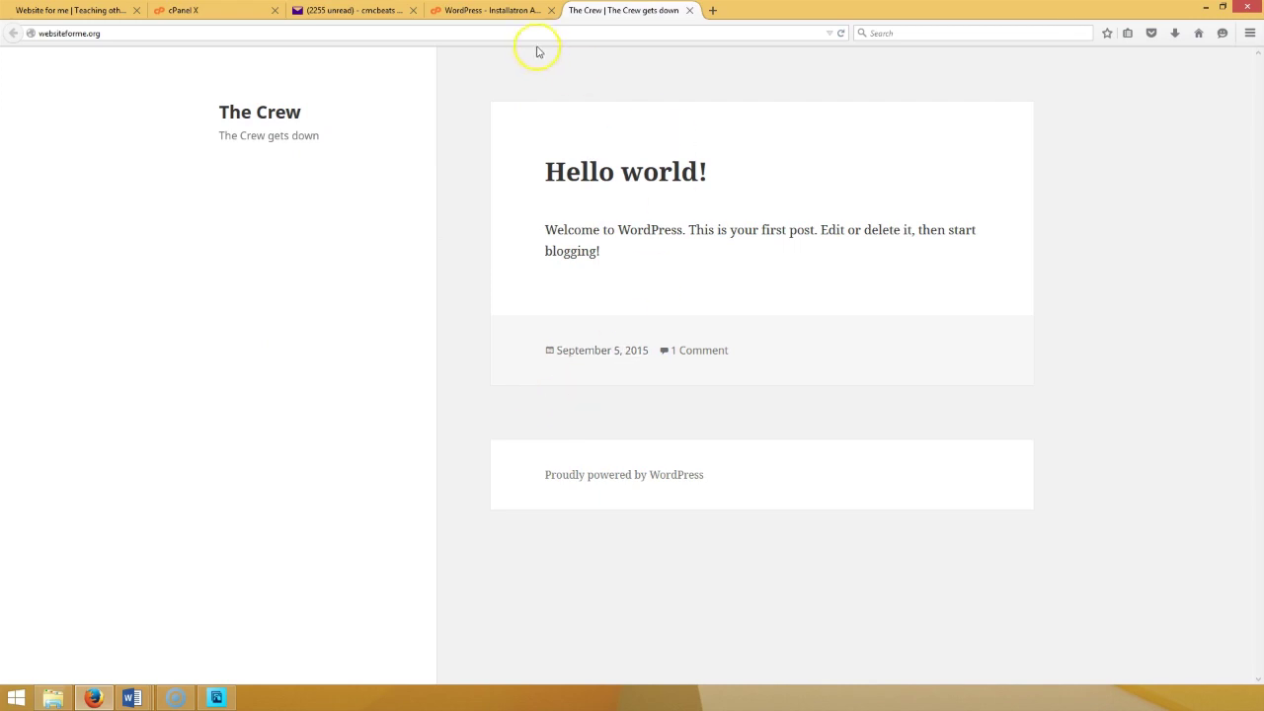
- Open the WordPress admin of The Crew from the installed applications list and go to its dashboard
left_click(505, 12)
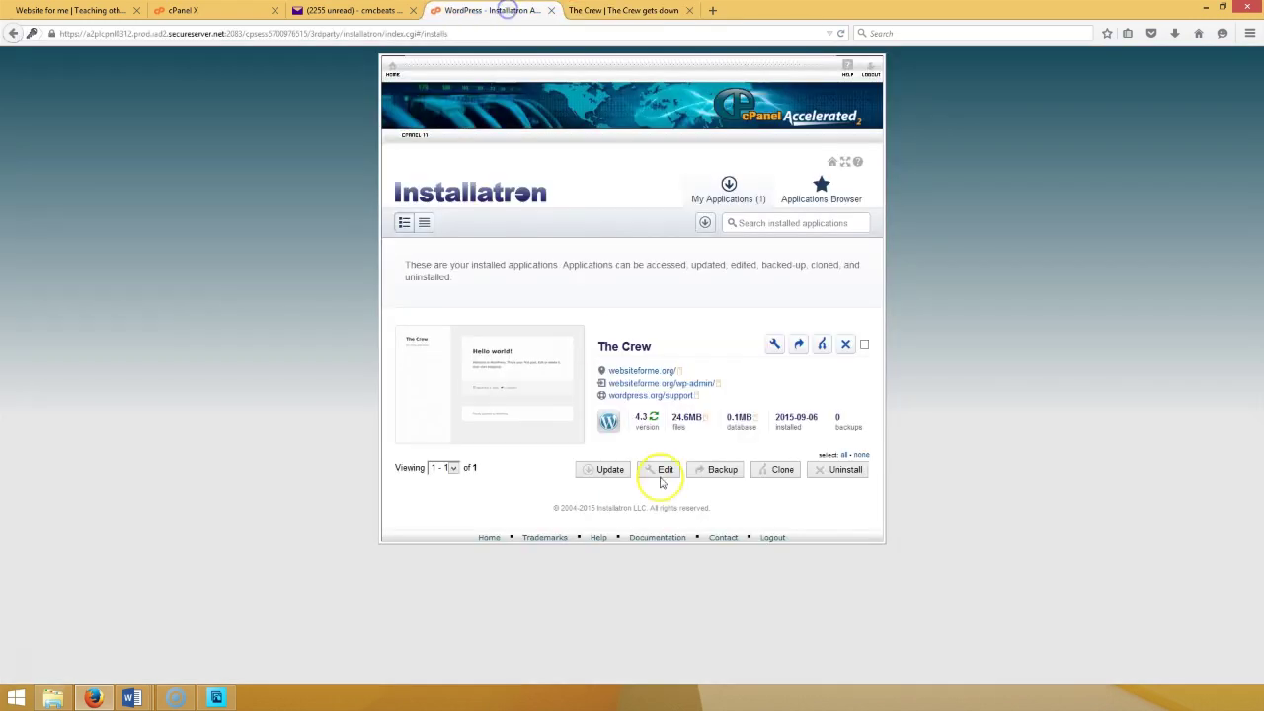
left_click(679, 389)
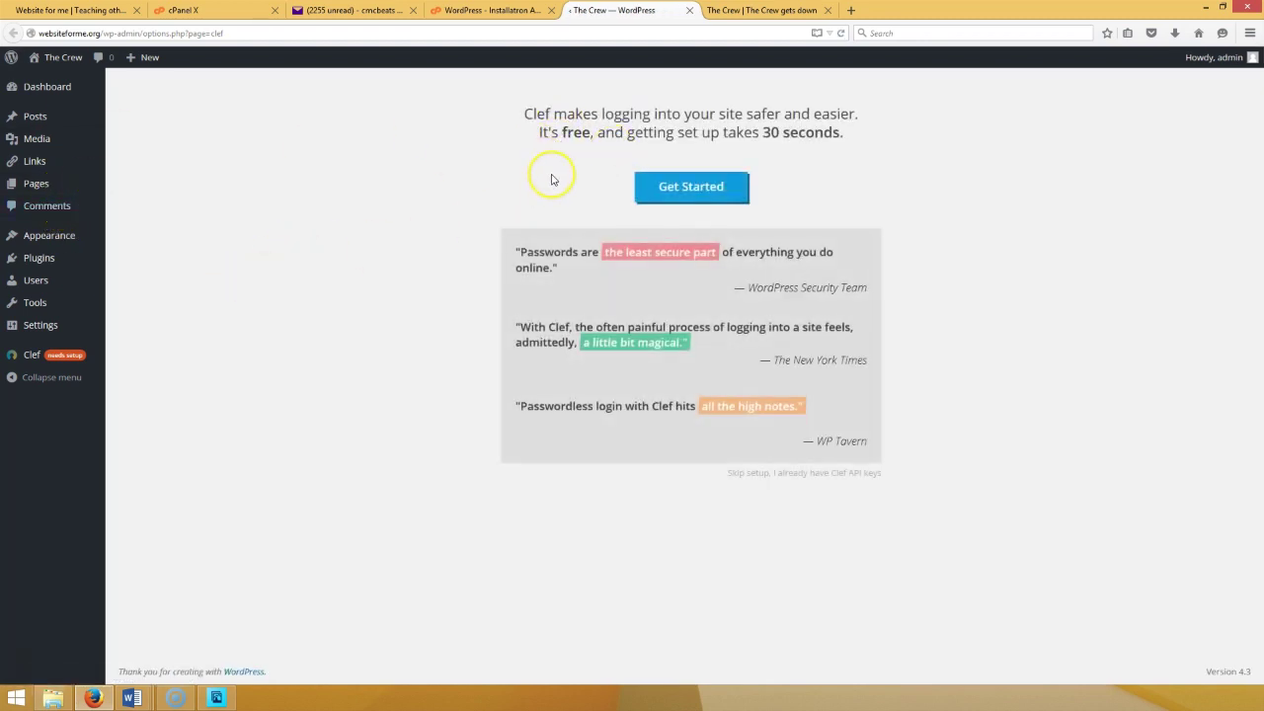
left_click(40, 87)
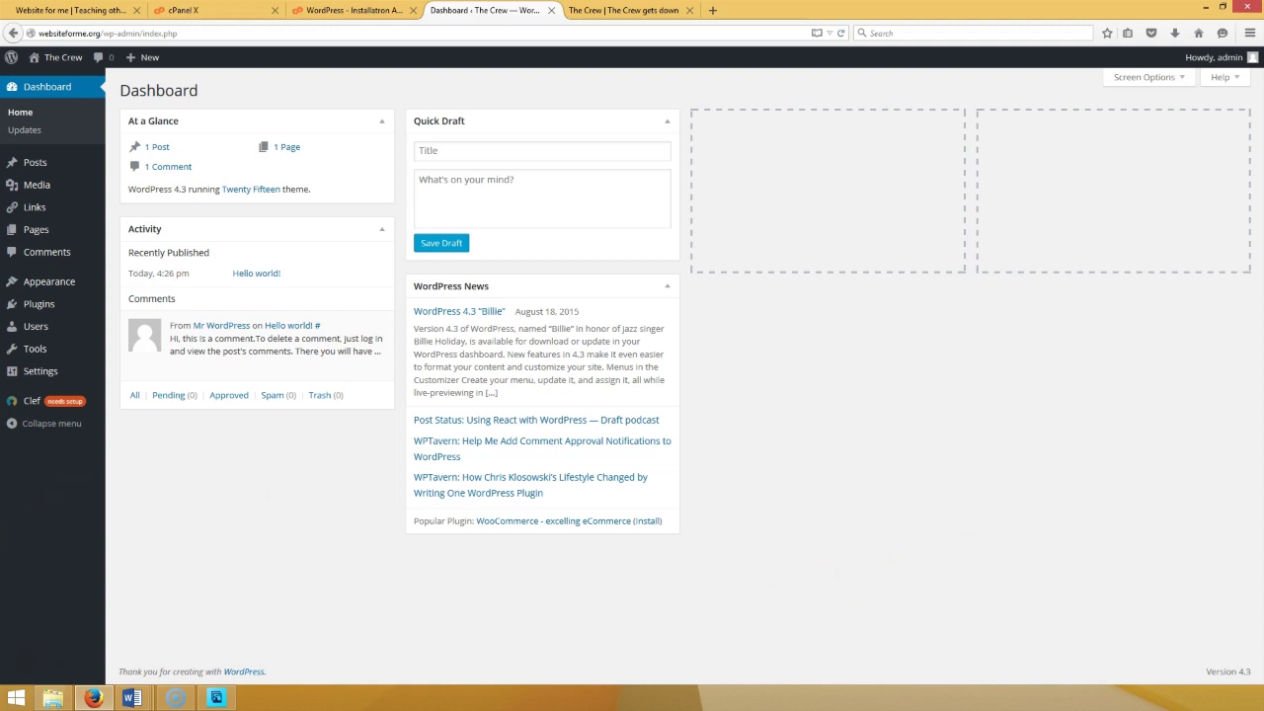
- Switch to the tutorial document in Word, review the website setup checklist, and return to the WordPress dashboard
key("alt+Tab")
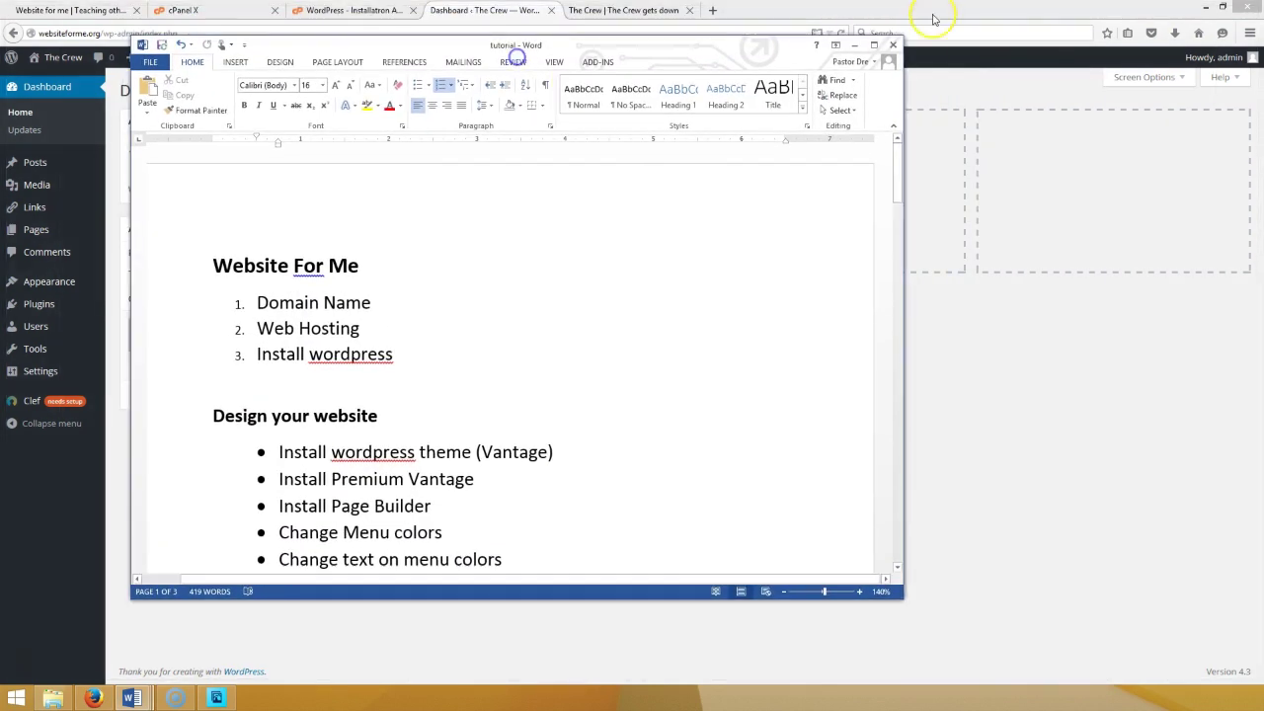
left_click(874, 44)
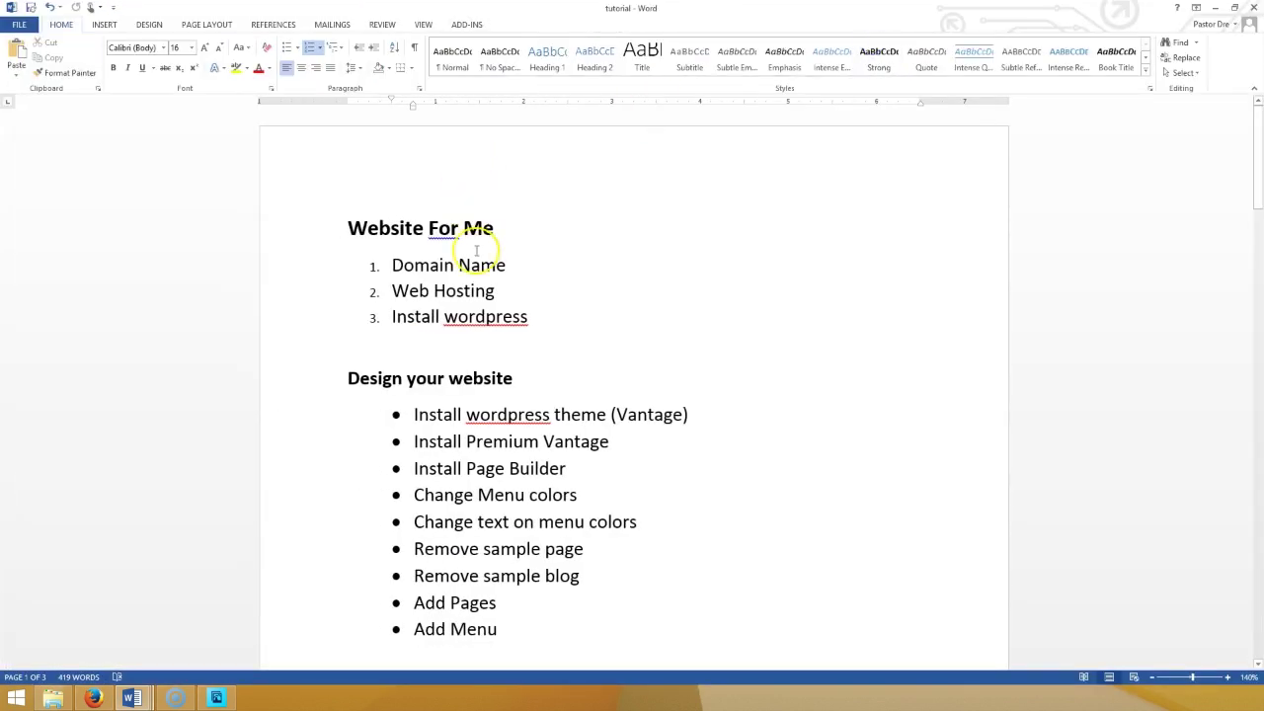
left_click(430, 267)
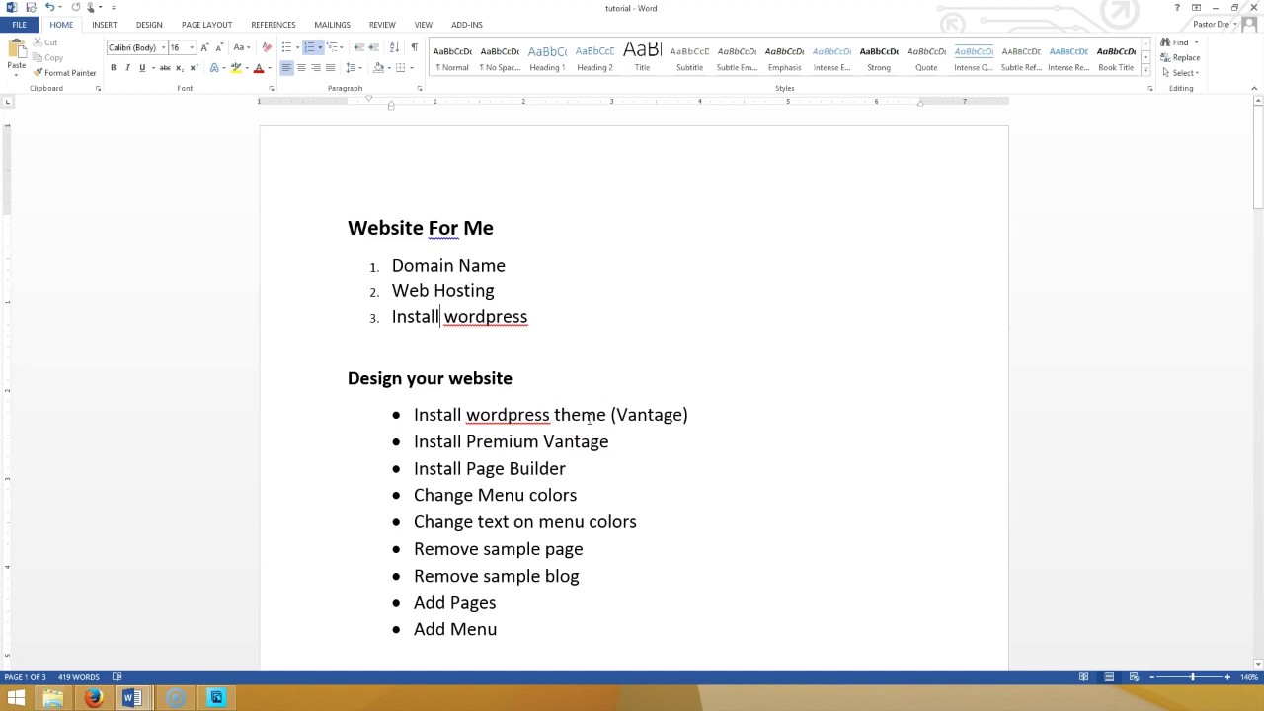
left_click(1214, 7)
- Open the installer for adding a new theme and search it for "vantage"
mouse_move(17, 309)
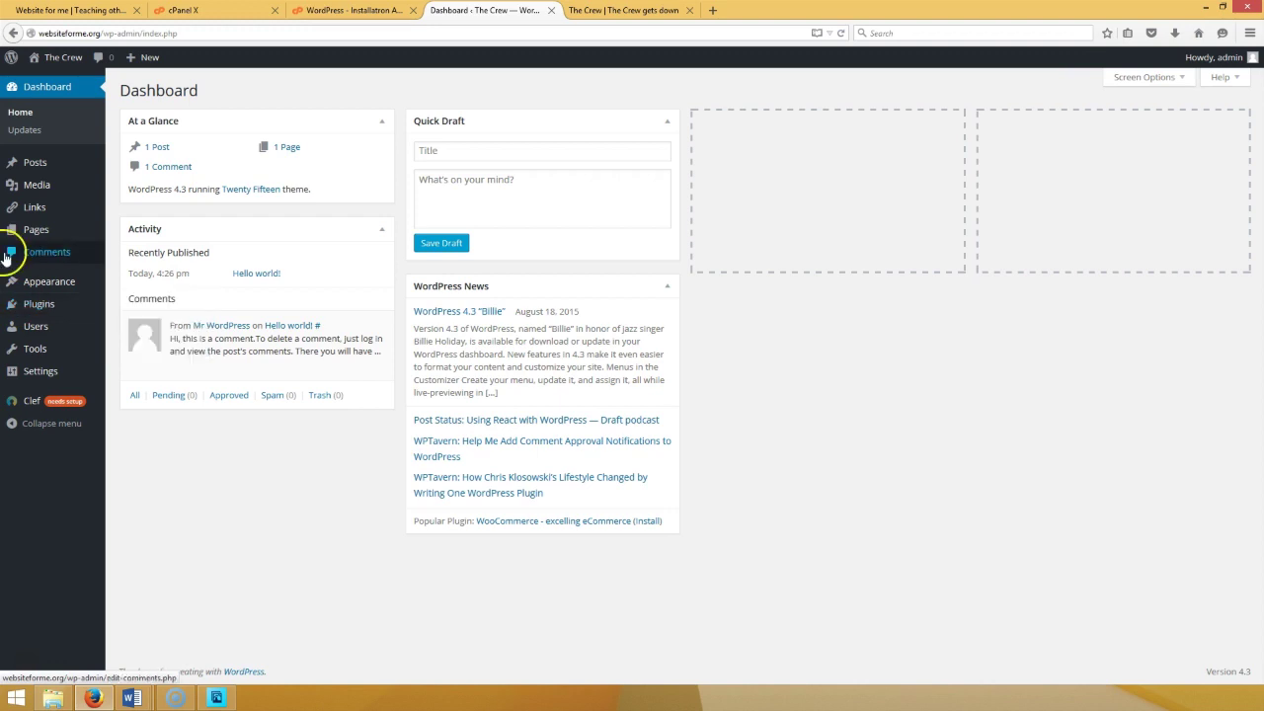
mouse_move(30, 284)
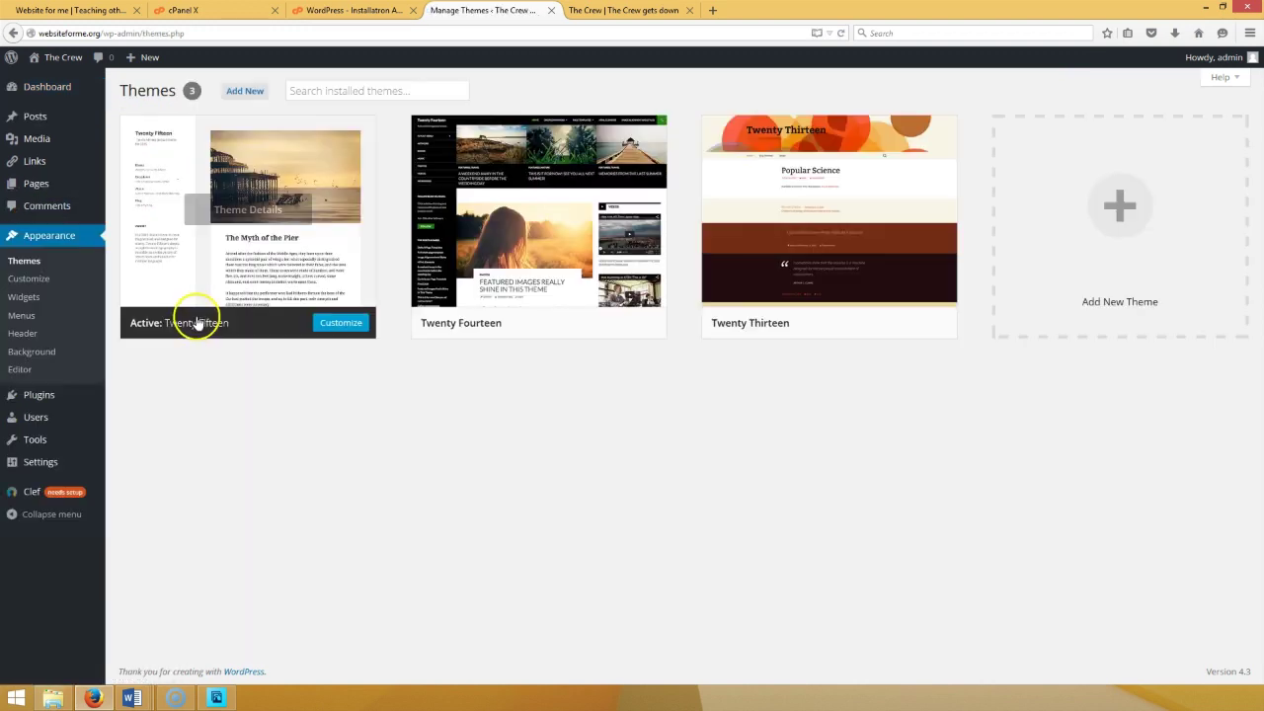
mouse_move(485, 277)
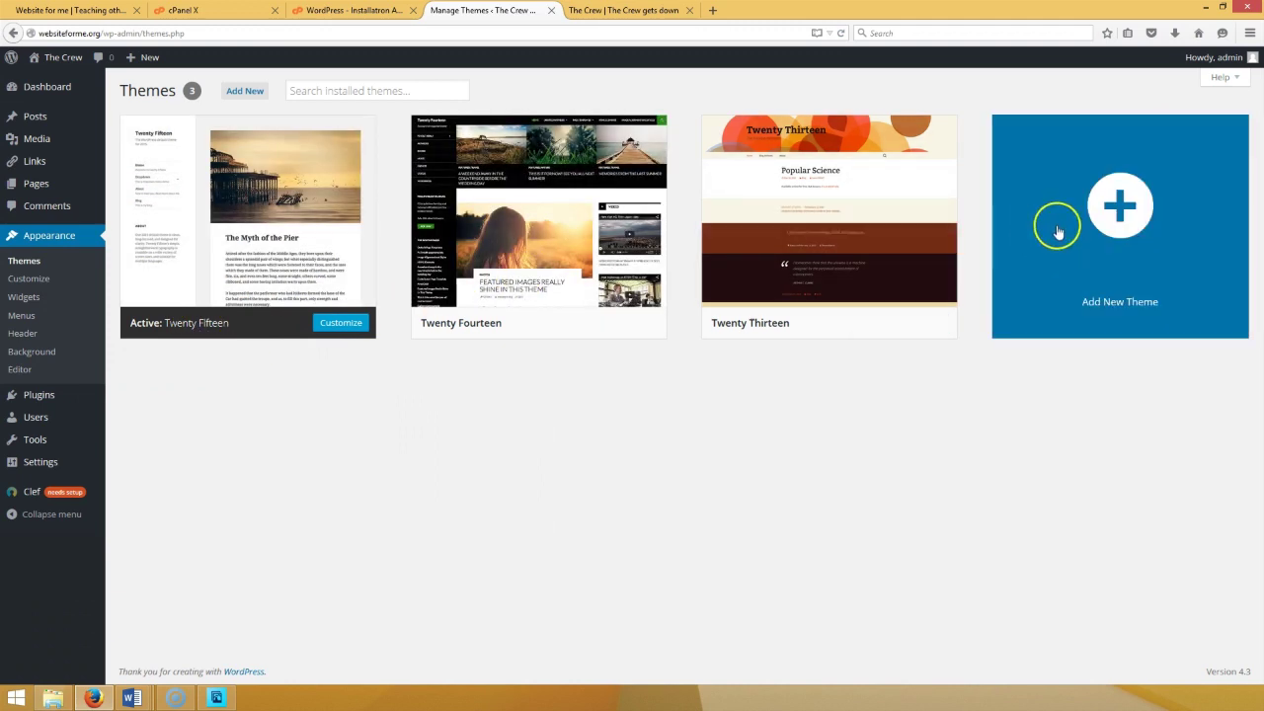
left_click(1112, 208)
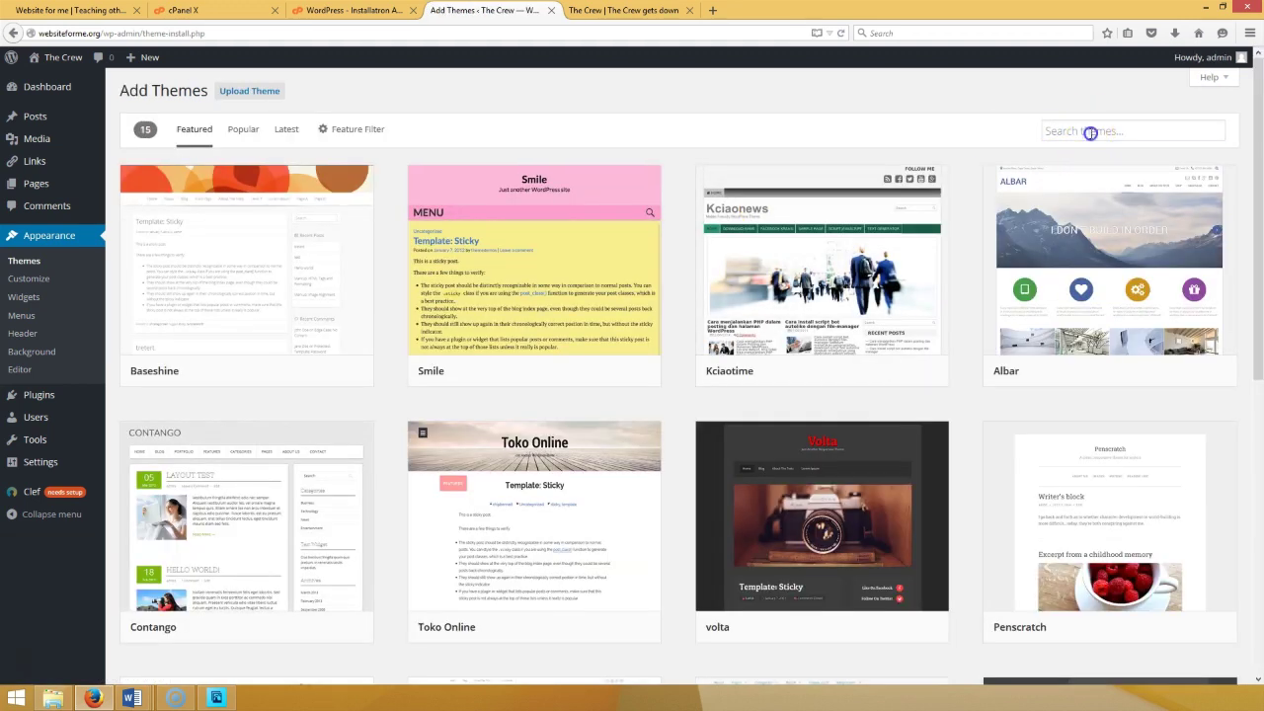
left_click(1090, 133)
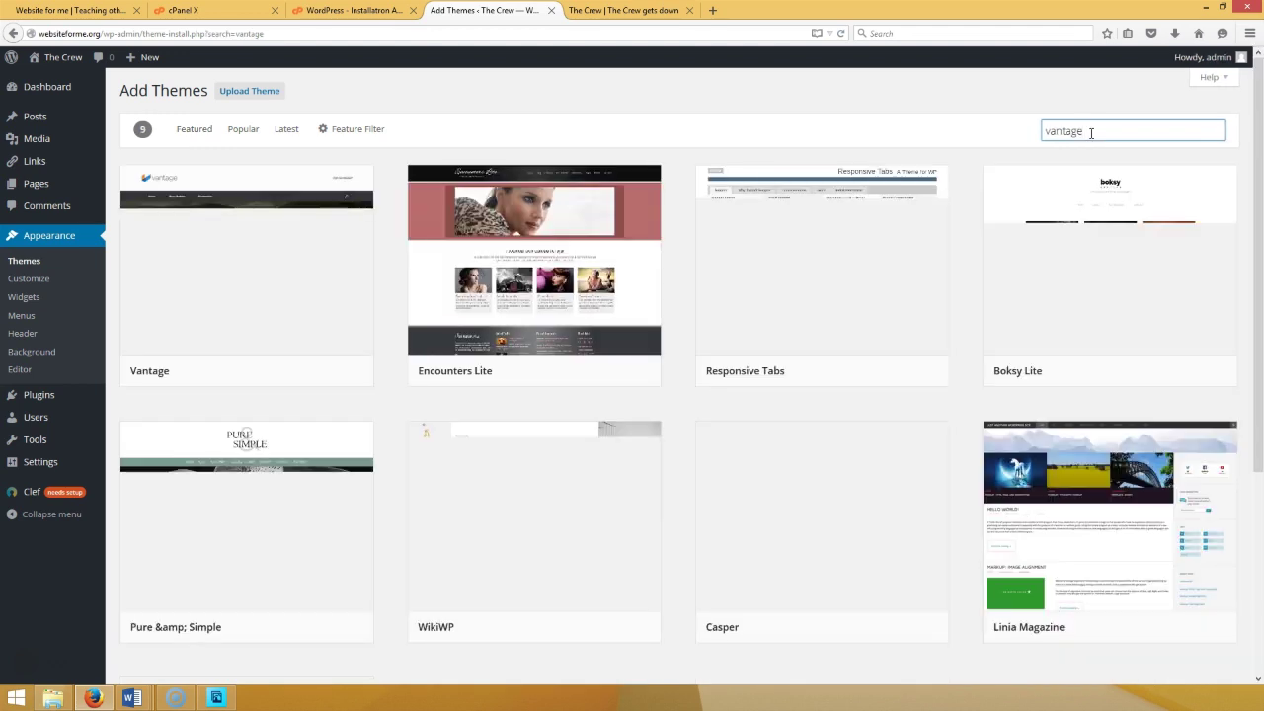
- Install the Vantage theme and activate it
mouse_move(248, 246)
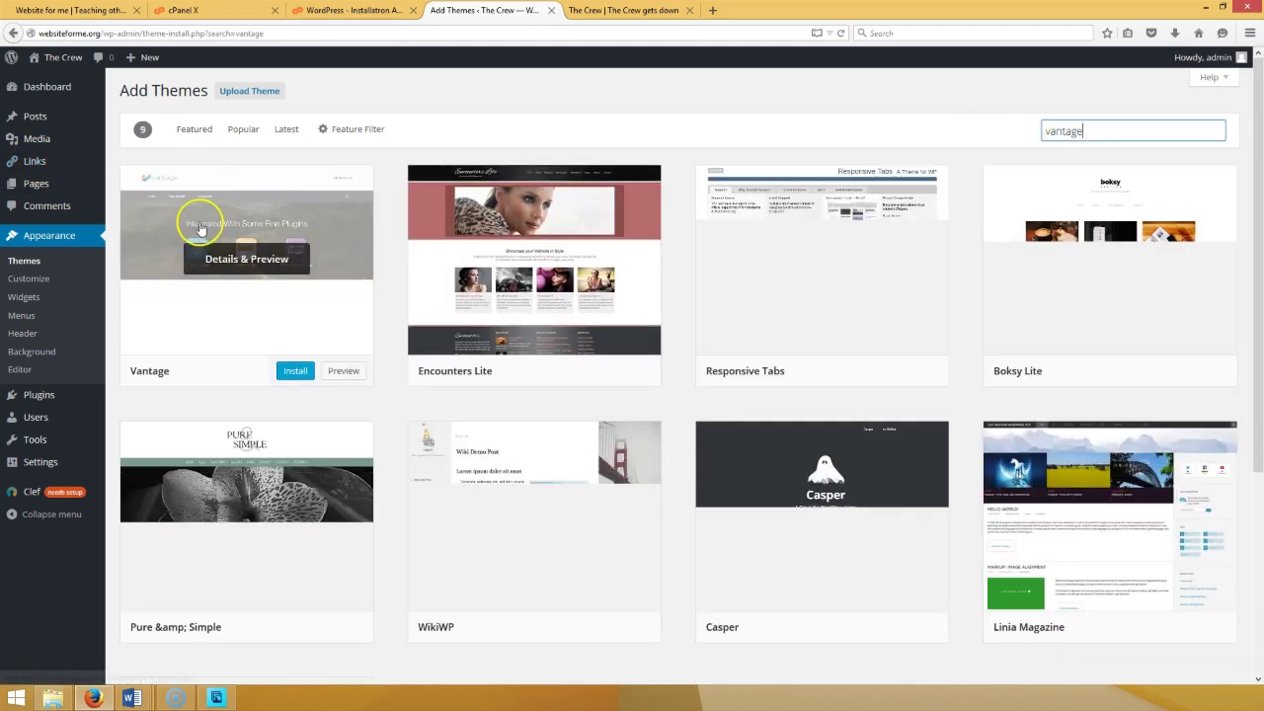
left_click(293, 370)
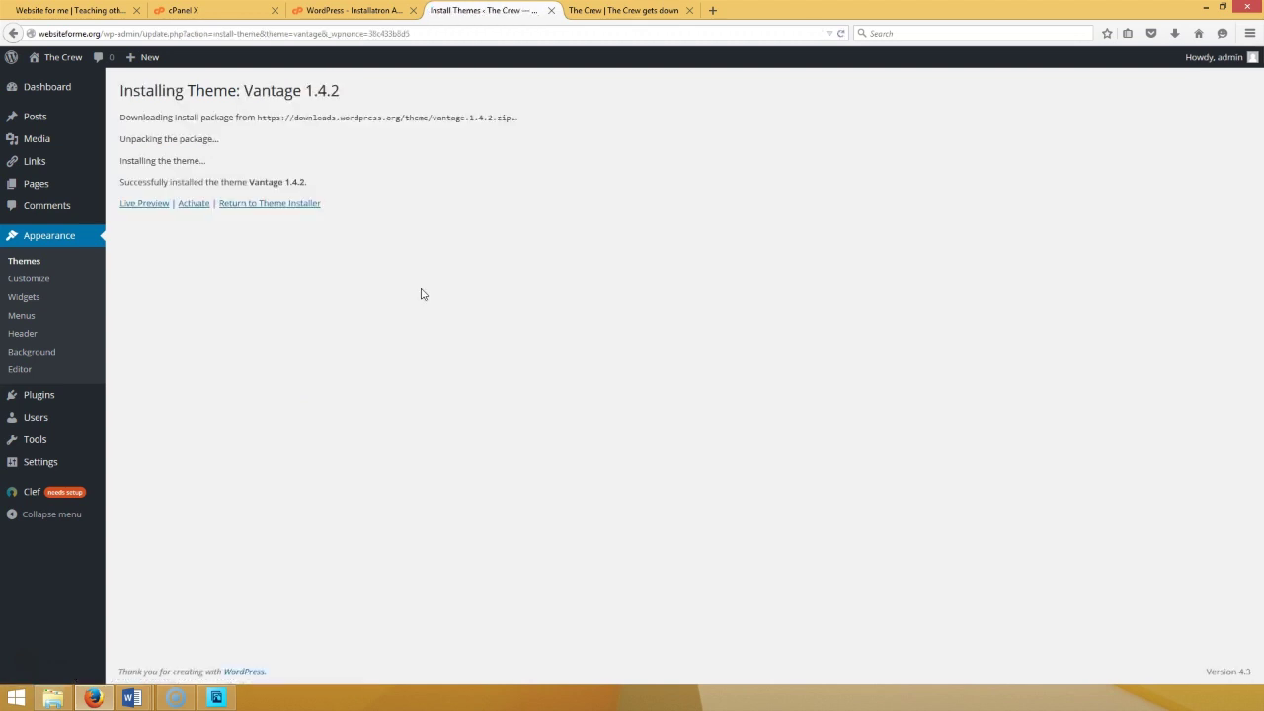
left_click(198, 205)
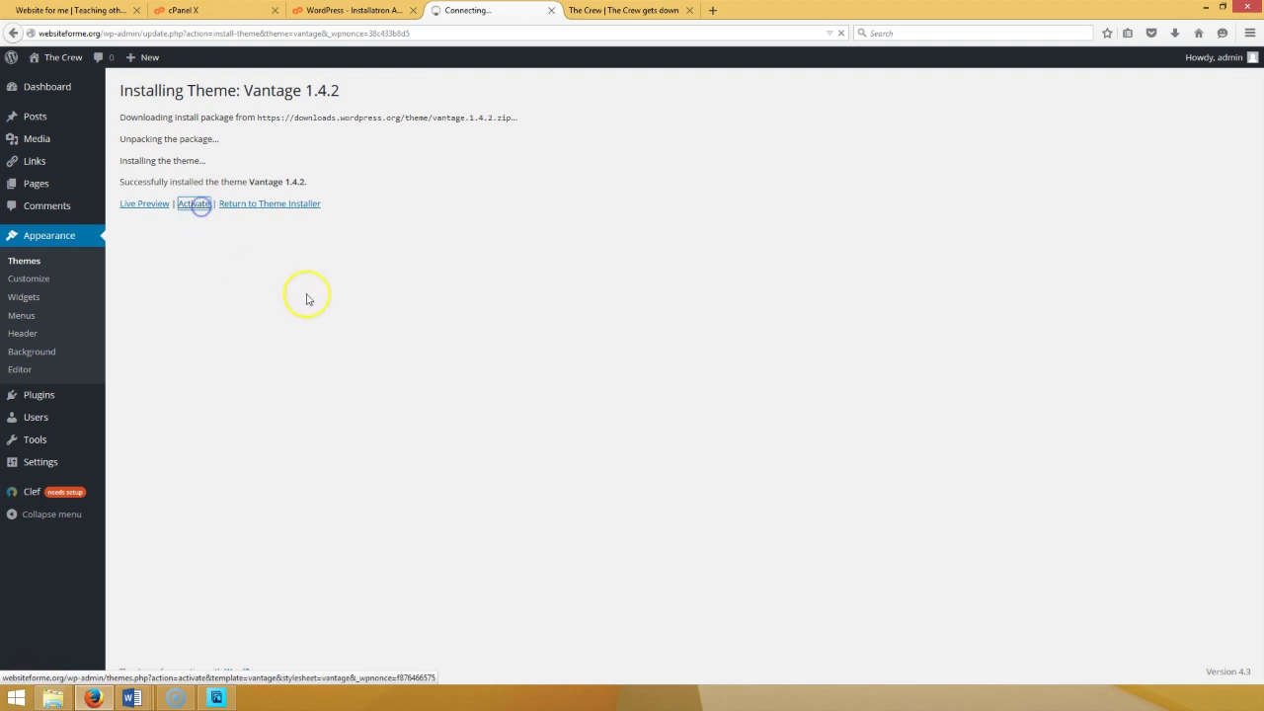
- Reload the public site to view it with the Vantage theme, and return to the theme management page
left_click(591, 10)
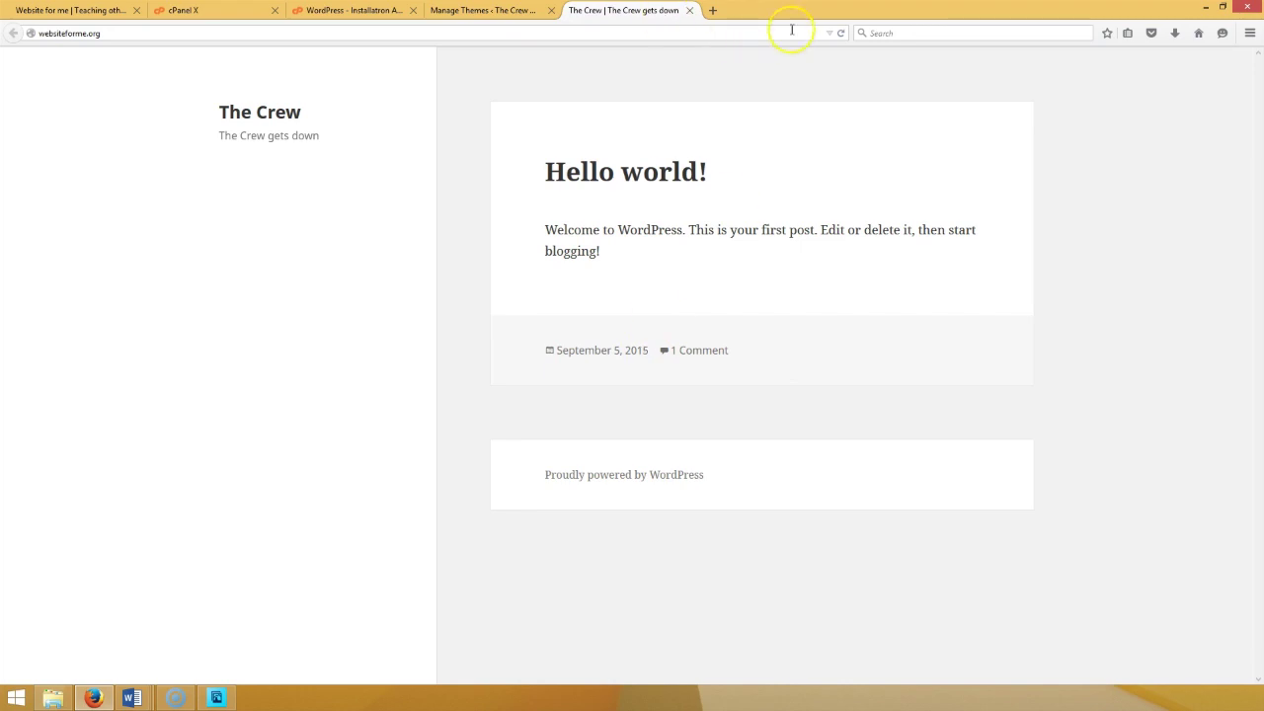
left_click(841, 34)
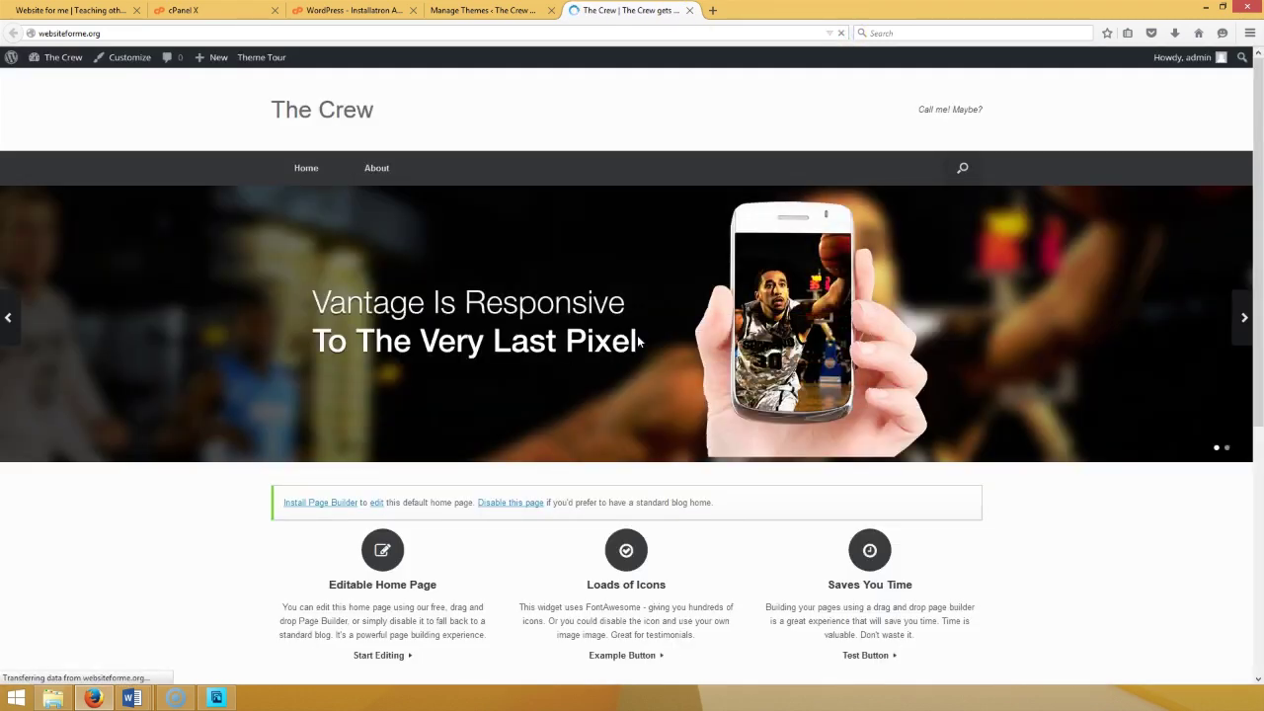
left_click(494, 10)
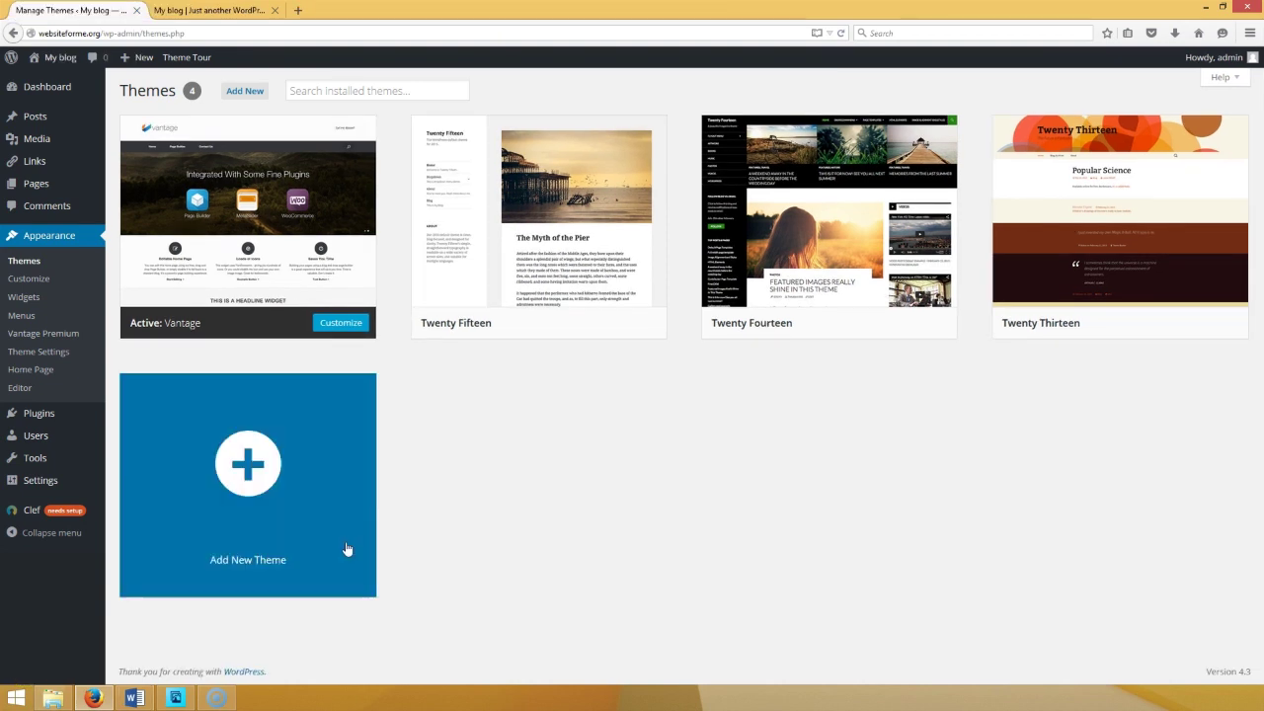
- Check the Page Builder item of the design checklist in Word and return to the WordPress admin in Firefox
left_click(337, 538)
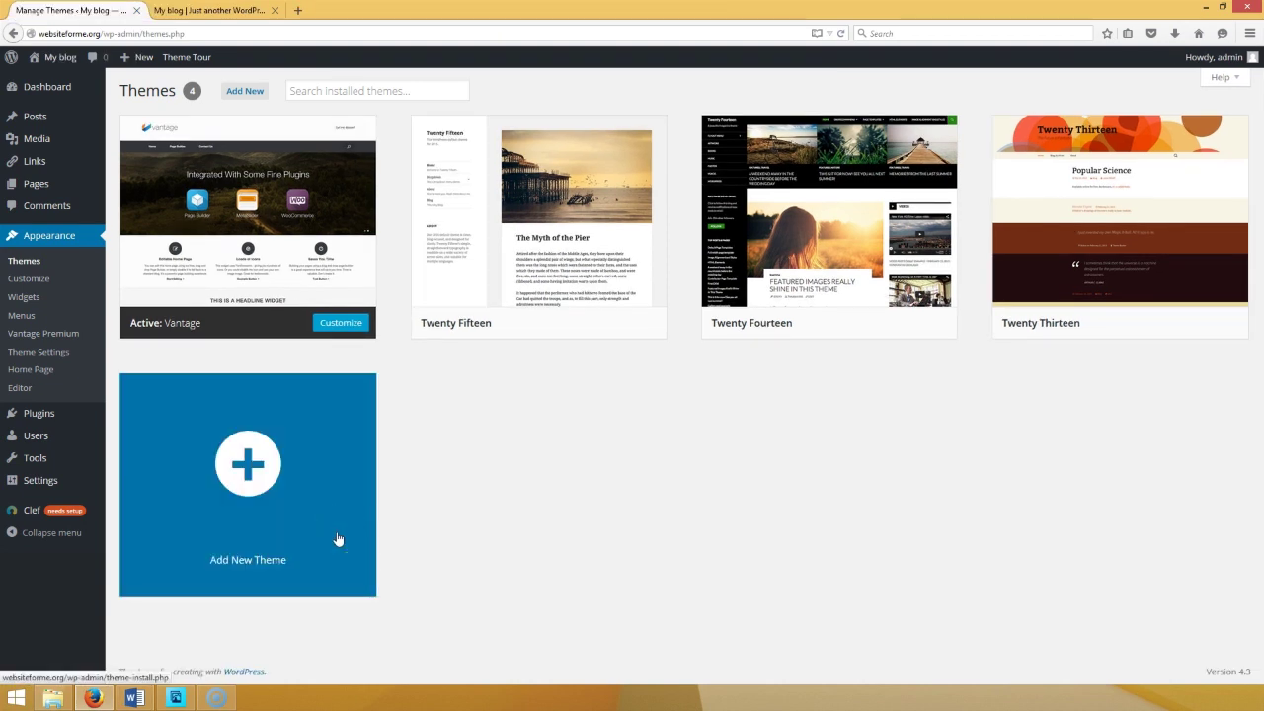
left_click(135, 698)
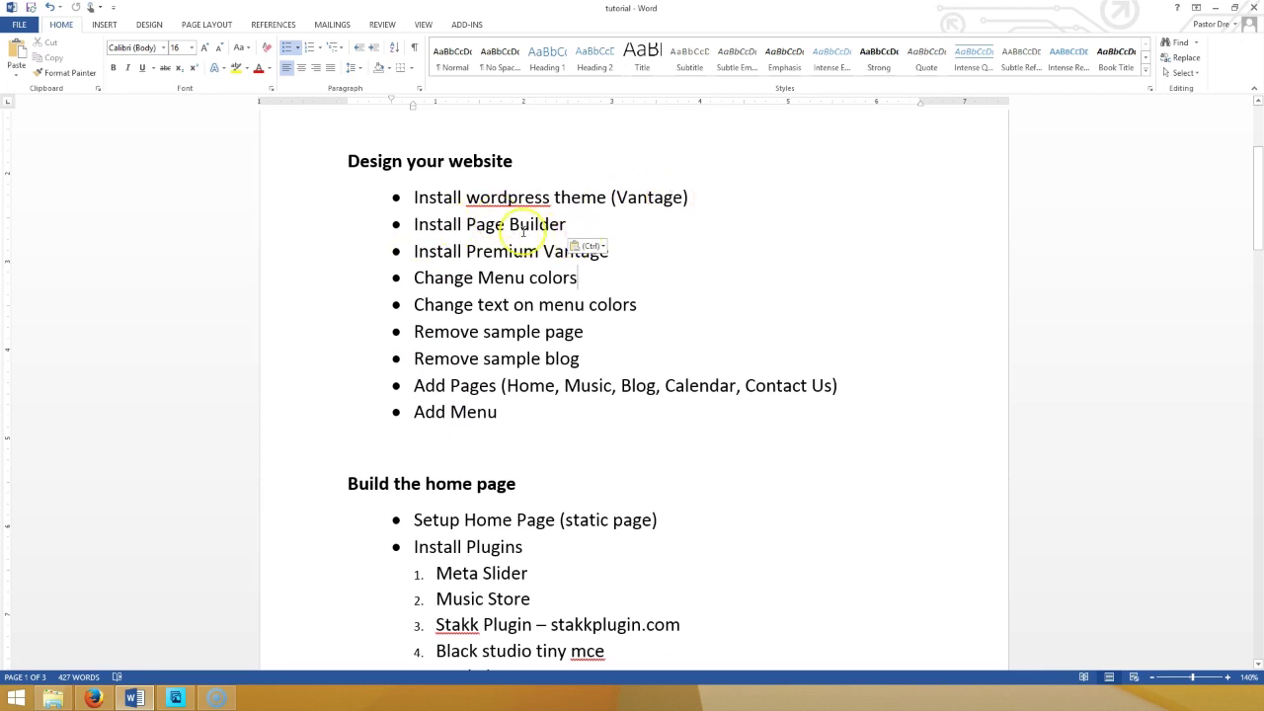
left_click(92, 698)
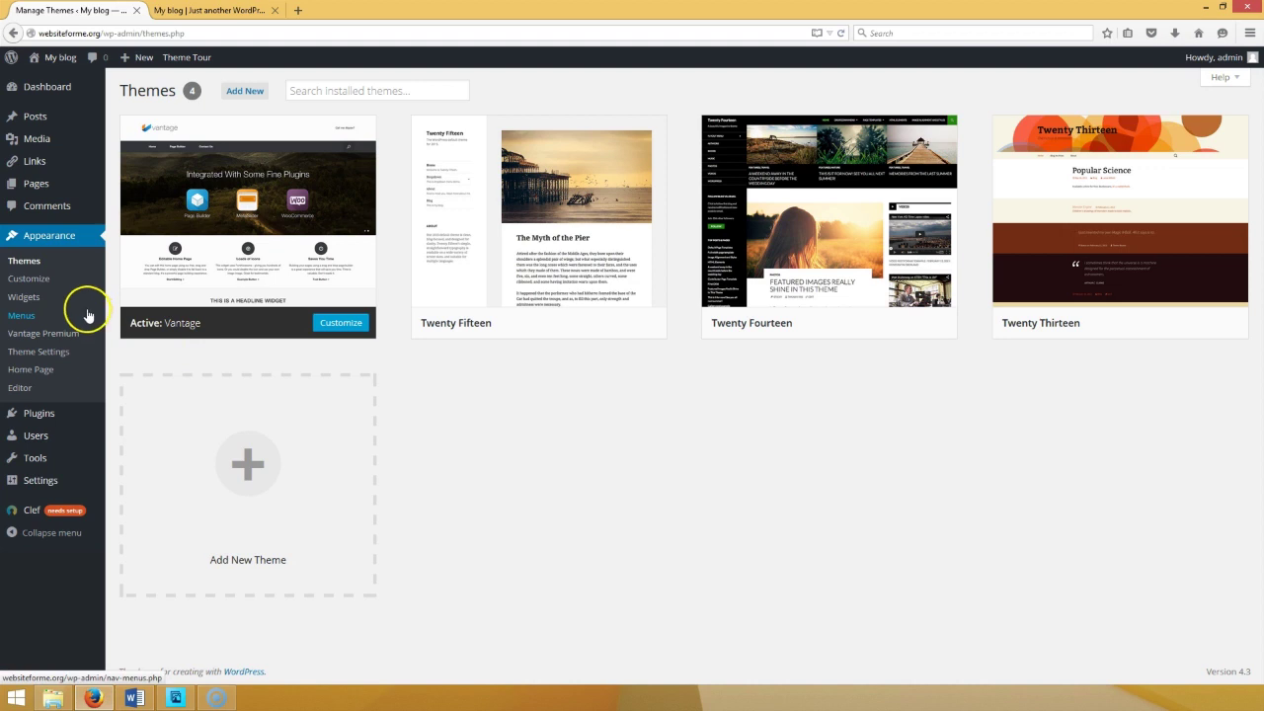
- Install the Page Builder plugin from the theme's home page settings and activate it
left_click(40, 368)
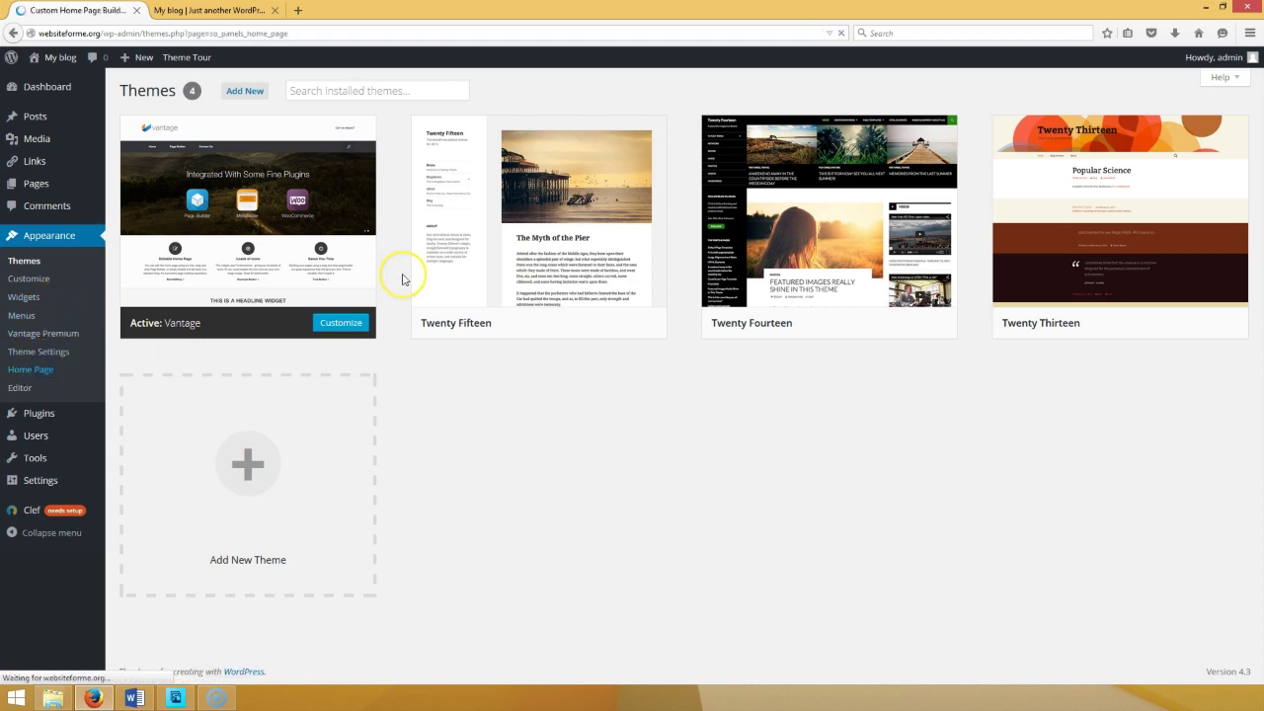
left_click(352, 208)
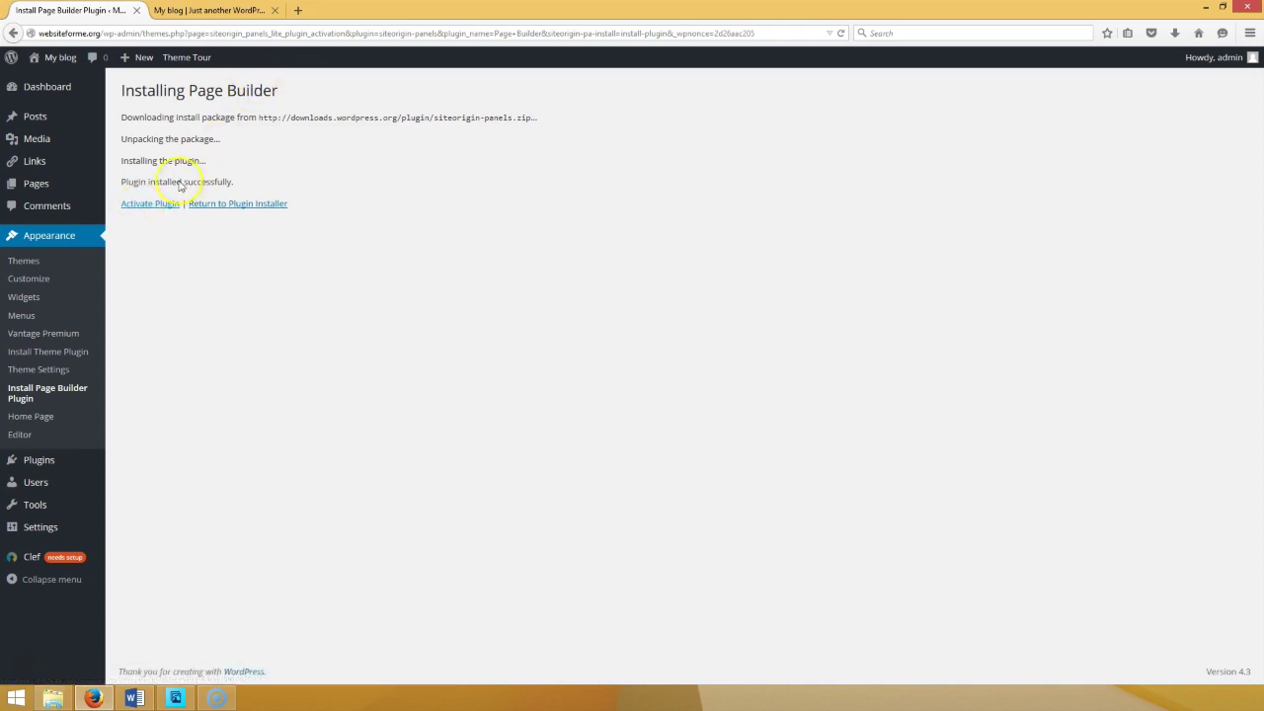
left_click(155, 207)
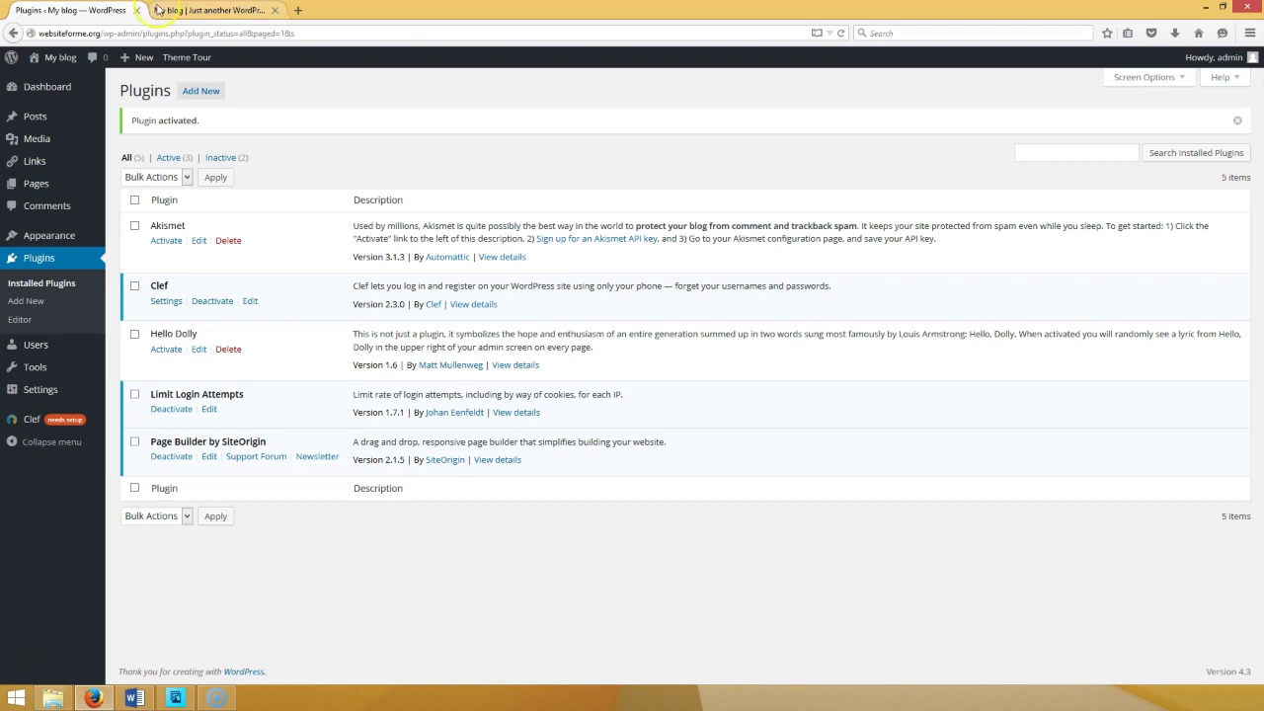
- Reload the public site to check its home page with Page Builder active, and return to the admin
left_click(164, 12)
left_click(842, 33)
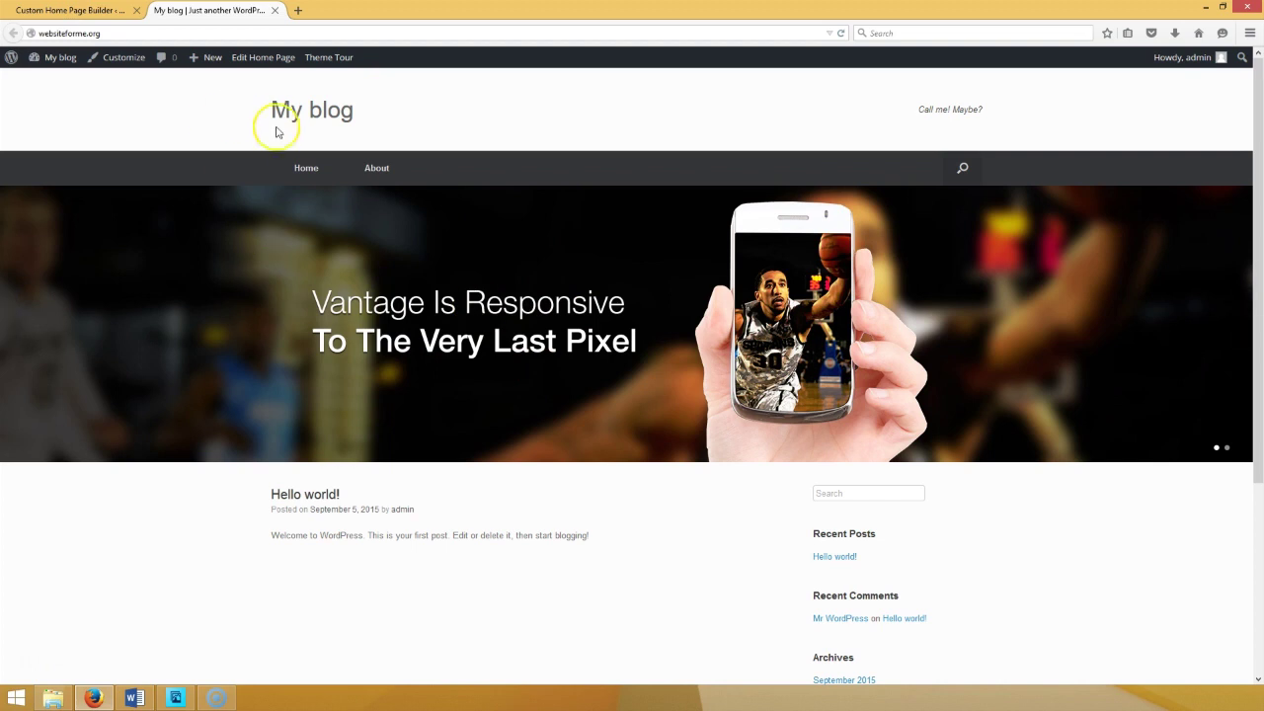
left_click(28, 9)
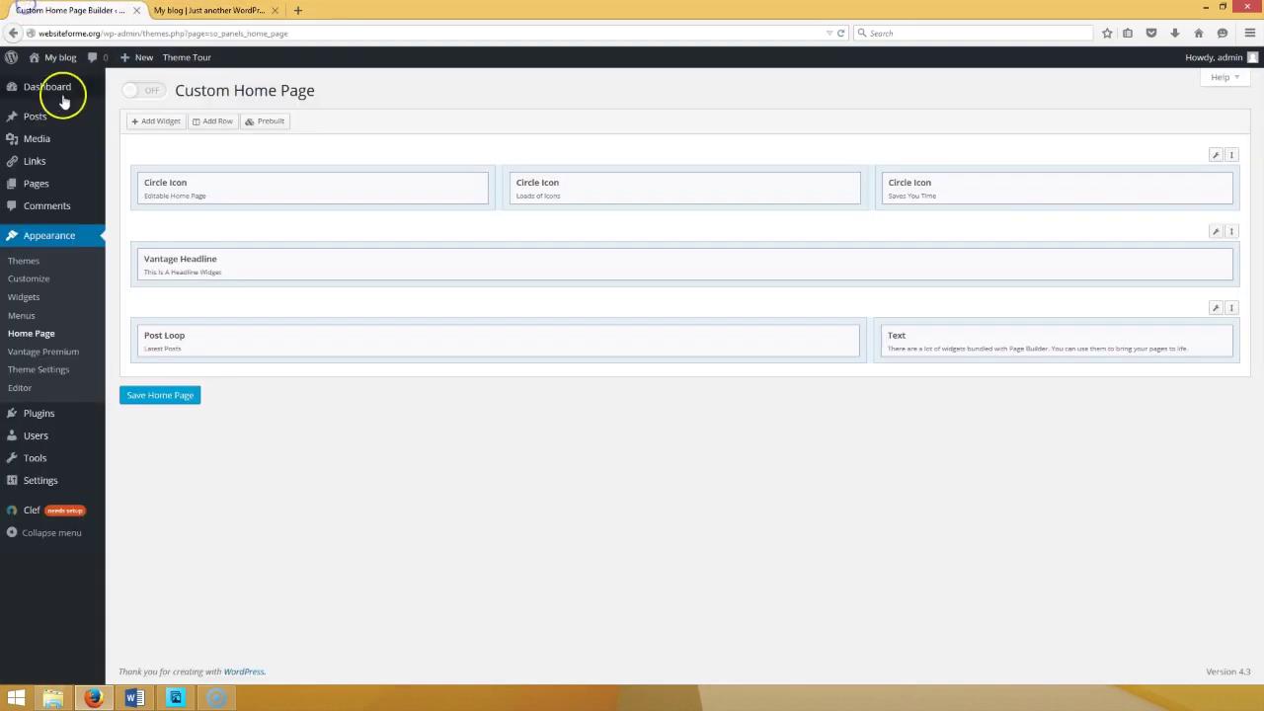
- Turn on the custom home page in the Home Page appearance settings and save it
left_click(45, 239)
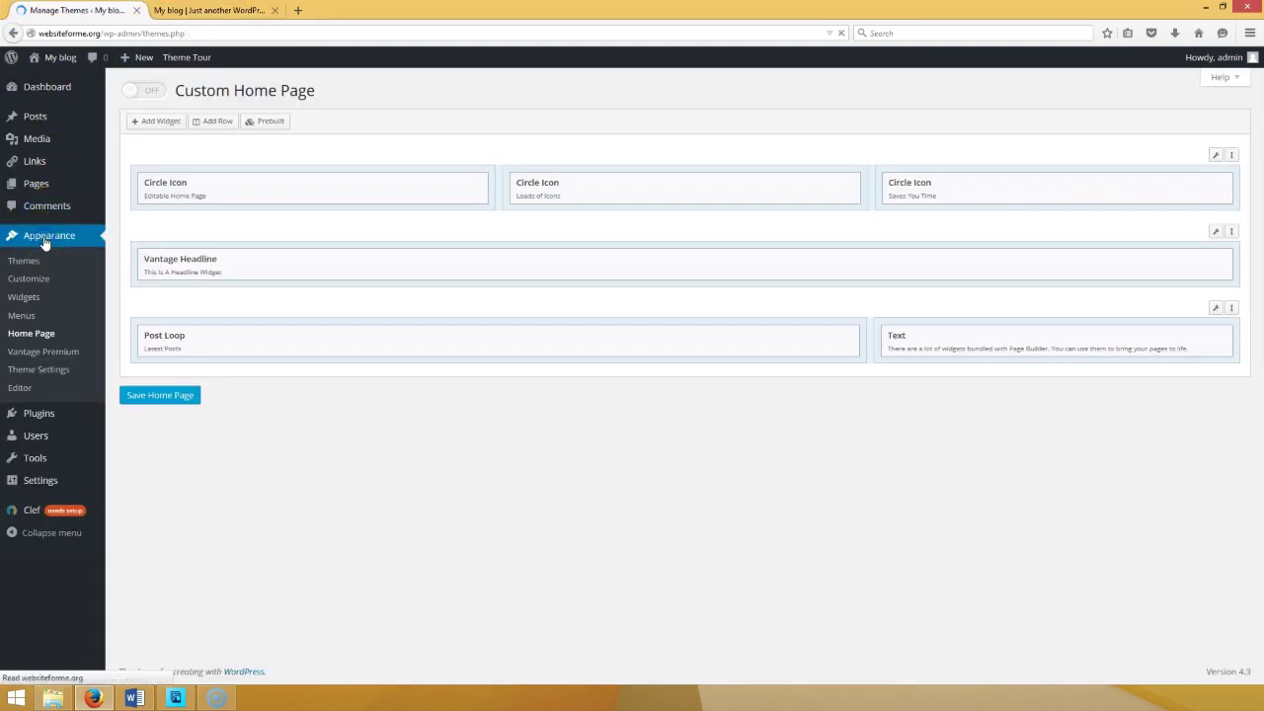
left_click(44, 338)
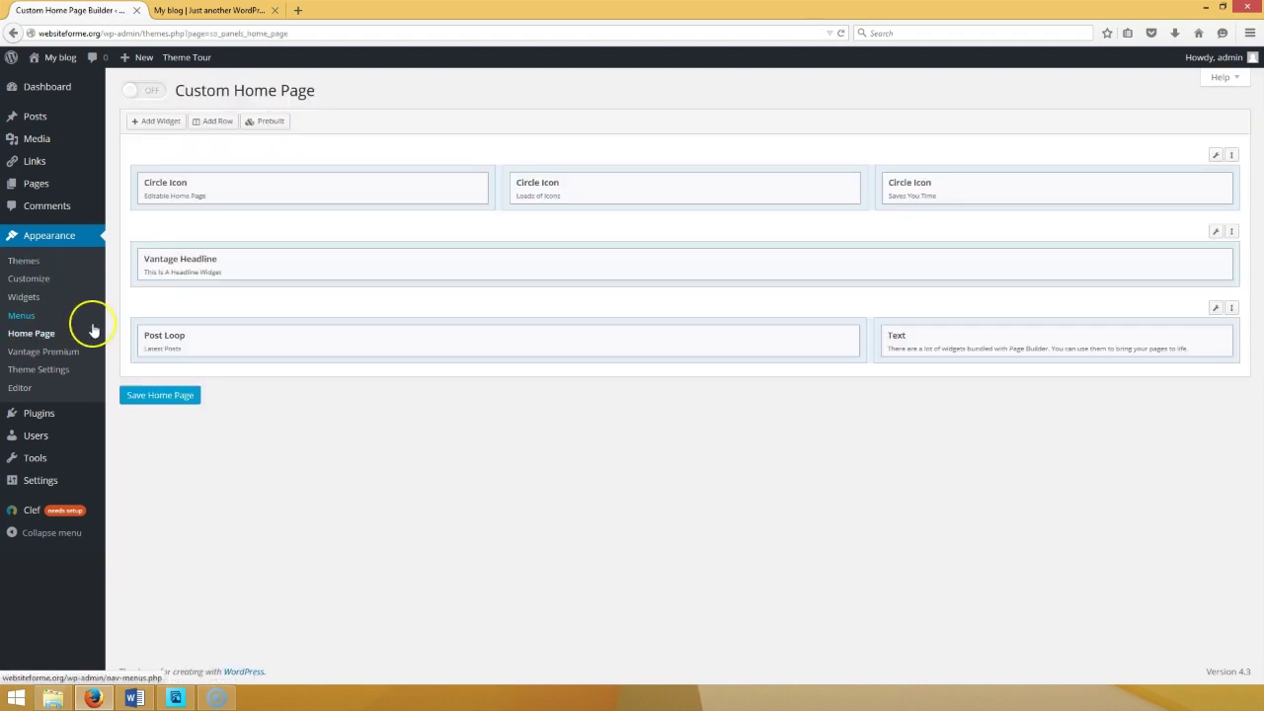
left_click(150, 92)
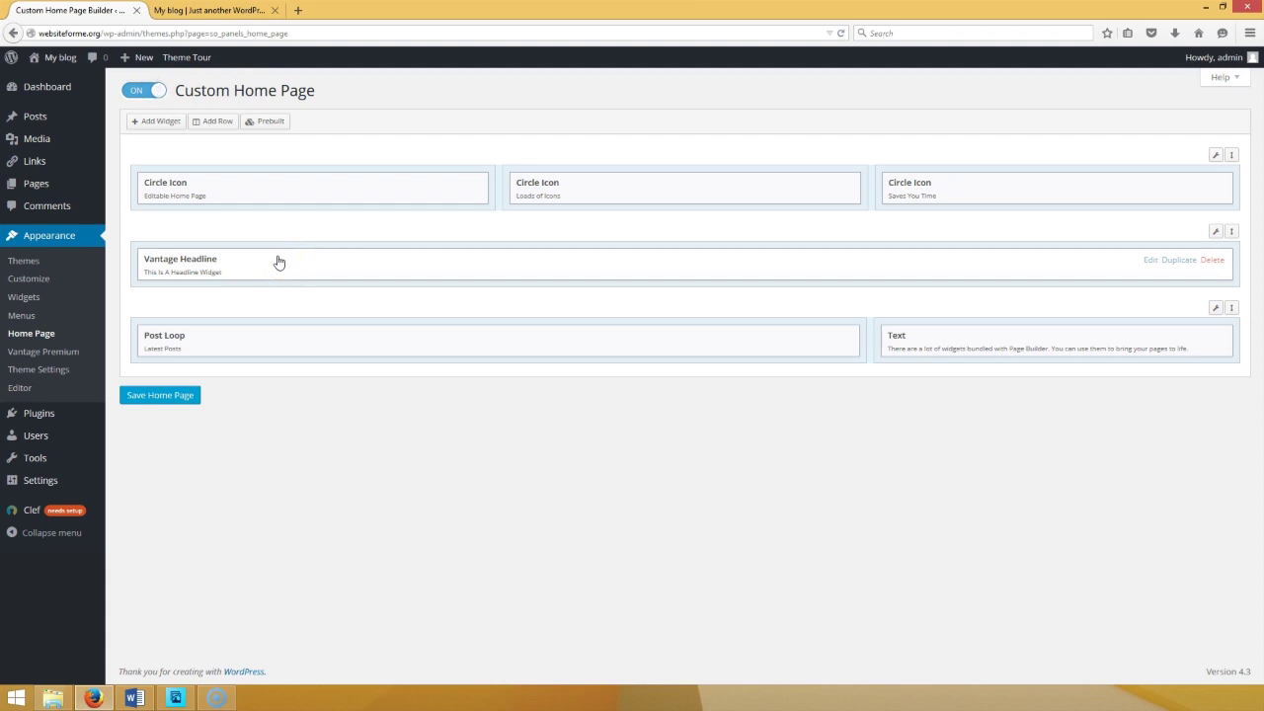
left_click(174, 397)
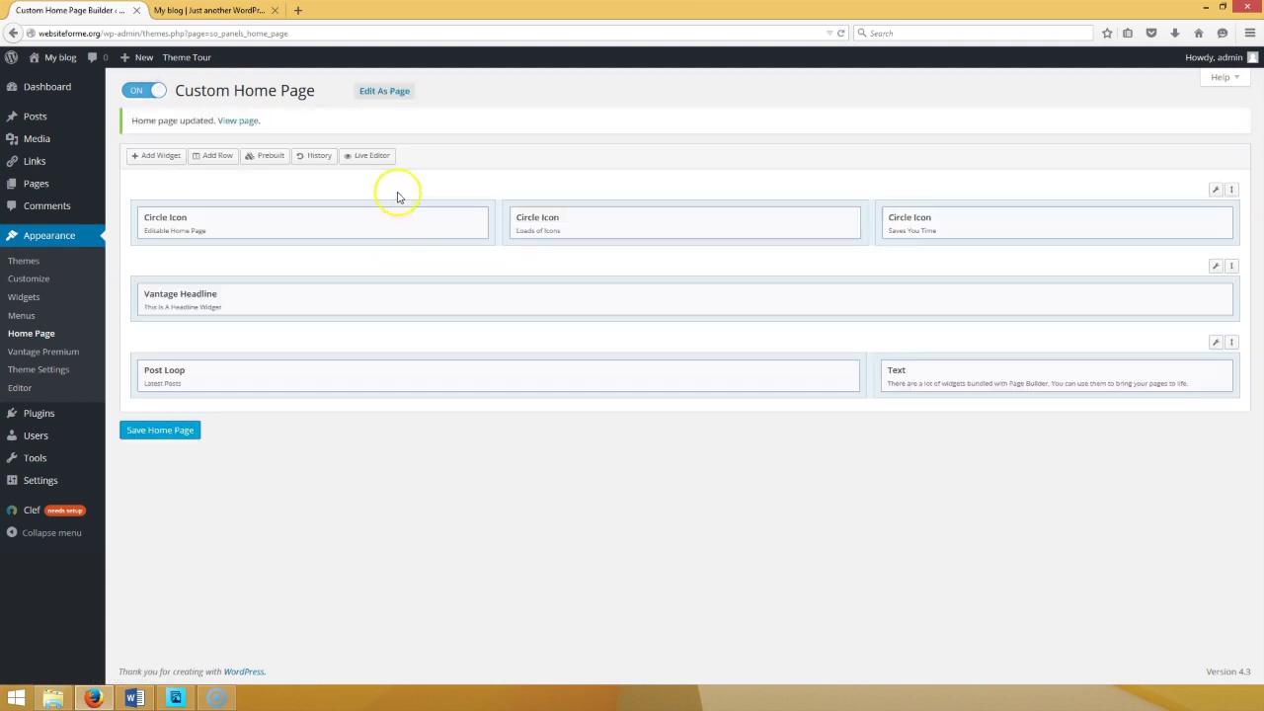
- Reload the public site, examine the custom home page down to the footer, and return to the home page editor
left_click(195, 12)
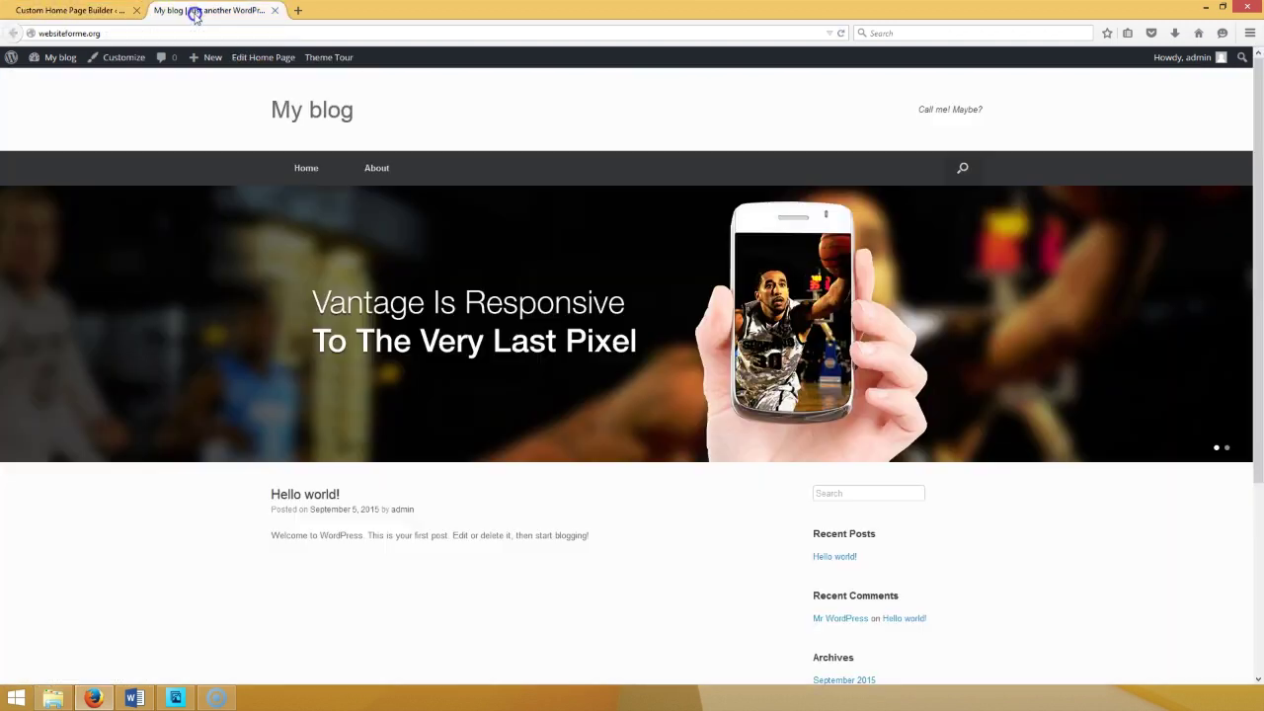
left_click(841, 34)
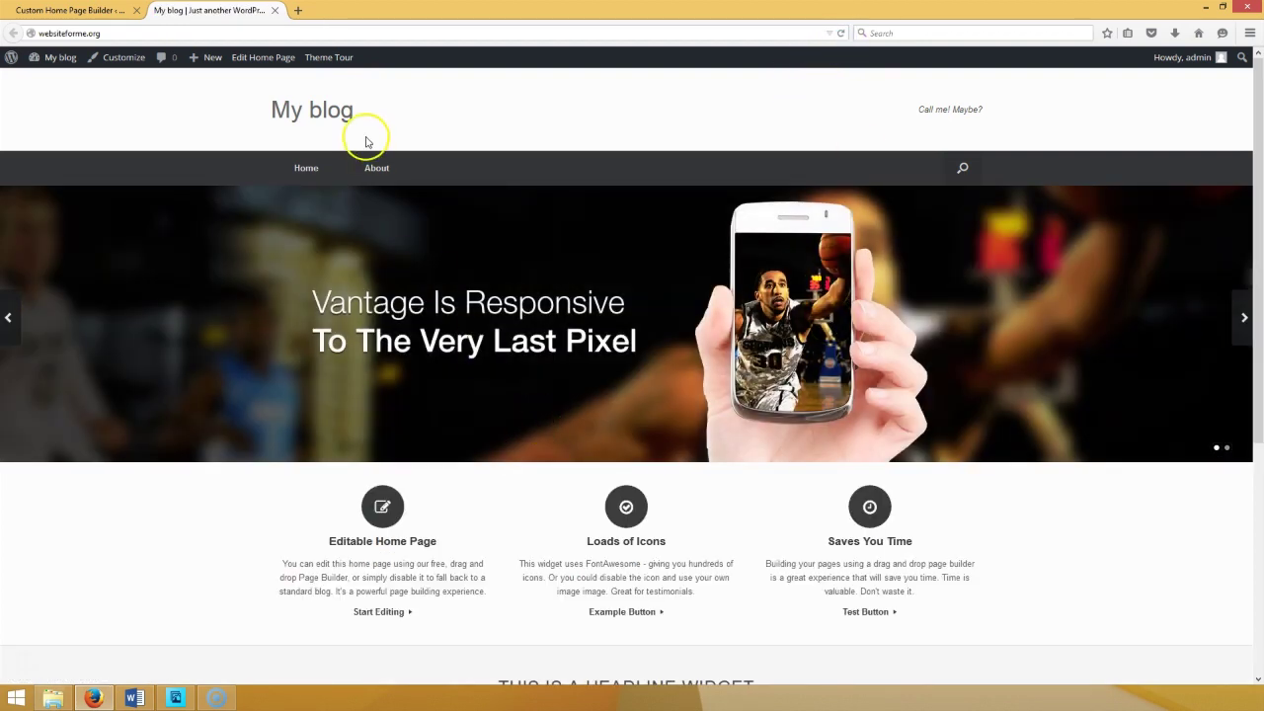
scroll(621, 375, "down", 5)
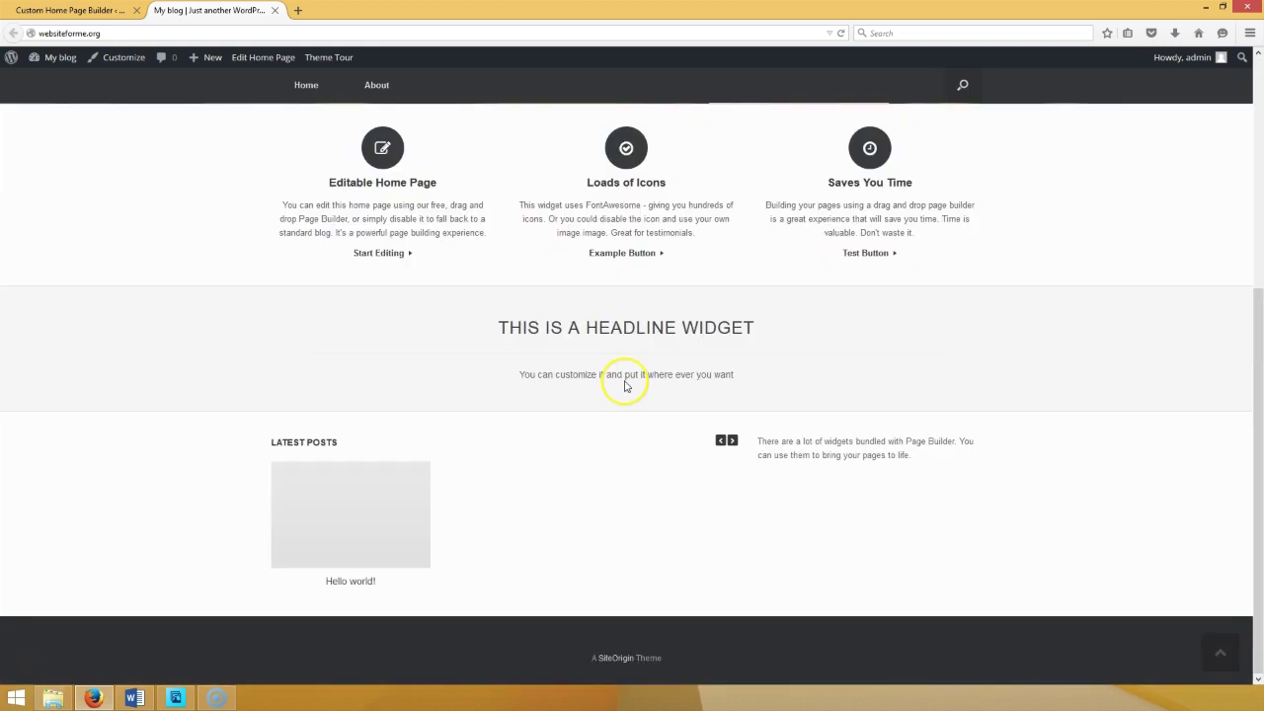
scroll(624, 386, "up", 5)
left_click(69, 9)
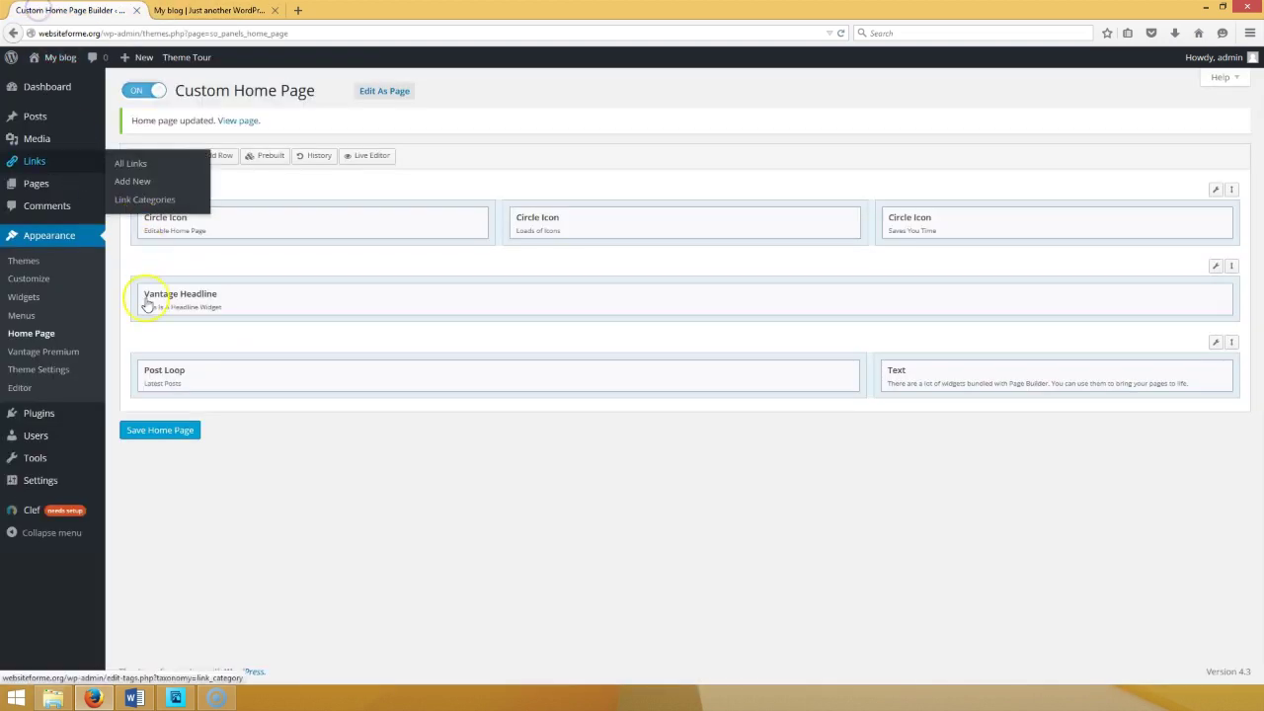
- Review the items following the static home page setup in the Word checklist and return to Firefox
left_click(139, 697)
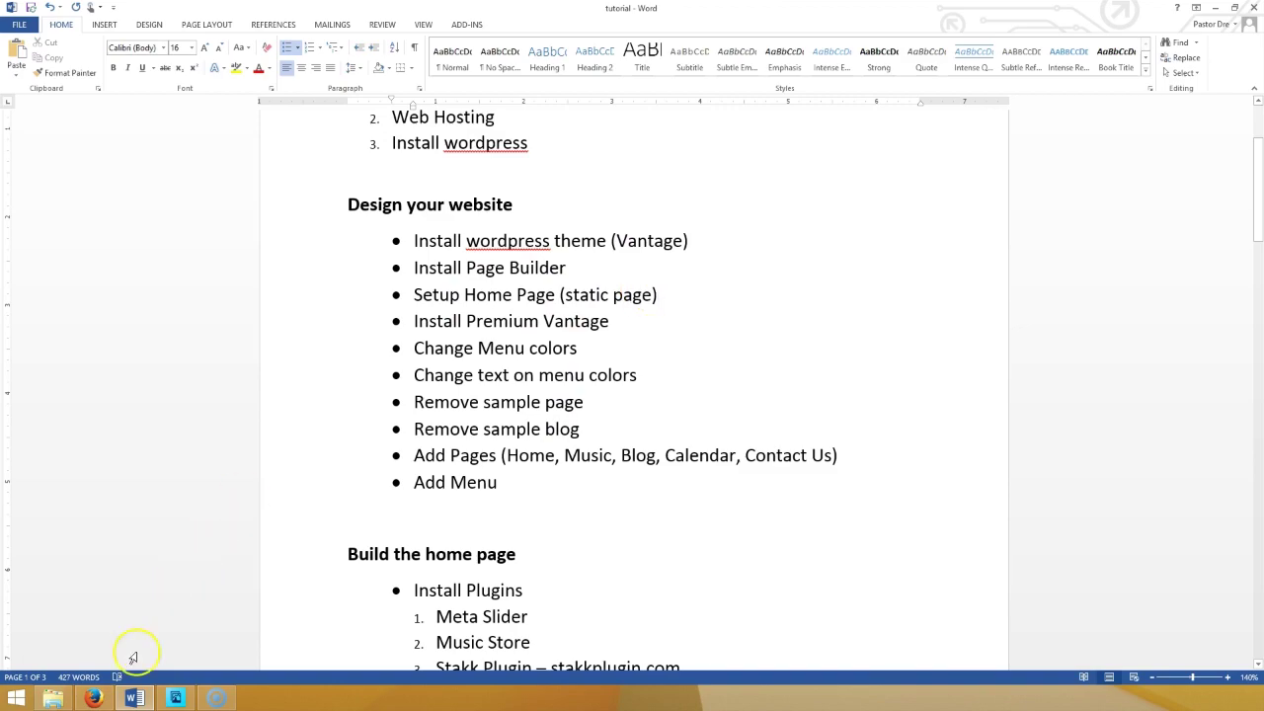
left_click(93, 698)
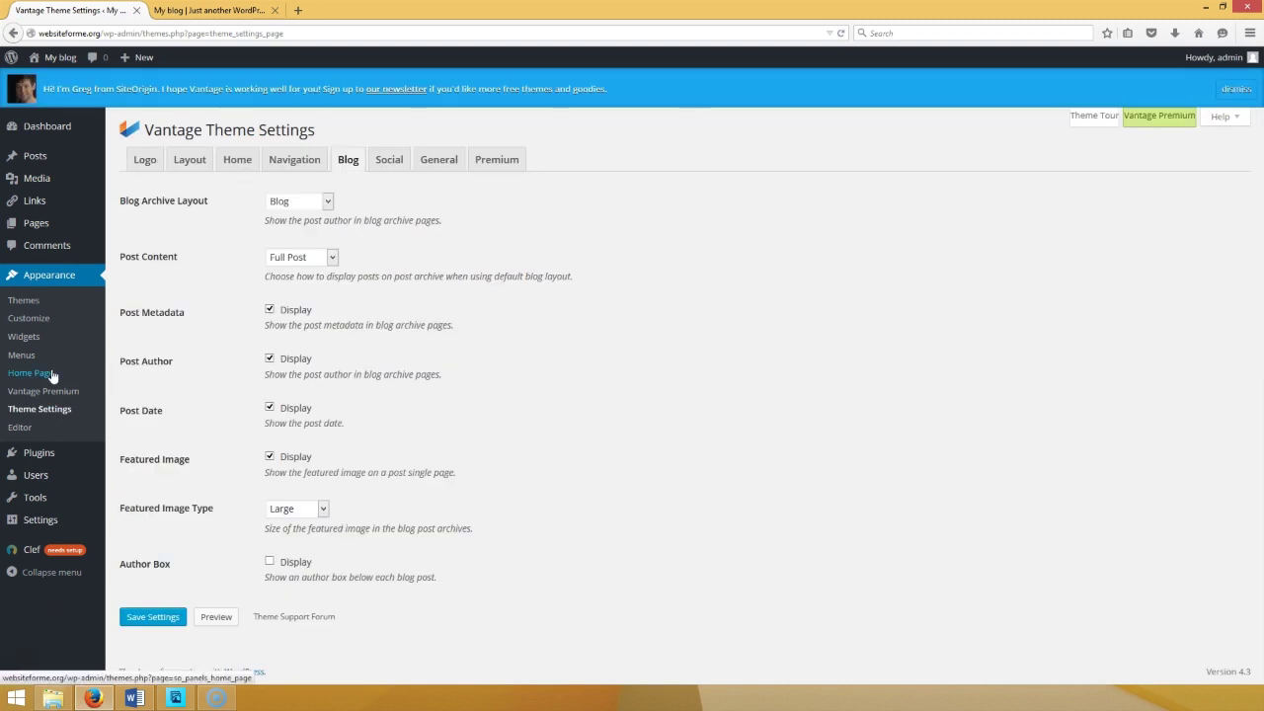
- Set the site's front page to the static page "Home Page" in the Reading settings and save the changes
mouse_move(59, 518)
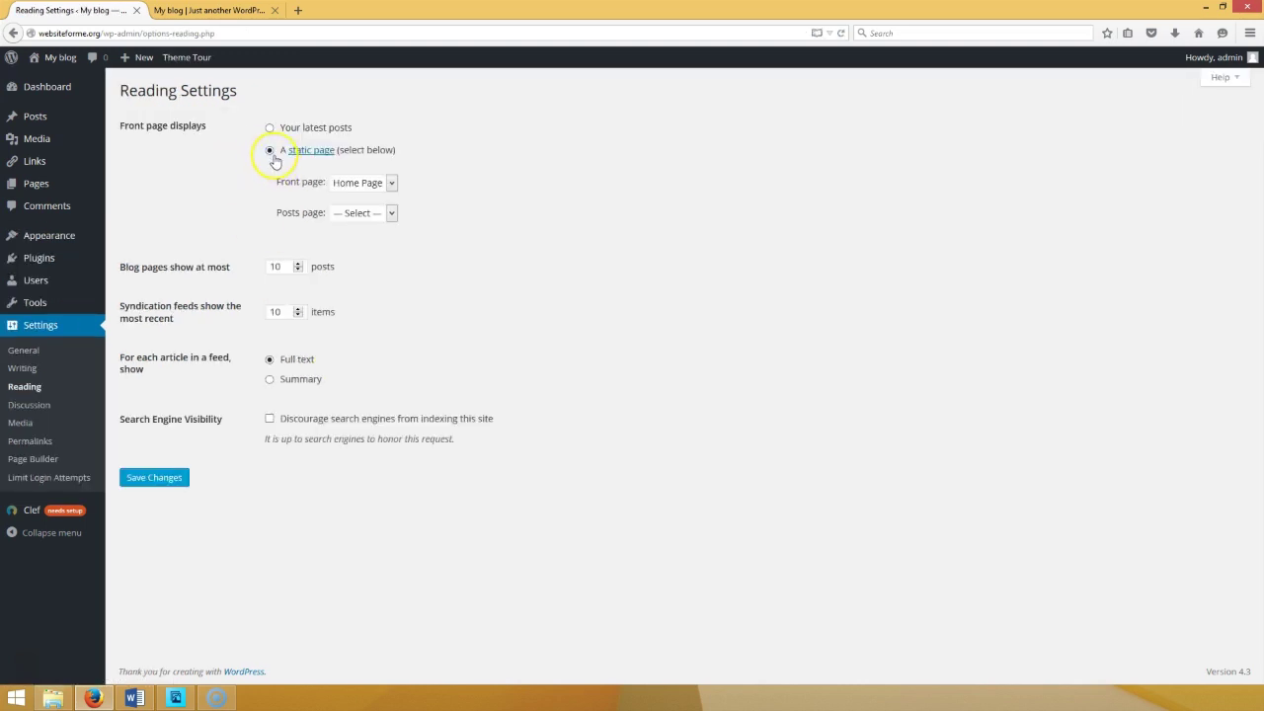
left_click(391, 181)
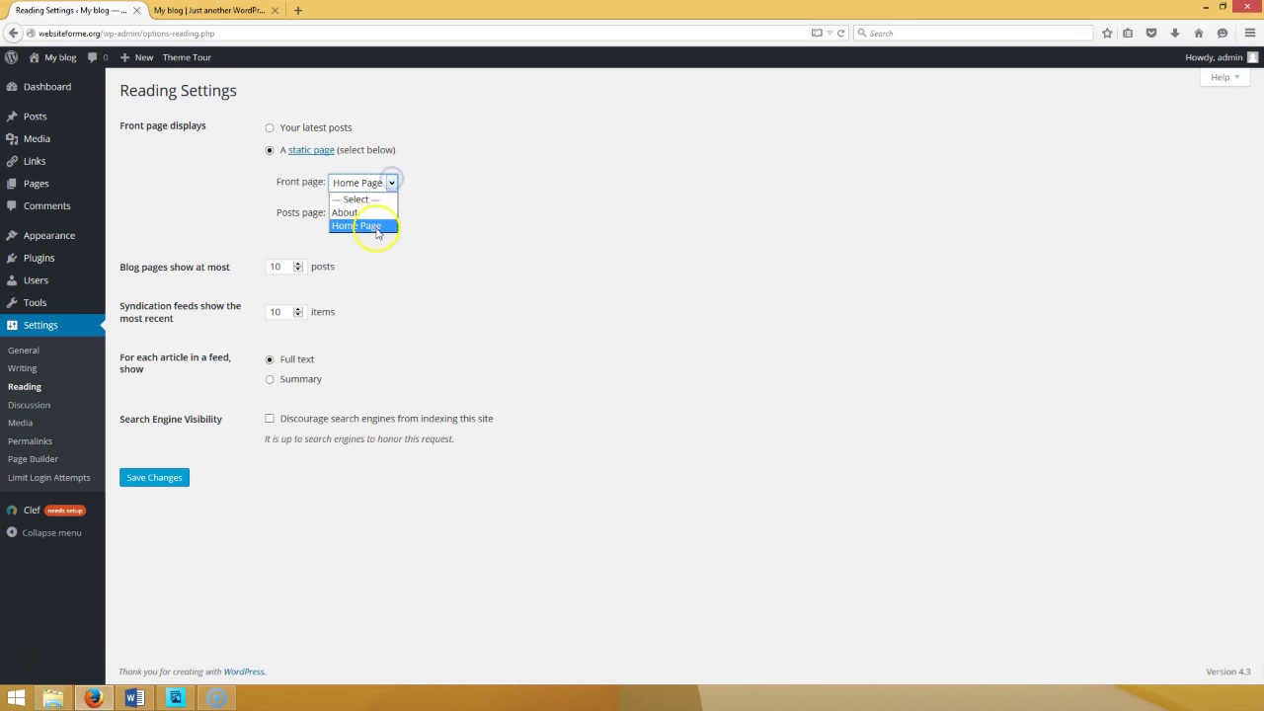
left_click(377, 226)
left_click(170, 477)
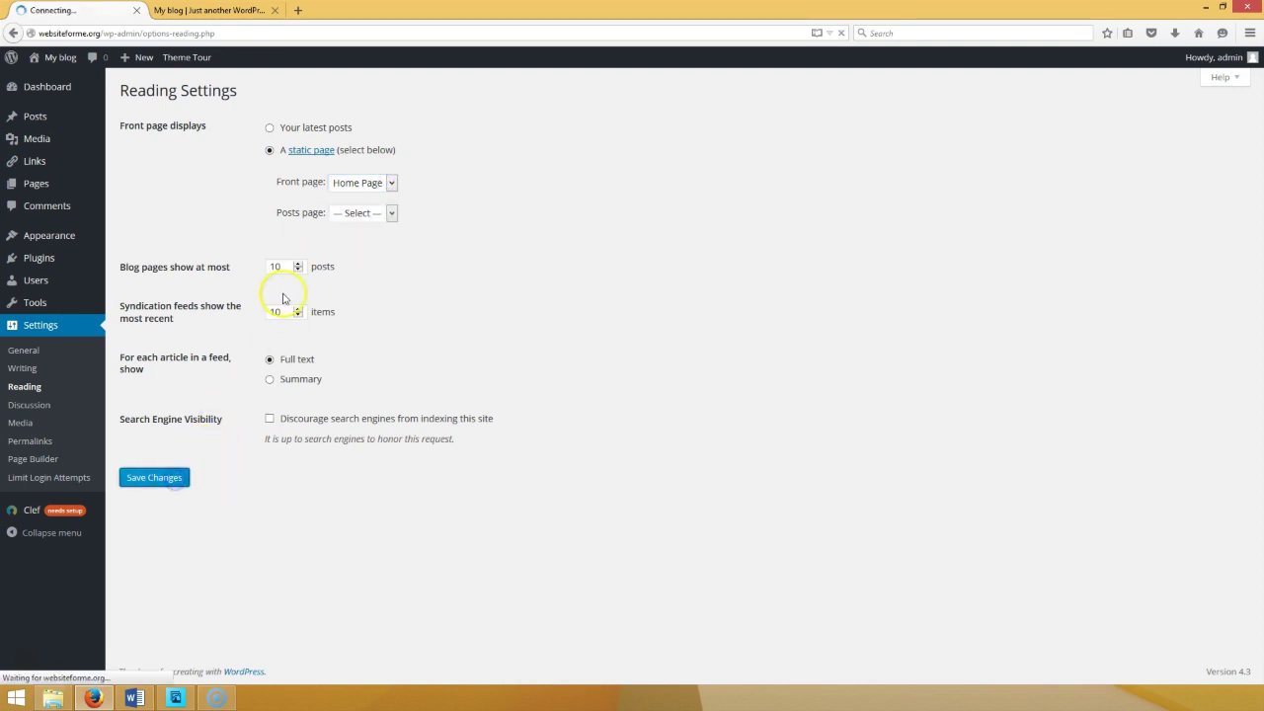
- Reload the public site and examine the static home page down to its footer
left_click(208, 10)
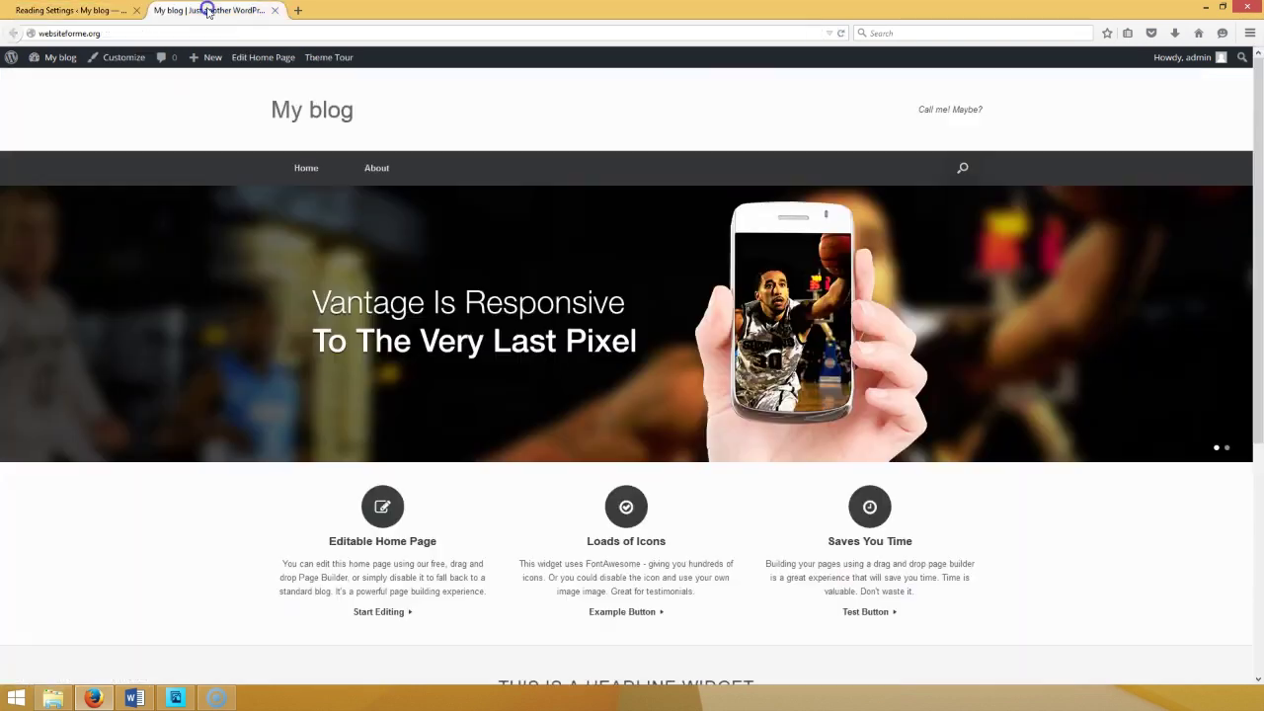
left_click(840, 33)
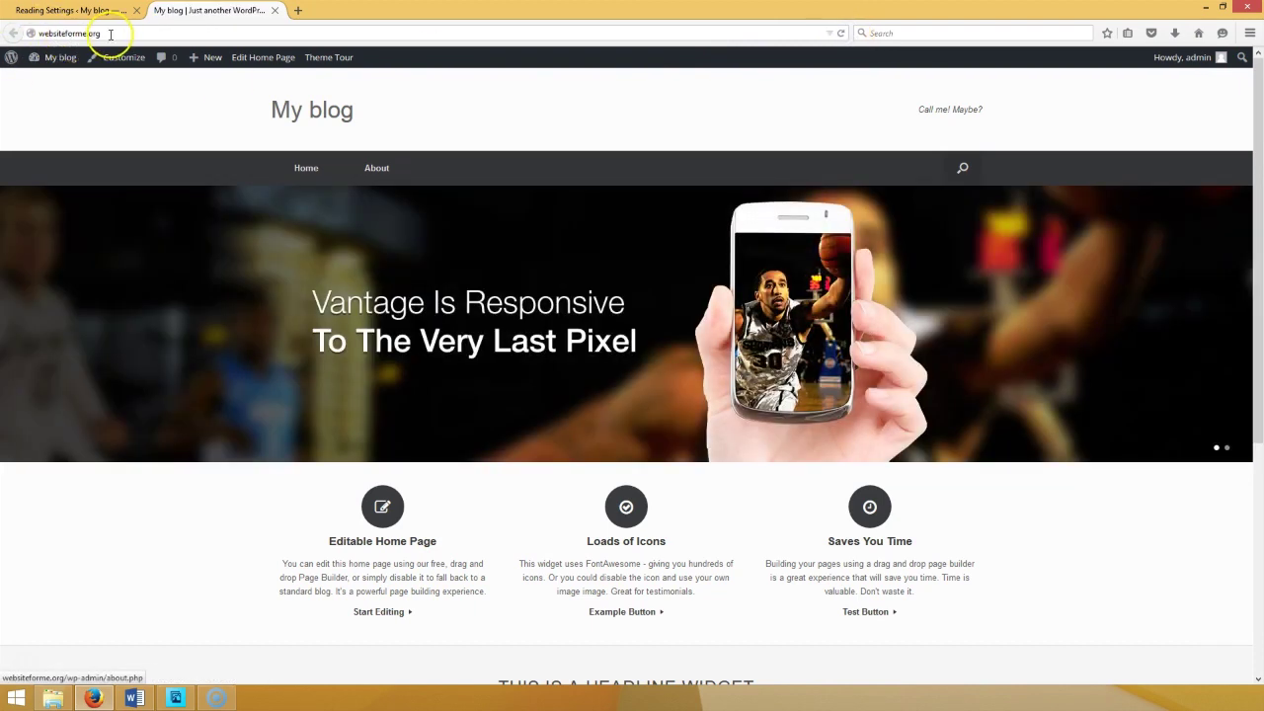
scroll(500, 485, "down", 4)
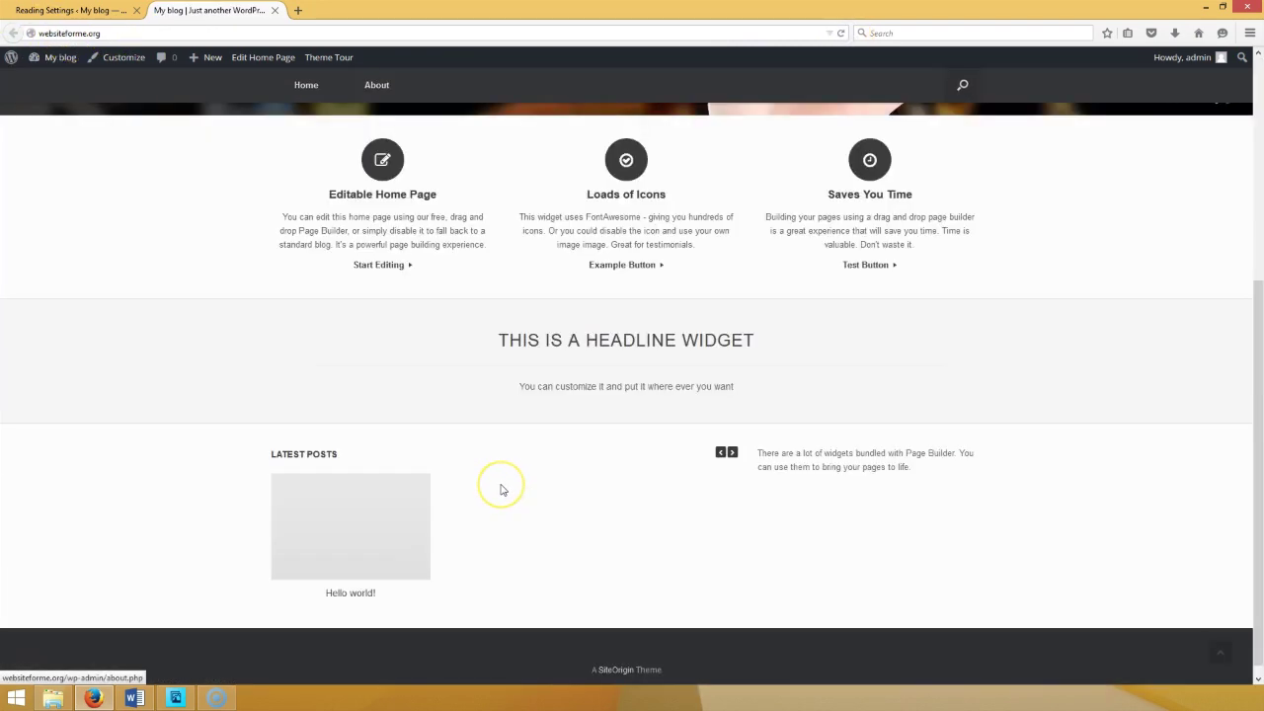
scroll(506, 454, "up", 4)
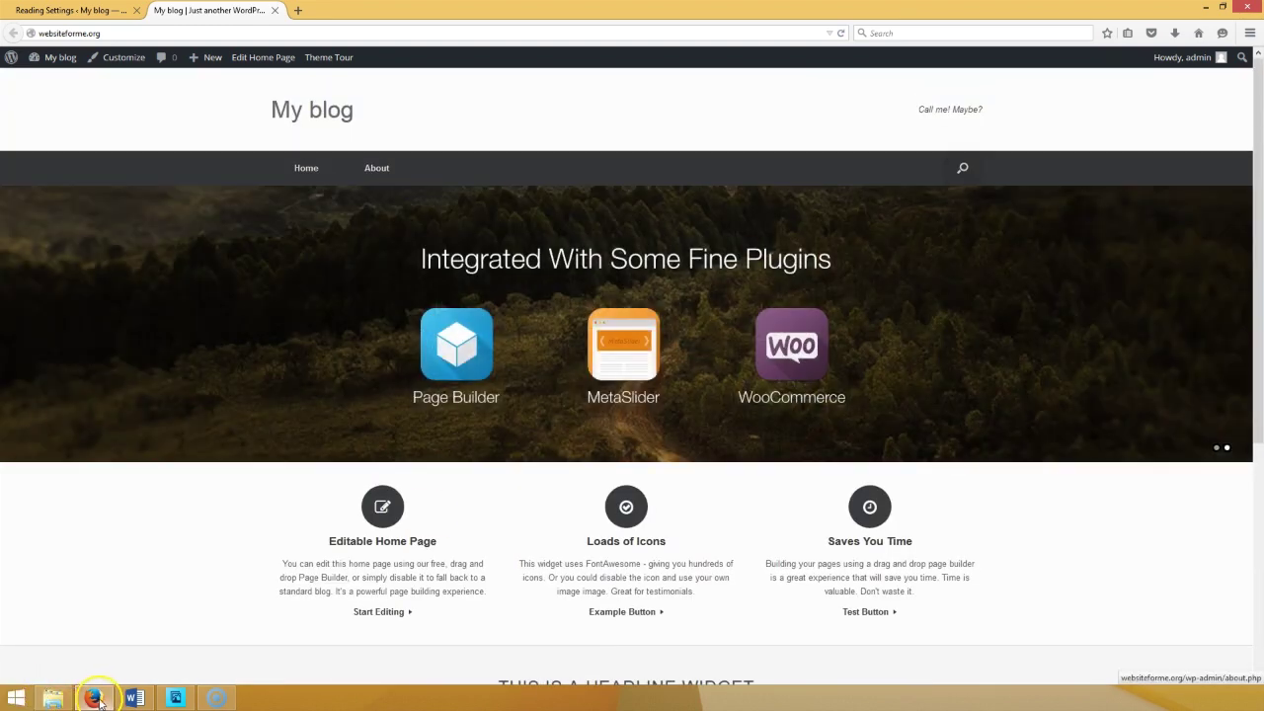
- Check the Install Premium Vantage item in the Word checklist and return to the WordPress admin in Firefox
left_click(134, 698)
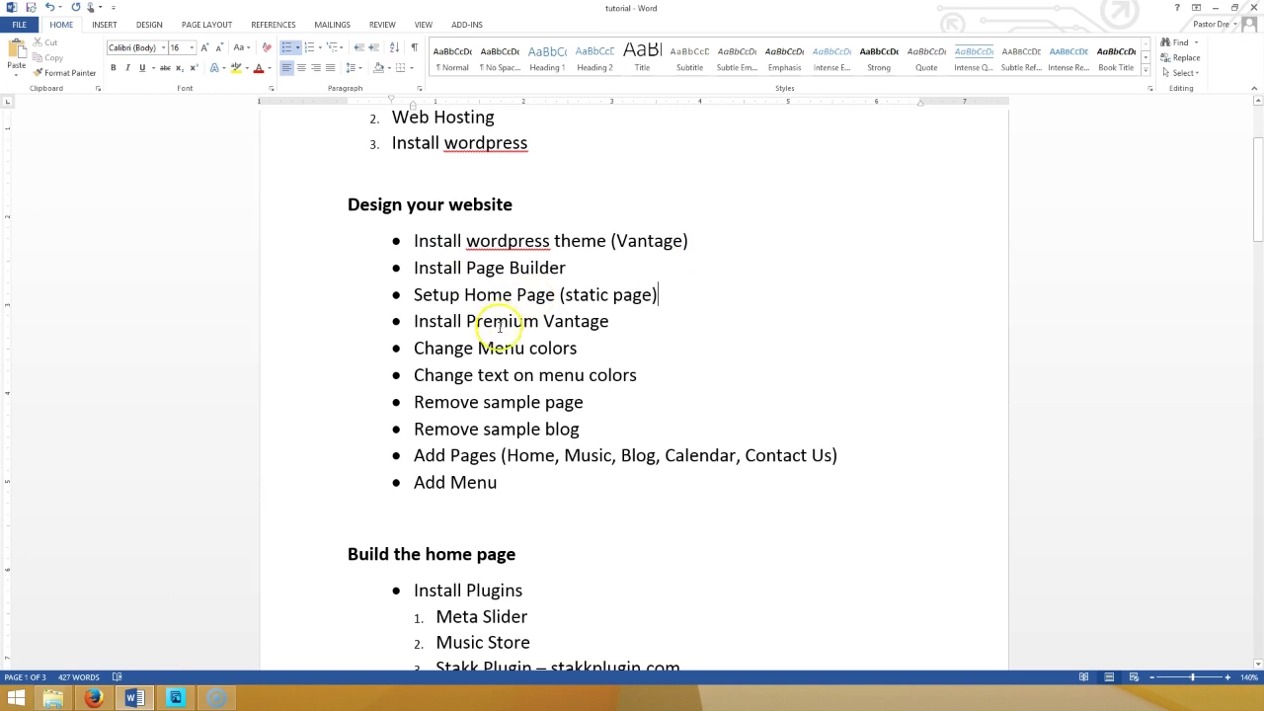
left_click(93, 698)
left_click(60, 10)
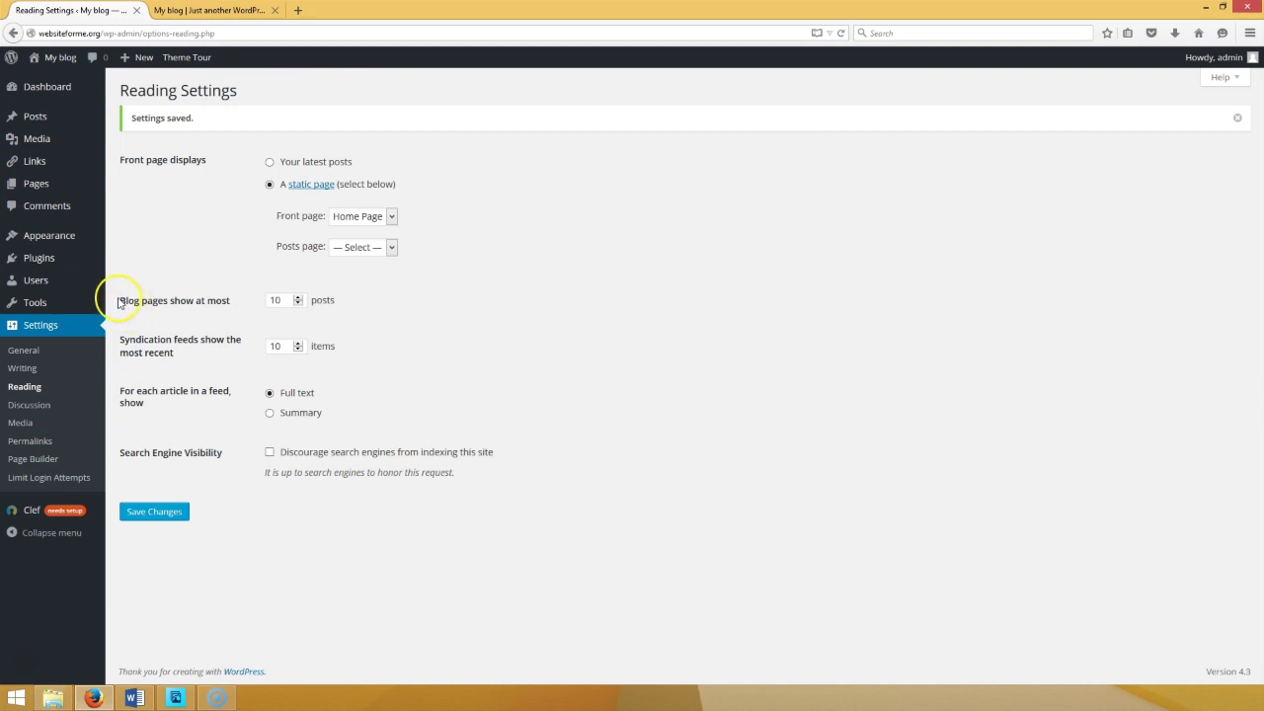
- Open the Vantage Premium upgrade page in the Appearance section and select the Custom price option
mouse_move(48, 241)
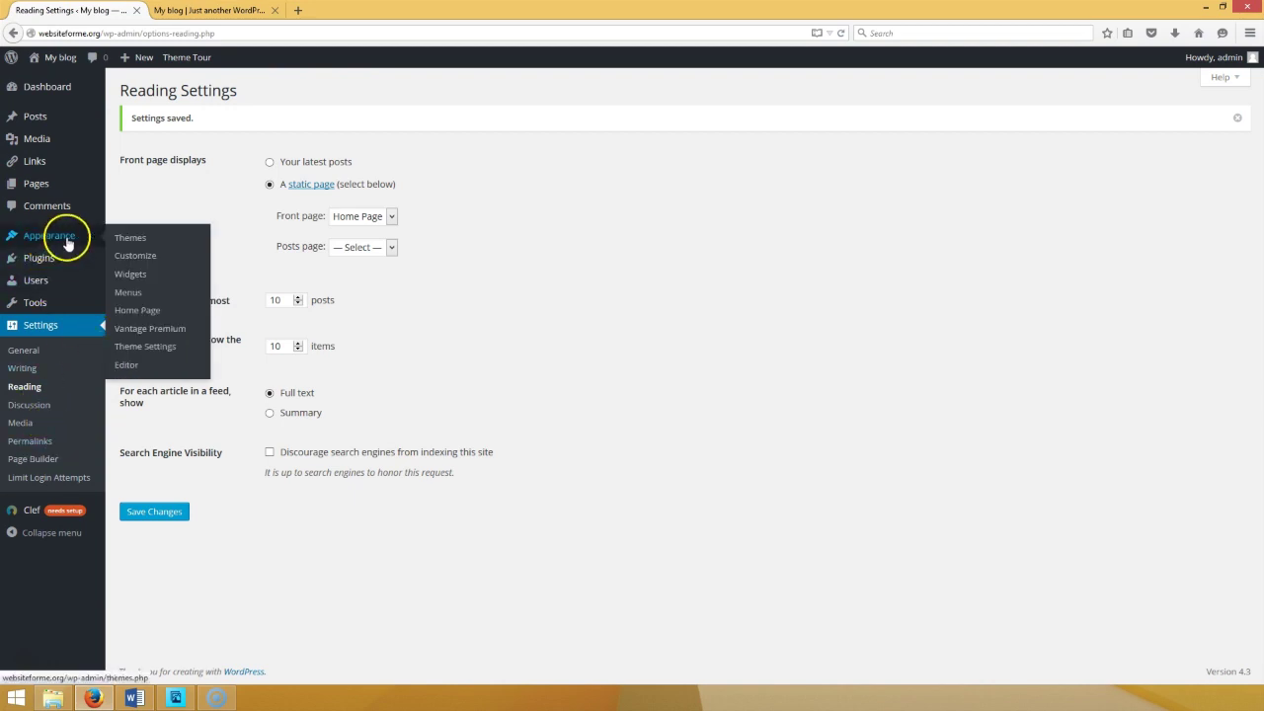
left_click(123, 238)
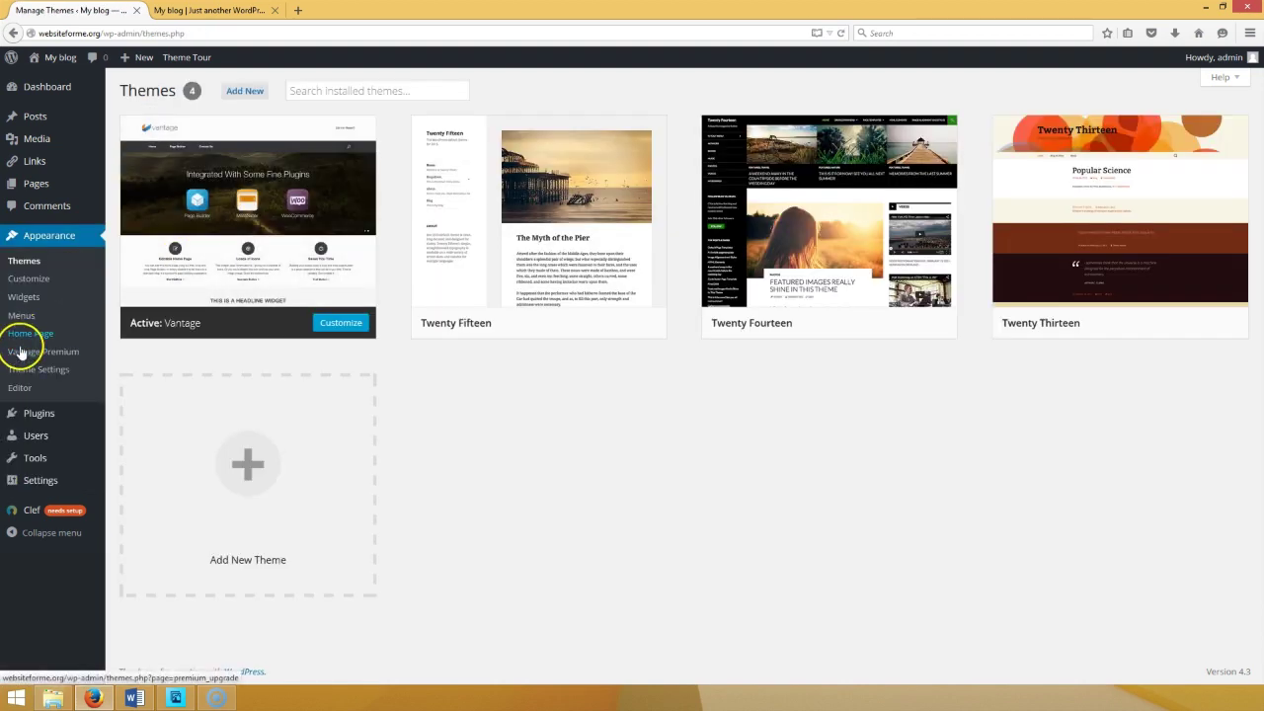
left_click(19, 354)
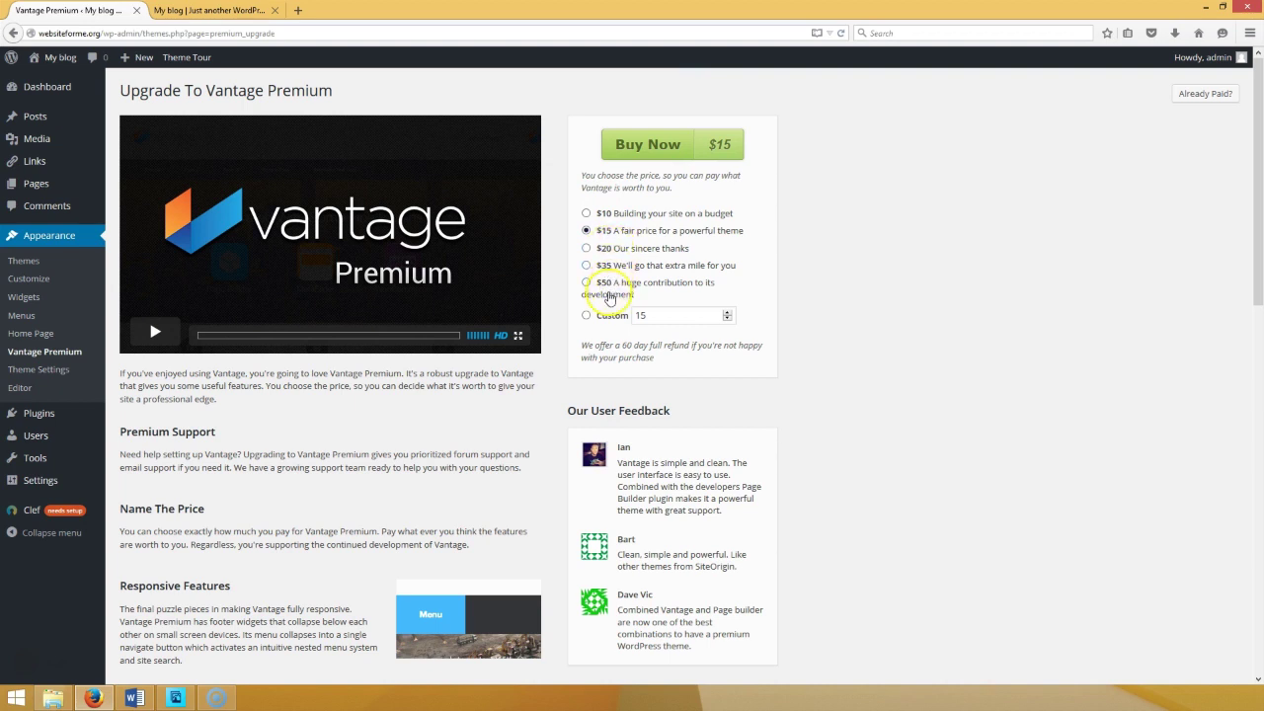
left_click(588, 315)
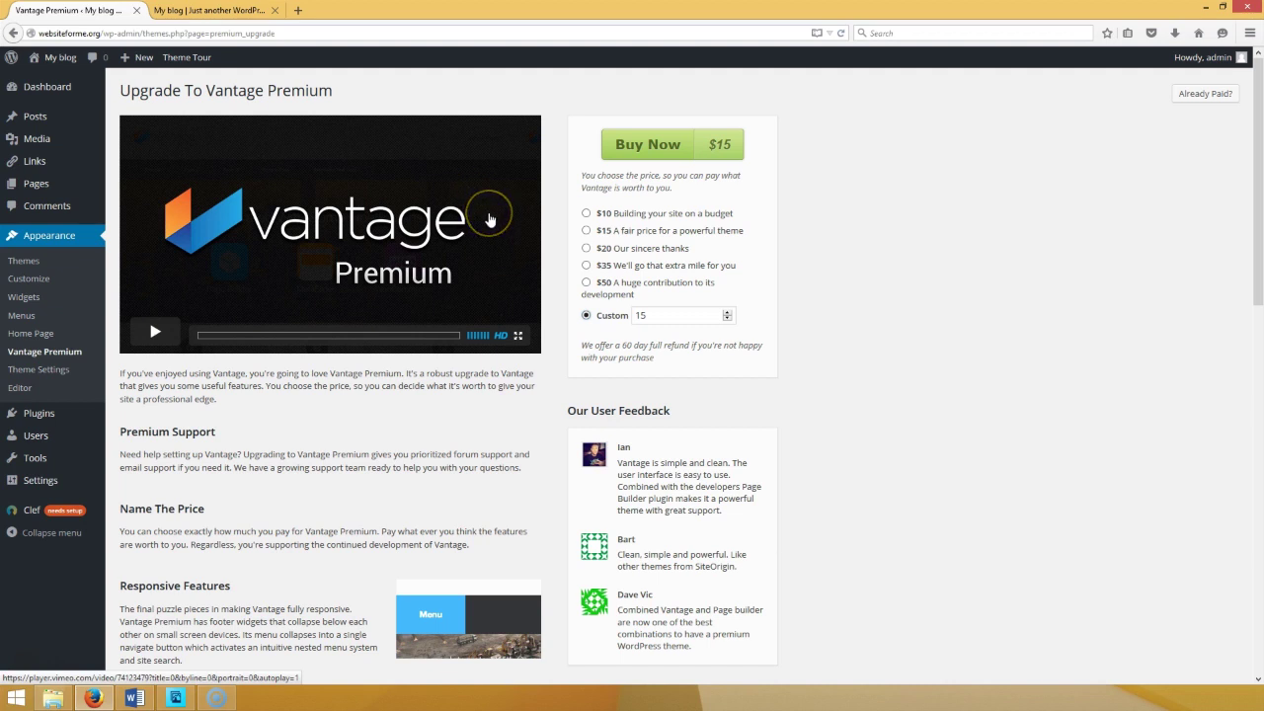
- Enter the Vantage Premium order number for an already paid purchase and enable the upgrade
left_click(1213, 96)
left_click(202, 113)
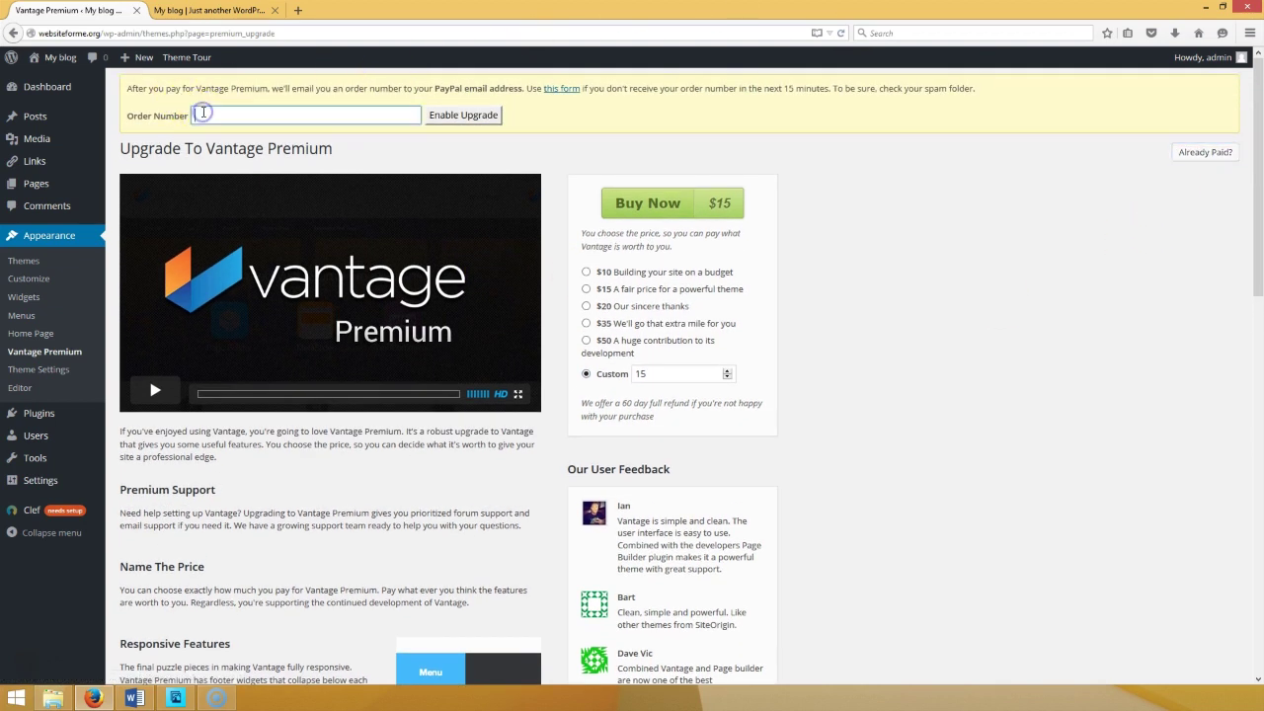
left_click(202, 113)
left_click(281, 132)
left_click(440, 123)
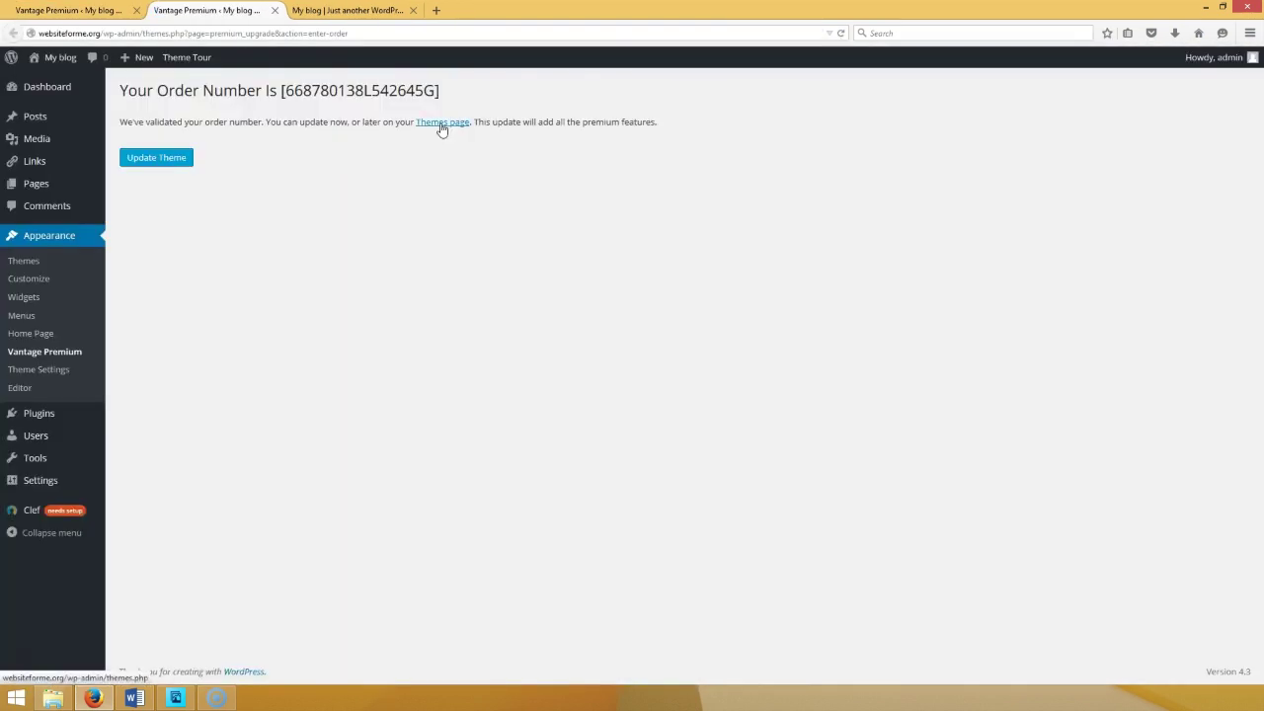
- Update the Vantage theme to its premium version, accept the code customization warning, and open the theme customizer
left_click(148, 157)
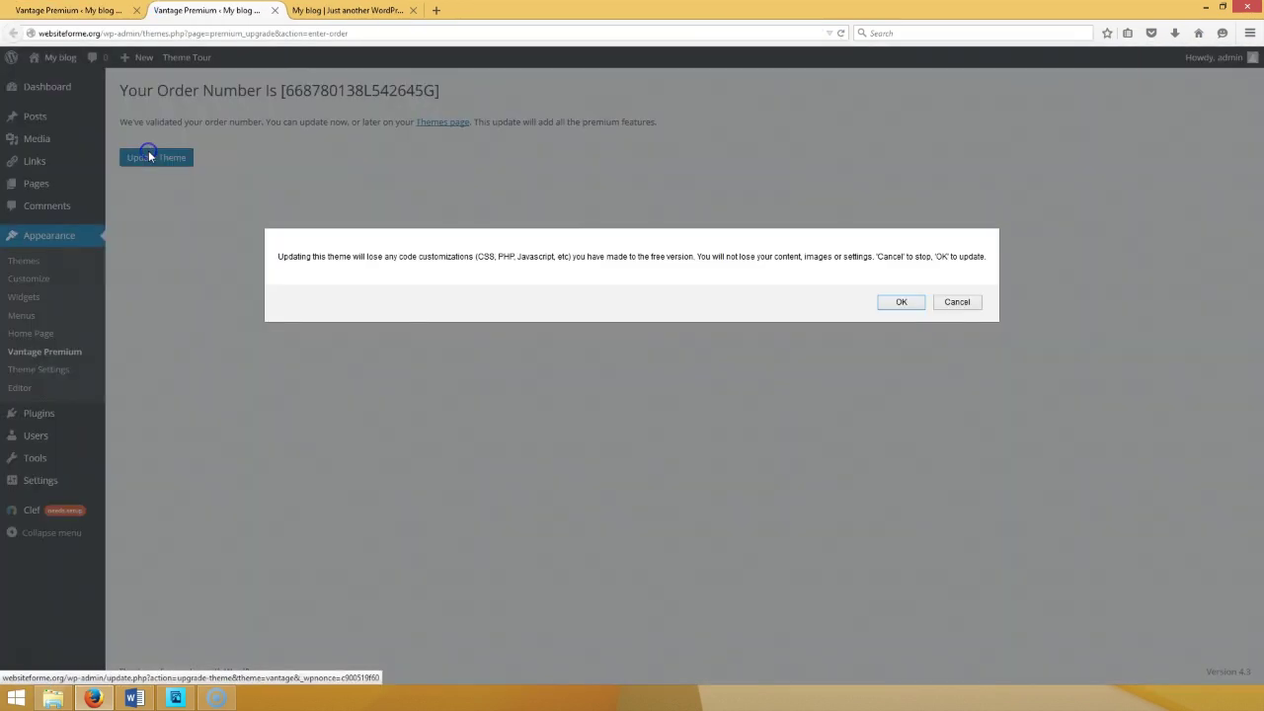
left_click(885, 301)
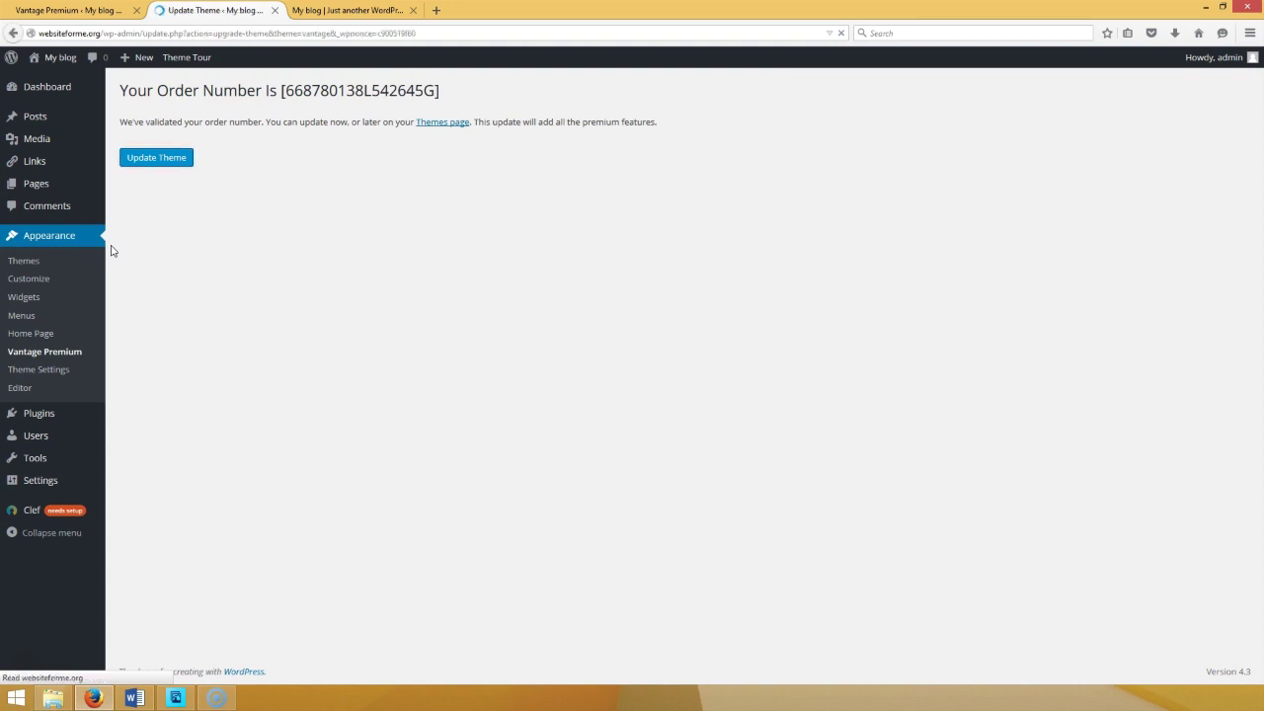
left_click(143, 269)
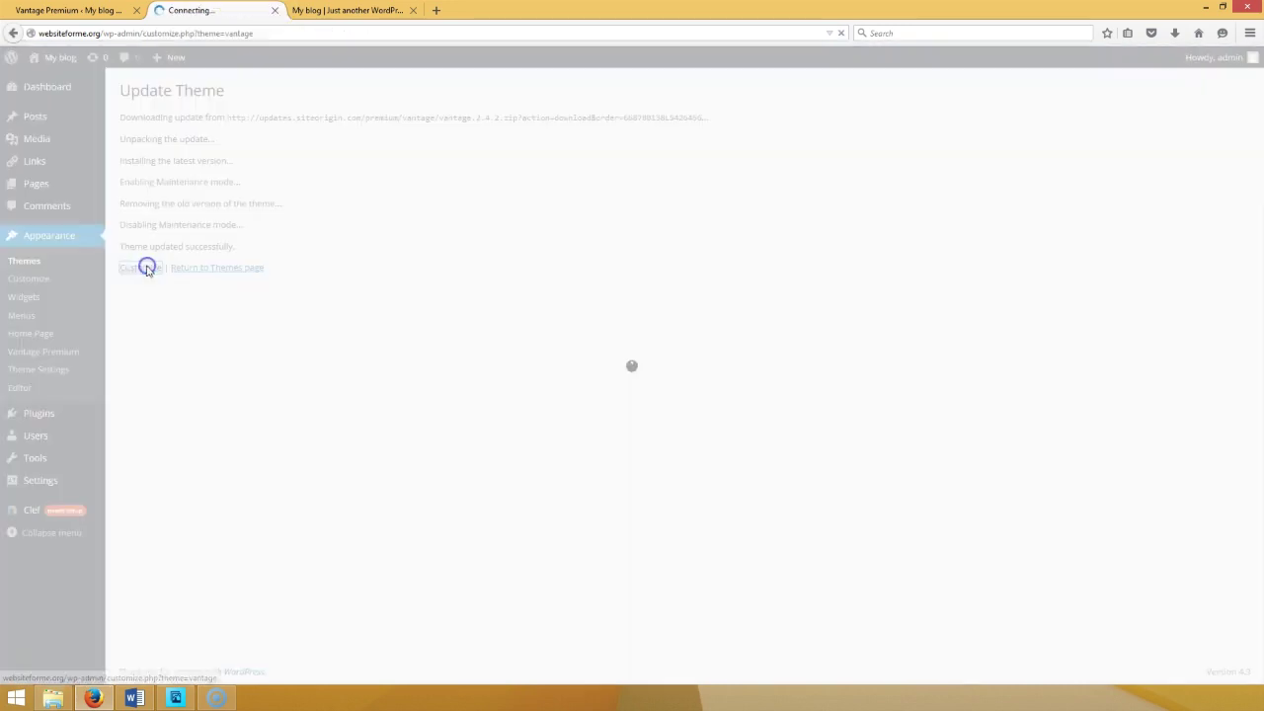
- Consult the Word checklist, and reload the public site in Firefox to examine it with the premium theme
left_click(133, 698)
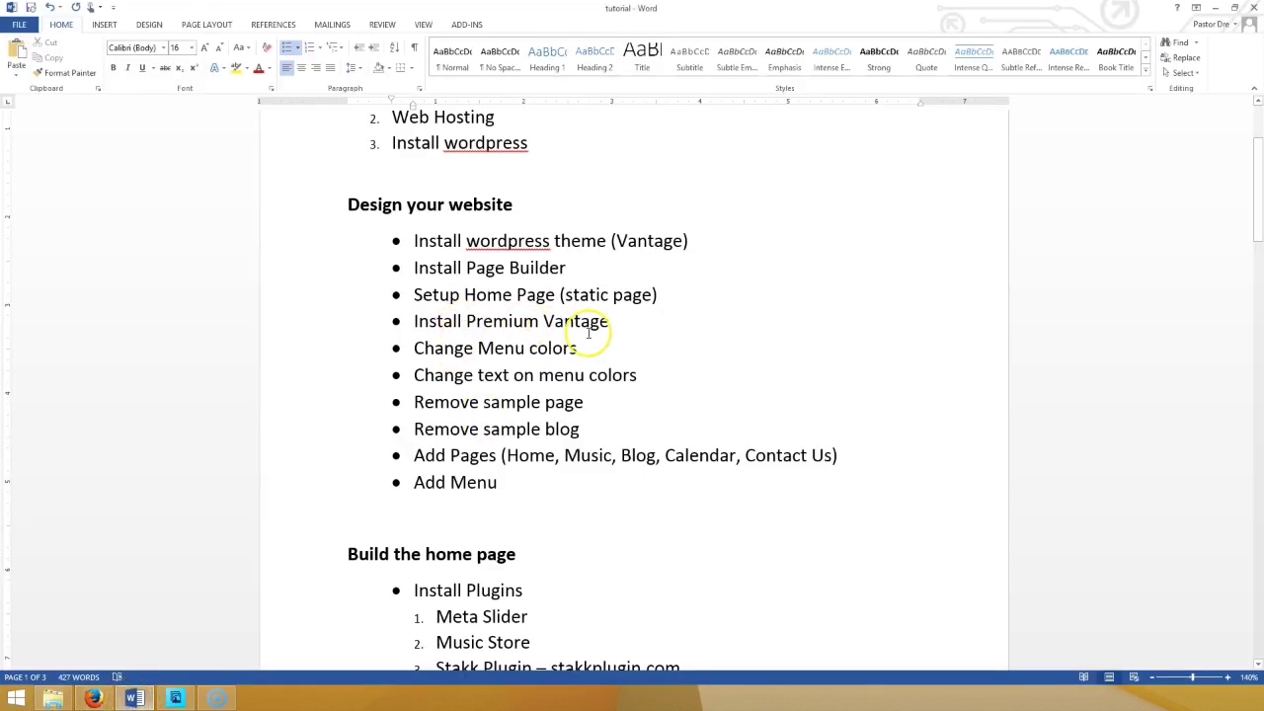
left_click(95, 698)
left_click(358, 10)
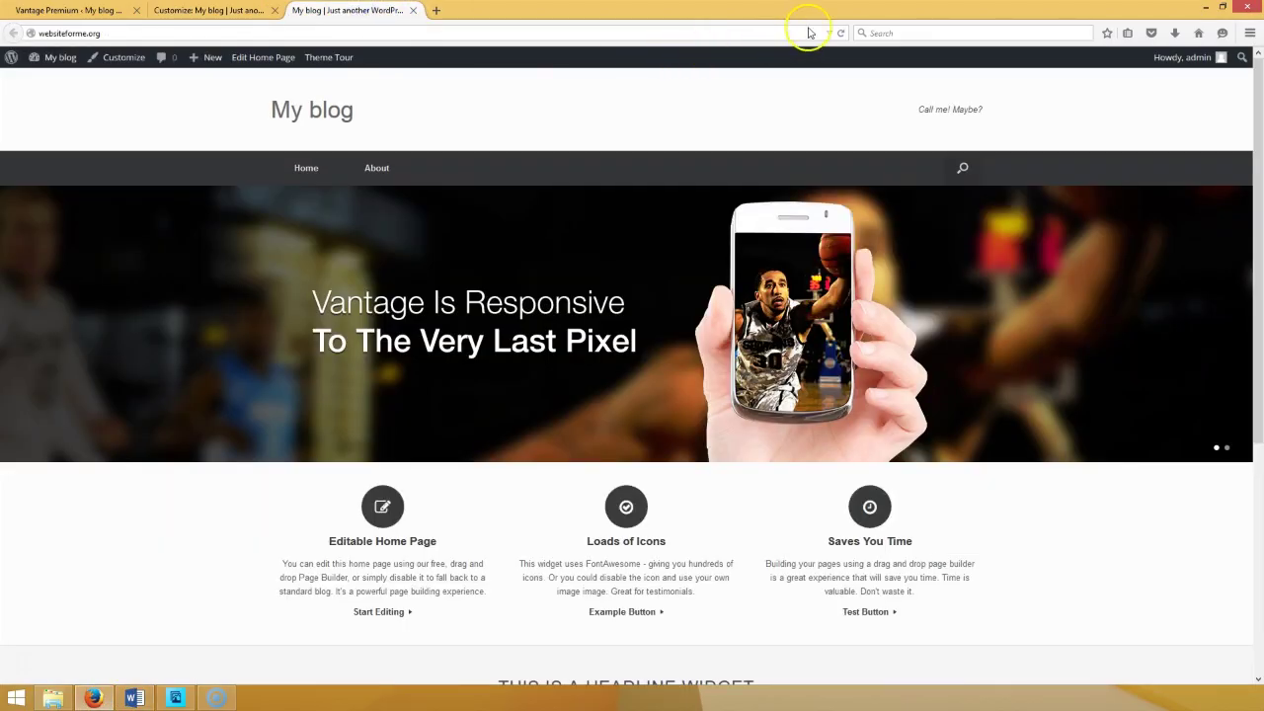
left_click(840, 32)
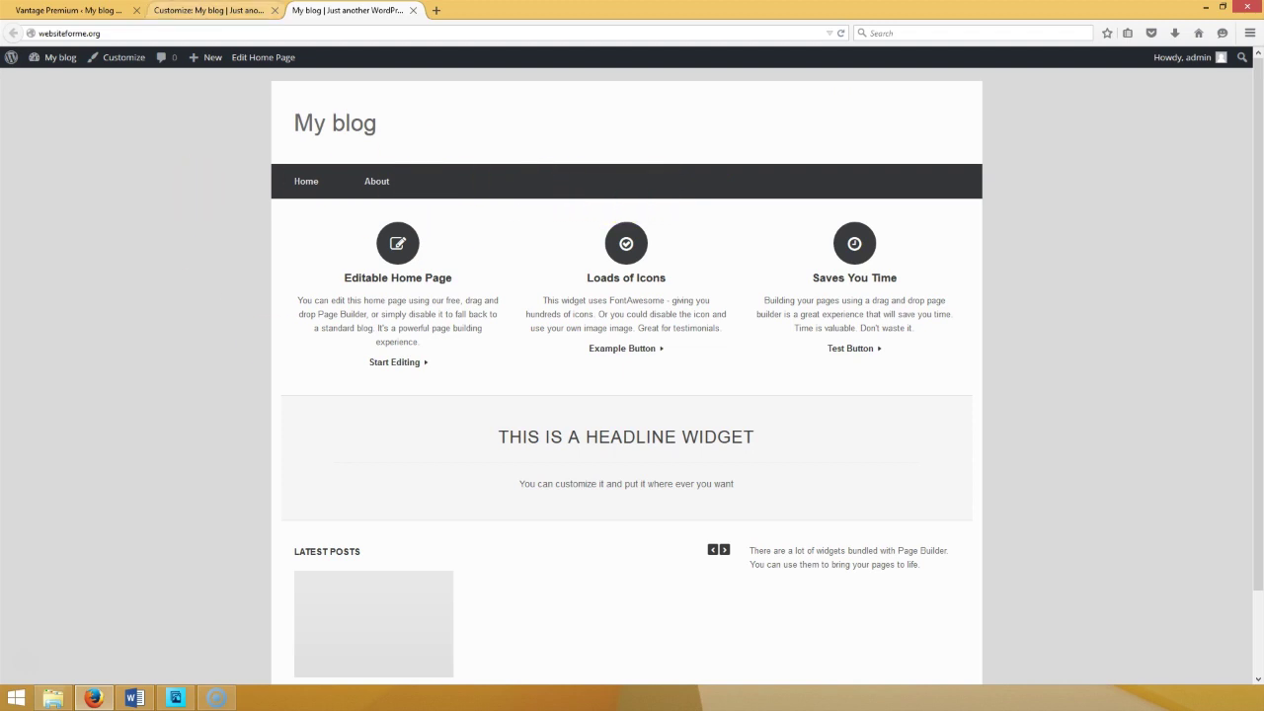
- Leave the theme customizer and look over the Custom Home Page builder and the Blog section of the theme settings
left_click(201, 10)
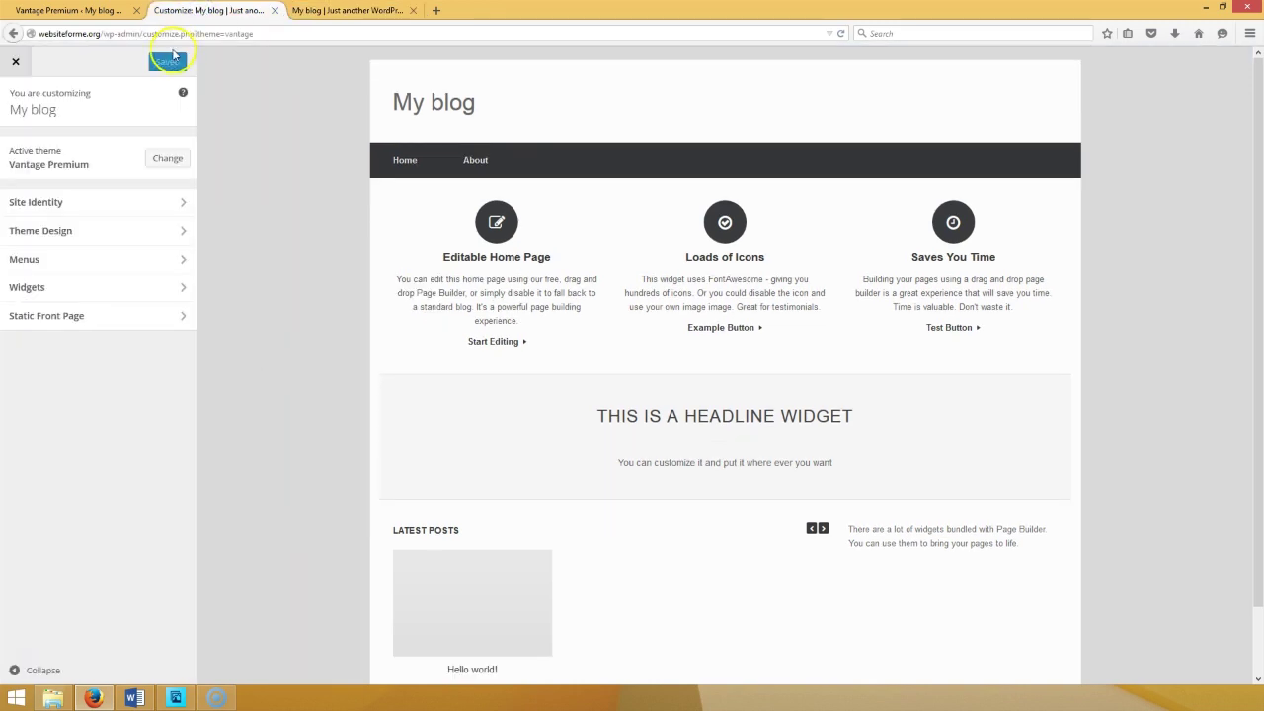
left_click(21, 59)
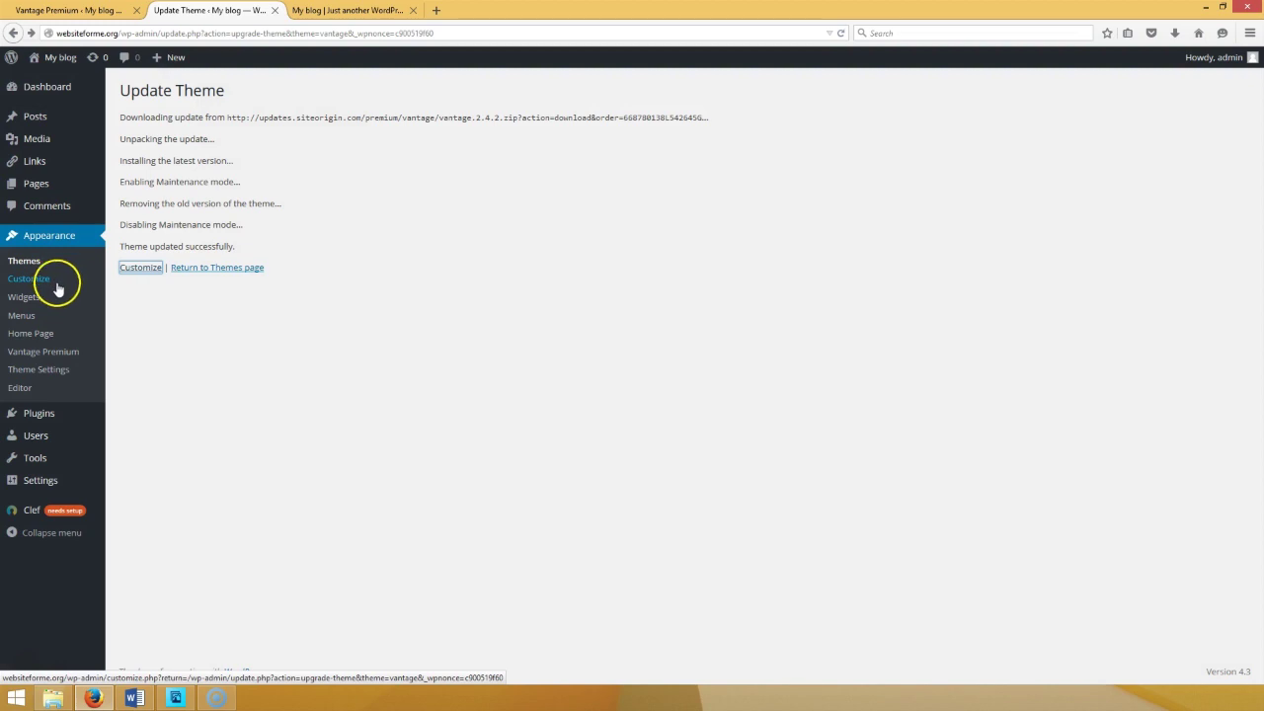
left_click(43, 336)
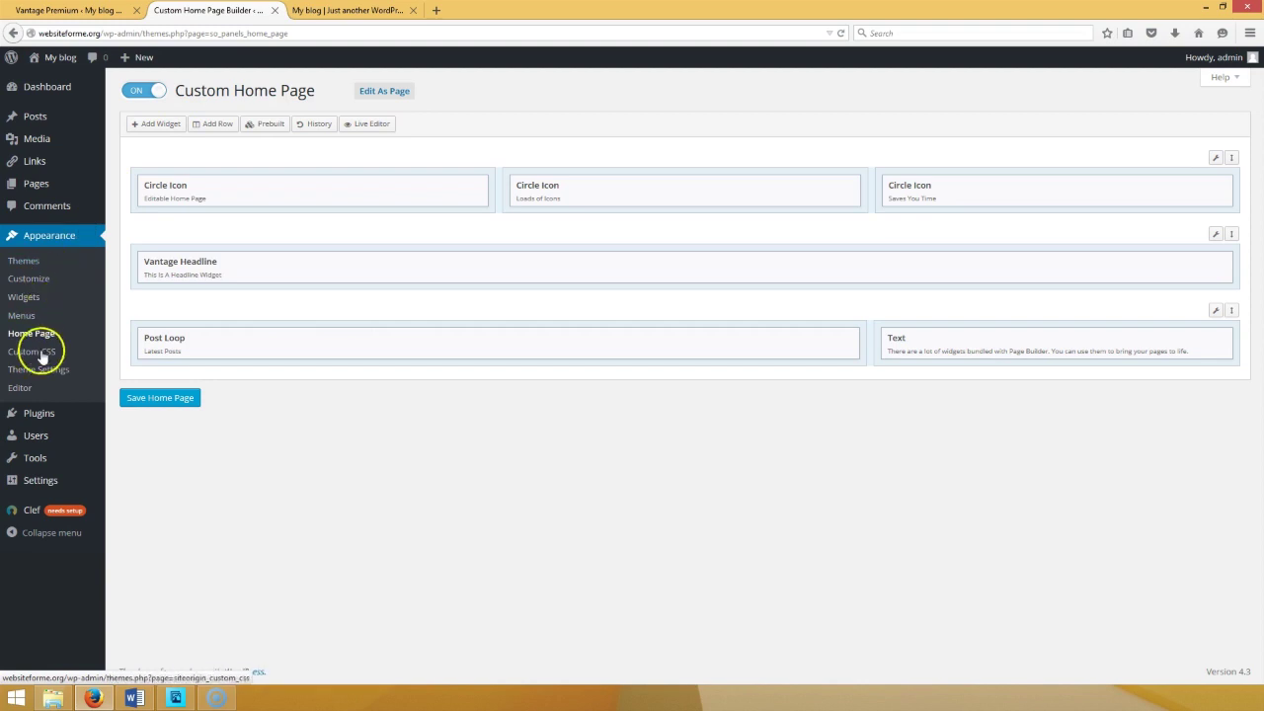
left_click(43, 372)
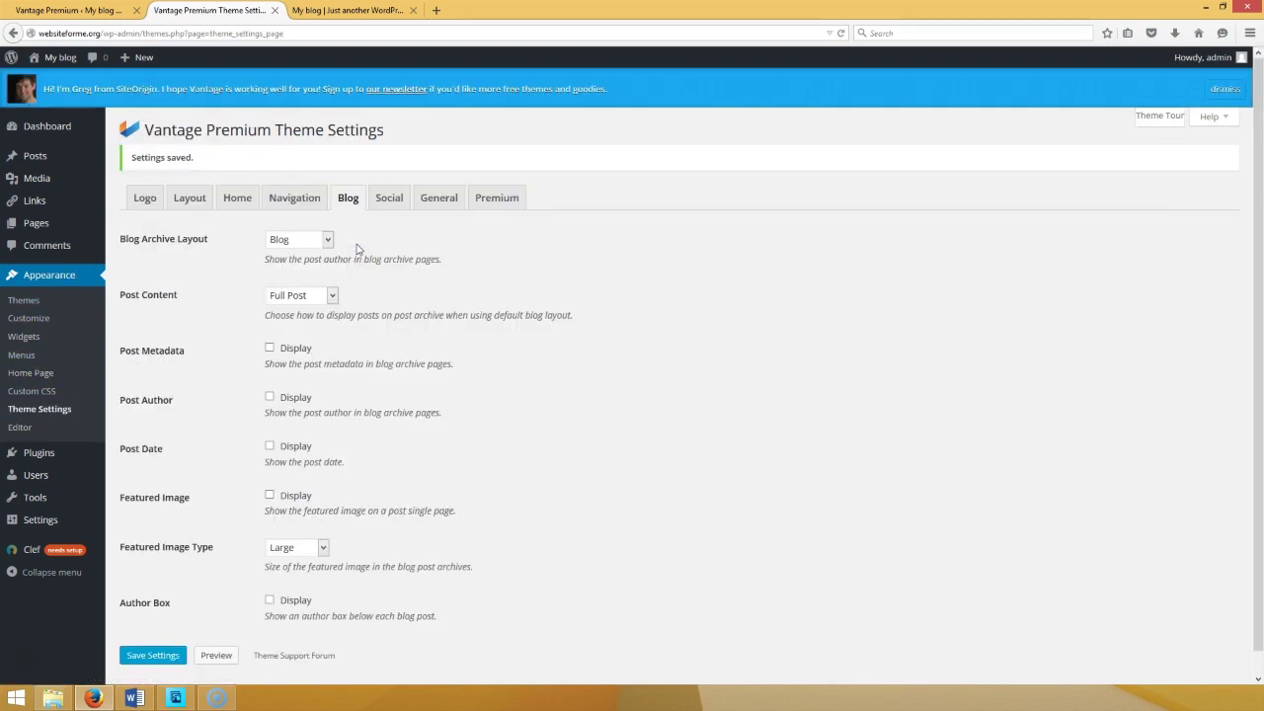
left_click(333, 294)
left_click(332, 295)
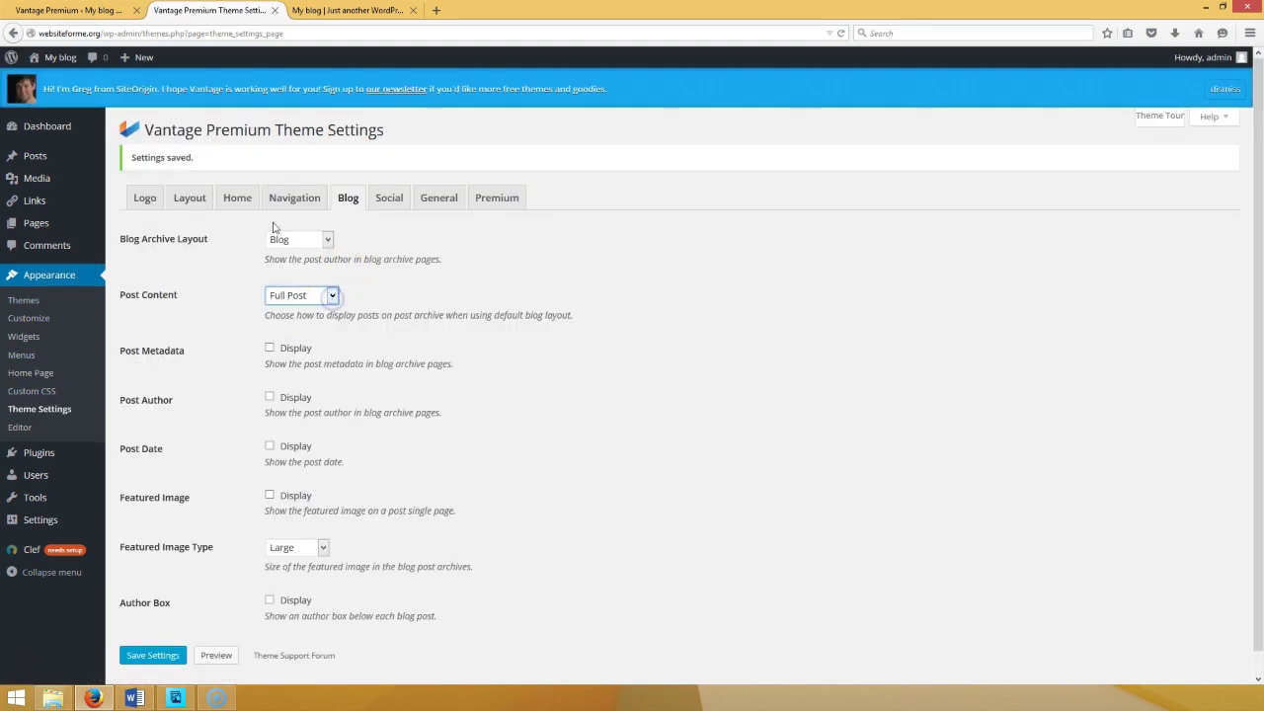
- Change the layout in the Vantage Premium theme settings to full width
left_click(191, 196)
left_click(320, 337)
left_click(301, 328)
- Set the Home Page Slider to Demo Slider with Stretch enabled in the theme settings, and save them
left_click(233, 160)
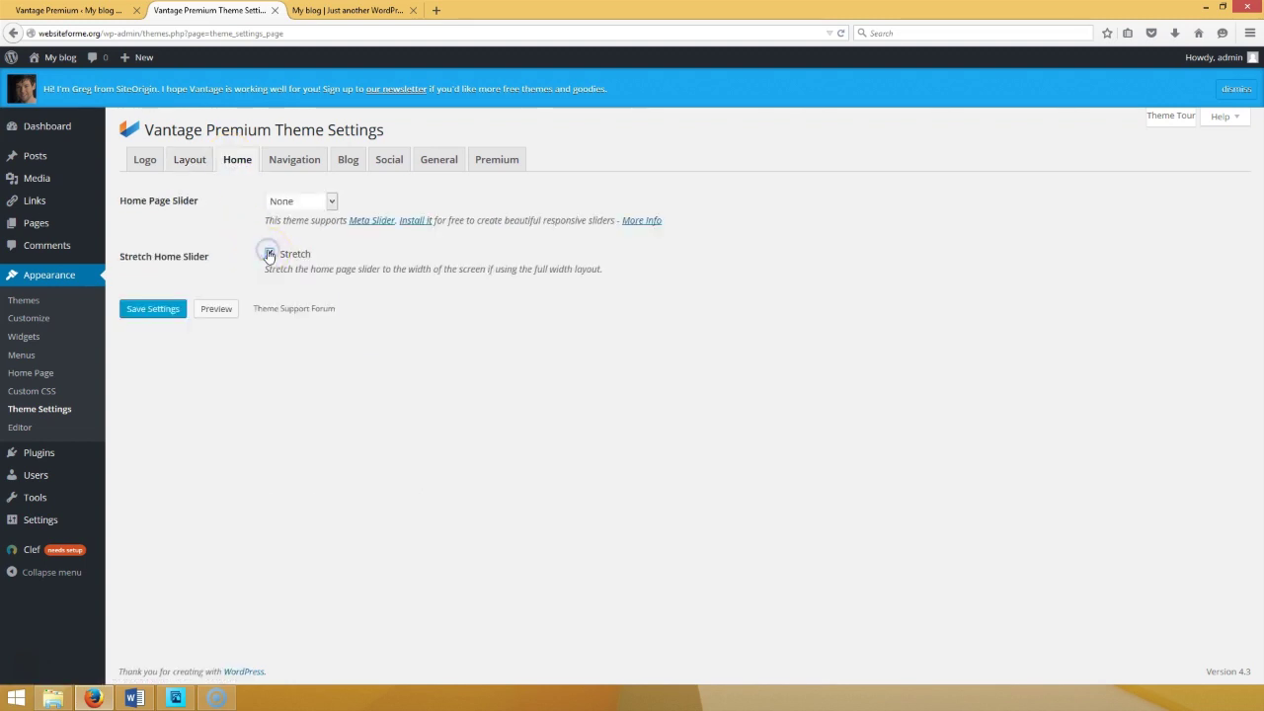
left_click(330, 202)
left_click(318, 229)
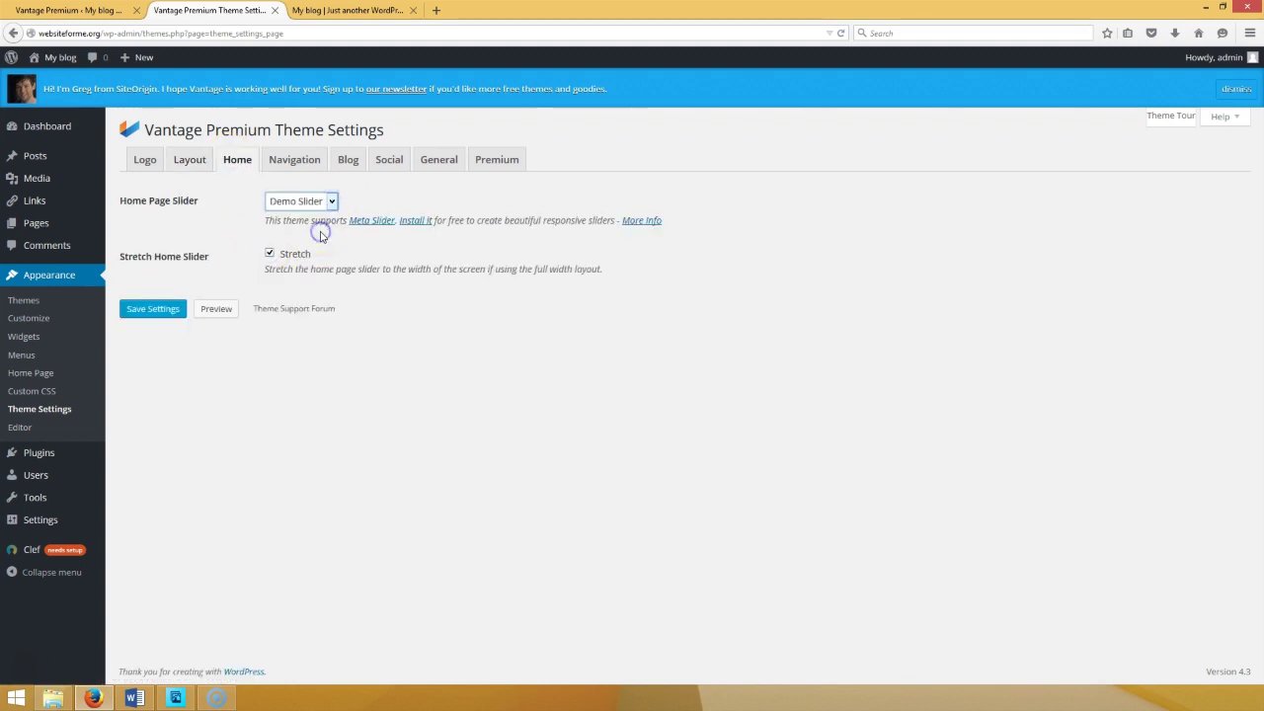
left_click(166, 309)
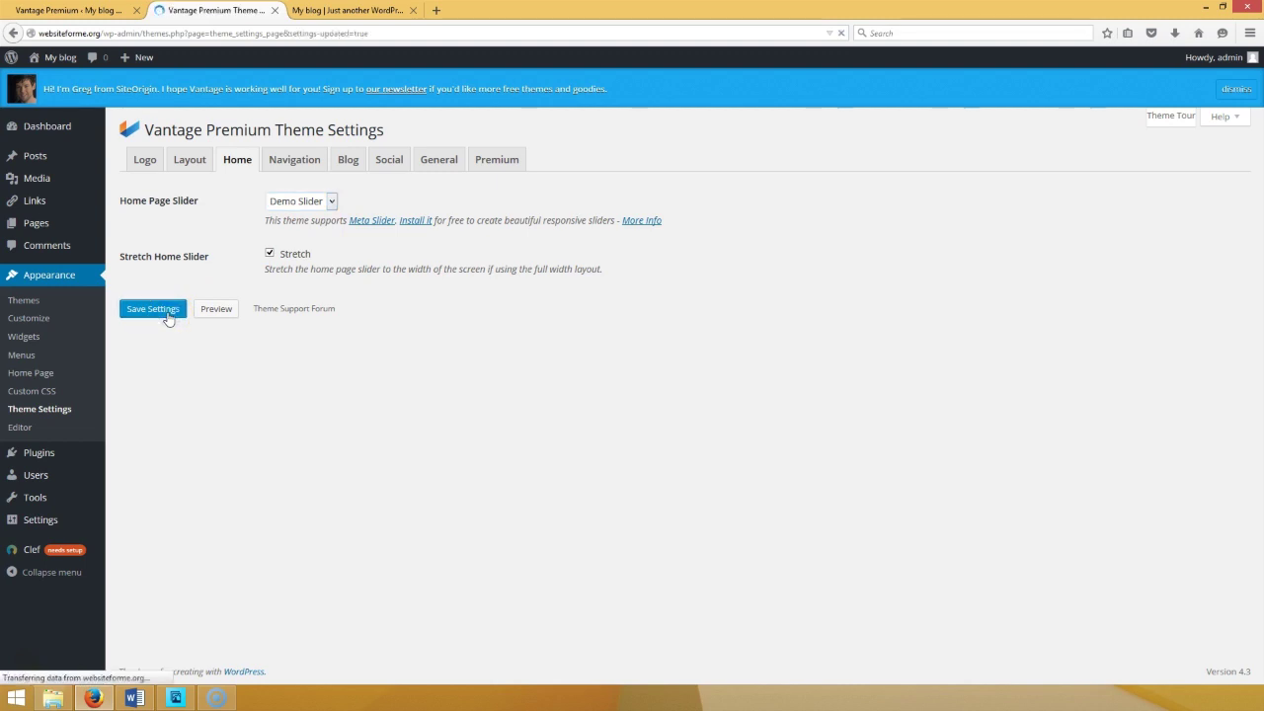
- Reload the public site to examine the home page with the demo slider, and review the checklist in Word before returning to Firefox
left_click(321, 10)
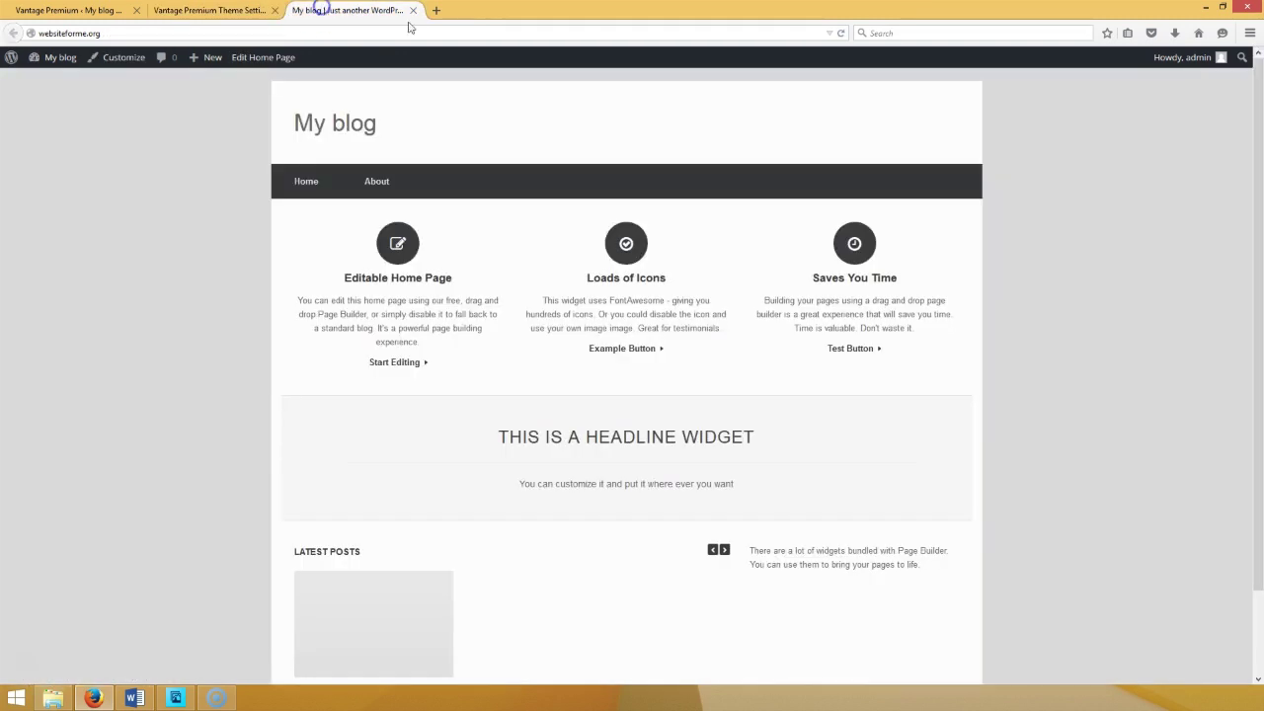
left_click(839, 36)
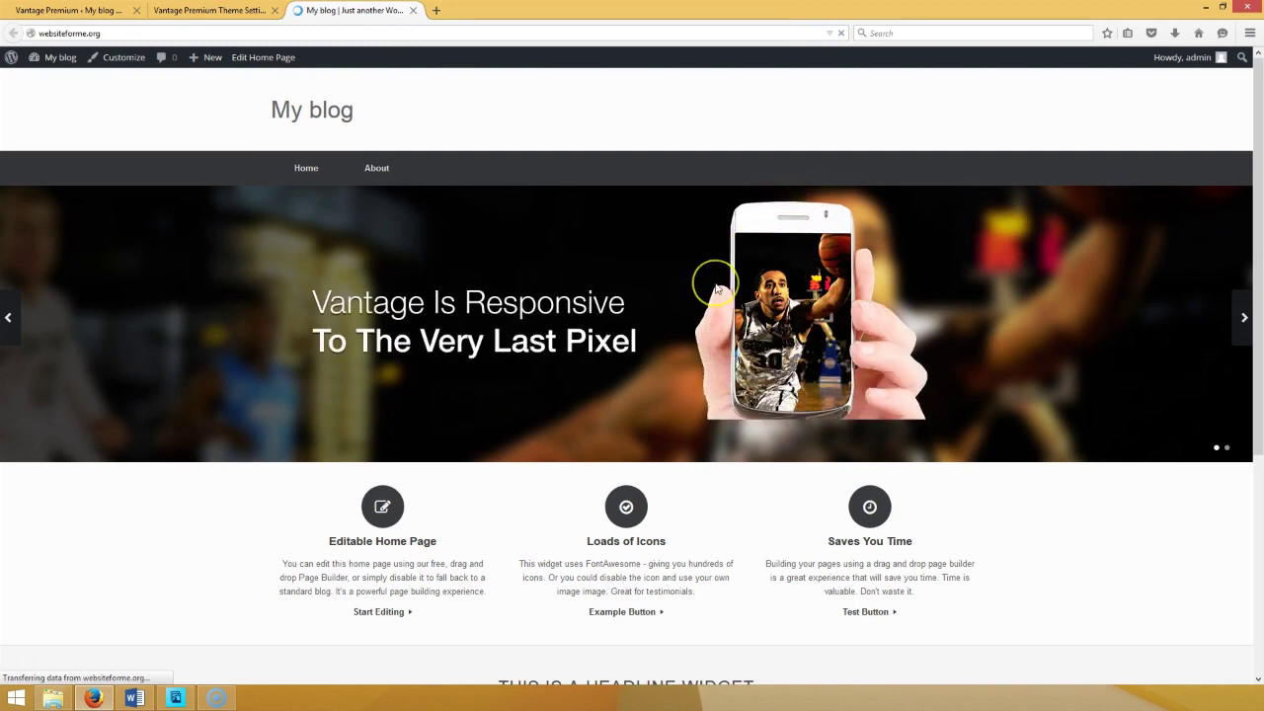
scroll(718, 288, "down", 3)
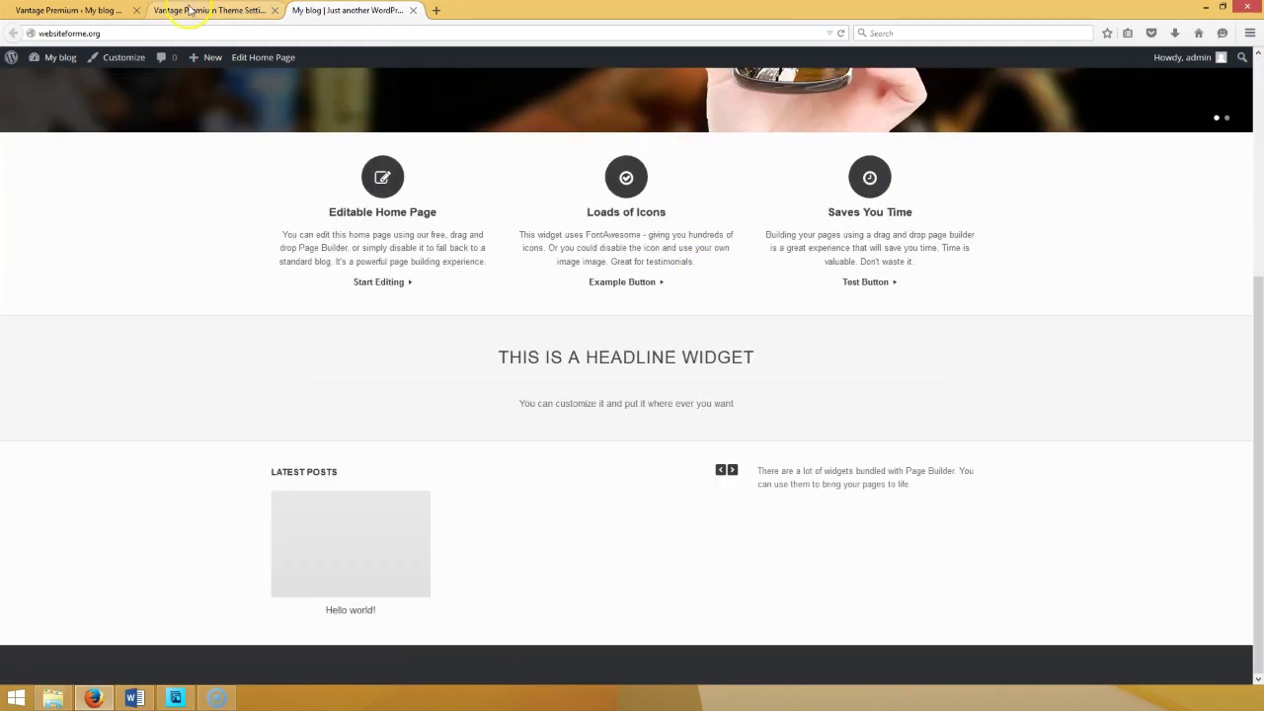
scroll(375, 121, "up", 3)
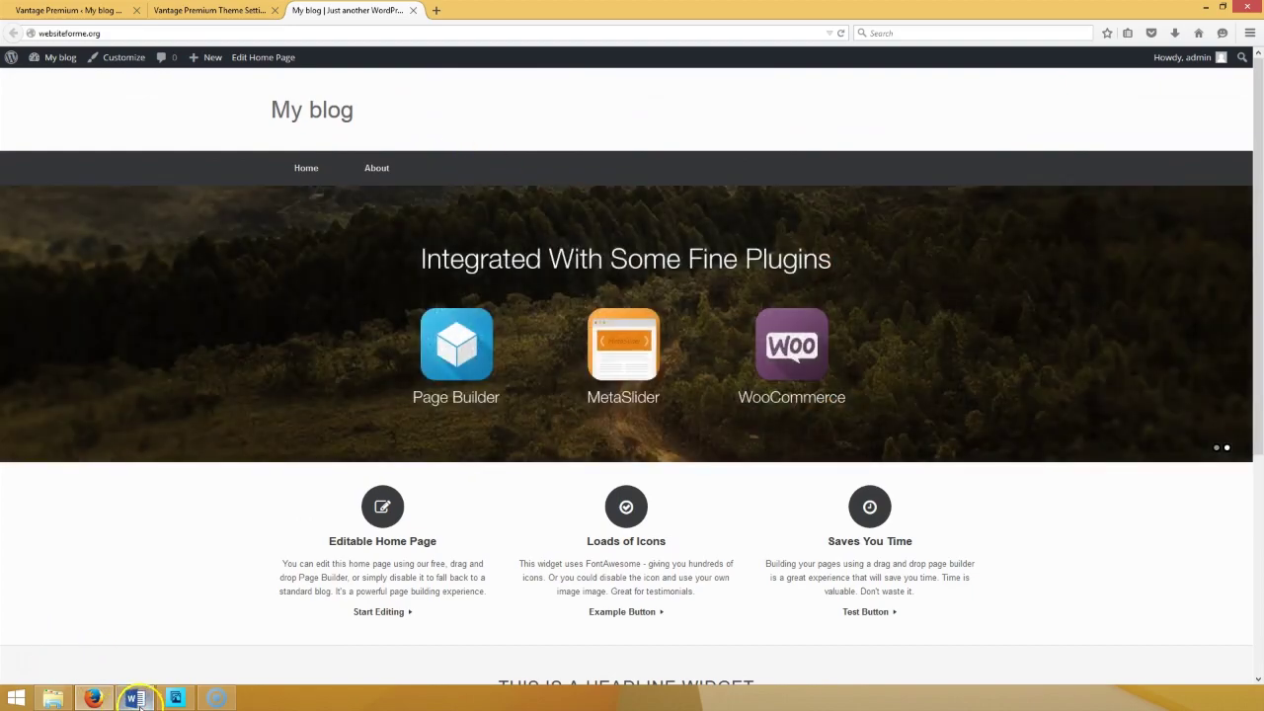
left_click(135, 698)
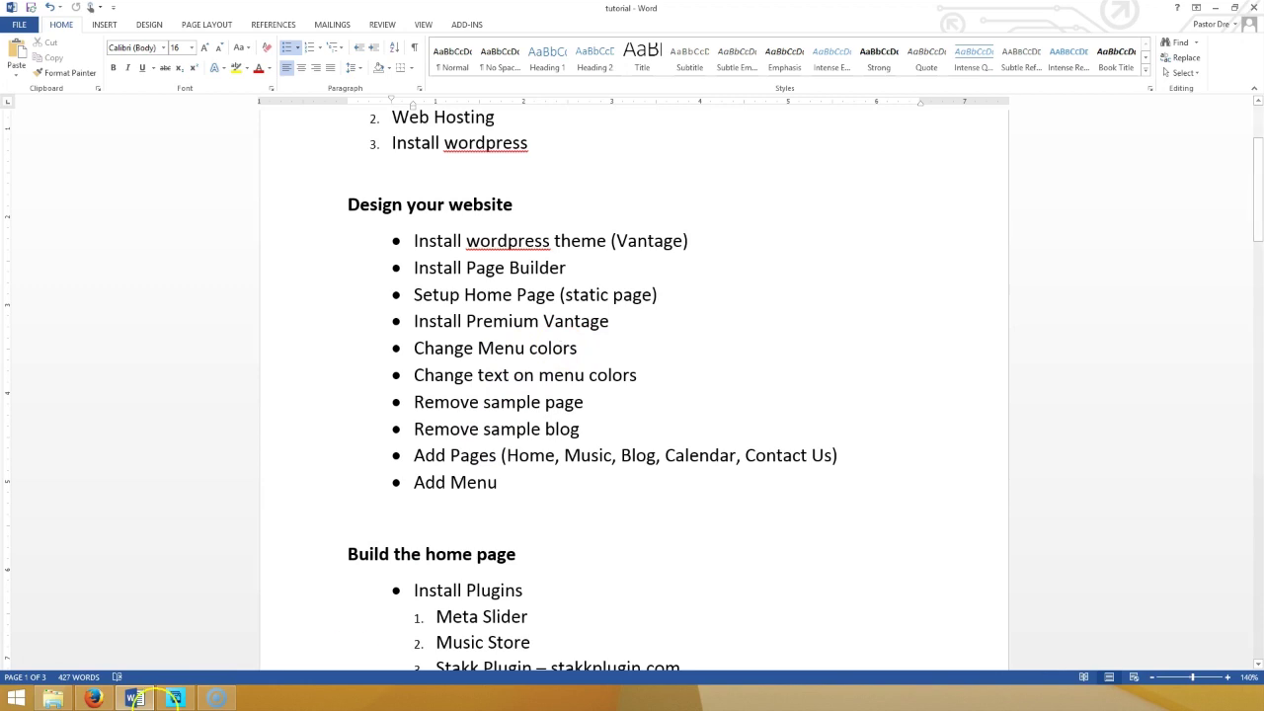
left_click(92, 698)
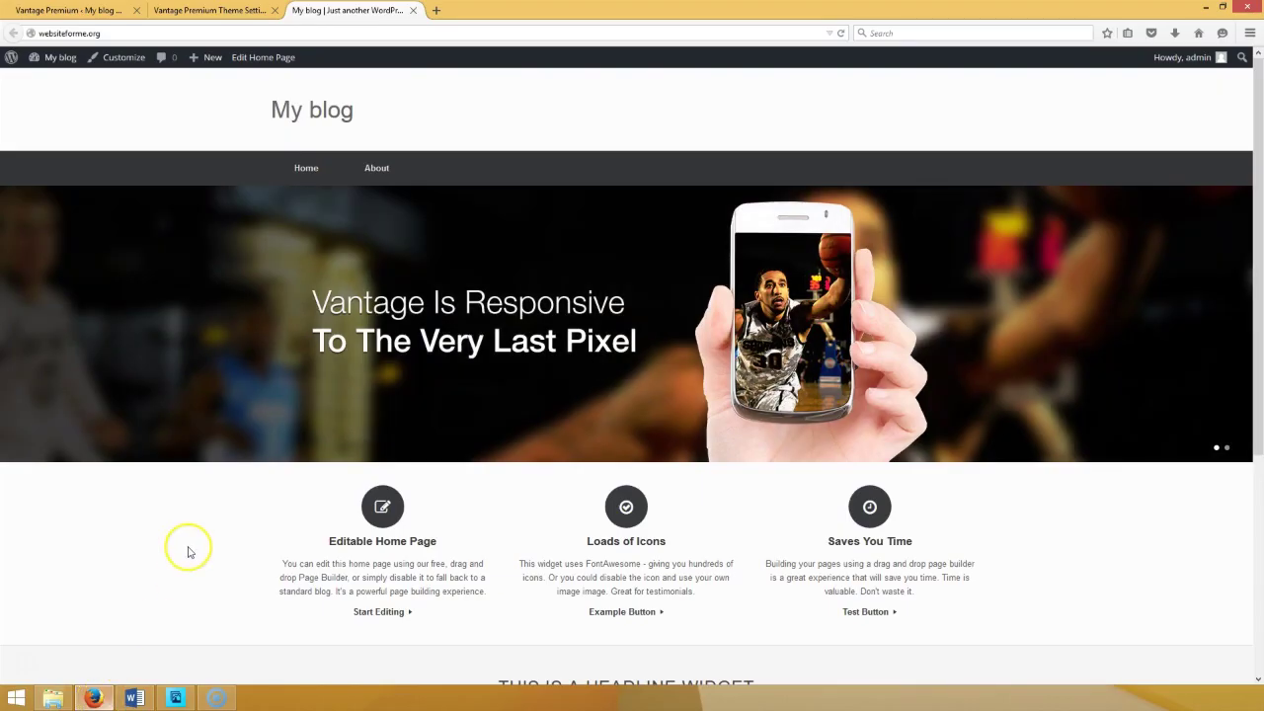
- Open the Menu section of the theme design options in the Vantage Premium customizer
left_click(176, 10)
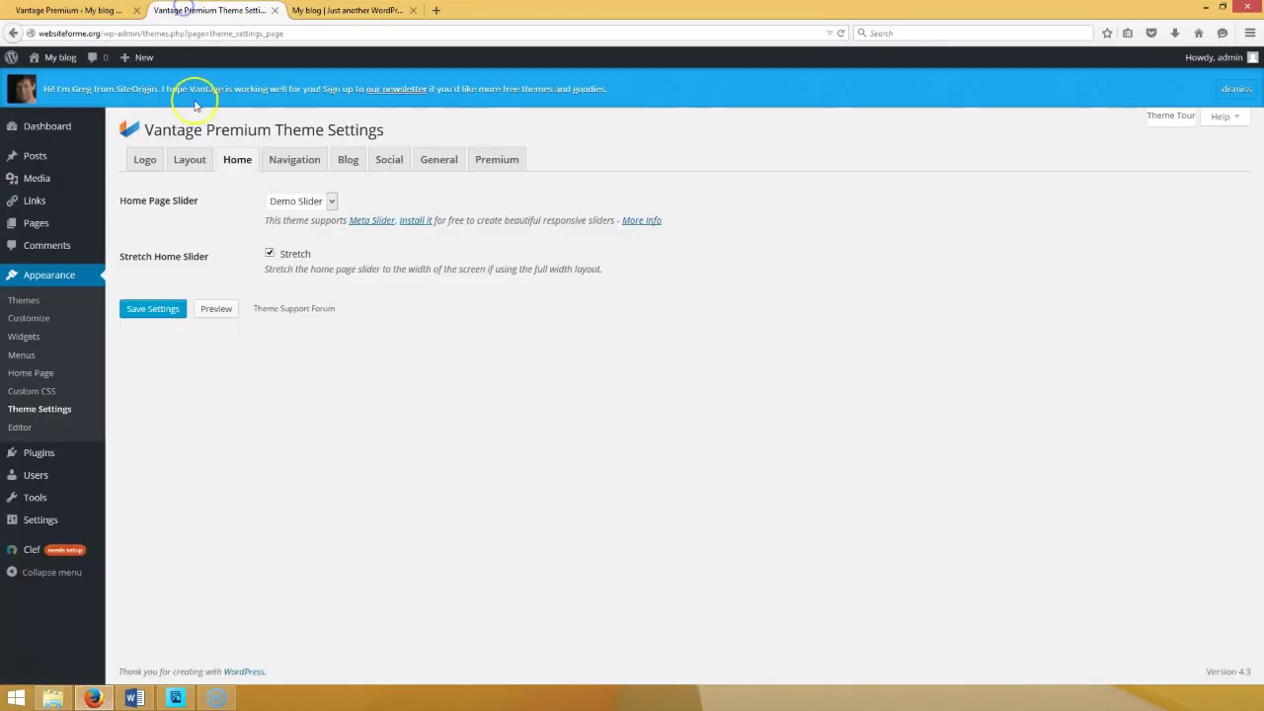
left_click(37, 318)
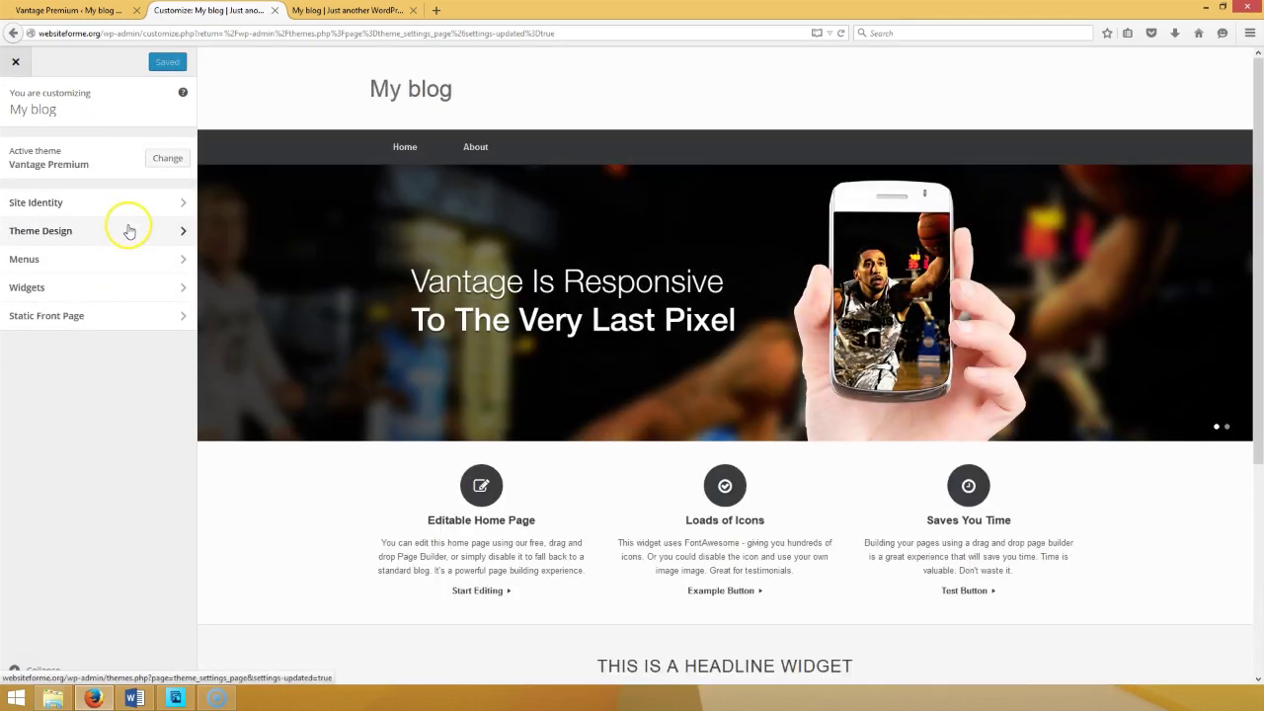
left_click(129, 230)
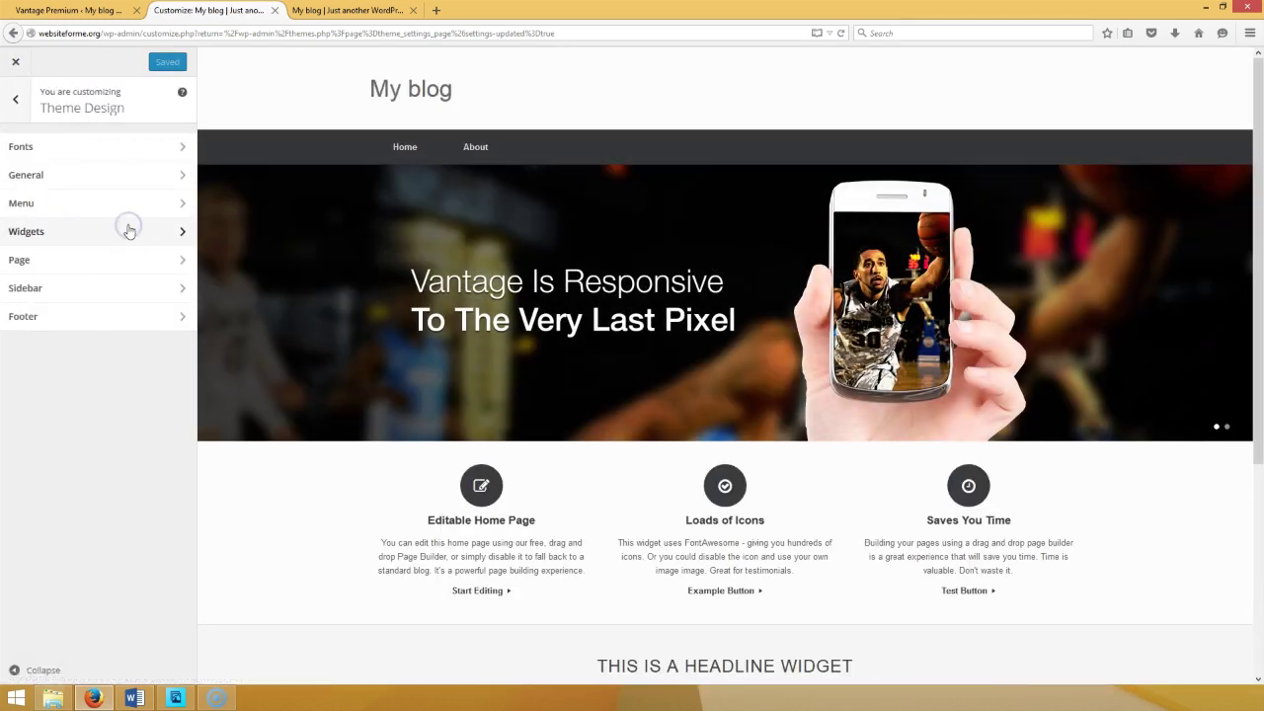
left_click(128, 220)
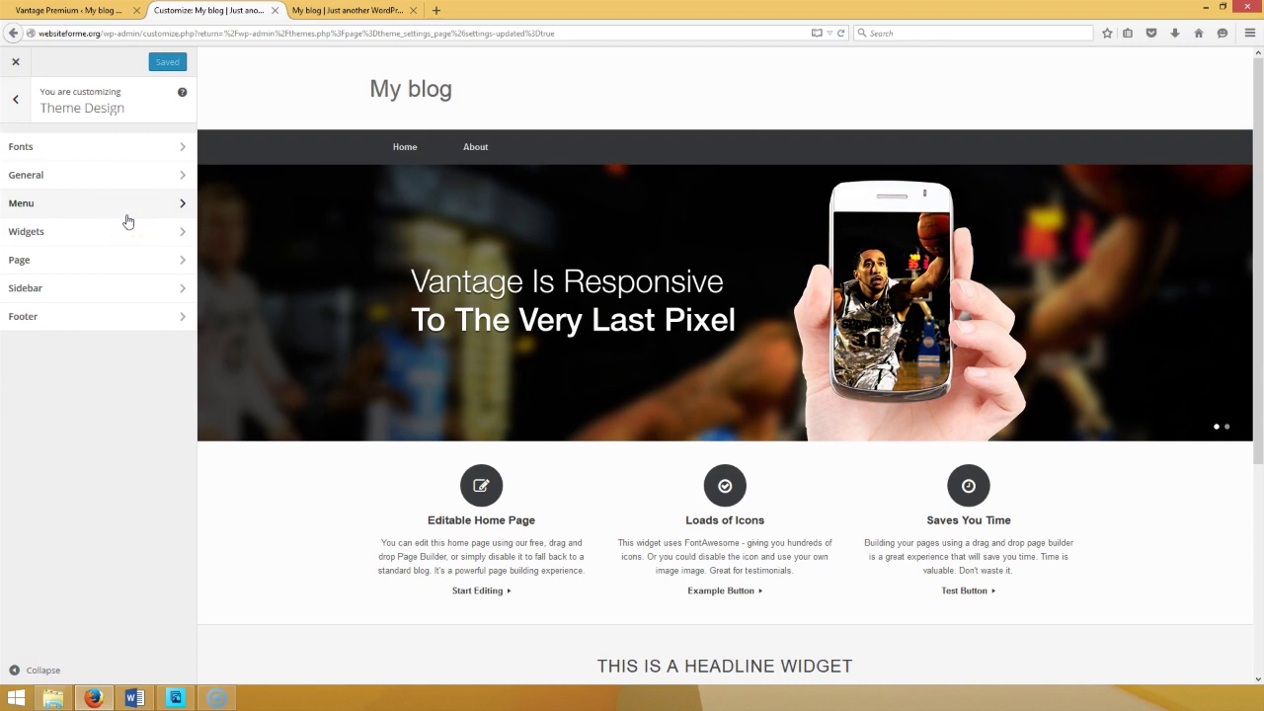
left_click(124, 203)
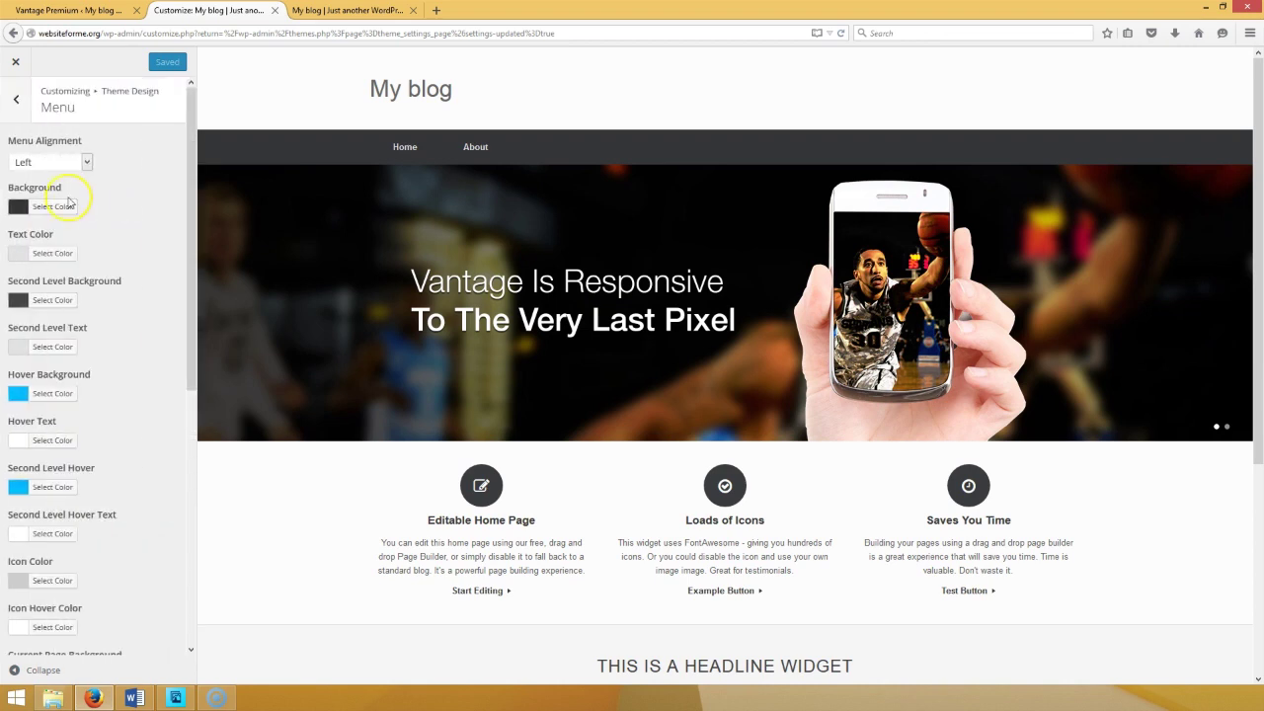
- Try a medium blue as the background color of the site menu
left_click(61, 207)
left_click_drag(84, 325, 84, 255)
left_click(113, 357)
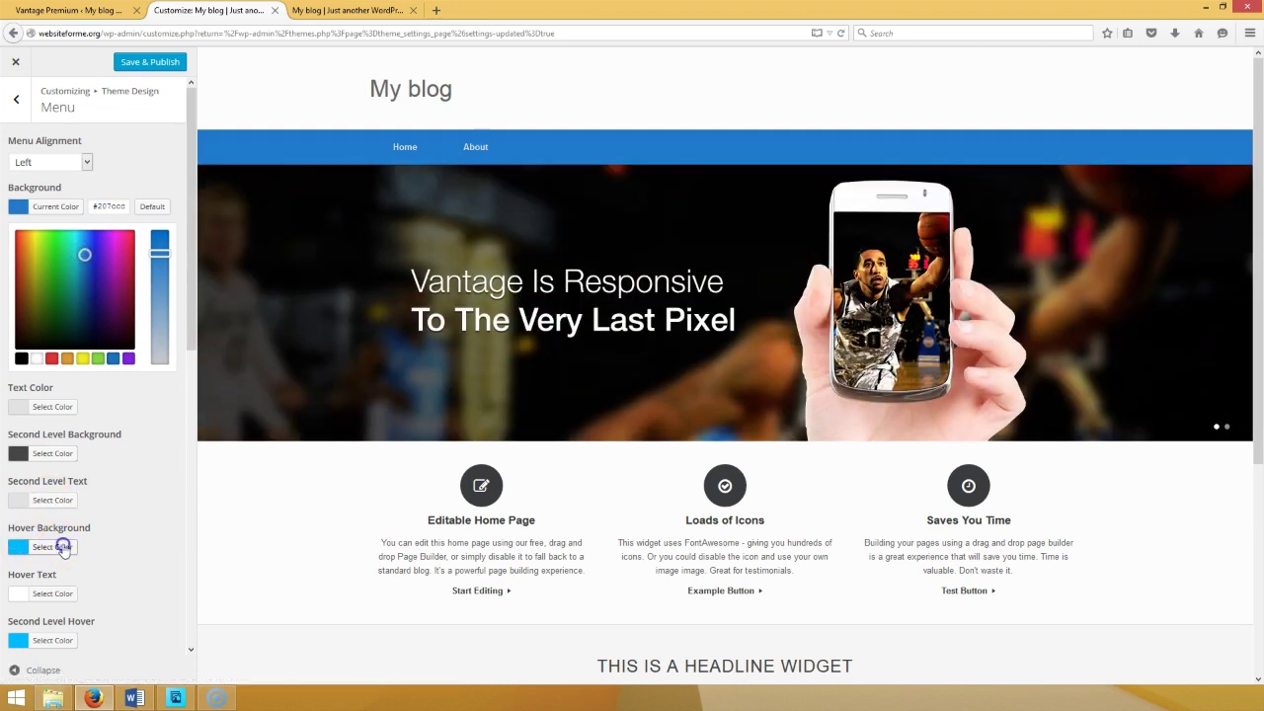
- Copy the Hover Background color and use it as the menu background, #00bcff
left_click(63, 548)
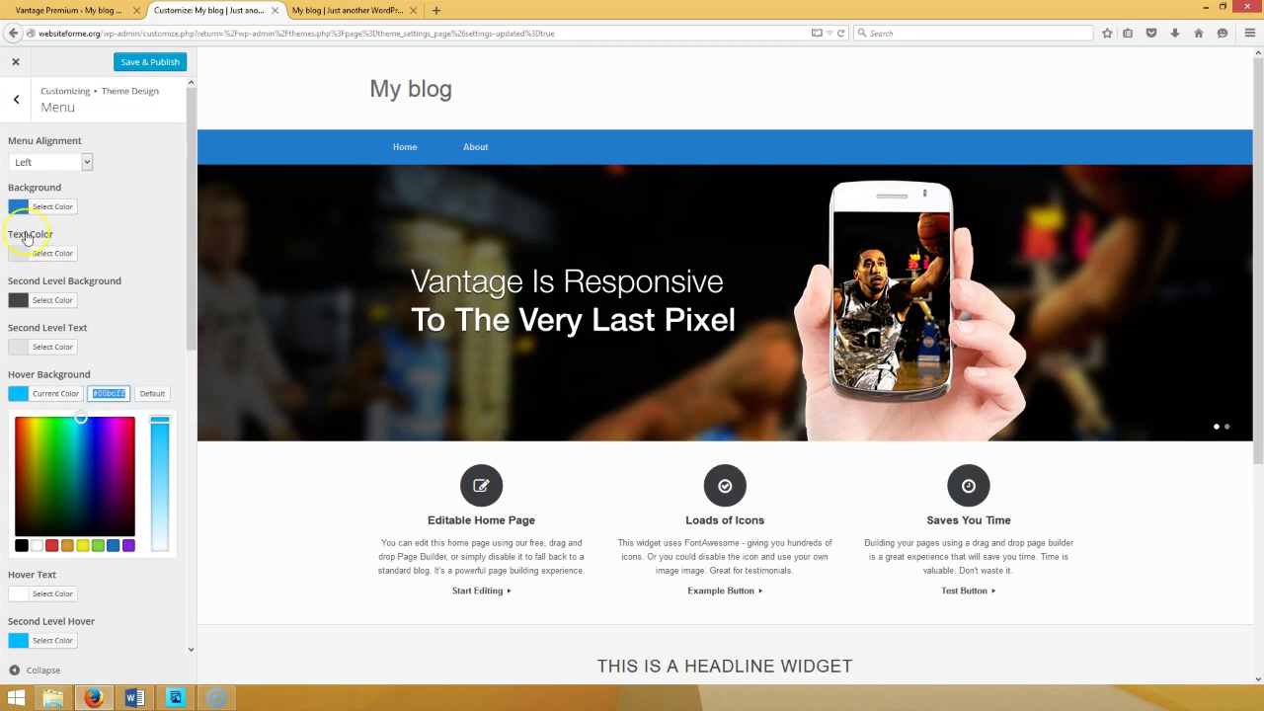
left_click(50, 210)
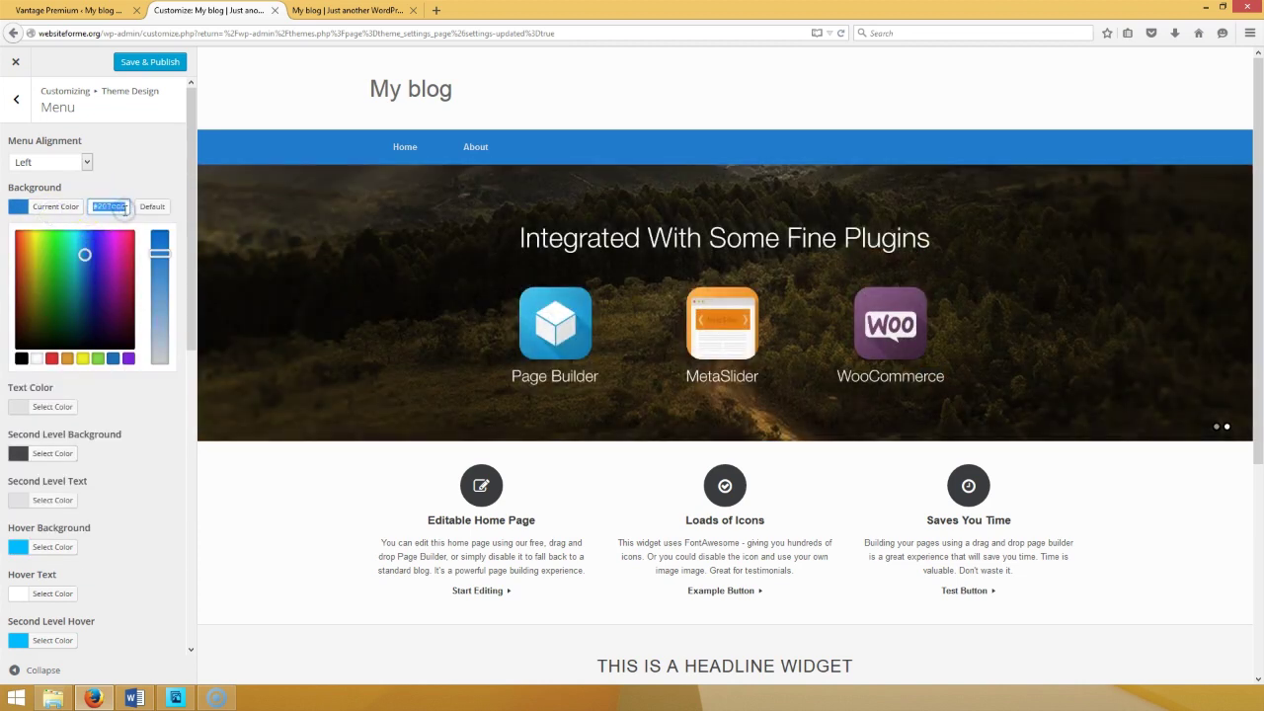
type("#00bcff")
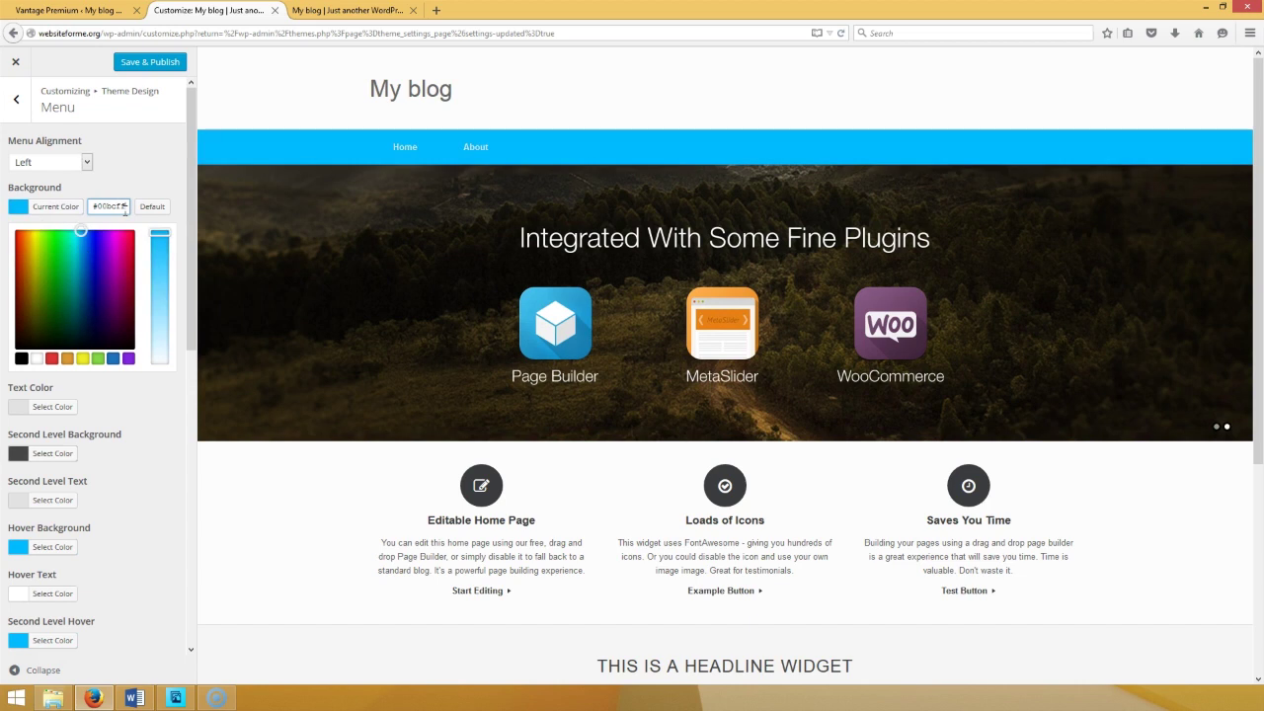
left_click(56, 207)
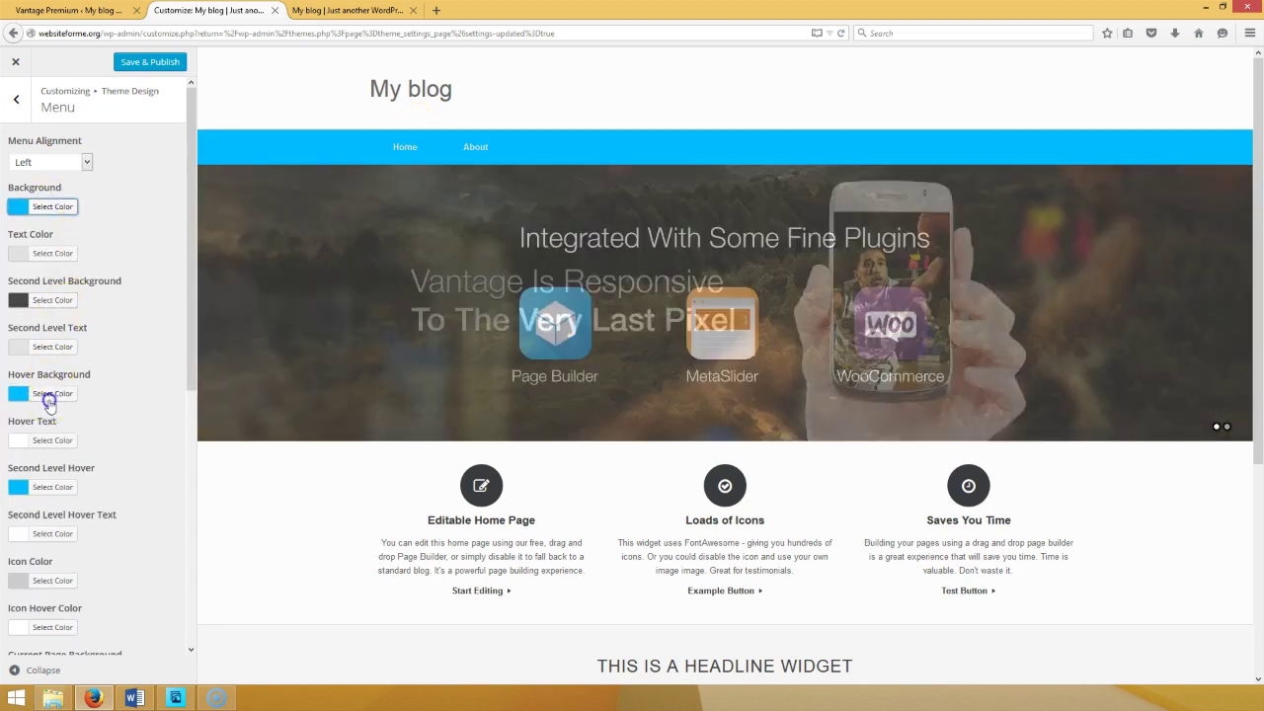
- Set the menu text color to white, #ffffff, and publish the menu color changes
left_click(50, 395)
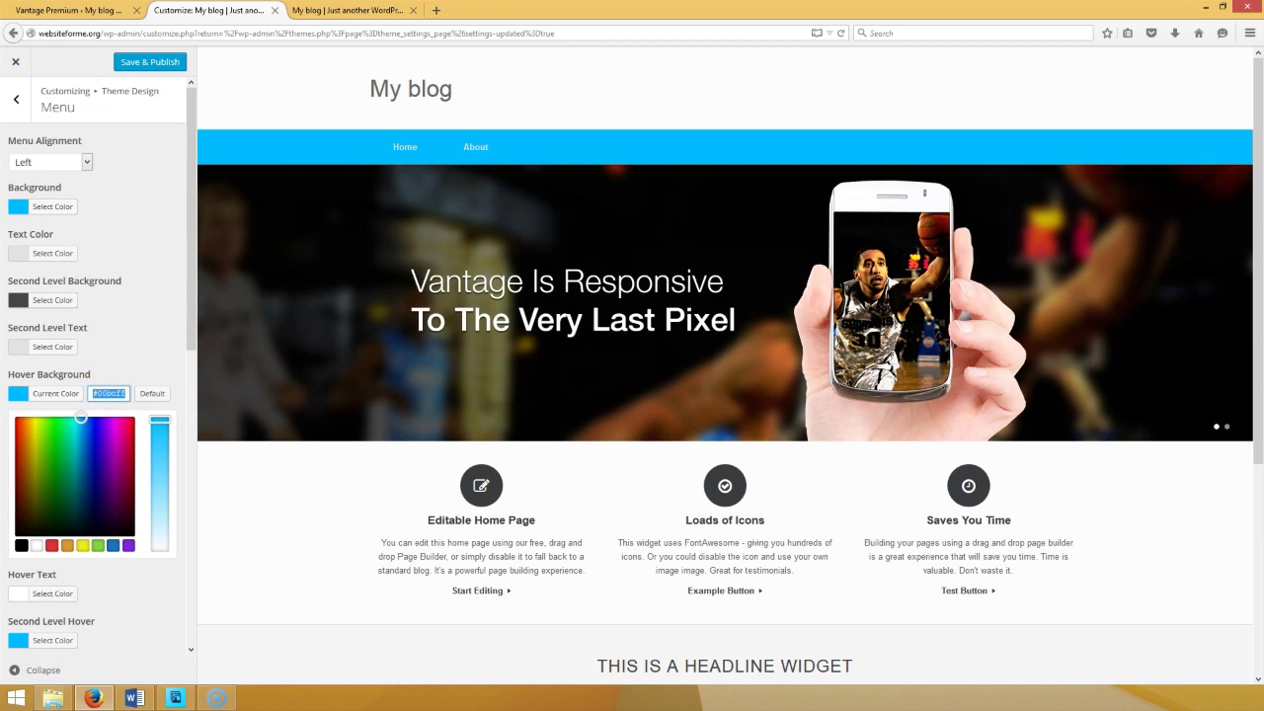
left_click(22, 396)
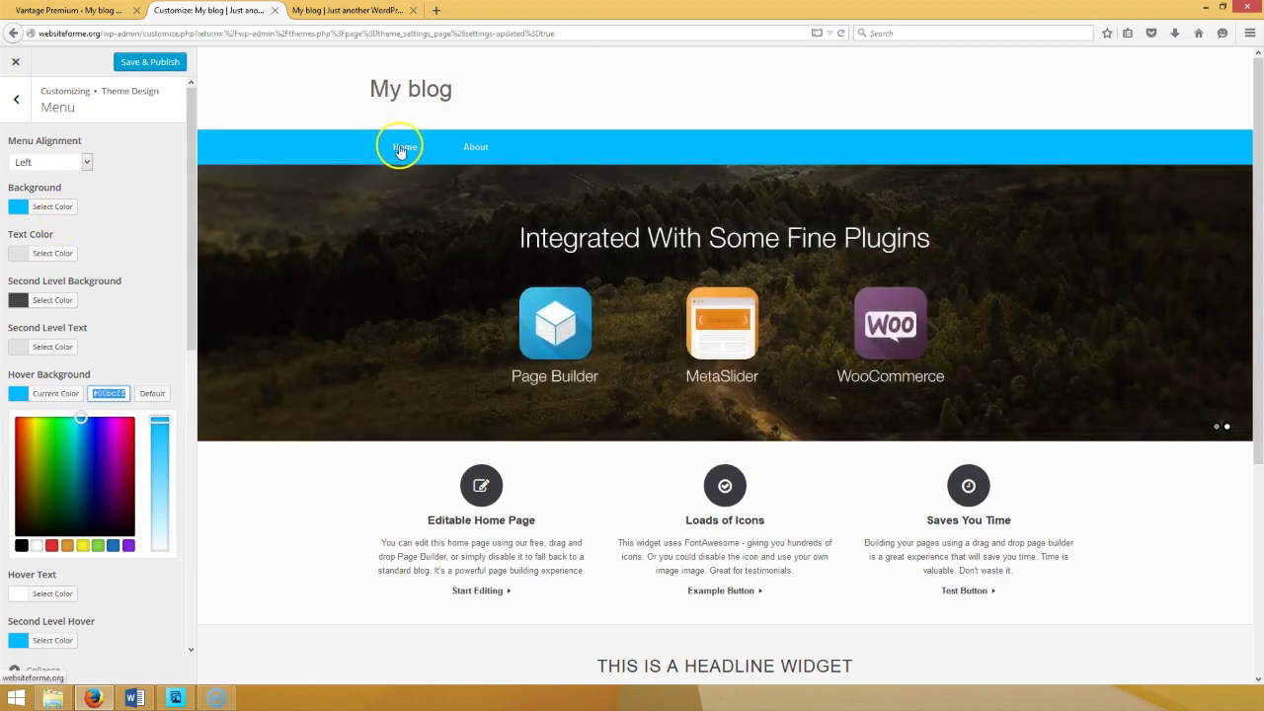
left_click(46, 254)
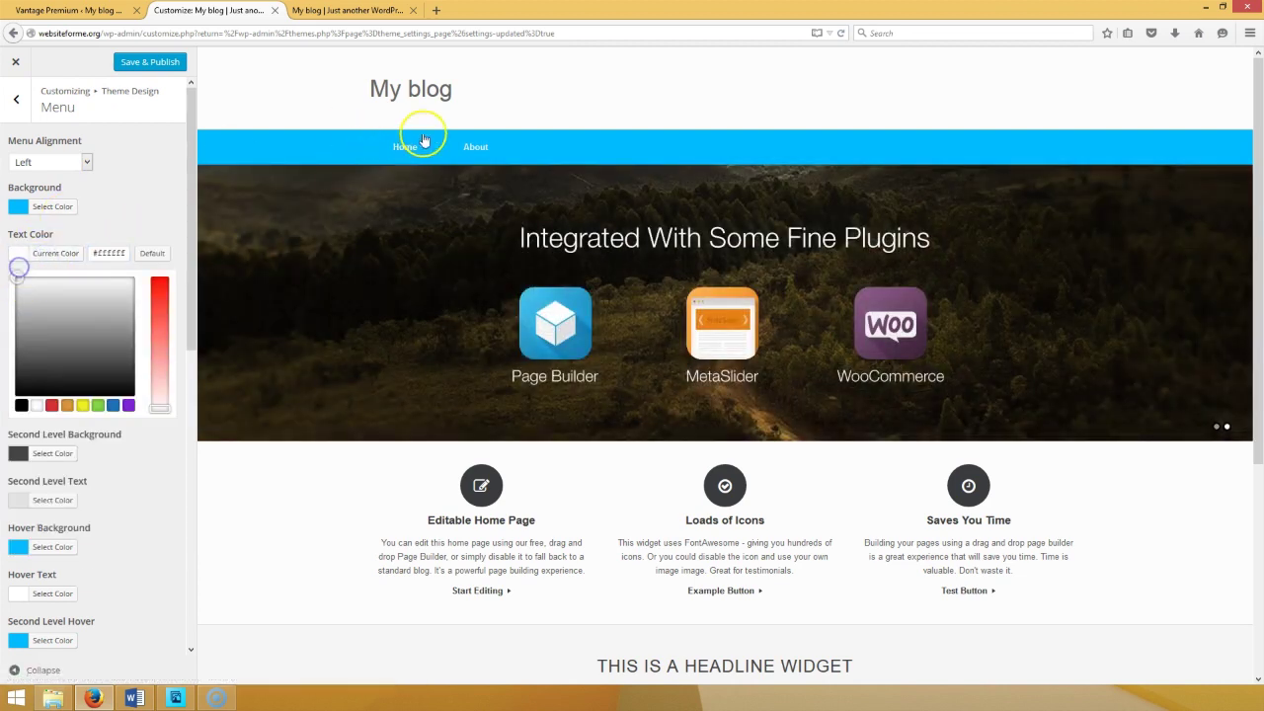
left_click(149, 67)
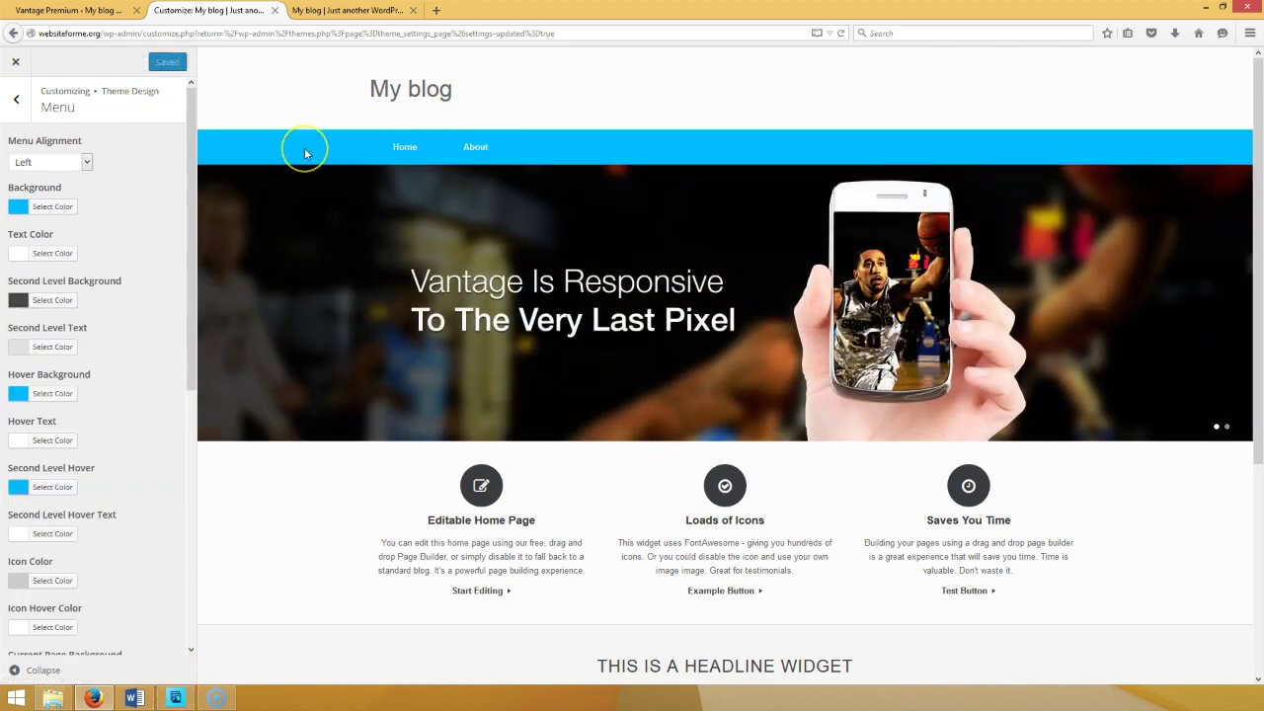
- Review the checklist in Word, return to Firefox to leave the customizer, and look over the public home page
left_click(138, 697)
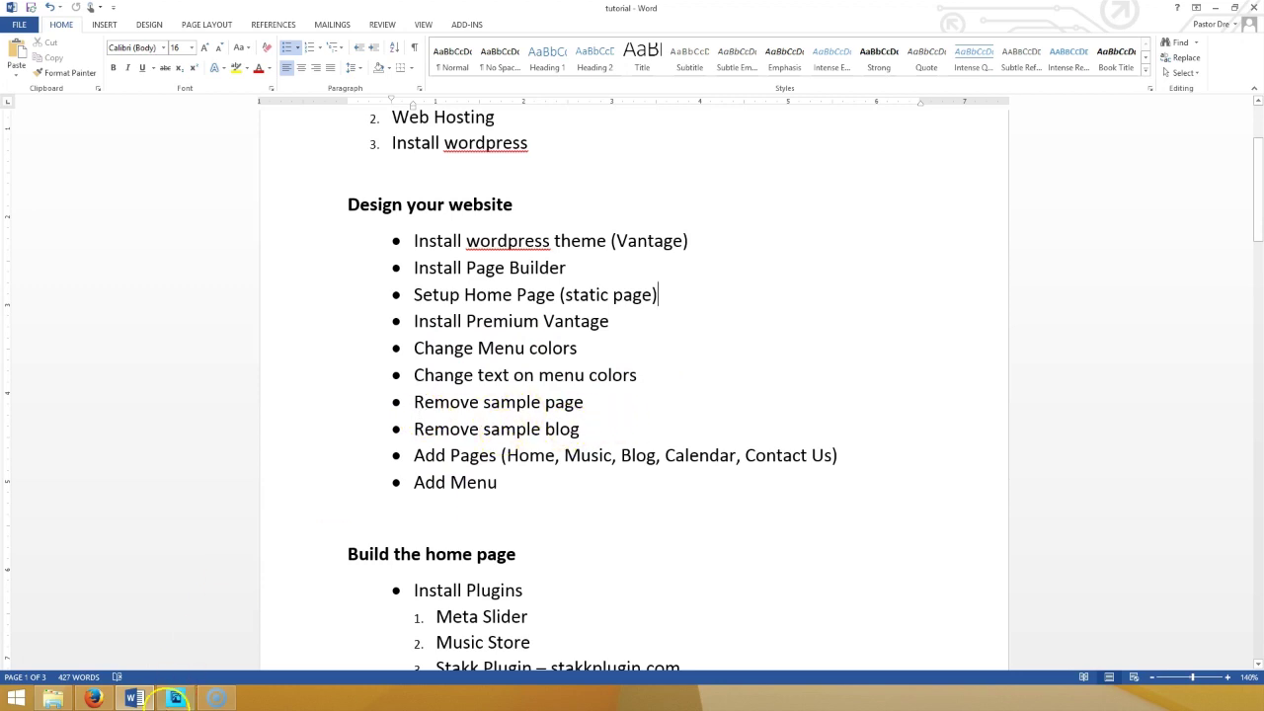
left_click(92, 698)
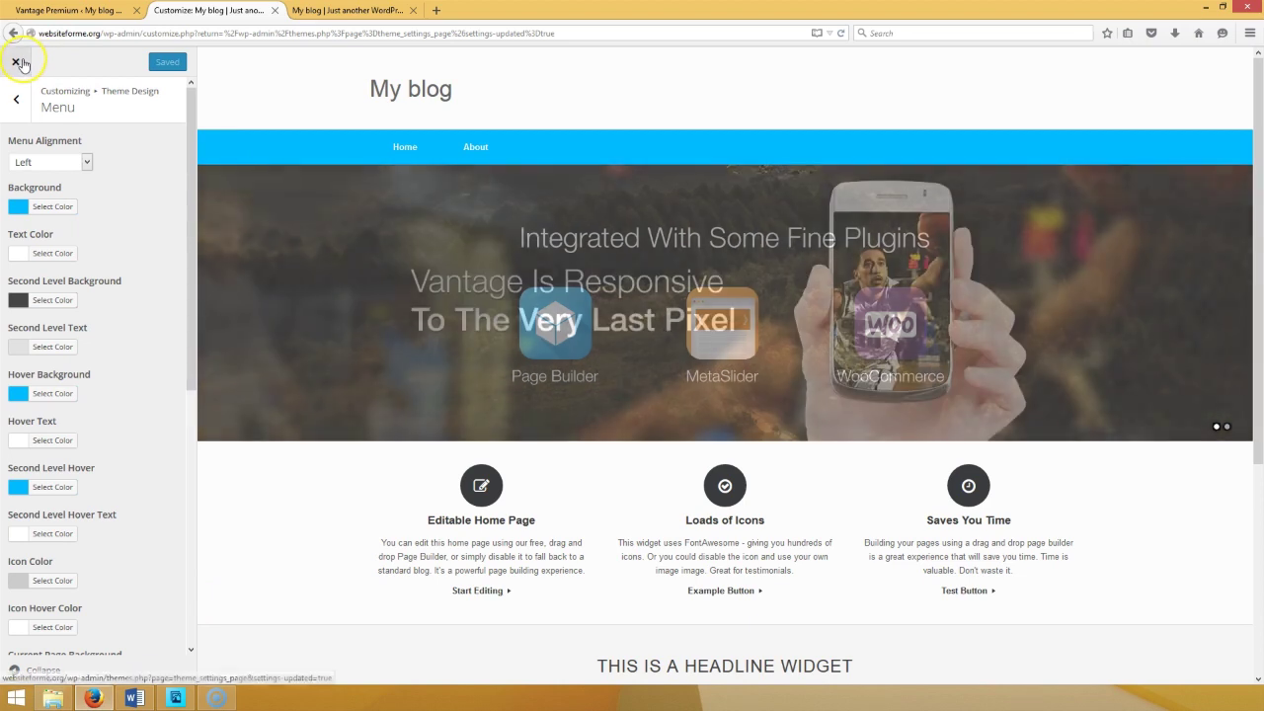
left_click(15, 62)
left_click(336, 12)
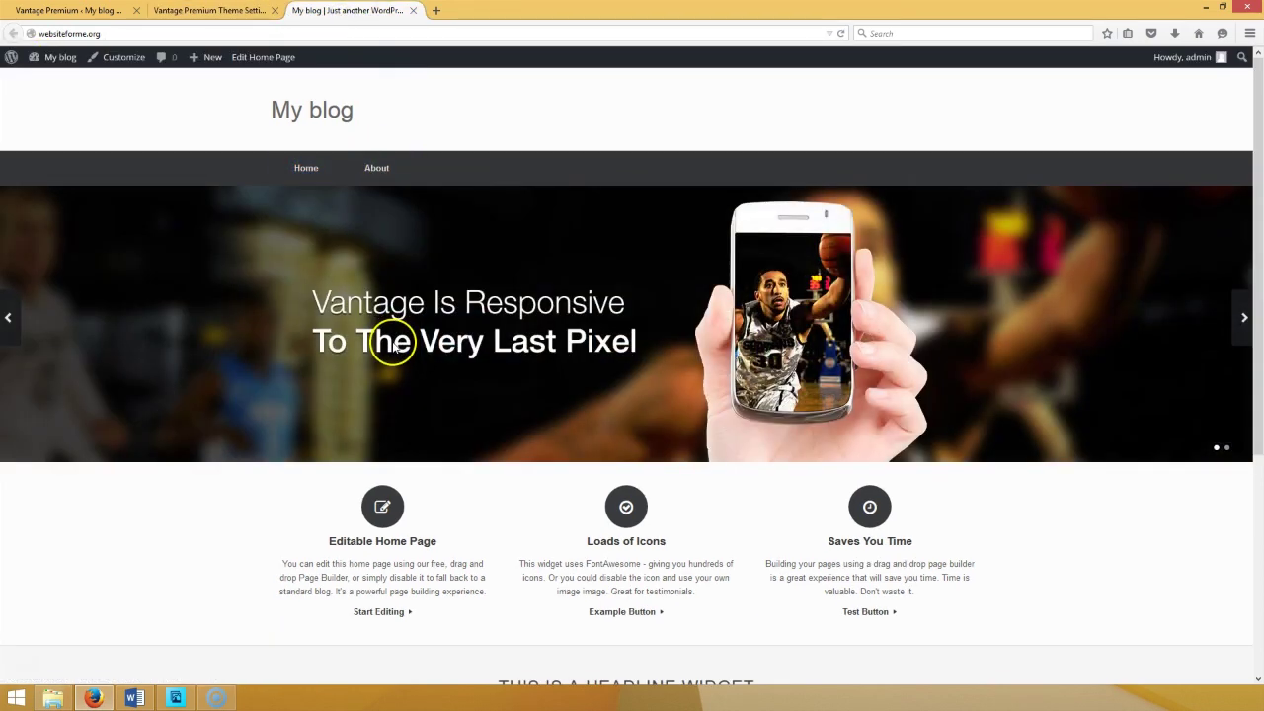
left_click(172, 10)
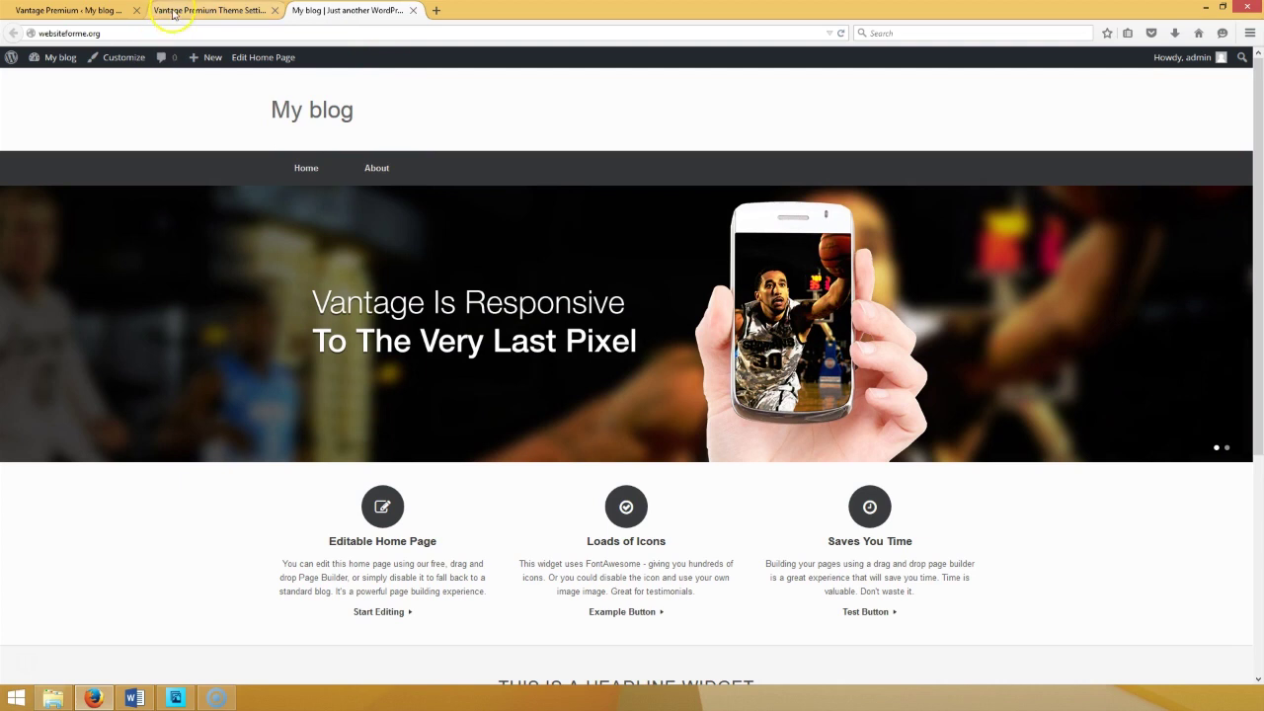
- View the sample post "Hello world!" on the site and return to the WordPress dashboard
left_click(49, 161)
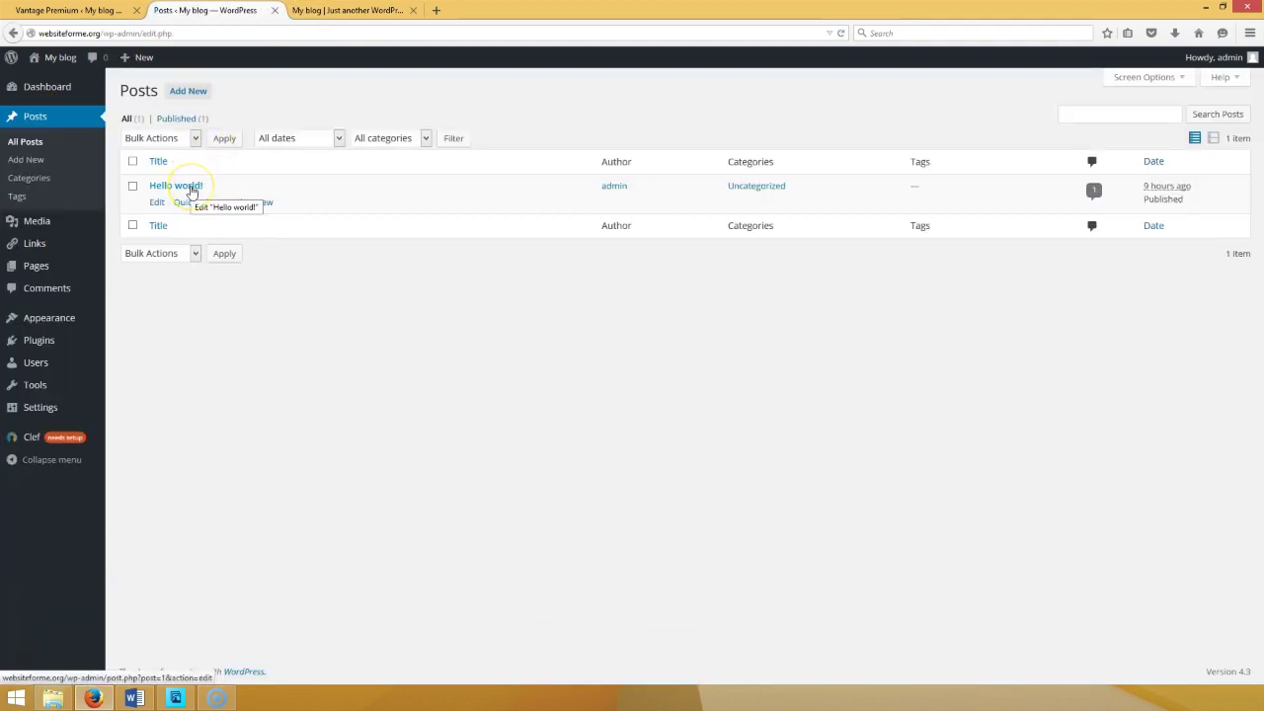
left_click(263, 201)
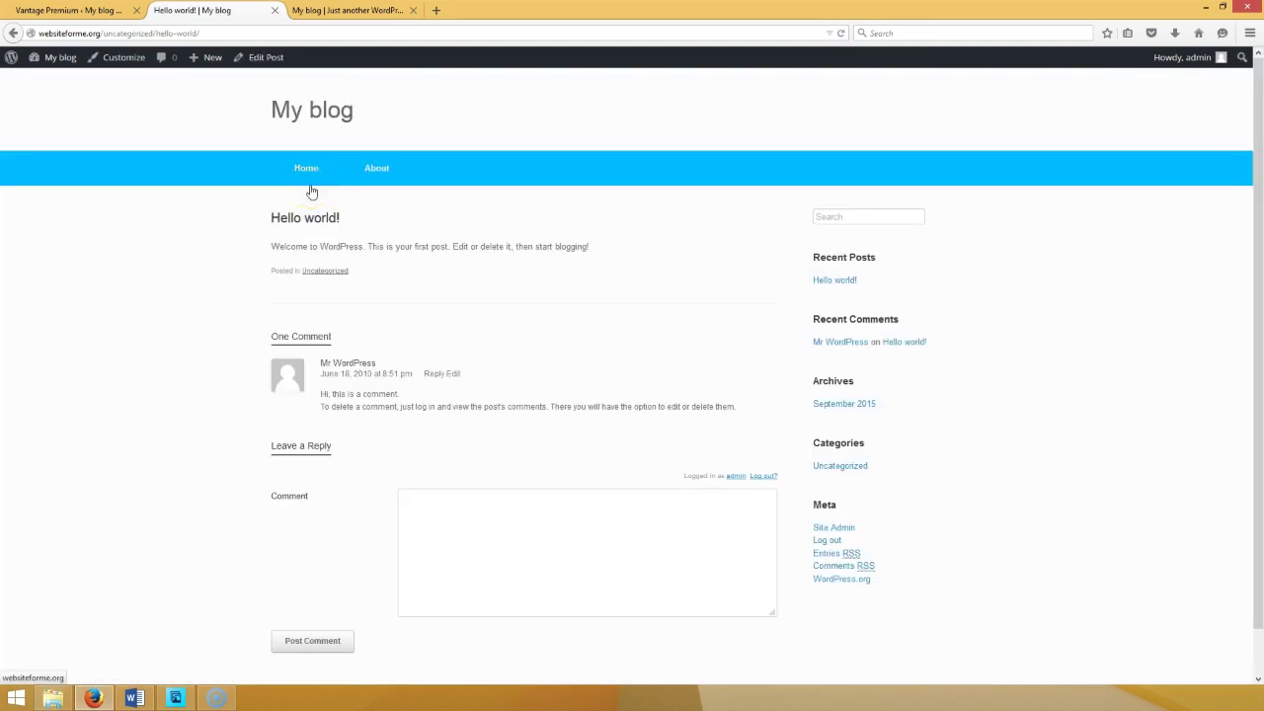
mouse_move(51, 59)
left_click(48, 81)
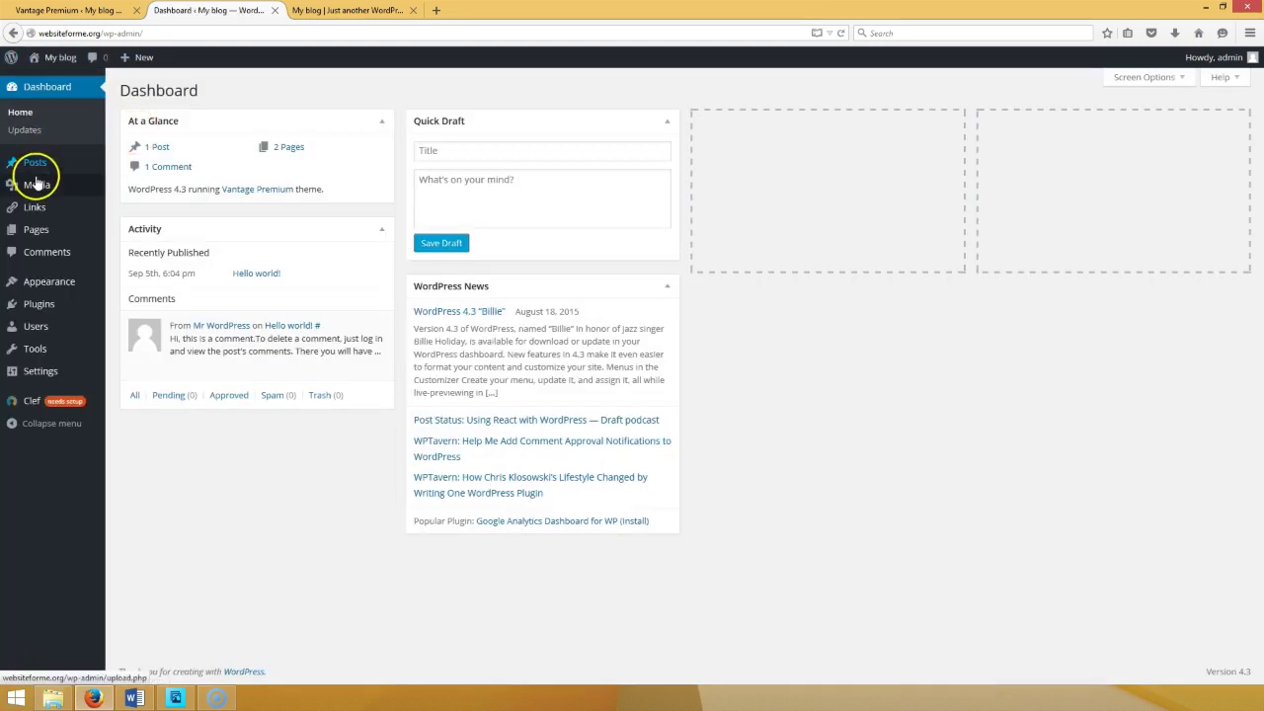
- Move the sample post "Hello world!" and the About page to the trash
mouse_move(29, 183)
left_click(32, 233)
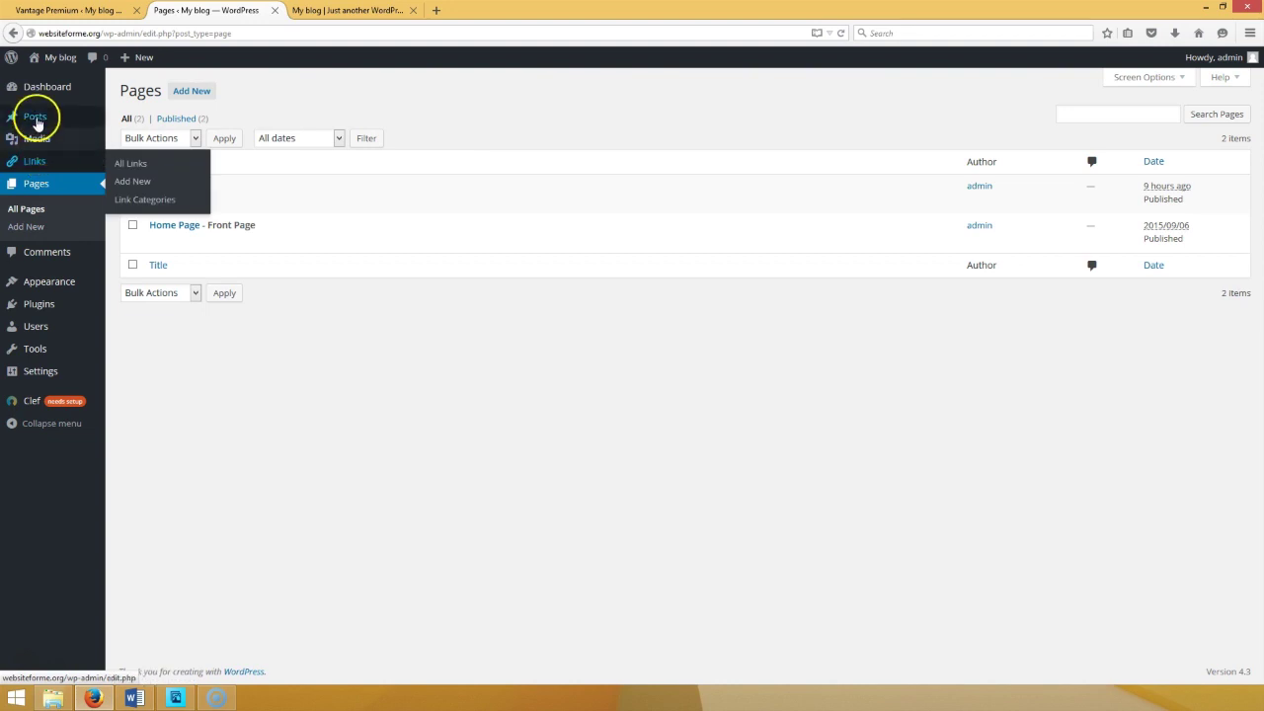
left_click(37, 116)
left_click(234, 203)
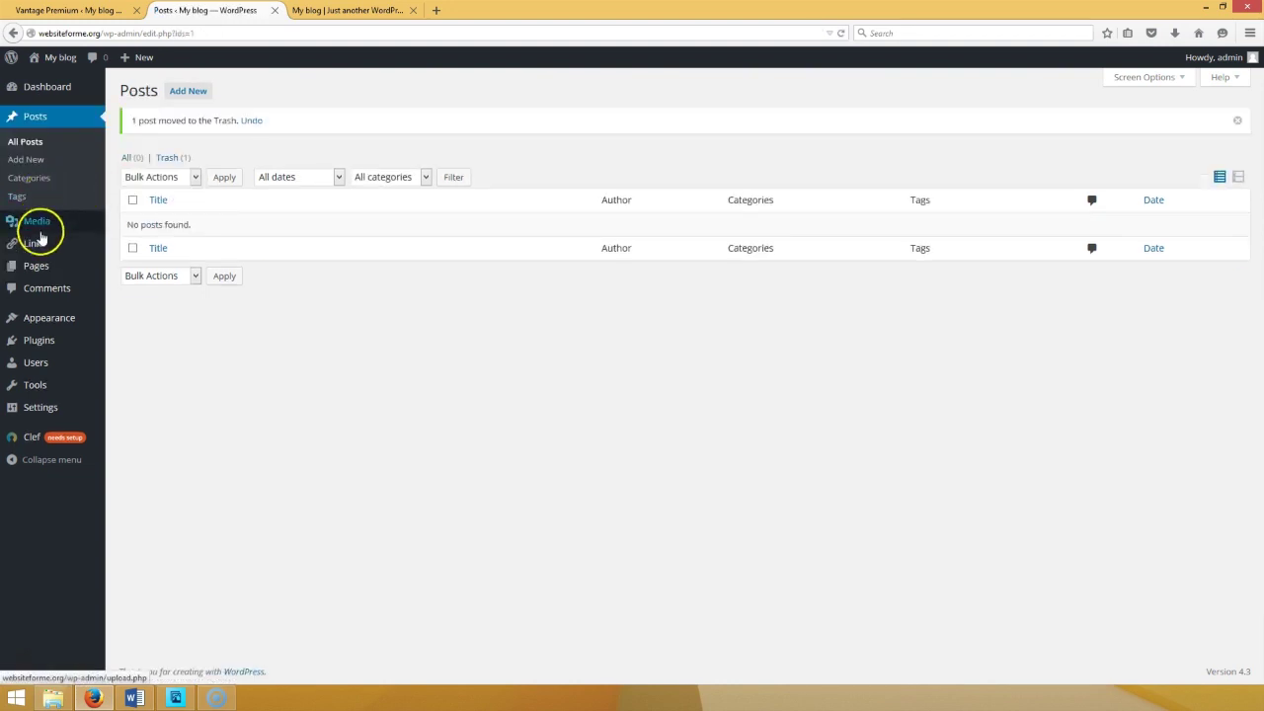
left_click(35, 266)
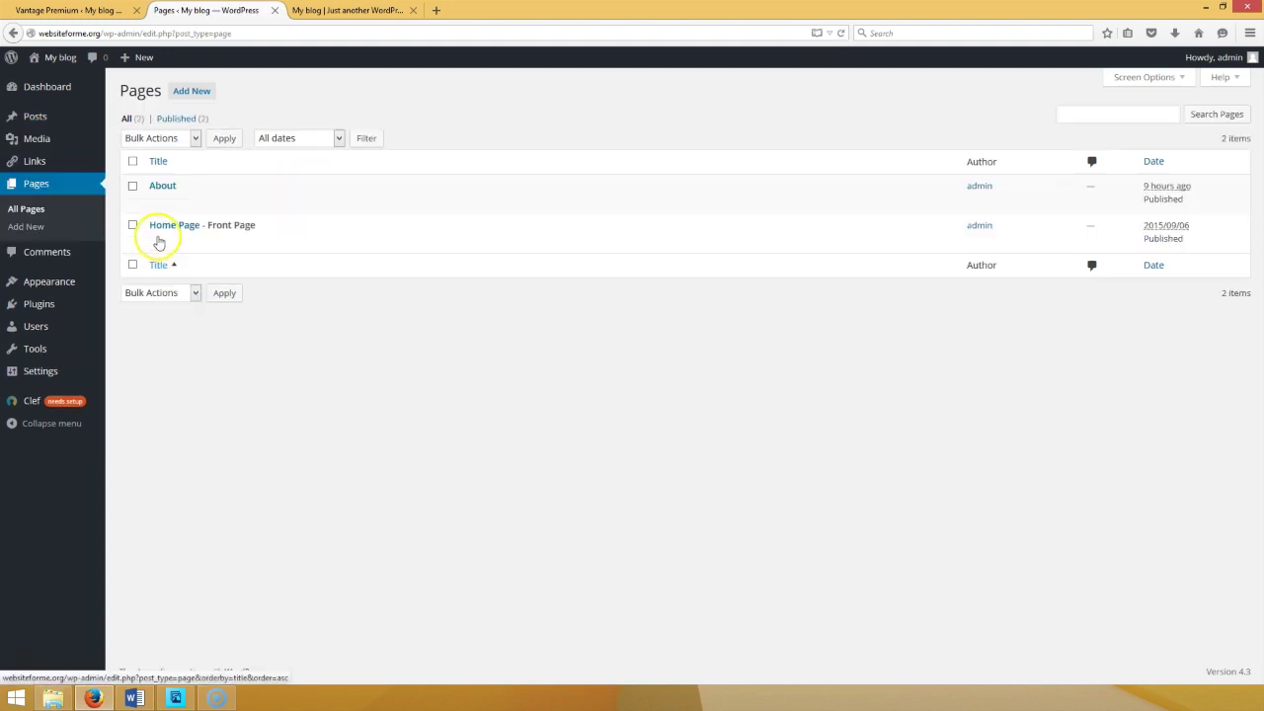
left_click(233, 201)
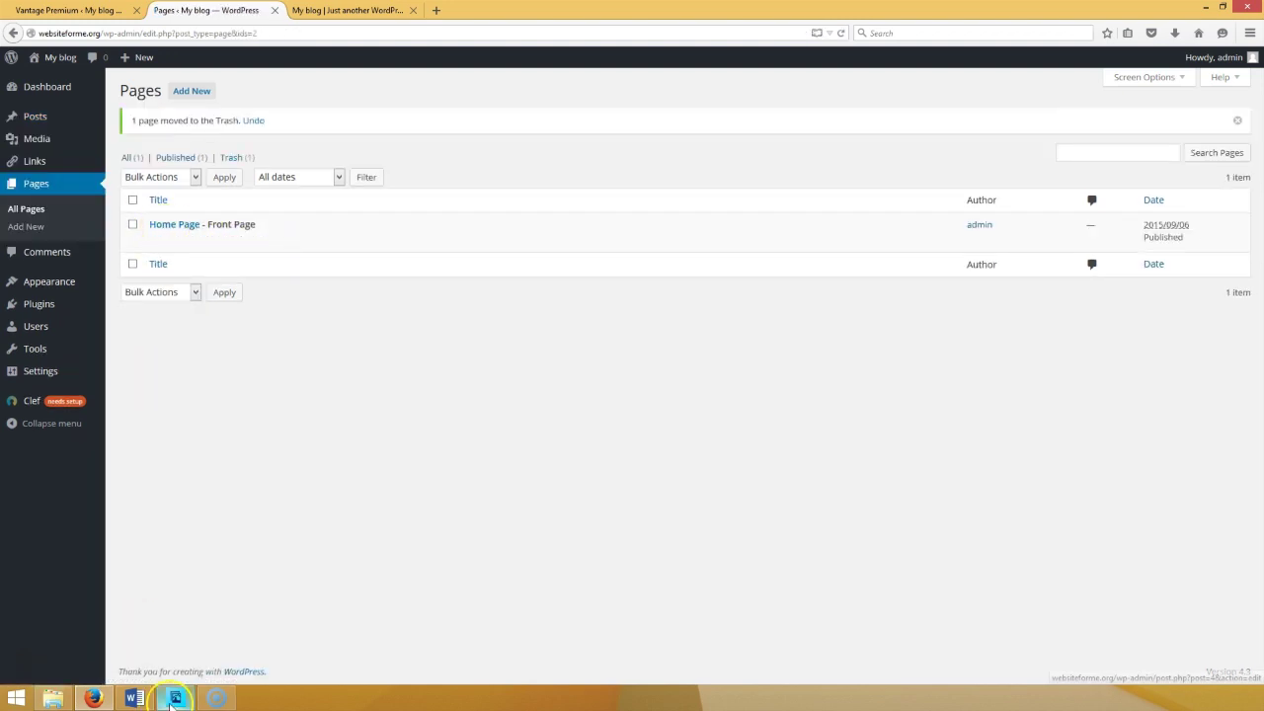
- Review the design checklist in Word, then look at the header of the public home page in Firefox
left_click(134, 698)
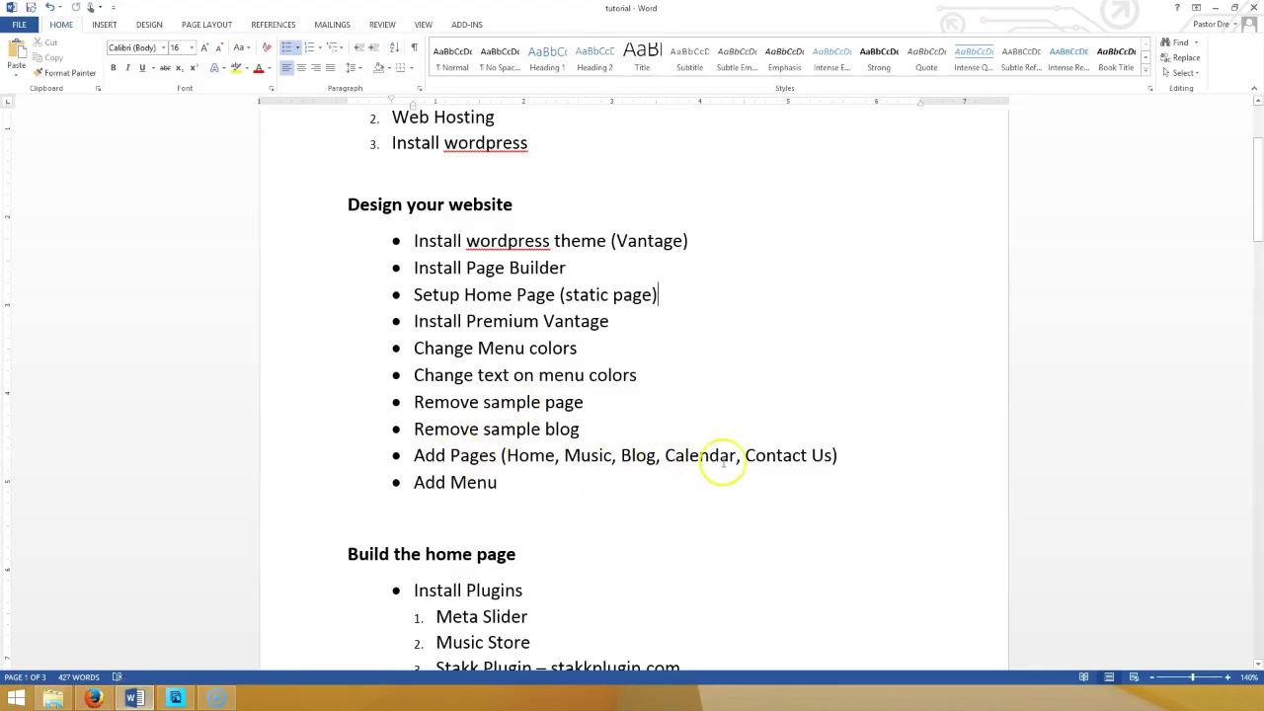
scroll(752, 431, "up", 3)
scroll(752, 432, "down", 3)
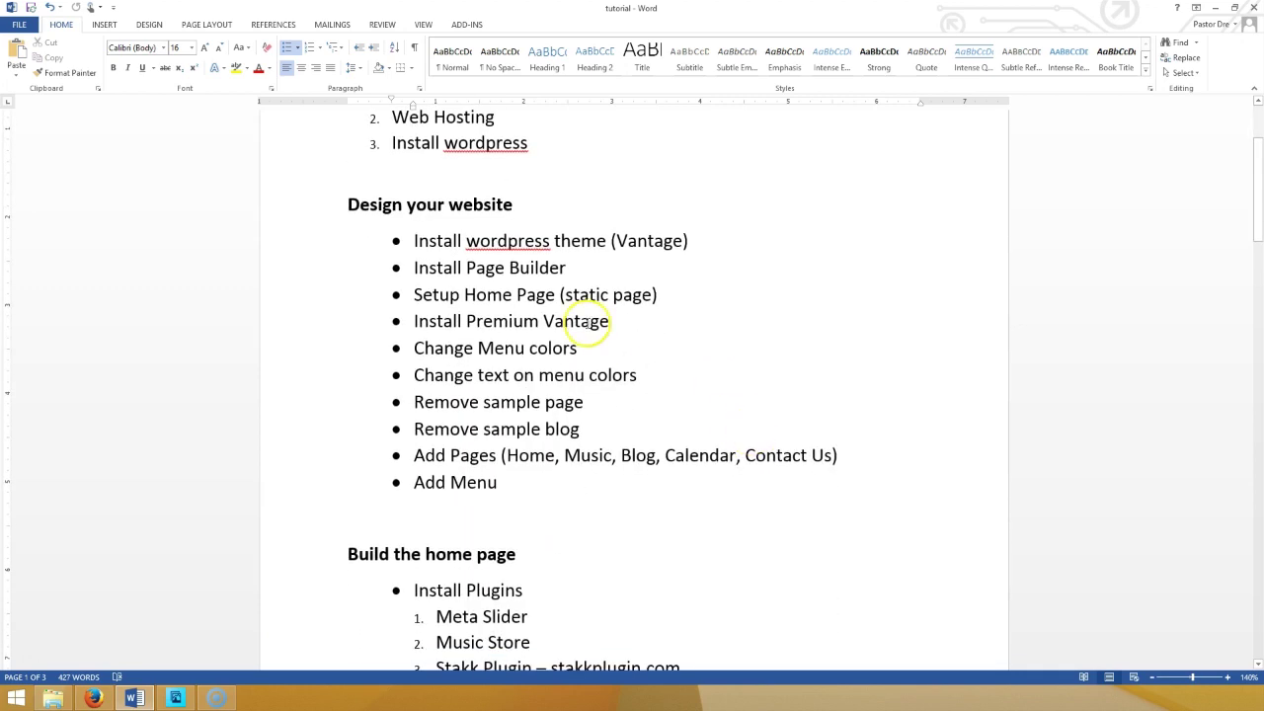
left_click(92, 700)
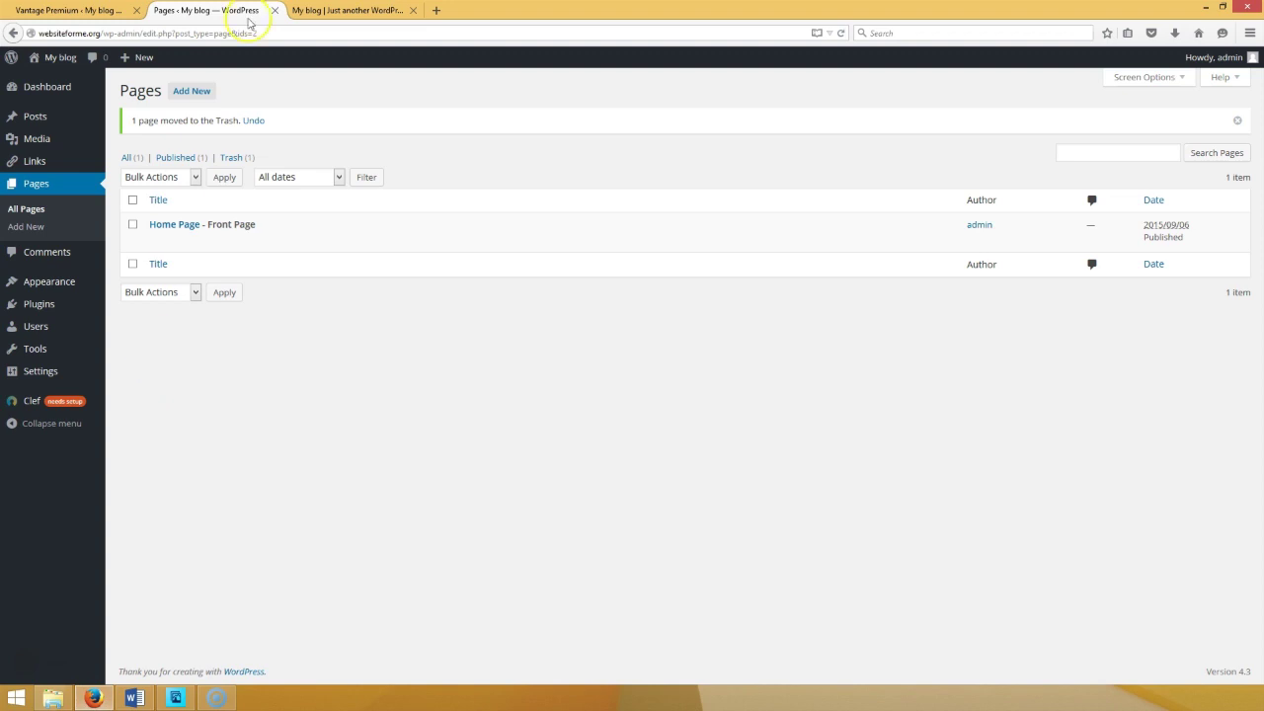
left_click(322, 12)
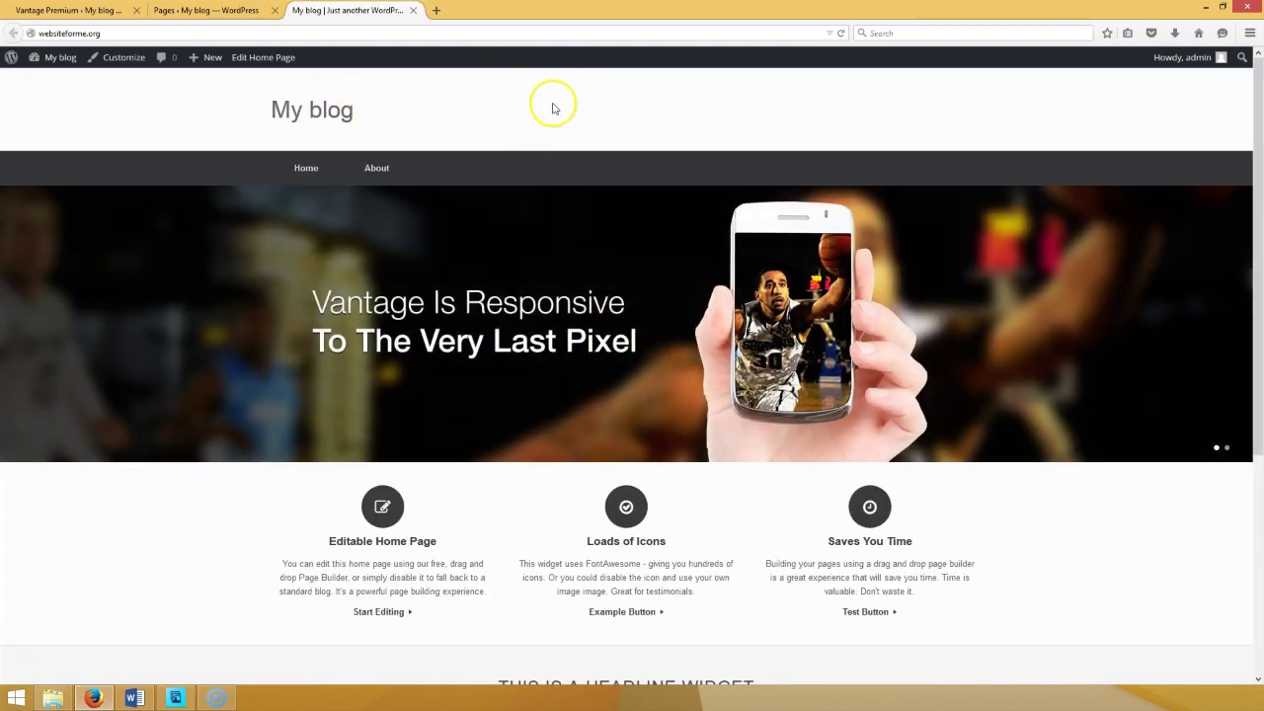
left_click(187, 11)
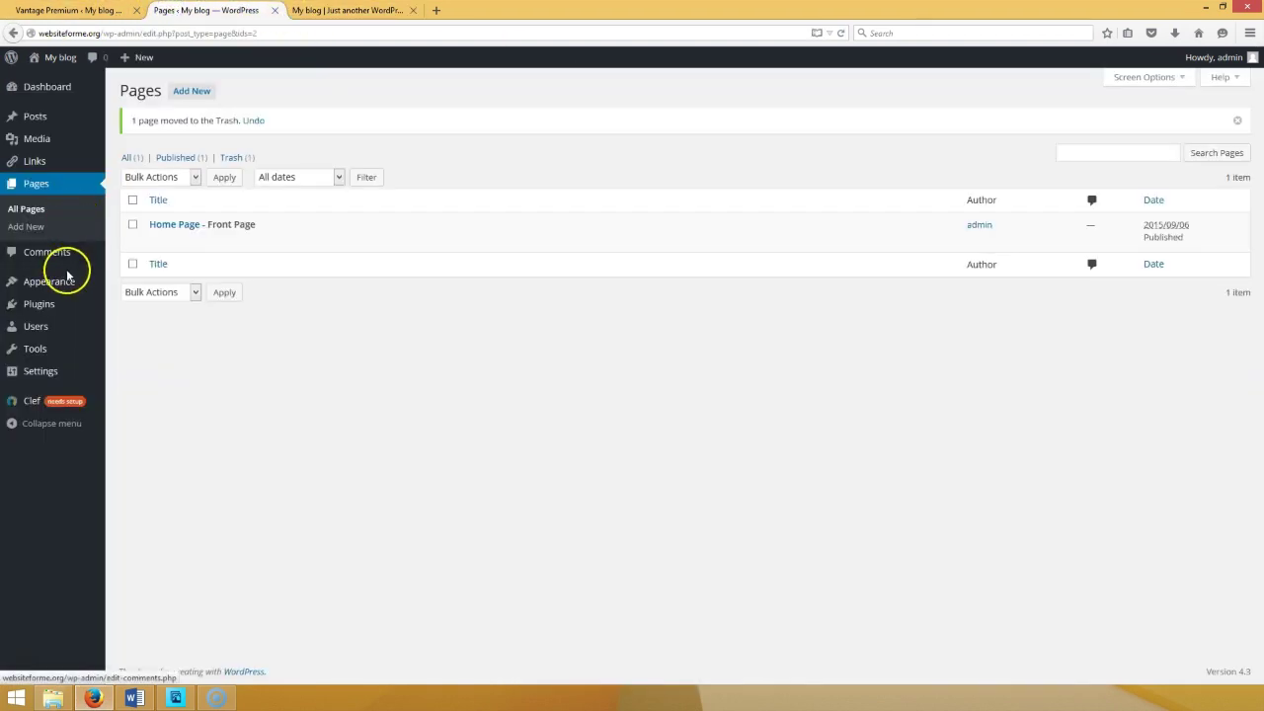
- Set the Header Padding to 0 in the general theme design options of the customizer
mouse_move(57, 286)
left_click(121, 304)
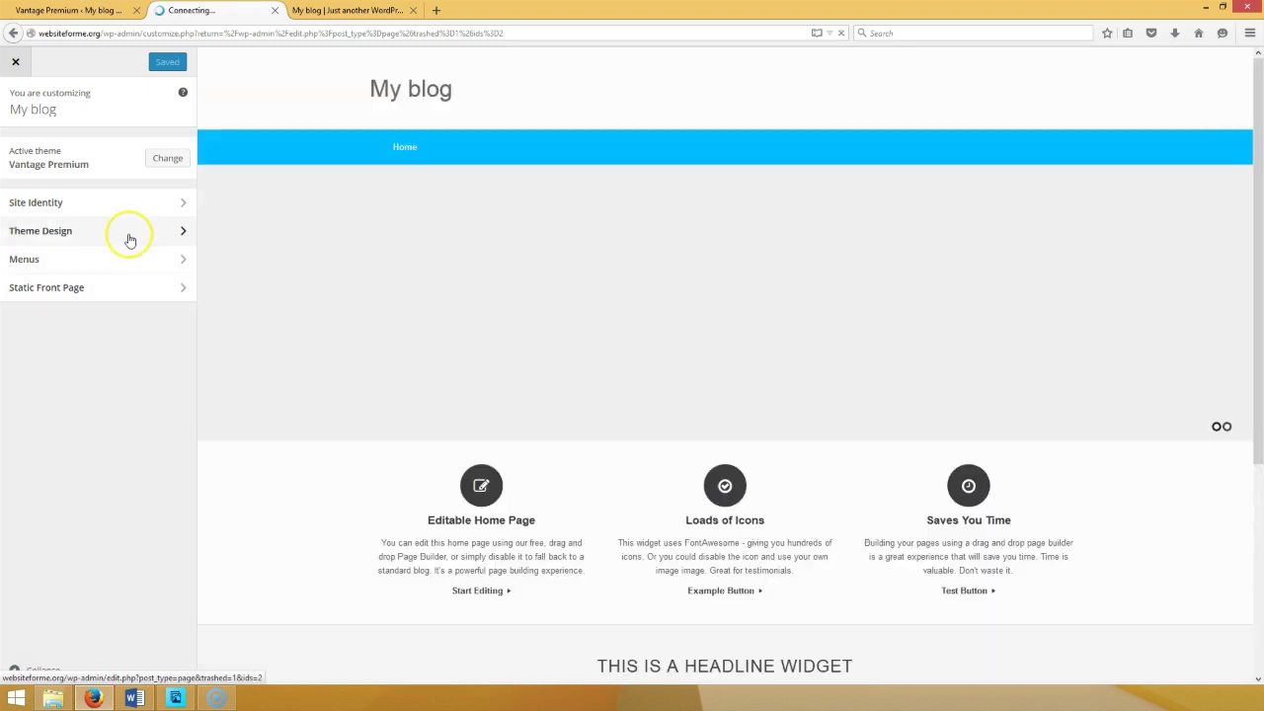
left_click(128, 233)
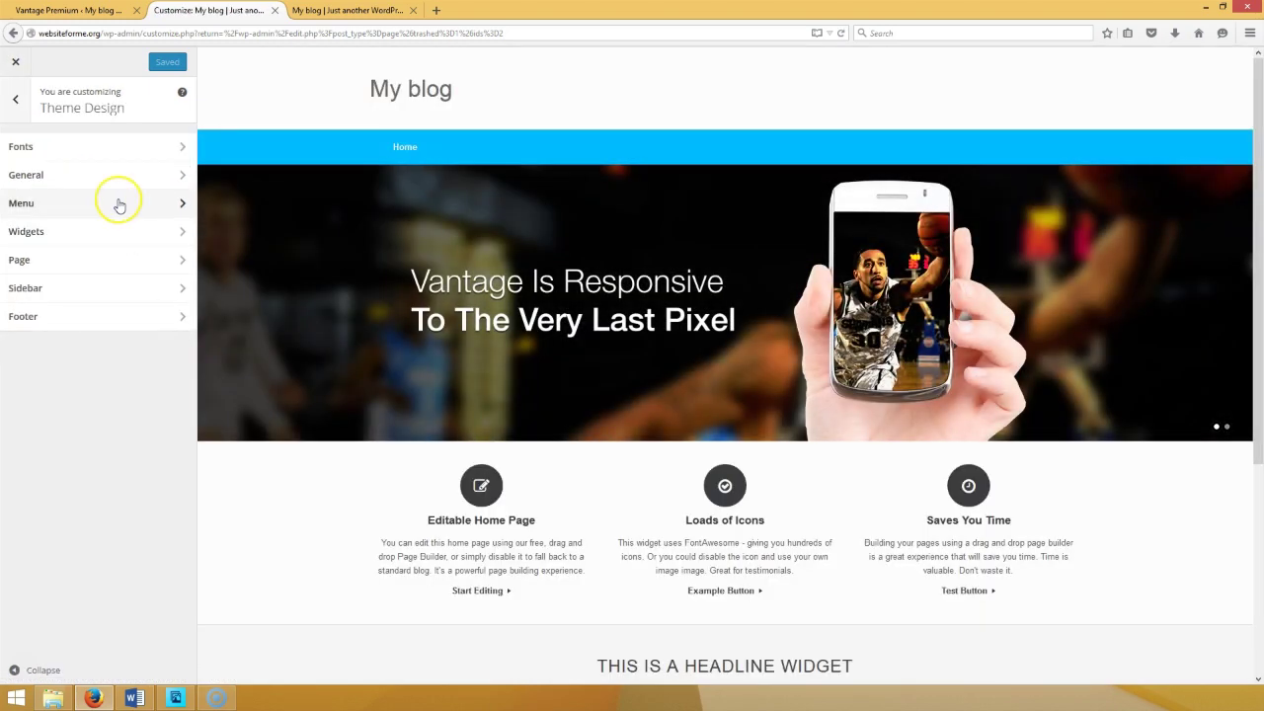
left_click(122, 178)
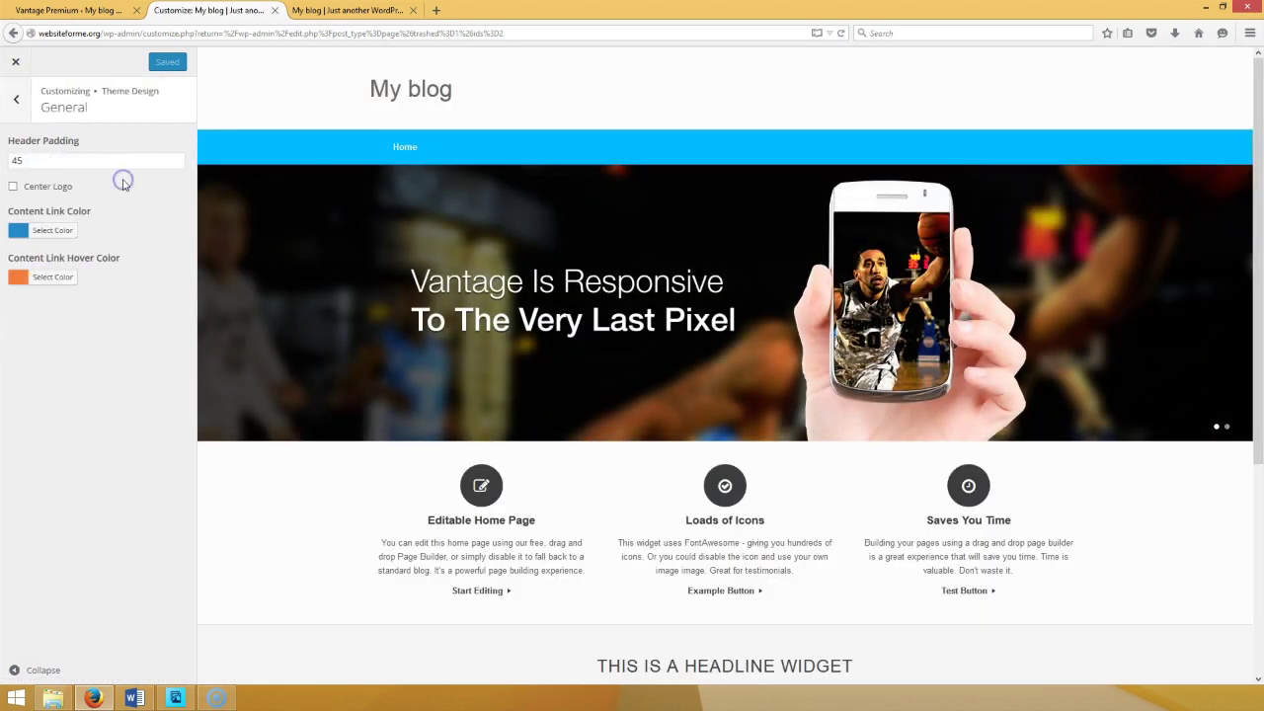
left_click(35, 166)
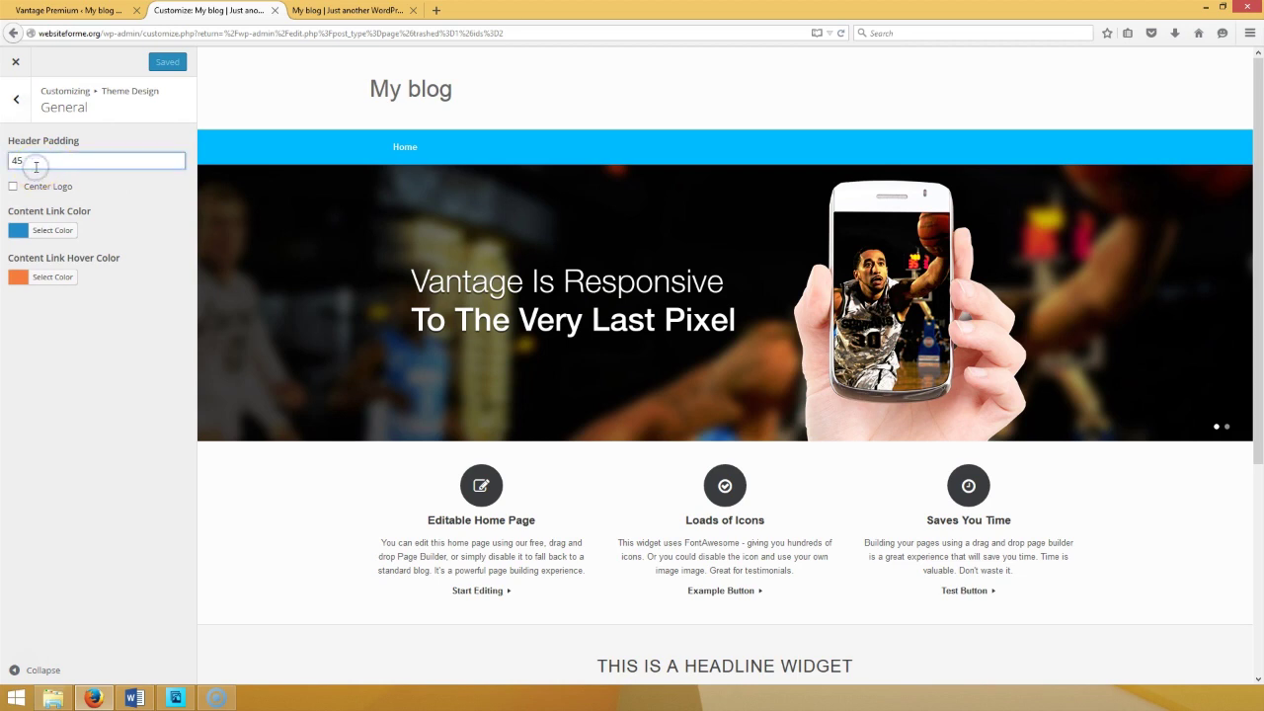
key("BackSpace")
type("0")
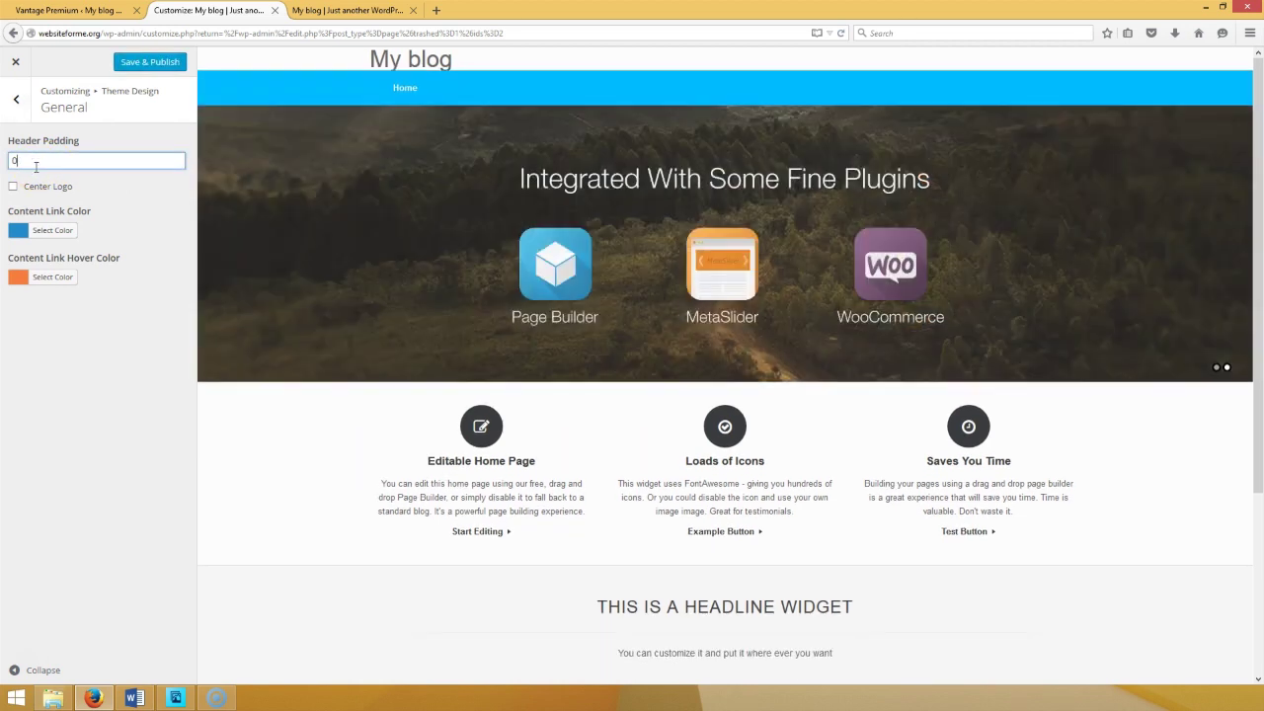
- Publish the header padding setting, clear the Site Title in the site identity options, and publish that change too
left_click(128, 59)
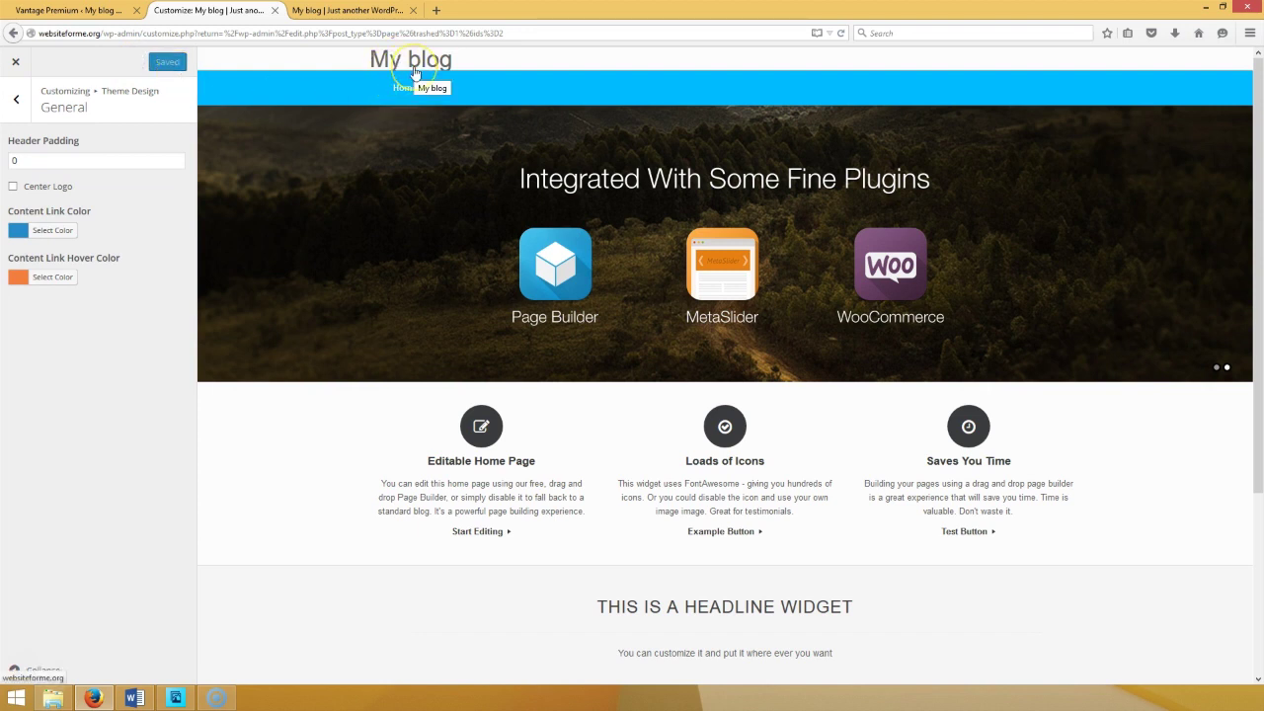
left_click(18, 99)
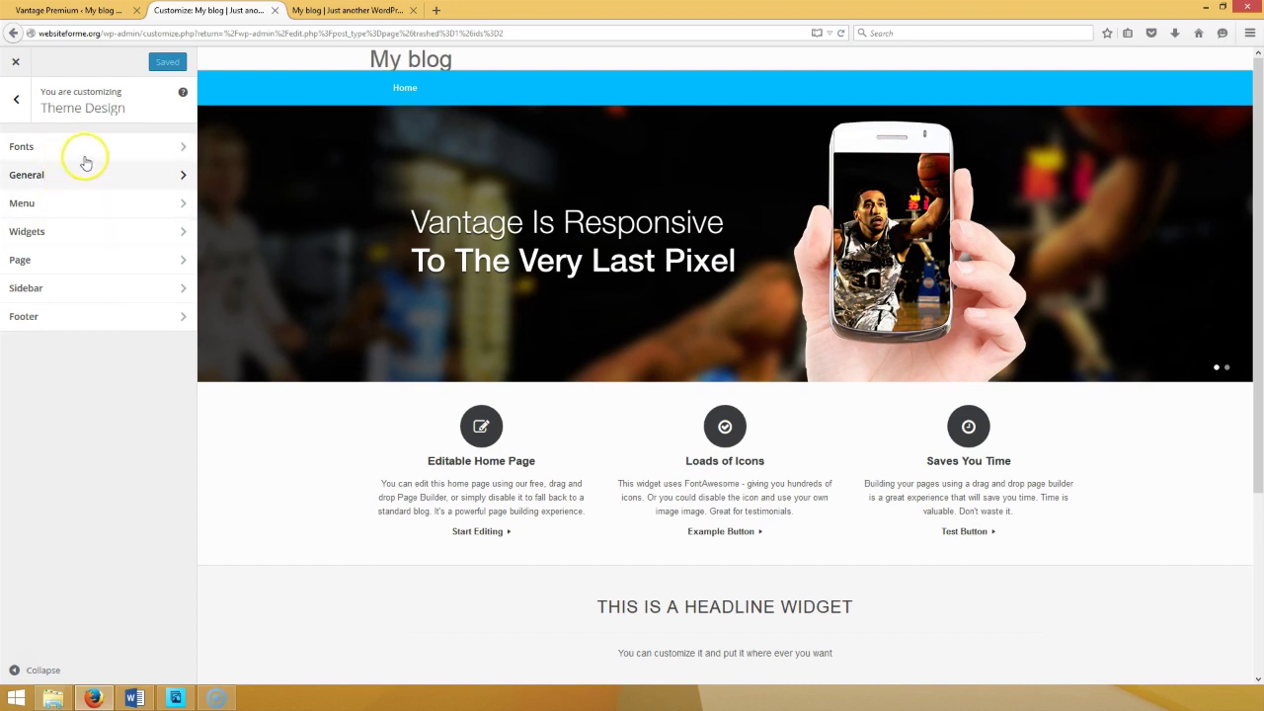
left_click(16, 98)
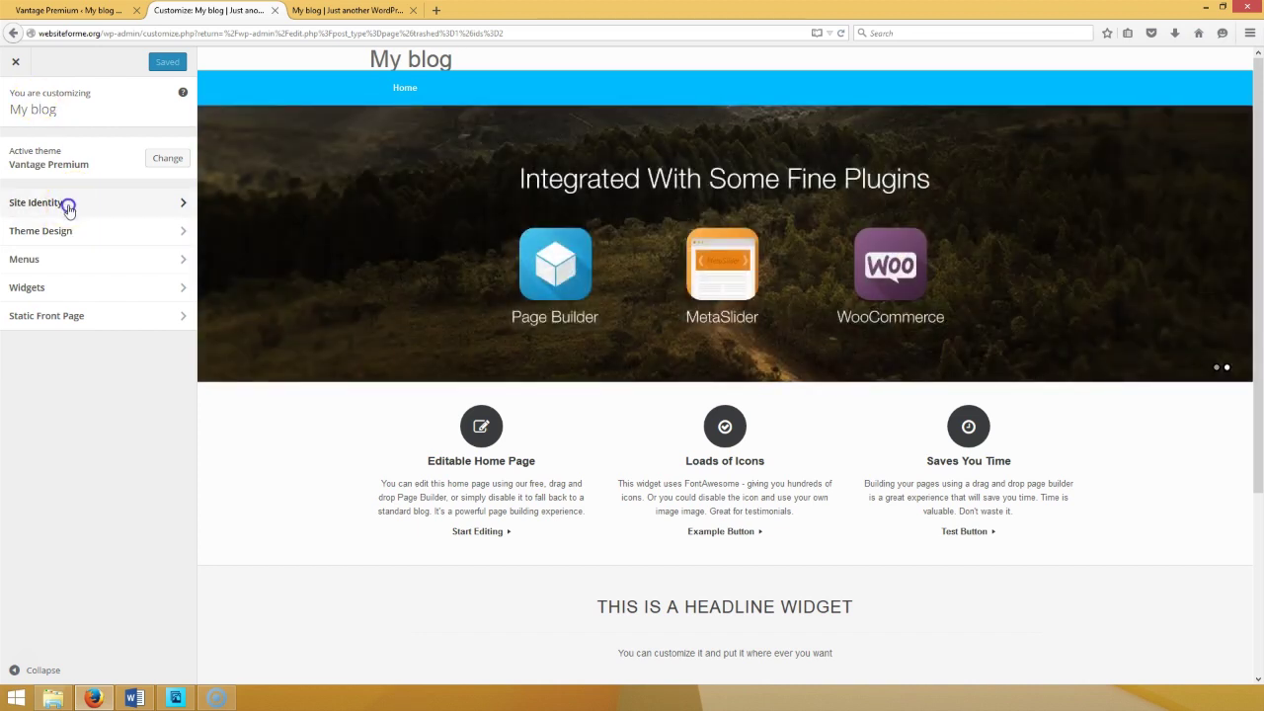
left_click(68, 203)
triple_click(69, 156)
key("BackSpace")
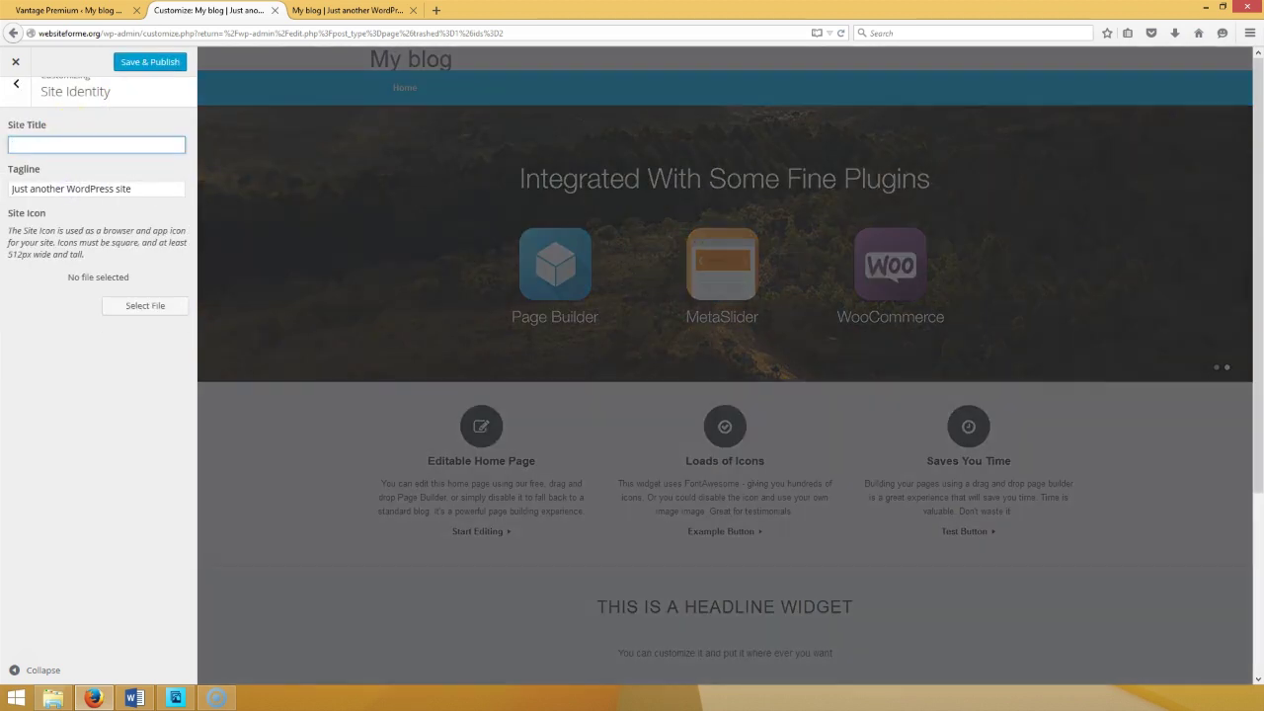
left_click(169, 67)
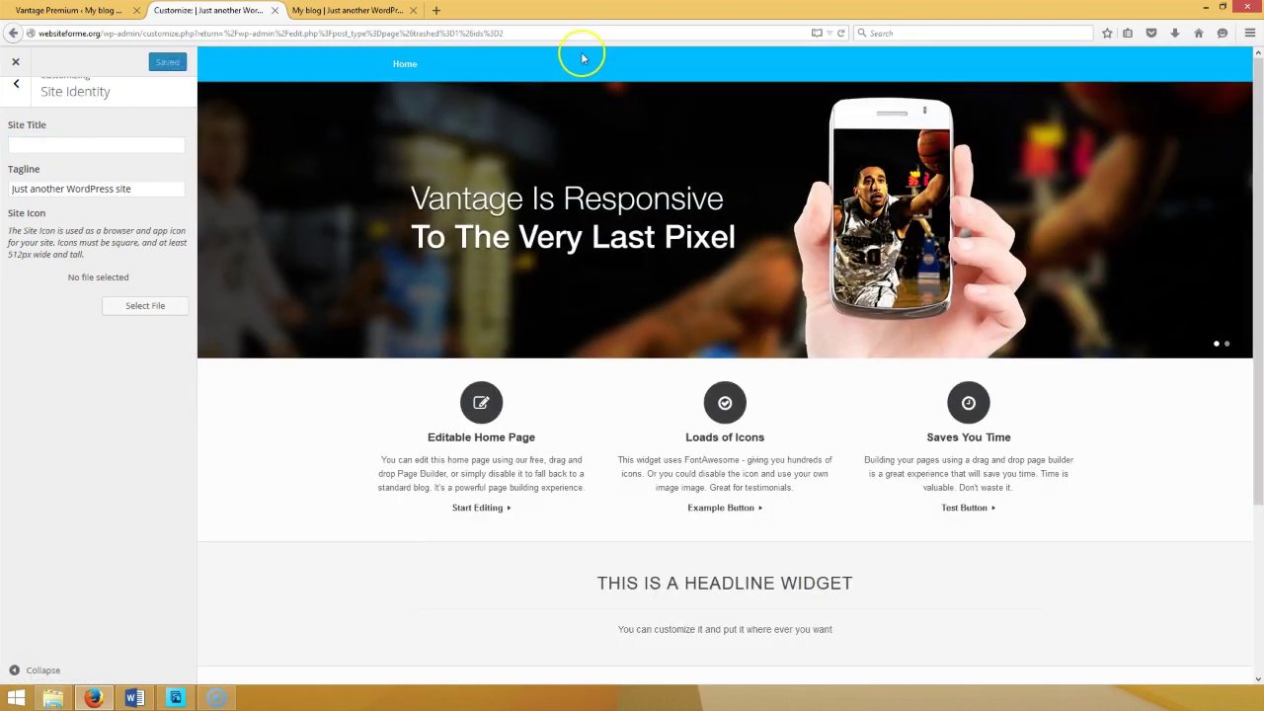
- Close the customizer and reload the public home page to check its header
left_click(15, 64)
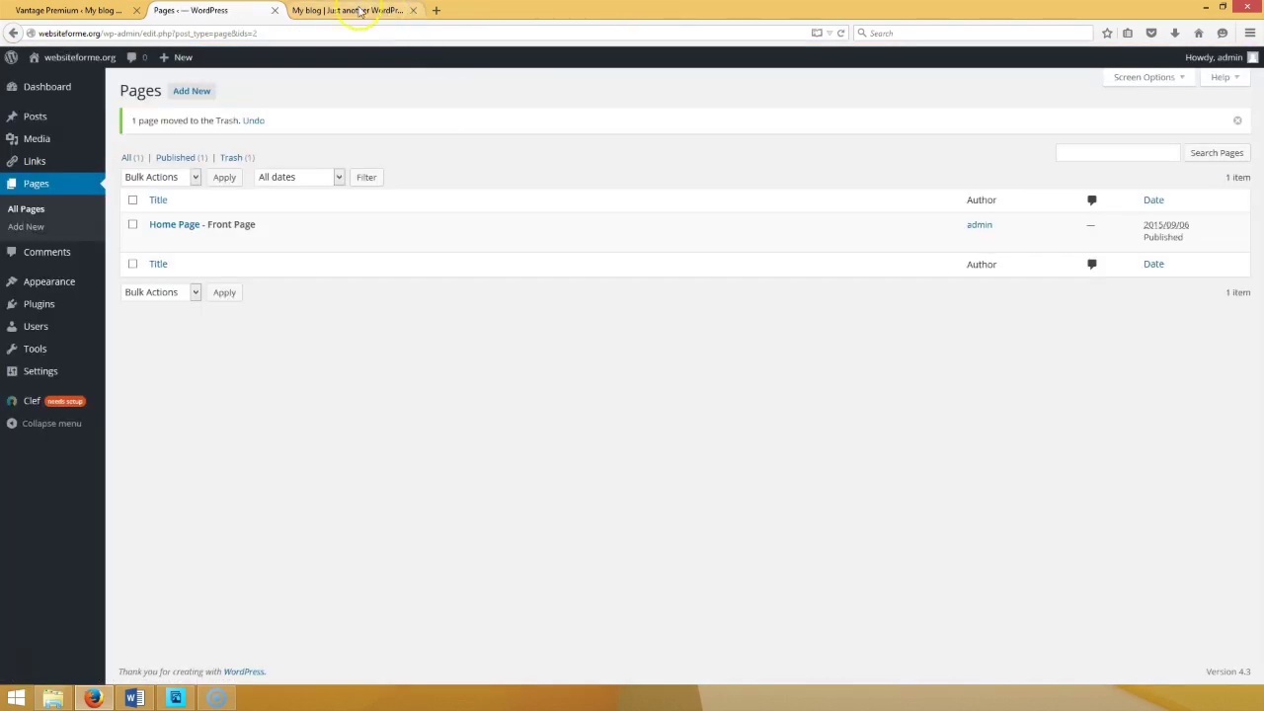
left_click(395, 12)
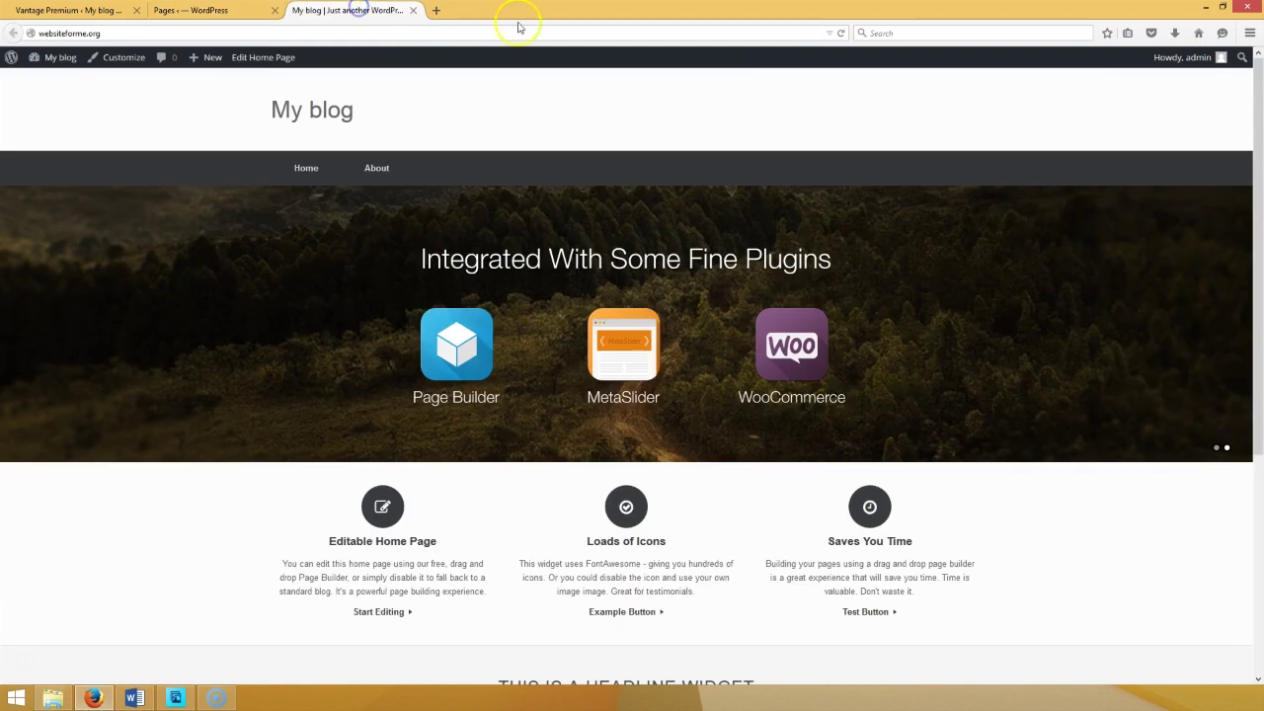
left_click(844, 34)
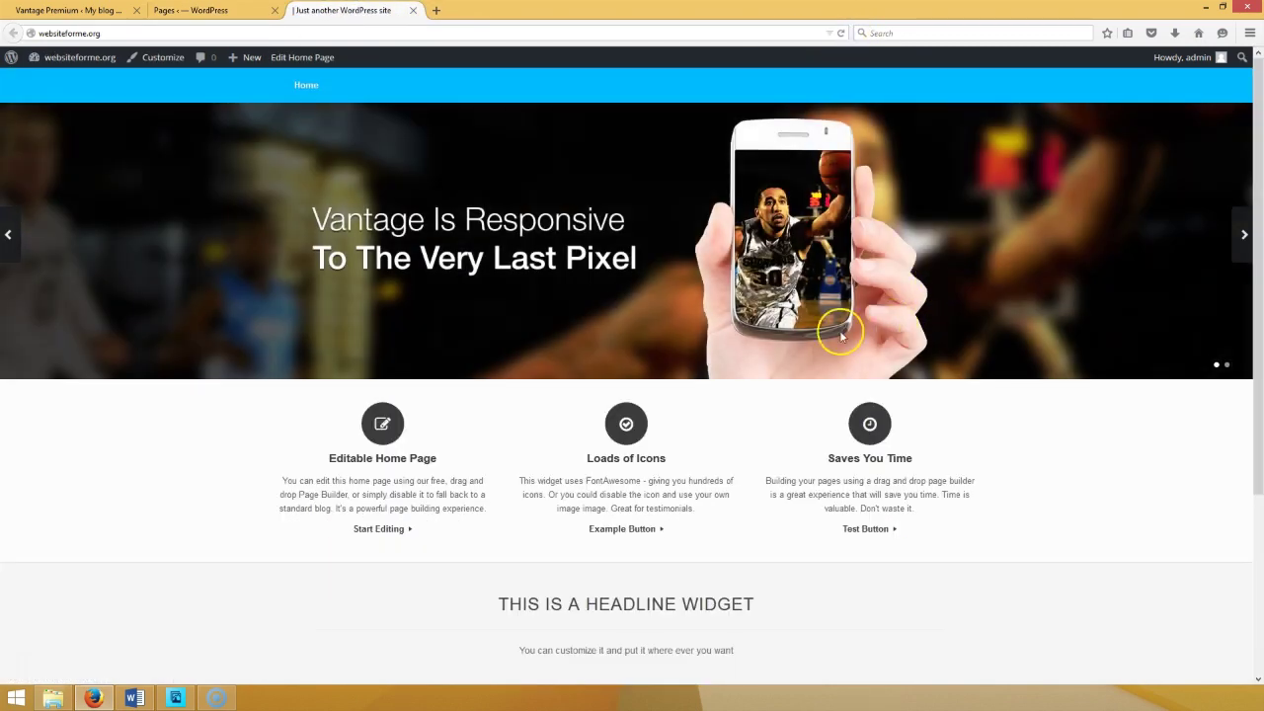
- Review the pages listed in the Word design checklist and return to the home page in Firefox
left_click(118, 699)
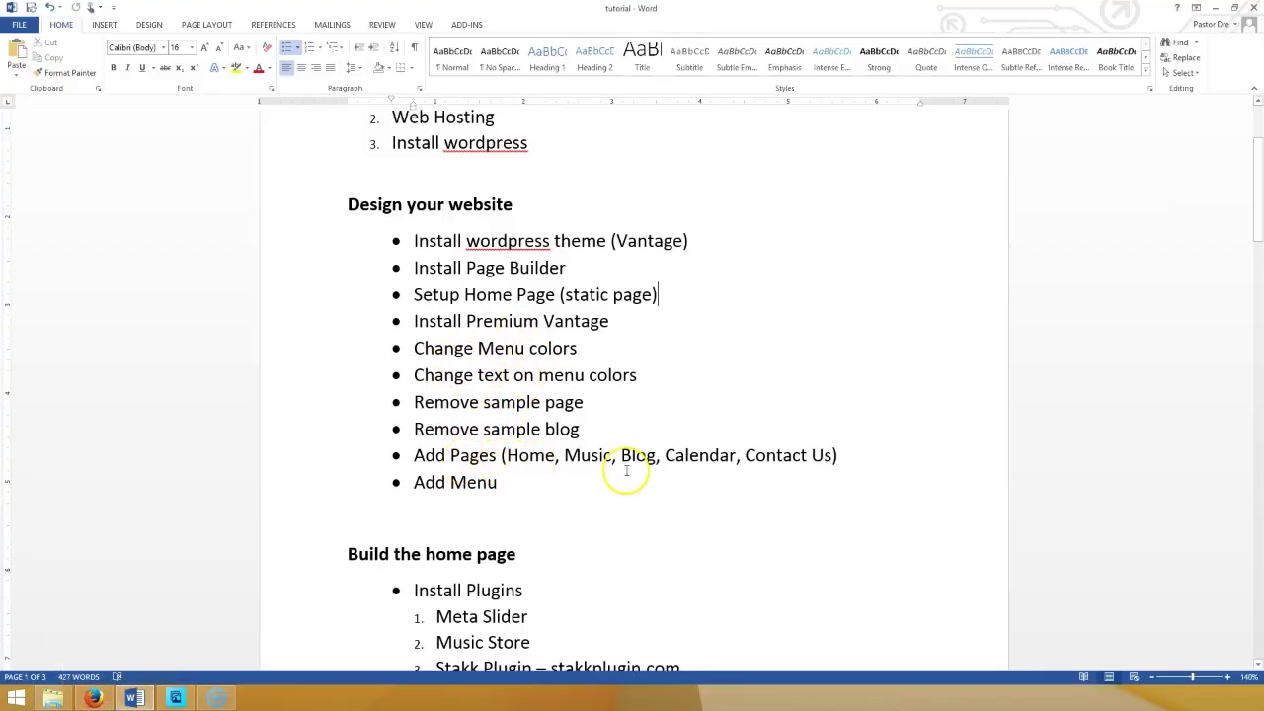
mouse_move(99, 691)
left_click(161, 524)
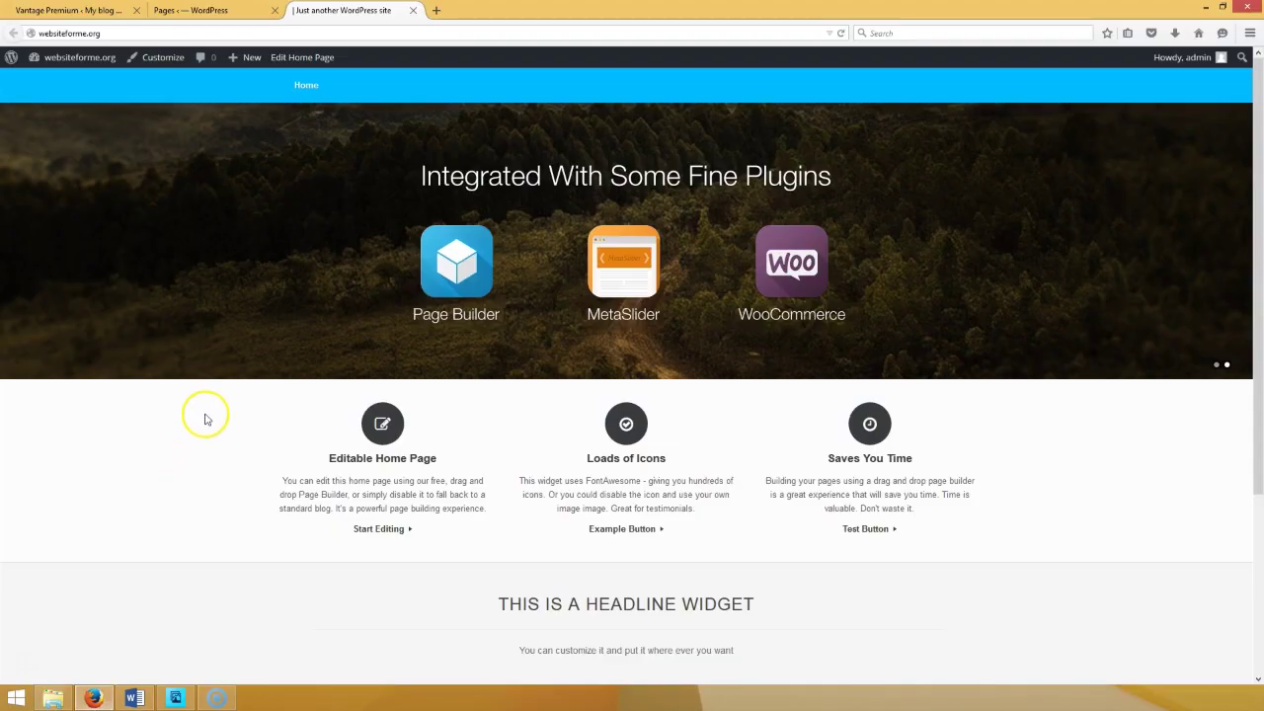
- Create and publish a new WordPress page titled "Music" with "Music" as its content, consulting the page names in the Word checklist
left_click(79, 59)
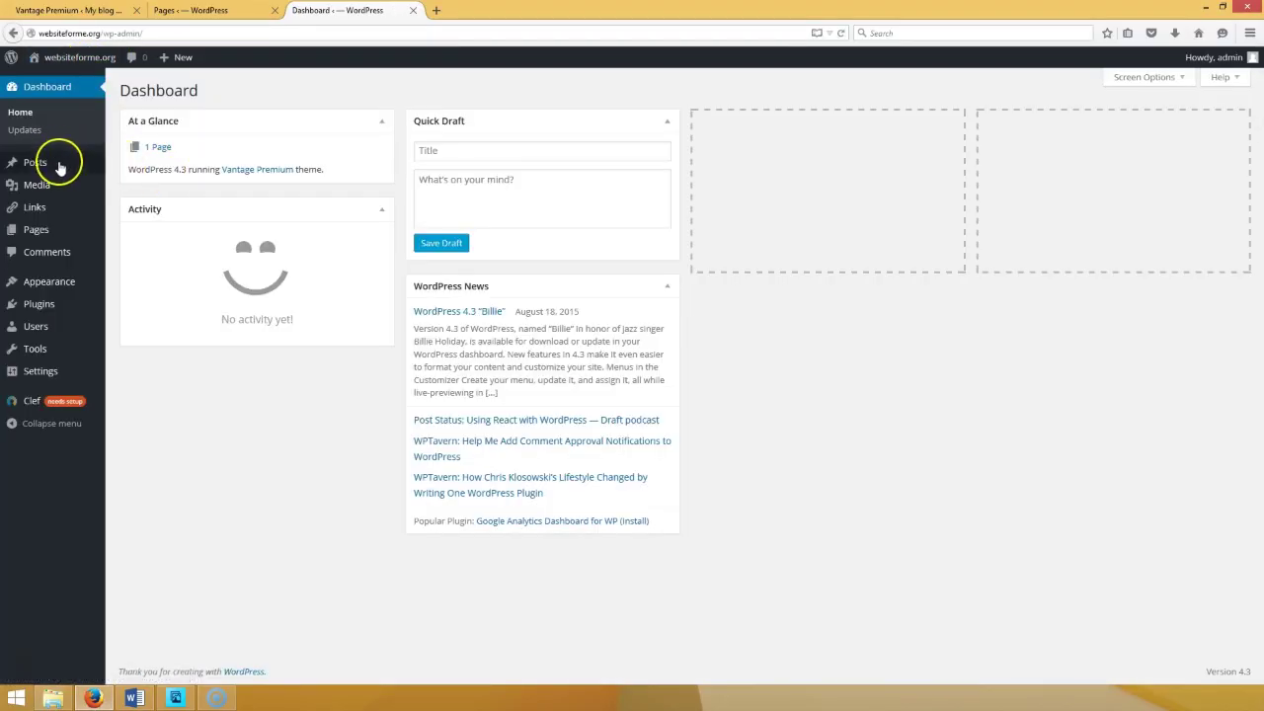
left_click(43, 233)
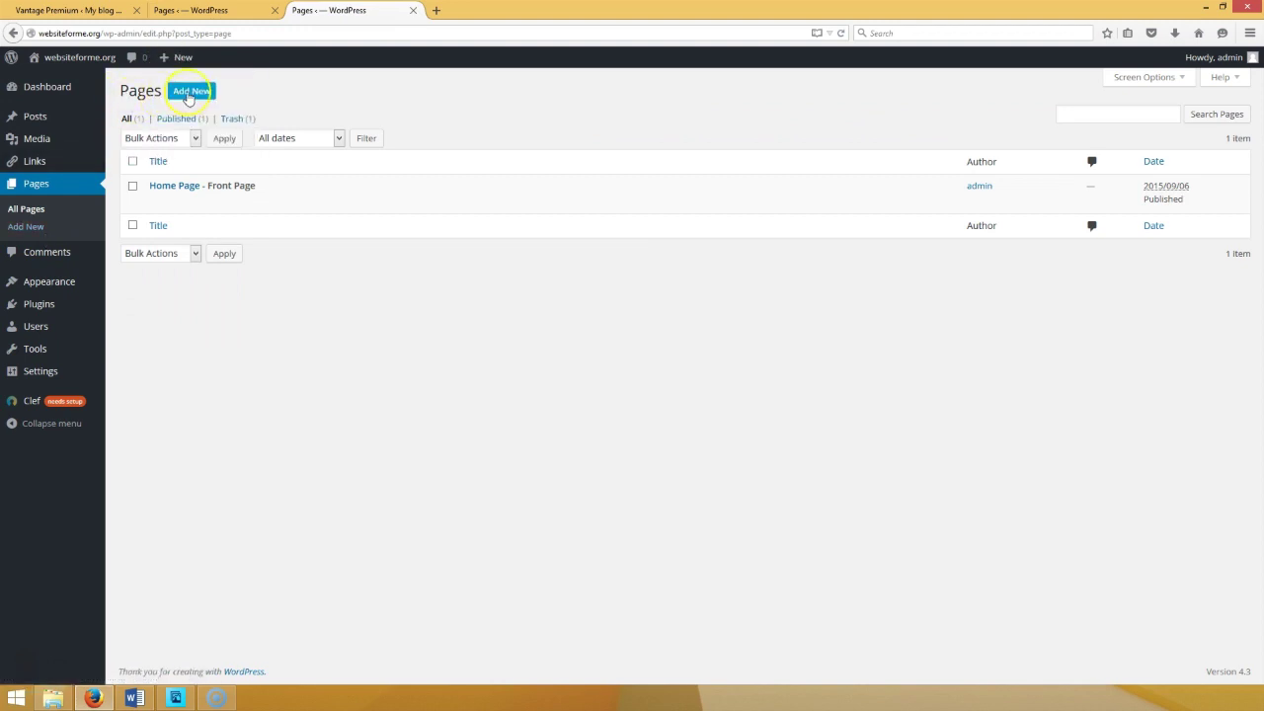
left_click(191, 91)
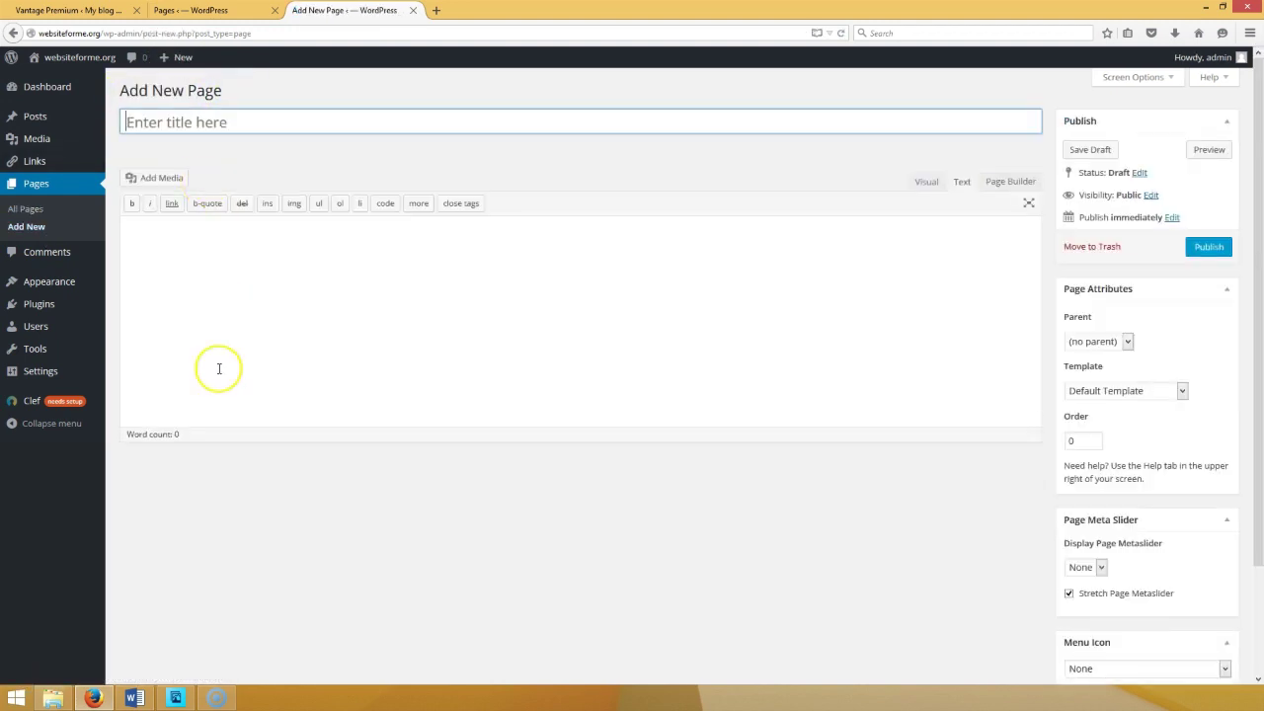
left_click(134, 698)
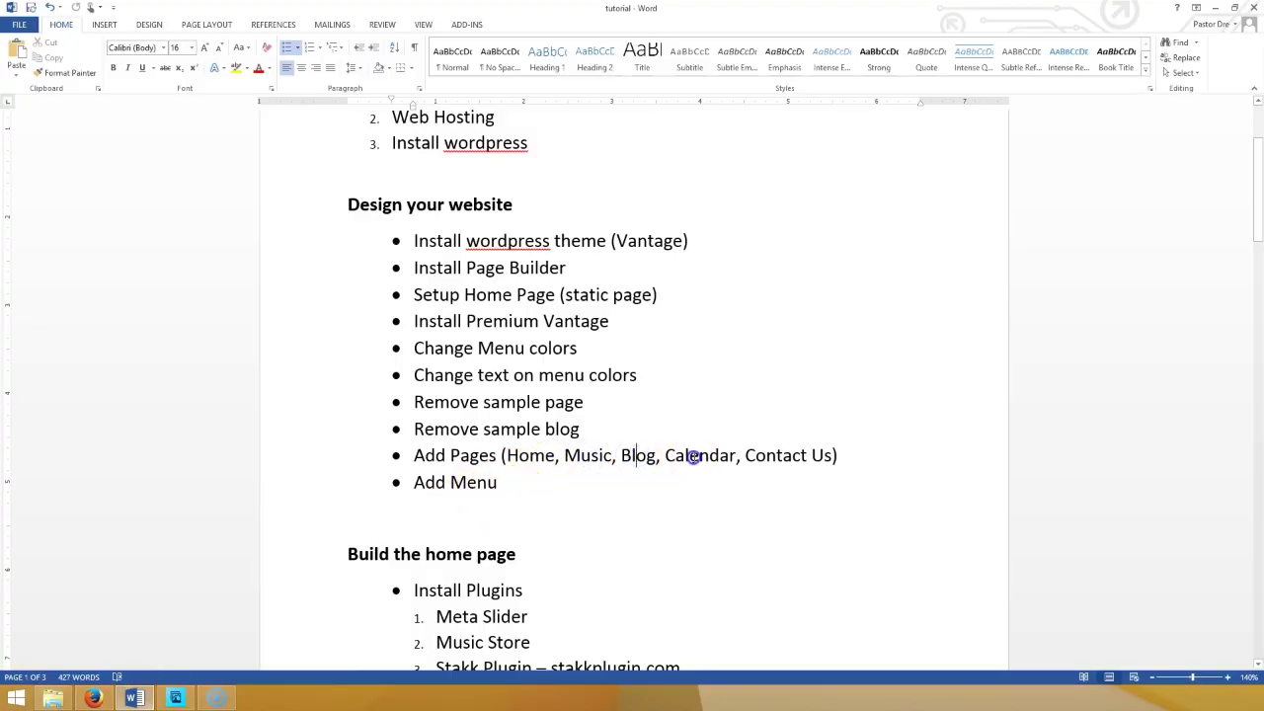
left_click(93, 698)
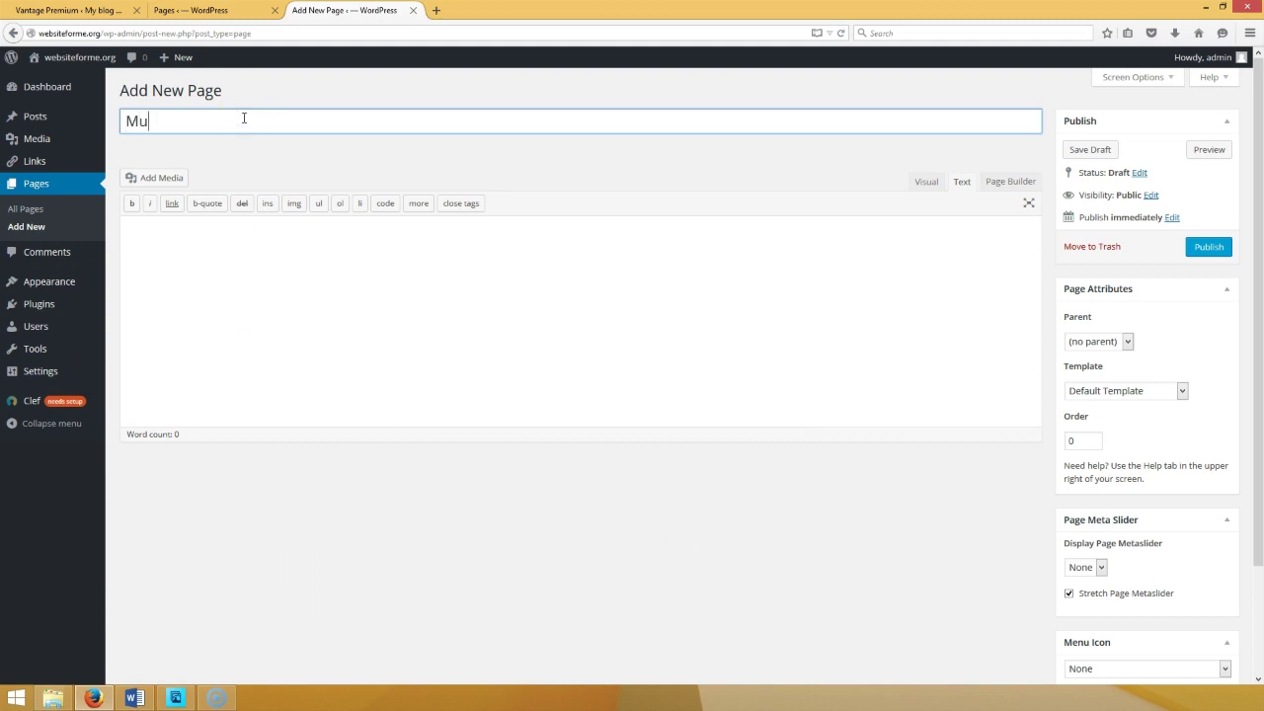
key("Tab")
type("Mu")
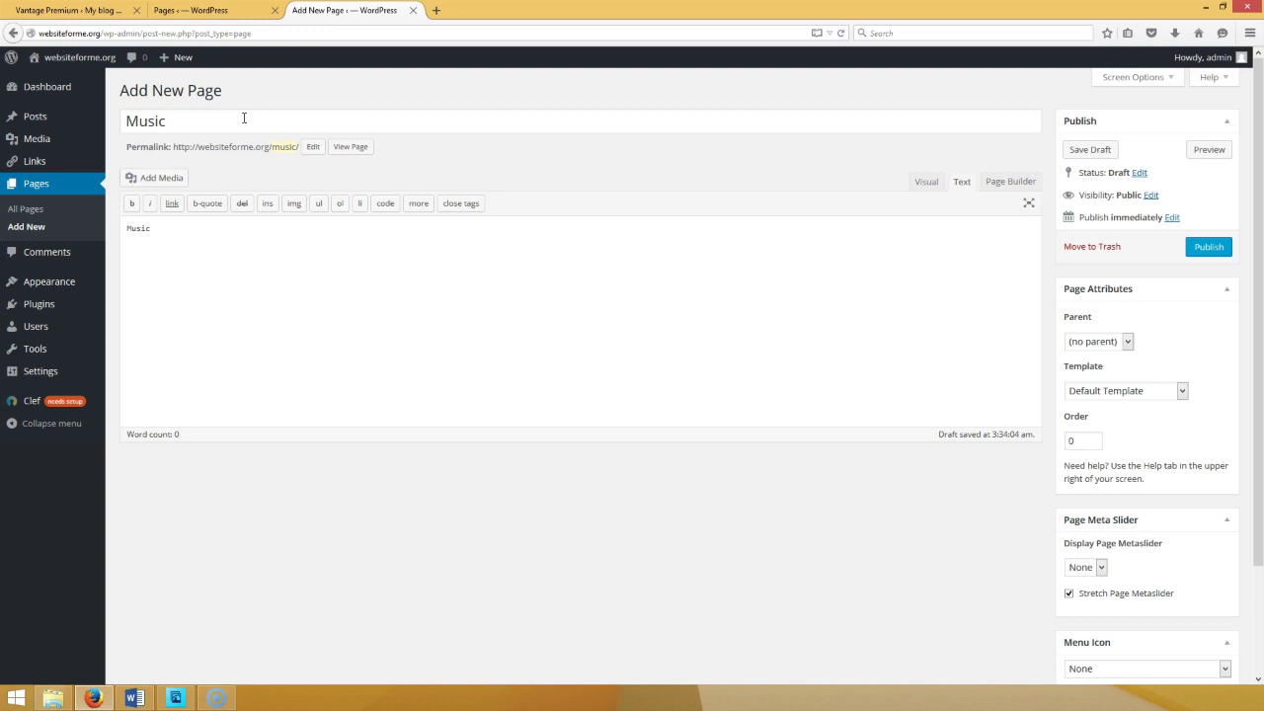
left_click(1205, 247)
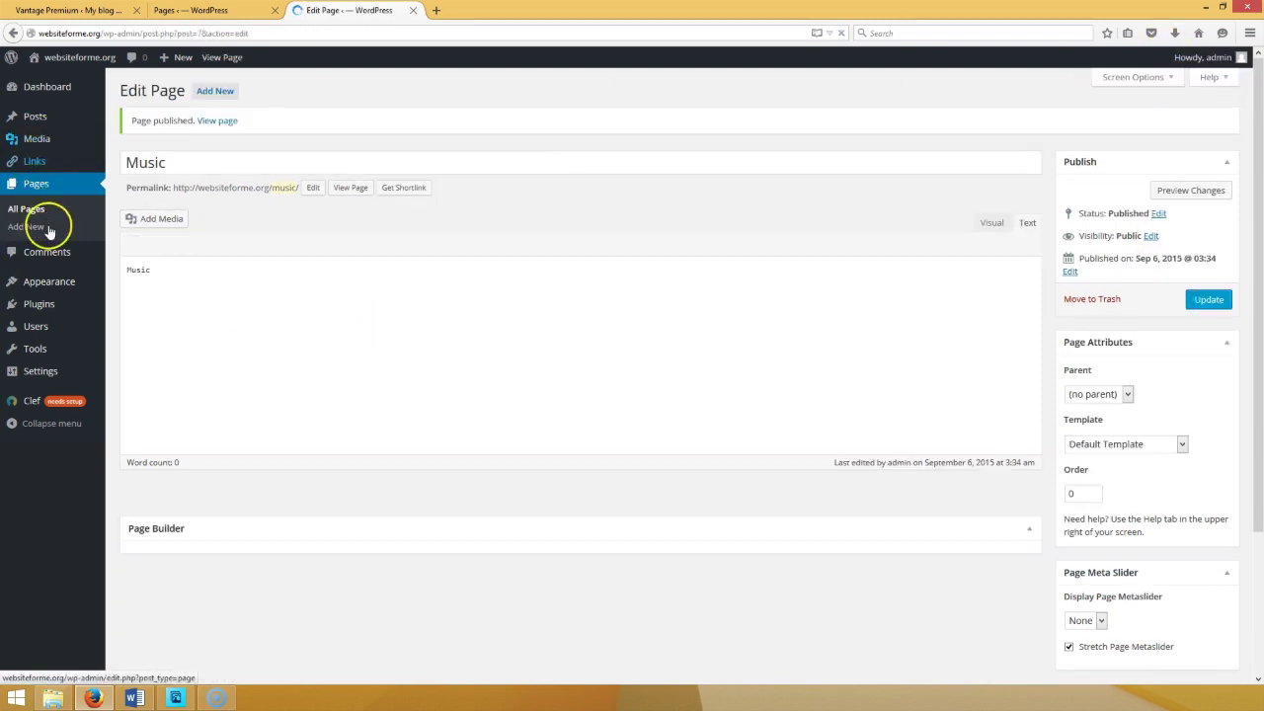
- Add and publish a new page titled "Blog" with "Blog" as its content
left_click(213, 92)
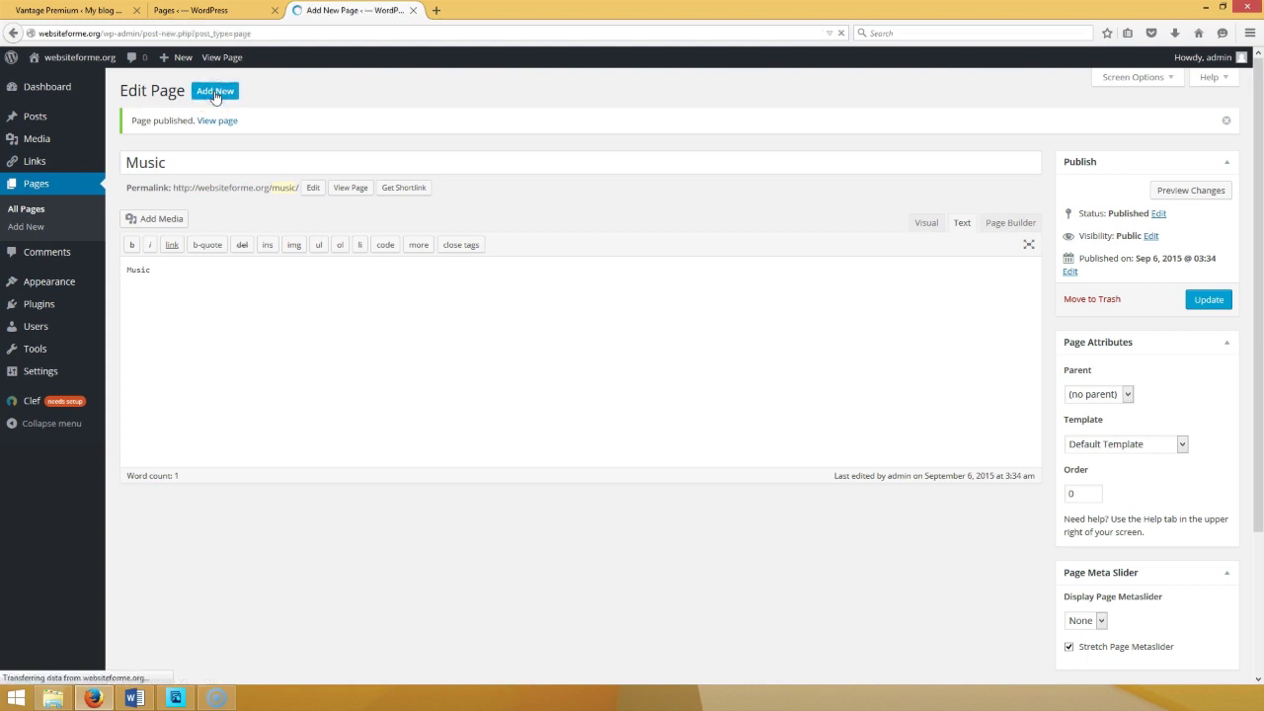
left_click(203, 121)
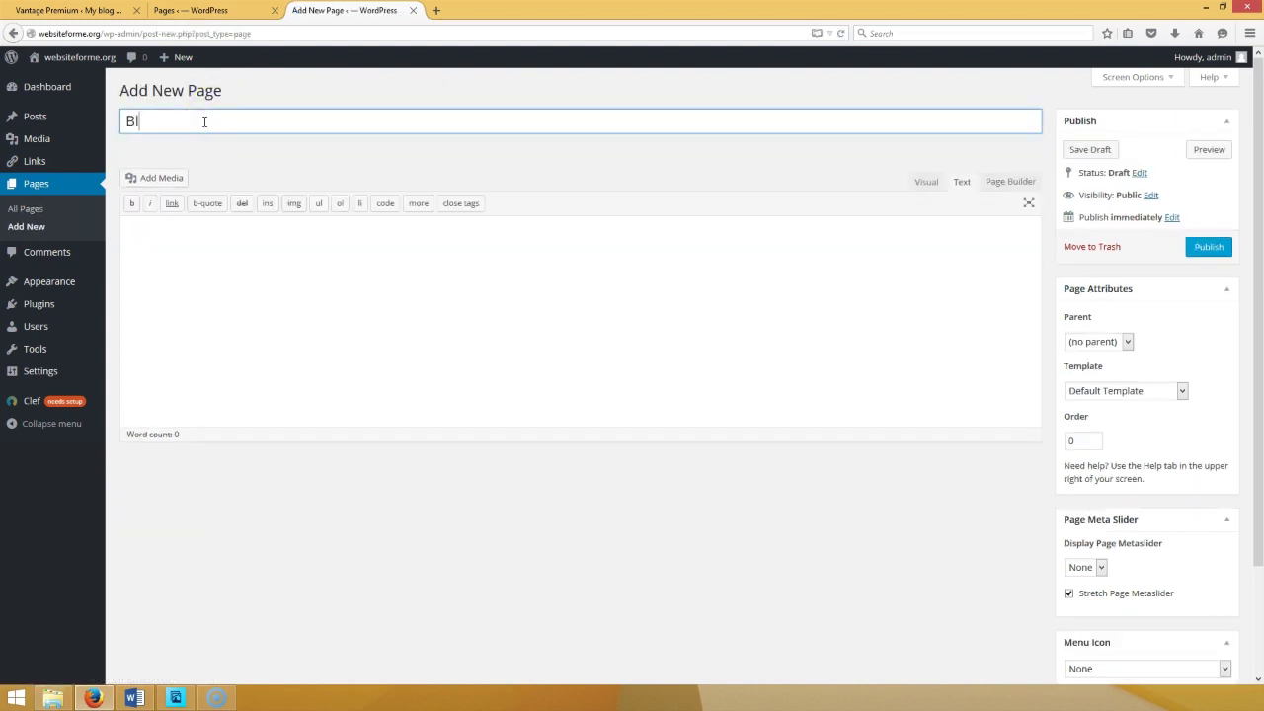
key("Tab")
type("Bla")
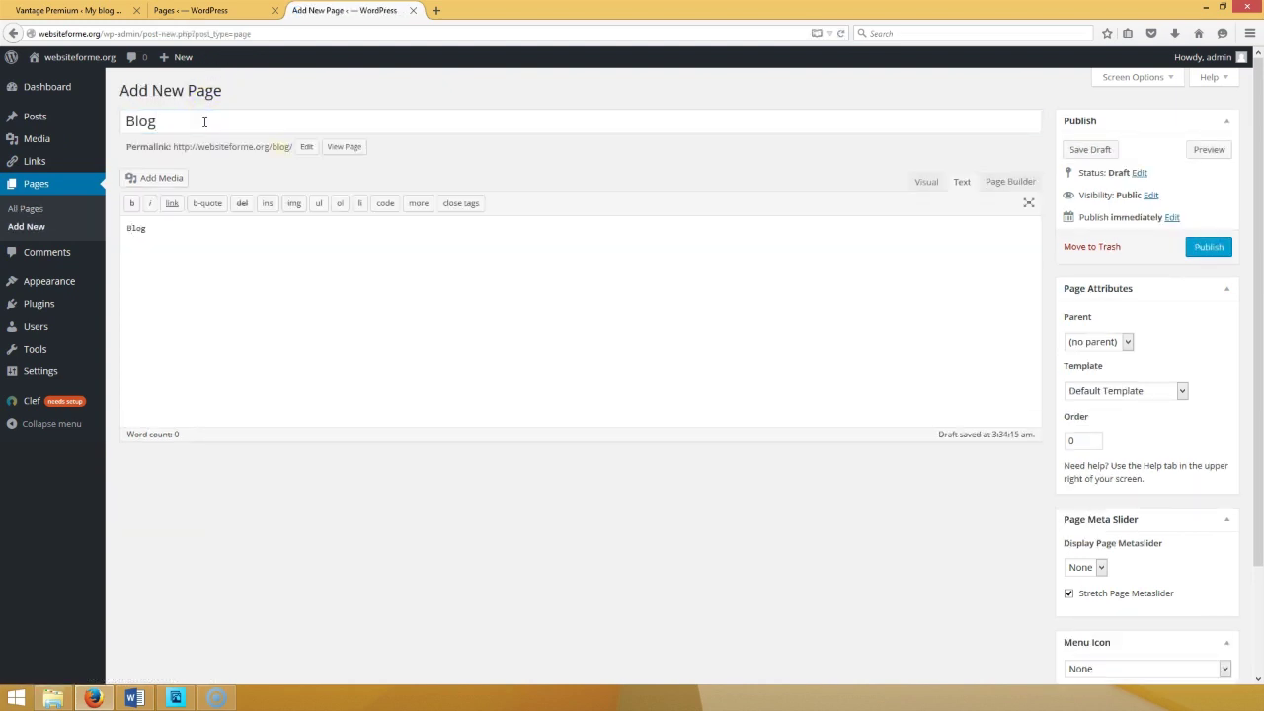
left_click(1208, 247)
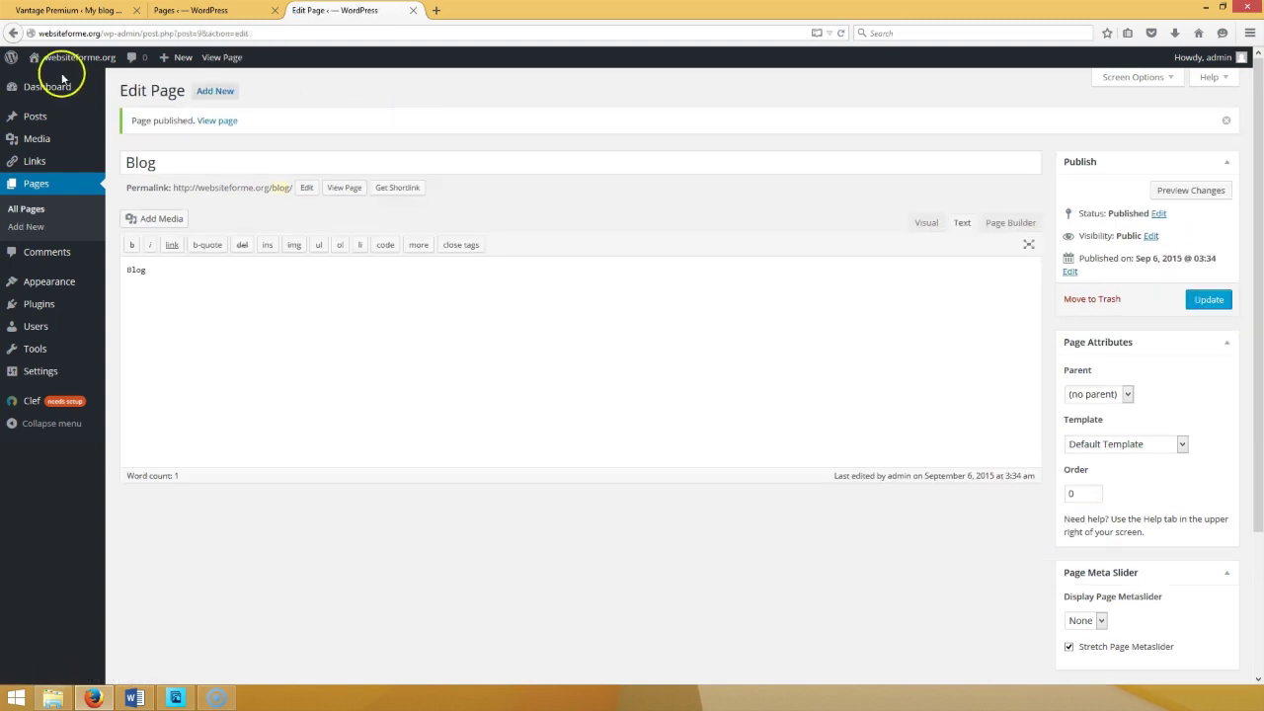
- Add and publish a new page titled "Calendar" with "Calendar" as its content
left_click(216, 92)
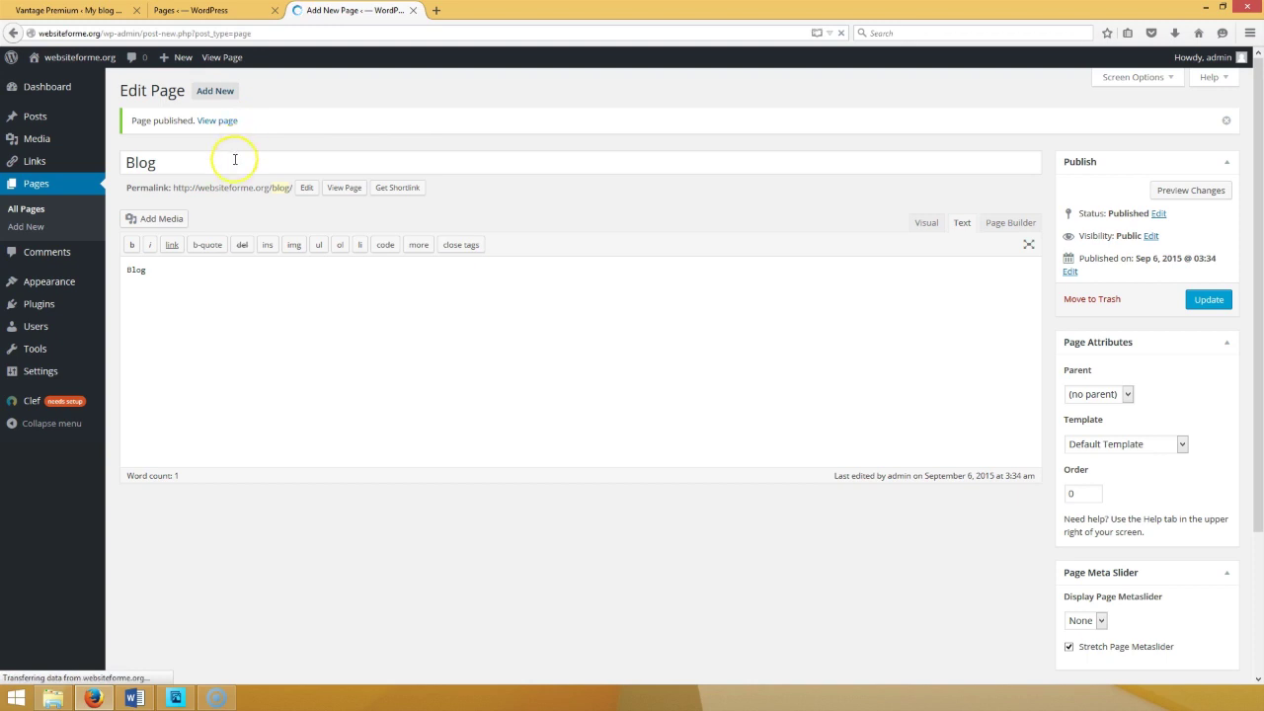
left_click(235, 122)
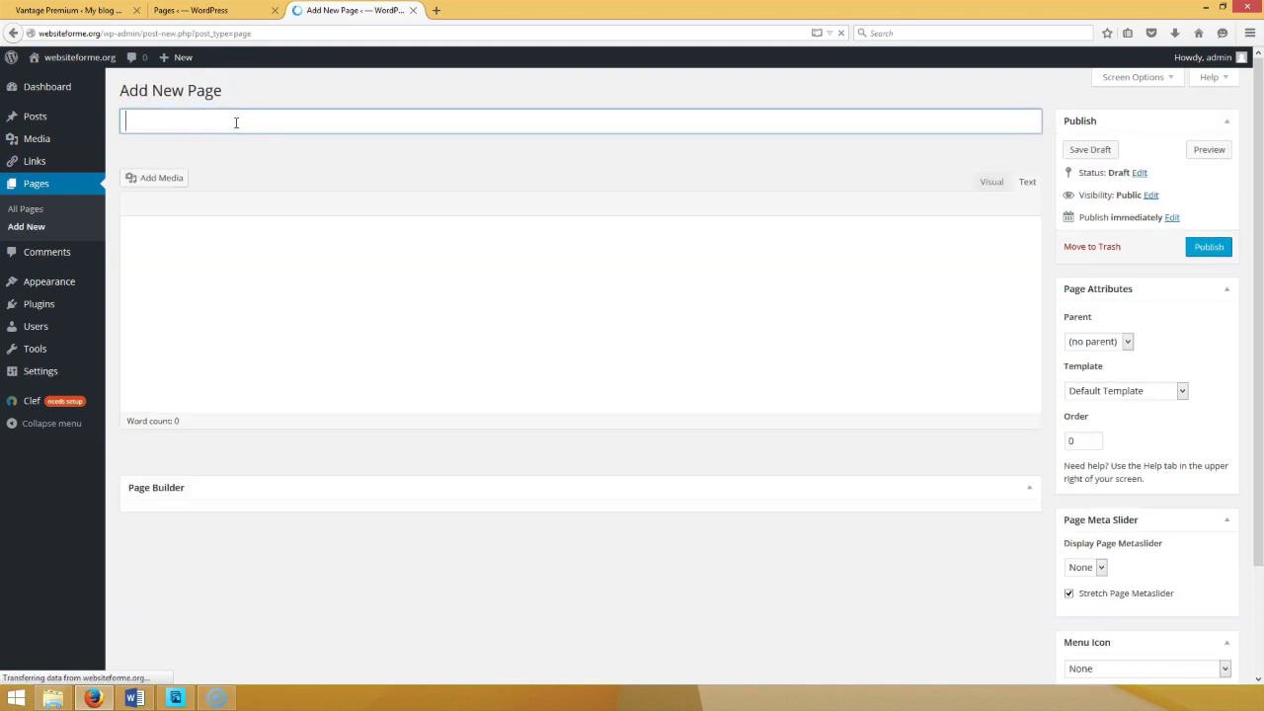
type("Calendar")
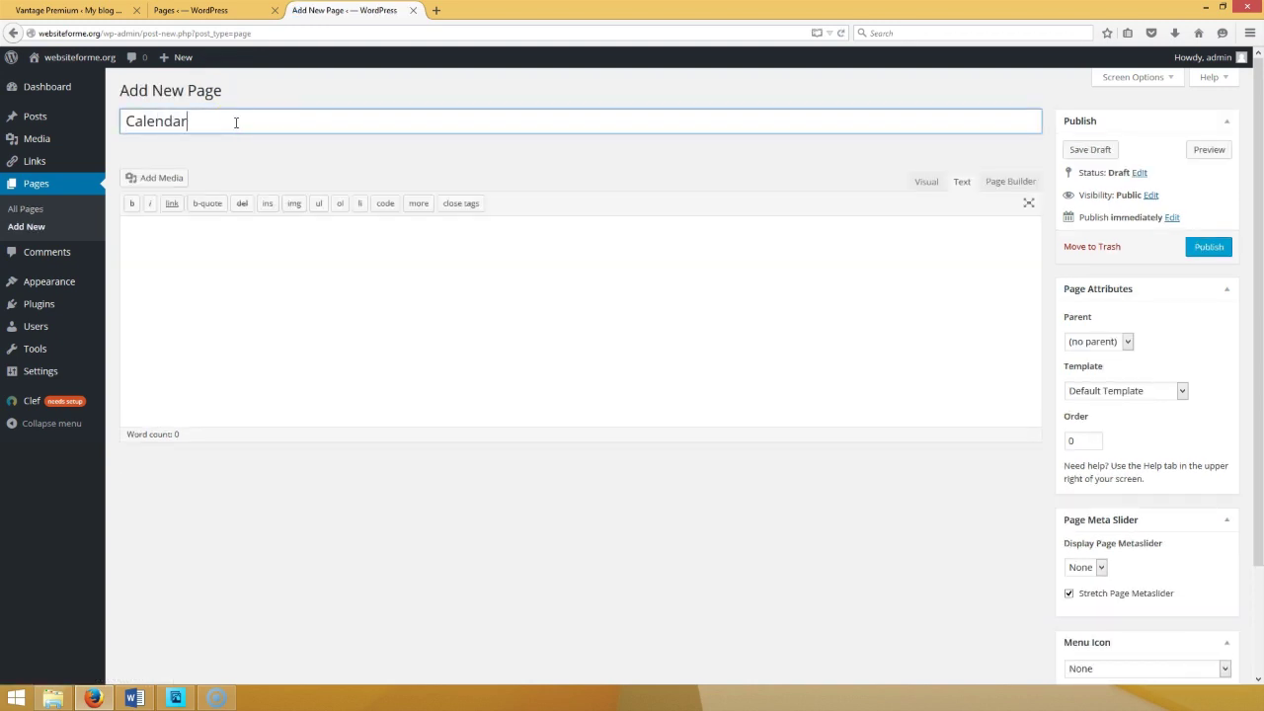
key("Tab")
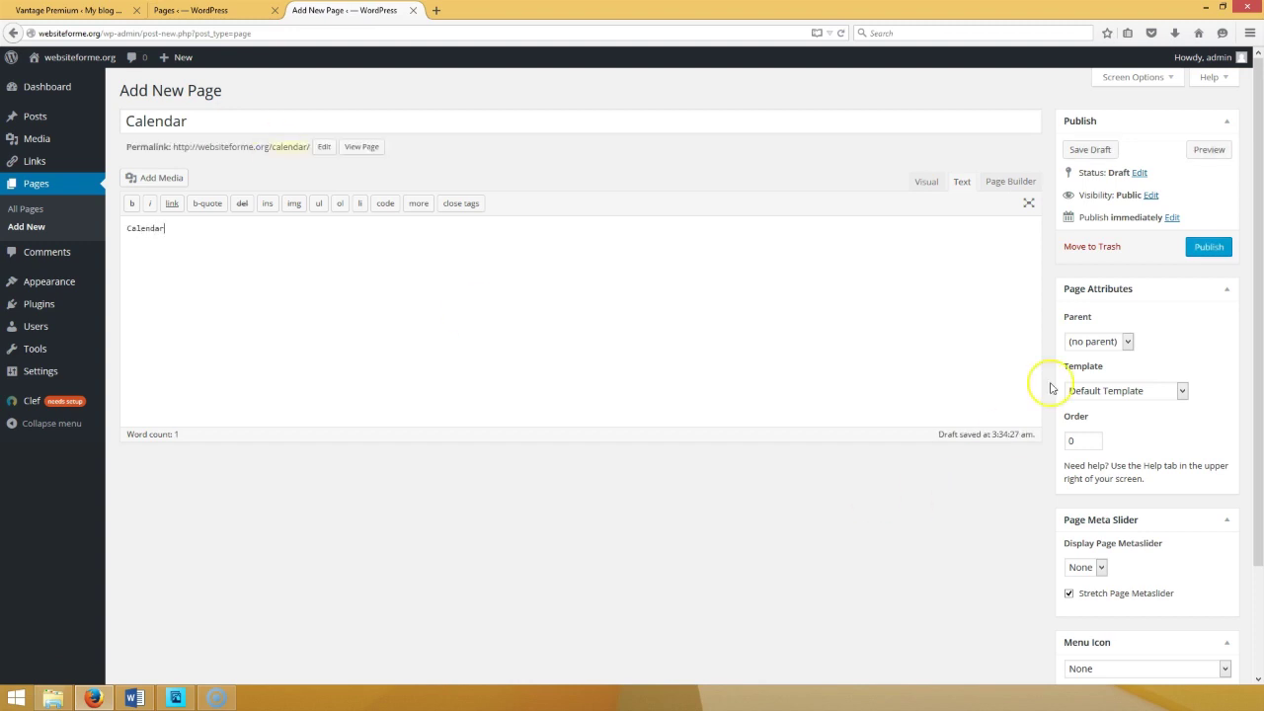
left_click(1225, 243)
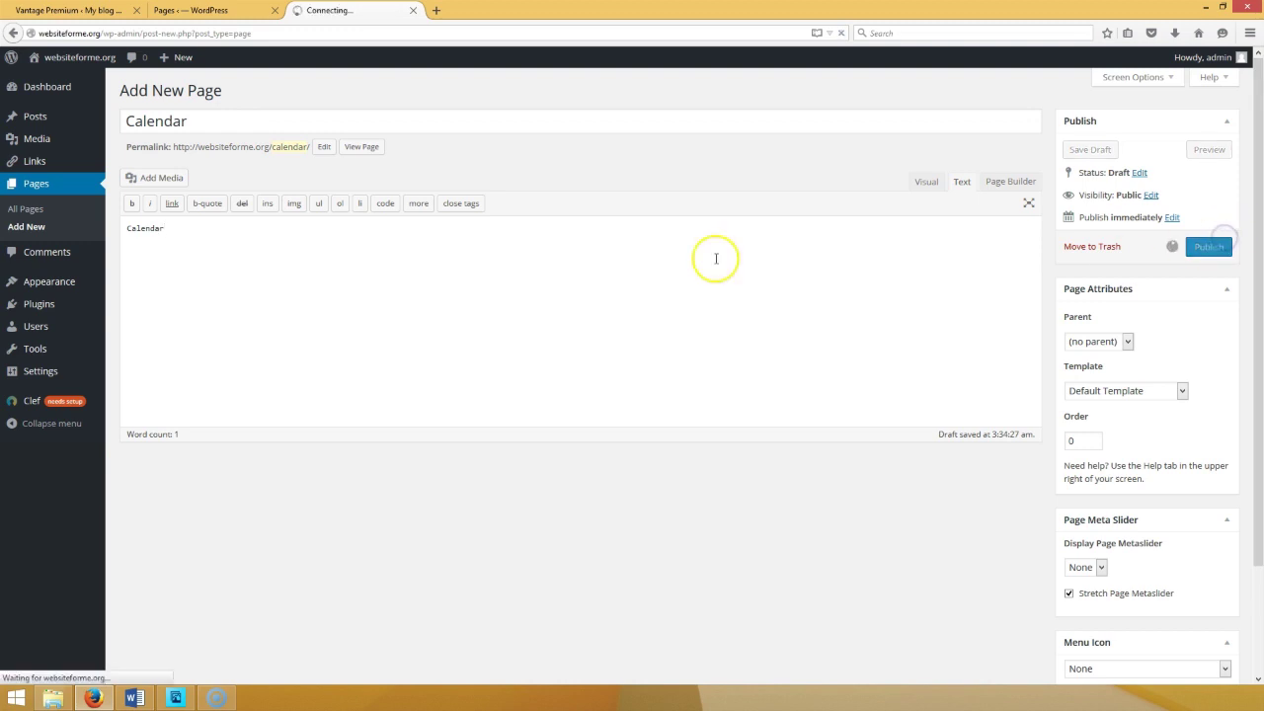
- Add and publish a new page titled "Contact Us" with "Contact Us" as its content
left_click(225, 94)
left_click(198, 123)
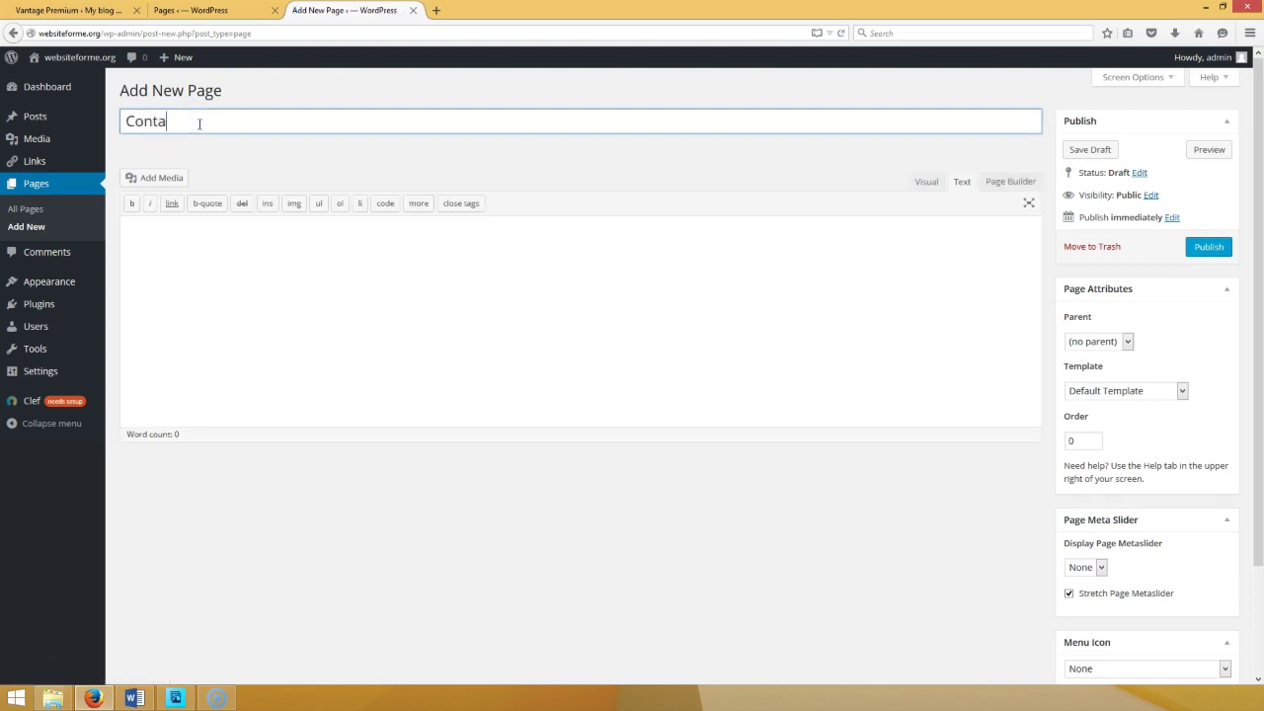
type("Contact Us")
key("Tab")
type("Contac")
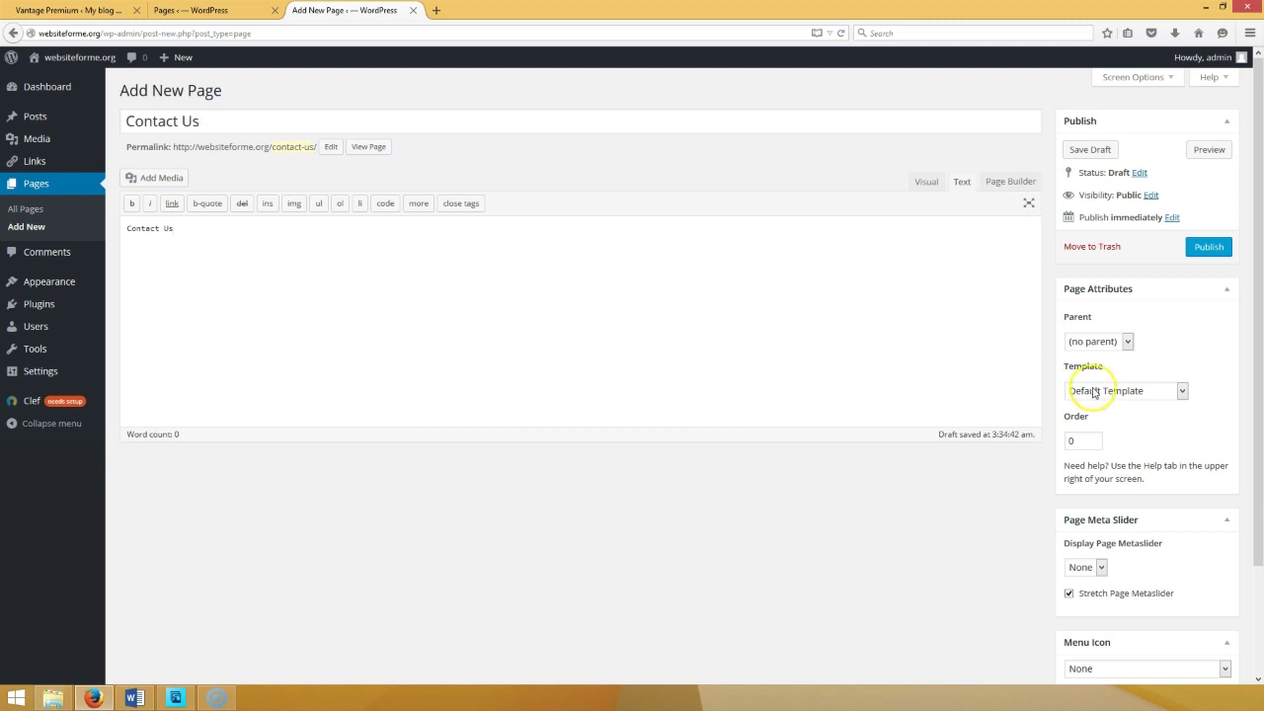
left_click(1206, 248)
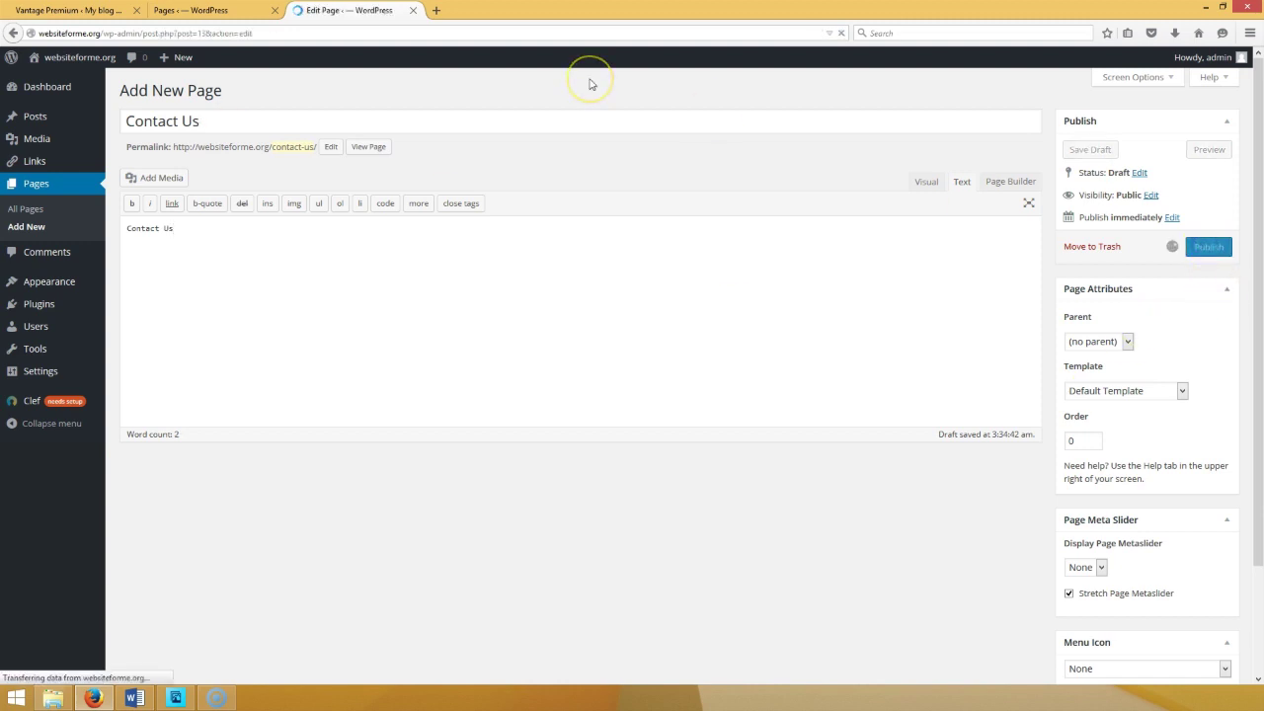
- Check the next item of the design checklist in Word and open the Menus screen of the WordPress dashboard in Firefox
left_click(94, 696)
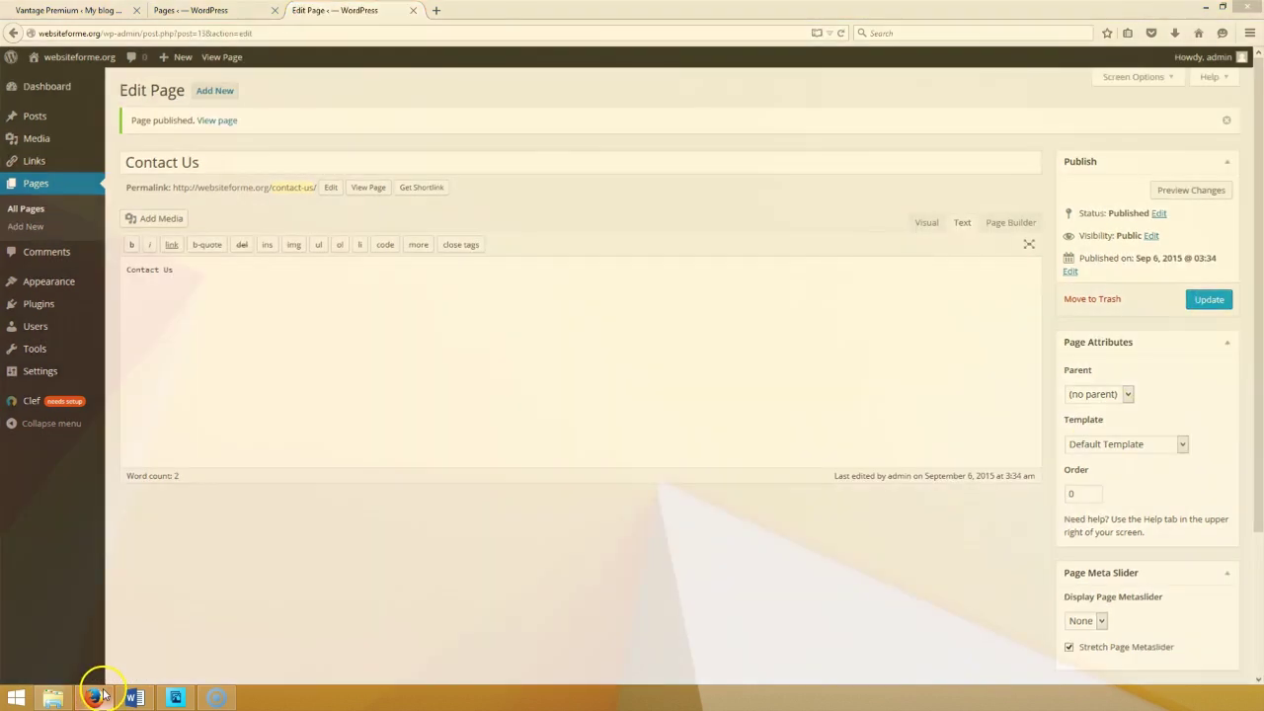
left_click(94, 696)
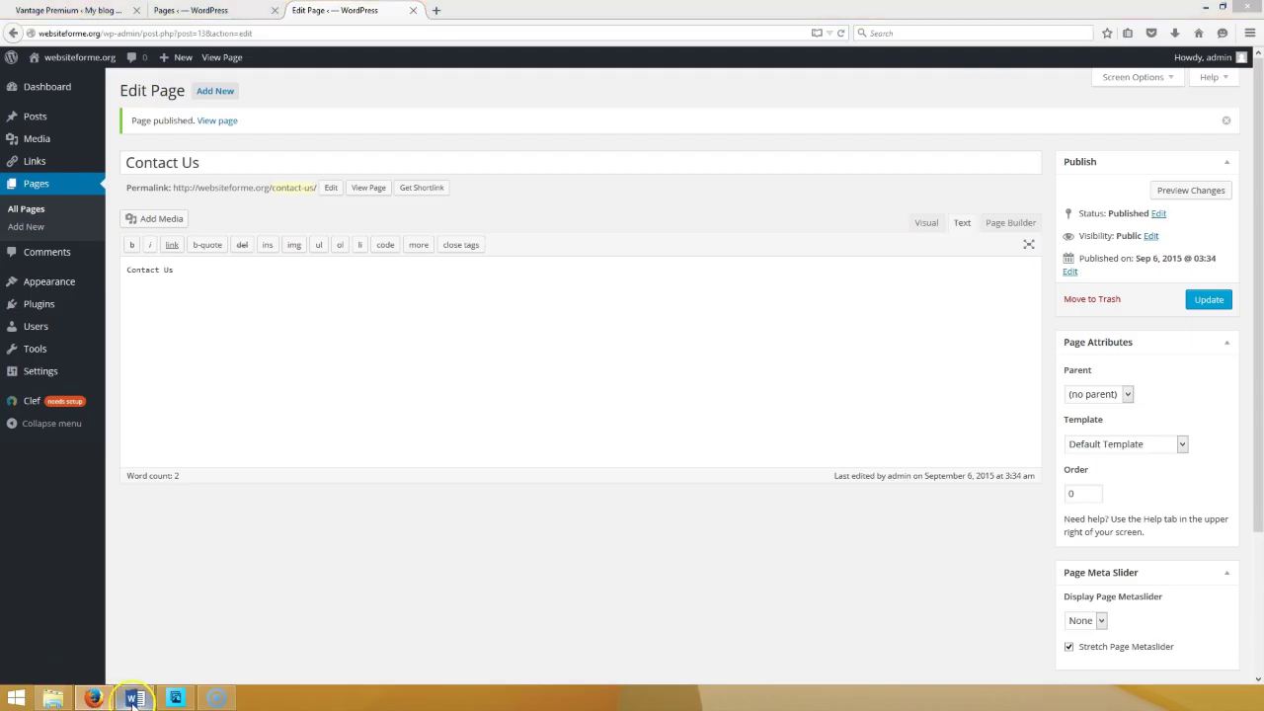
left_click(134, 699)
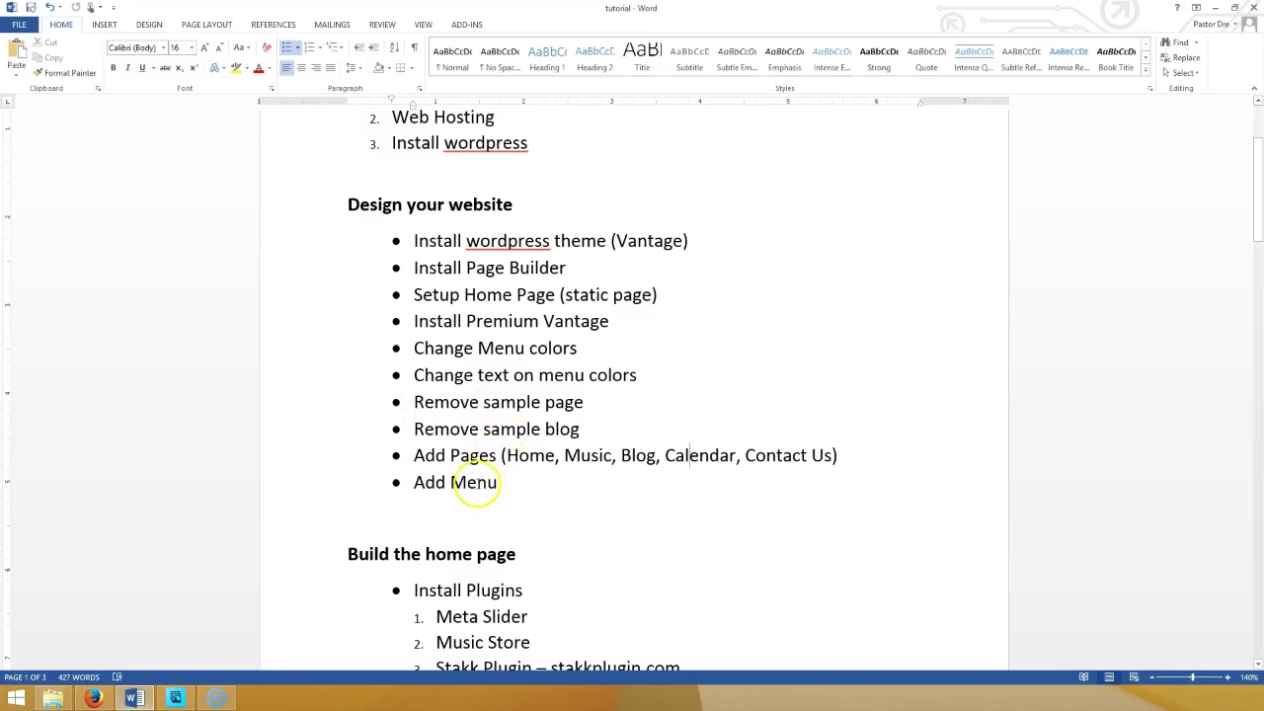
left_click(94, 697)
mouse_move(54, 285)
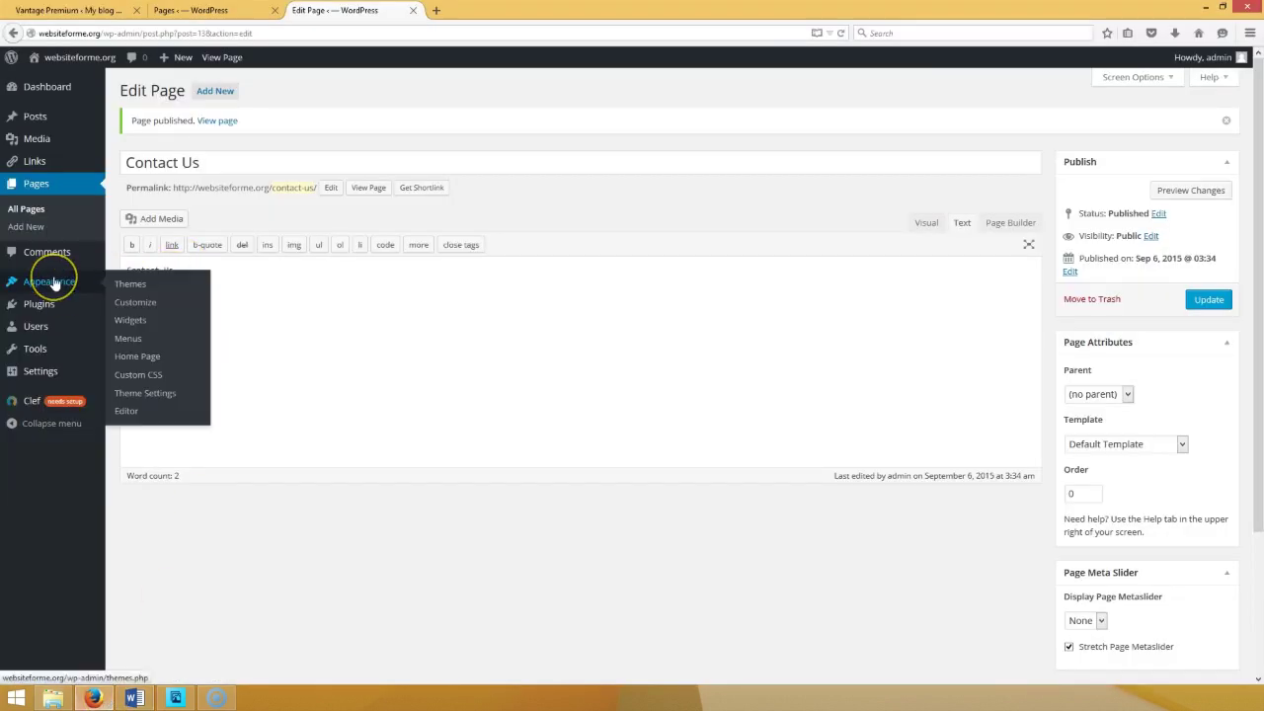
left_click(131, 339)
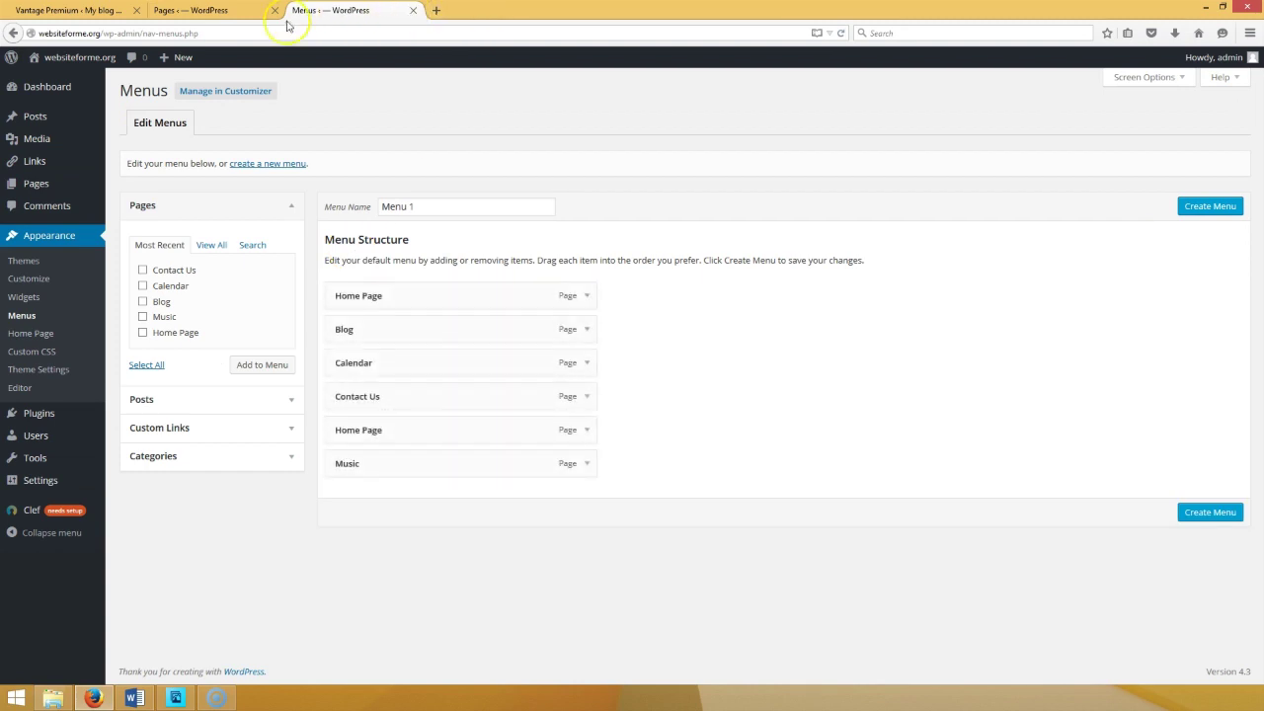
- Load the websiteforme.org front page in place of the Pages list and check the order of its navigation menu
left_click(237, 10)
left_click(237, 33)
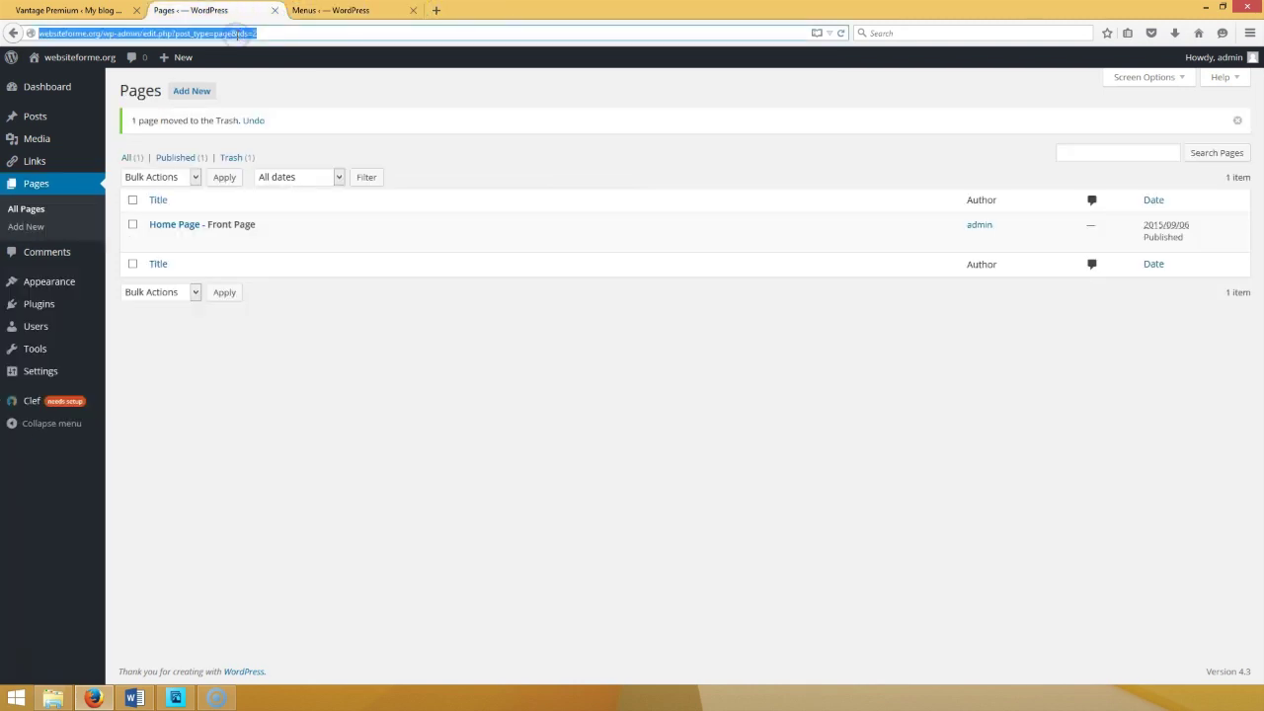
type("we")
key("Return")
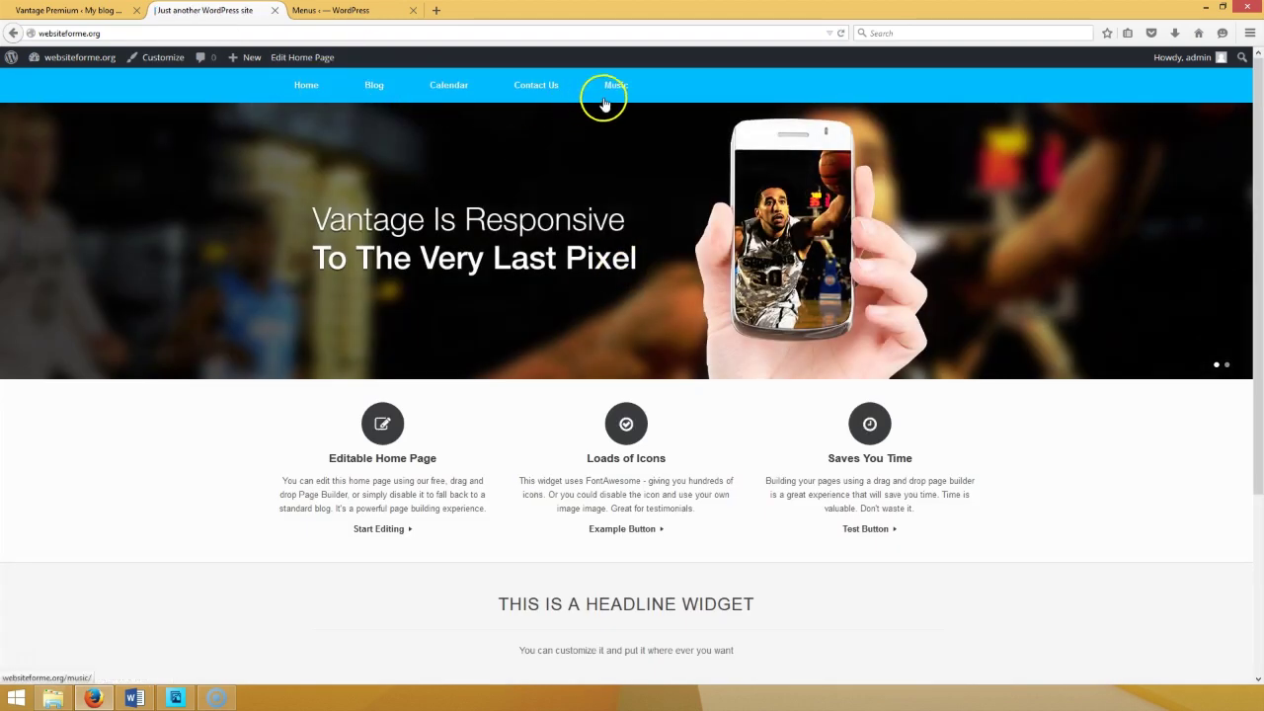
- Remove the duplicate Home Page item between Contact Us and Music from the structure of Menu 1
left_click(314, 12)
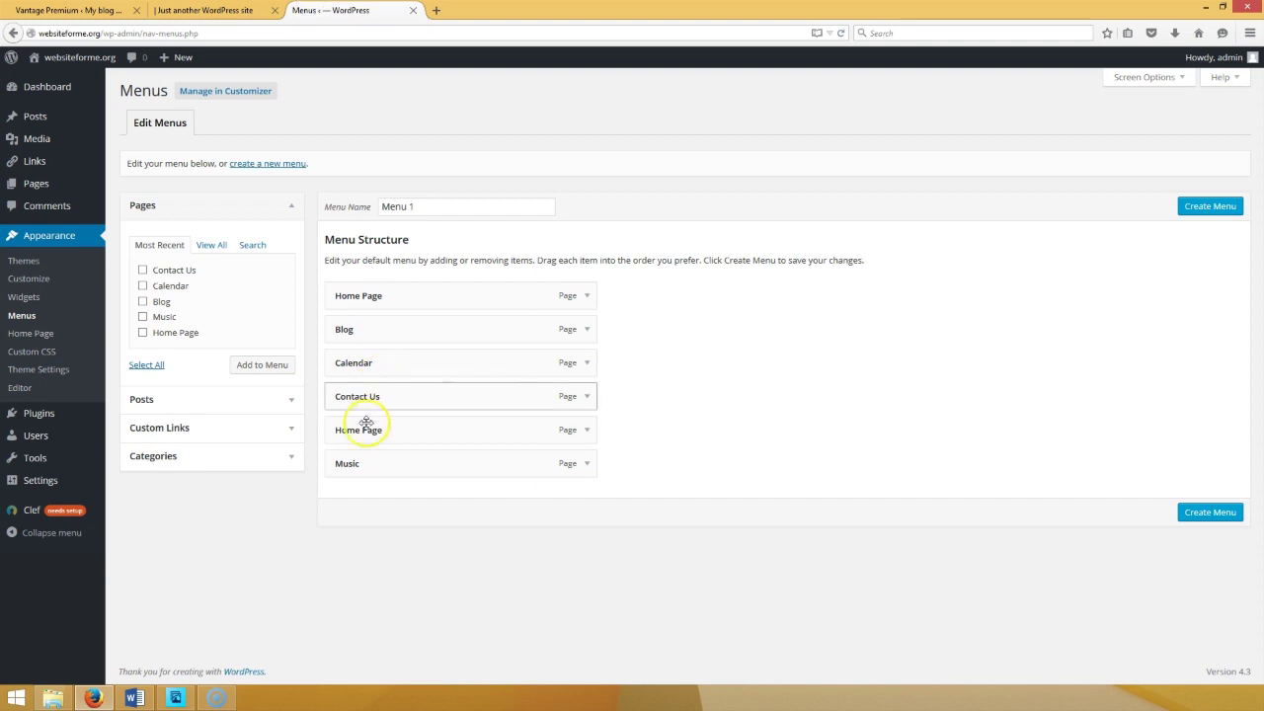
left_click(584, 432)
left_click(354, 550)
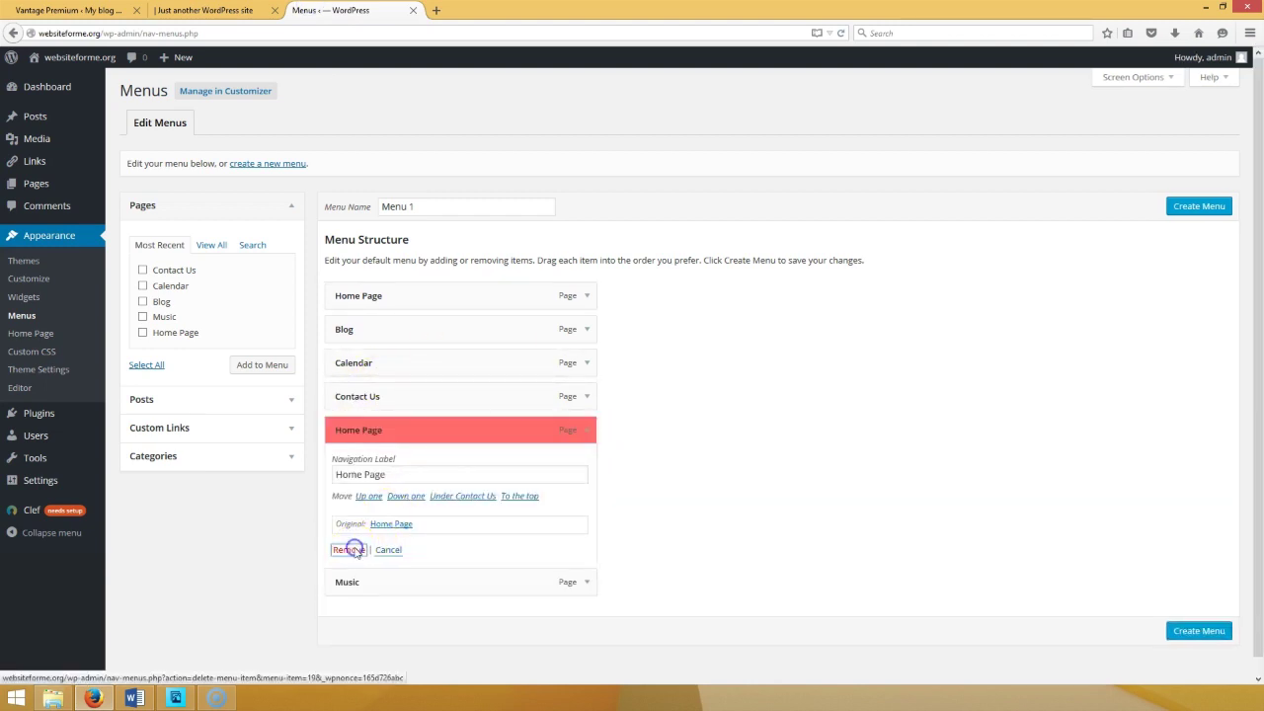
- Move the Music item directly below Home Page, then create and save Menu 1
left_click_drag(443, 428, 331, 344)
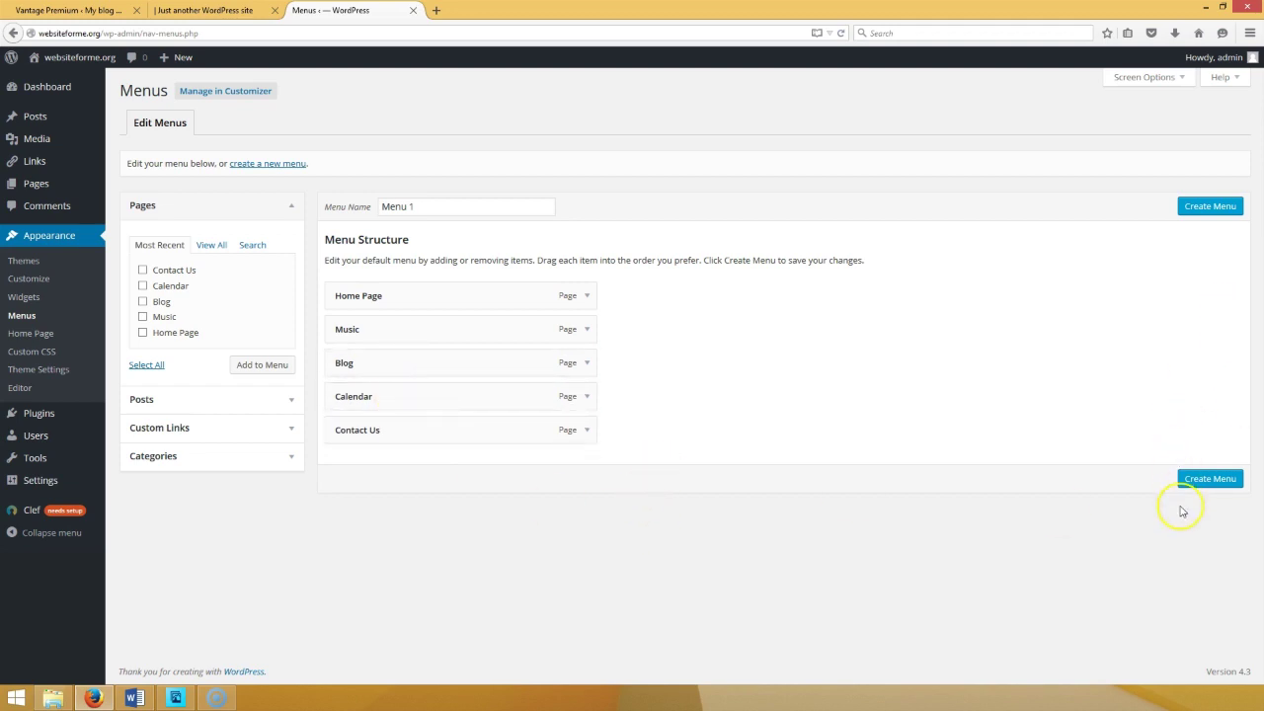
left_click(1193, 481)
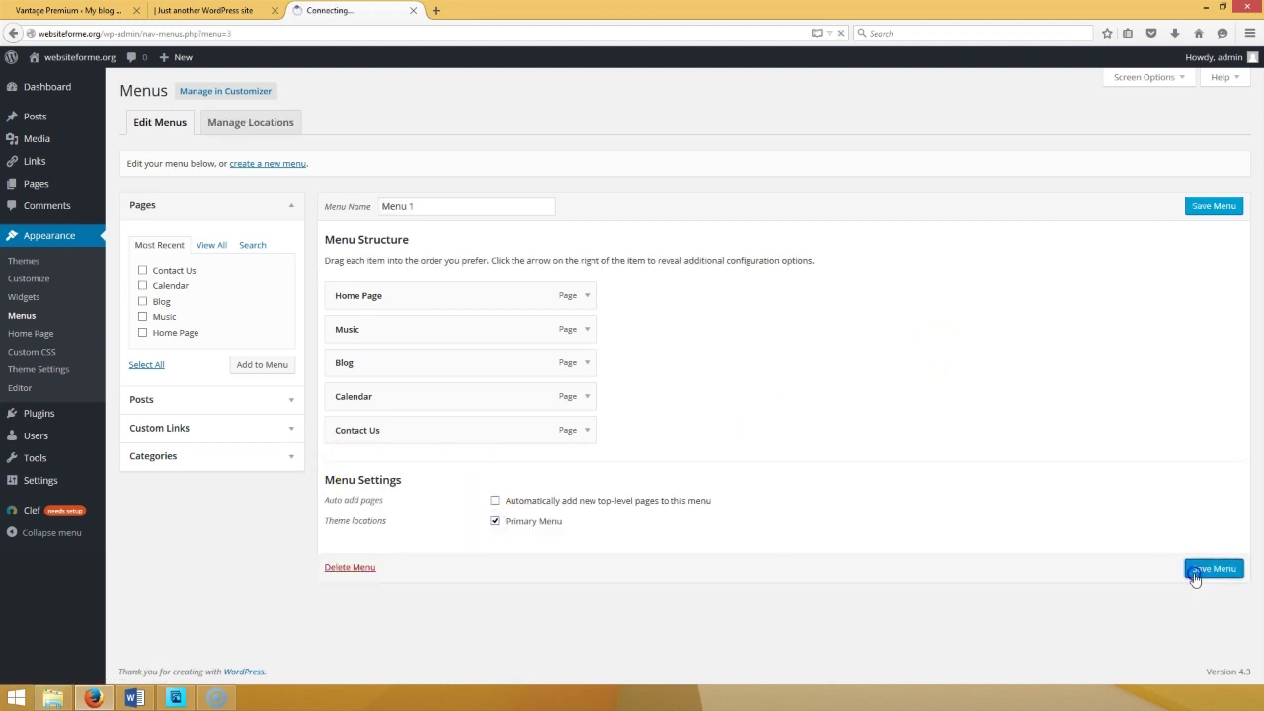
left_click(1194, 572)
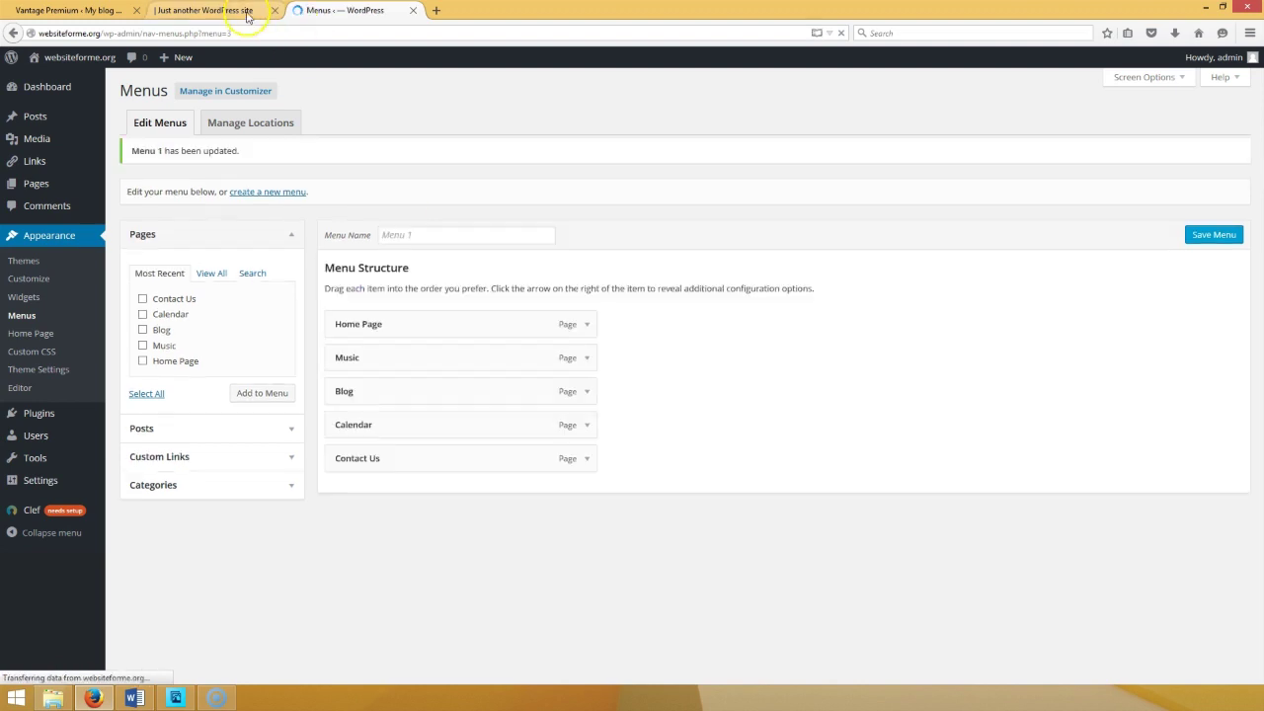
- Reload the website's front page and test the Music, Blog, Calendar, Contact Us and Home Page links in its menu
left_click(247, 12)
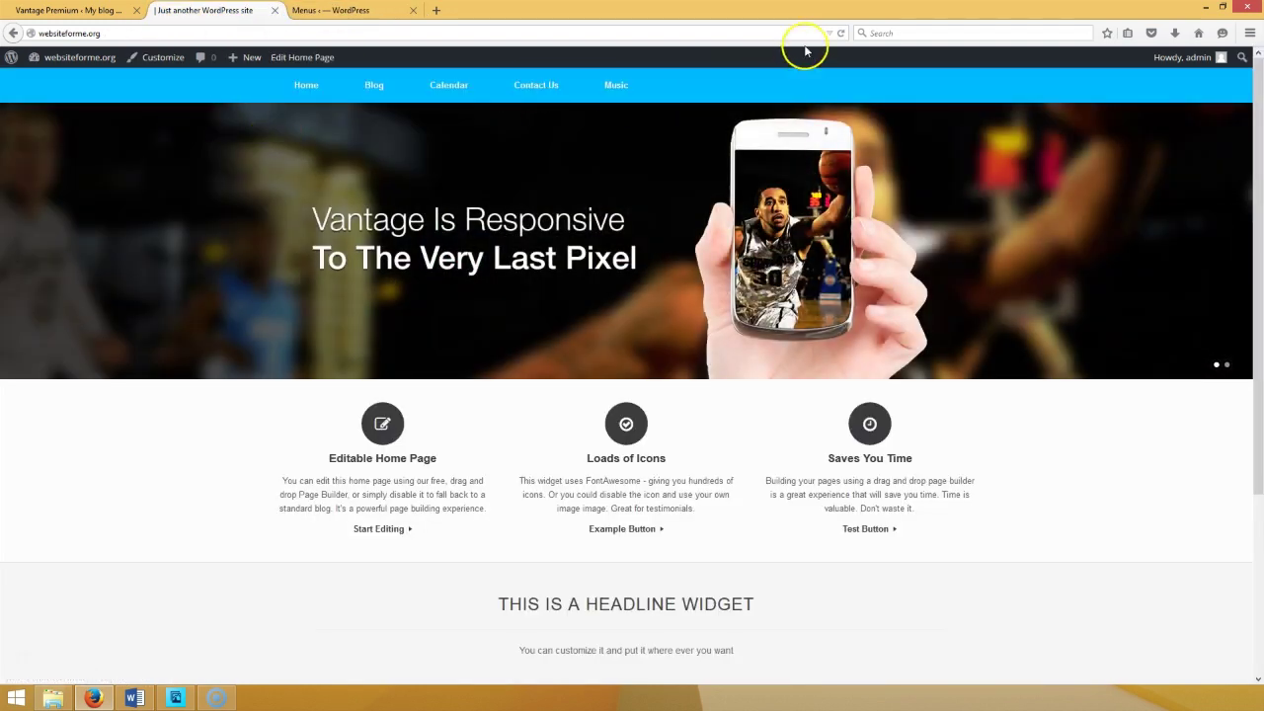
left_click(841, 33)
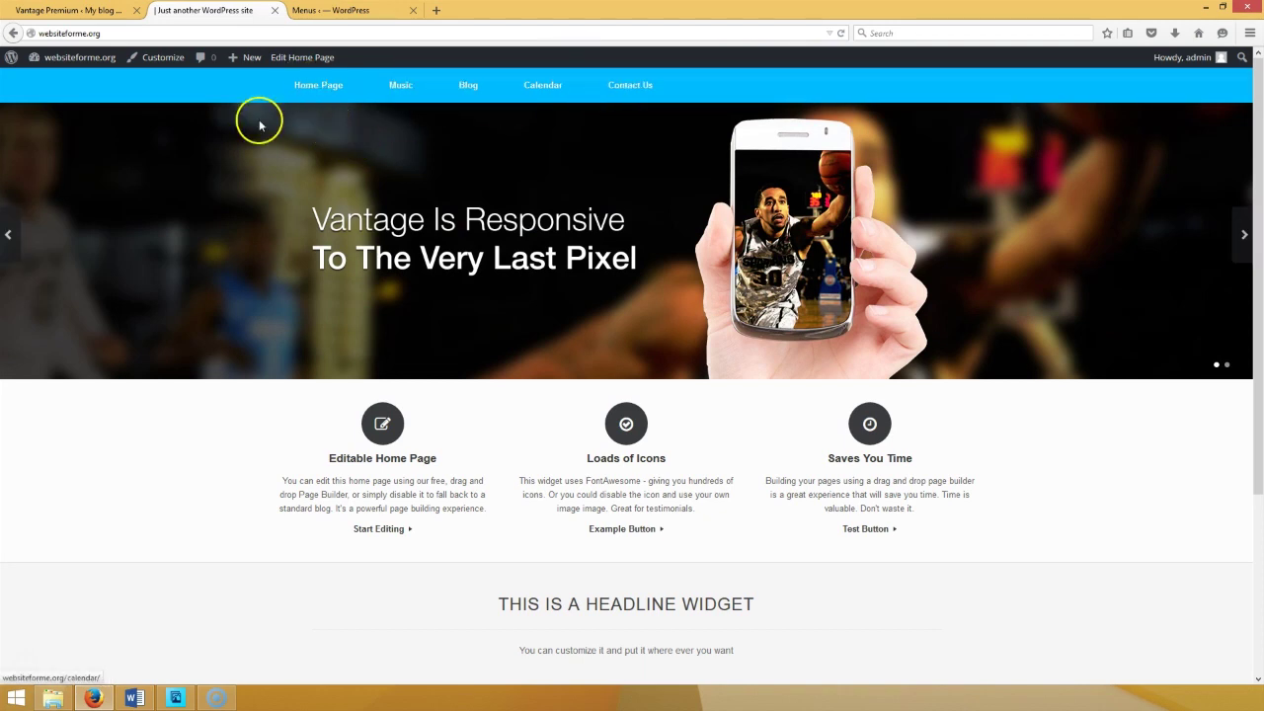
left_click(416, 92)
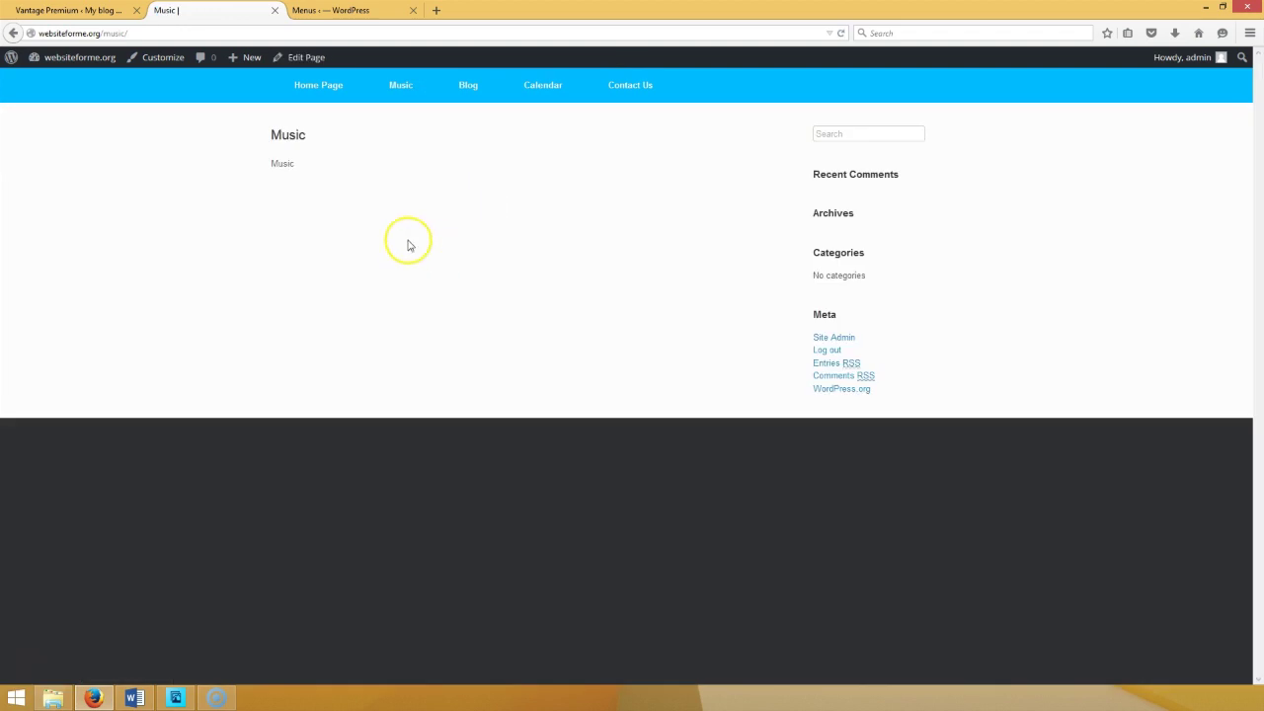
left_click(404, 90)
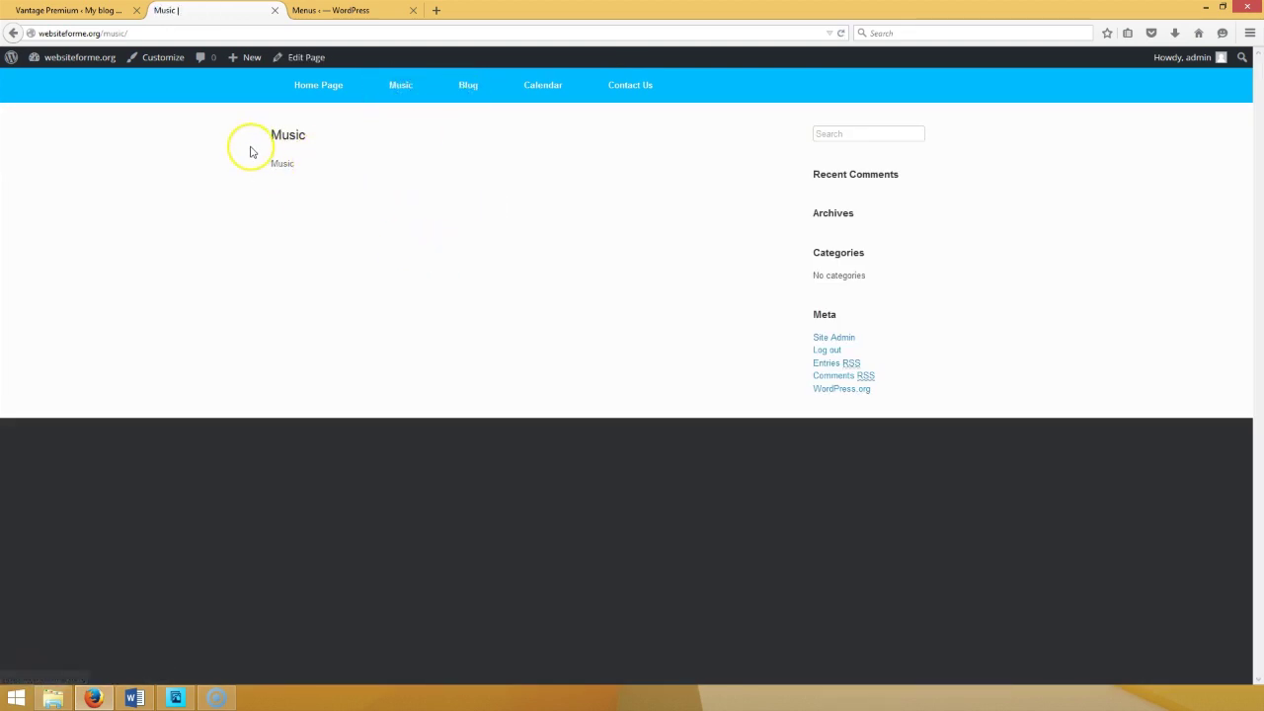
left_click(480, 90)
left_click(561, 87)
left_click(638, 86)
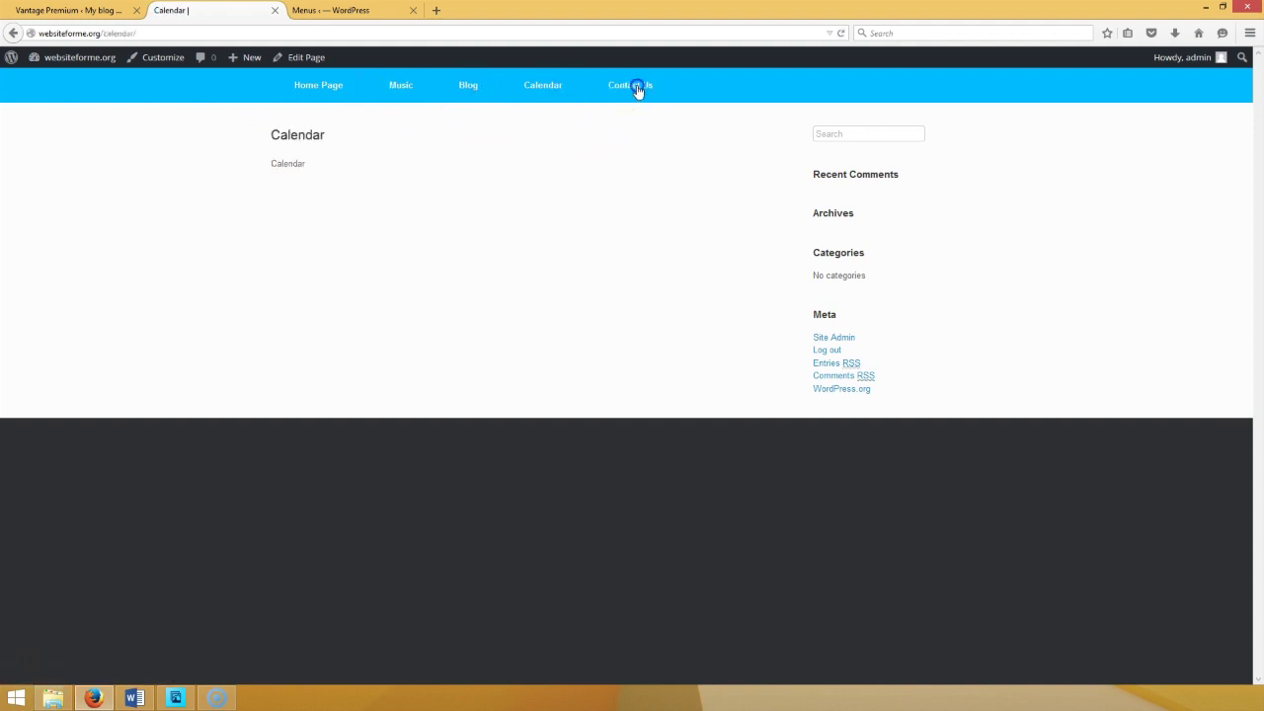
left_click(343, 88)
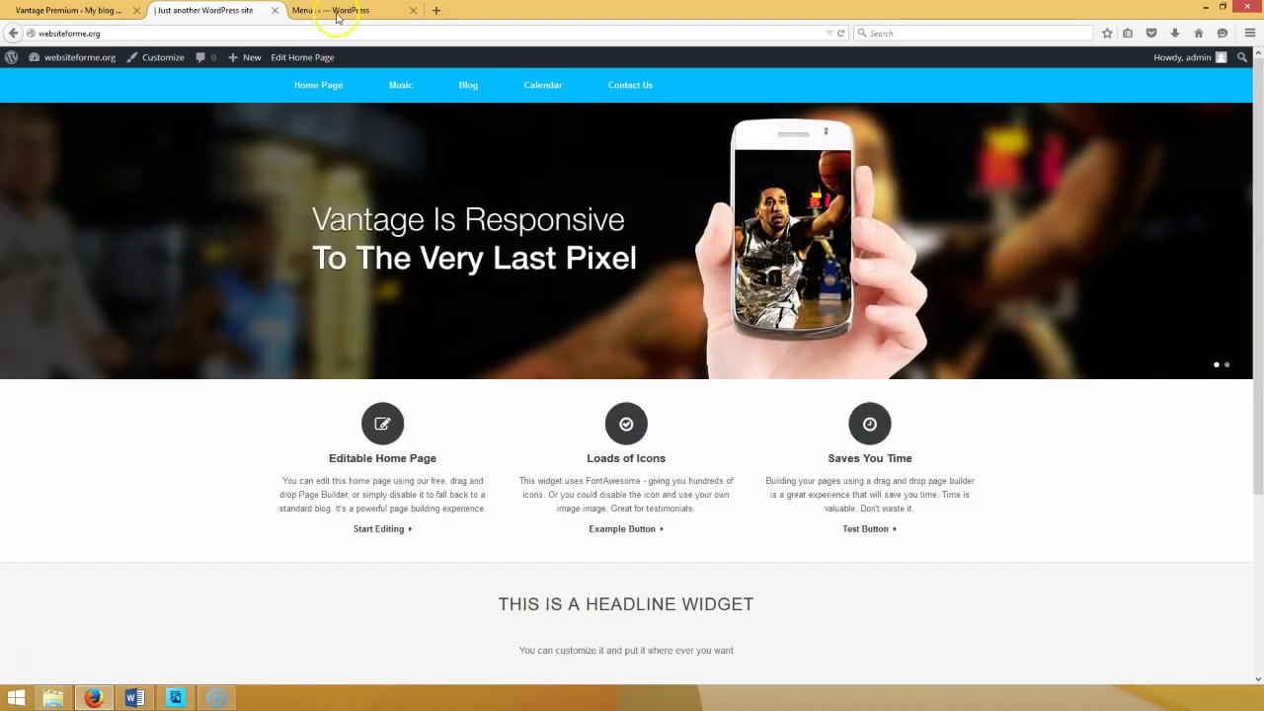
- Switch to the Word checklist and read the Install Plugins list under "Build the home page"
left_click(134, 698)
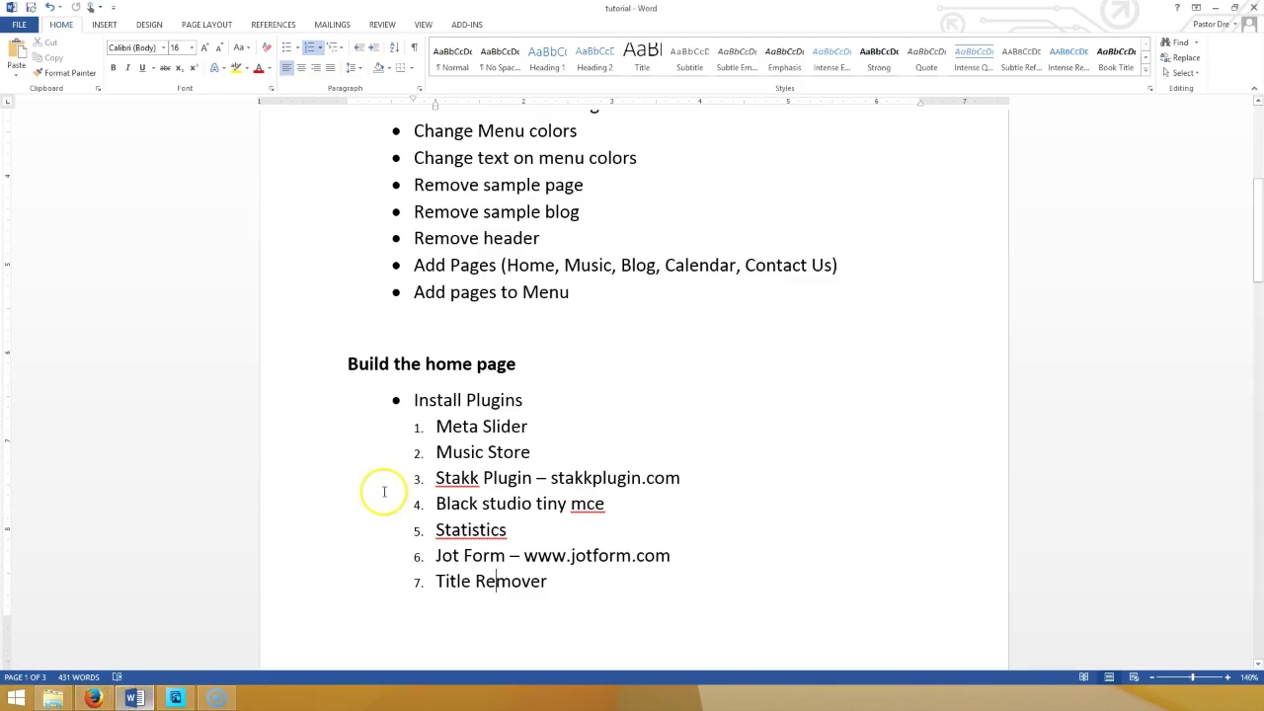
left_click(450, 407)
left_click(449, 425)
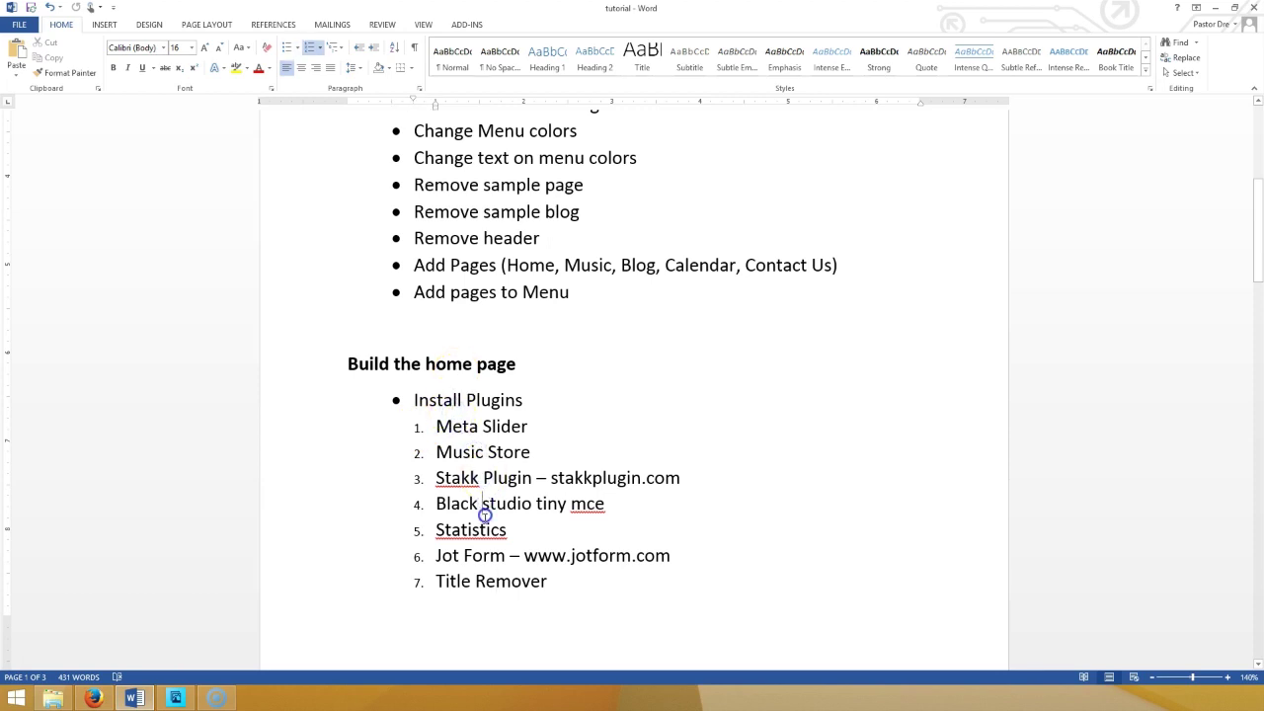
- Switch back to Firefox and open the Add Plugins screen from the WordPress dashboard
left_click(94, 699)
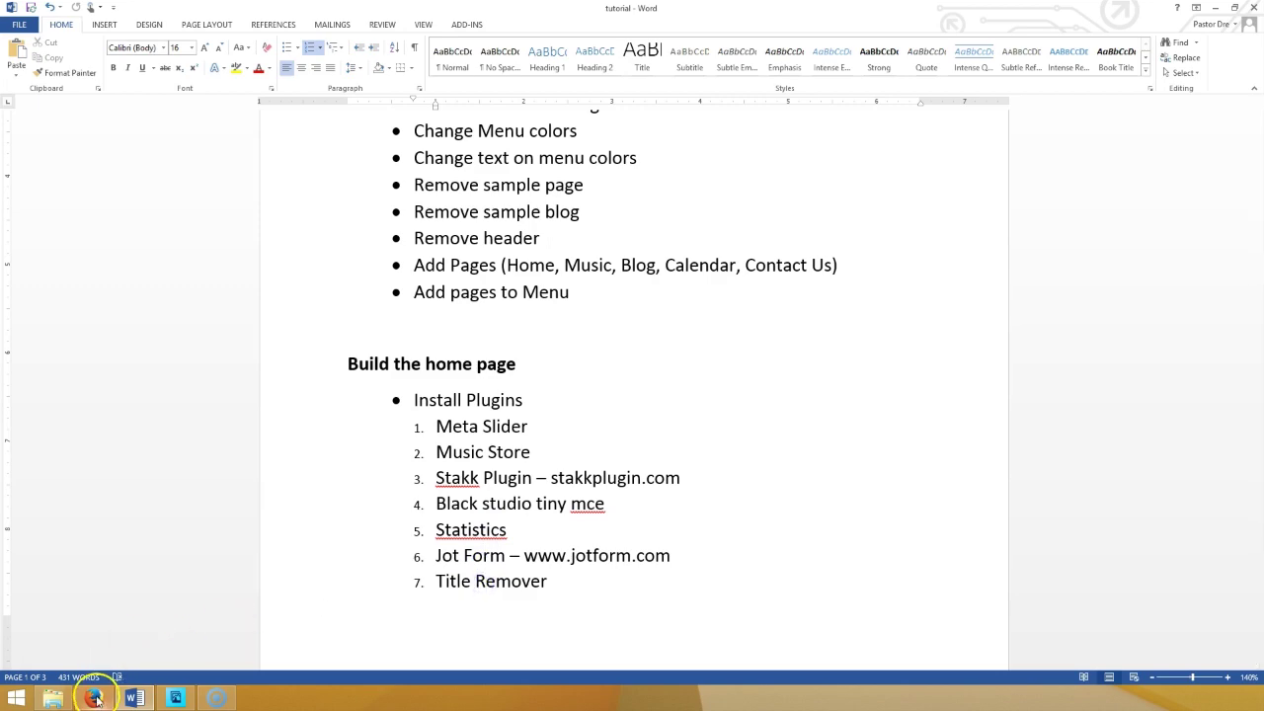
left_click(153, 10)
left_click(41, 83)
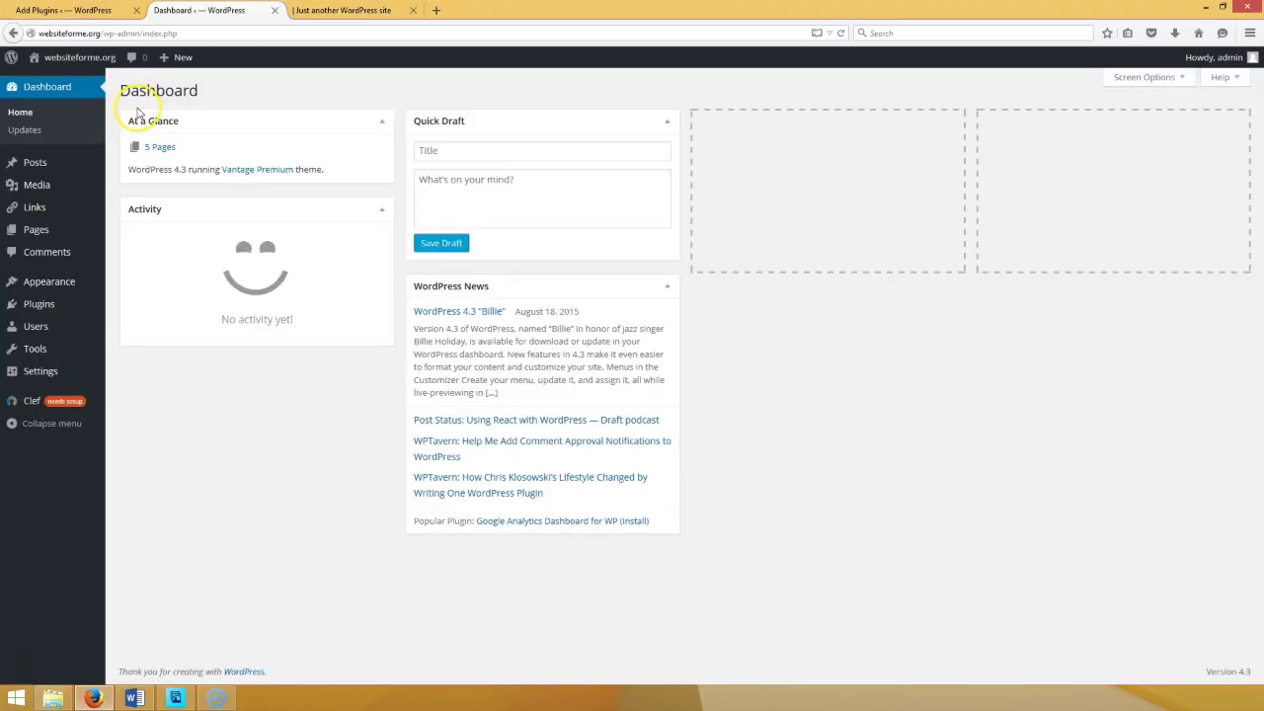
left_click(55, 306)
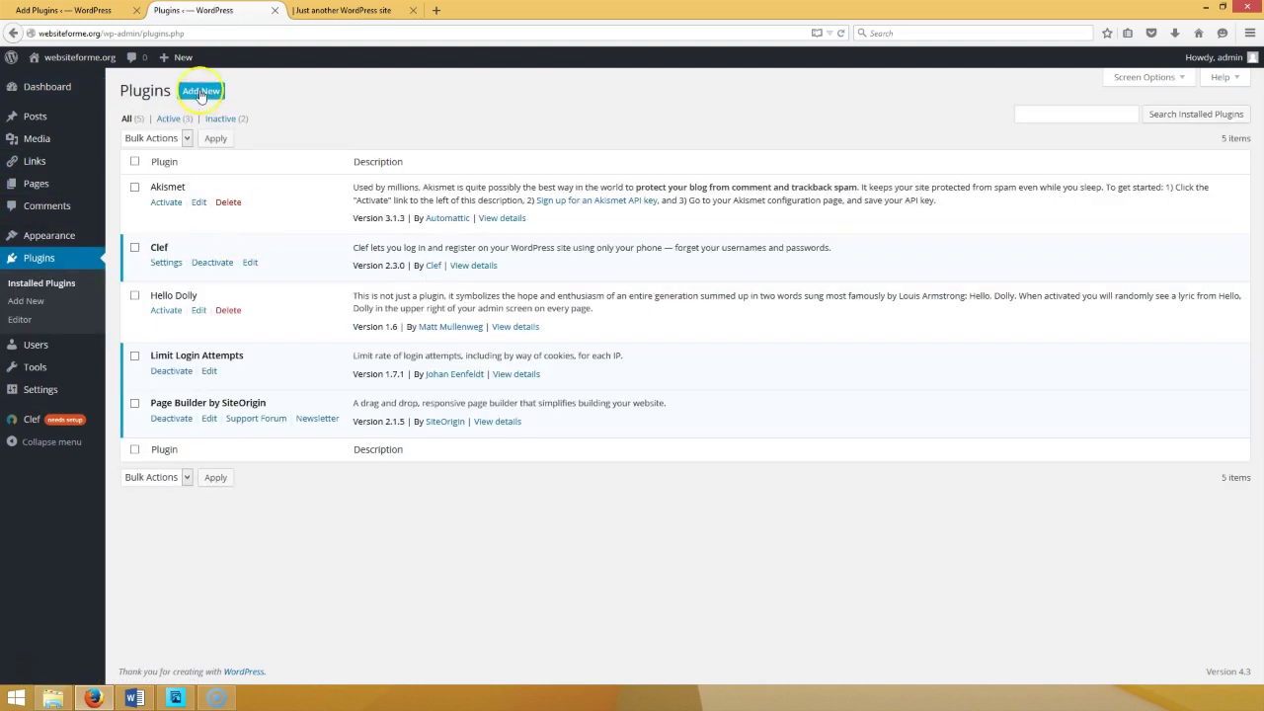
left_click(200, 91)
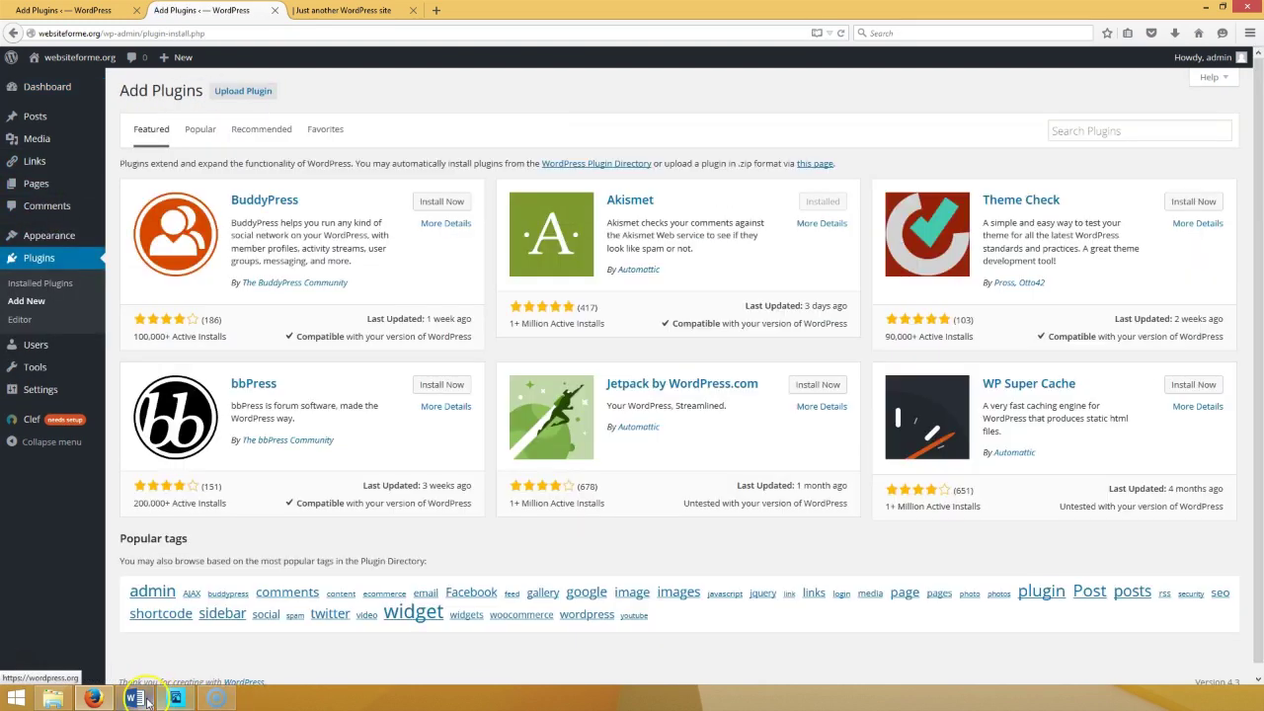
- Check the first plugin name in the Word checklist, then search WordPress for "meta slider" and install and activate Meta Slider
left_click(134, 698)
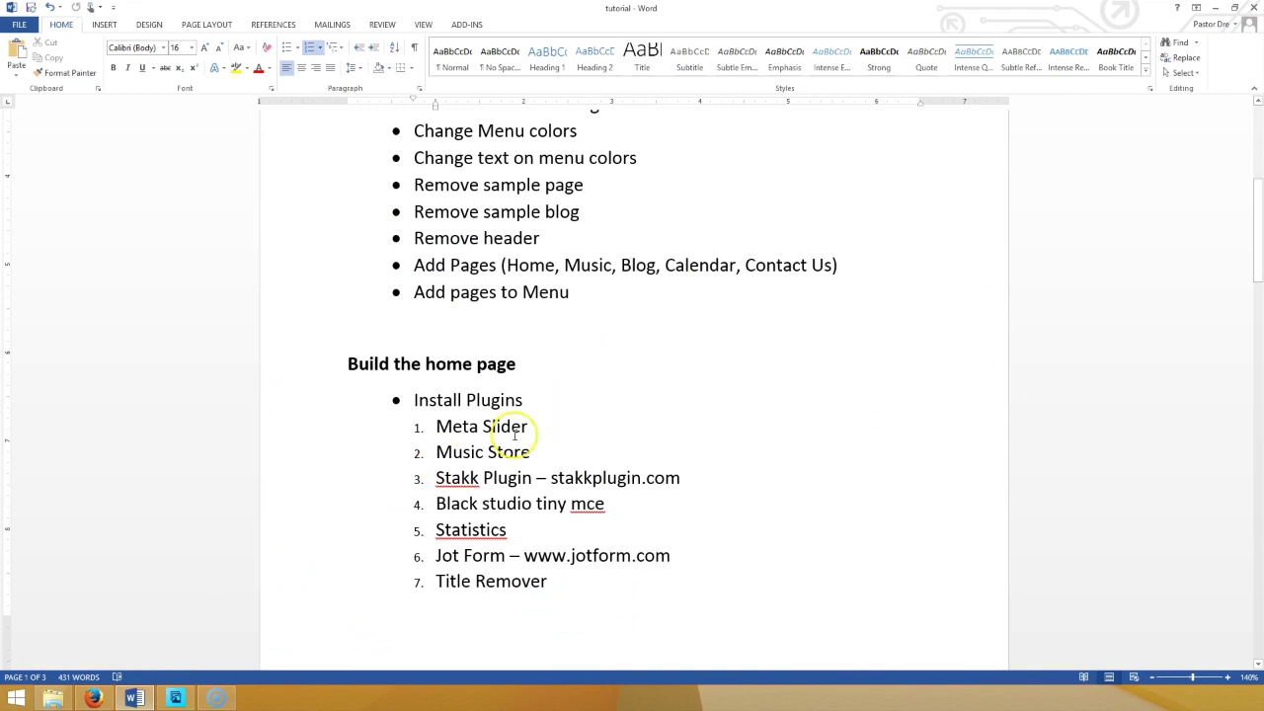
left_click(92, 699)
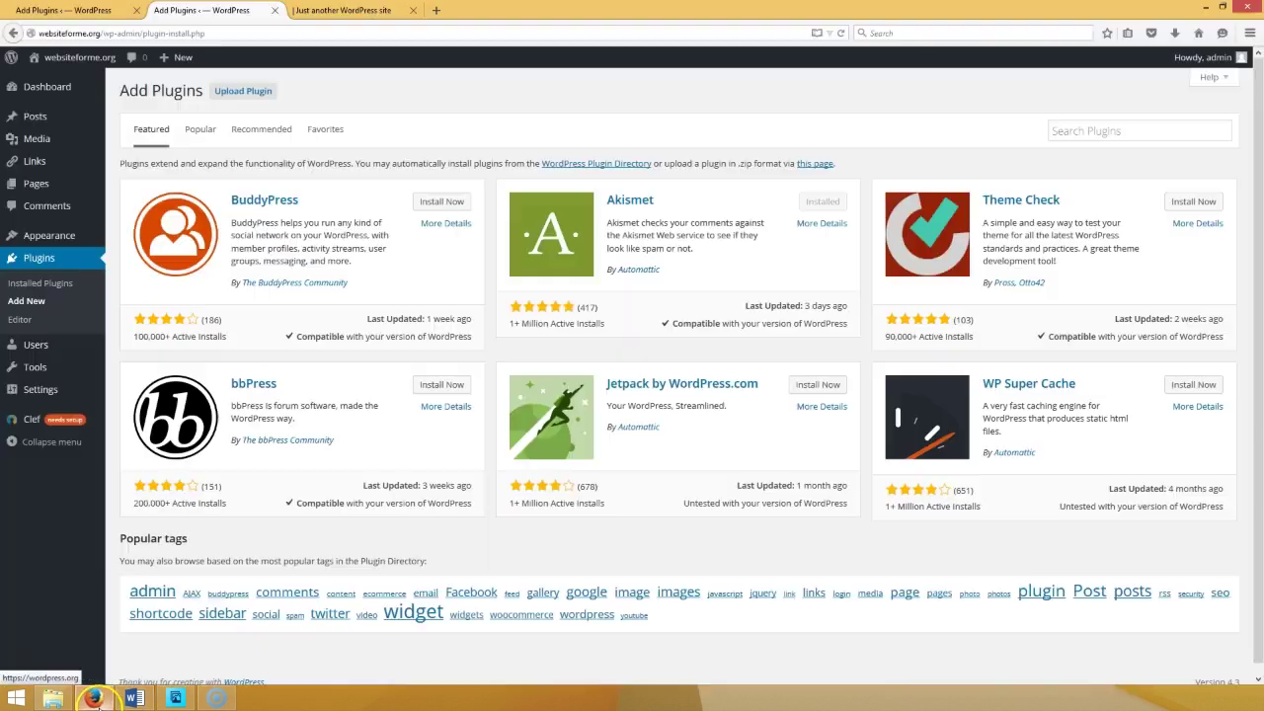
left_click(1091, 129)
type("meat")
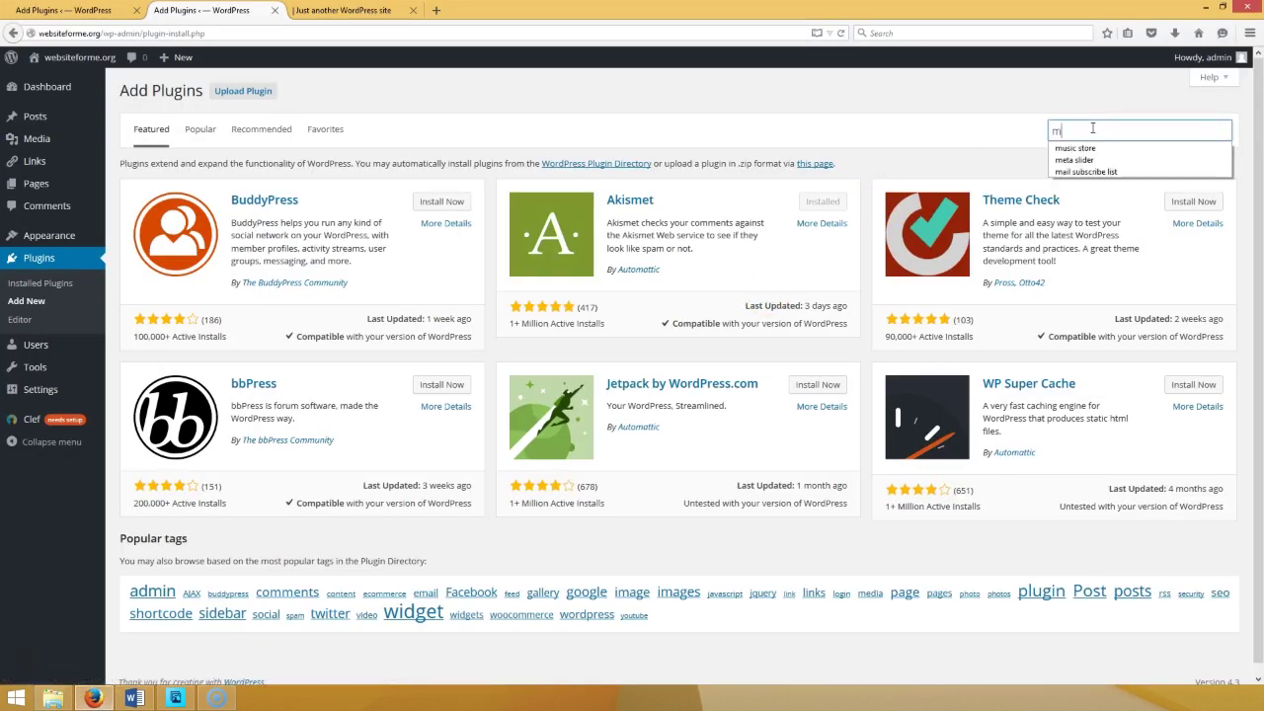
key("BackSpace")
key("BackSpace")
type("ta ")
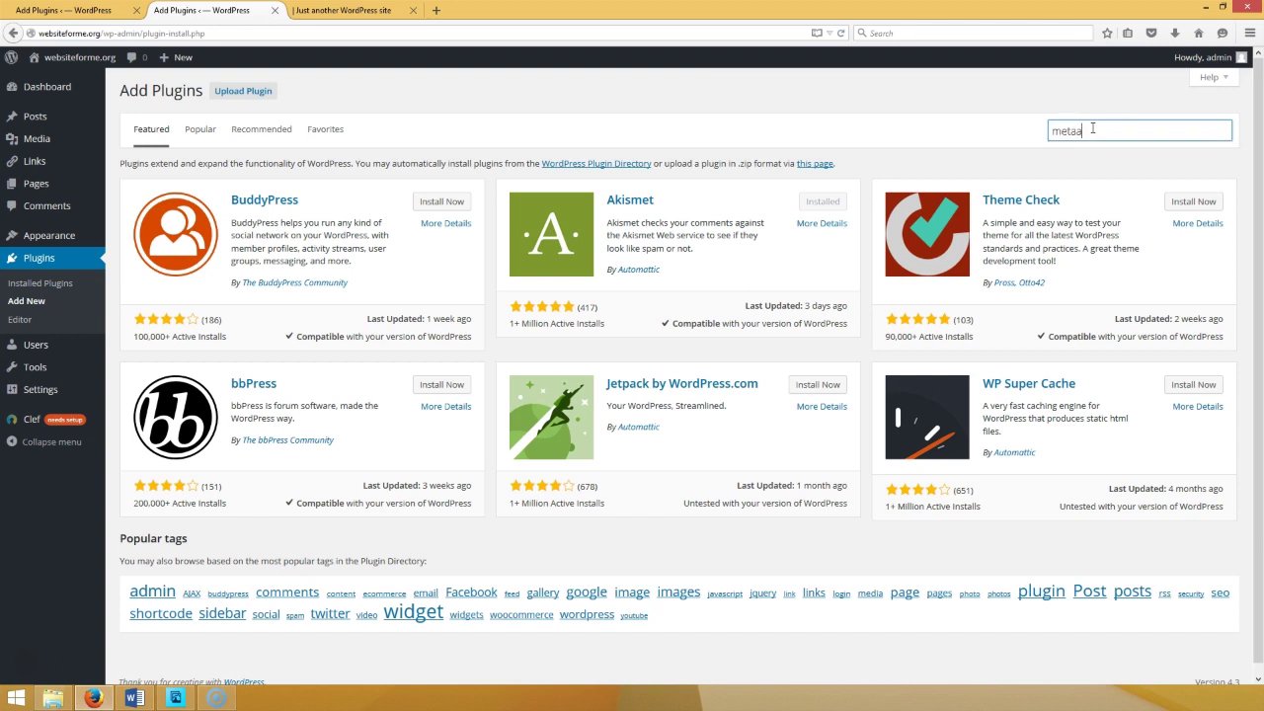
type("slider")
key("Return")
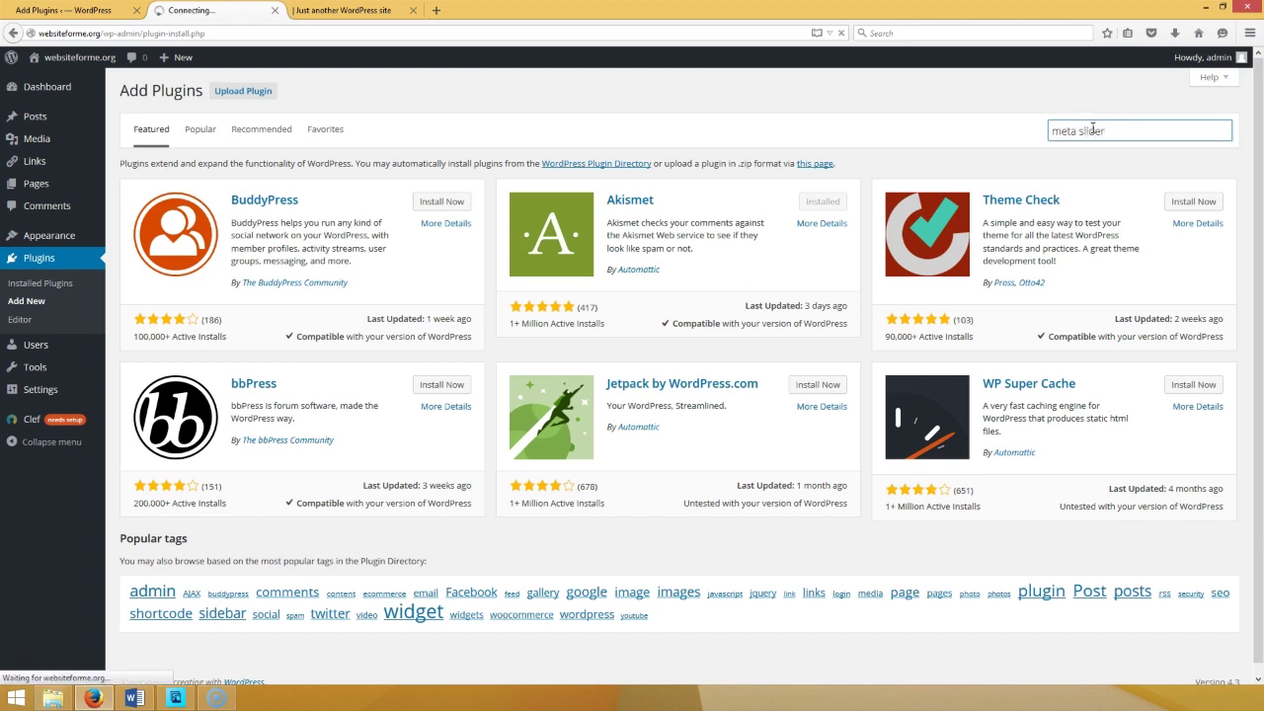
left_click(444, 200)
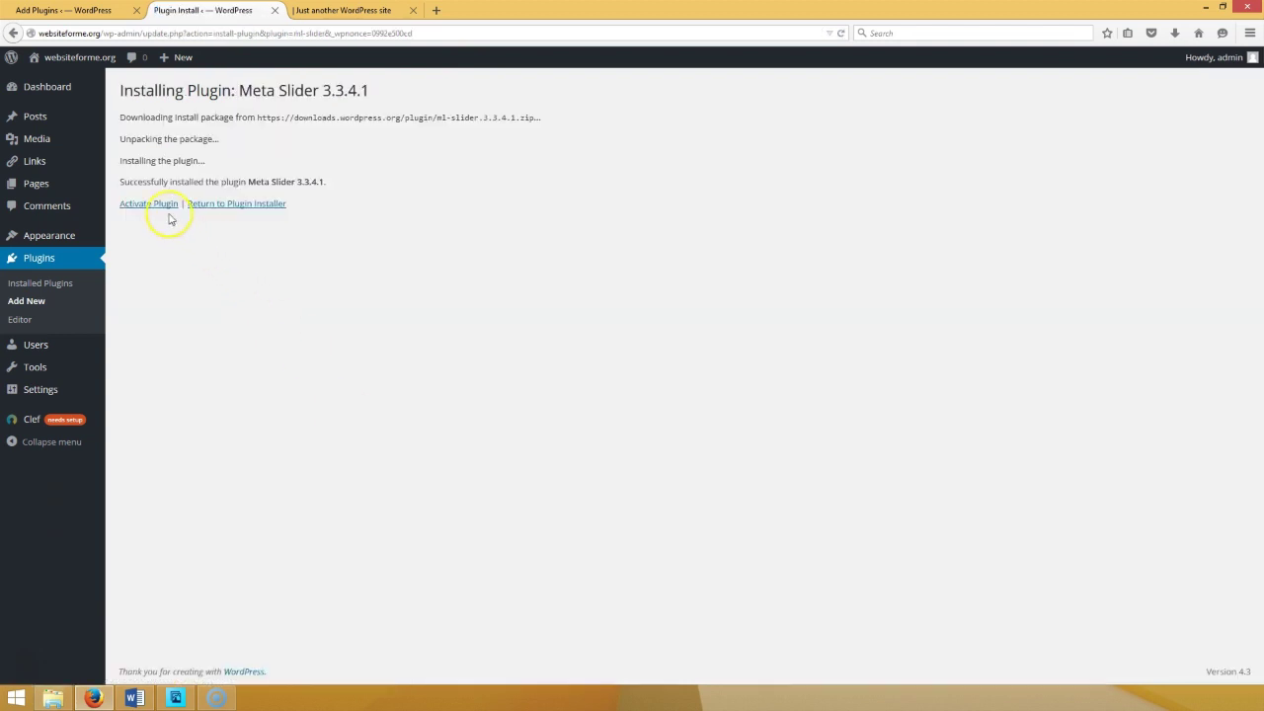
left_click(158, 203)
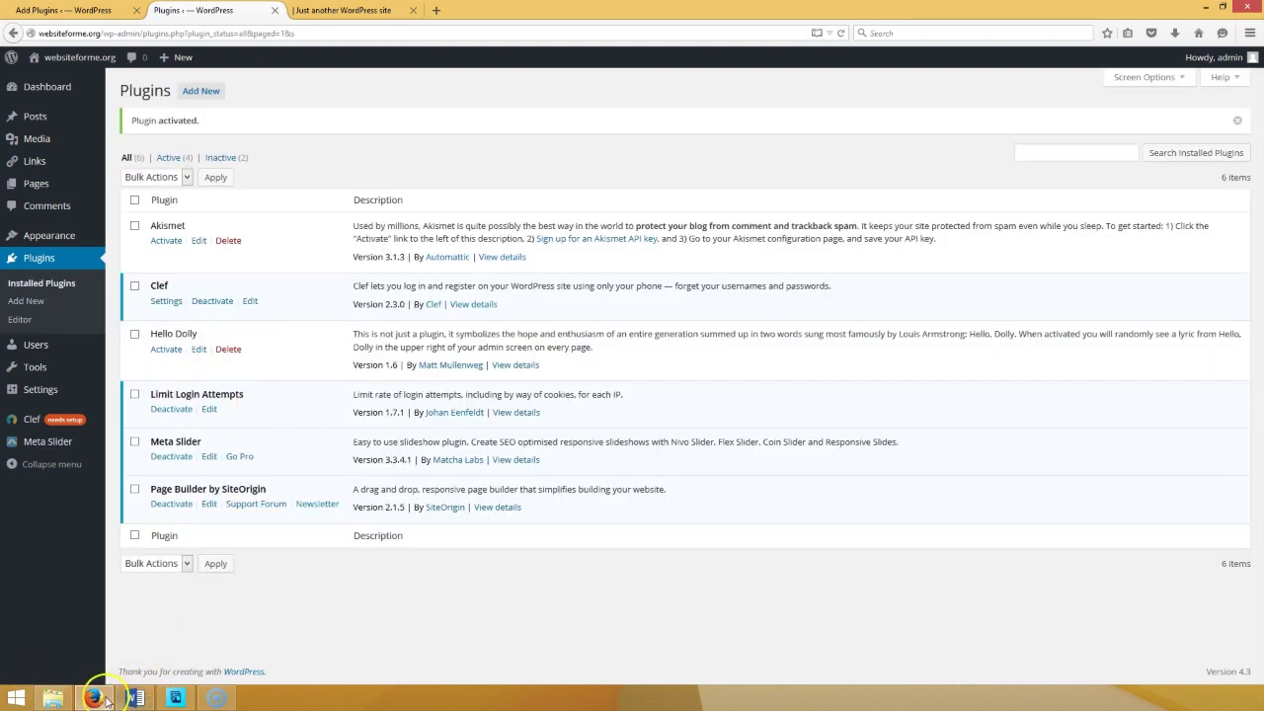
- Check the second plugin in the Word checklist, then search WordPress for "music store" and install and activate Music Store
left_click(106, 702)
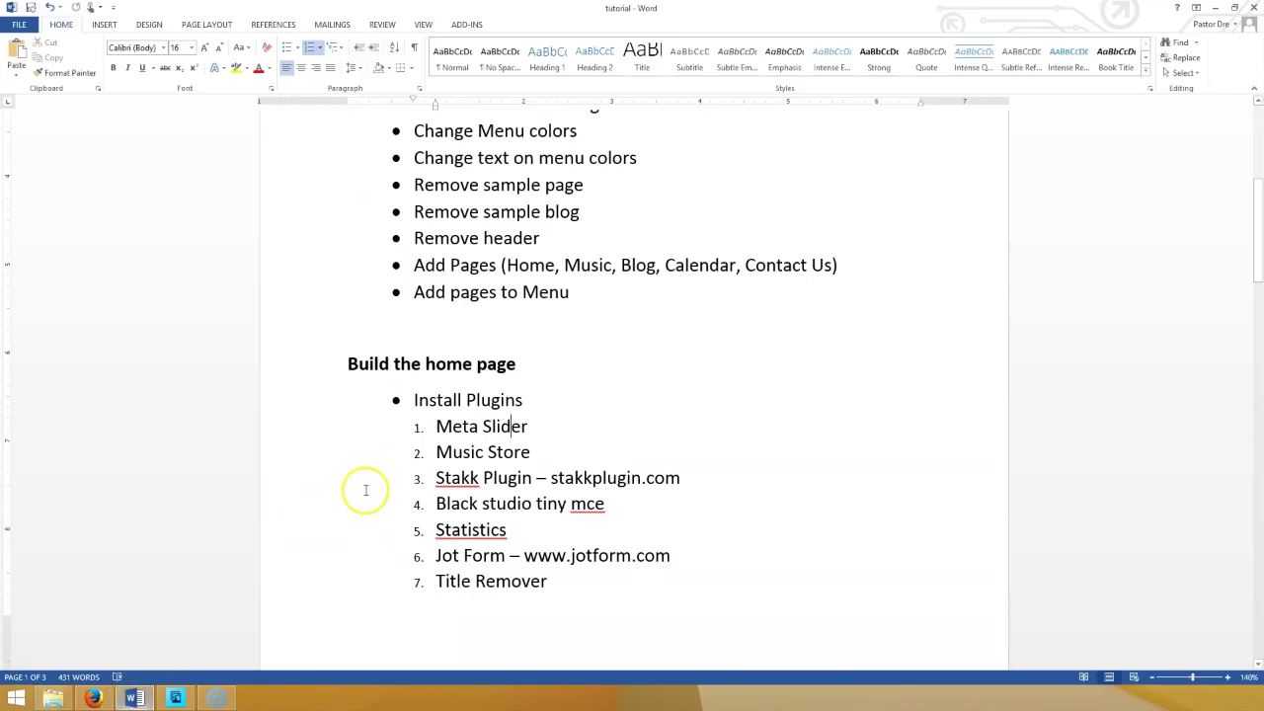
left_click(452, 451)
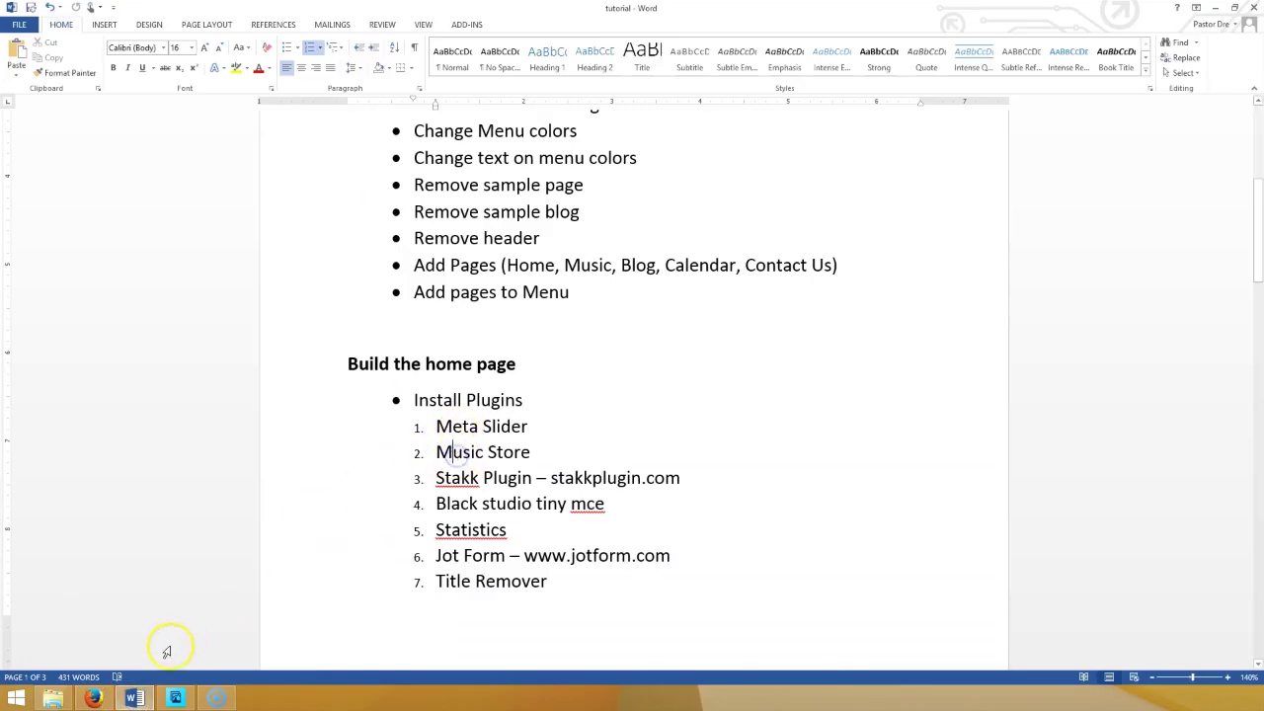
left_click(93, 698)
left_click(197, 95)
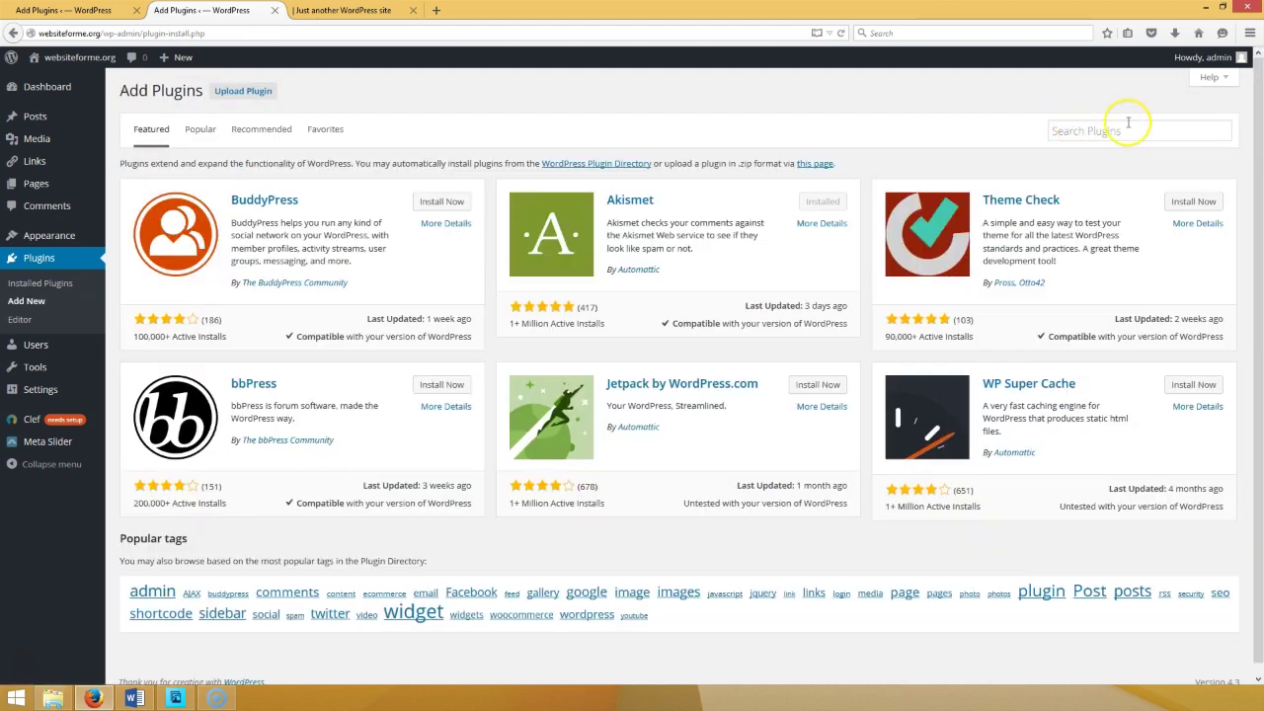
left_click(1129, 133)
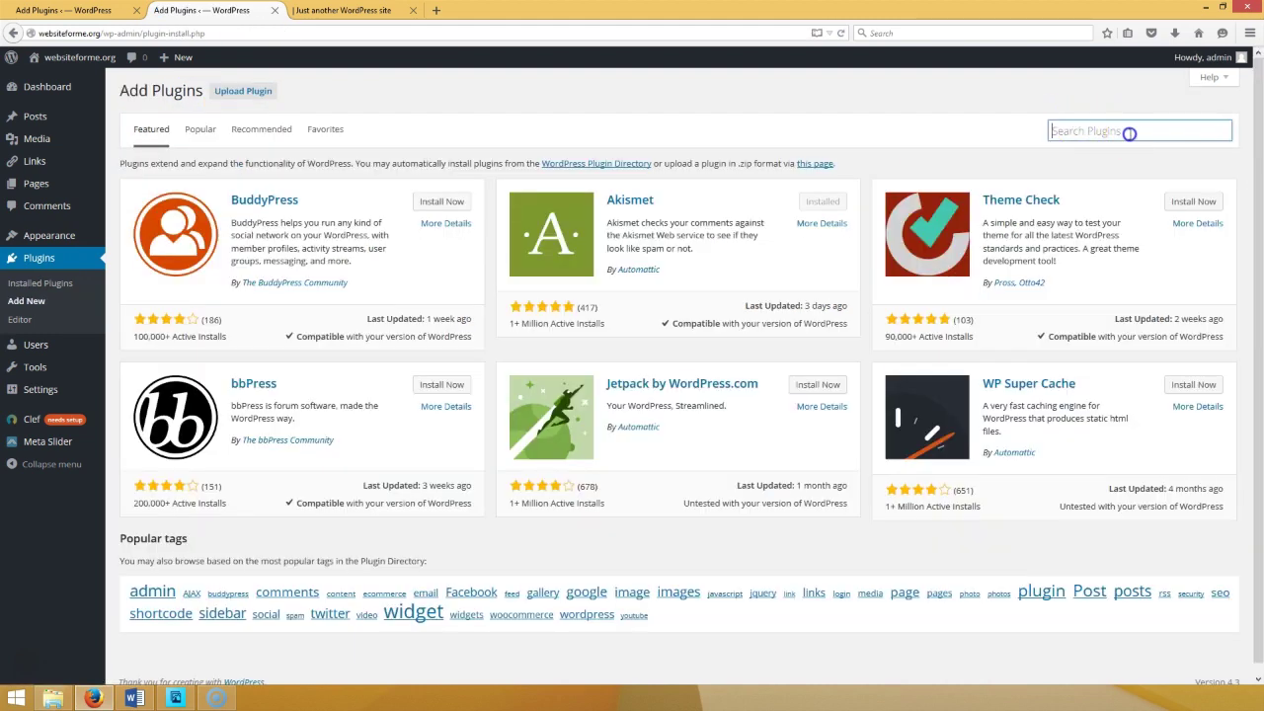
type("music store")
key("Return")
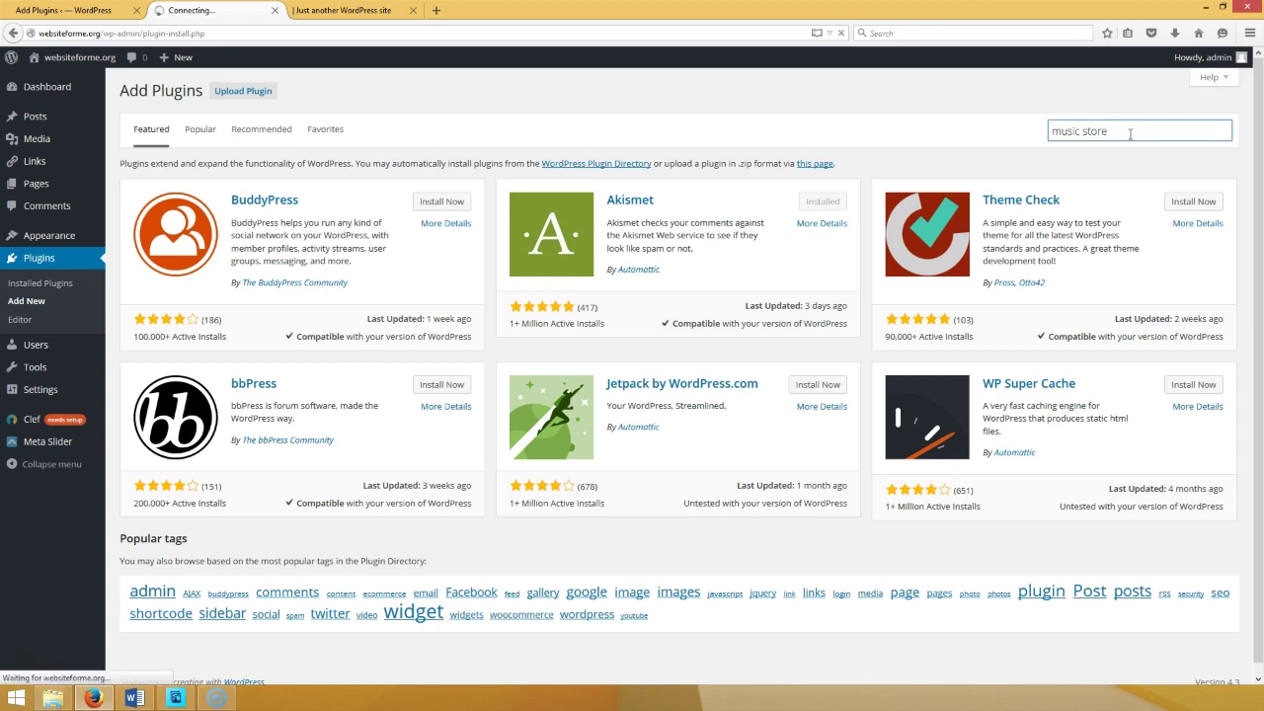
left_click(452, 198)
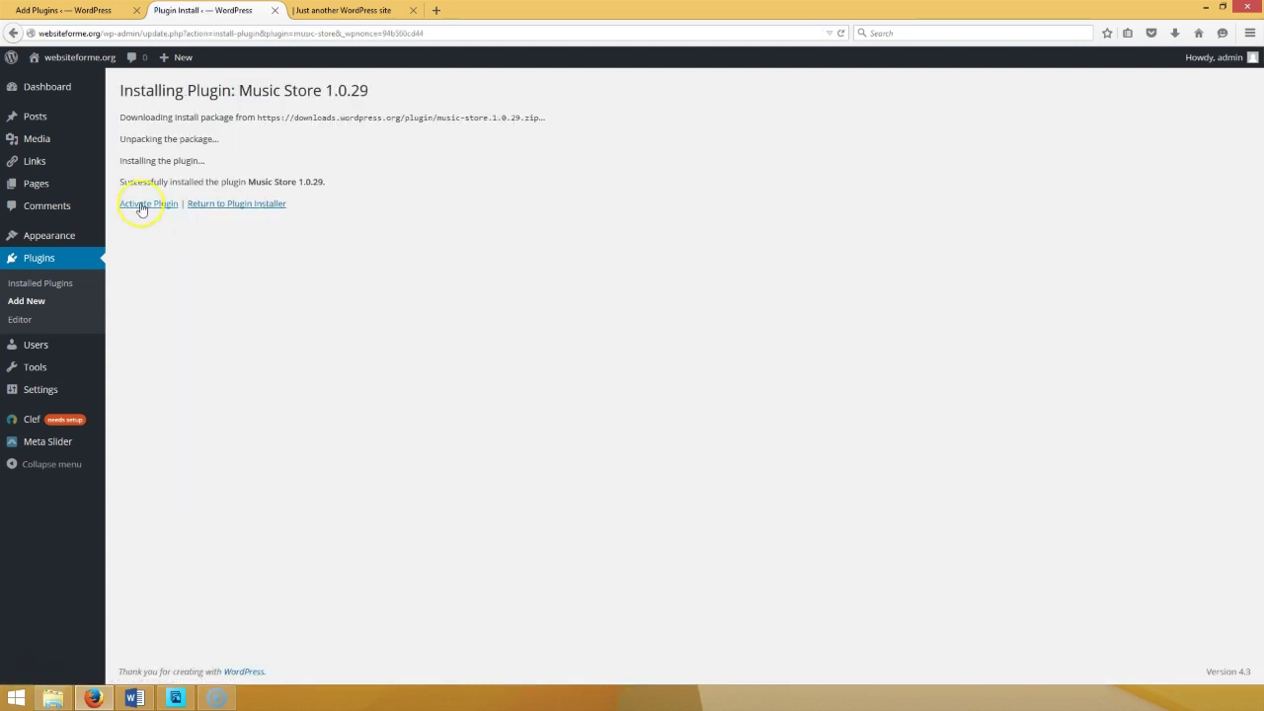
left_click(144, 204)
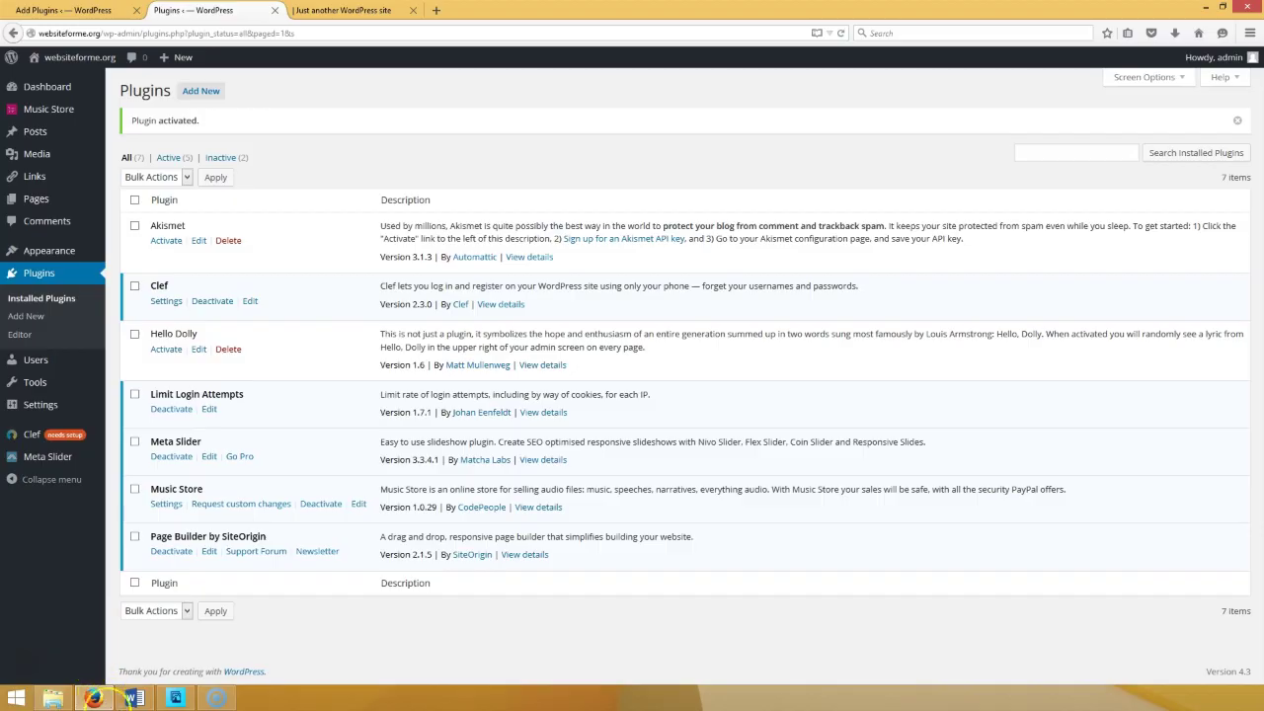
- Check the third plugin, Stakk Plugin, in the Word checklist and return to the WordPress Plugins screen in Firefox
left_click(134, 698)
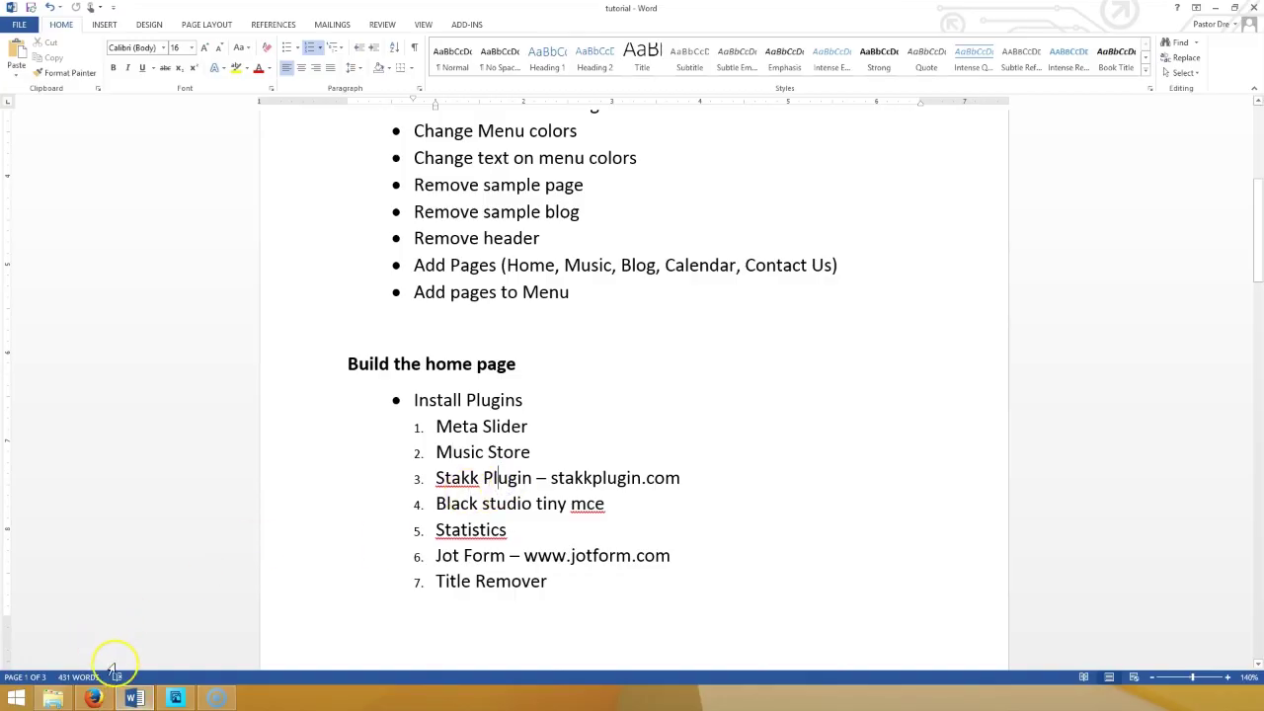
left_click(94, 699)
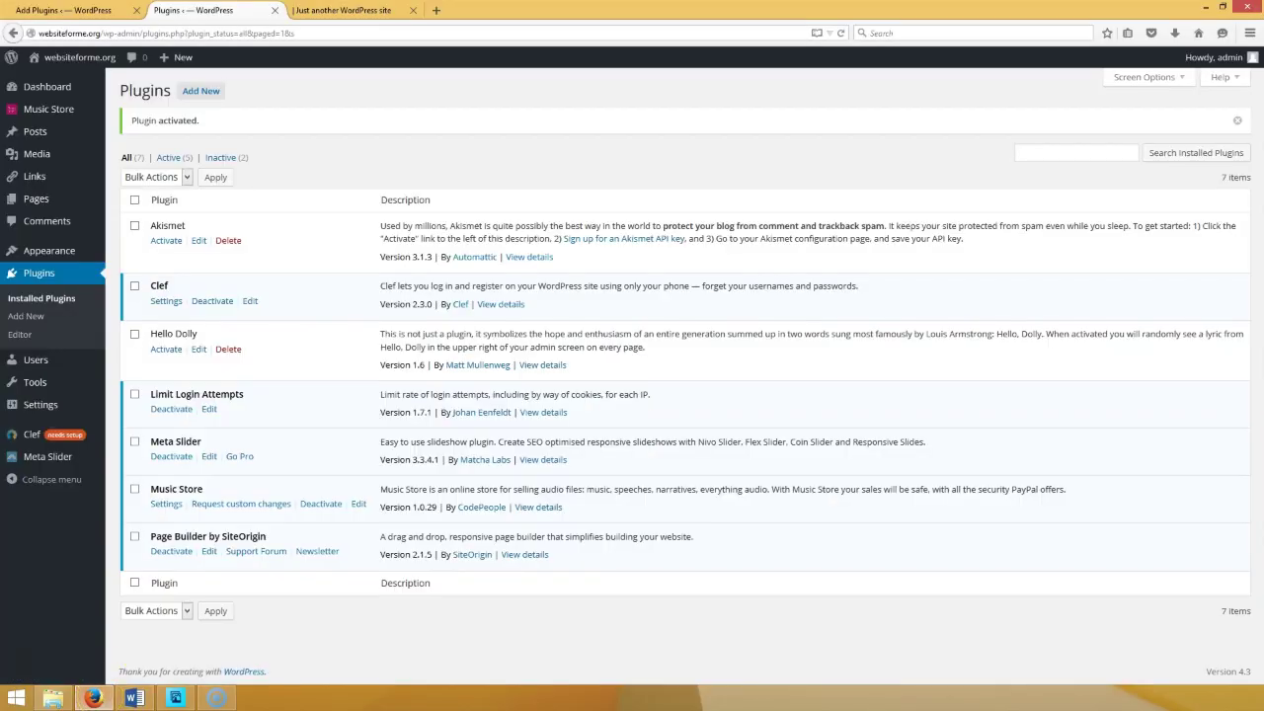
- Open stakkplugin.com in a new browser tab, then play and pause the plugin's introductory video
left_click(341, 11)
left_click(436, 11)
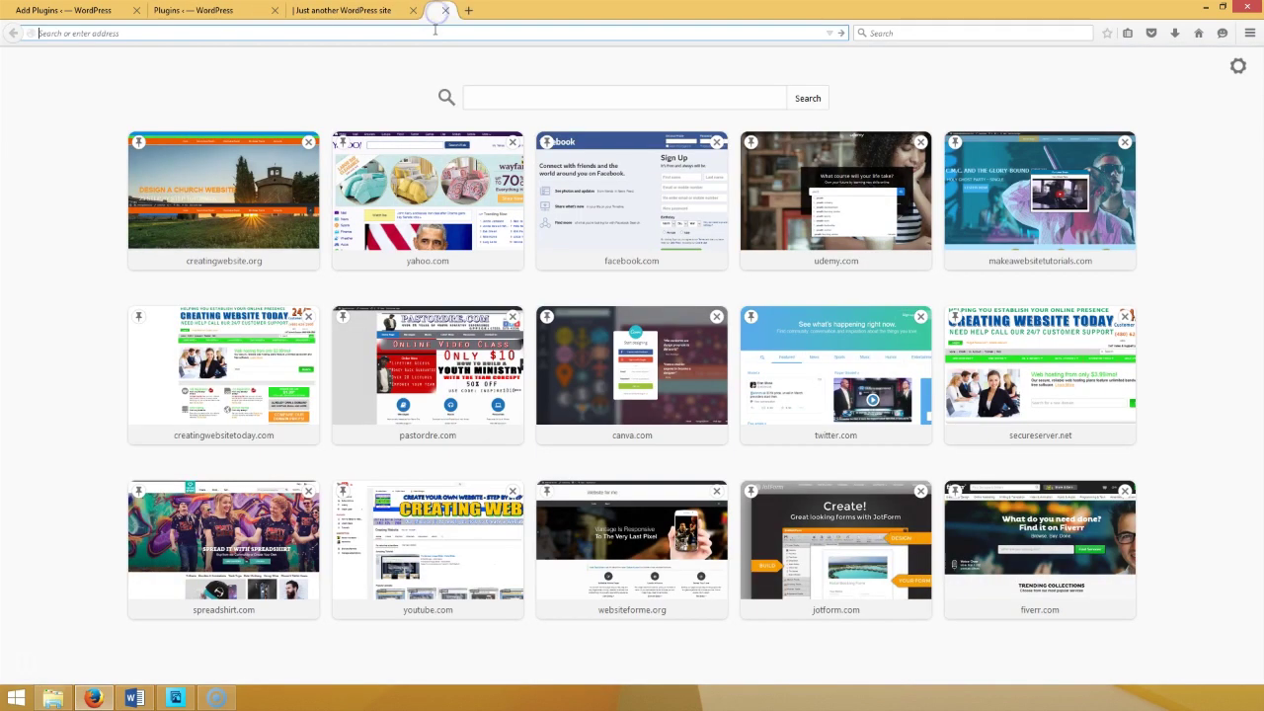
type("stakkplugin.com/")
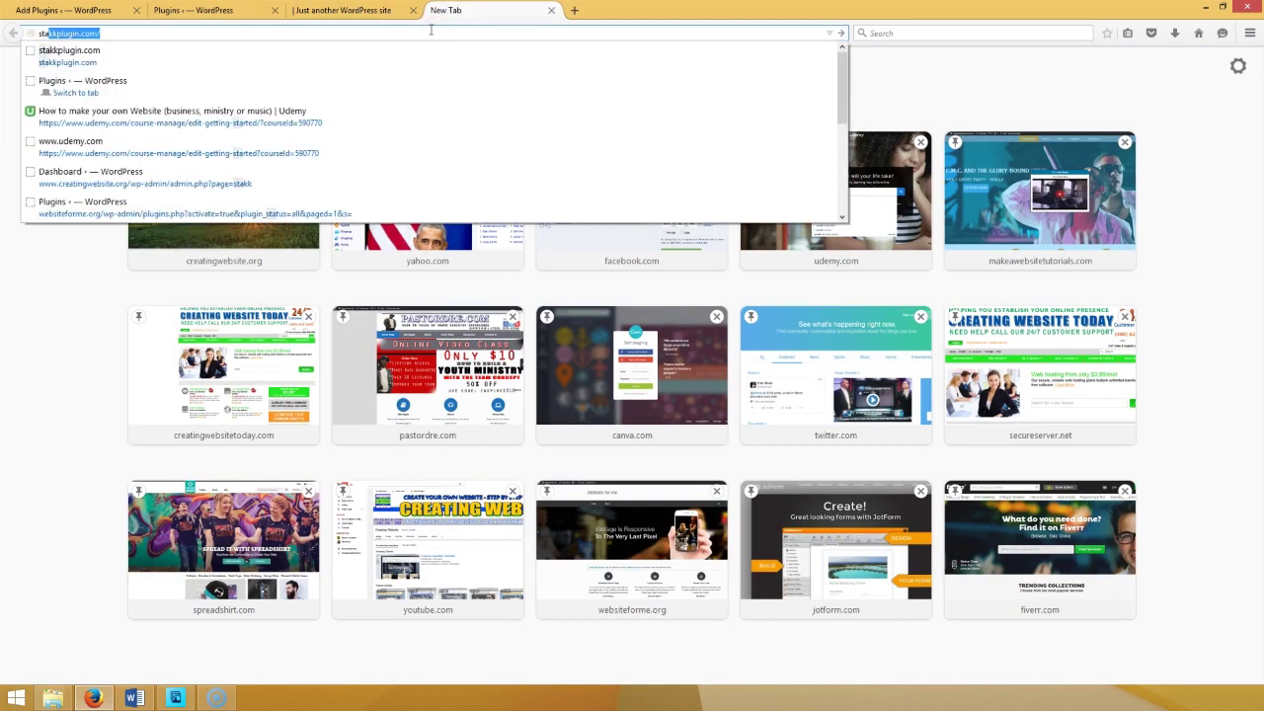
key("Return")
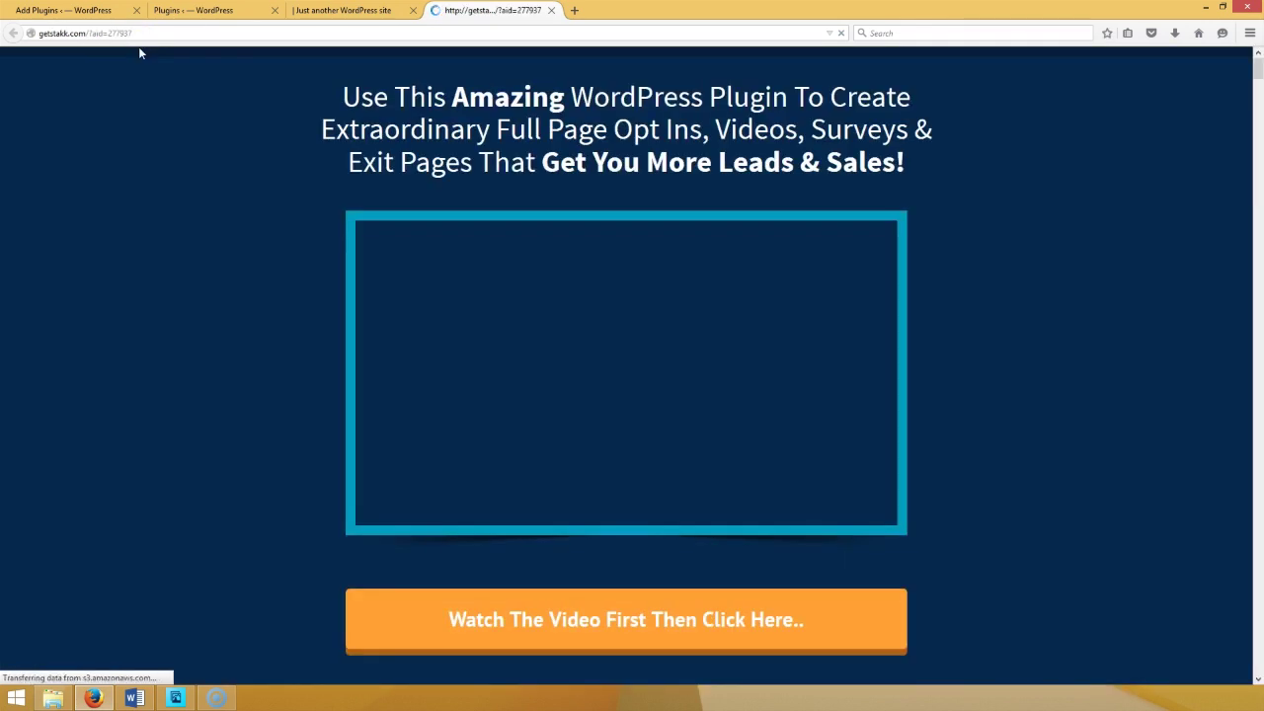
left_click(612, 341)
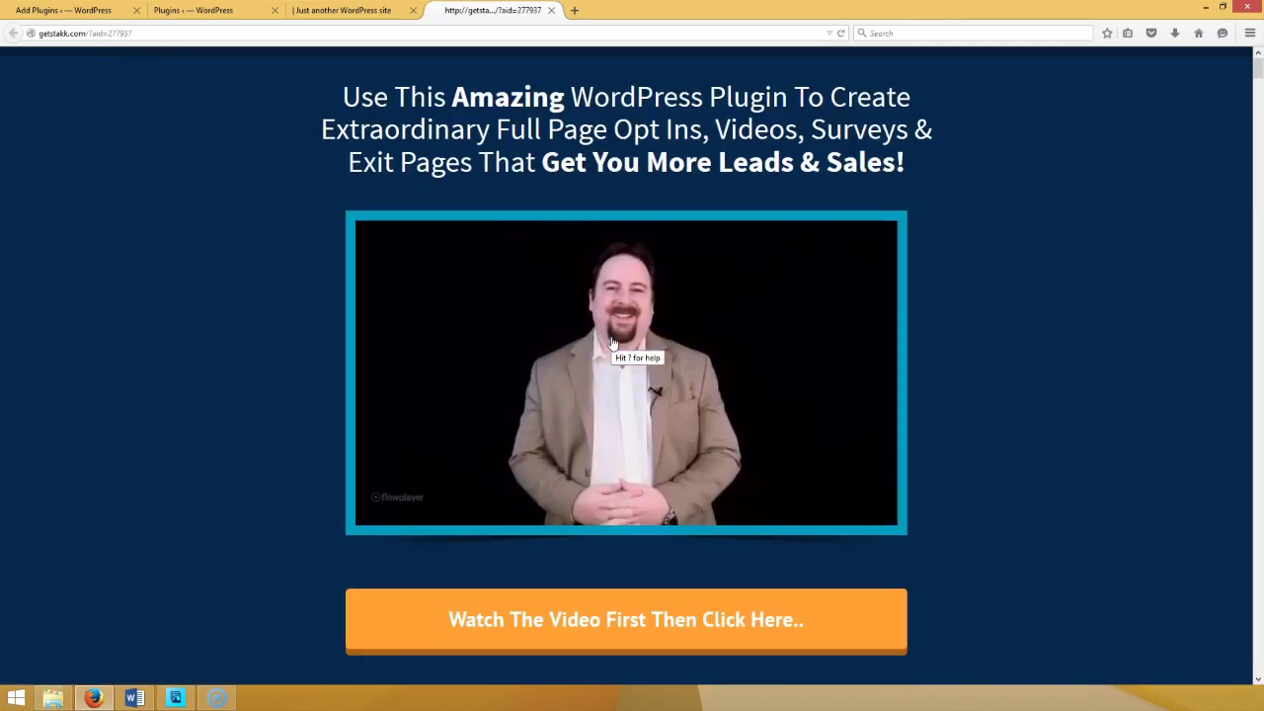
left_click(710, 207)
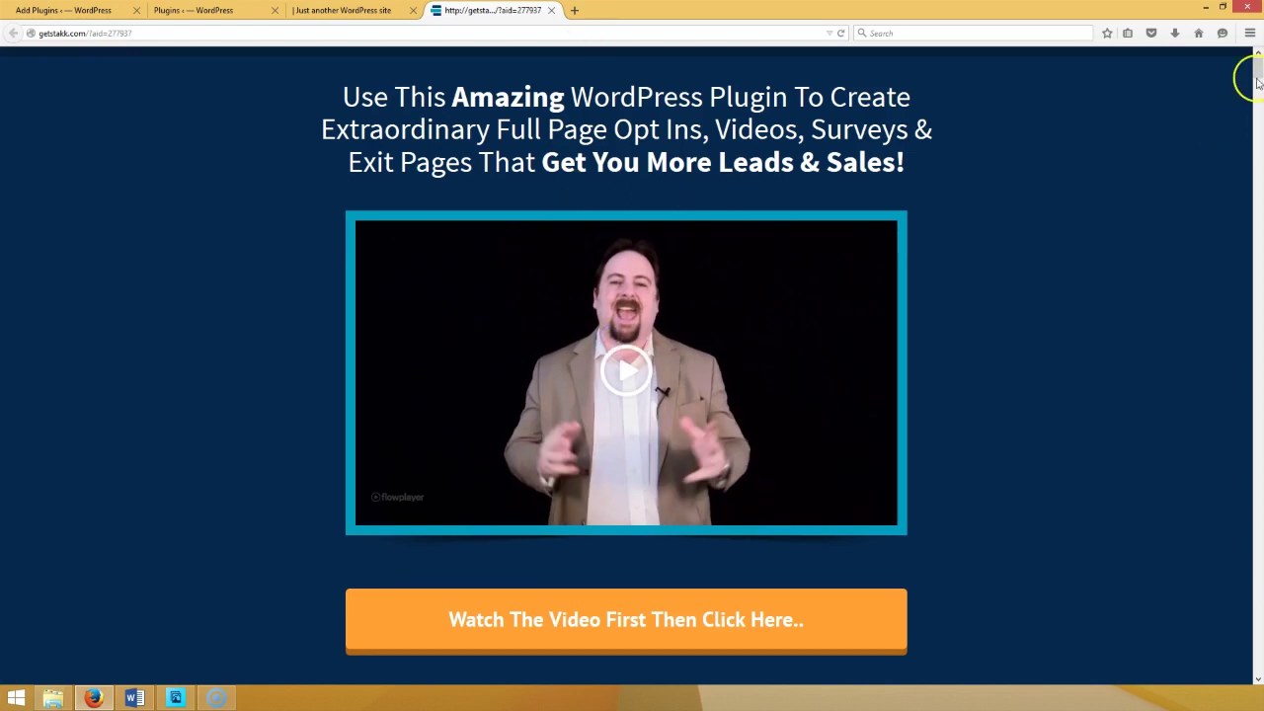
- View the Stakk single site license checkout page from the sales page, then close its tab
left_click_drag(1258, 75, 1258, 591)
left_click(879, 583)
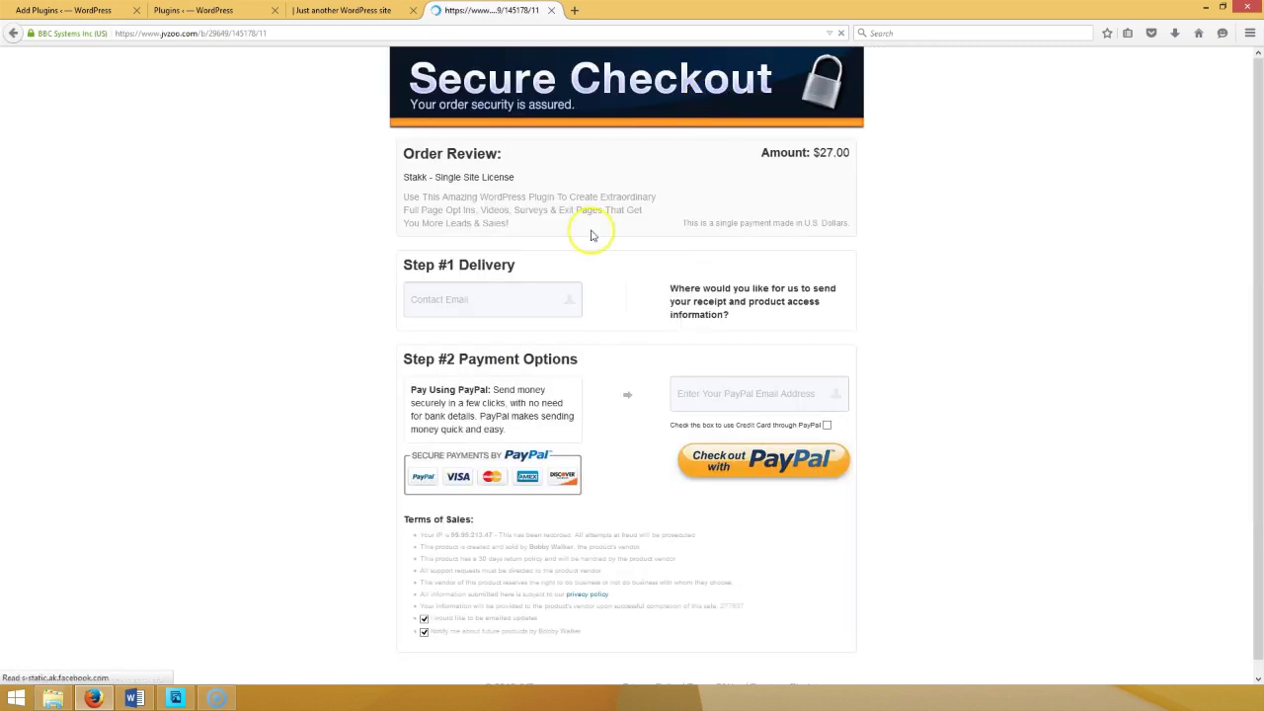
left_click(552, 12)
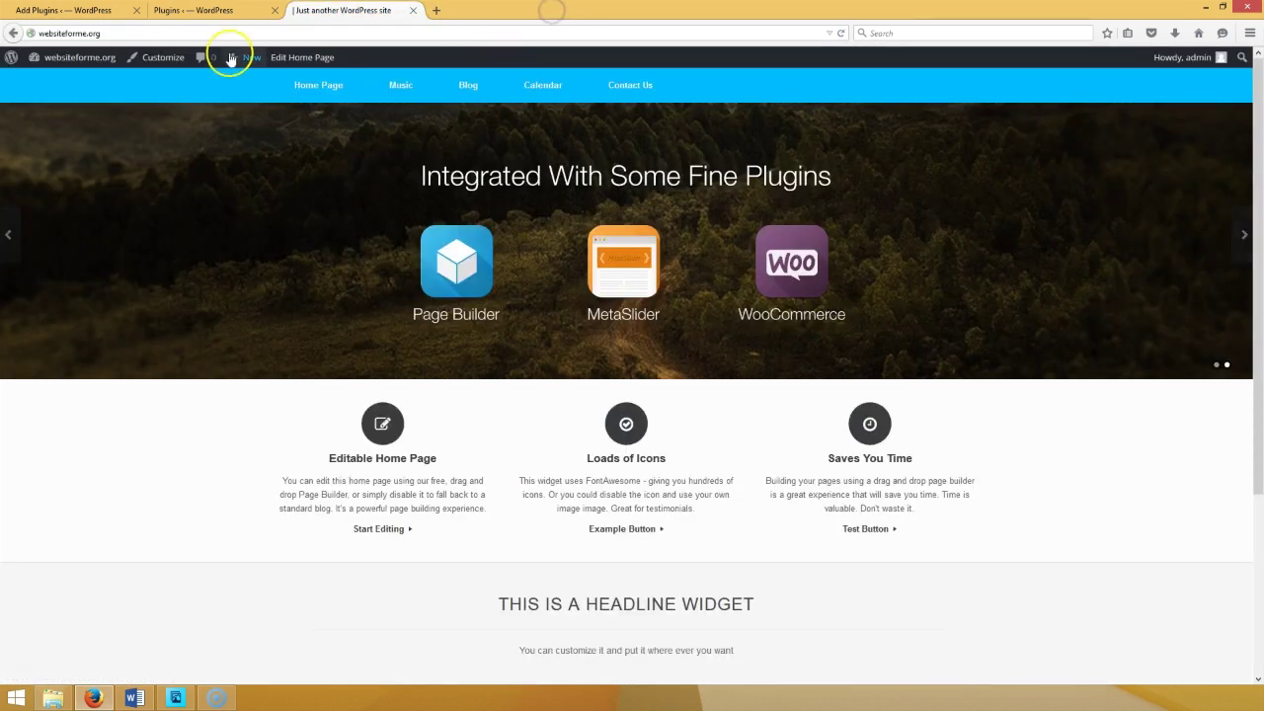
- Upload the stakk-dev zip file from the Developer PlugINs folder to WordPress, then install and activate the Stakk plugin
left_click(190, 10)
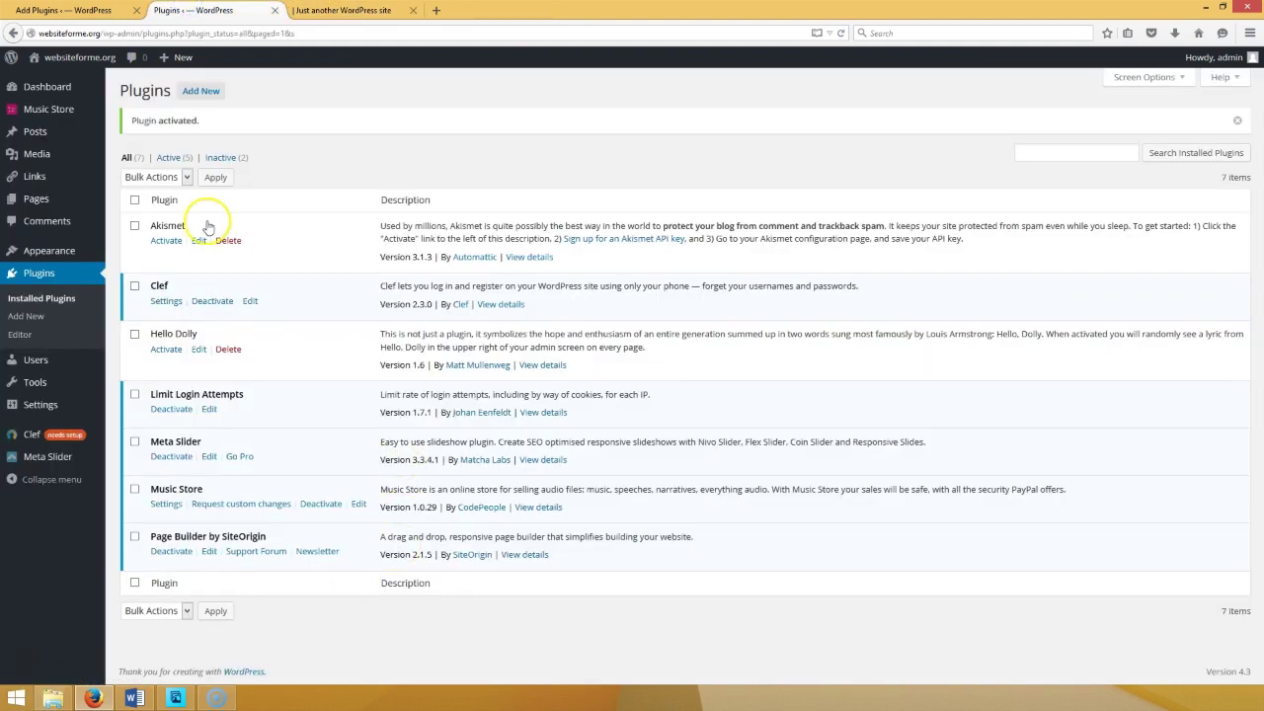
left_click(198, 90)
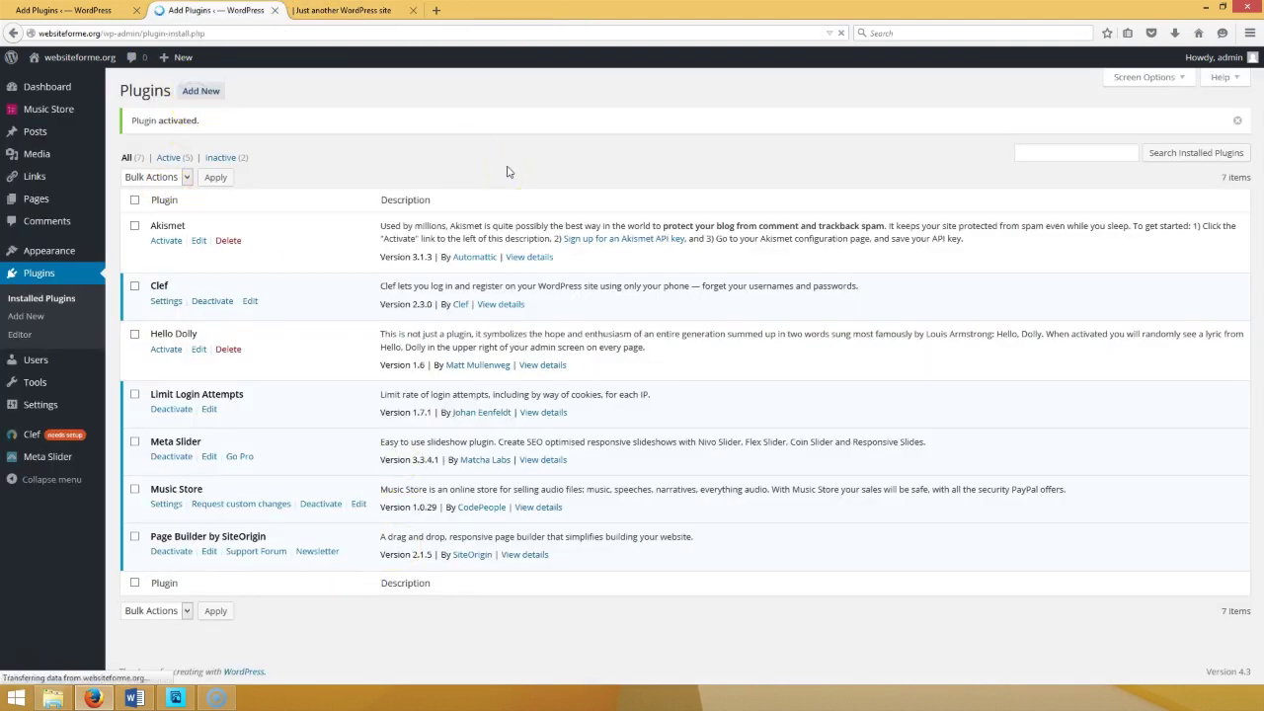
left_click(236, 99)
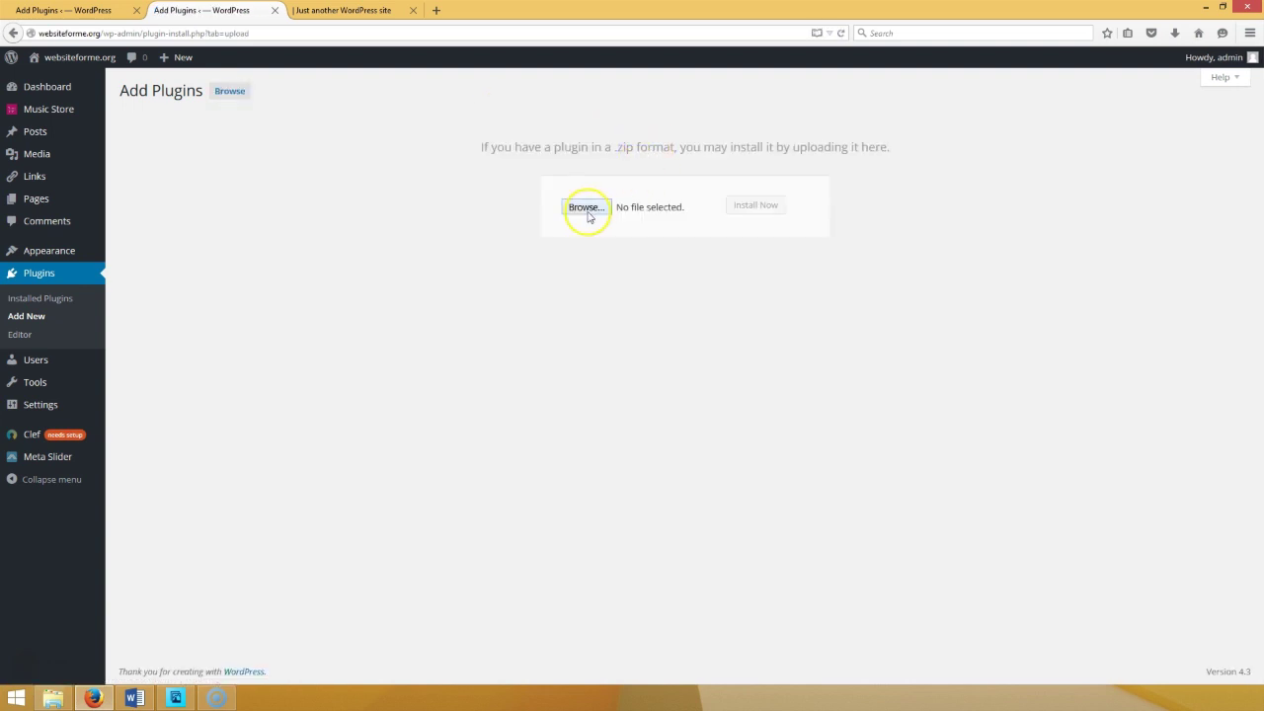
left_click(587, 209)
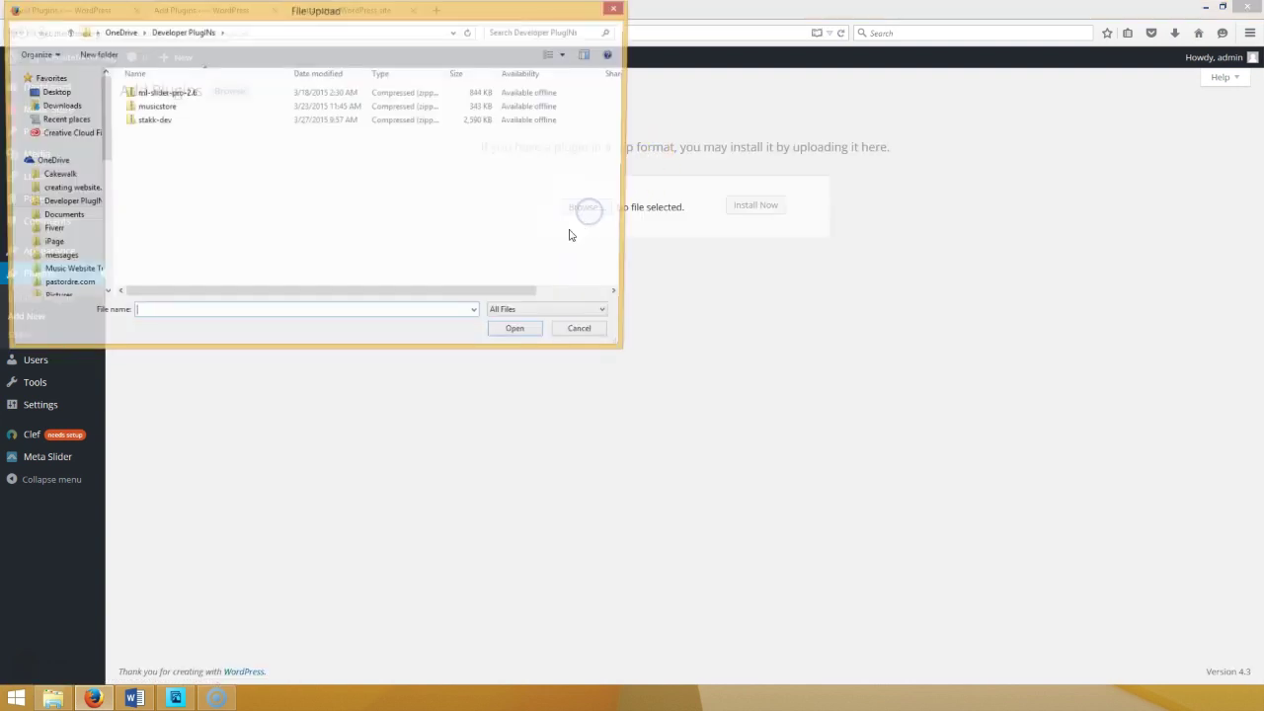
double_click(144, 121)
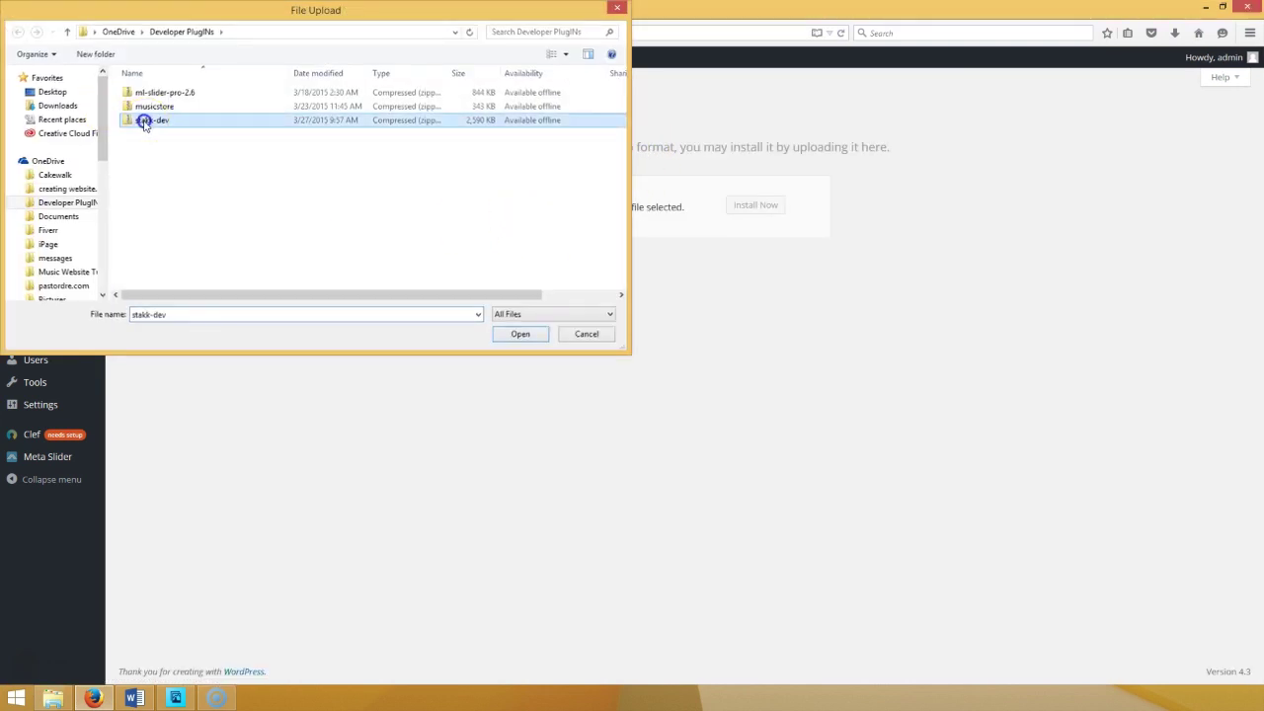
left_click(745, 204)
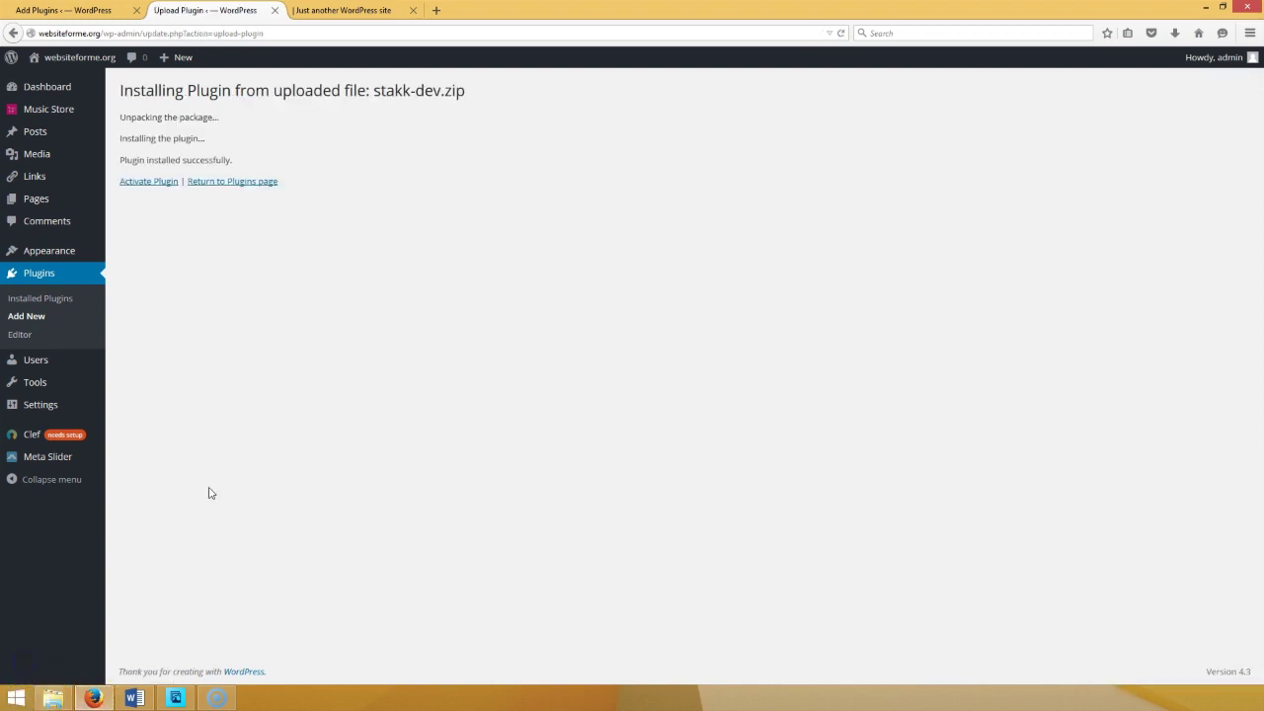
left_click(151, 180)
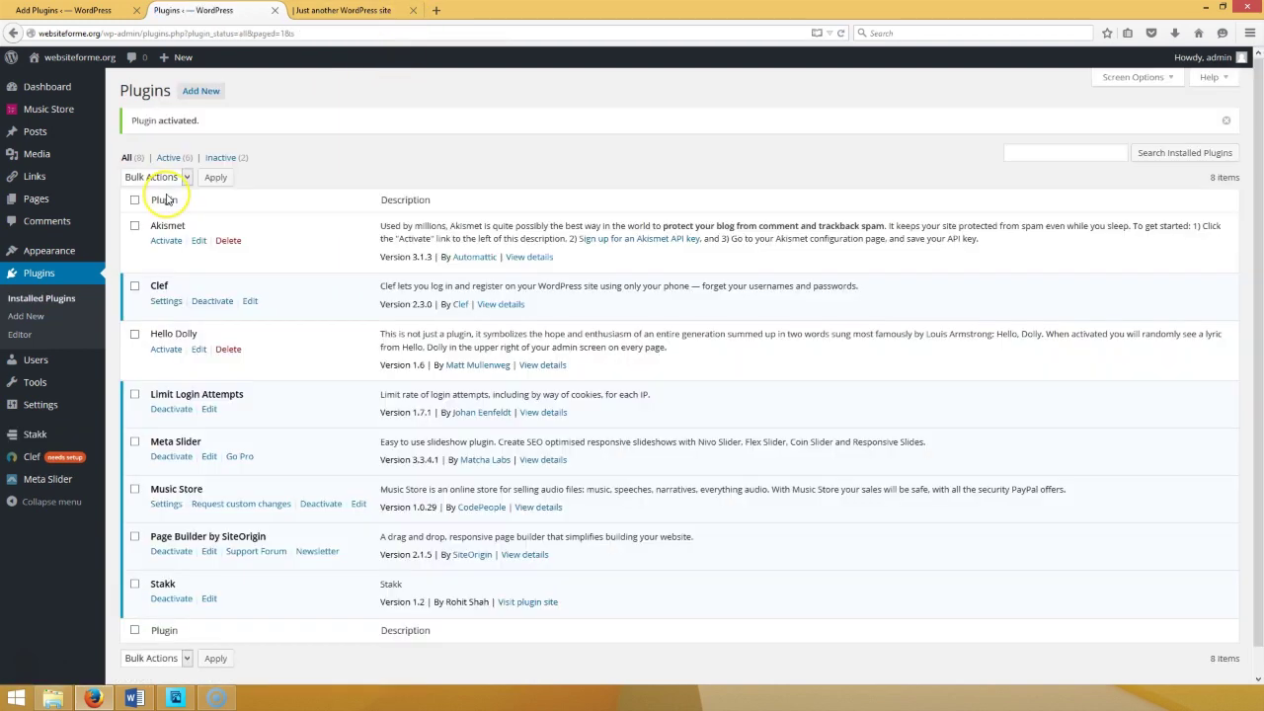
left_click(433, 11)
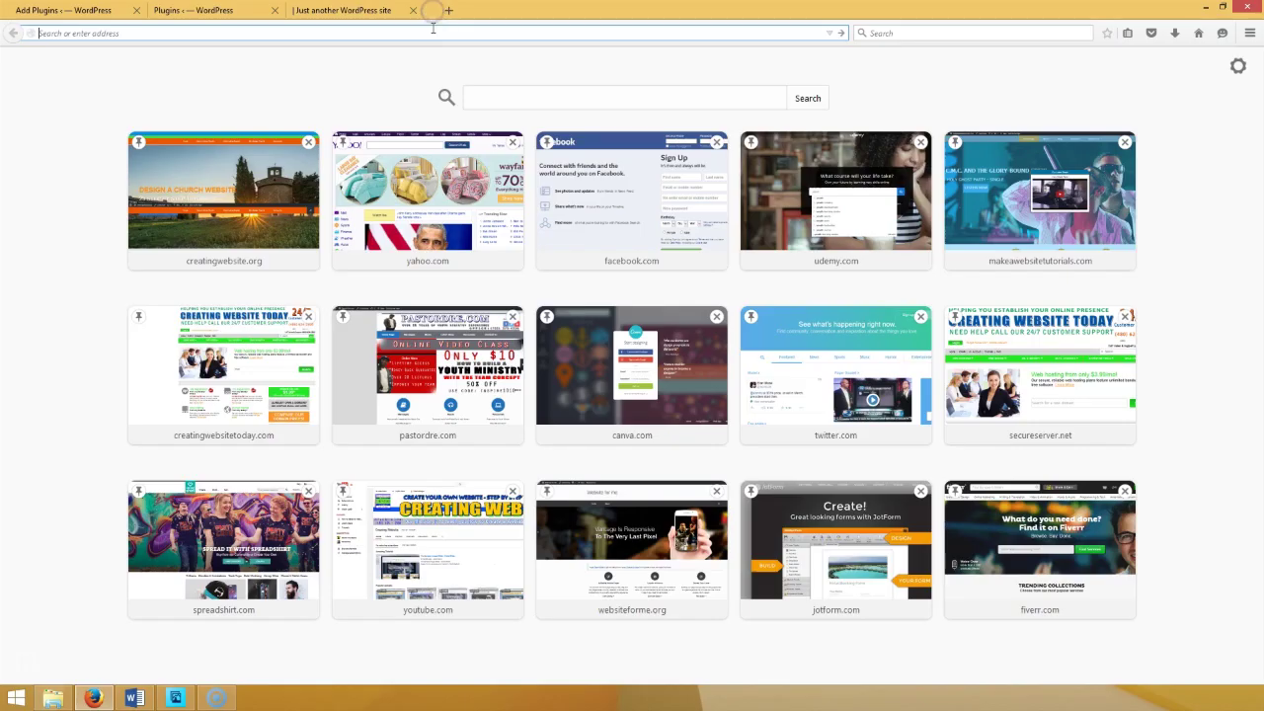
type("stakk")
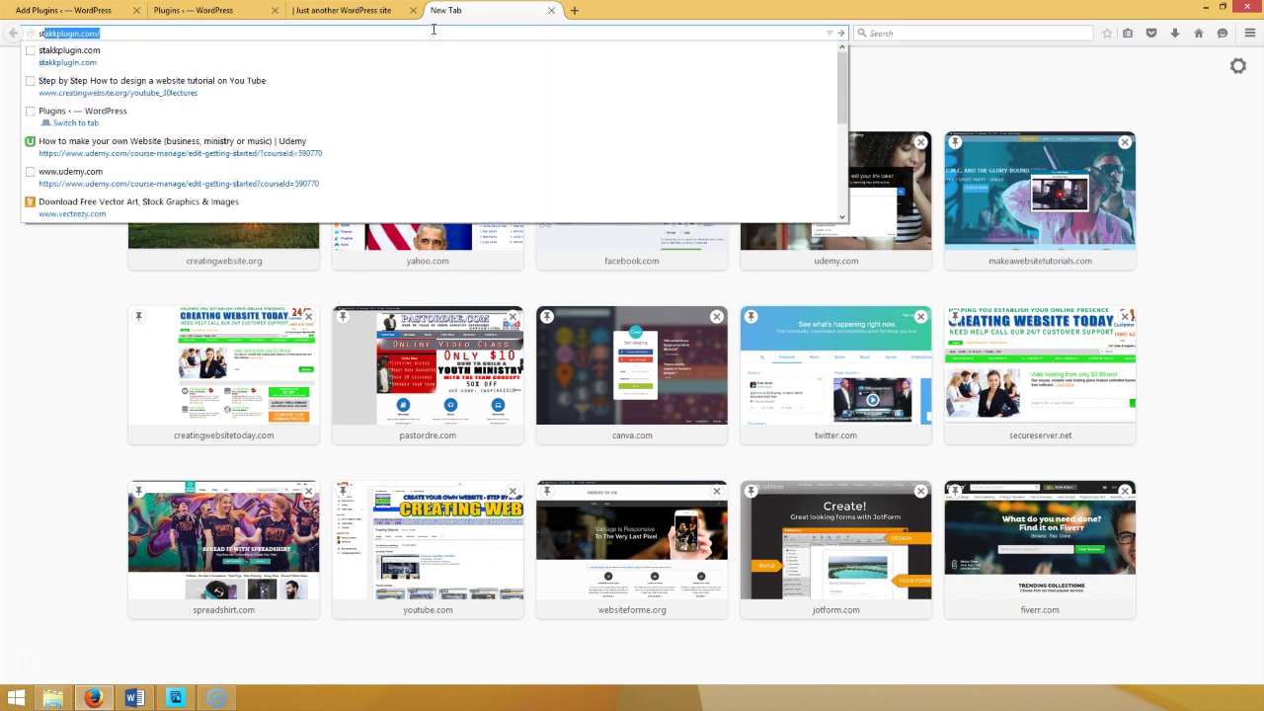
type("plu")
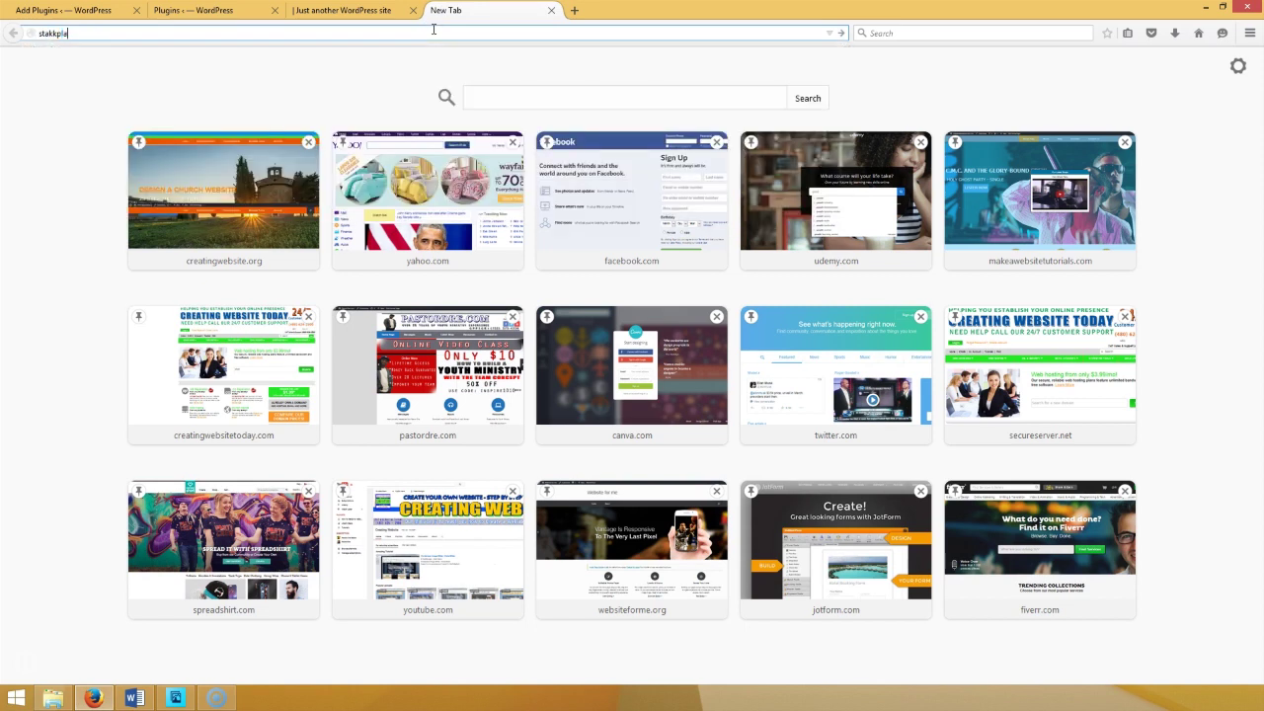
type("gin.com")
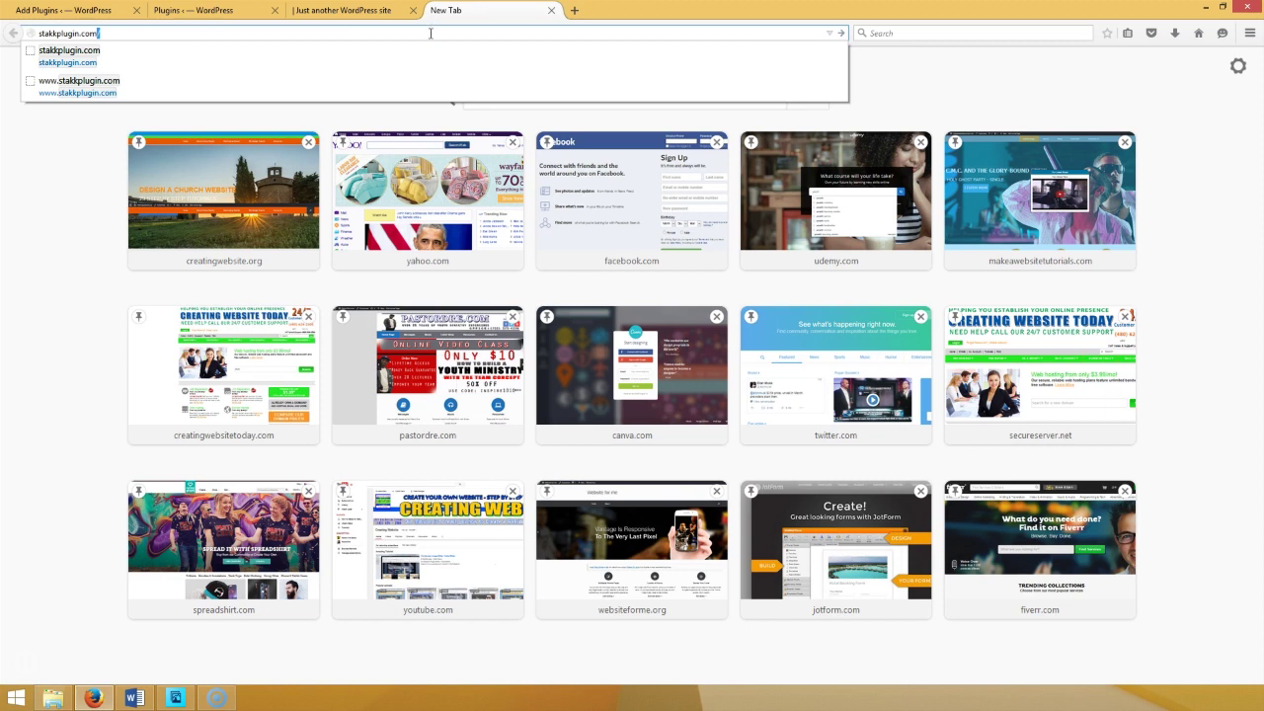
left_click(551, 10)
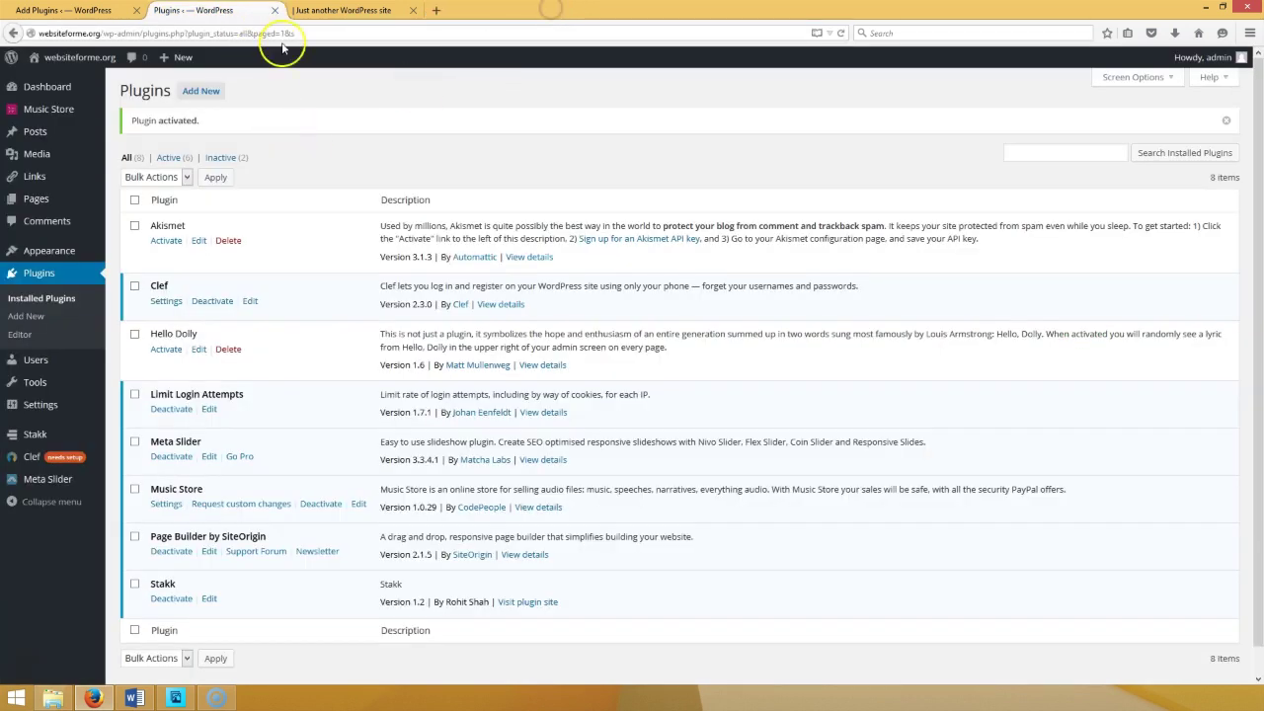
- Check the fourth plugin in the Word checklist, then search WordPress for "black studio" and install and activate Black Studio TinyMCE Widget
left_click(132, 698)
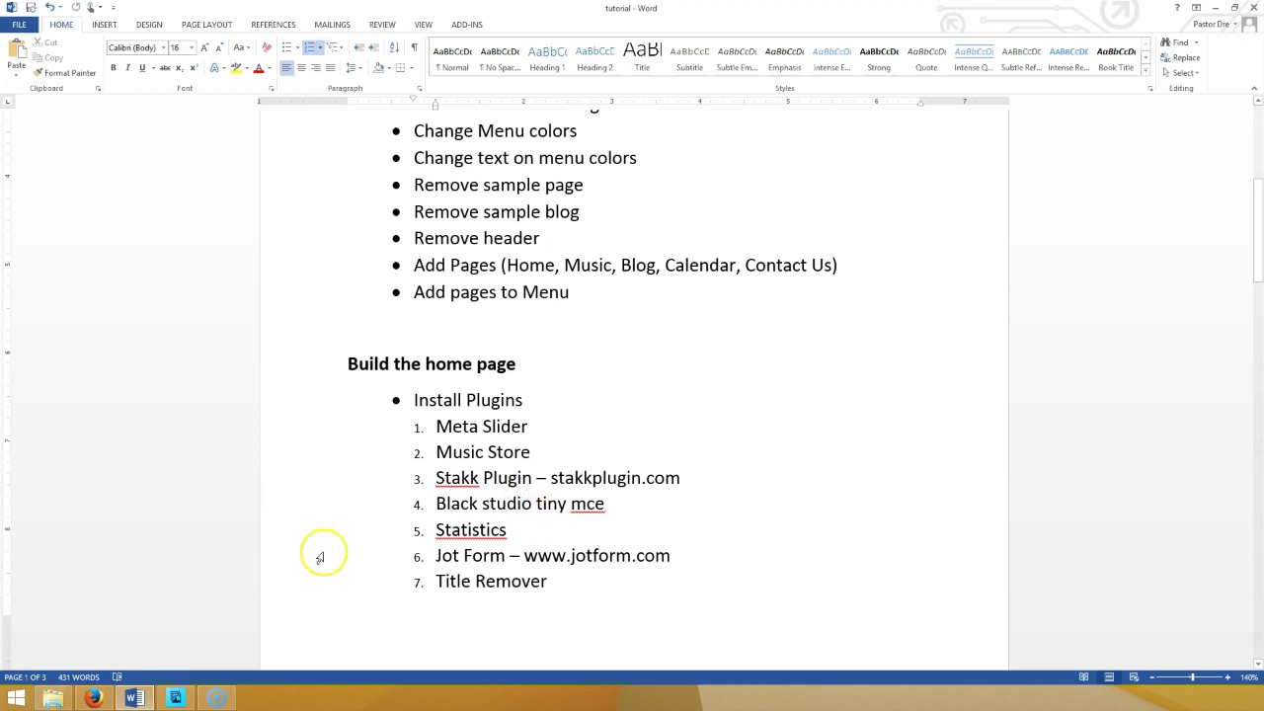
left_click(93, 698)
left_click(200, 90)
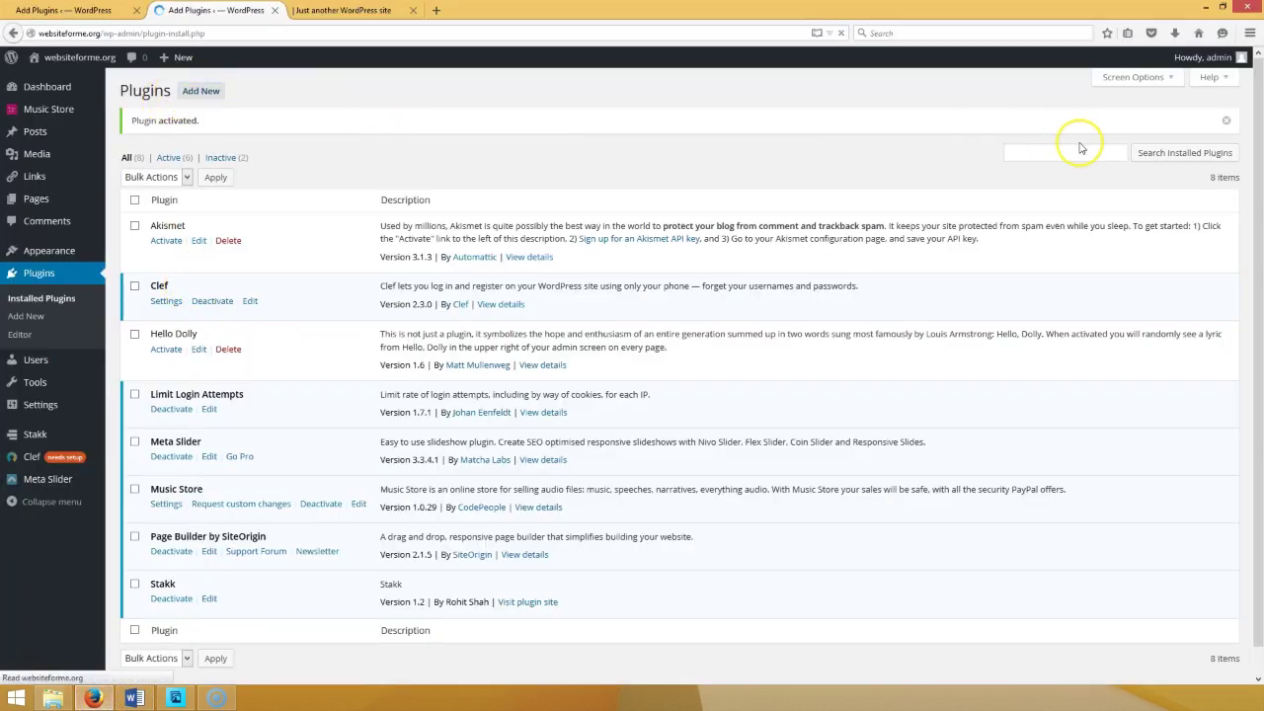
left_click(1072, 130)
type("black st")
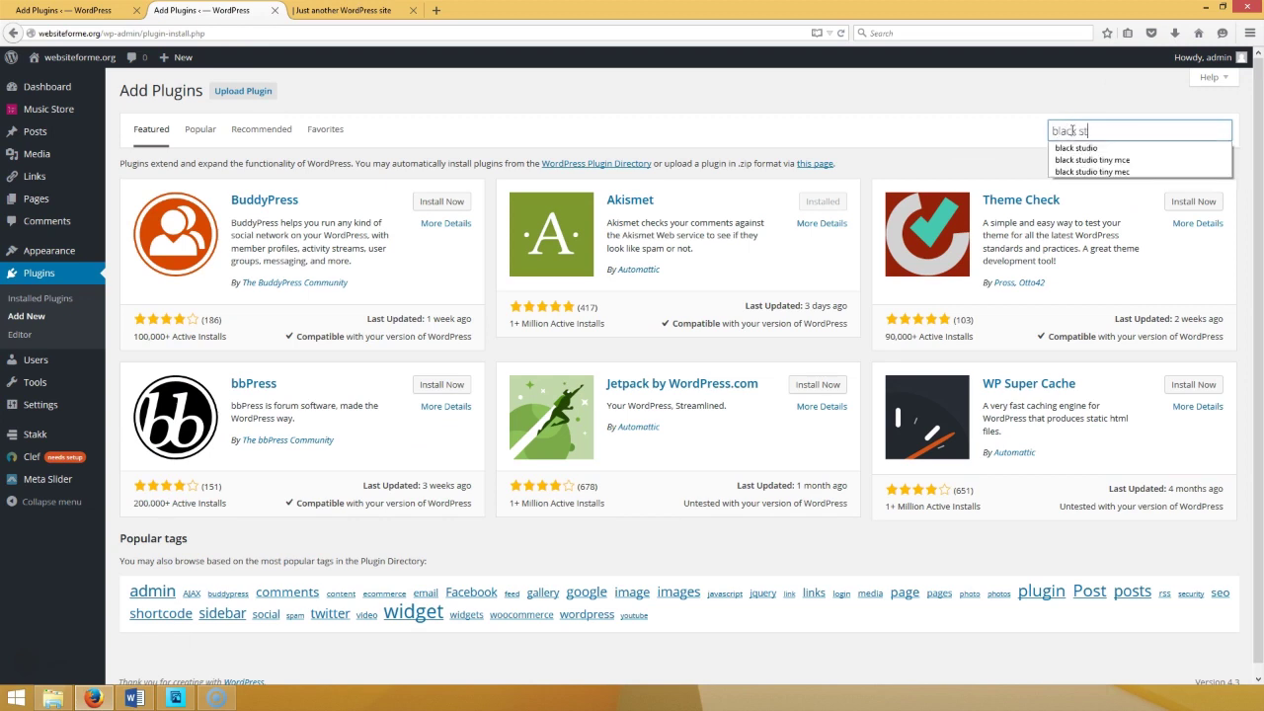
type("udio")
key("Return")
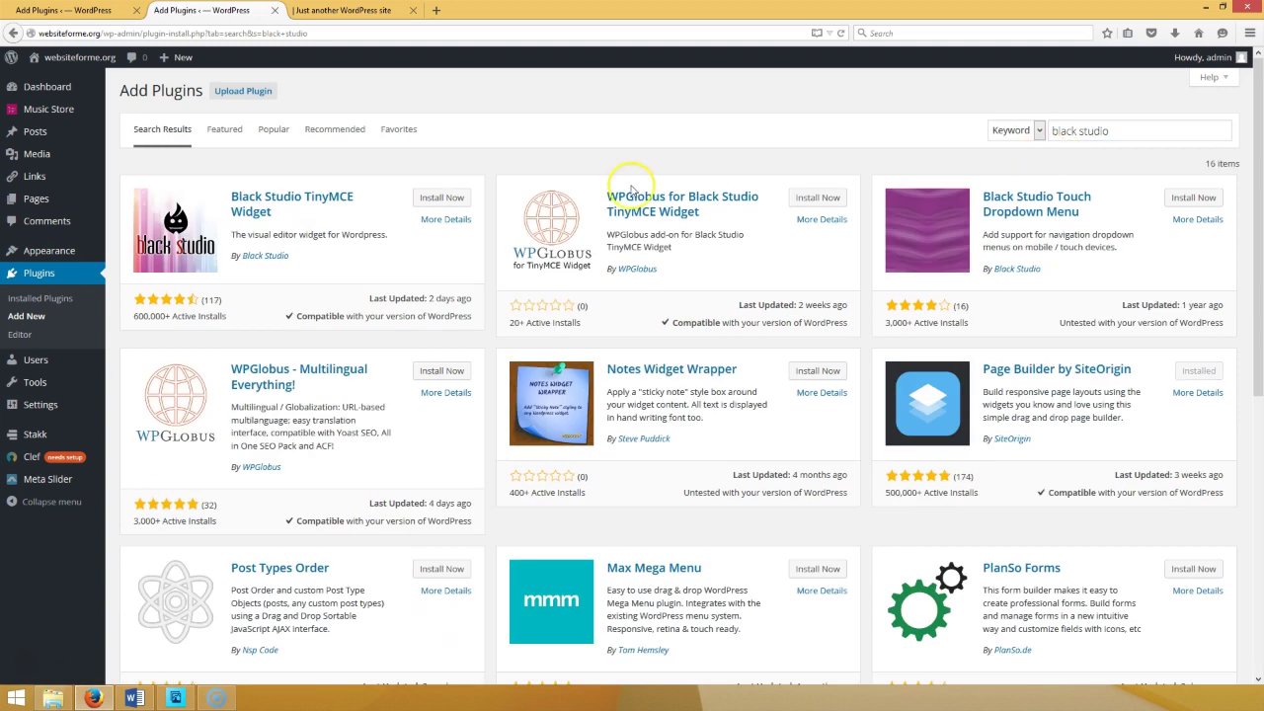
left_click(440, 197)
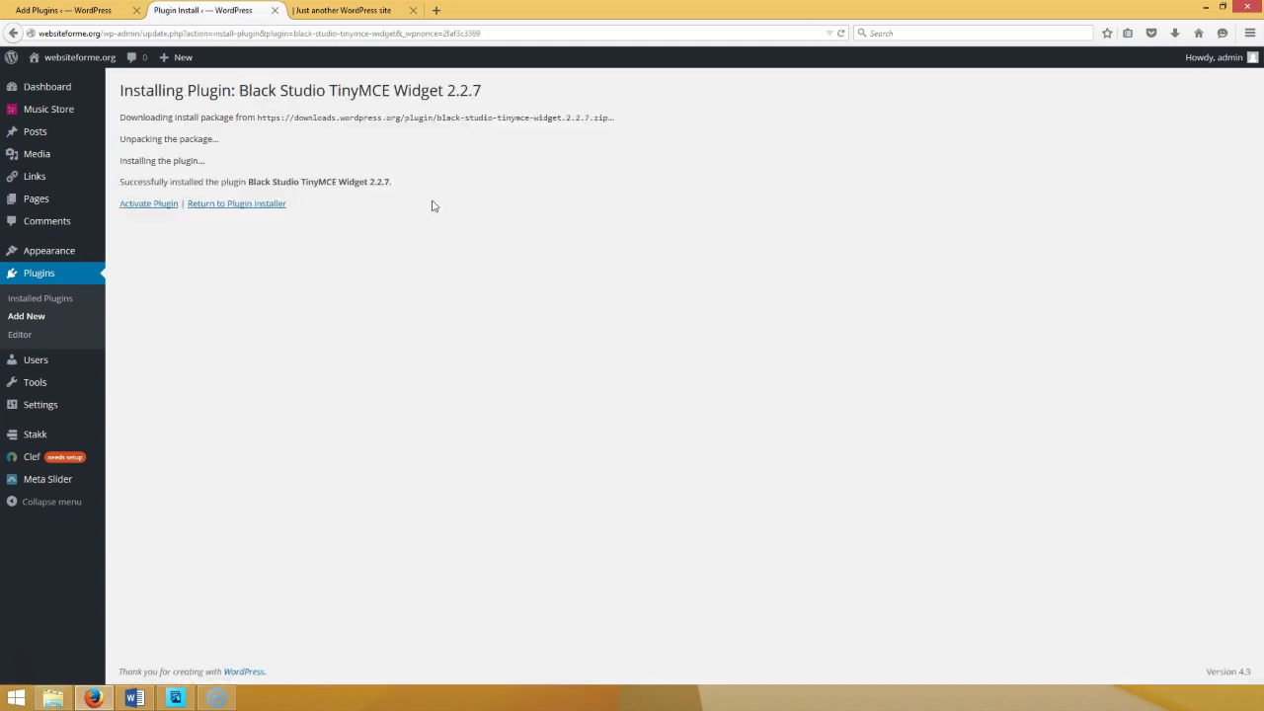
left_click(148, 203)
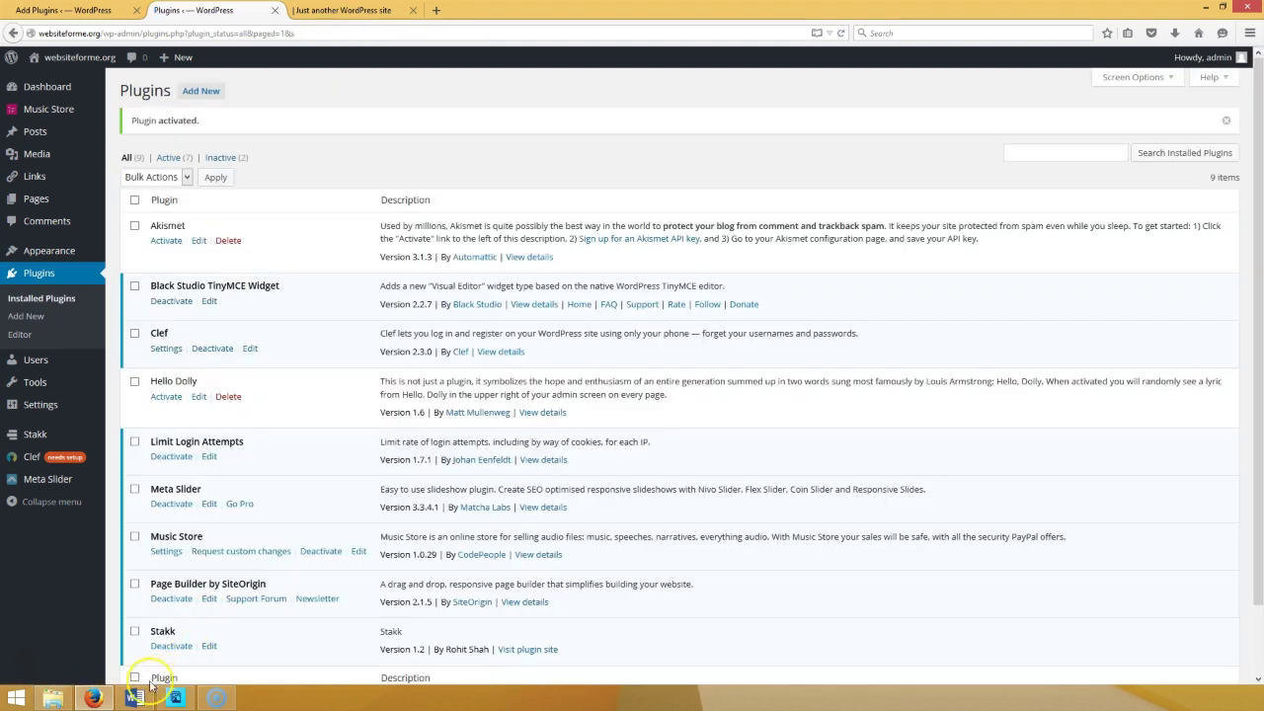
- Check the fifth plugin in the Word checklist, then search the WordPress plugin directory for "statistics"
left_click(134, 698)
left_click(478, 530)
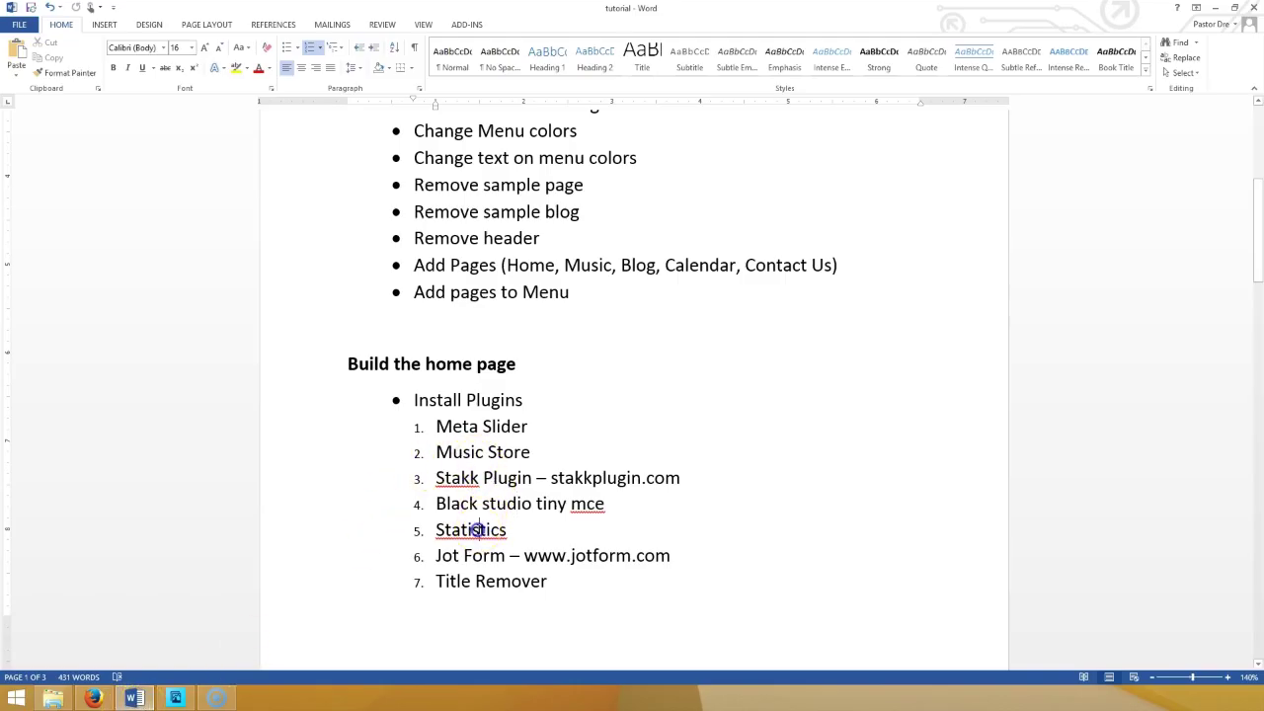
left_click(93, 698)
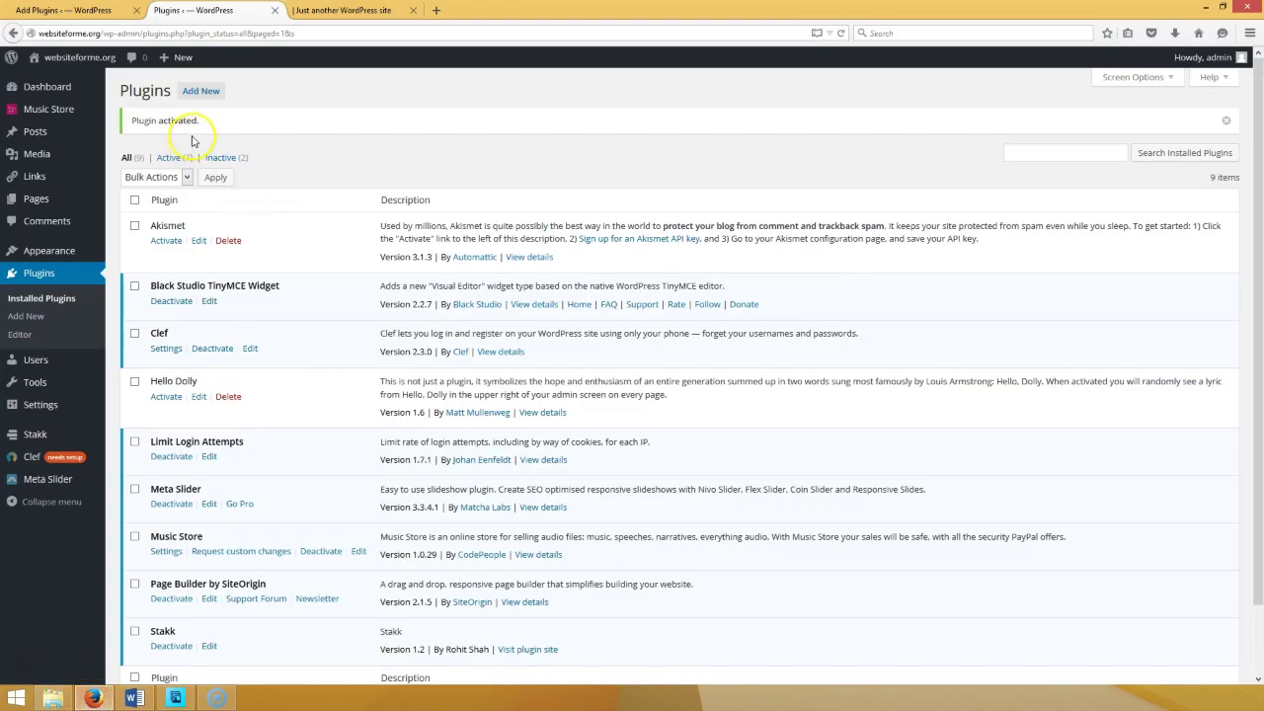
left_click(201, 98)
left_click(201, 96)
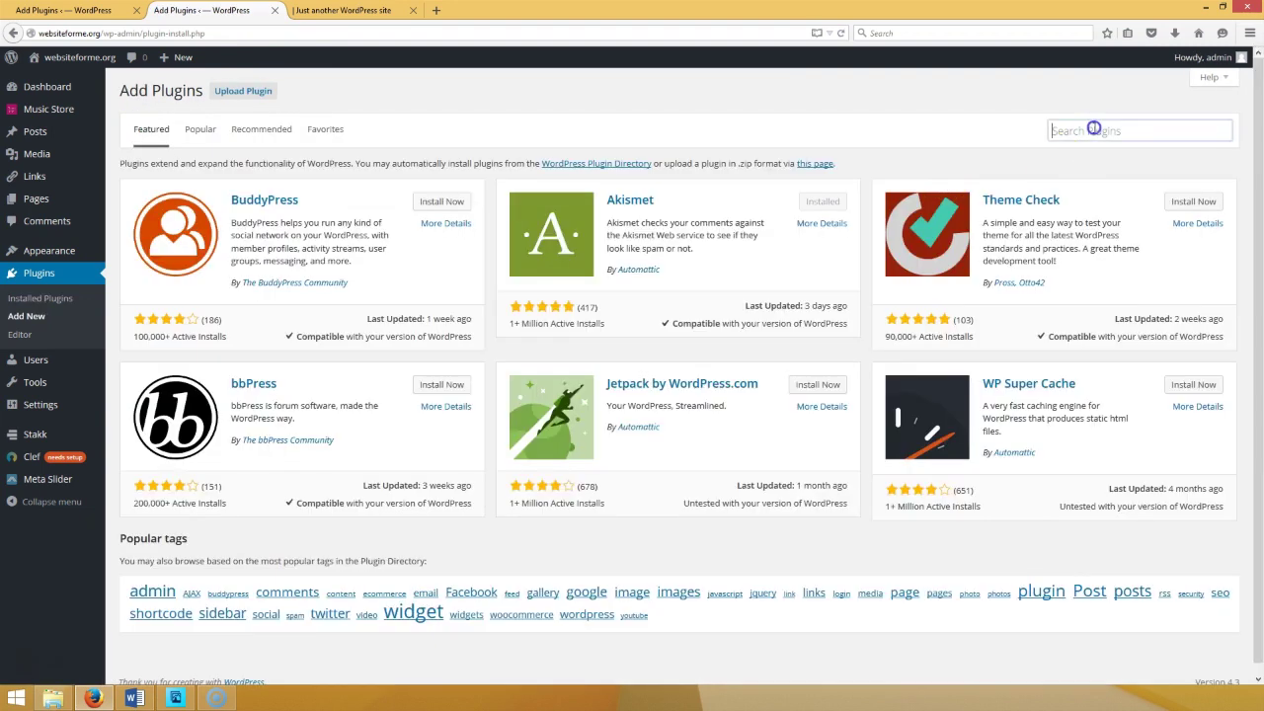
left_click(1095, 128)
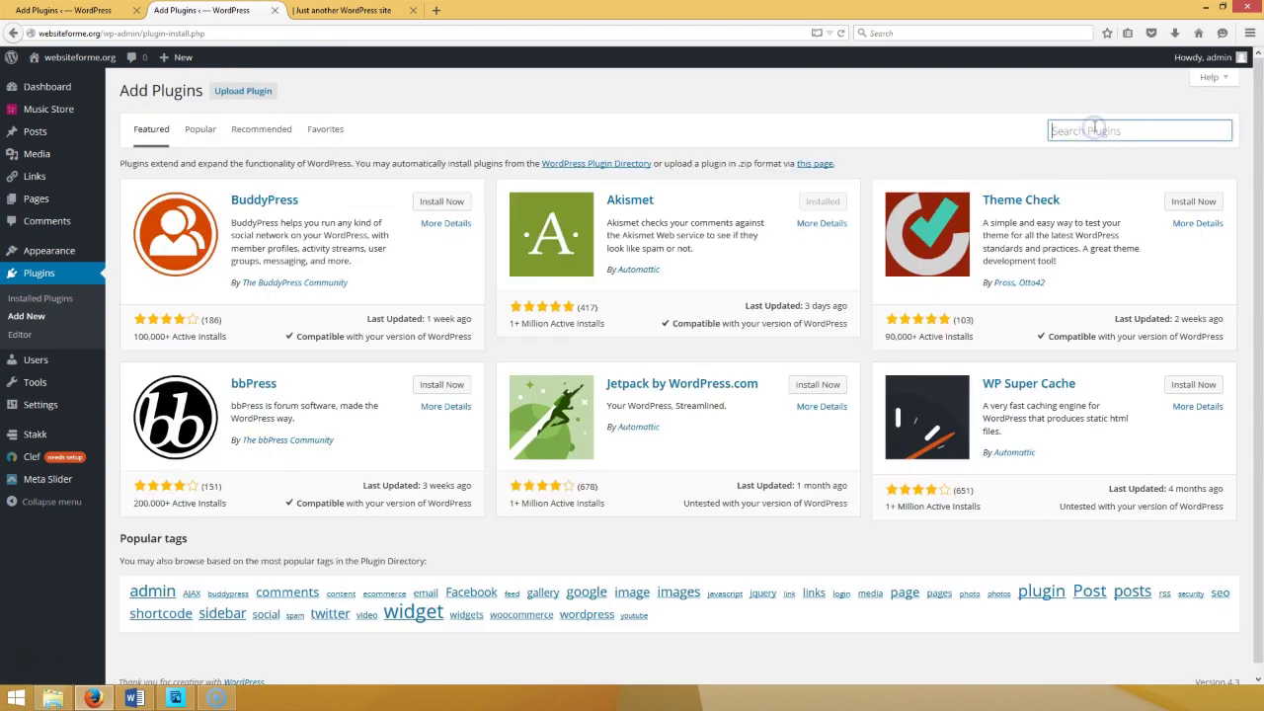
type("statistics")
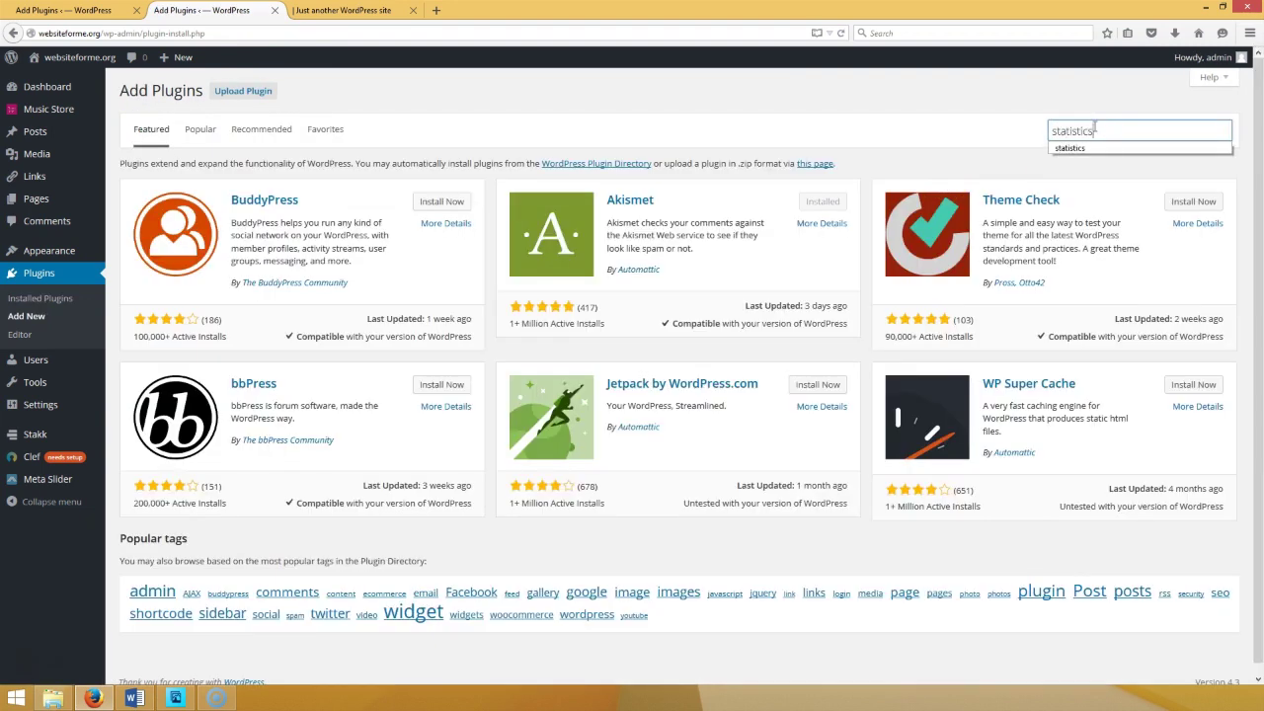
key("Return")
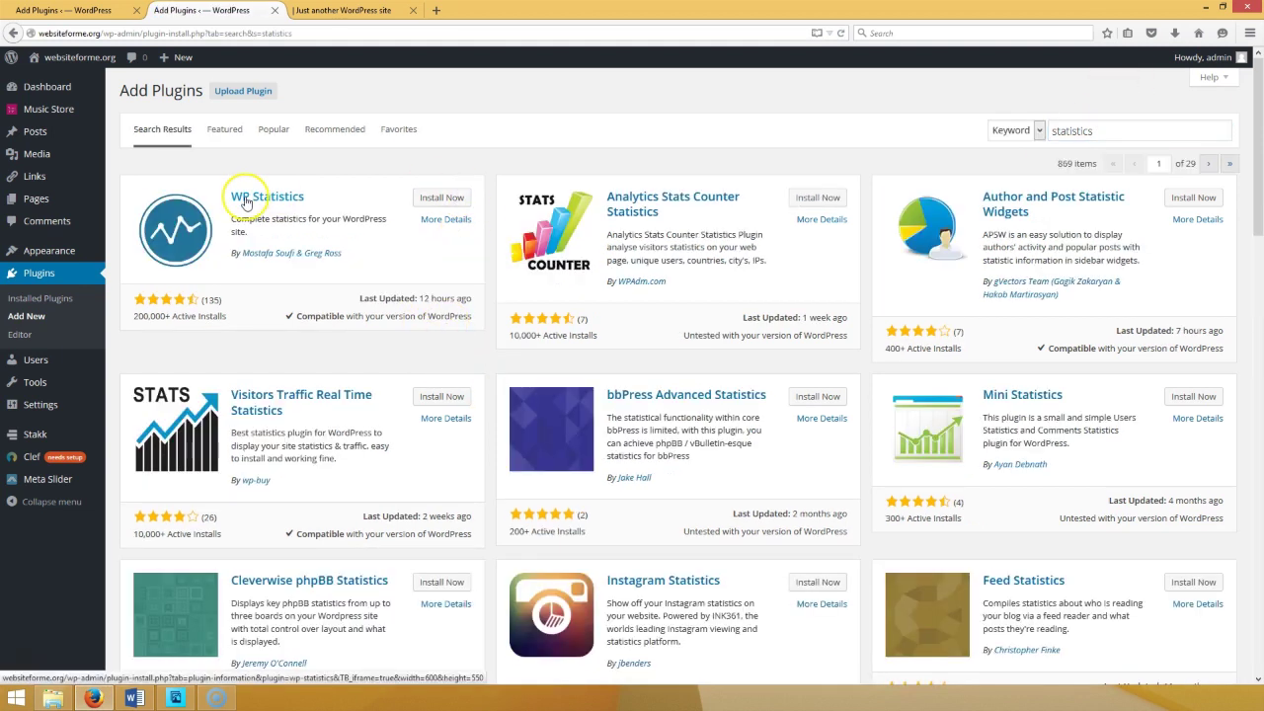
- Install and activate the WP Statistics plugin from the search results
left_click(427, 201)
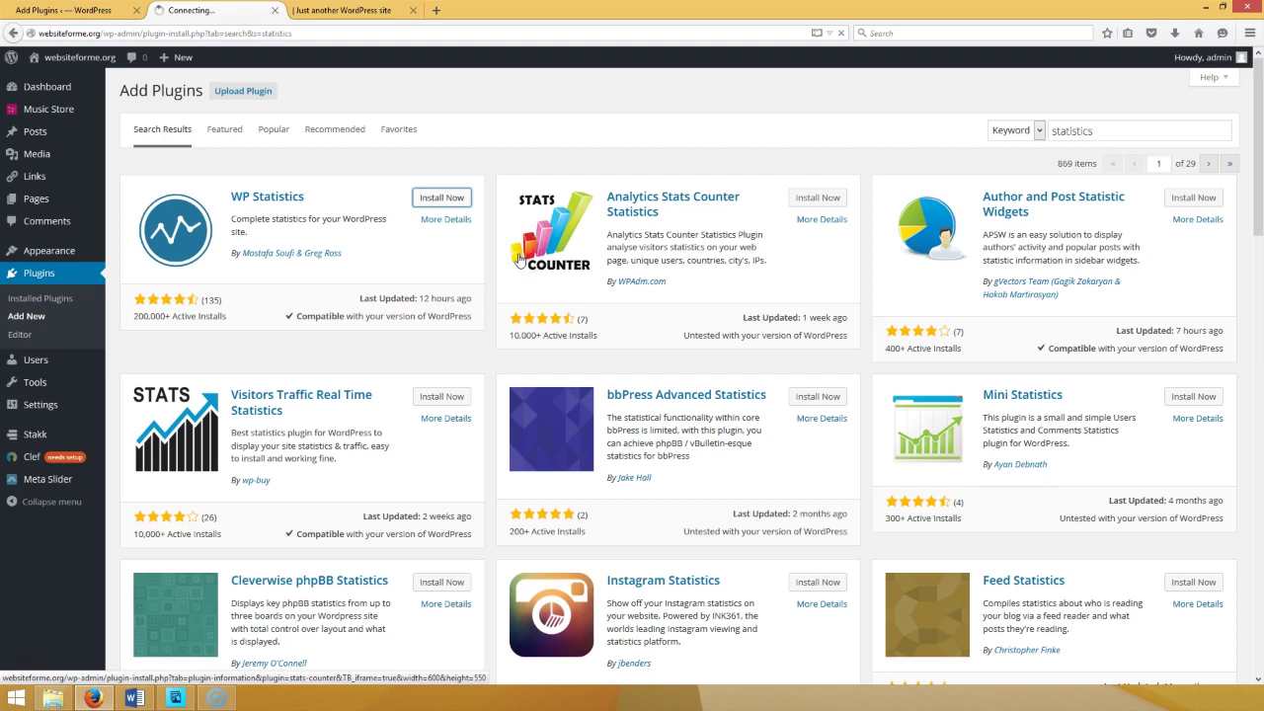
left_click(430, 202)
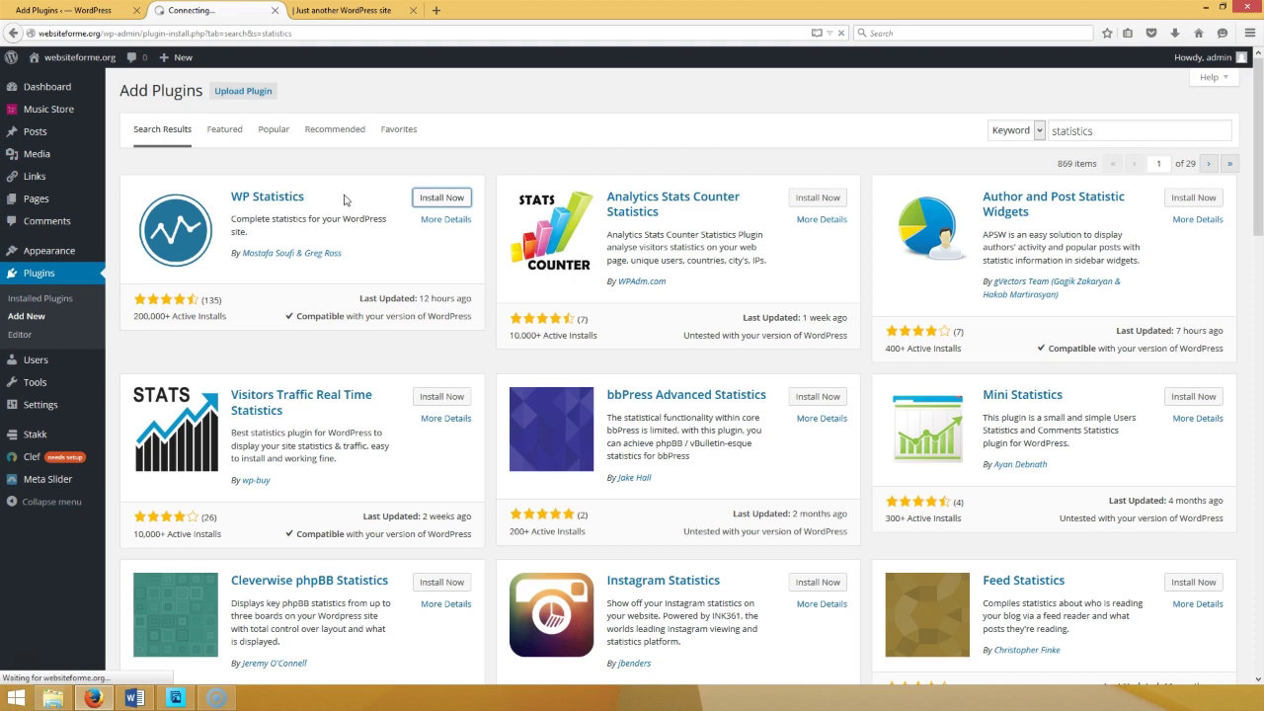
left_click(436, 203)
left_click(33, 657)
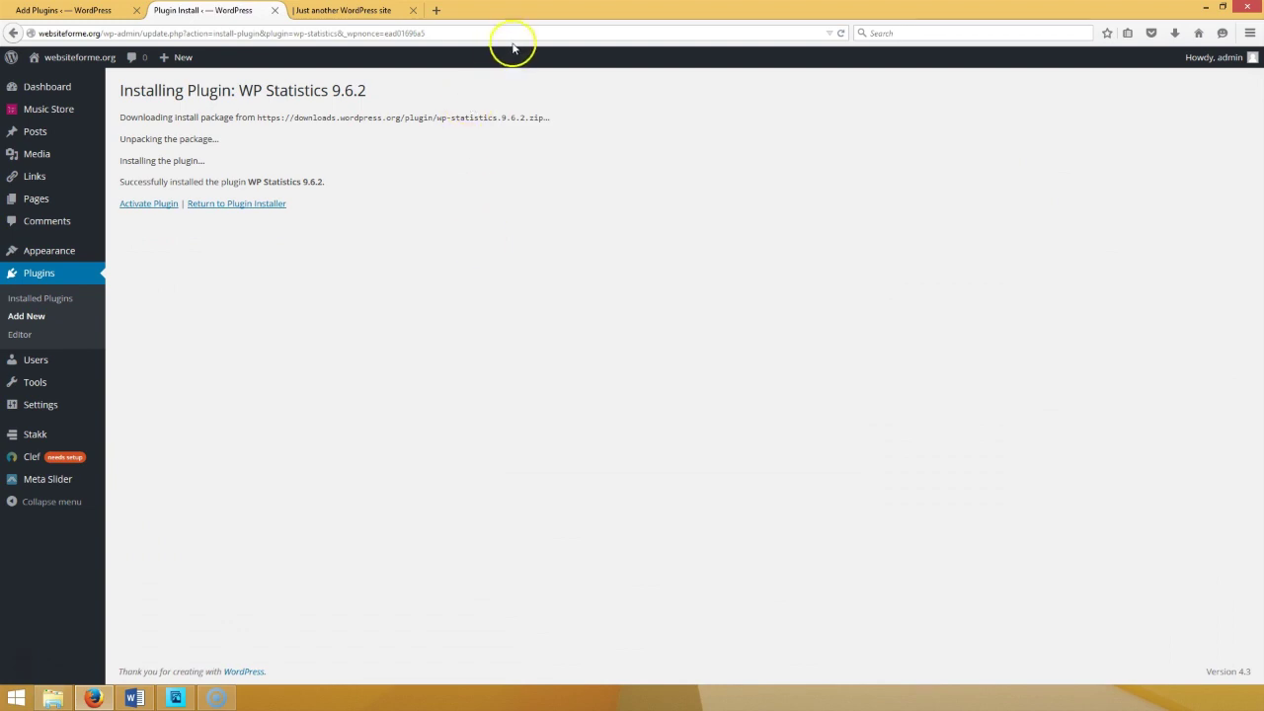
left_click(160, 204)
- Check the sixth plugin in the Word checklist, then open jotform.com in a new browser tab
mouse_move(134, 698)
left_click(174, 676)
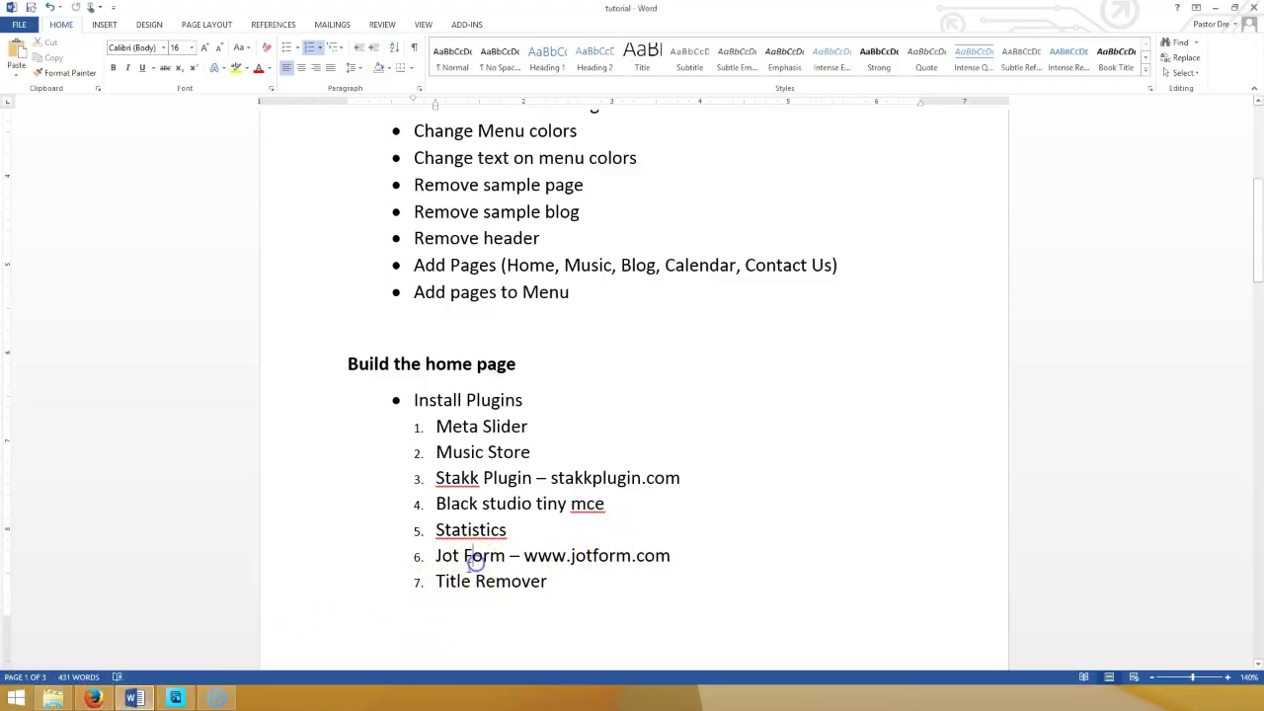
left_click(92, 699)
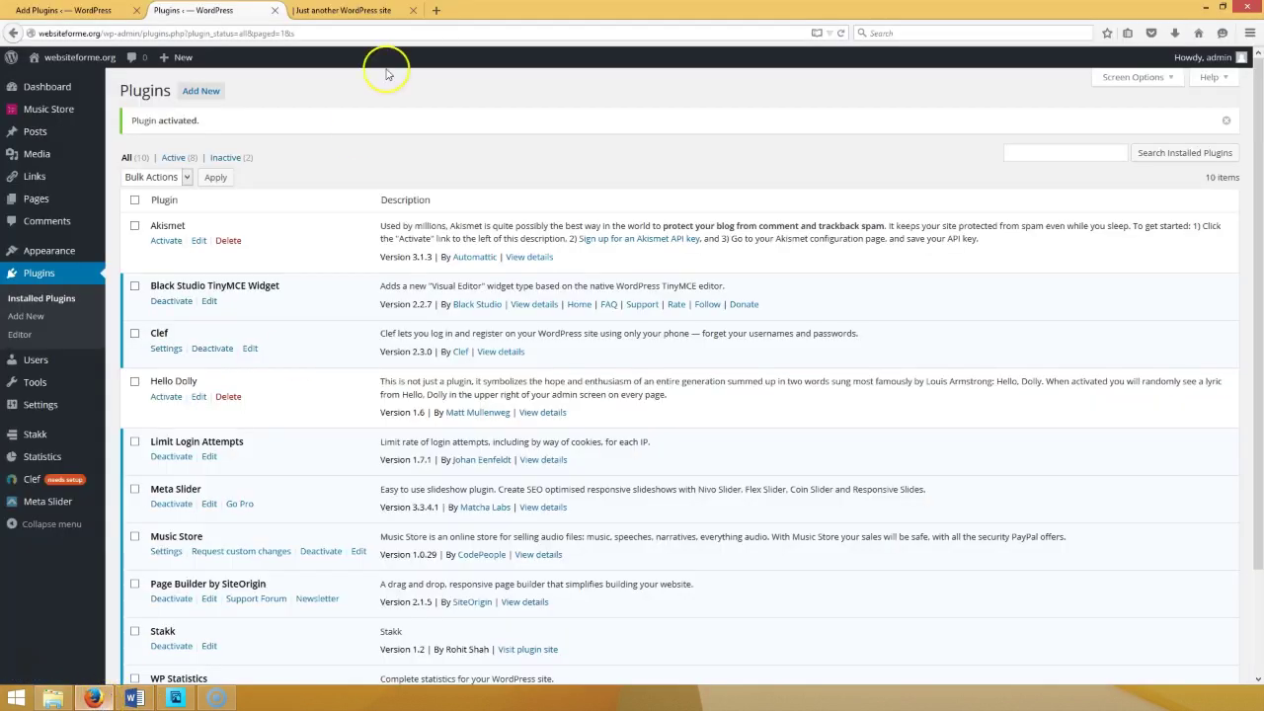
left_click(436, 9)
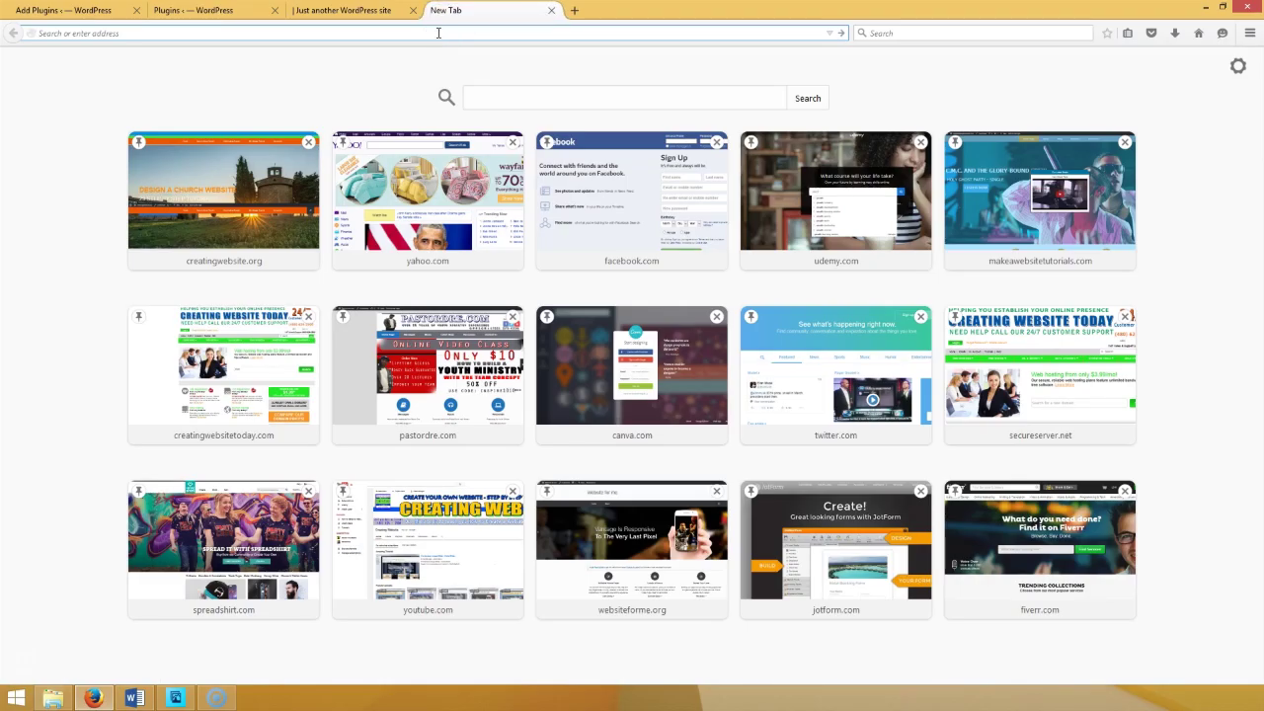
type("jotform.com/")
key("Return")
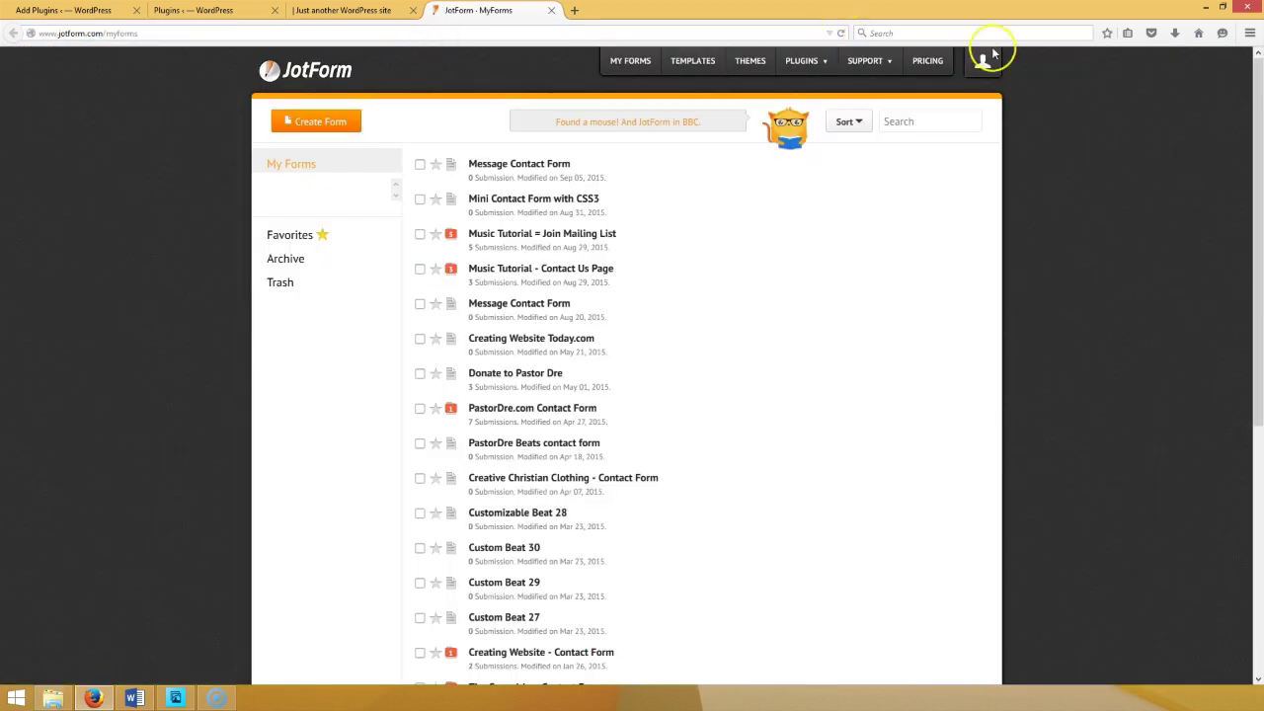
- View JotForm's pricing plans, then open the free Starter plan's downgrade dialog and close it without cancelling the subscription
left_click(929, 61)
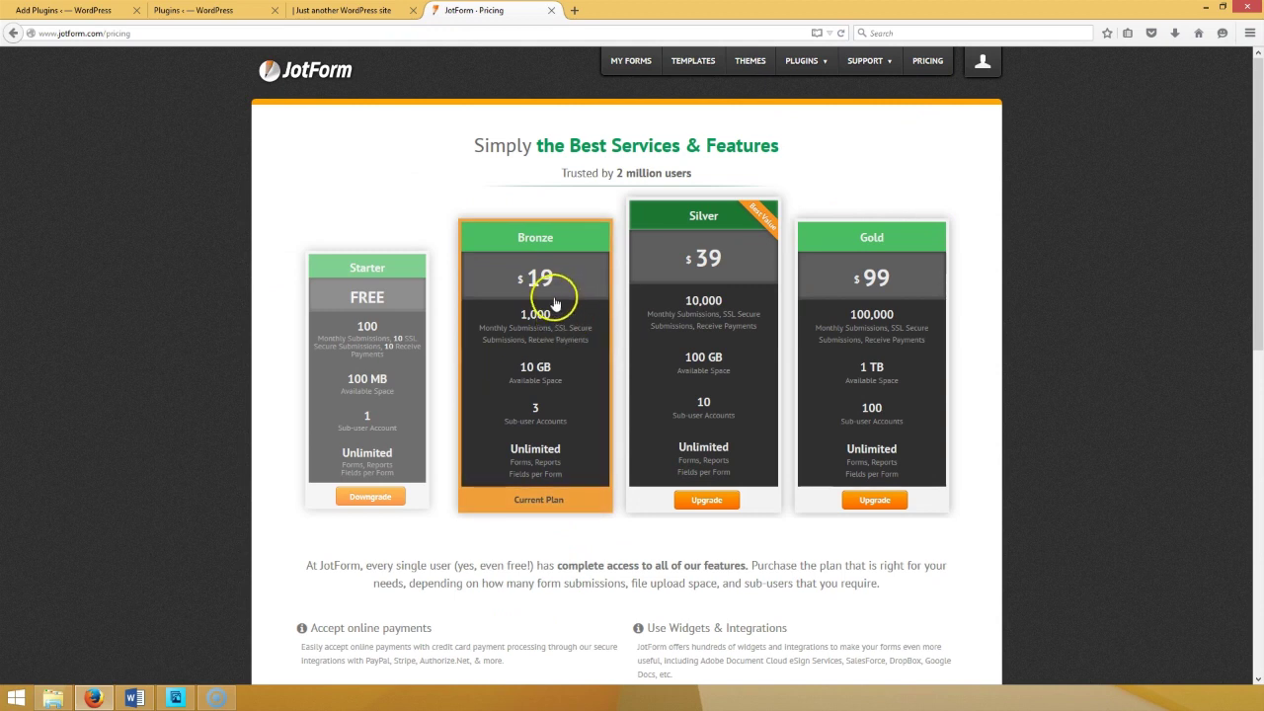
left_click(366, 312)
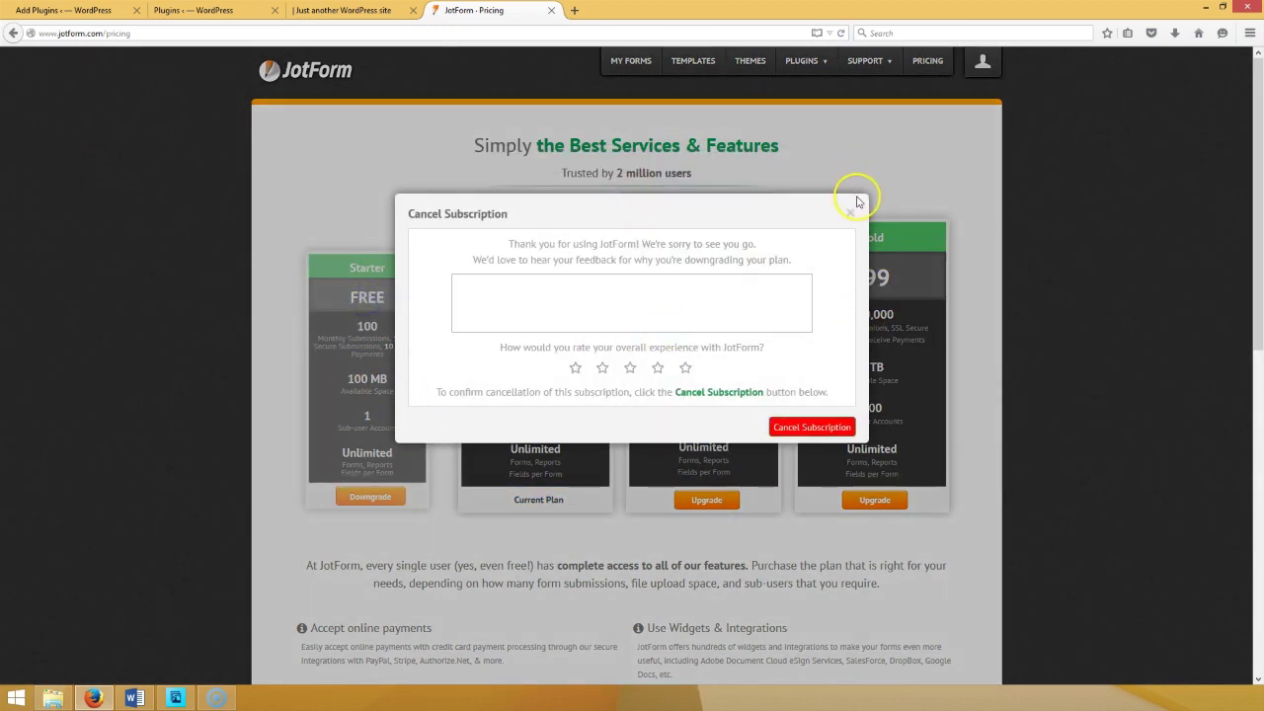
left_click(849, 213)
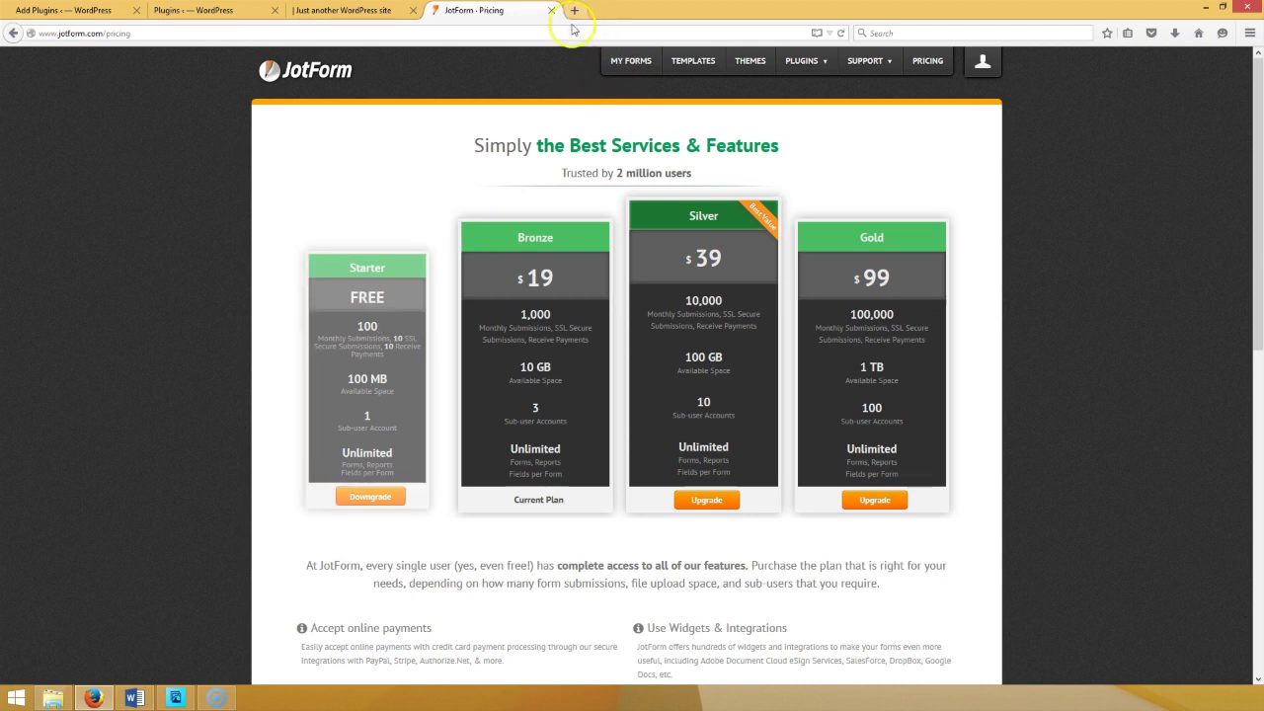
- Check the seventh plugin in the Word checklist, then return to the browser and close the JotForm tab
left_click(135, 697)
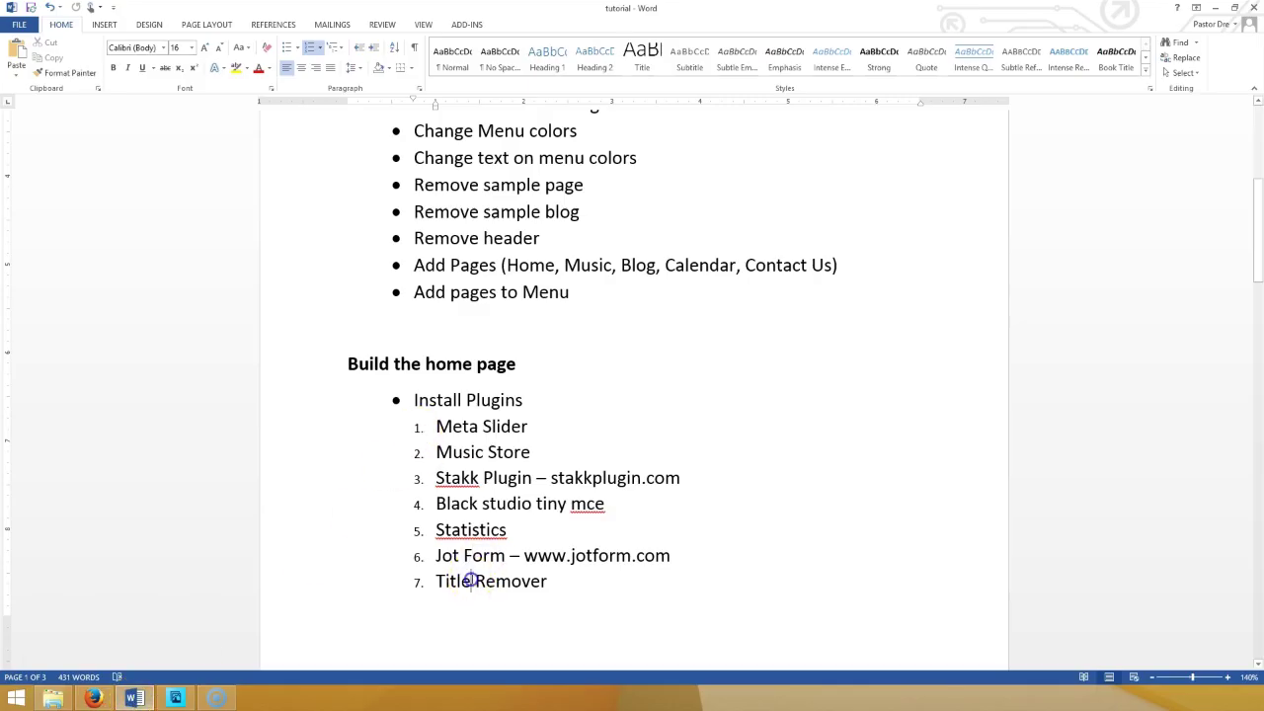
left_click(93, 697)
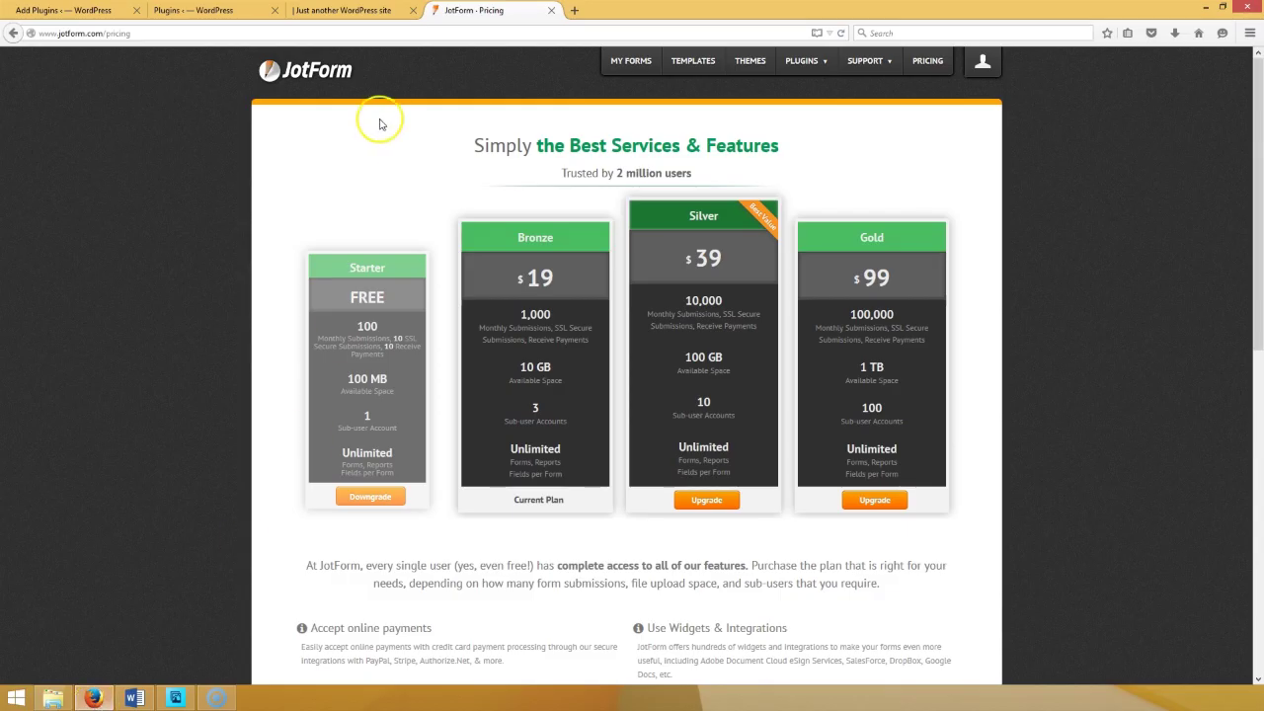
left_click(552, 11)
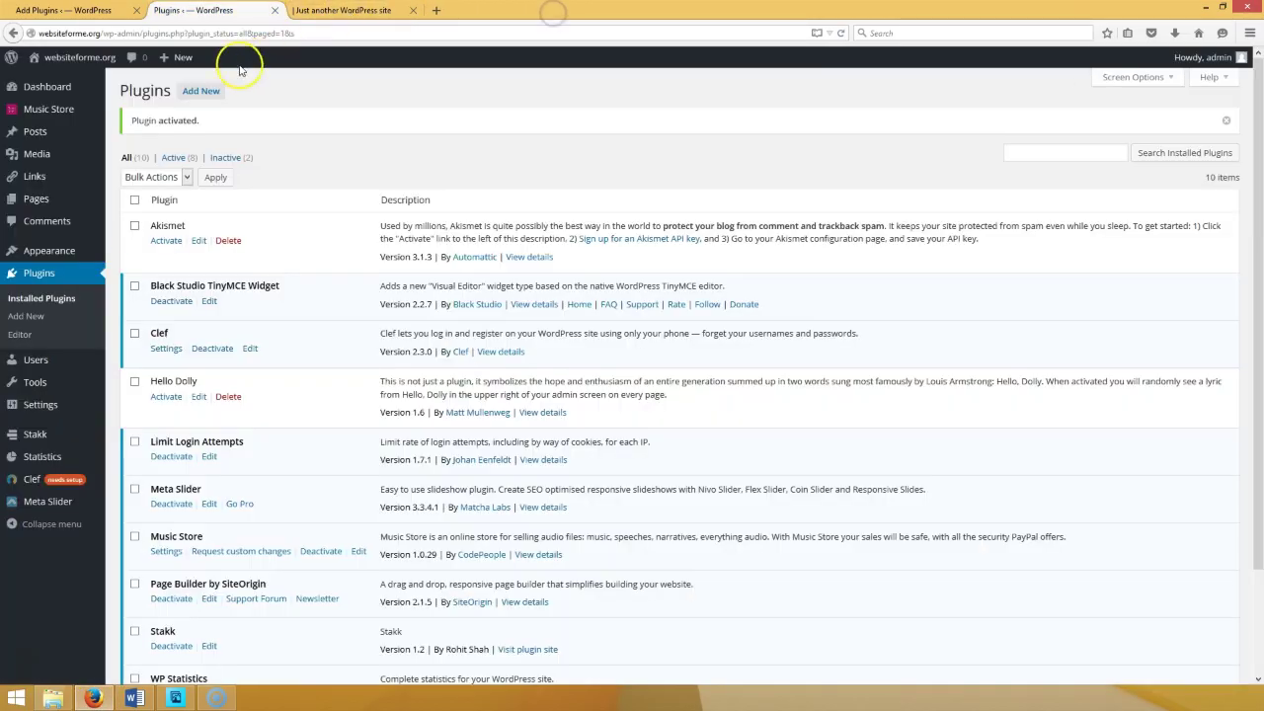
- Search the WordPress plugin directory for "title remover", then install and activate the Title Remover plugin
left_click(200, 90)
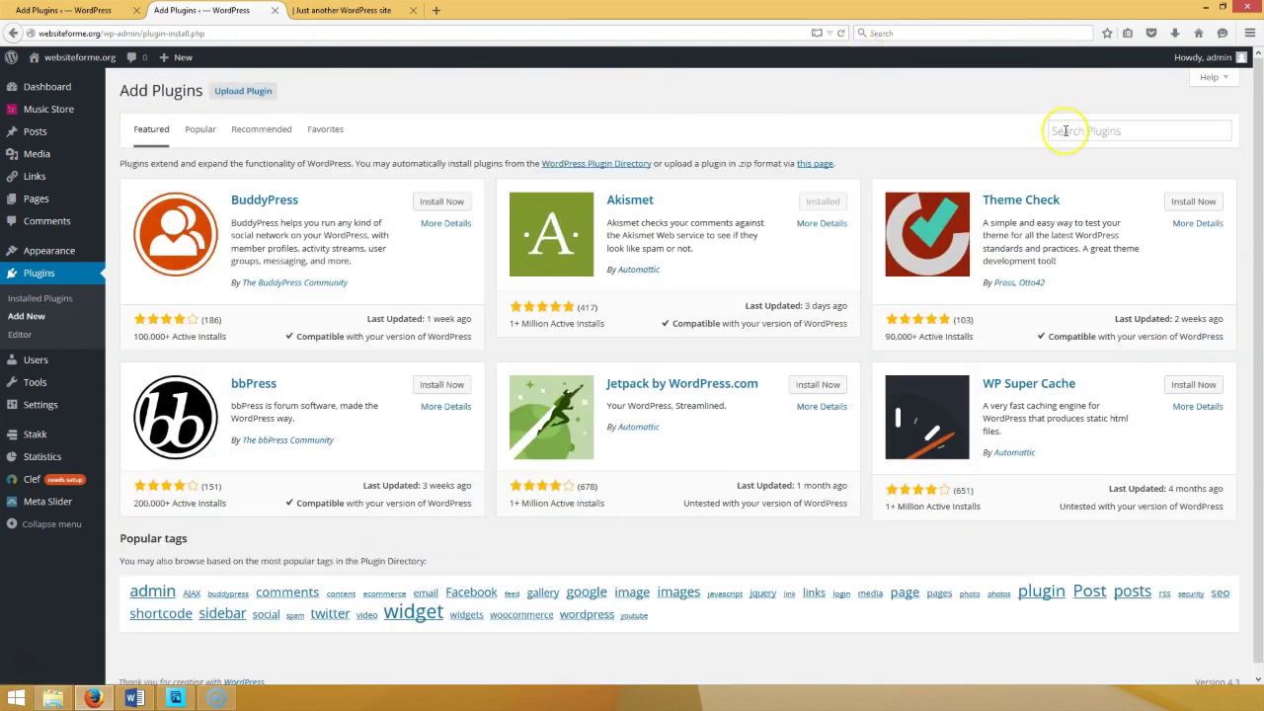
left_click(1062, 130)
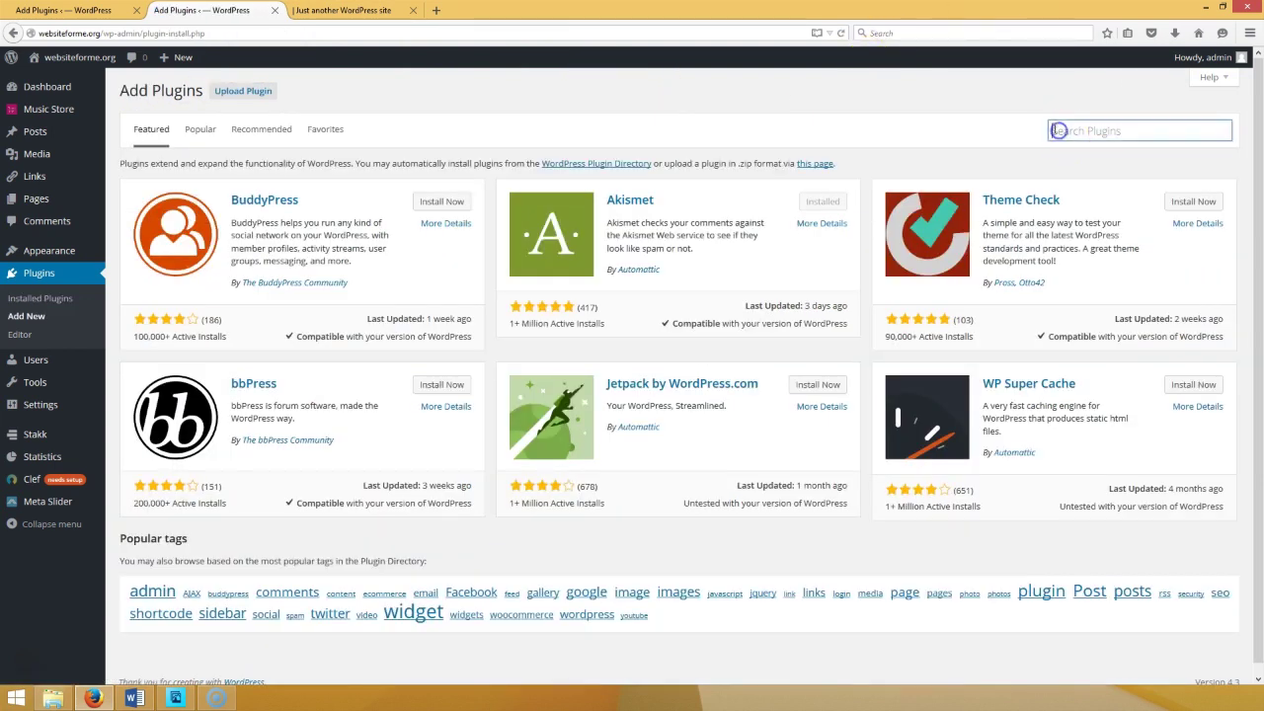
type("title rem")
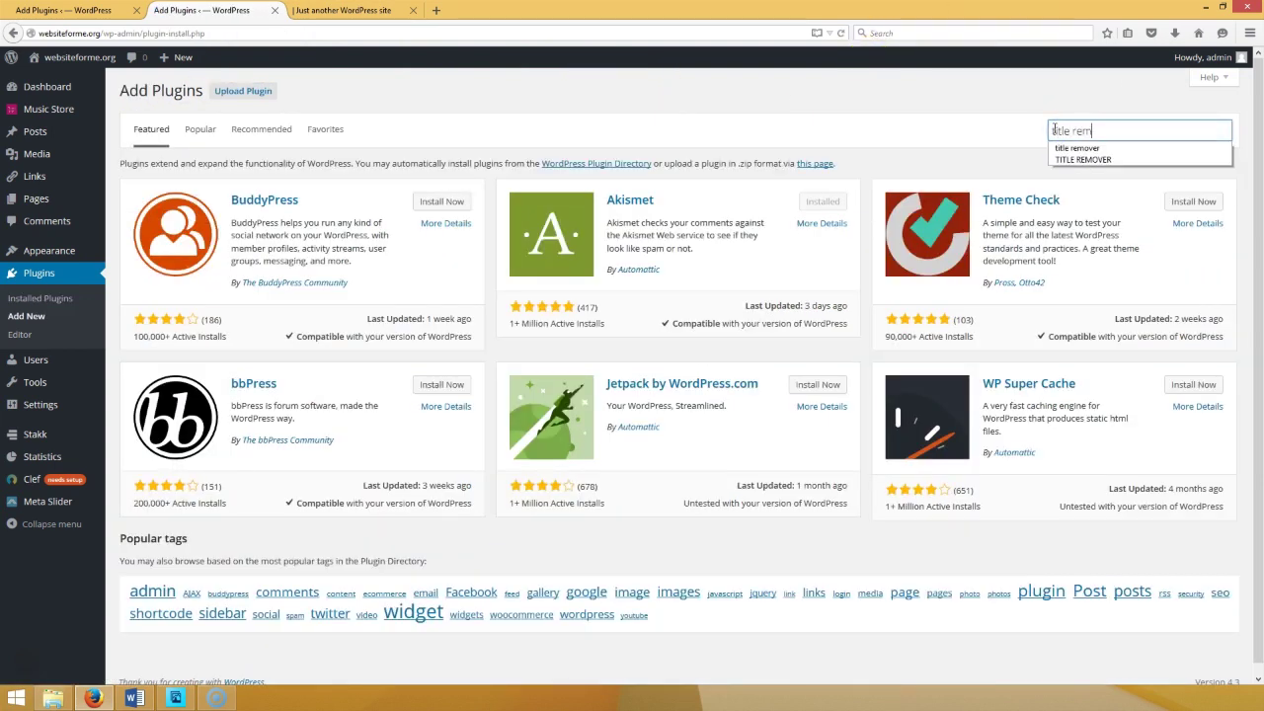
type("over")
key("Return")
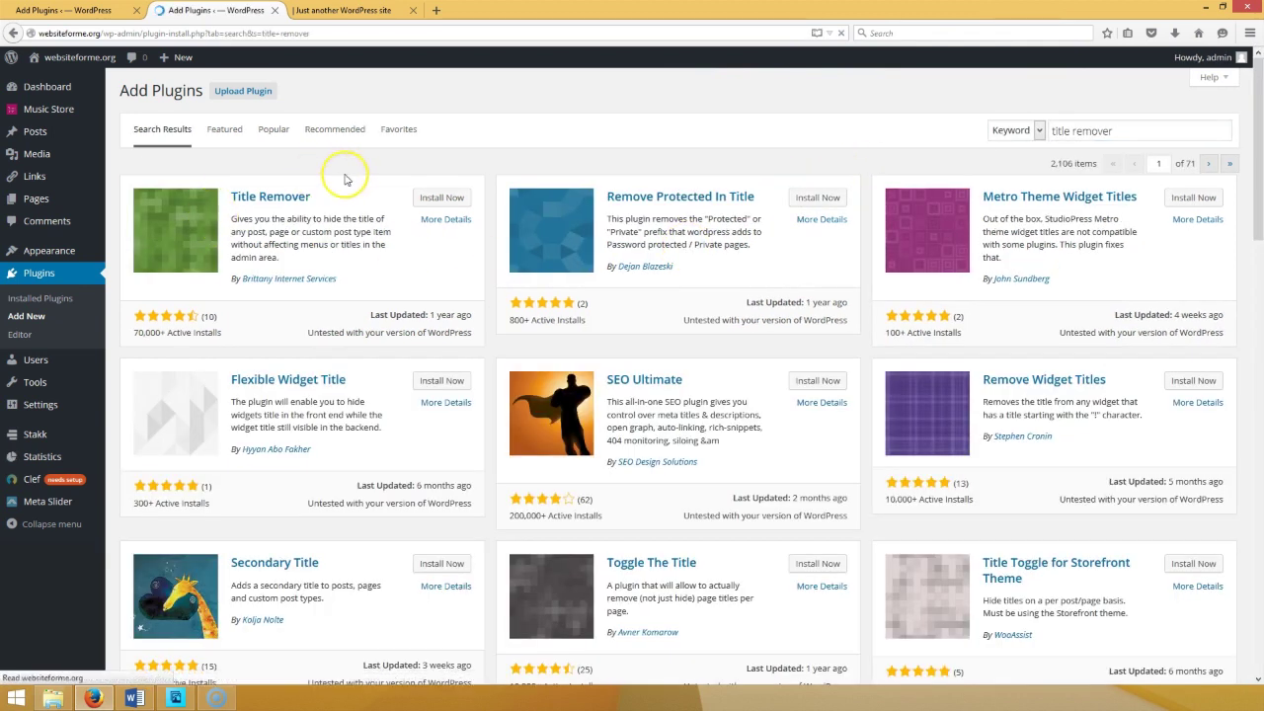
left_click(439, 202)
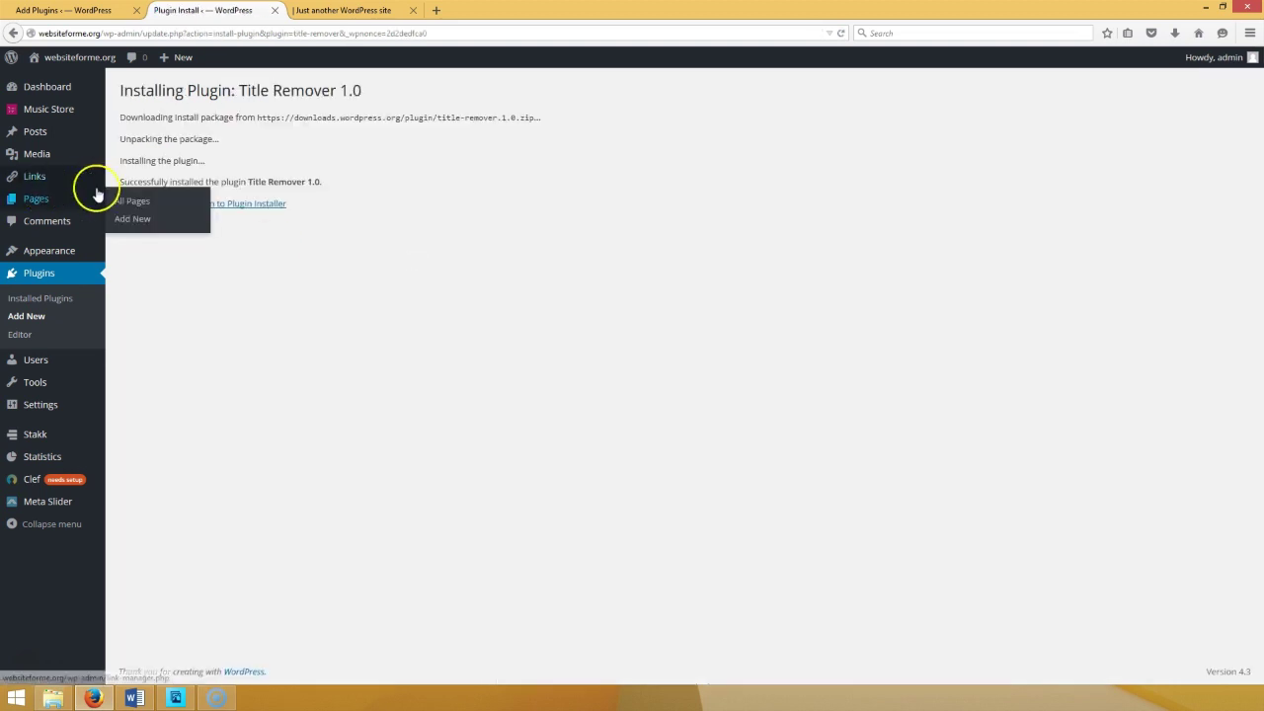
left_click(148, 204)
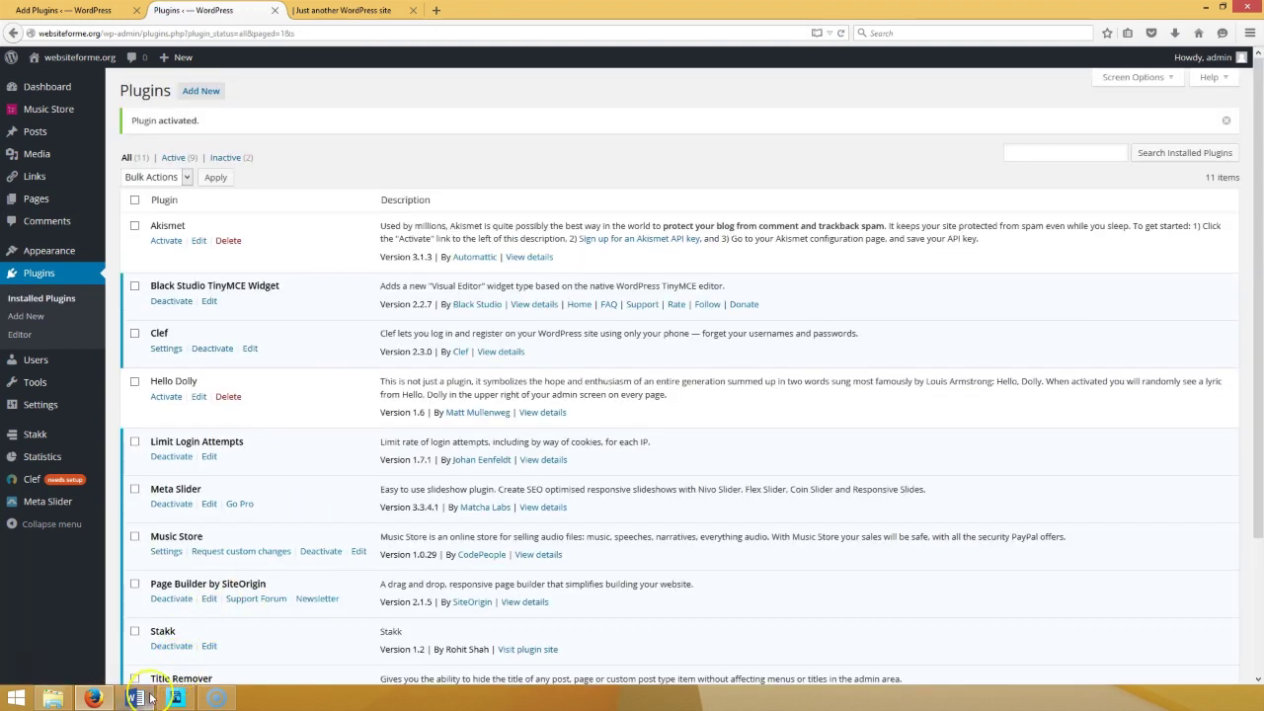
- Switch to Word and review the plugins listed under Install Plugins, including the Stakk, Jot Form, Music Store and Meta Slider entries
left_click(135, 698)
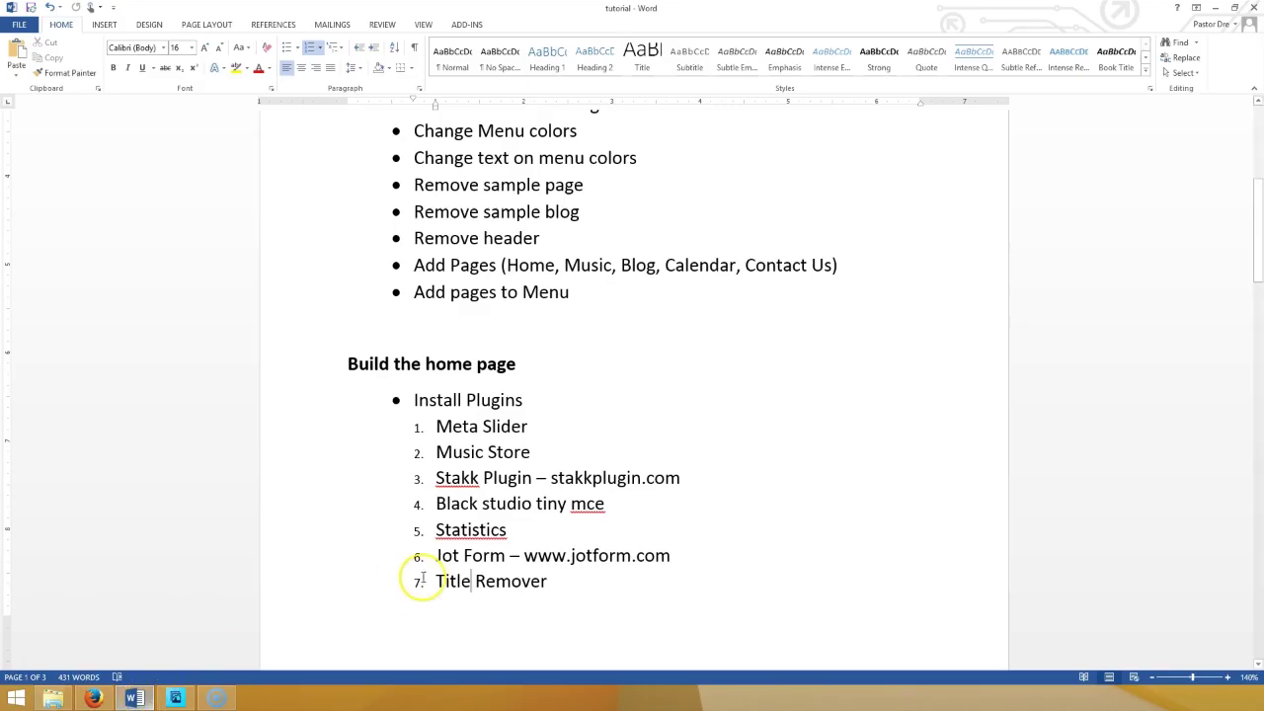
left_click(509, 478)
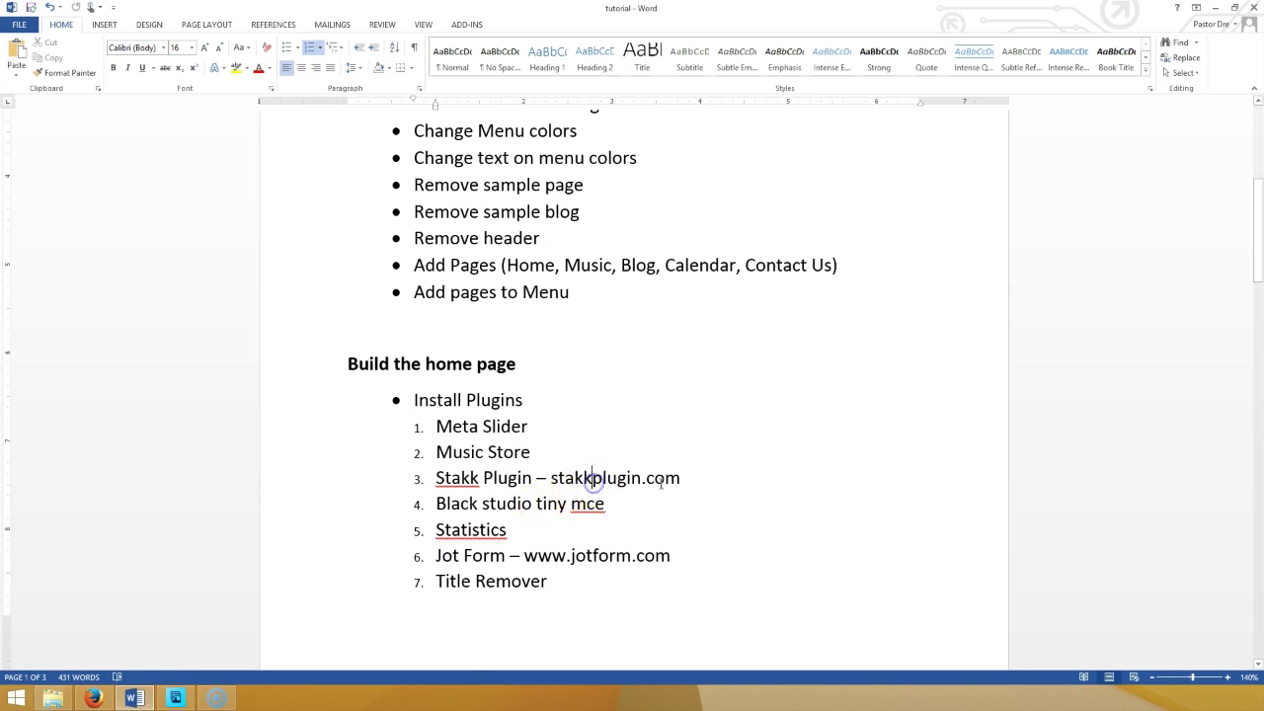
left_click(576, 556)
left_click(506, 453)
left_click(499, 556)
left_click(490, 426)
left_click(497, 422)
- Add "– imagesliderforme.com" after the "Add Meta slider pro" item in the Word checklist
left_click(93, 698)
left_click(135, 699)
scroll(417, 553, "down", 1)
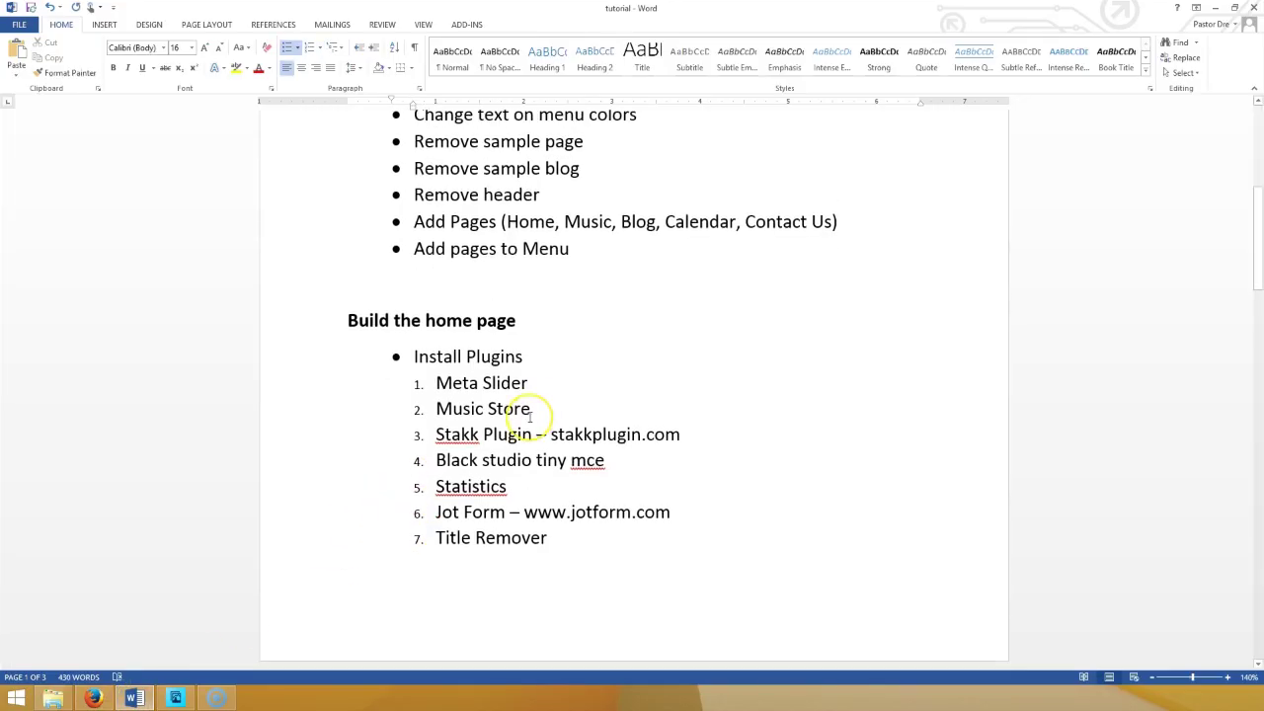
scroll(527, 415, "down", 5)
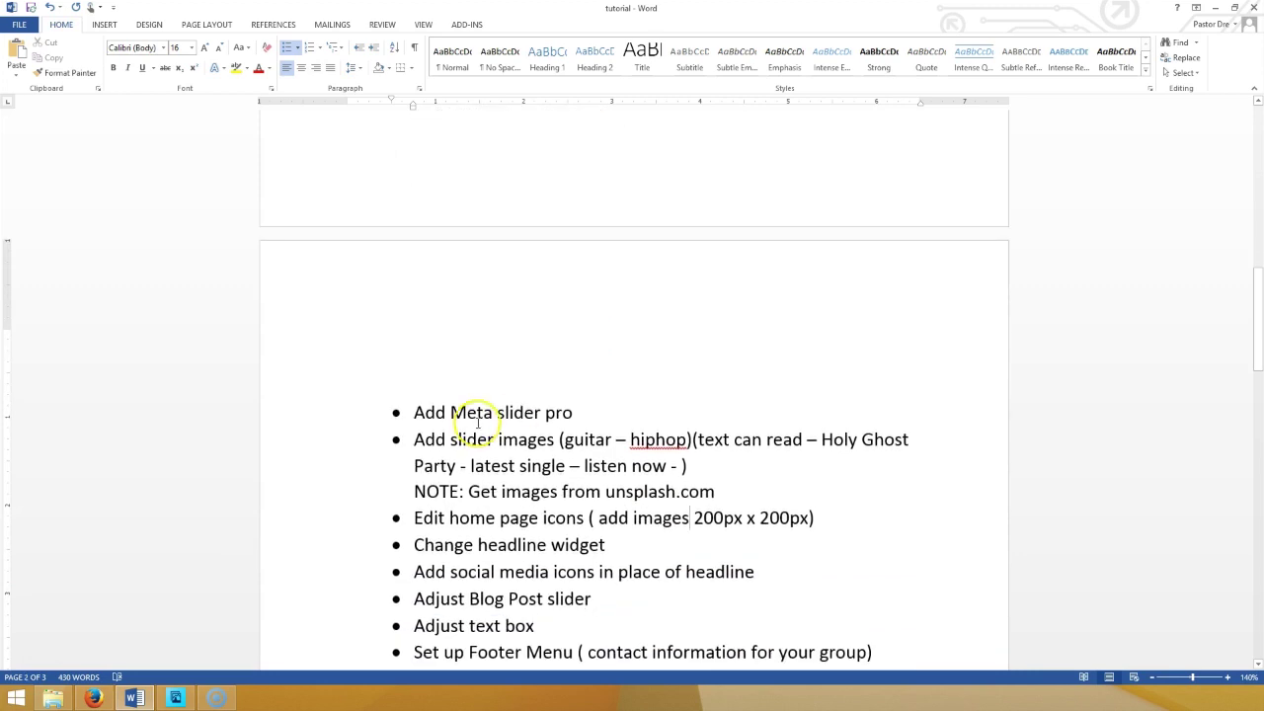
left_click(581, 410)
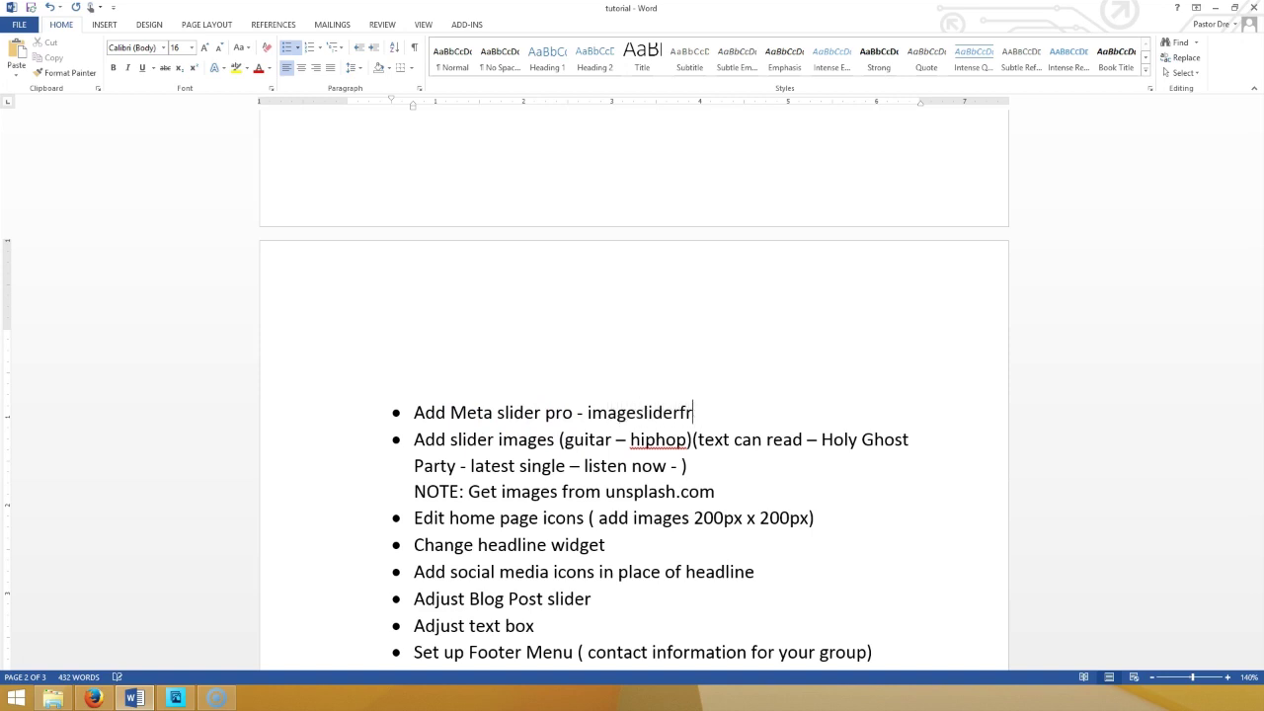
type("- imagesliderforme.com")
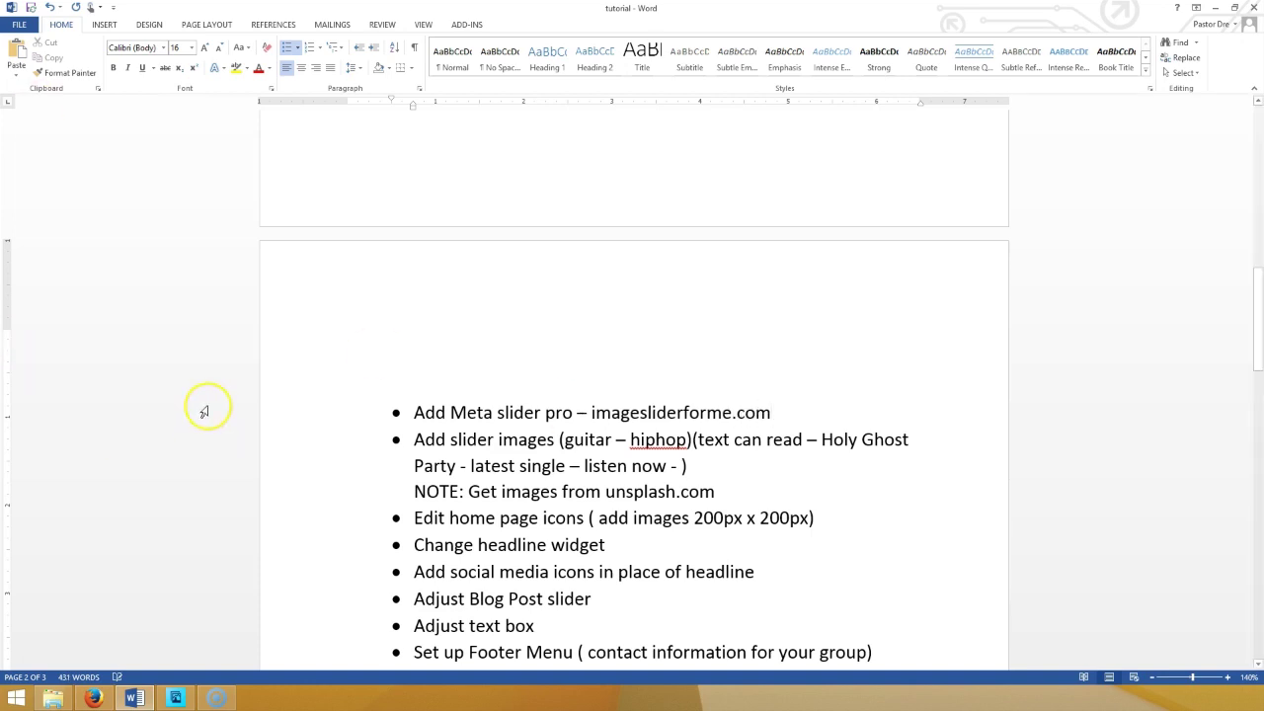
- Open imagesliderforme.com in a new browser tab and examine the Meta Slider Pro plan comparison
left_click(95, 698)
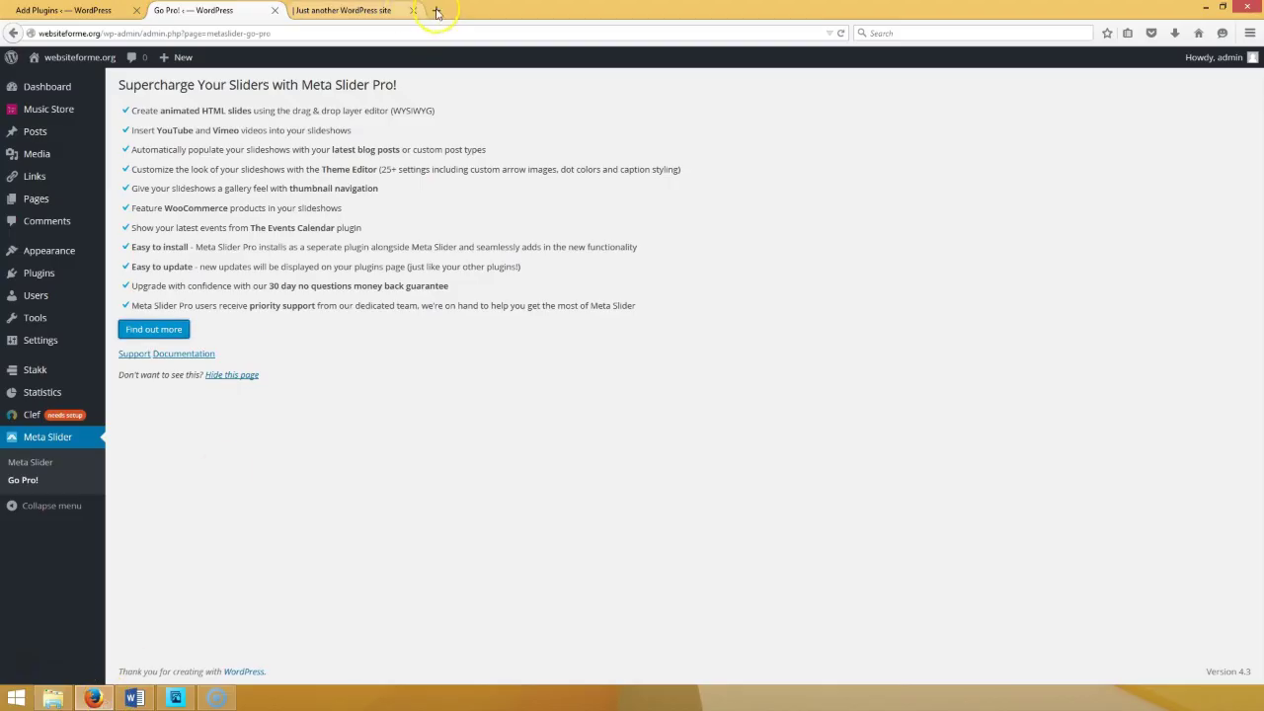
left_click(431, 9)
type("imagesliderforme.com")
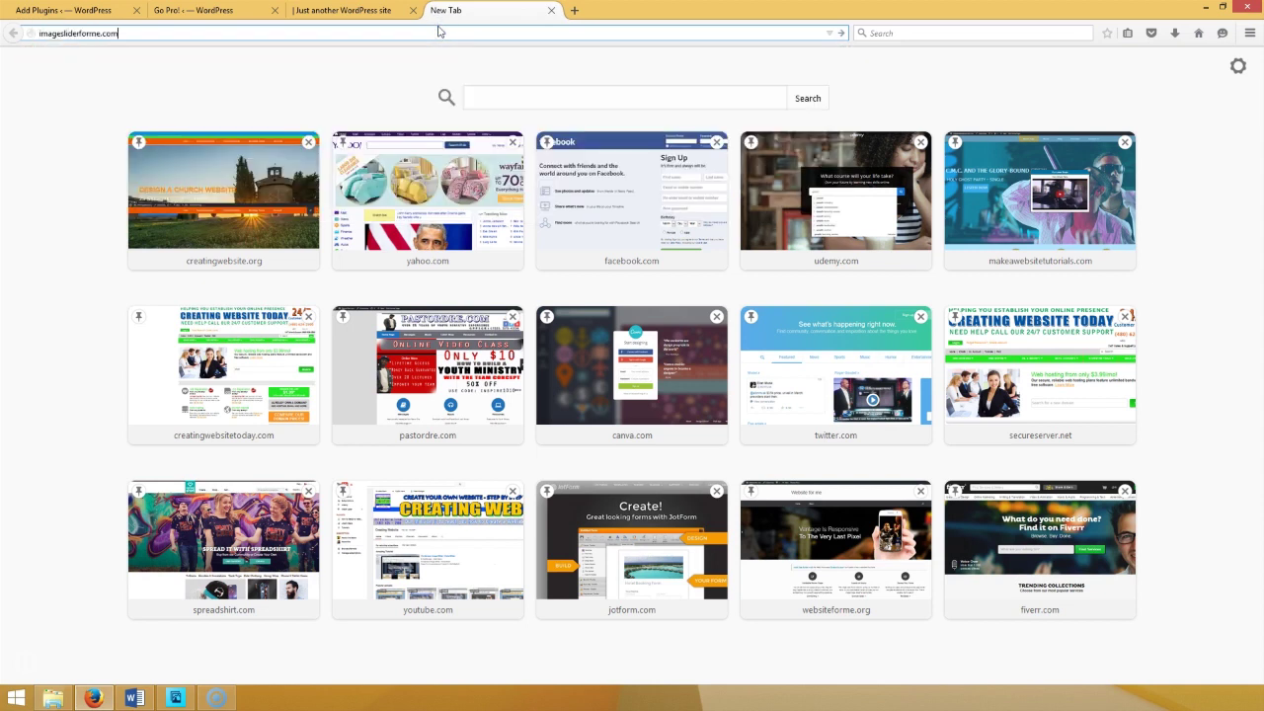
key("Return")
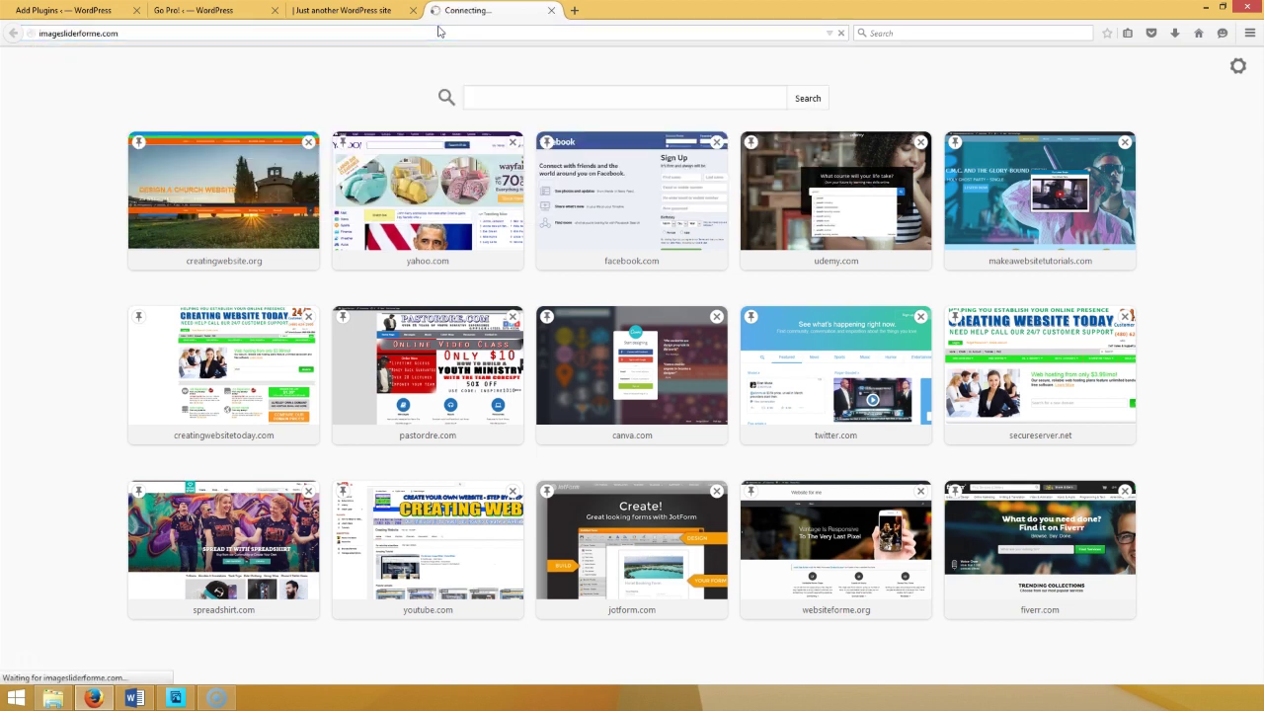
left_click(512, 97)
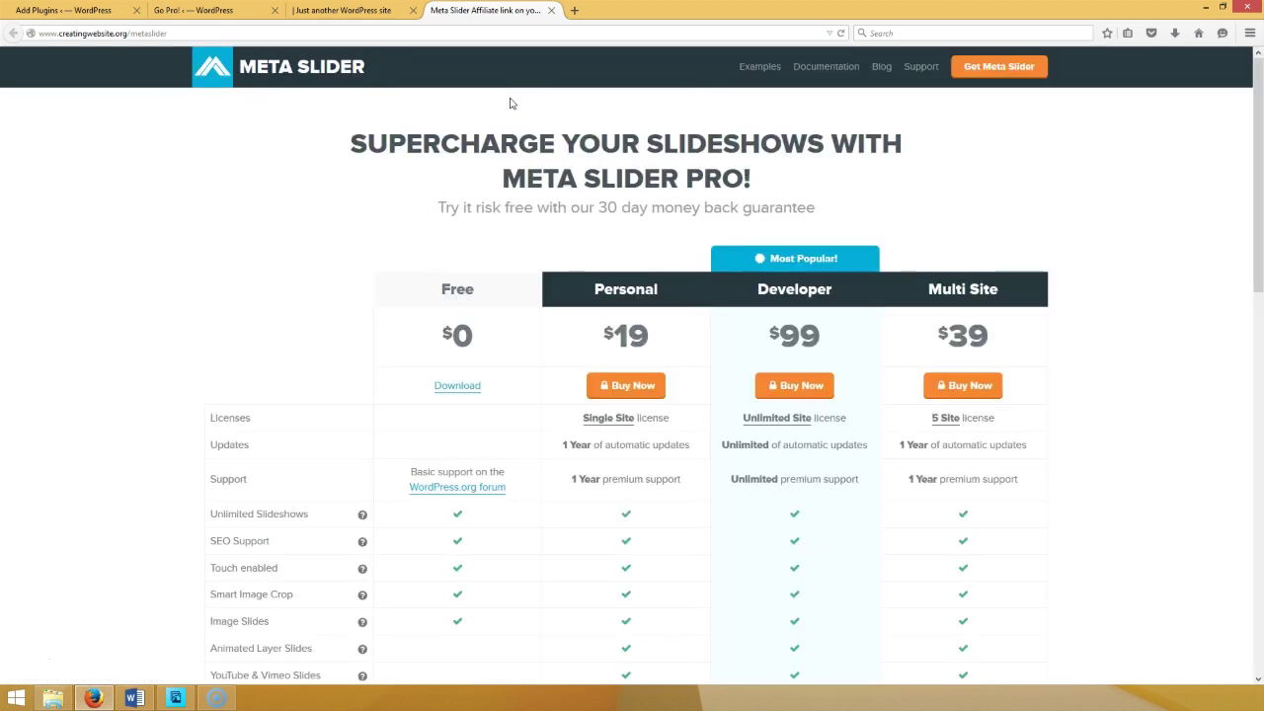
scroll(474, 378, "down", 3)
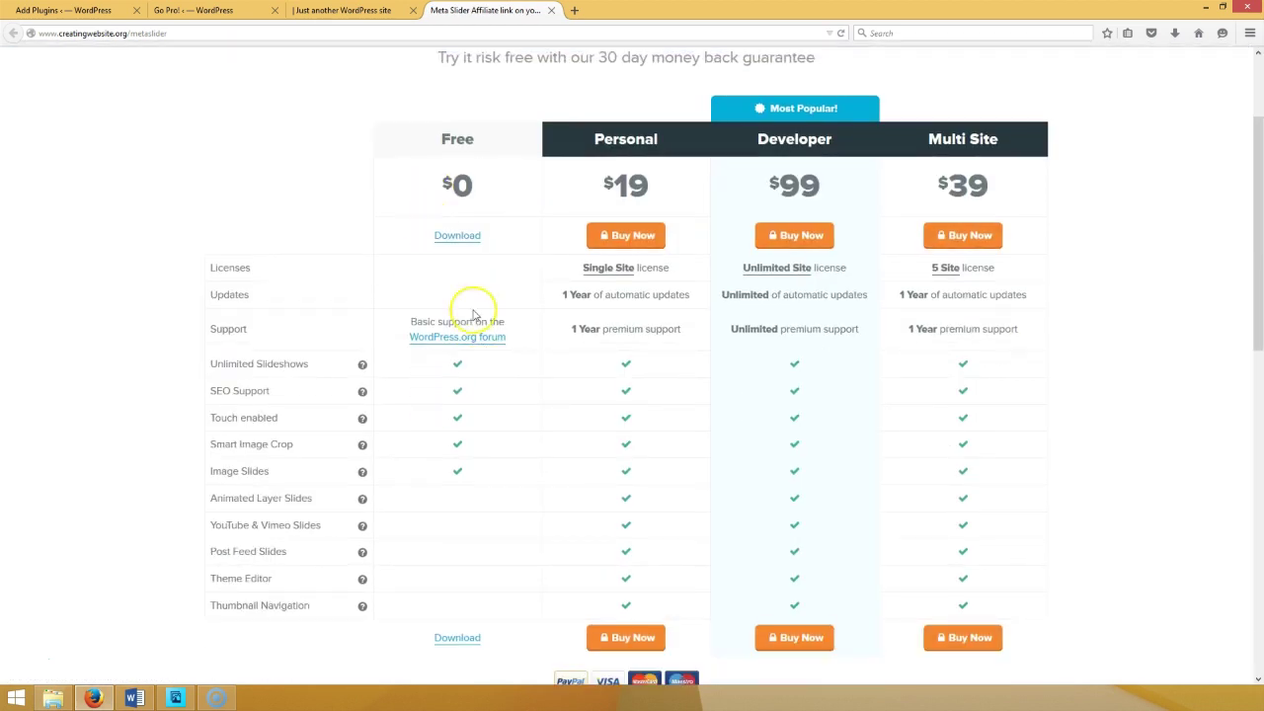
- View the slider on the site's home page, then preview the Meta Slider Pro Personal plan's order form and close the pricing tab
left_click(334, 10)
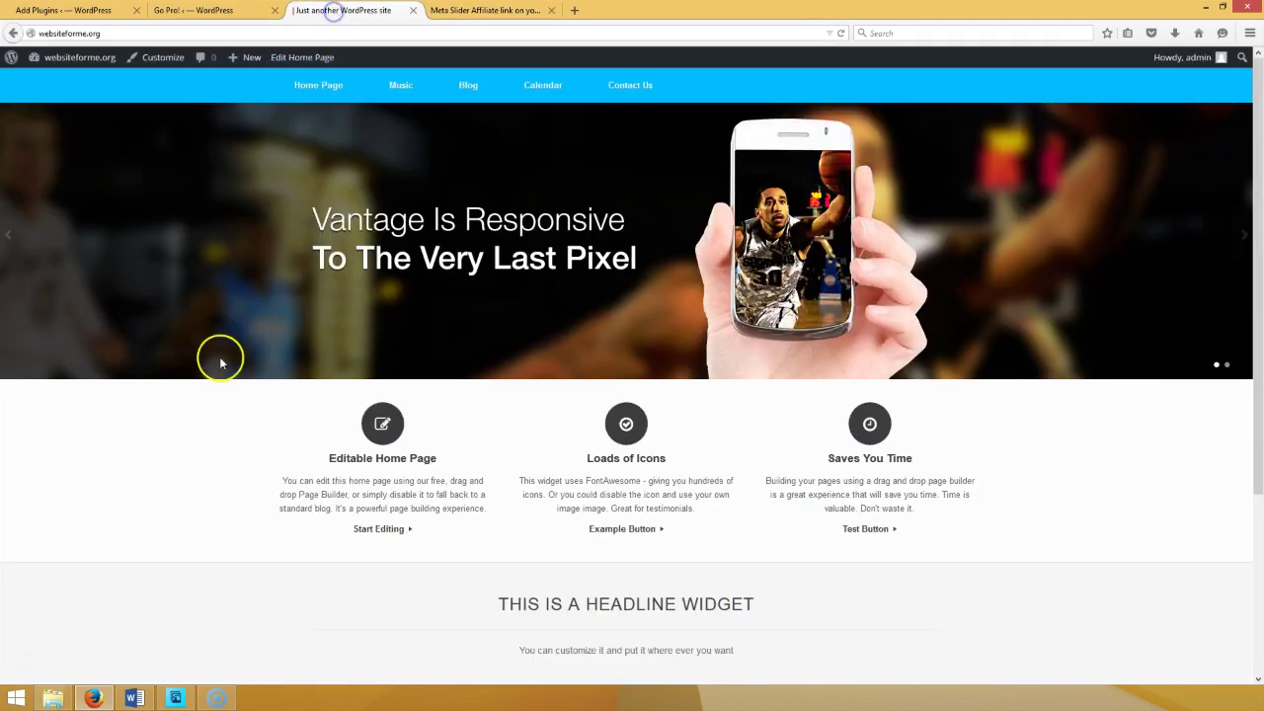
left_click(483, 10)
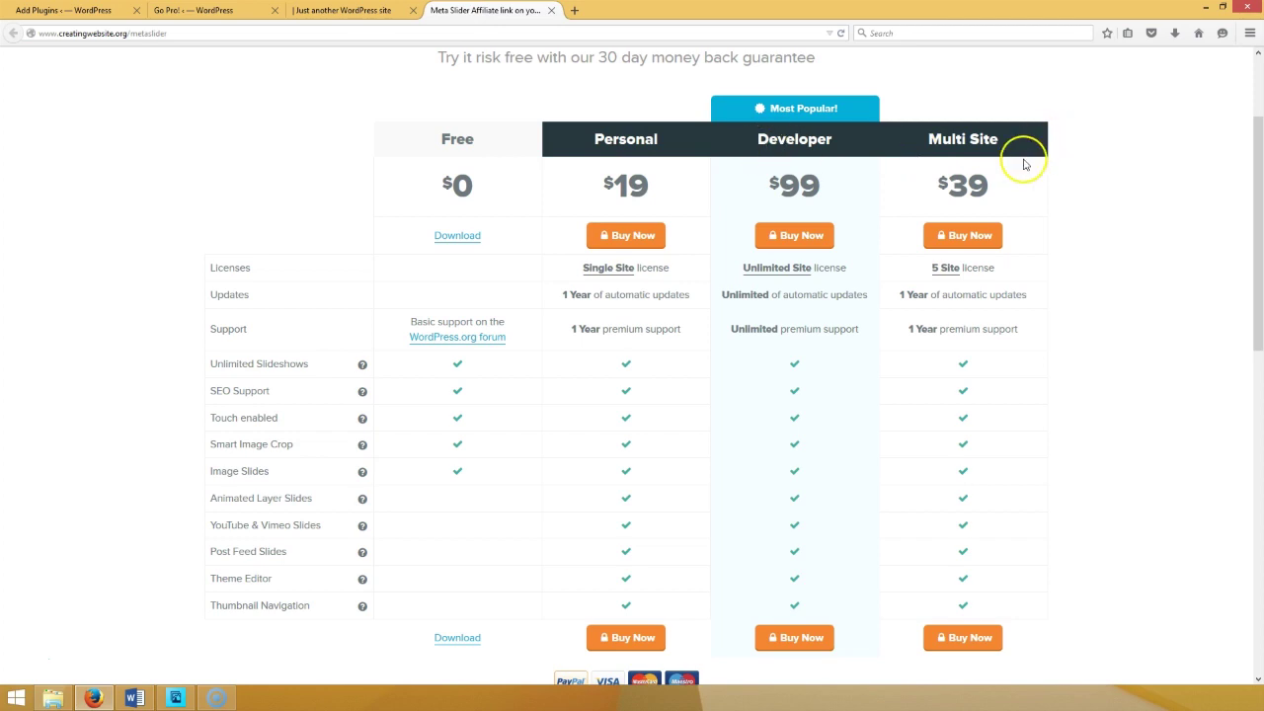
left_click(611, 254)
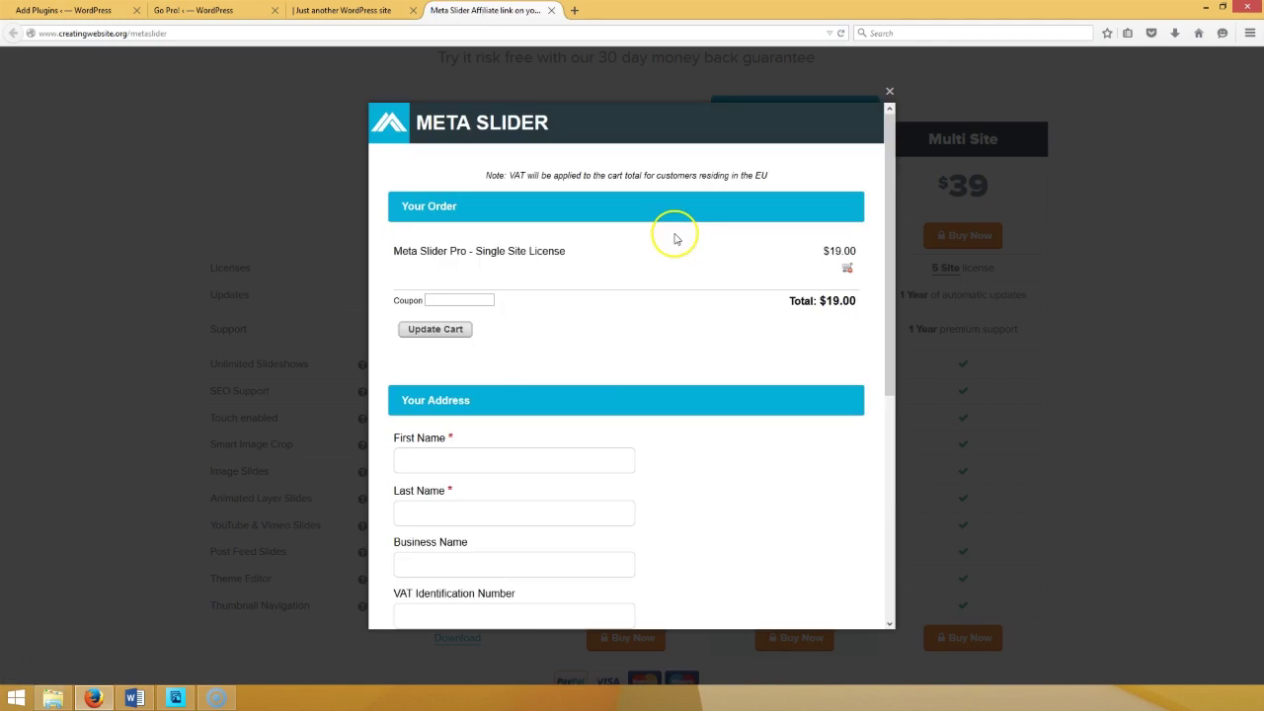
left_click(888, 92)
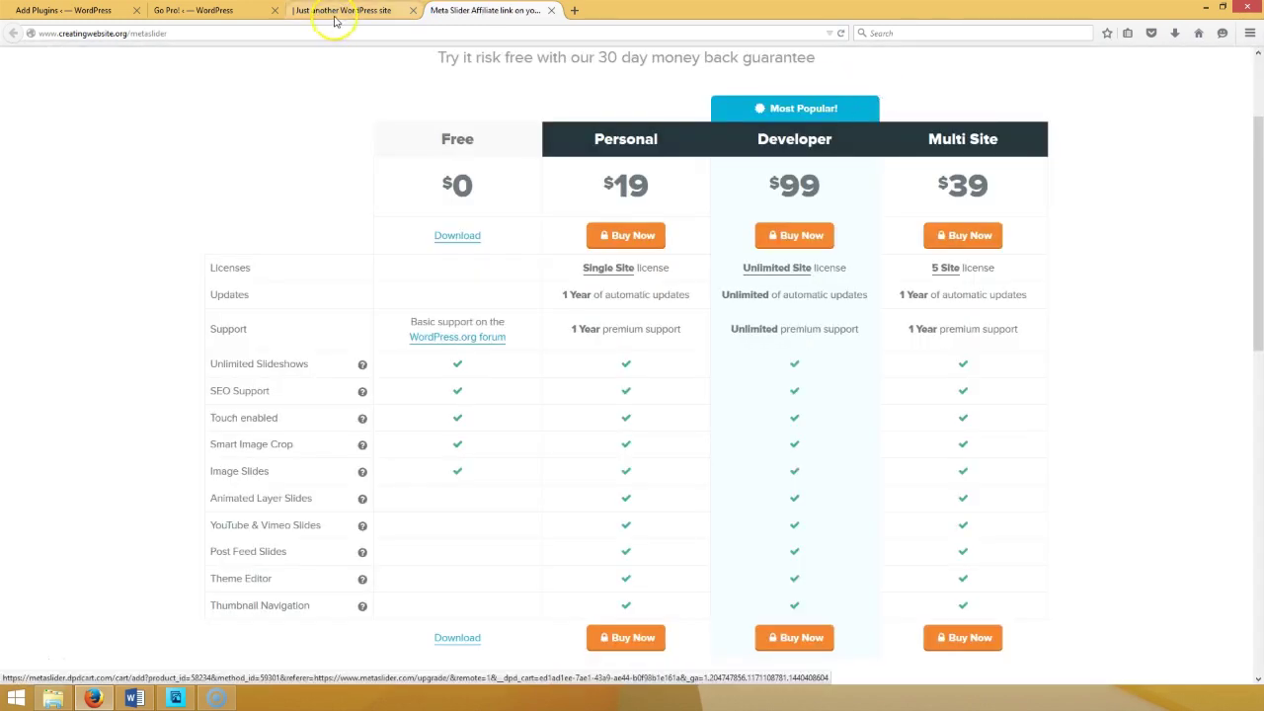
left_click(551, 10)
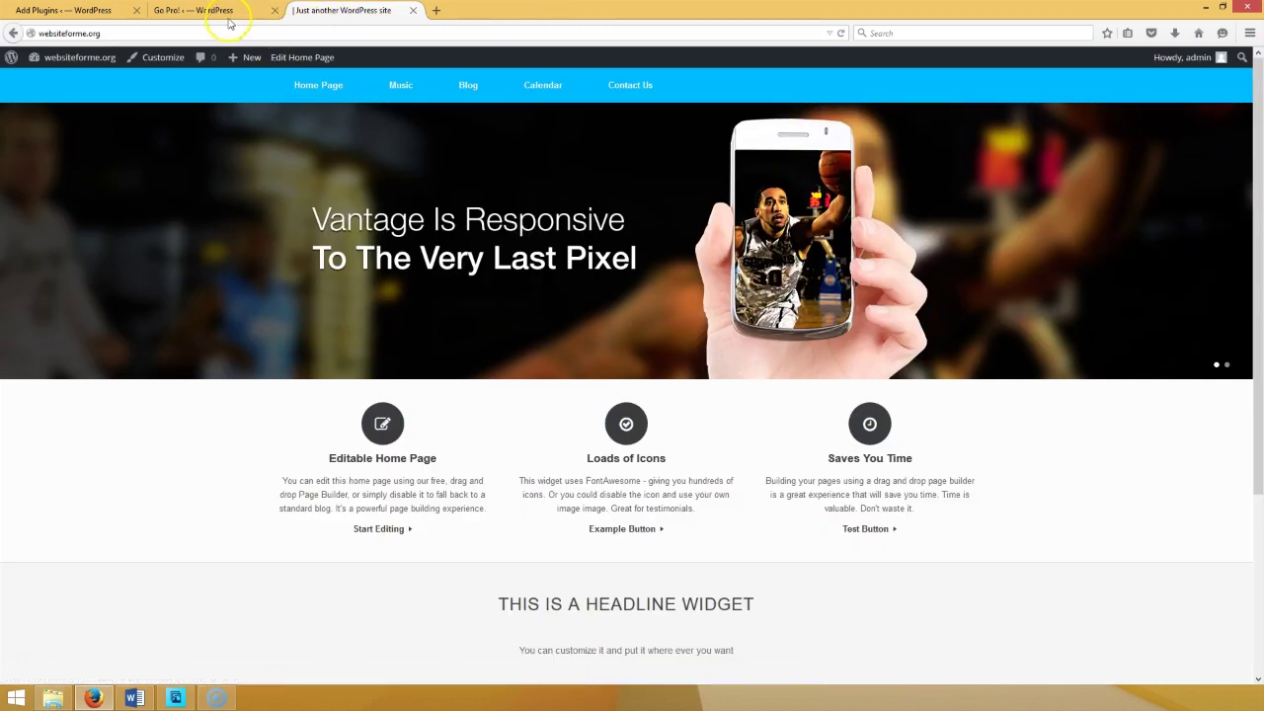
- Upload the ml-slider-pro-2.6 zip from the Developer PlugINs folder as a new plugin, install it and activate it
left_click(229, 12)
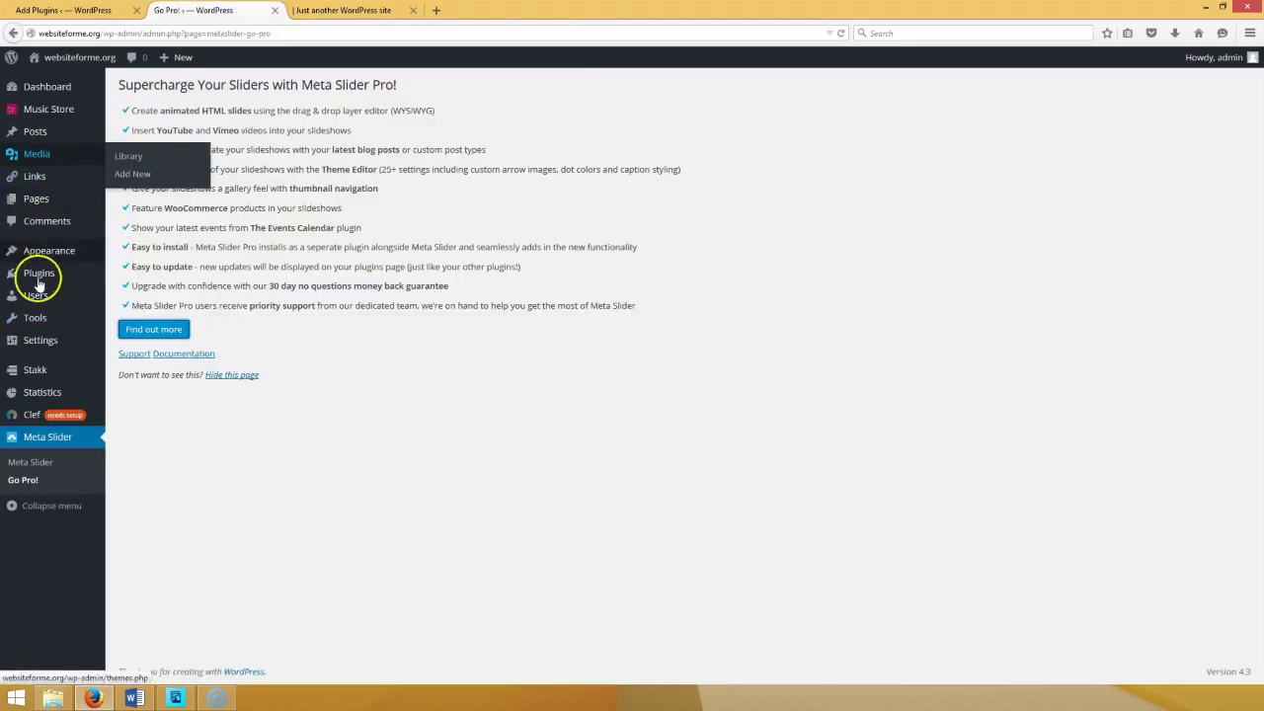
left_click(156, 276)
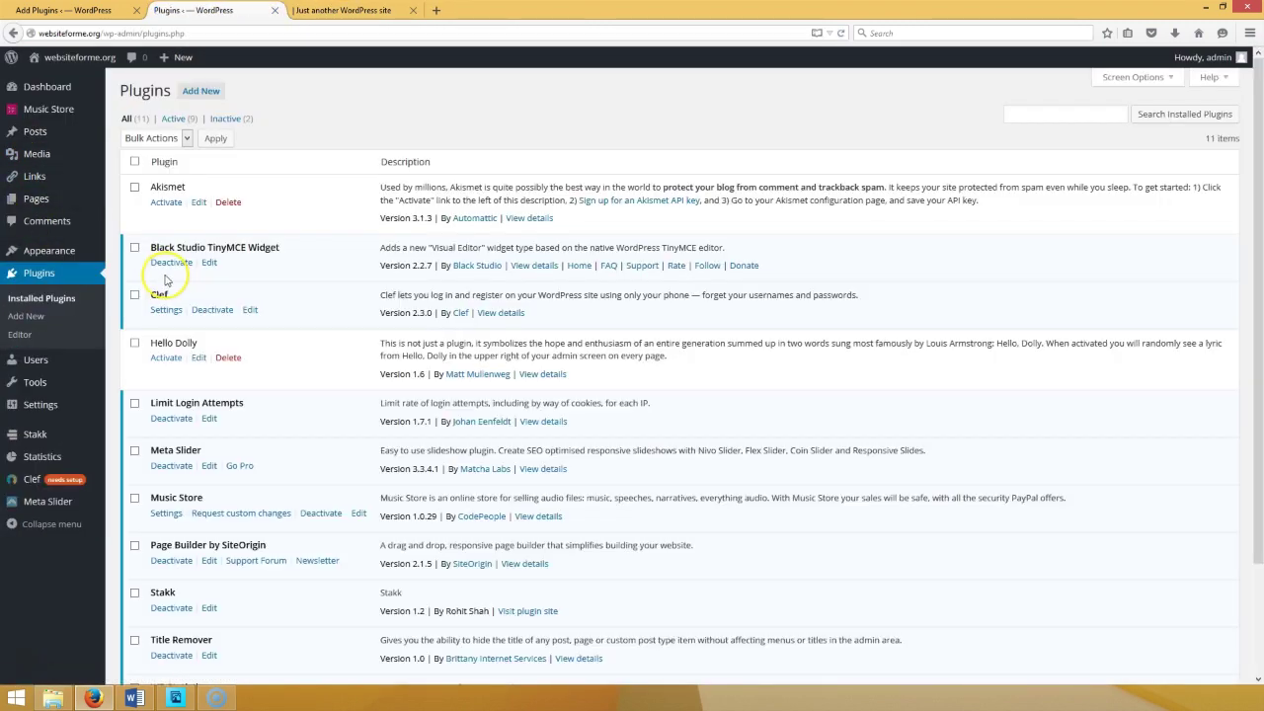
left_click(201, 94)
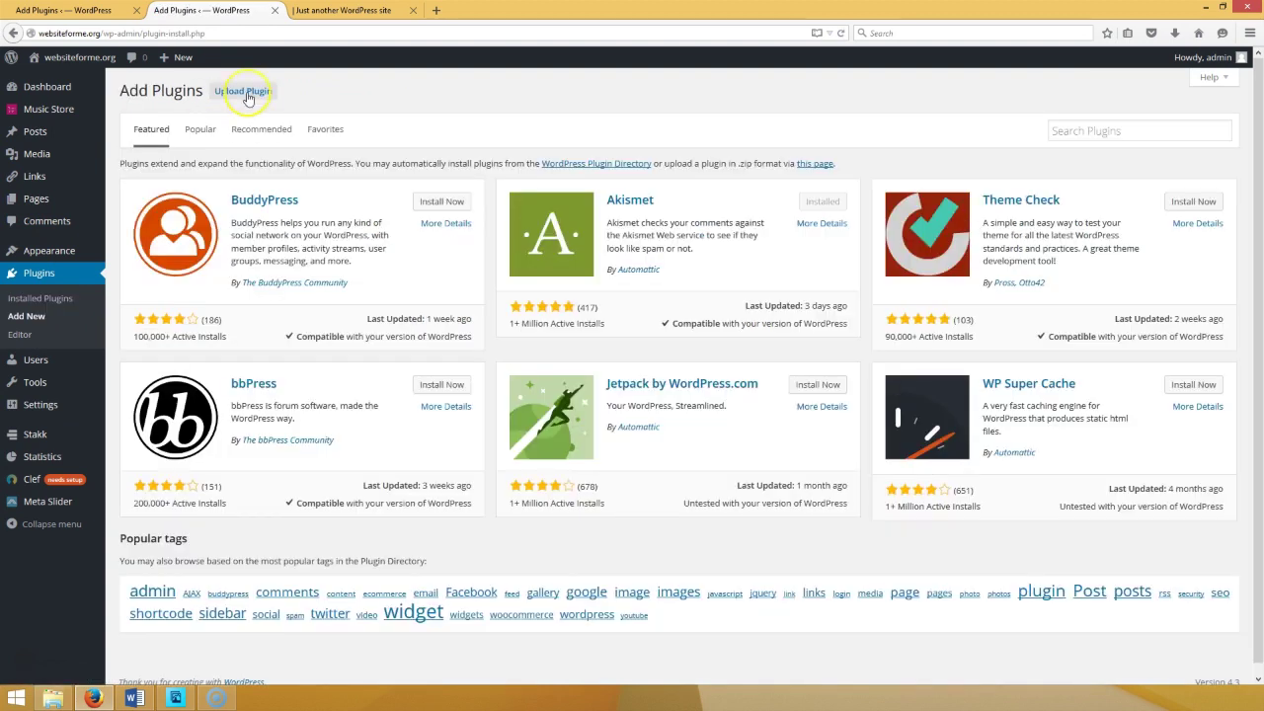
left_click(243, 91)
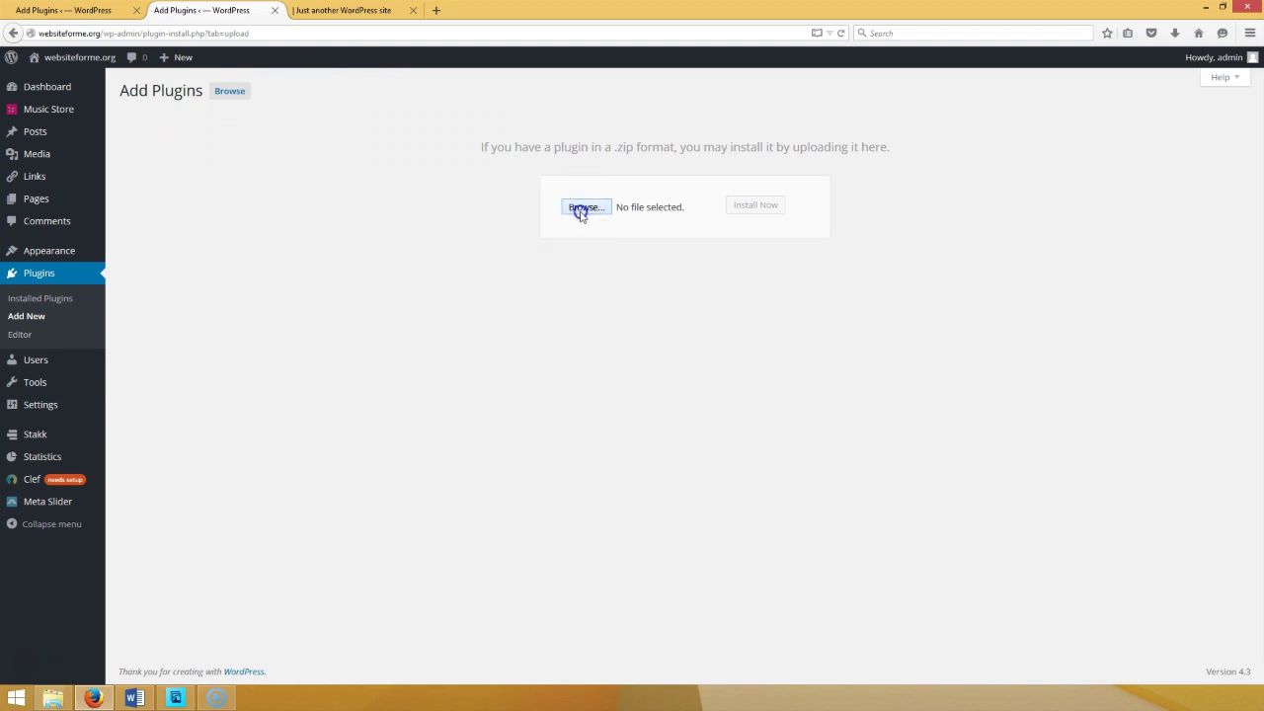
left_click(580, 211)
double_click(161, 92)
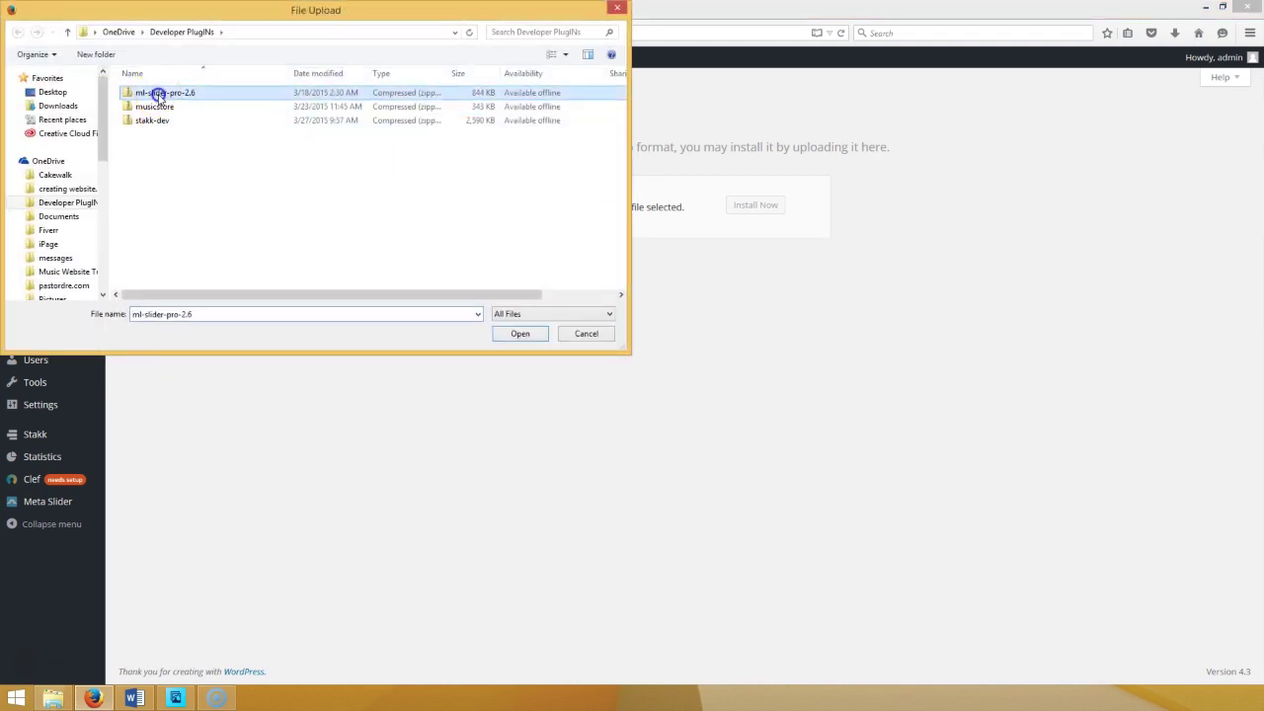
left_click(754, 206)
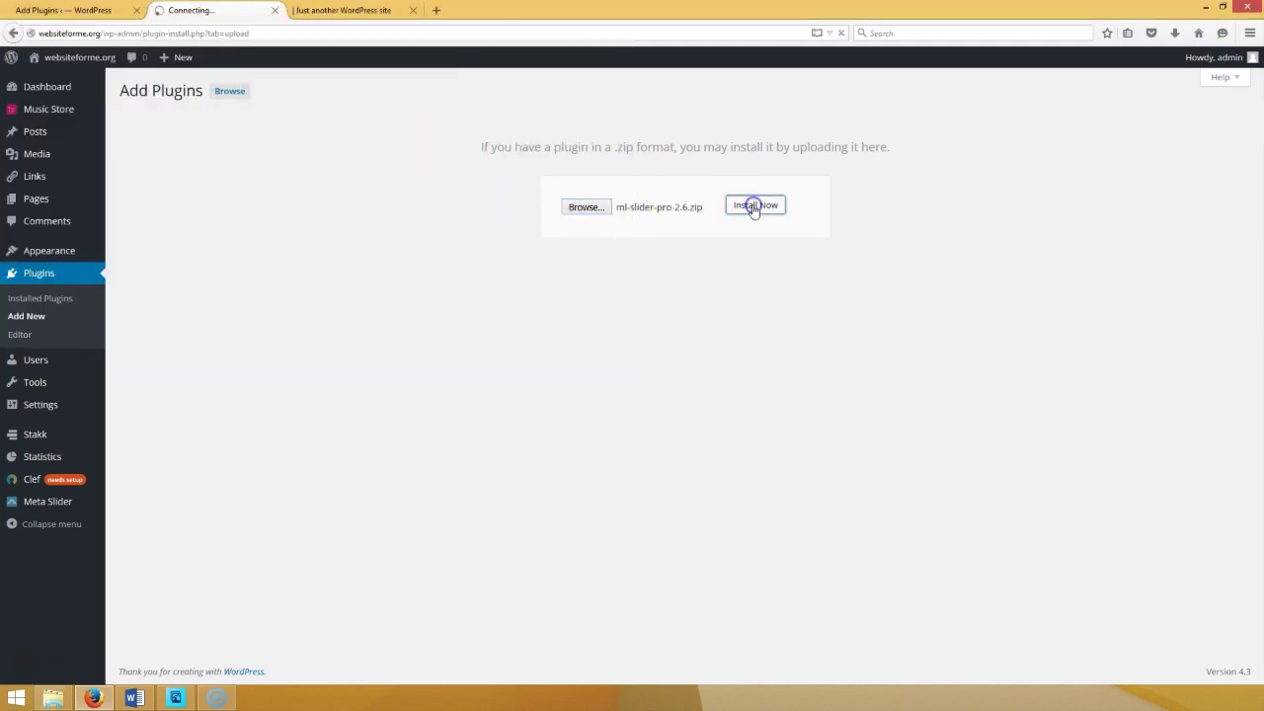
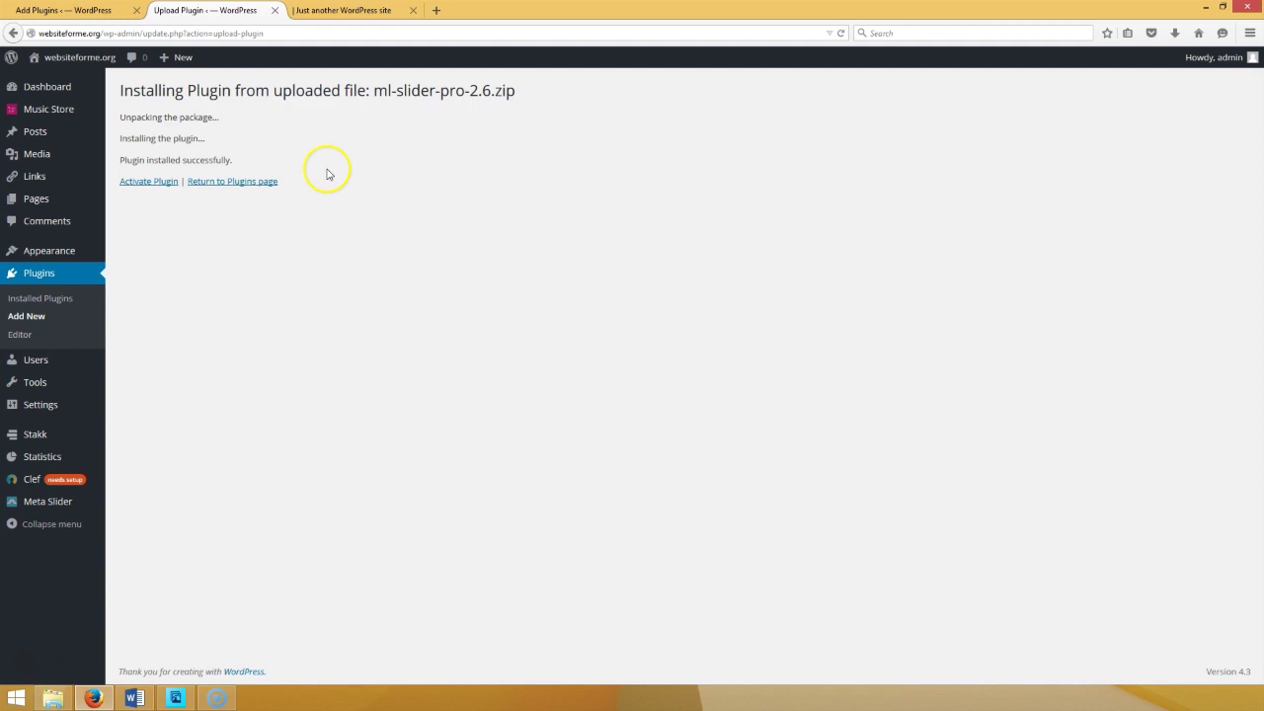
left_click(150, 180)
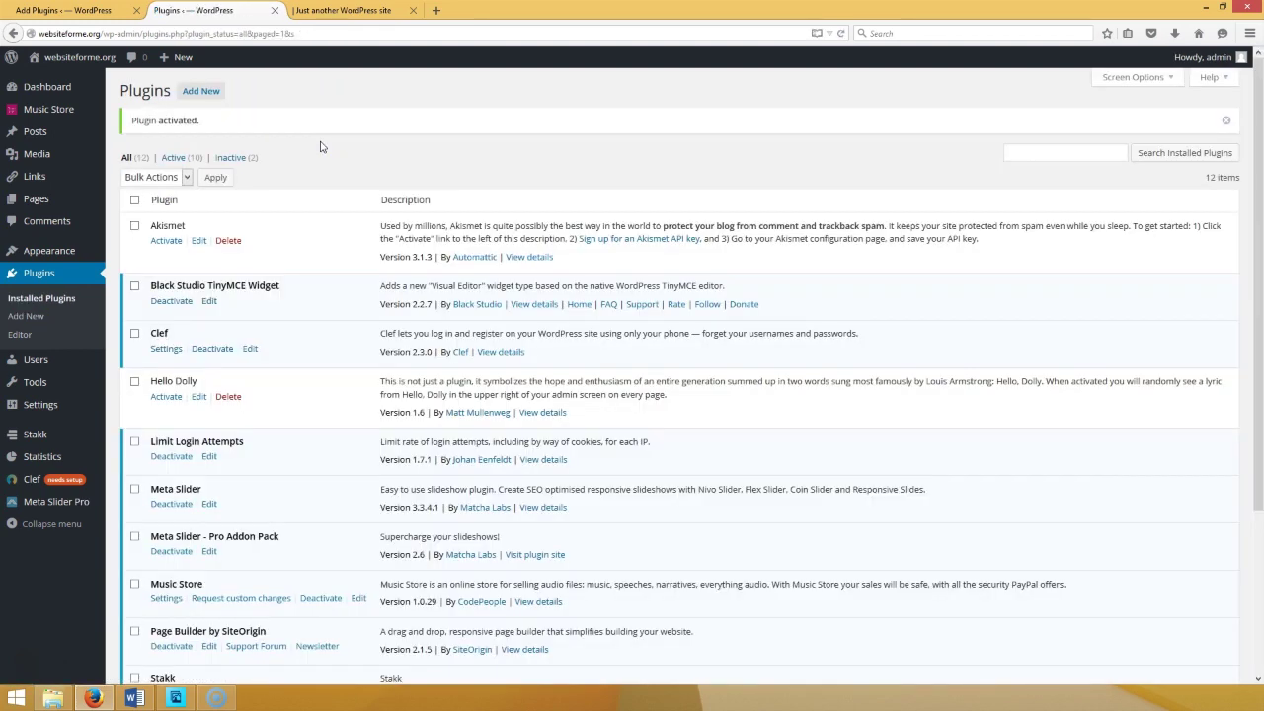
- Switch to Word to review the "Add slider images" checklist item, then return to the WordPress plugins page in Firefox
left_click(134, 698)
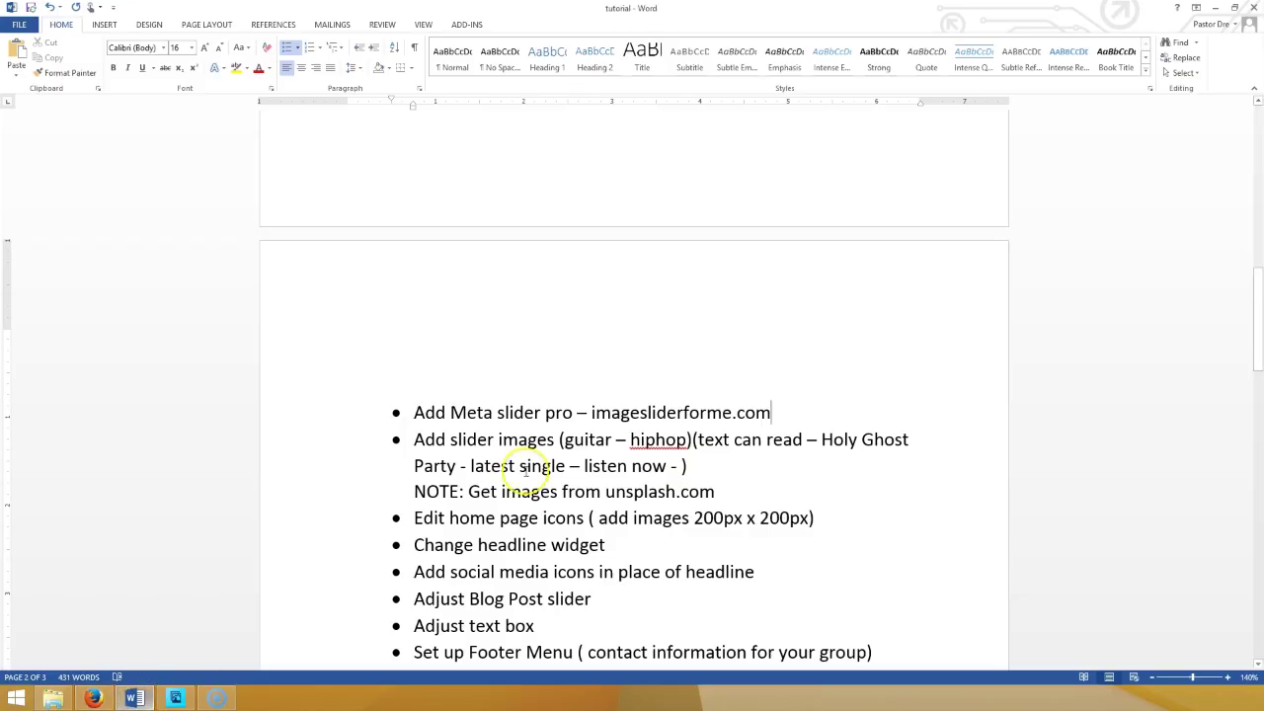
left_click(498, 441)
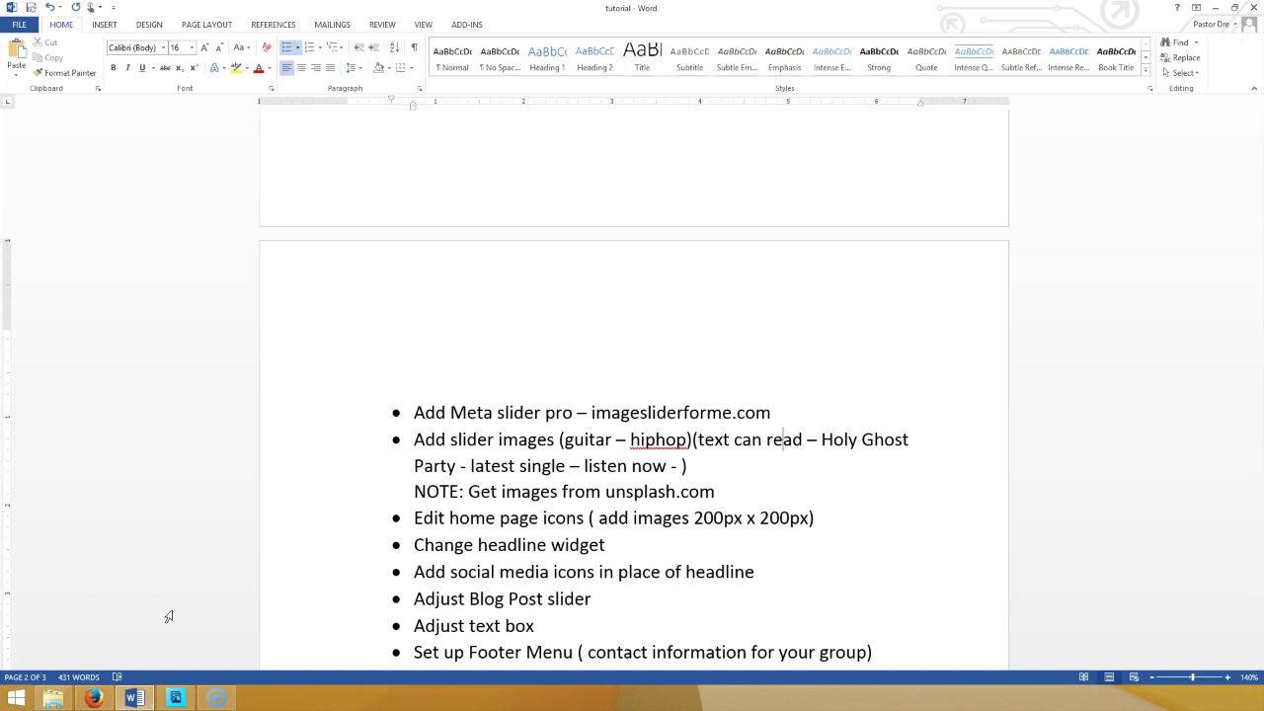
left_click(93, 698)
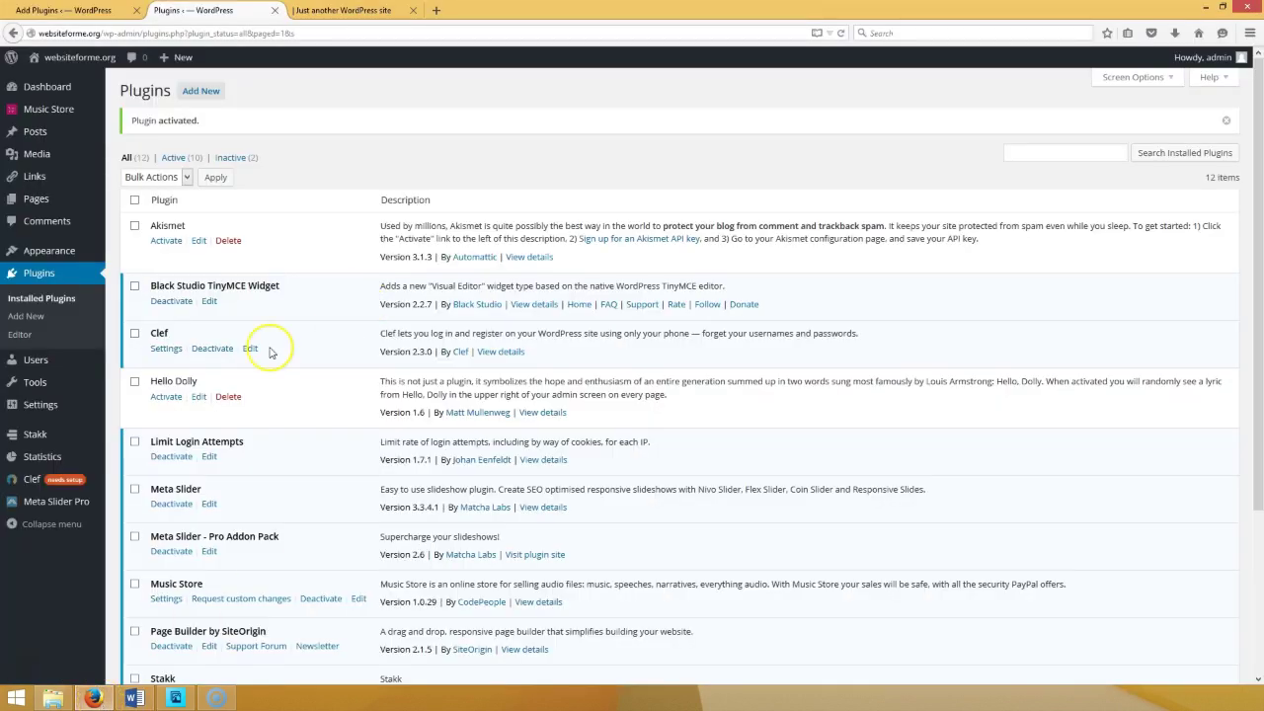
- Create the first slideshow in Meta Slider Pro and name it "Home Page"
left_click(45, 502)
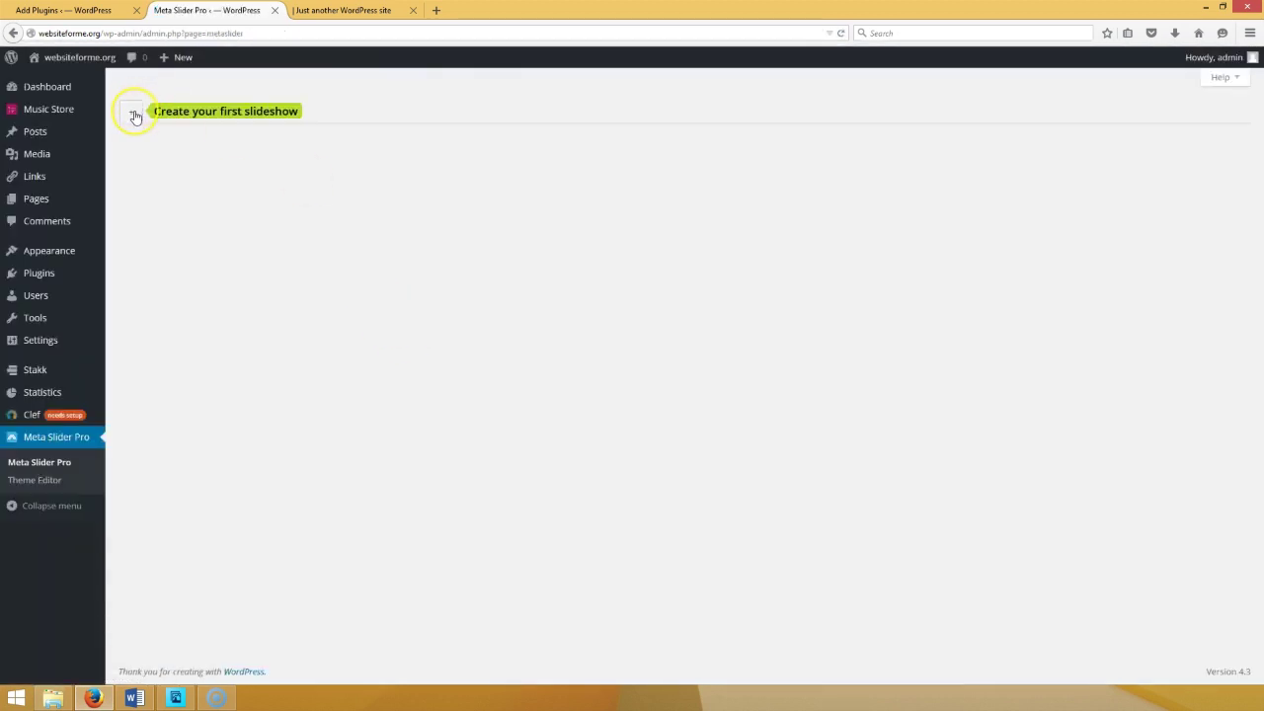
left_click(135, 115)
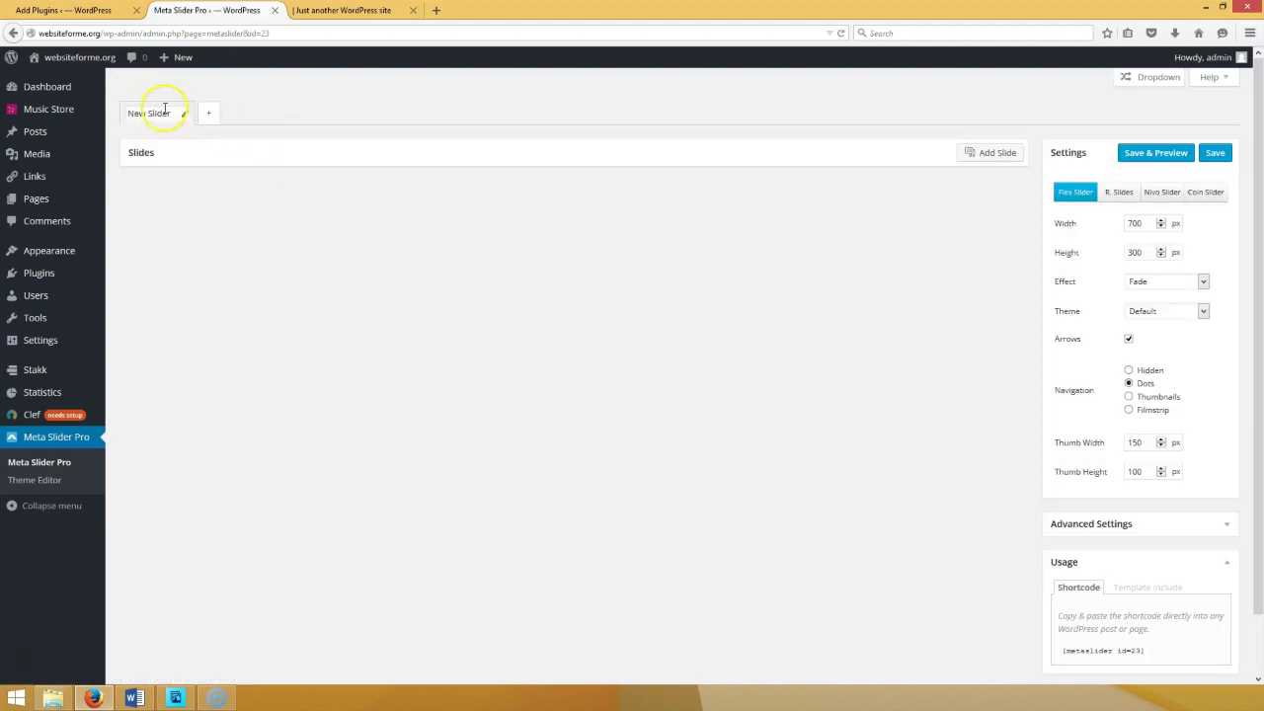
left_click_drag(164, 109, 83, 115)
key("BackSpace")
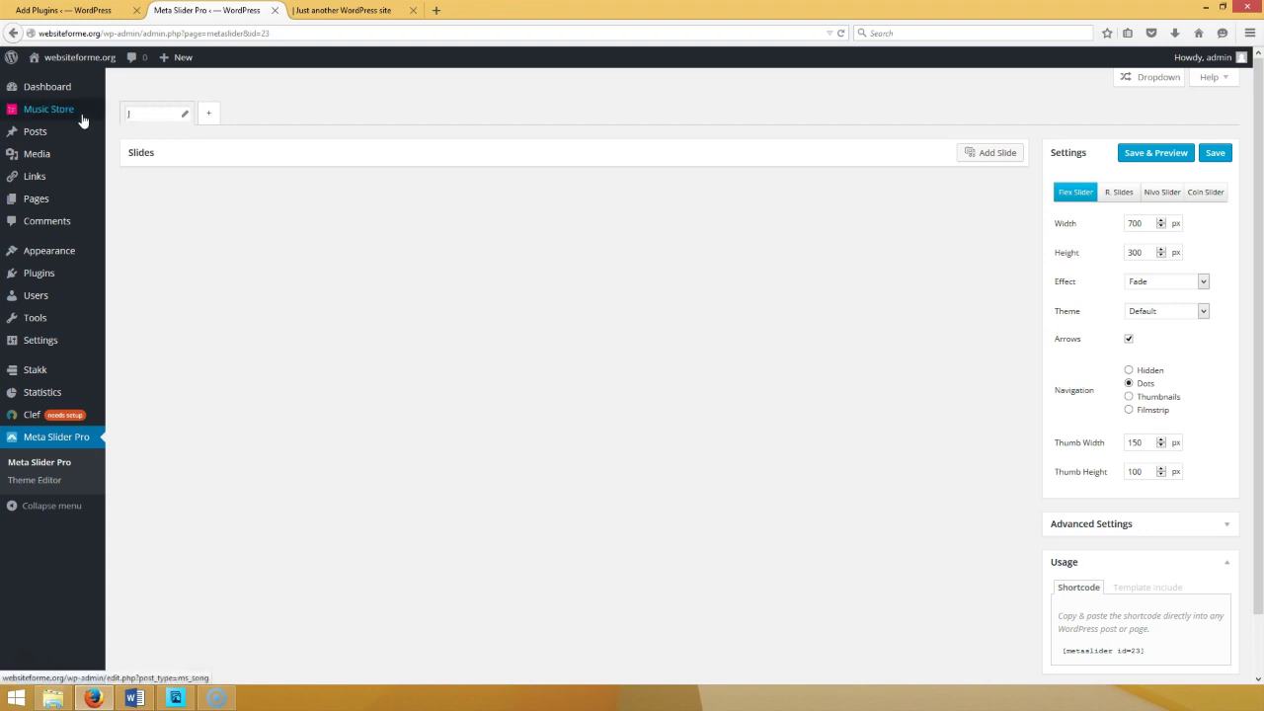
type("Home")
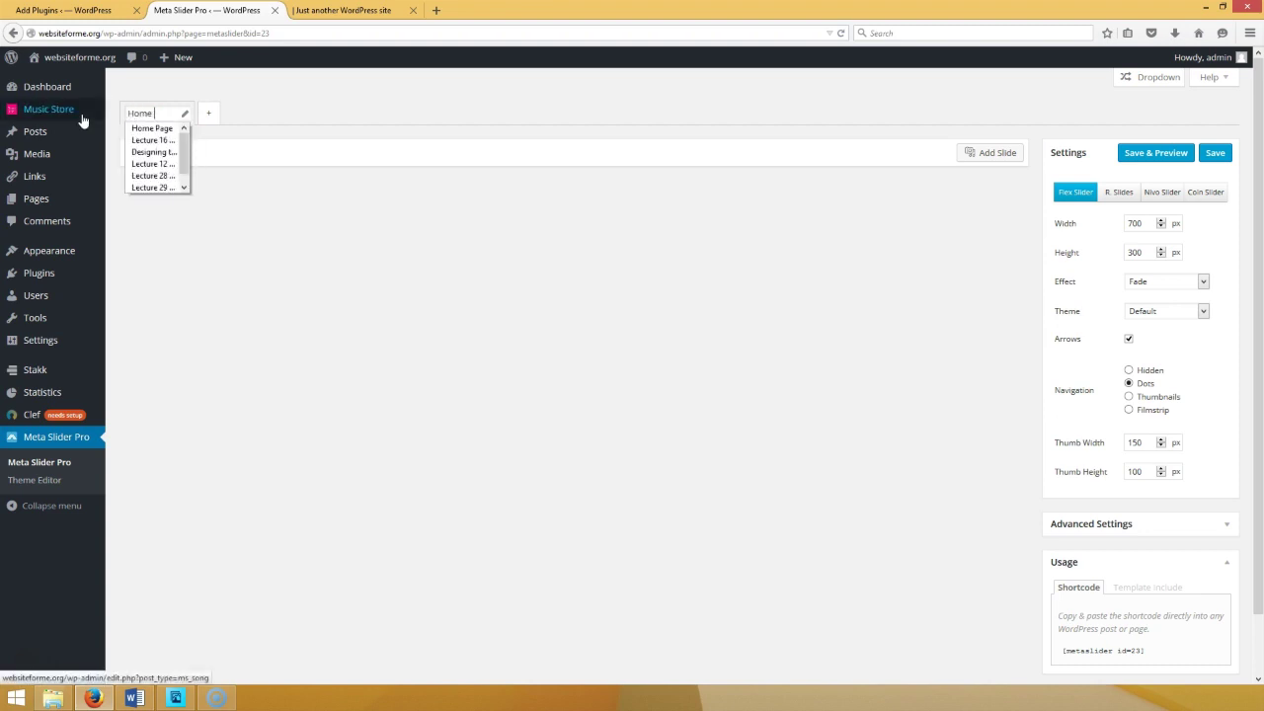
type(" Page")
key("Return")
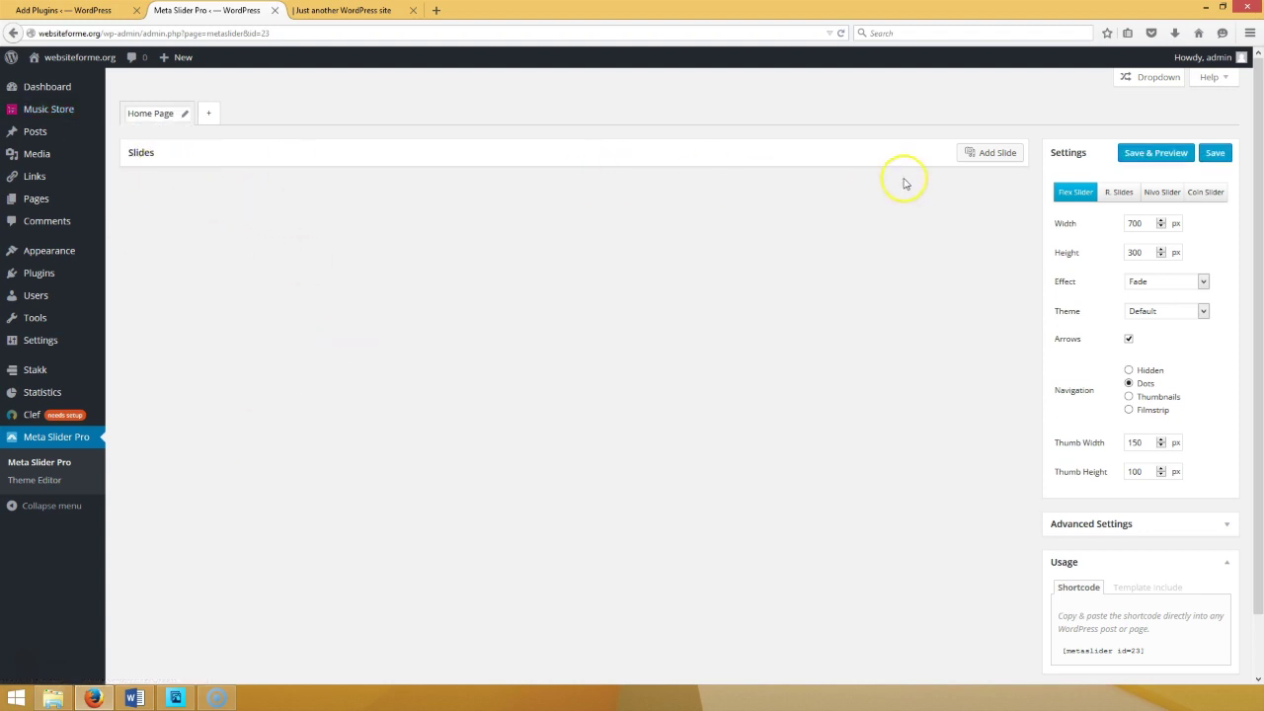
- Start a new Layer Slide and upload the guitar image from the Website For Me > images > home page slider folder
left_click(991, 154)
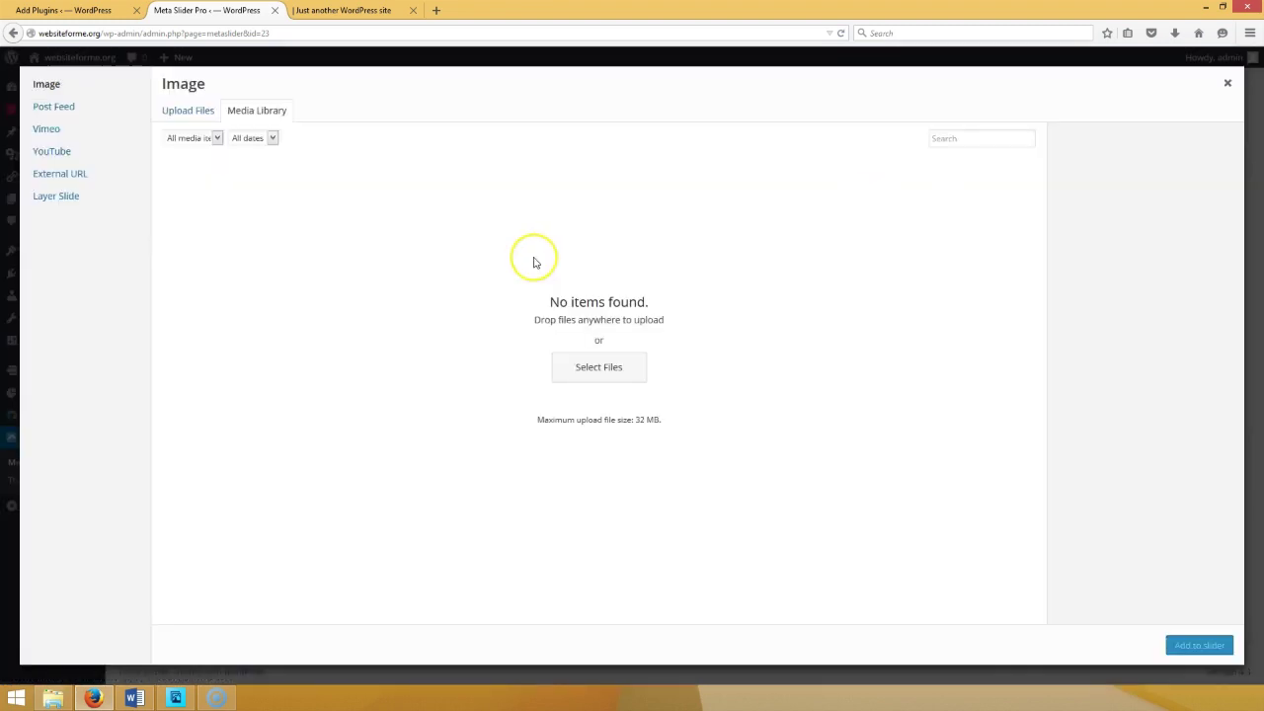
left_click(61, 196)
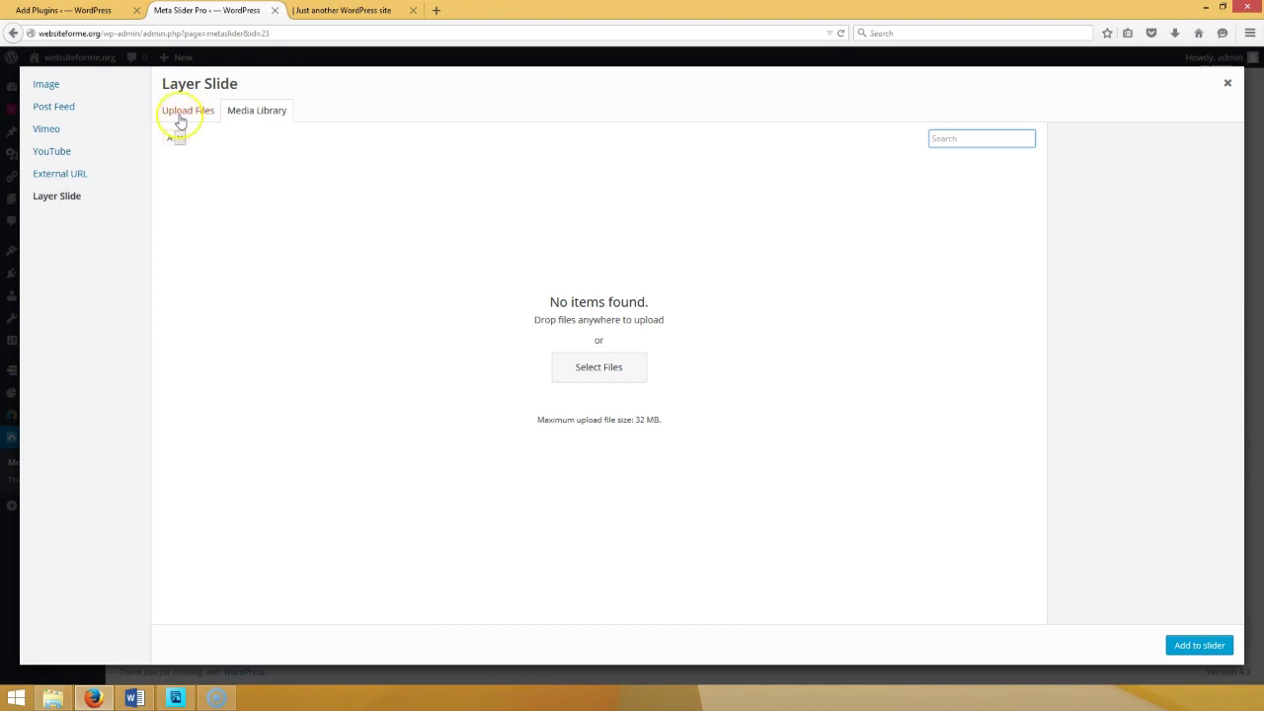
left_click(183, 111)
left_click(735, 351)
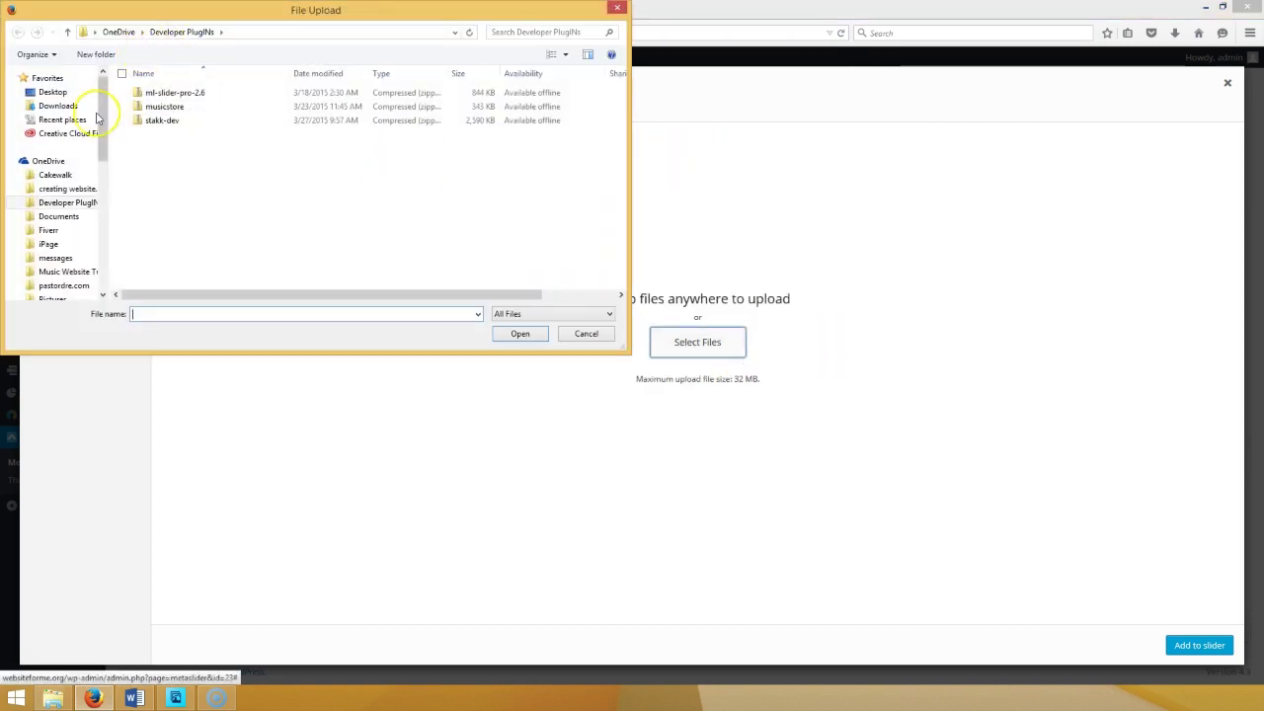
left_click(65, 161)
left_click(192, 120)
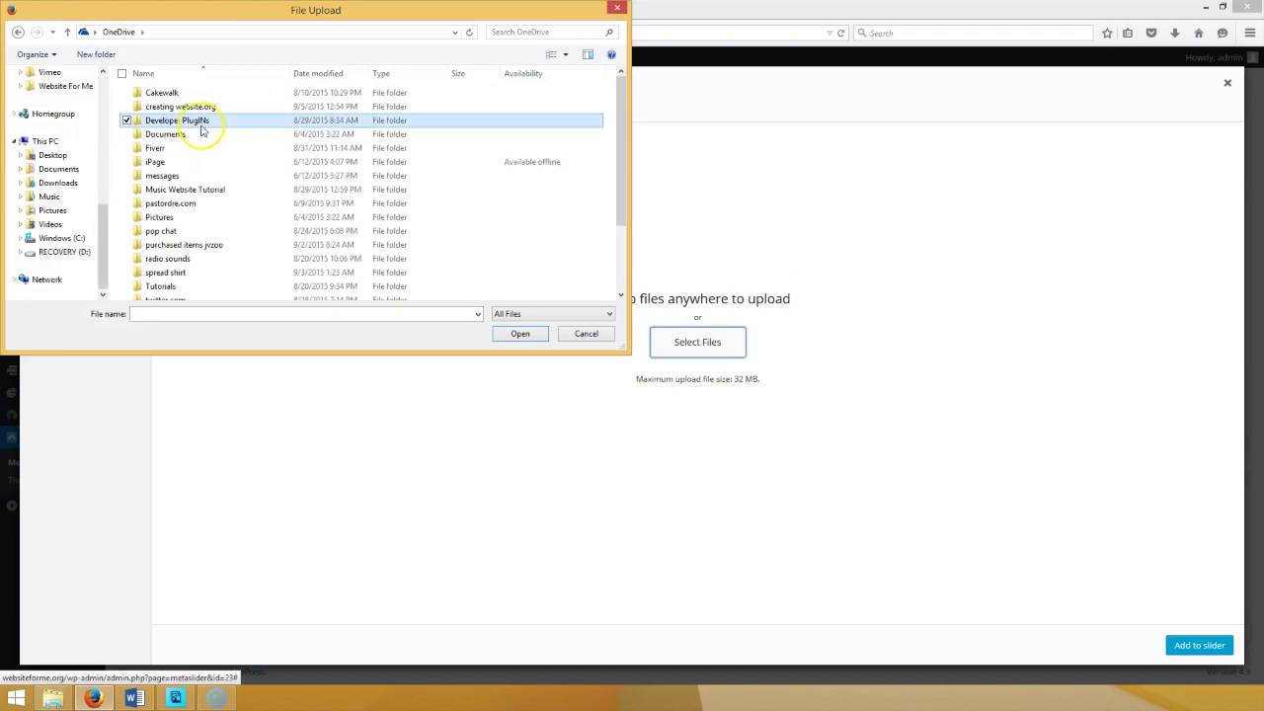
scroll(200, 156, "down", 3)
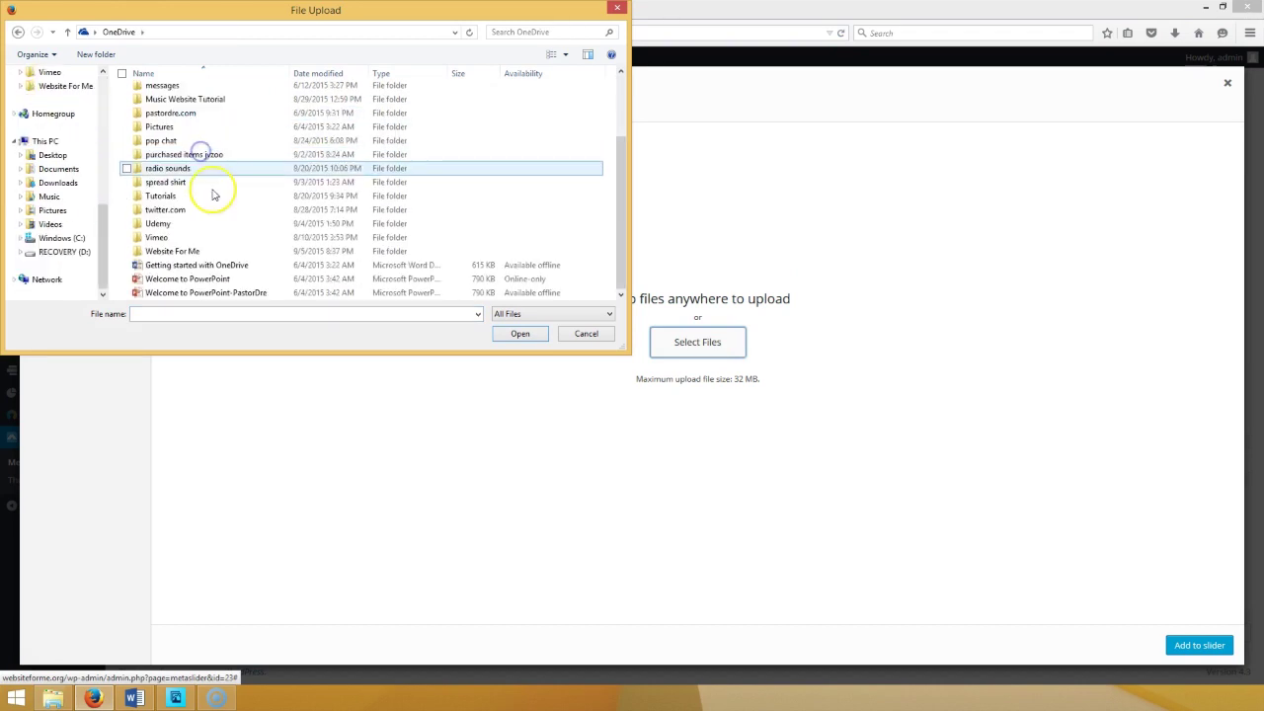
double_click(191, 252)
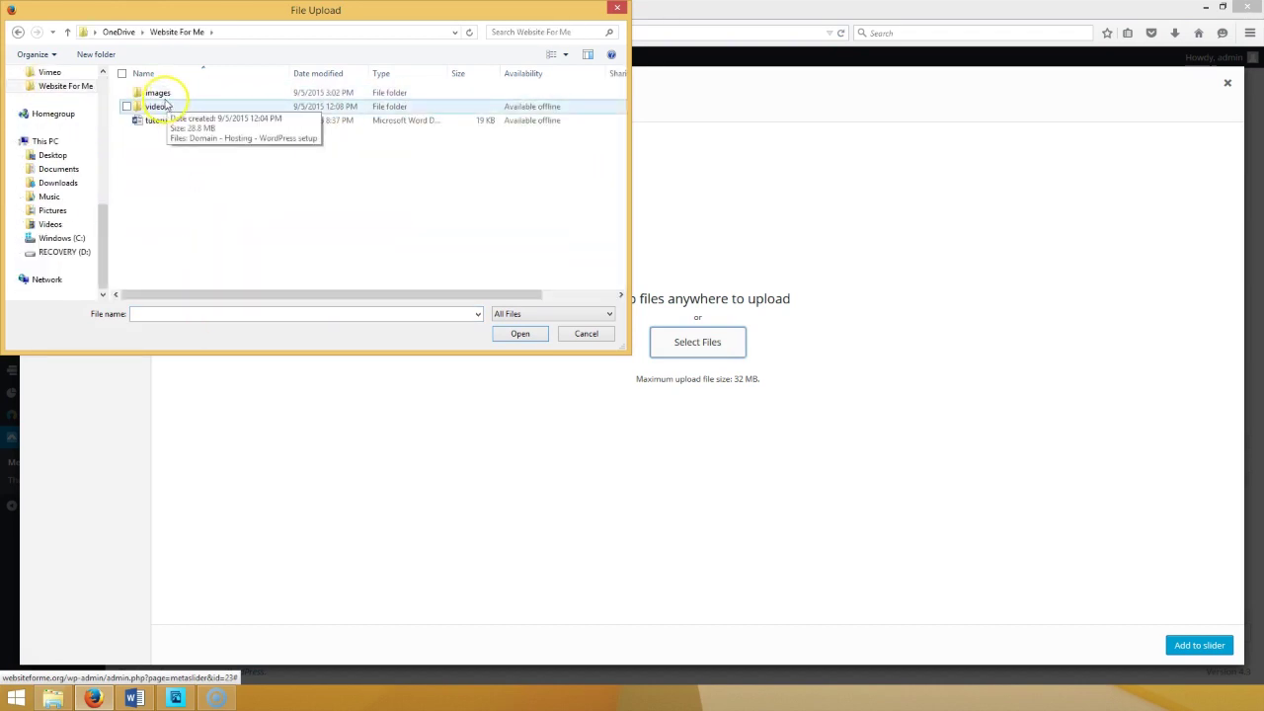
double_click(164, 92)
double_click(174, 107)
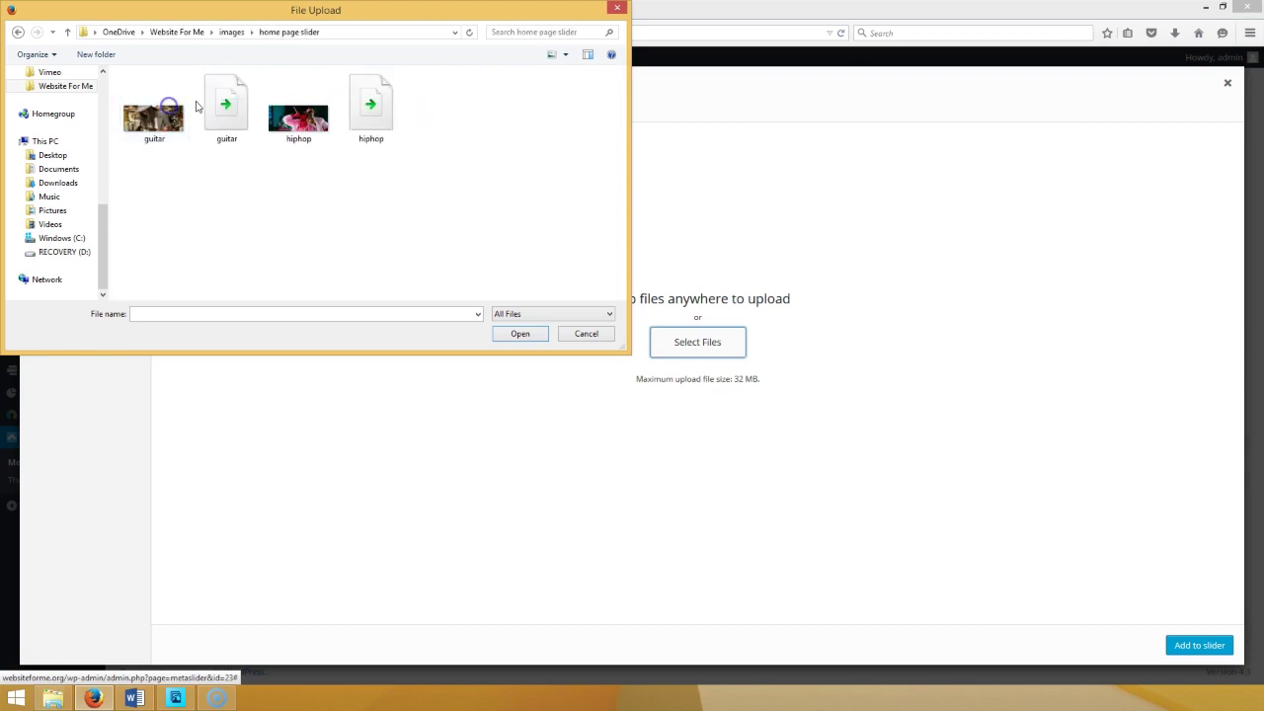
left_click(168, 135)
double_click(158, 119)
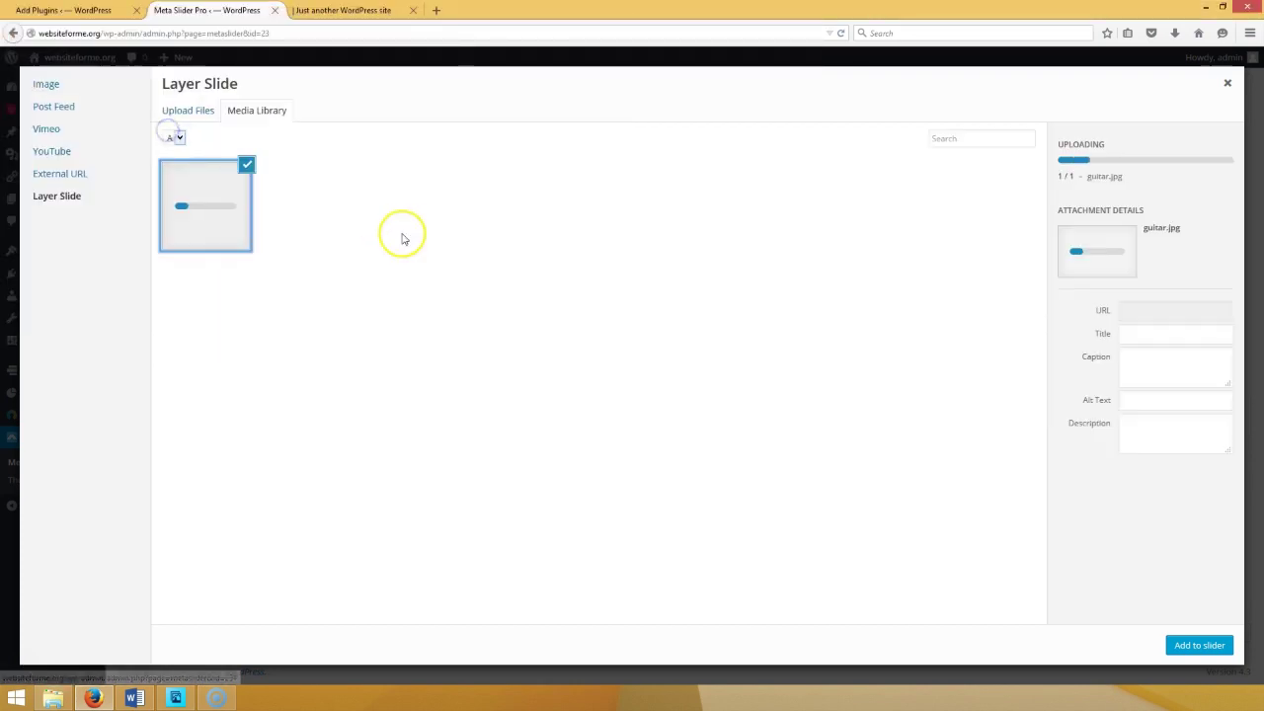
- Upload the hiphop image from the same folder, and add the guitar image to the slider as a layer slide
left_click(210, 113)
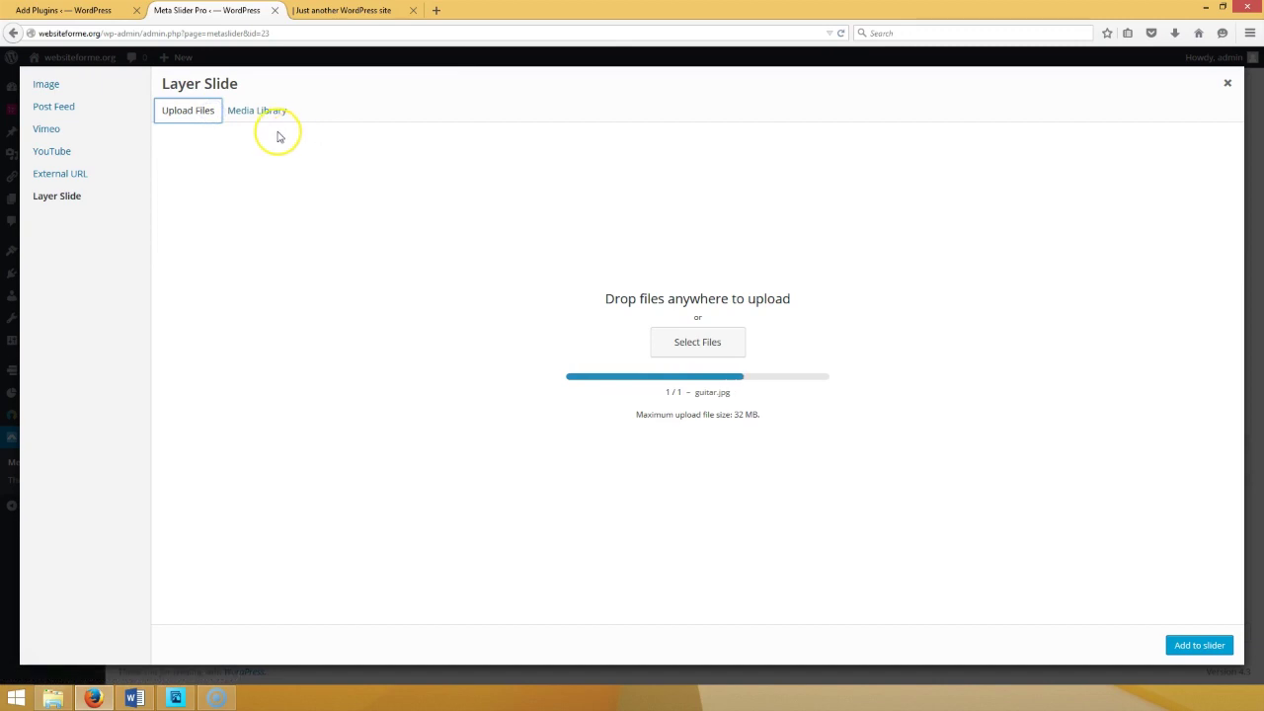
left_click(670, 337)
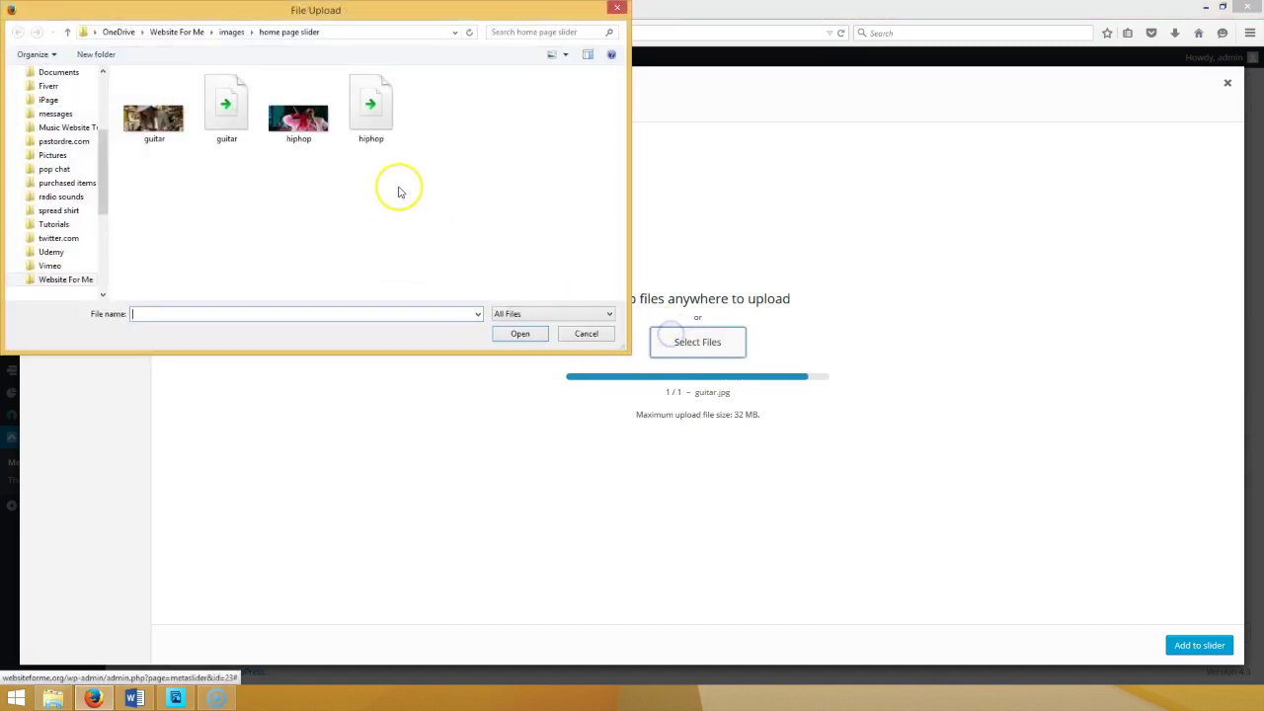
double_click(299, 116)
left_click(772, 459)
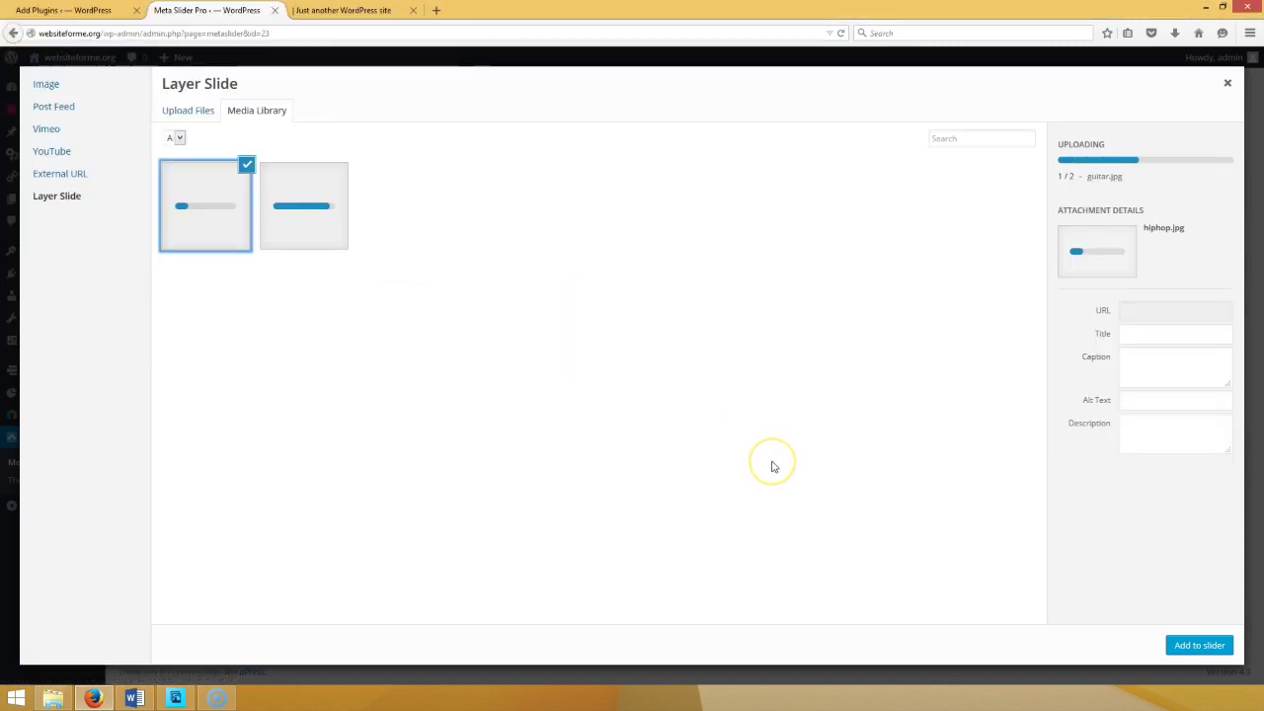
left_click(769, 459)
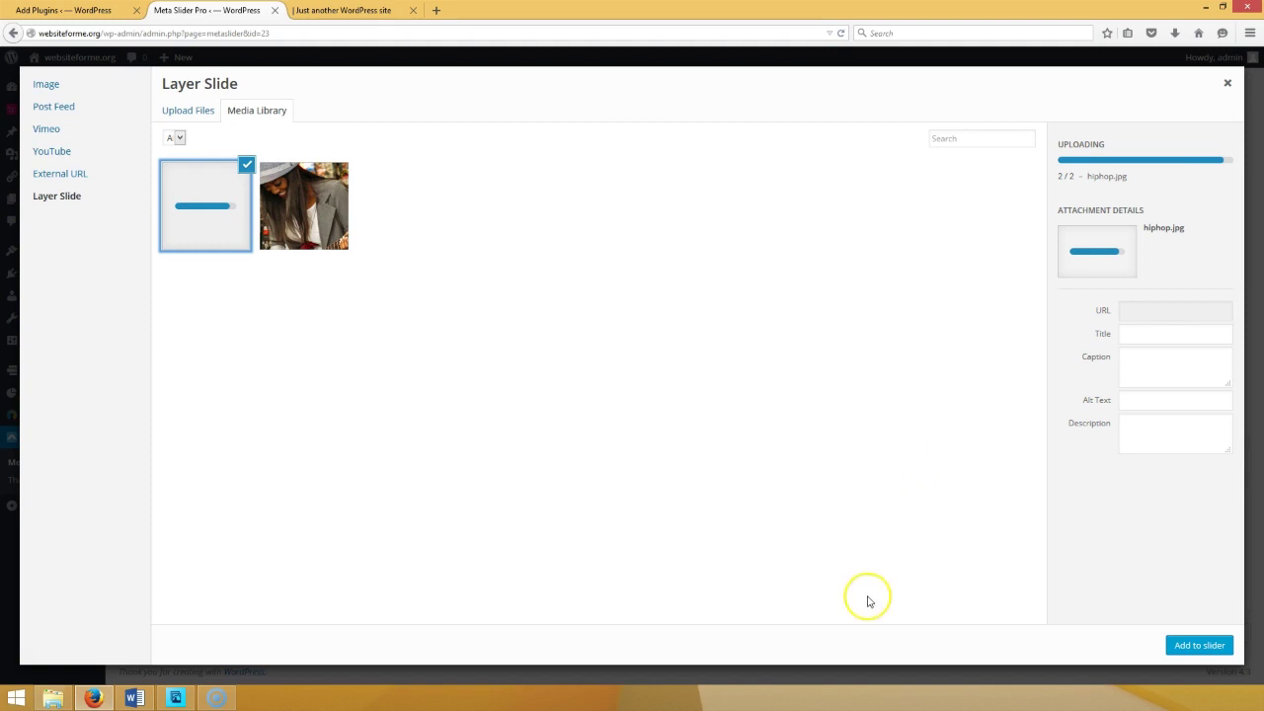
left_click(316, 215)
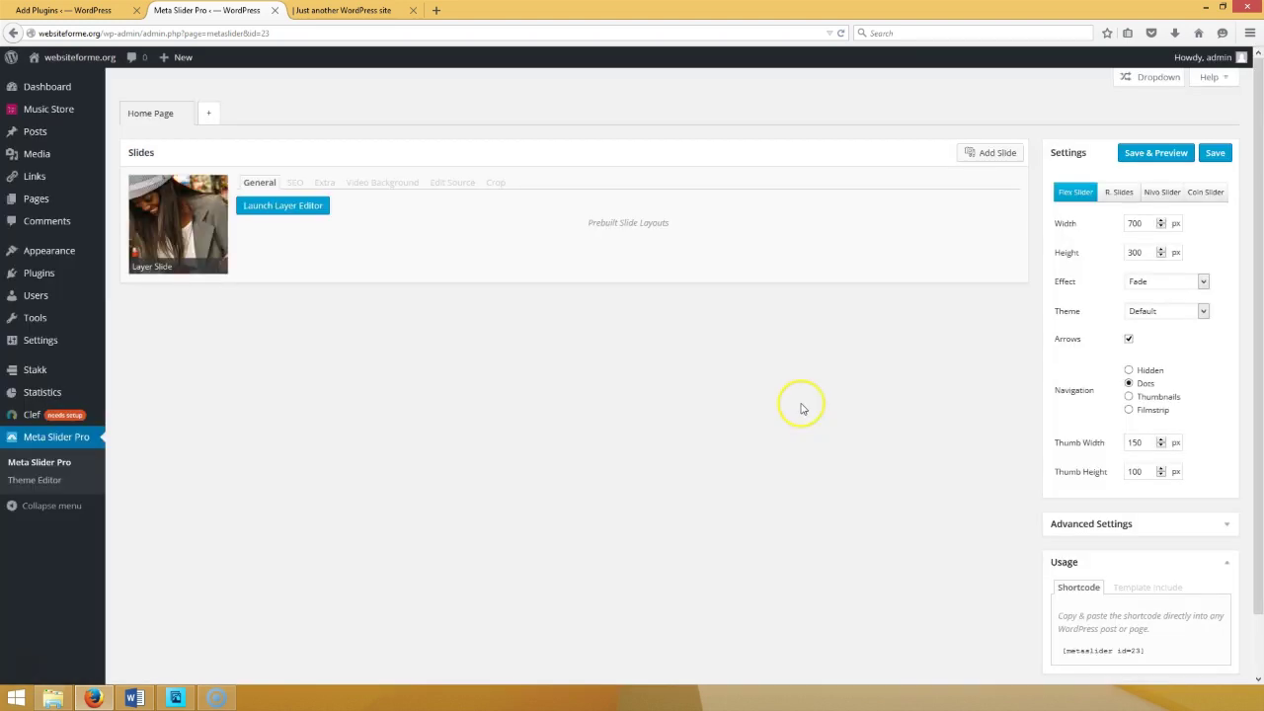
- Examine how the guitar image fits the slide in the Layer Editor, then close the editor
left_click(309, 213)
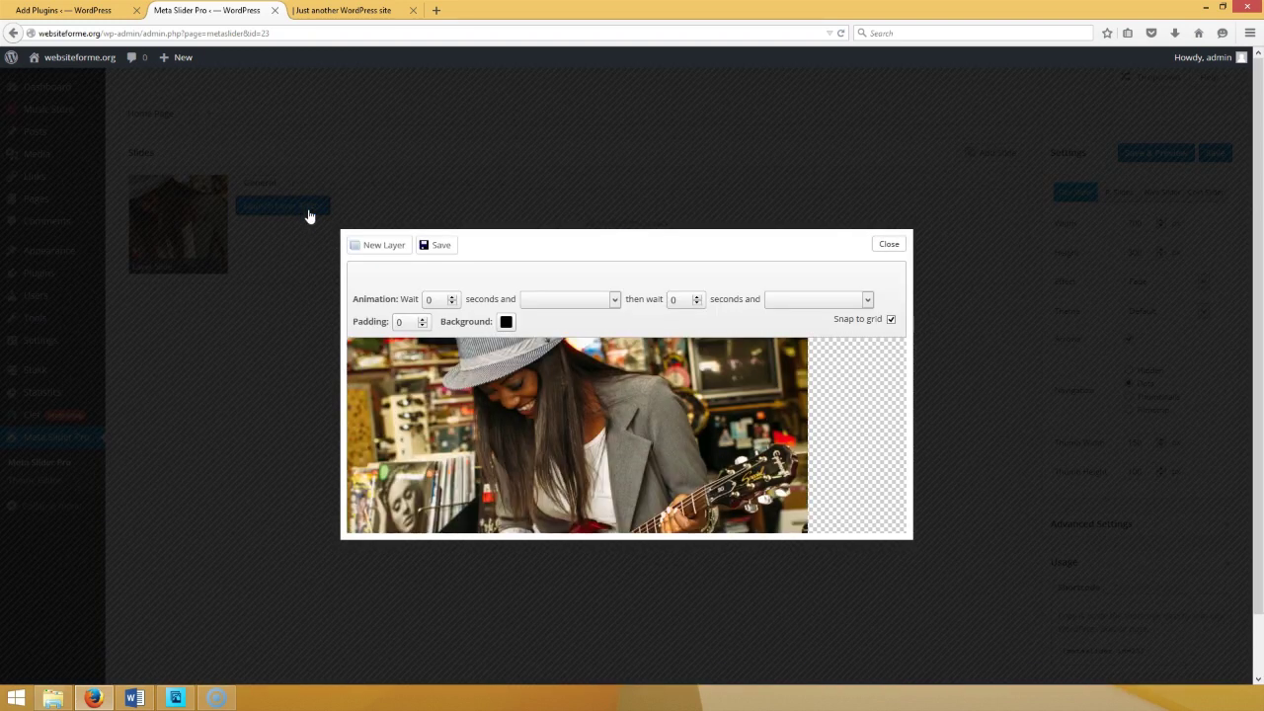
left_click(573, 306)
left_click(887, 245)
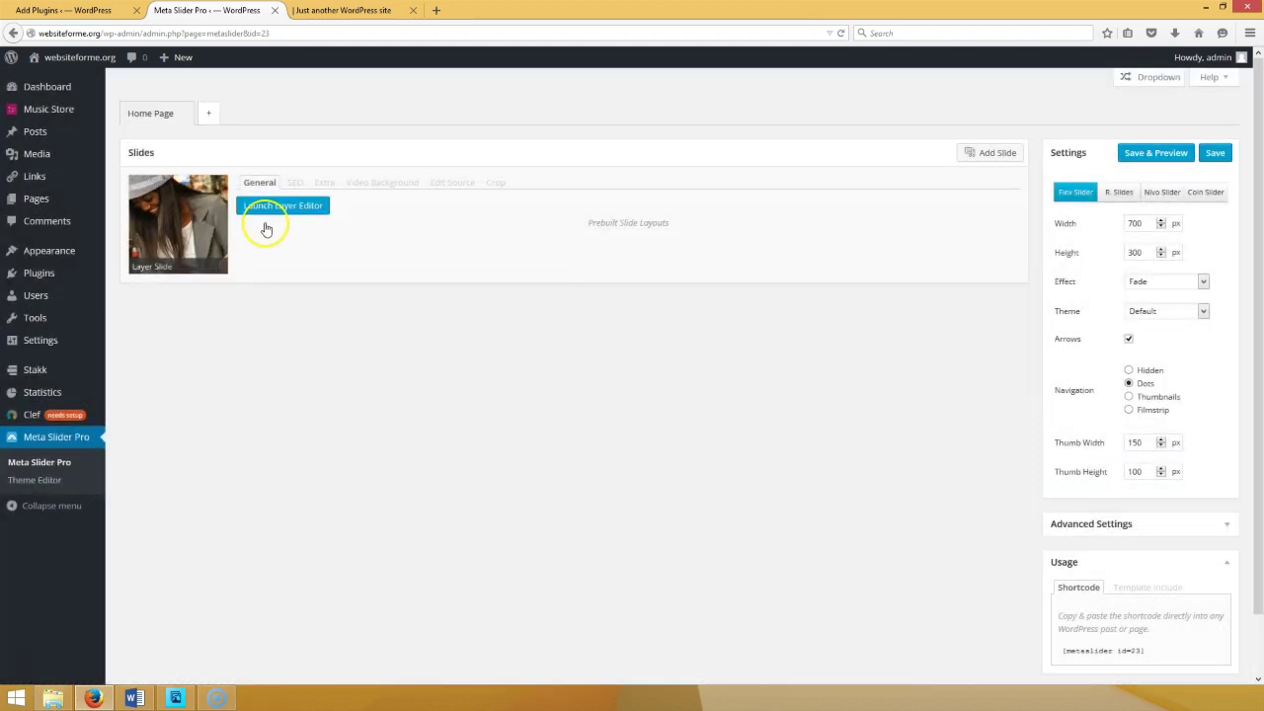
- Check the slider image dimensions in the Word checklist, then set the slideshow width to 1080 px in Firefox
left_click(1151, 255)
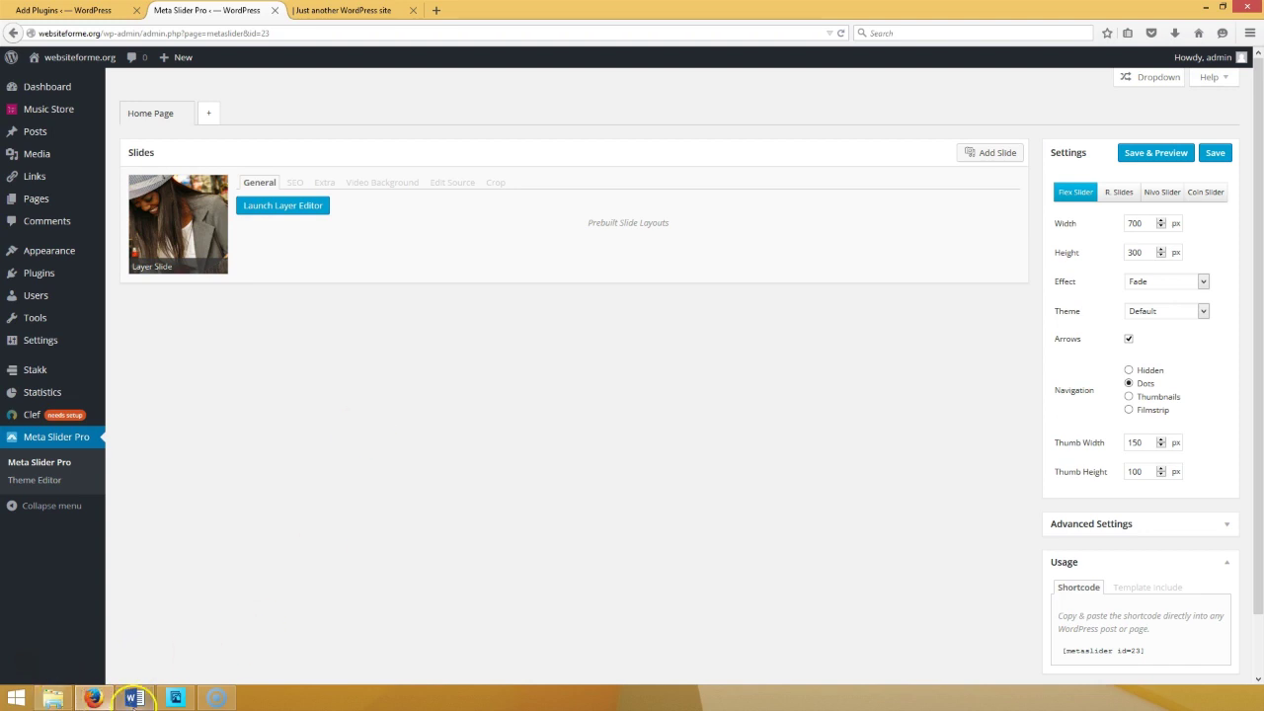
left_click(134, 698)
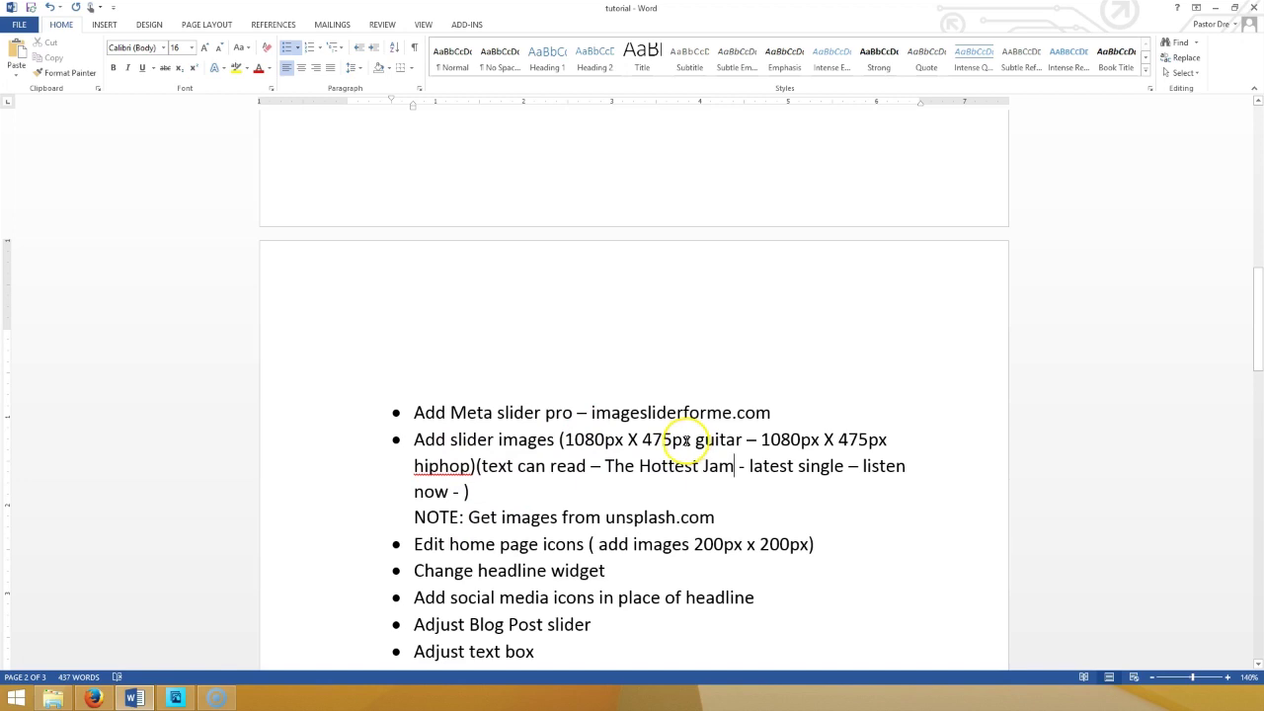
left_click(94, 699)
double_click(1163, 221)
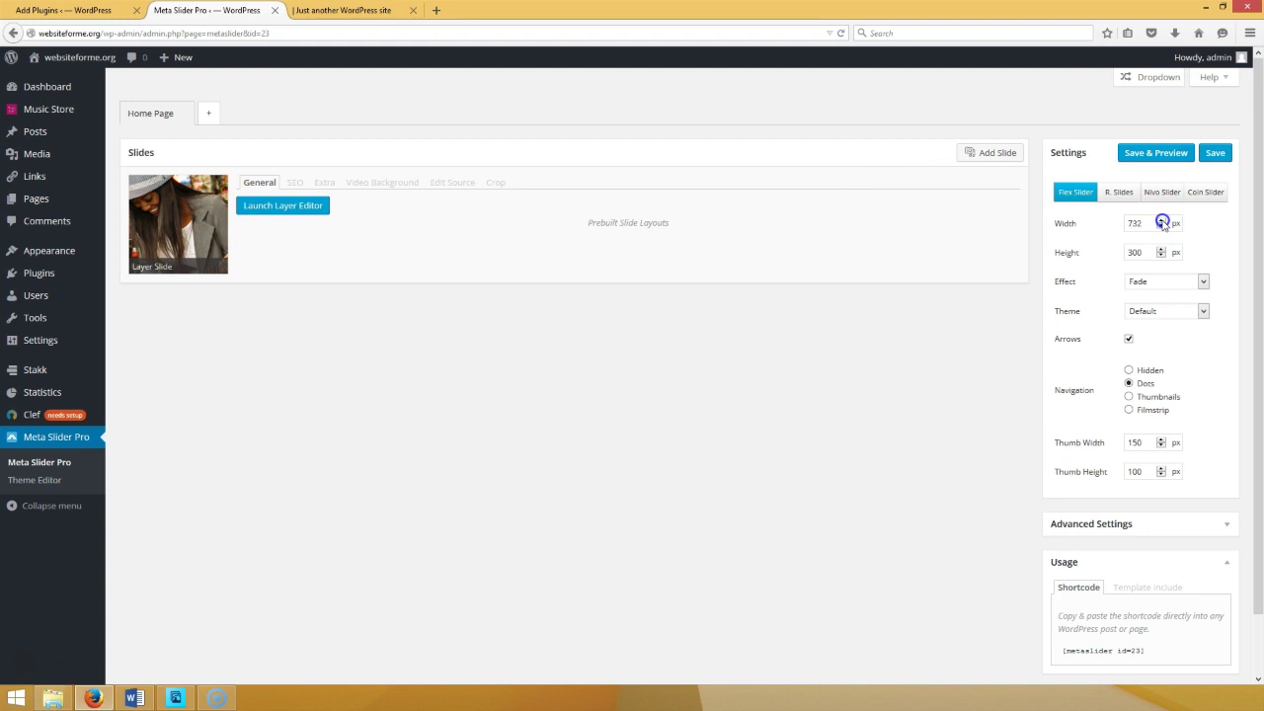
left_click(1162, 221)
left_click_drag(1145, 224, 1115, 228)
type("1080")
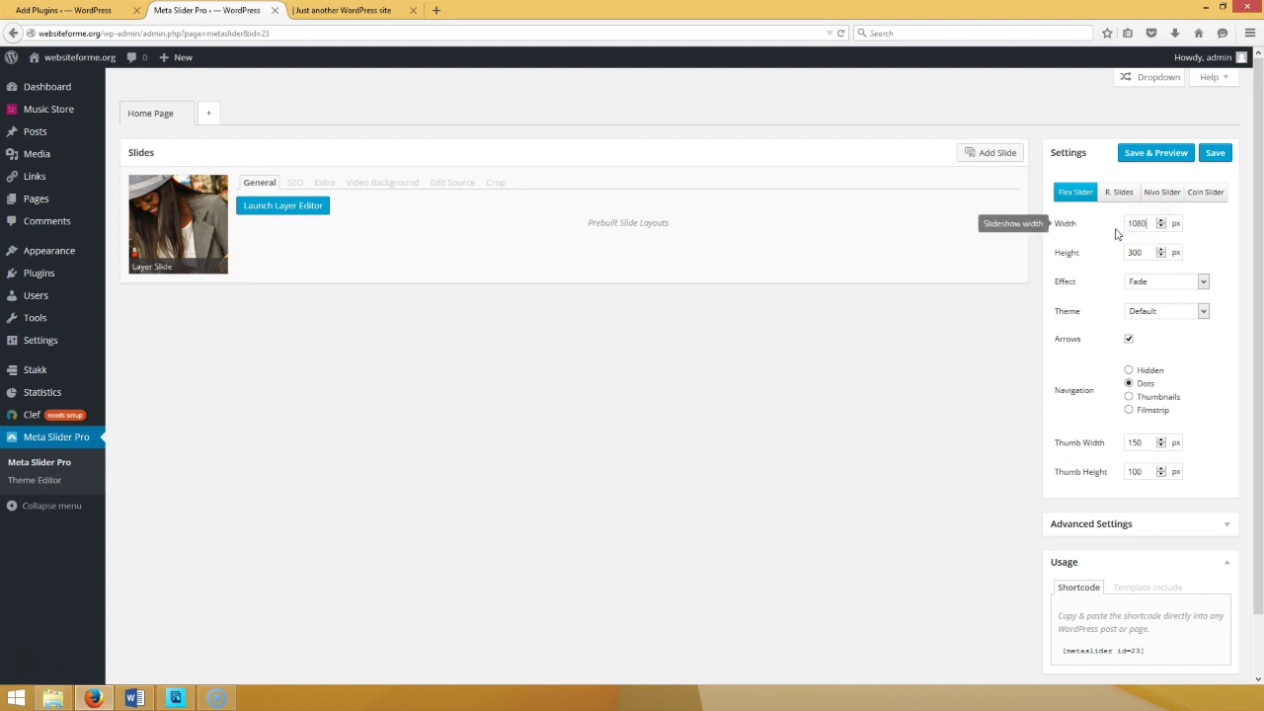
- Set the slideshow height to 475 px and save the slideshow settings
left_click(1147, 249)
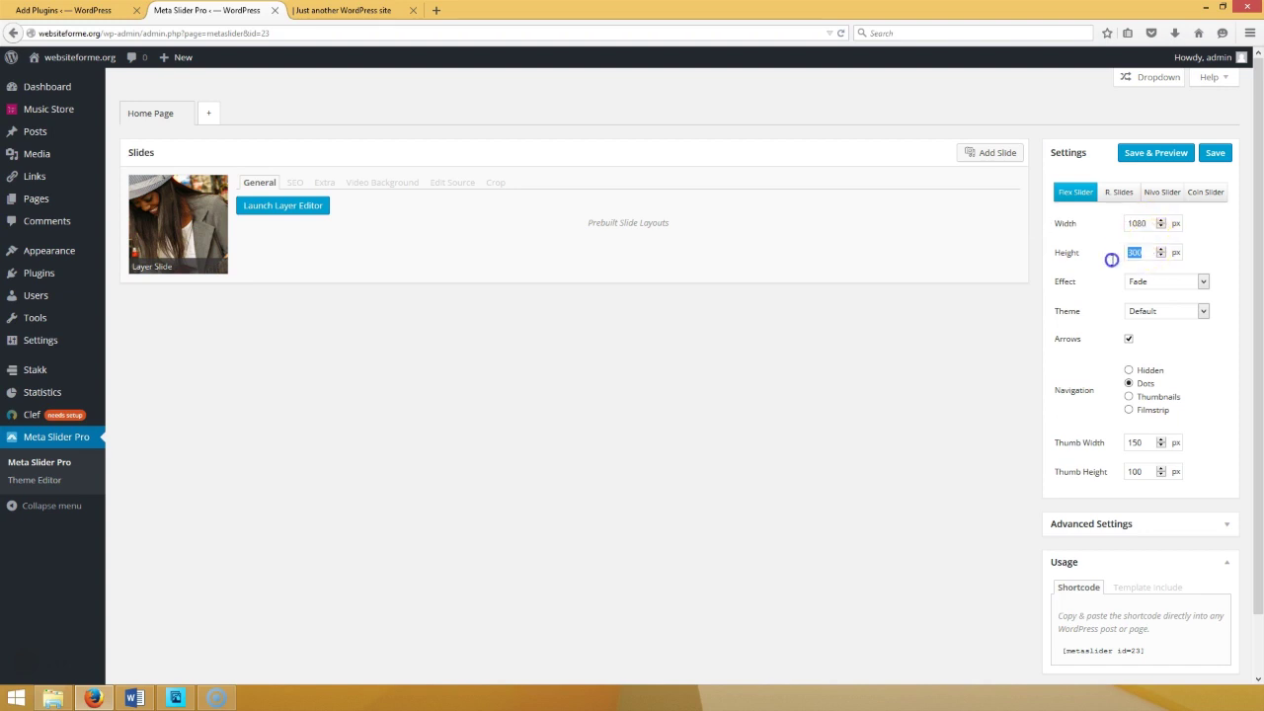
type("475")
left_click(1143, 153)
left_click(863, 131)
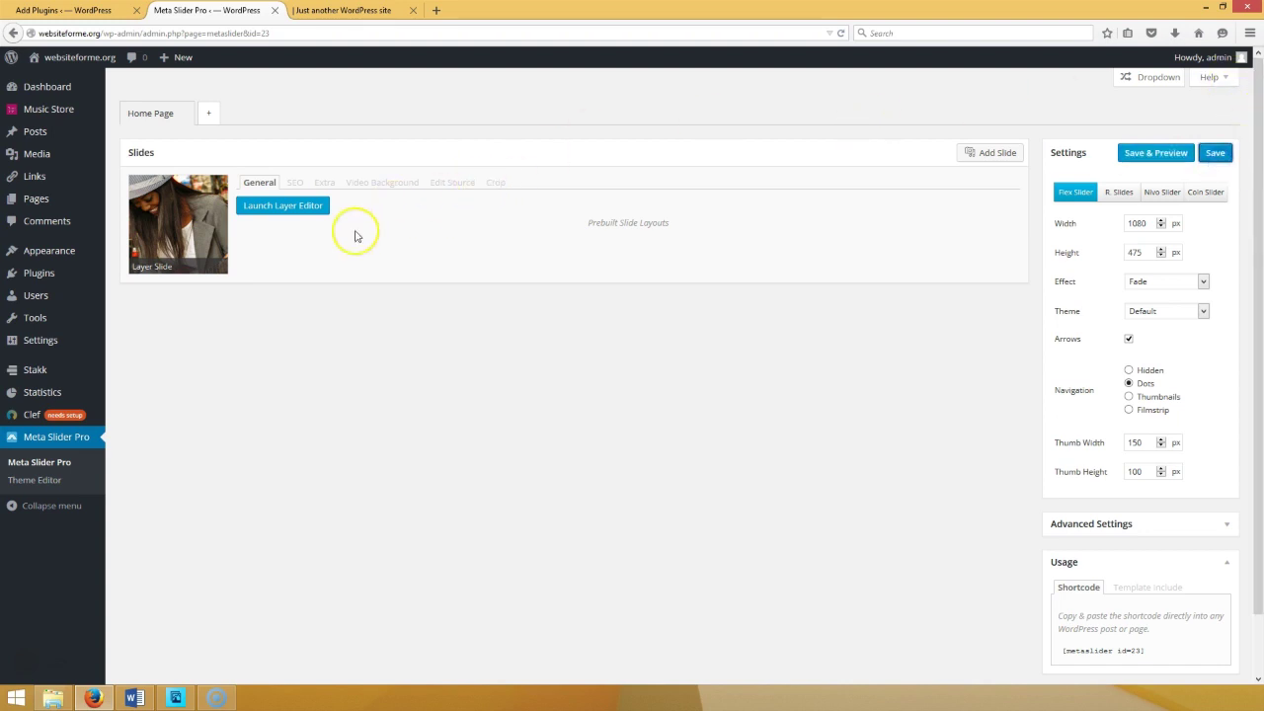
- Add a text layer reading "The Hottest Jam" to the guitar slide in the Layer Editor and widen its box
left_click(308, 206)
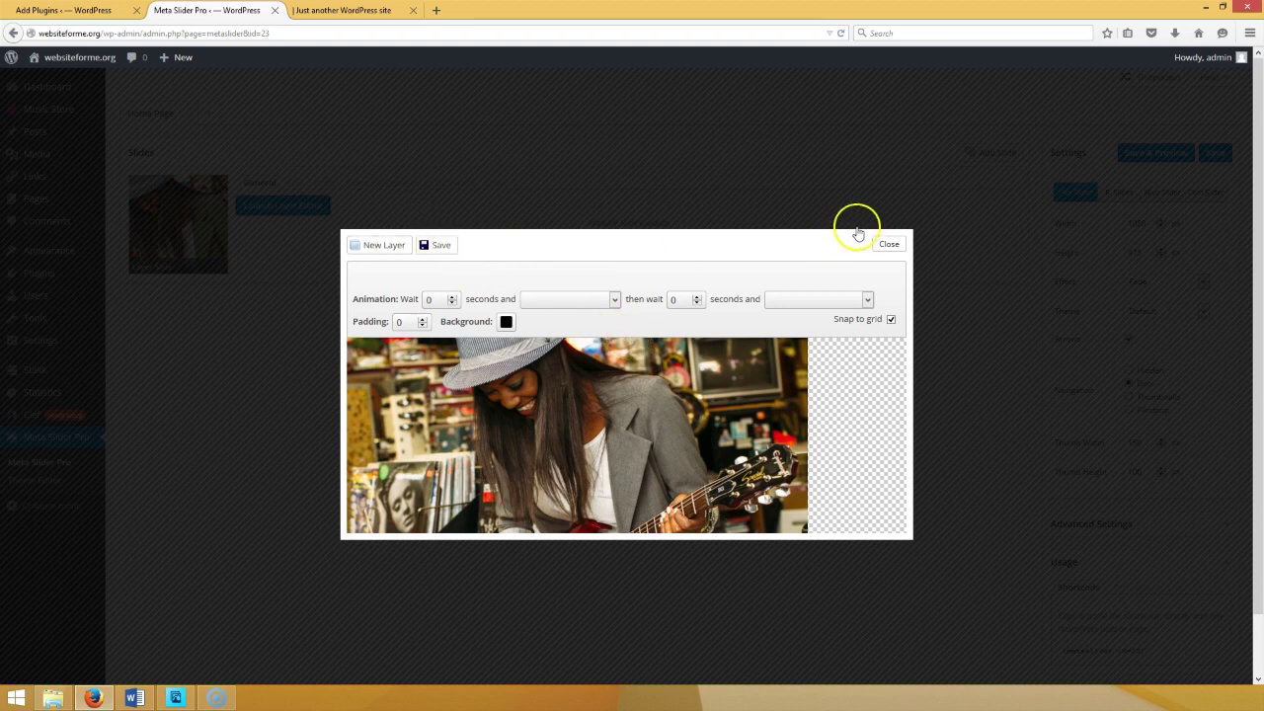
left_click(393, 245)
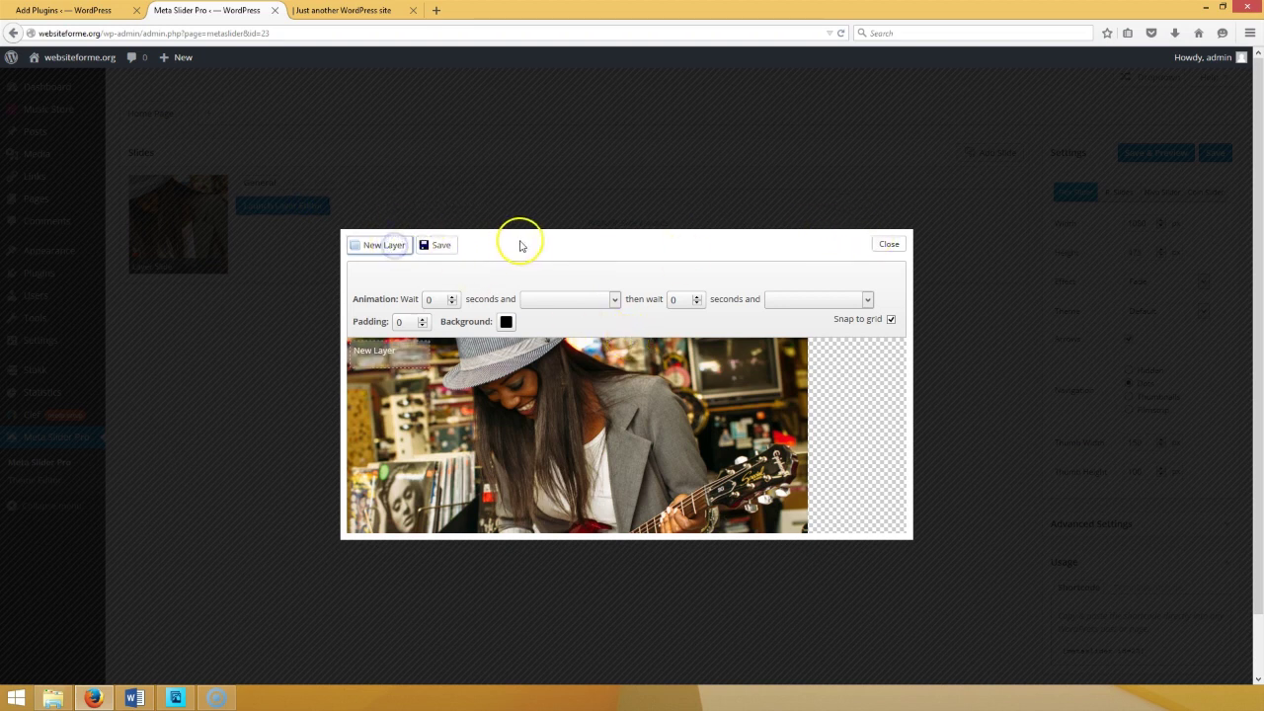
left_click(403, 359)
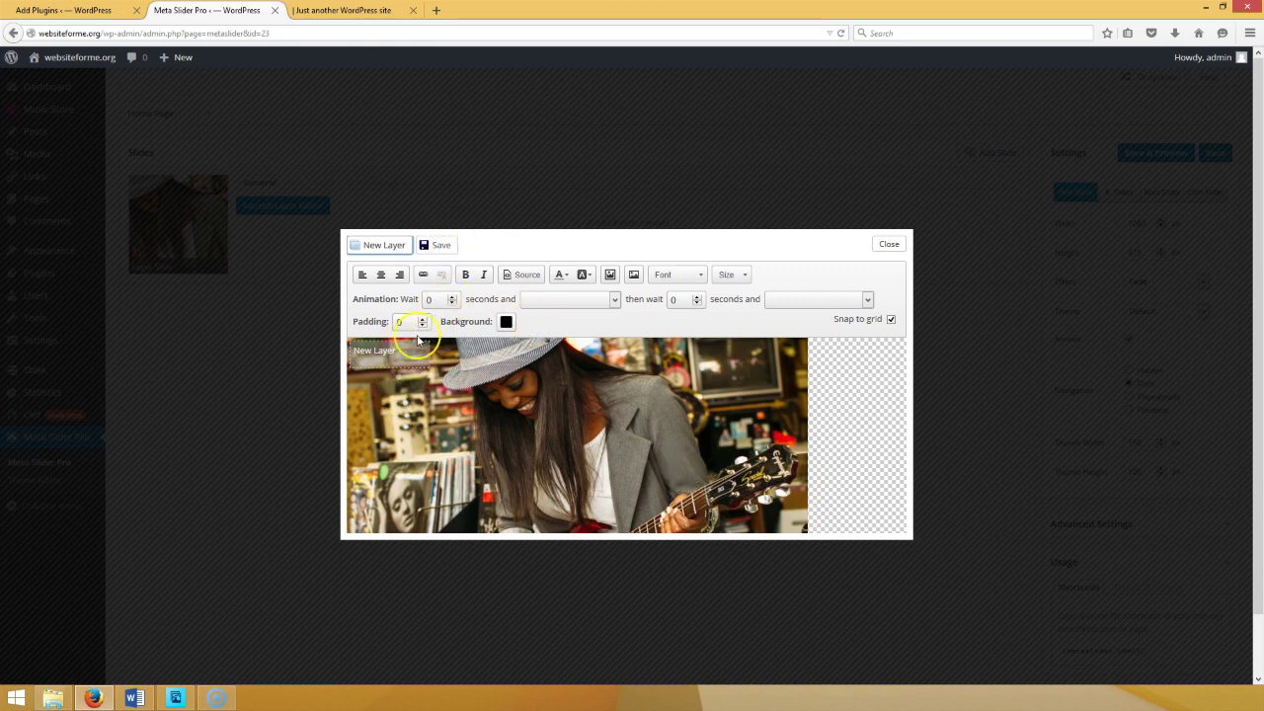
left_click_drag(400, 354, 352, 350)
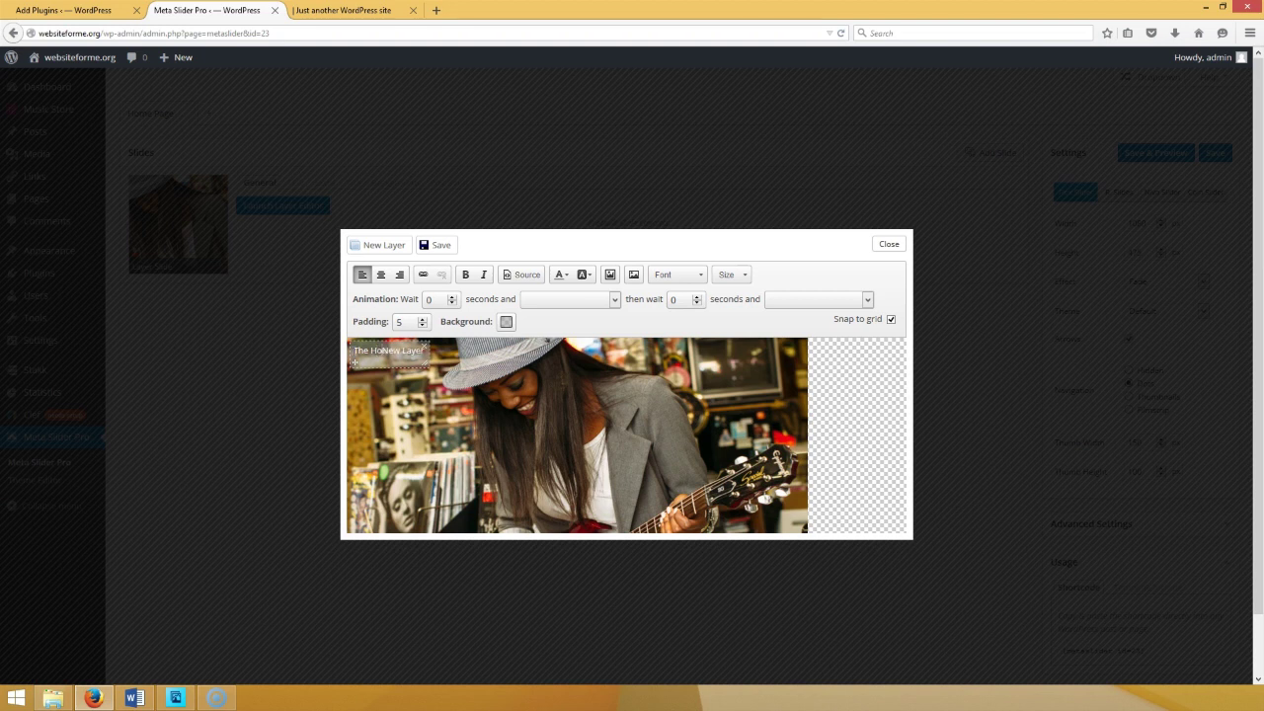
type("Jam")
left_click_drag(428, 359, 567, 360)
- Format the "The Hottest Jam" text as centred, bold Tahoma at size 30
left_click_drag(419, 351, 337, 339)
left_click(381, 275)
left_click(465, 275)
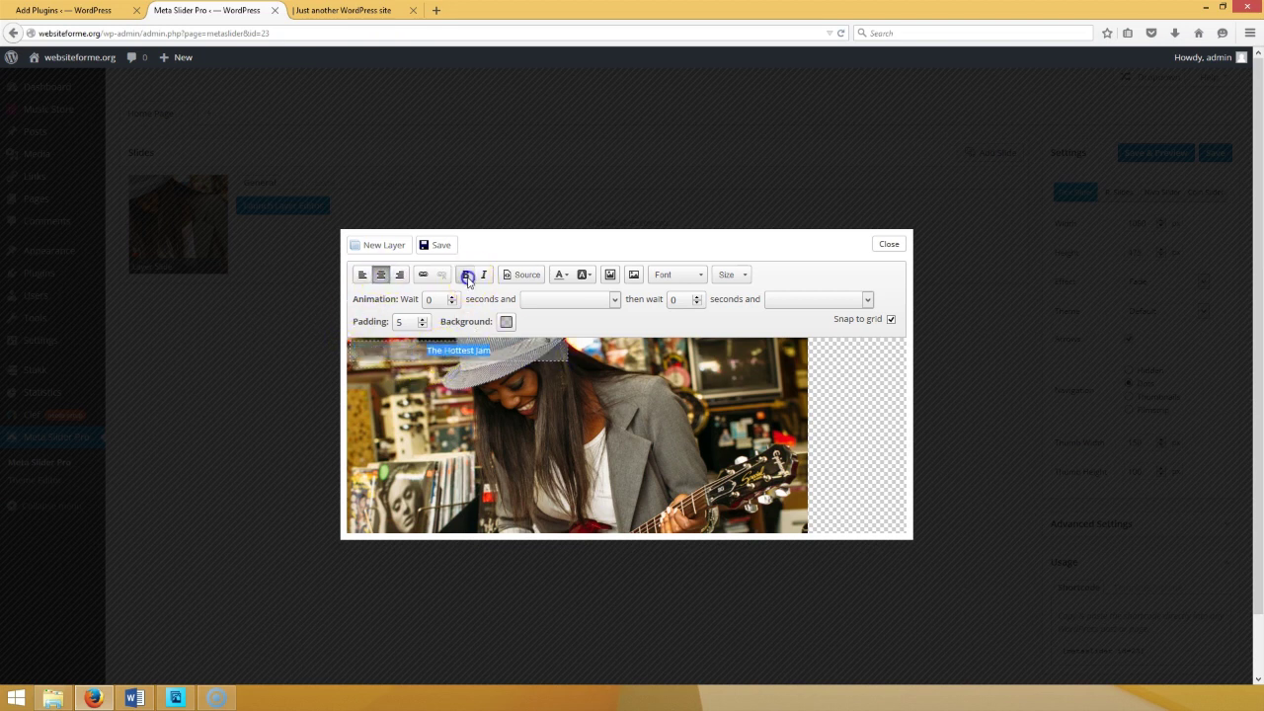
left_click(691, 275)
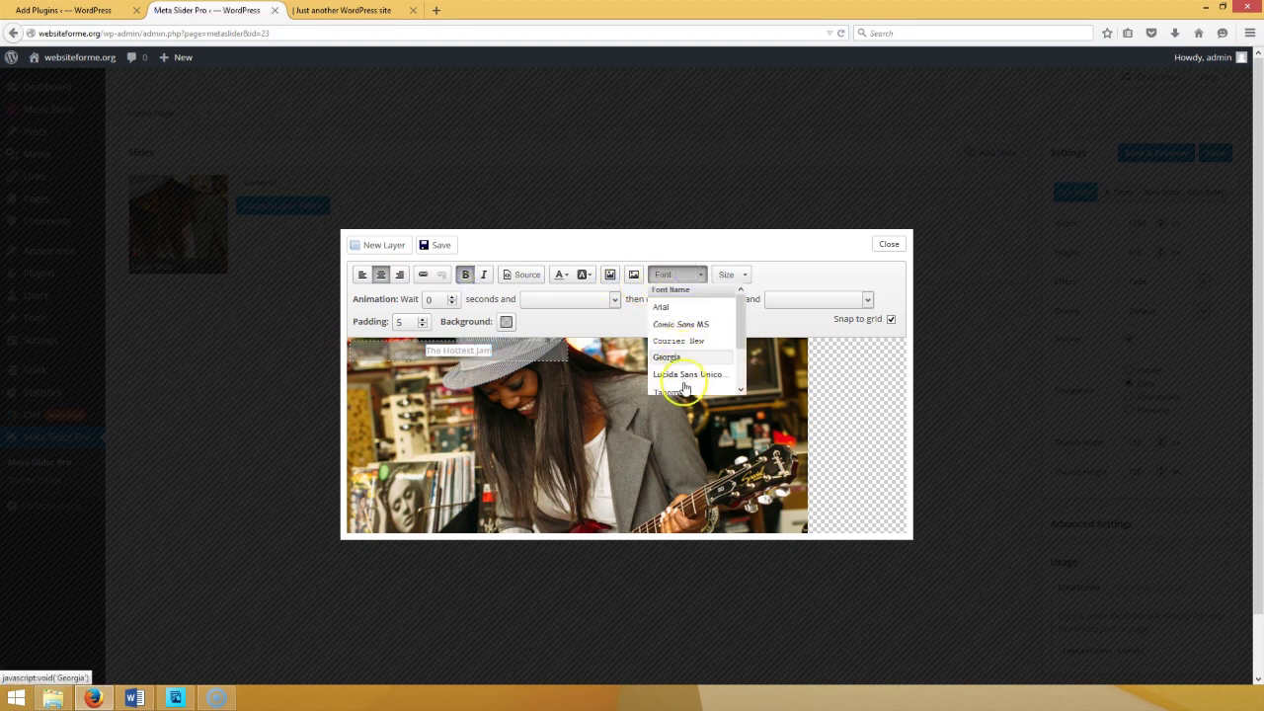
left_click(682, 392)
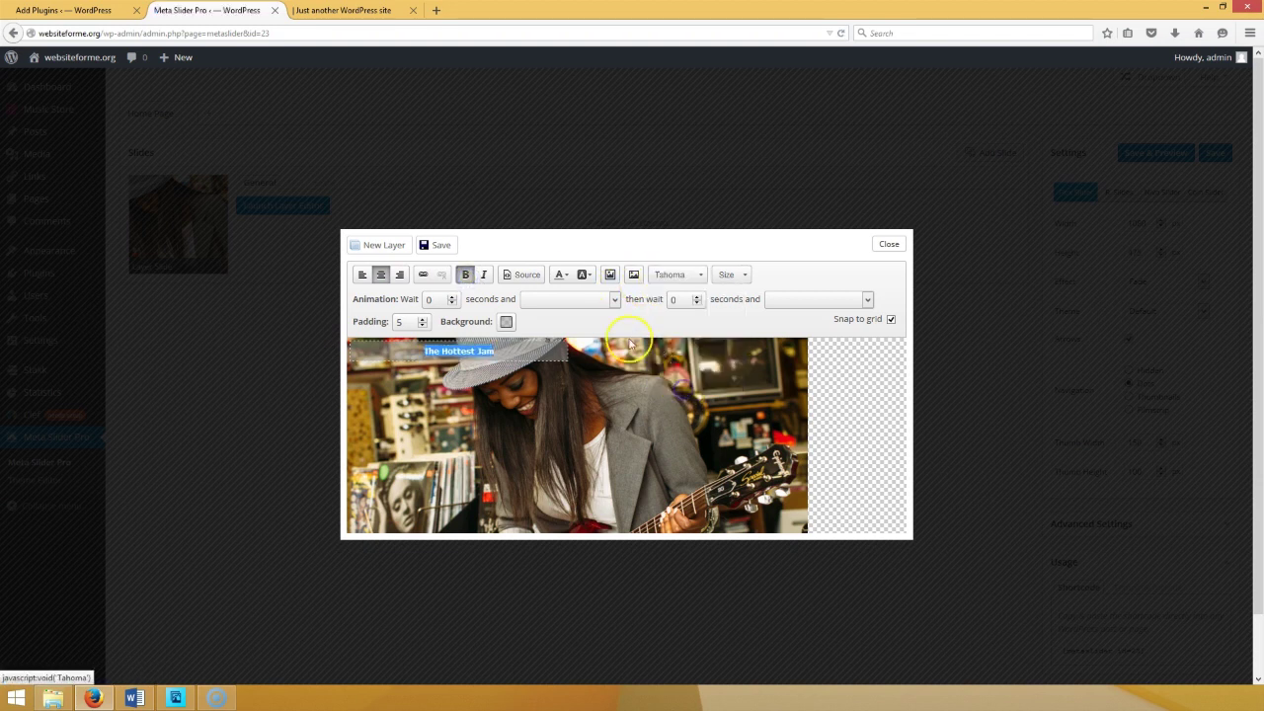
left_click(736, 276)
left_click_drag(789, 326, 787, 339)
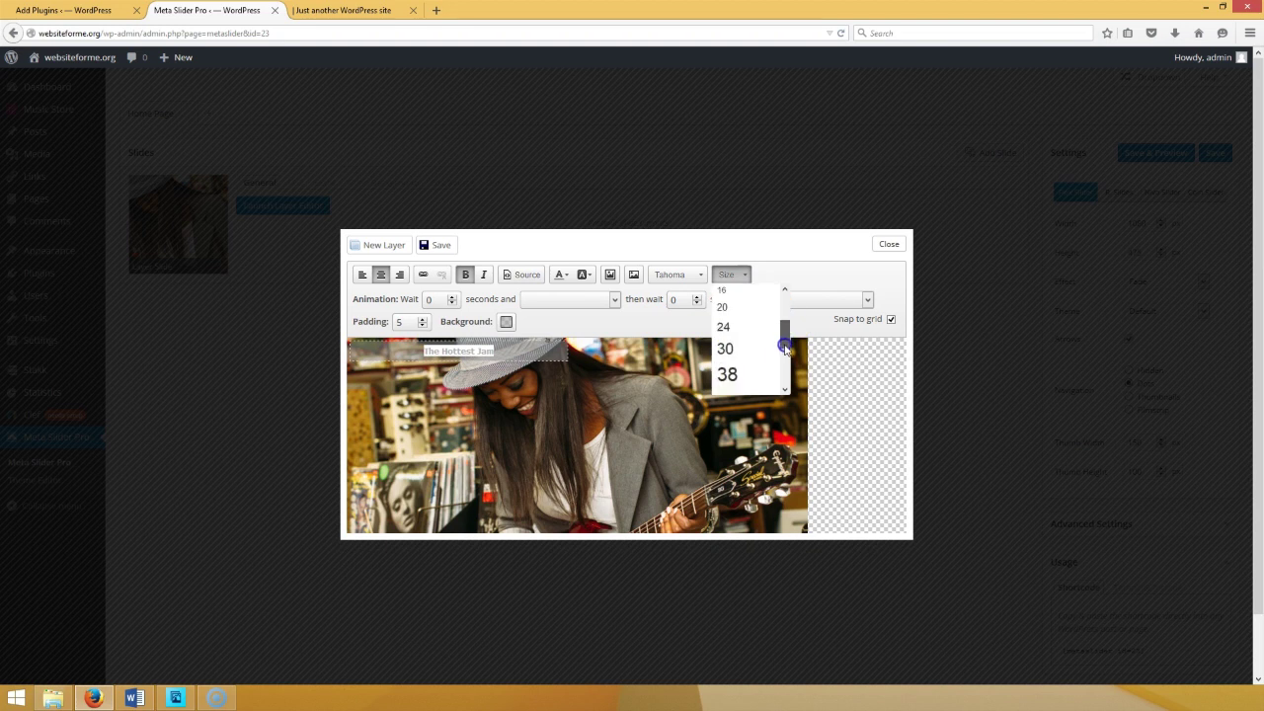
left_click(725, 346)
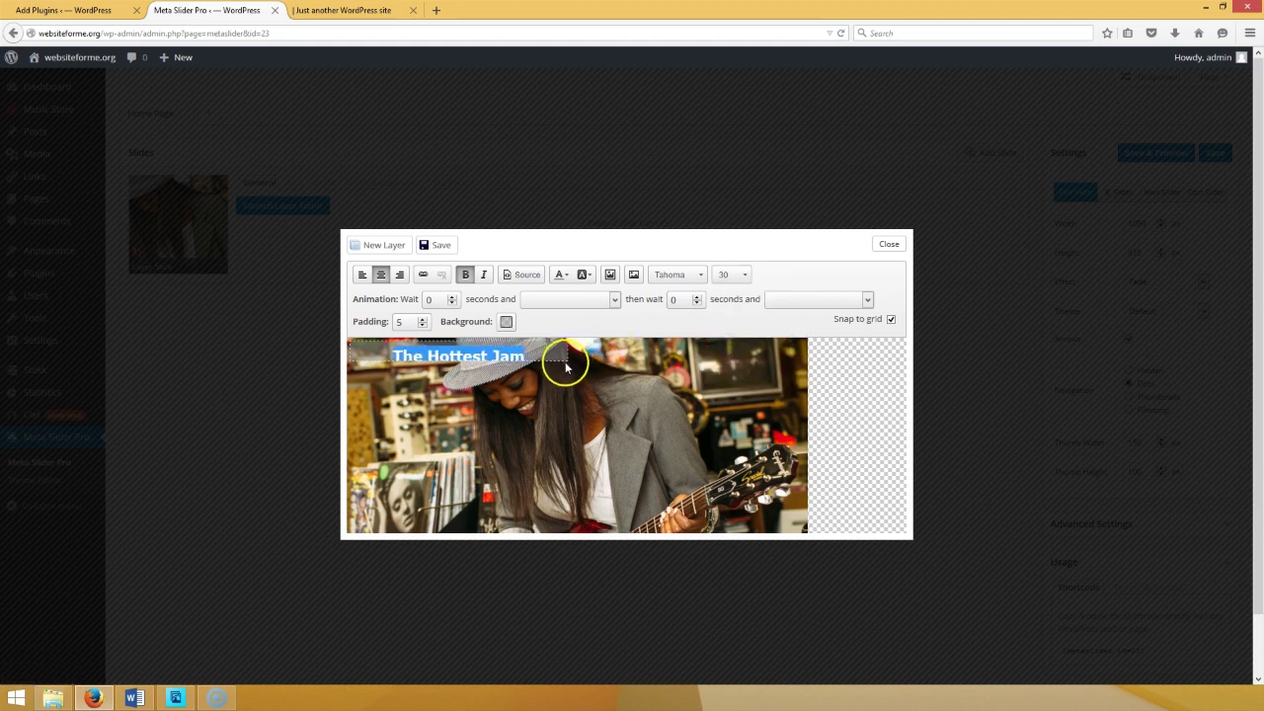
- Move the "The Hottest Jam" layer down along the slide's left edge and shrink its box to fit the text
left_click_drag(565, 360, 600, 375)
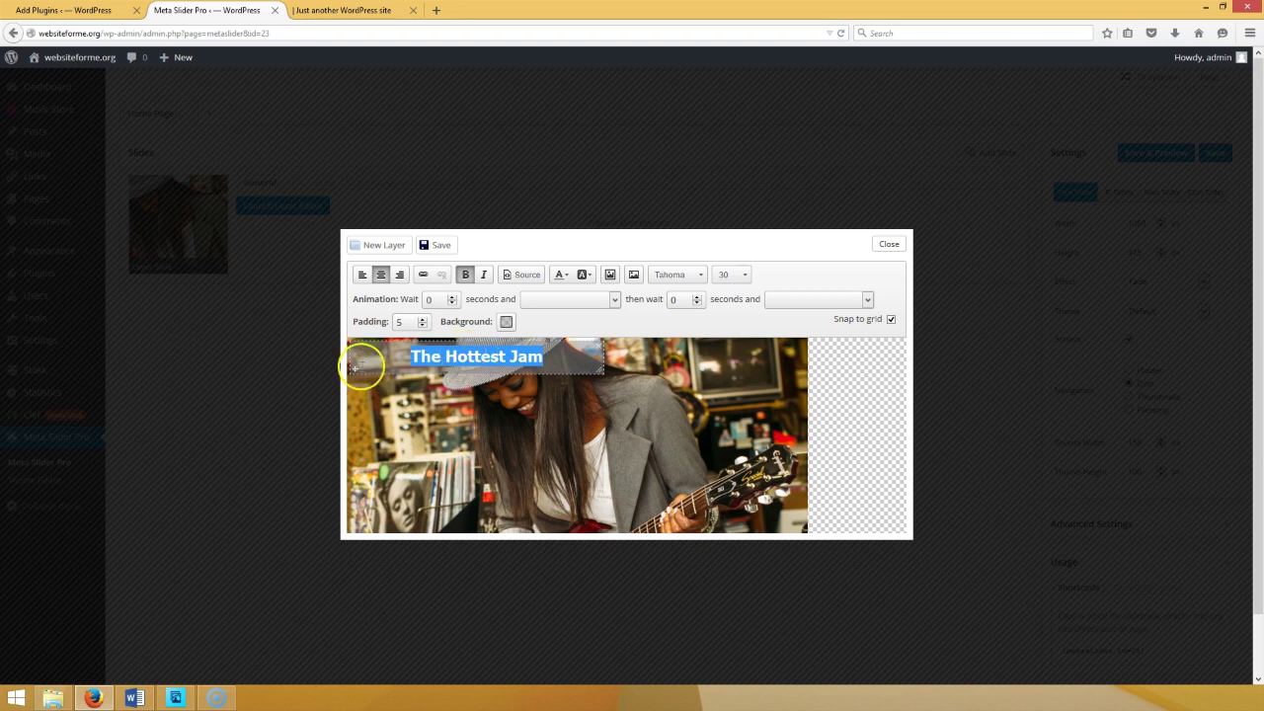
left_click_drag(346, 367, 341, 426)
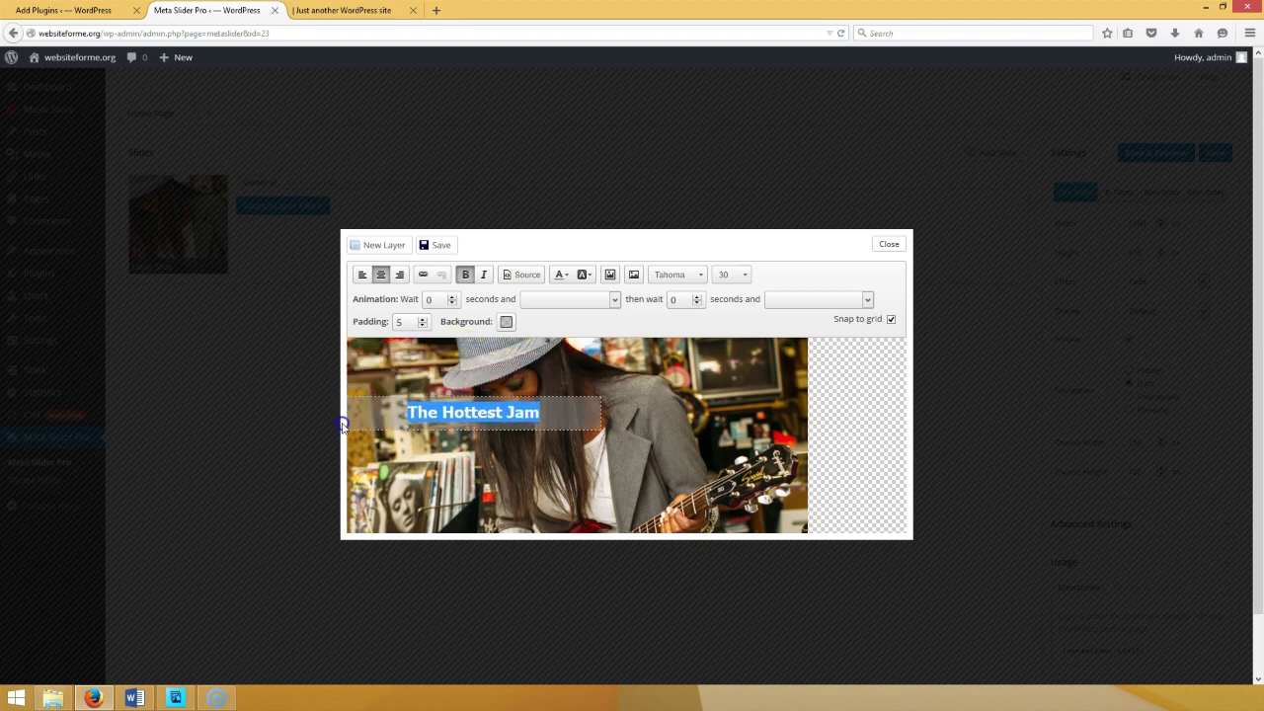
left_click(444, 451)
left_click_drag(590, 427, 487, 424)
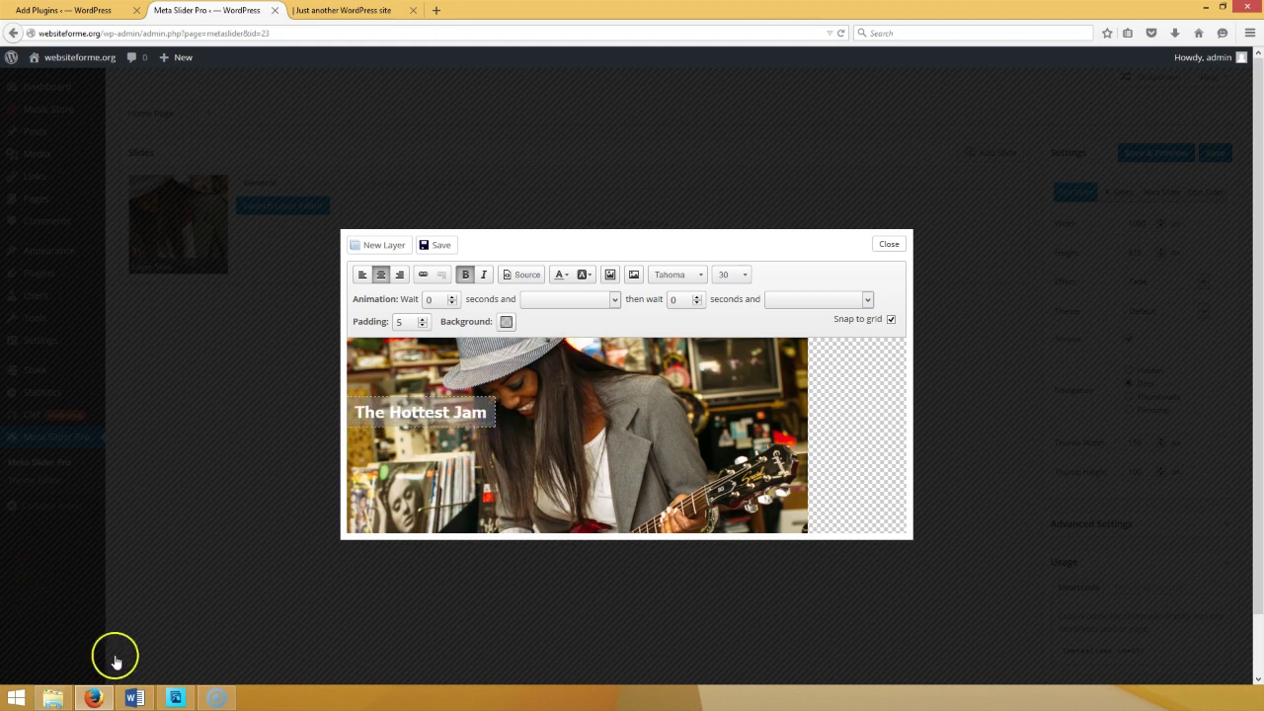
- Check the slide text in the Word checklist, then add a wide layer reading "OUR LATEST SINGLE" in Firefox
left_click(138, 699)
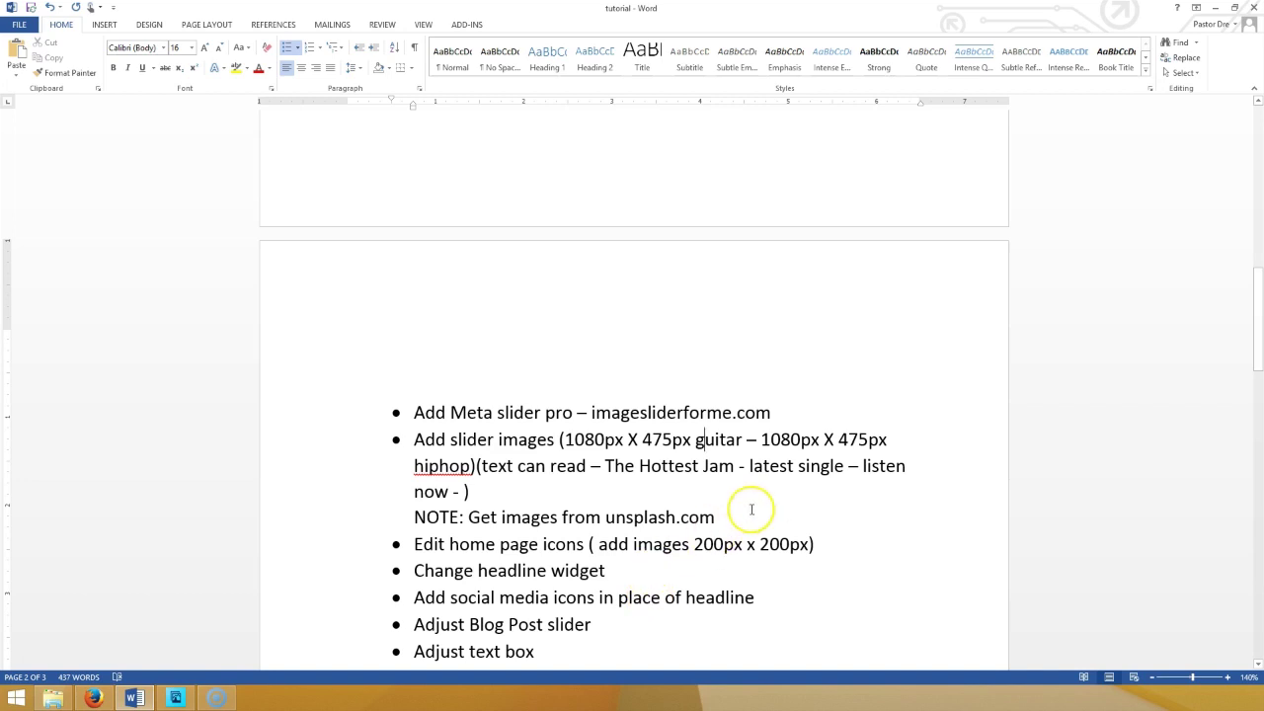
left_click(93, 698)
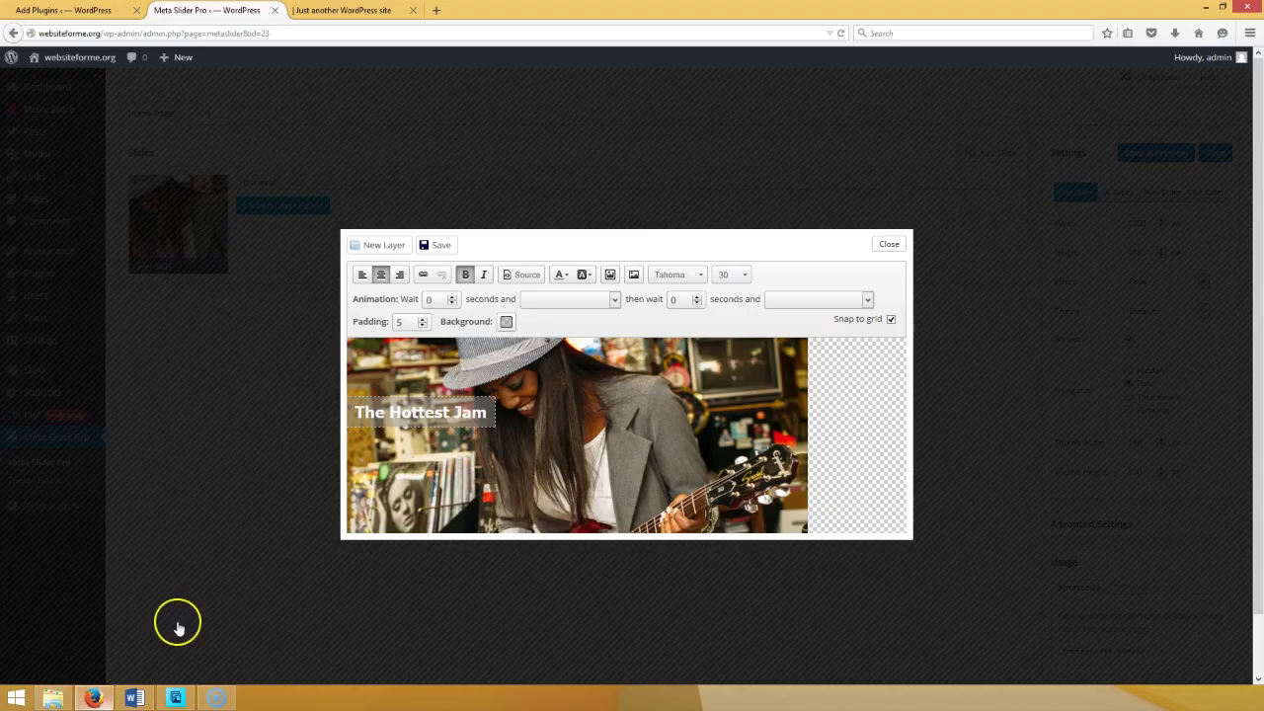
left_click(376, 247)
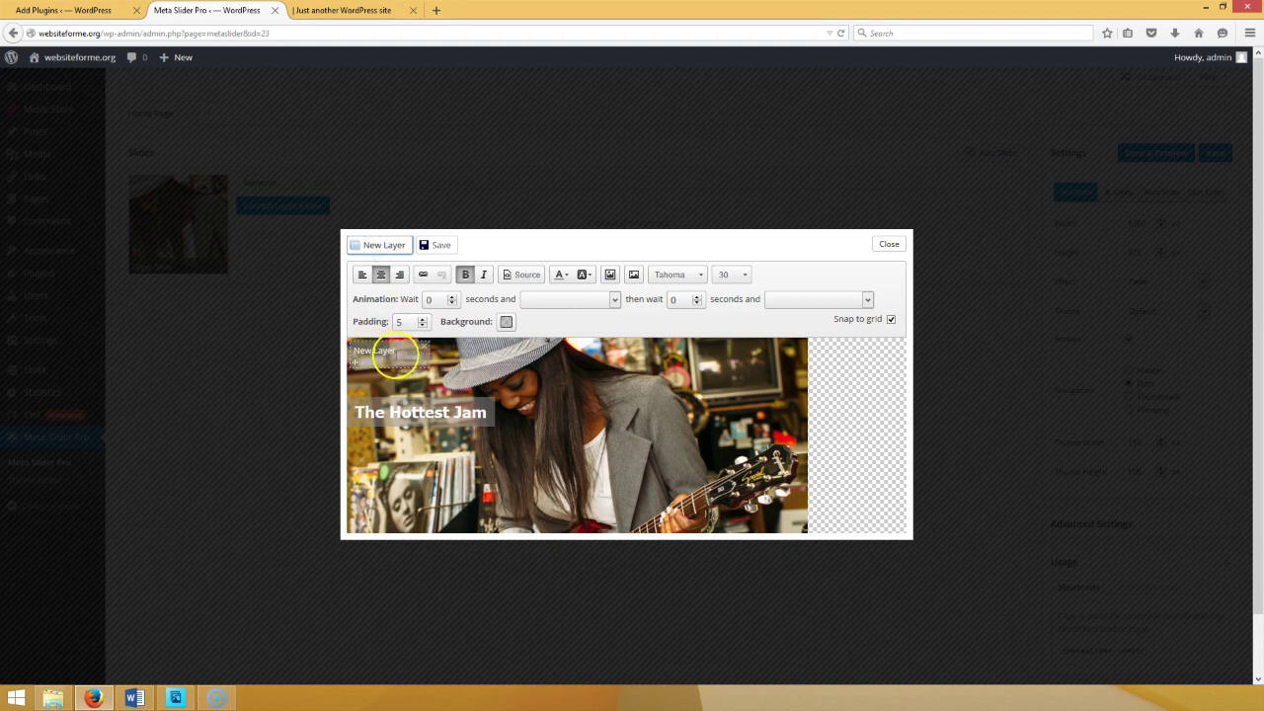
left_click_drag(395, 350, 351, 348)
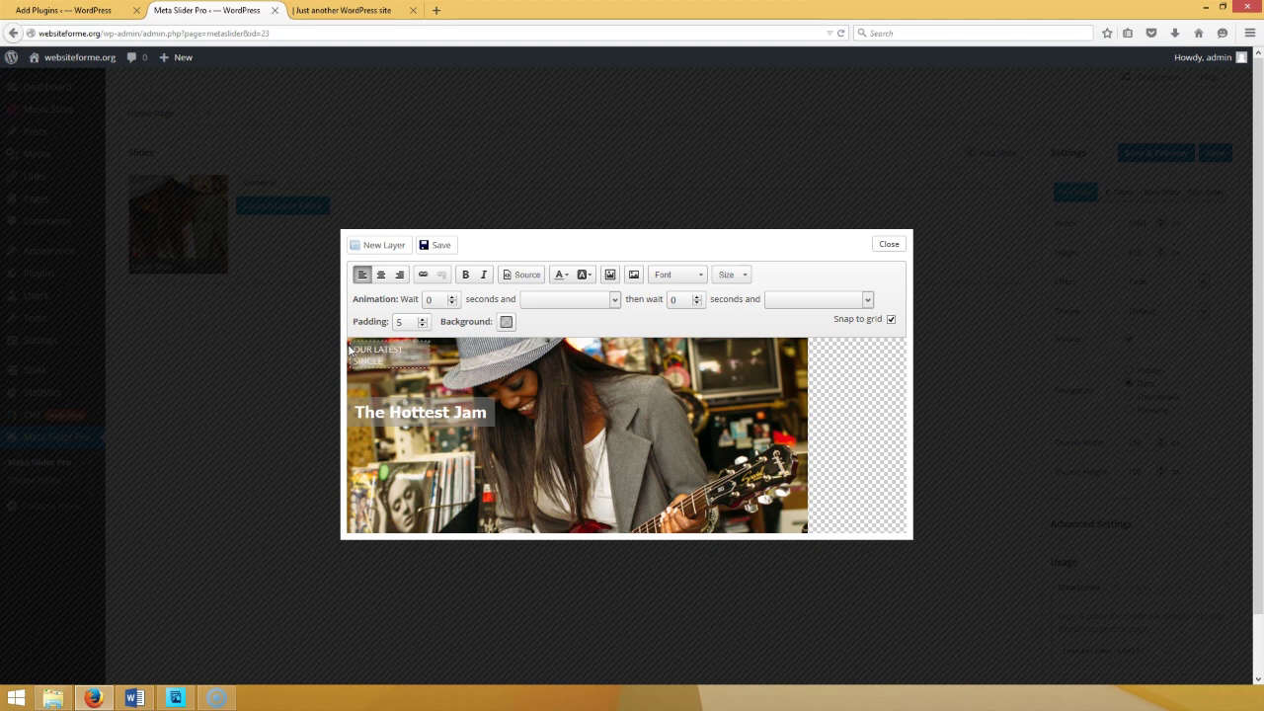
left_click_drag(429, 368, 533, 356)
- Make the "OUR LATEST SINGLE" text bold at size 24, enlarge its box and place it just below "The Hottest Jam"
left_click_drag(435, 350, 380, 346)
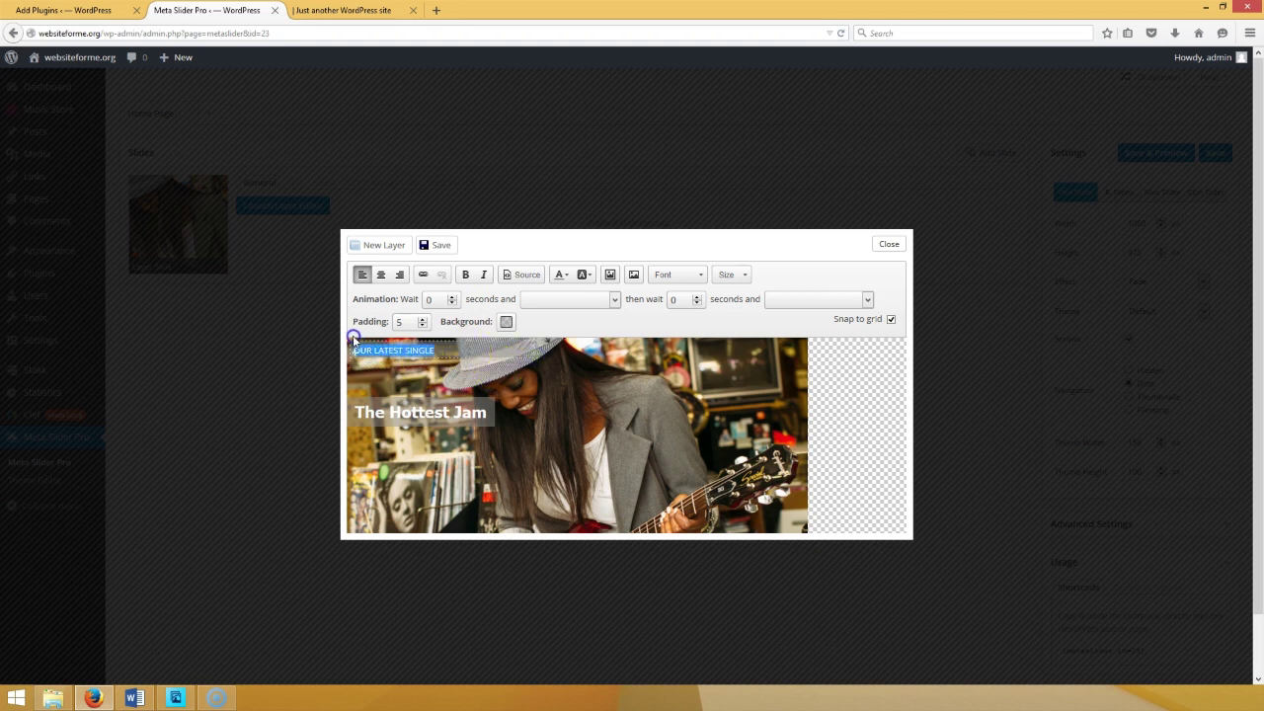
left_click(465, 275)
left_click(731, 275)
scroll(784, 311, "down", 2)
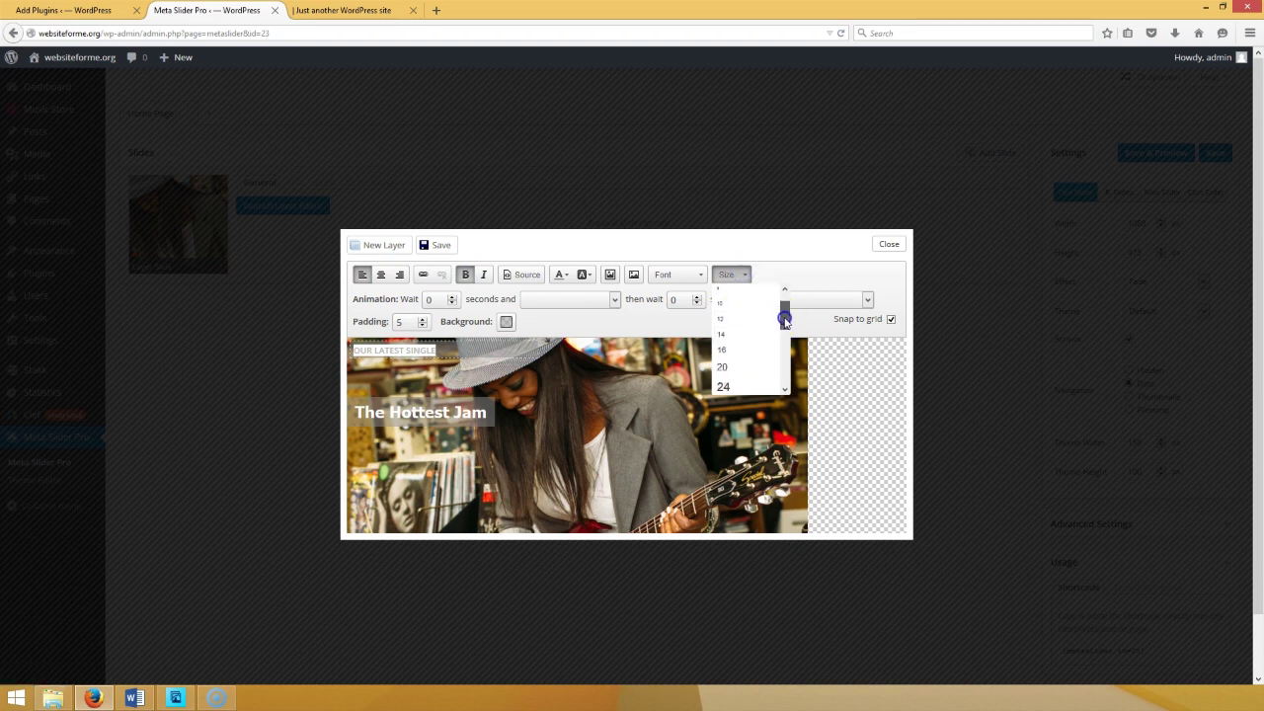
left_click(725, 381)
left_click_drag(534, 357, 571, 367)
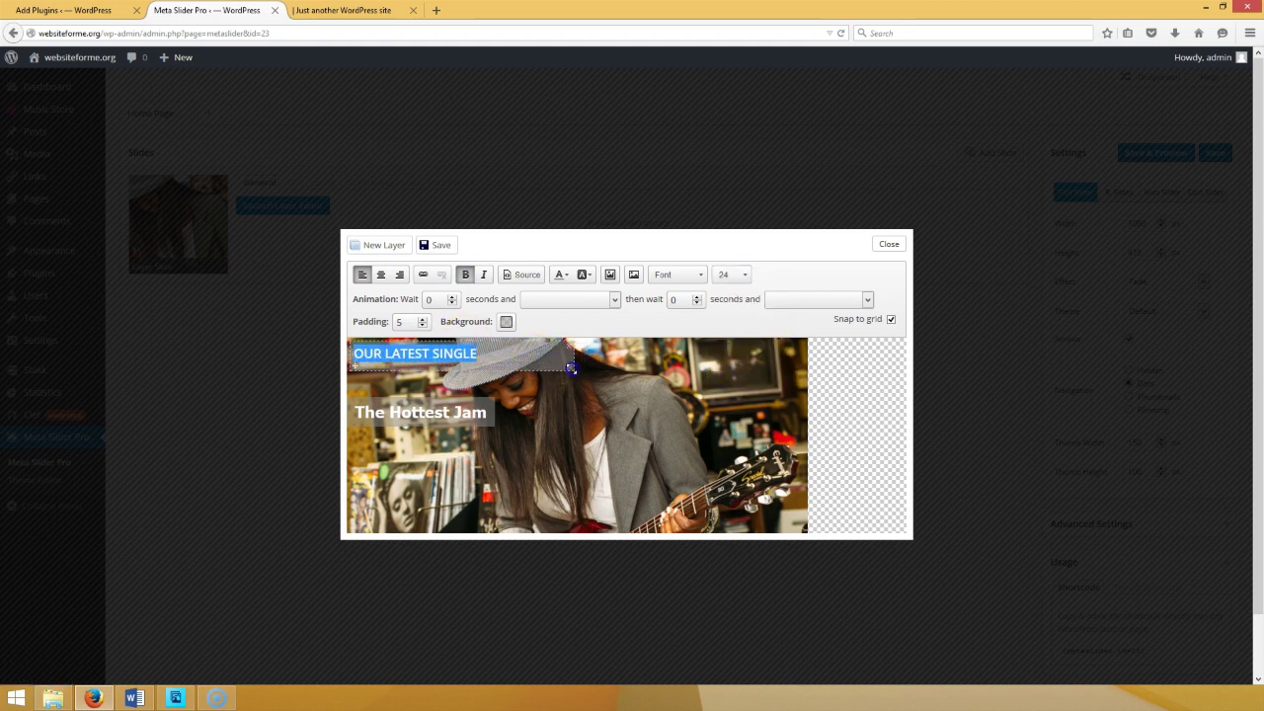
left_click_drag(354, 362, 360, 447)
left_click(521, 435)
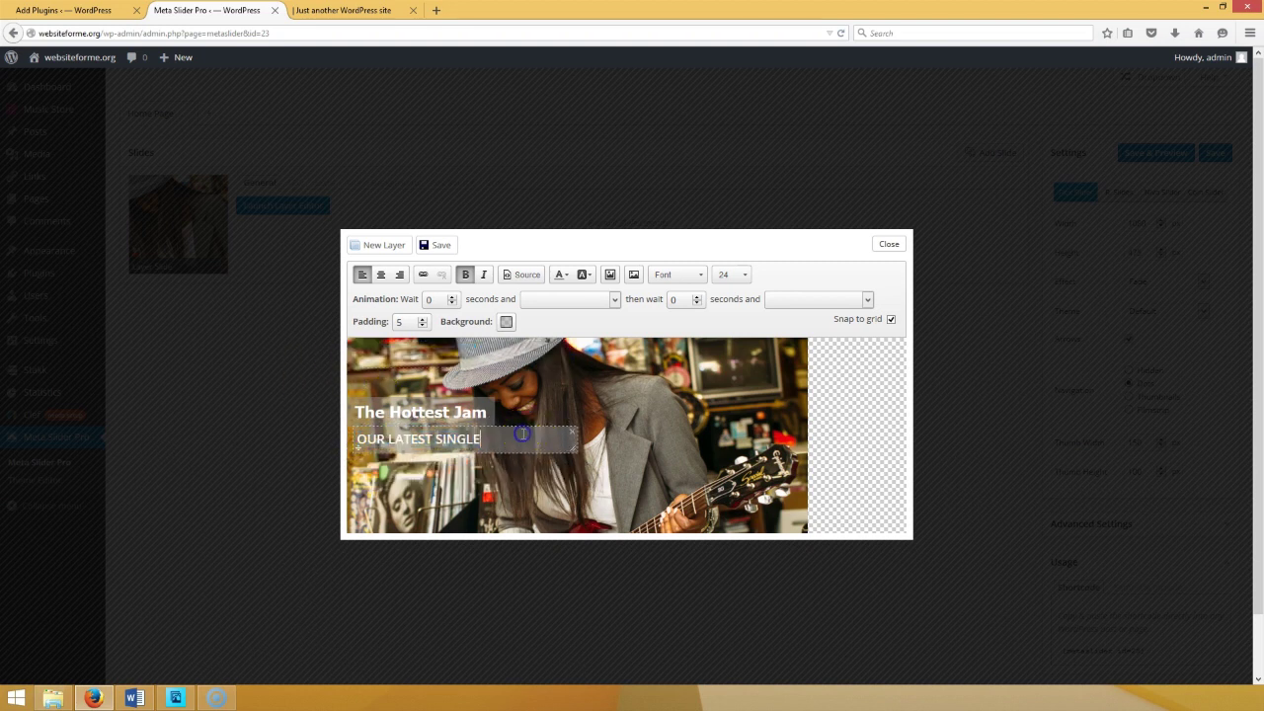
- Make both text layers' backgrounds fully transparent with rgba(142, 142, 142, 0), and move "OUR LATEST SINGLE" slightly closer to the heading
left_click(507, 323)
left_click(564, 444)
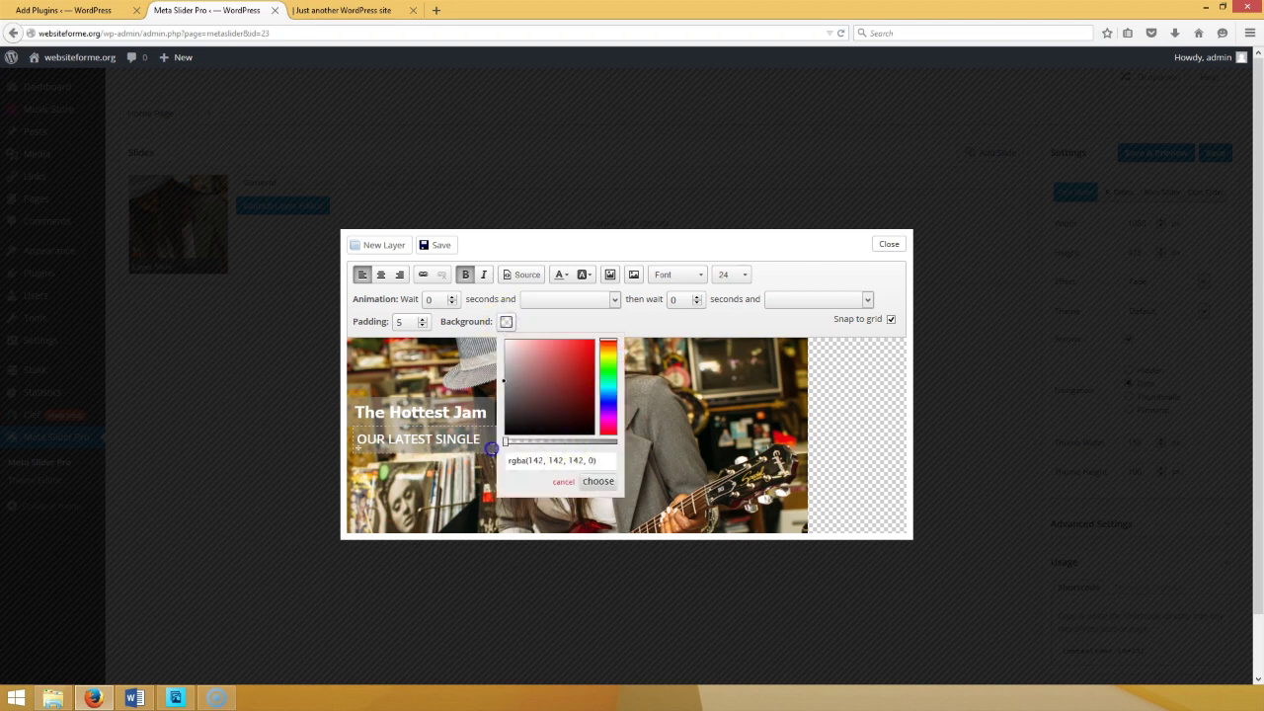
left_click(598, 481)
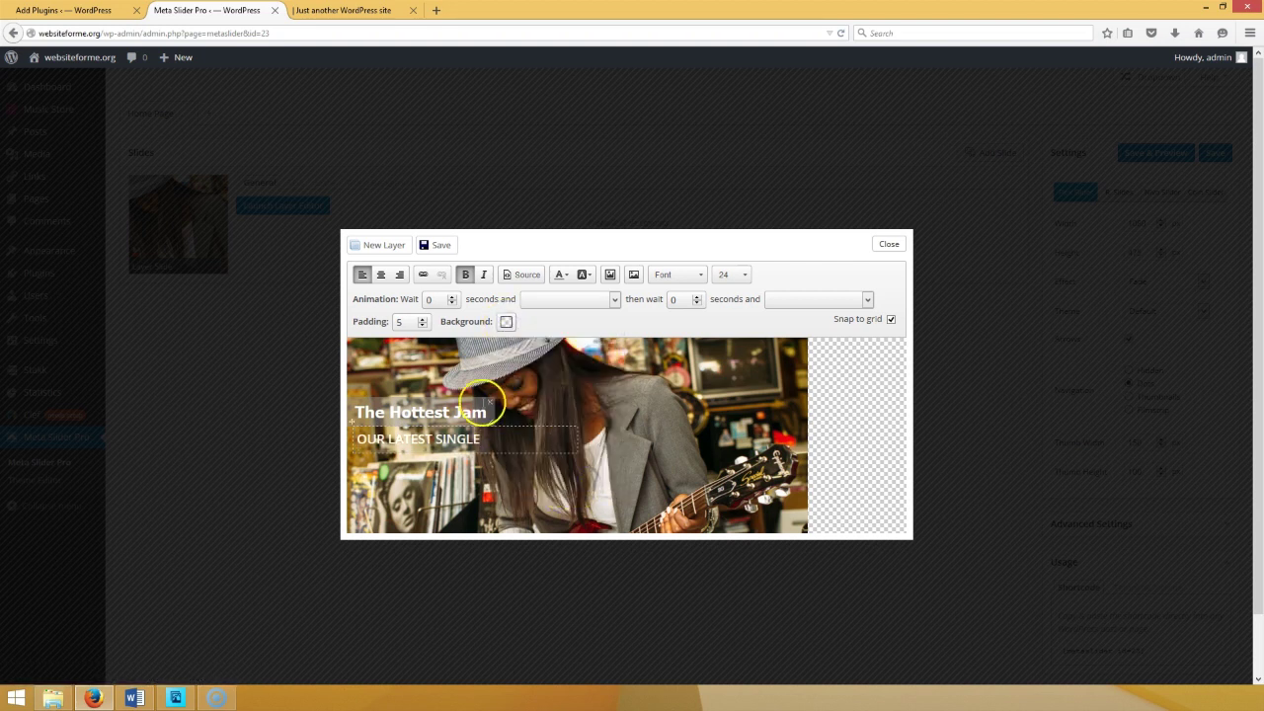
left_click(484, 407)
left_click(506, 323)
left_click(565, 442)
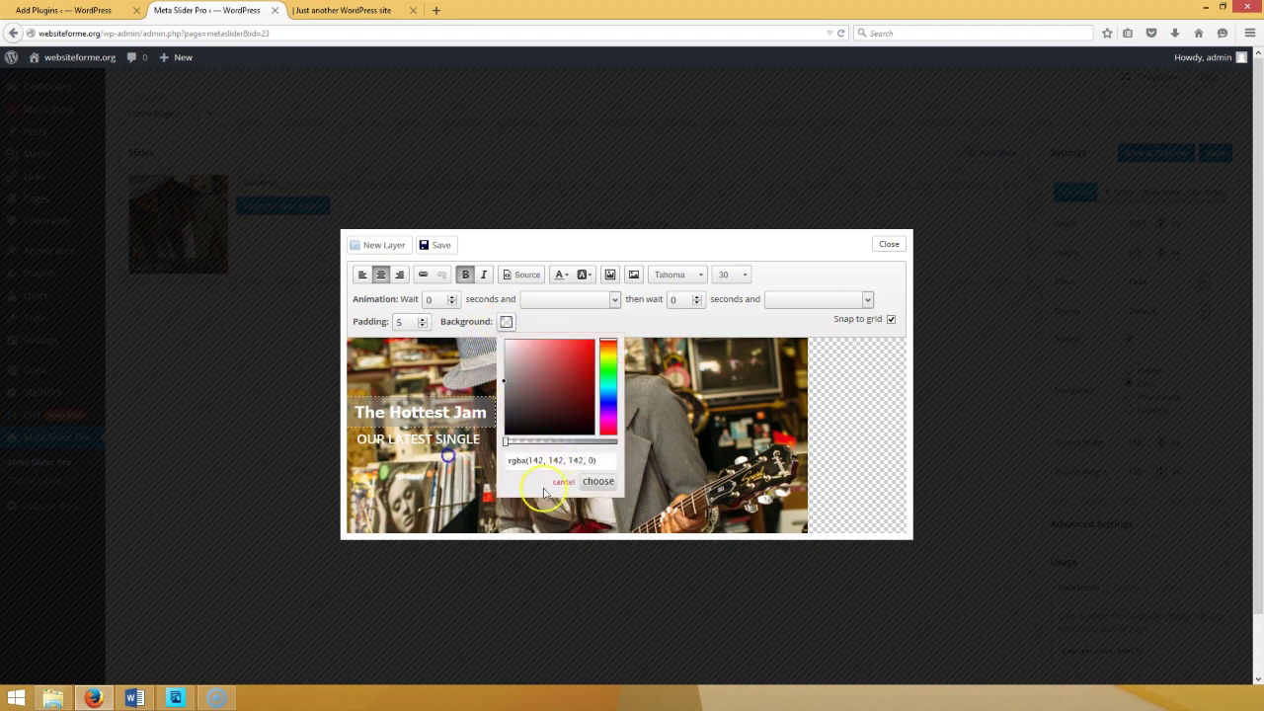
left_click(597, 481)
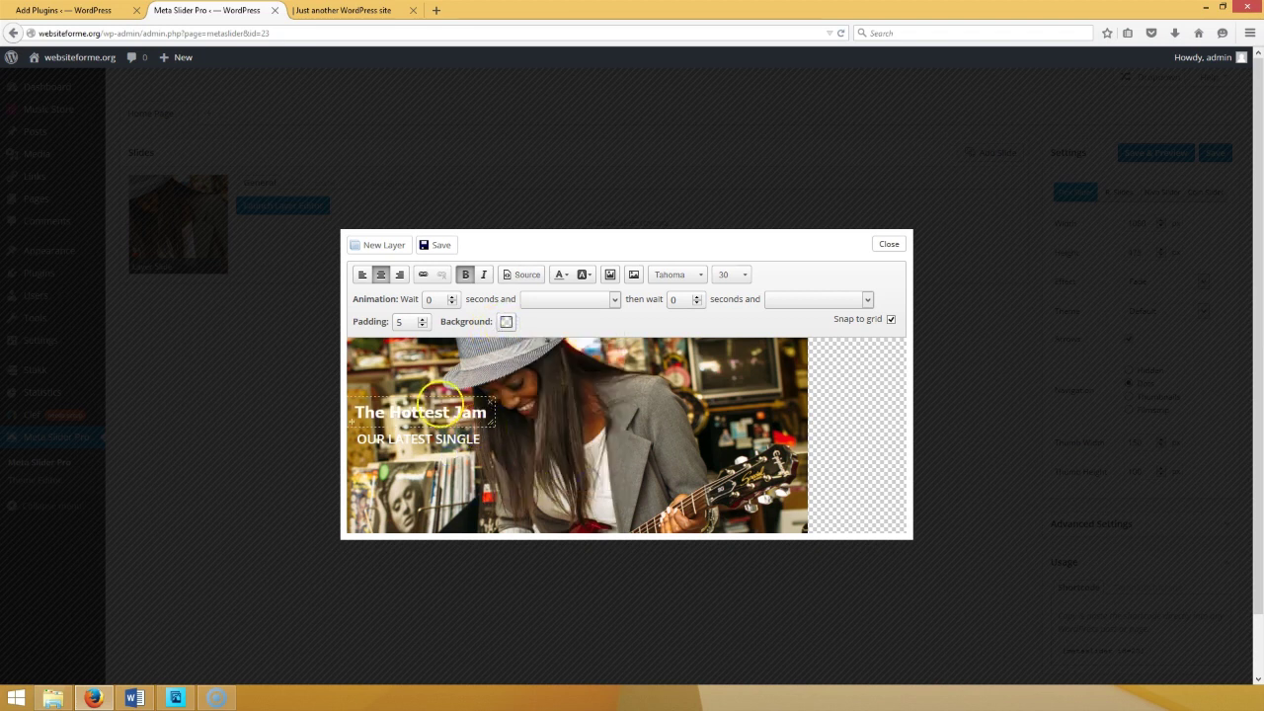
mouse_move(350, 421)
left_mouse_down()
mouse_move(345, 451)
mouse_move(349, 423)
mouse_move(354, 445)
left_mouse_up()
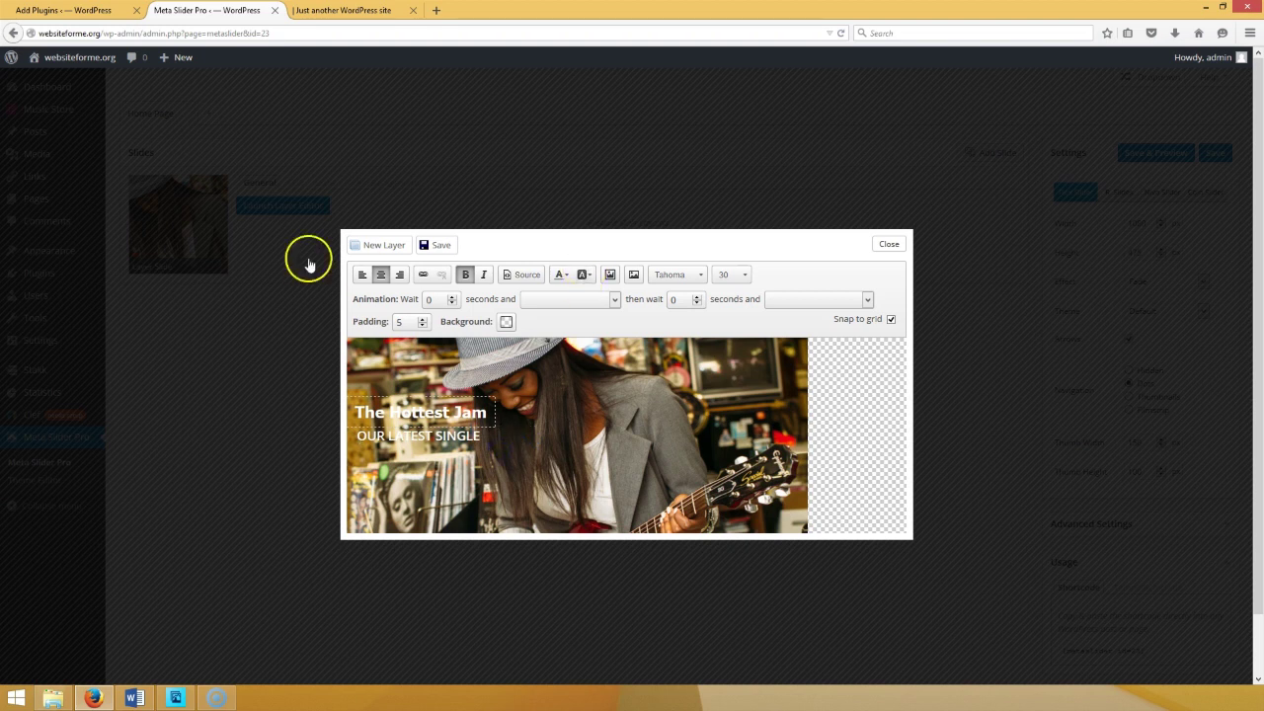
- Add a third layer reading "LISTEN NOW" and format its text as centred, bold Tahoma at size 30
left_click(385, 245)
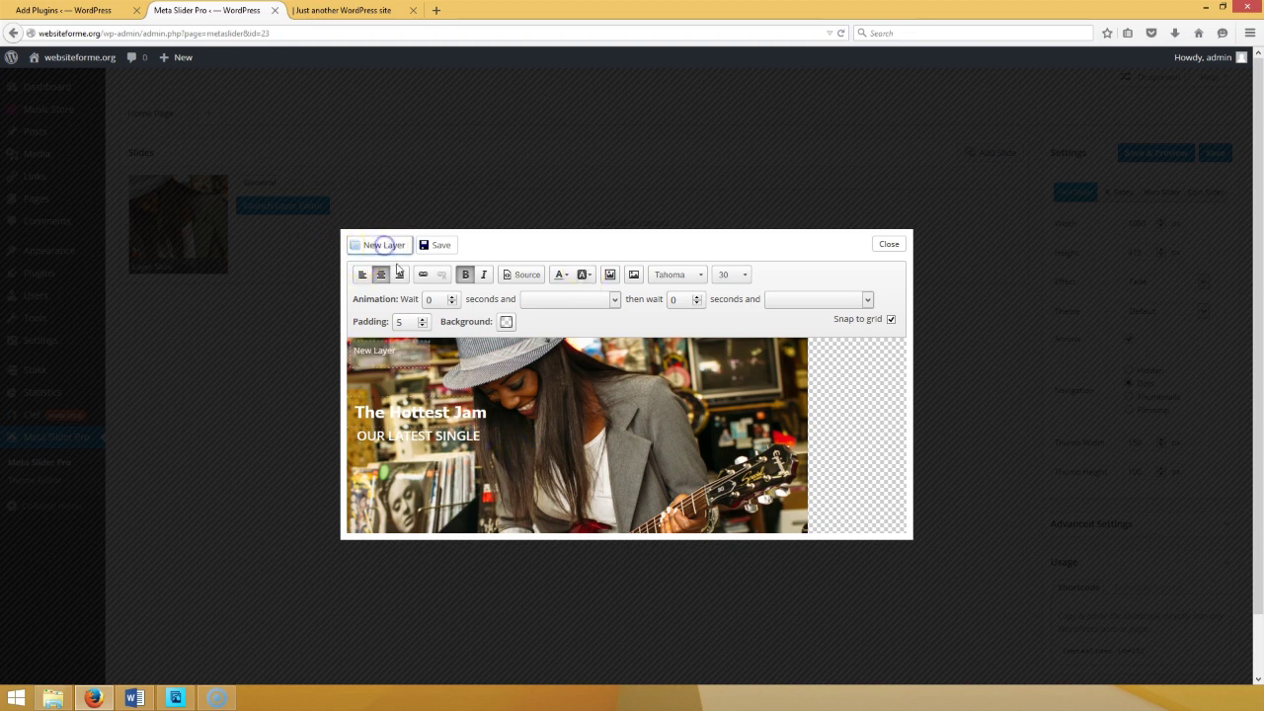
double_click(370, 349)
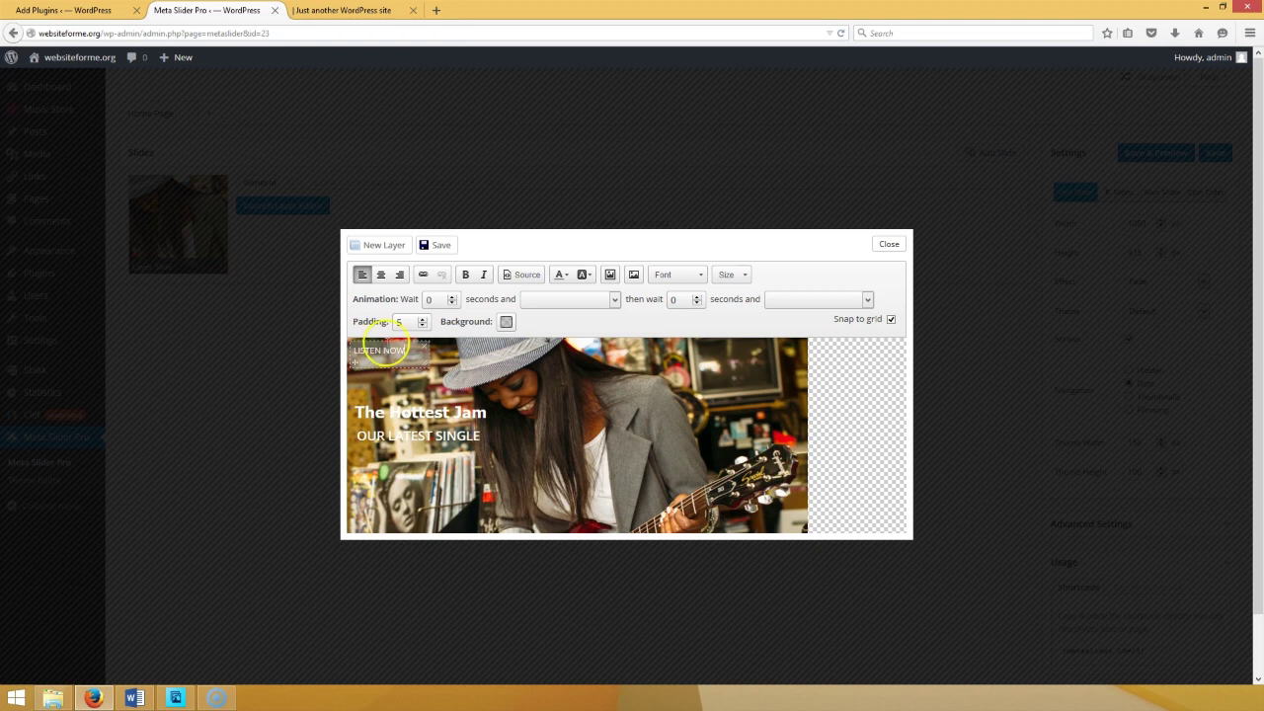
left_click(464, 279)
left_click(380, 274)
left_click(699, 276)
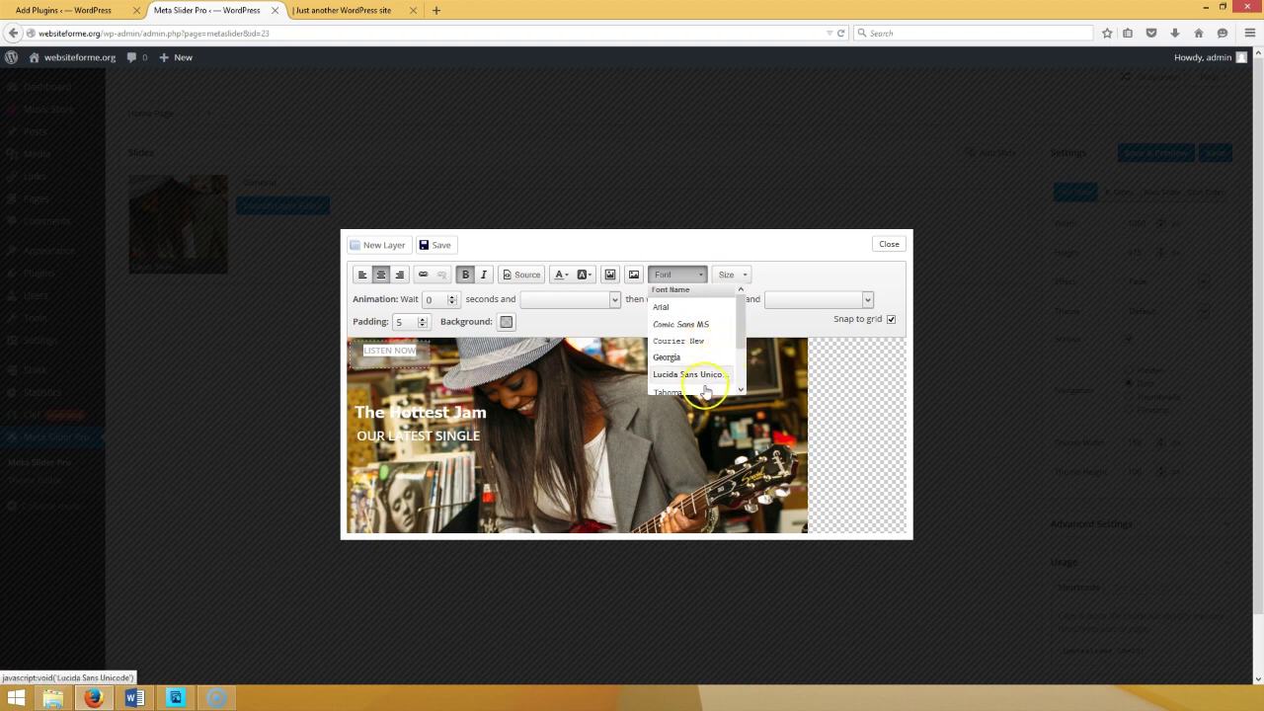
left_click(703, 391)
left_click(748, 274)
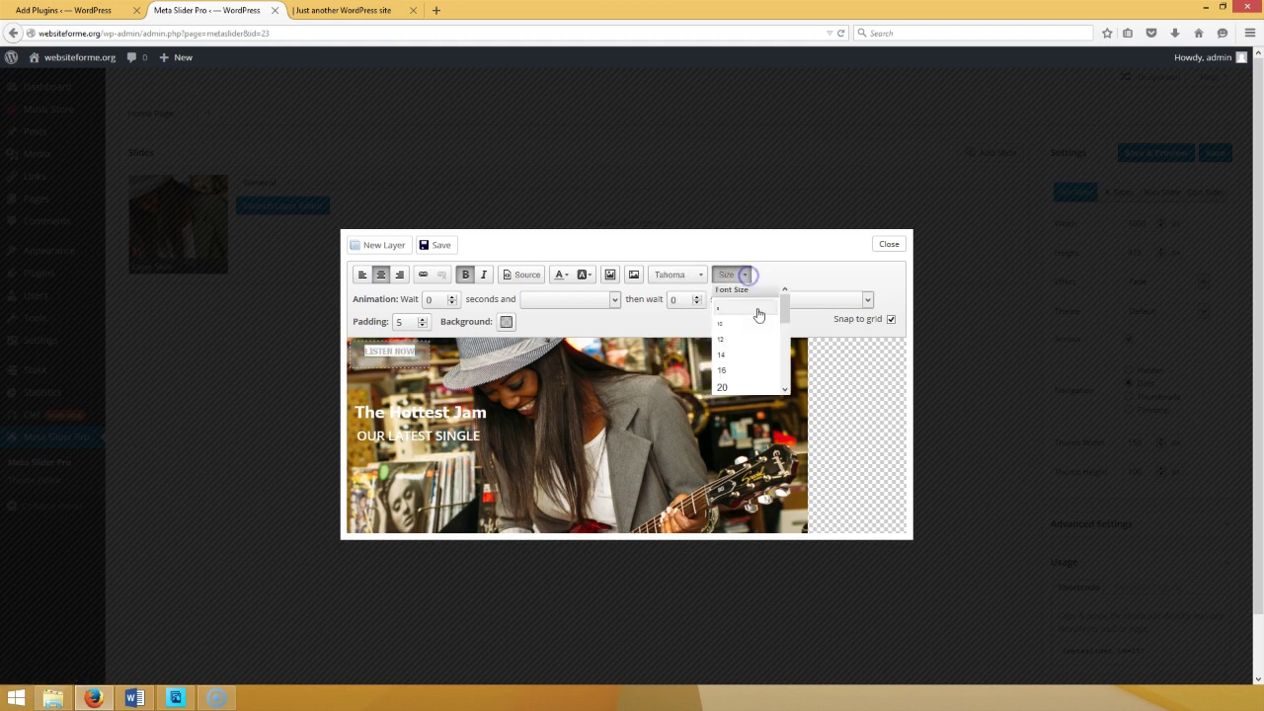
left_click_drag(781, 310, 784, 333)
left_click(741, 361)
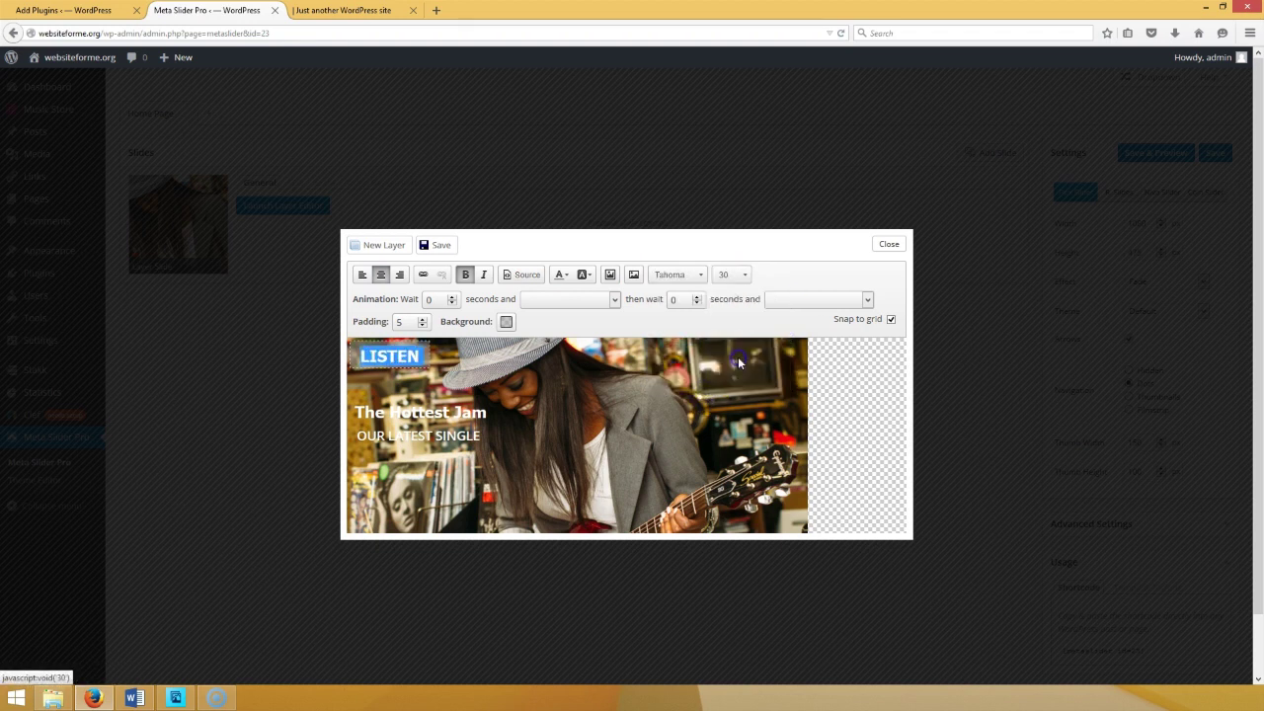
- Widen the "LISTEN NOW" box to fit its text on one line and place it below "OUR LATEST SINGLE"
left_click_drag(427, 368, 470, 374)
left_click(444, 357)
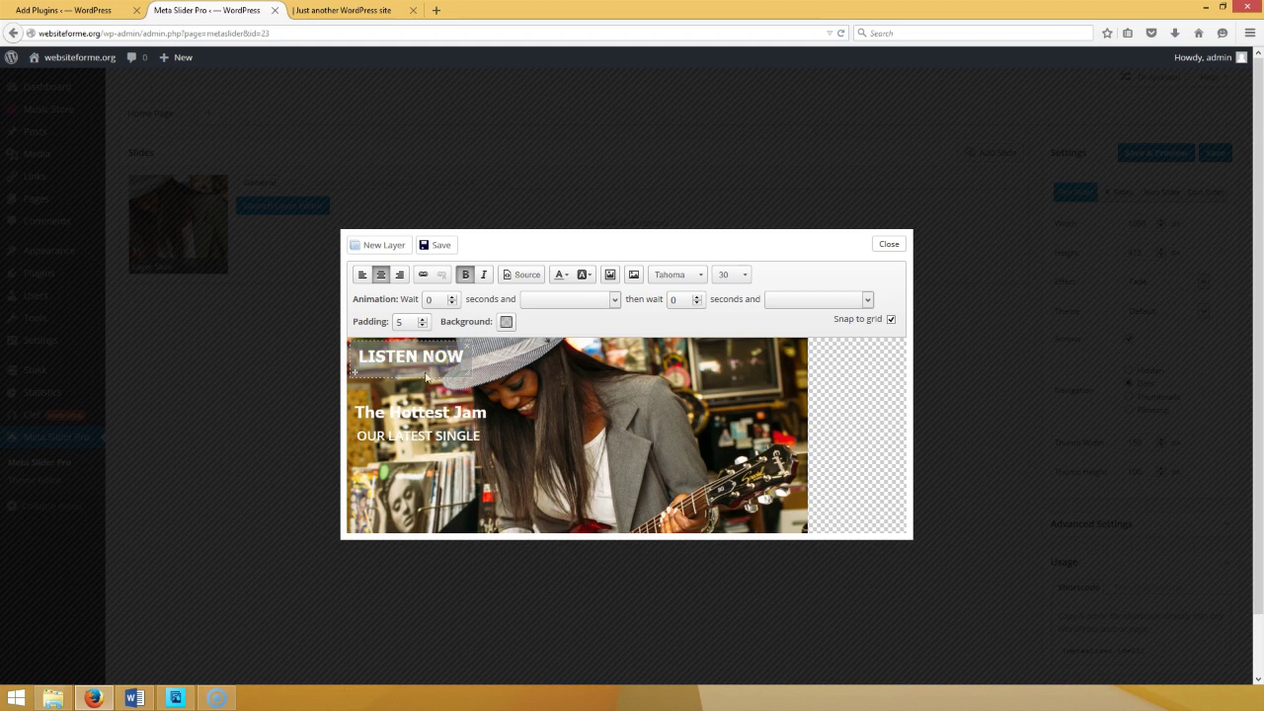
left_click_drag(353, 453, 366, 471)
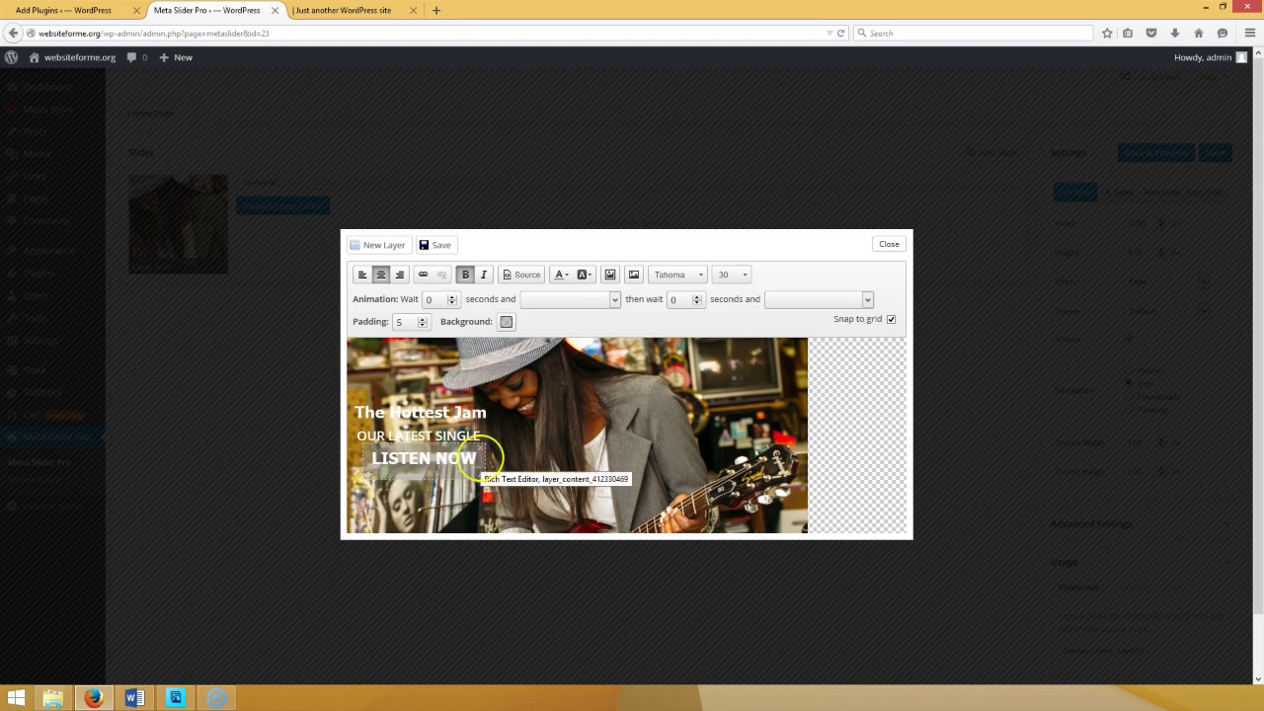
- Give the "LISTEN NOW" layer a semi-transparent blue background of about rgba(22, 115, 225, 0.76)
left_click(506, 323)
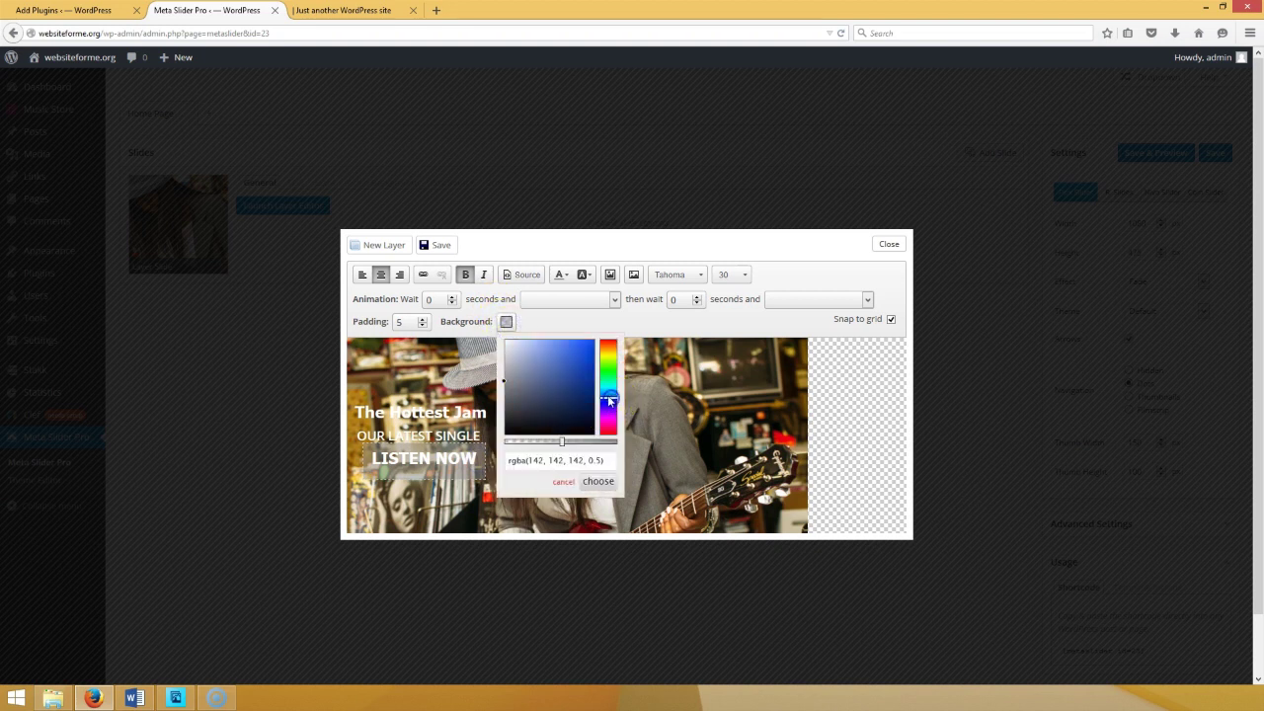
left_click(585, 351)
left_click_drag(557, 451, 579, 445)
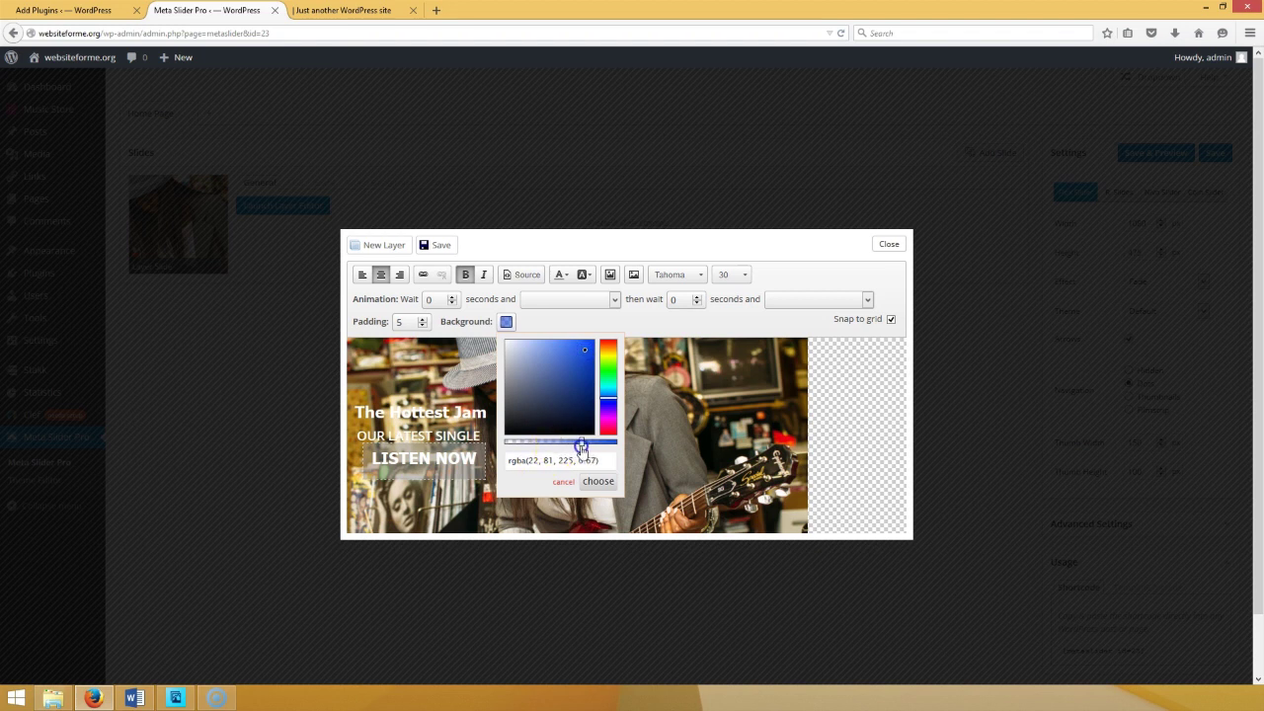
left_click(597, 481)
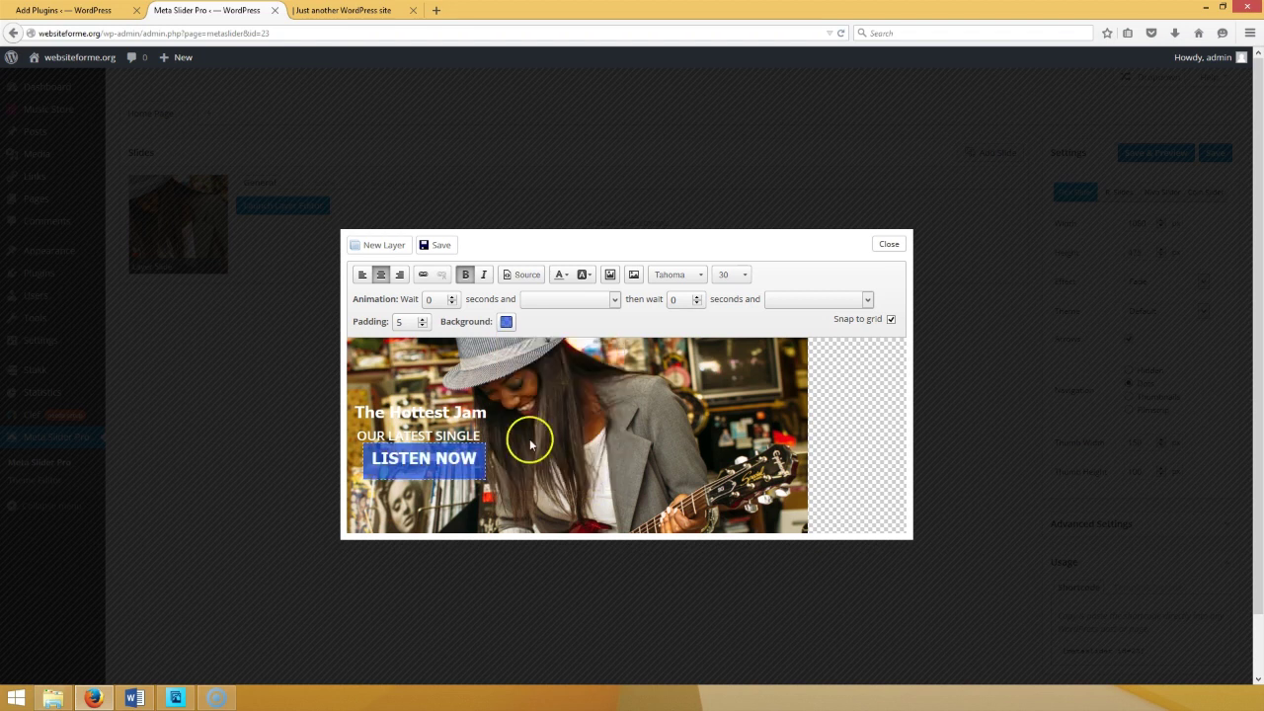
left_click(507, 324)
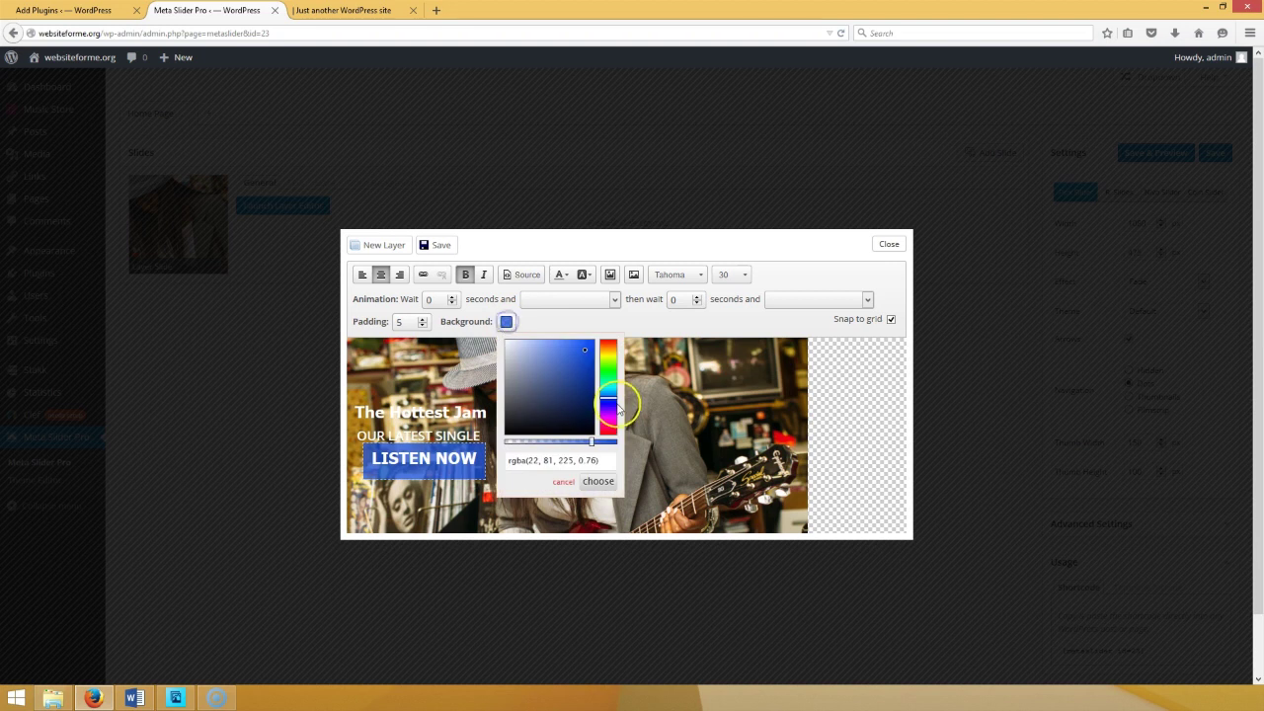
left_click(608, 399)
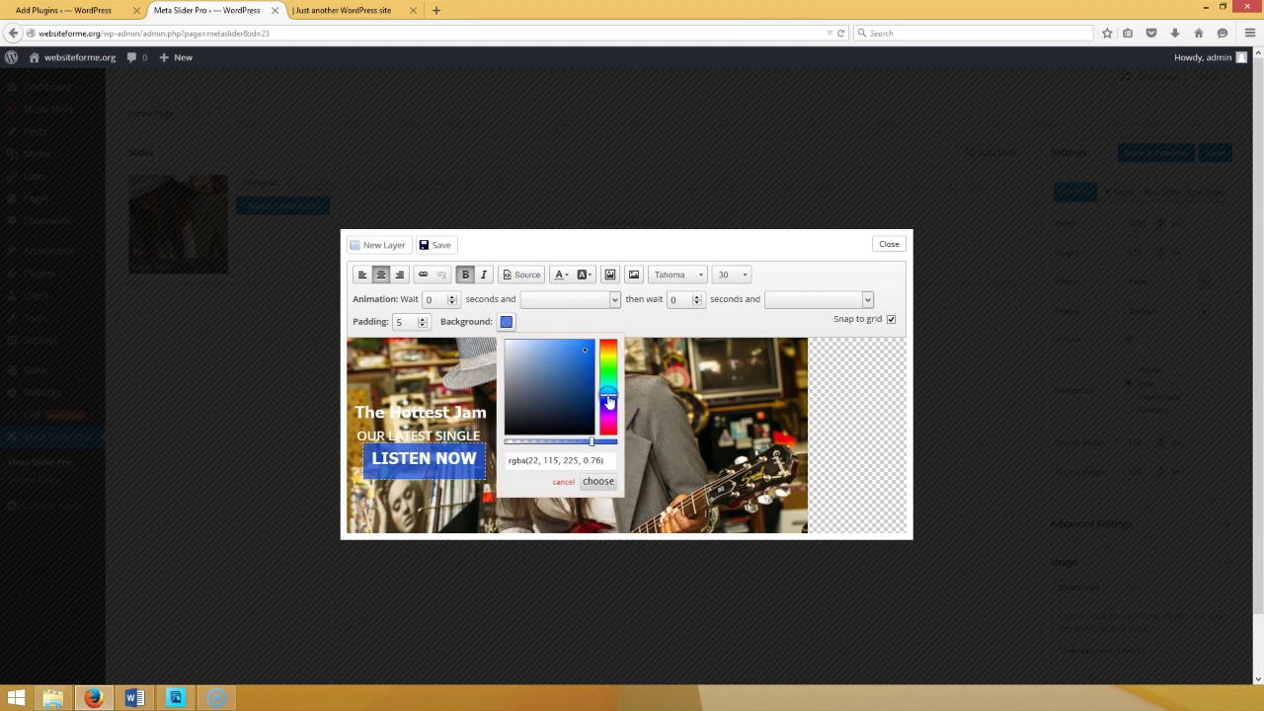
left_click(599, 482)
- Tighten the "LISTEN NOW" box around its text and align it just below "OUR LATEST SINGLE"
left_click(462, 479)
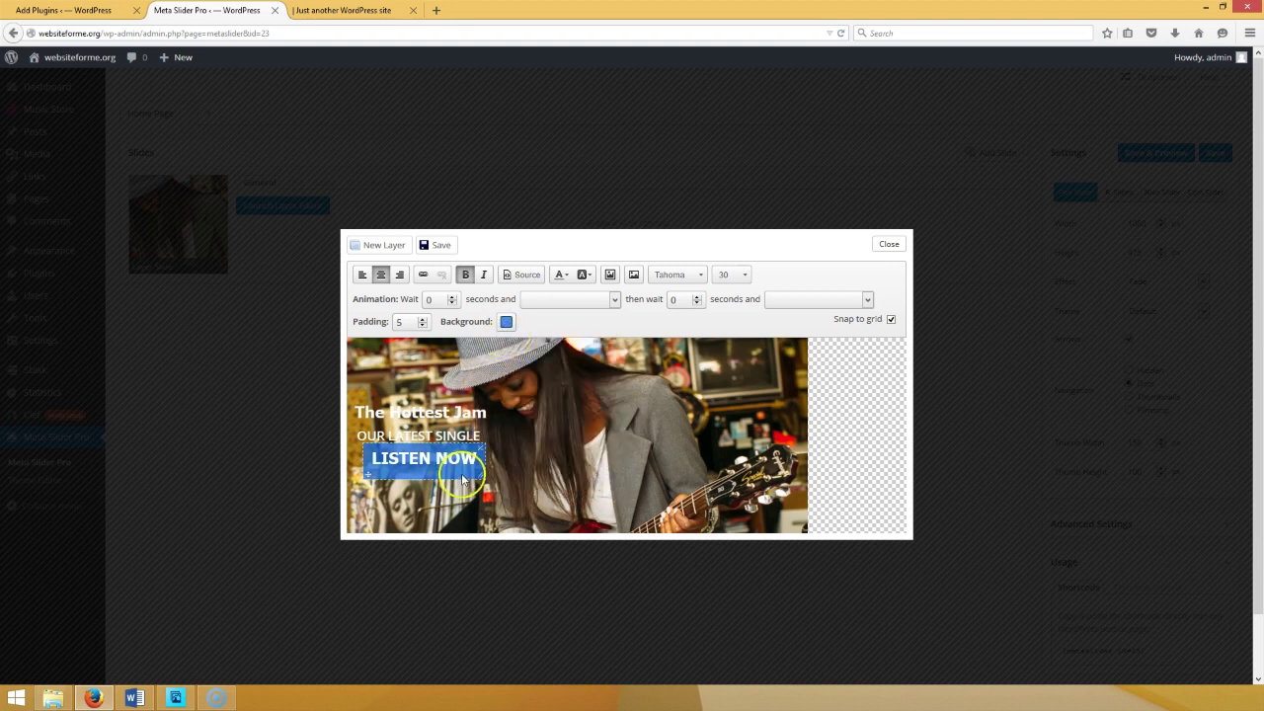
mouse_move(483, 473)
left_mouse_down()
mouse_move(473, 471)
mouse_move(489, 472)
left_mouse_up()
left_click_drag(369, 466, 364, 469)
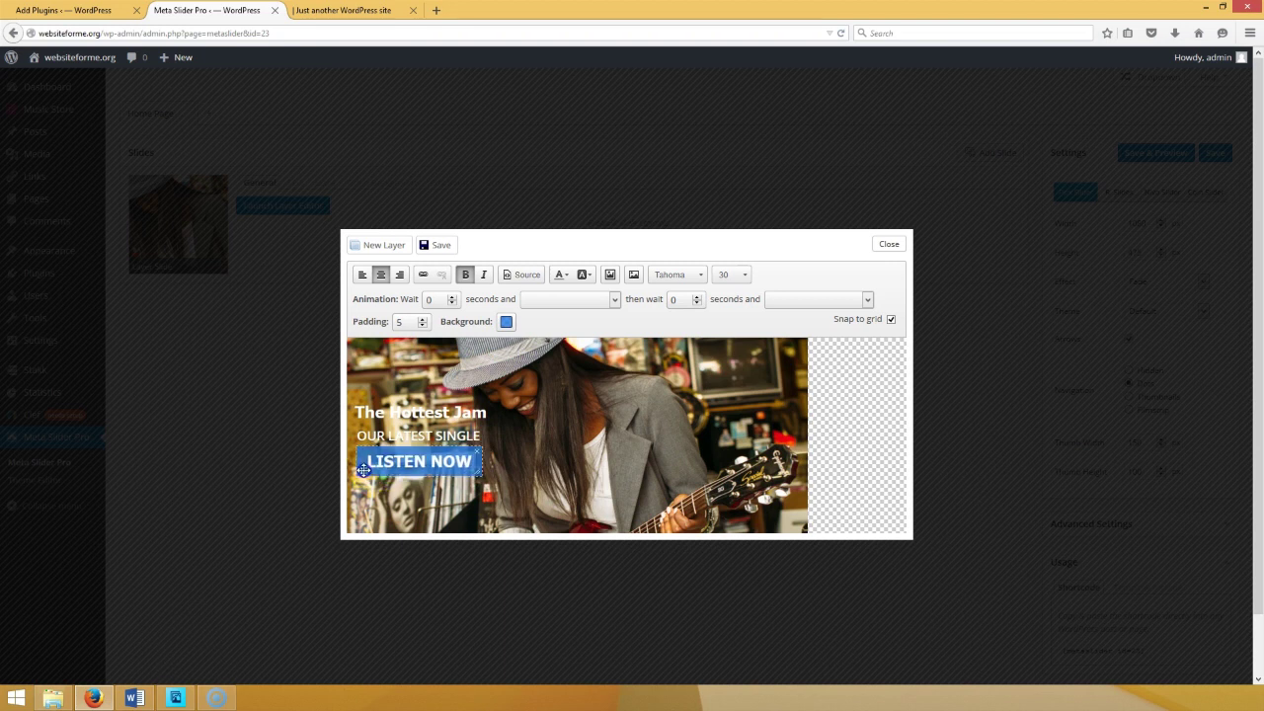
- Retype the heading layer in capitals as "THE HOTTEST JAM" and widen its box to fit on one line
left_click(449, 405)
left_click_drag(487, 413, 347, 416)
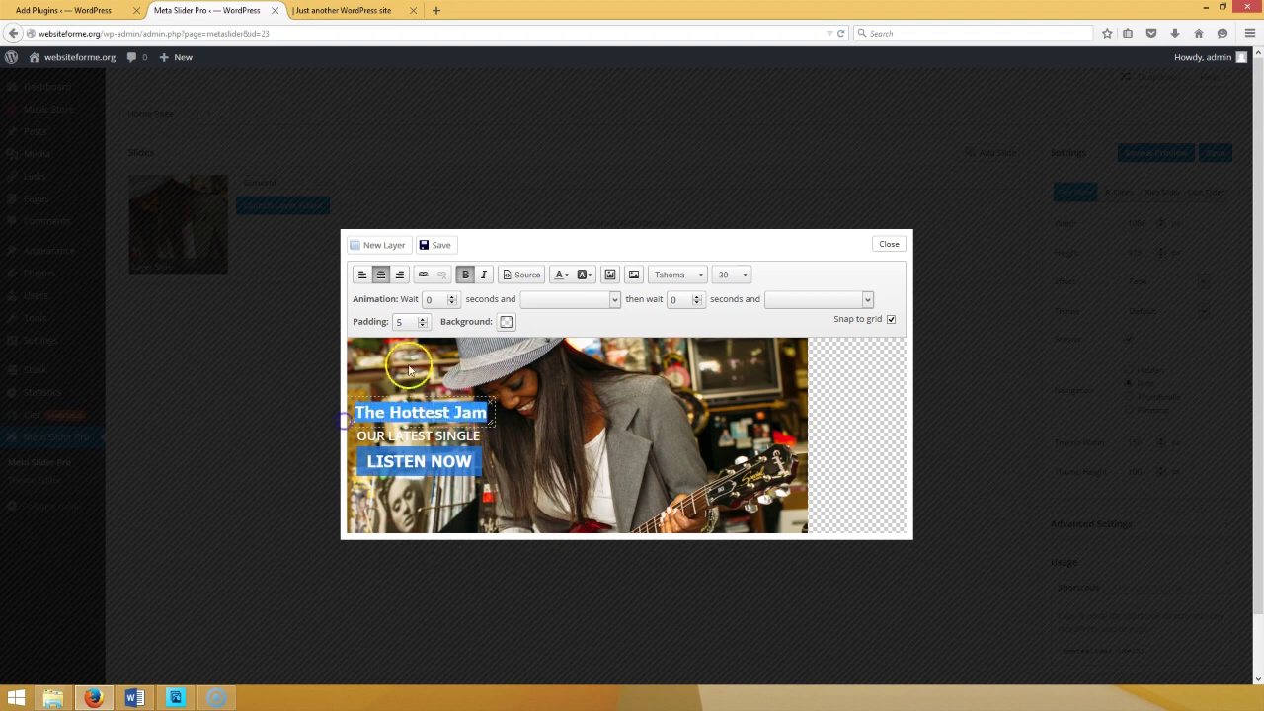
left_click(461, 294)
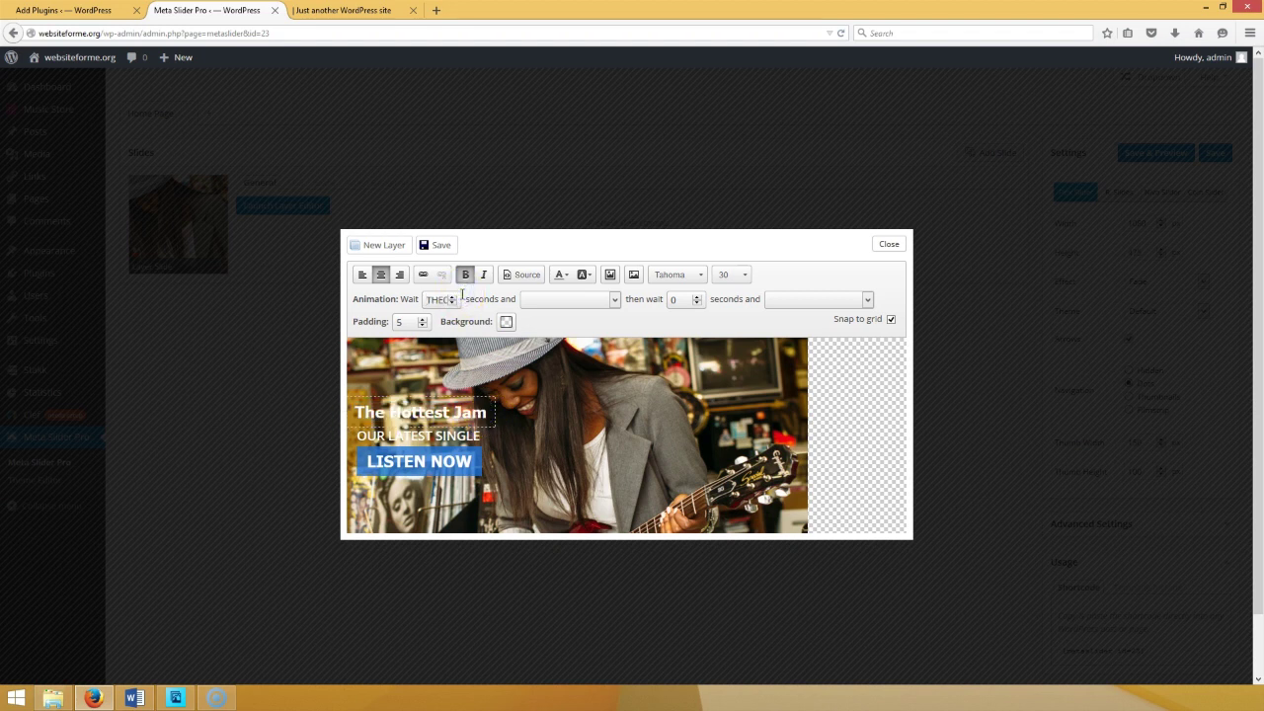
left_click(464, 416)
left_click_drag(485, 415, 368, 413)
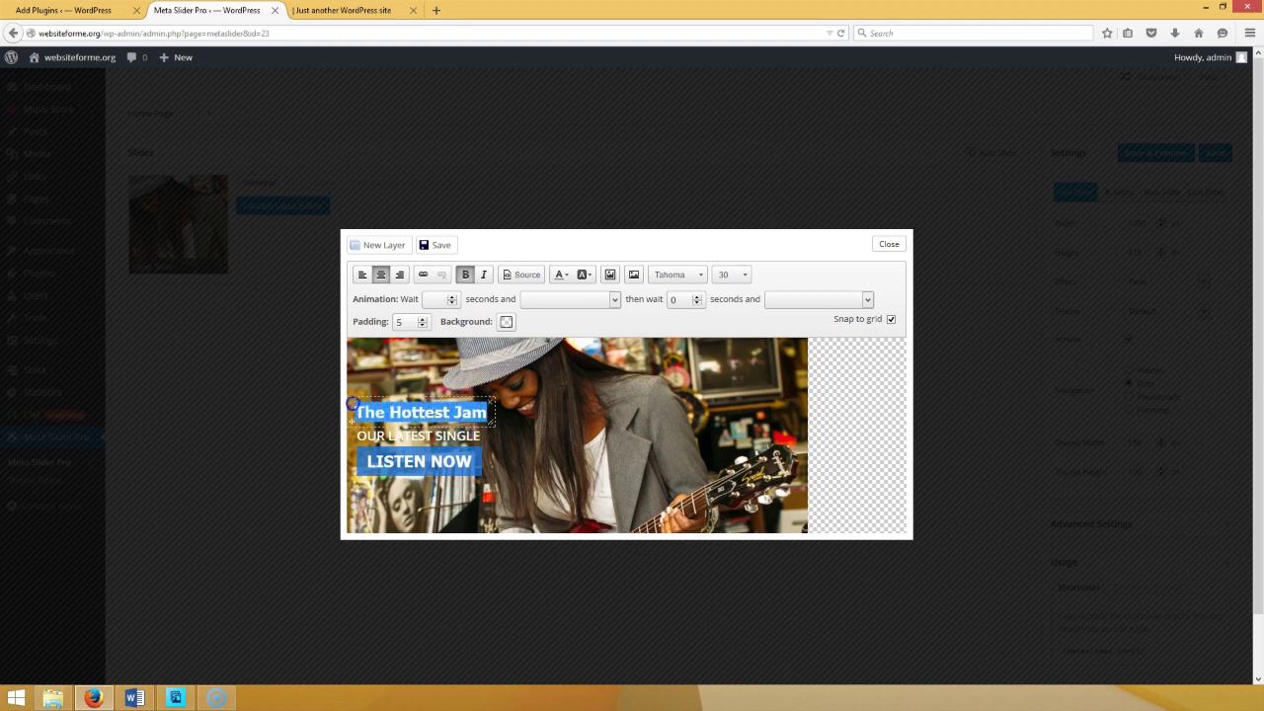
type("THE")
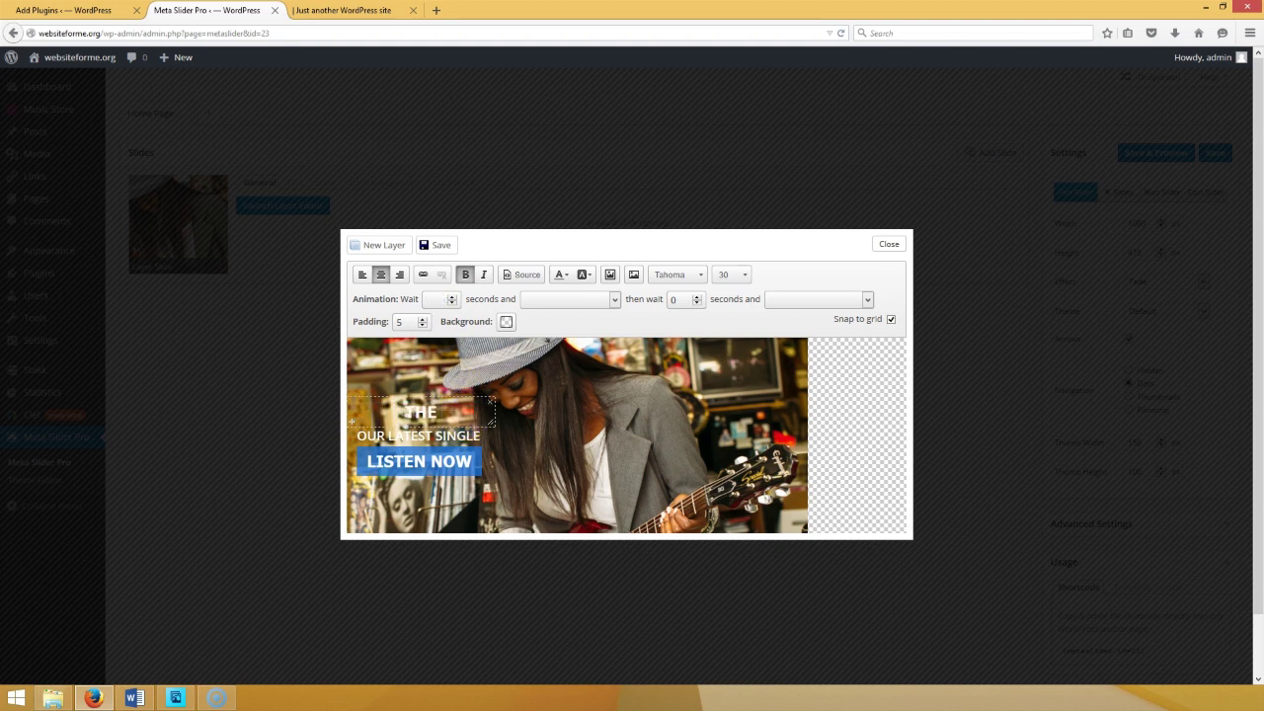
type(" HOTTEST JAM")
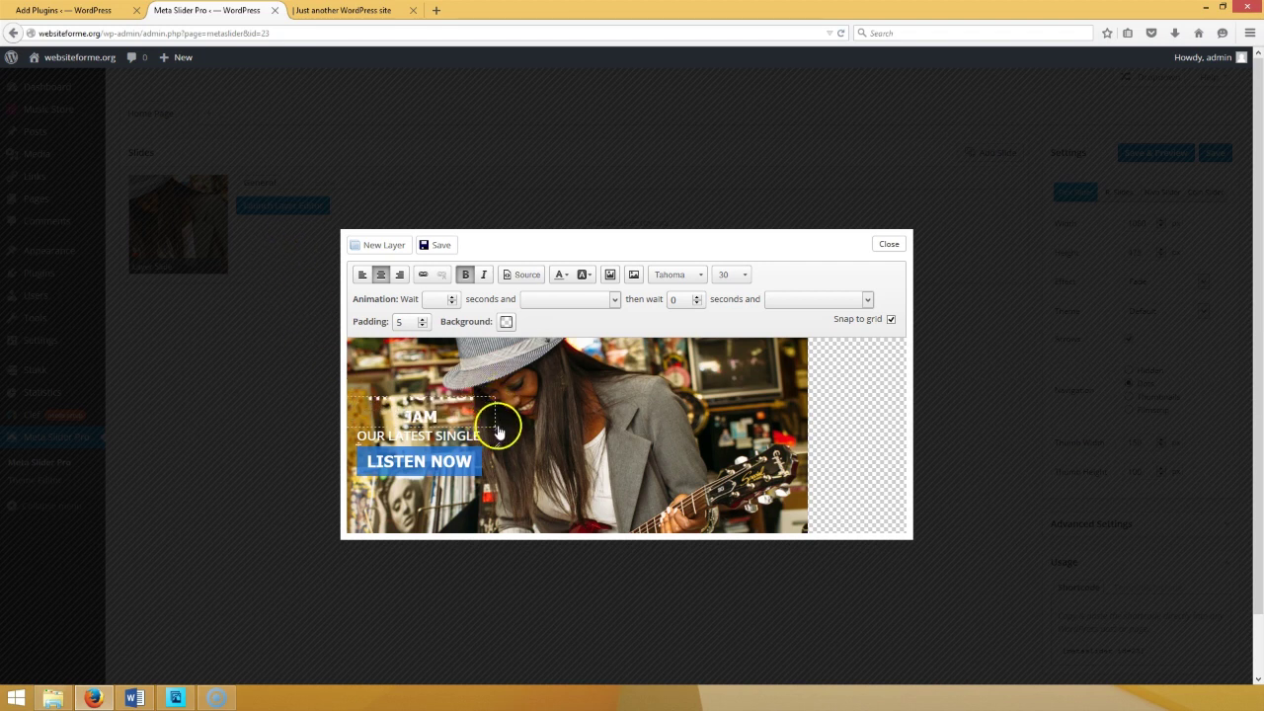
left_click_drag(492, 405, 593, 402)
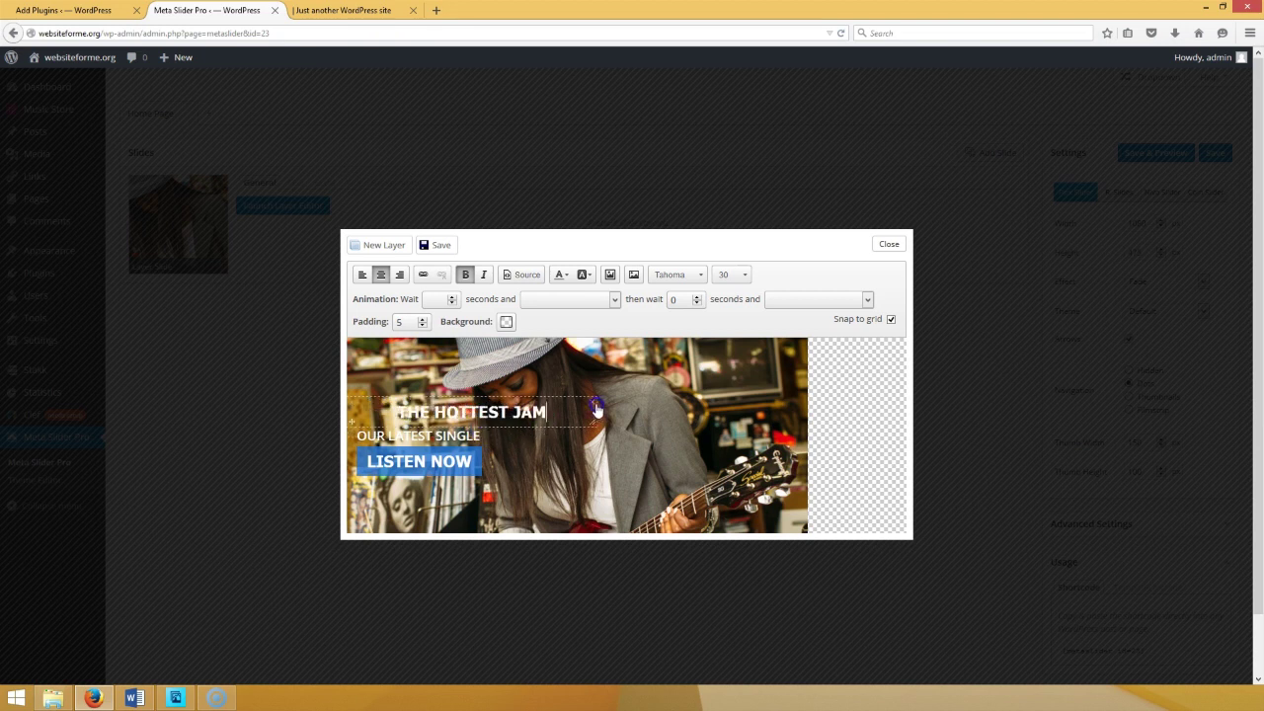
- Set the "THE HOTTEST JAM" text to size 48 and resize its box to fit the larger text
left_click(734, 273)
left_click_drag(786, 336, 790, 358)
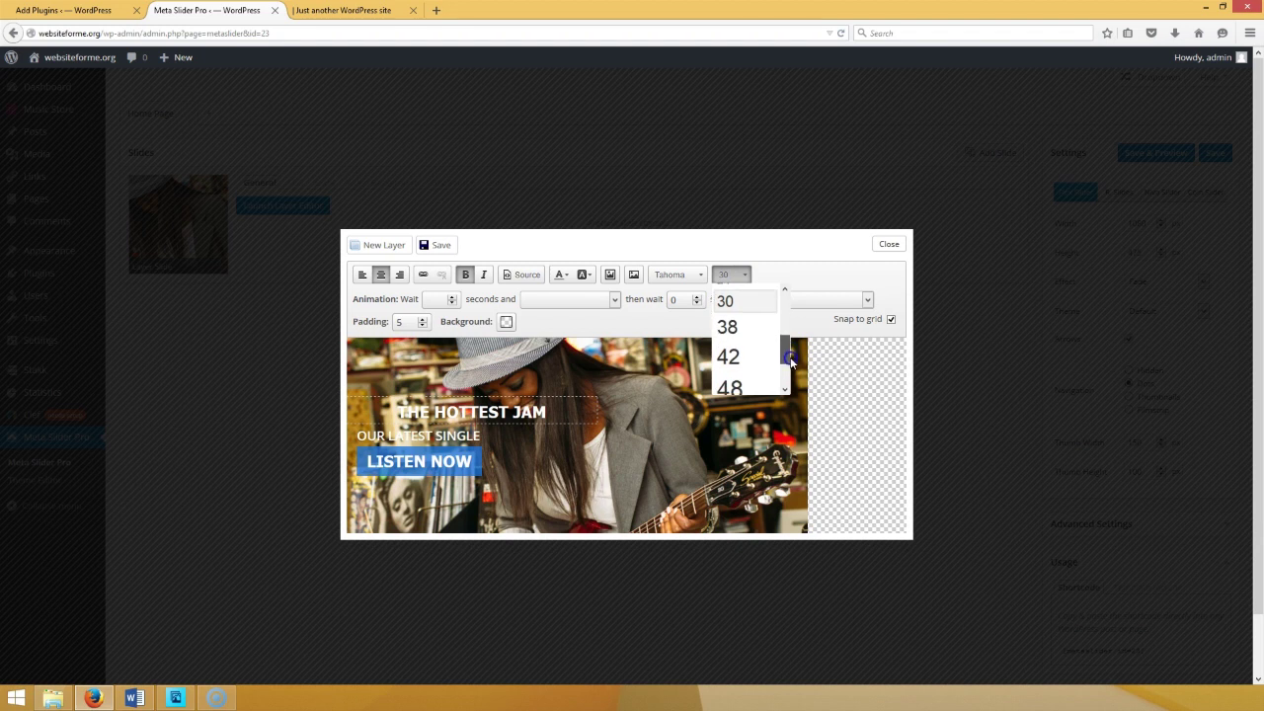
left_click(757, 385)
left_click_drag(593, 417, 727, 457)
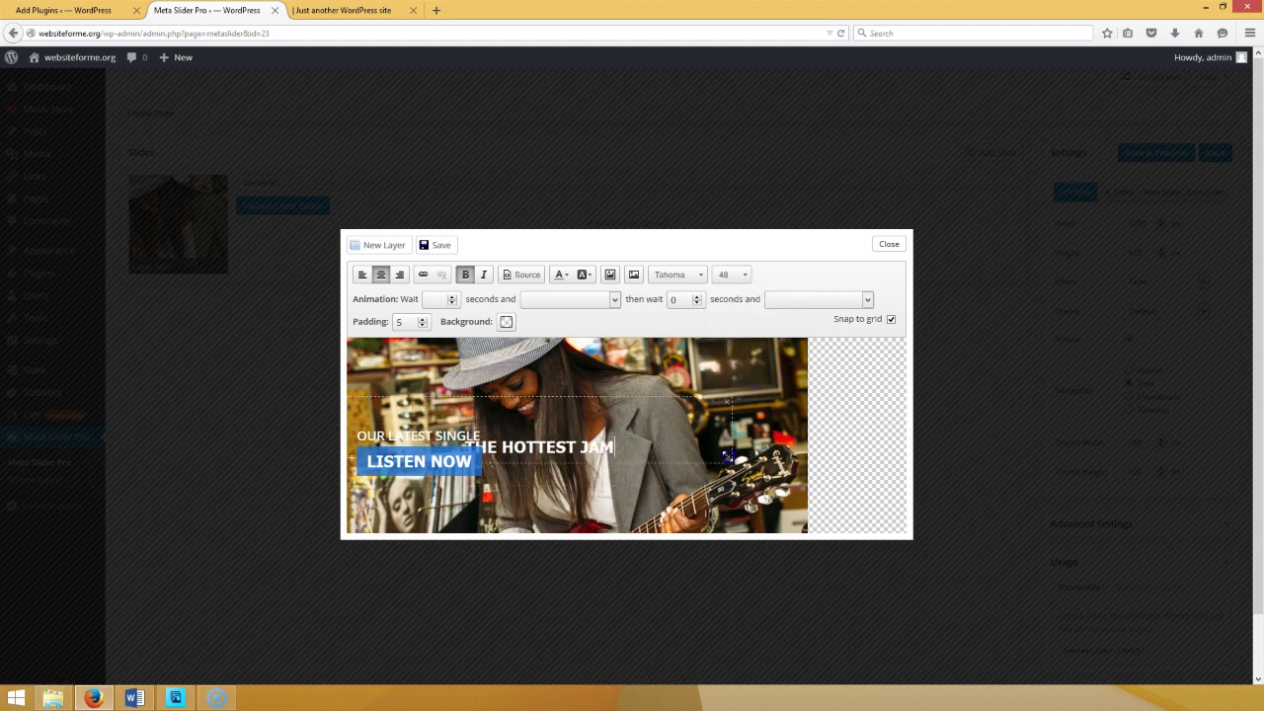
left_click_drag(618, 451, 459, 450)
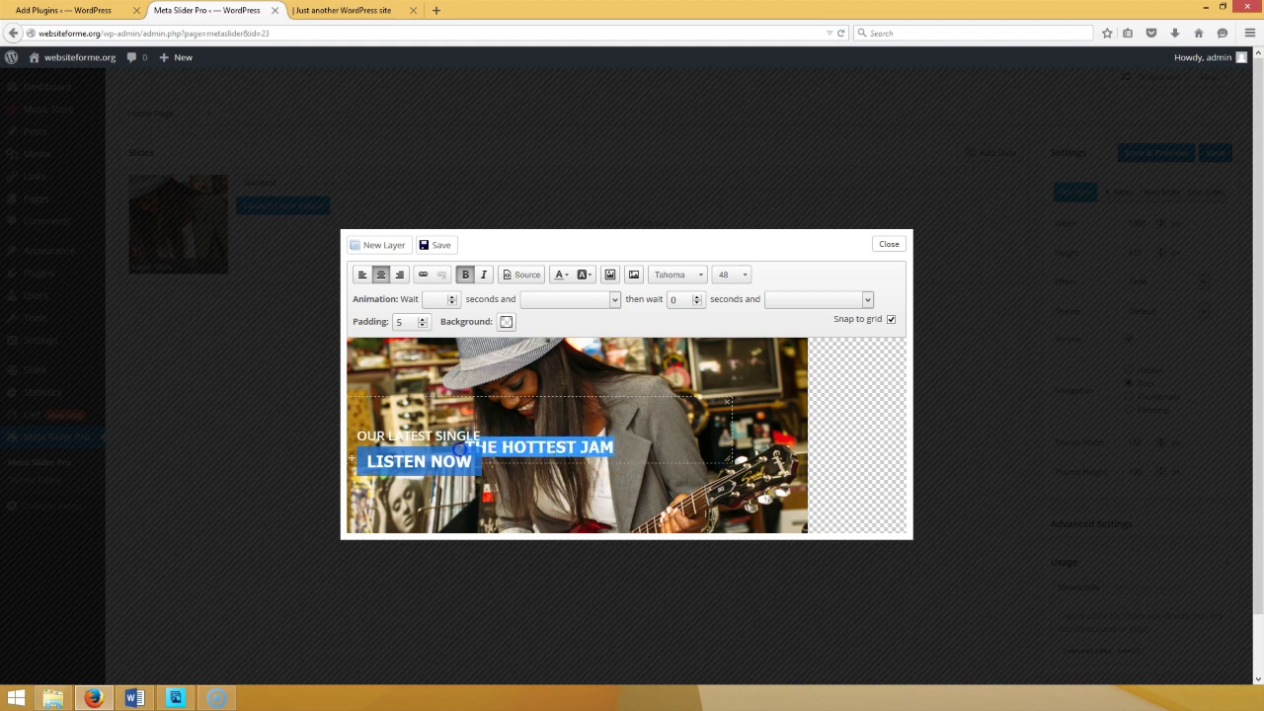
left_click(727, 275)
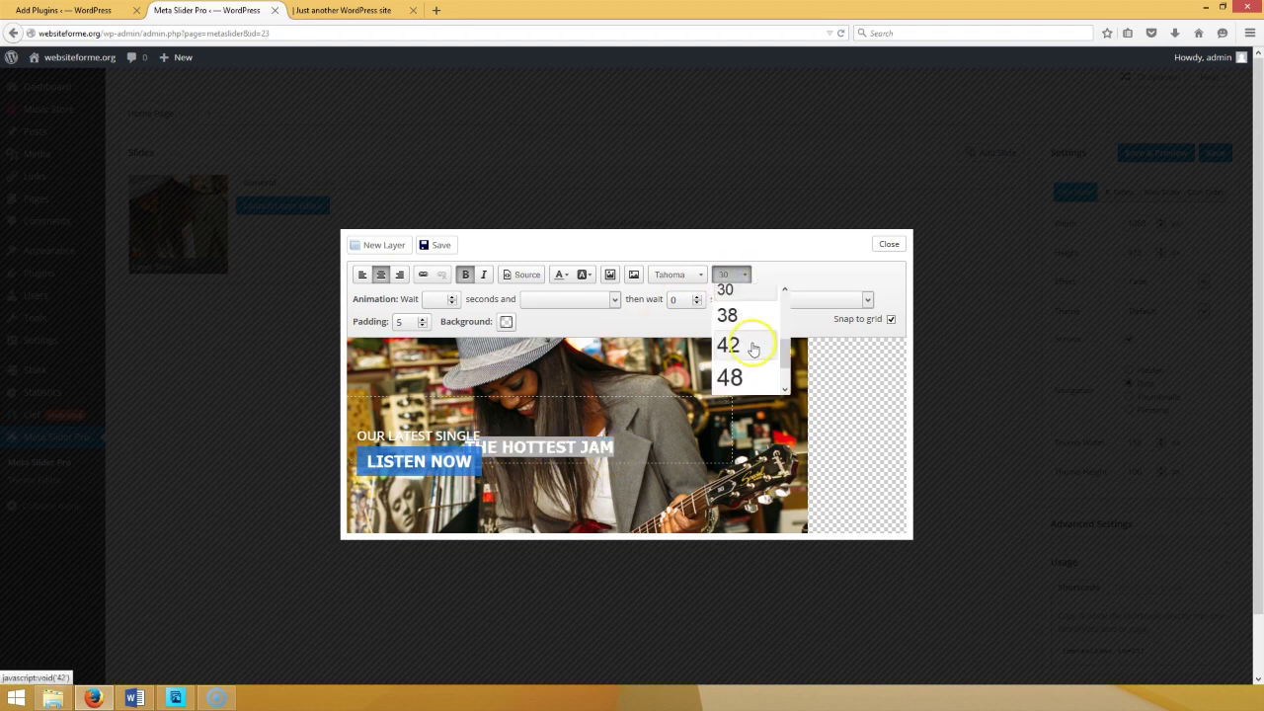
left_click(746, 376)
left_click_drag(728, 451, 598, 436)
left_click(363, 448)
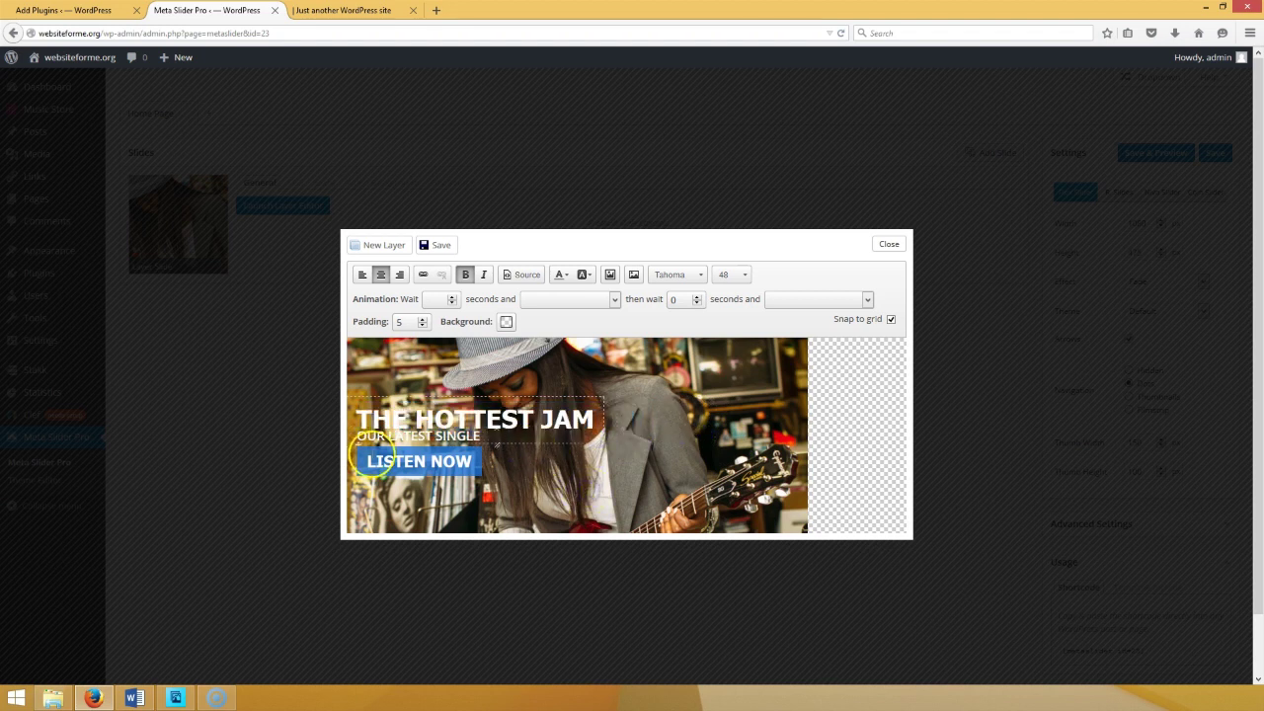
- Tighten and raise the heading box above "OUR LATEST SINGLE", and nudge that line to align with the heading
left_click_drag(359, 444, 598, 433)
left_click(596, 424)
left_click(352, 424)
left_click_drag(349, 427, 347, 419)
left_click(538, 469)
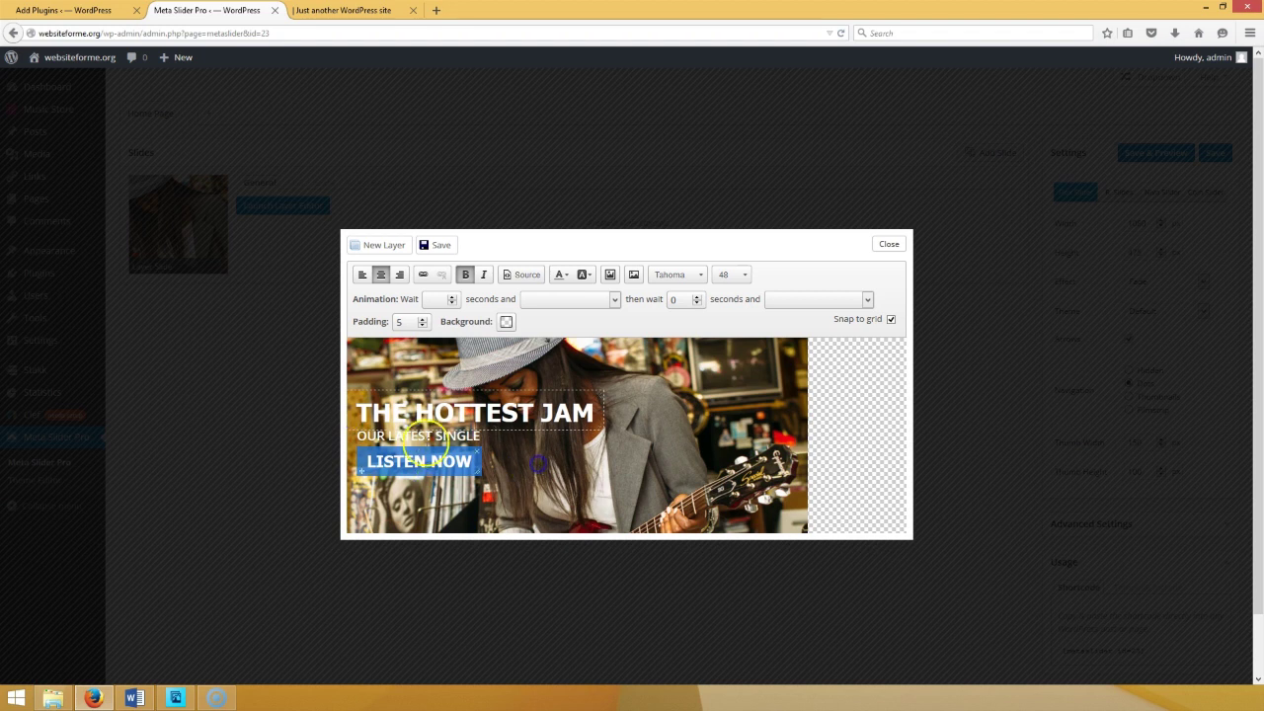
left_click_drag(357, 440, 361, 441)
left_click(458, 516)
- Save the slide's layers, close the layer editor and save the slideshow
left_click(439, 245)
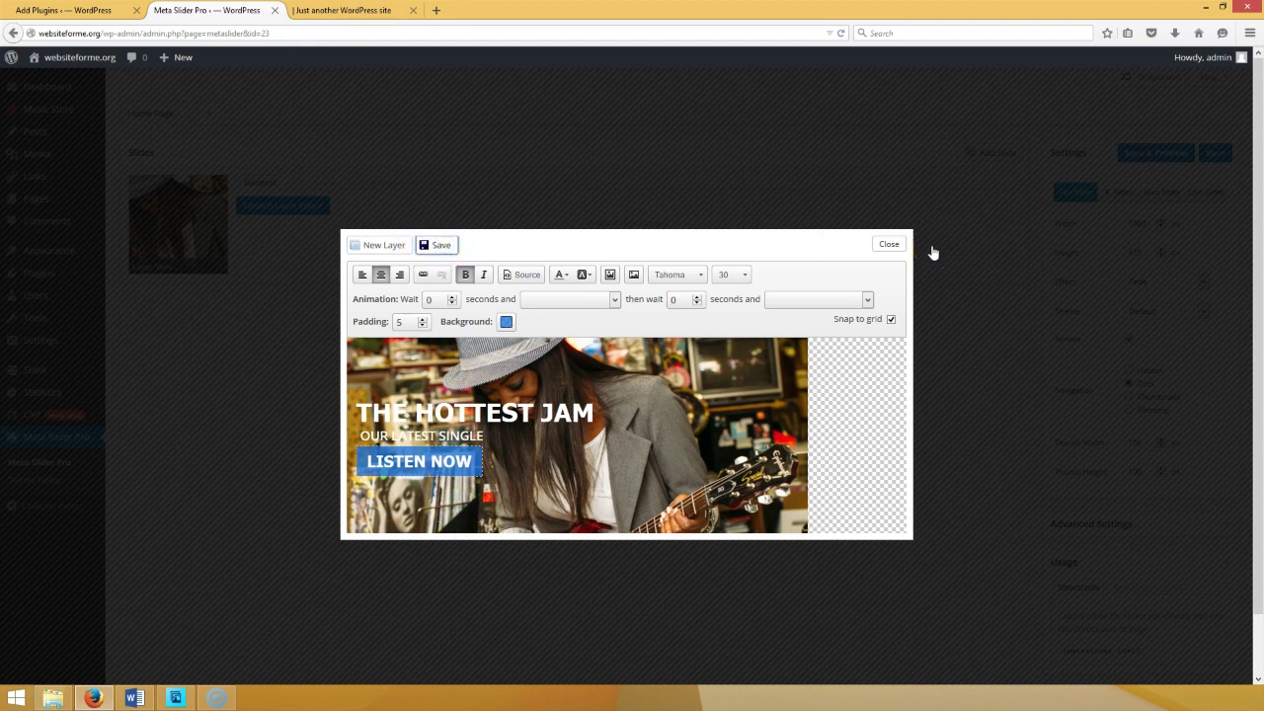
left_click(889, 243)
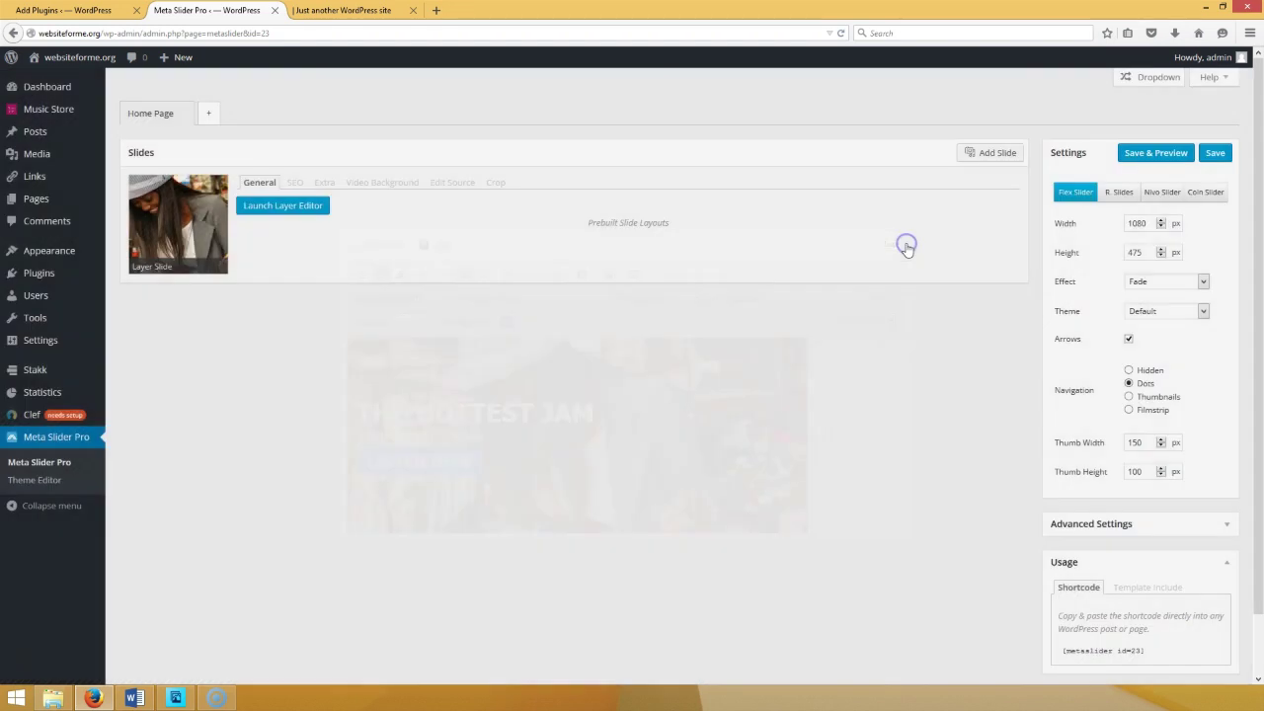
left_click(1214, 153)
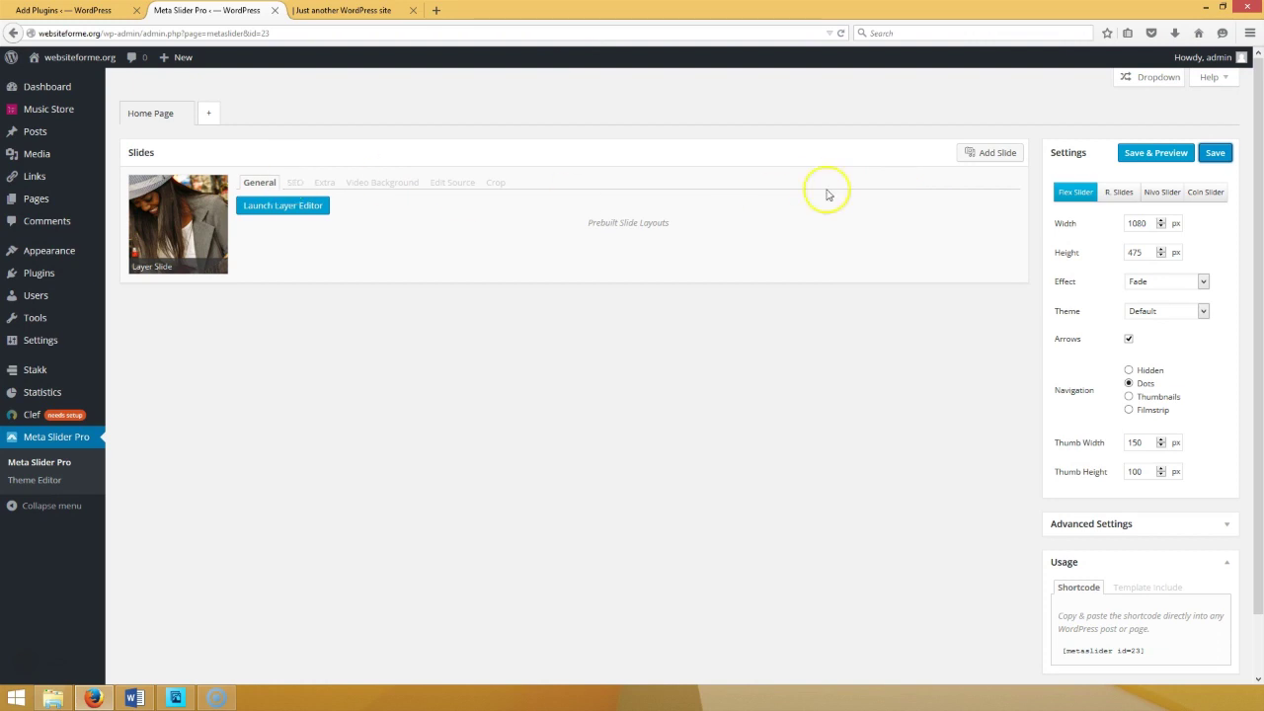
- Add a second layer slide to the slideshow using hiphop.jpg from the media library
left_click(993, 153)
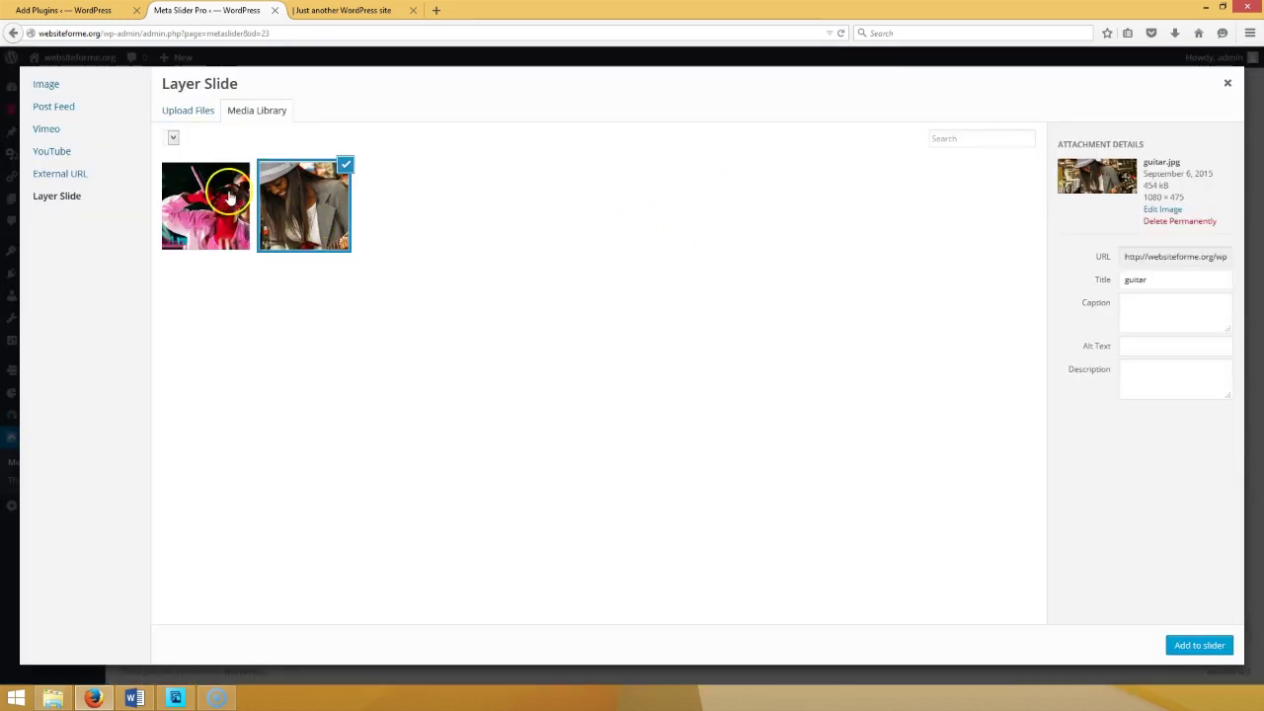
left_click(225, 210)
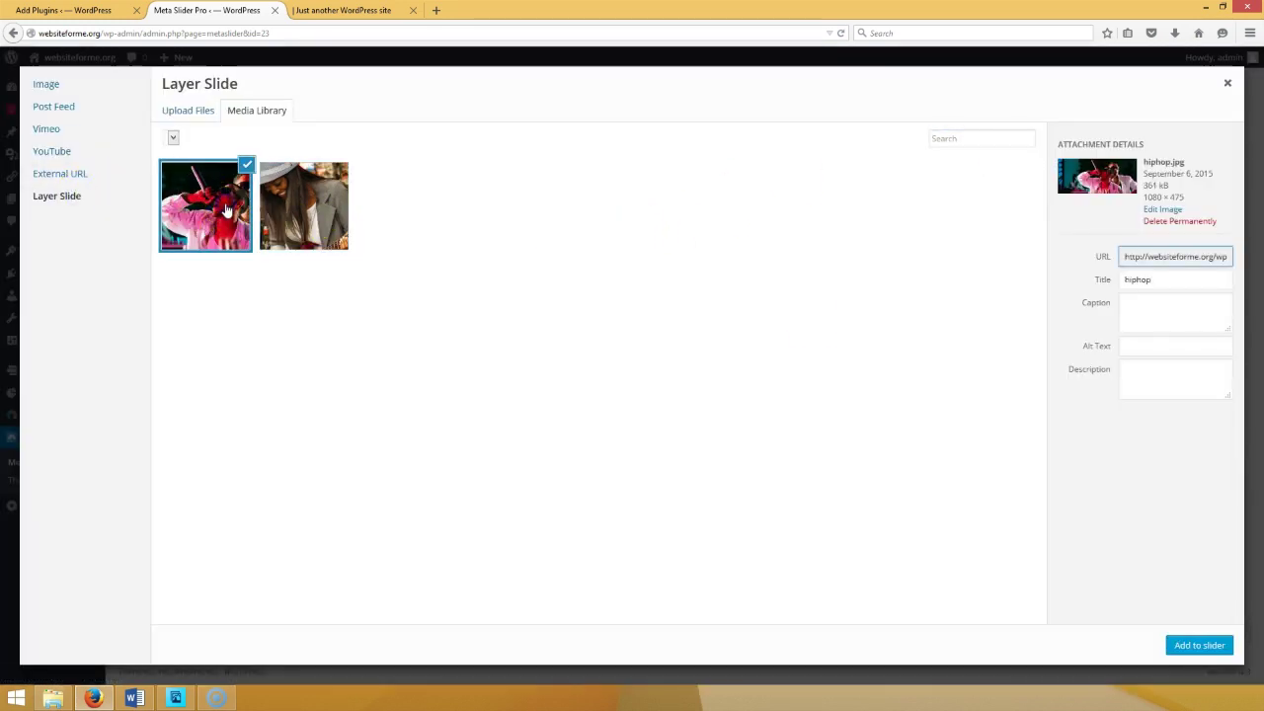
left_click(1199, 645)
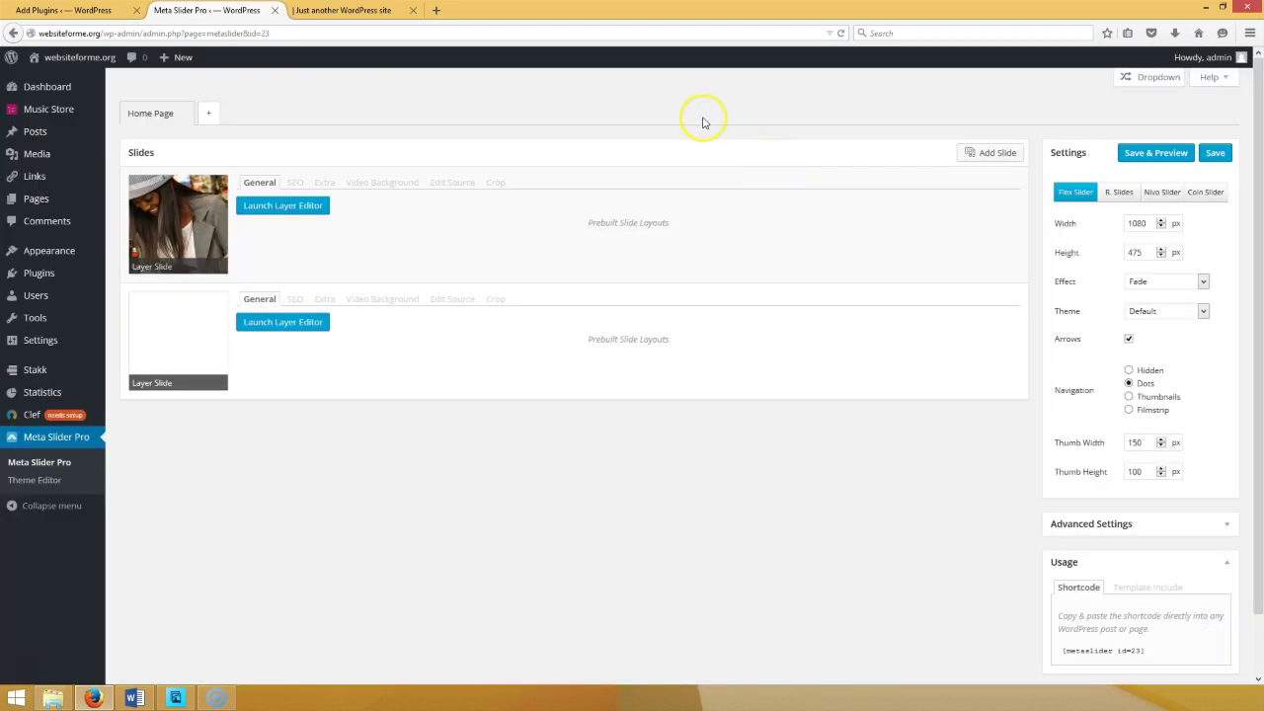
- Open the second slide's layers and add a text layer reading "ANOTHER HOT JAM", widened to fit one line
left_click(316, 322)
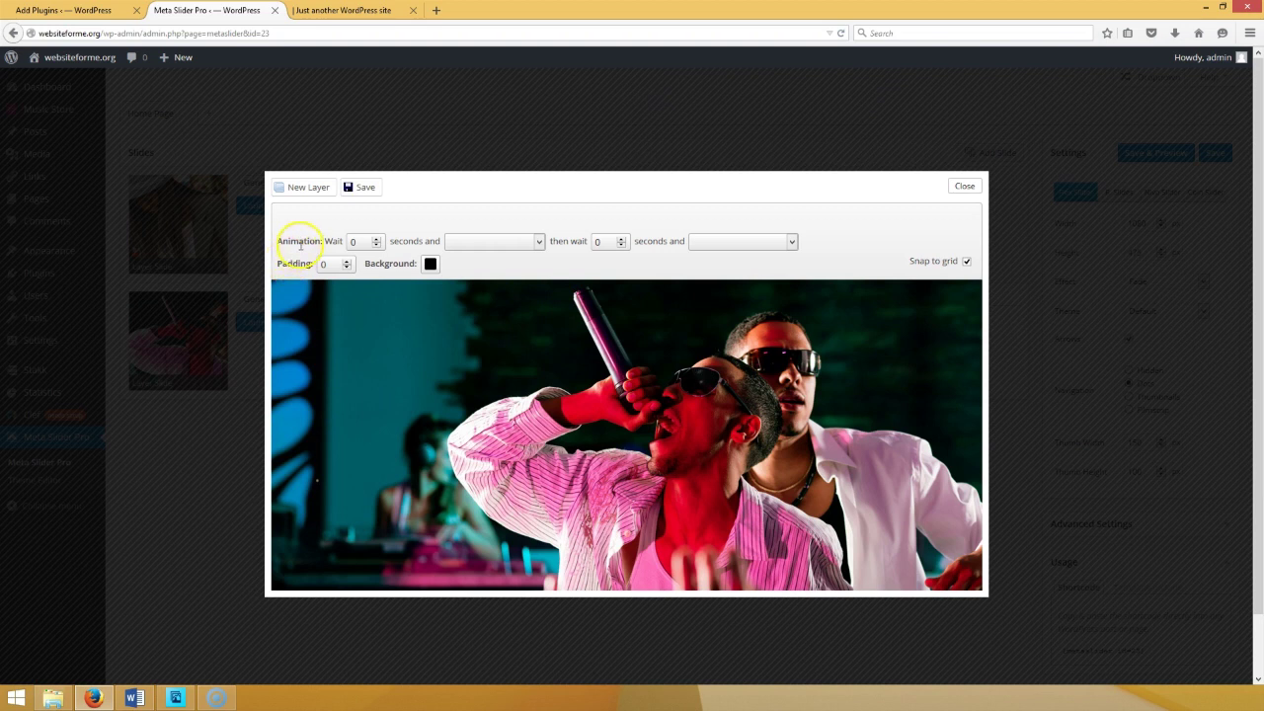
left_click(307, 188)
left_click(303, 297)
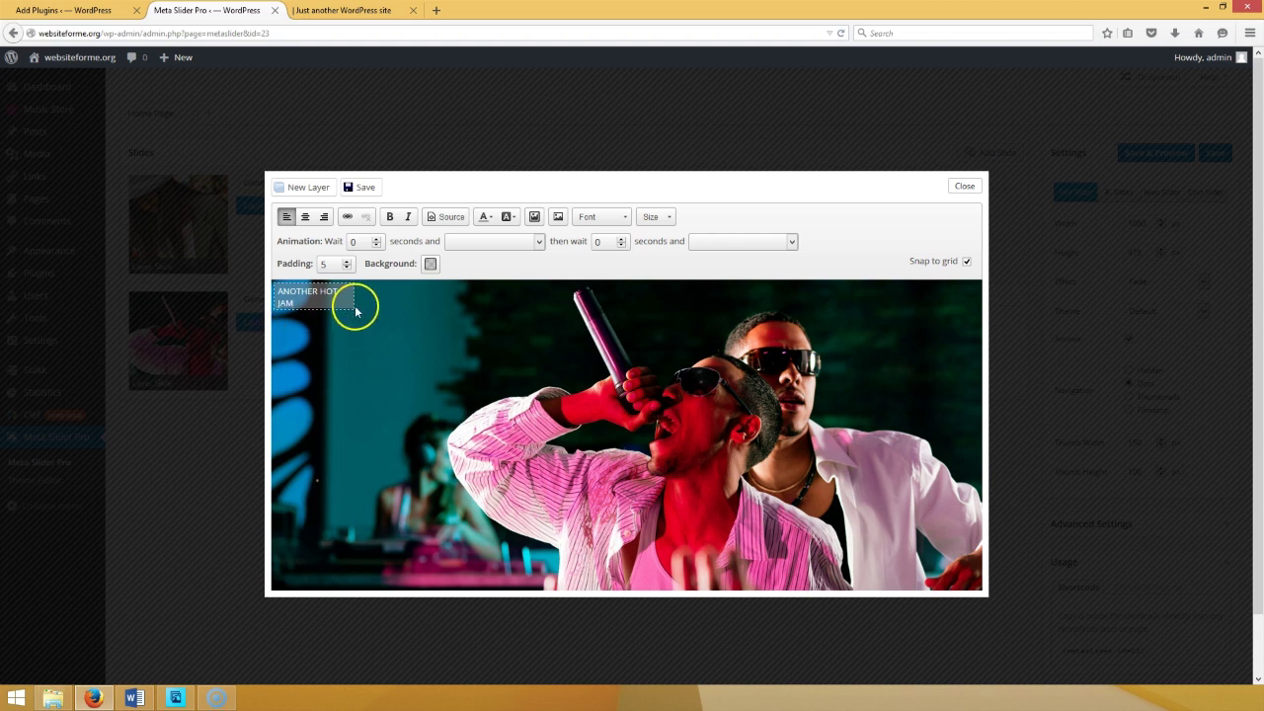
left_click_drag(352, 307, 453, 308)
- Format "ANOTHER HOT JAM" as bold Tahoma at size 48 and enlarge its box to fit on one line
left_click_drag(338, 298, 227, 307)
left_click(389, 216)
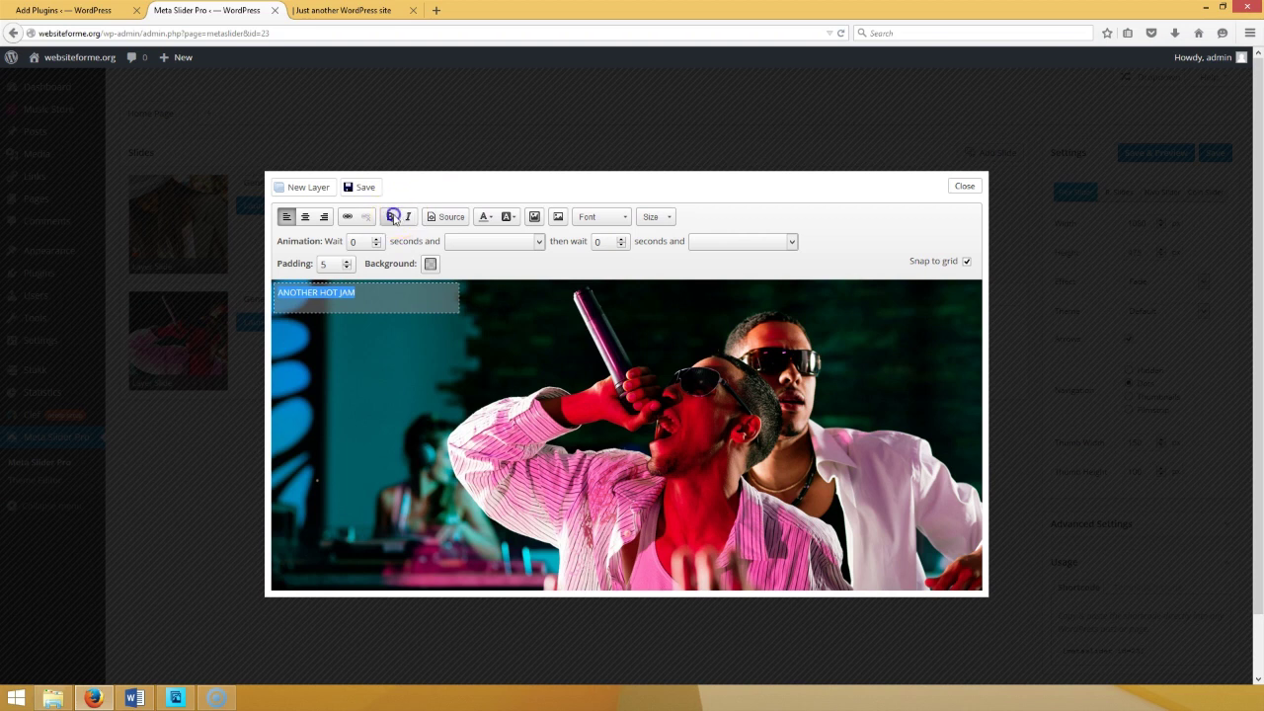
left_click(670, 219)
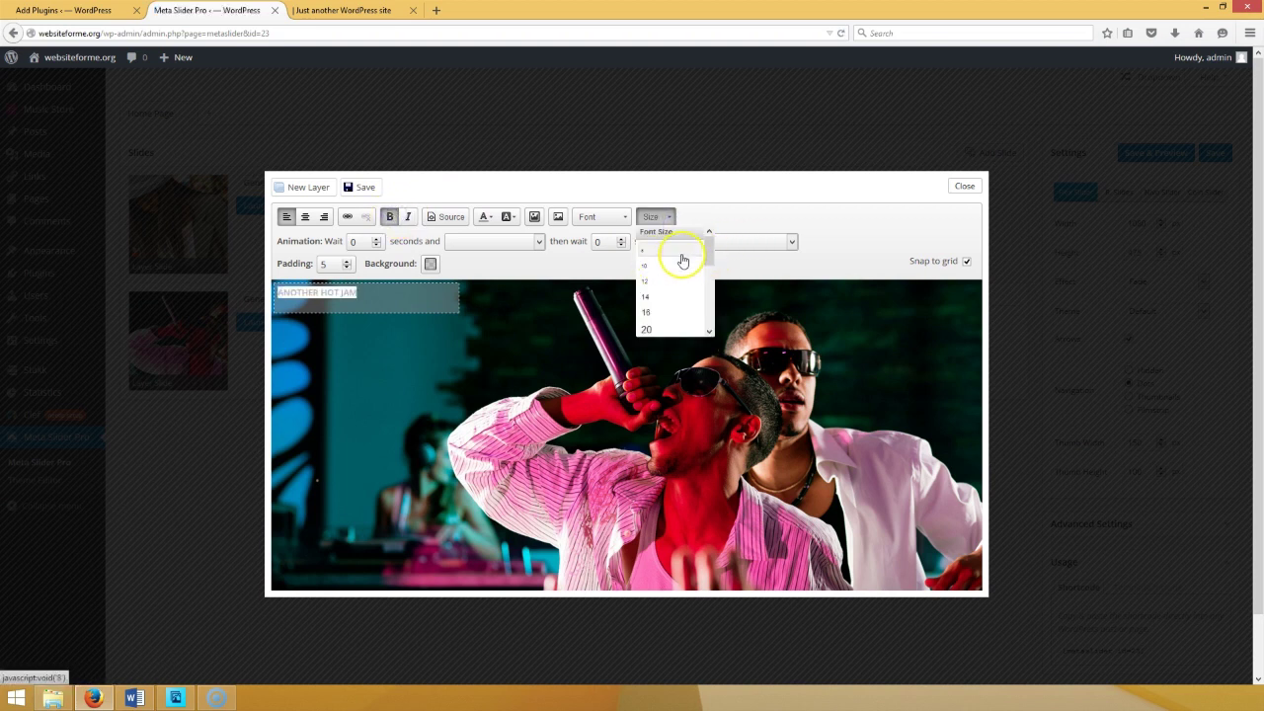
scroll(712, 301, "down", 5)
scroll(712, 306, "up", 1)
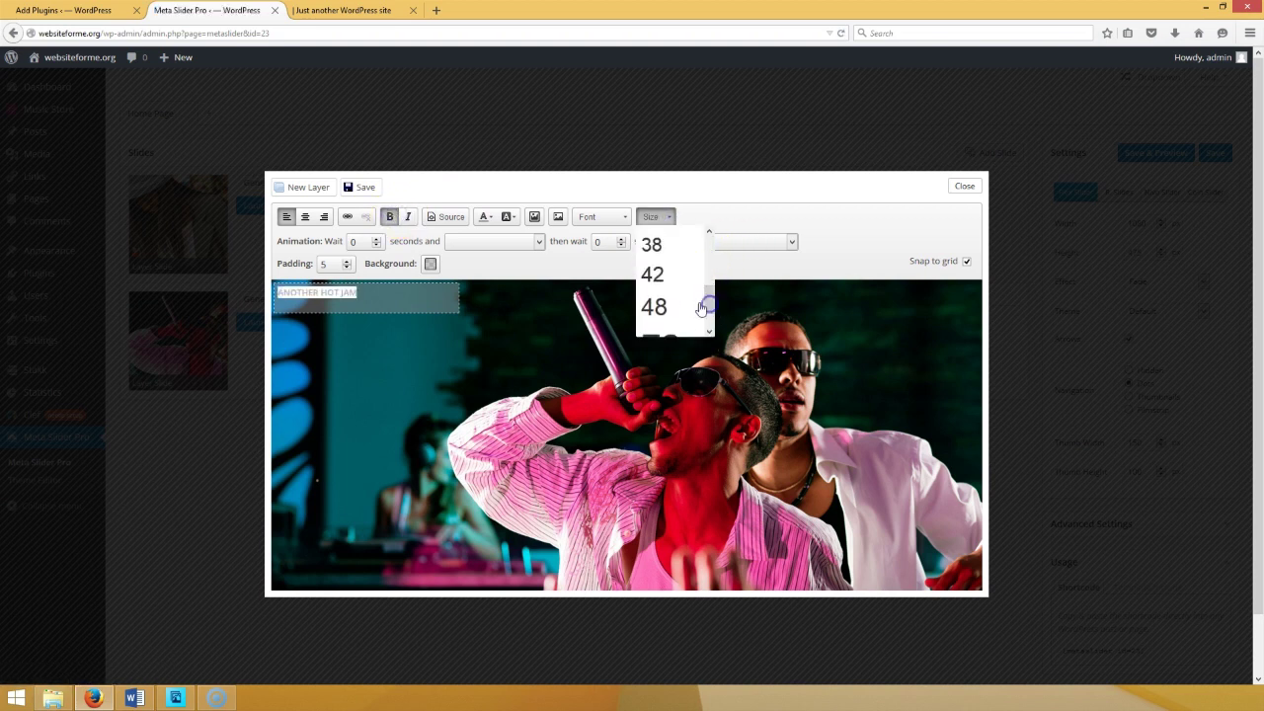
left_click(654, 305)
left_click(626, 219)
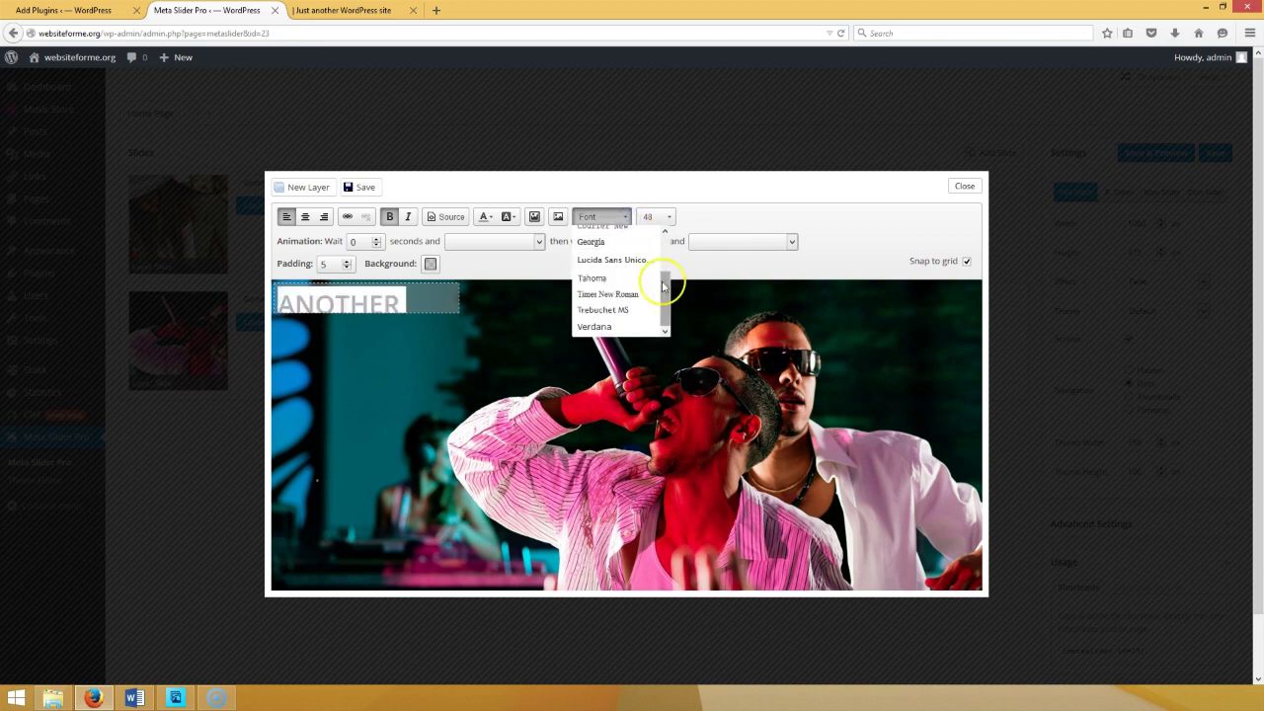
left_click(640, 277)
left_click_drag(457, 321, 572, 322)
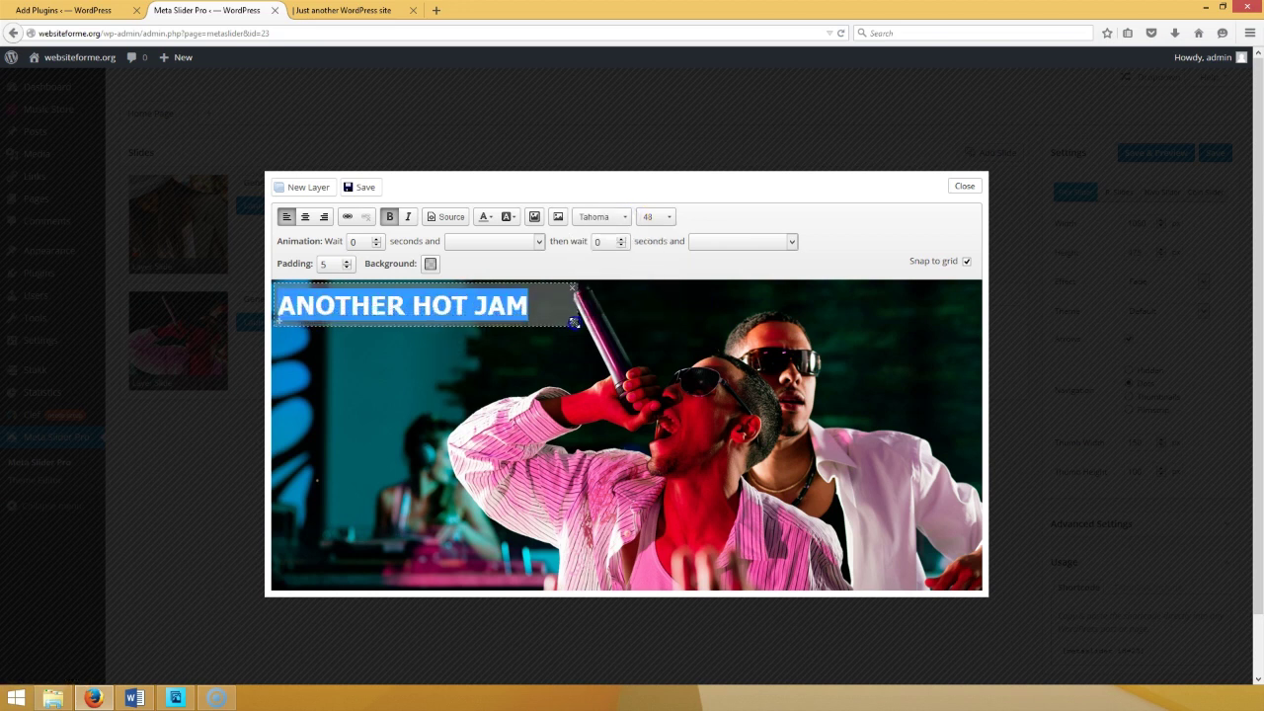
- Make the "ANOTHER HOT JAM" background transparent and move the layer down along the slide's left edge
left_click(429, 264)
left_click_drag(485, 383, 442, 385)
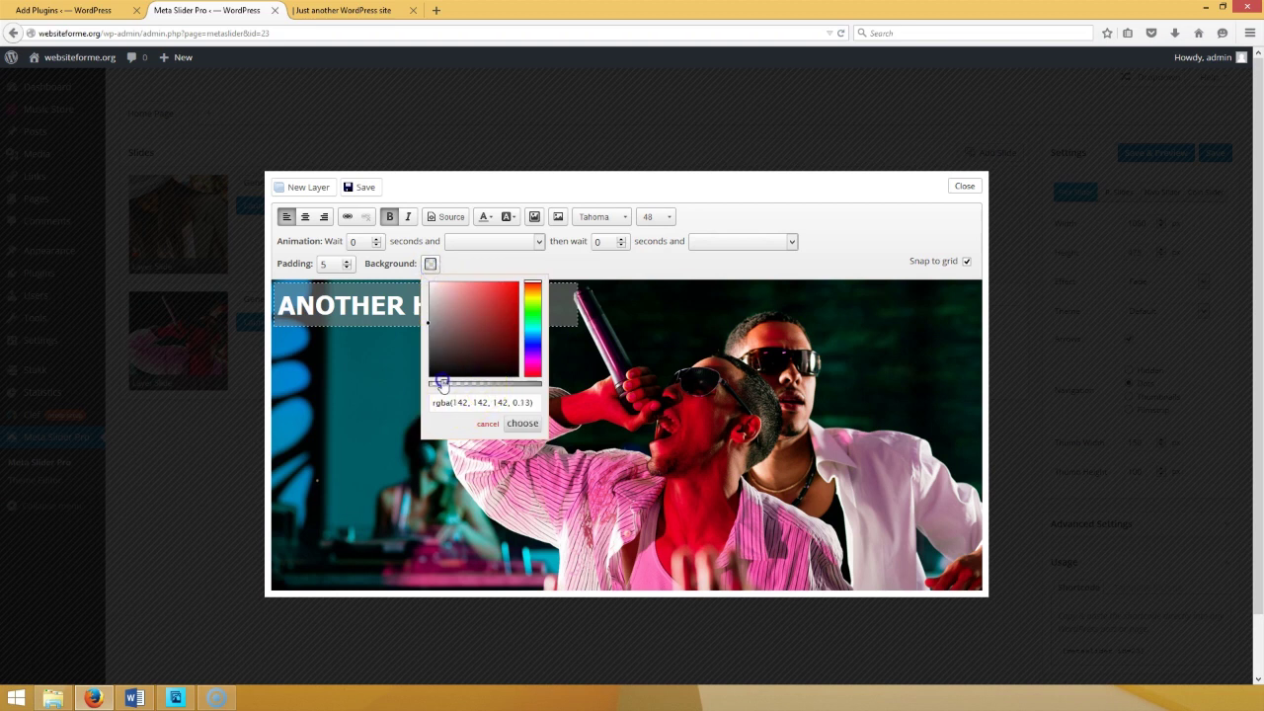
left_click(523, 423)
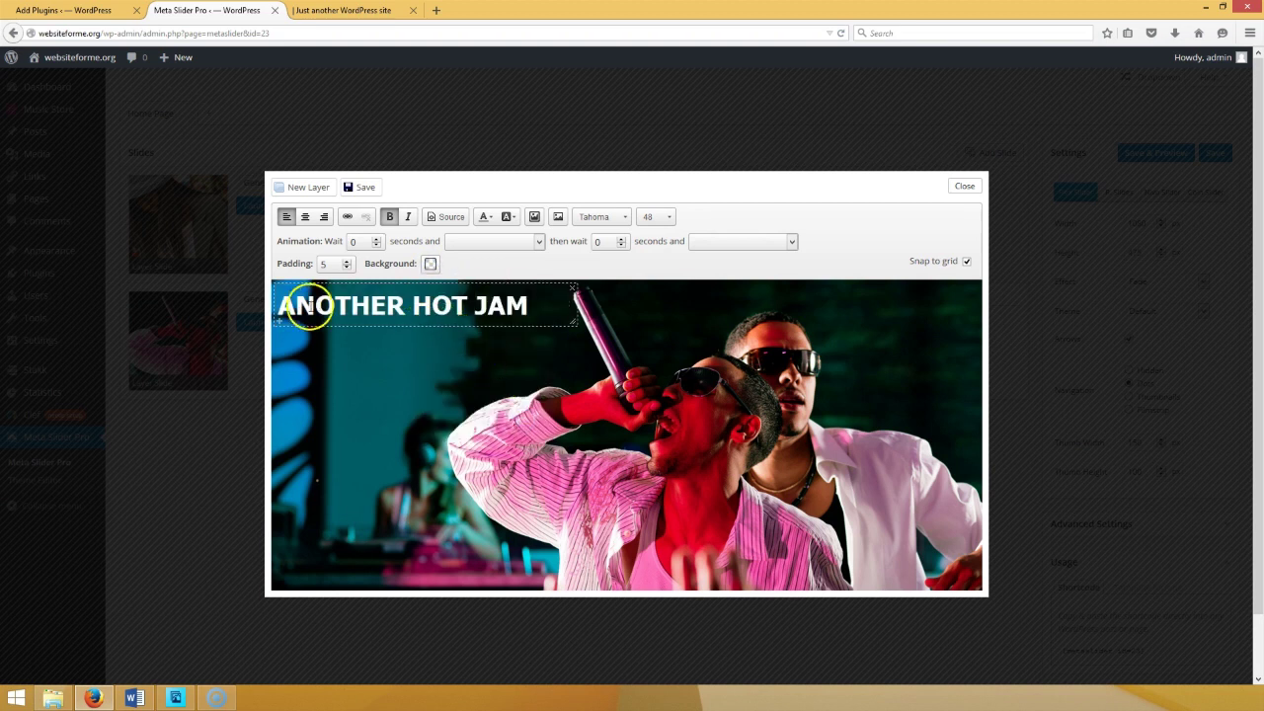
left_click_drag(278, 321, 267, 396)
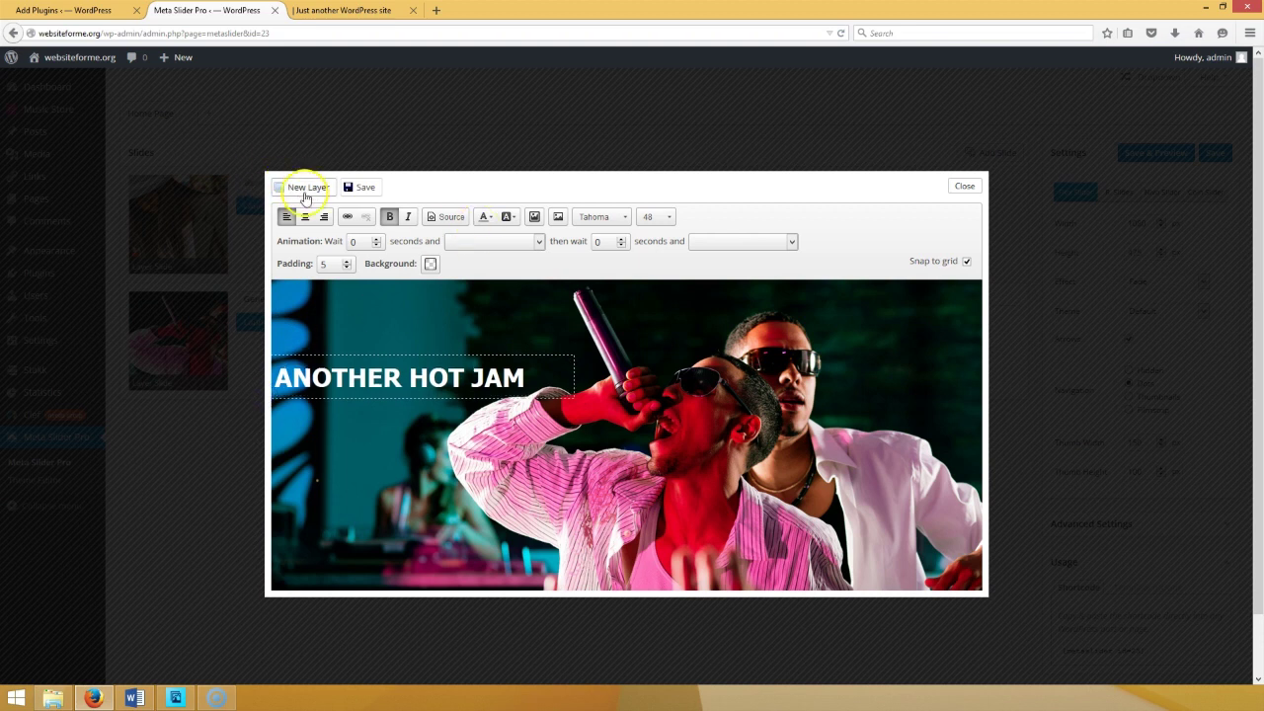
- Add a text layer reading "OUR LATEST SINGLE" to the second slide and widen its box to fit on one line
left_click(305, 190)
left_click_drag(323, 293, 264, 296)
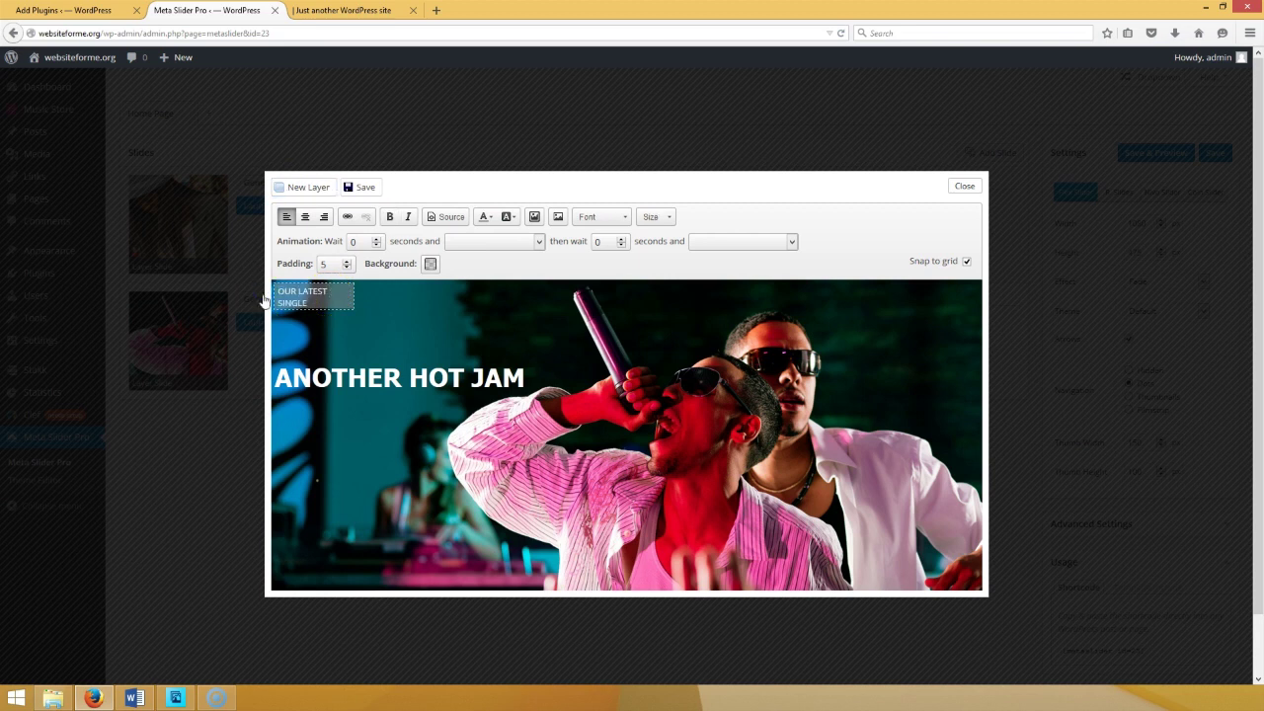
left_click_drag(350, 305, 243, 309)
- Format the "OUR LATEST SINGLE" text as bold Tahoma at size 30
left_click(389, 216)
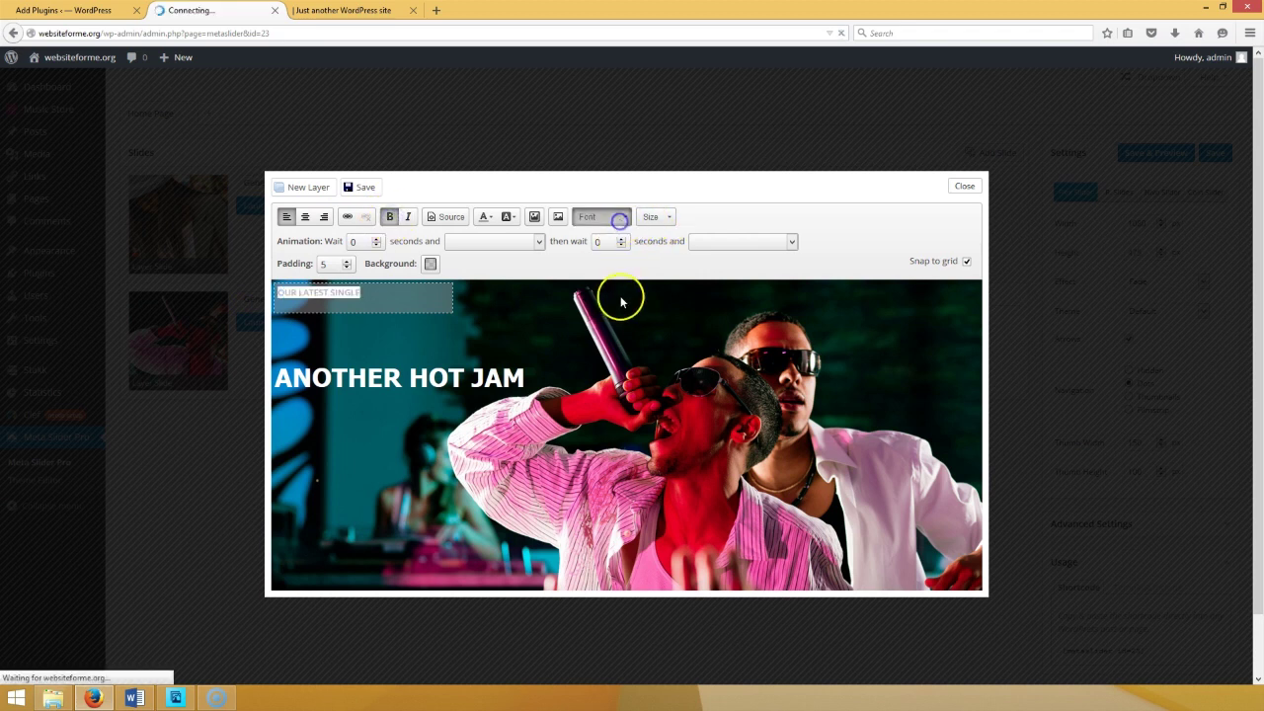
left_click(620, 216)
left_click(637, 314)
left_click(668, 215)
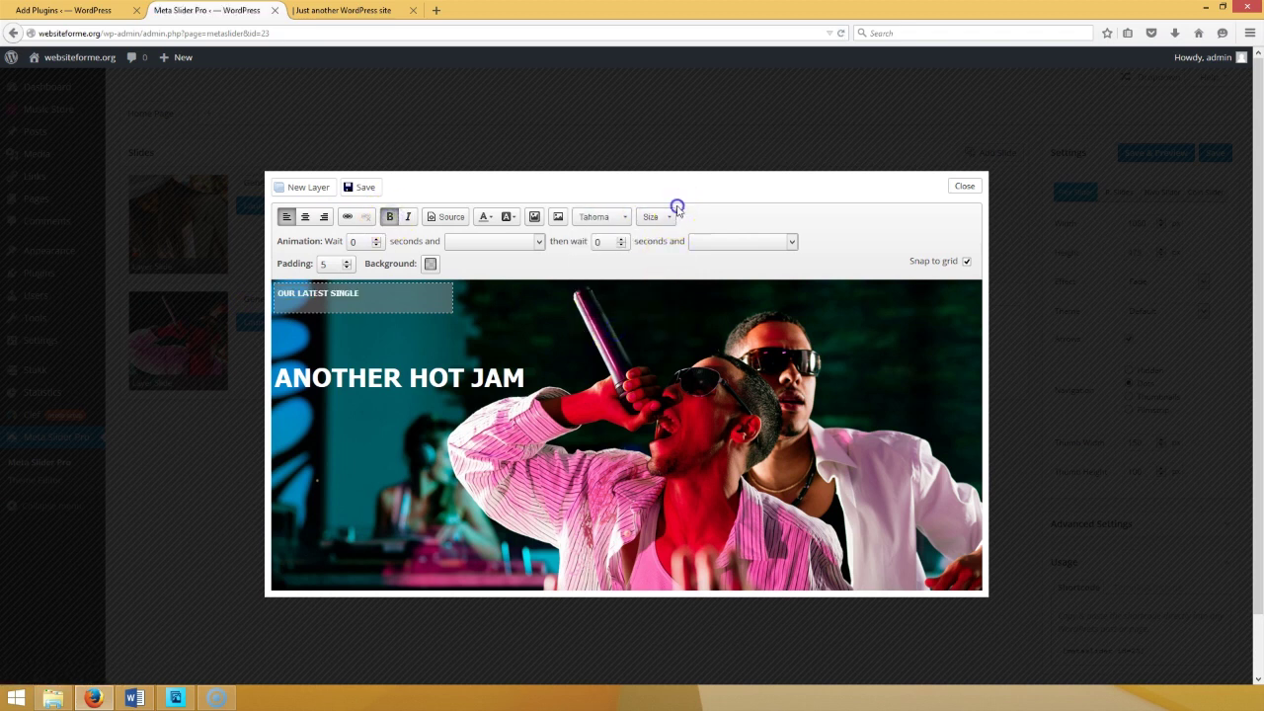
left_click_drag(708, 257, 705, 273)
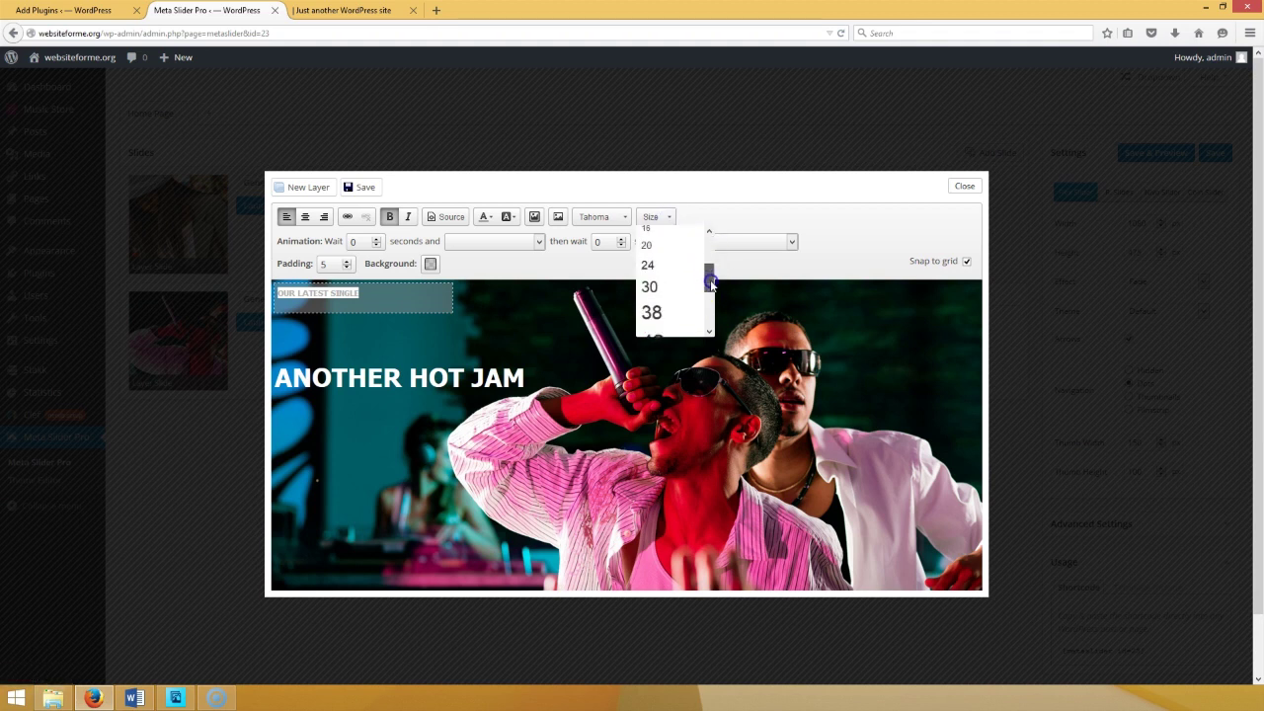
left_click(670, 286)
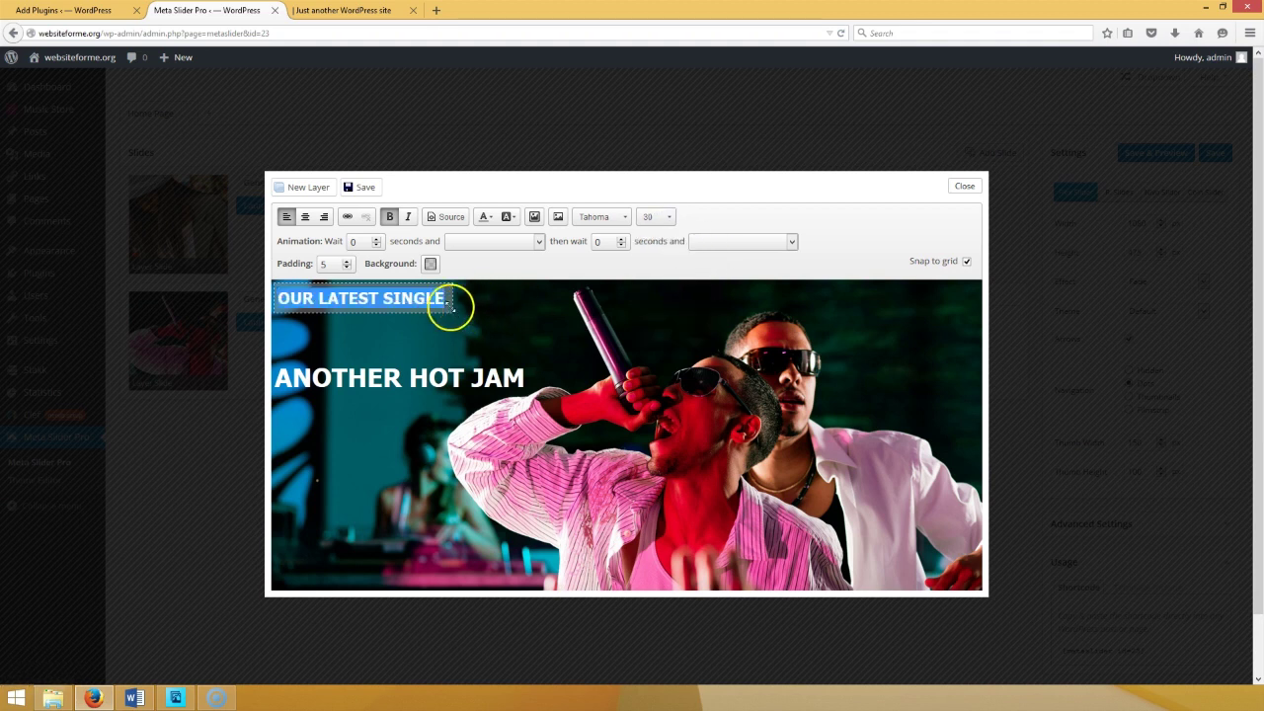
- Move "OUR LATEST SINGLE" directly beneath "ANOTHER HOT JAM" along the slide's left edge and remove its bold formatting
left_click_drag(279, 363, 336, 486)
left_click_drag(441, 410, 252, 410)
left_click(378, 190)
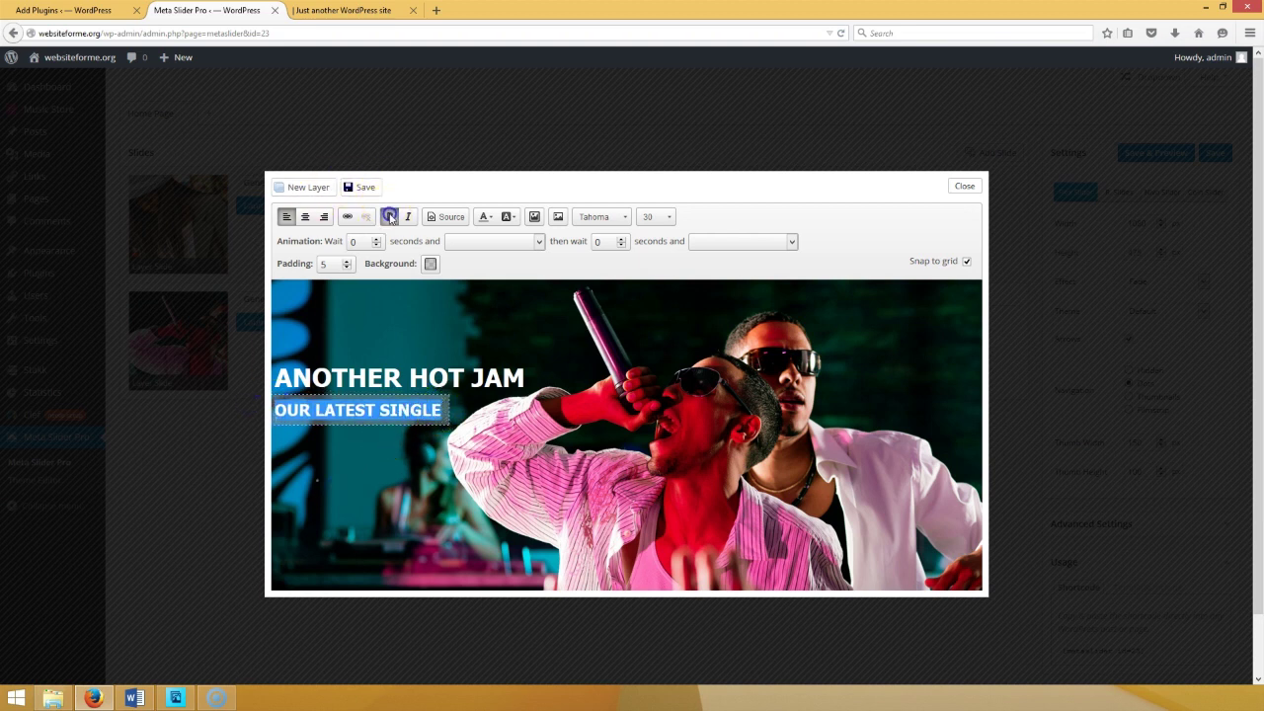
left_click(343, 471)
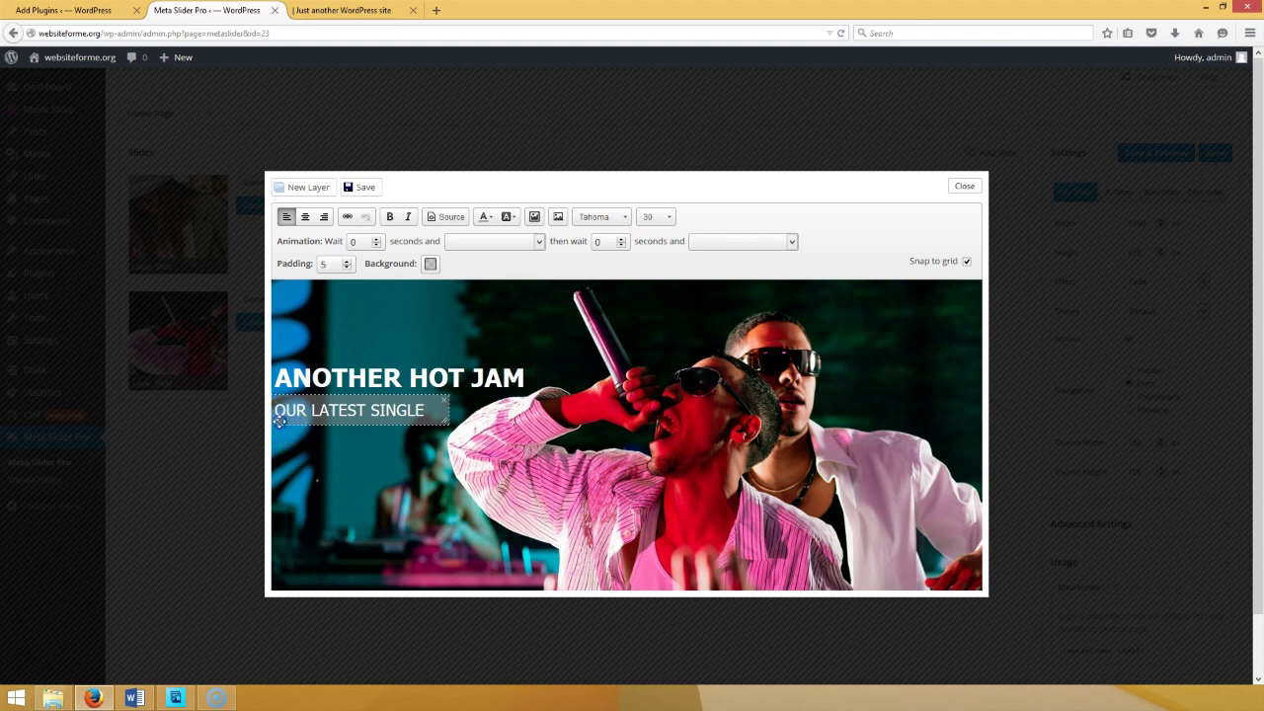
left_click(281, 422)
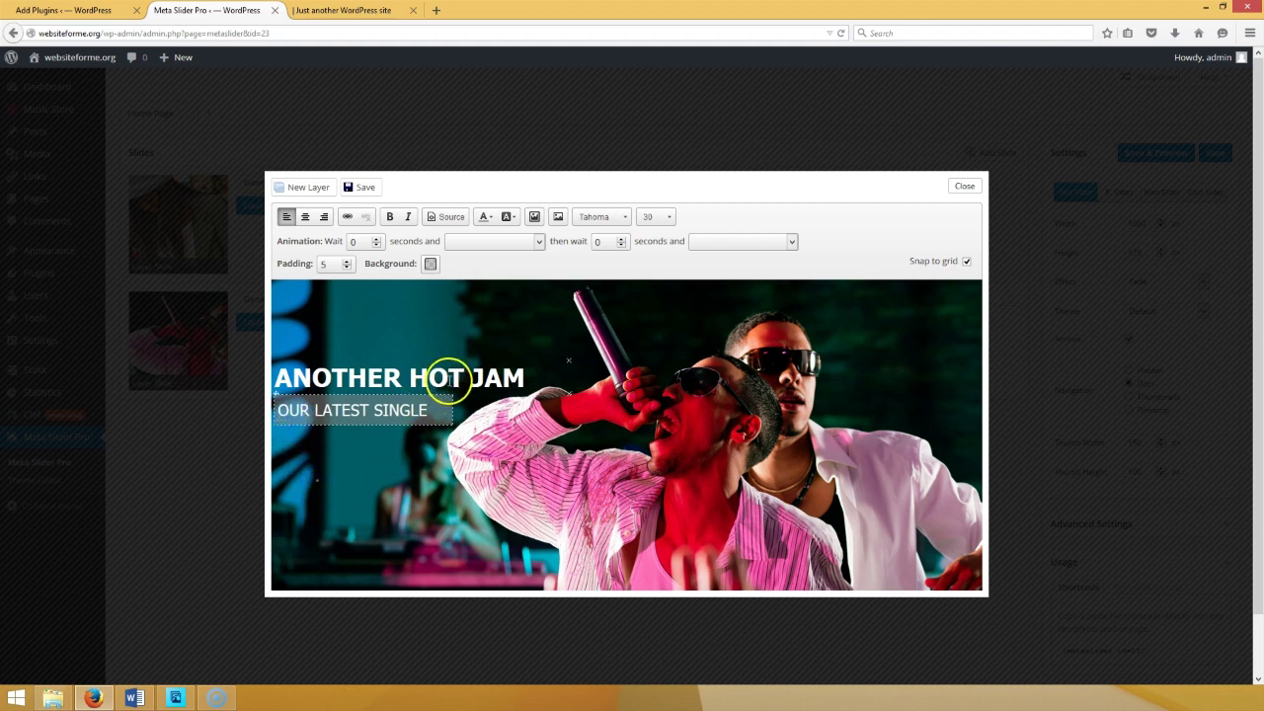
- Replace the heading "ANOTHER HOT JAM" with "ON THE CUTTING EDGE" and widen its box to fit on one line
left_click(513, 377)
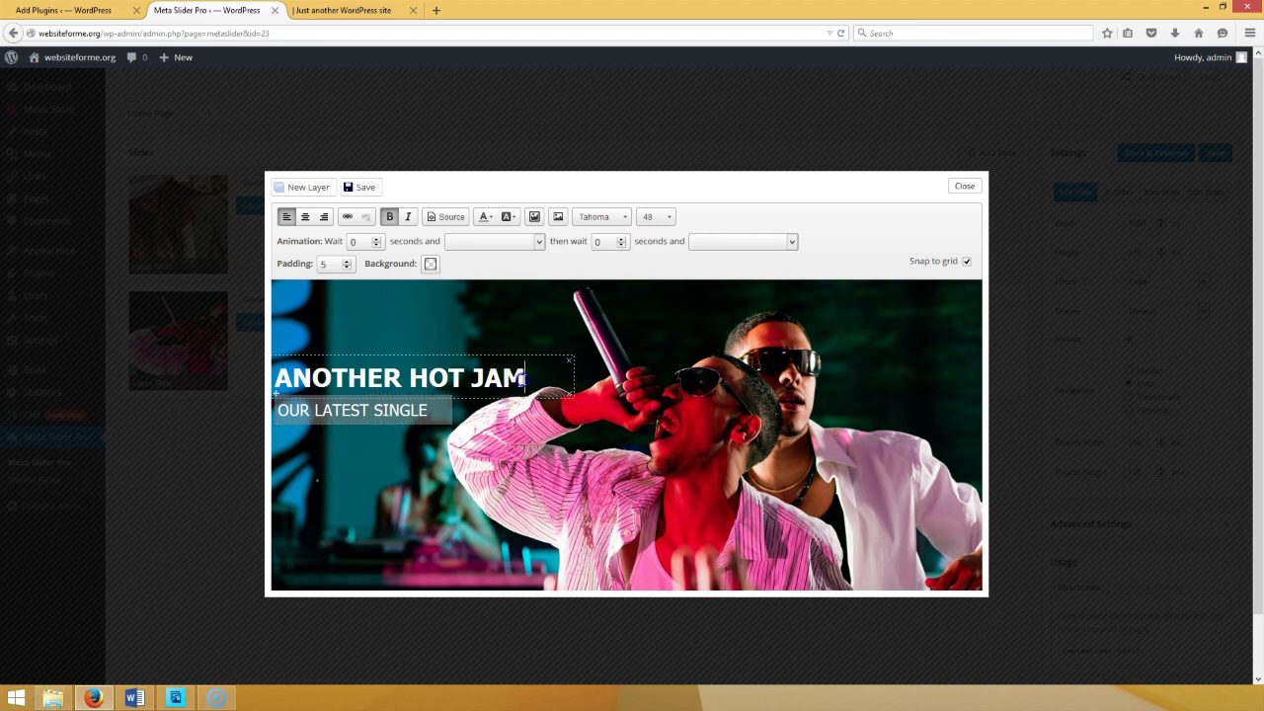
left_click_drag(522, 379, 267, 385)
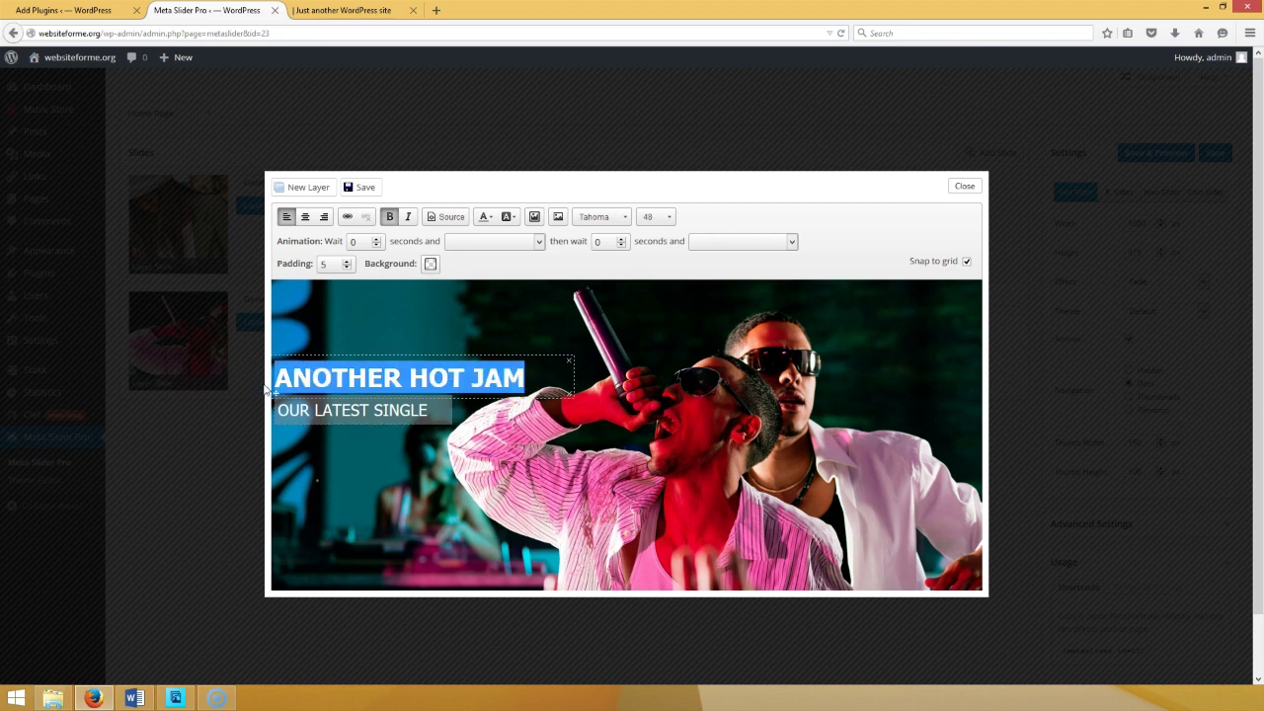
type("ON ")
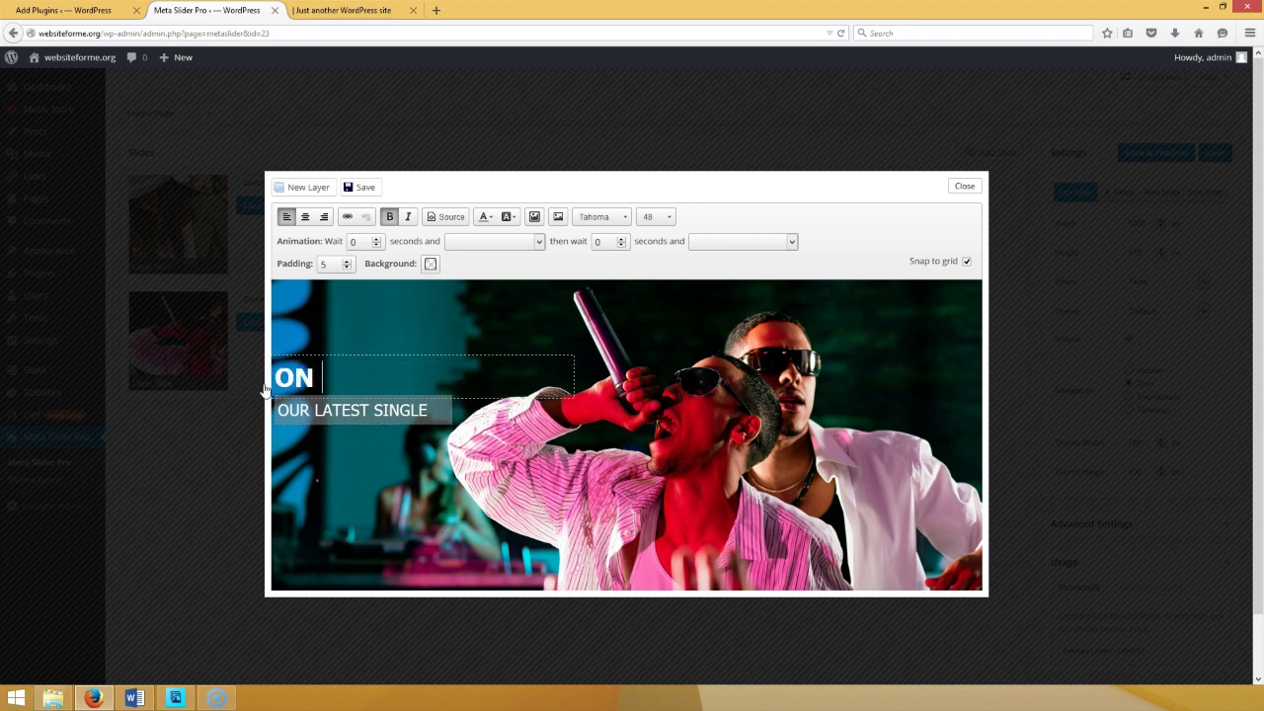
type("THE CUTTING E")
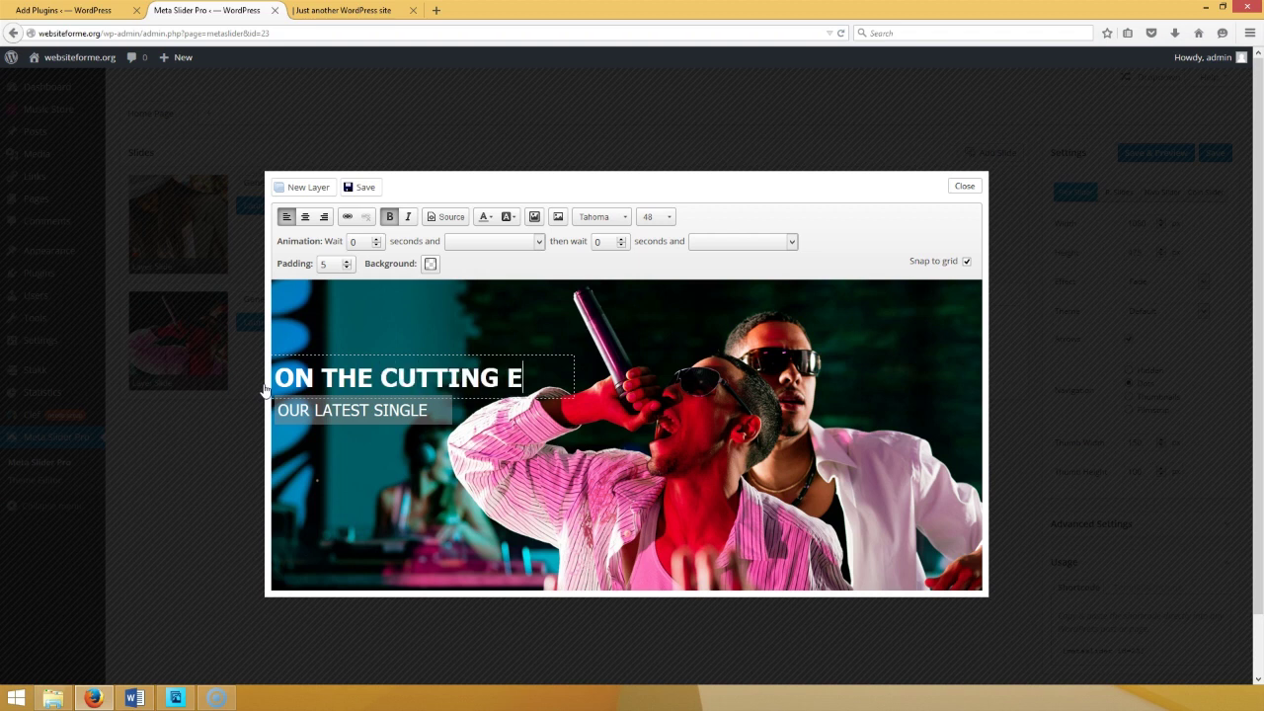
type("DAGE")
key("BackSpace")
key("BackSpace")
type("GE")
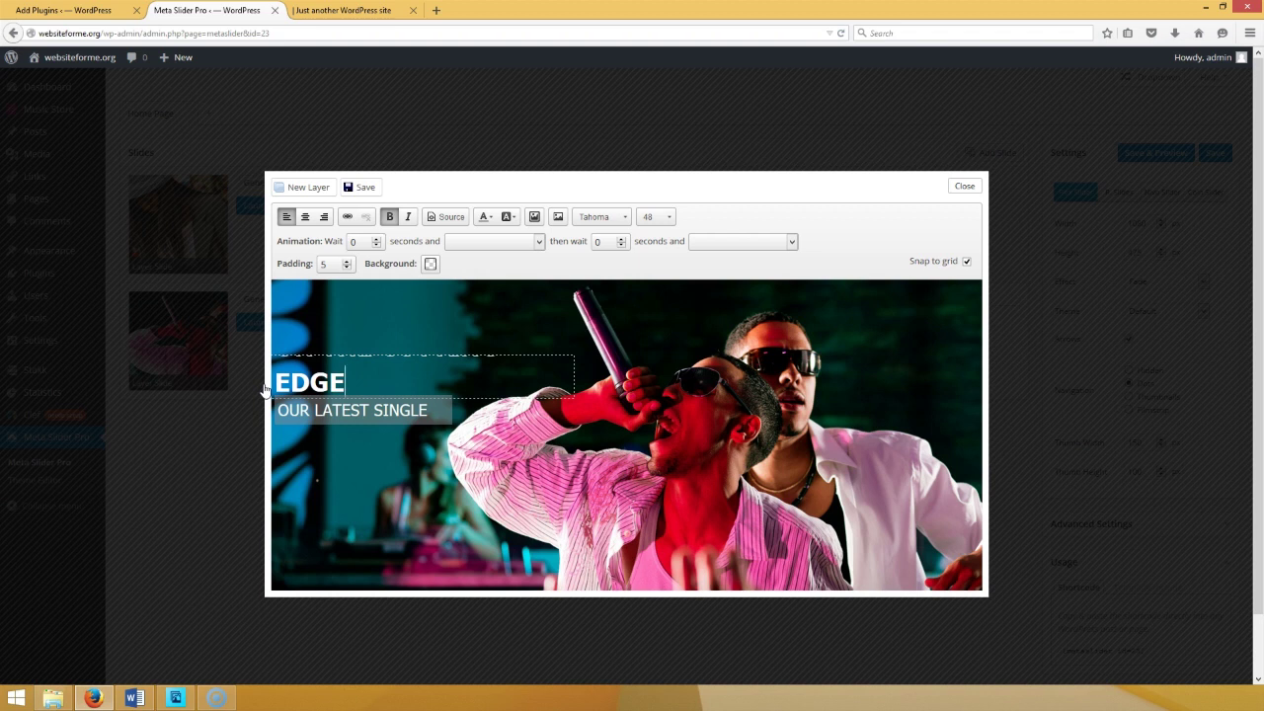
left_click_drag(573, 380, 602, 356)
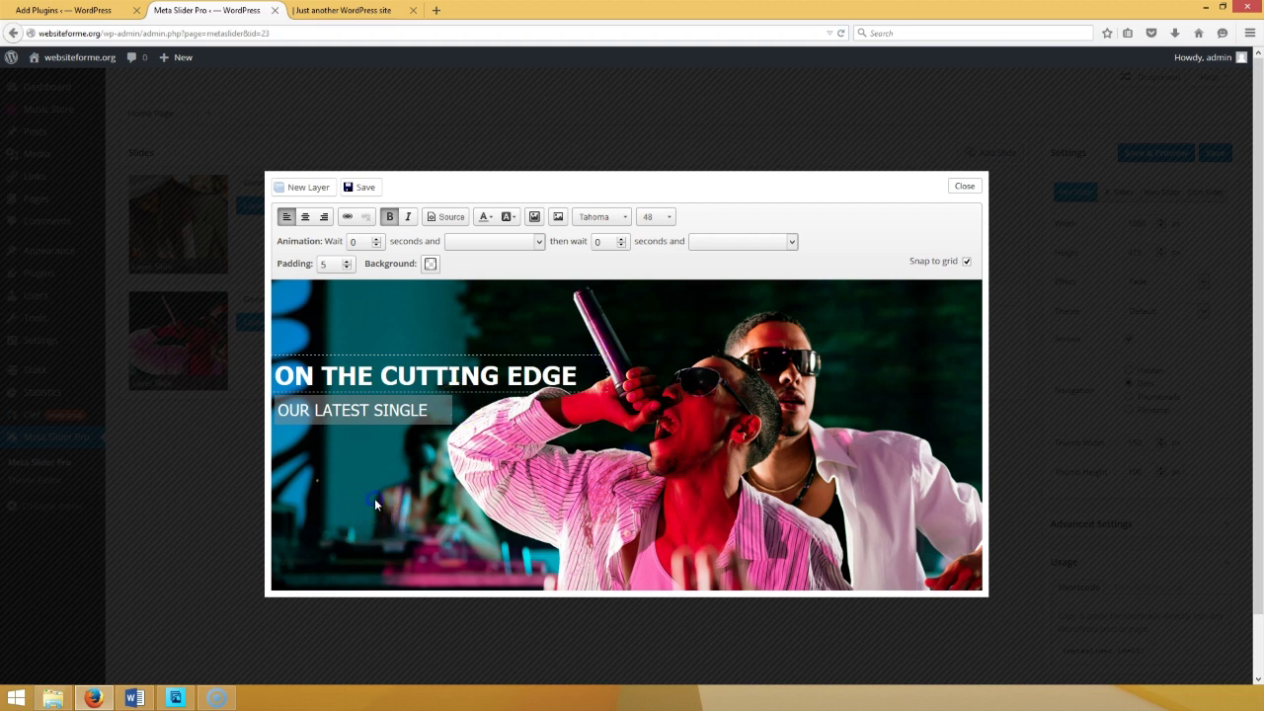
- Add a text layer reading "LISTEN NOW" and format it as centred, bold Tahoma
left_click(294, 188)
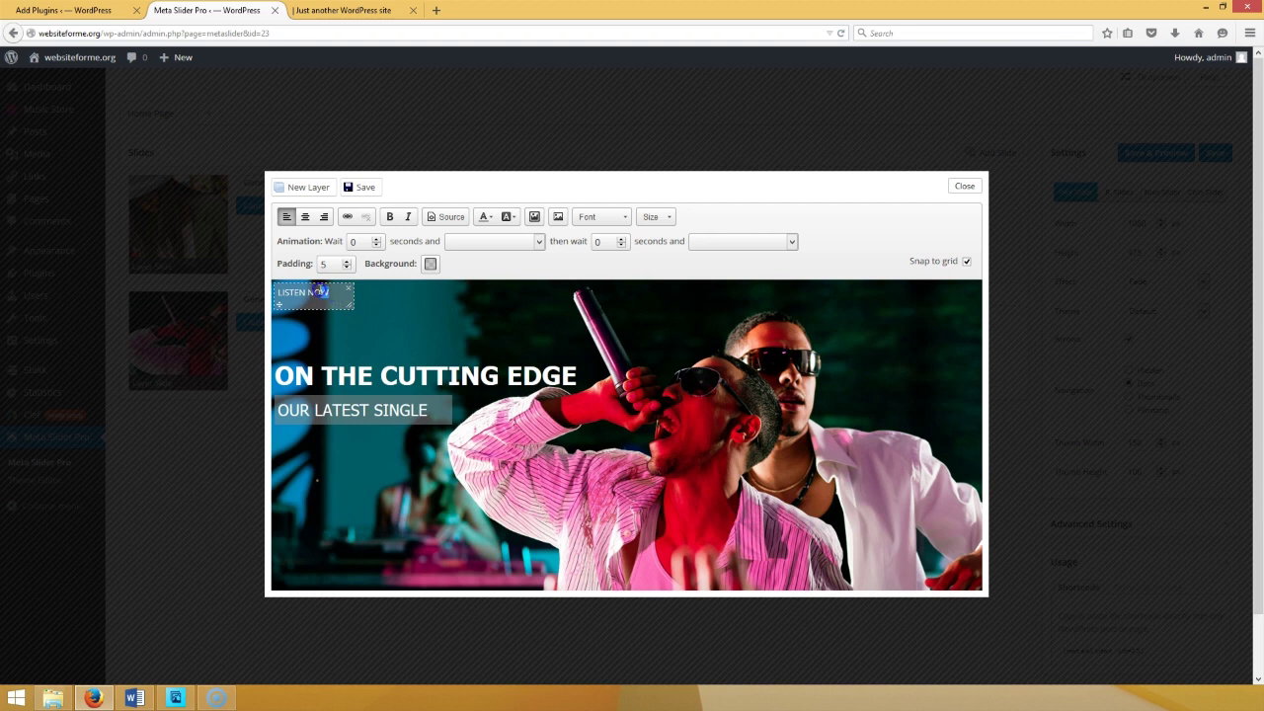
left_click(305, 220)
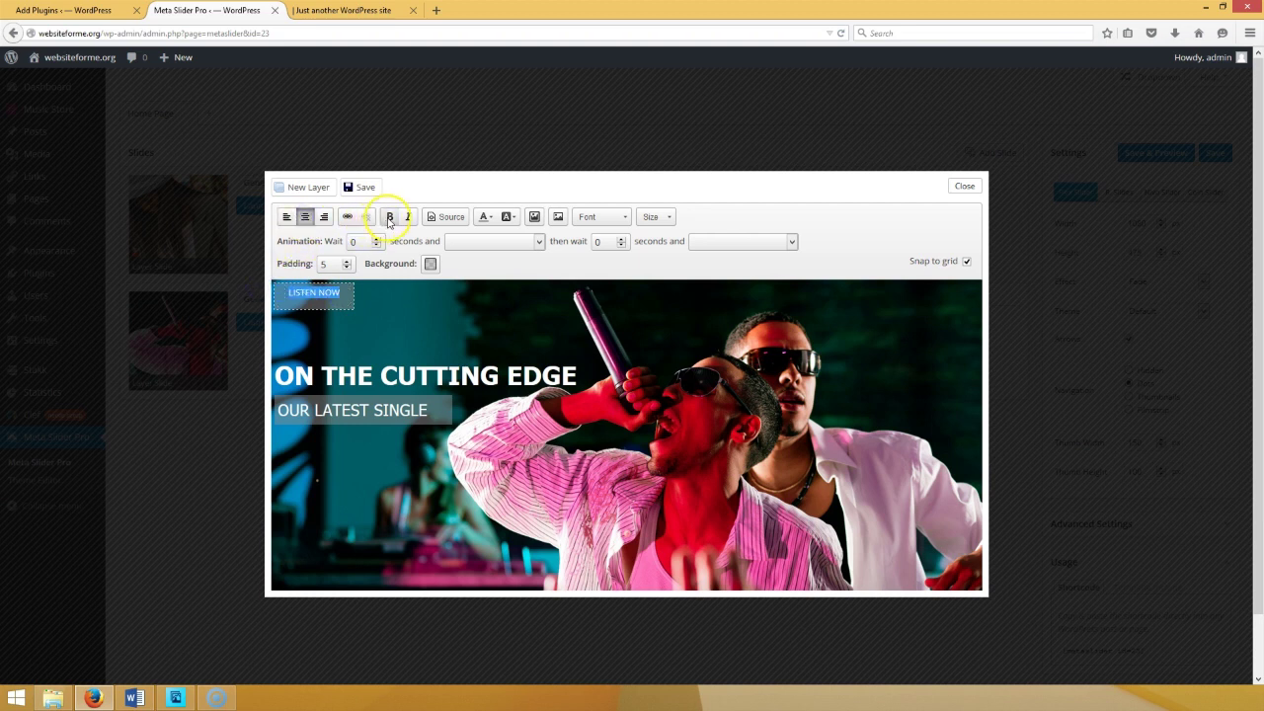
left_click(611, 217)
left_click(628, 336)
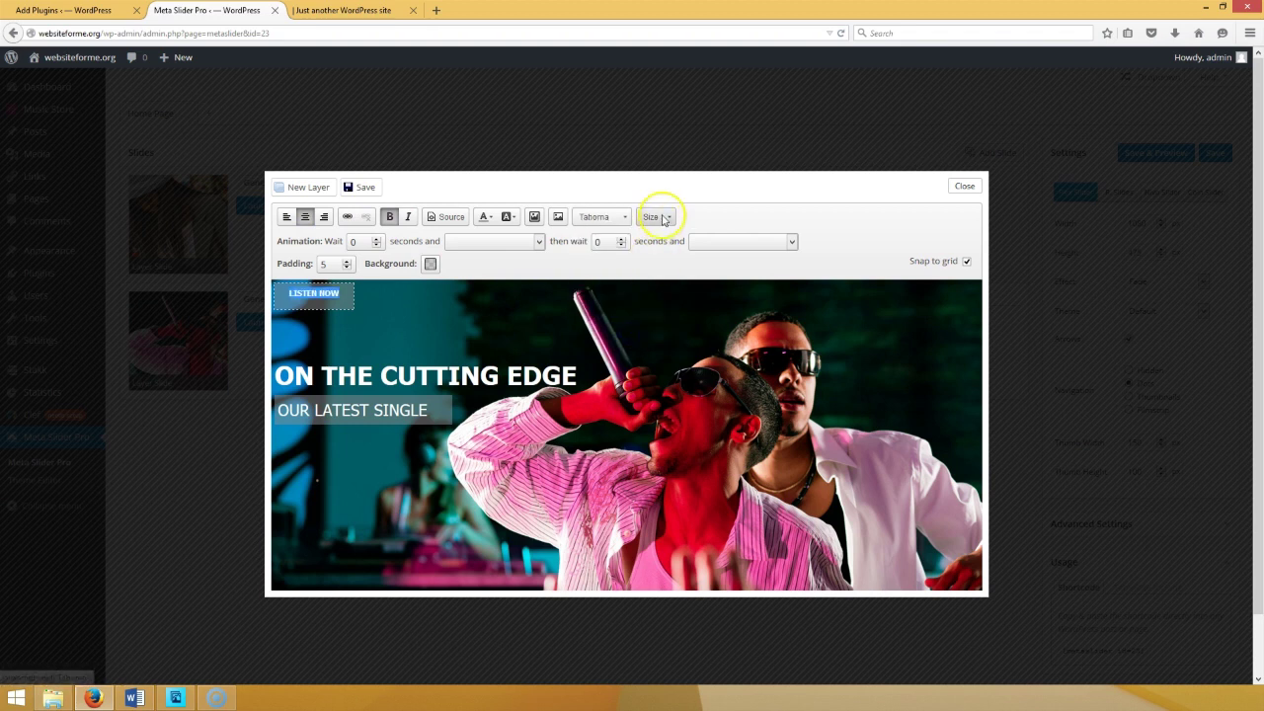
- Set the "LISTEN NOW" text size to 30 and enlarge its box to fit on one line
left_click(656, 216)
left_click_drag(711, 250, 708, 276)
left_click(703, 274)
left_click(345, 302)
type("NOW")
left_click_drag(378, 333, 390, 318)
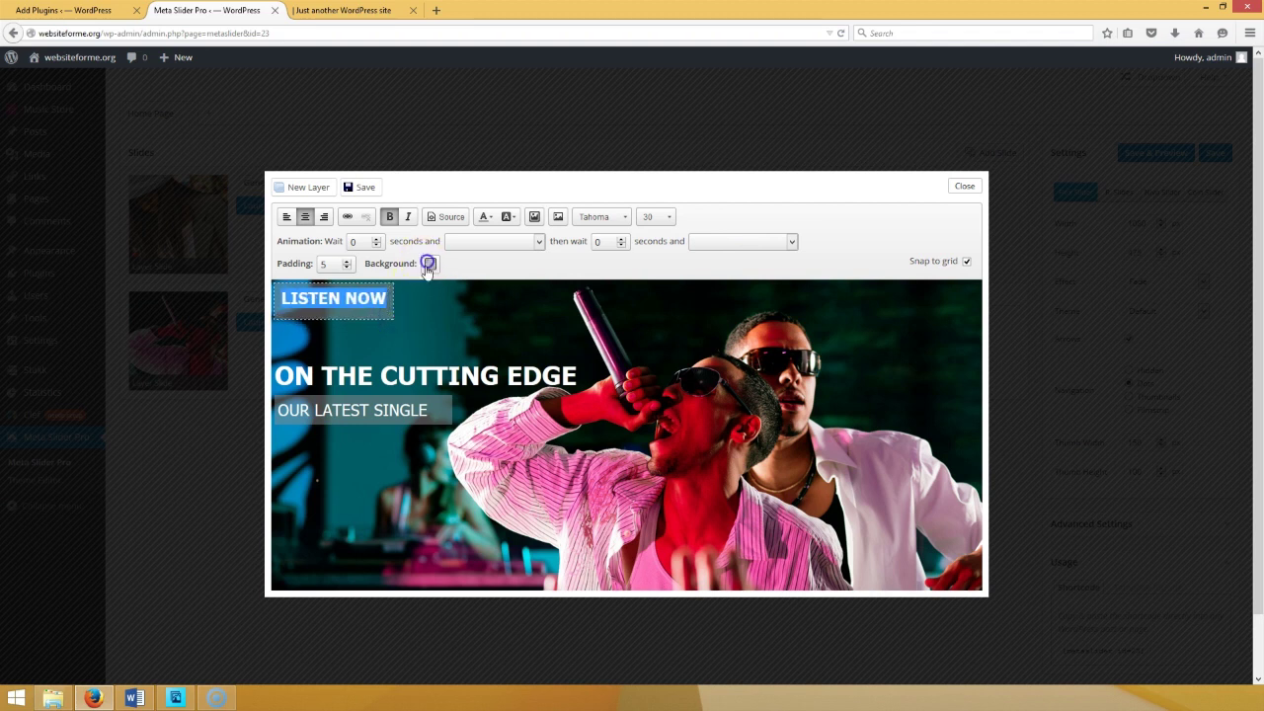
- Give the "LISTEN NOW" layer a blue background of about rgba(9, 127, 211, 0.67)
left_click(331, 315)
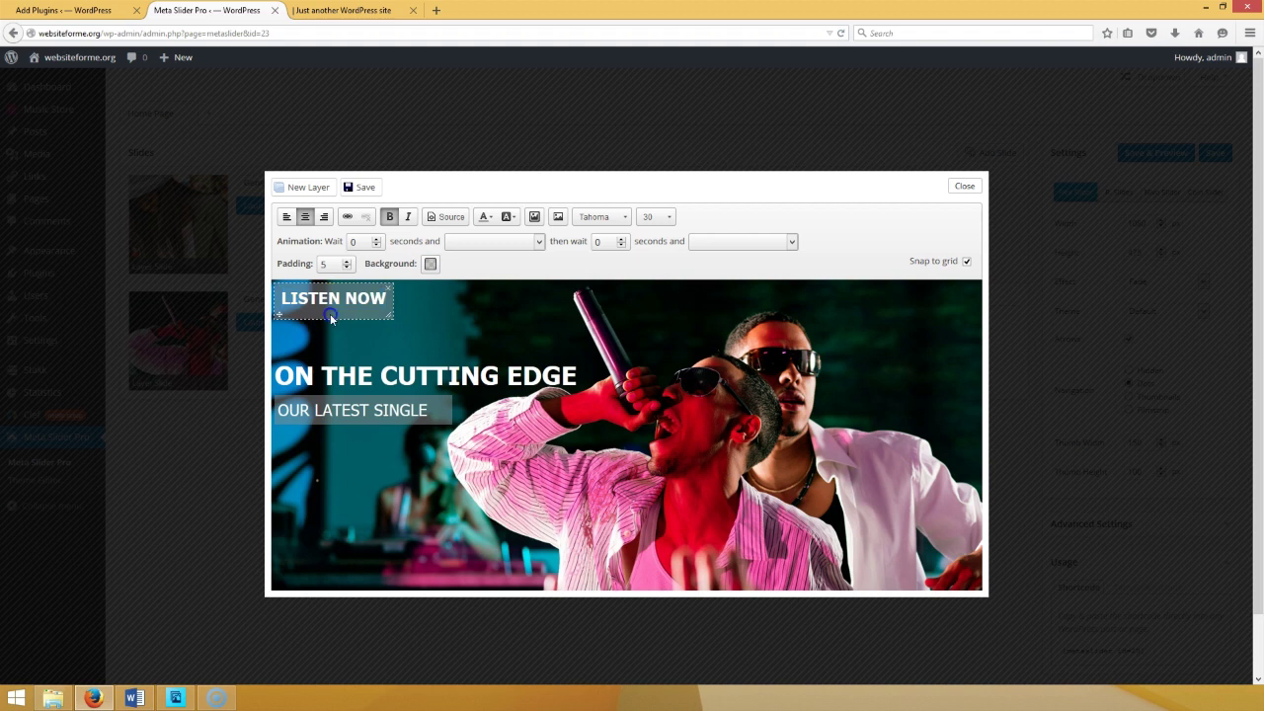
left_click(431, 263)
left_click(531, 337)
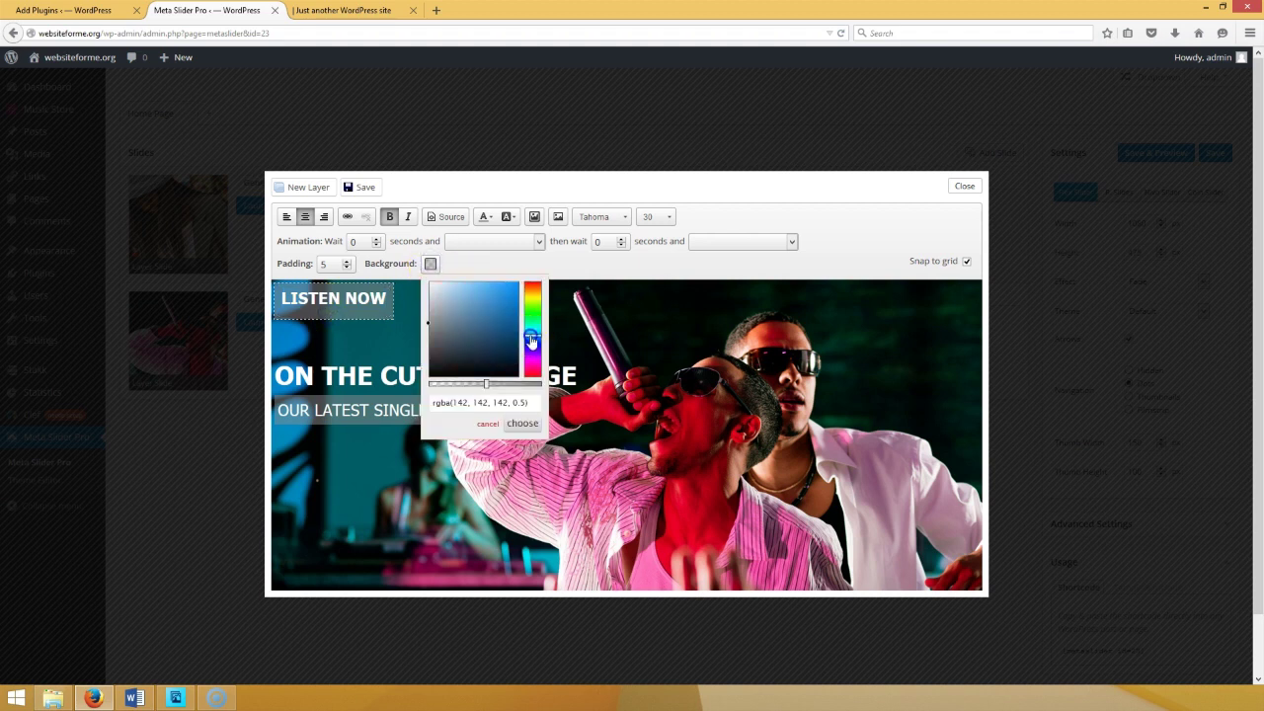
left_click(502, 295)
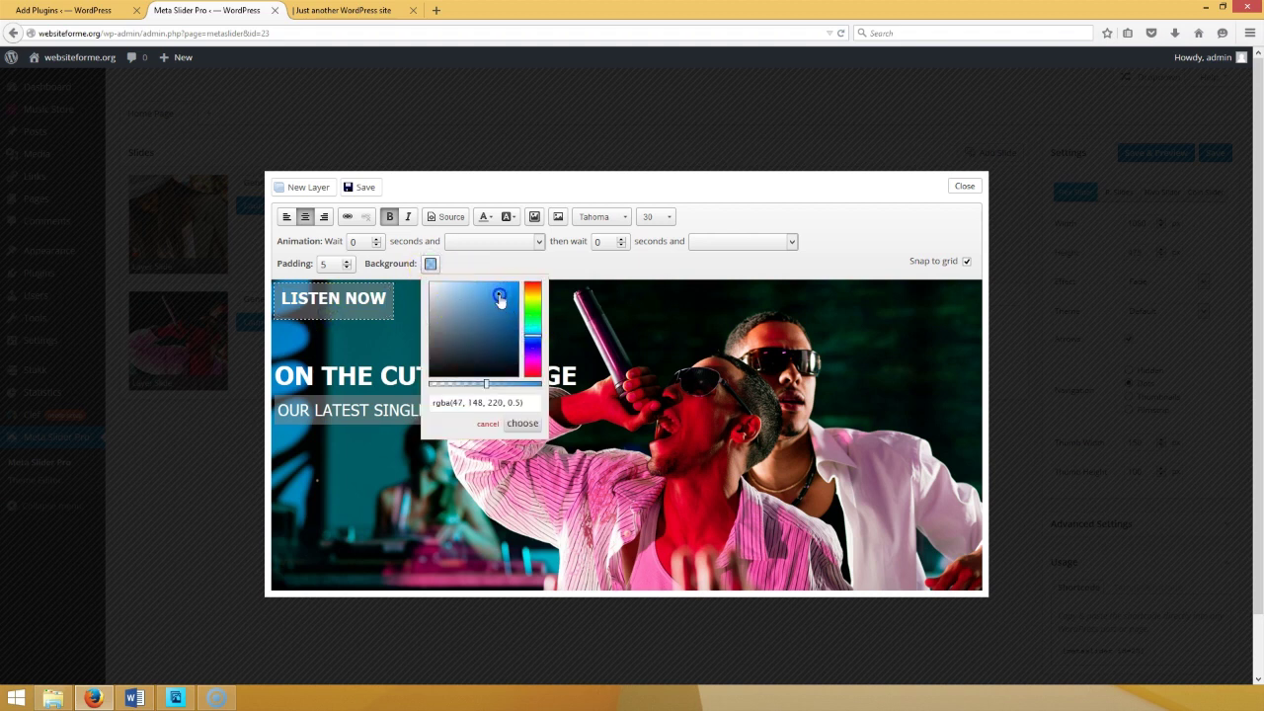
left_click_drag(485, 383, 511, 386)
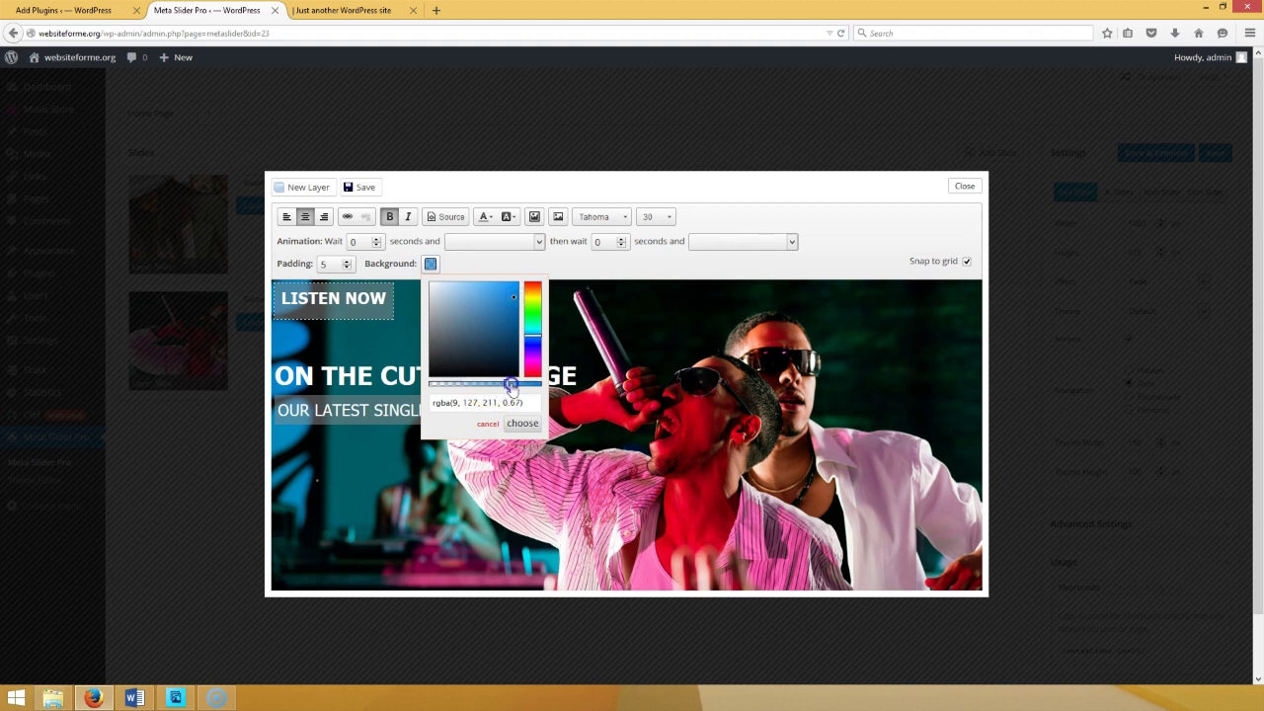
left_click(522, 423)
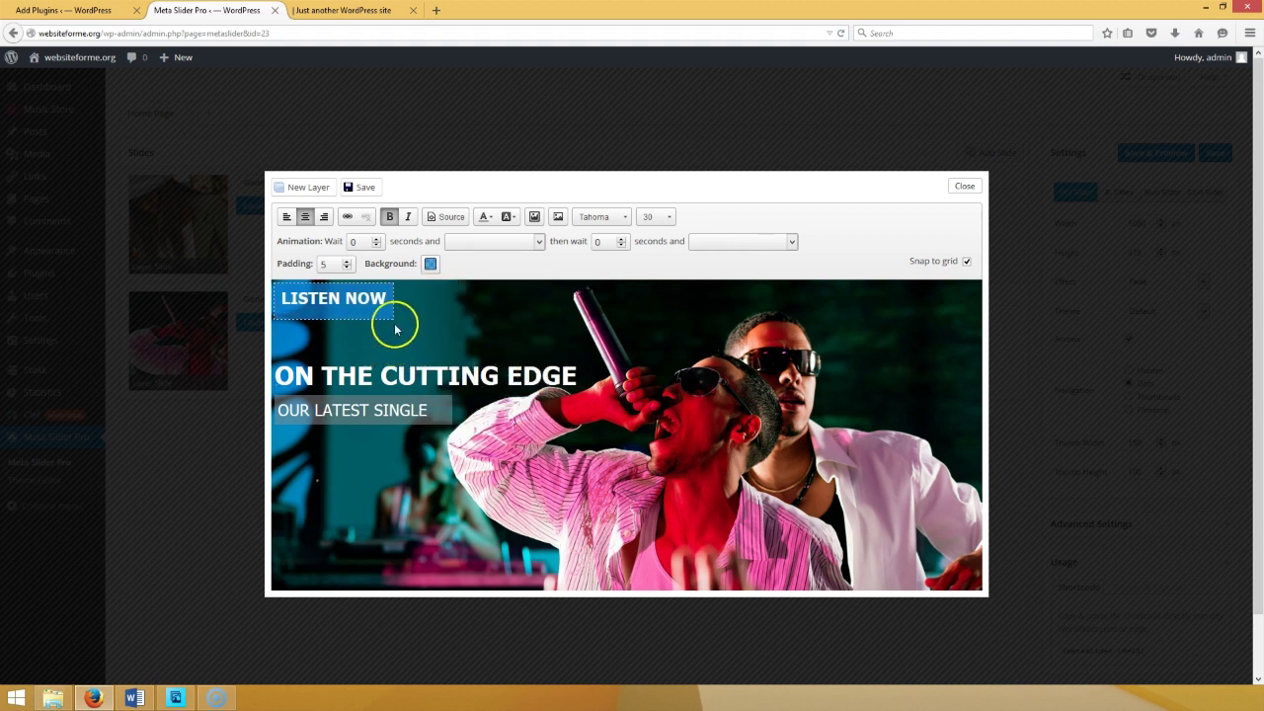
- Move the "LISTEN NOW" layer beneath "OUR LATEST SINGLE" and save both the slide's layers and the slideshow
left_click_drag(287, 397, 304, 461)
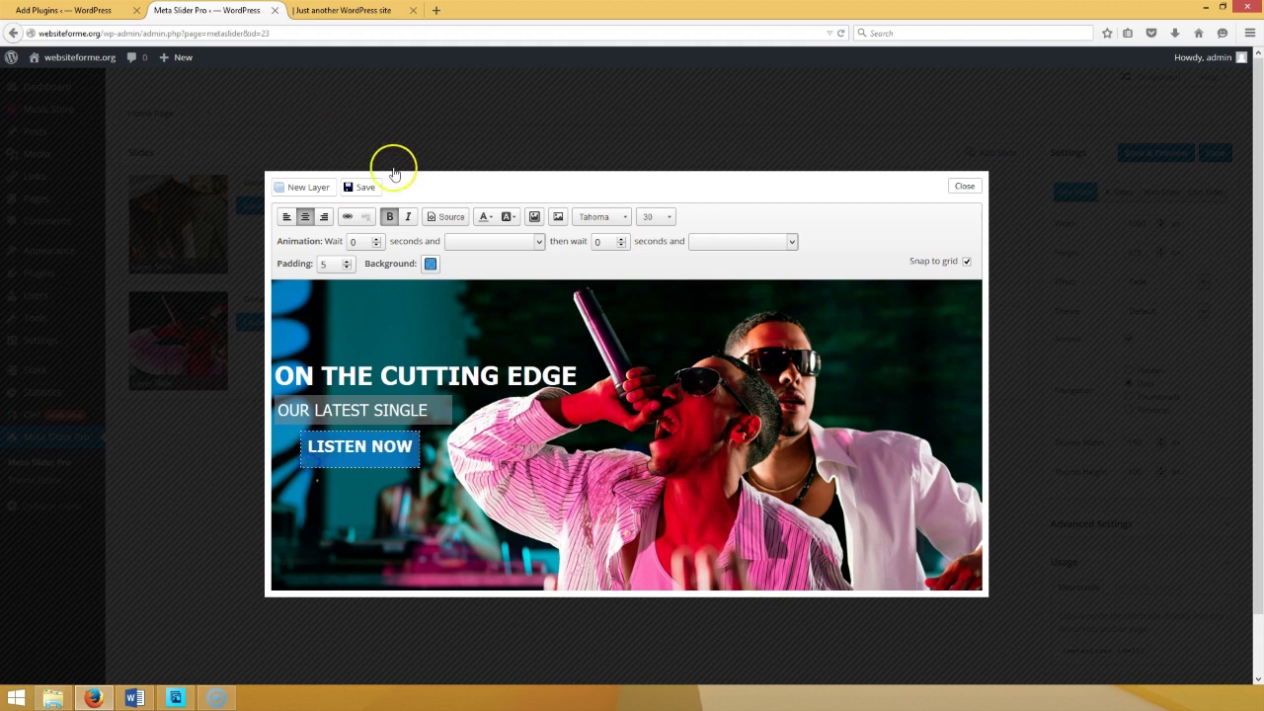
left_click(365, 188)
left_click_drag(409, 444, 362, 174)
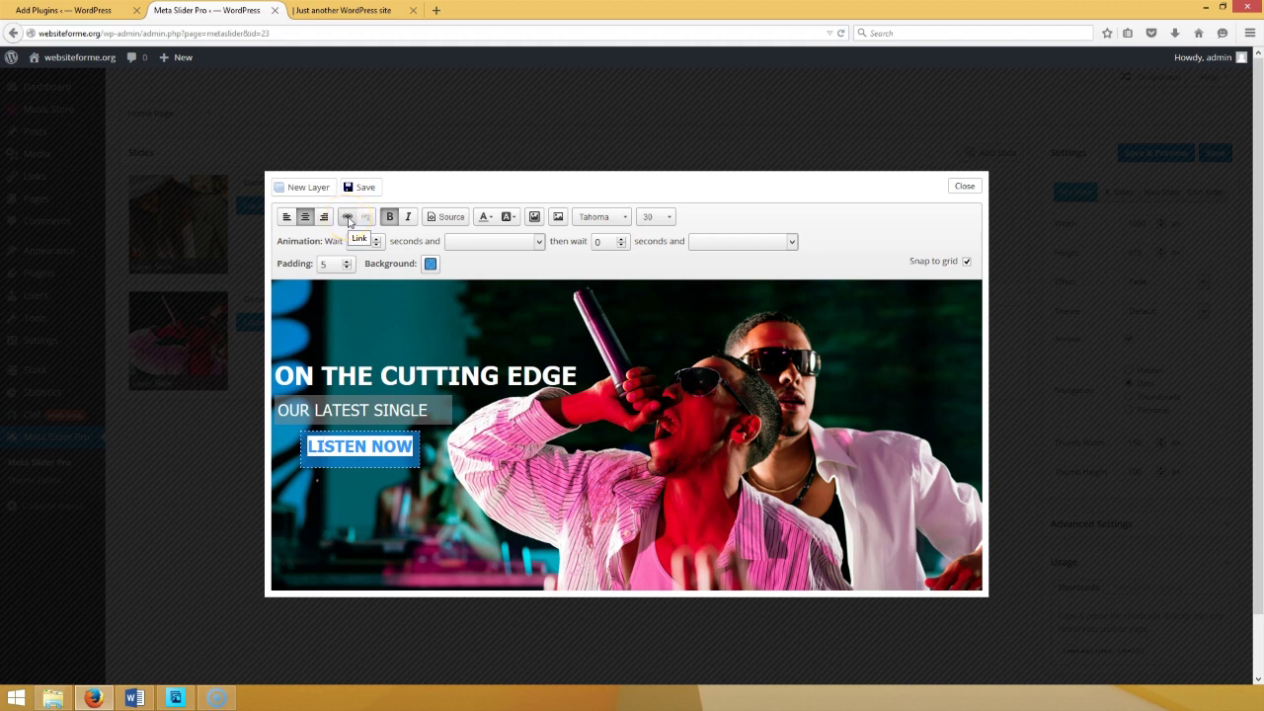
left_click(371, 188)
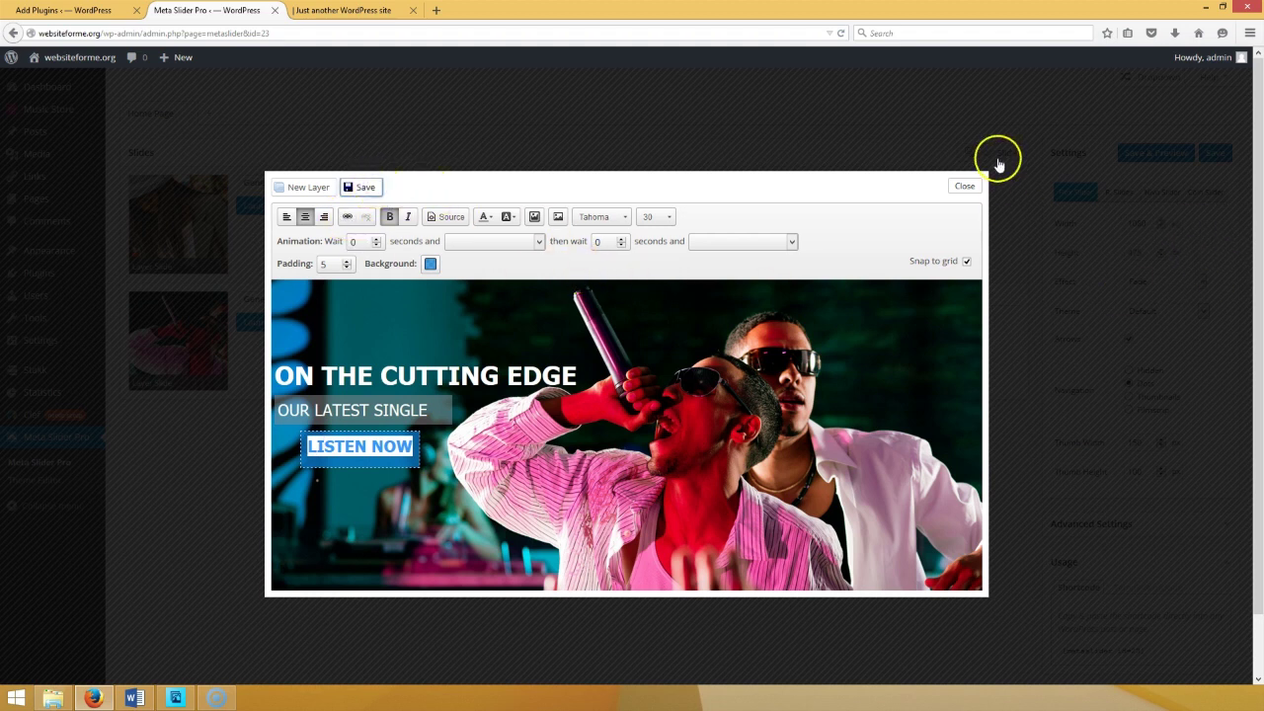
left_click(964, 188)
left_click(1218, 154)
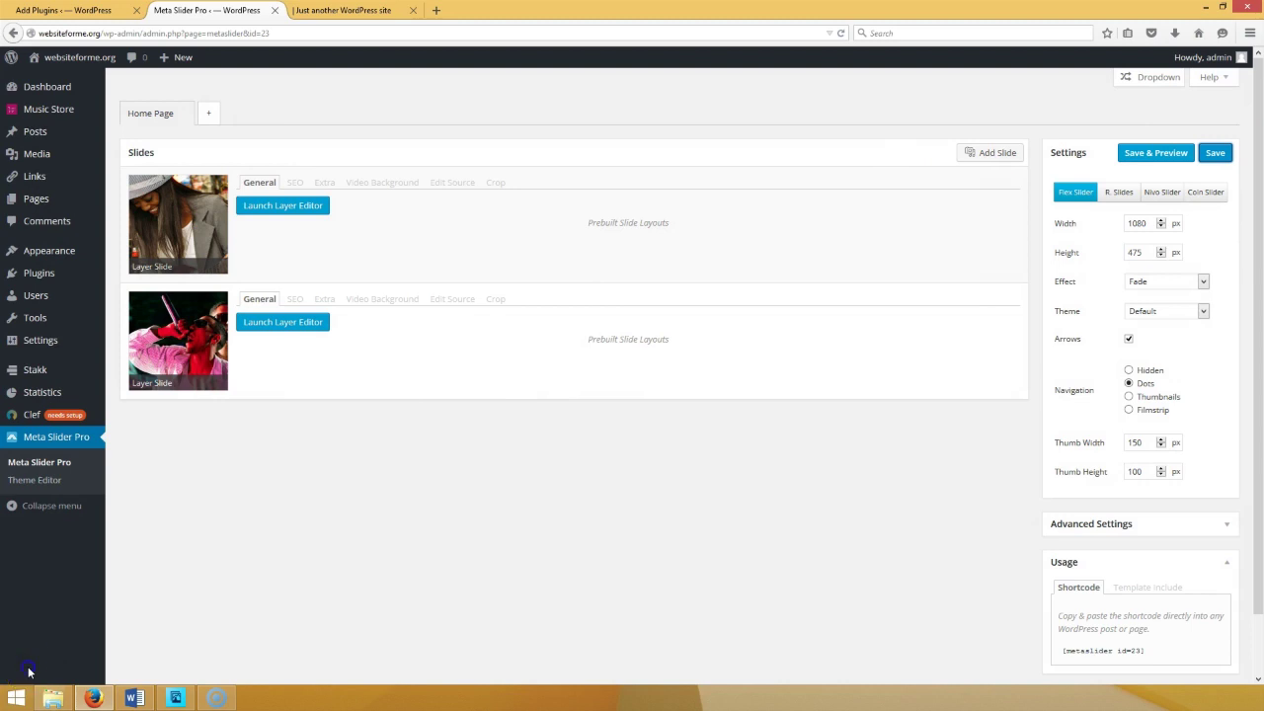
- Reload the live site's home page to check which slideshow it displays
left_click(361, 12)
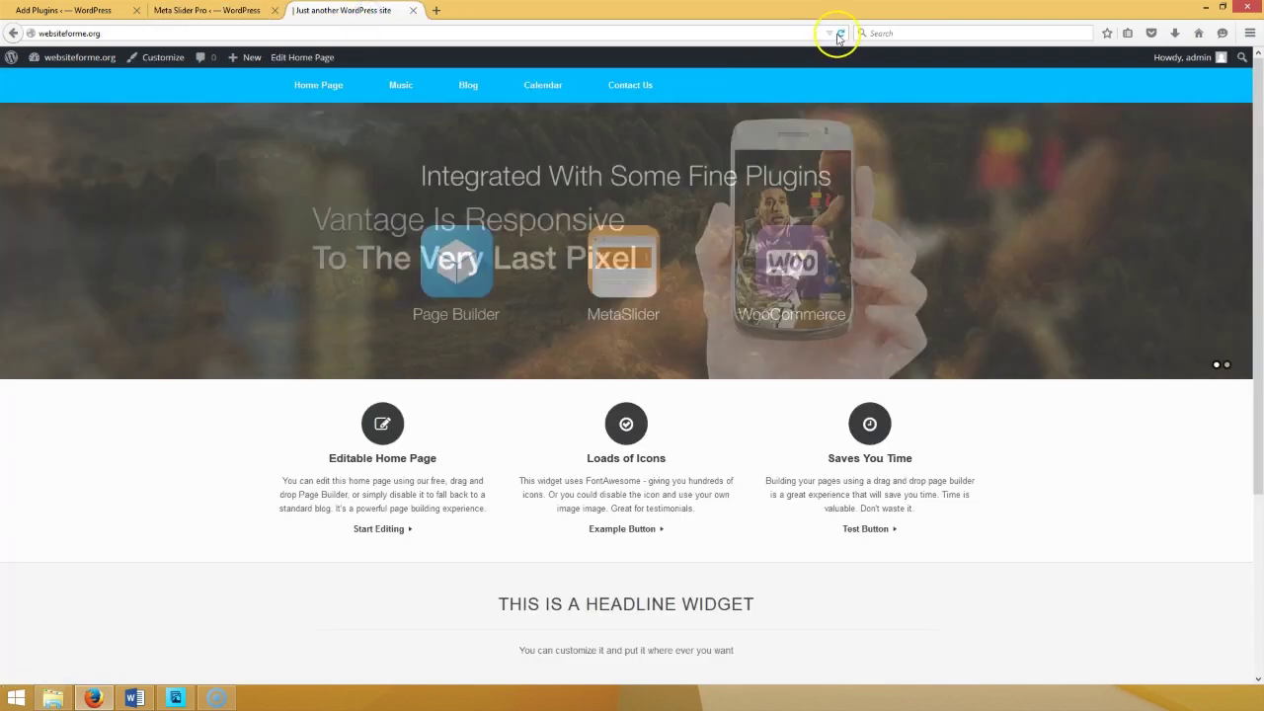
left_click(839, 34)
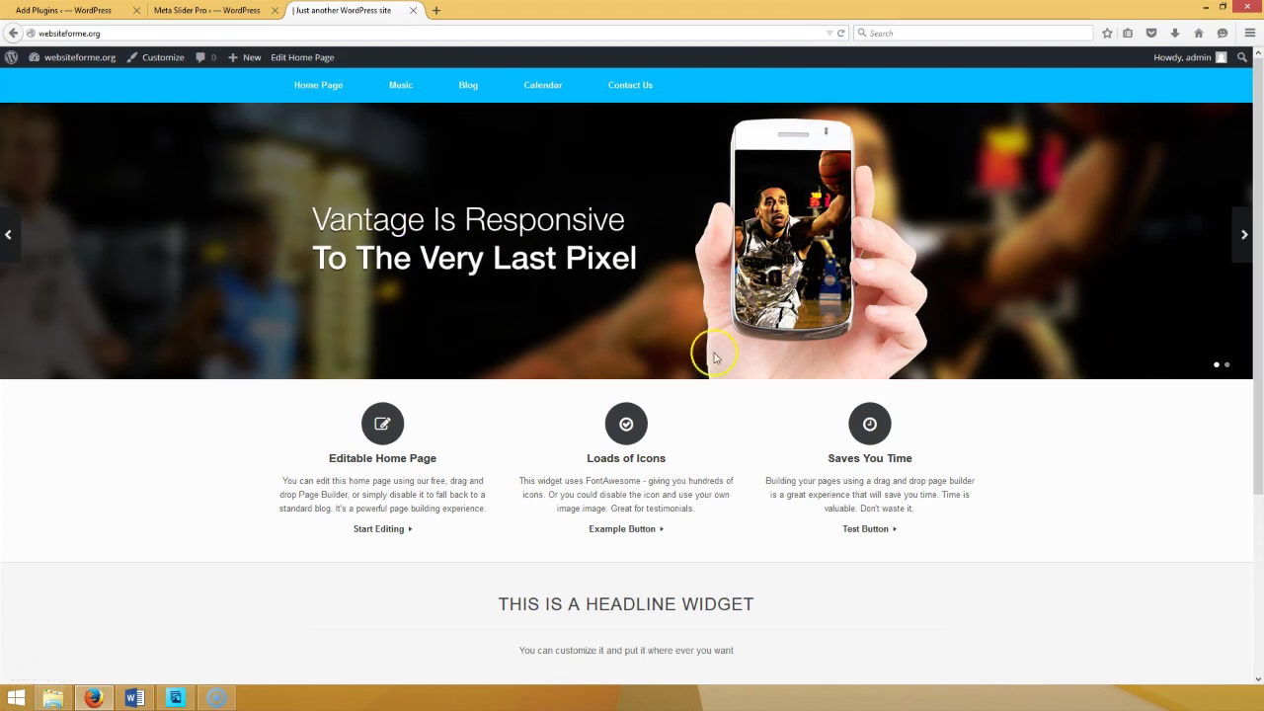
- Advance the front page's demo slider to its next slide and consult the setup checklist in Word
left_click(1230, 234)
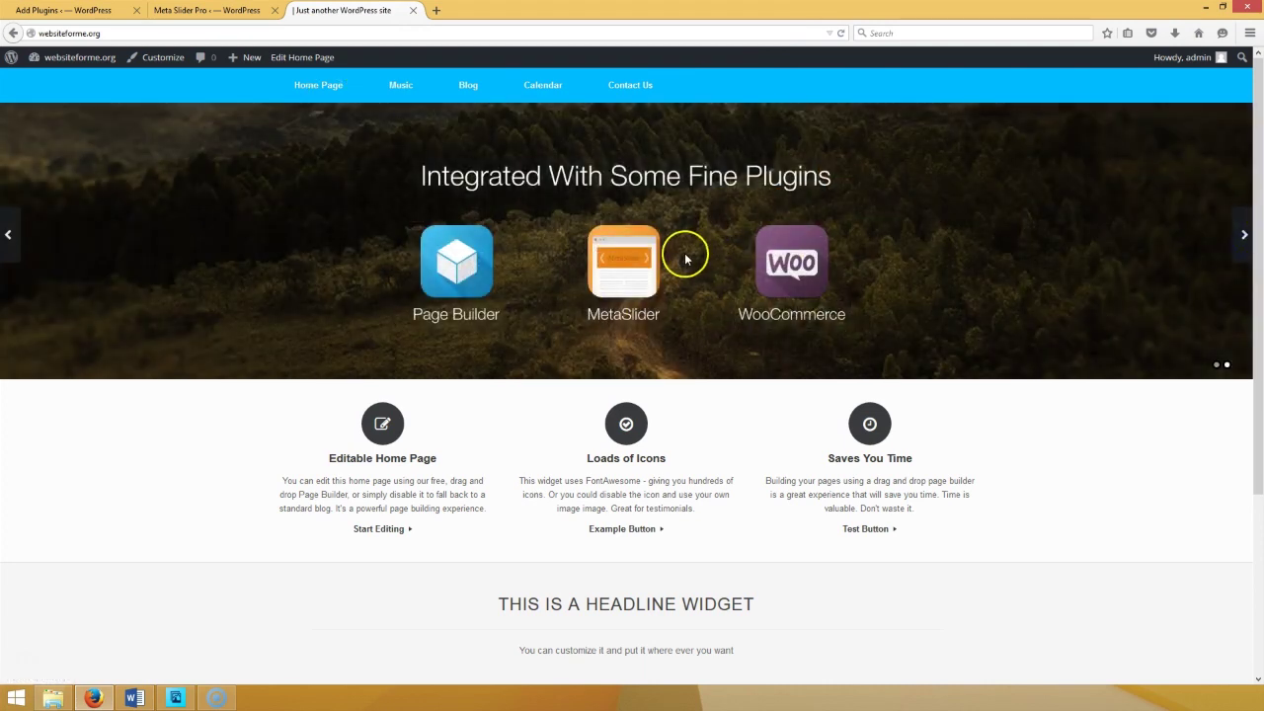
left_click(211, 12)
left_click(135, 698)
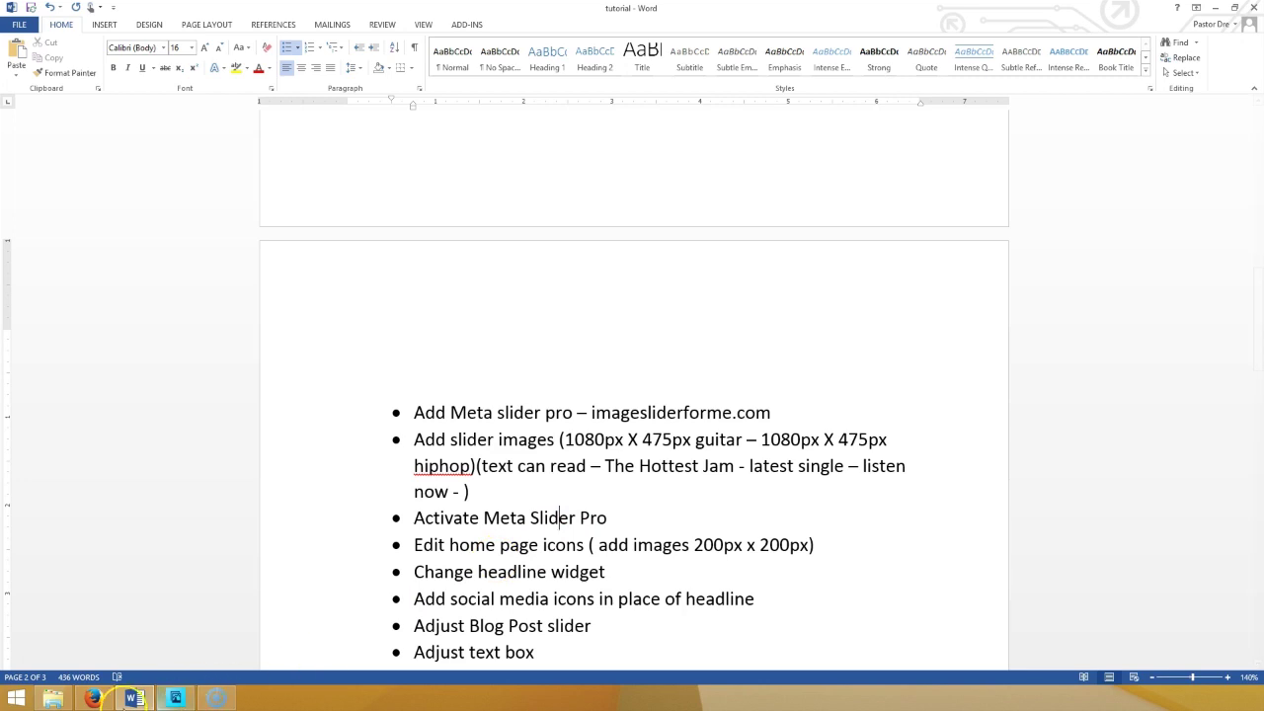
left_click(93, 698)
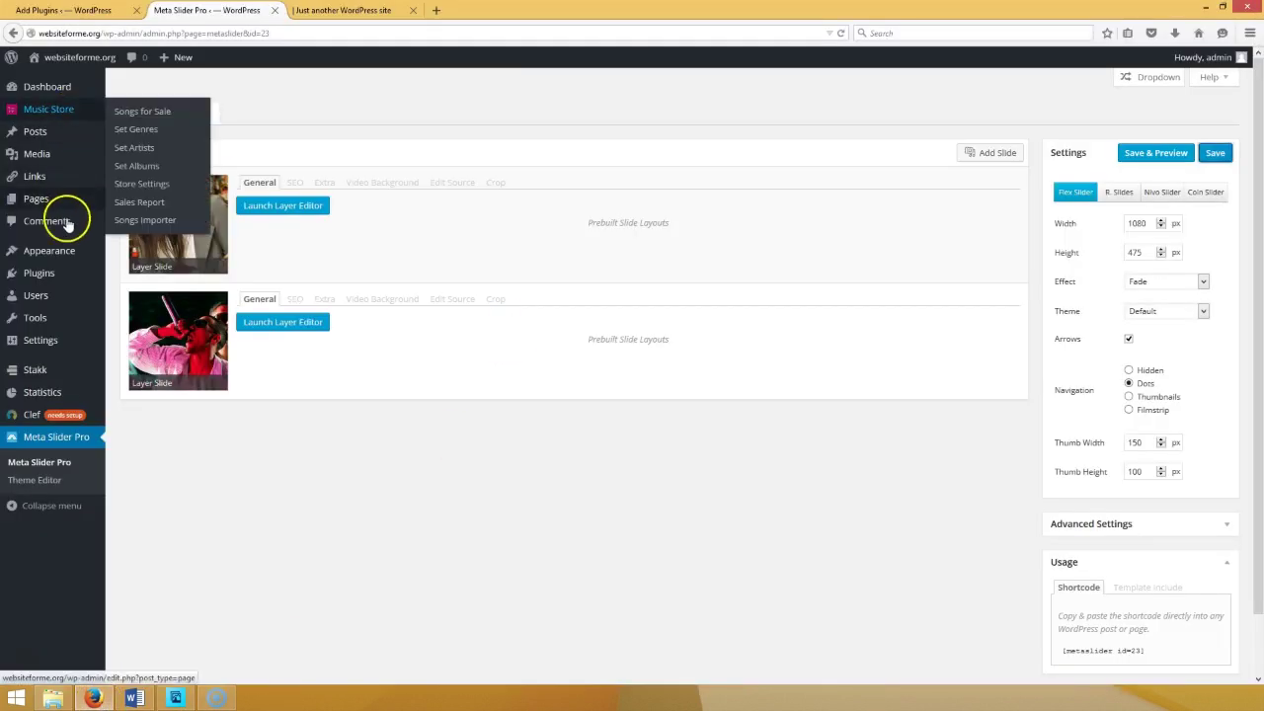
- Set the theme's Home Page Slider to "Slider: Home Page" and save the theme settings
left_click(59, 259)
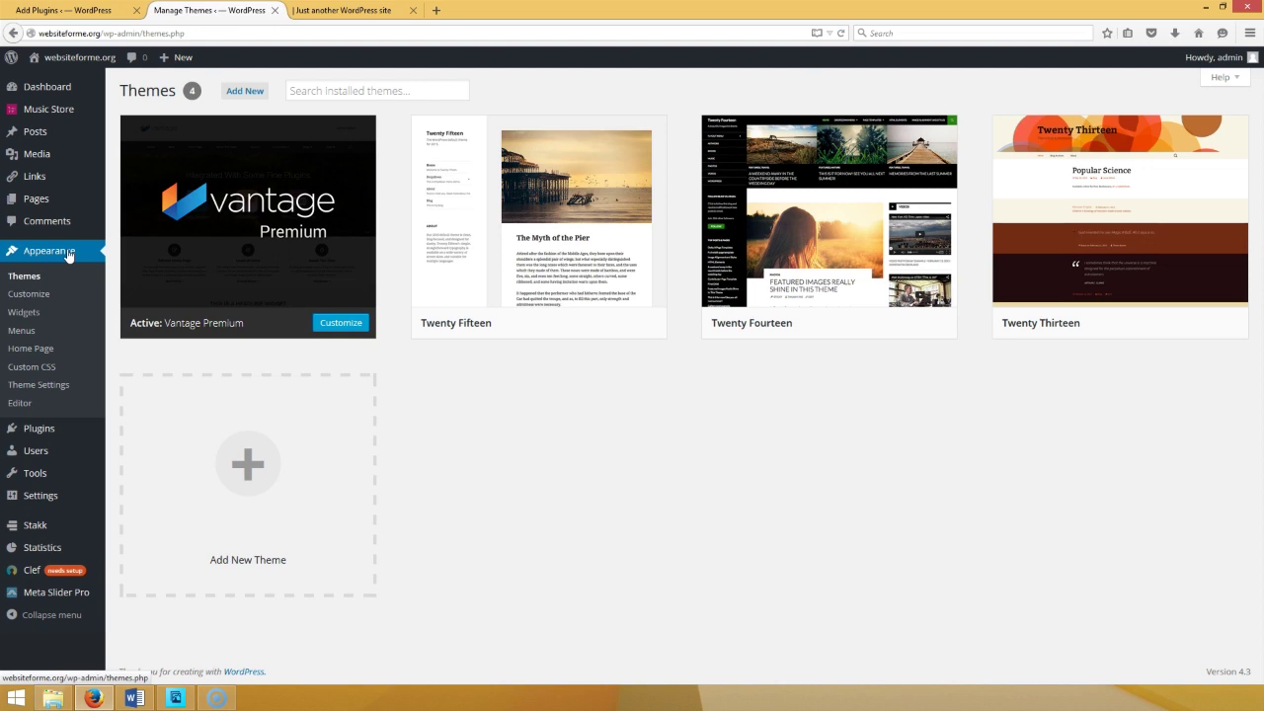
left_click(41, 384)
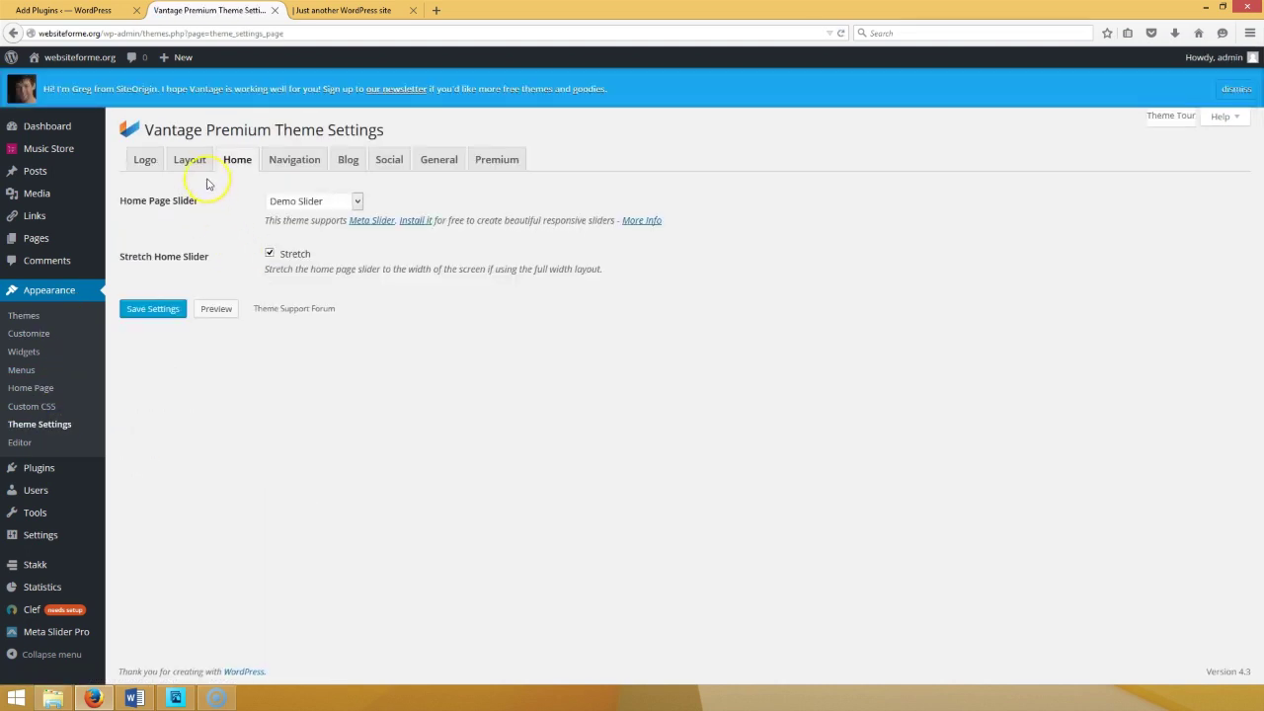
left_click(289, 161)
left_click(237, 166)
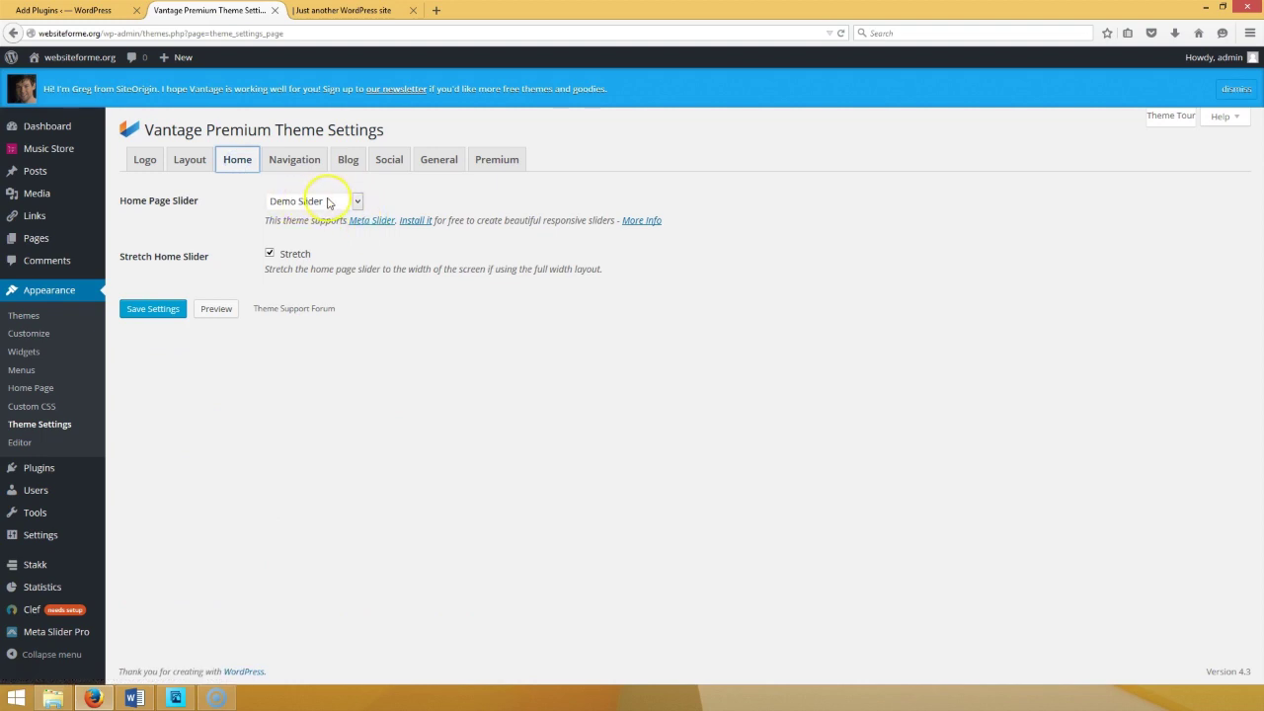
left_click(358, 202)
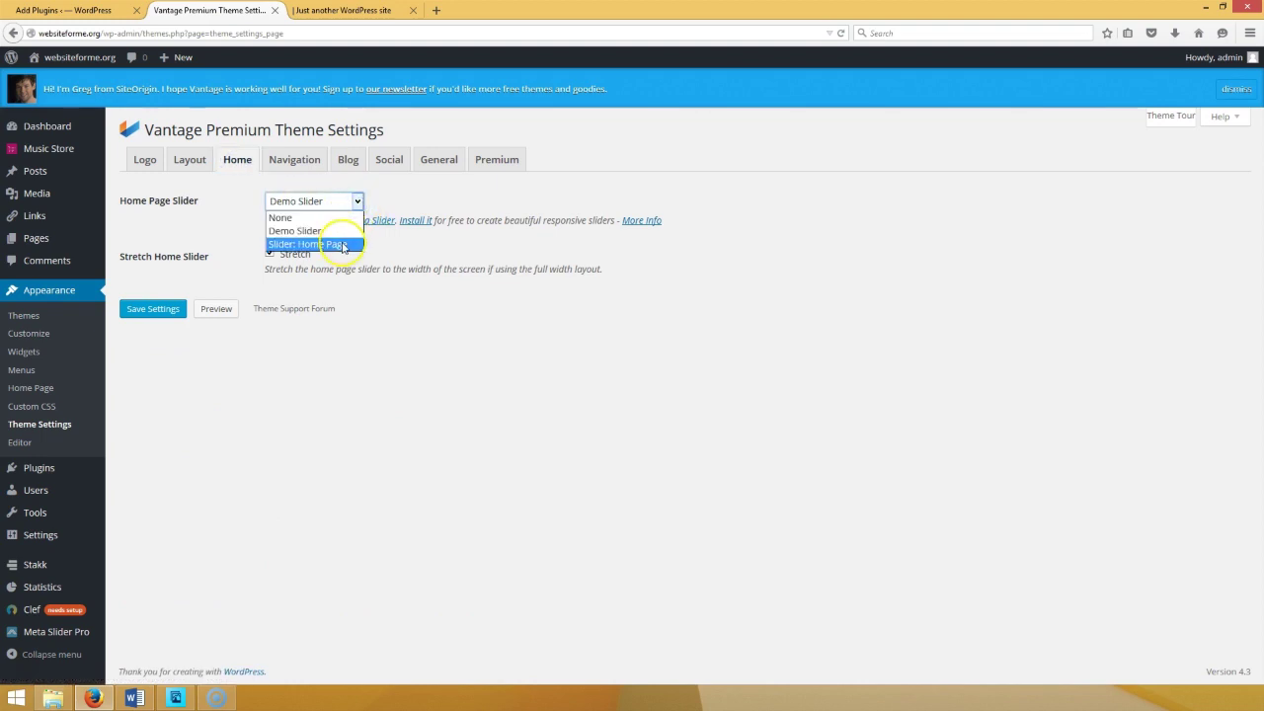
left_click(345, 245)
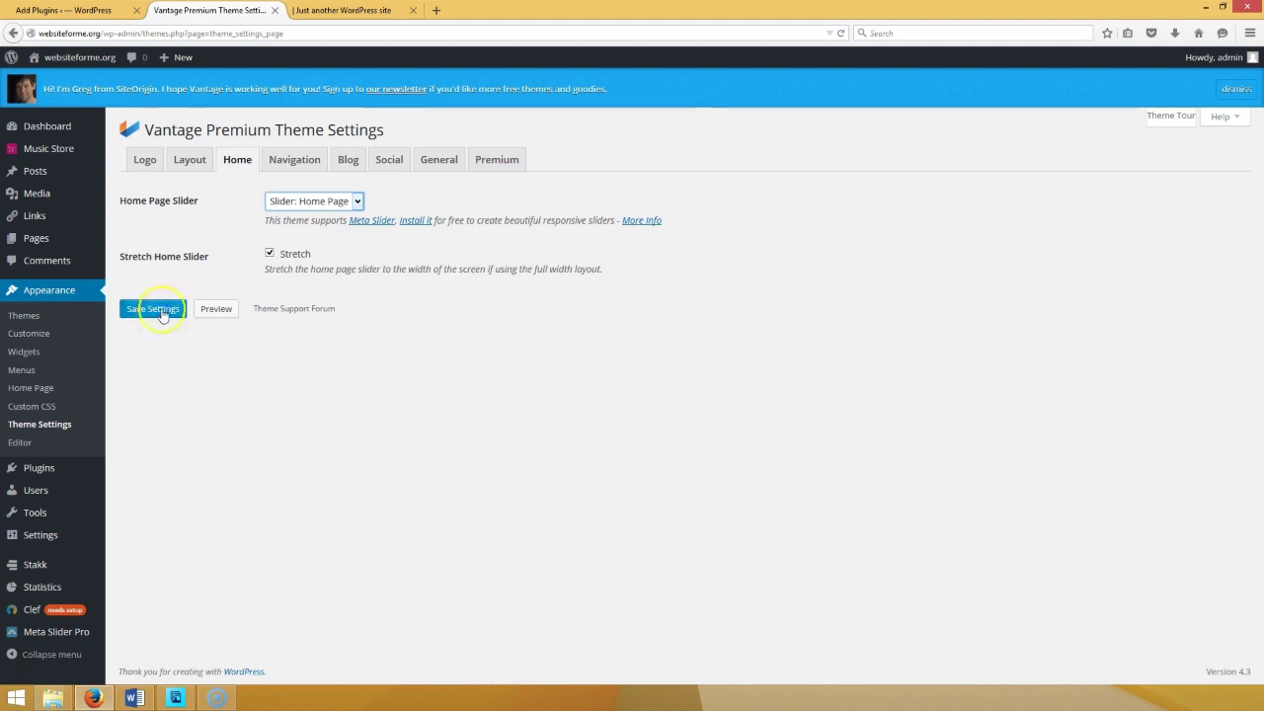
left_click(148, 309)
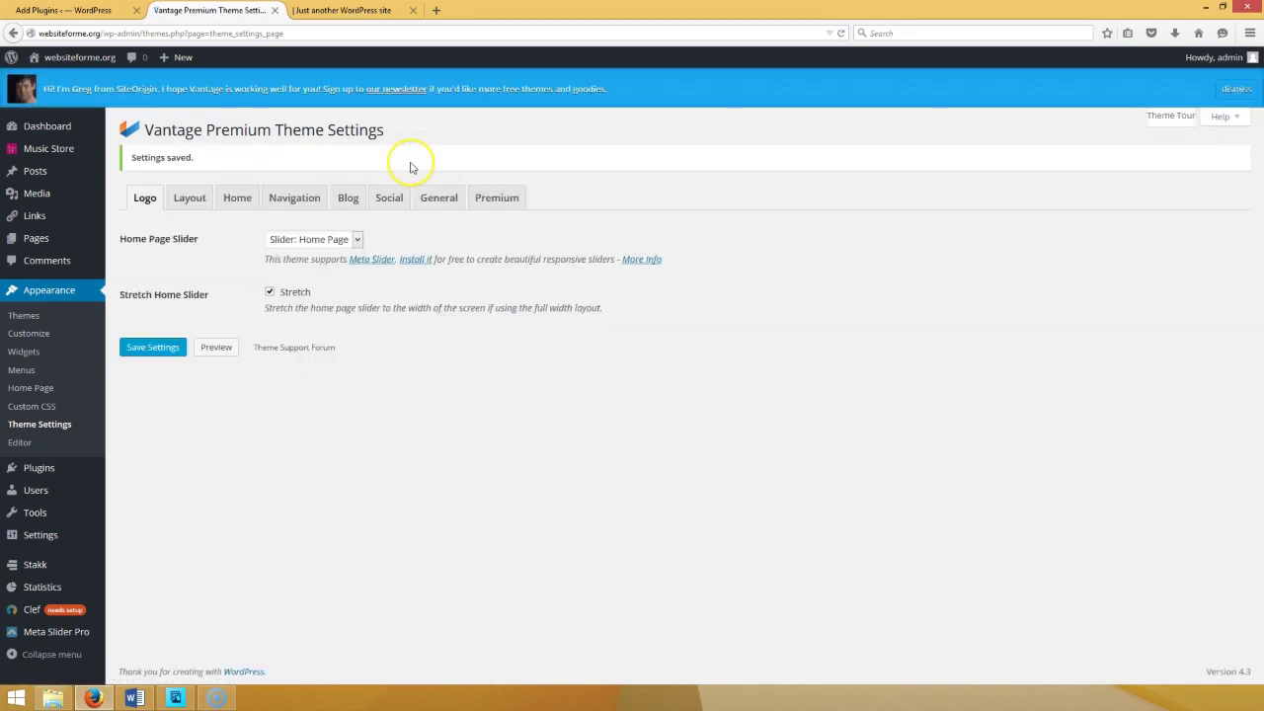
- Reload the site's front page and go through the slides of the new home page slider
left_click(373, 12)
left_click(840, 32)
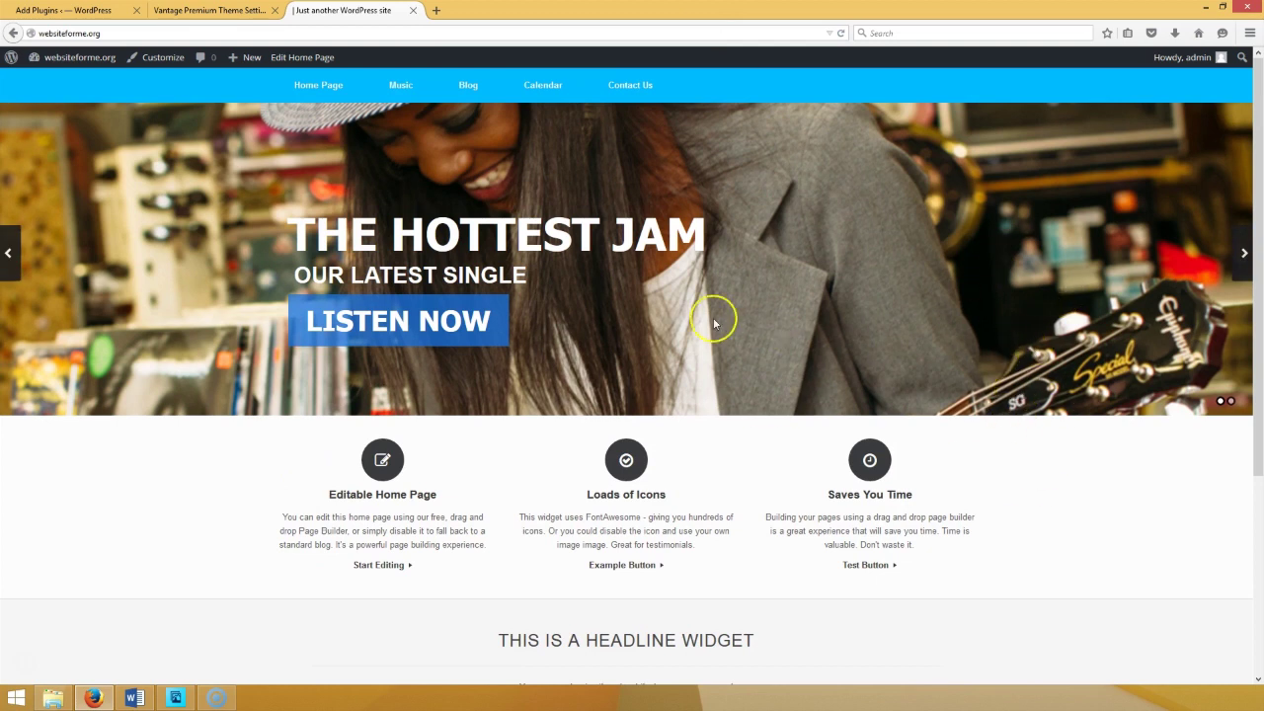
left_click(1240, 259)
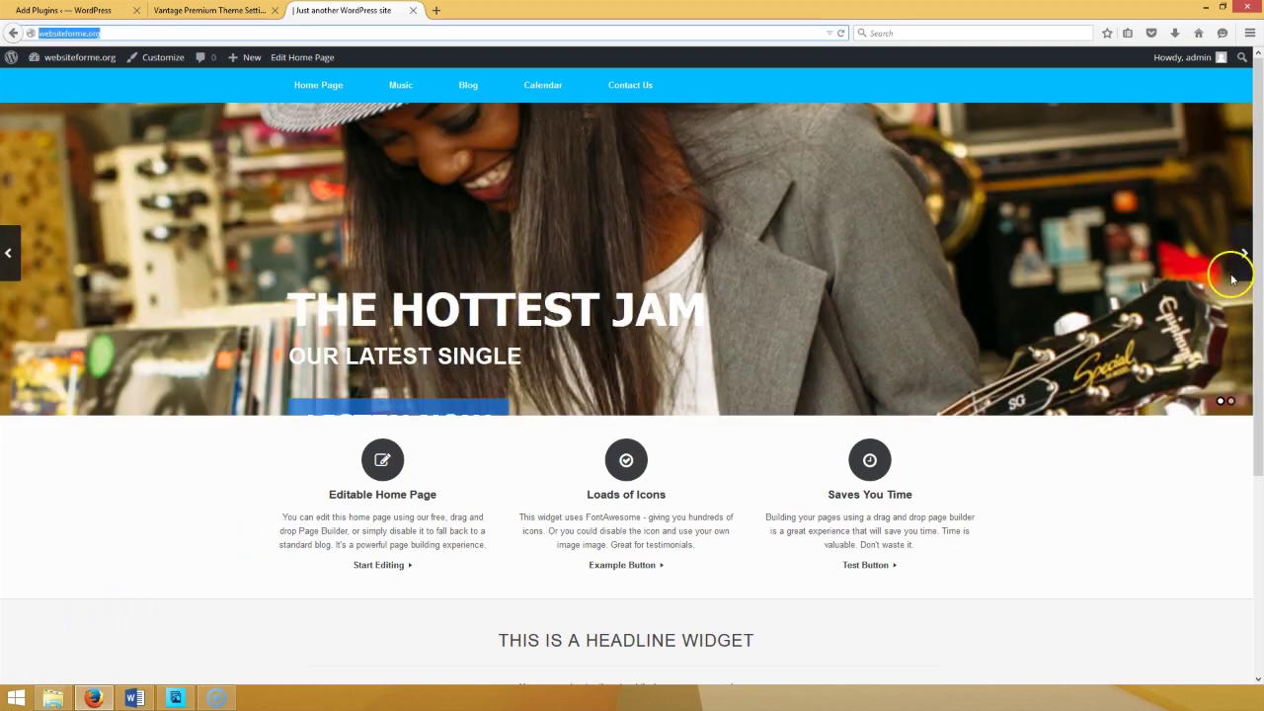
left_click(1229, 279)
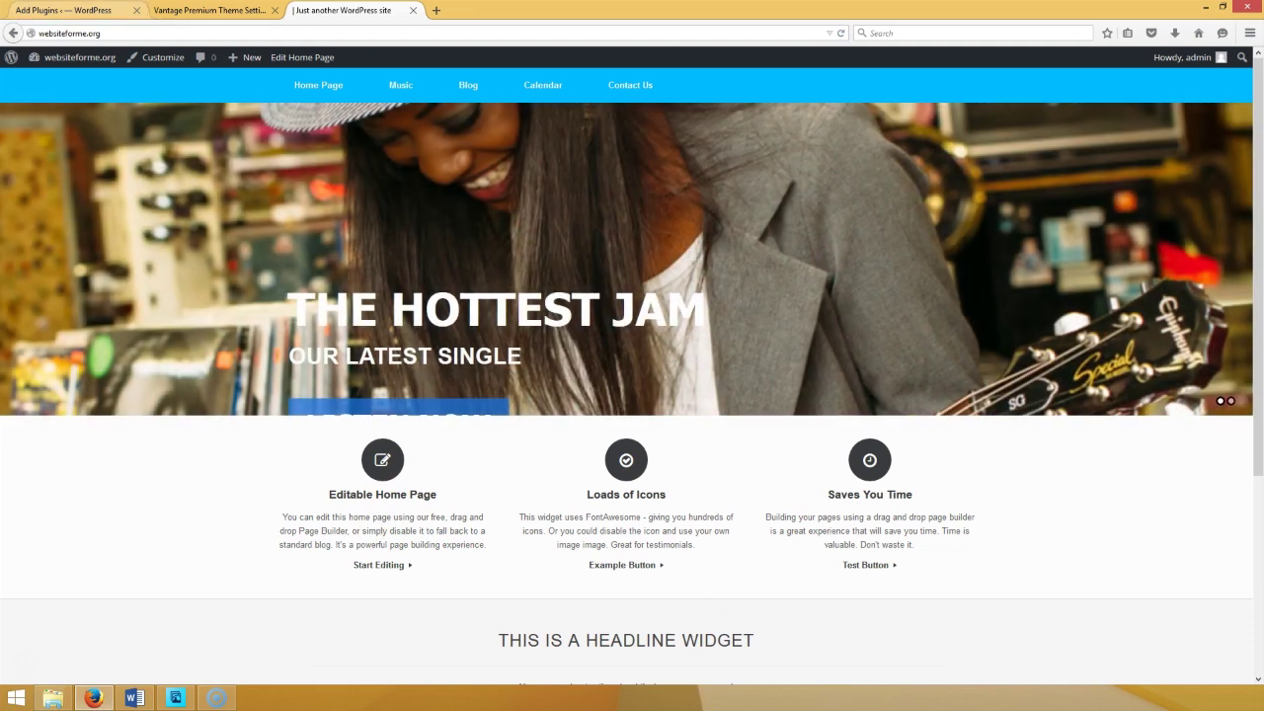
- Turn off Stretch Home Slider in the theme's home settings and save them
left_click(195, 12)
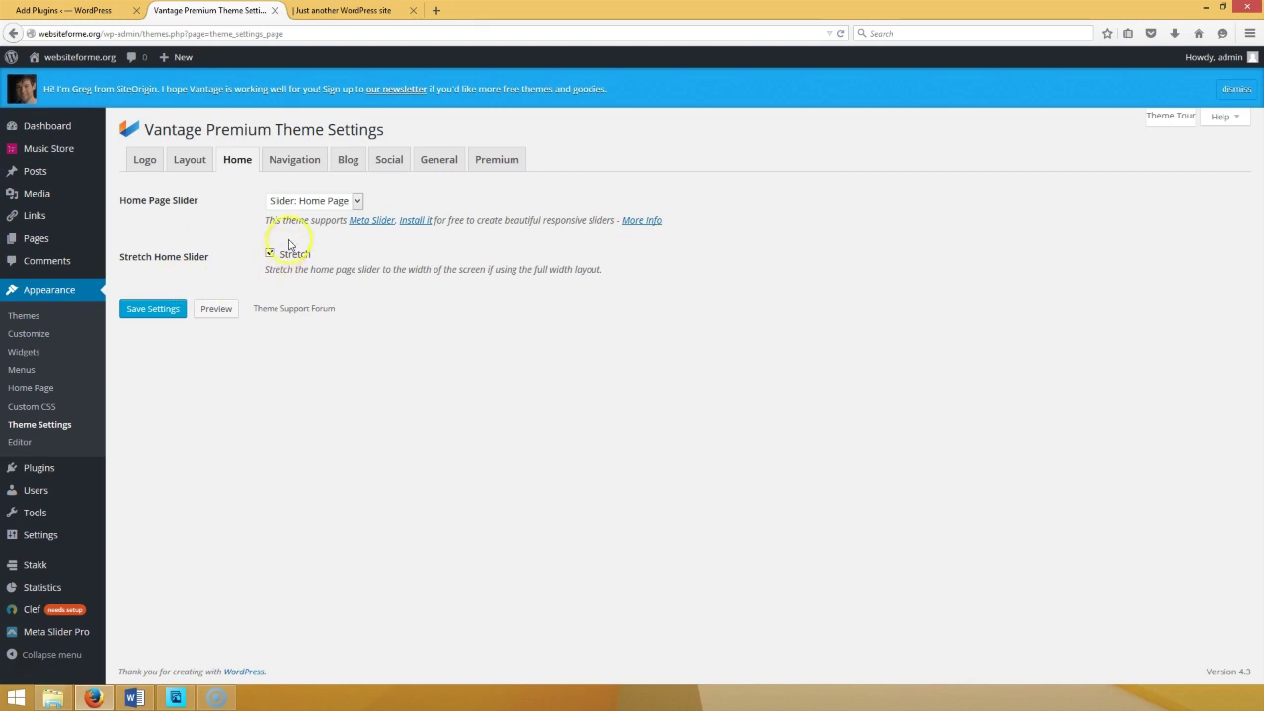
mouse_move(53, 132)
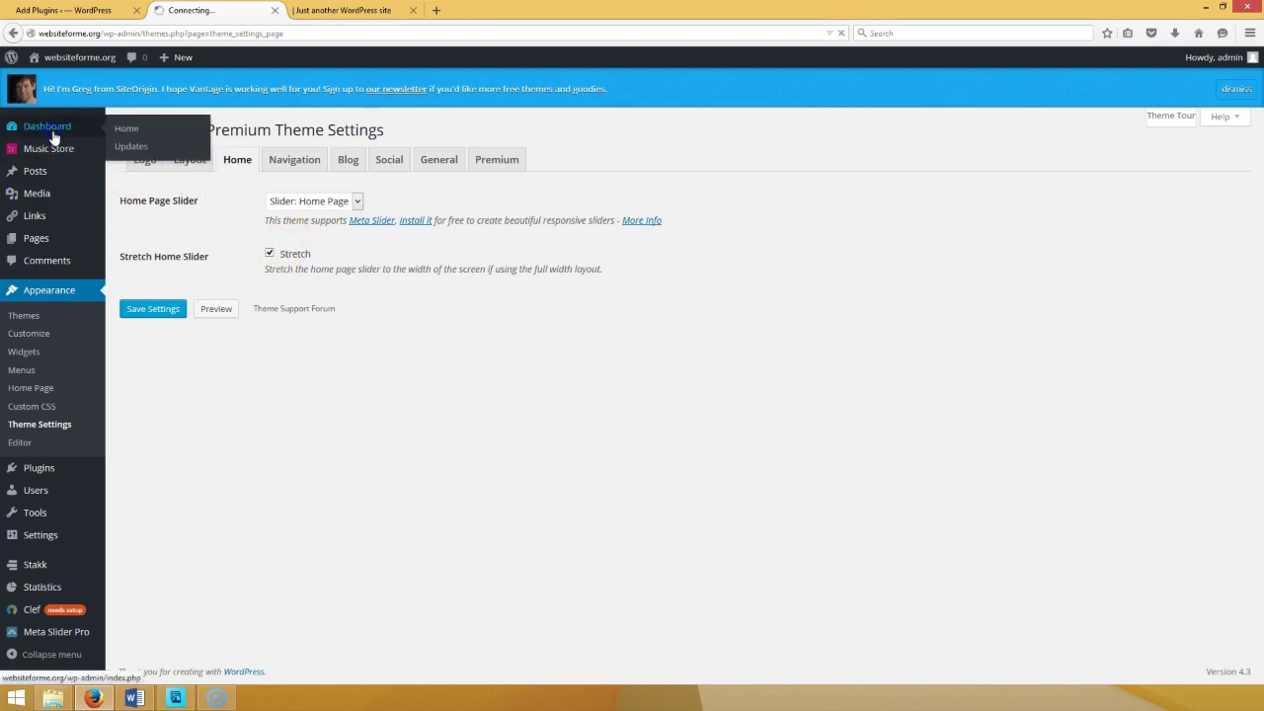
left_click(57, 301)
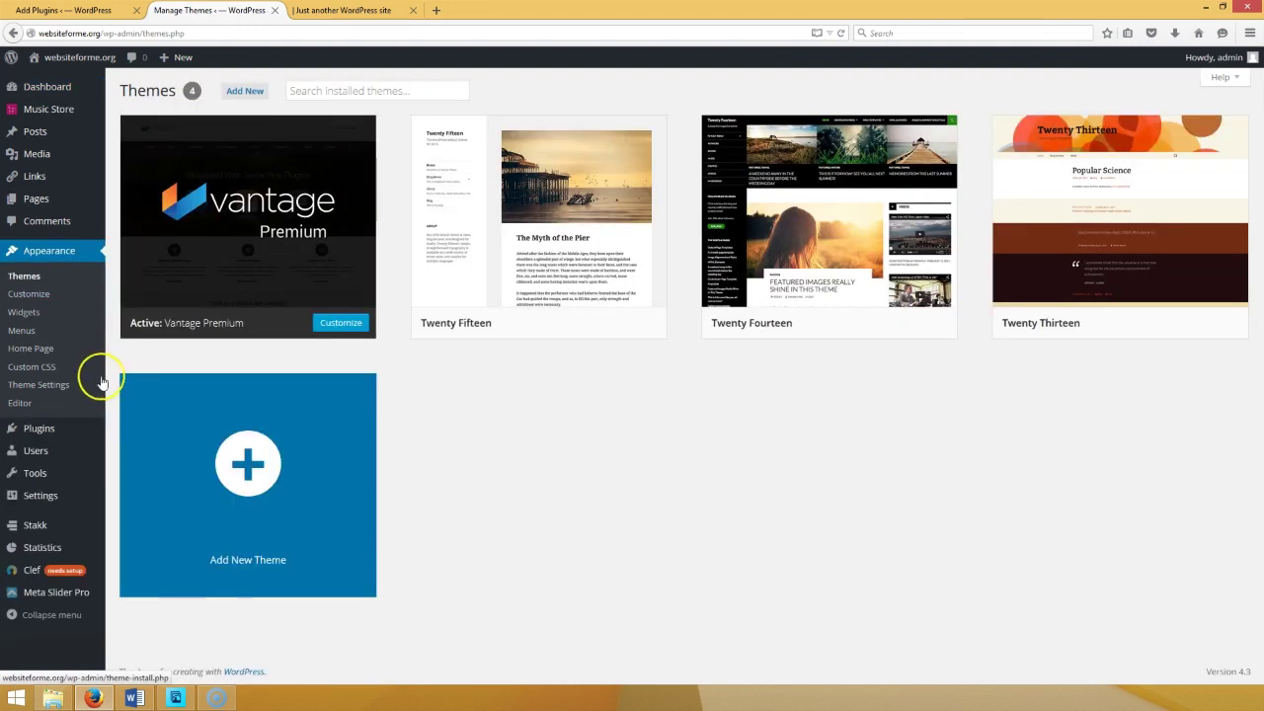
left_click(57, 387)
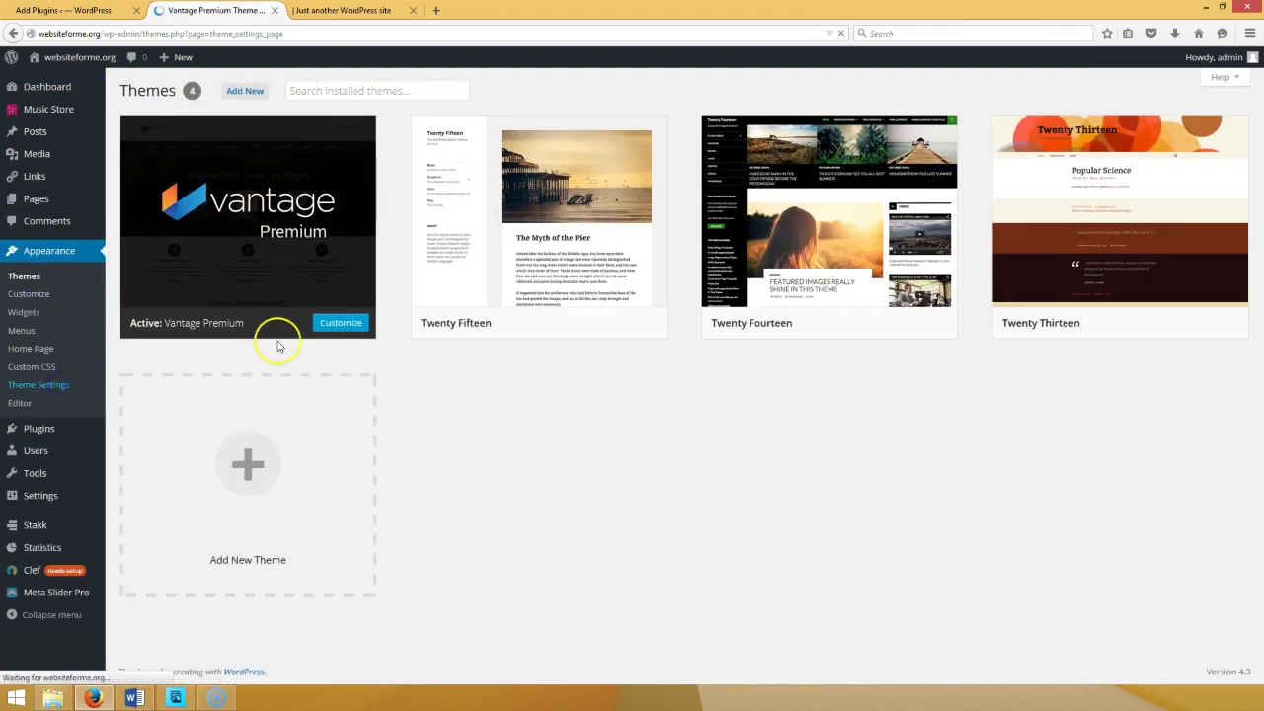
left_click(269, 253)
left_click(170, 309)
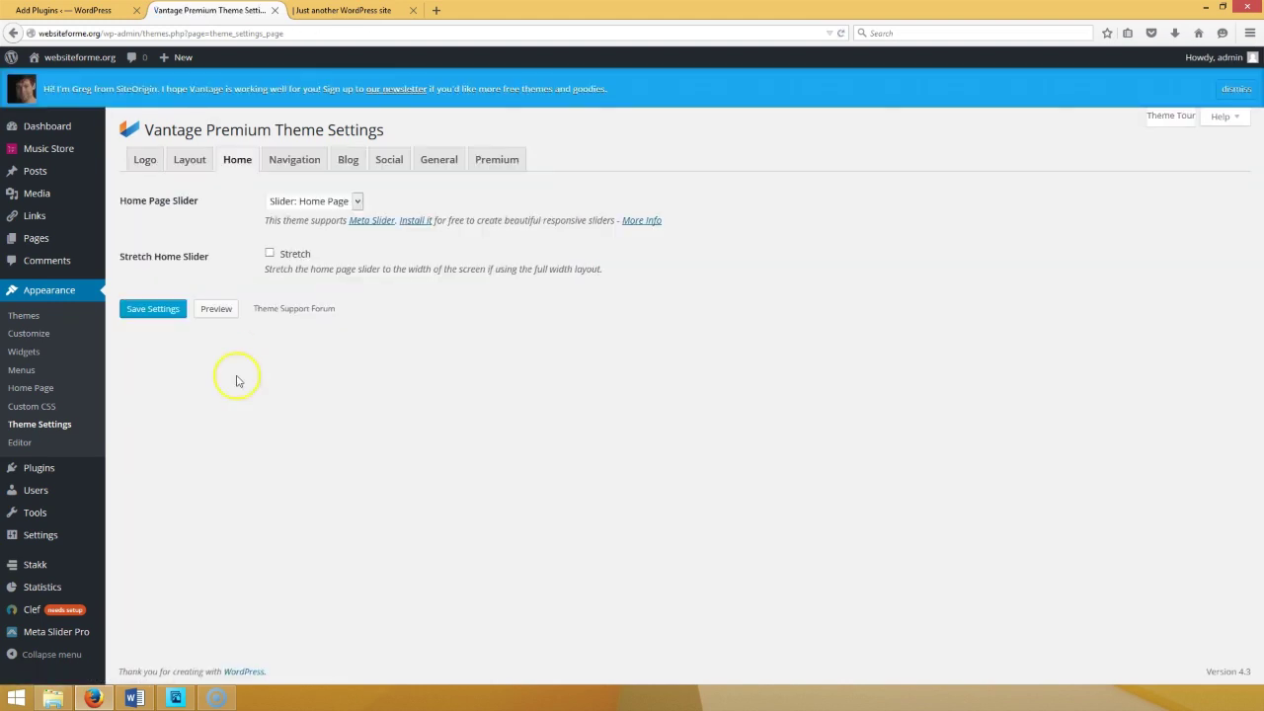
- Enable the 100% wide output stretch in the Home Page slider's advanced Meta Slider Pro settings and save the slider
left_click(56, 632)
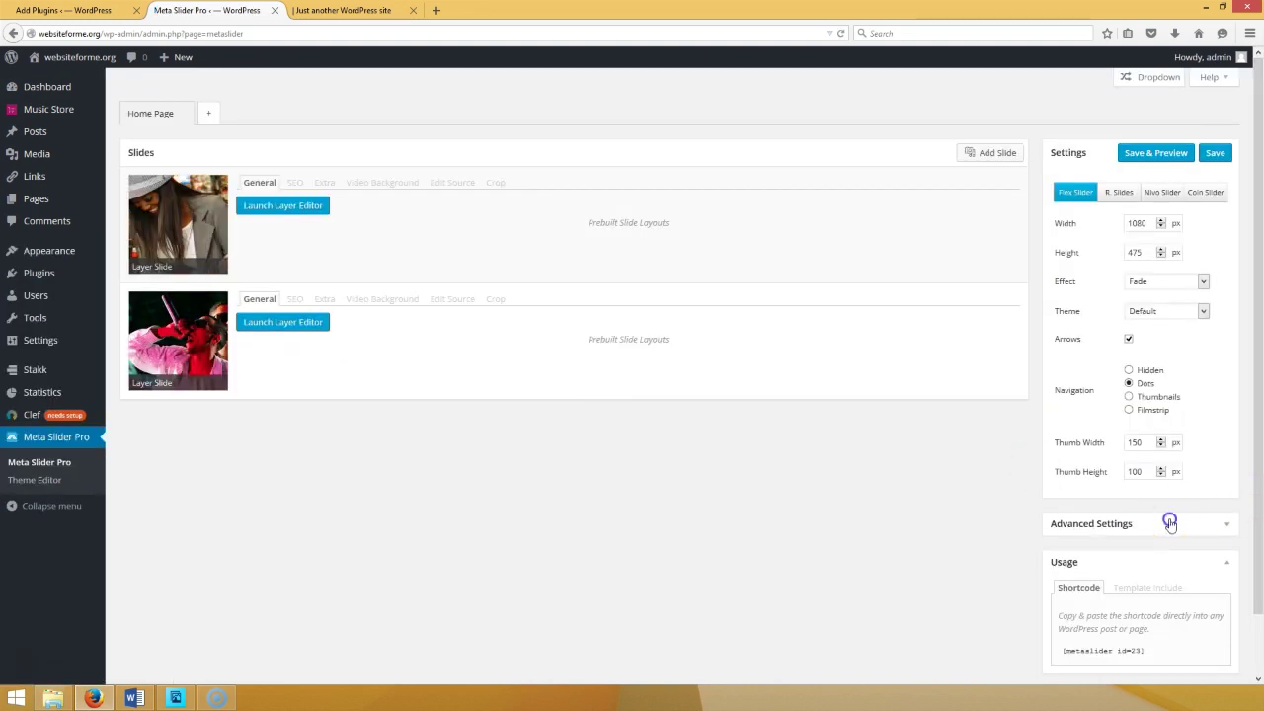
left_click(1168, 522)
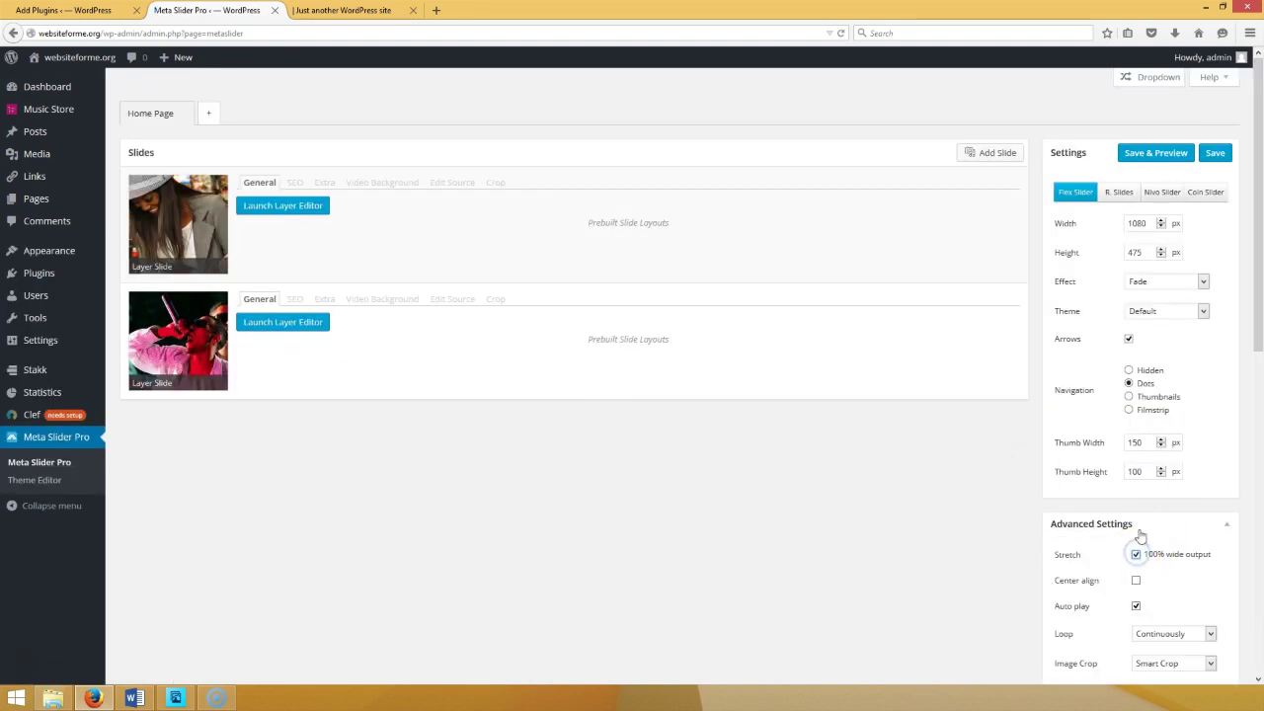
left_click(1216, 152)
- Reload the front page and examine the slider's size, the content below it and its second slide
left_click(342, 10)
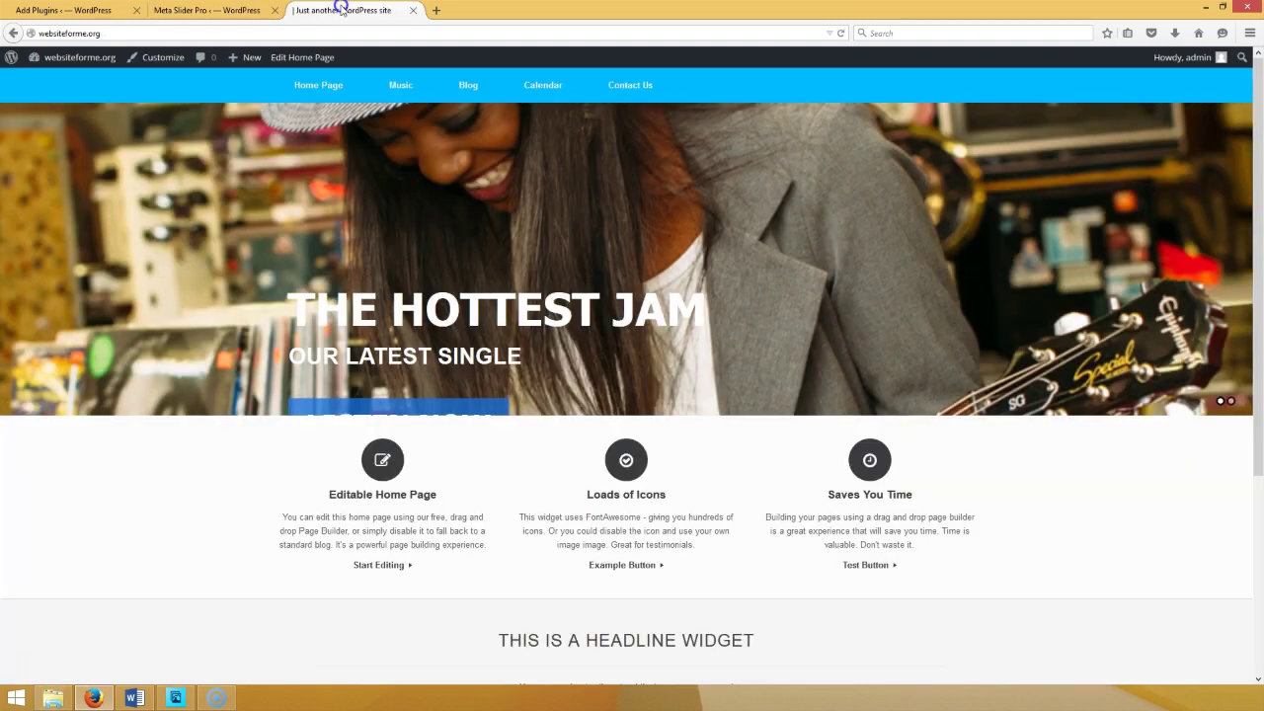
left_click(841, 32)
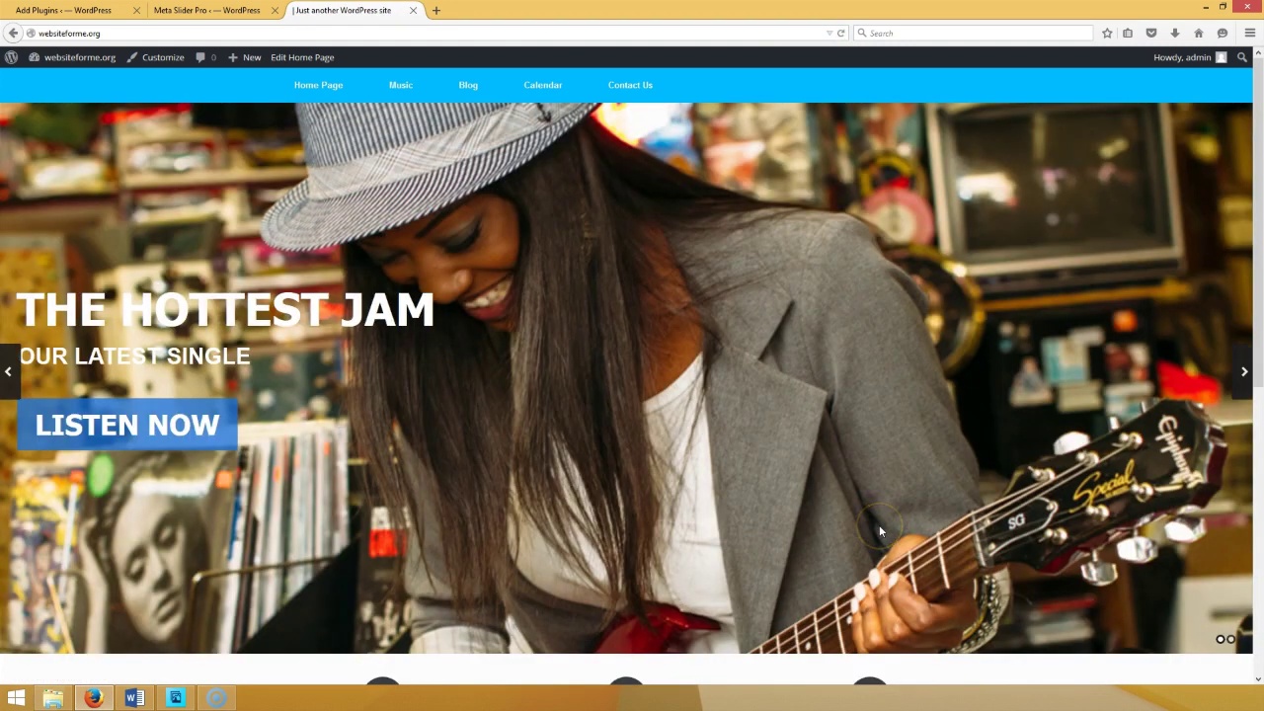
scroll(1215, 286, "down", 2)
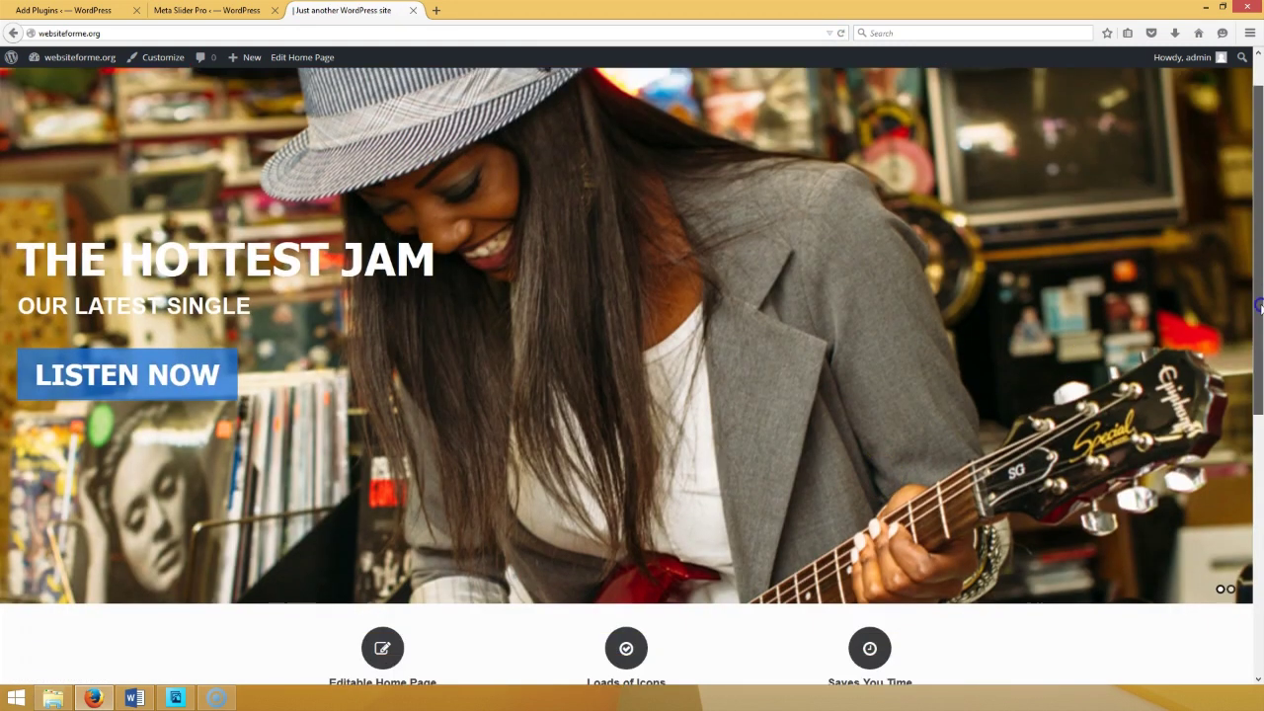
scroll(1202, 218, "down", 3)
scroll(1203, 218, "up", 5)
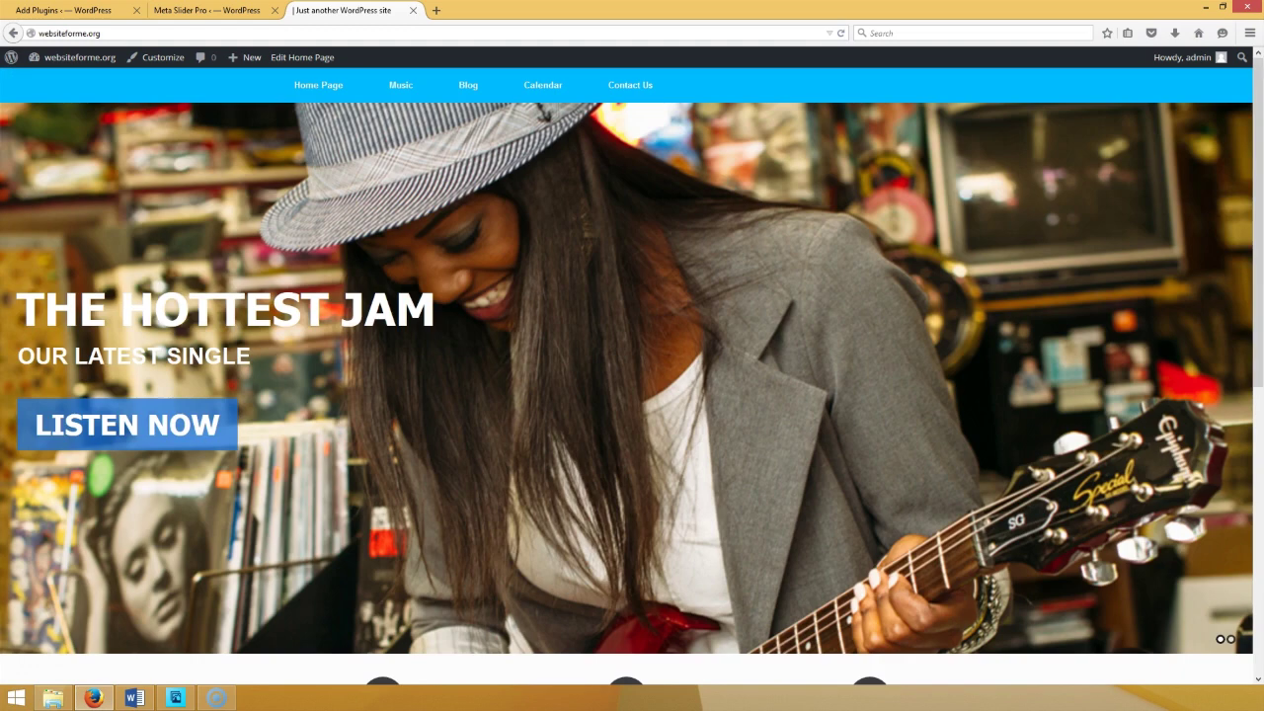
left_click(1244, 376)
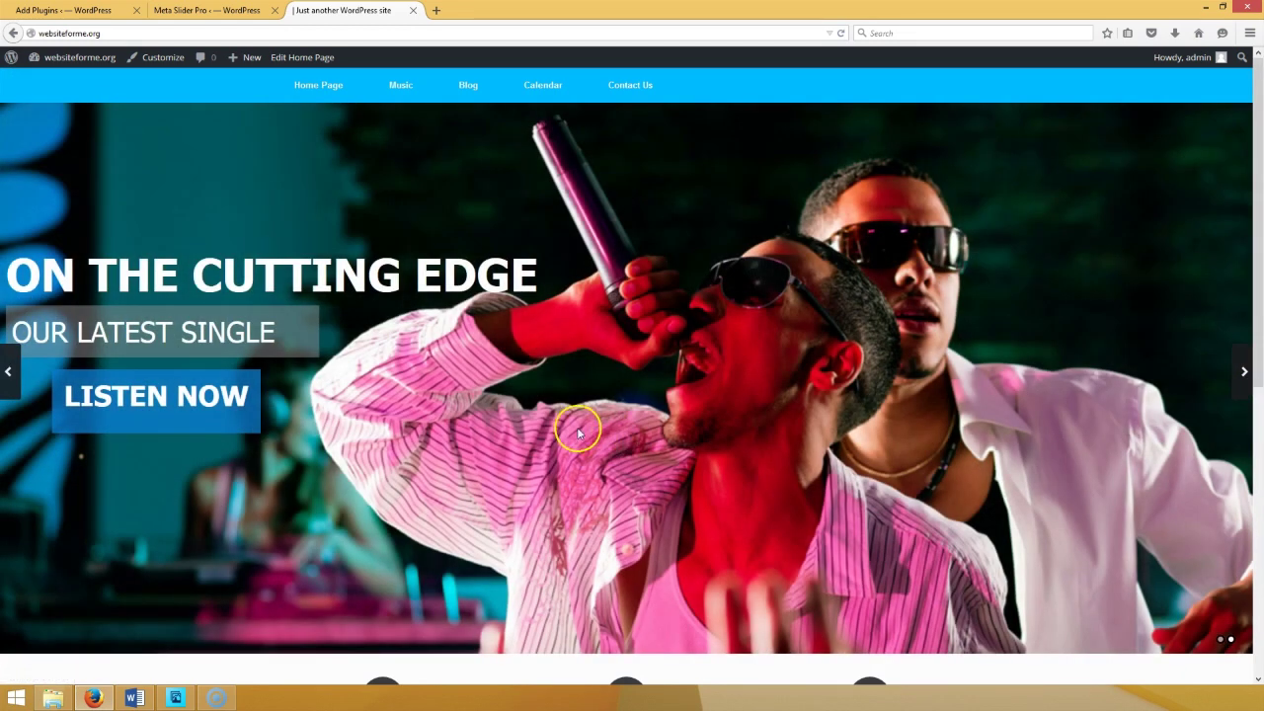
- Consult the Word checklist for the next task and examine the three circle icon widgets on the front page
mouse_move(97, 703)
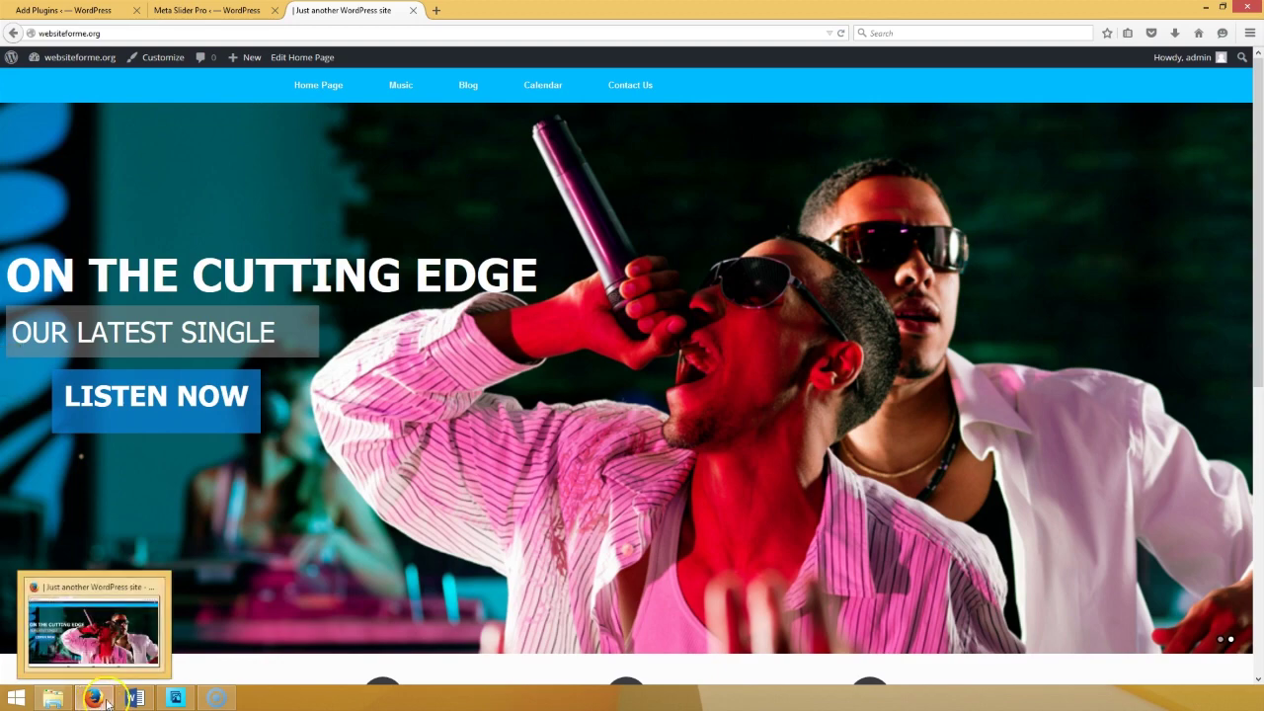
left_click(134, 699)
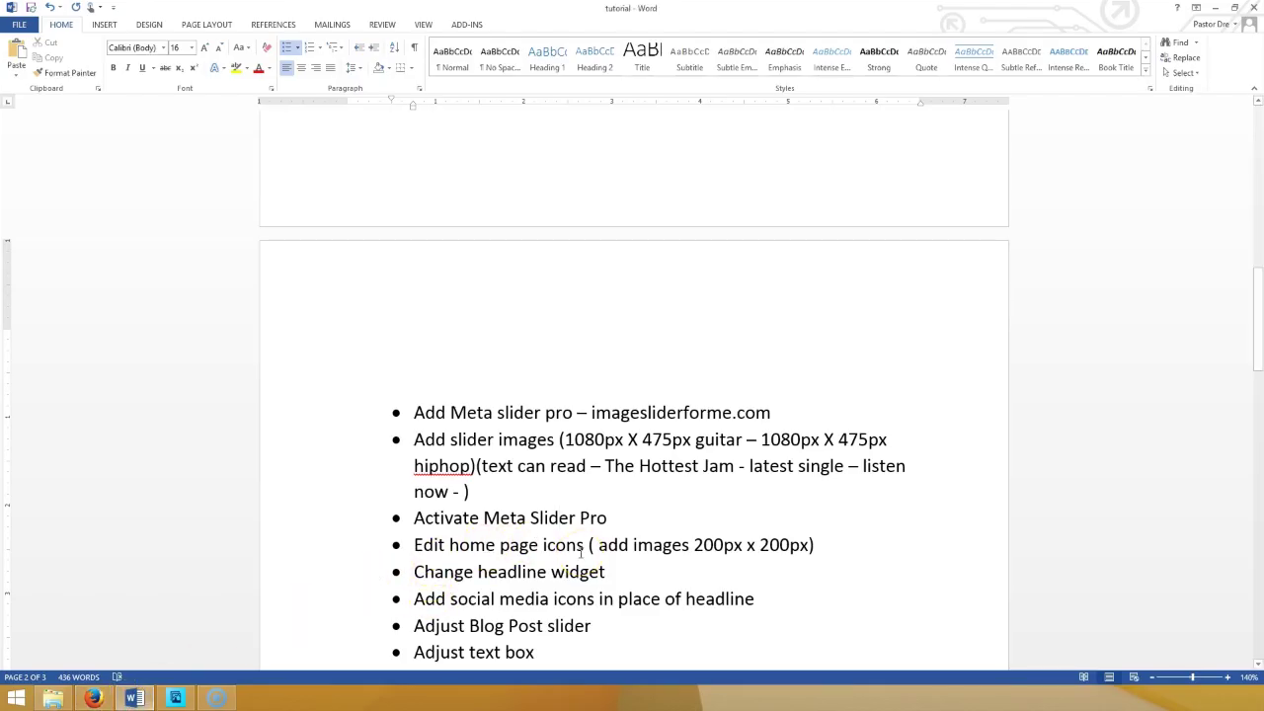
left_click(93, 698)
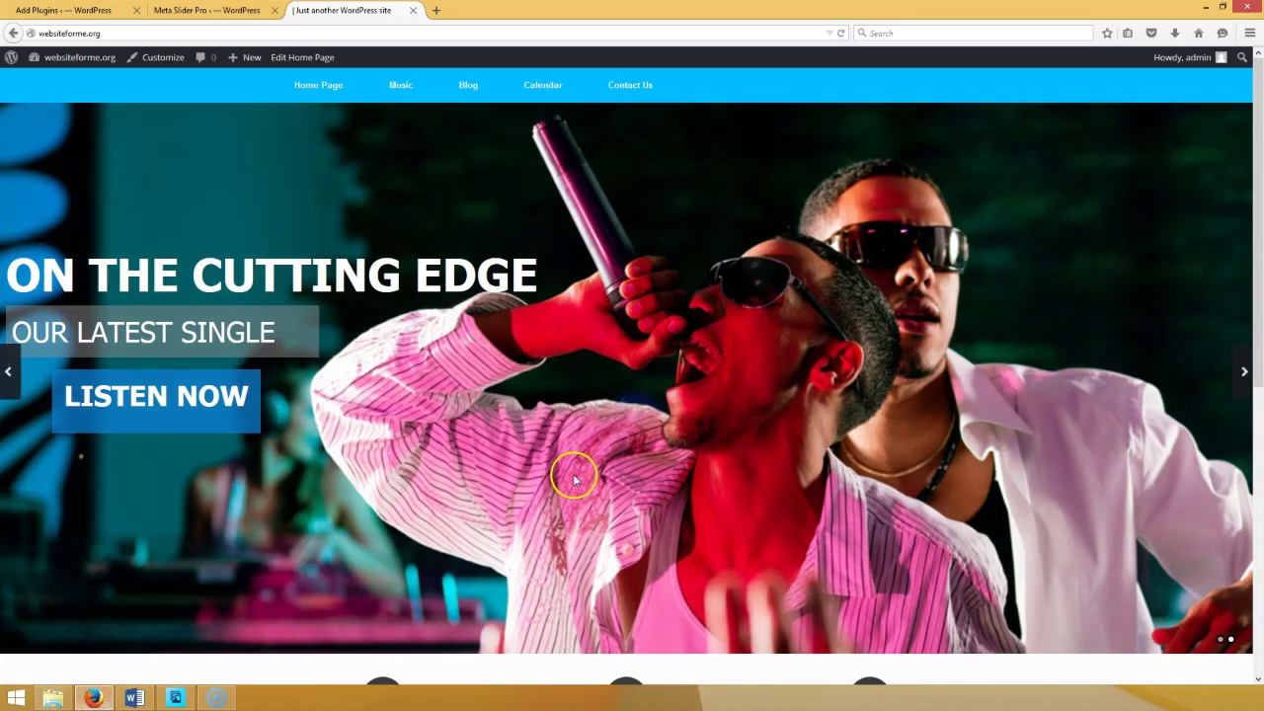
scroll(574, 470, "down", 5)
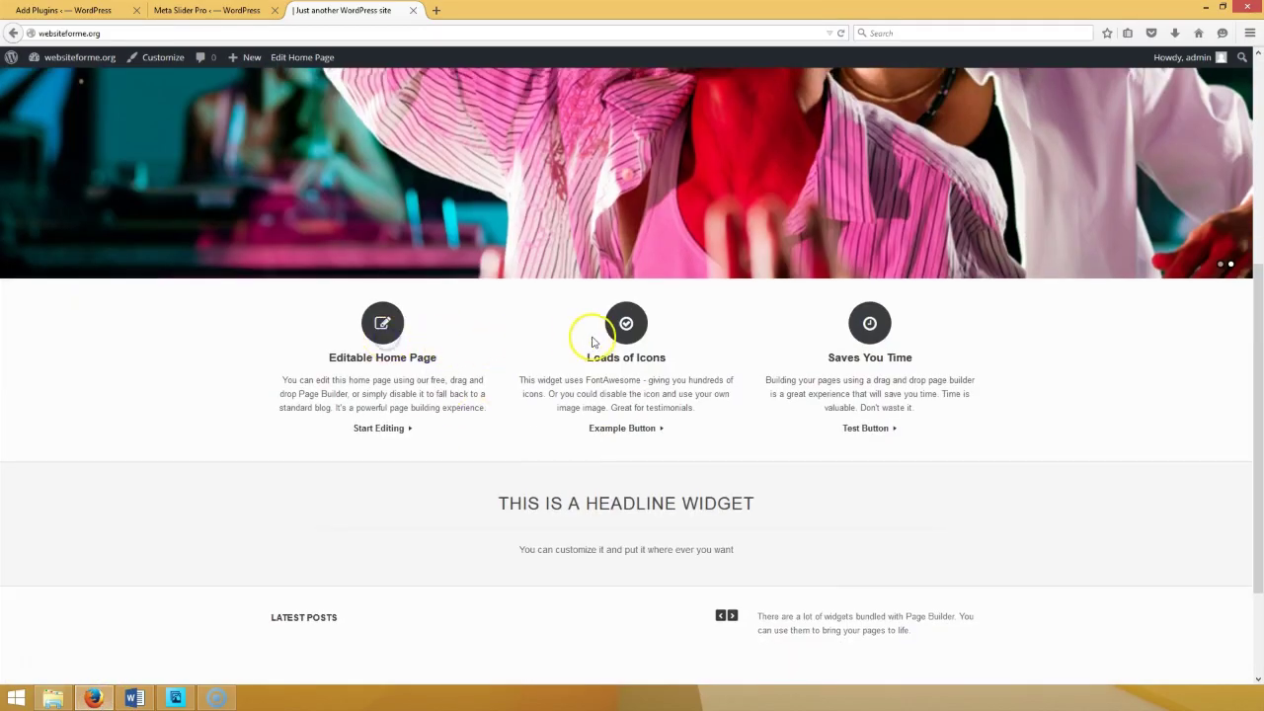
left_click(392, 335)
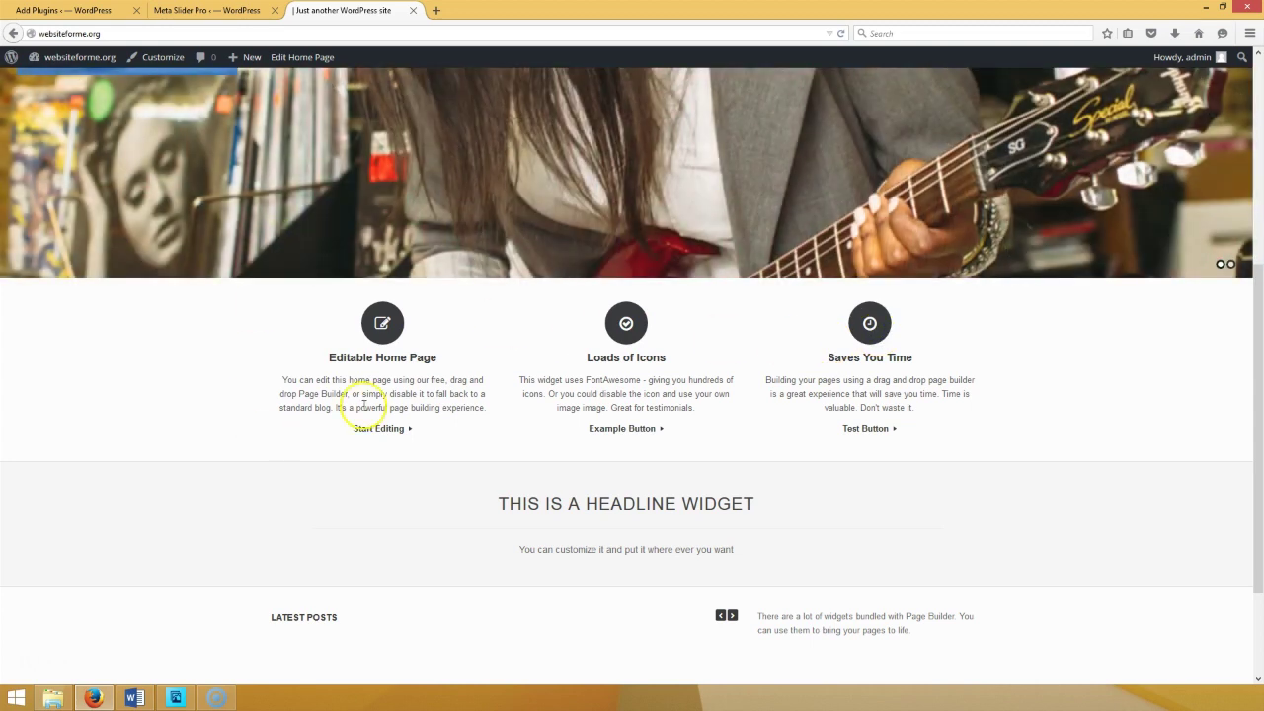
left_click(382, 322)
- Open the "Editable Home Page" Circle Icon widget in the custom home page builder and set its title to "Music"
key("ctrl+Page_Up")
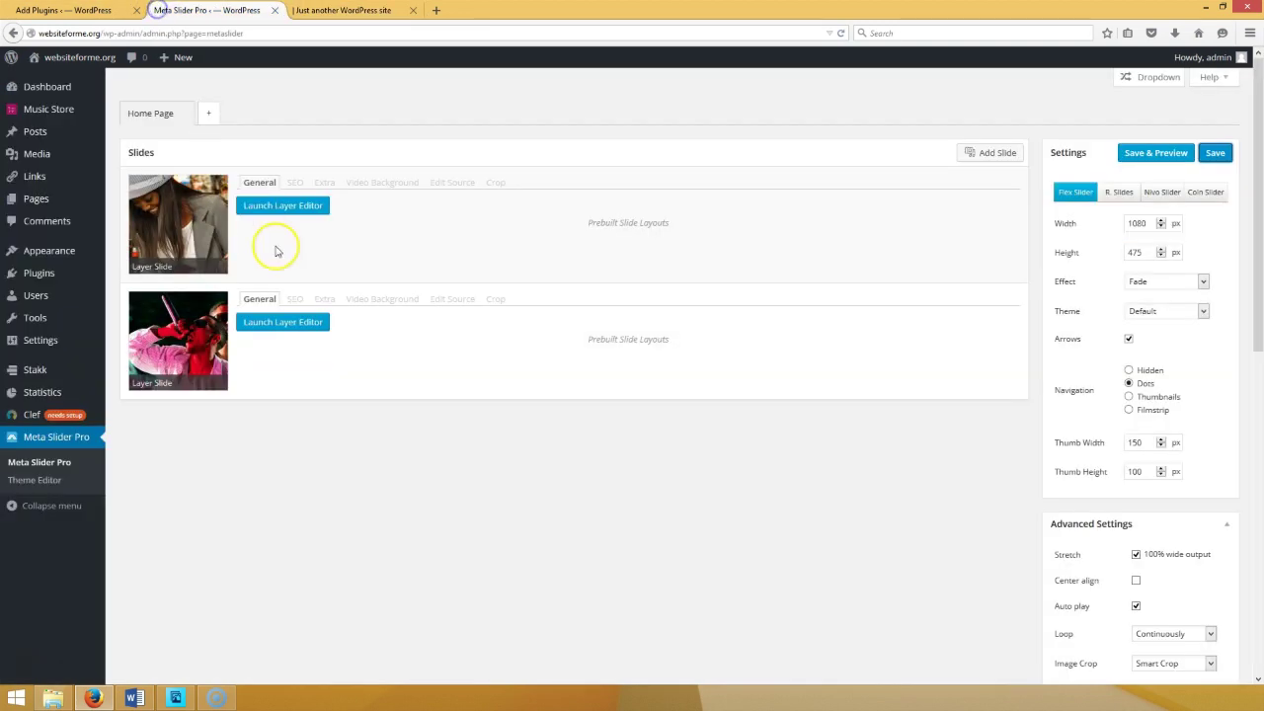
left_click(56, 259)
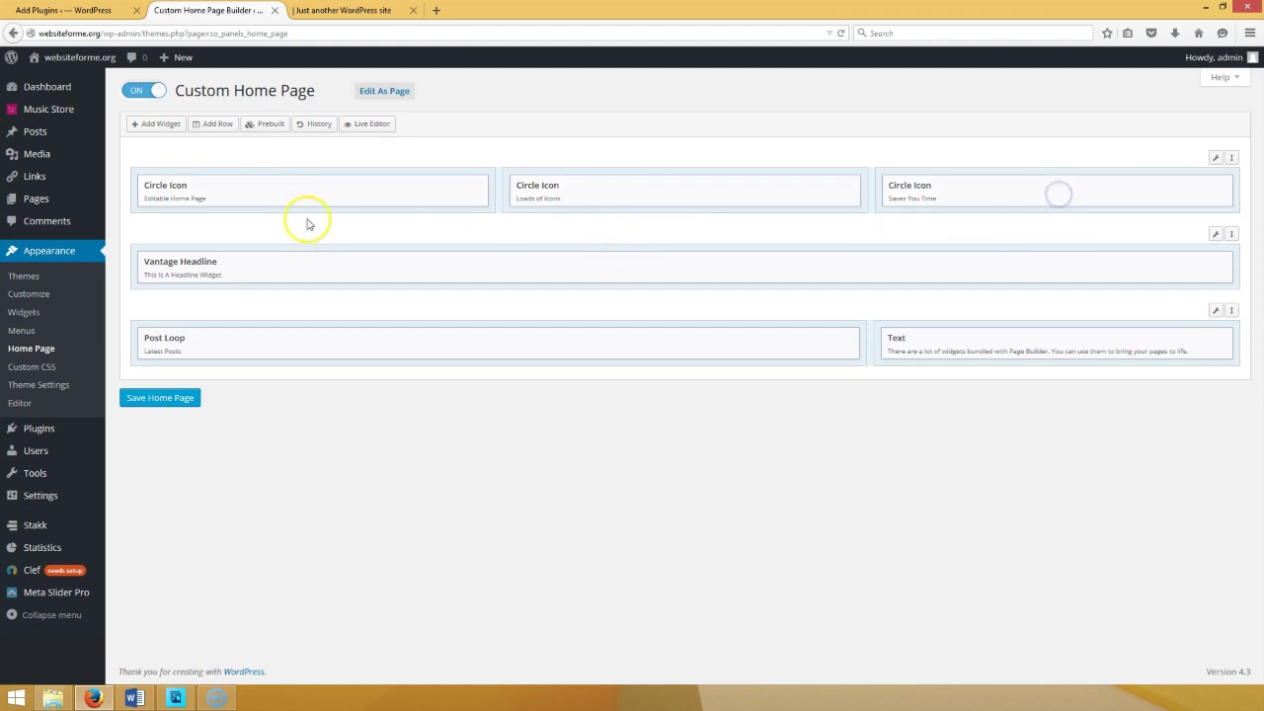
left_click(406, 188)
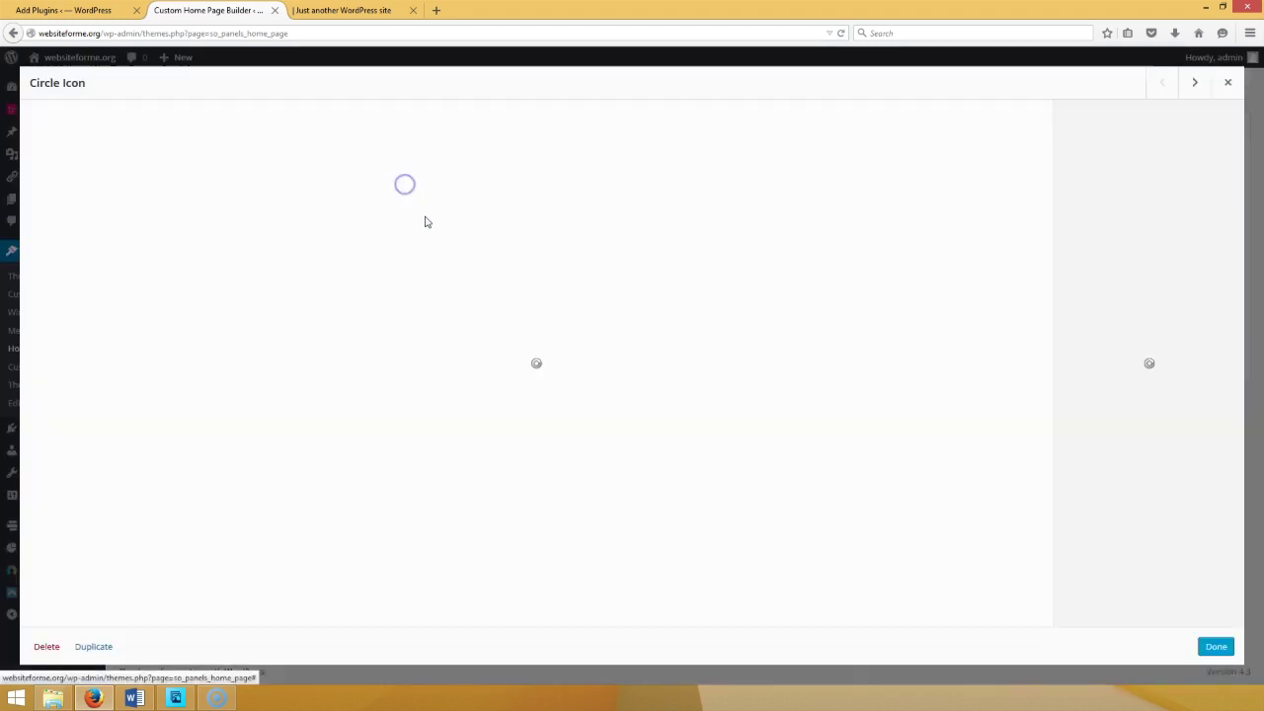
triple_click(128, 131)
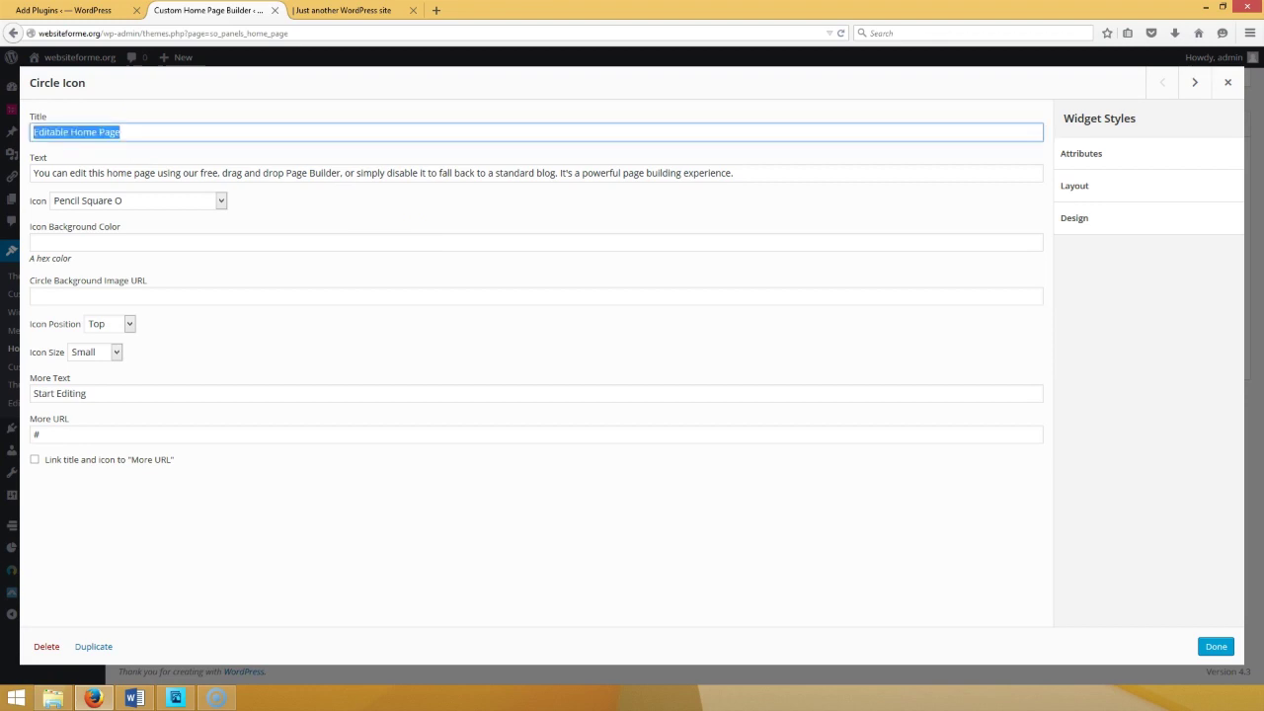
type("Music")
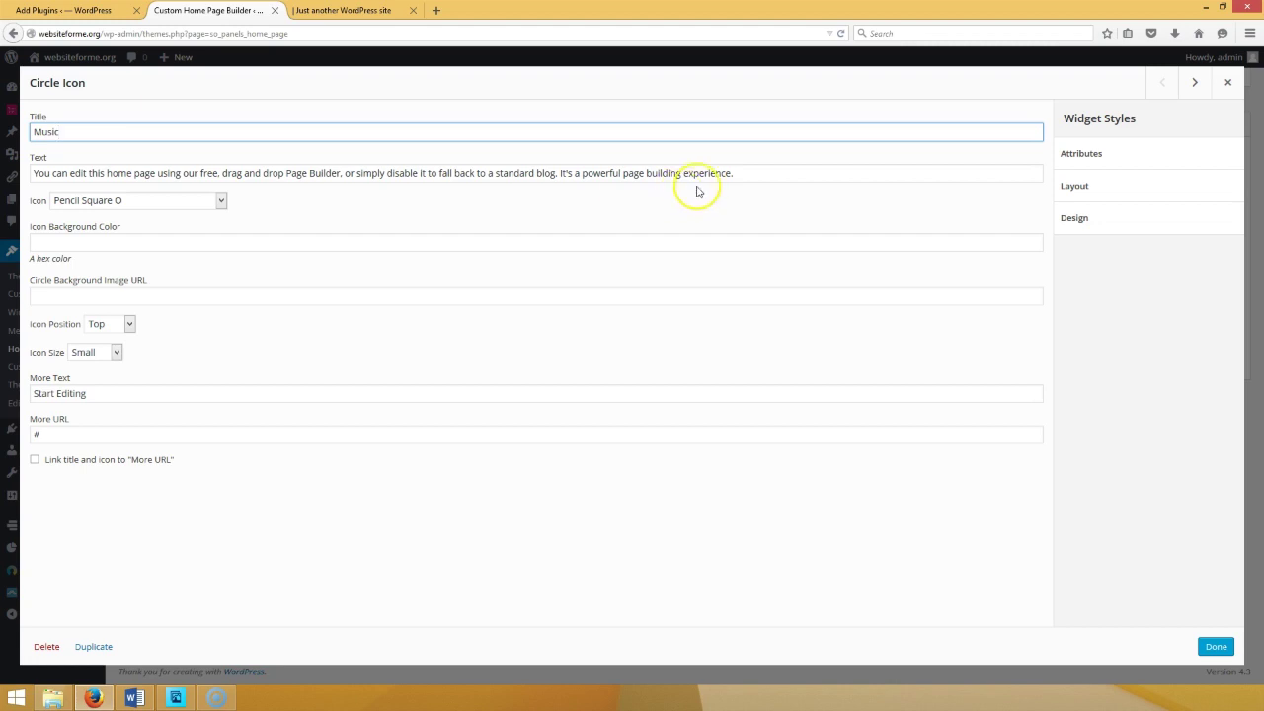
- Set the Music widget's text to "Click here if you would like to listen to our latest songs" and close its settings
left_click_drag(748, 176, 7, 193)
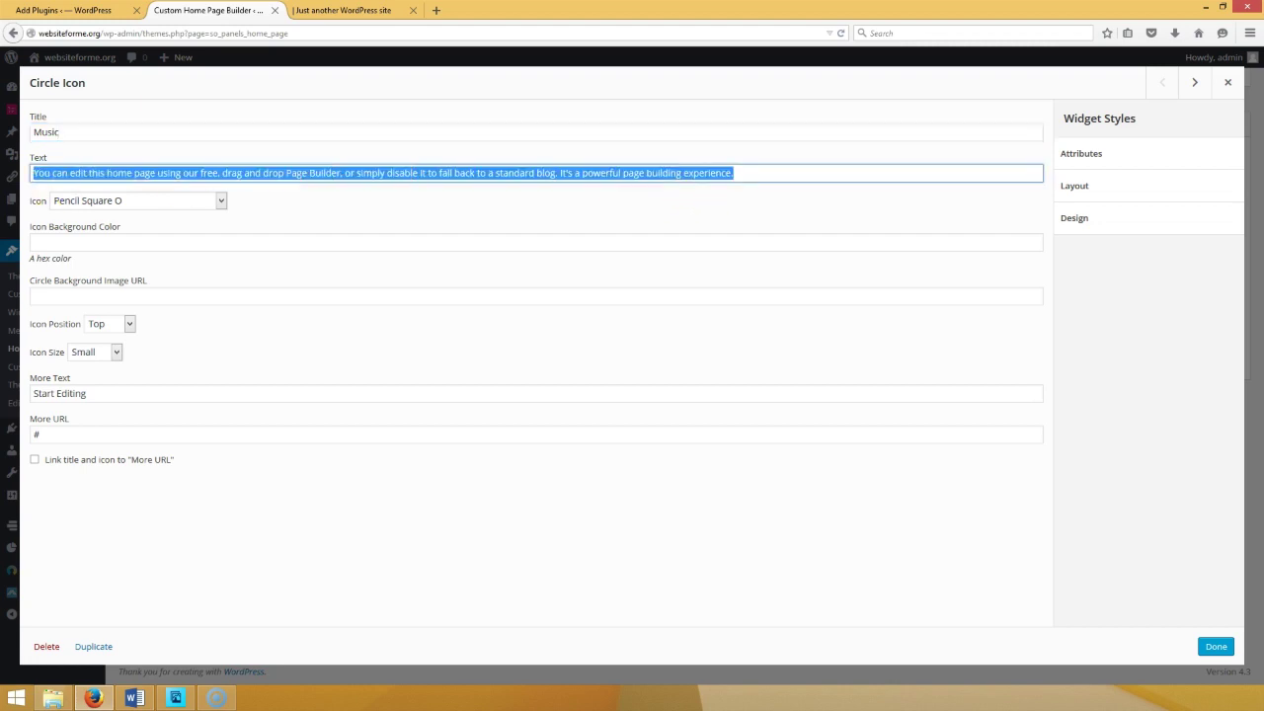
type("C")
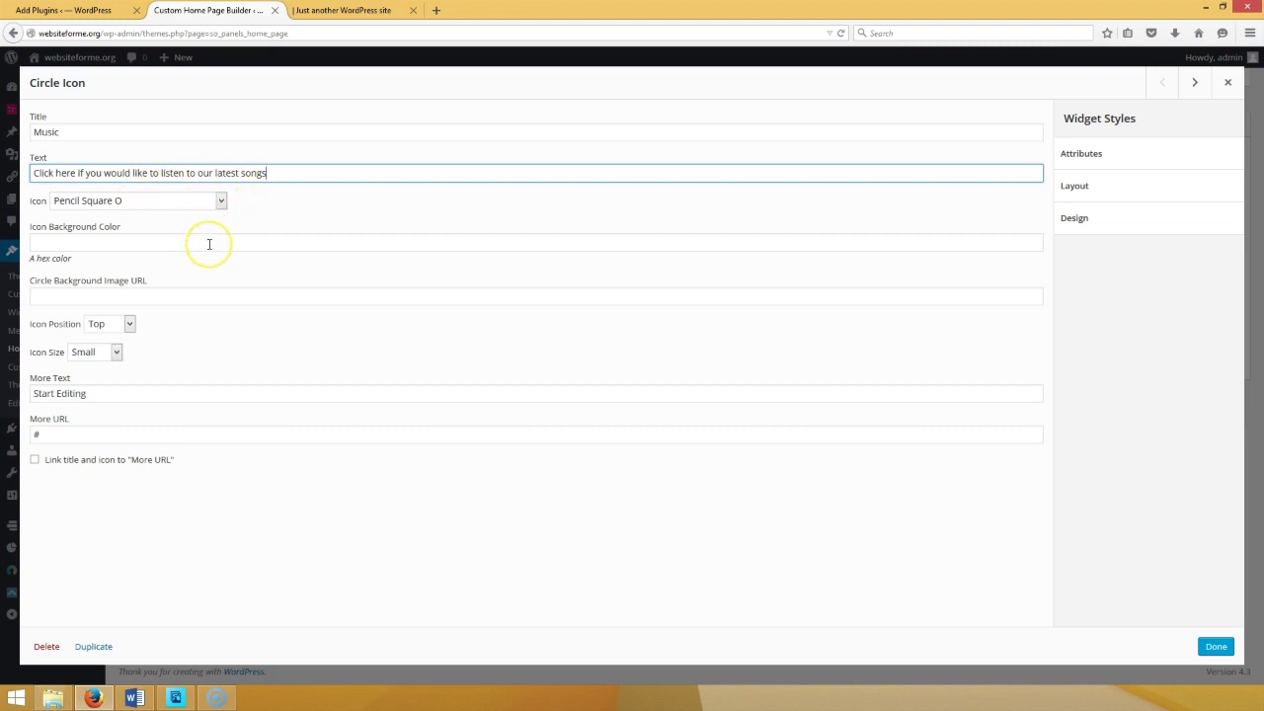
left_click(63, 297)
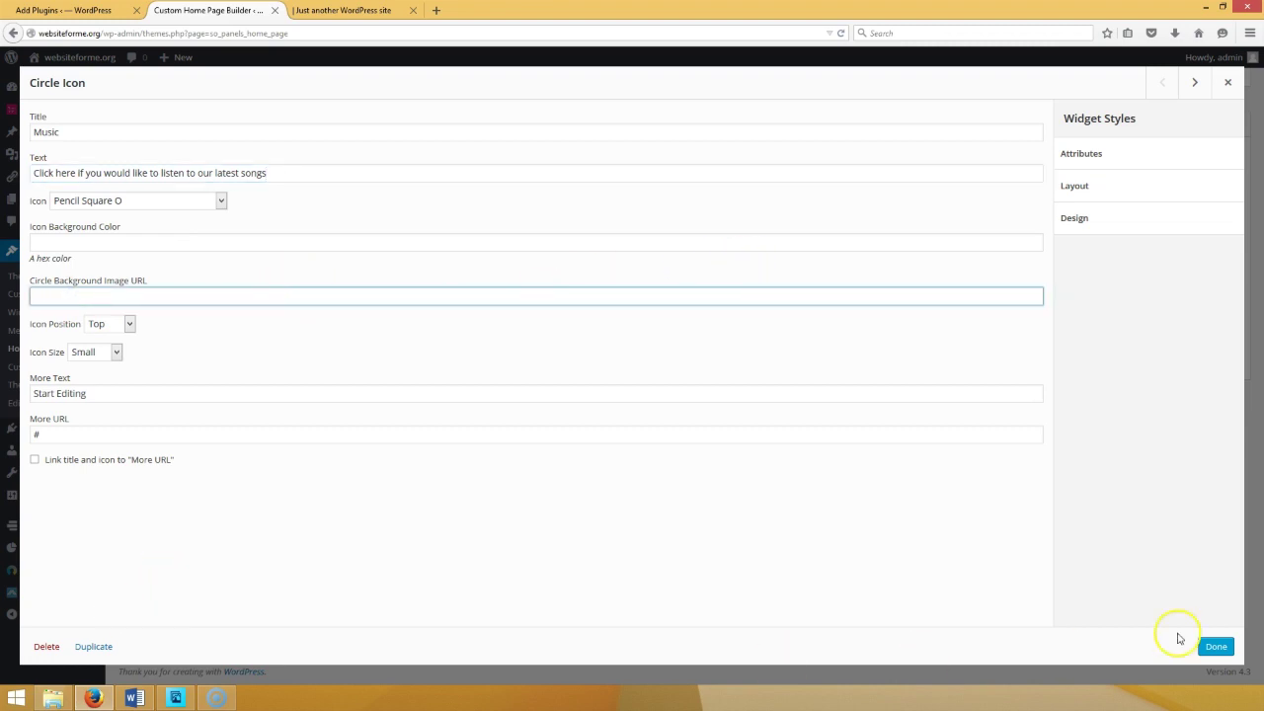
left_click(1215, 648)
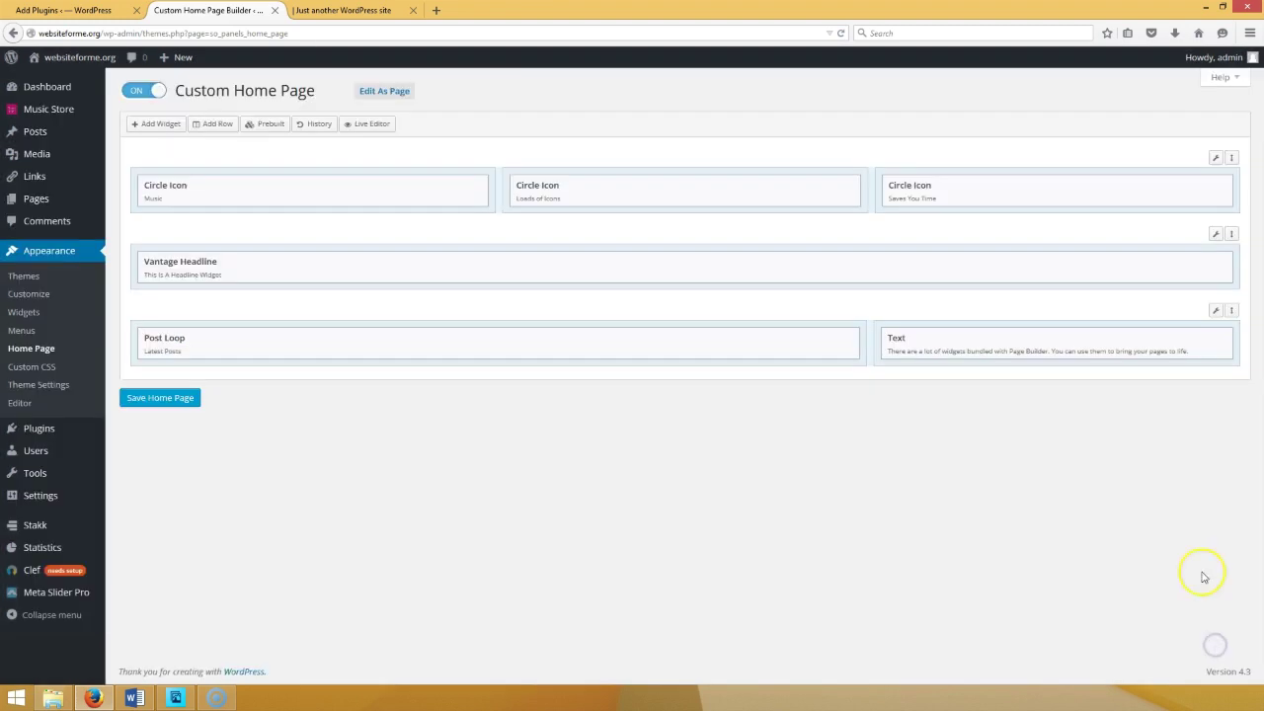
- Start a new file upload in the Media Library and browse to the circle icons folder inside images
left_click(34, 153)
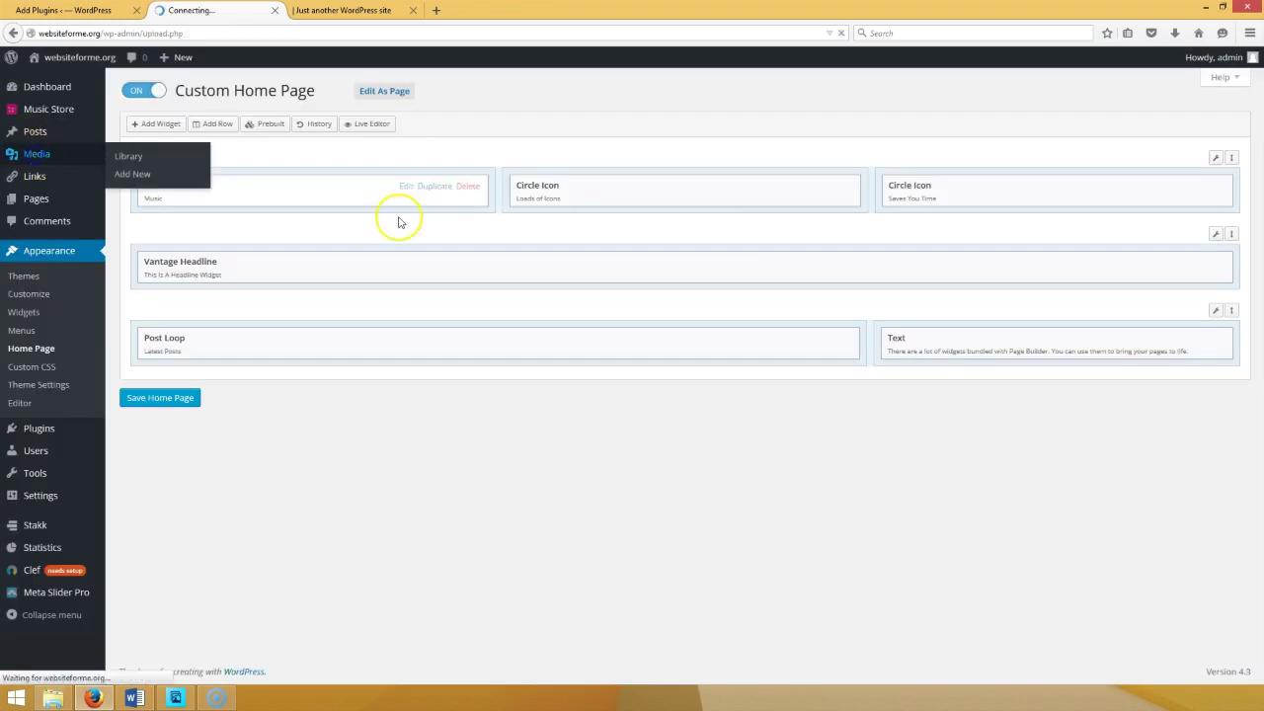
left_click(247, 93)
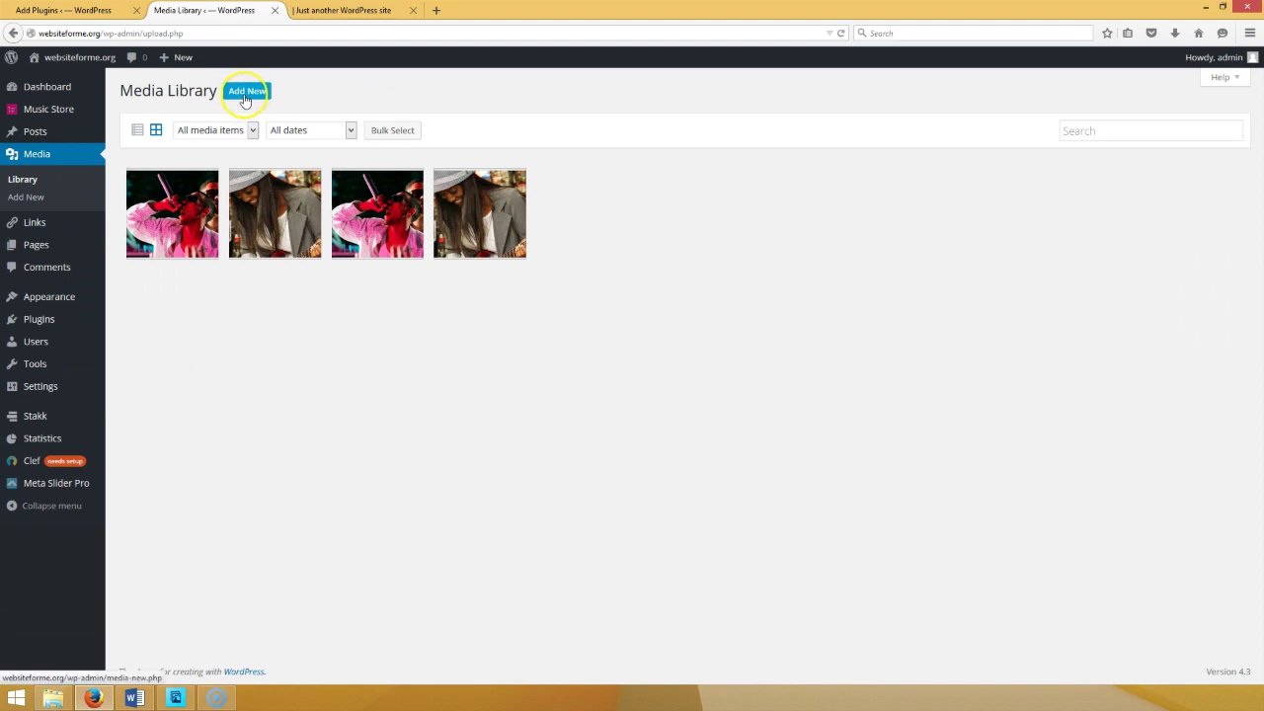
left_click(679, 233)
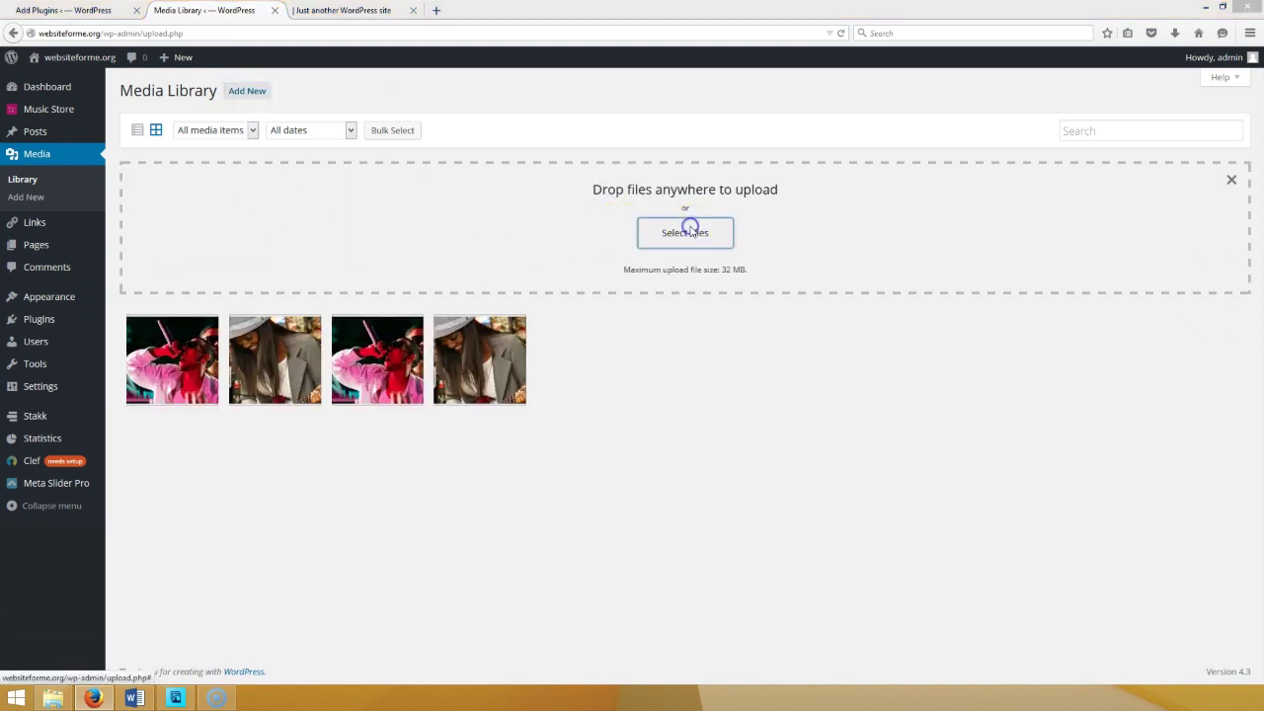
left_click(233, 32)
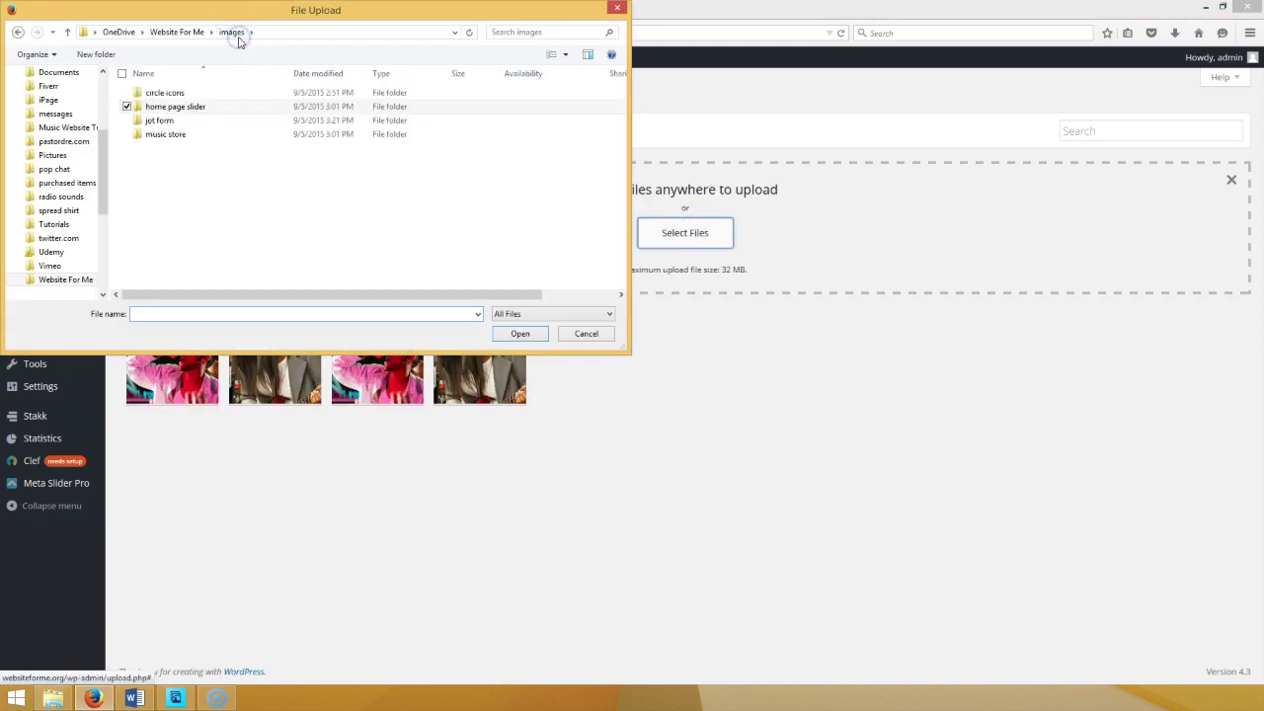
double_click(197, 94)
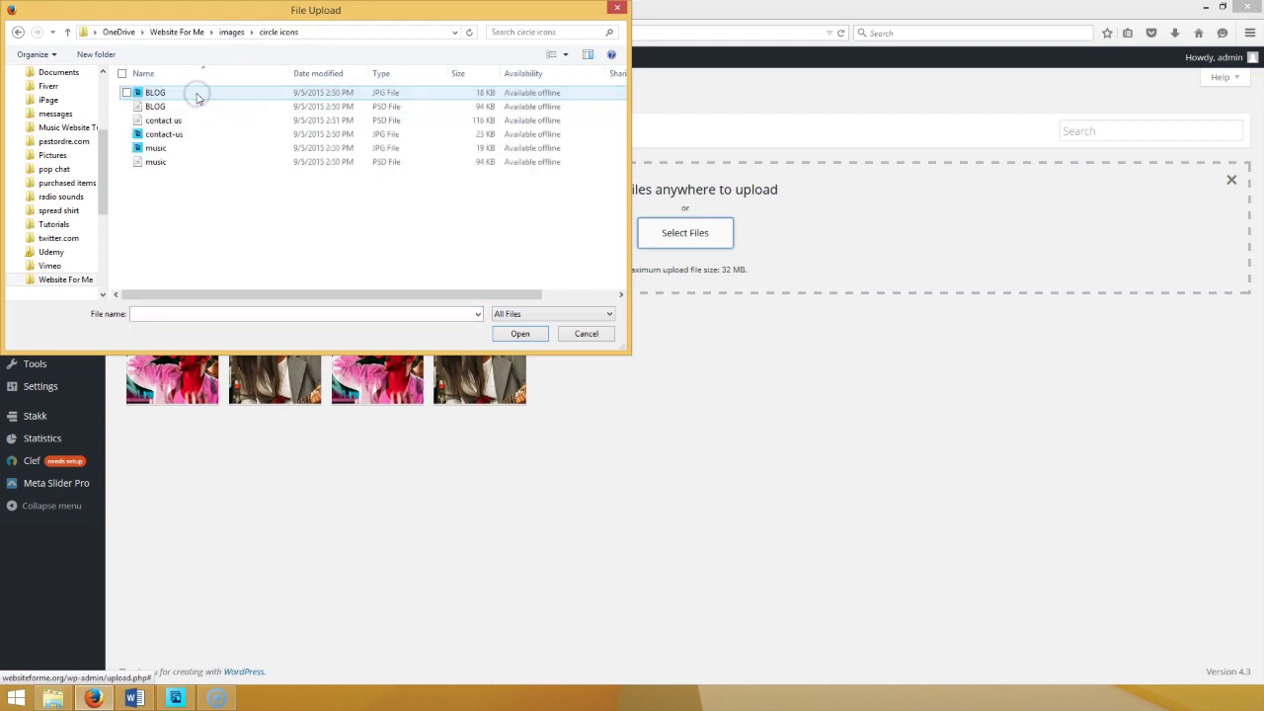
- Upload the BLOG, contact-us and music JPG files to the Media Library, leaving out the PSD files
left_click(194, 106)
left_click(192, 92)
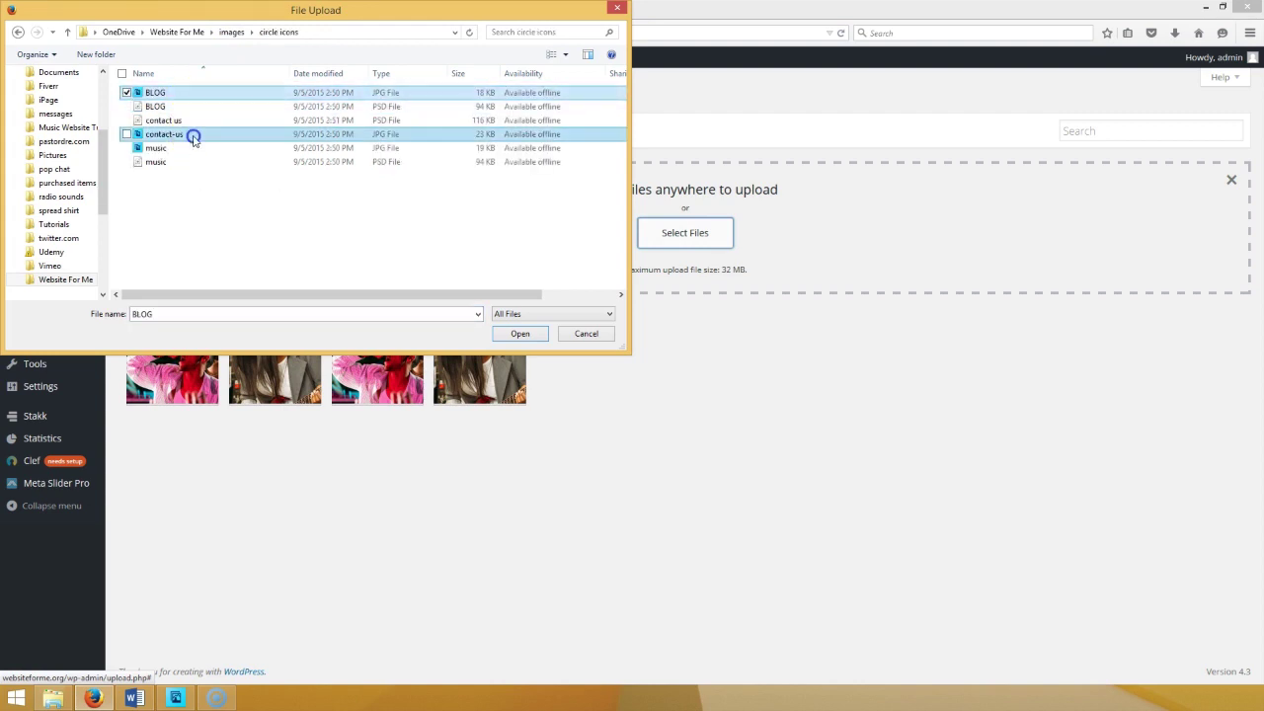
left_click(190, 135, "shift")
left_click(188, 131)
left_click(181, 93)
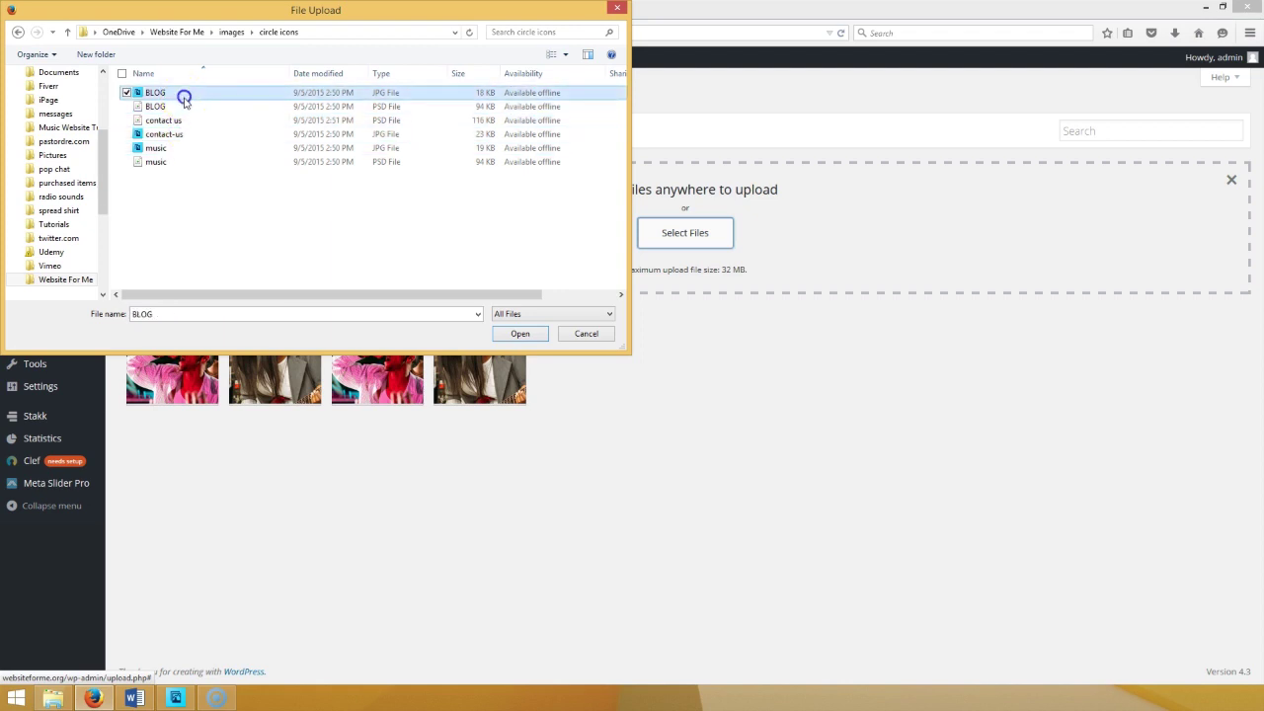
left_click(184, 148, "ctrl")
left_click(184, 135, "ctrl")
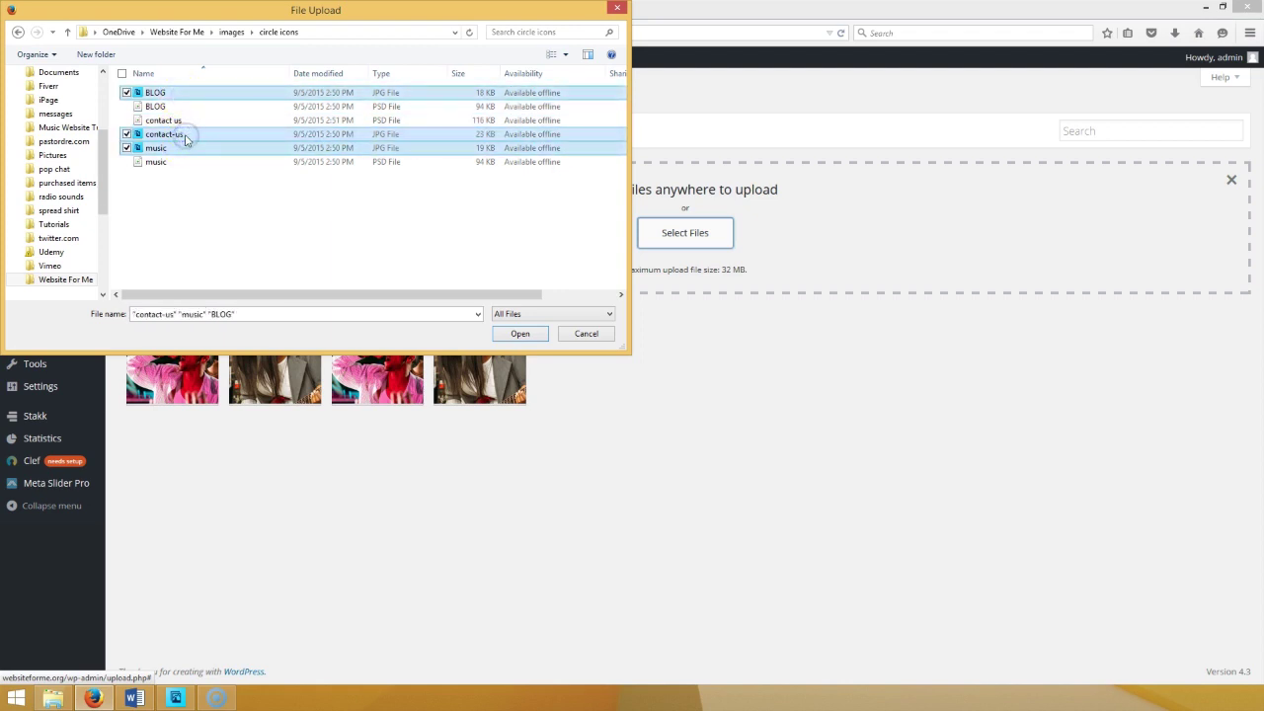
left_click(521, 334)
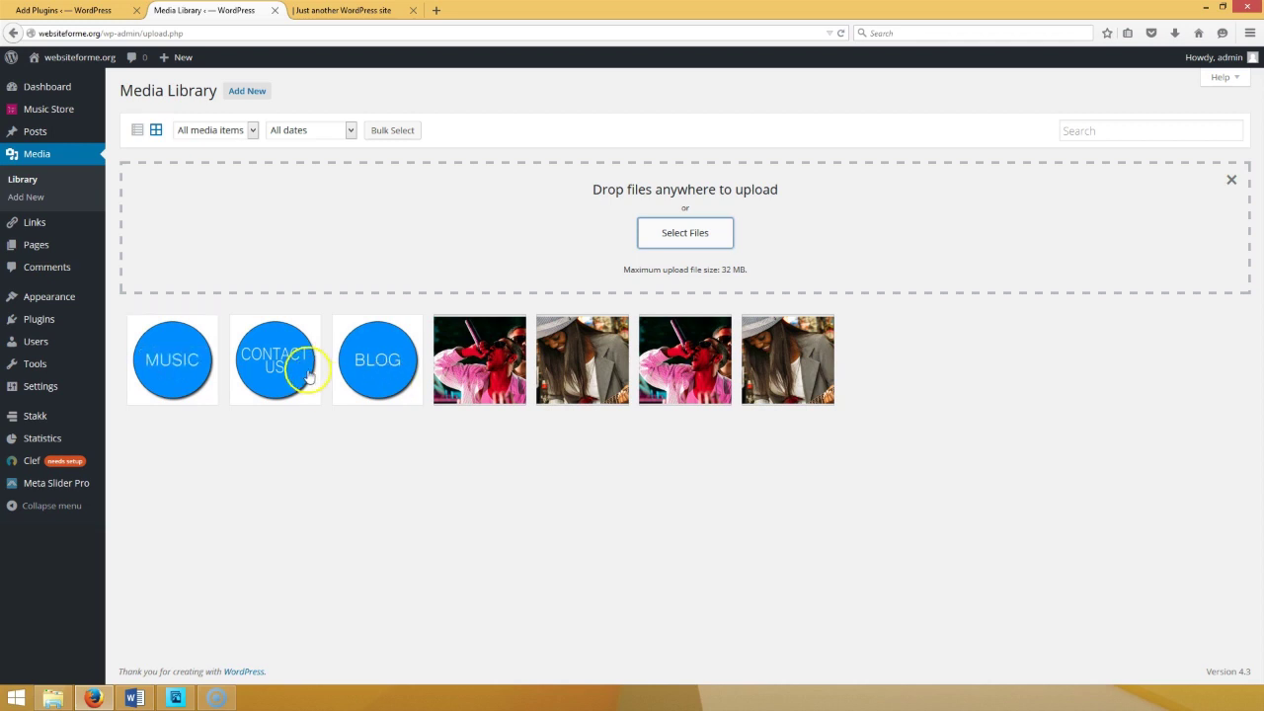
left_click(173, 369)
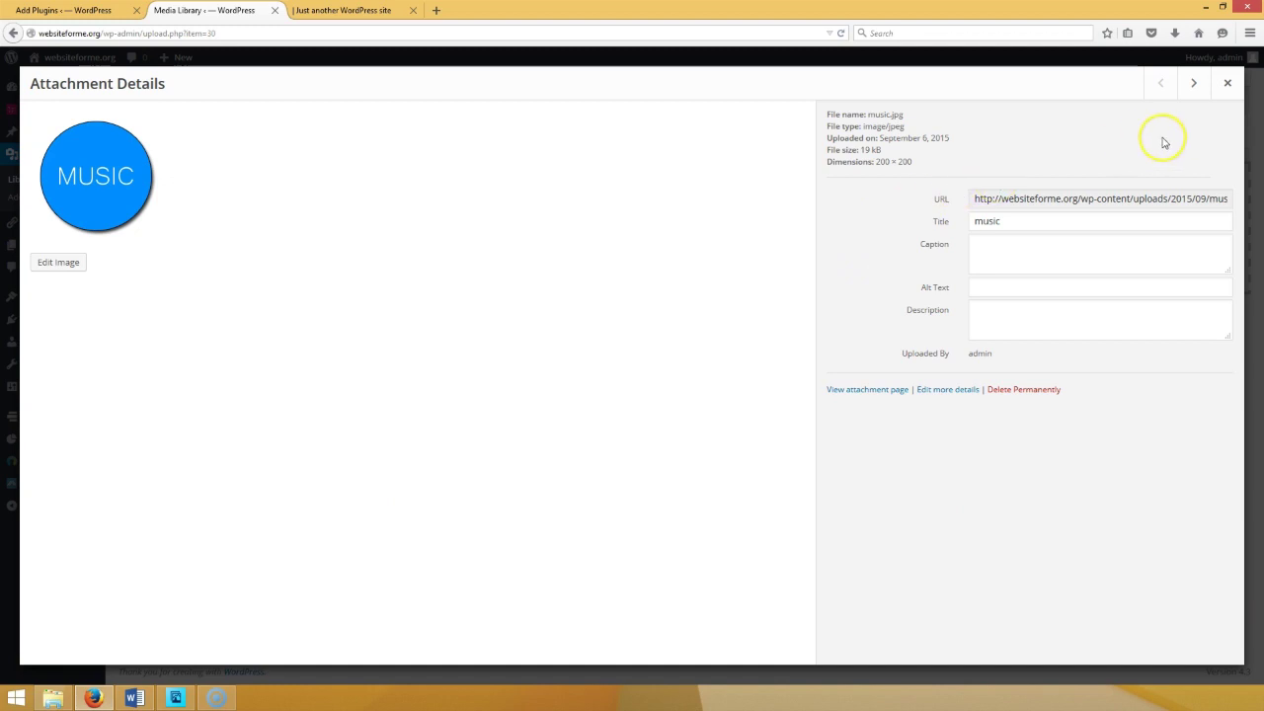
left_click(1225, 86)
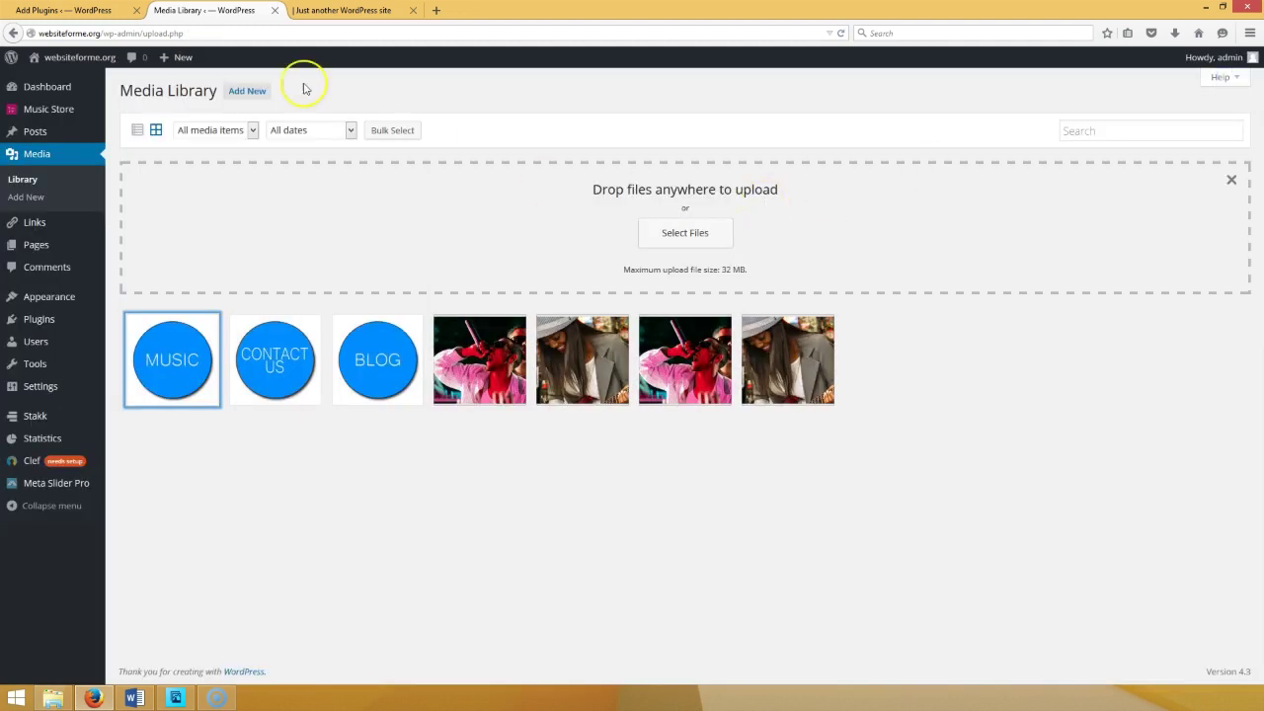
mouse_move(72, 298)
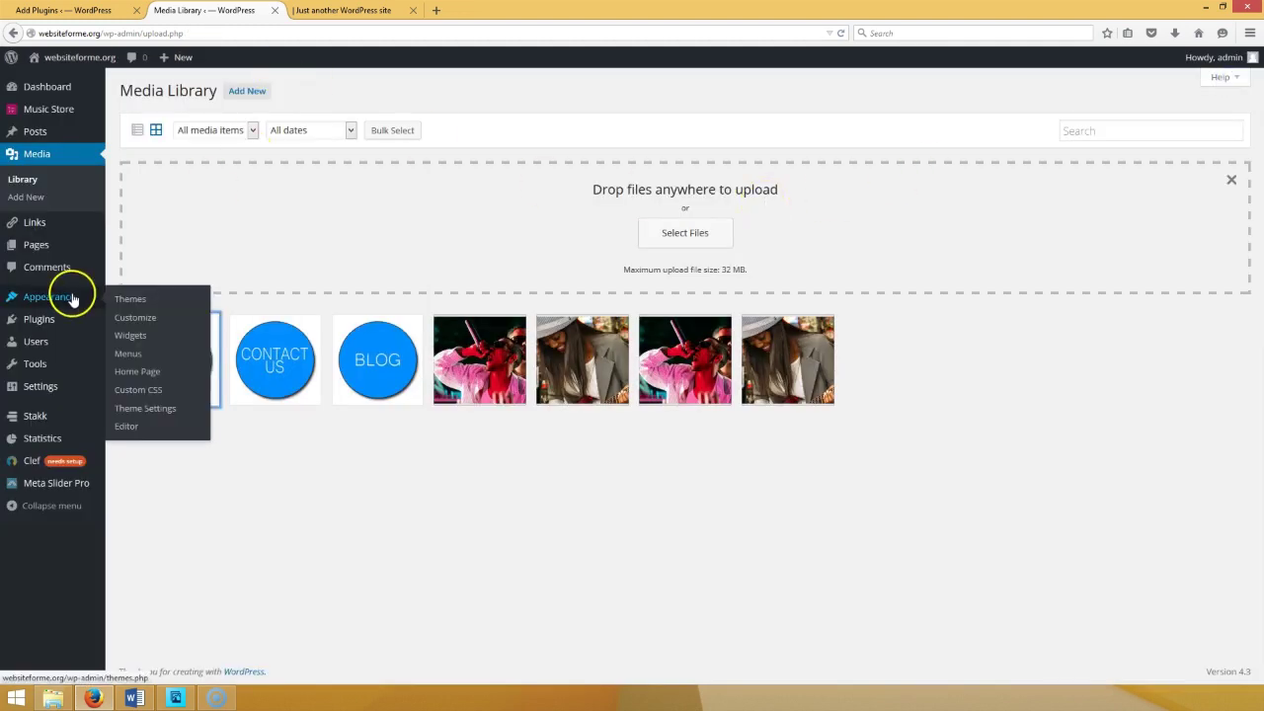
left_click(137, 371)
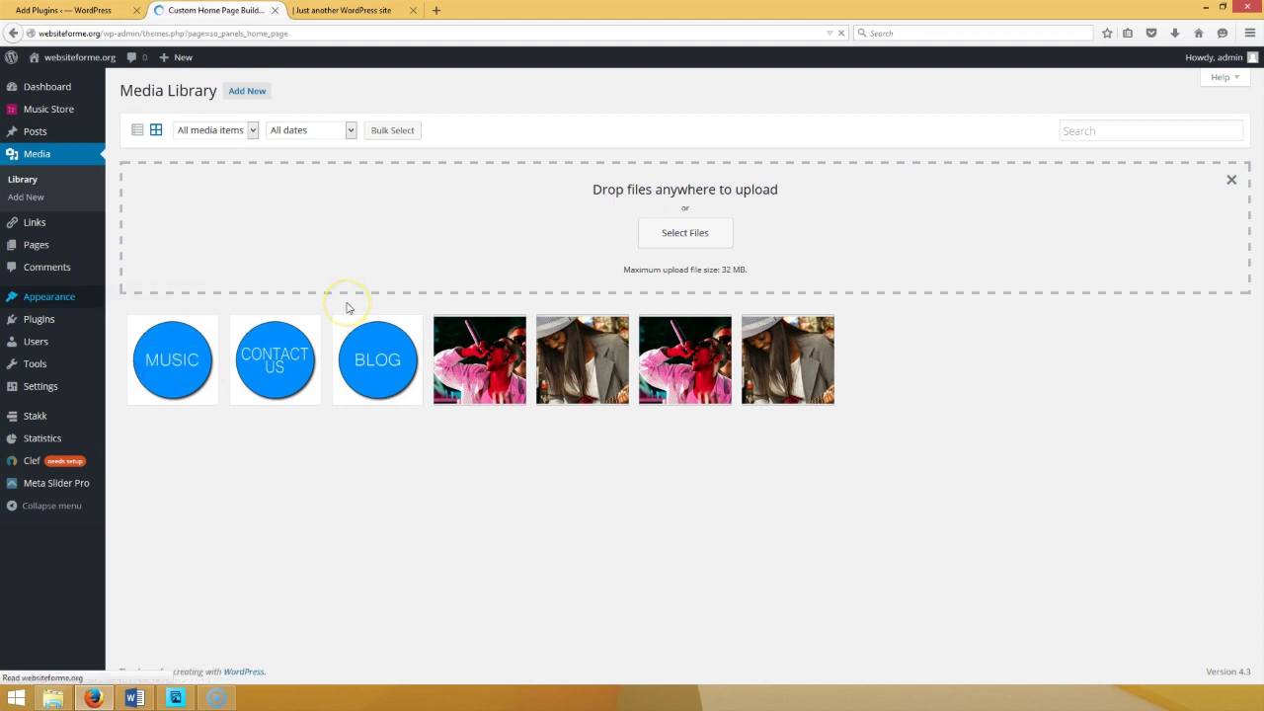
left_click(399, 187)
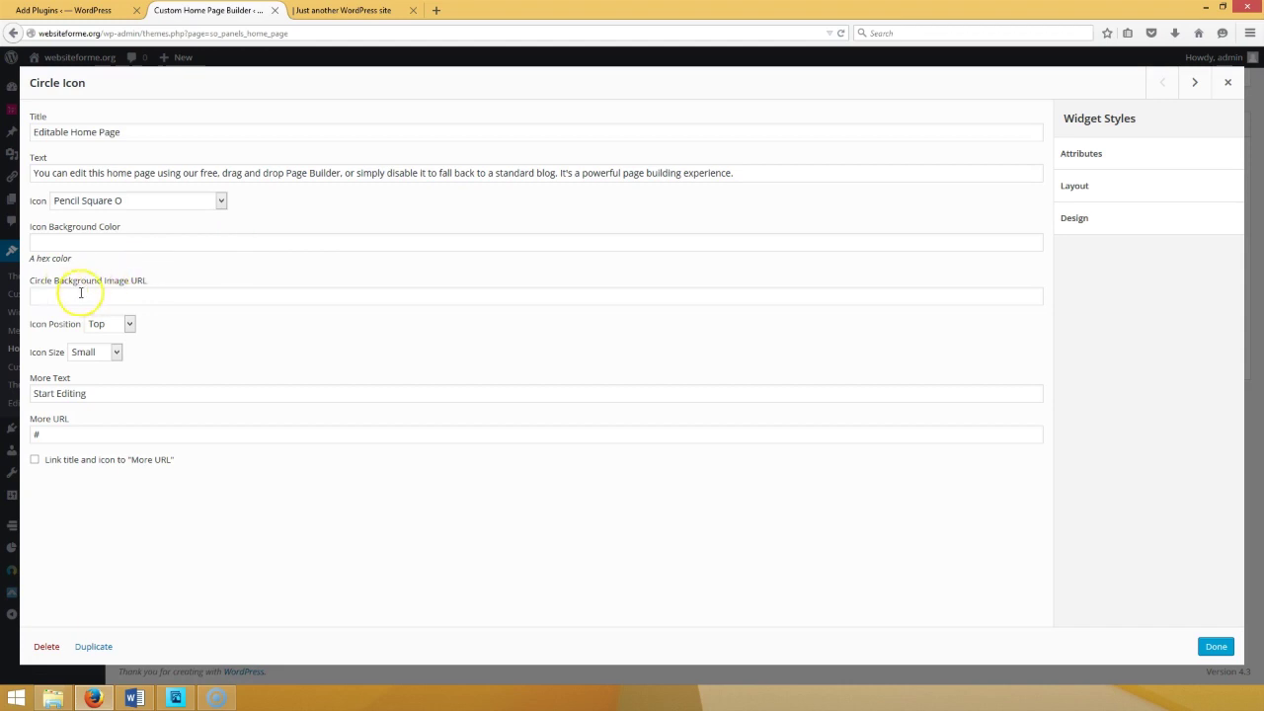
left_click(116, 293)
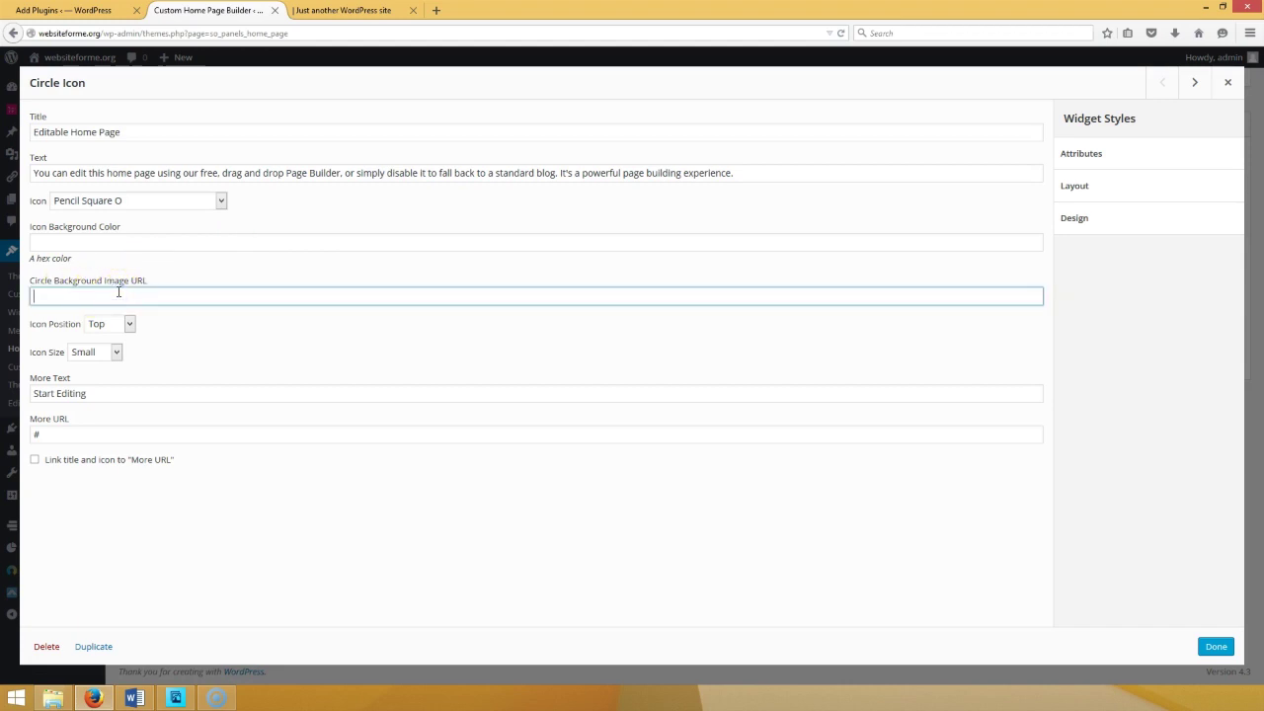
left_click(1216, 647)
- Copy the URL of the music.jpg image from its attachment details in the Media Library
left_click(44, 164)
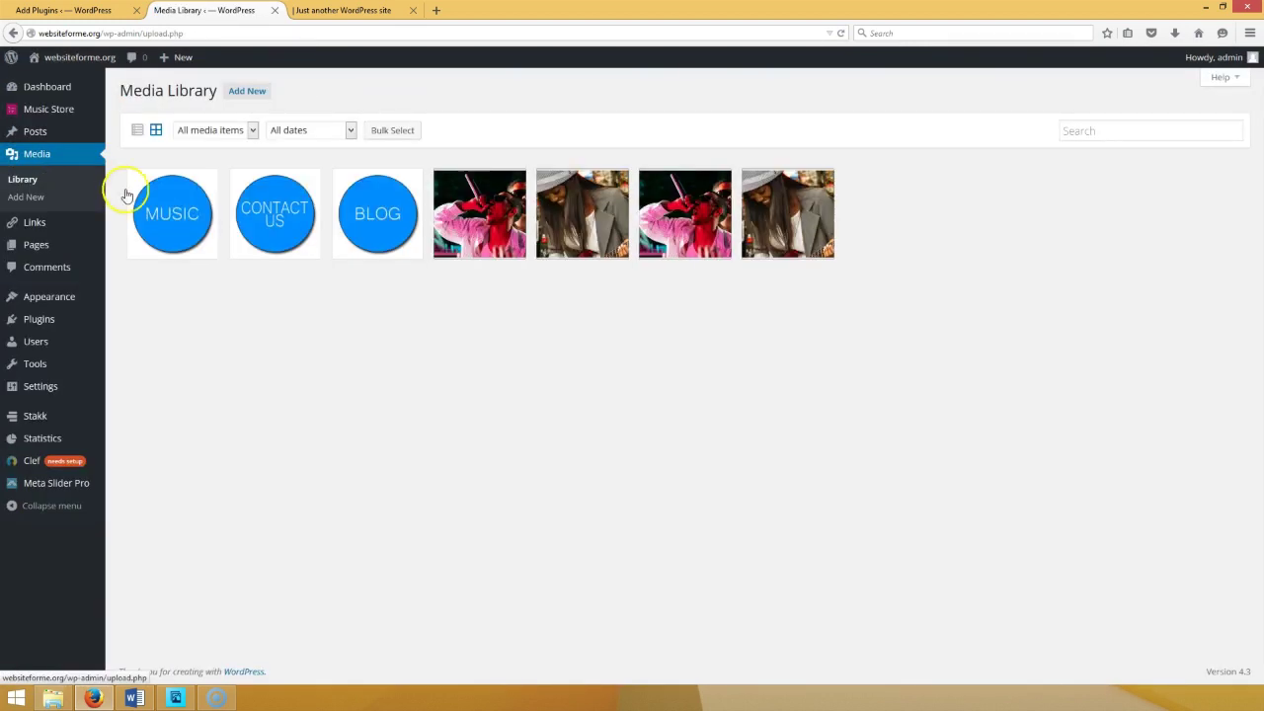
left_click(174, 211)
left_click(995, 200)
key("ctrl+c")
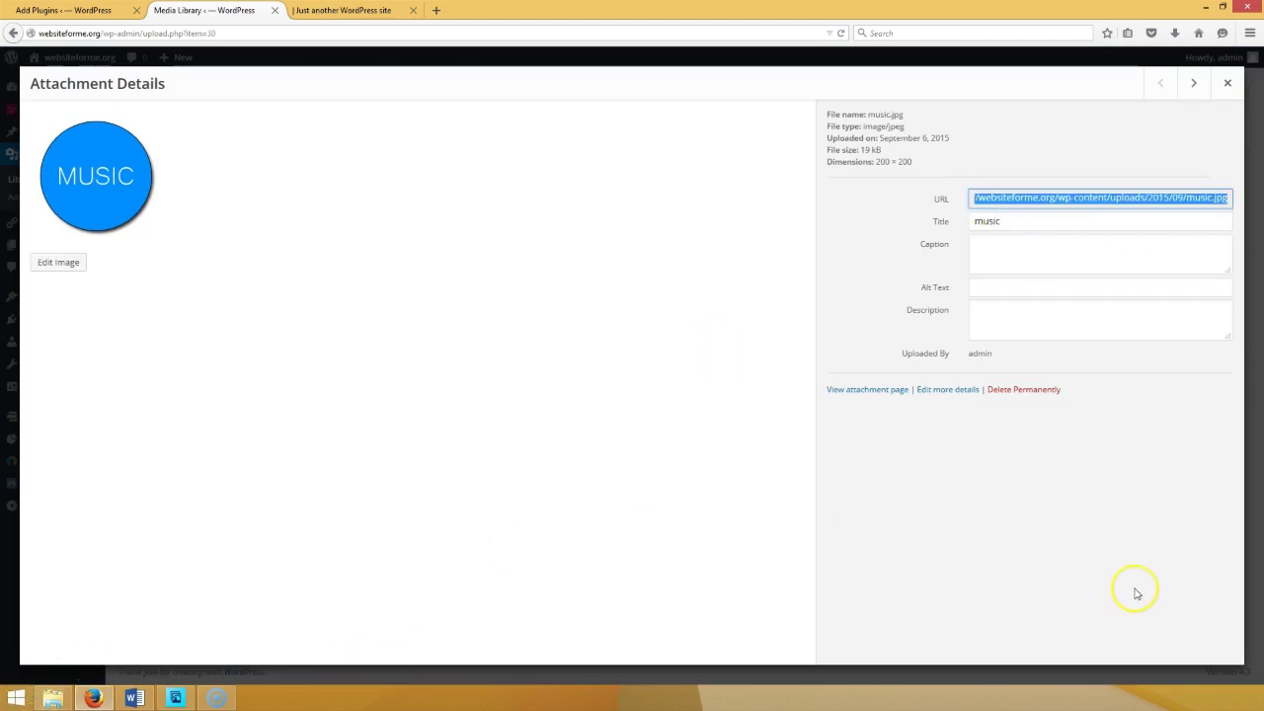
left_click(1227, 83)
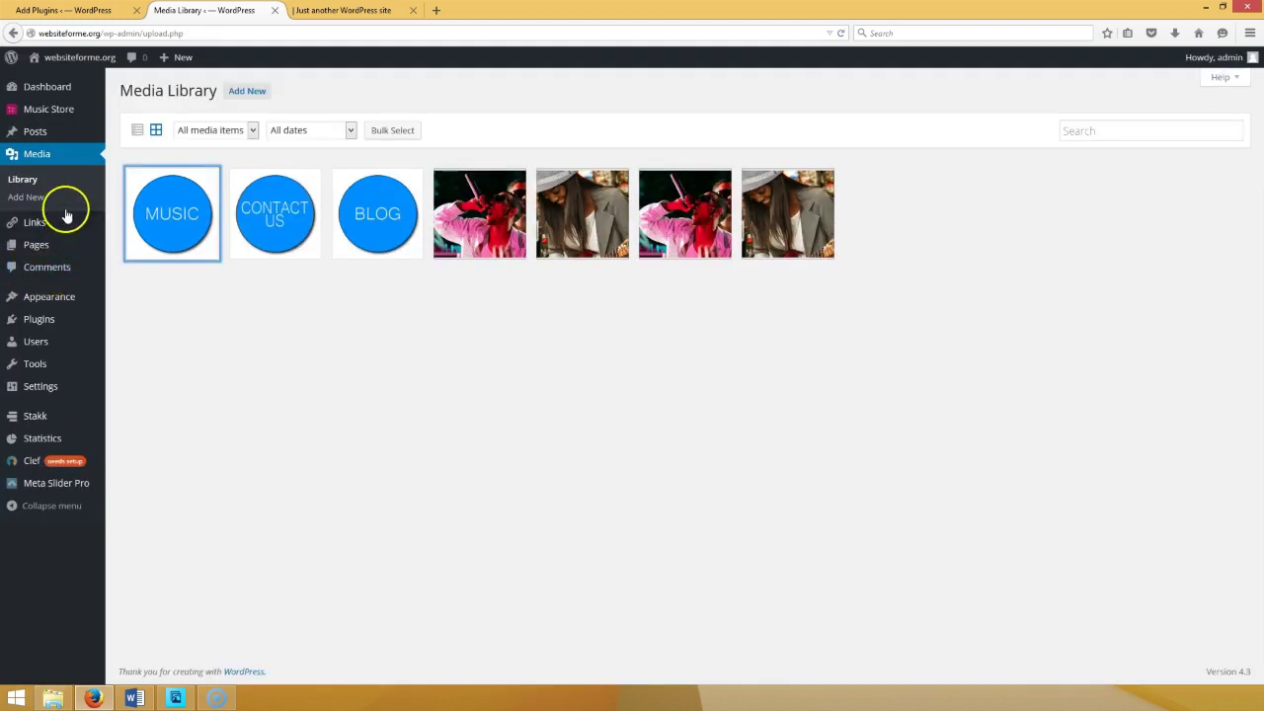
- Paste the music.jpg URL as the circle background image of the "Editable Home Page" Circle Icon widget in the home page builder
mouse_move(47, 299)
left_click(137, 371)
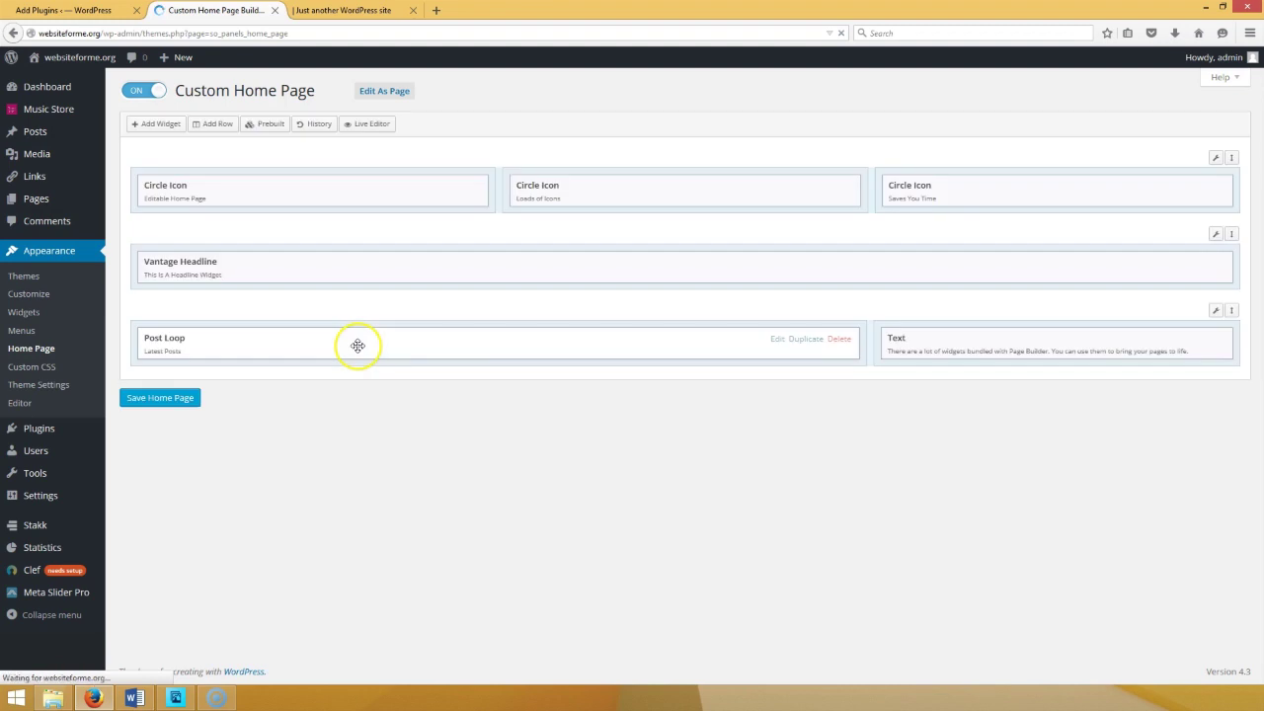
left_click(401, 187)
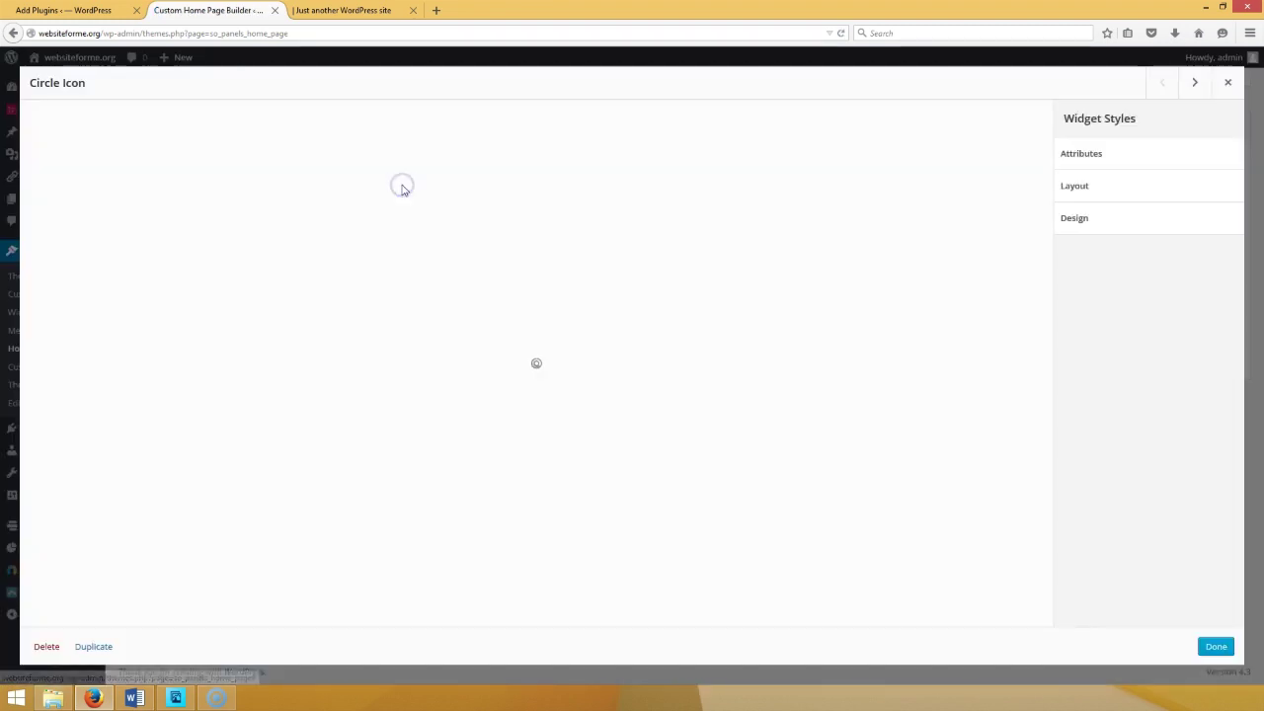
left_click(155, 295)
key("ctrl+v")
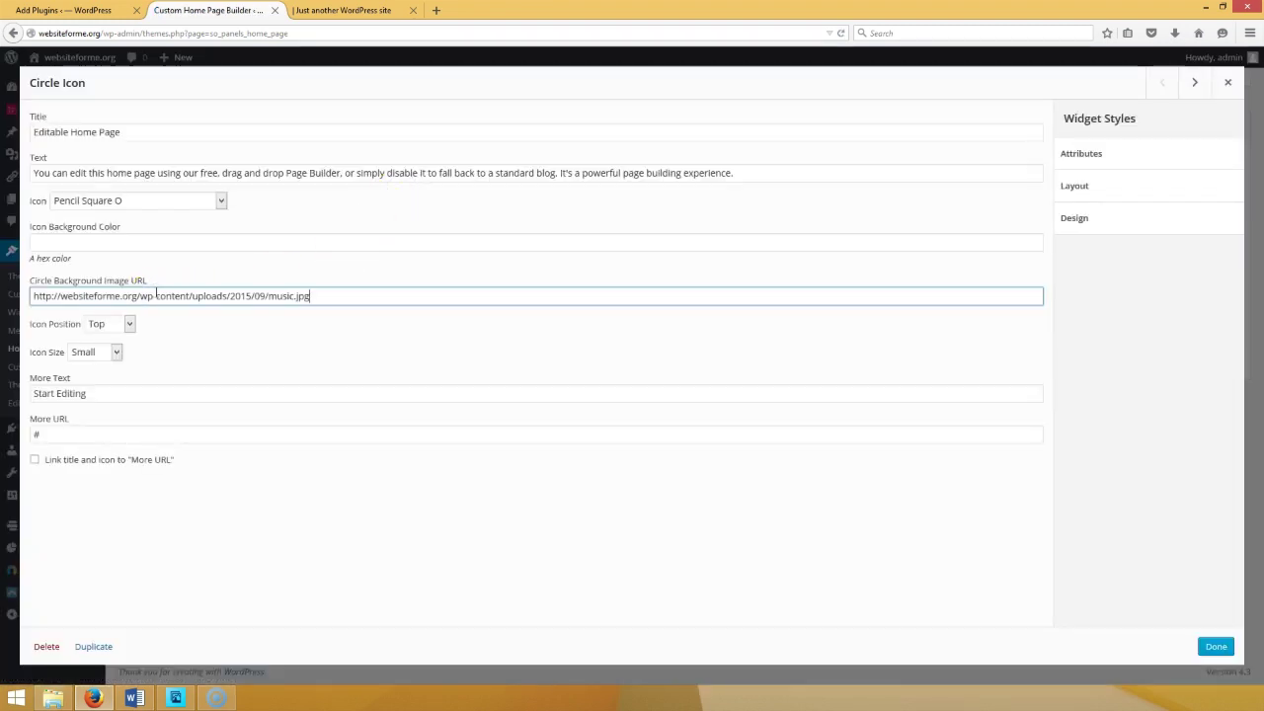
- Set the Circle Icon widget's icon to None
left_click(220, 201)
left_click_drag(221, 284, 222, 219)
left_click(157, 207)
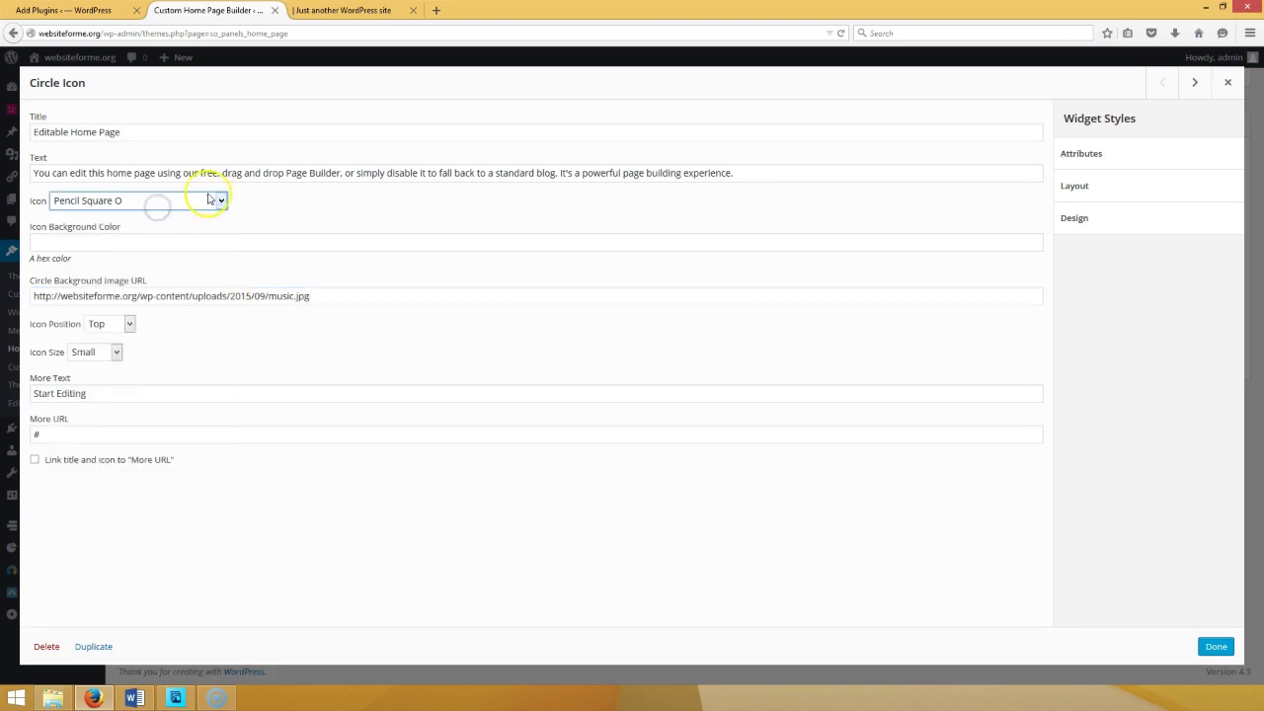
left_click(208, 201)
left_click_drag(217, 293, 219, 231)
left_click(197, 217)
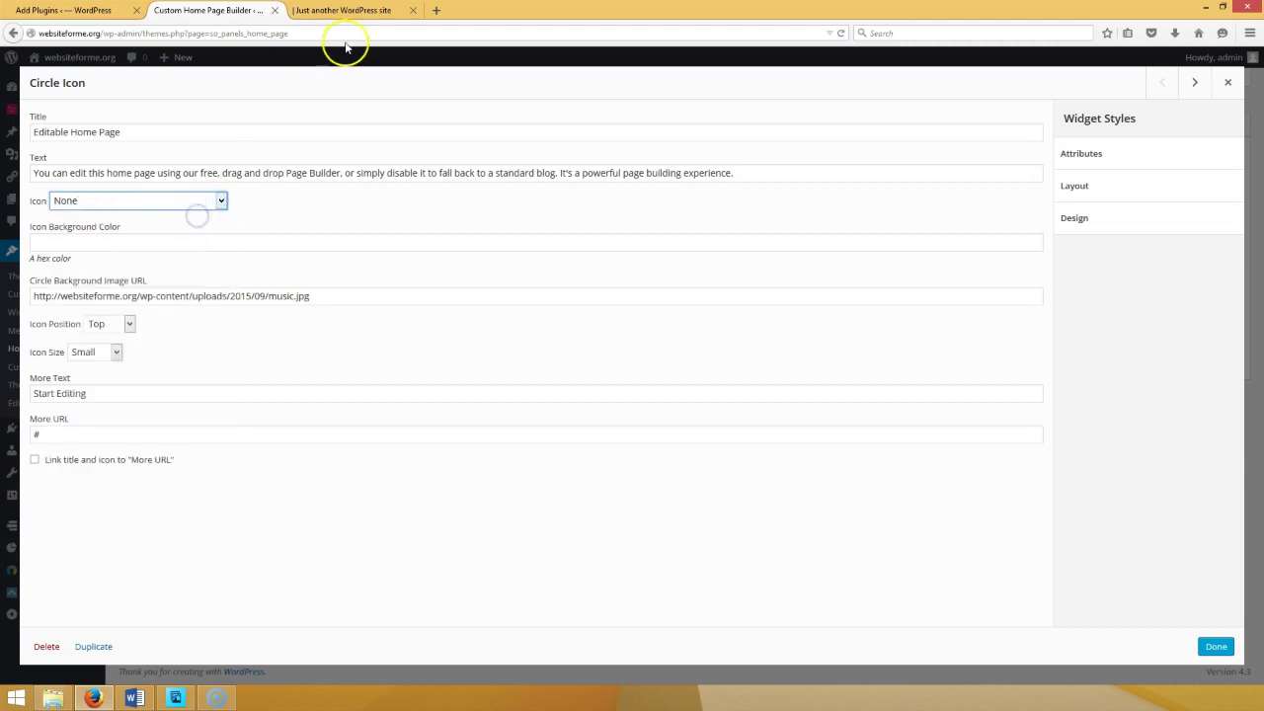
- Check the current circle icons on the front page, and set the widget's icon size to Large and its More Text to "Listen Now"
left_click(344, 10)
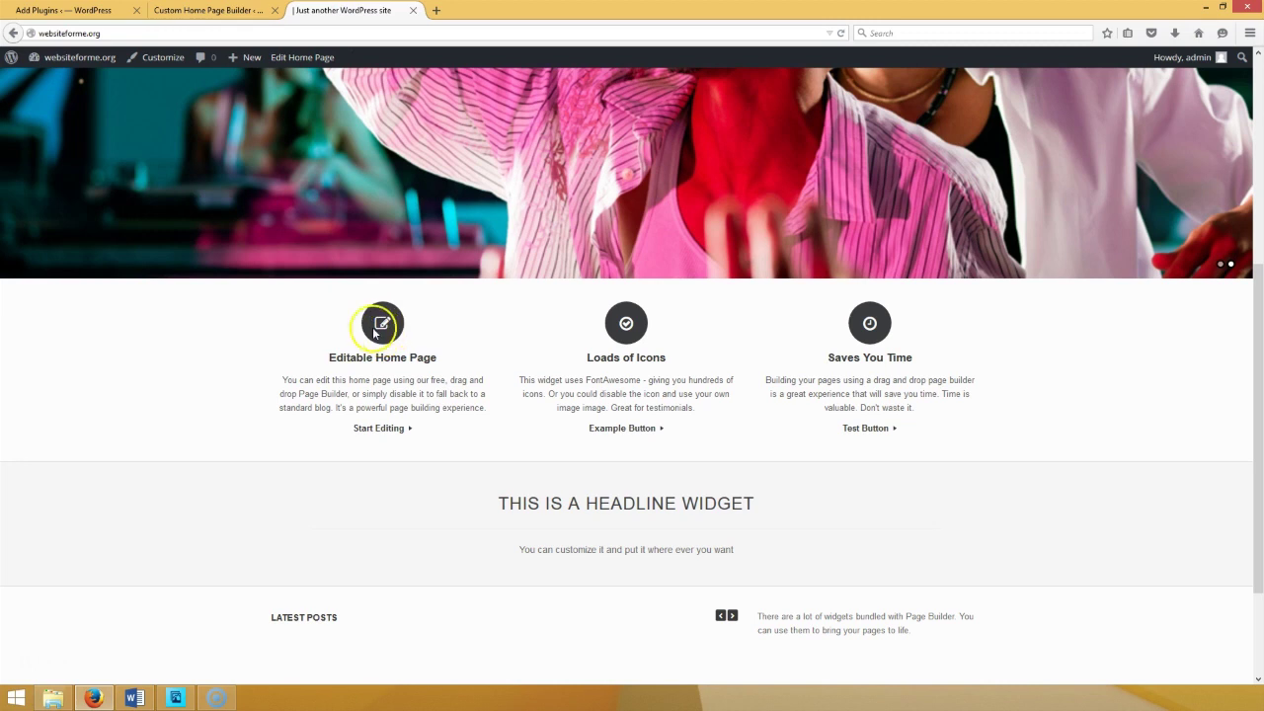
left_click(208, 10)
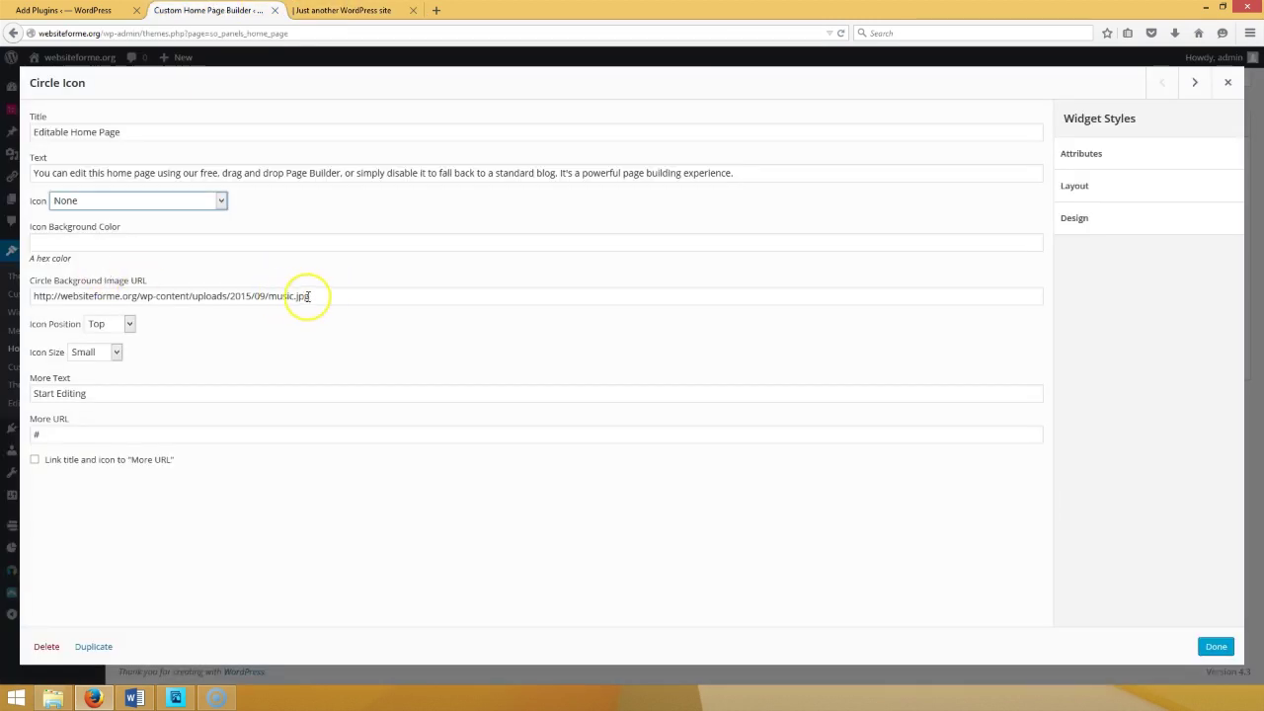
left_click(114, 352)
left_click(109, 393)
left_click_drag(103, 393, 30, 385)
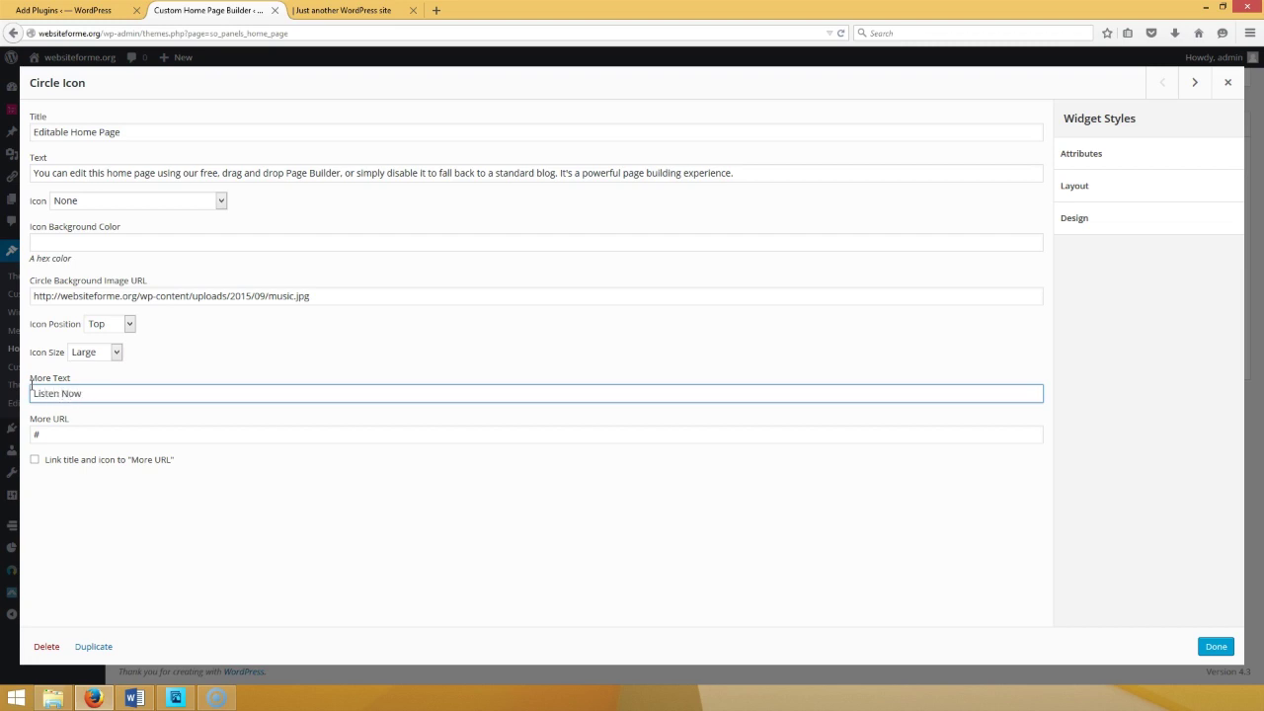
- Copy the link address of the Music page from the front page's navigation menu for the widget's More URL
left_click(38, 431)
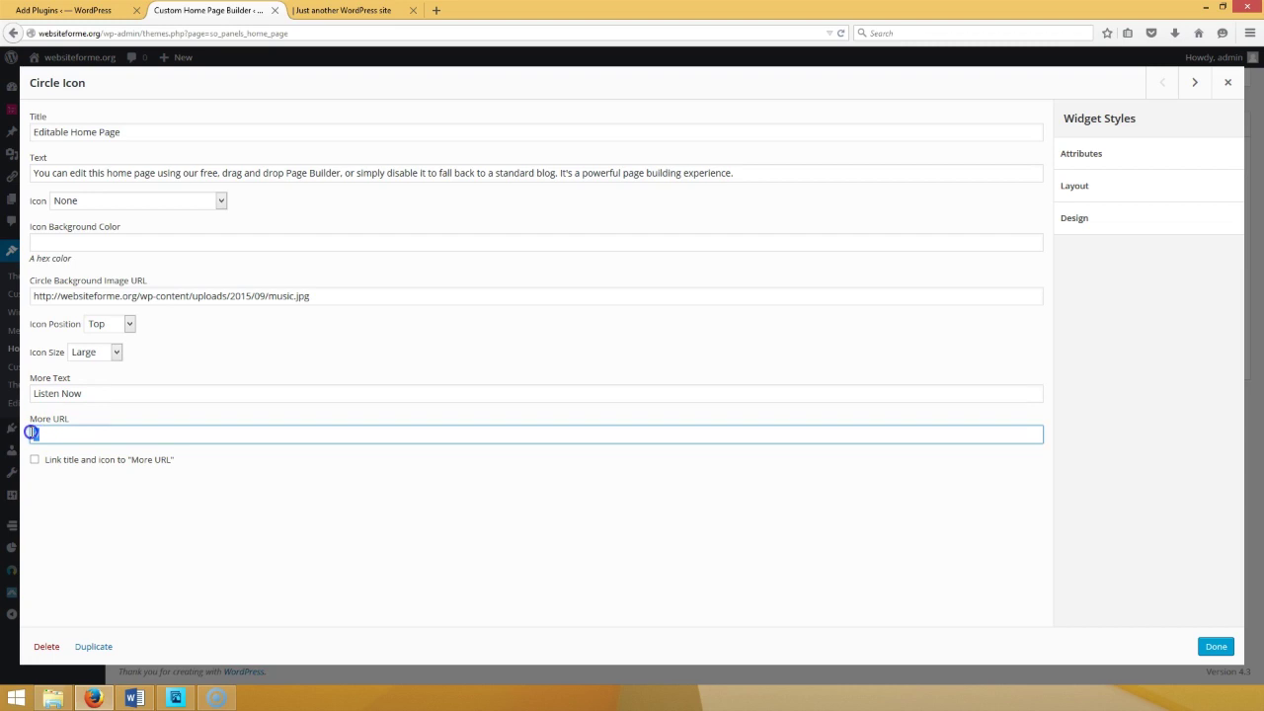
left_click(364, 9)
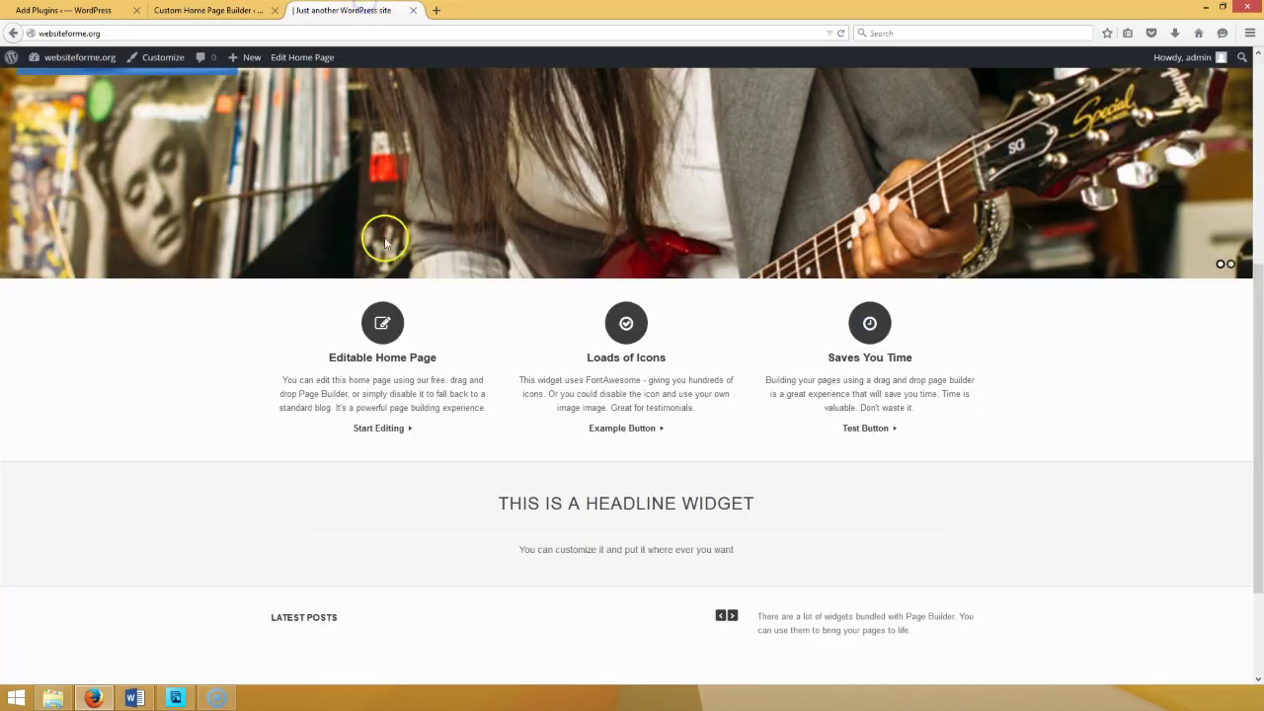
scroll(390, 212, "up", 4)
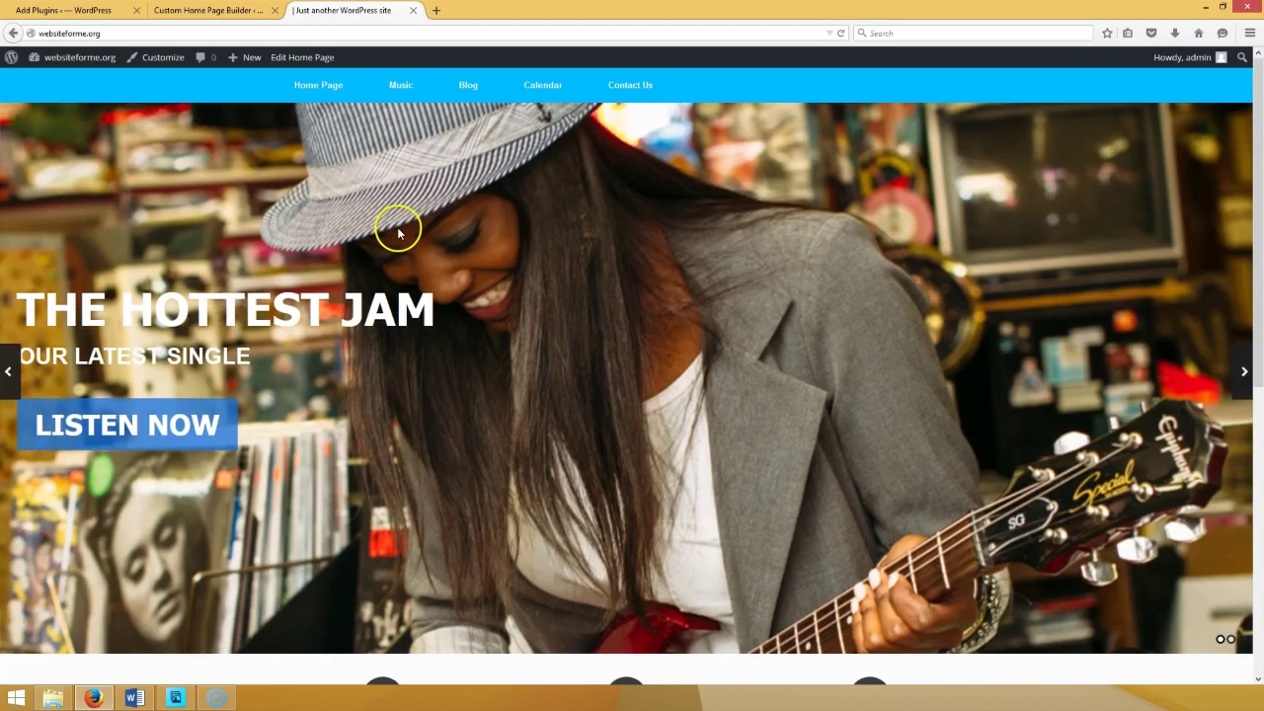
right_click(400, 94)
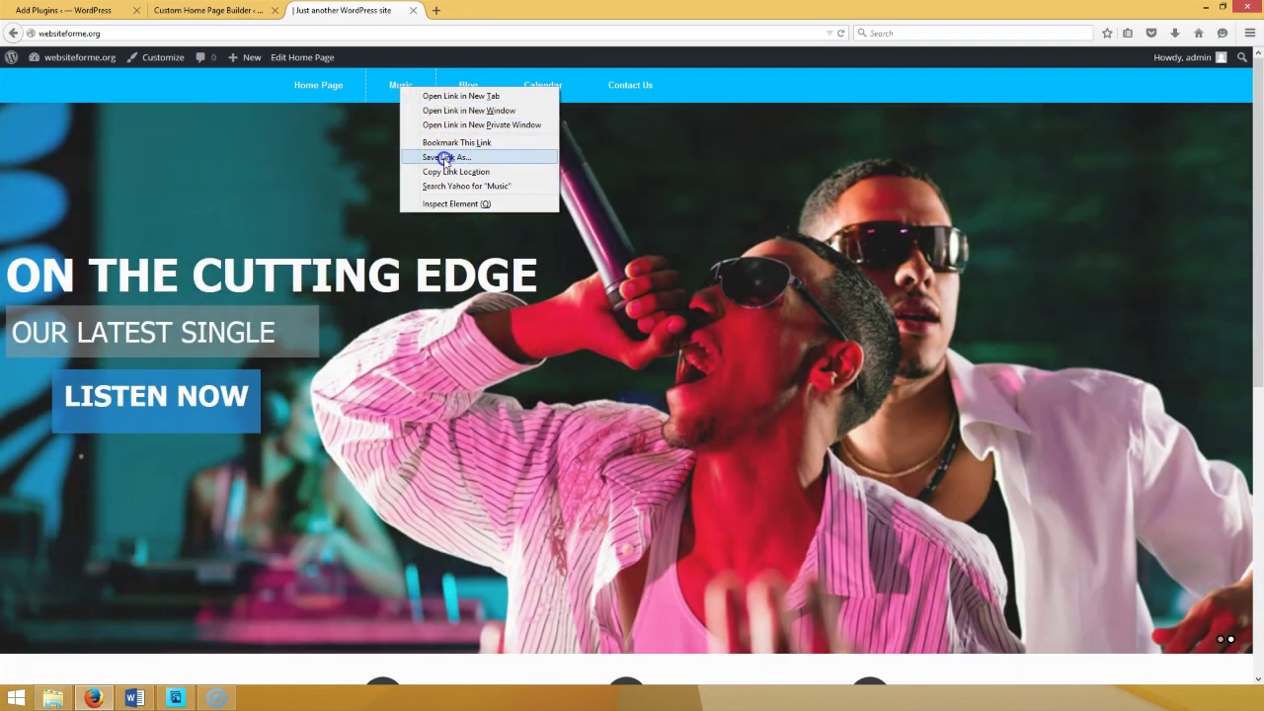
left_click(446, 158)
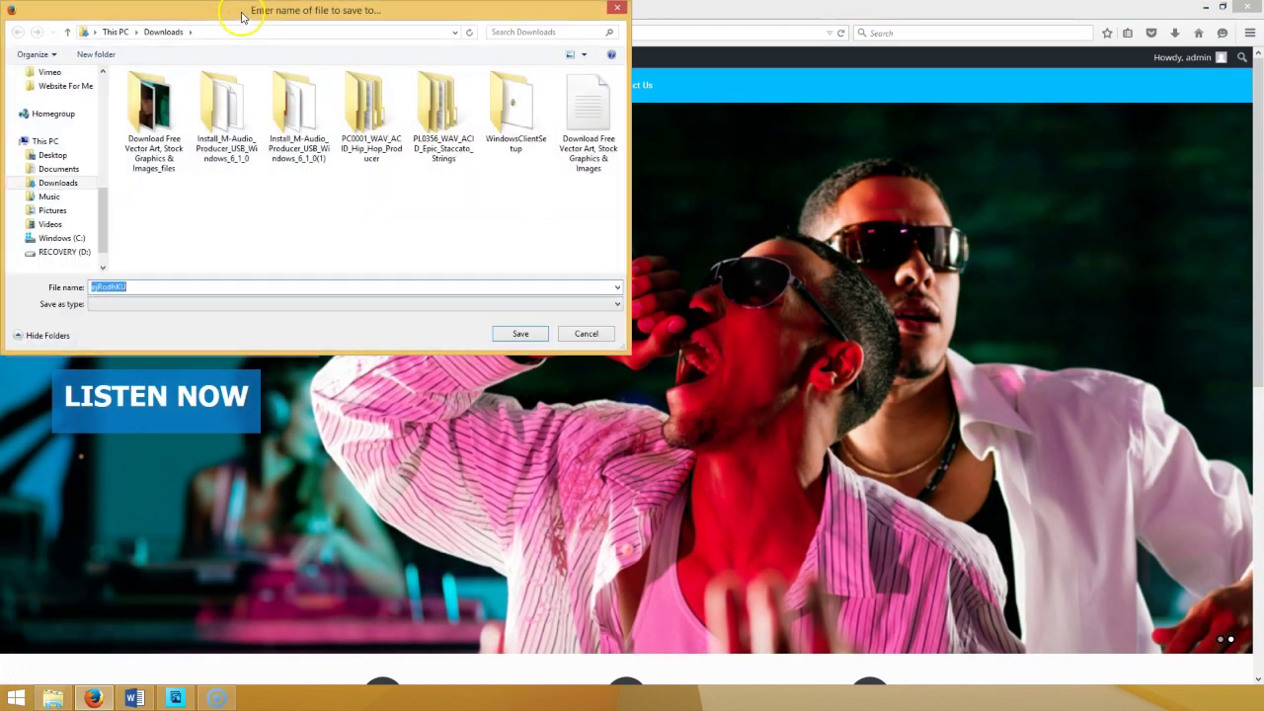
left_click(616, 9)
right_click(340, 86)
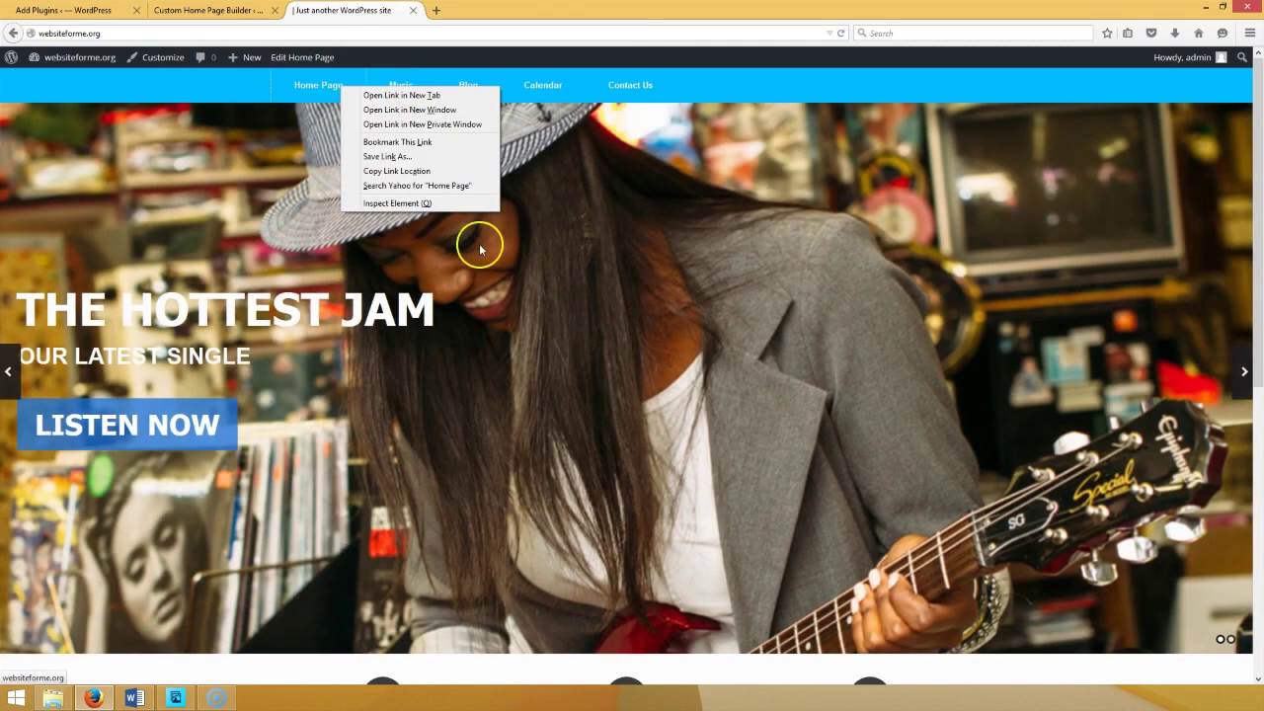
left_click(822, 96)
right_click(399, 86)
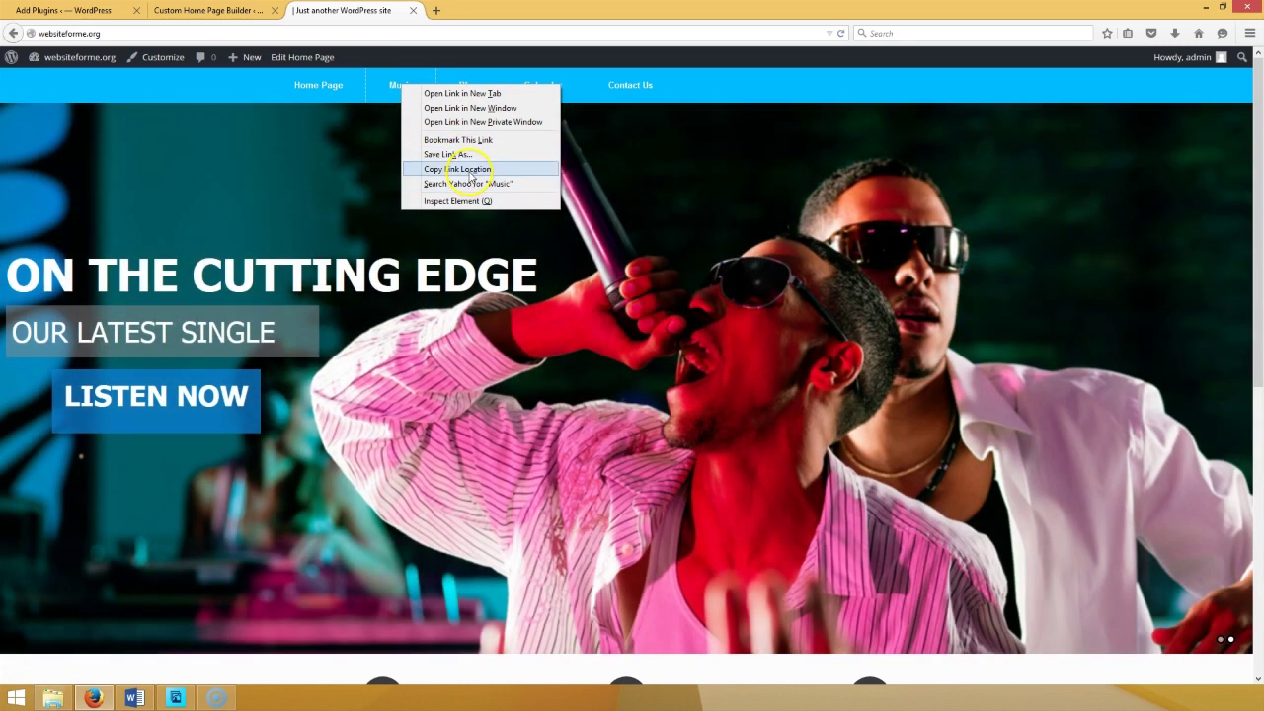
left_click(470, 175)
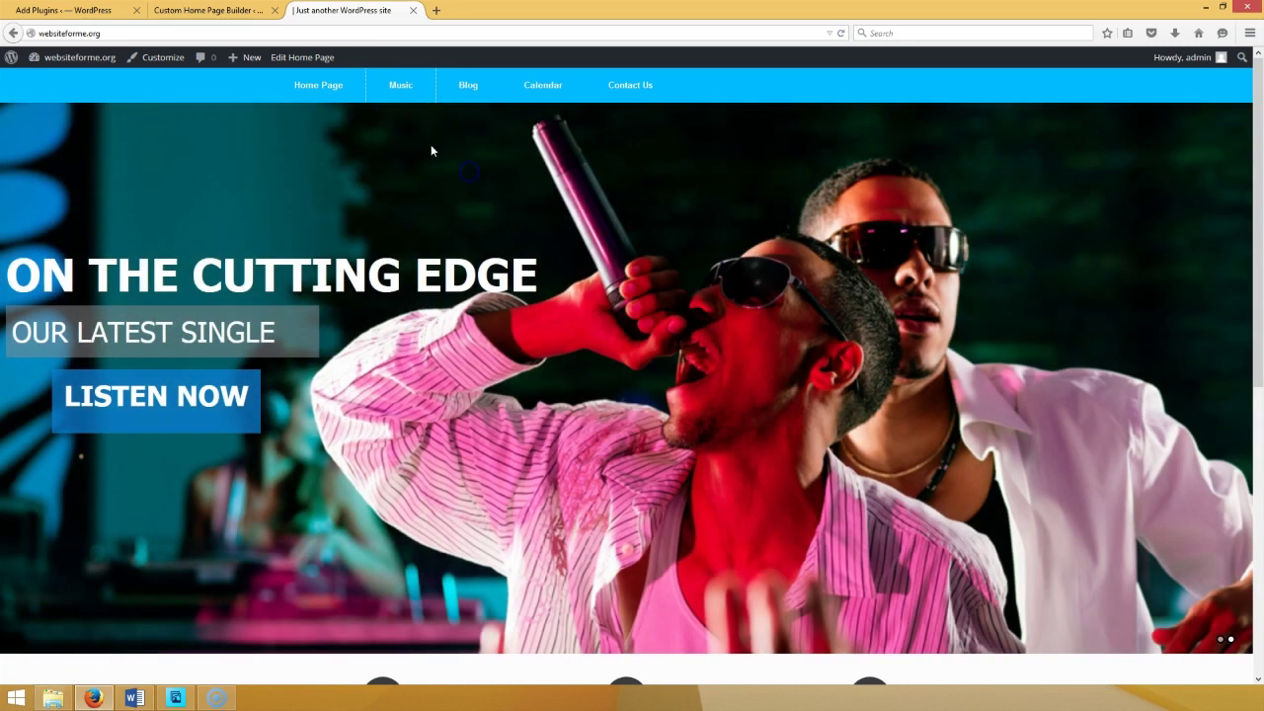
left_click(209, 12)
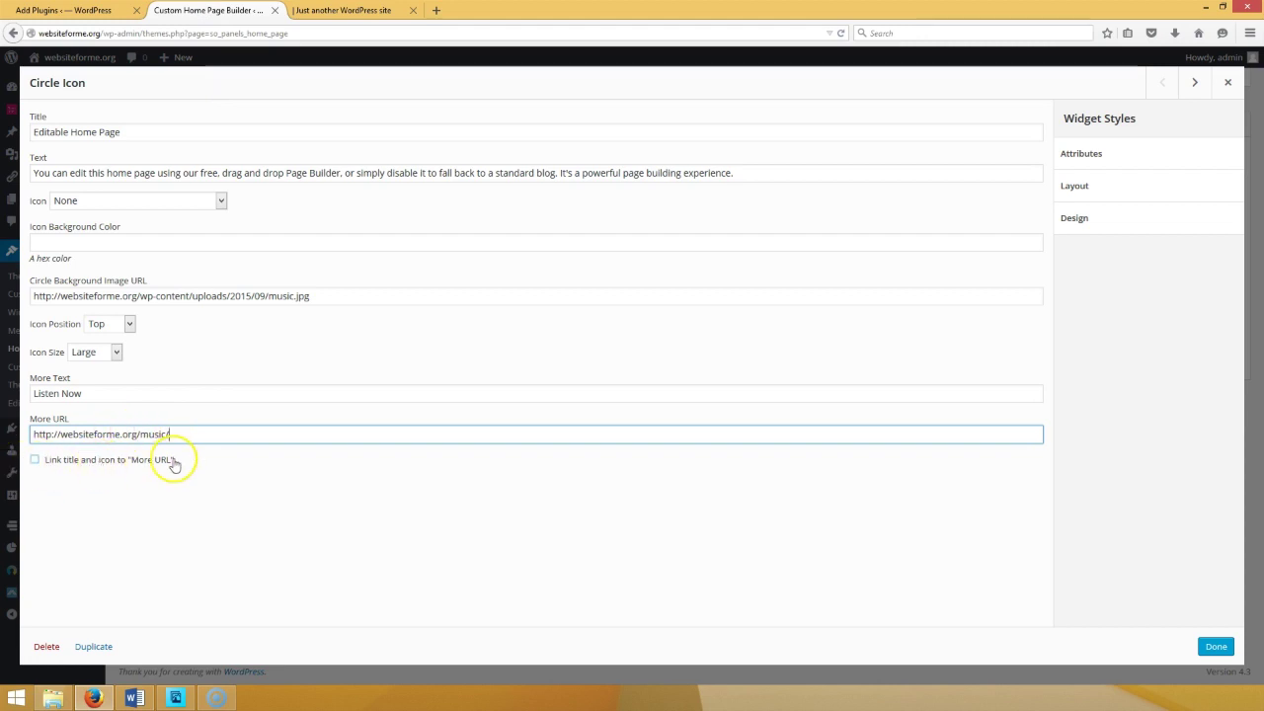
left_click(36, 462)
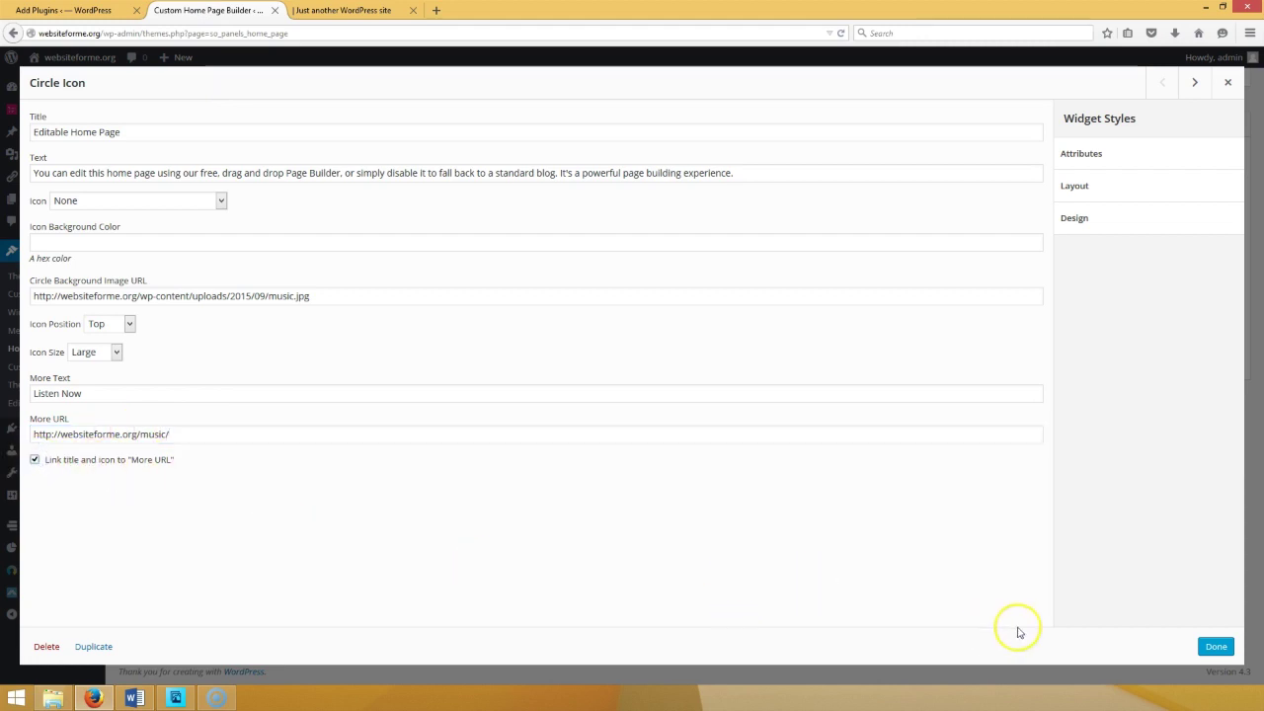
left_click(1216, 646)
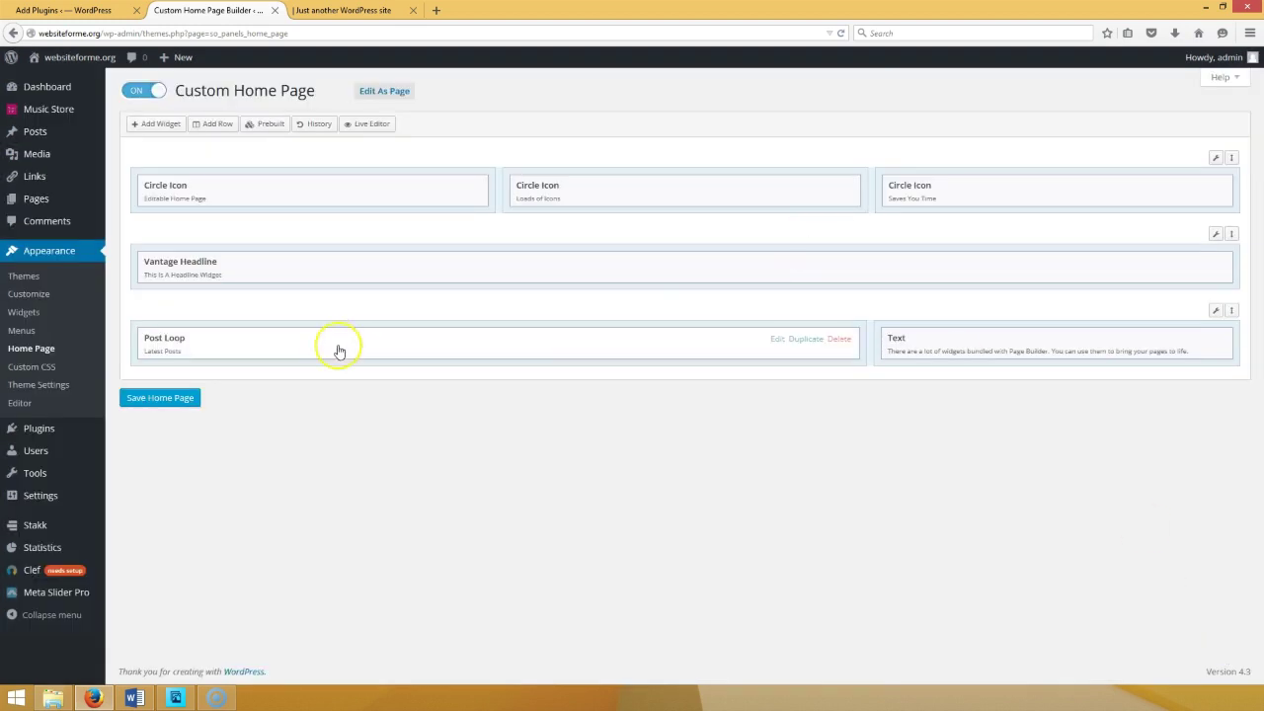
left_click(189, 397)
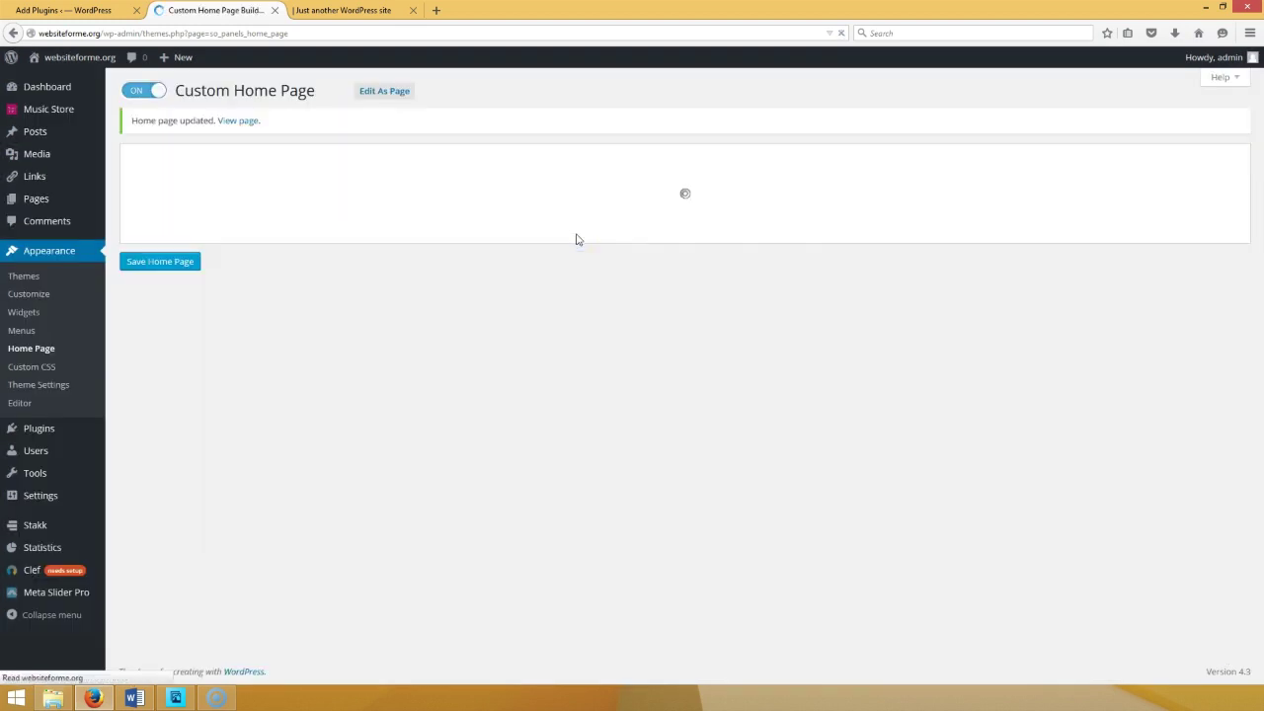
- Set the title of the "Loads of Icons" Circle Icon widget to "Blog" and its text to "Click here to view our latest blog"
left_click(776, 219)
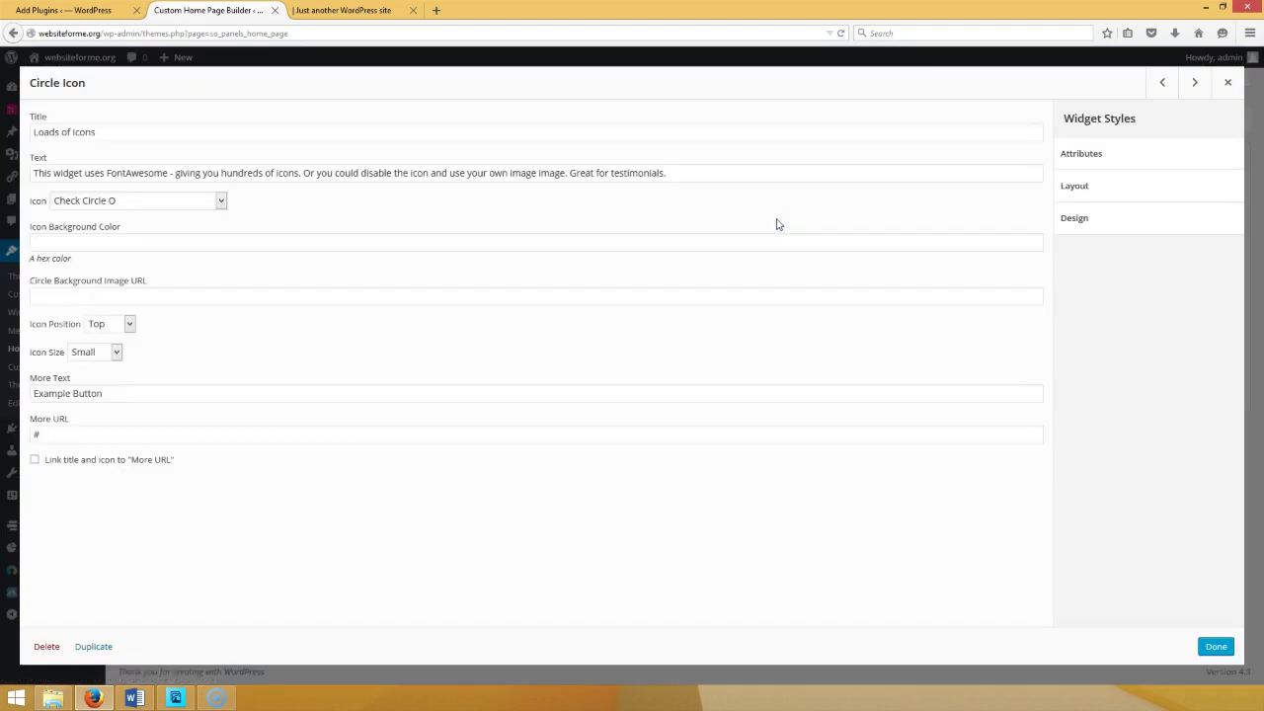
triple_click(98, 134)
type("Blo")
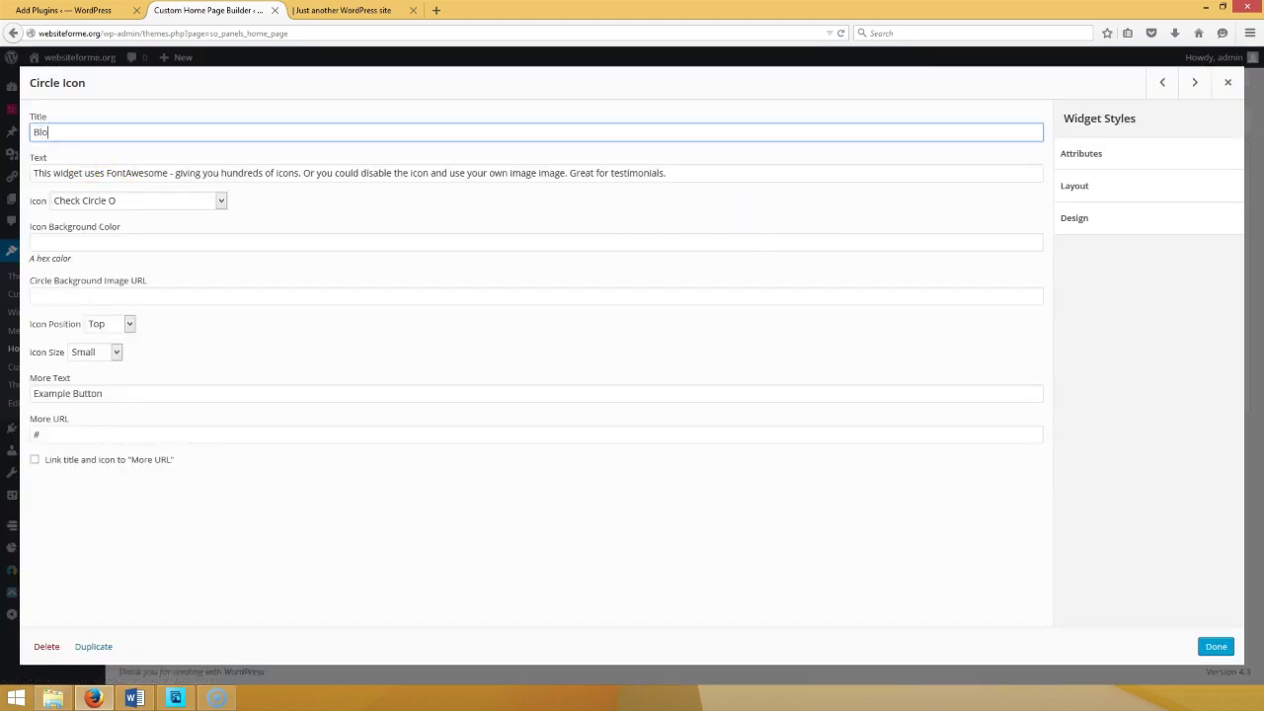
type("g")
key("Tab")
type("Cl")
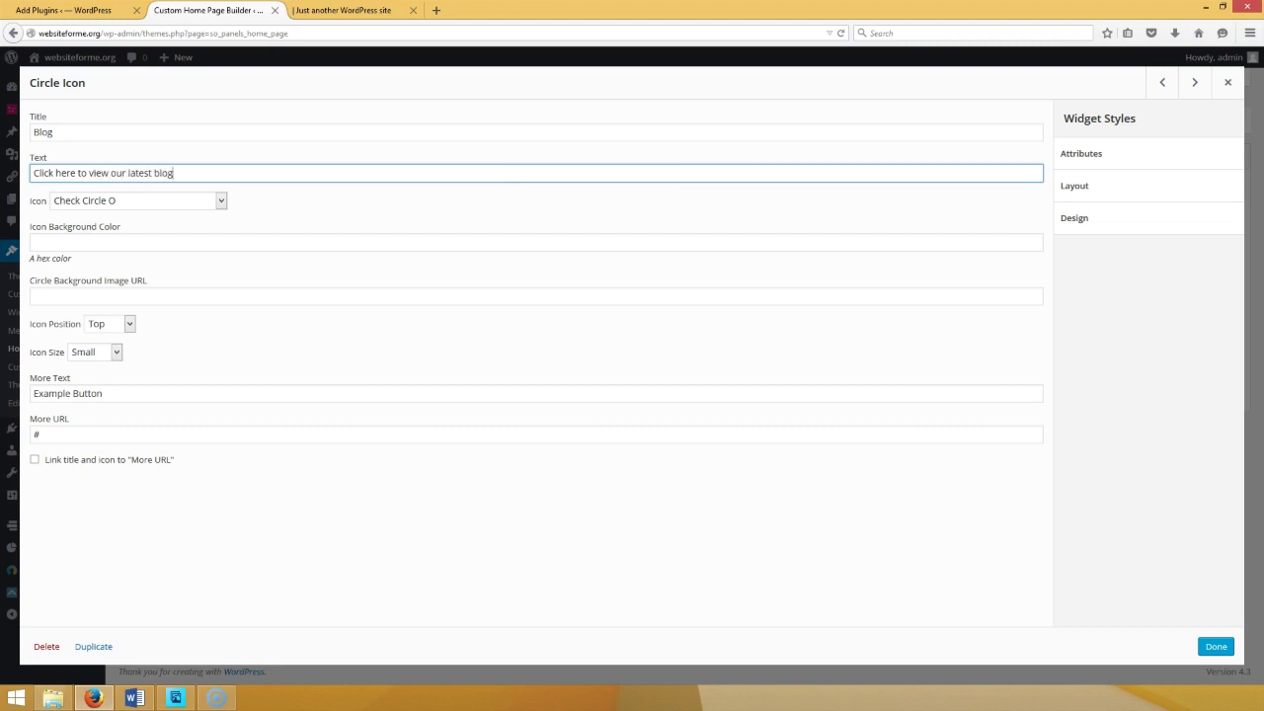
- Check the middle circle icon on the front page, and set the Blog widget's icon to None
key("ctrl+Tab")
scroll(471, 283, "down", 5)
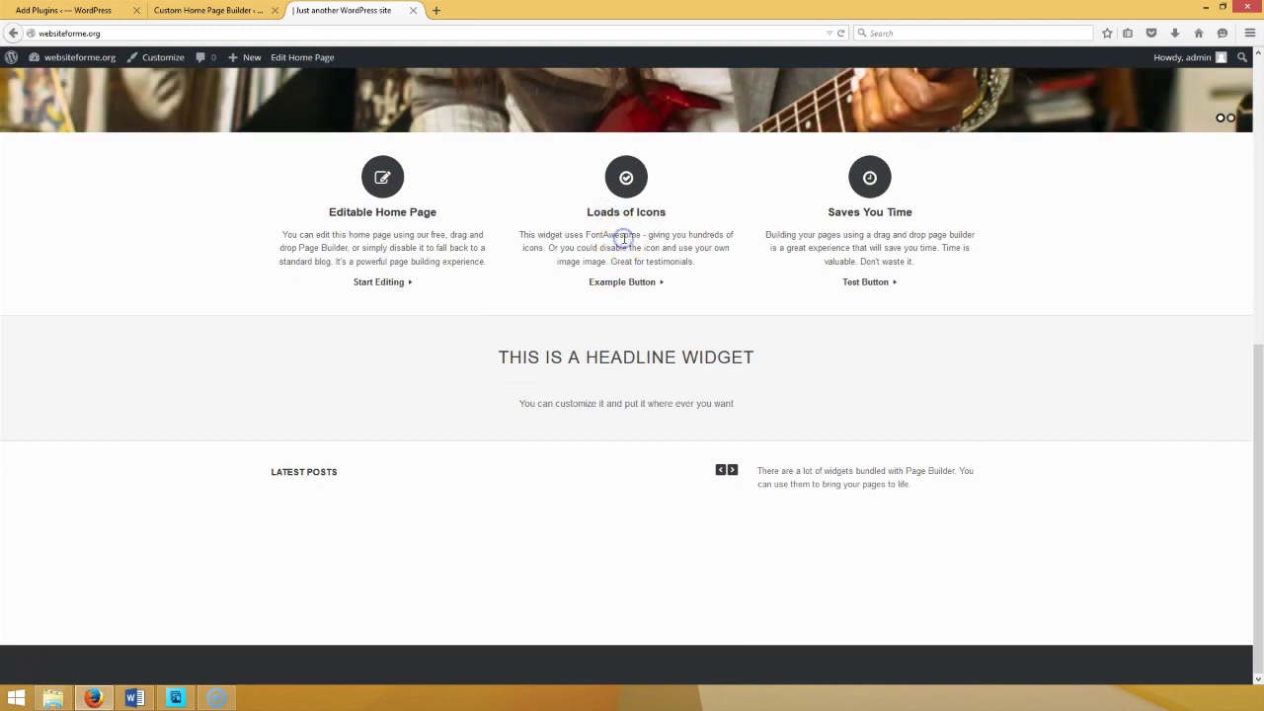
left_click(203, 11)
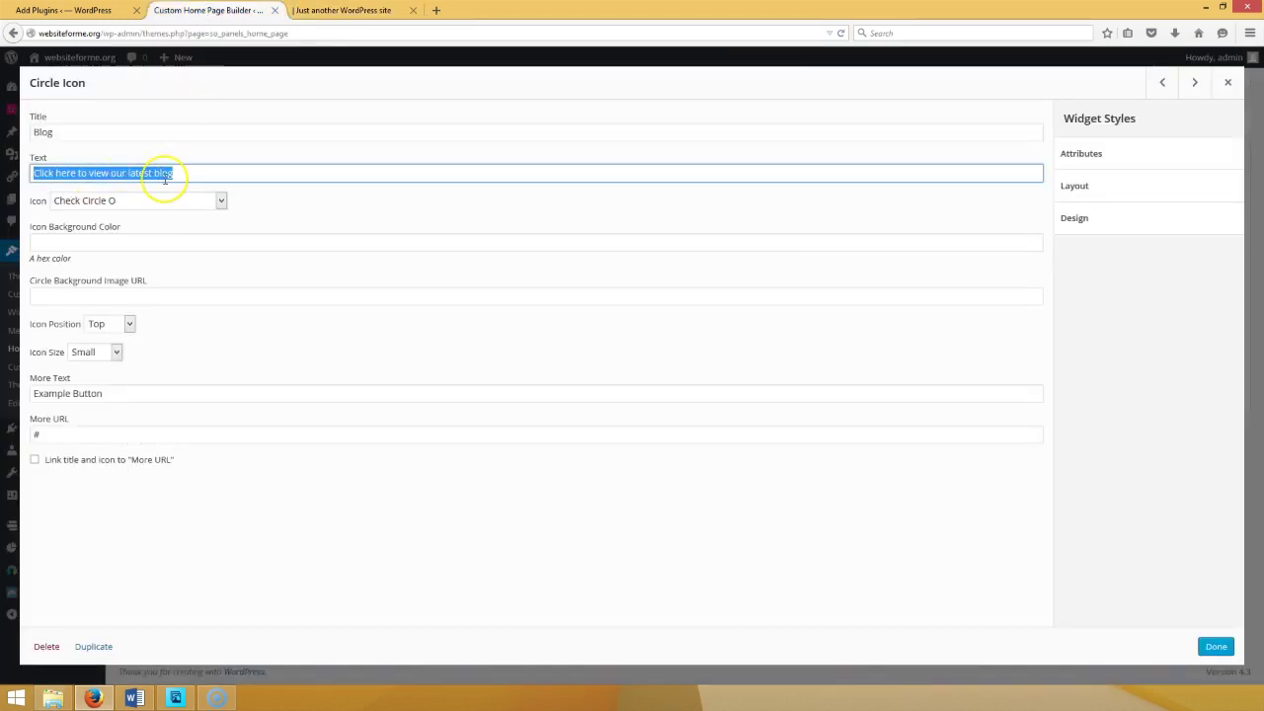
left_click(220, 200)
left_click_drag(220, 237, 220, 214)
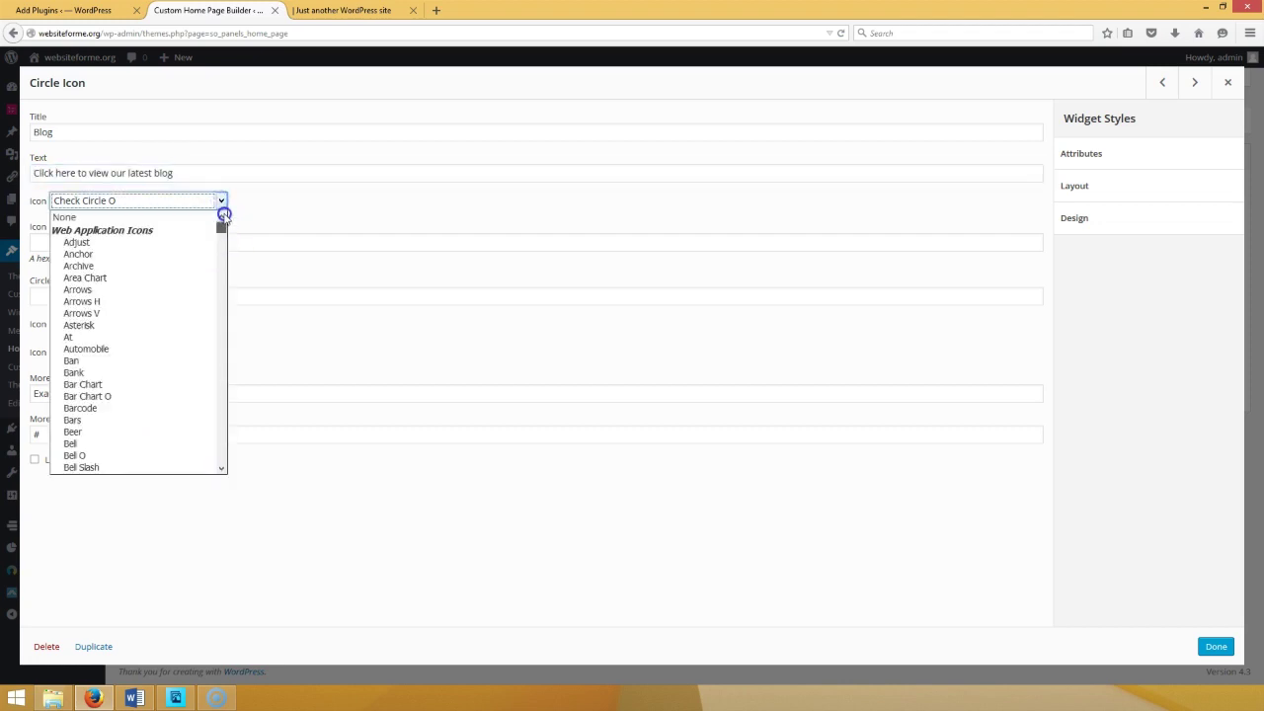
left_click(191, 217)
left_click(325, 10)
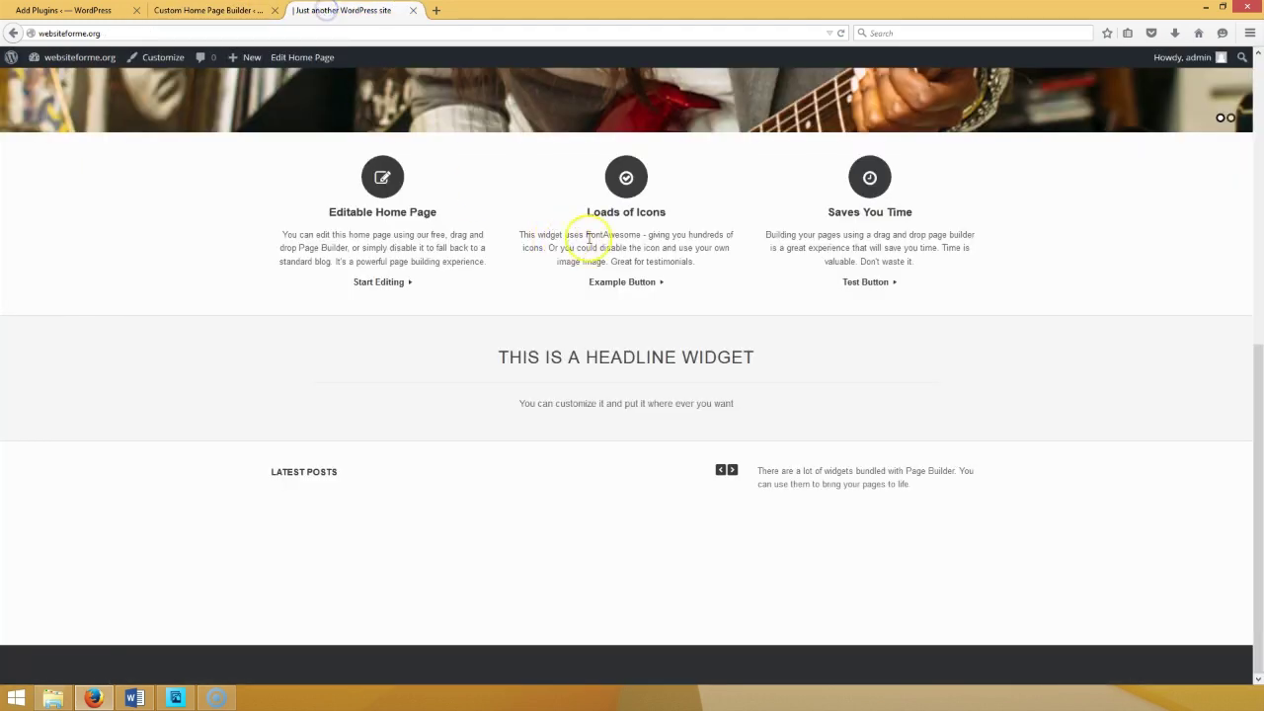
left_click(224, 11)
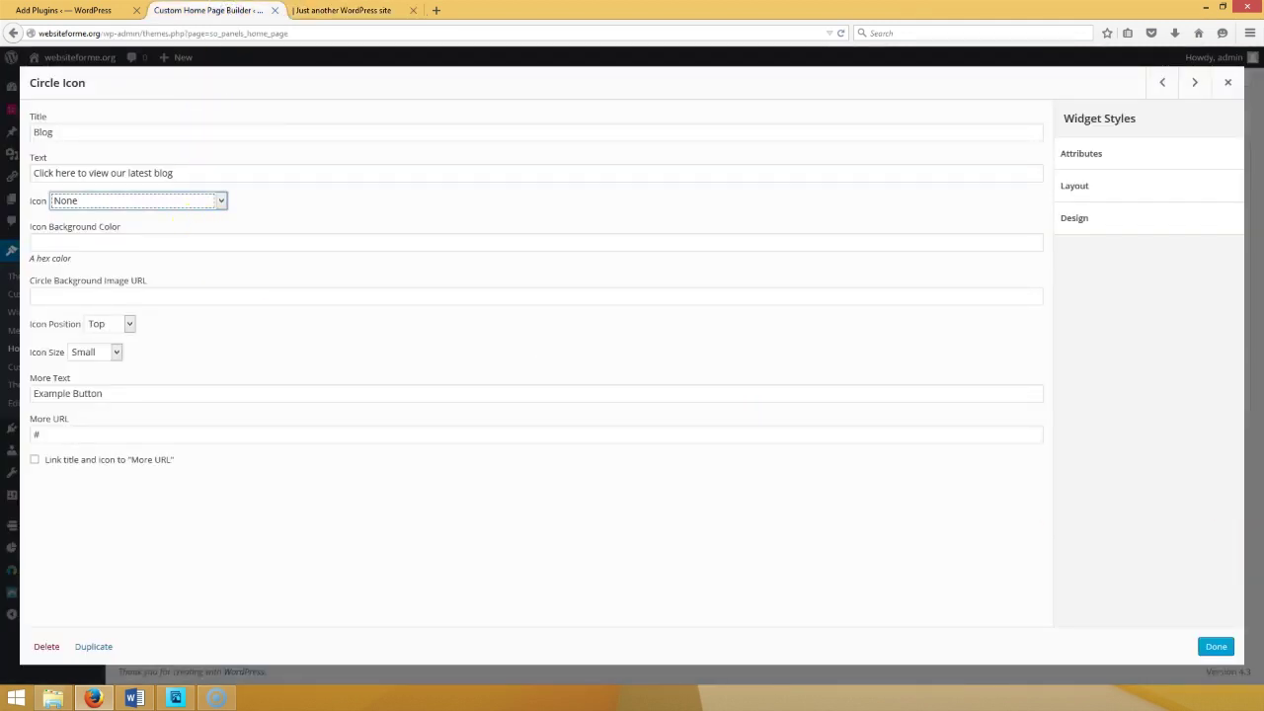
left_click(1215, 646)
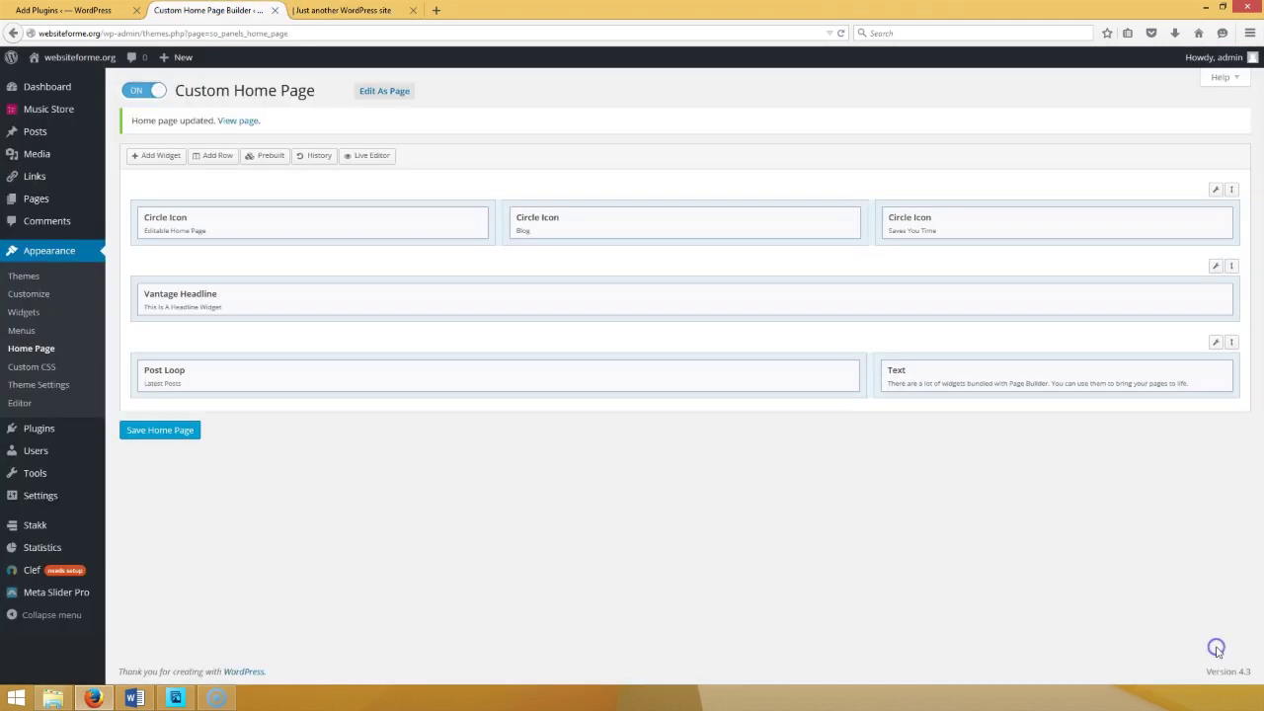
- Copy the URL of the BLOG.jpg image from its attachment details in the Media Library
left_click(67, 153)
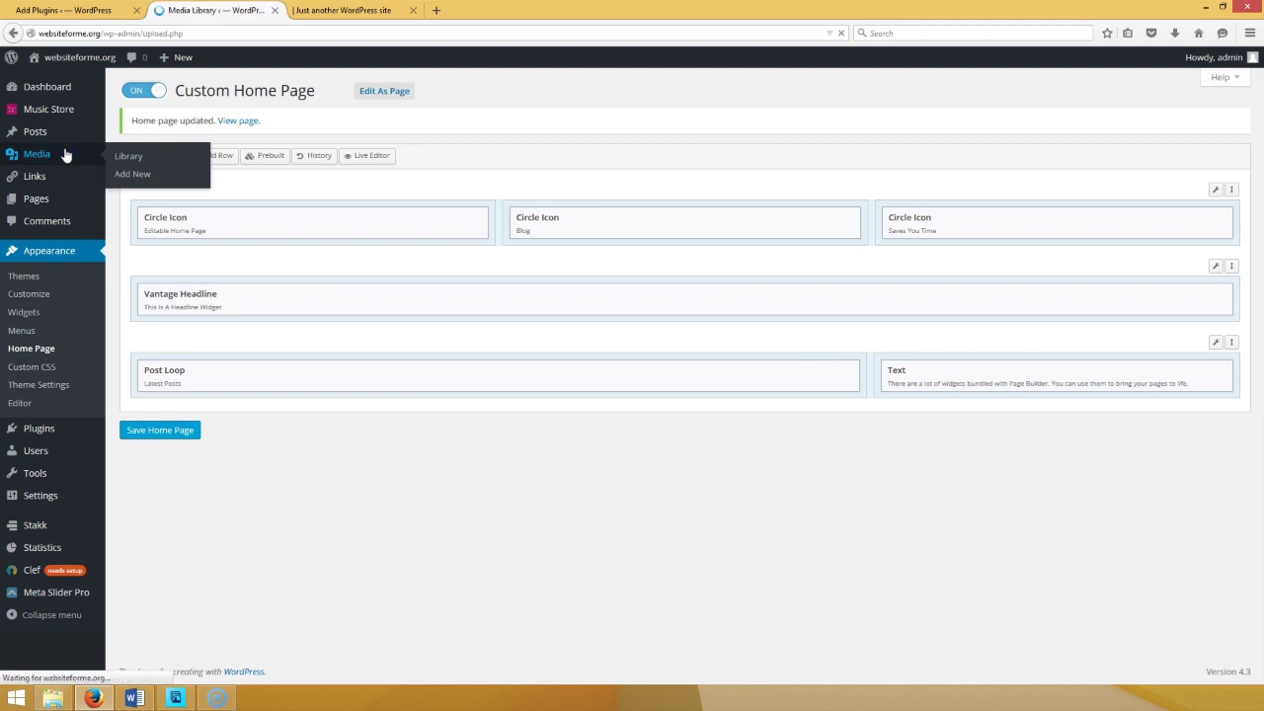
left_click(376, 221)
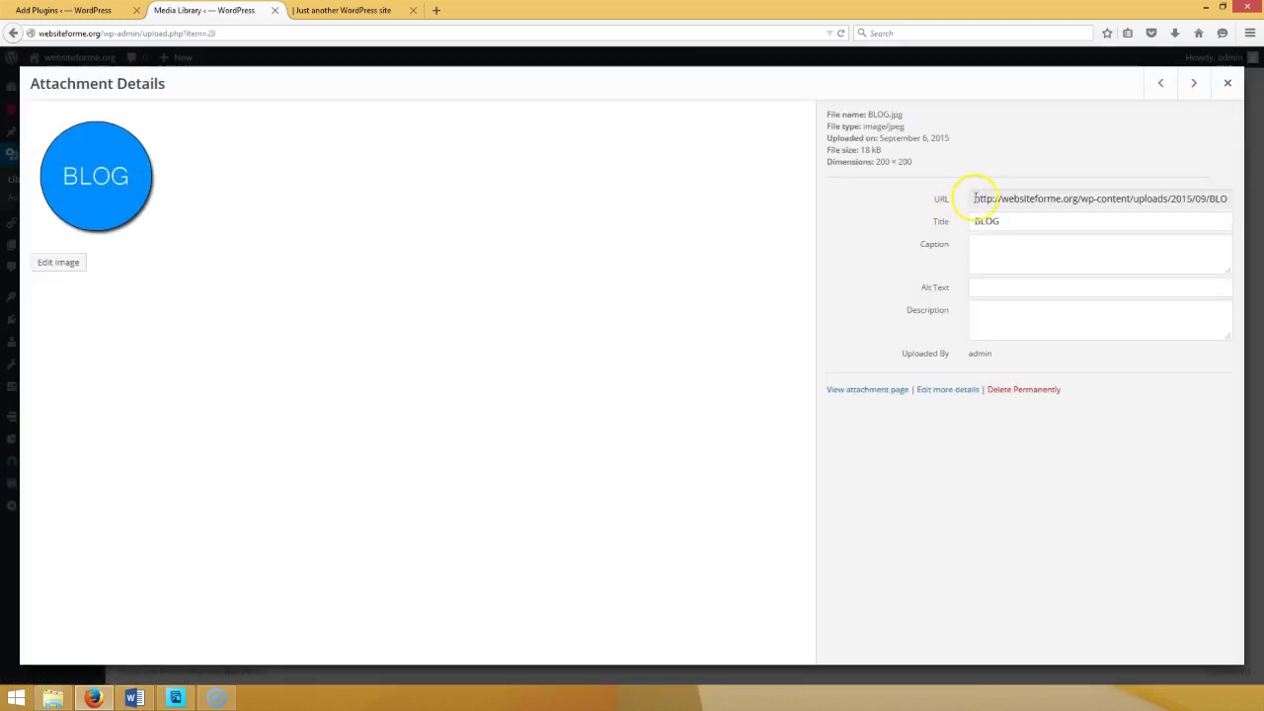
left_click(975, 198)
key("ctrl+c")
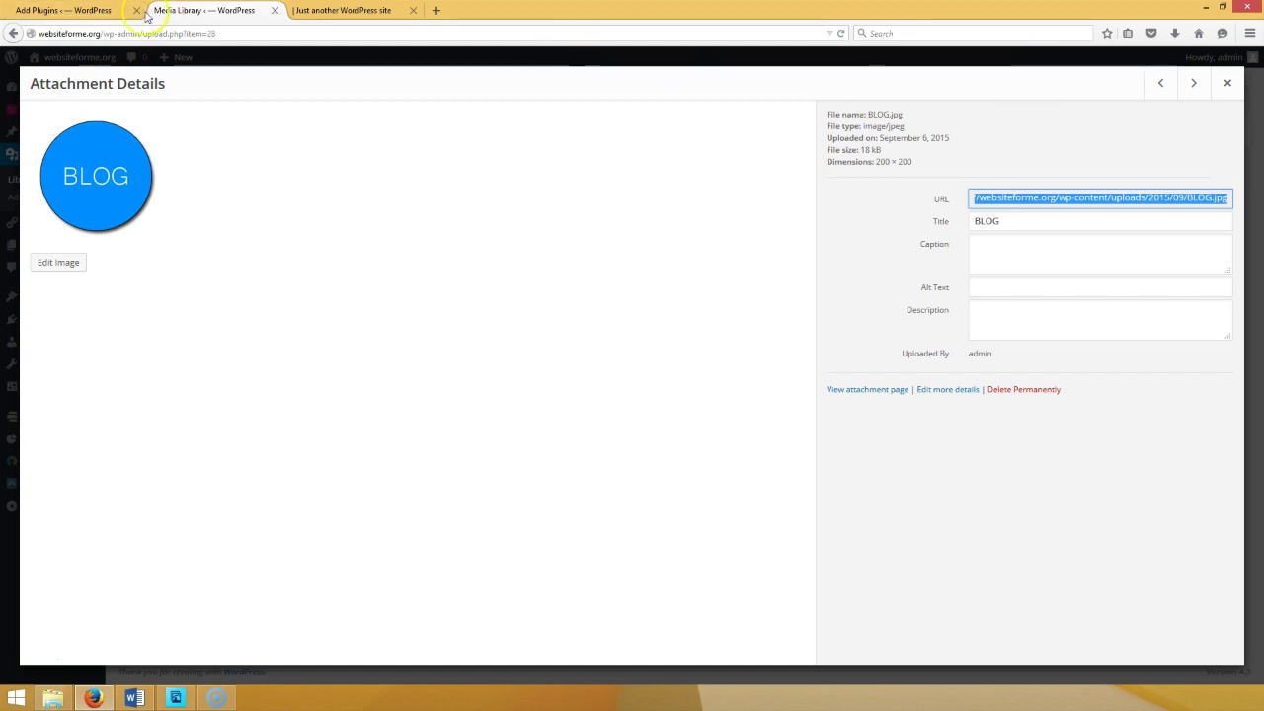
- Return to the home page builder and paste the BLOG.jpg URL as the circle background image of the "Loads of Icons" Circle Icon widget
left_click(99, 10)
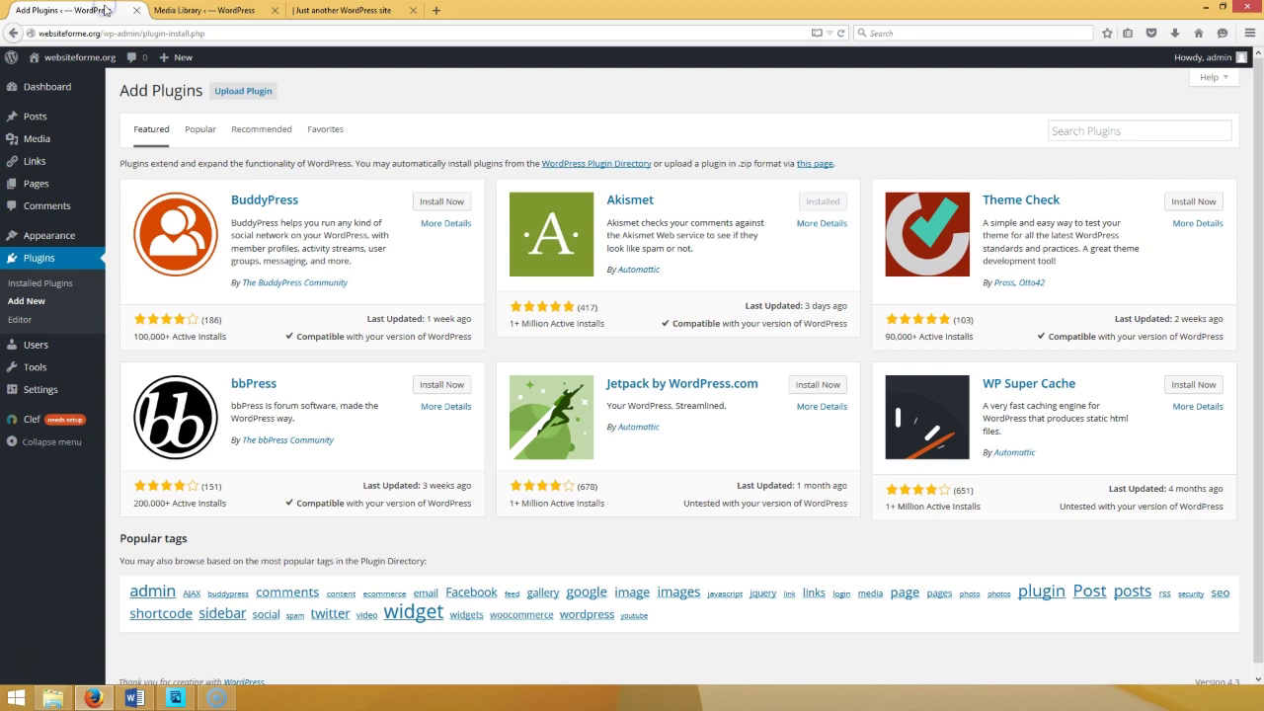
left_click(228, 13)
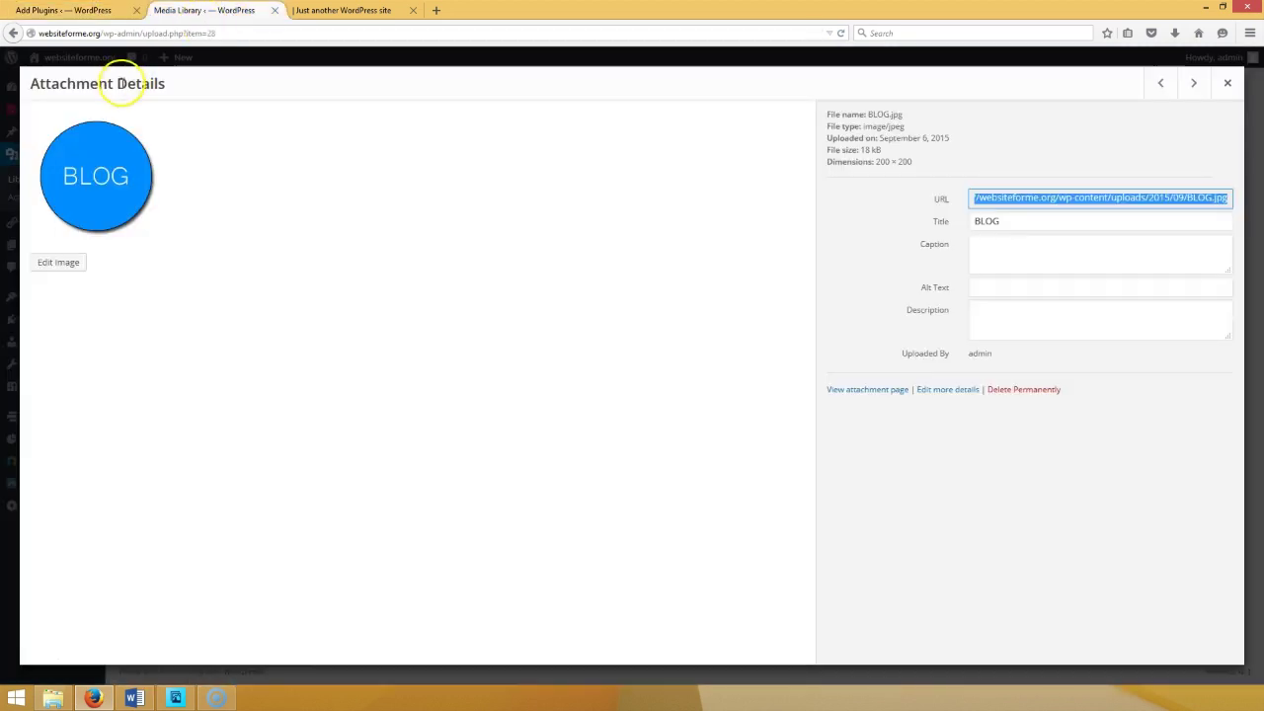
left_click(1226, 85)
left_click(44, 306)
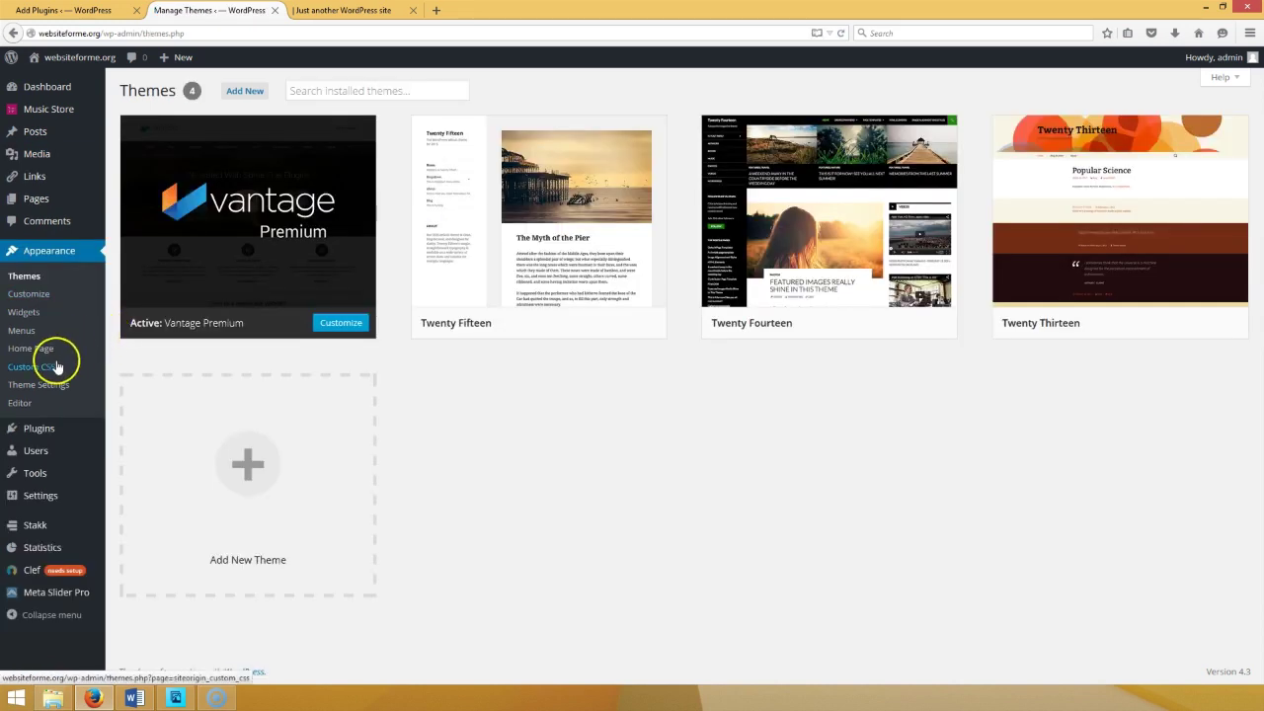
left_click(48, 350)
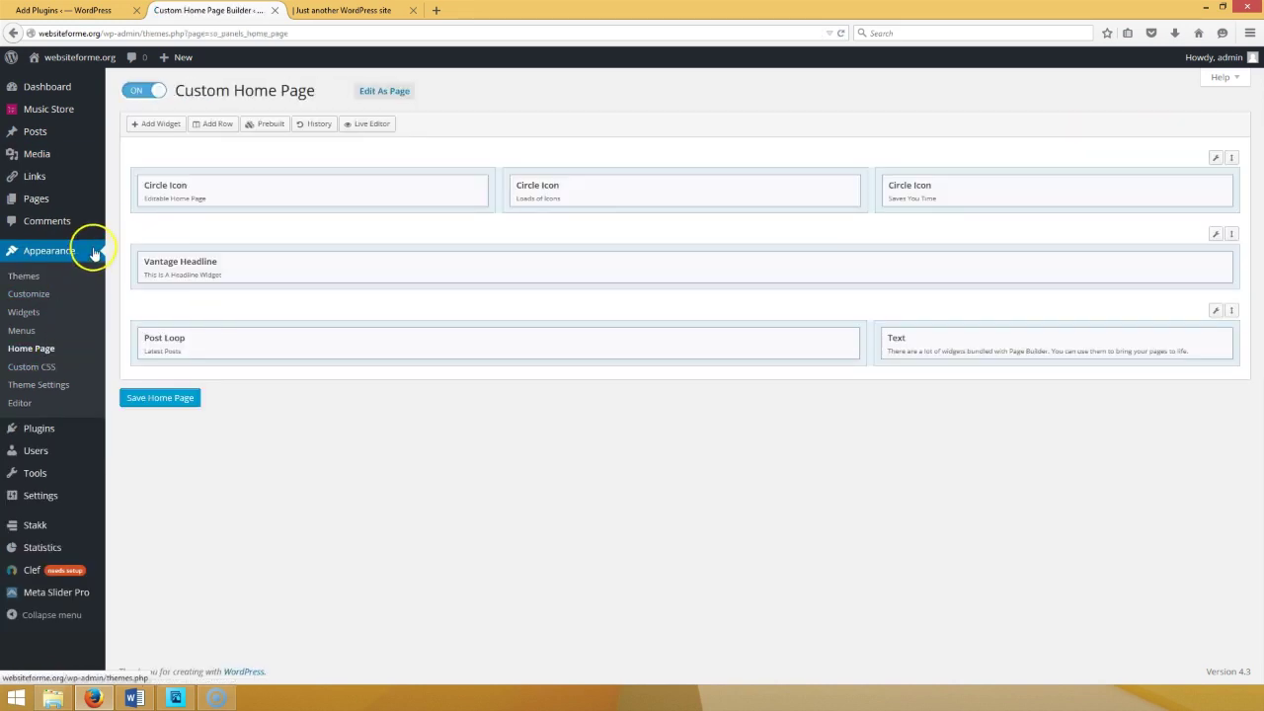
left_click(774, 188)
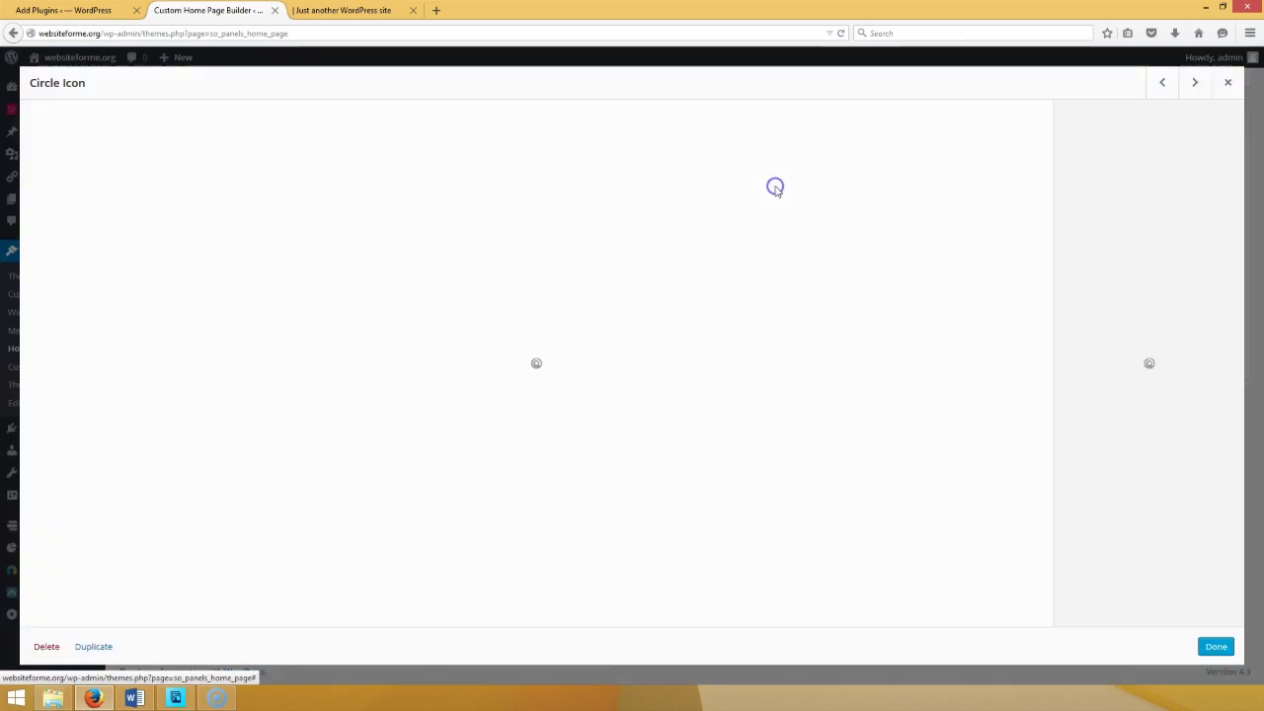
left_click(99, 288)
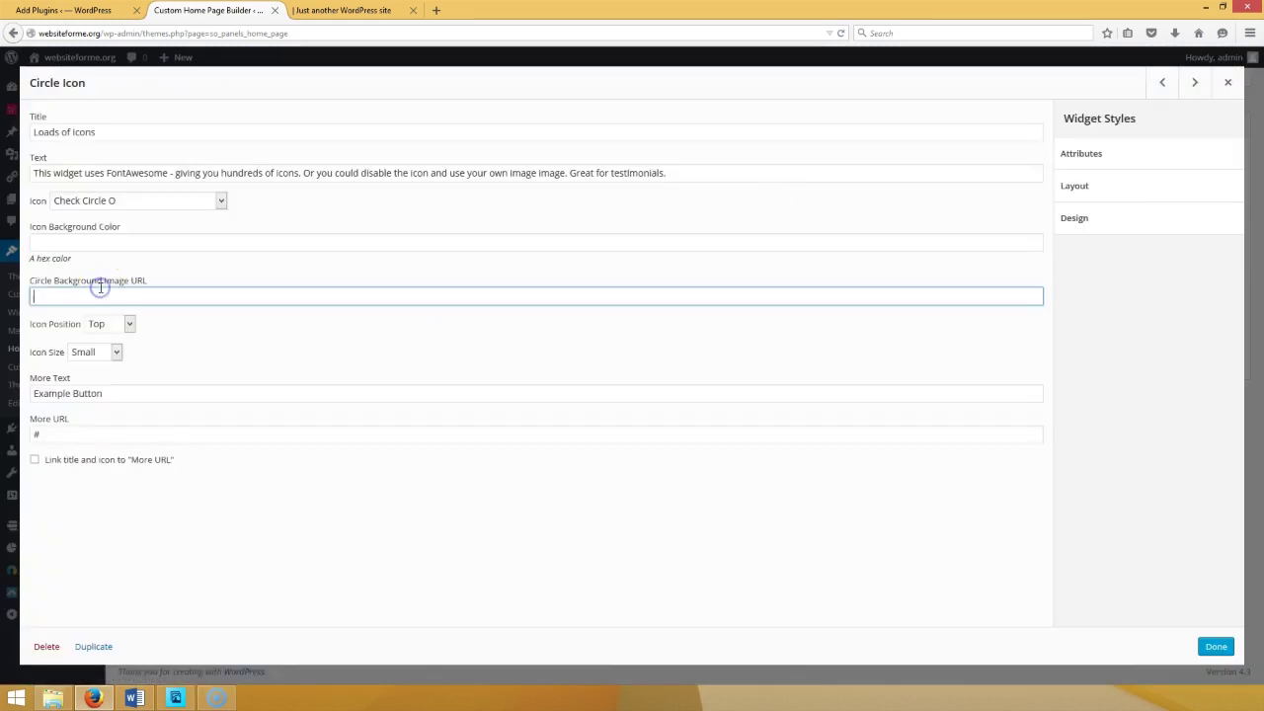
key("ctrl+v")
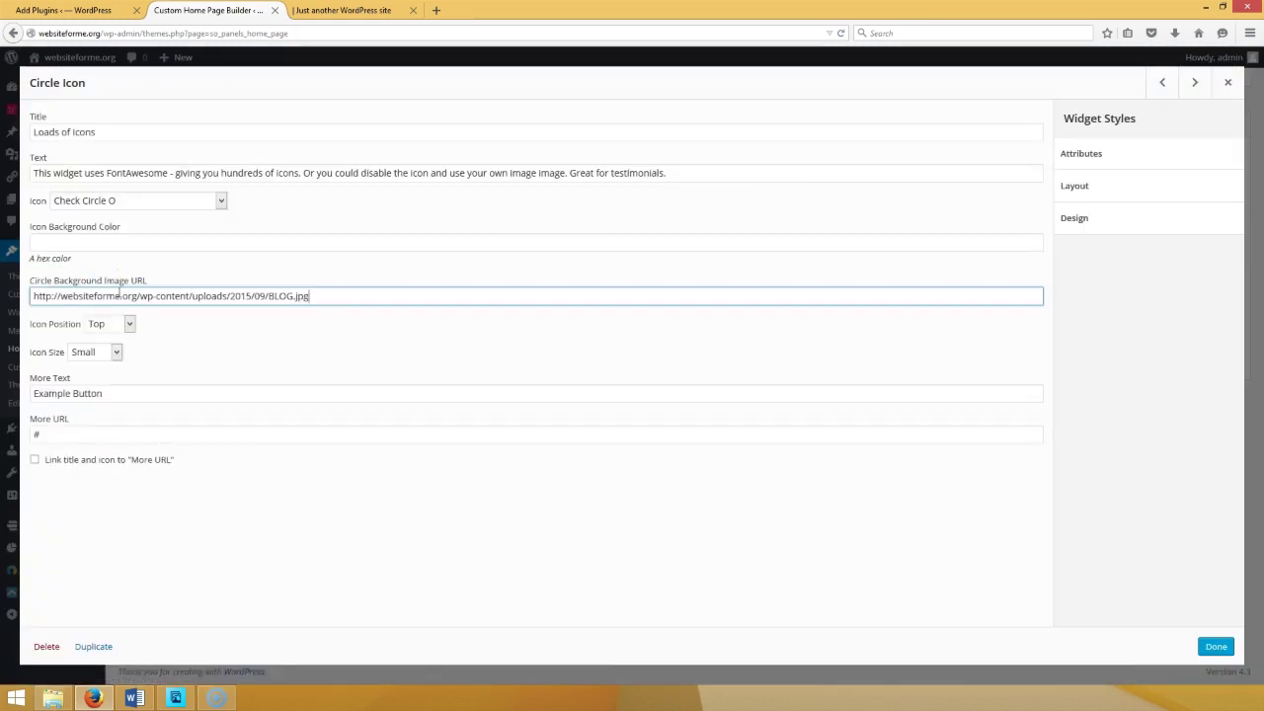
- Set the "Loads of Icons" widget's icon size to Large and its More Text to "Read Blog"
left_click(128, 326)
left_click(129, 327)
left_click(119, 354)
left_click(109, 394)
left_click_drag(106, 392, 38, 392)
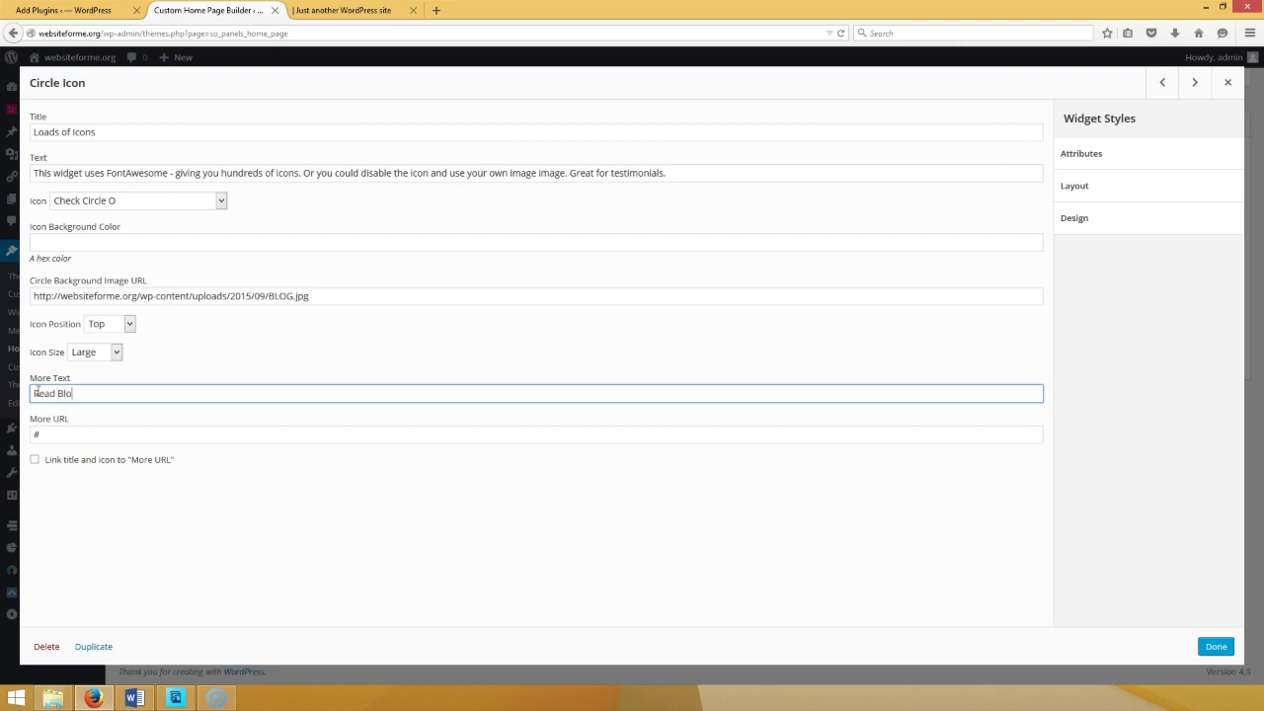
- Copy the link address of the Blog item in the front page's navigation menu
left_click(319, 9)
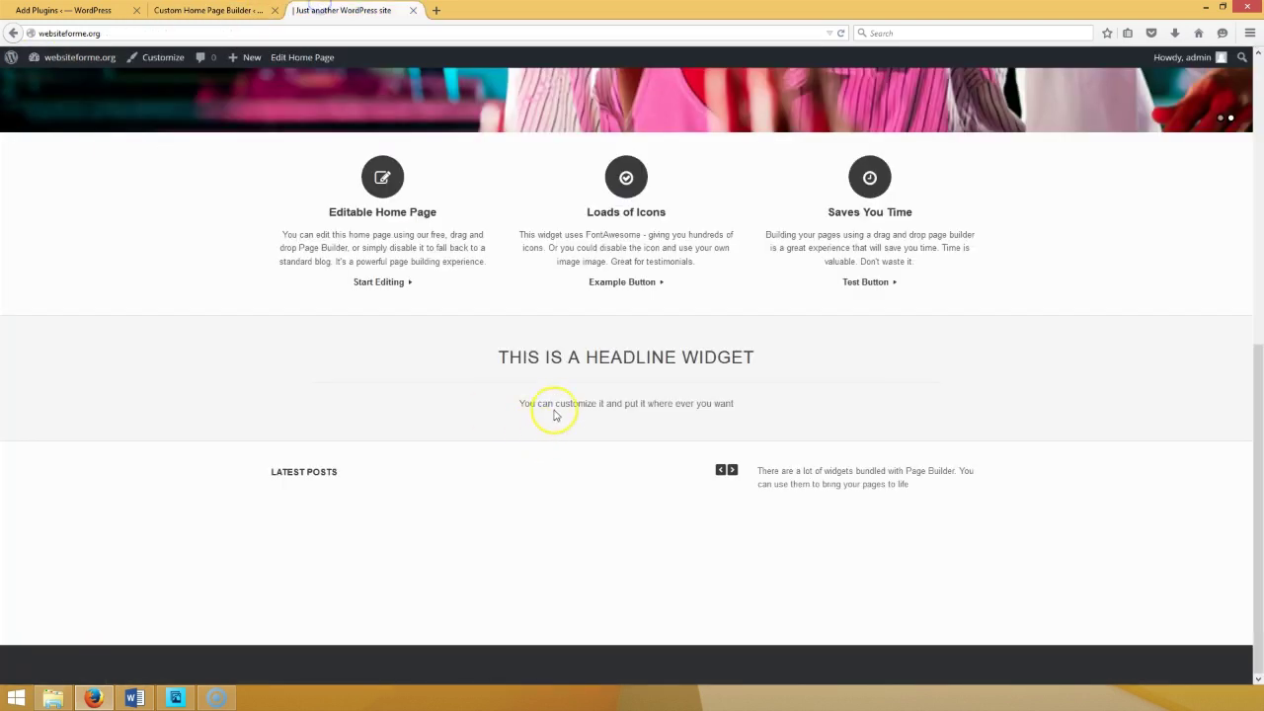
left_click(241, 10)
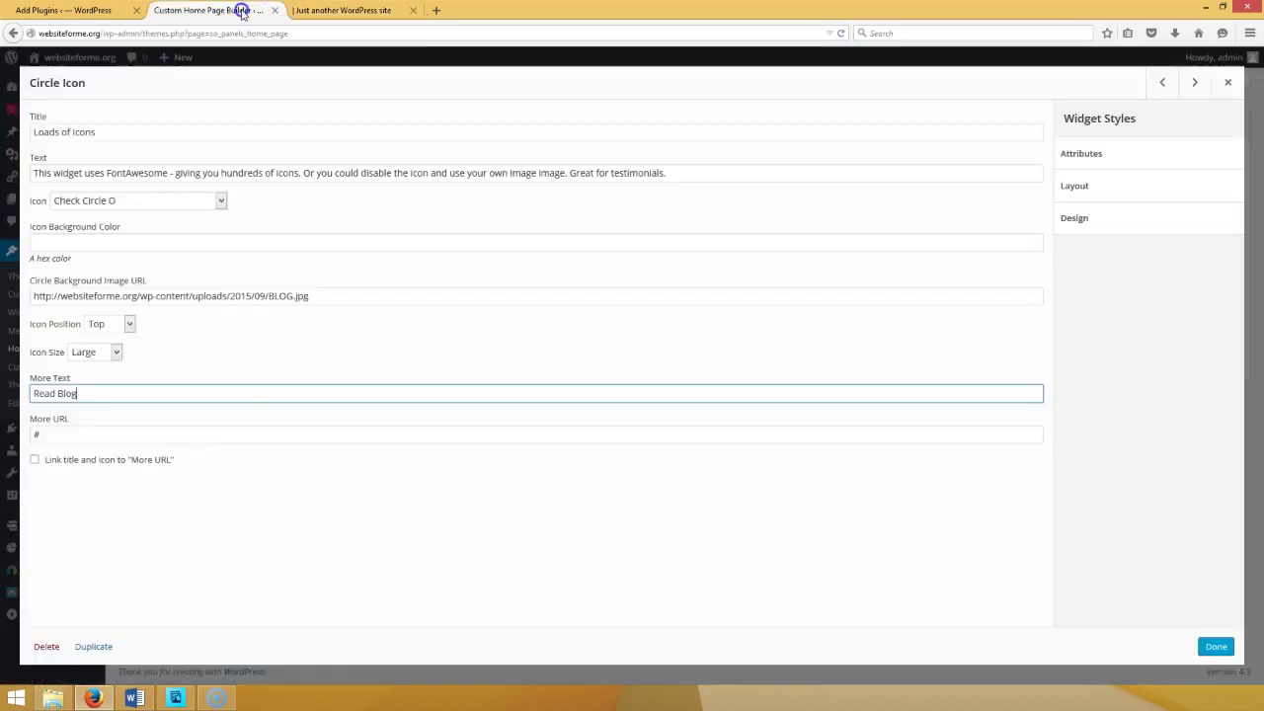
left_click_drag(45, 432, 32, 431)
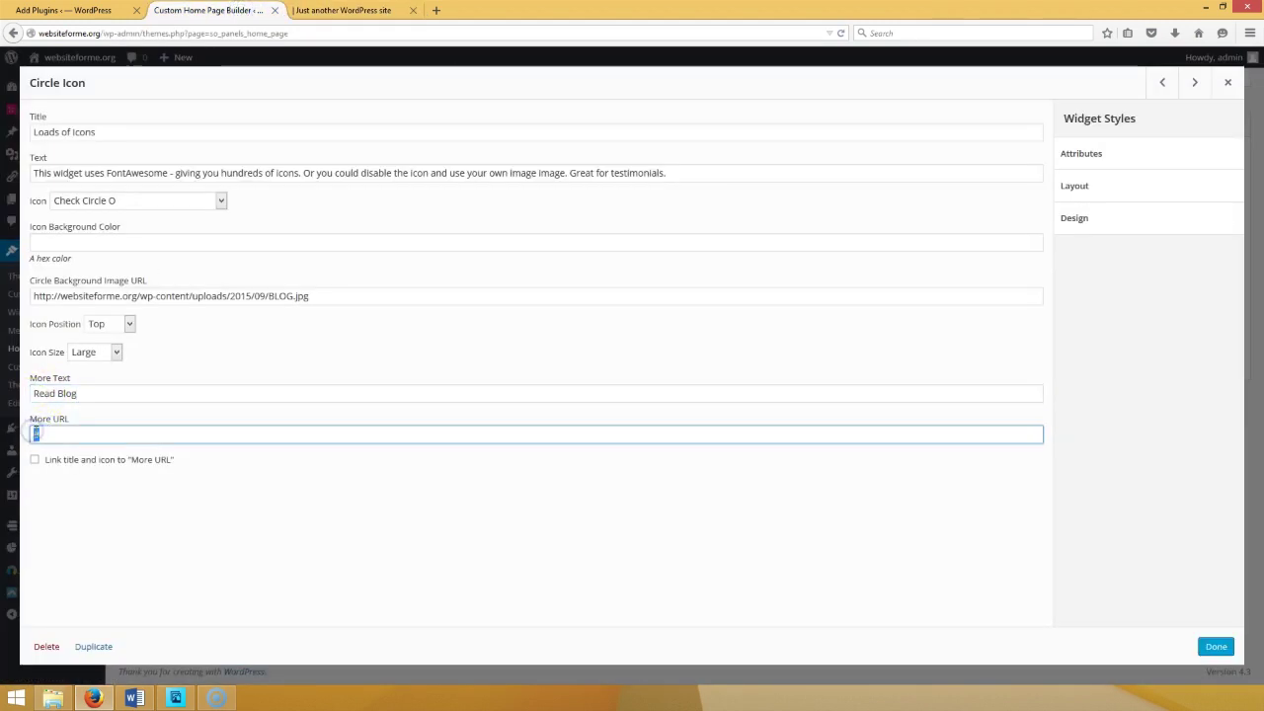
left_click(318, 10)
scroll(692, 139, "up", 4)
scroll(692, 133, "up", 2)
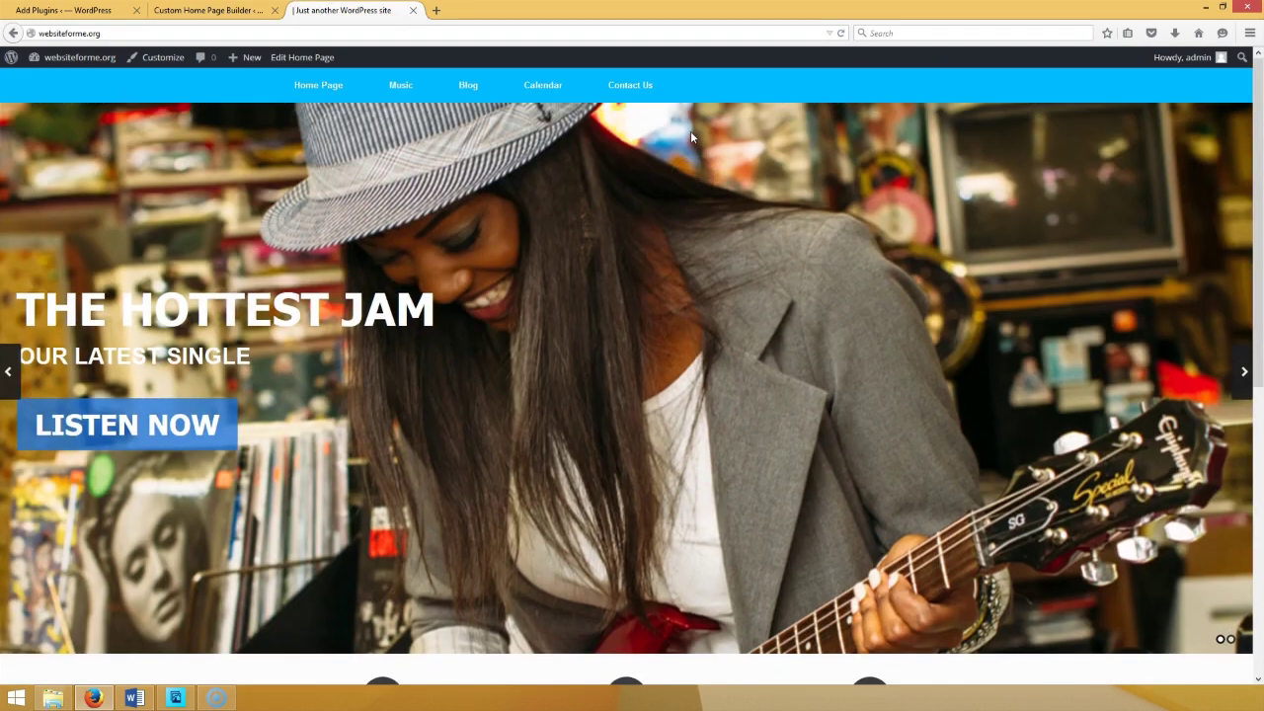
right_click(466, 87)
left_click(523, 173)
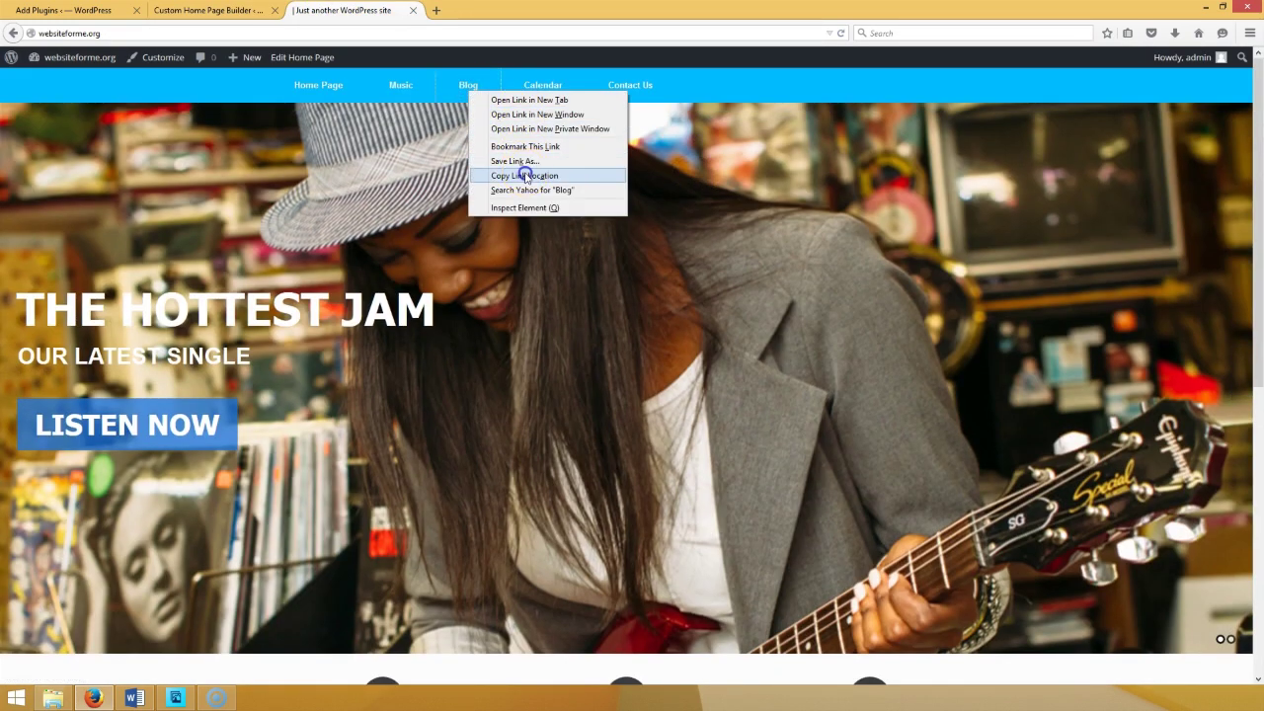
- Paste the blog page link as the "Loads of Icons" widget's More URL, link its title and icon to it, and save the home page
left_click(242, 10)
key("BackSpace")
left_click(56, 423)
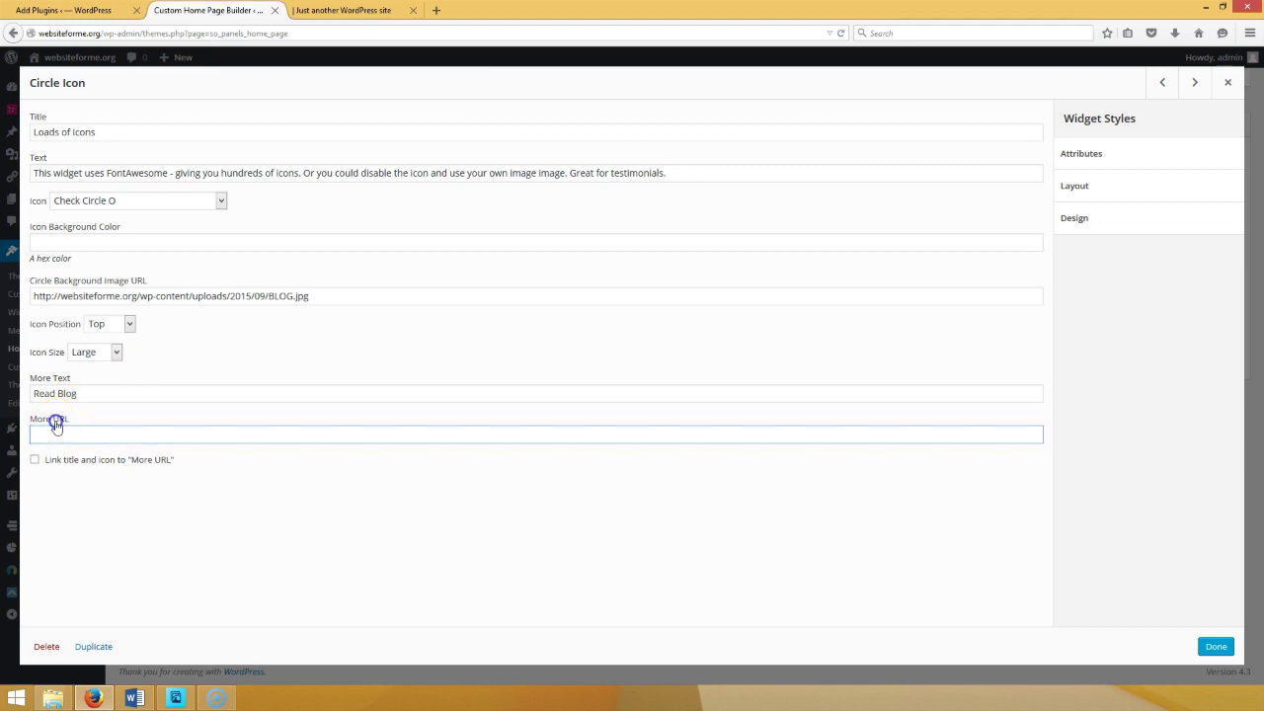
left_click(35, 461)
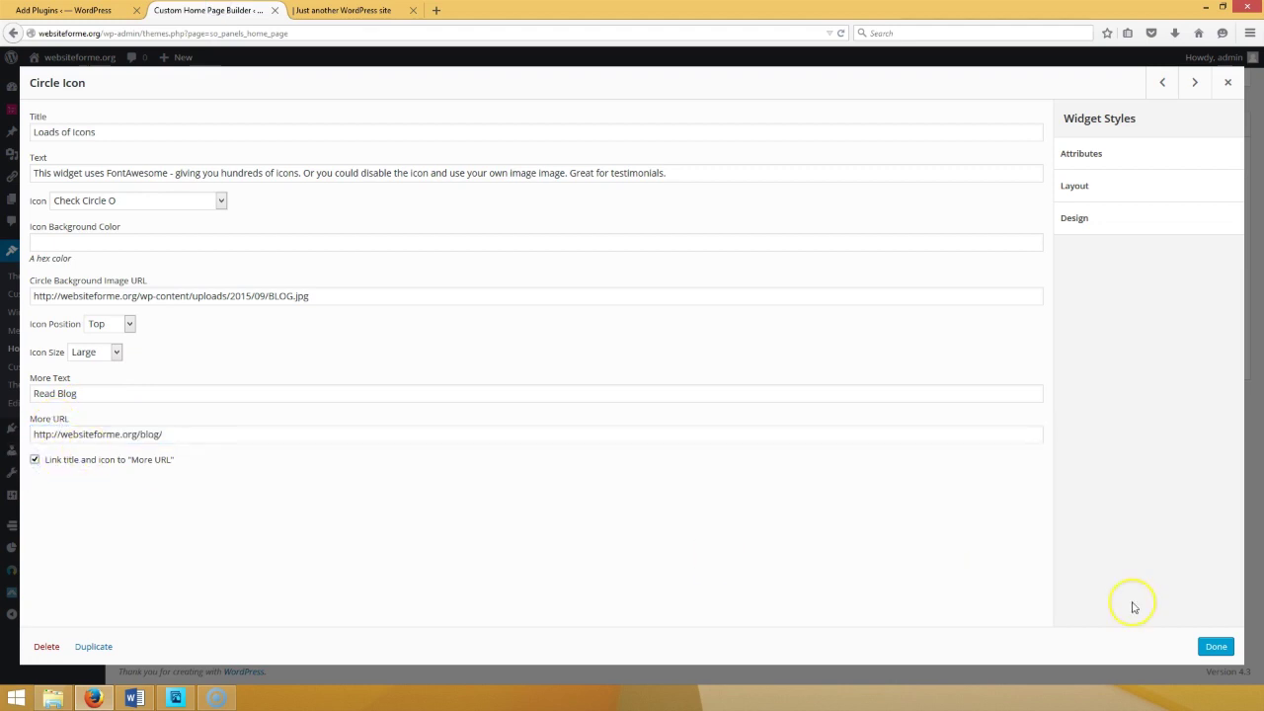
left_click(1215, 646)
left_click(186, 397)
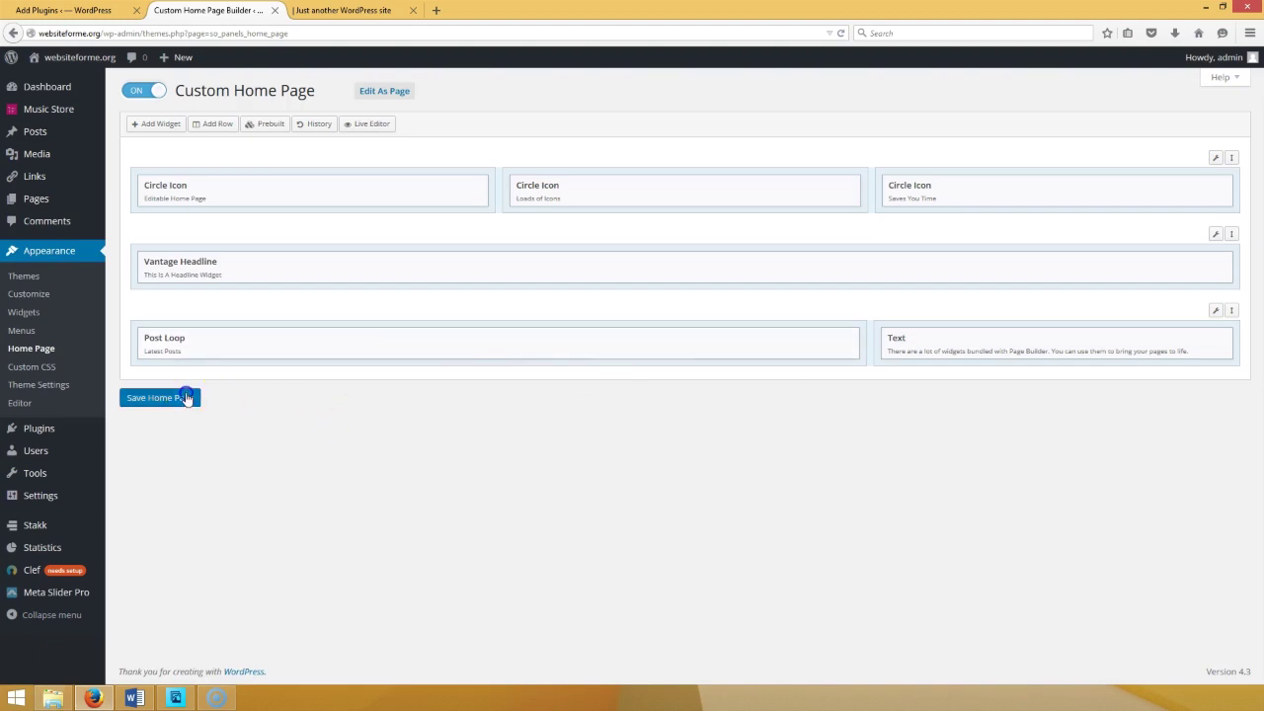
- Reload the front page and examine the circle icons below the slider
left_click(373, 12)
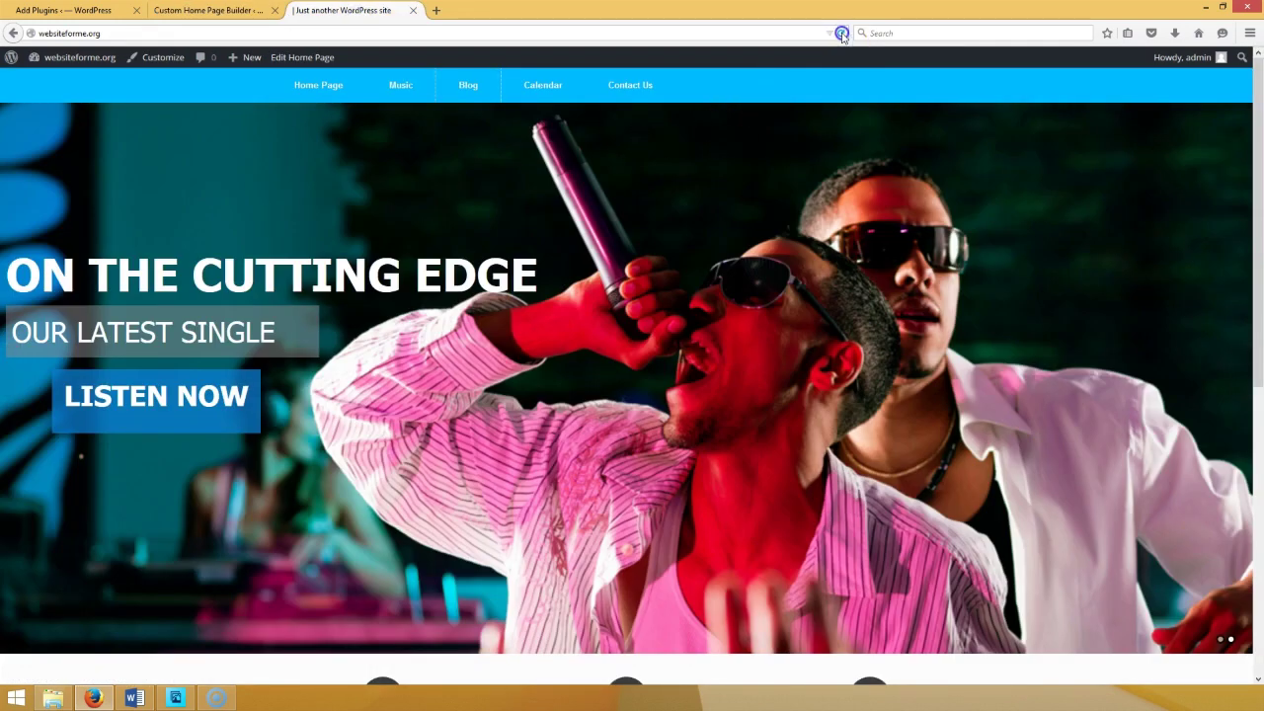
scroll(784, 161, "down", 4)
scroll(784, 161, "up", 4)
scroll(784, 161, "down", 2)
scroll(786, 168, "down", 4)
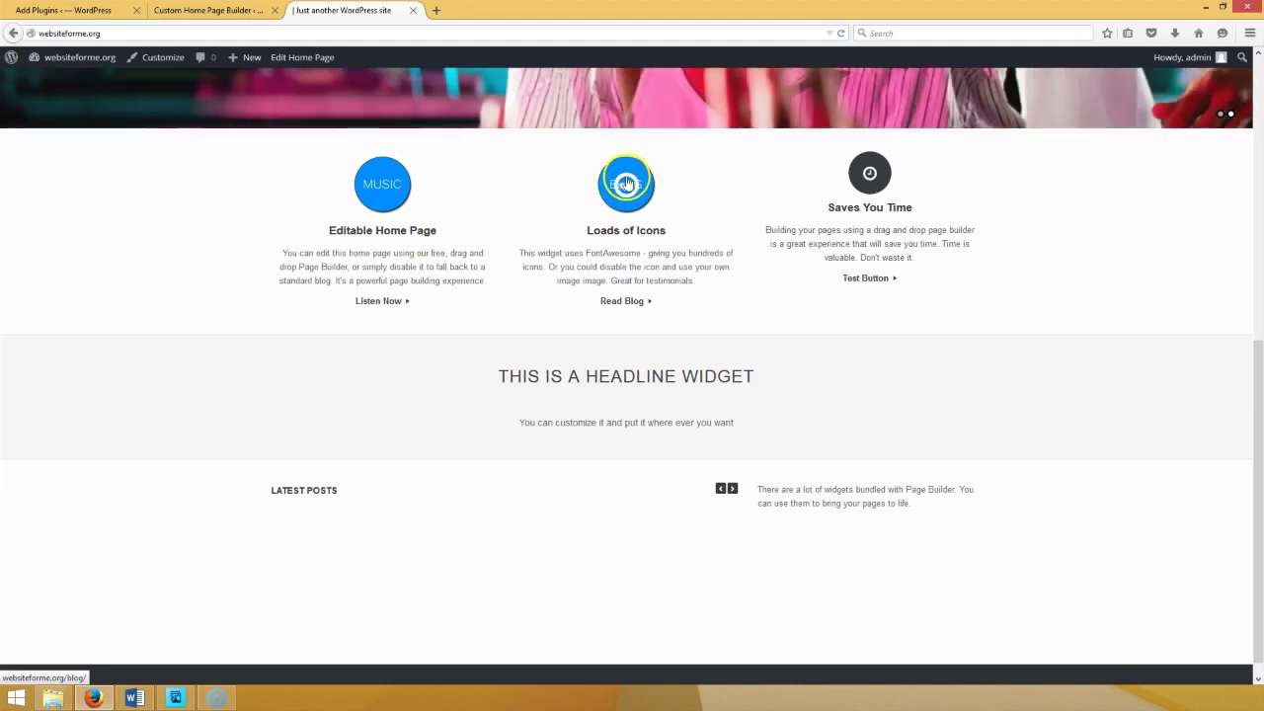
- Set the "Loads of Icons" Circle Icon widget's icon to None and save the home page
left_click(219, 12)
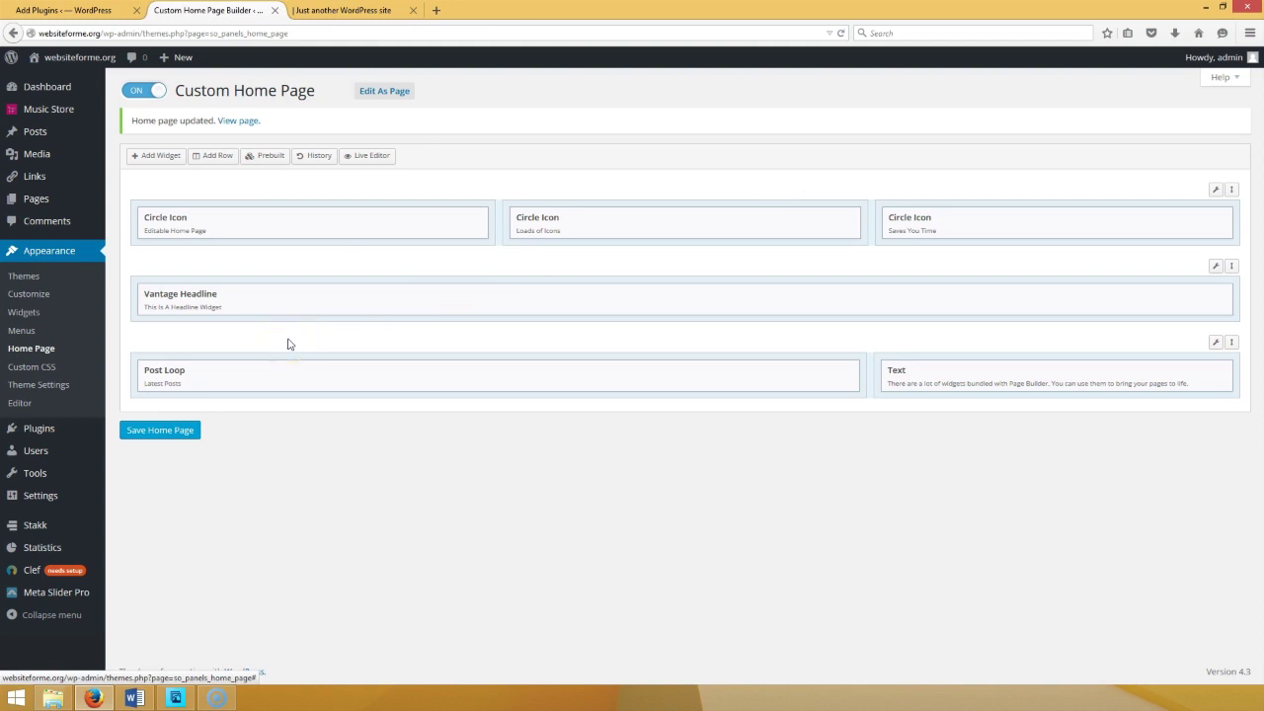
mouse_move(801, 231)
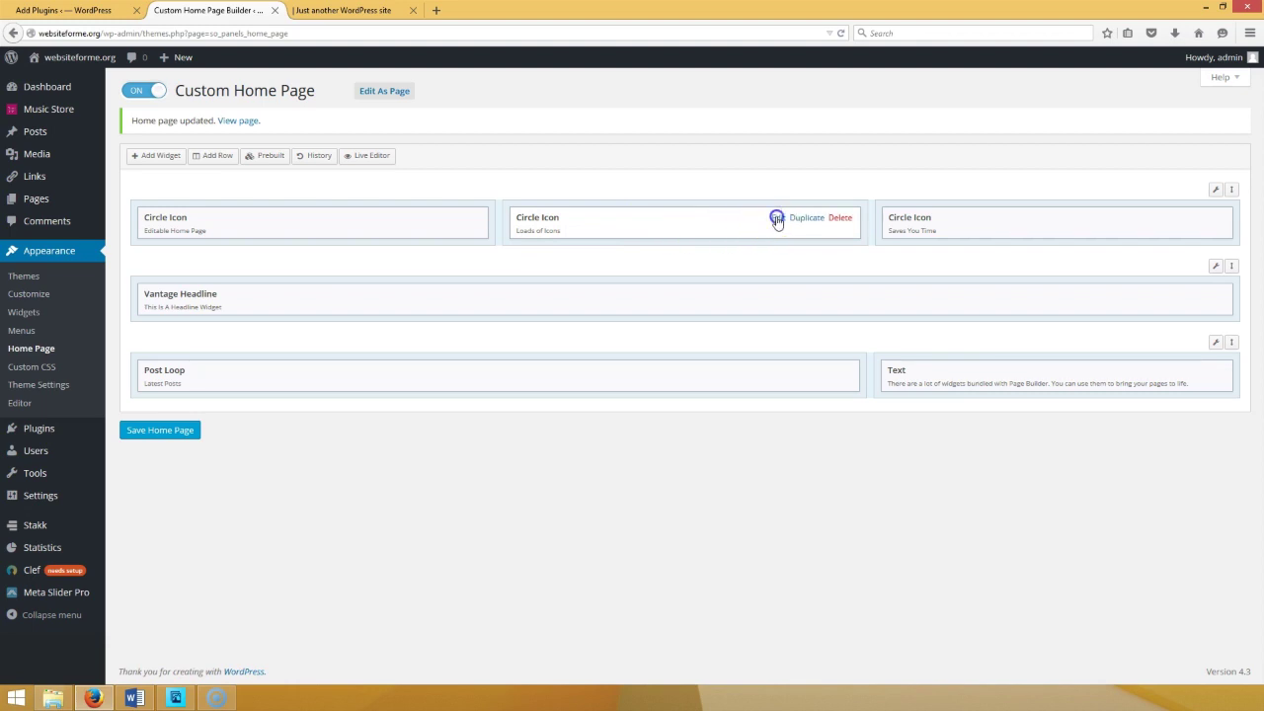
left_click(777, 219)
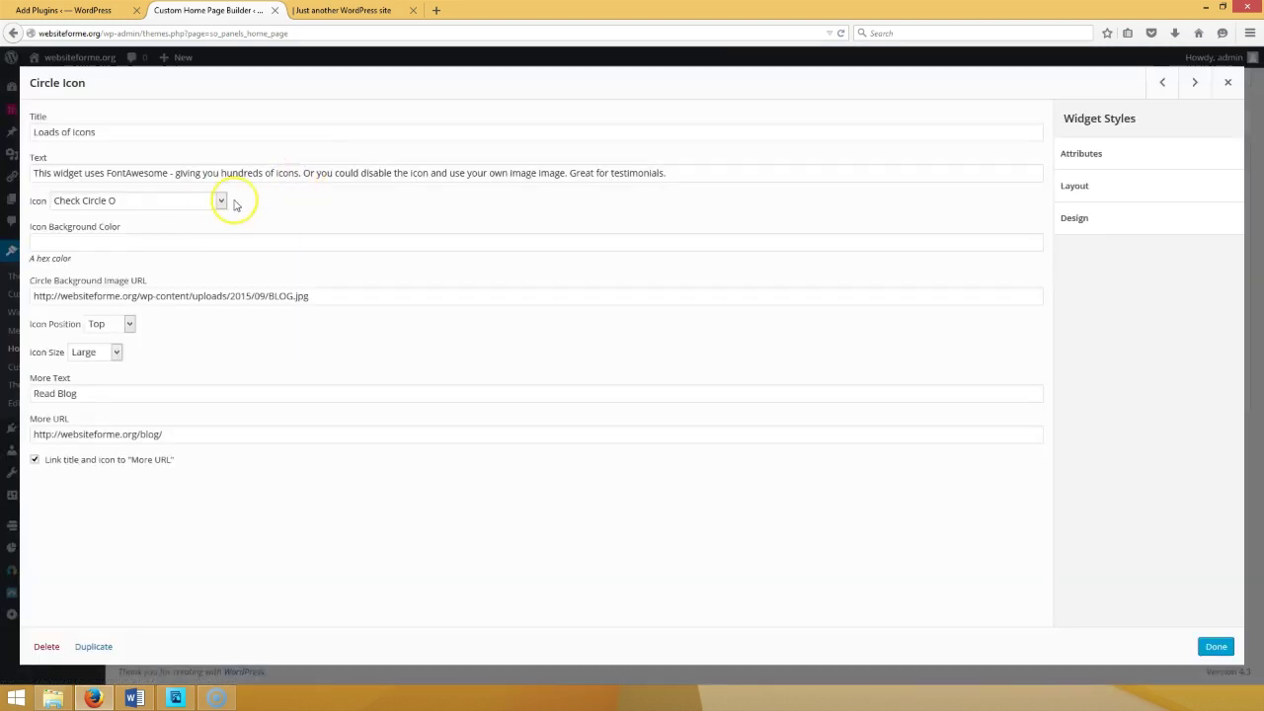
left_click(221, 202)
left_click_drag(220, 242, 221, 209)
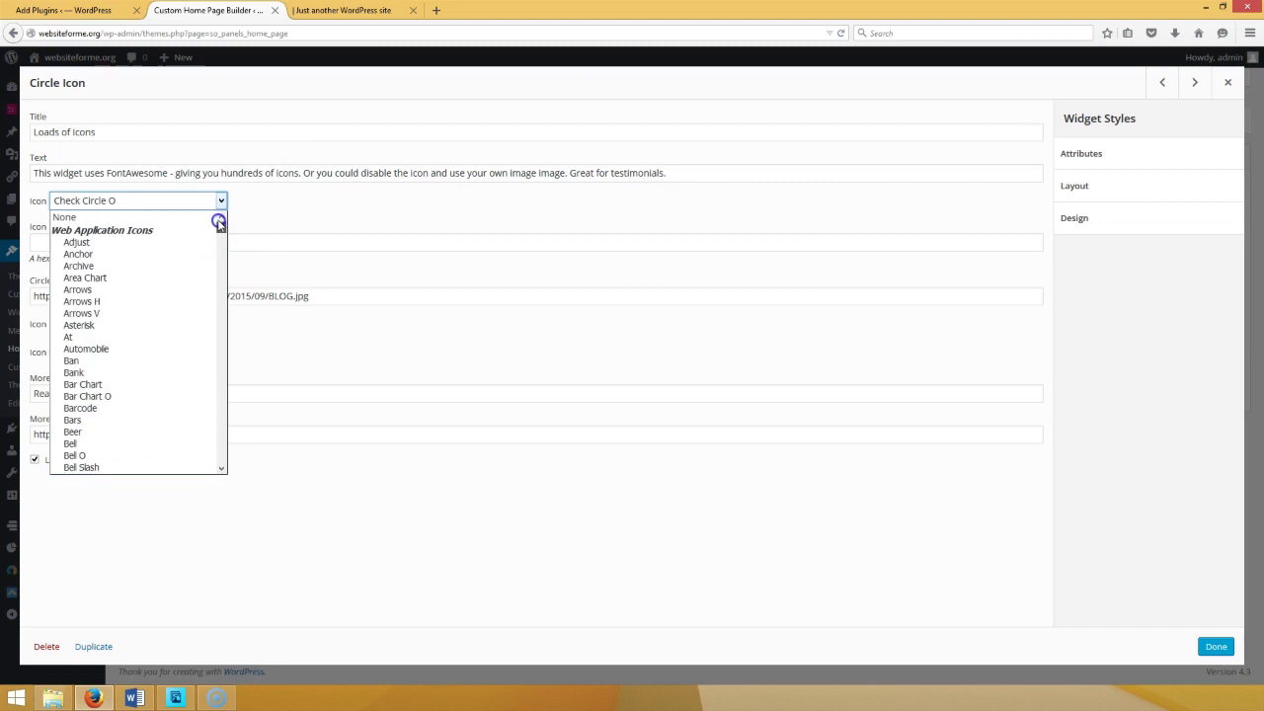
left_click(205, 213)
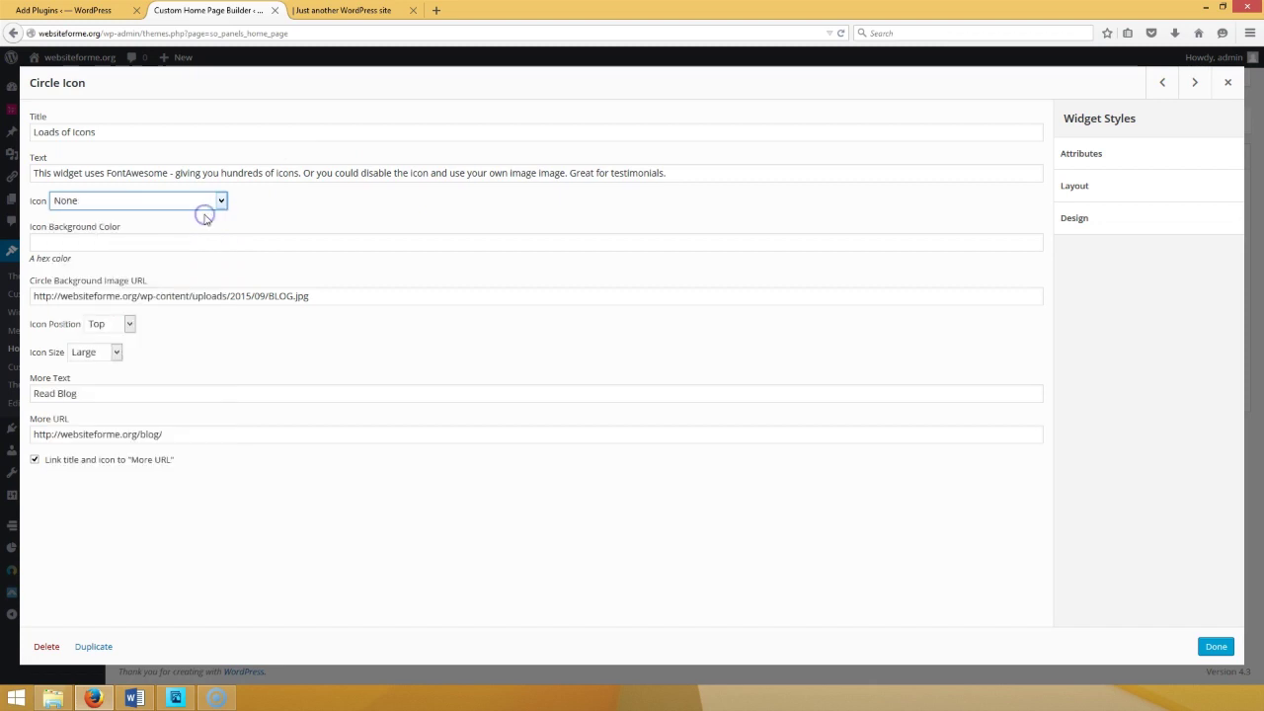
left_click(1215, 645)
left_click(160, 429)
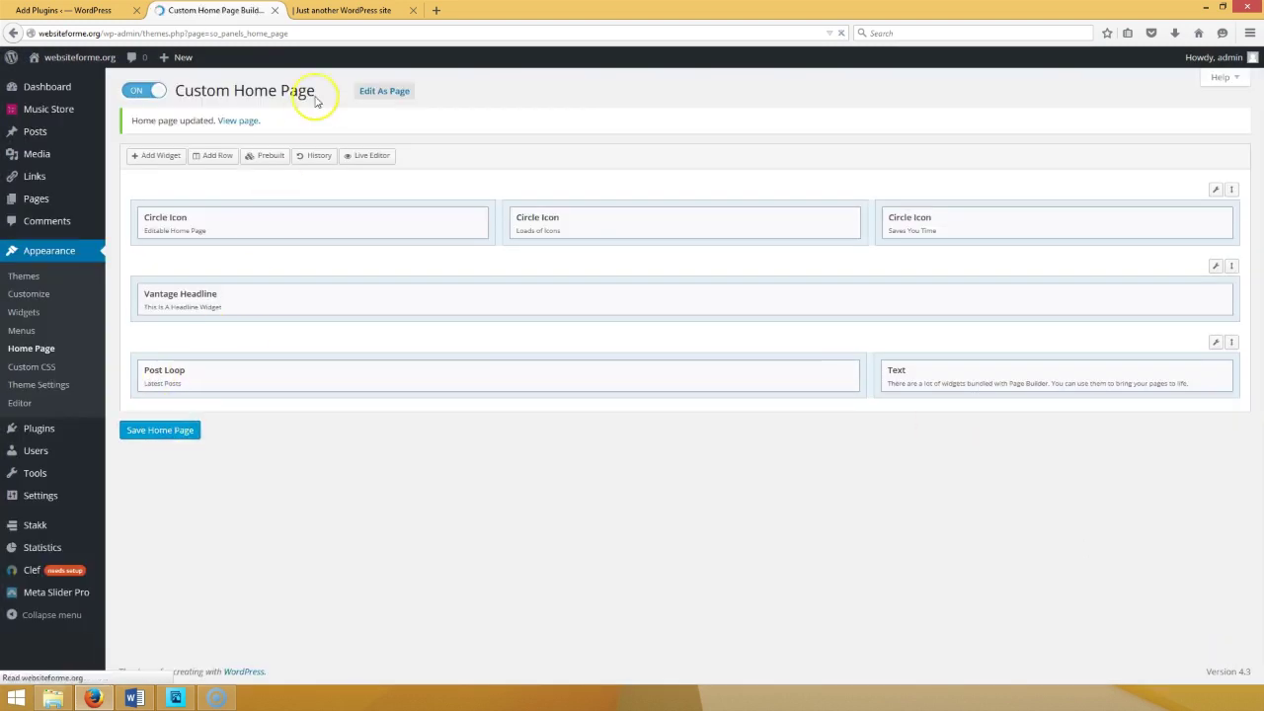
- Reload the front page and check how the Blog circle displays without the overlaid icon
left_click(324, 8)
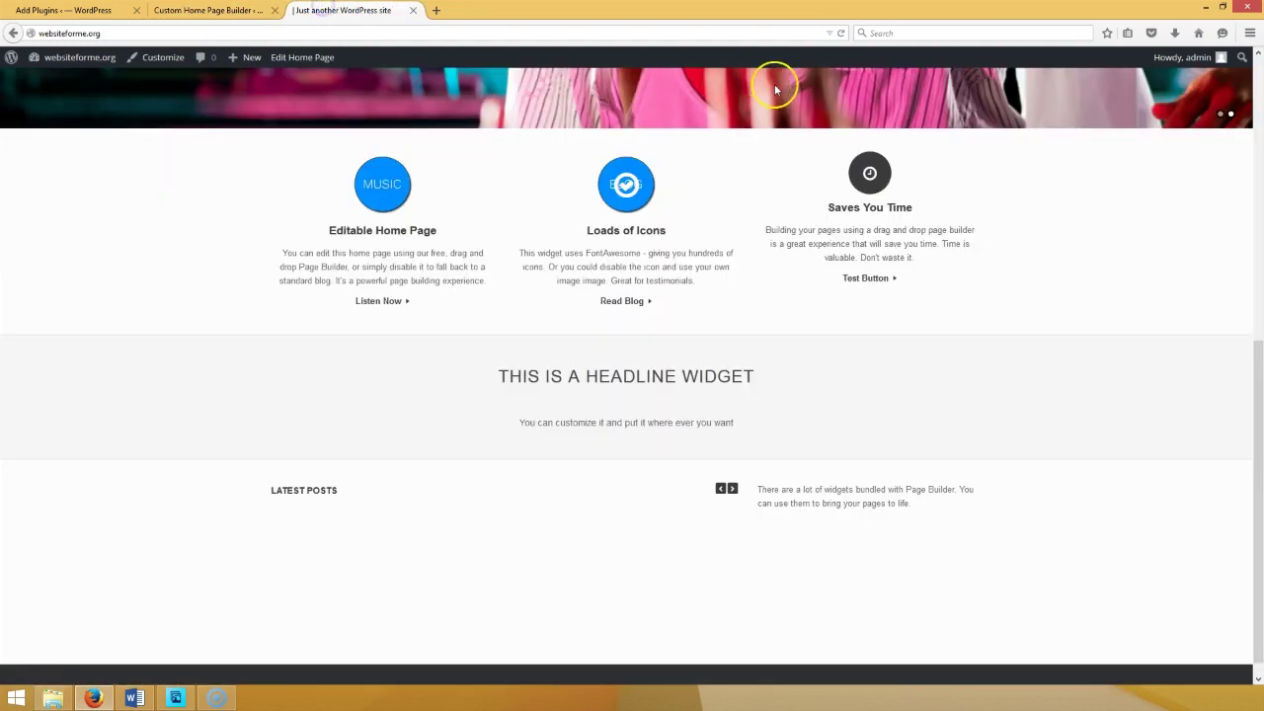
left_click(840, 33)
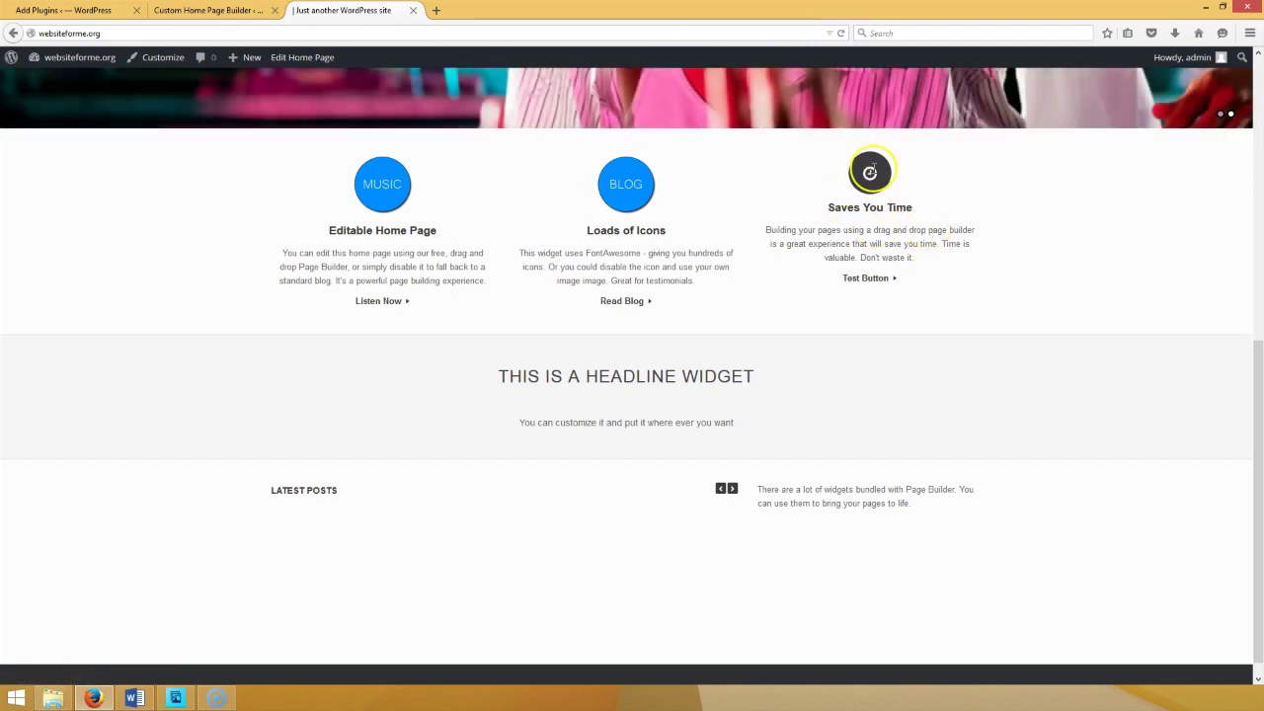
scroll(542, 310, "up", 5)
scroll(539, 314, "down", 5)
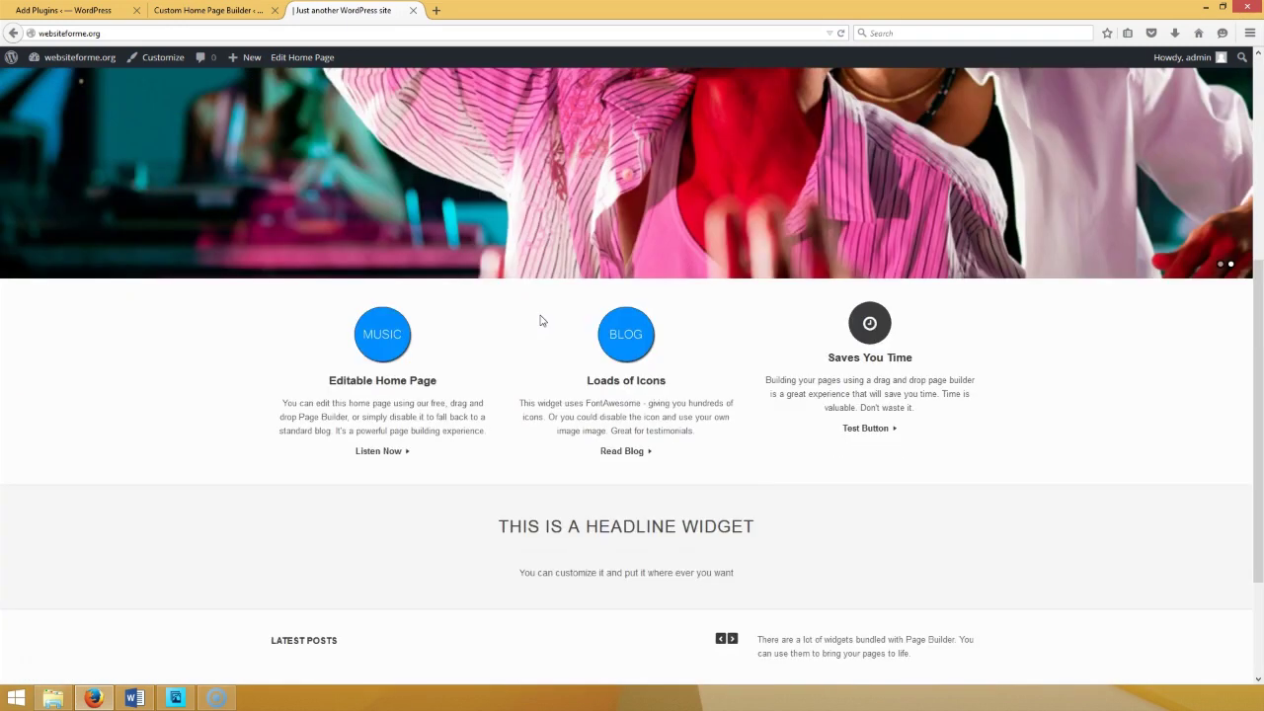
scroll(542, 316, "up", 5)
- Copy the URL of the contact-us.jpg image from its attachment details in the Media Library
left_click(223, 13)
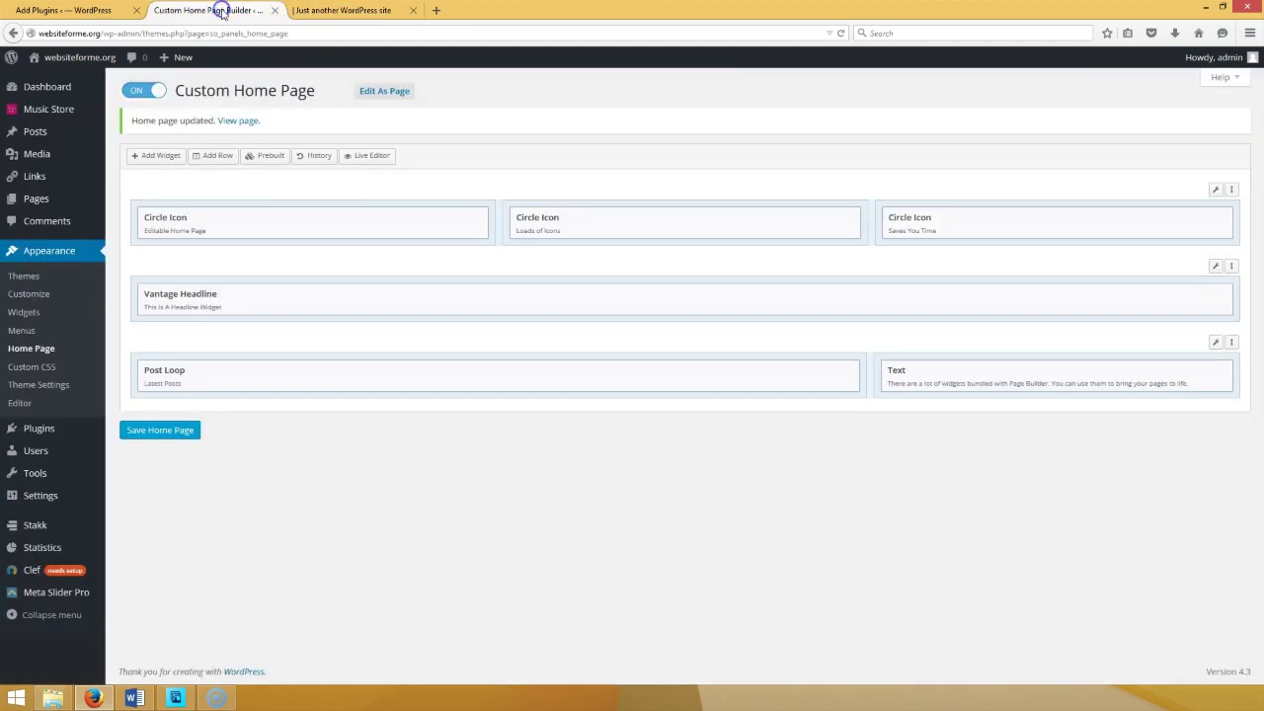
left_click(36, 154)
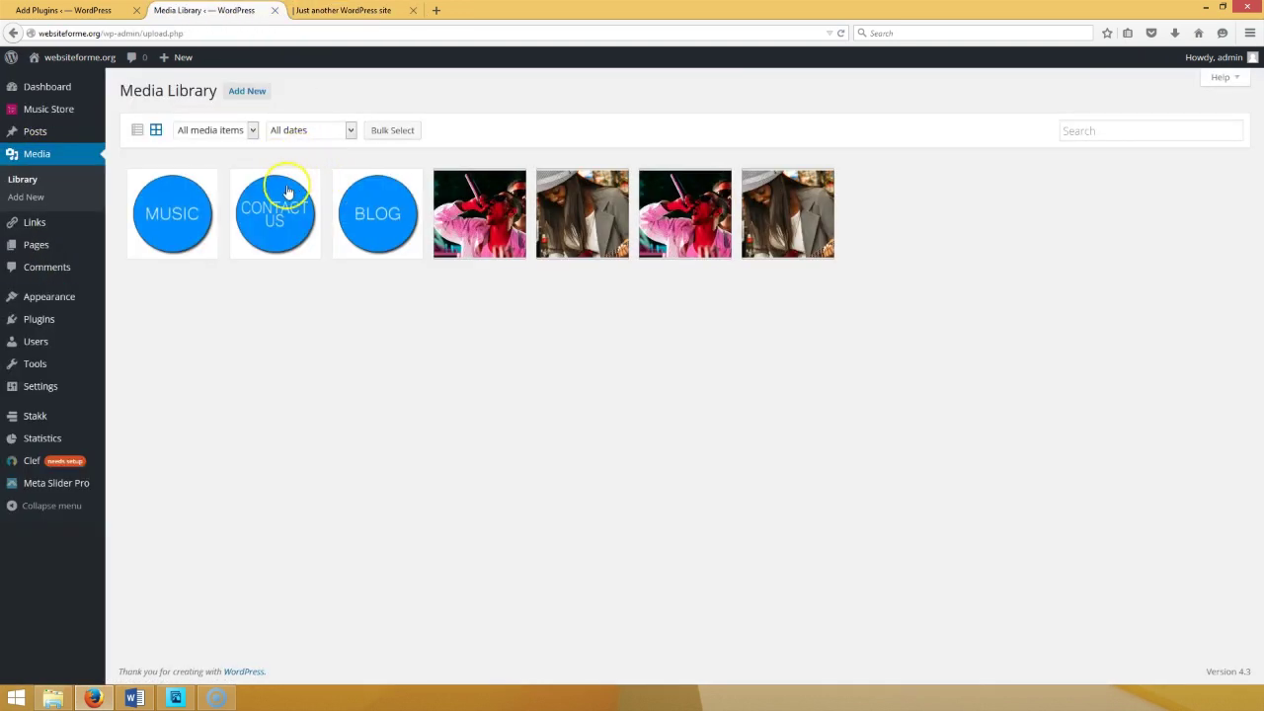
left_click(285, 213)
left_click_drag(975, 198, 1243, 200)
key("ctrl+c")
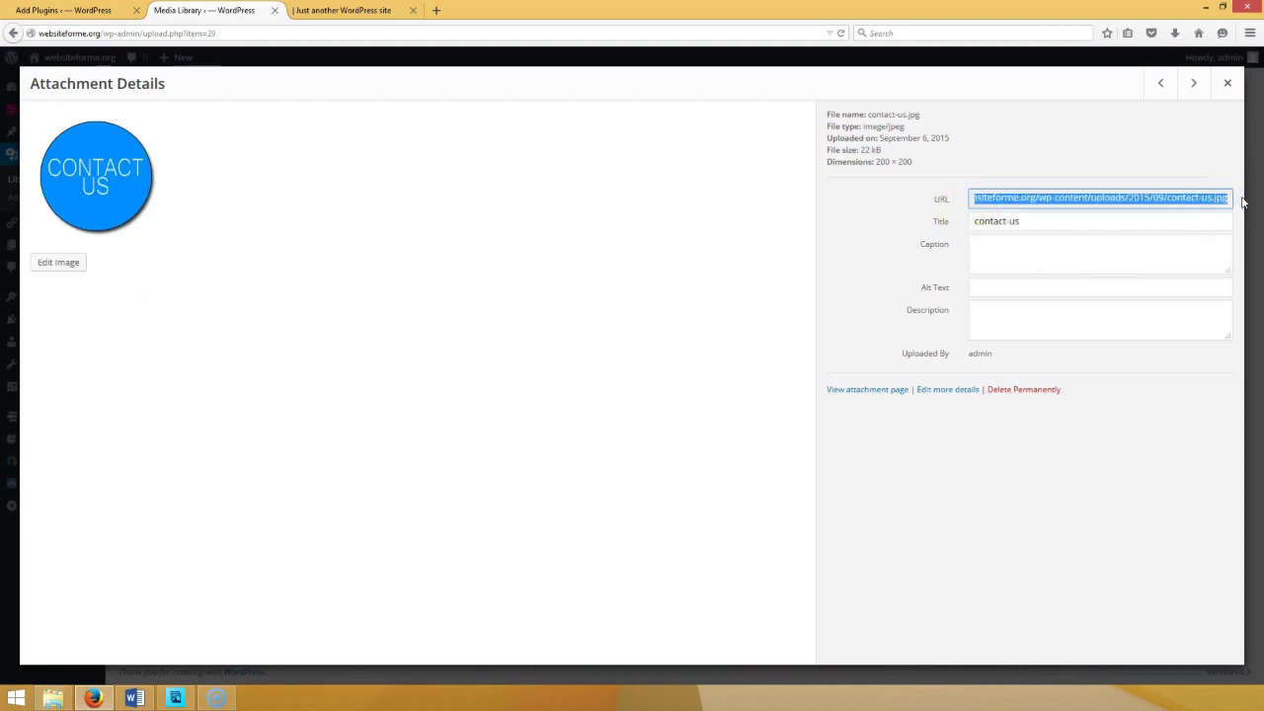
left_click(1228, 84)
- In the home page builder, retitle the "Saves You Time" Circle Icon widget "Contact Us" with the text "Feel free to contact us for question or bookings"
mouse_move(52, 297)
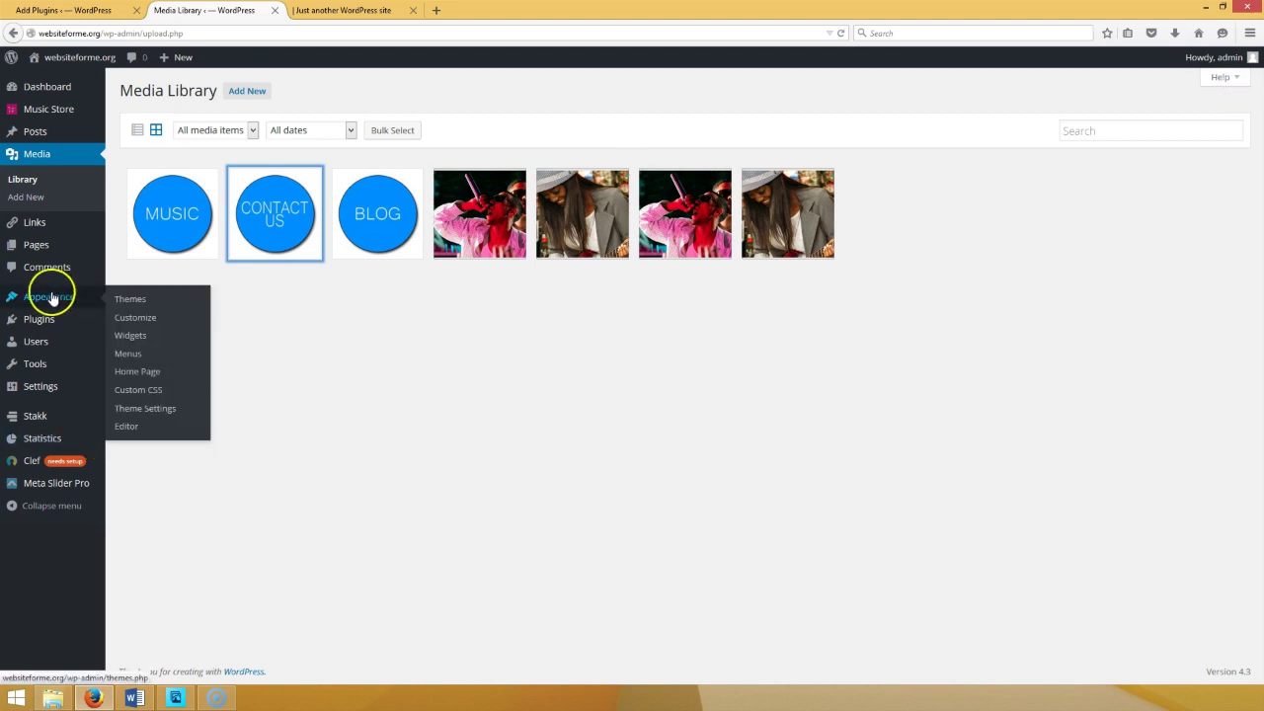
left_click(141, 372)
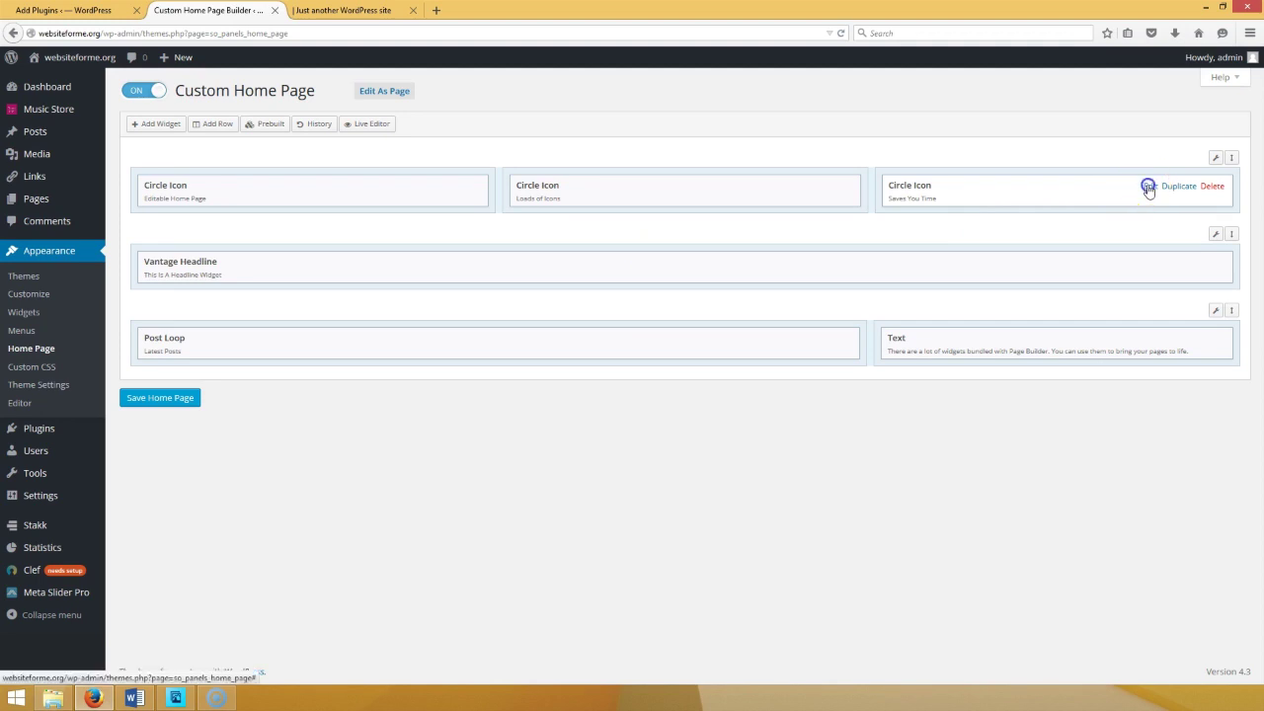
left_click(1145, 188)
left_click(114, 137)
key("ctrl+a")
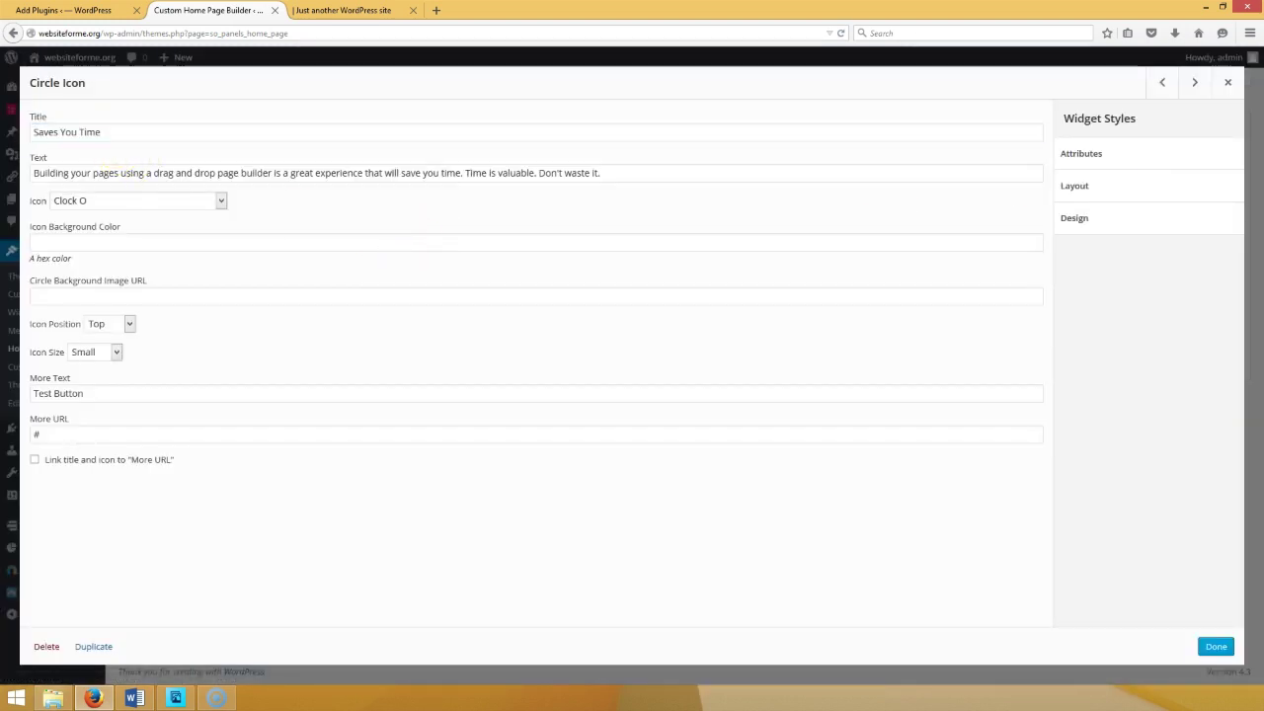
left_click_drag(105, 131, 22, 129)
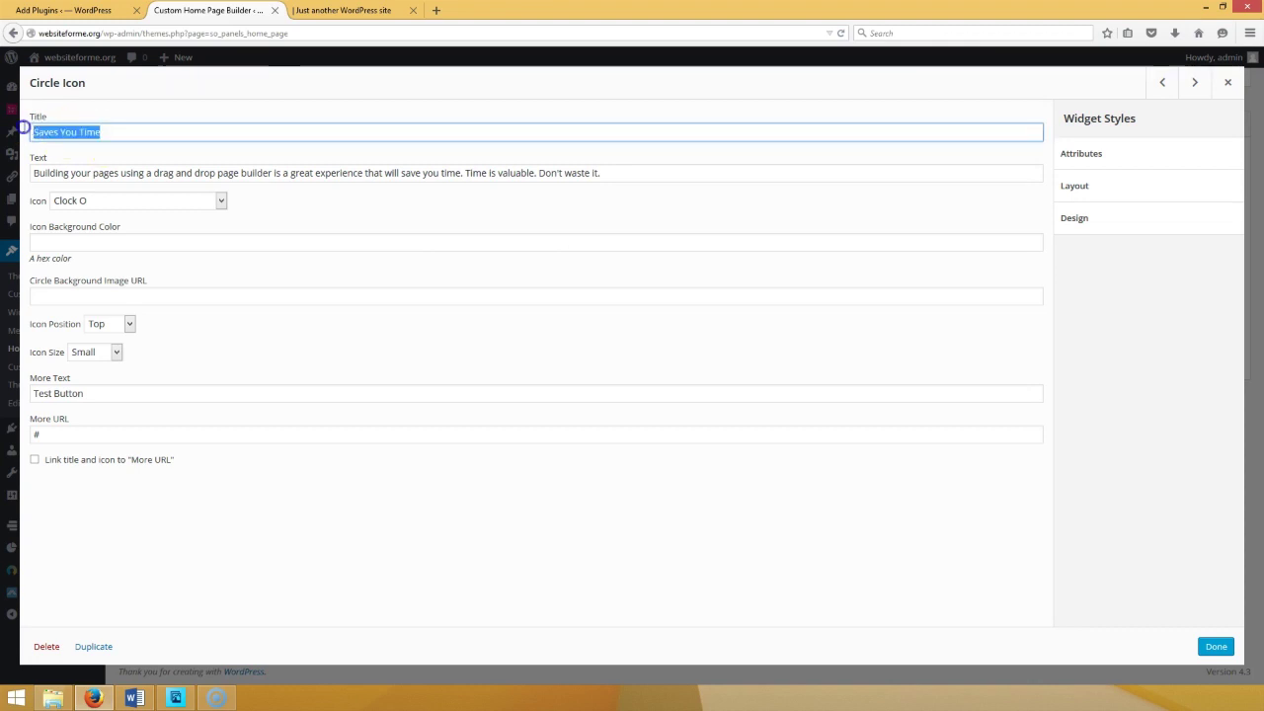
type("Contact Us")
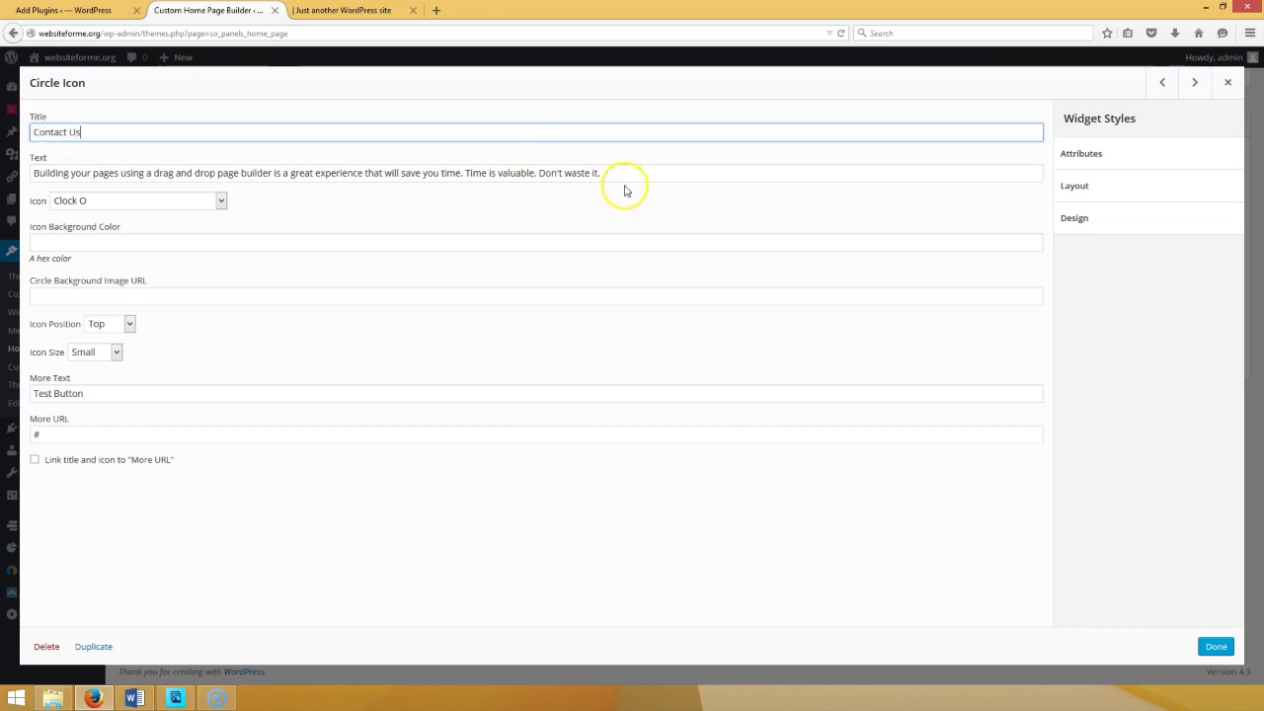
left_click_drag(623, 186, 26, 220)
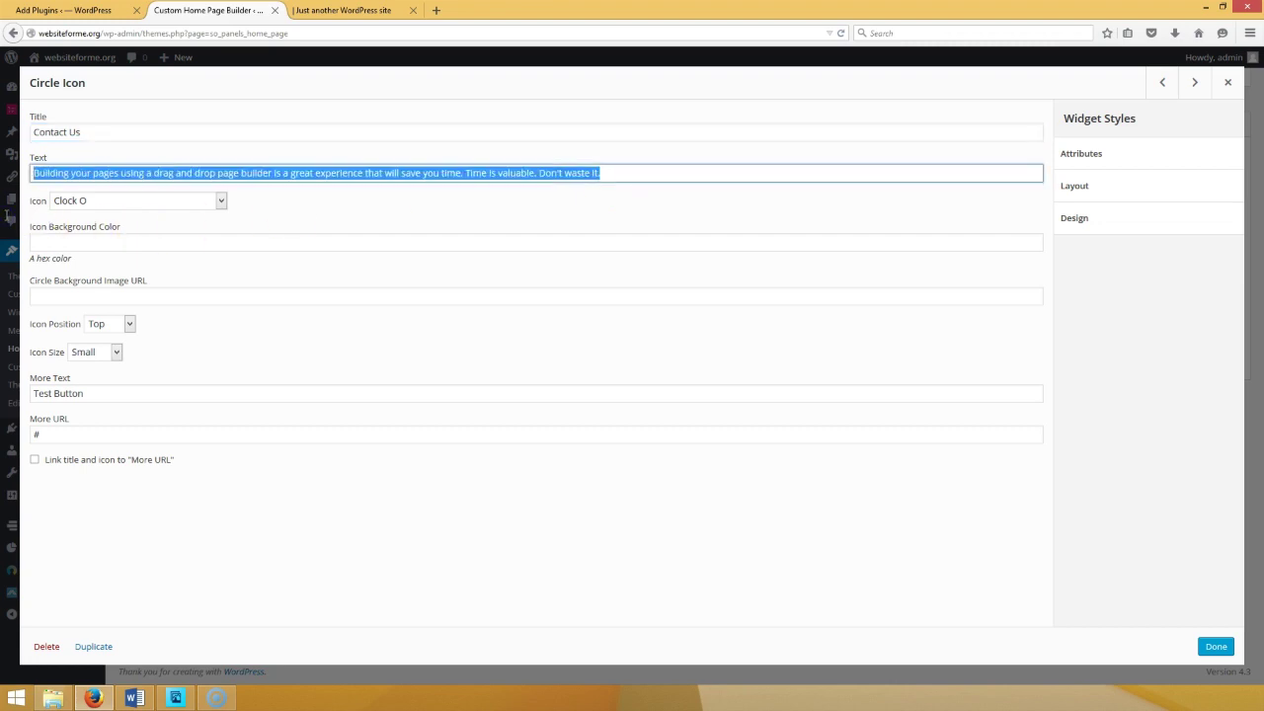
type("Fe")
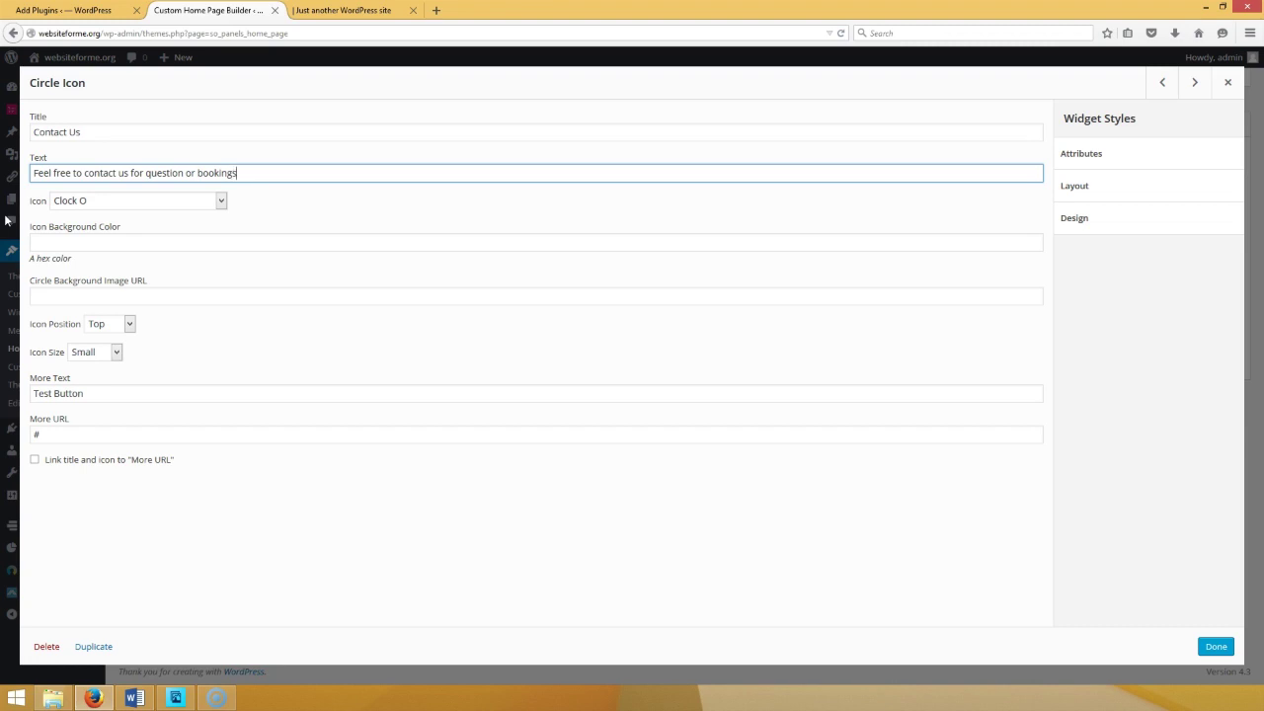
- Set the Contact Us widget's icon to None and paste the contact-us.jpg URL as its circle background image
left_click(221, 200)
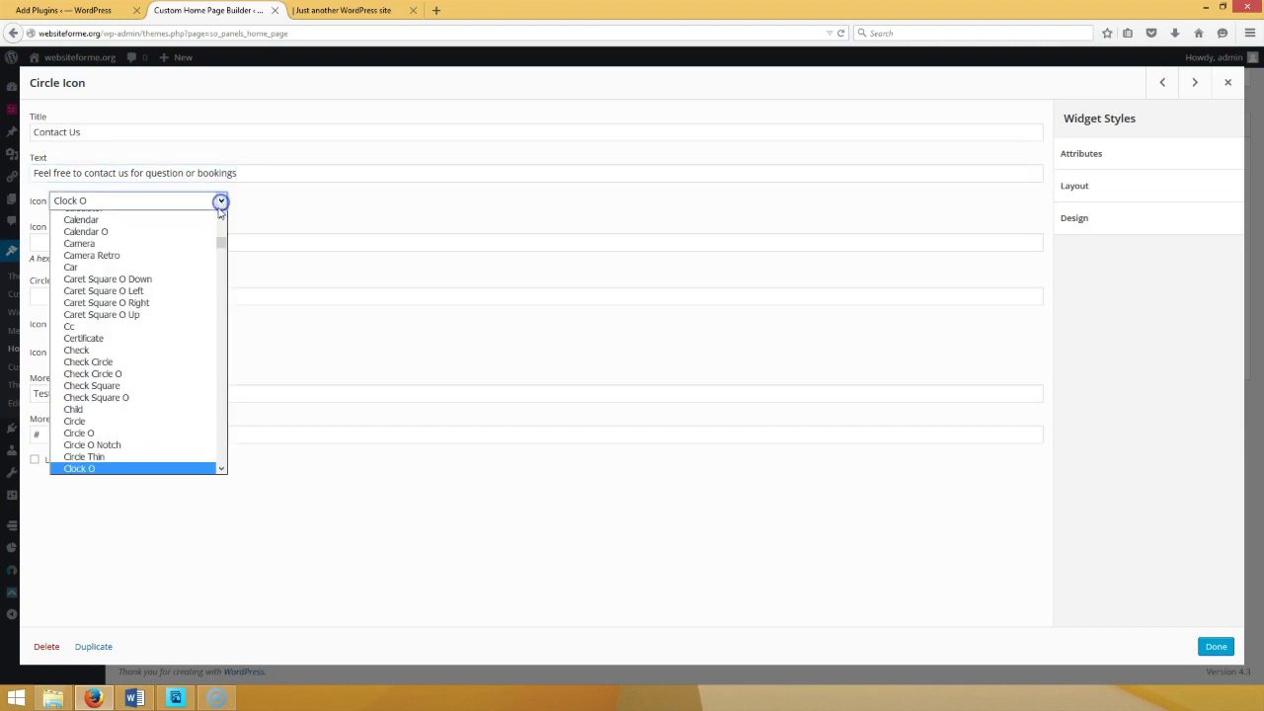
left_click_drag(223, 240, 221, 215)
left_click(191, 216)
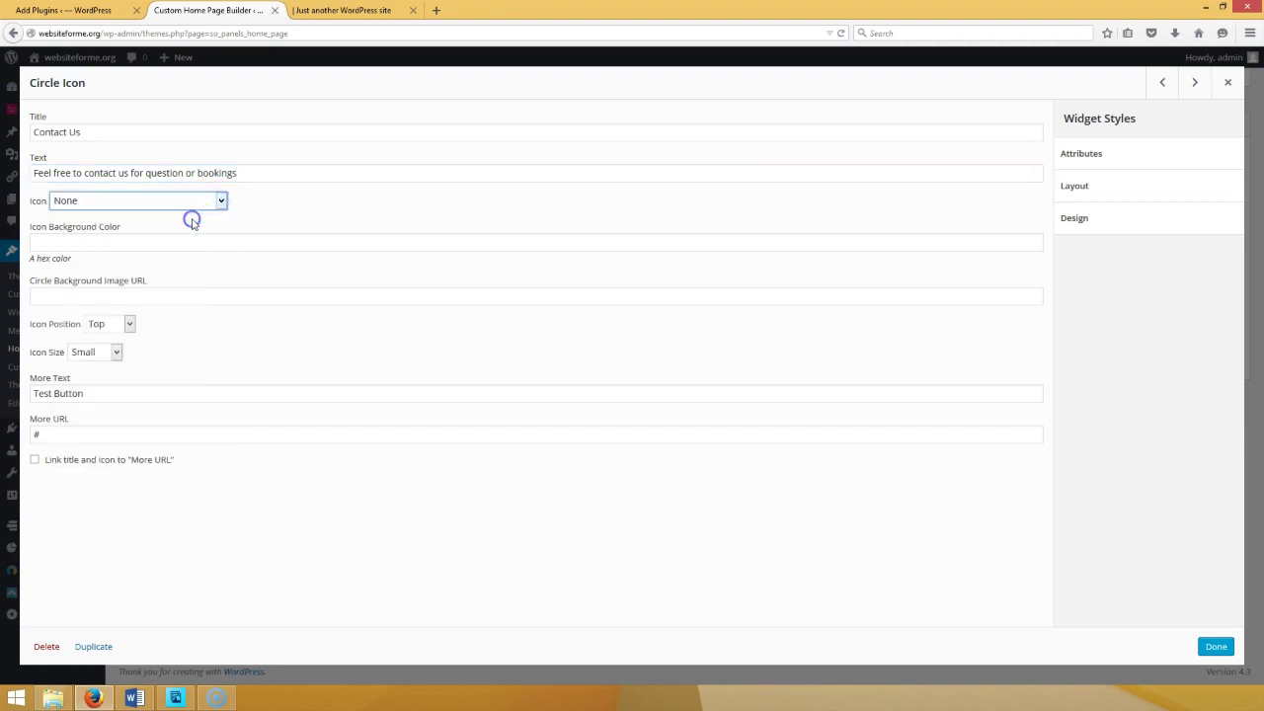
left_click(124, 300)
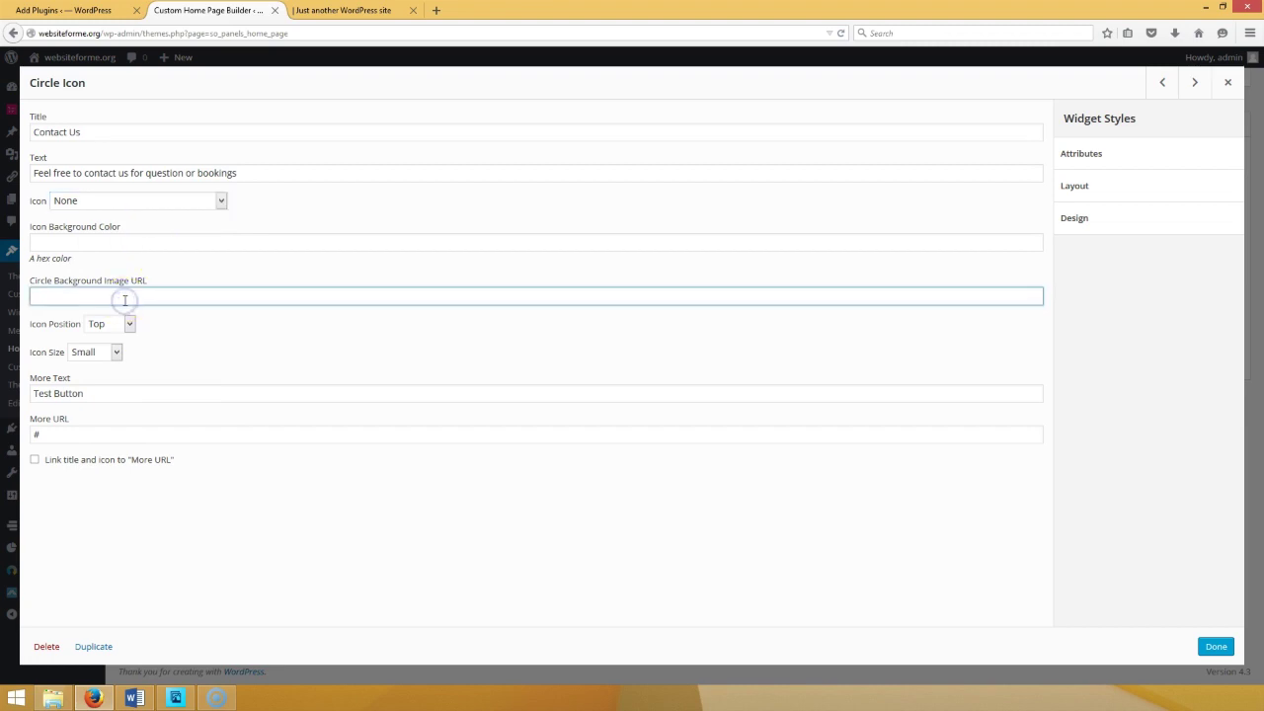
key("ctrl+v")
key("ctrl+a")
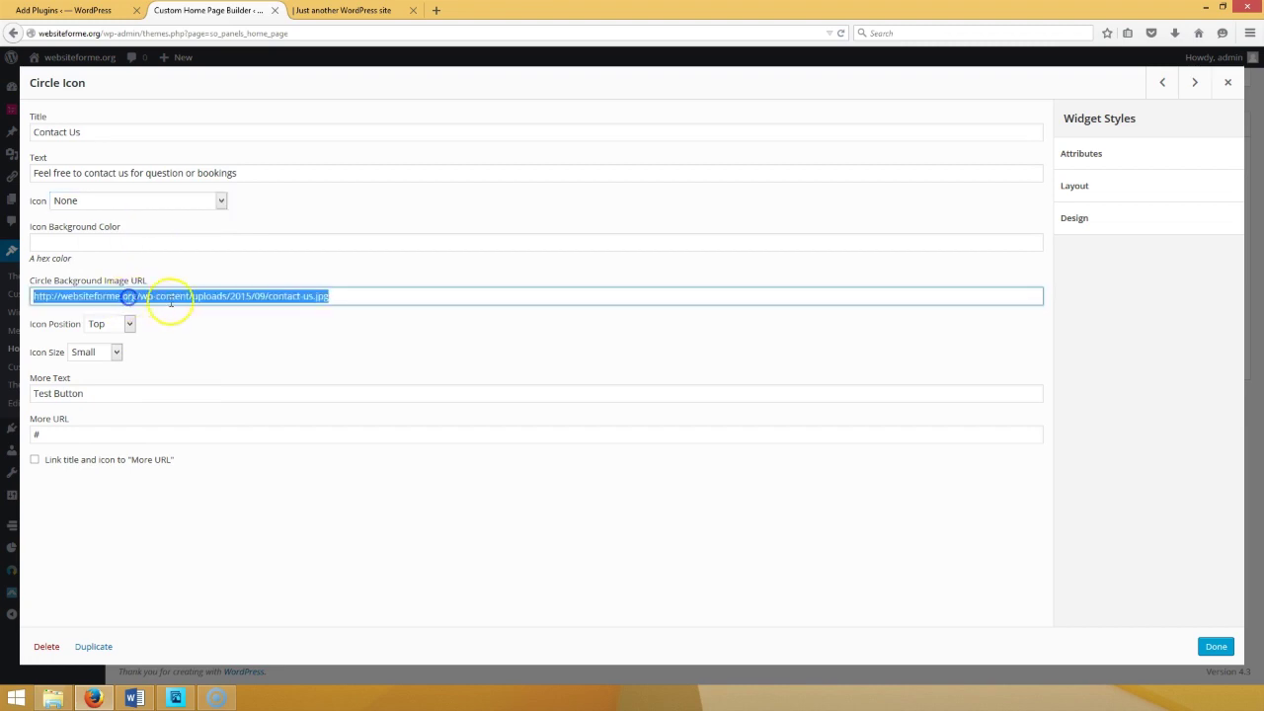
- Set the Contact Us widget's icon size to Large and its More Text to "Contact Us", and clear the placeholder More URL
left_click(116, 352)
left_click(103, 392)
left_click_drag(103, 393, 46, 388)
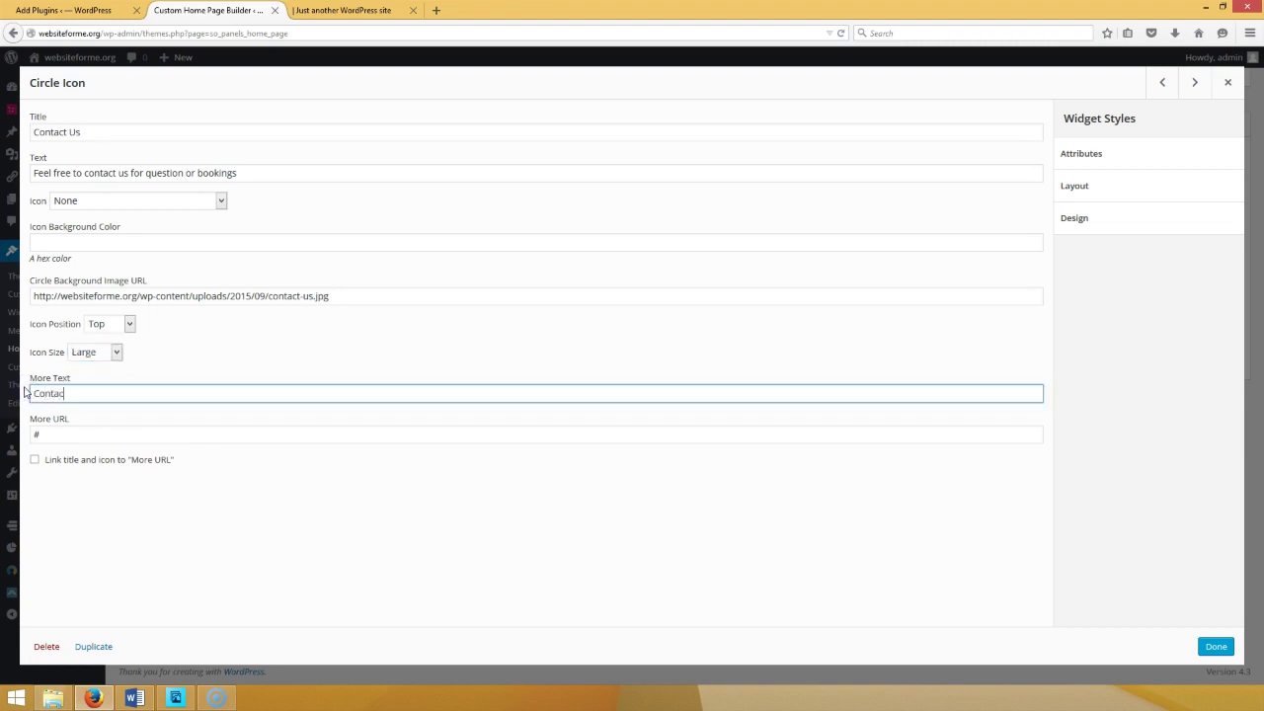
left_click(61, 434)
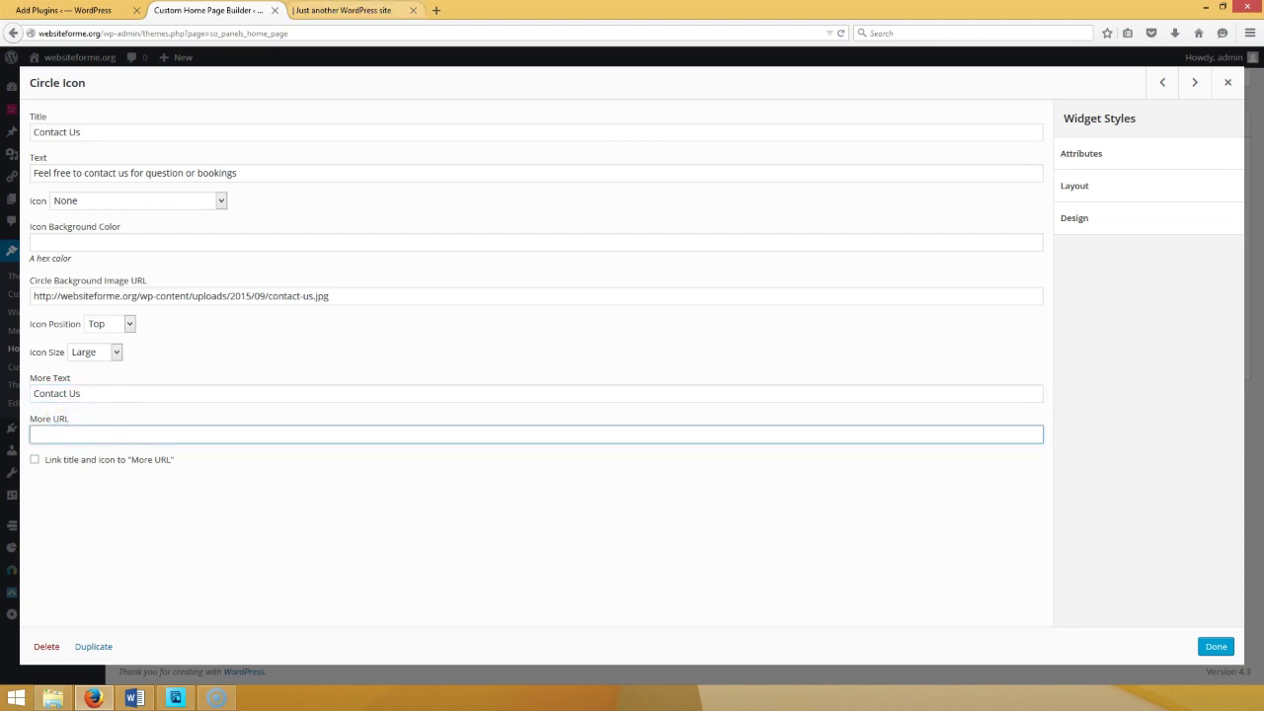
- Copy the Contact Us page link from the live site, set it as the Contact Us widget's More URL, and link the title and icon to it
left_click(367, 10)
right_click(622, 85)
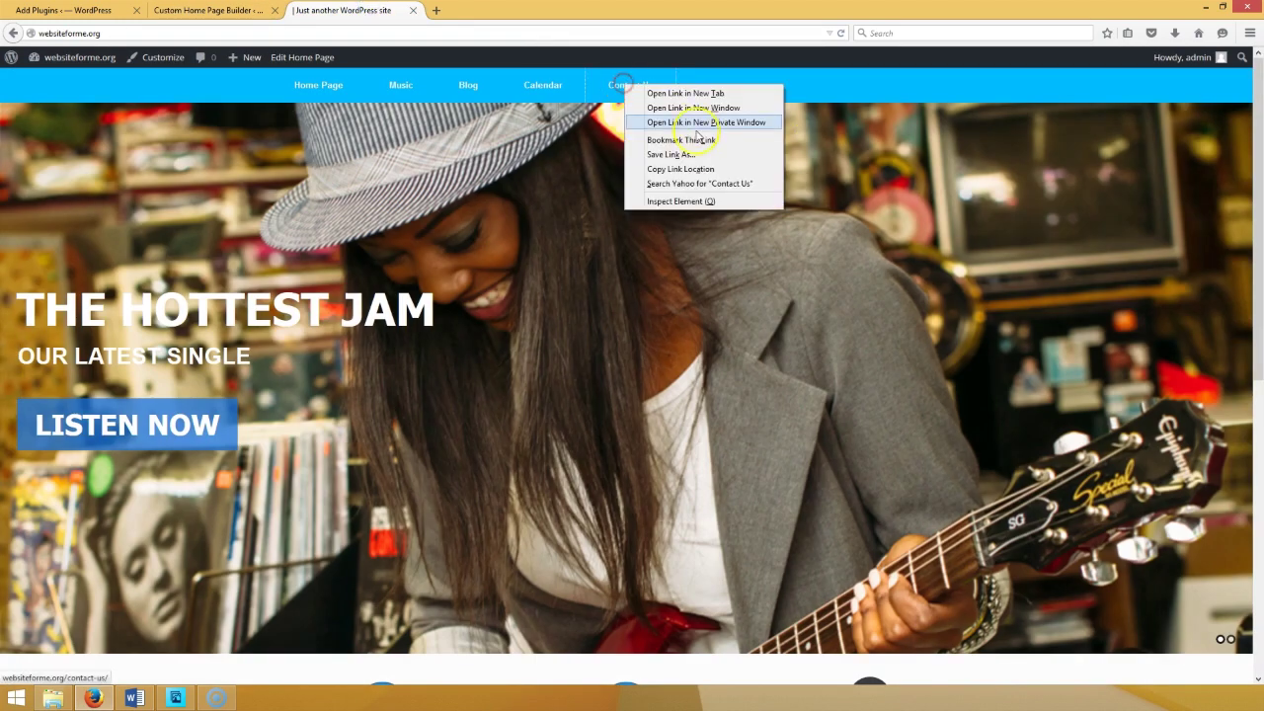
left_click(697, 170)
left_click(237, 10)
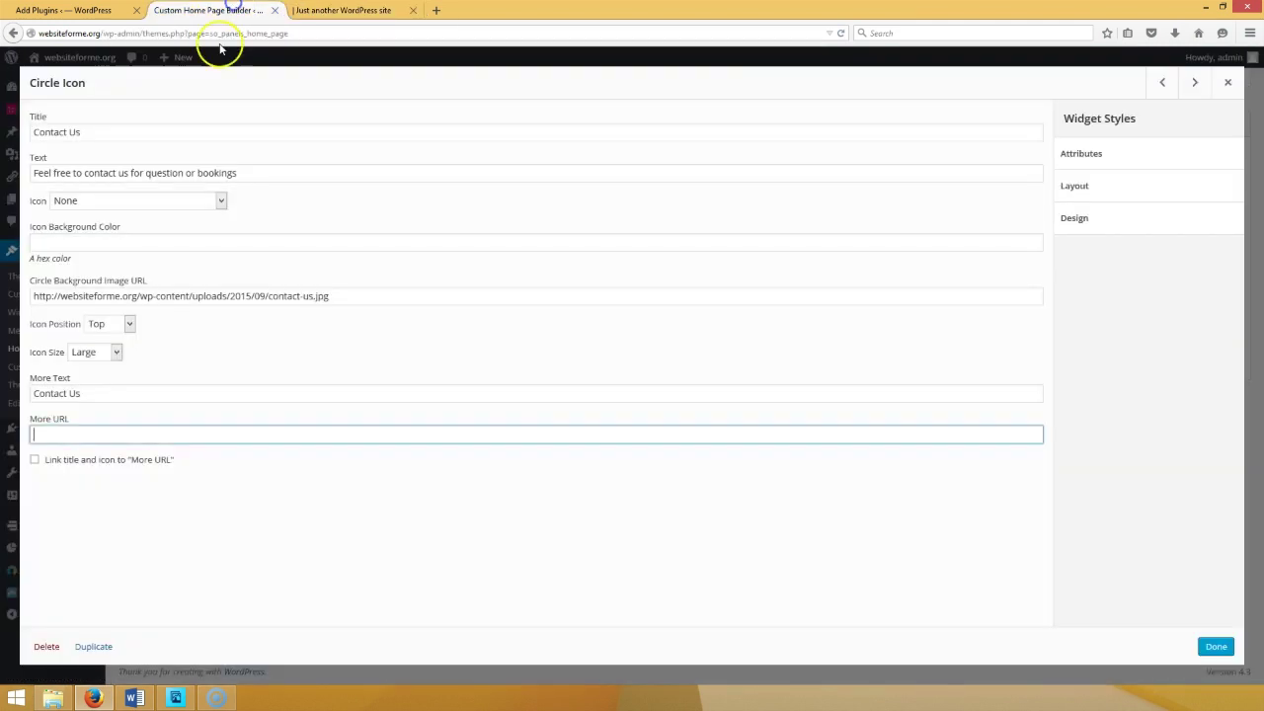
key("ctrl+v")
left_click(35, 460)
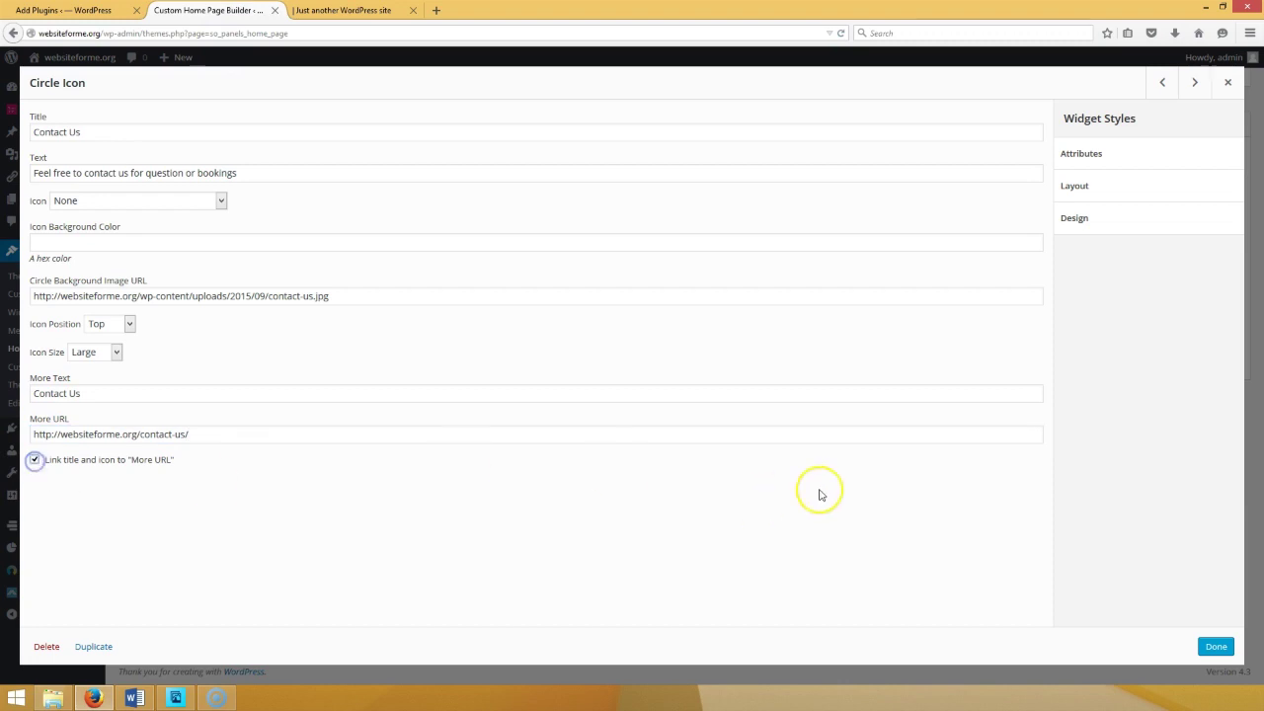
left_click(1215, 646)
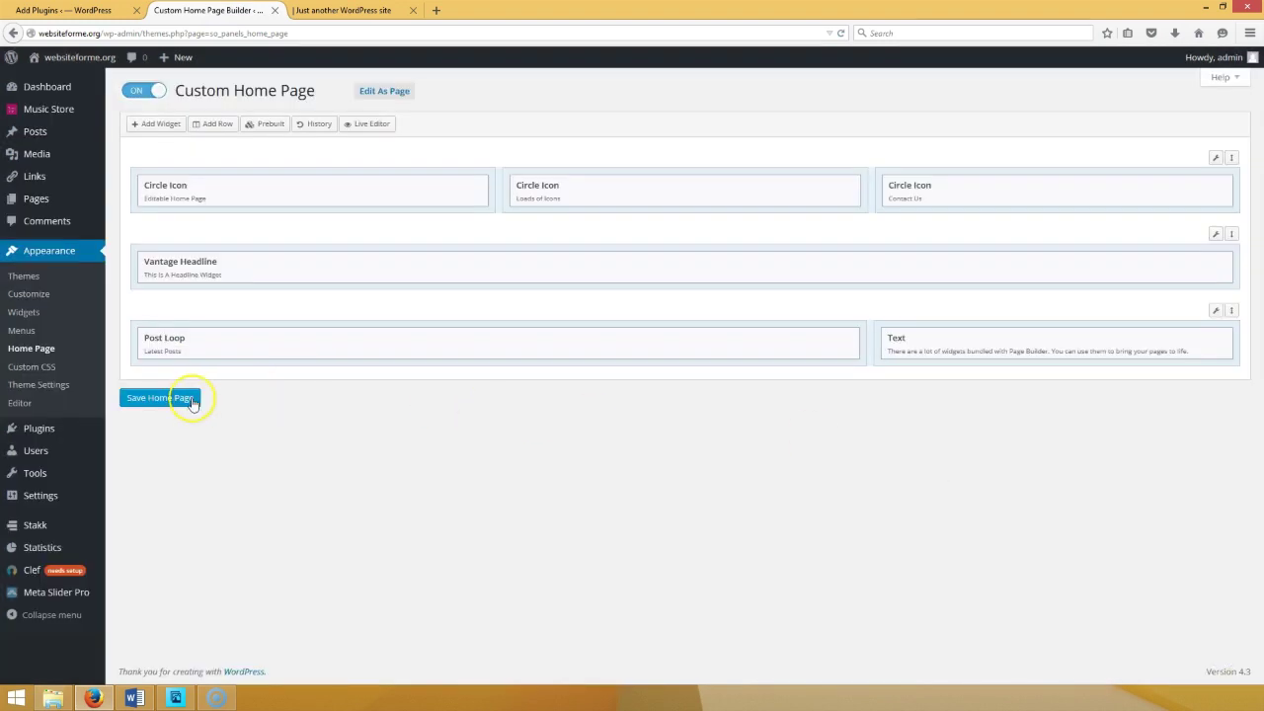
- Save the custom home page and reload the live site to view the circle icon row
left_click(160, 398)
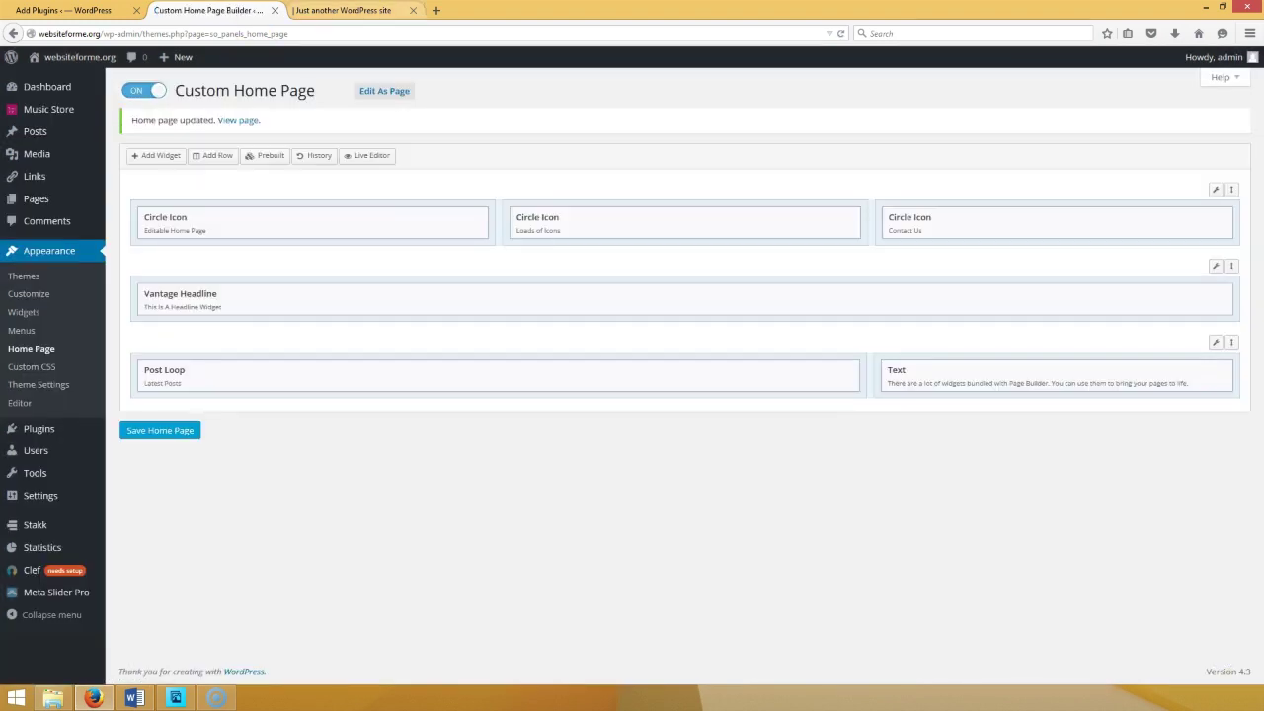
left_click(312, 12)
left_click(841, 32)
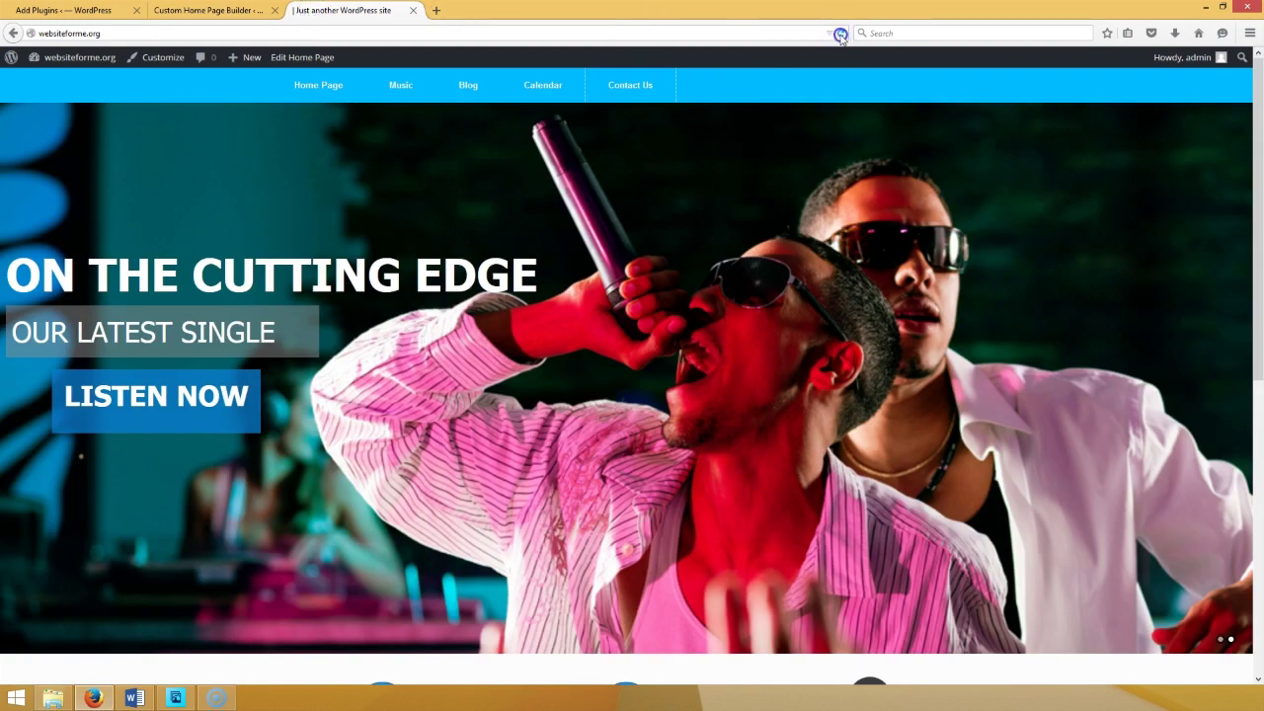
scroll(711, 242, "down", 5)
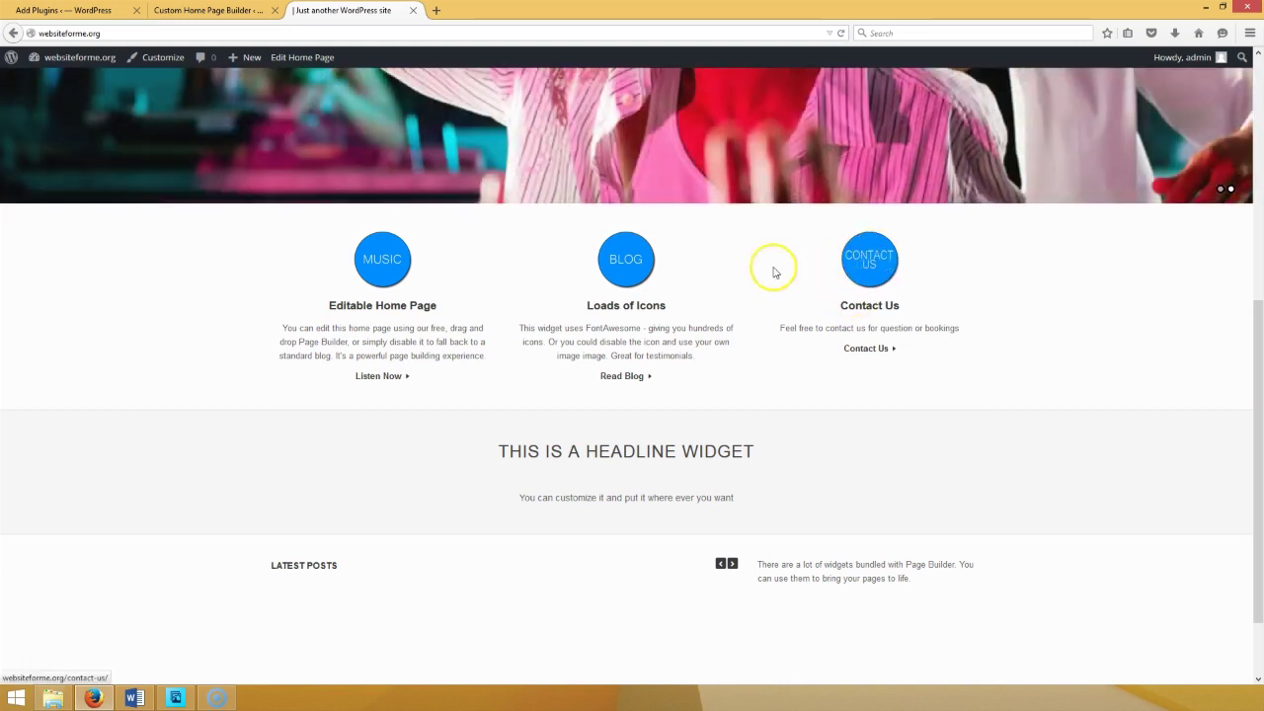
- Test the Music, Blog and Contact Us circle icon links on the live site, returning to the home page after each
left_click(384, 280)
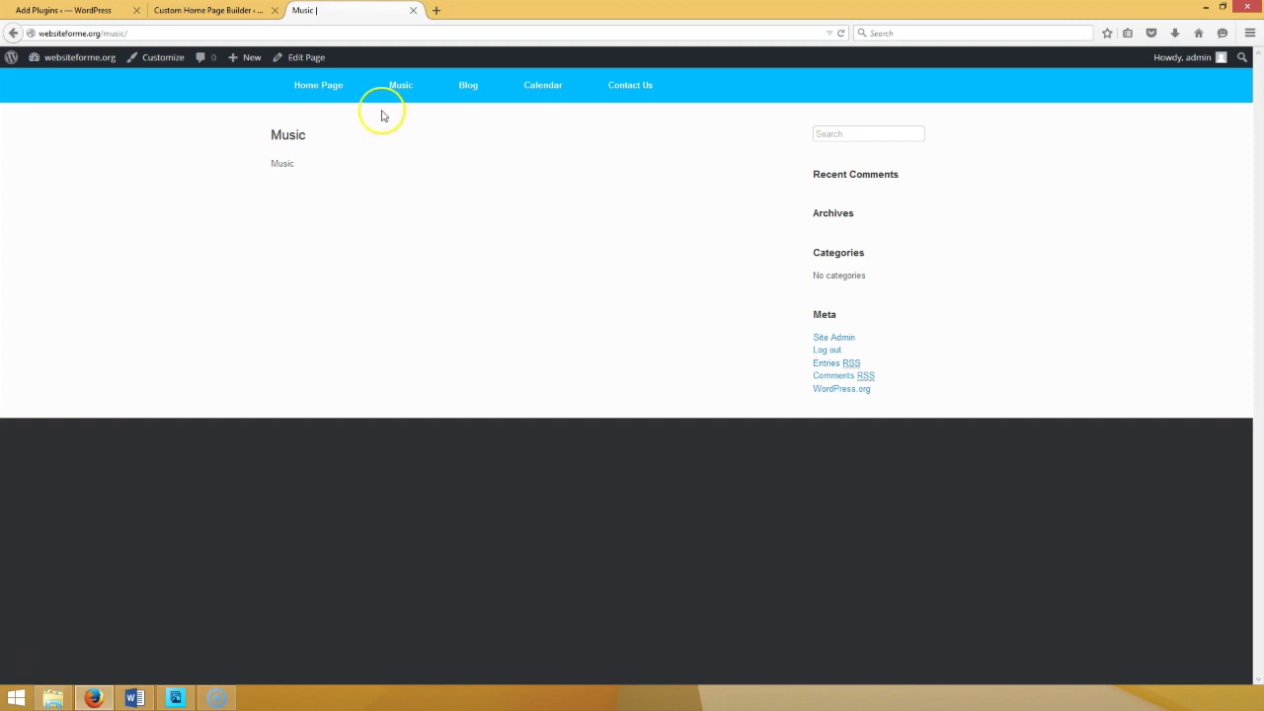
left_click(322, 85)
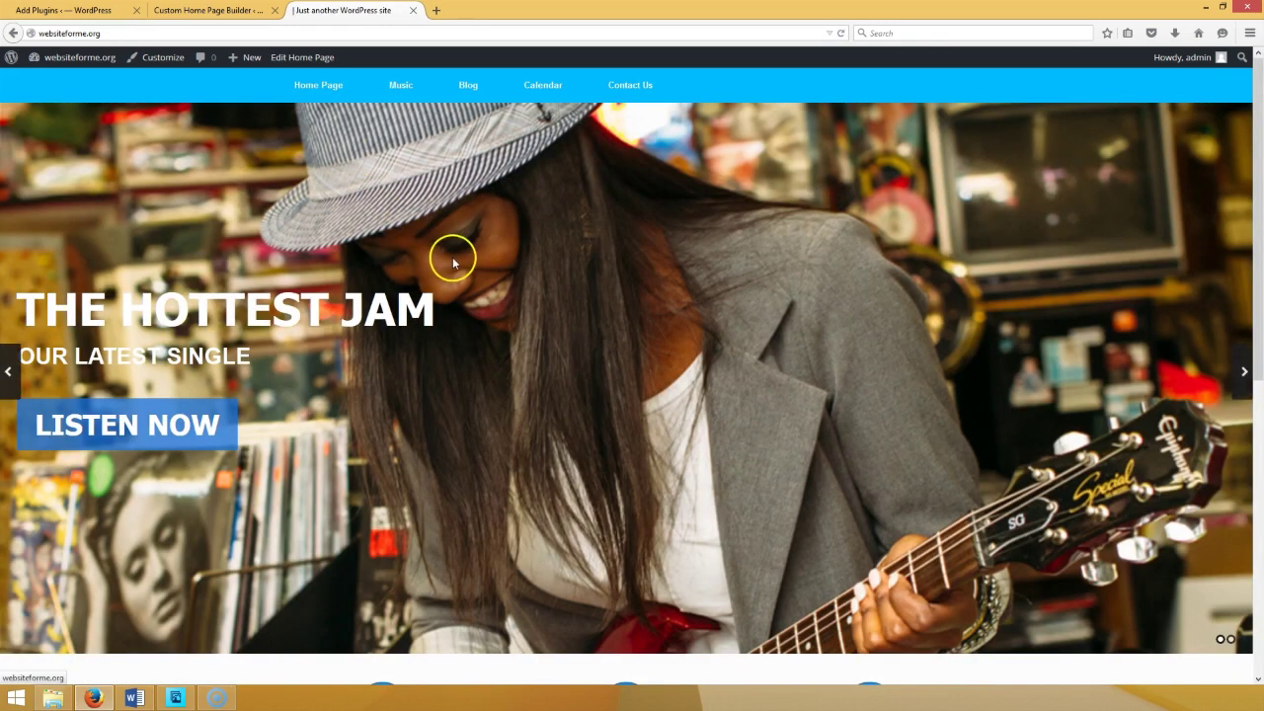
scroll(579, 349, "down", 5)
left_click(633, 273)
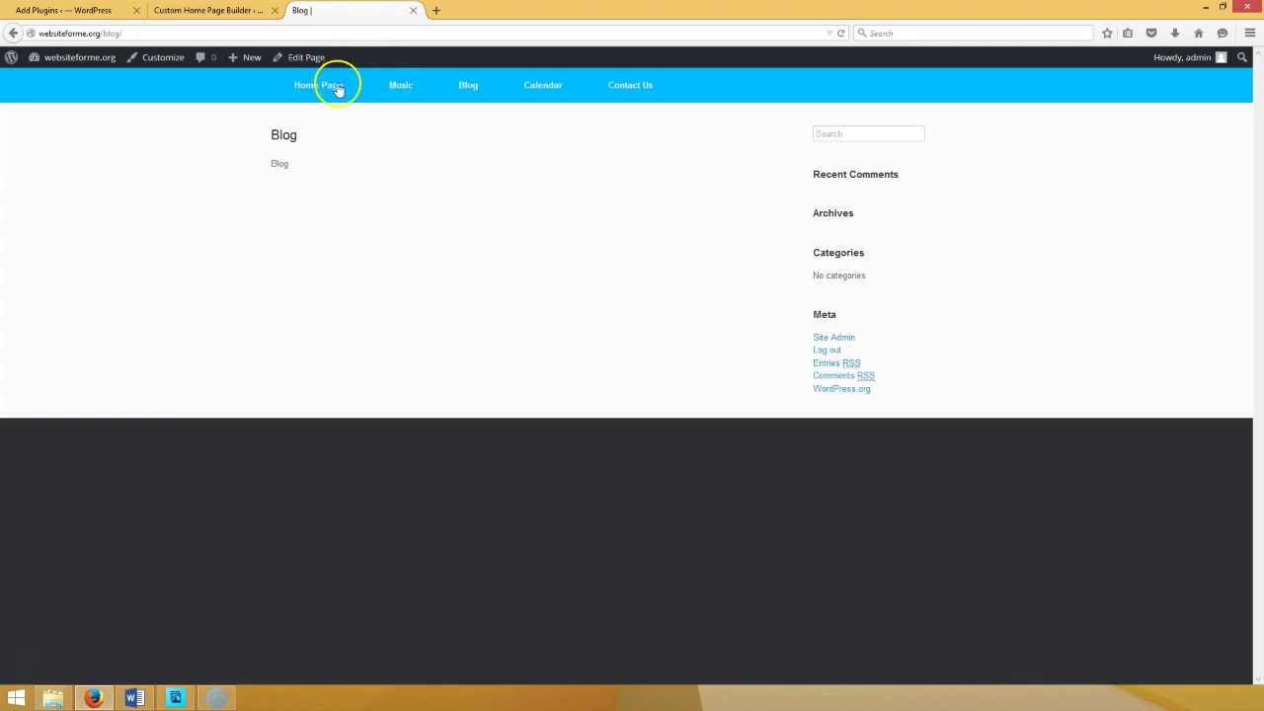
left_click(337, 85)
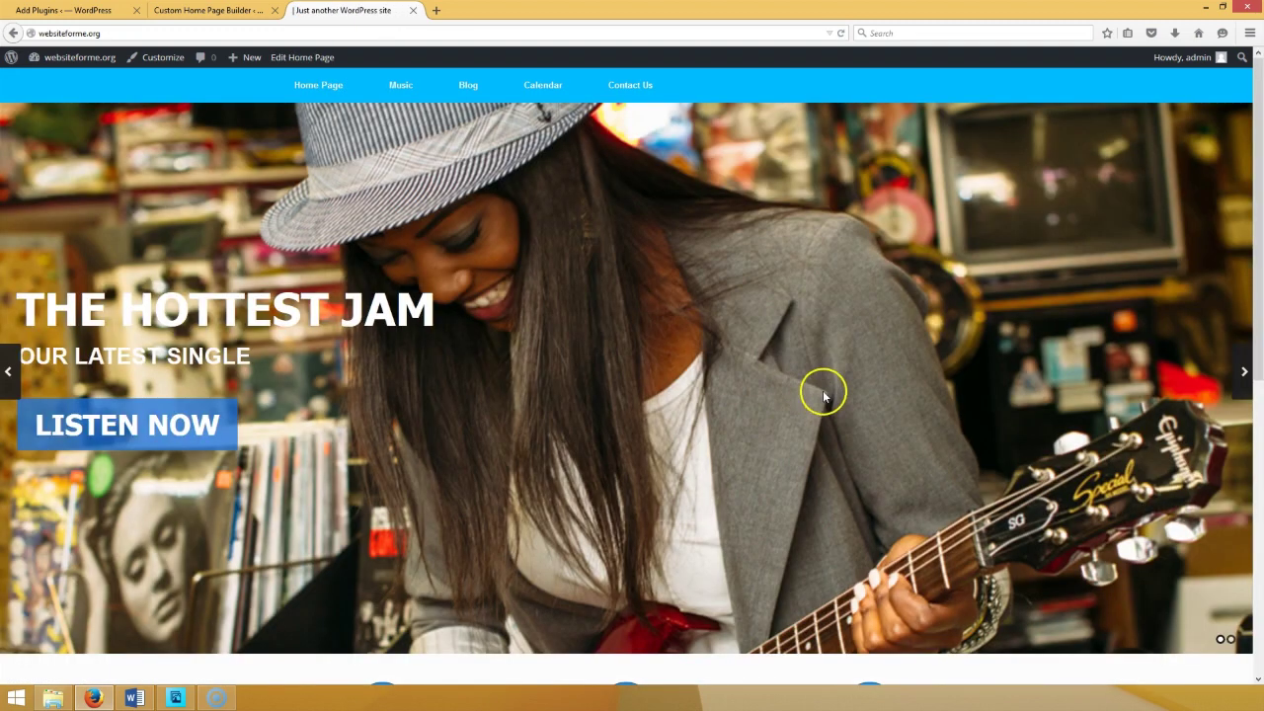
scroll(827, 395, "down", 3)
left_click(858, 425)
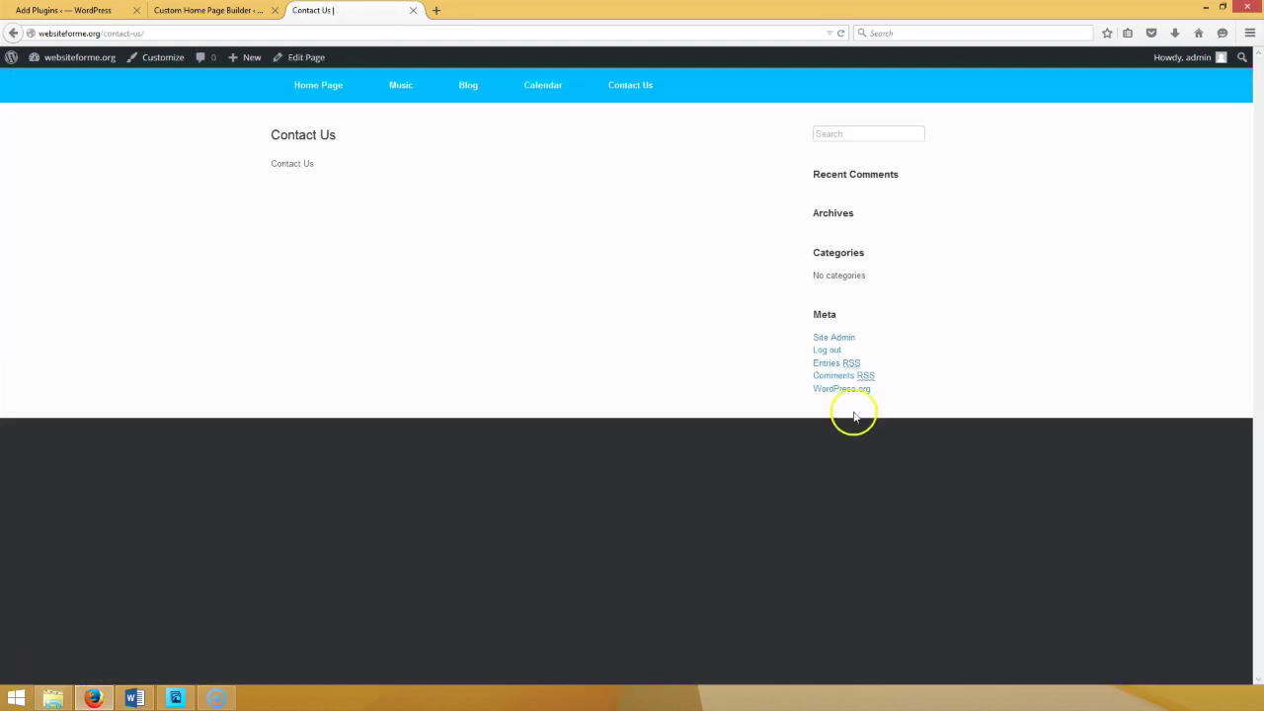
left_click(326, 83)
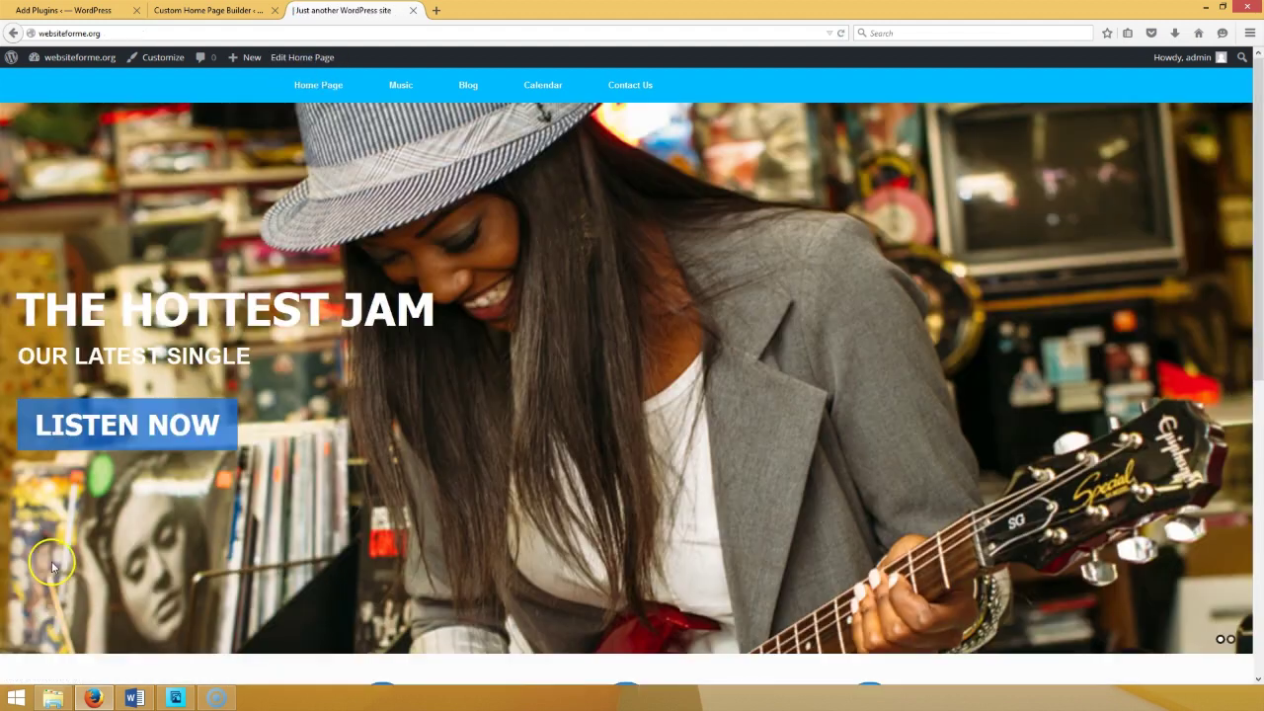
scroll(23, 669, "down", 3)
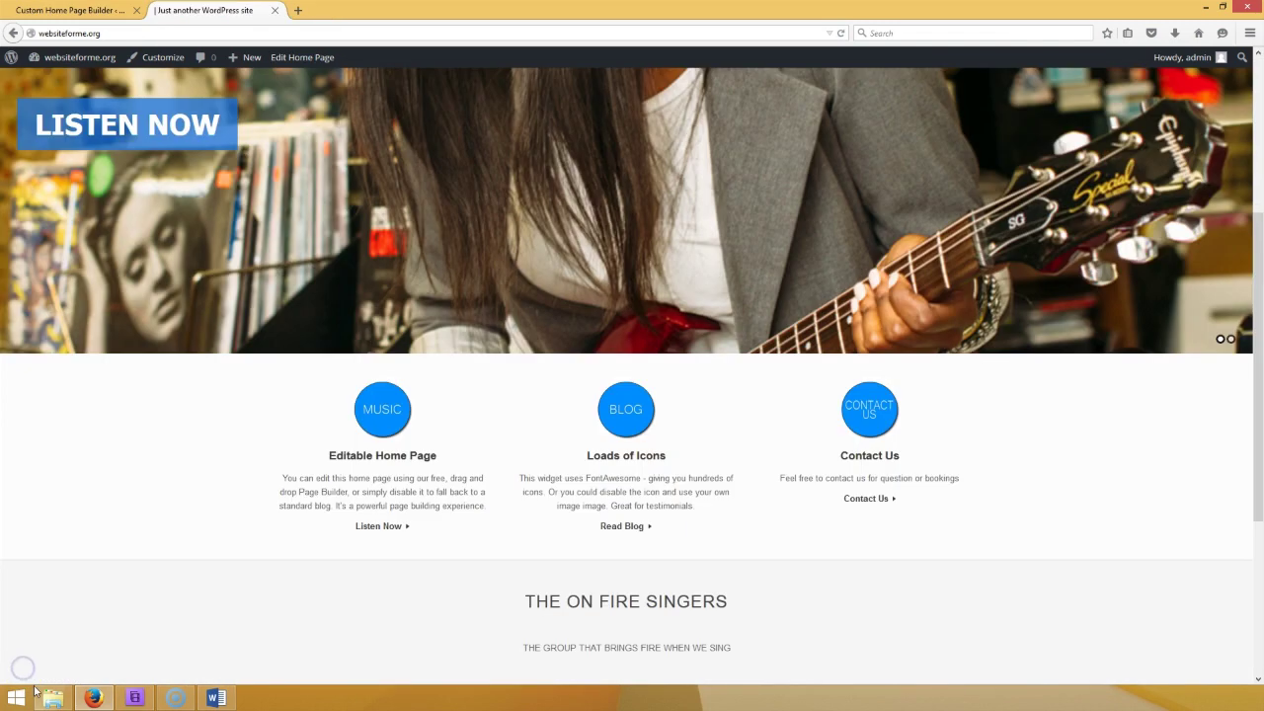
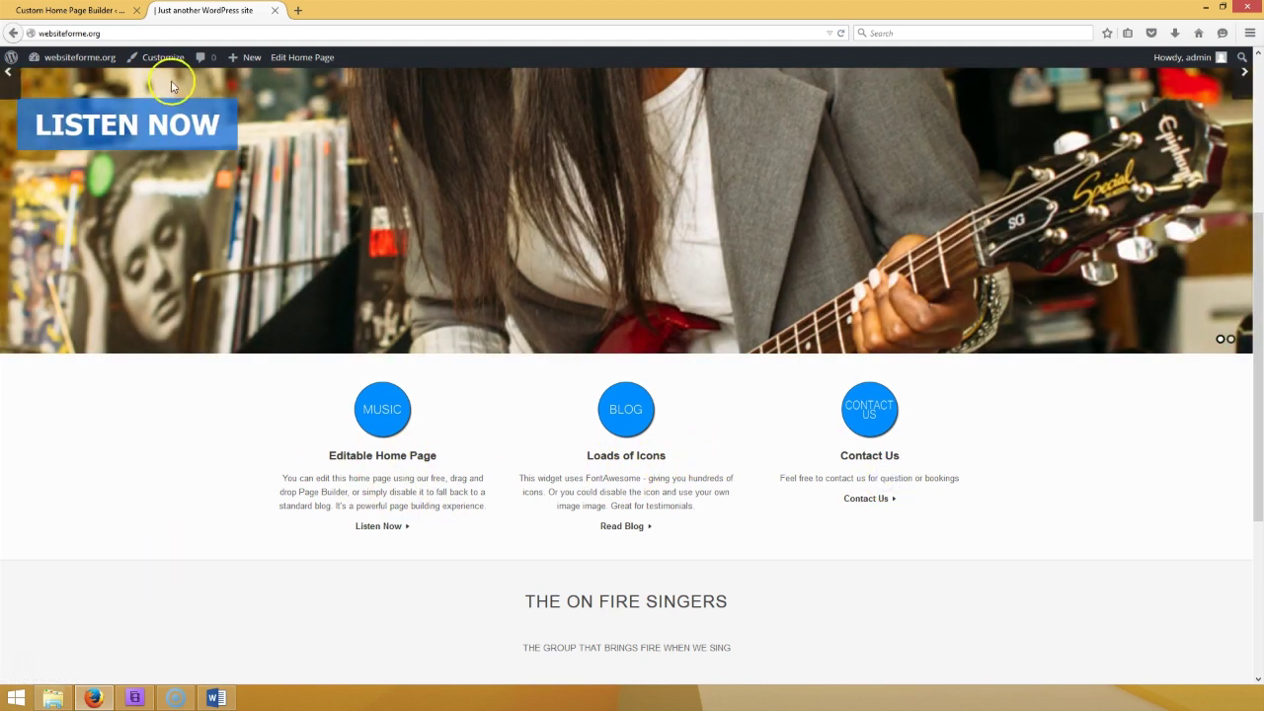
- In the home page builder, retitle the "Editable Home Page" Circle Icon widget "Music Pagae" with the text "Visit our music to hear our latest music."
left_click(94, 11)
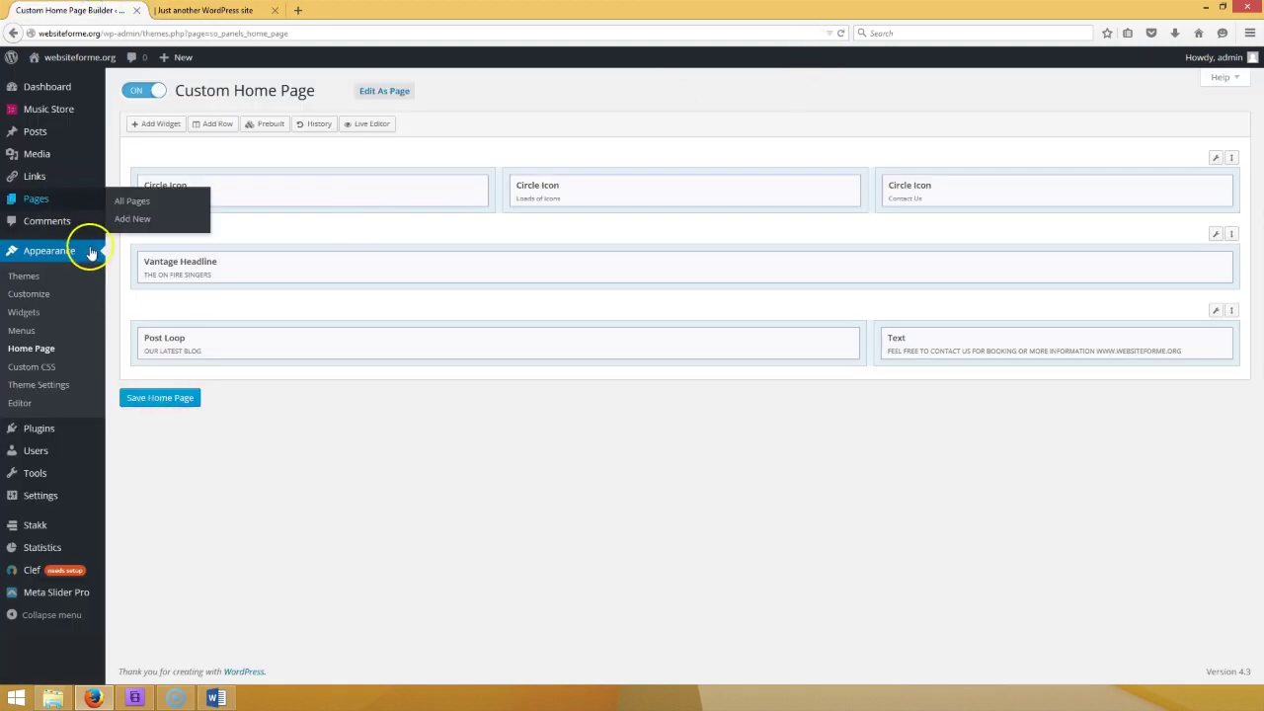
left_click(24, 312)
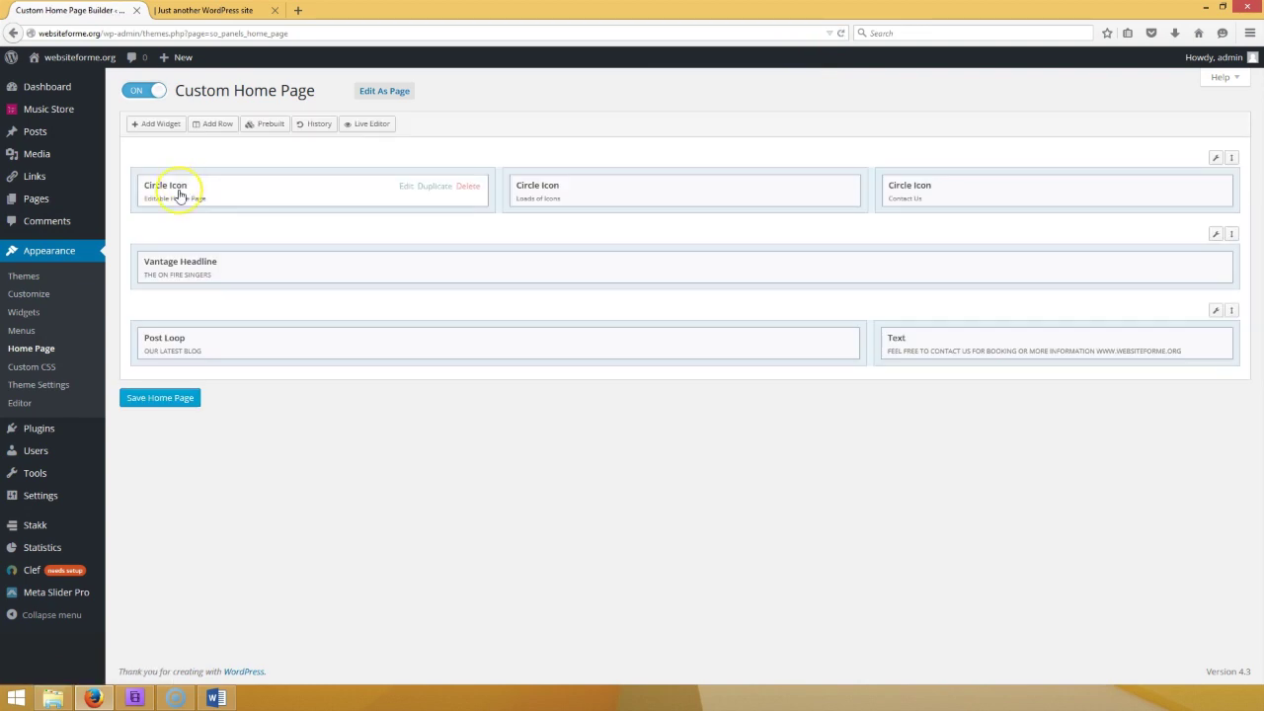
left_click(408, 186)
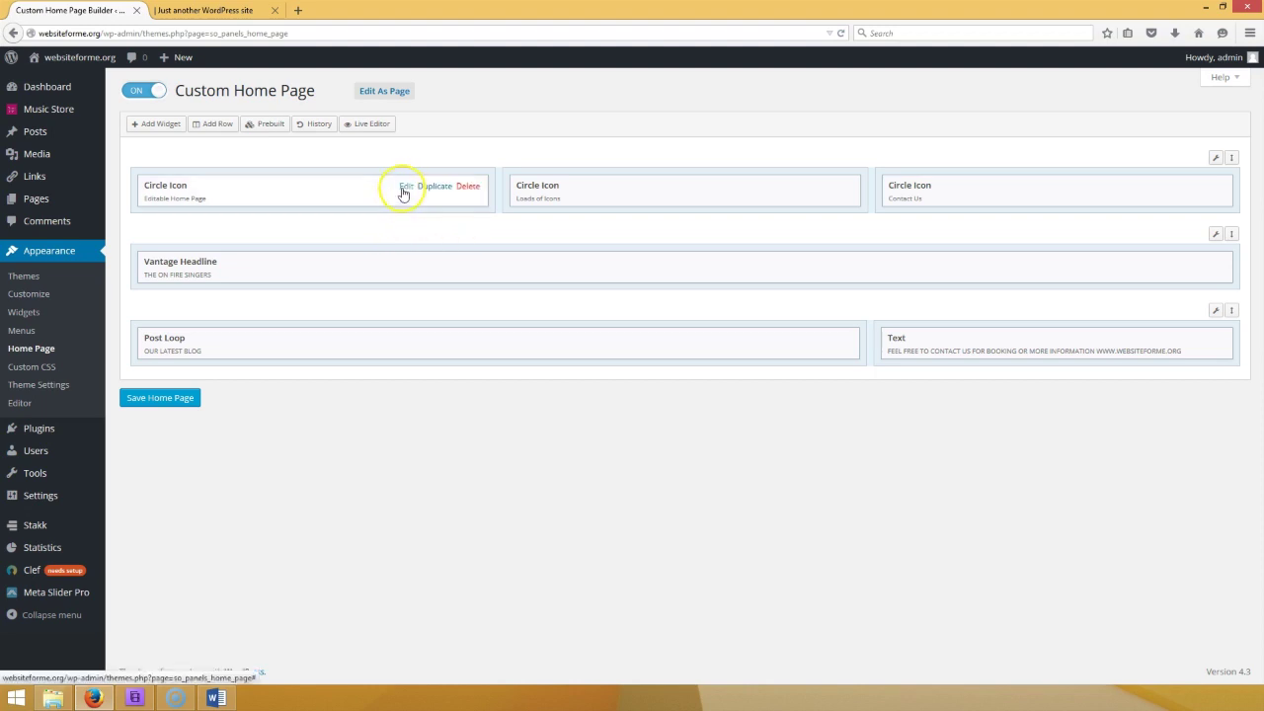
left_click(404, 188)
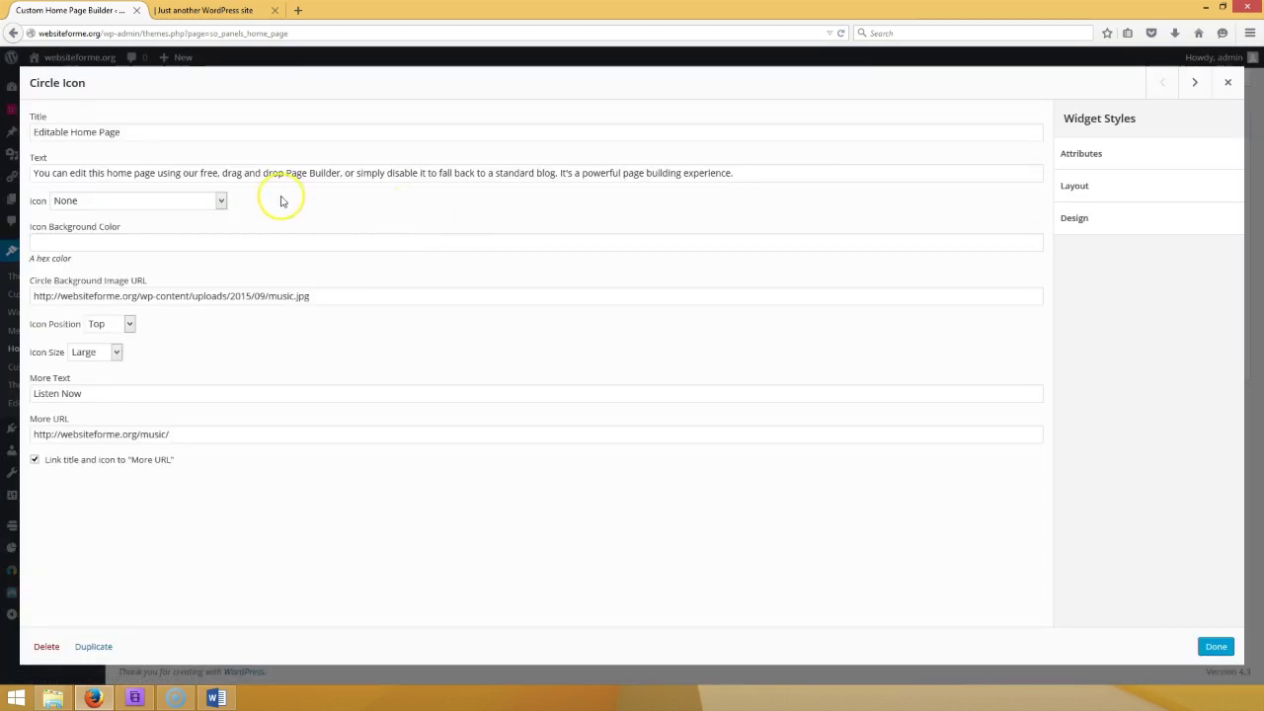
left_click(30, 136)
key("ctrl+a")
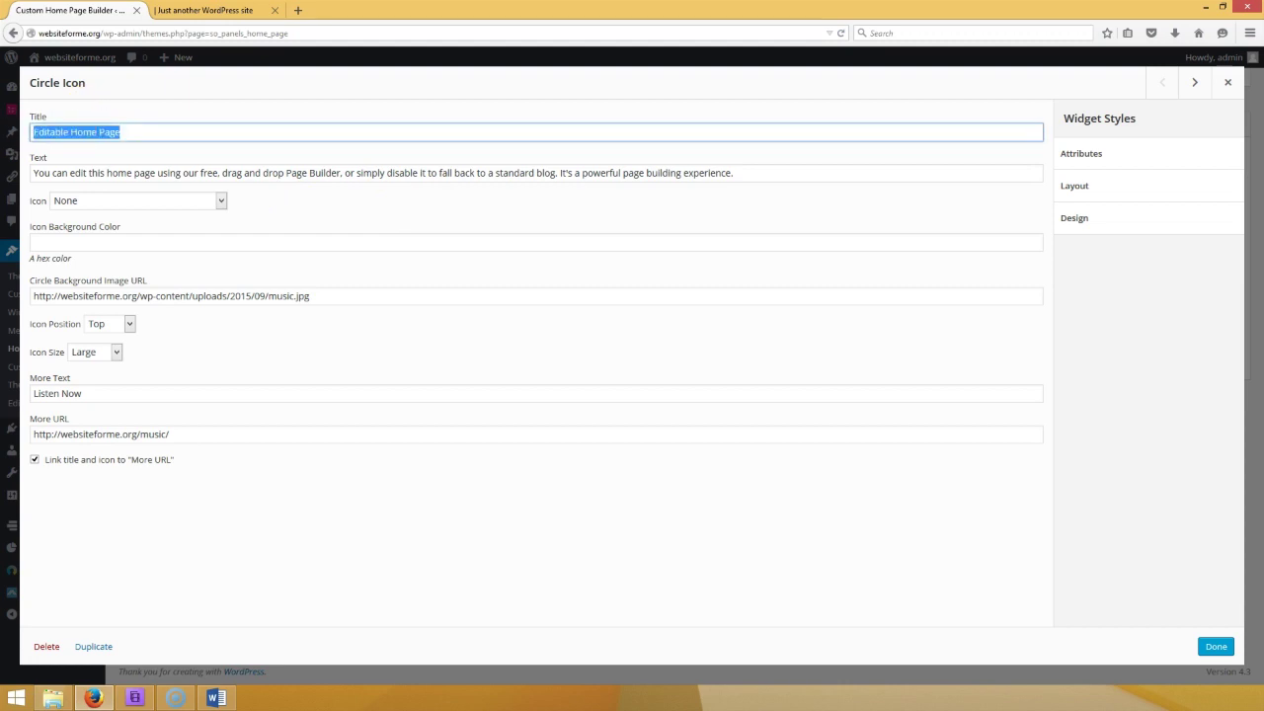
type("Musi")
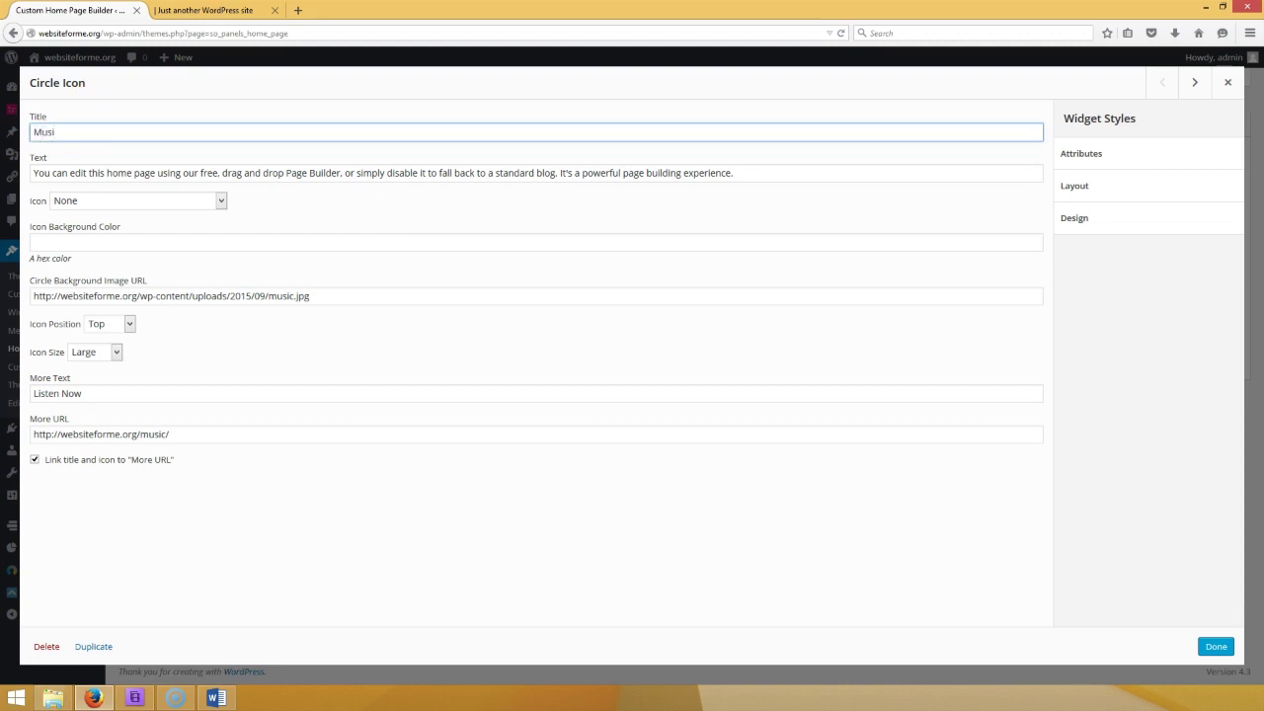
type("c Pagae")
key("Tab")
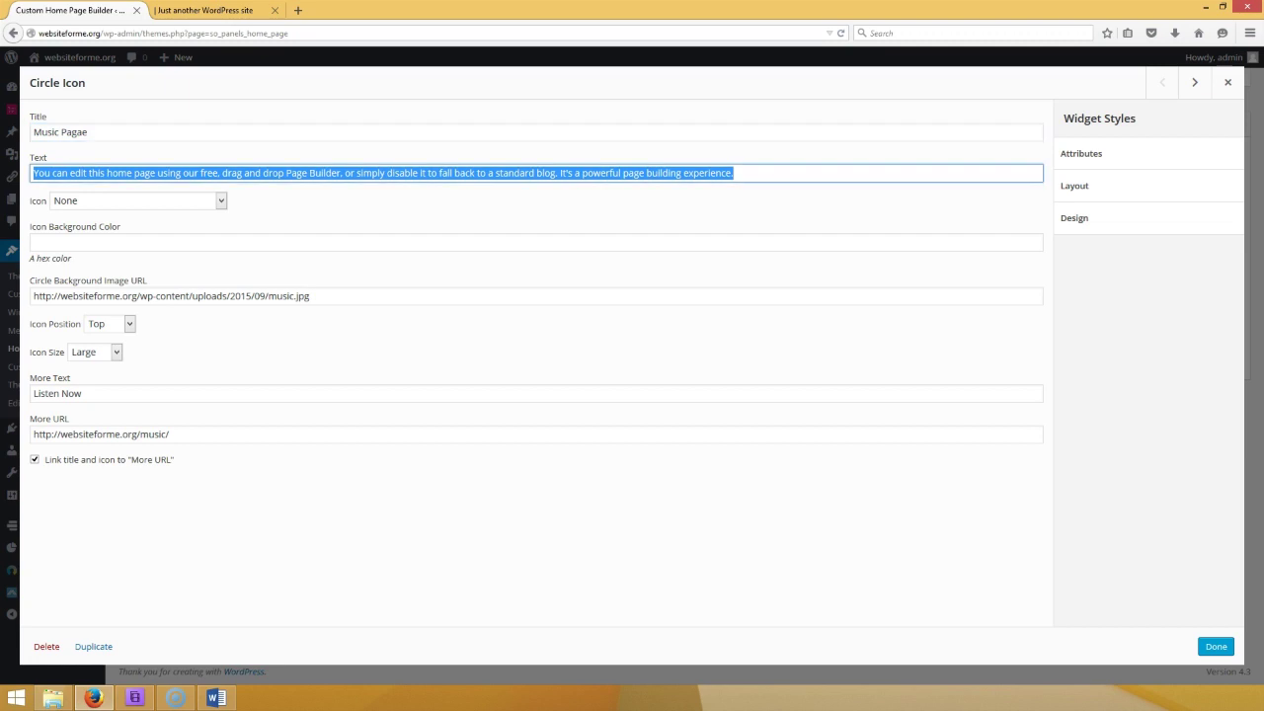
type("C")
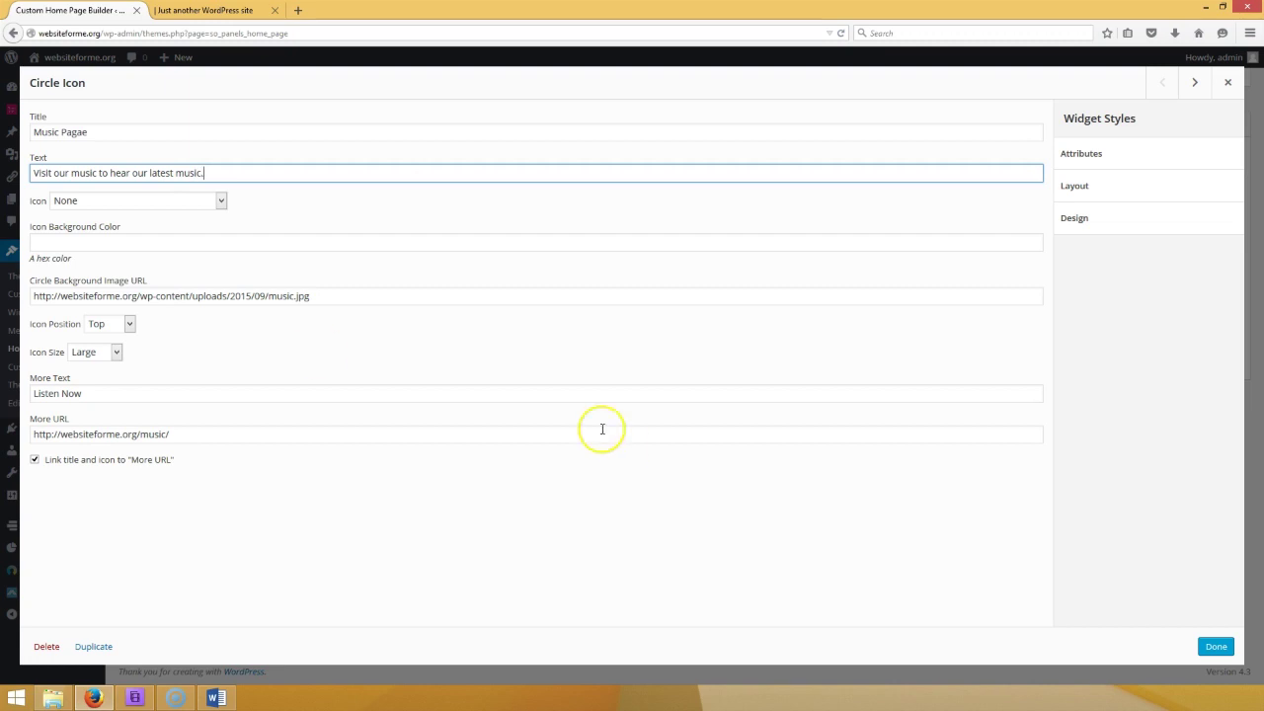
- Compare the Music widget's title, text and More Text fields with where they appear on the live home page
left_click(204, 10)
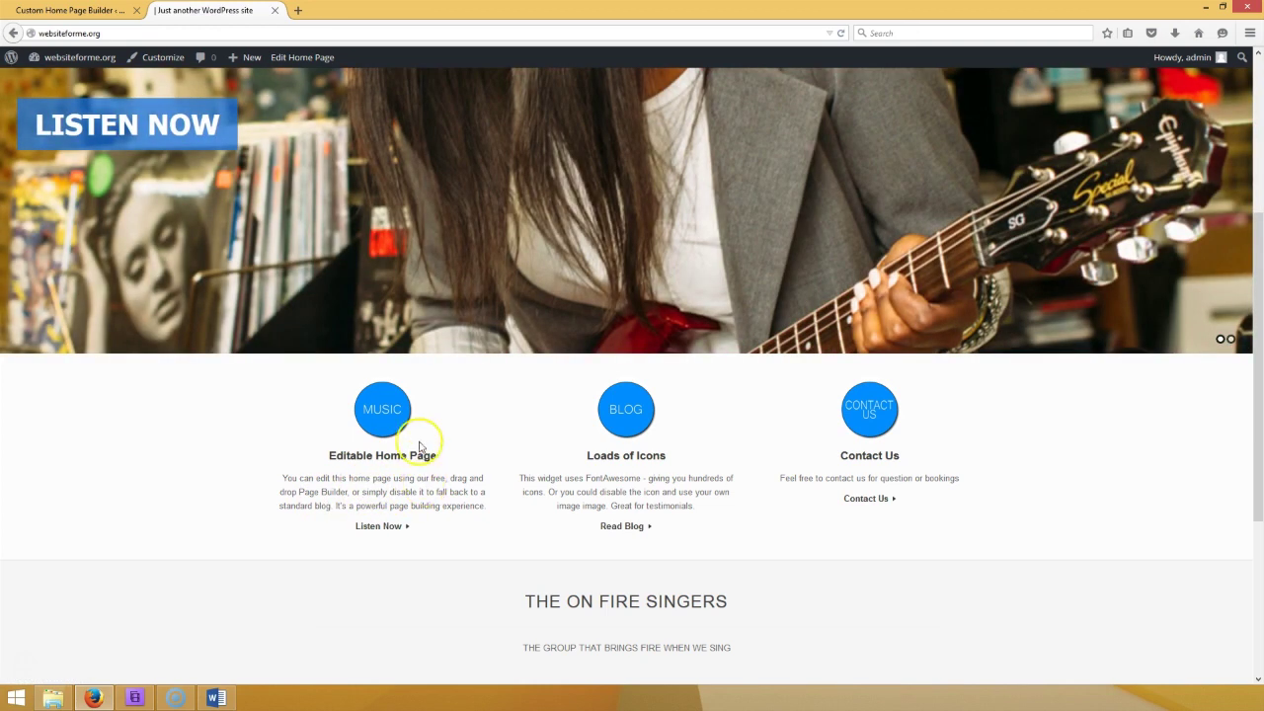
left_click(91, 10)
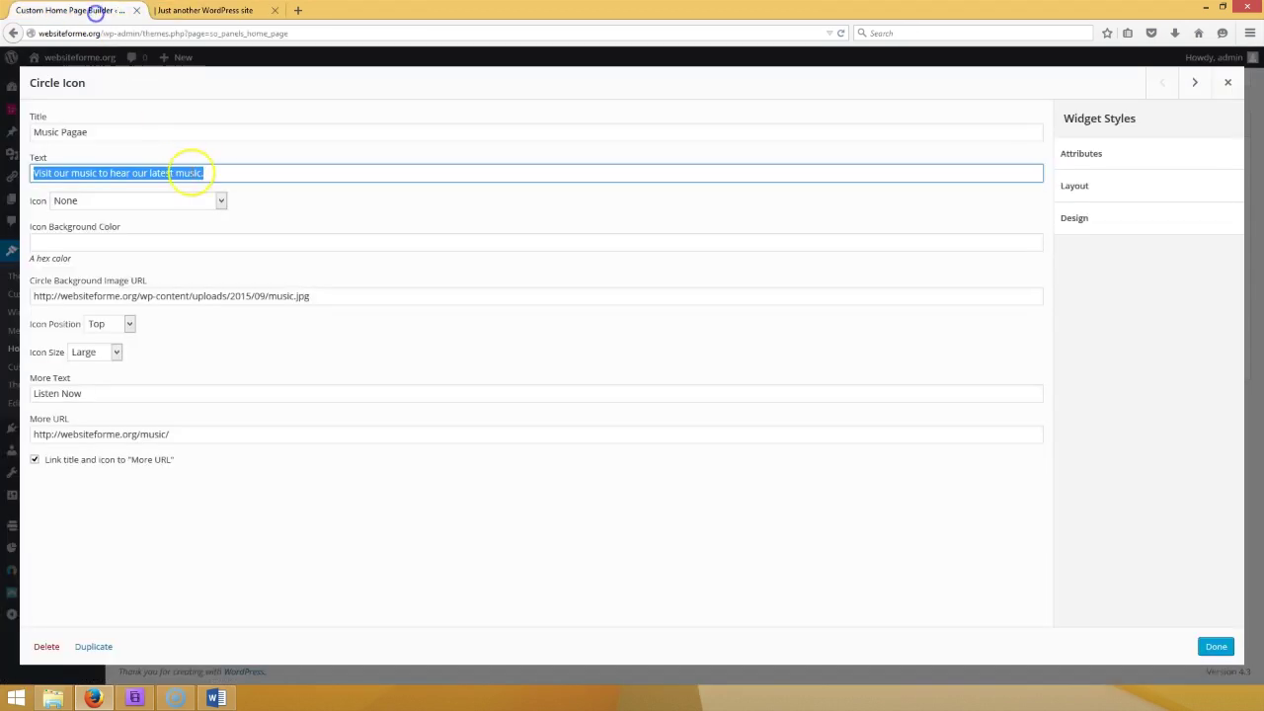
left_click(127, 132)
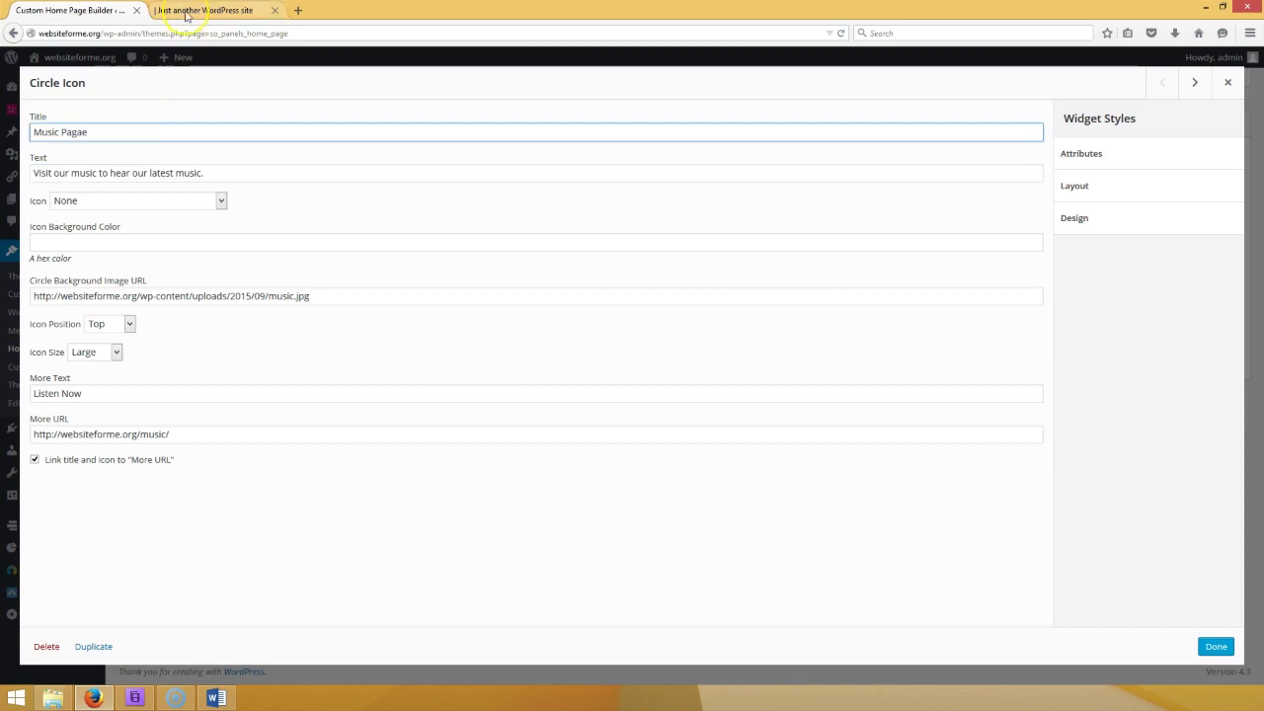
left_click(185, 12)
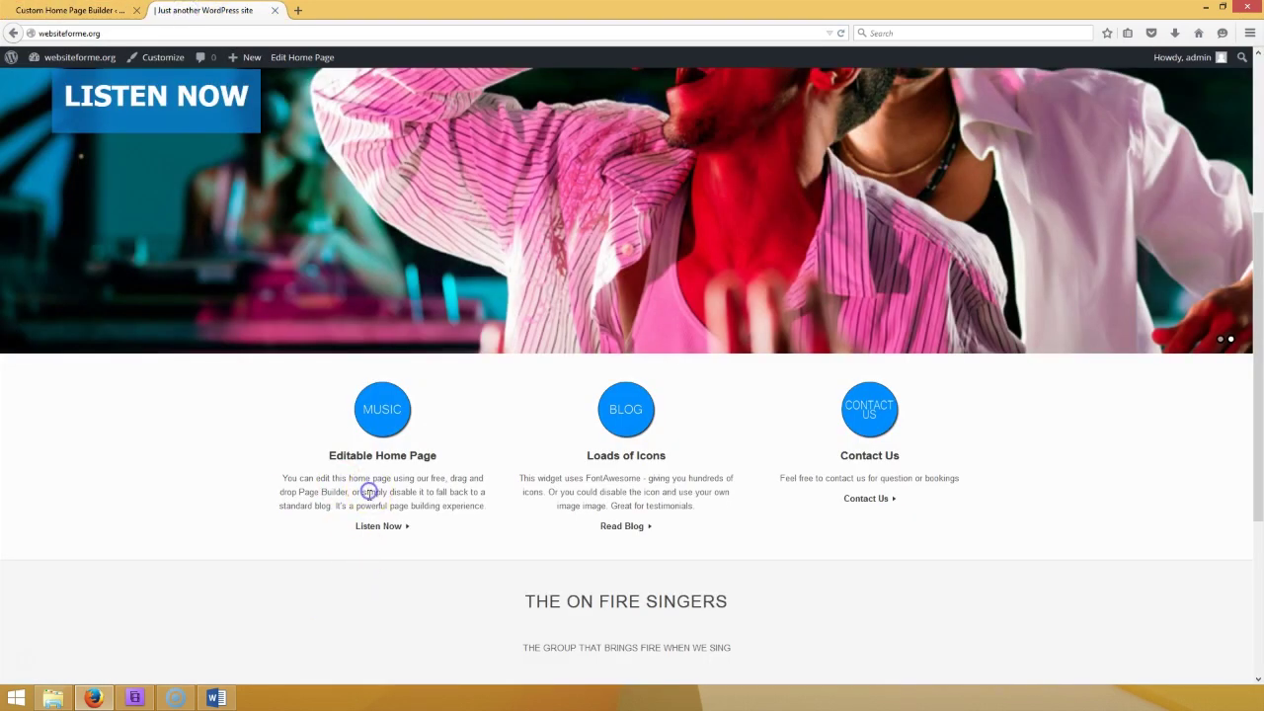
left_click(92, 10)
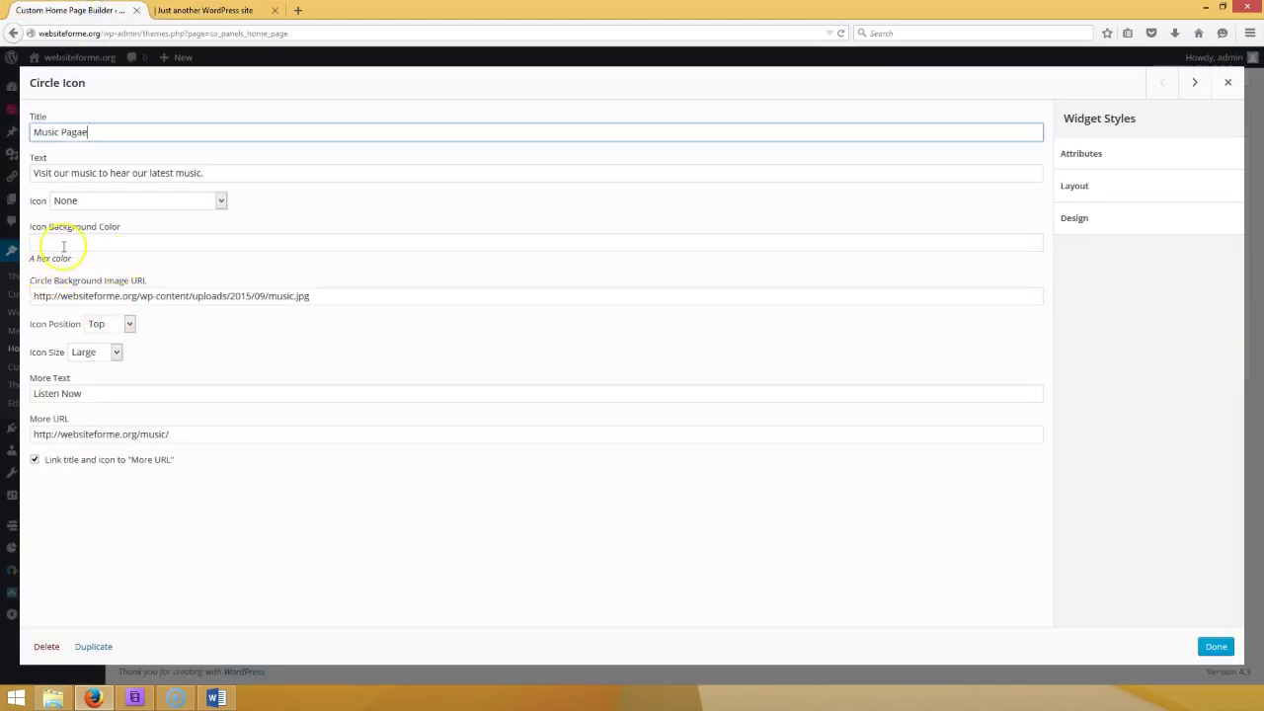
left_click(74, 391)
left_click(194, 10)
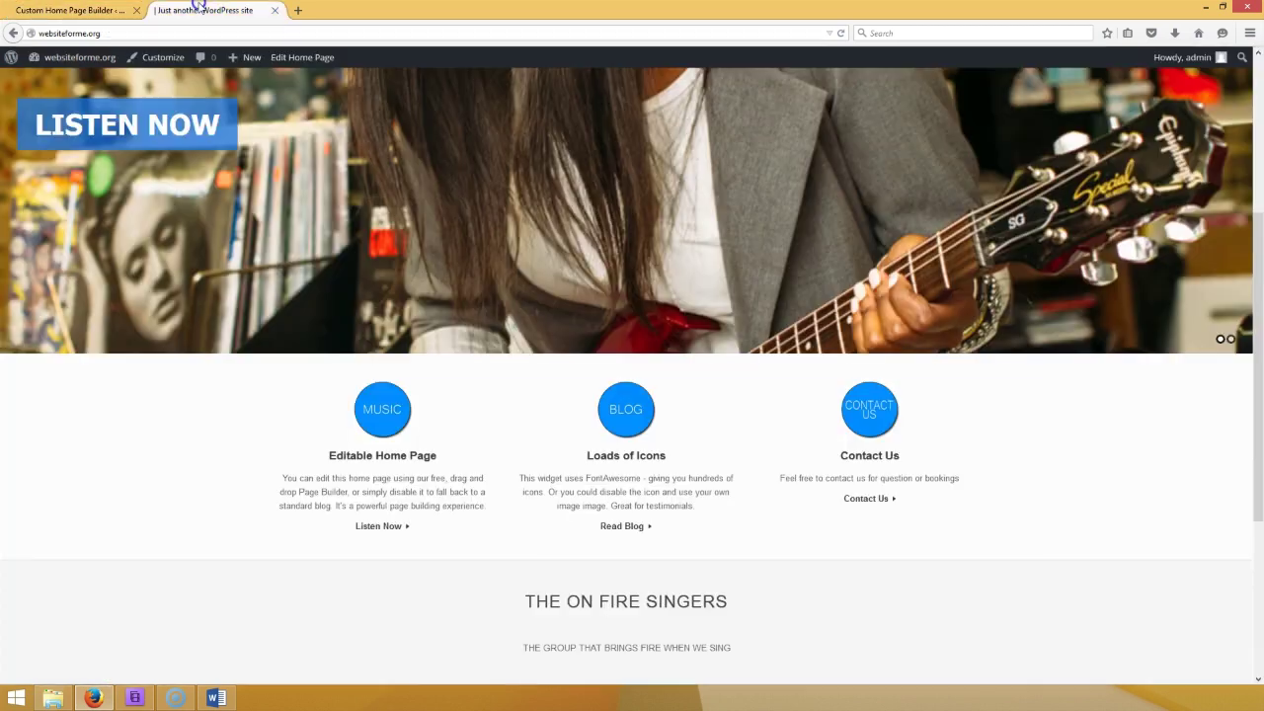
left_click(104, 11)
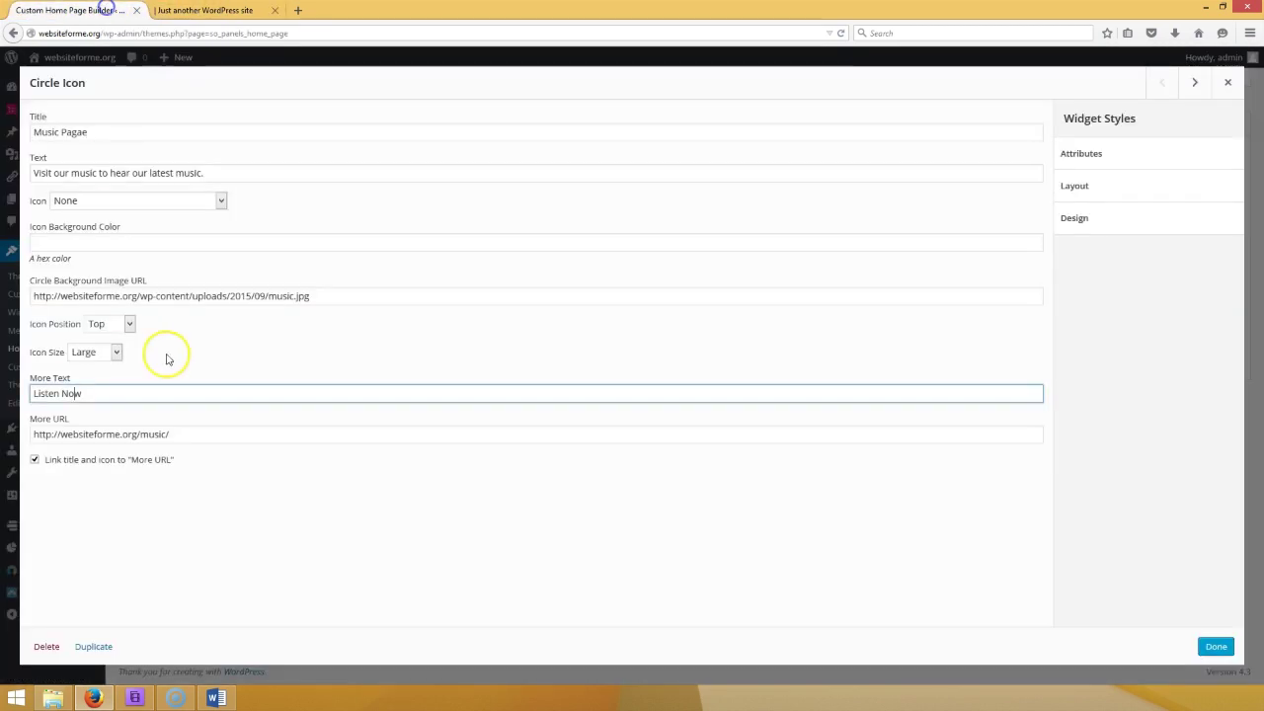
- Apply the Music widget edits, save the home page, check the reloaded live site, and return to the home page builder
left_click(1215, 646)
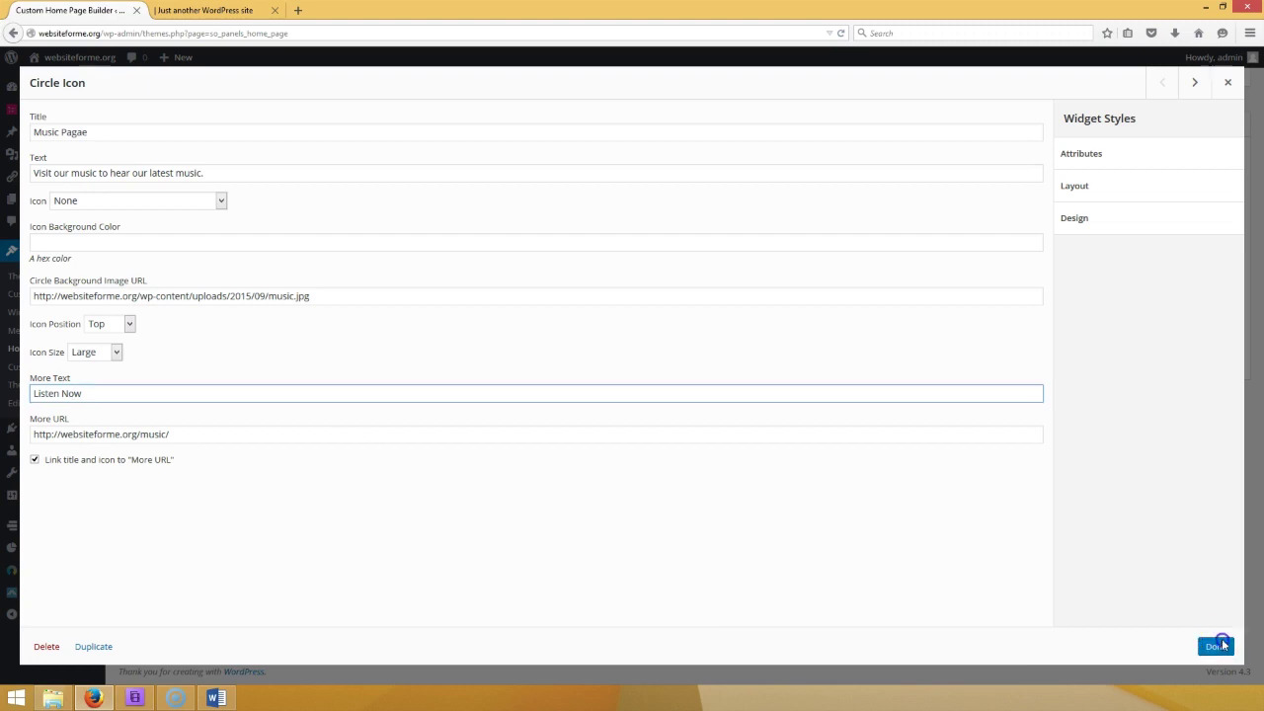
left_click(191, 397)
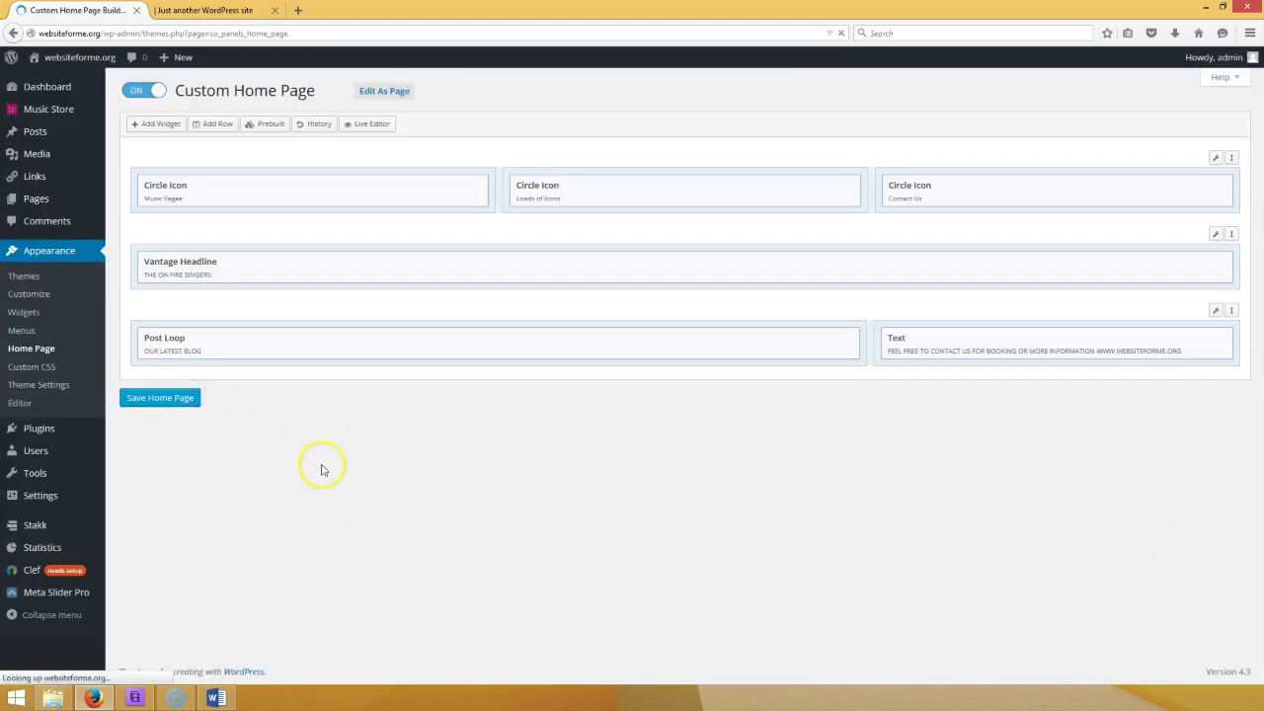
left_click(237, 10)
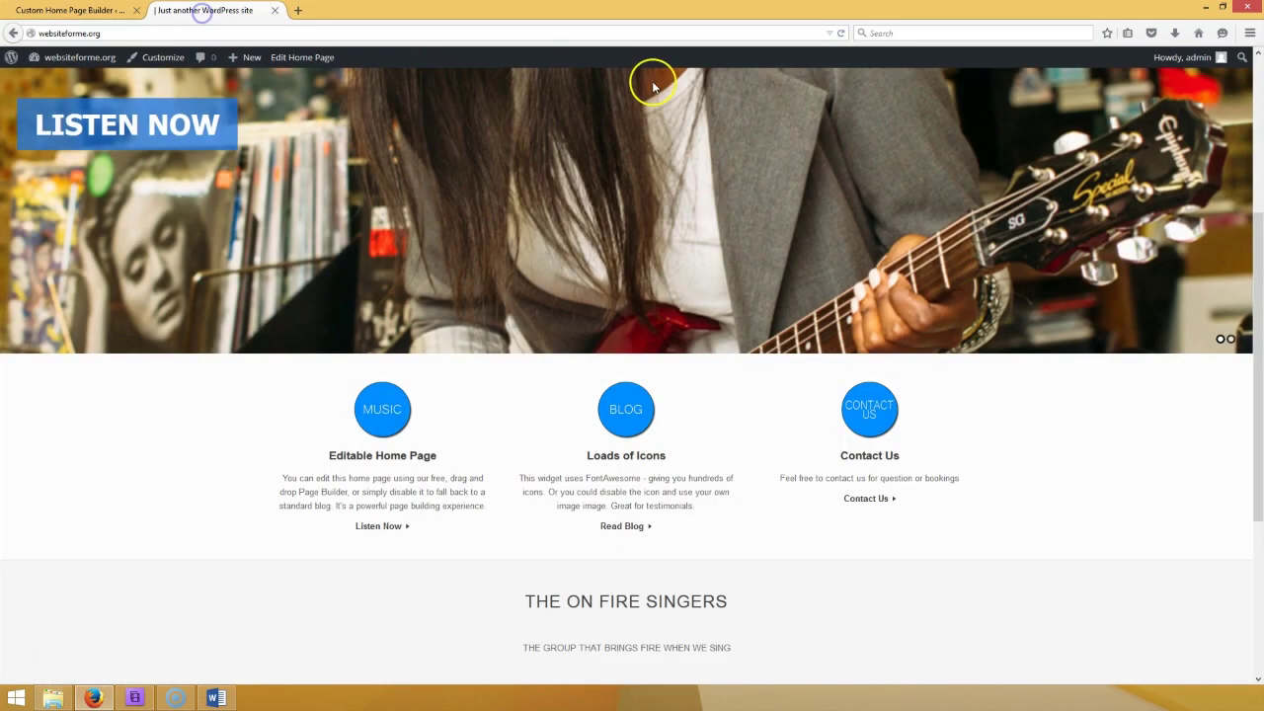
left_click(838, 33)
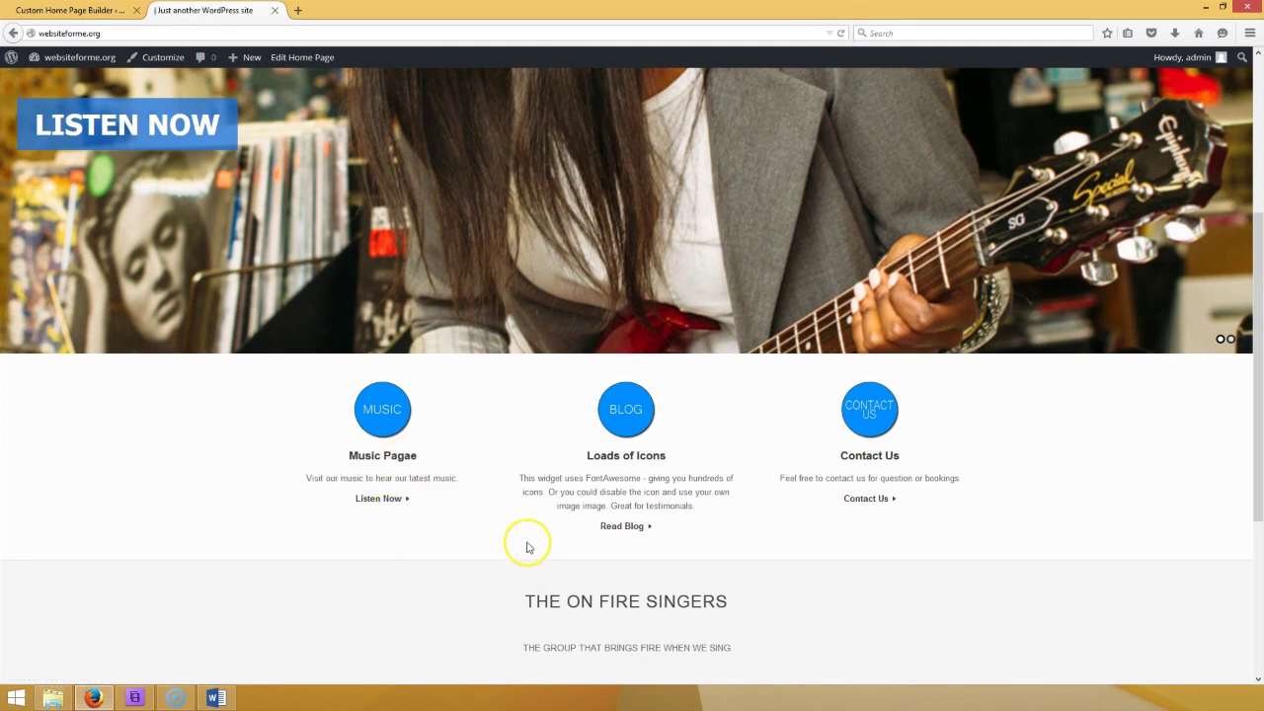
left_click(54, 11)
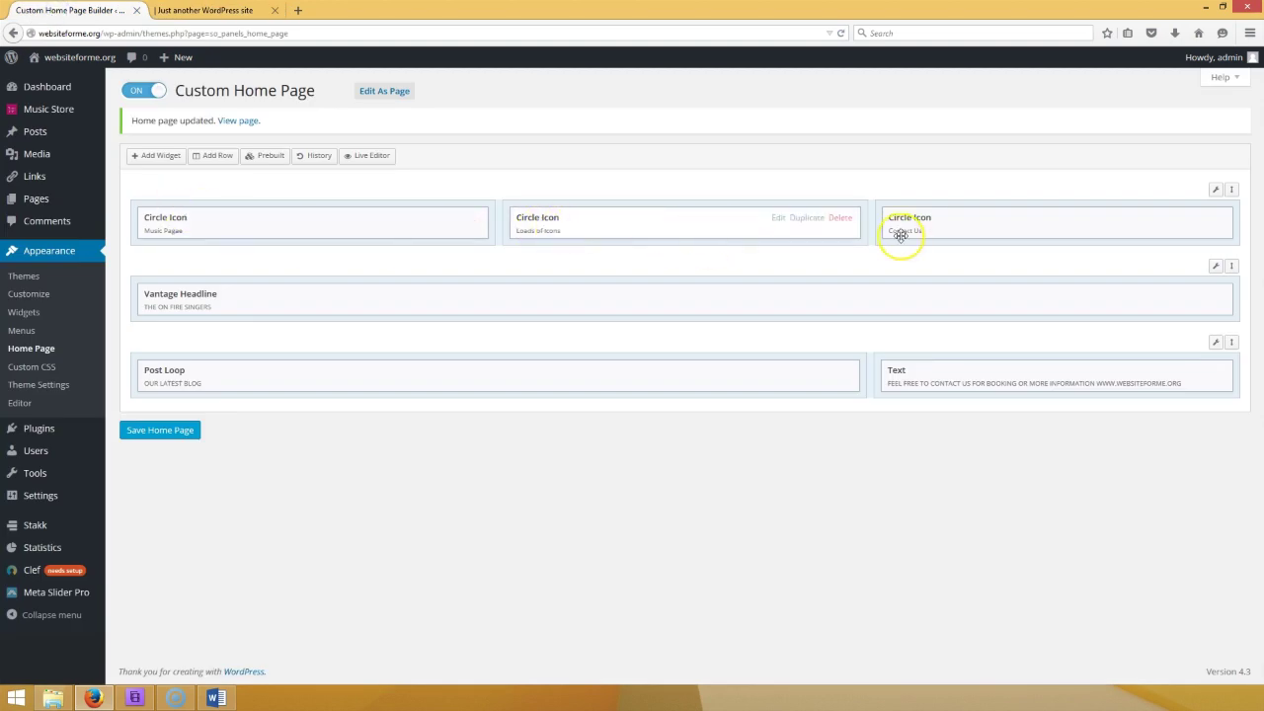
- Retitle the "Loads of Icons" Circle Icon widget "Blog" with the text "Visit our blog to get the latest updates" and apply it
left_click(779, 217)
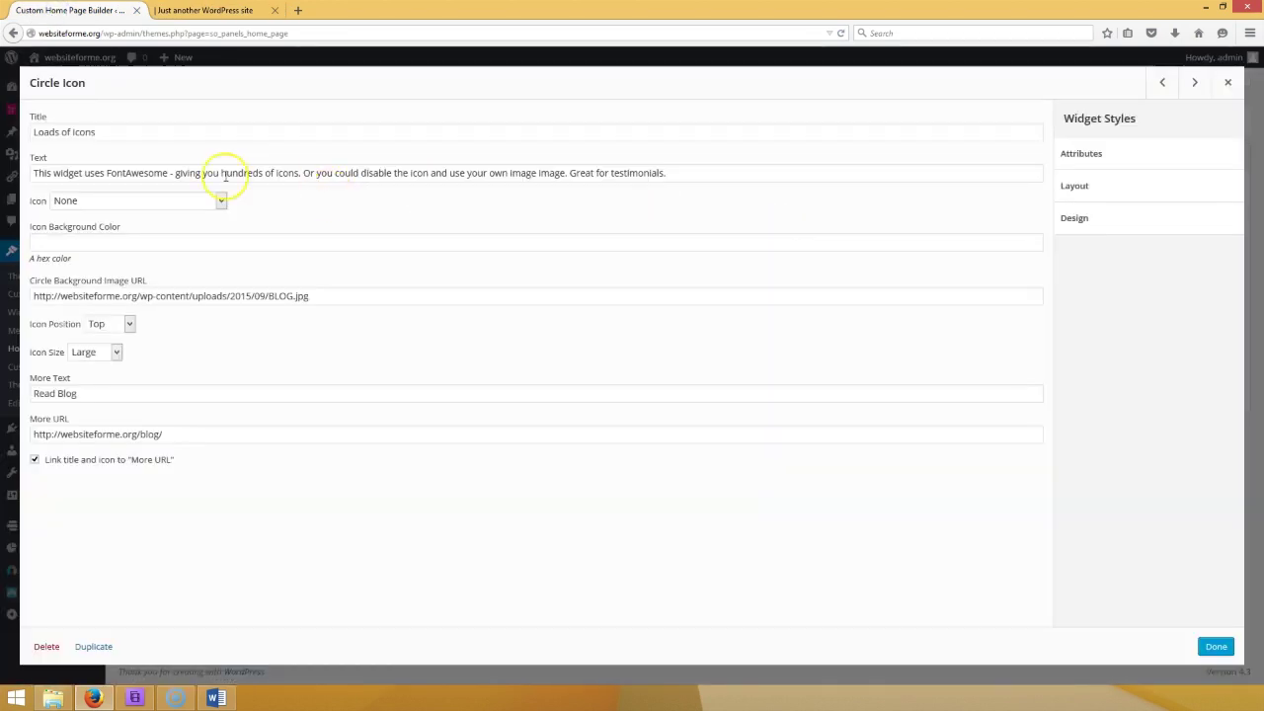
left_click_drag(130, 134, 18, 119)
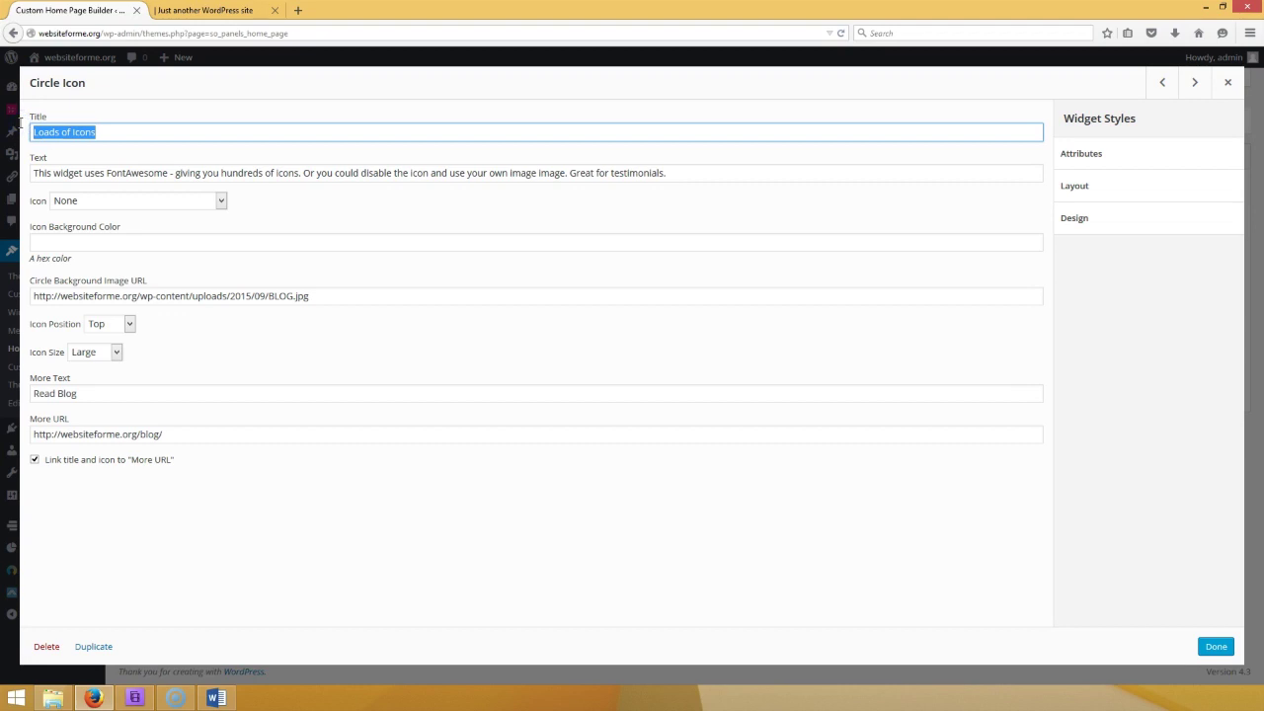
type("Blog")
key("Tab")
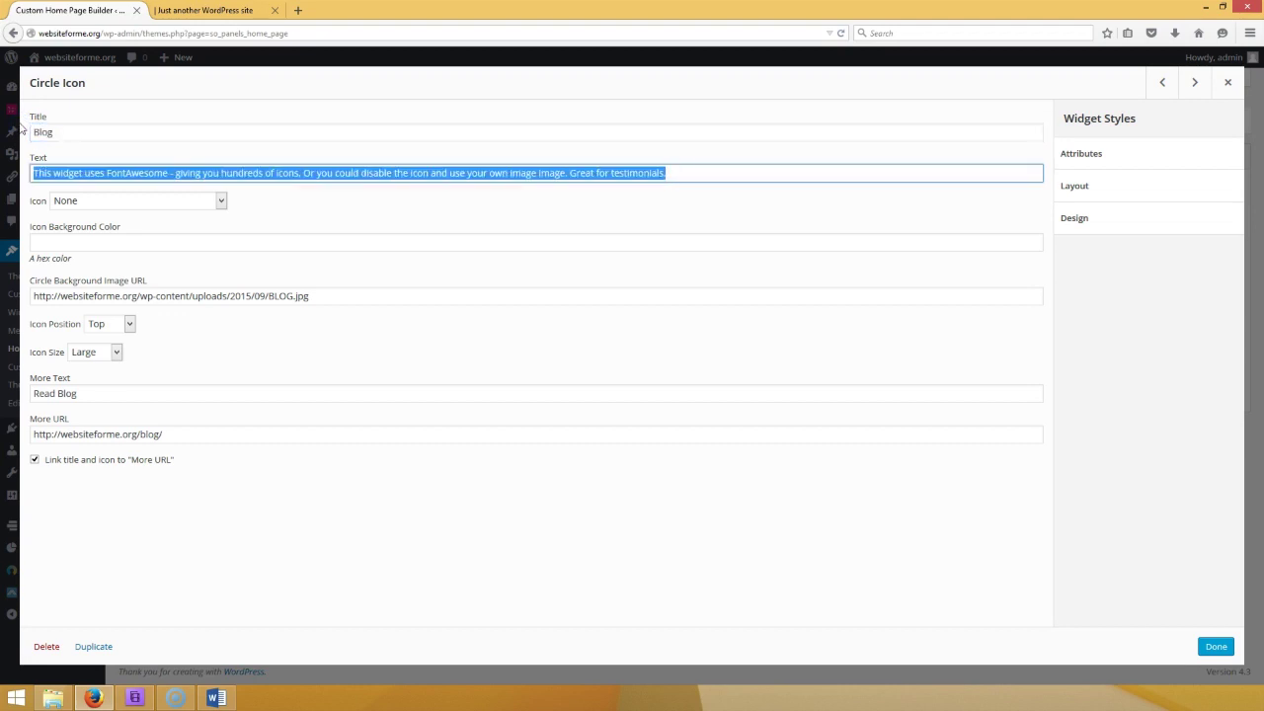
type("V")
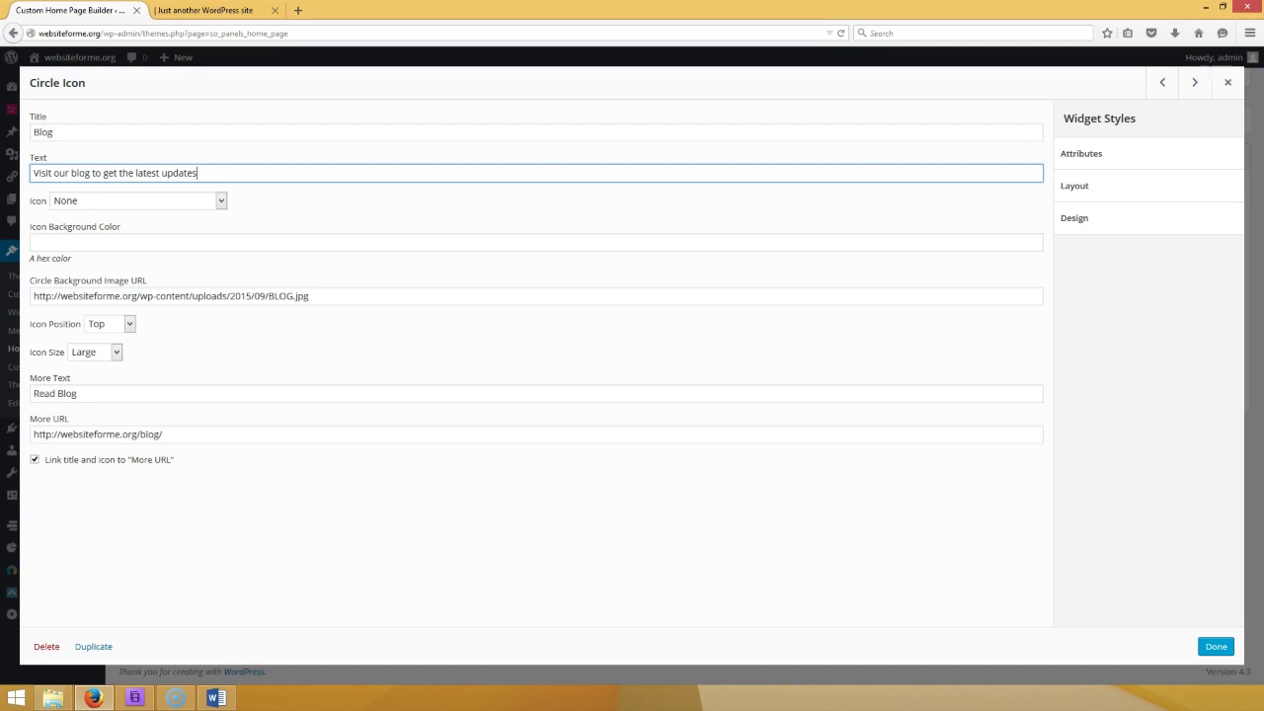
left_click(1215, 645)
- Save the home page and reload the live site
left_click(153, 431)
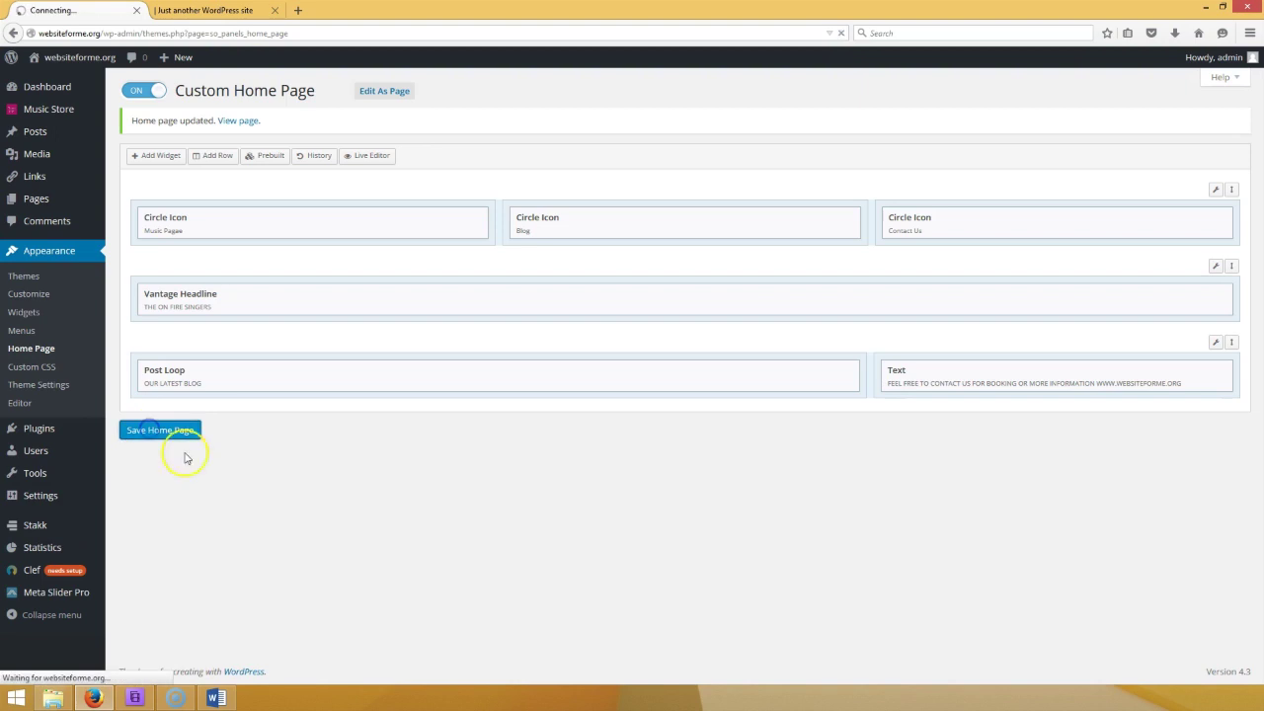
left_click(179, 11)
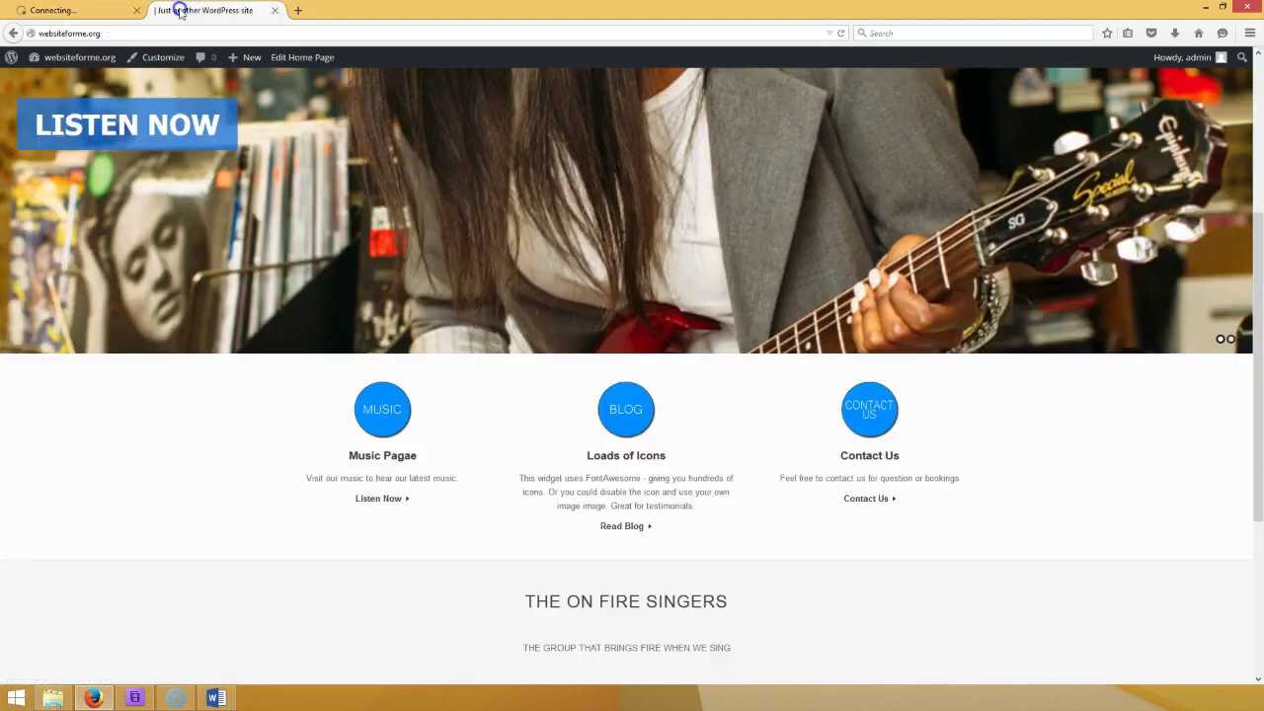
left_click(837, 33)
left_click(838, 32)
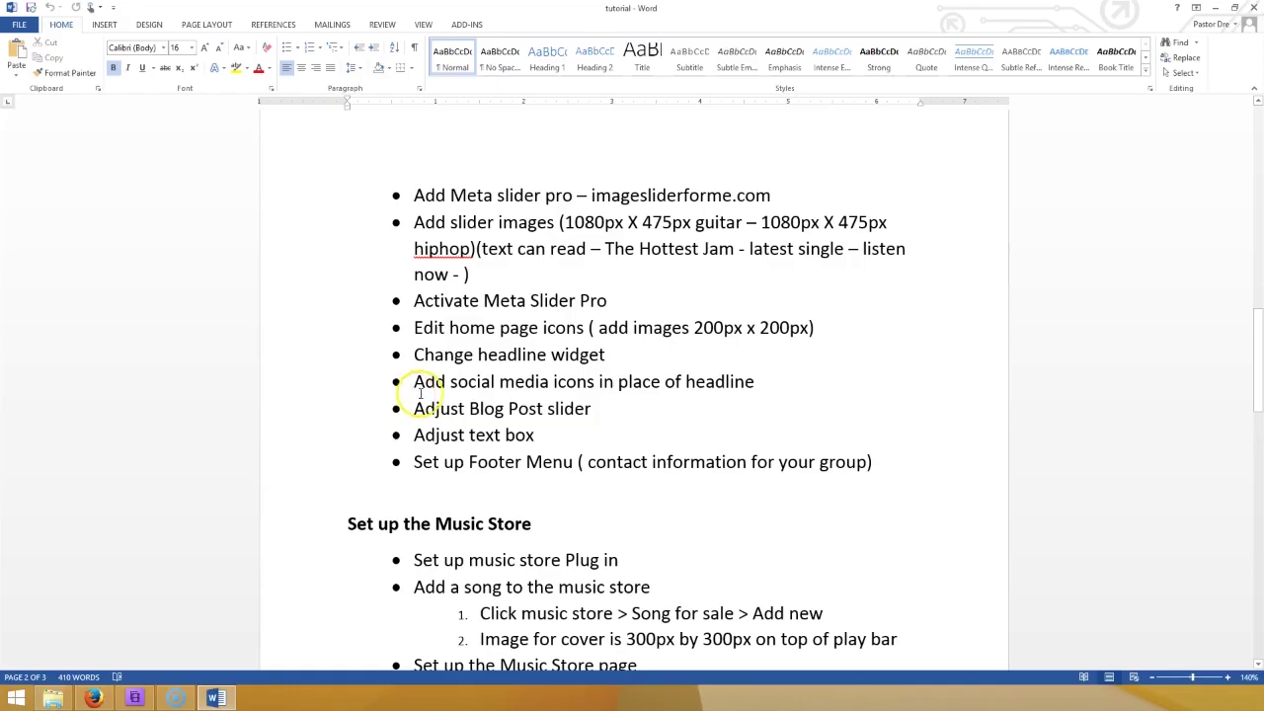
- Review the remaining home page tasks in the Word tutorial document's checklist
left_click(434, 326)
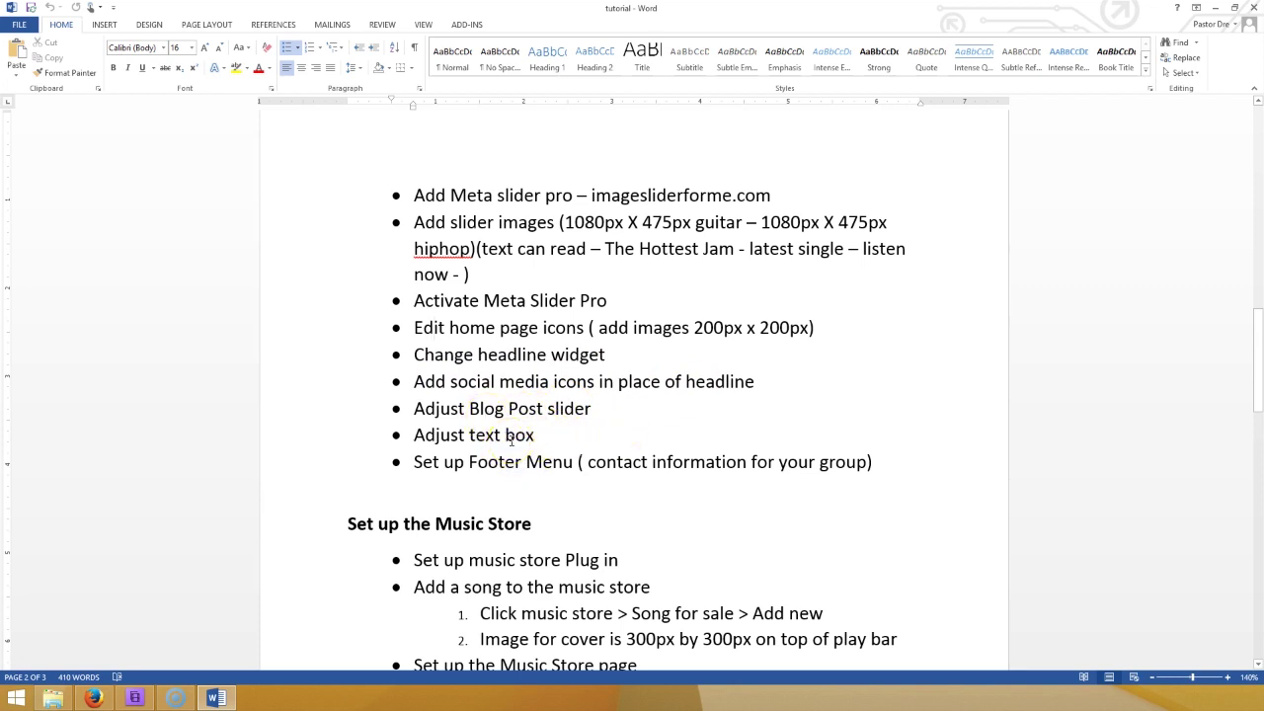
left_click(94, 699)
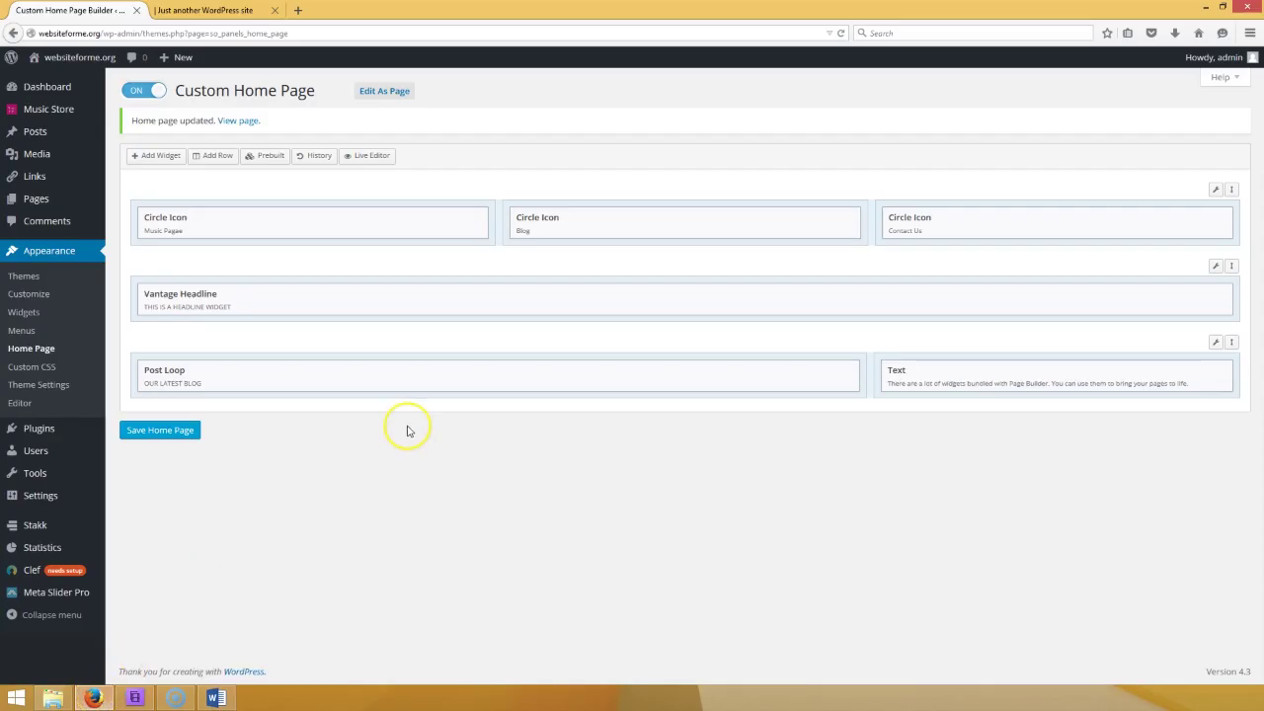
left_click(30, 88)
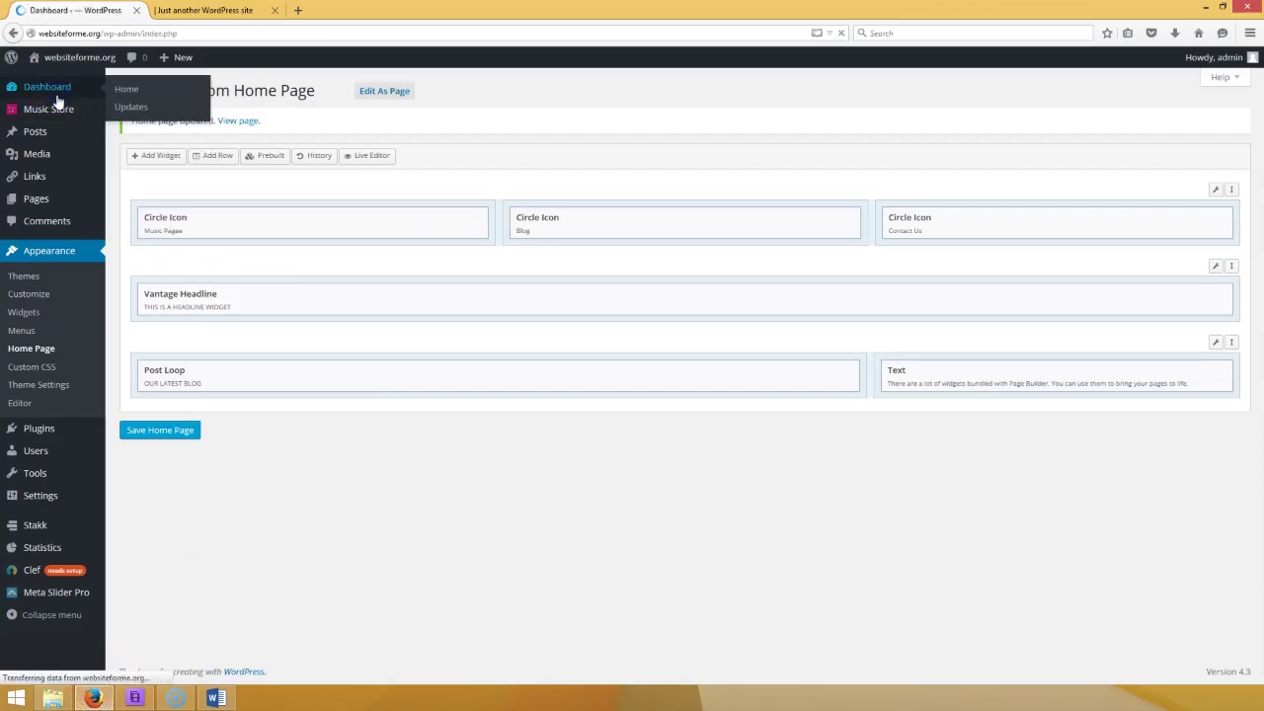
left_click(215, 698)
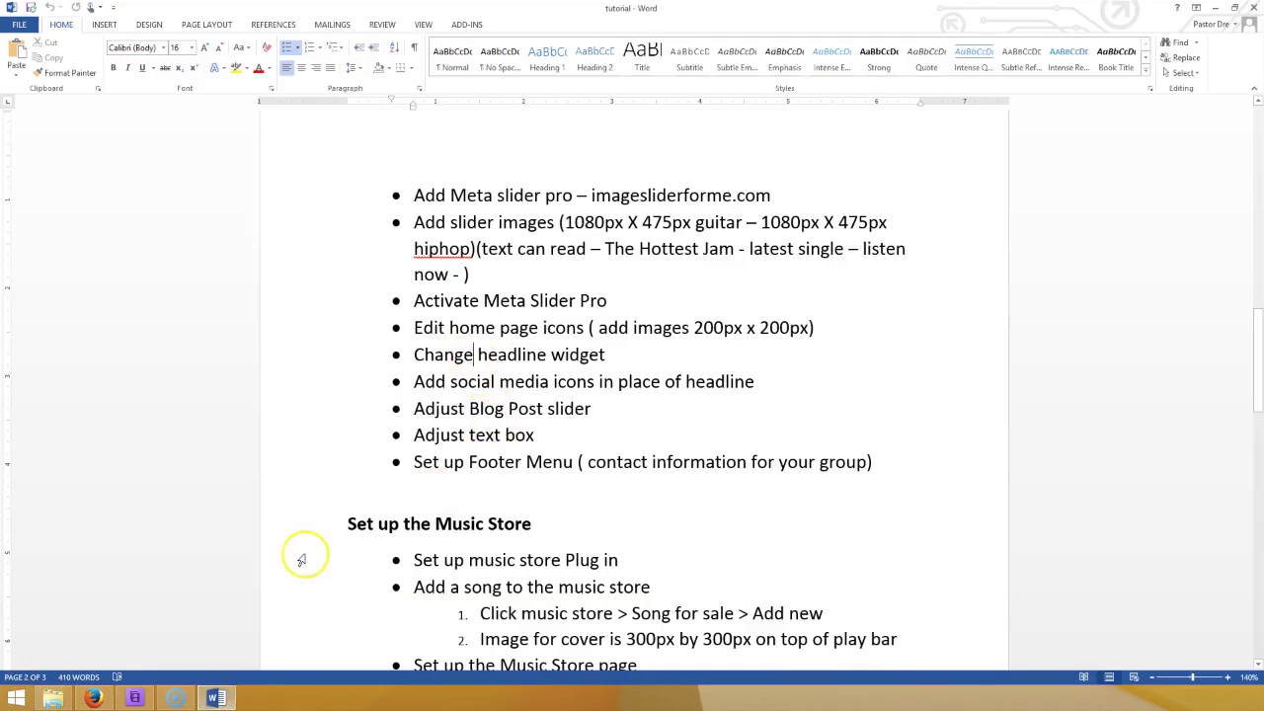
- Switch back to Firefox and reopen the home page builder from the WordPress dashboard
left_click(111, 698)
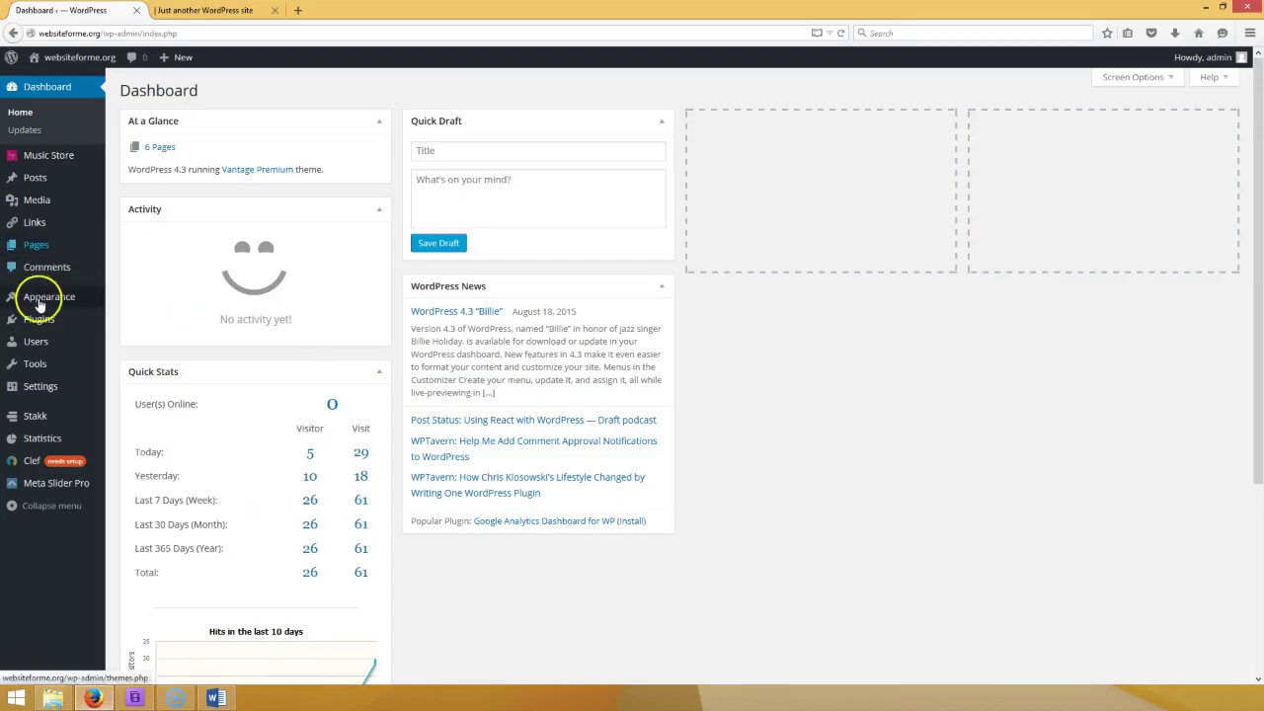
mouse_move(44, 302)
left_click(137, 371)
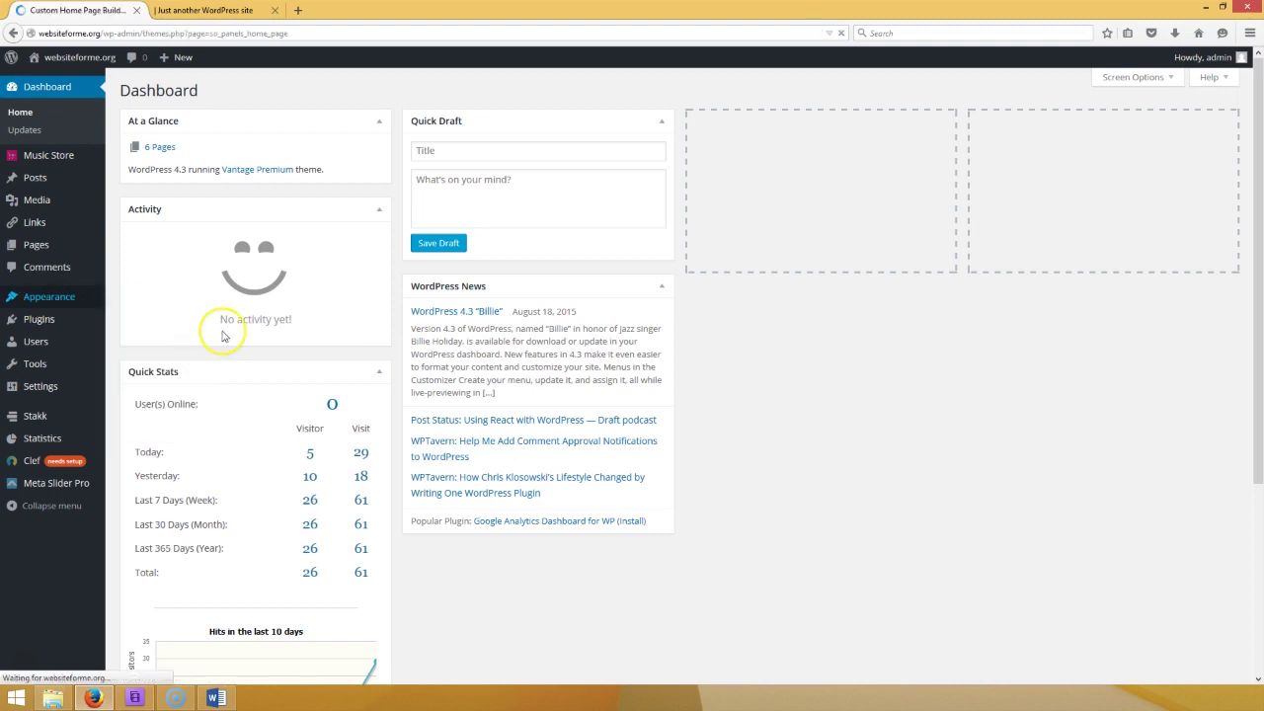
- Reload the live home page and examine the circle icons and the headline section below them
left_click(224, 11)
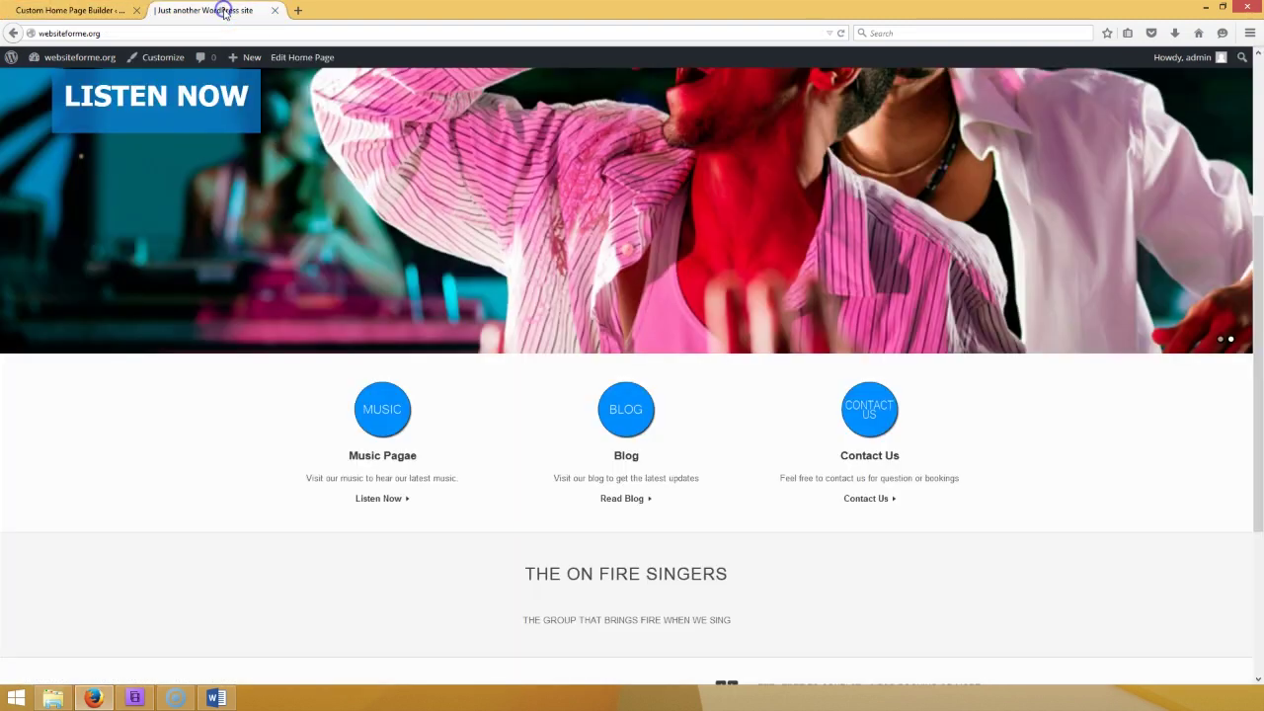
scroll(573, 380, "down", 2)
scroll(762, 135, "up", 5)
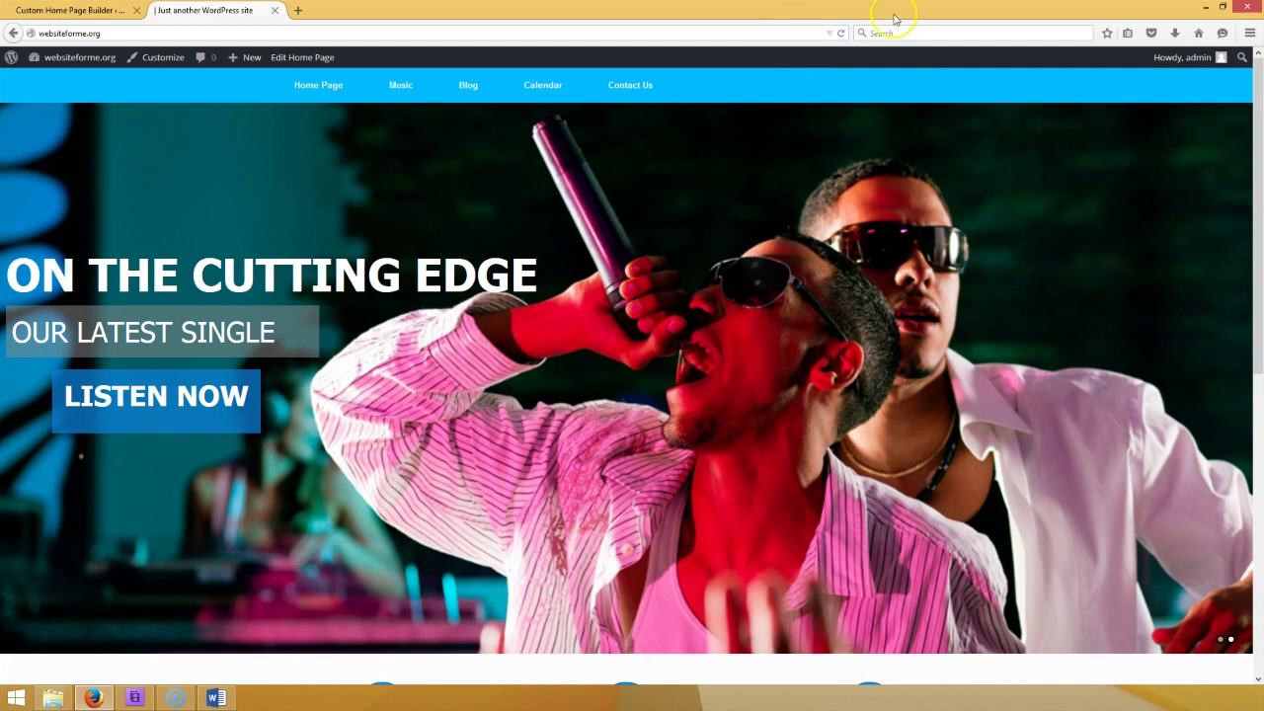
left_click(842, 36)
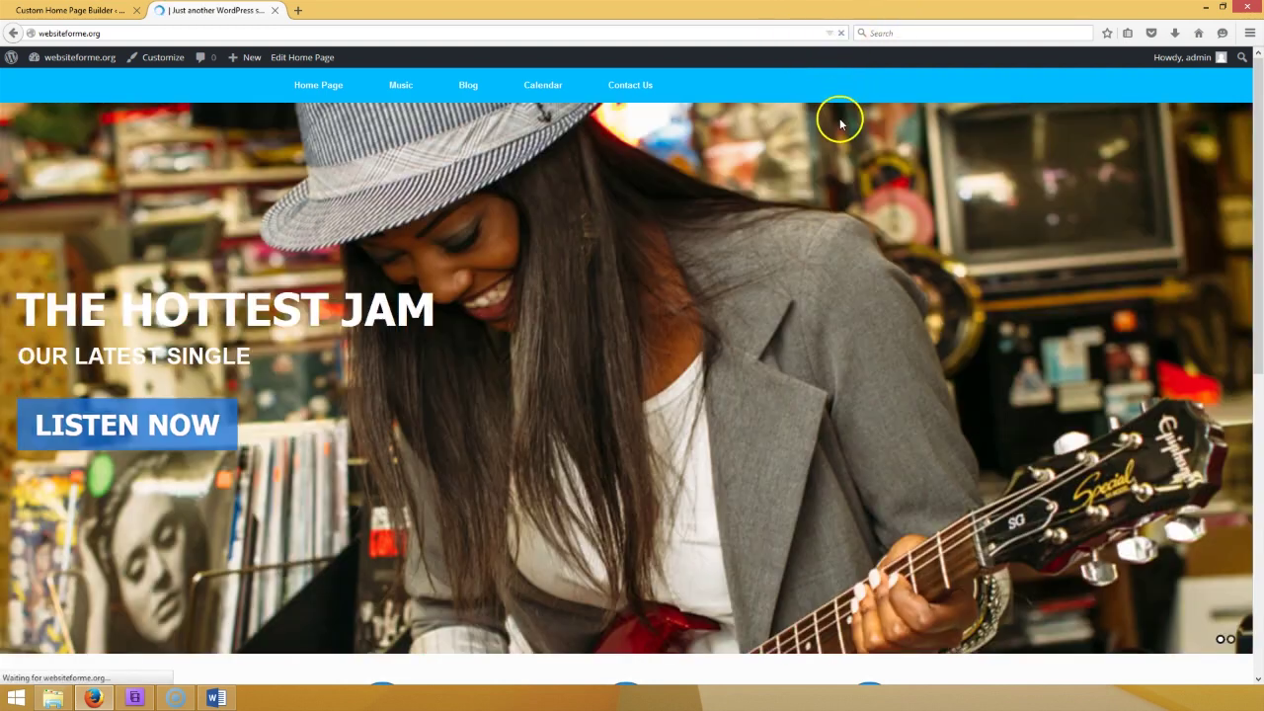
scroll(643, 372, "down", 4)
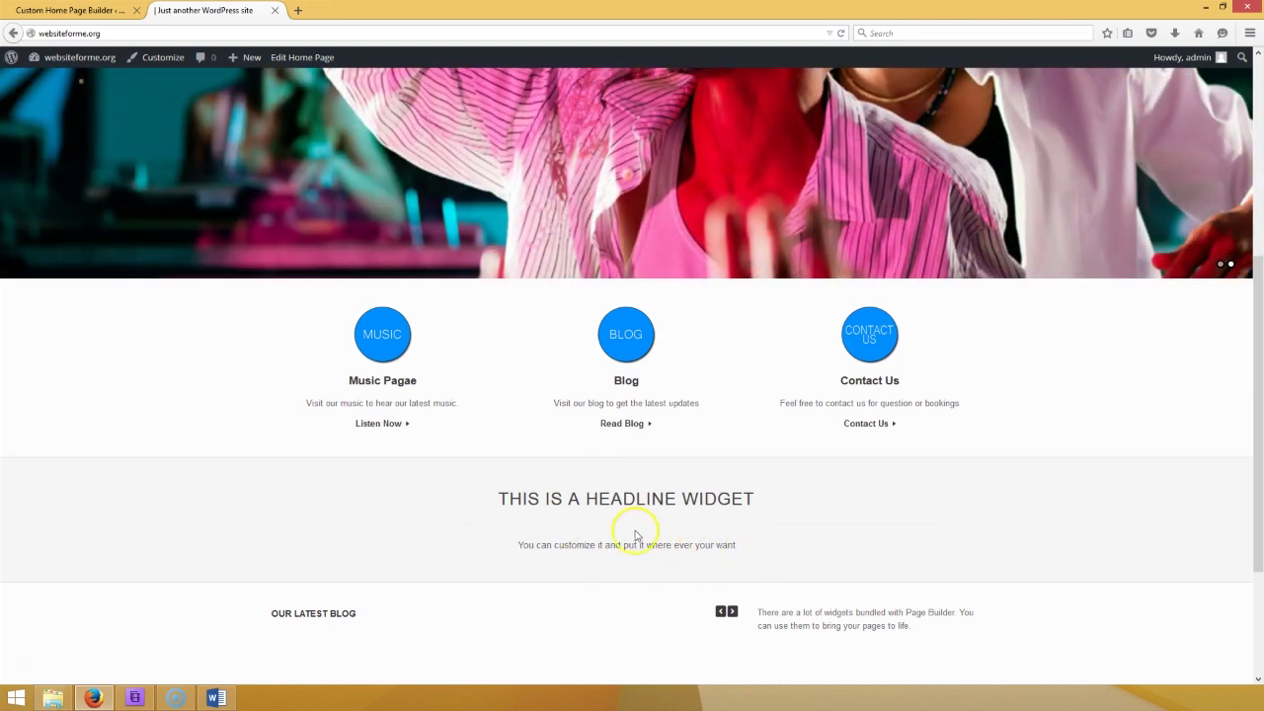
- In the home page builder, set the Vantage Headline widget's headline to "WE ARE THE CREW!!!"
key("ctrl+Tab")
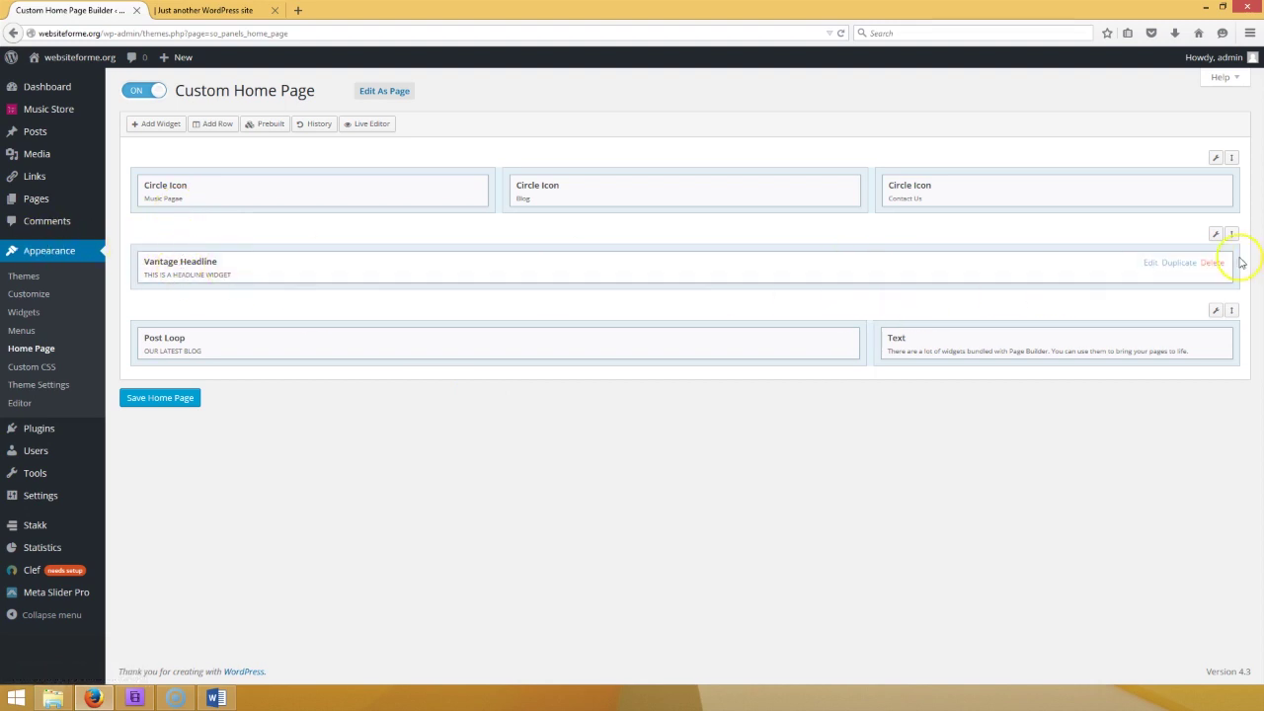
left_click(1143, 268)
left_click_drag(184, 130, 25, 105)
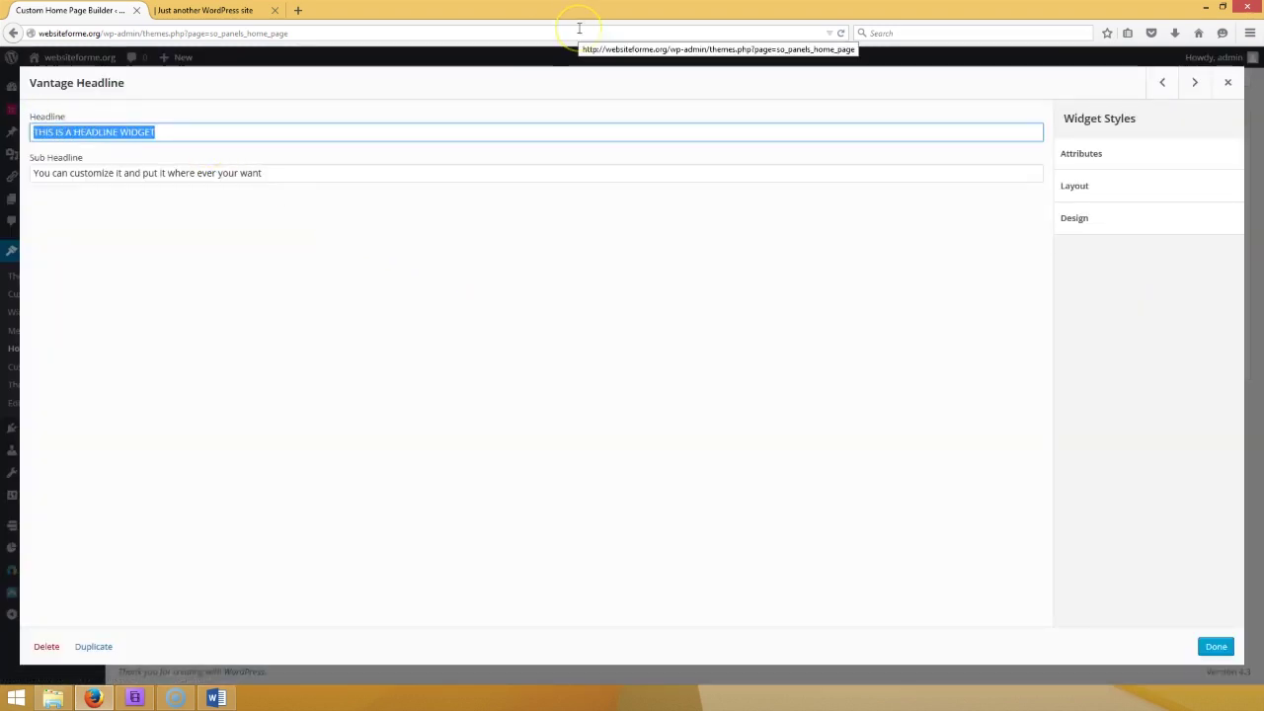
type("WE")
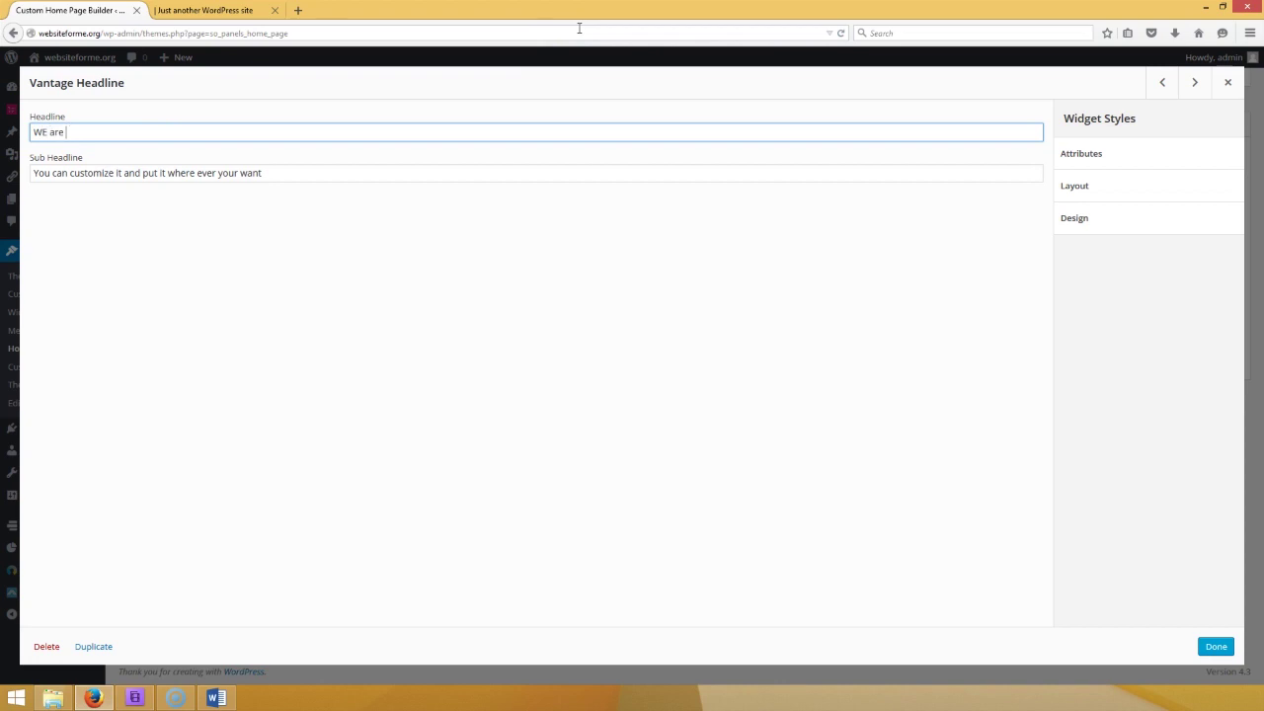
key("Tab")
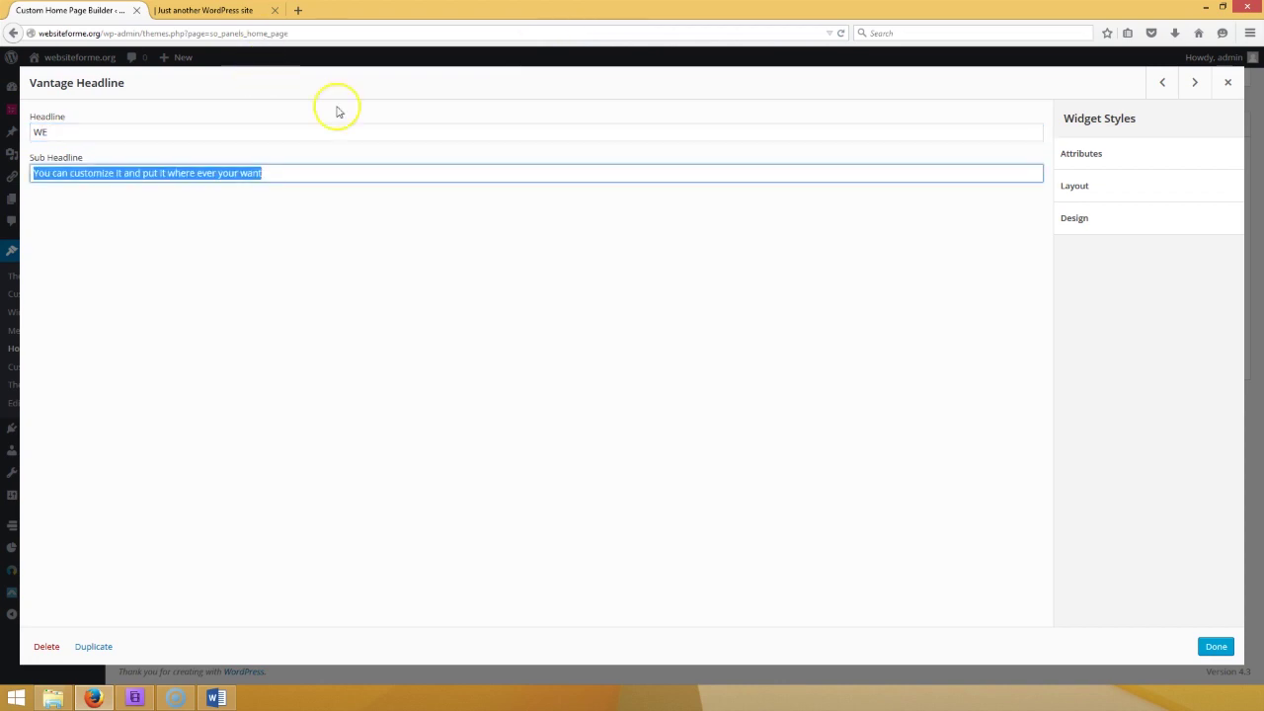
left_click(460, 132)
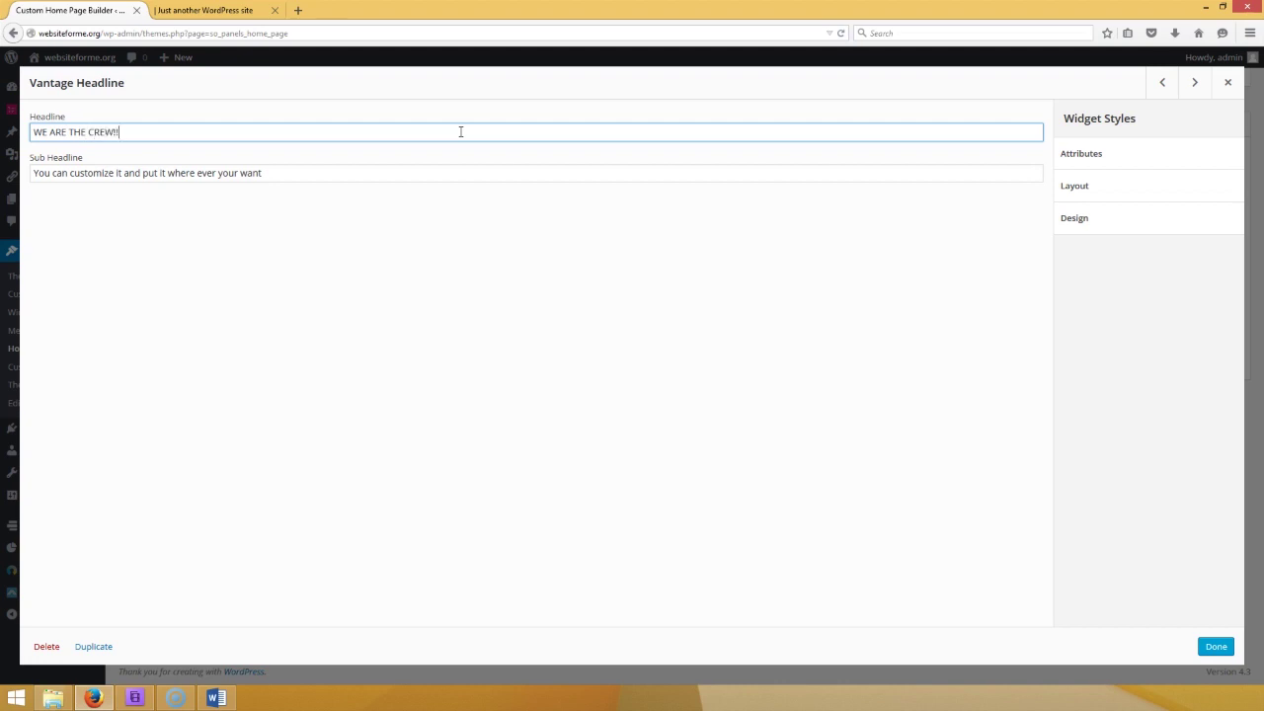
key("Tab")
- Set the Vantage Headline widget's sub headline to "THE FRESHEST CREW IN TOWN" and apply the widget edits
left_click(150, 148)
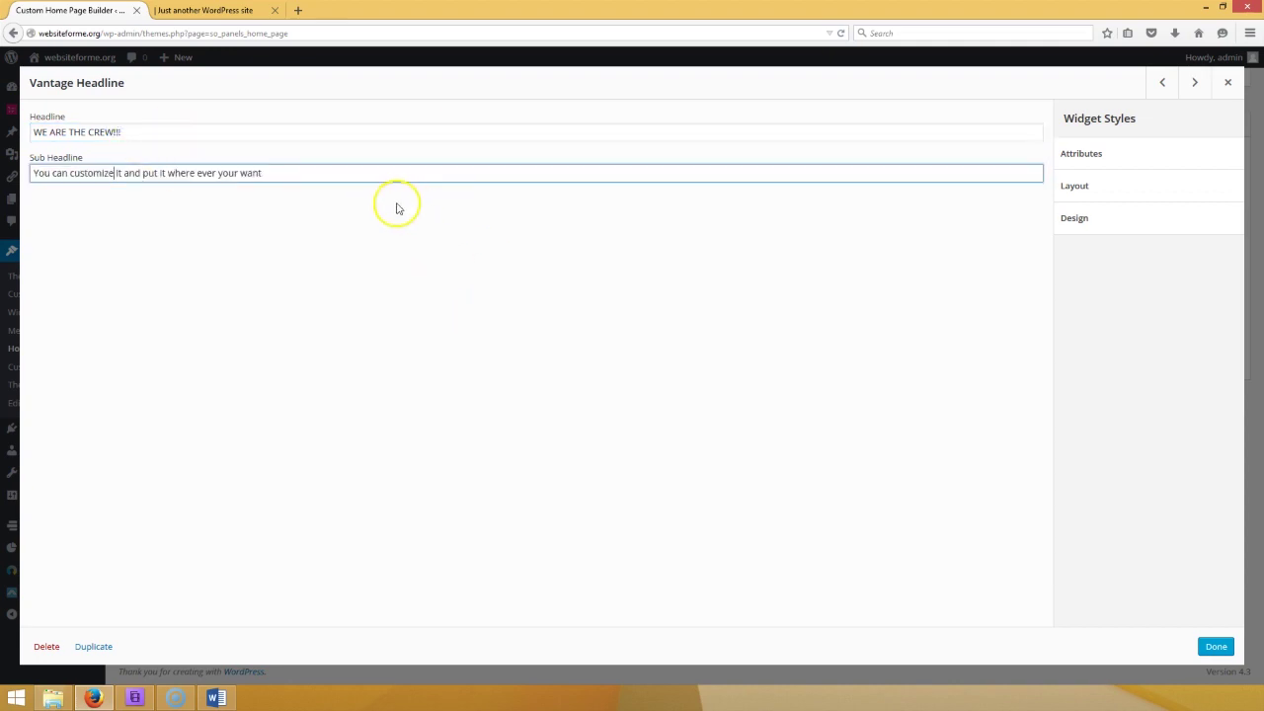
triple_click(184, 173)
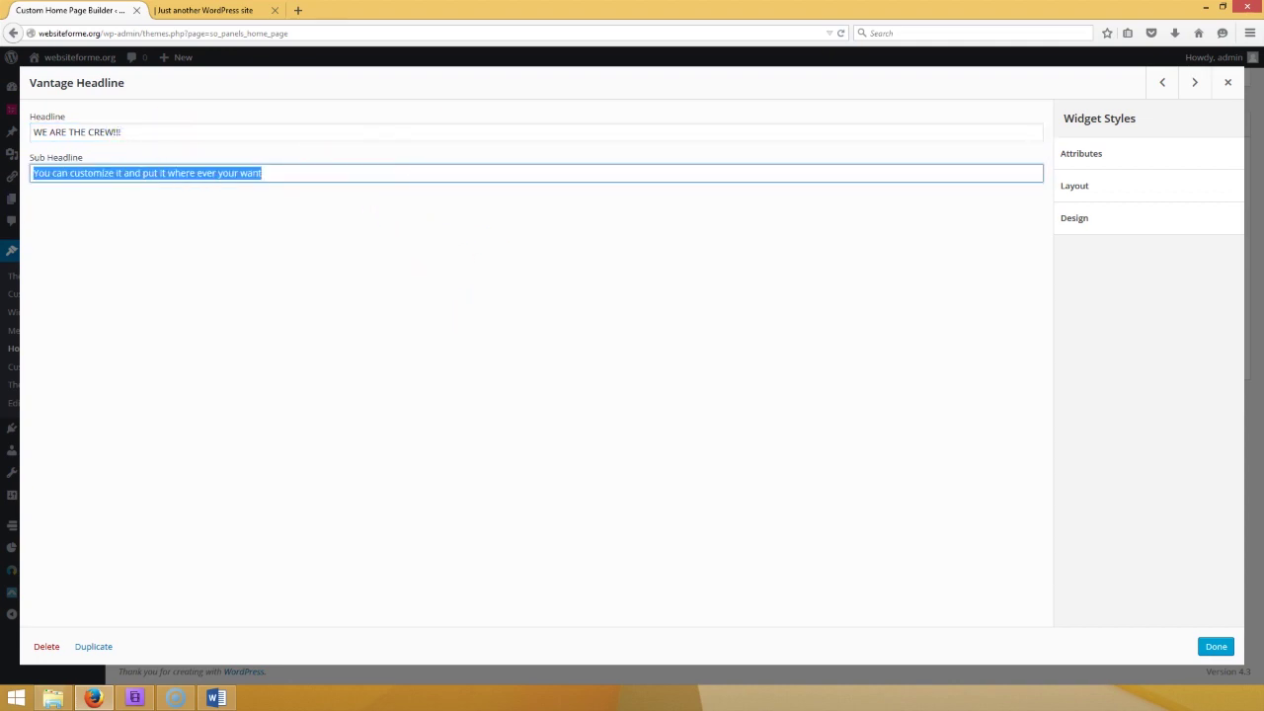
type("tHE")
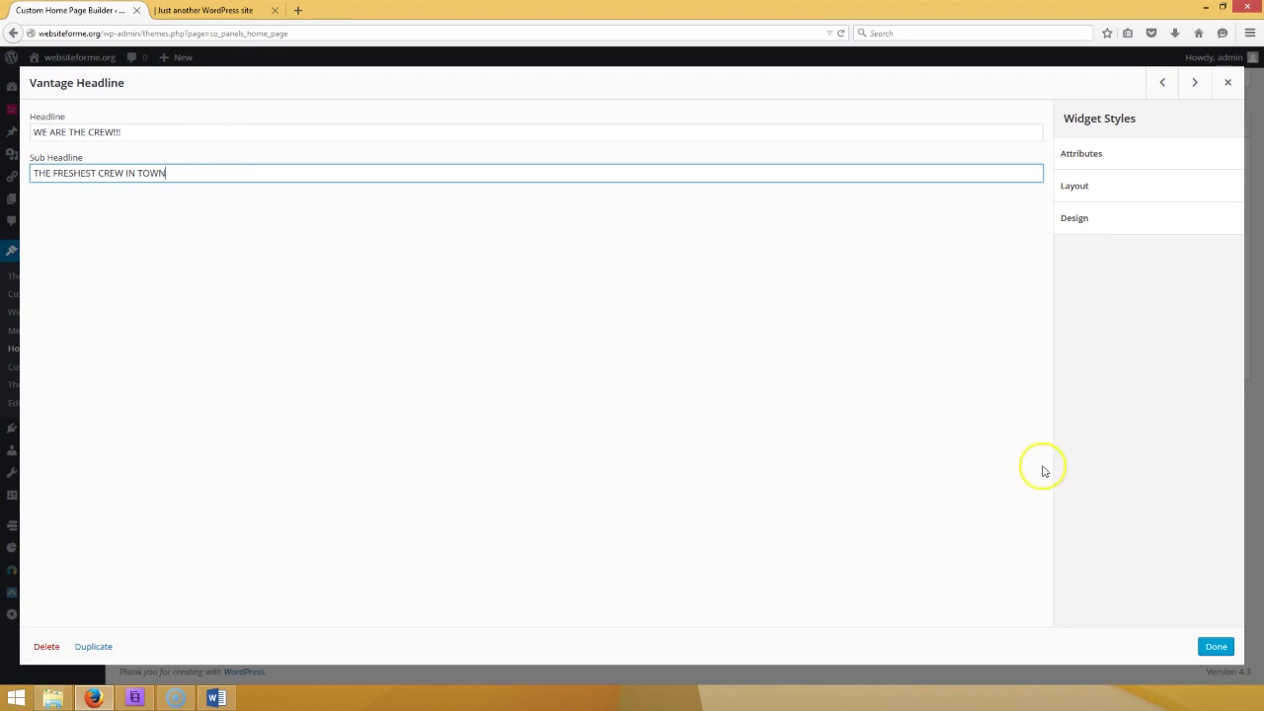
left_click(1216, 646)
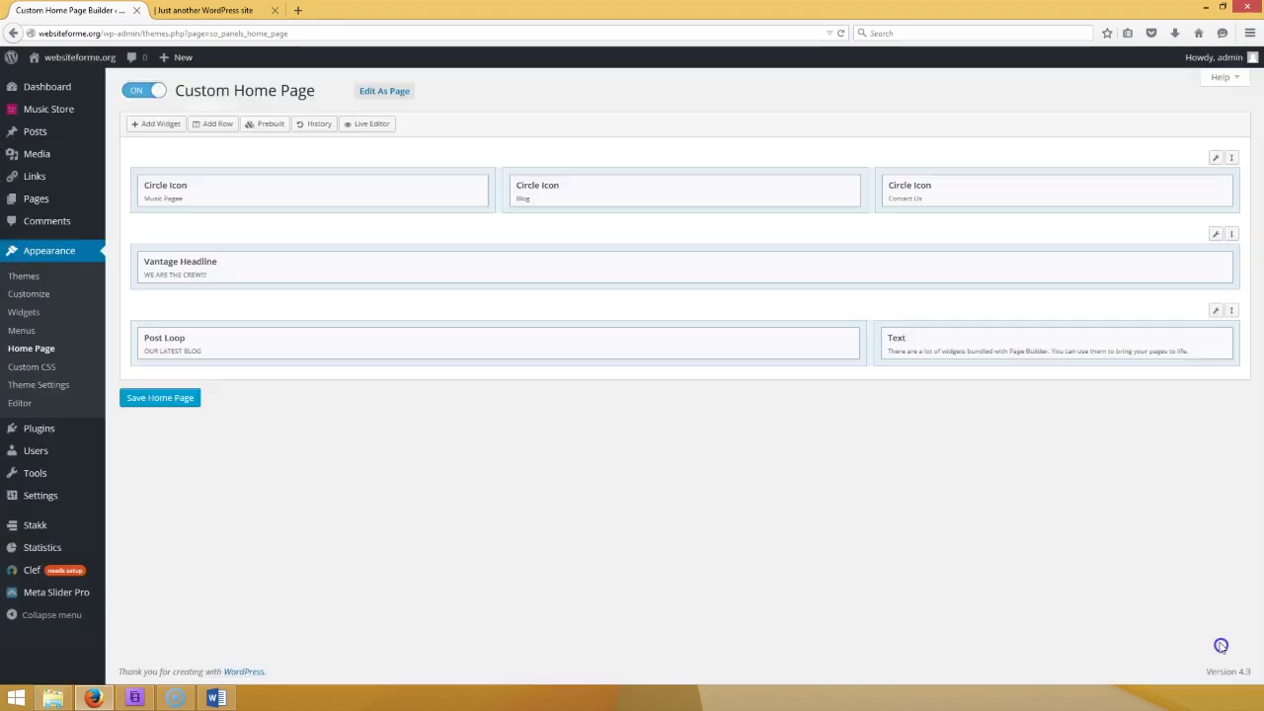
- Save the home page, then reload the live site and check its headline and latest blog sections
left_click(159, 399)
left_click(251, 11)
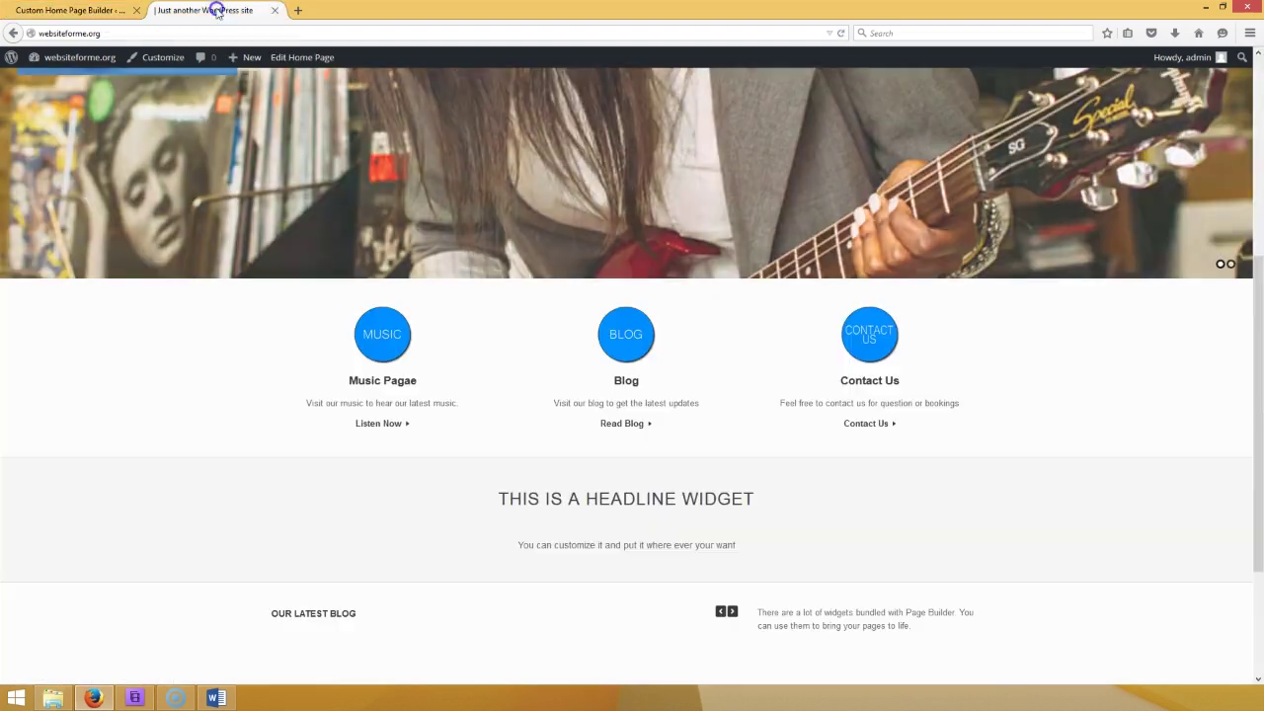
left_click(588, 492)
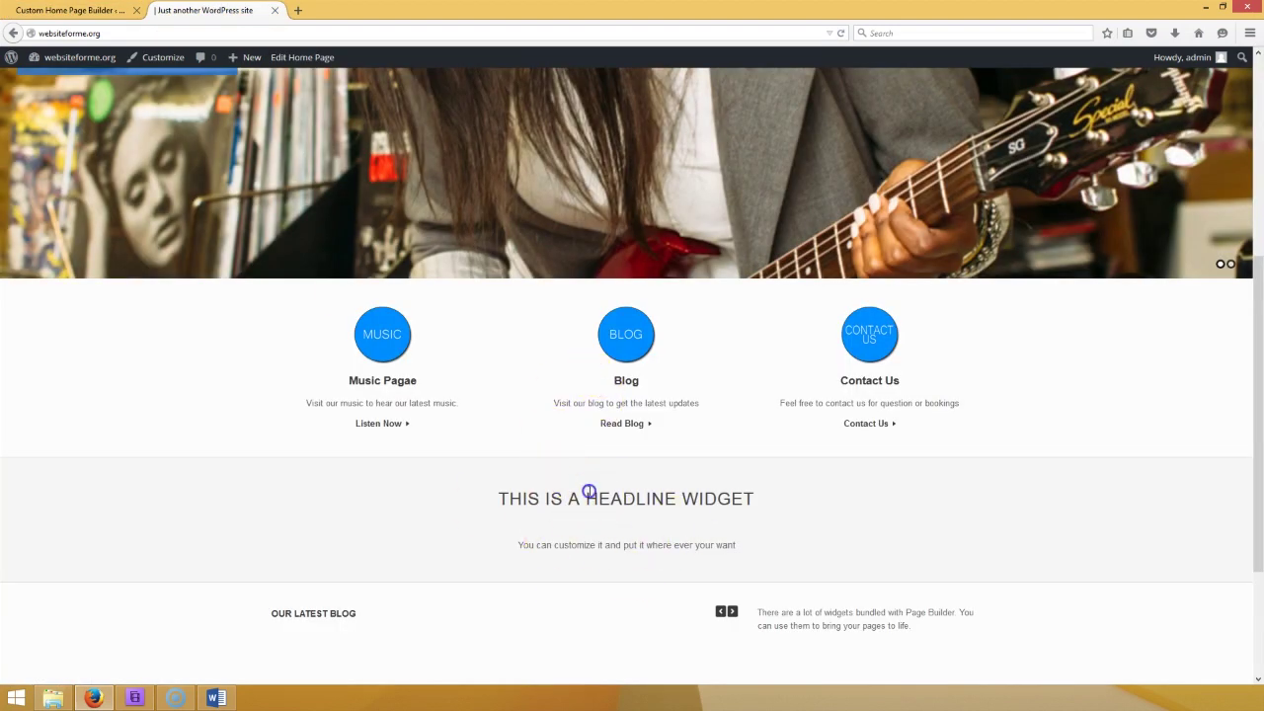
left_click(840, 33)
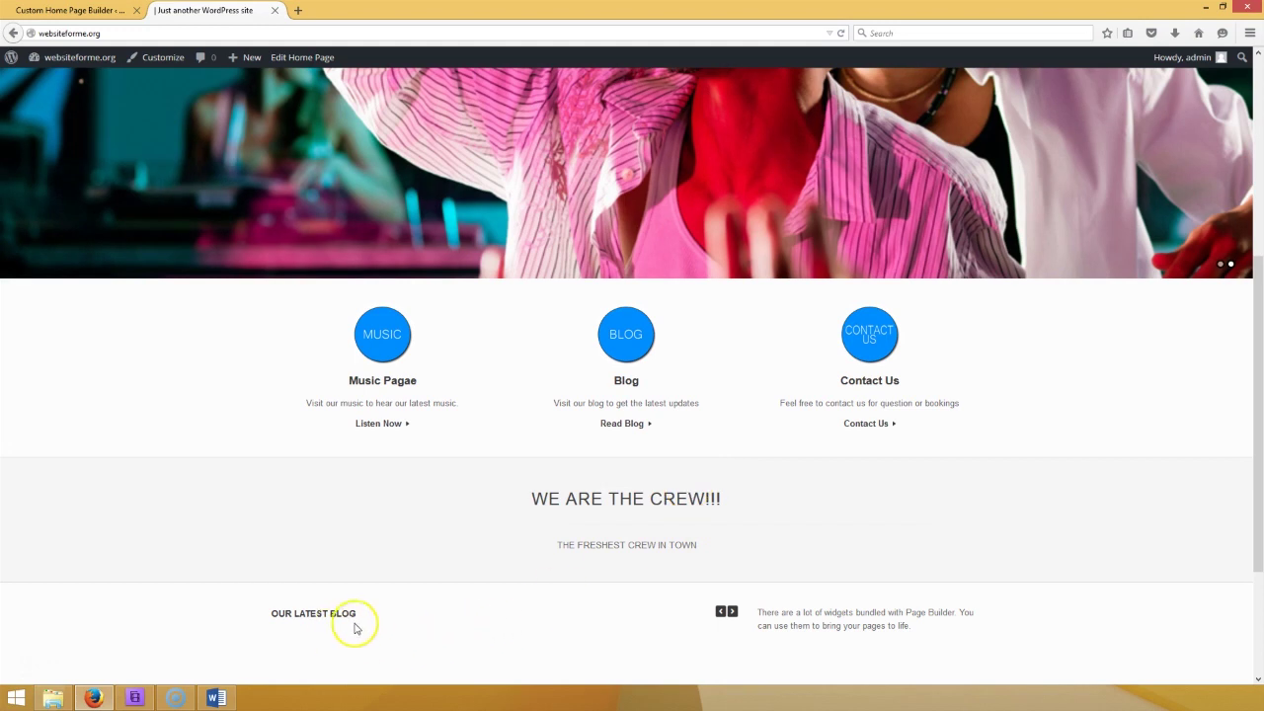
scroll(329, 592, "down", 1)
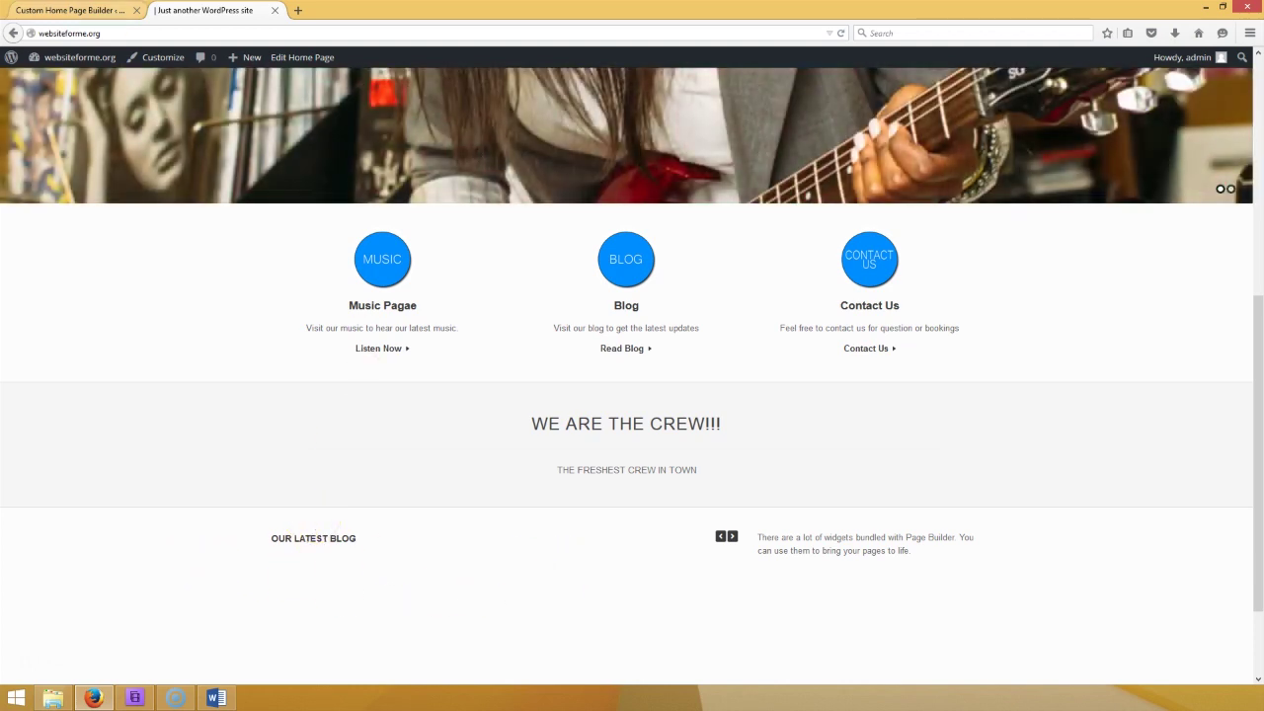
- Open the Post Loop widget's settings and compare its title and posts per page with the live home page's blog section
left_click(71, 10)
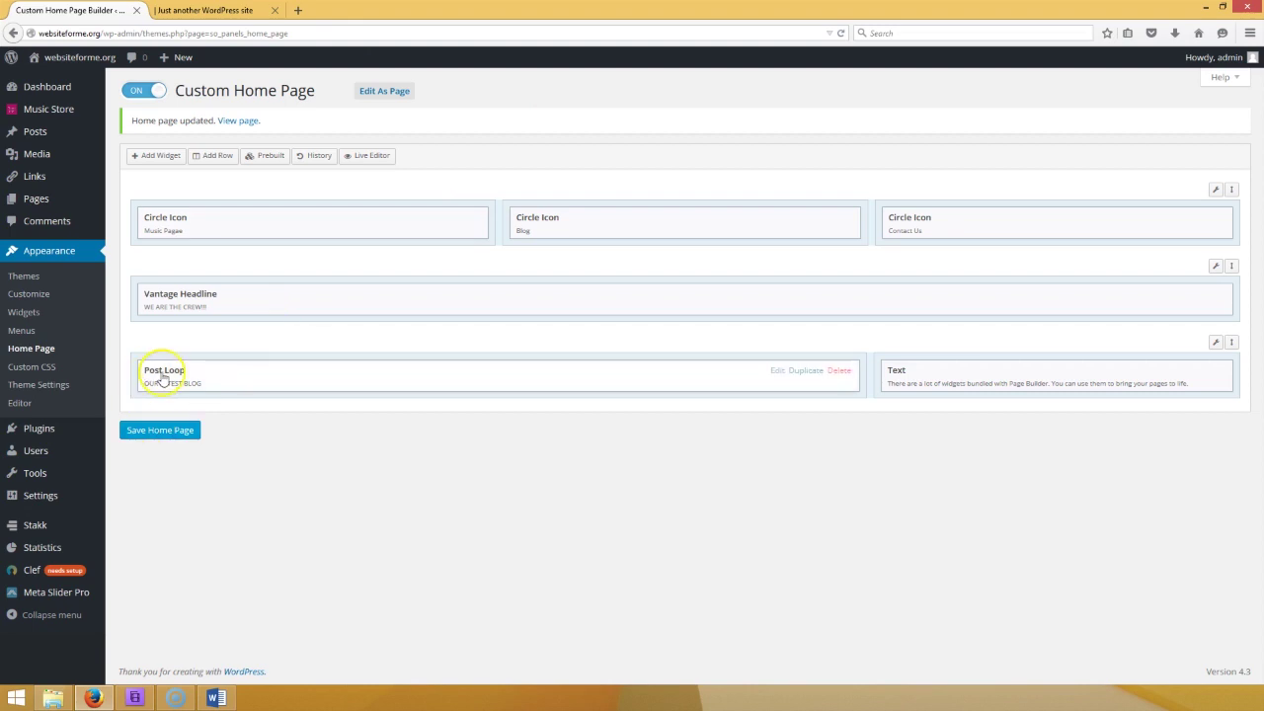
left_click(778, 371)
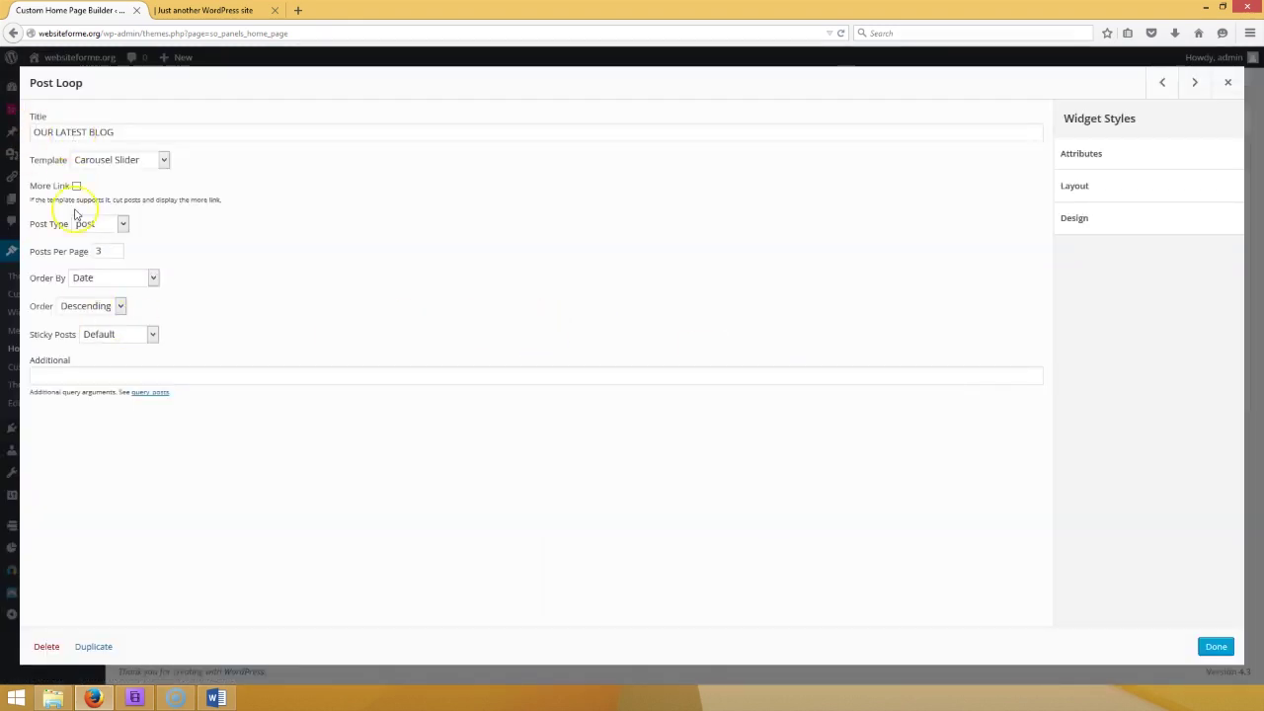
left_click_drag(109, 249, 96, 250)
left_click(207, 14)
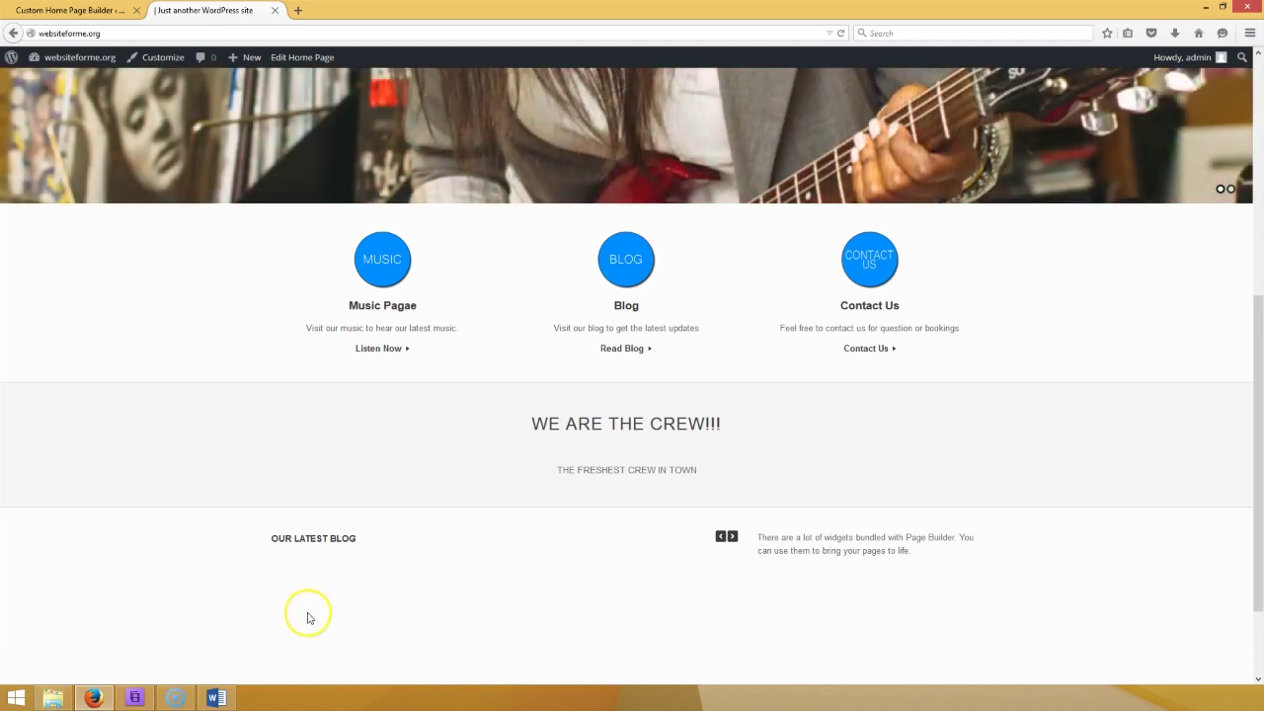
- Set the Post Loop widget's title to "THE CREWS LATEST BLOG" and apply the widget edits
left_click(84, 10)
triple_click(130, 132)
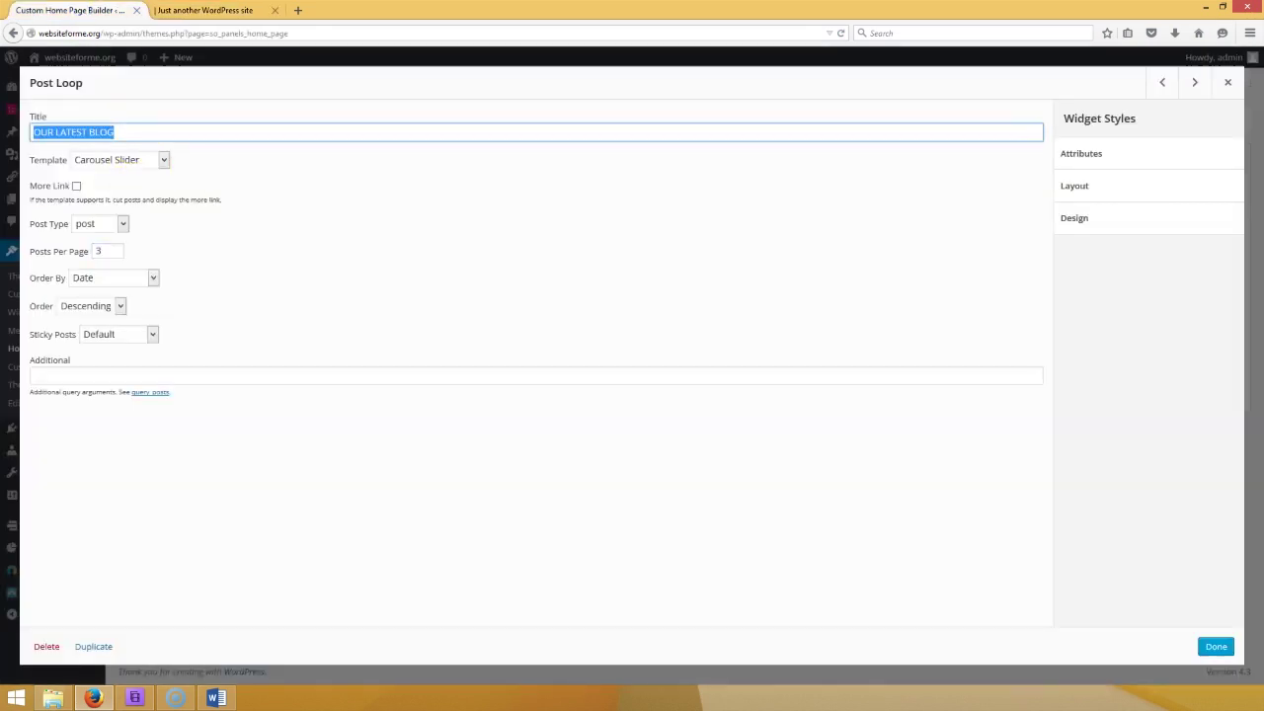
type("tHE")
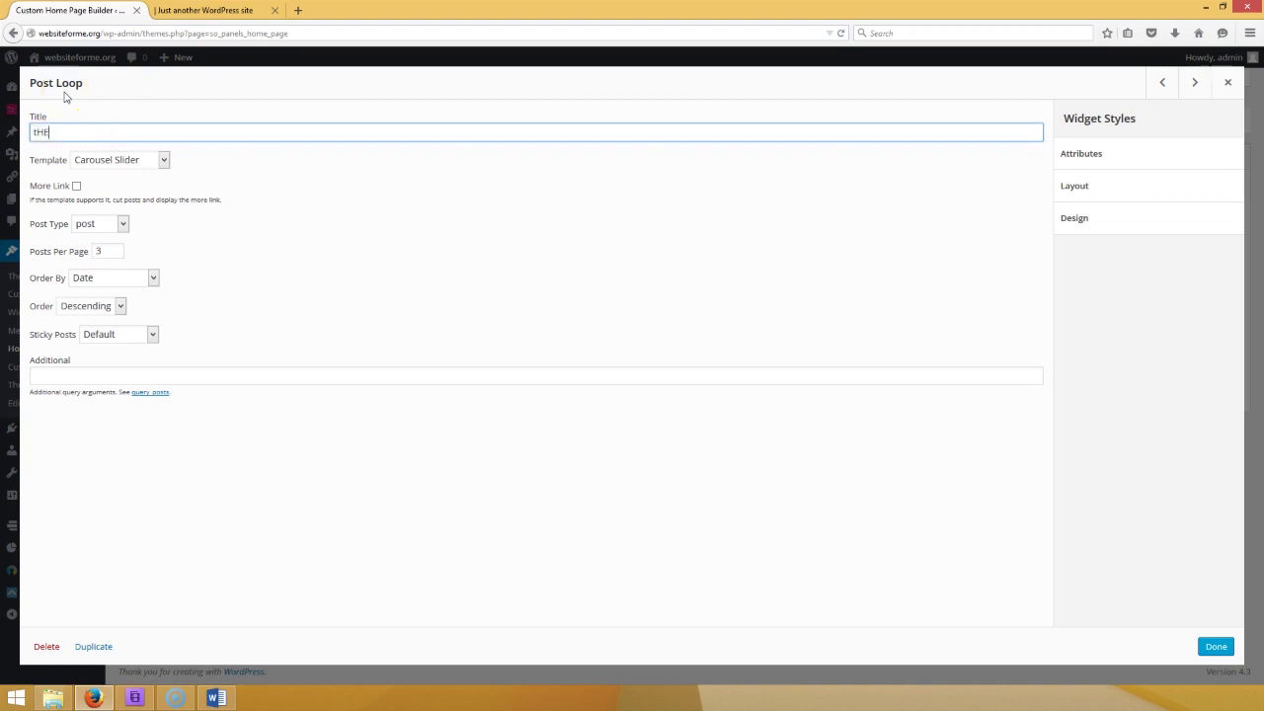
type(" CREWS LATEZ")
key("BackSpace")
left_click(1213, 647)
- Save the home page, then reload the live site and check the blog section's title
left_click(175, 430)
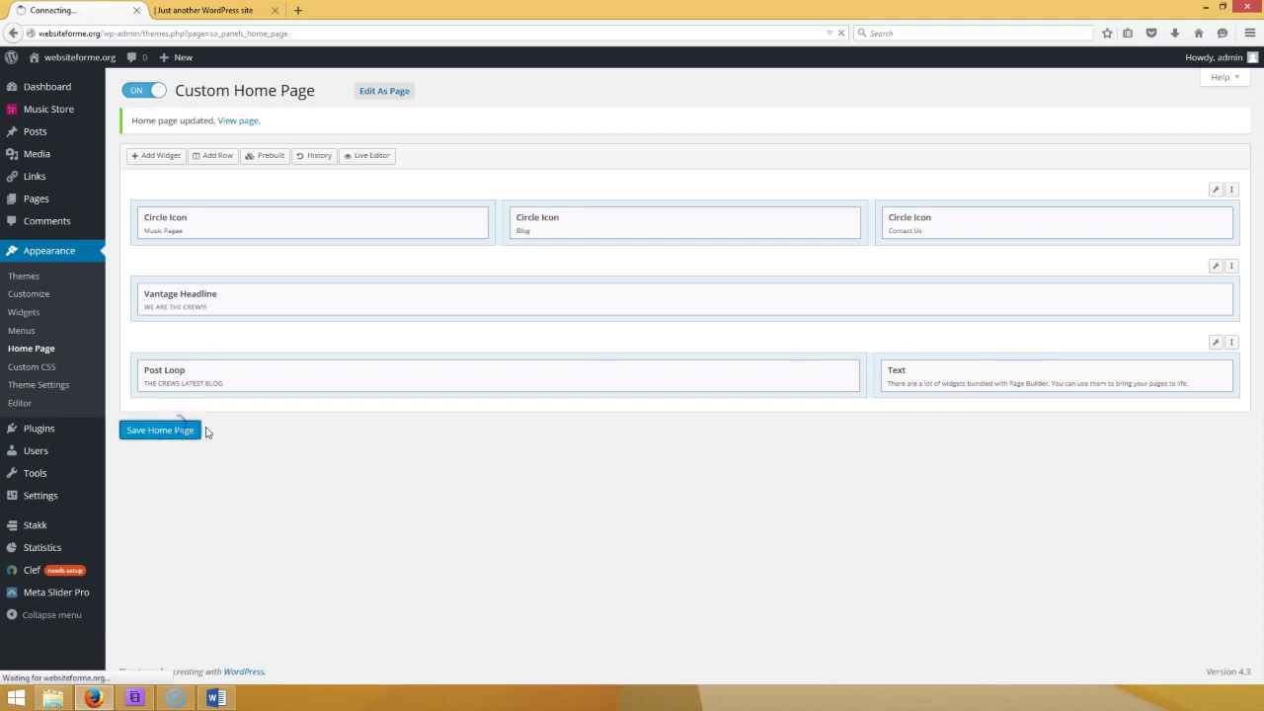
left_click(219, 12)
left_click(840, 32)
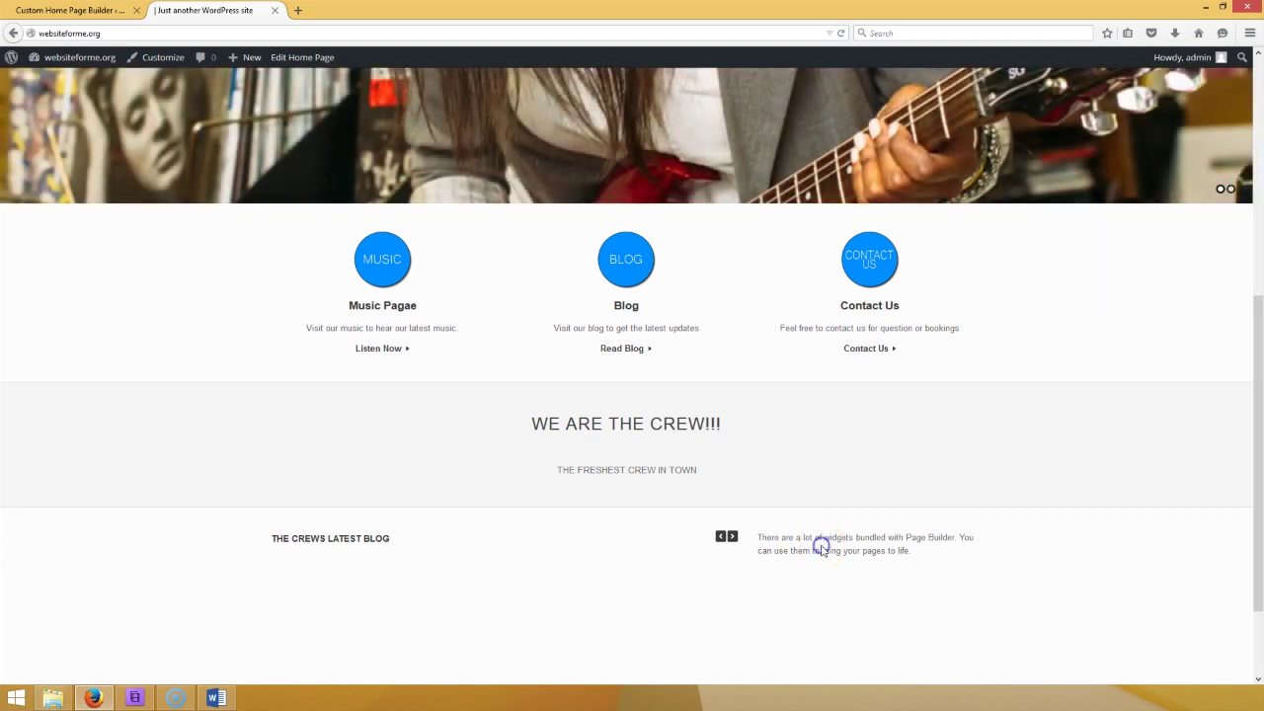
- Replace the Text widget's content with "FOR MORE INFORMATION OR BOOKING CONTACT US" followed by the contact phone number and e-mail, and apply it
left_click(84, 9)
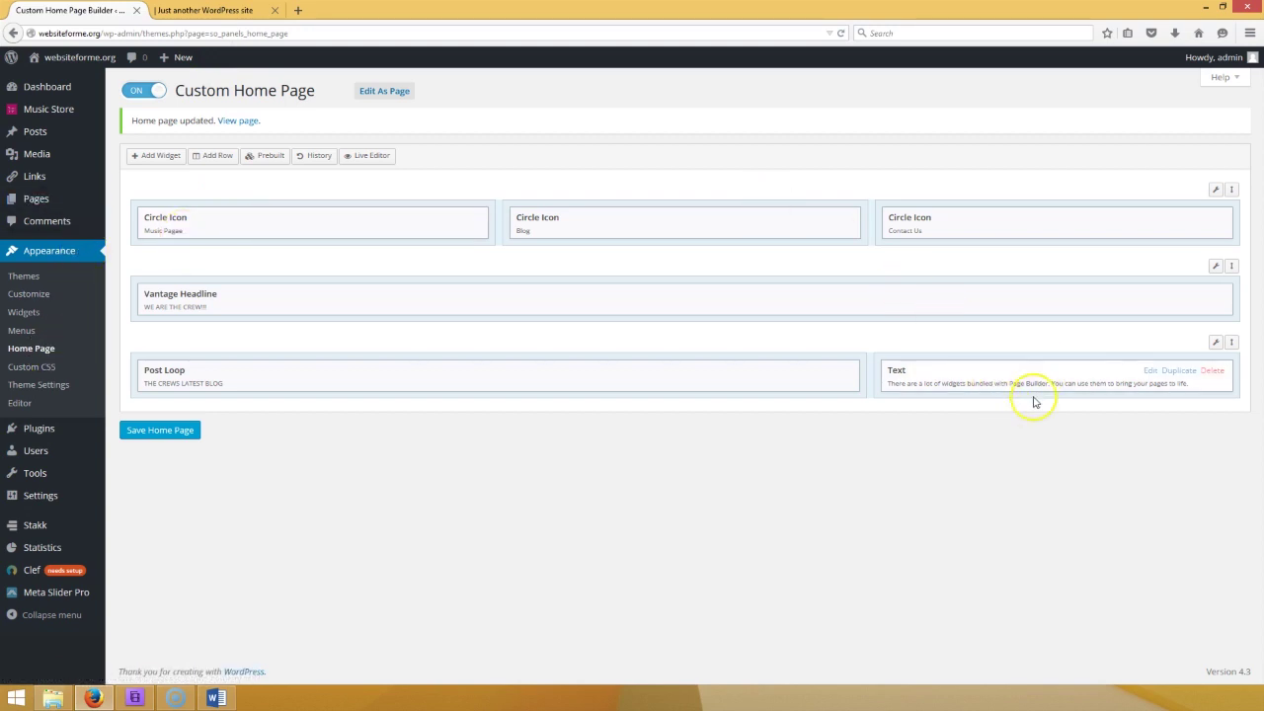
left_click(1150, 373)
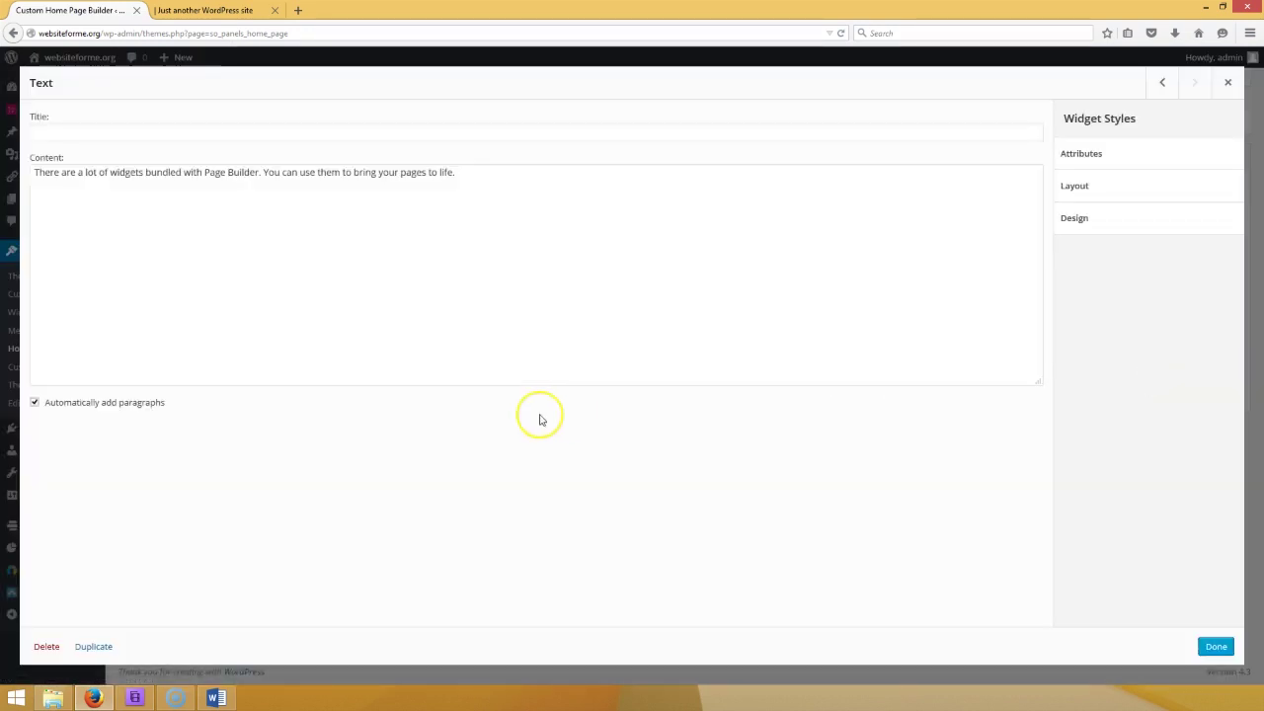
left_click(465, 178)
key("ctrl+a")
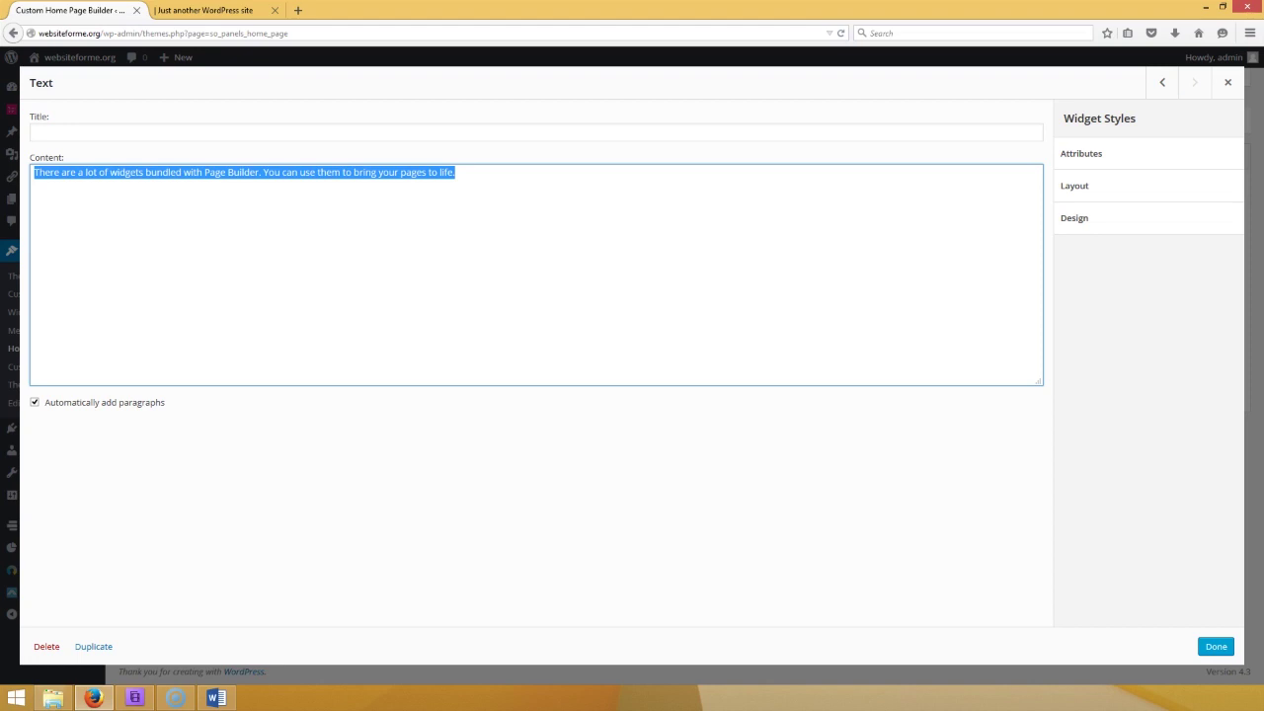
type("f")
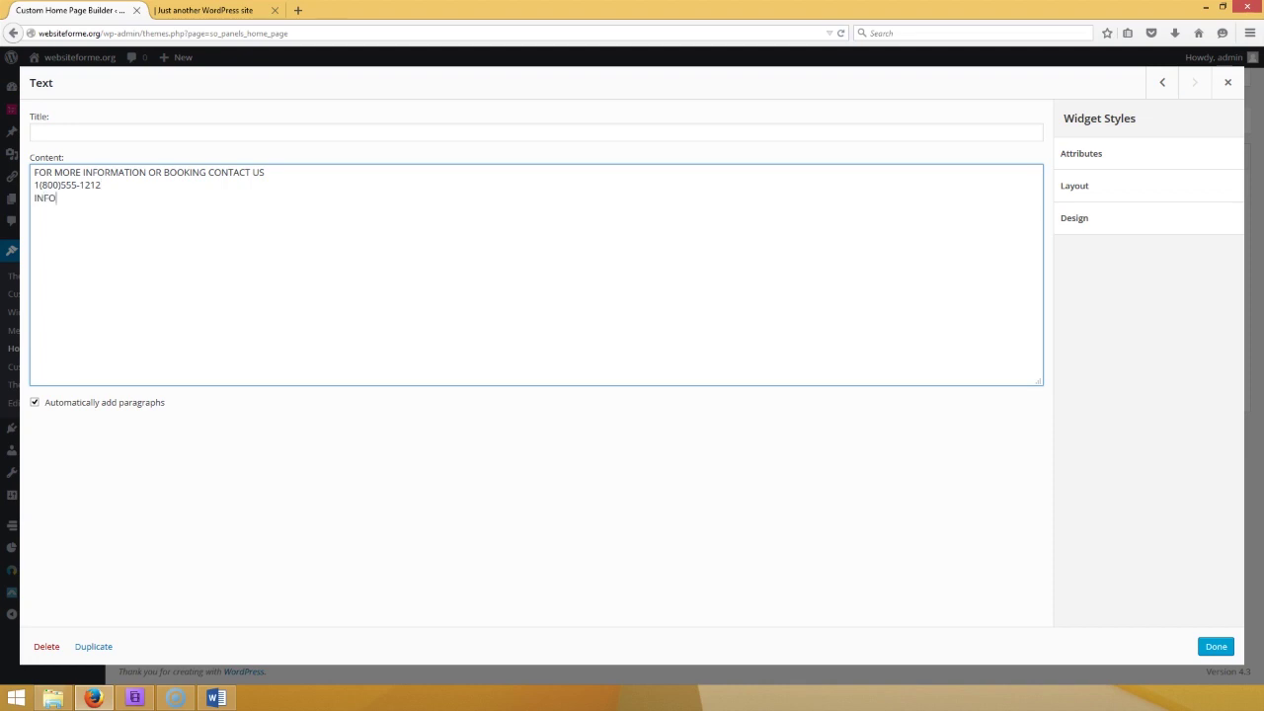
type("WEBSITEFORME.ORG")
left_click(1207, 648)
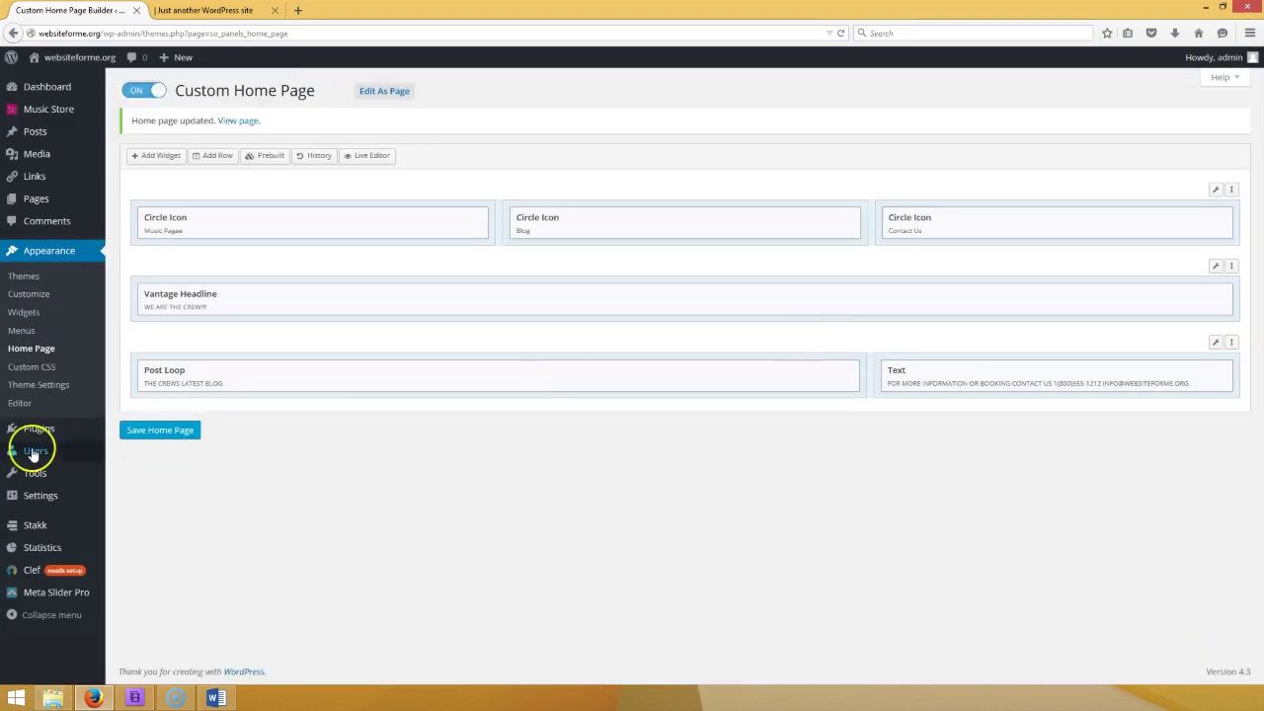
- Save the home page with the new contact text, then reload the live site and check the text box
left_click(160, 430)
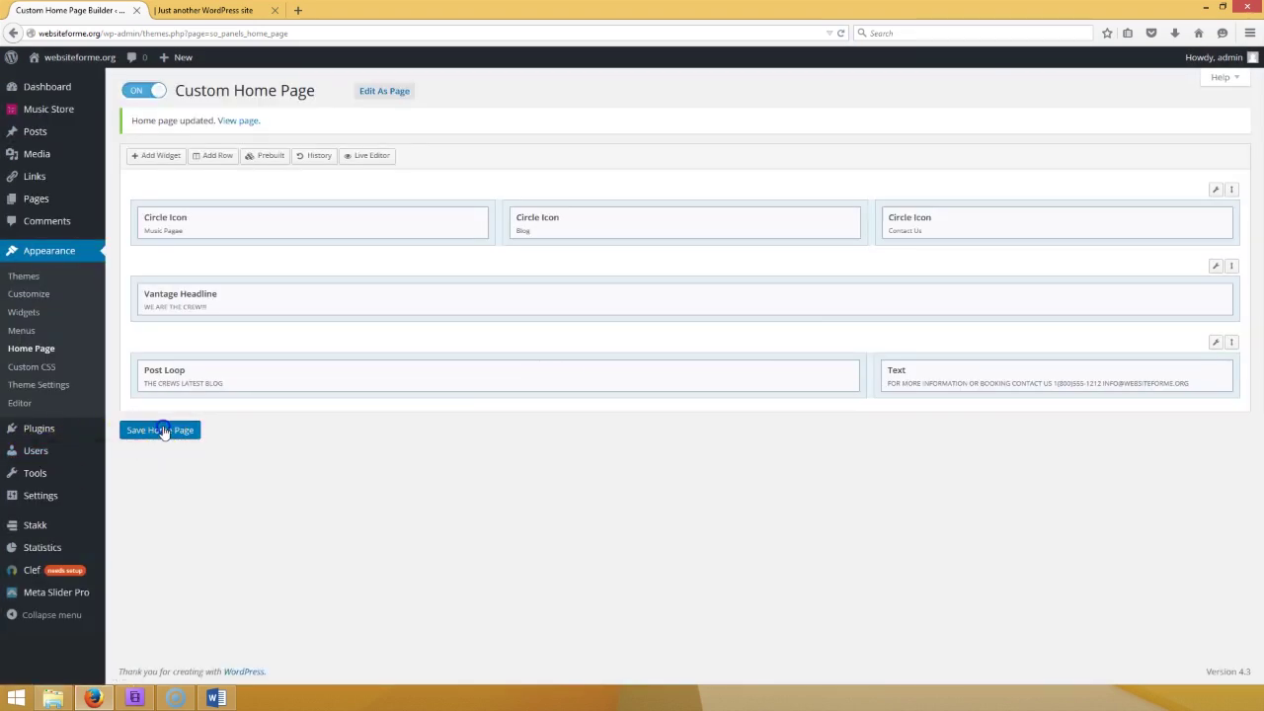
left_click(190, 10)
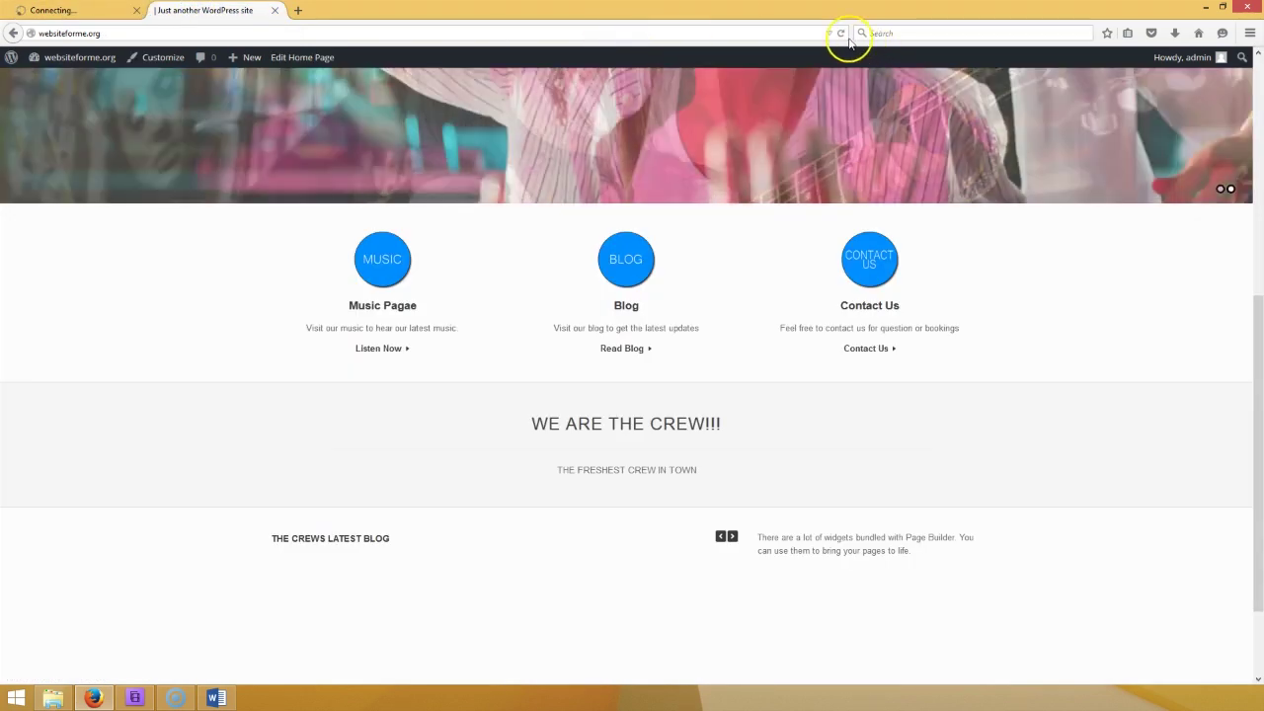
left_click(840, 34)
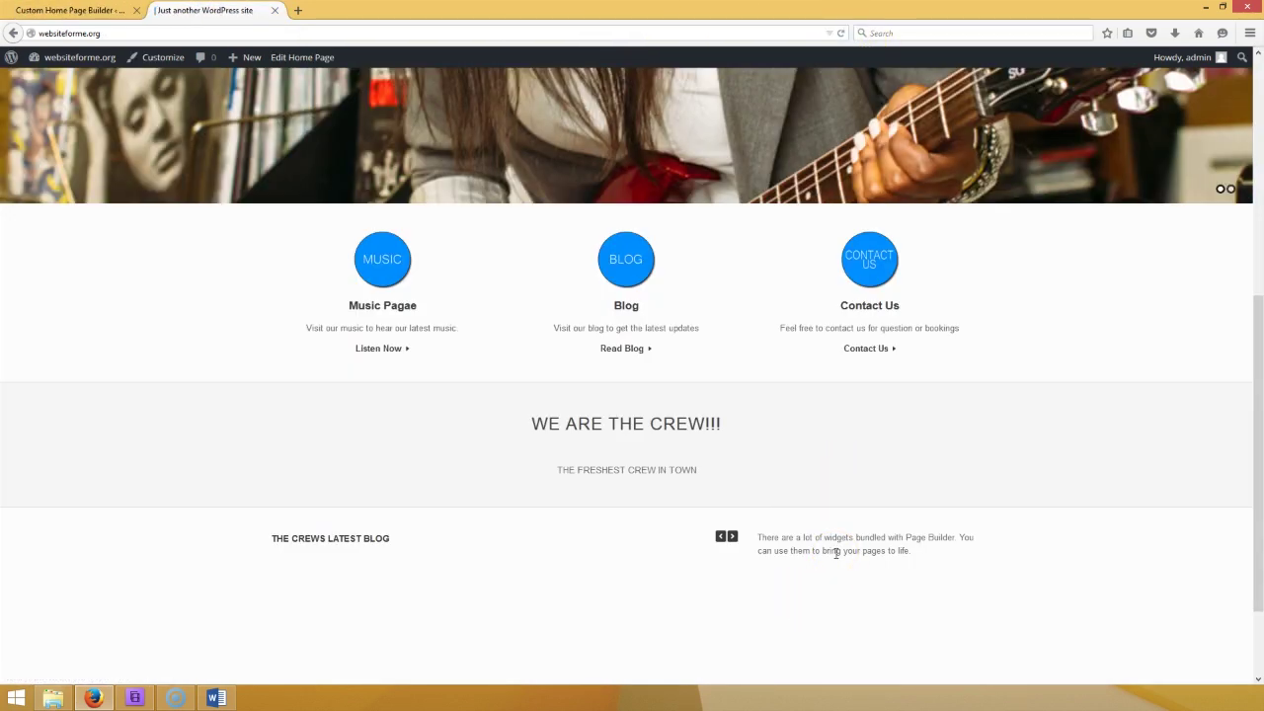
left_click(842, 33)
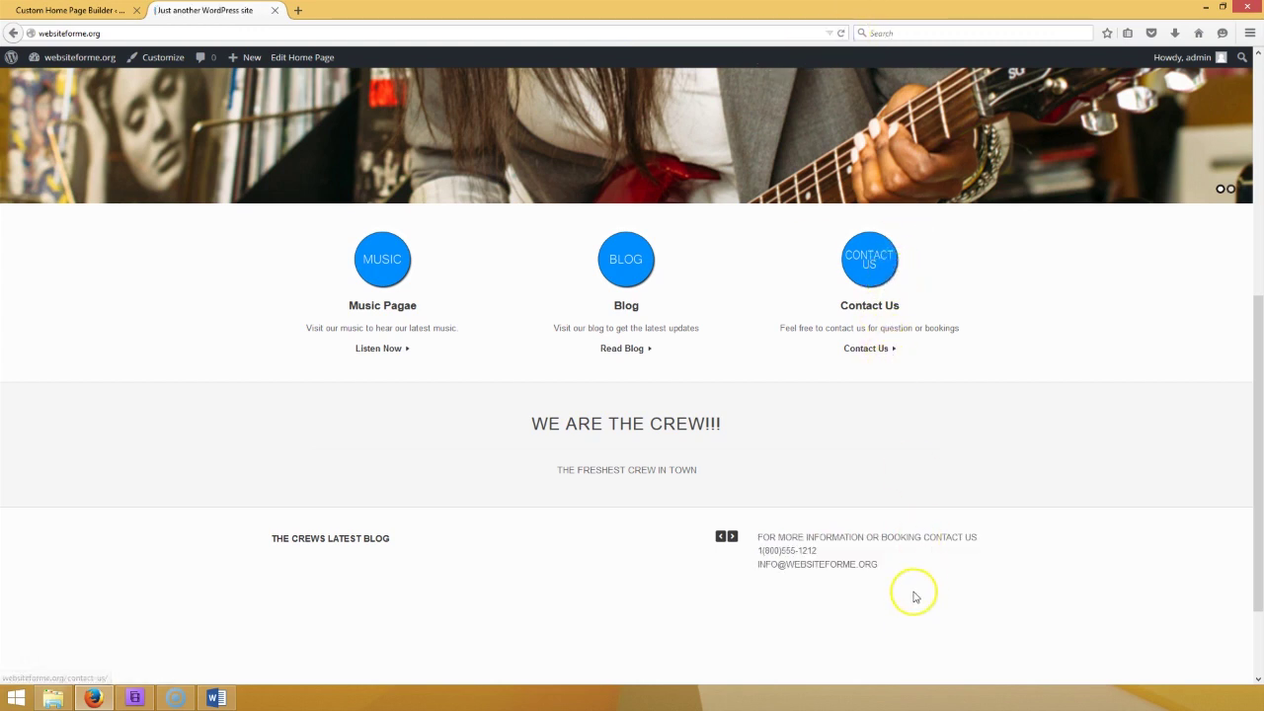
scroll(914, 579, "up", 1)
scroll(911, 576, "down", 2)
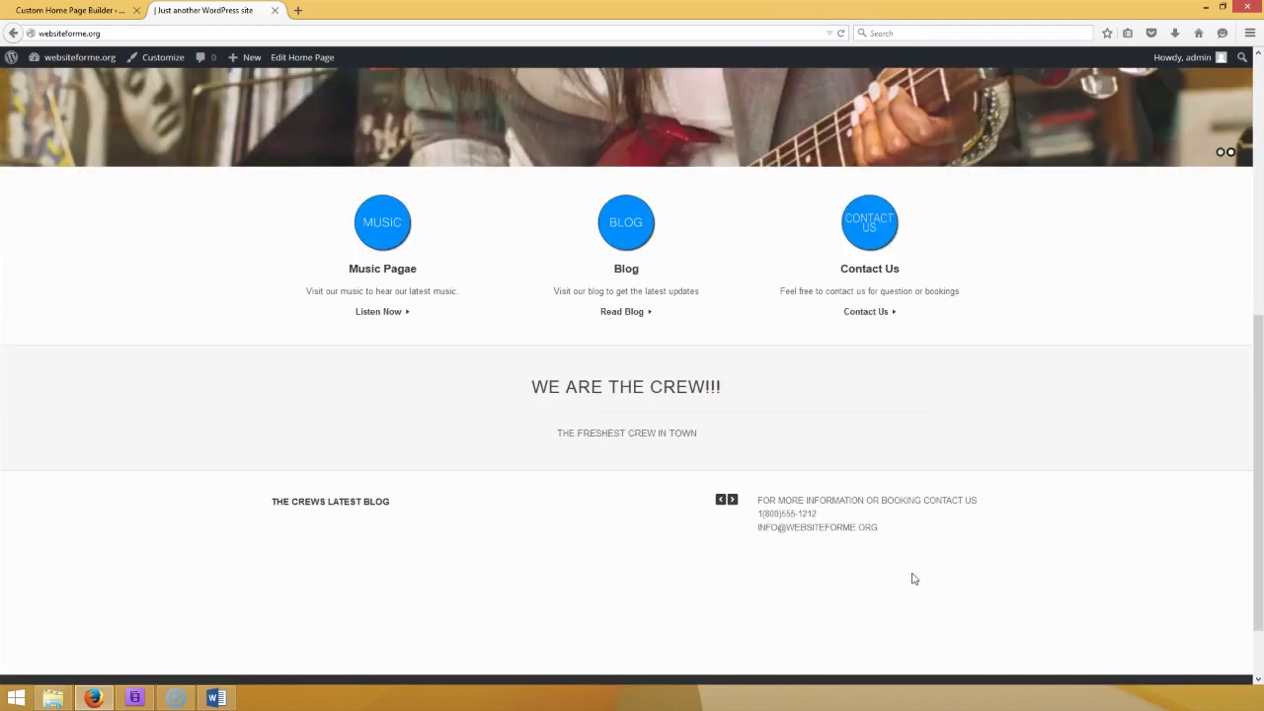
- Check the home page tasks in the Word outline, then return to the page builder and review the Vantage Headline widget's settings
left_click(217, 698)
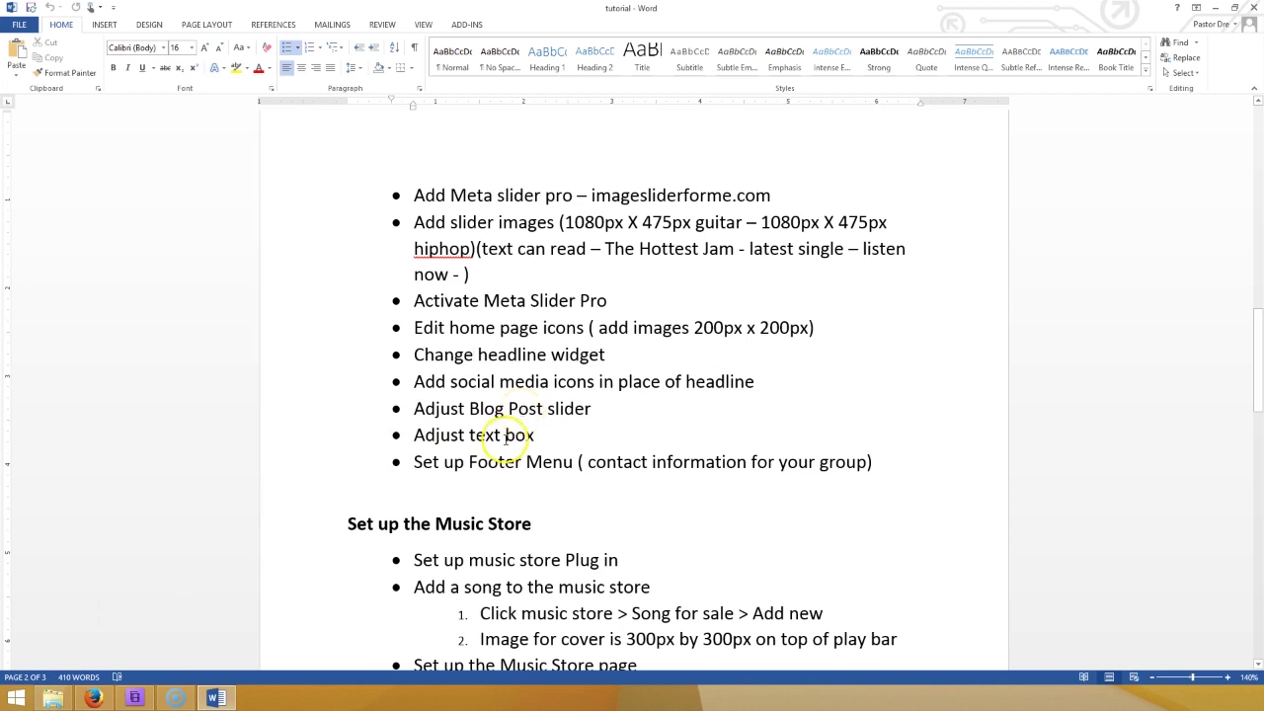
left_click(92, 697)
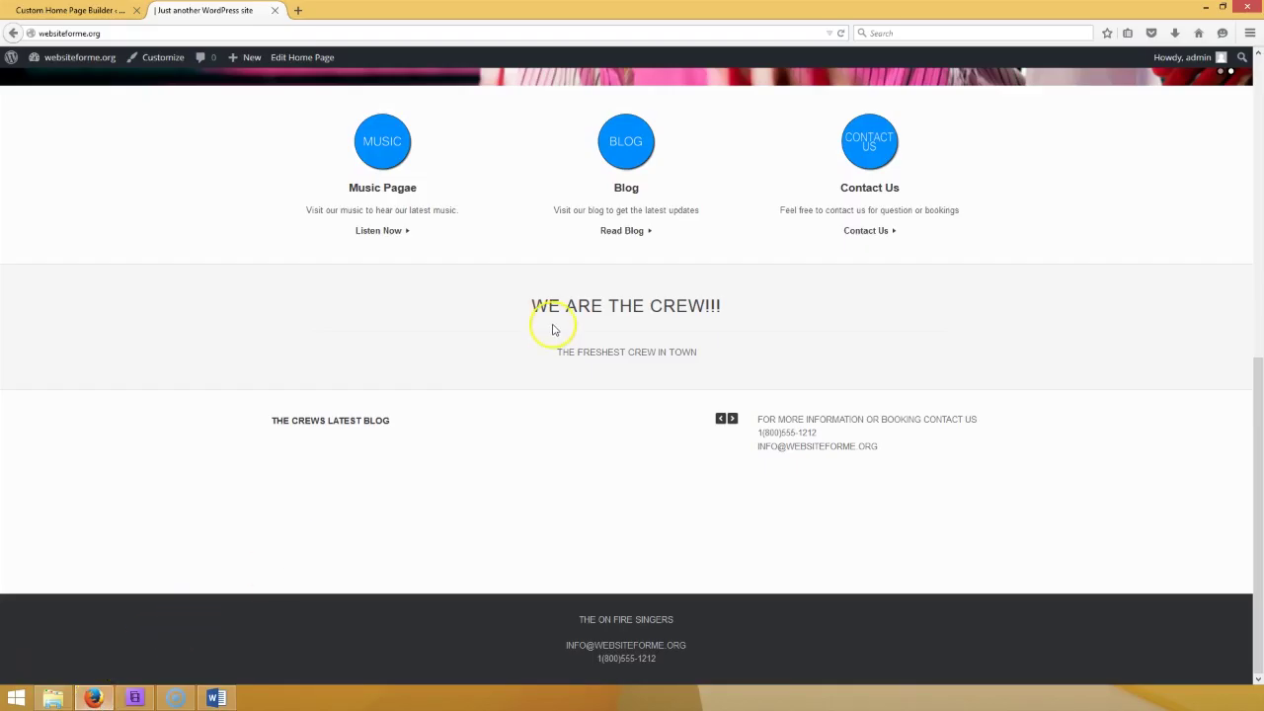
left_click(39, 14)
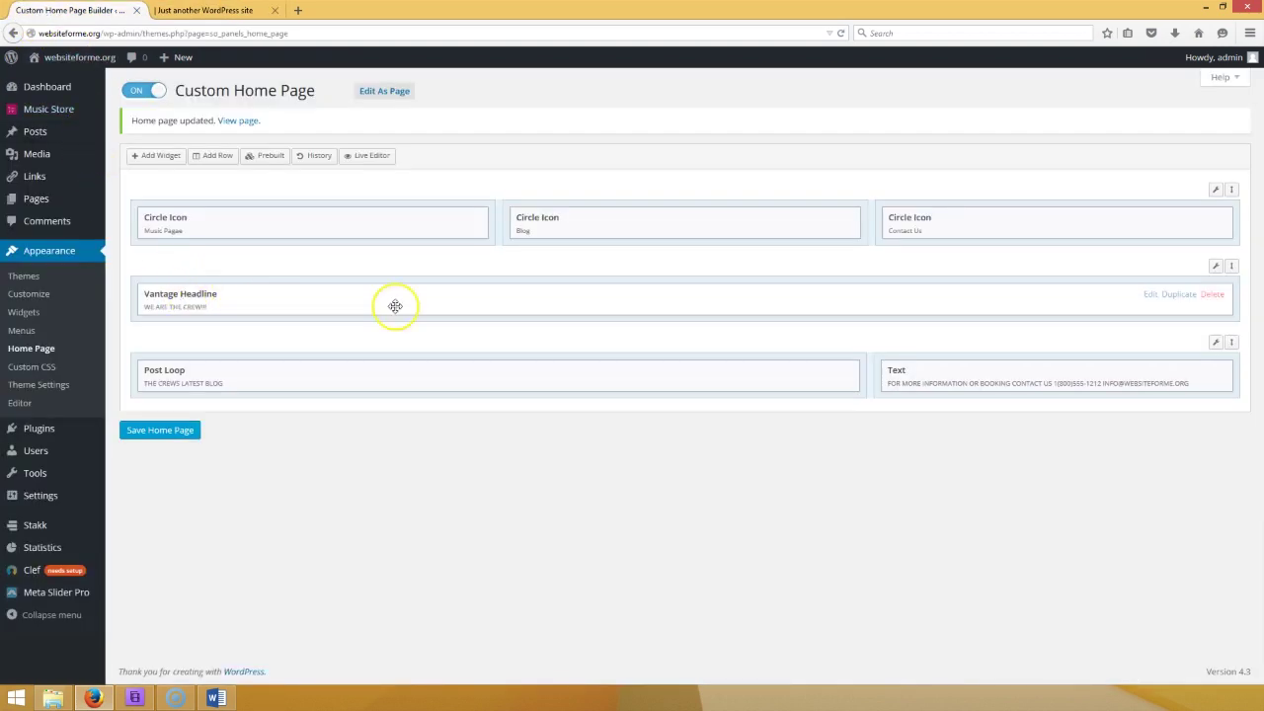
left_click(1150, 296)
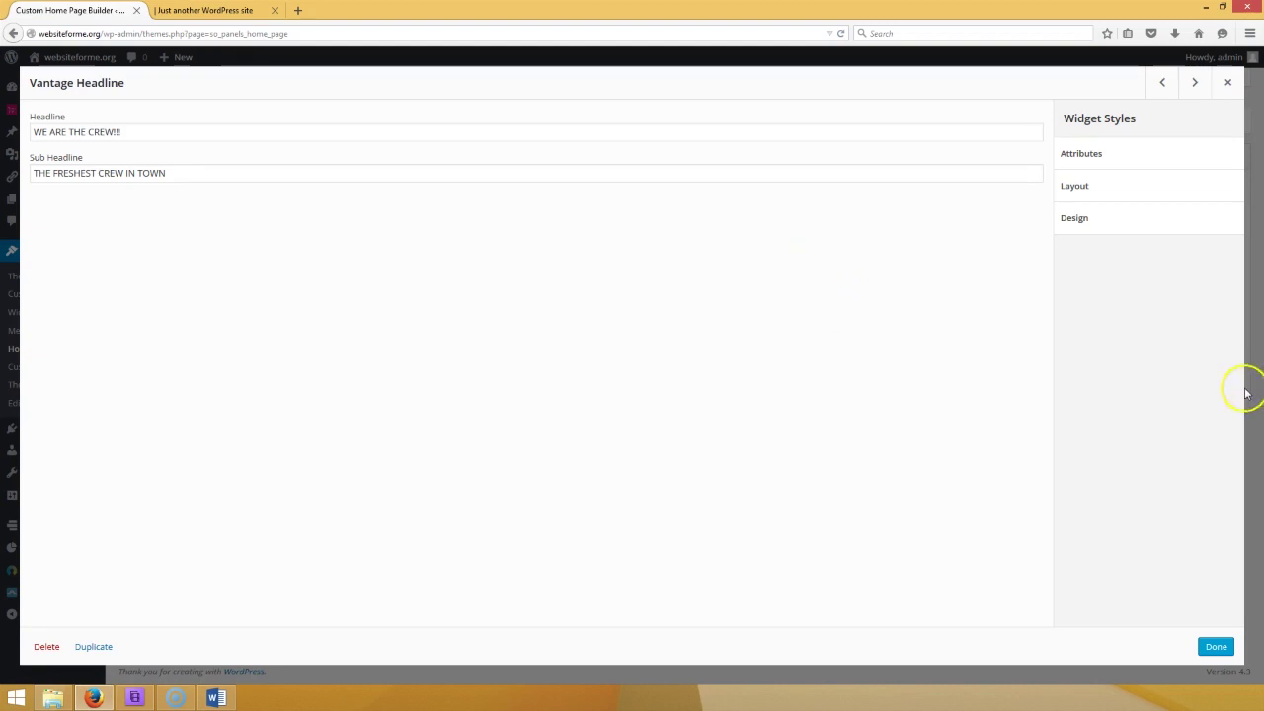
left_click(1216, 646)
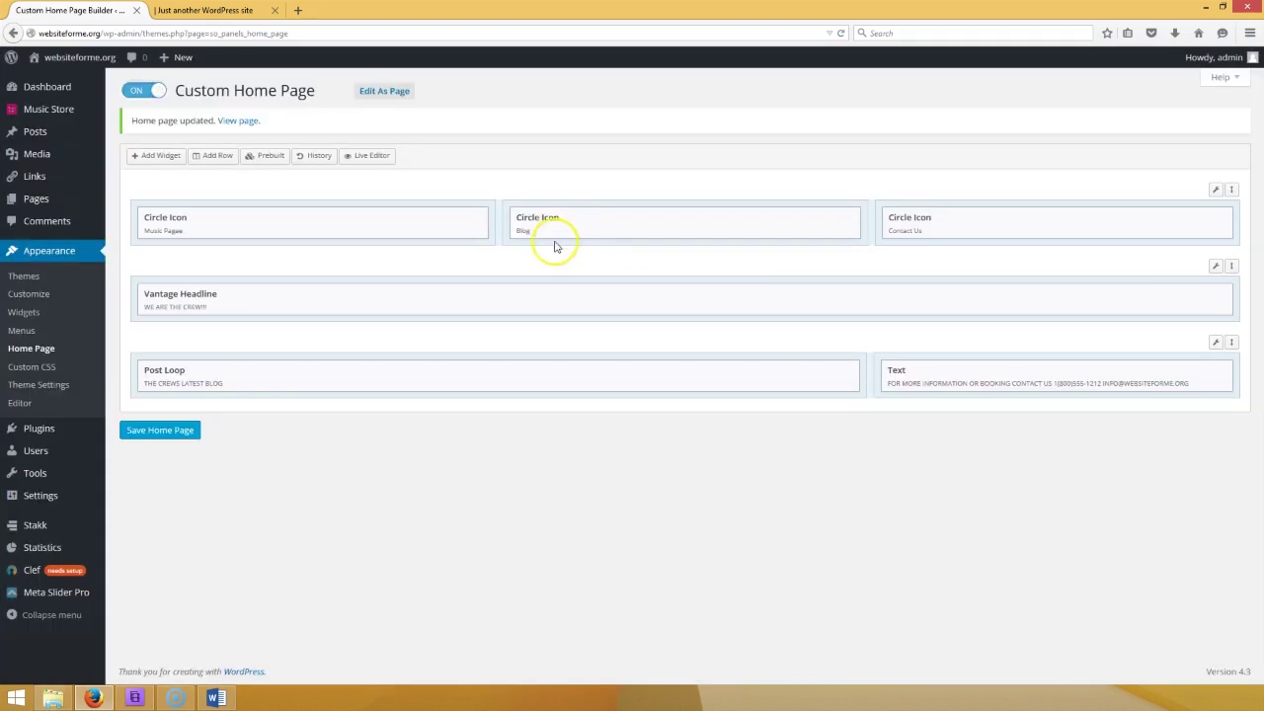
left_click(191, 430)
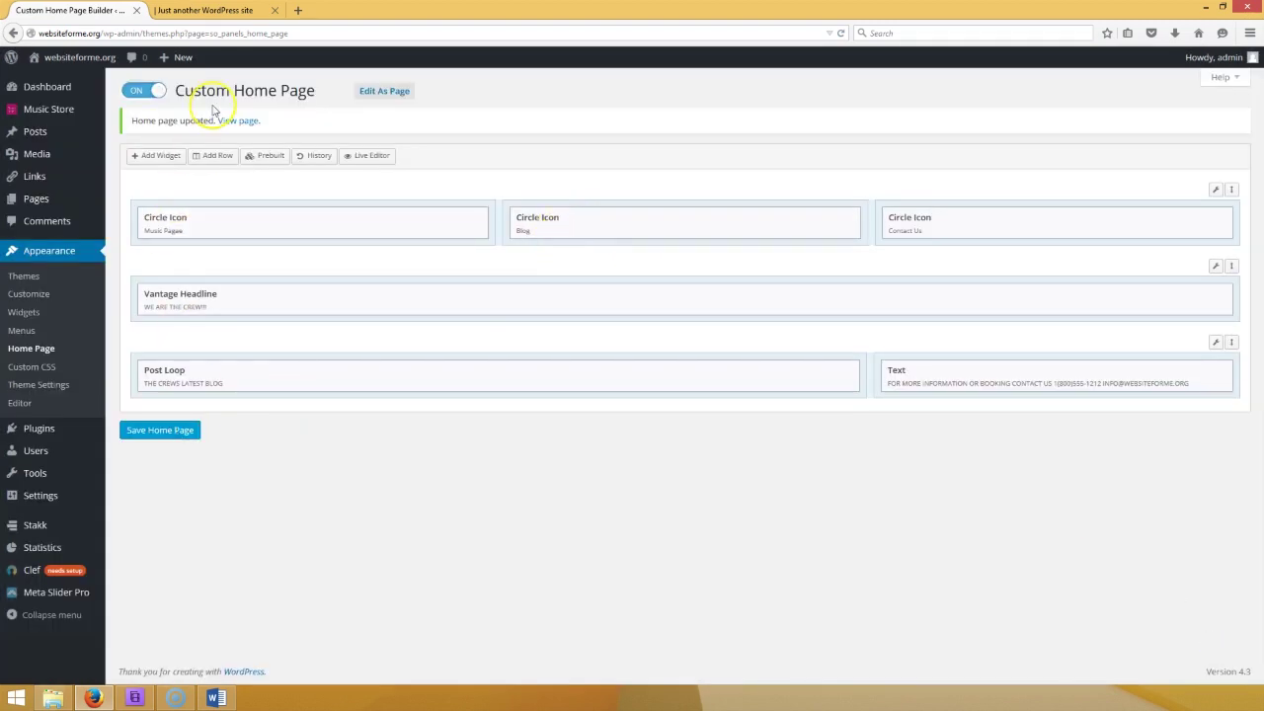
- Insert a new row with 3 even columns between the circle icons and the headline
left_click(211, 156)
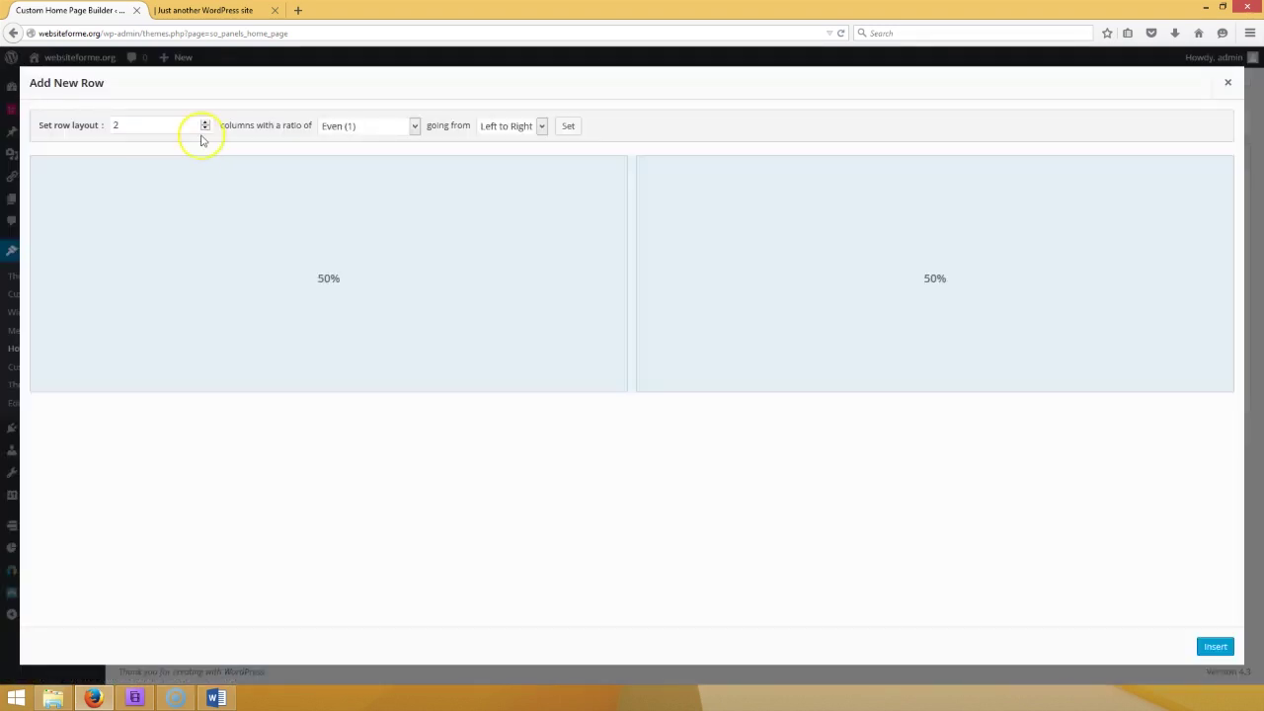
left_click(204, 123)
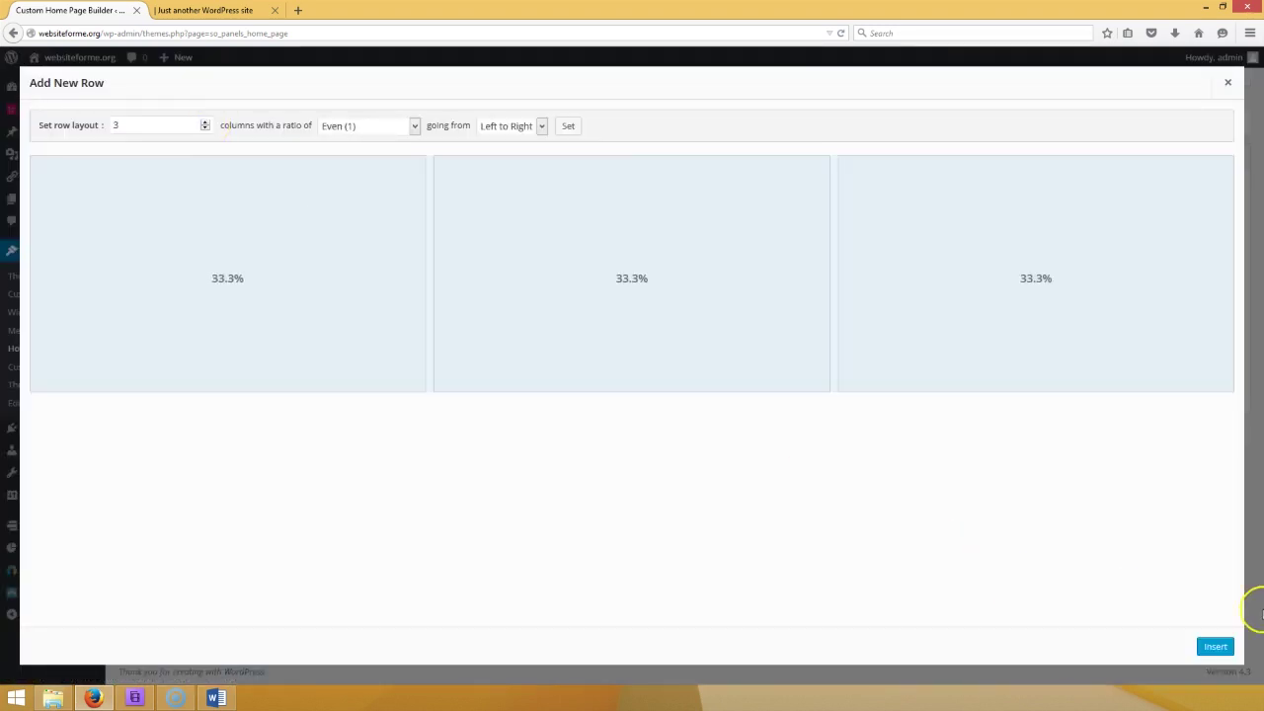
left_click(1215, 646)
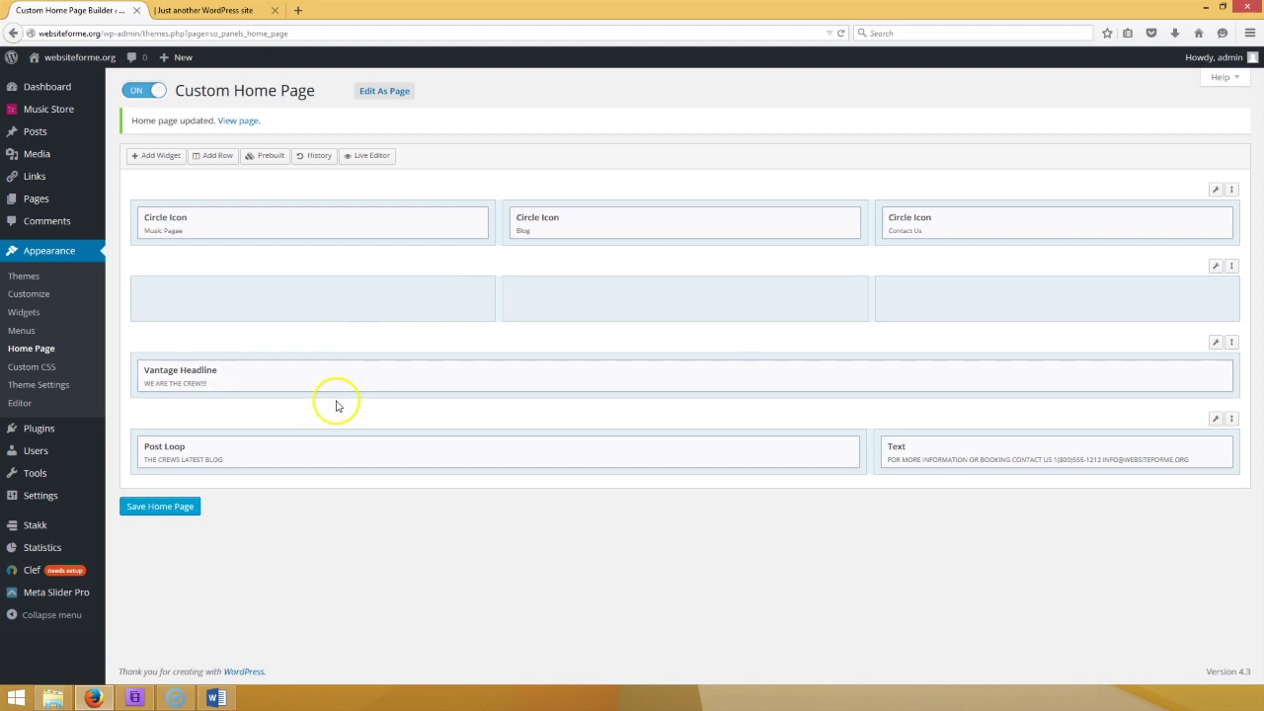
- Add a Vantage Social Media widget to the middle column of the empty three-column row
left_click(695, 294)
left_click(153, 158)
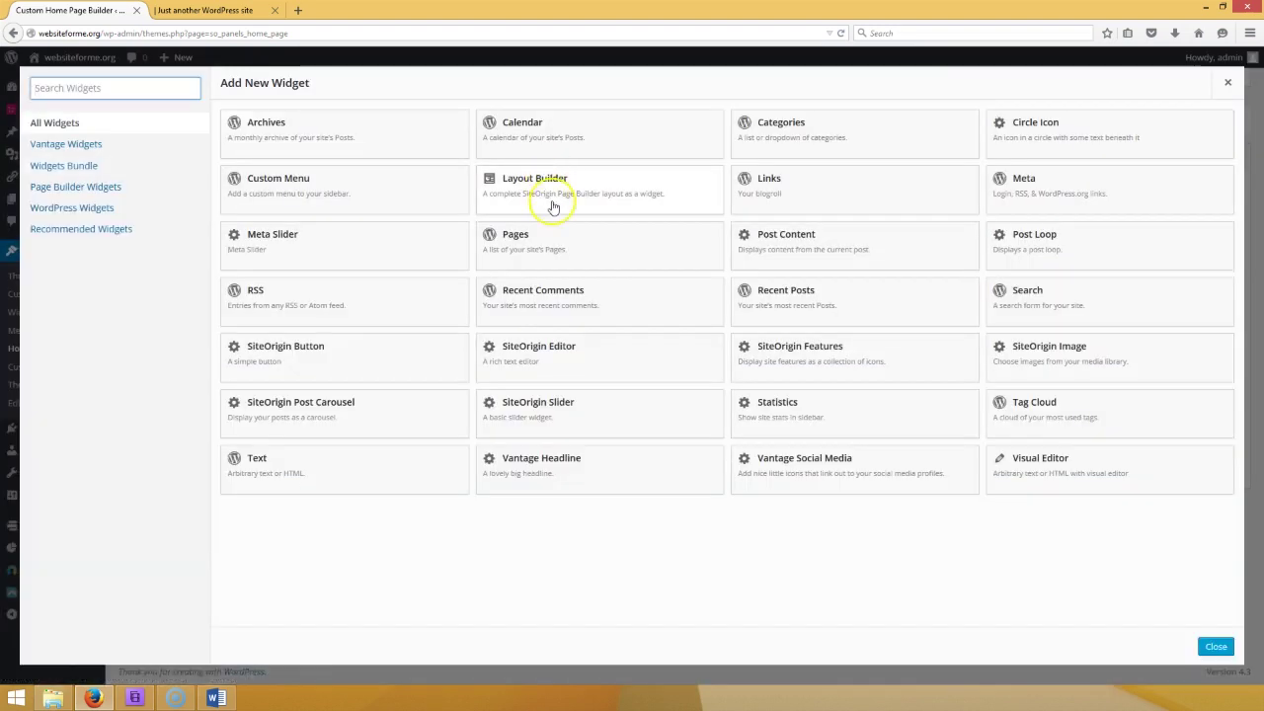
left_click(802, 462)
left_click(778, 295)
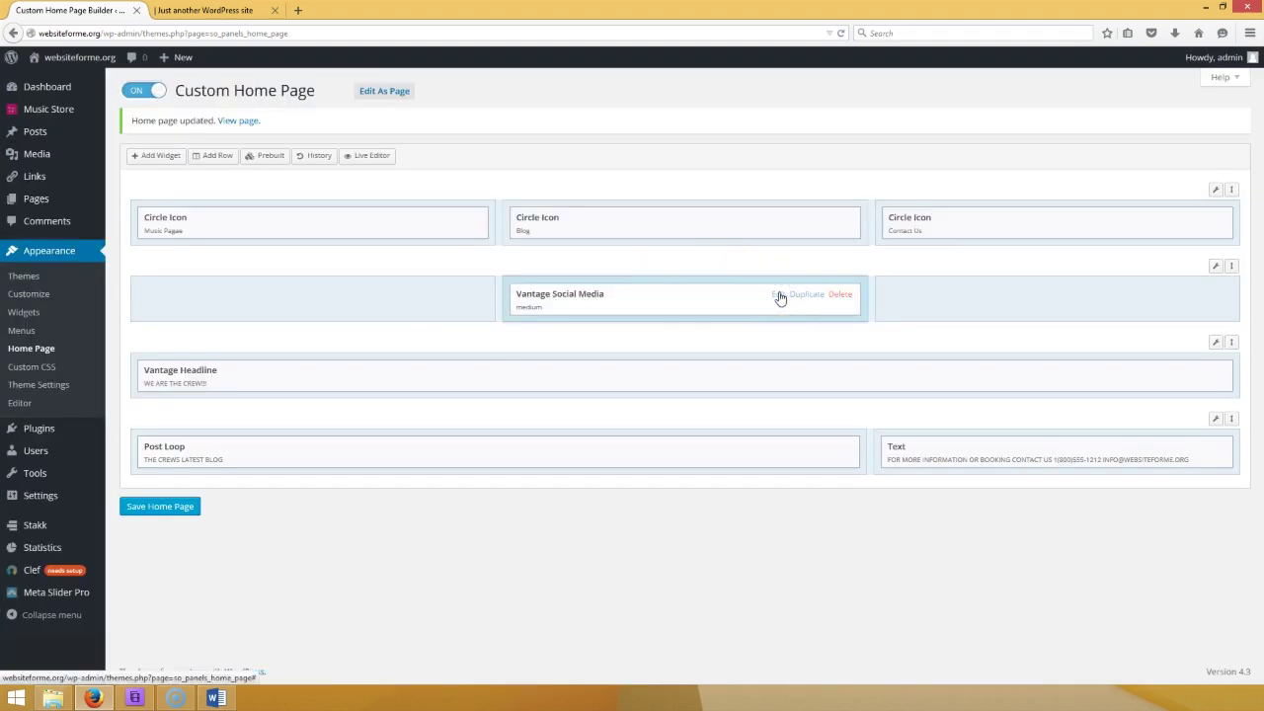
left_click(778, 294)
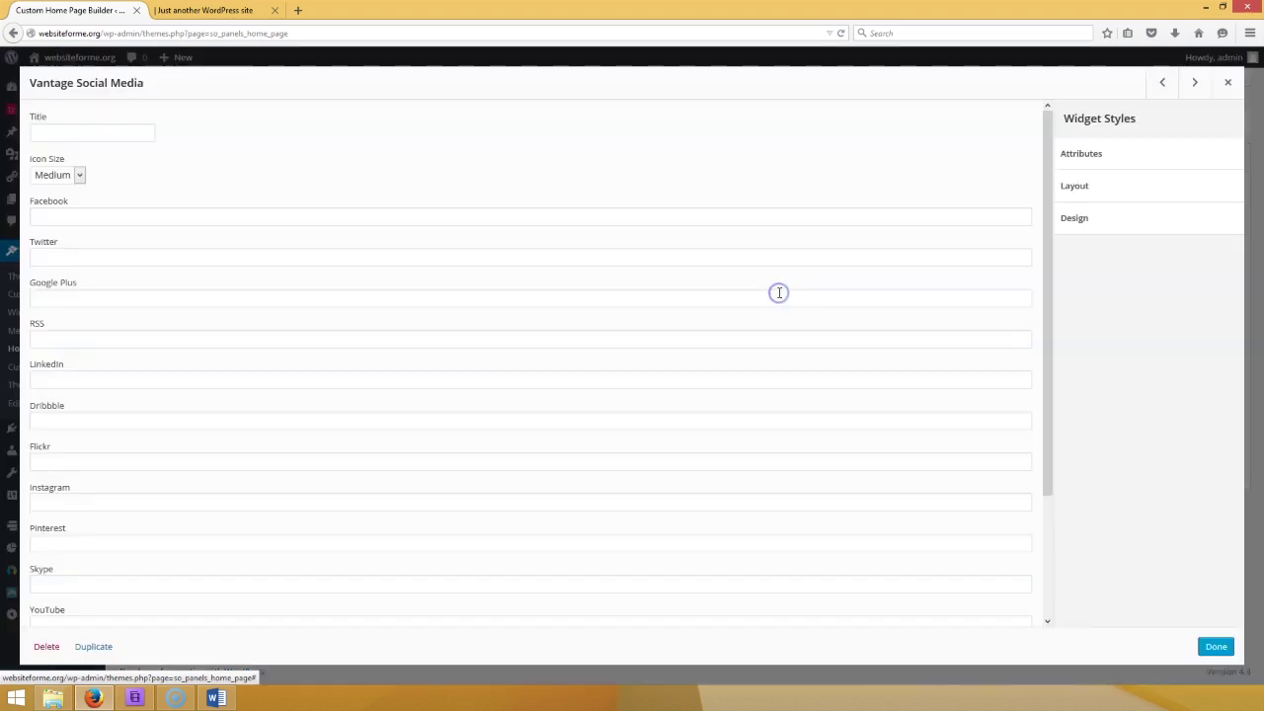
left_click(153, 215)
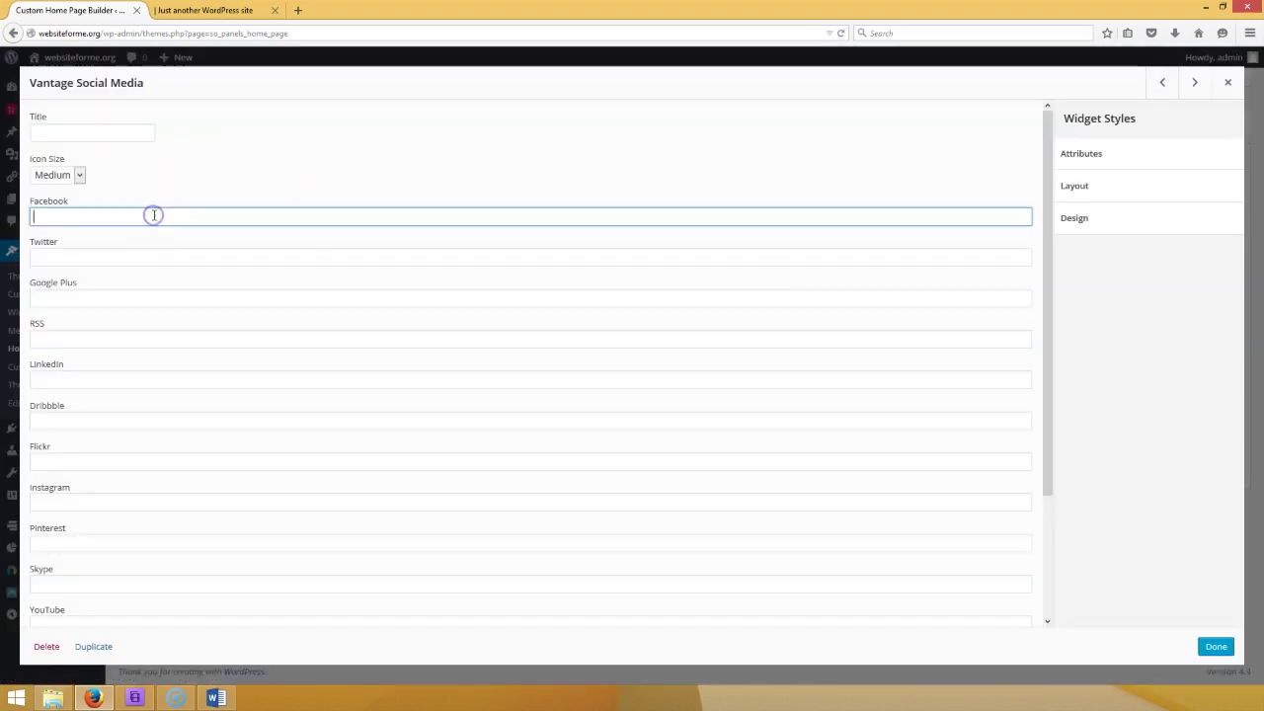
type("HT")
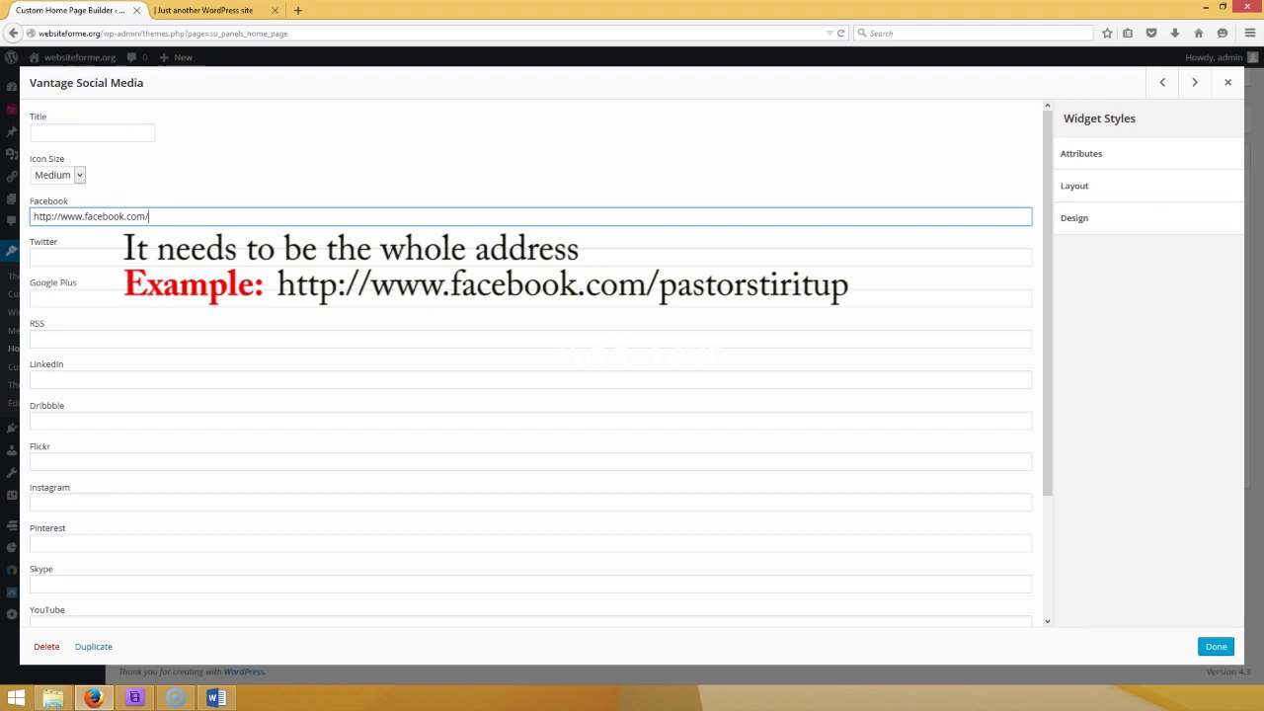
left_click(302, 9)
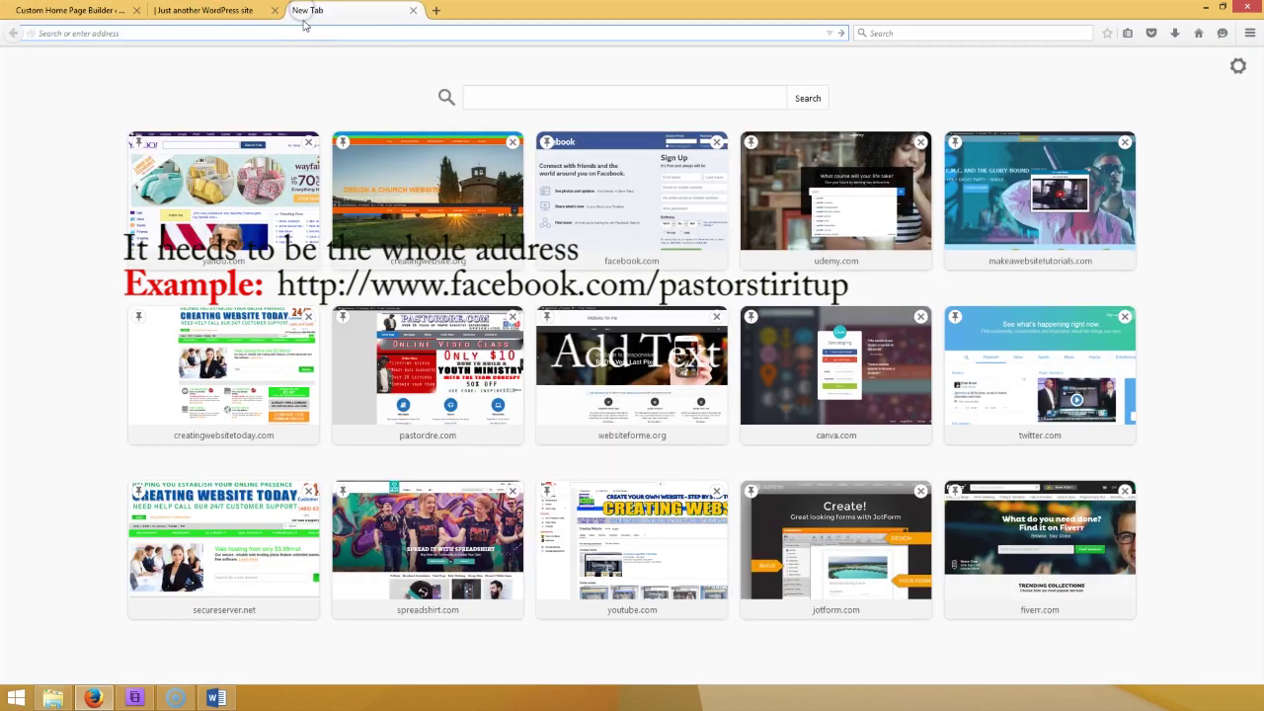
left_click(99, 10)
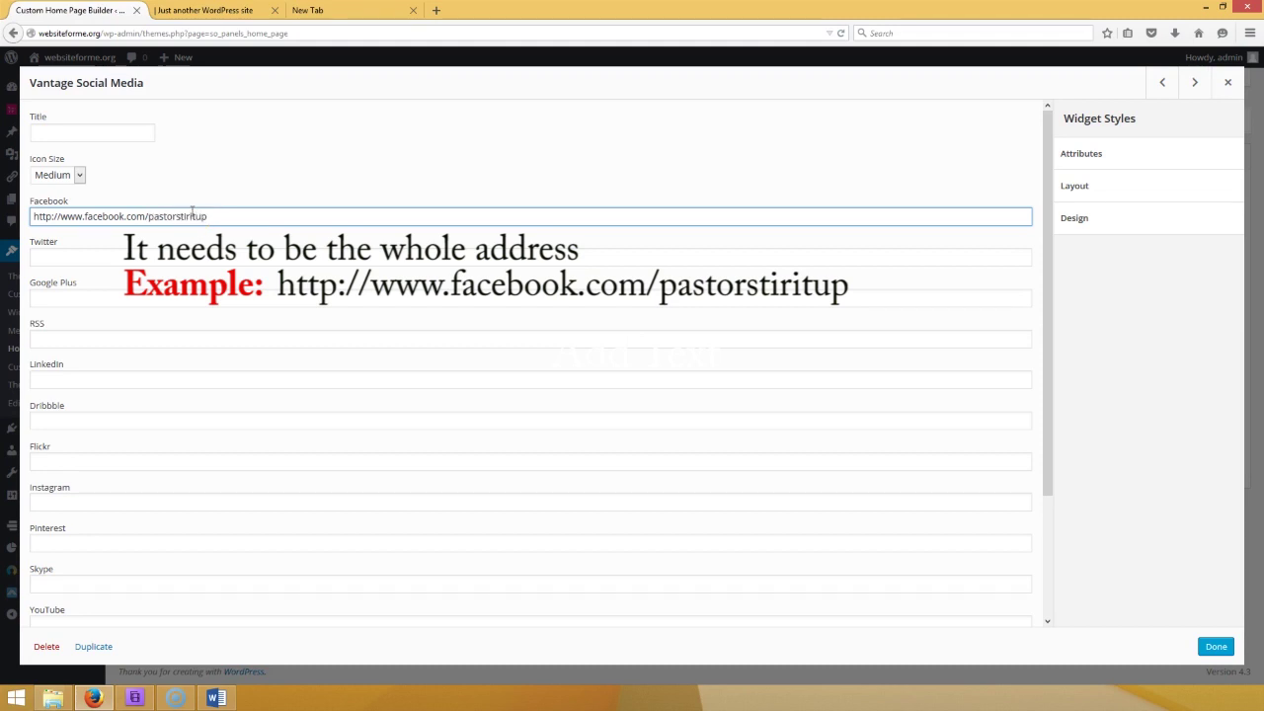
left_click(193, 253)
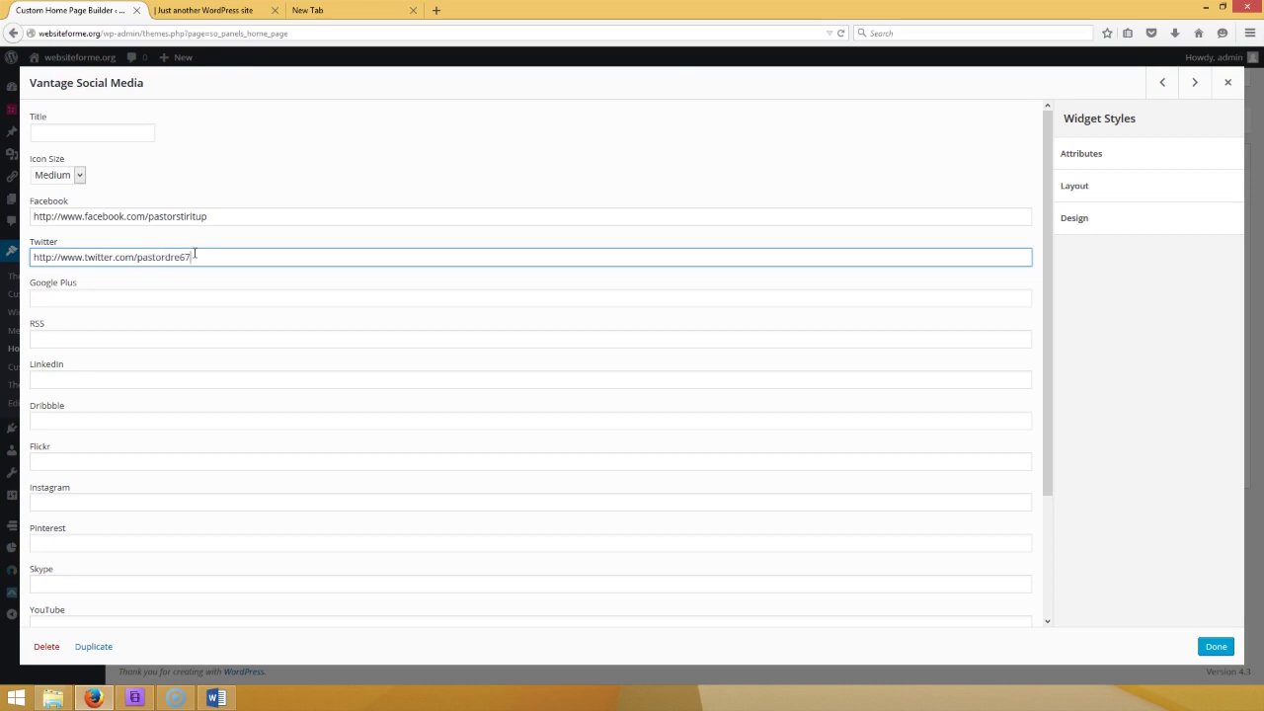
left_click(99, 500)
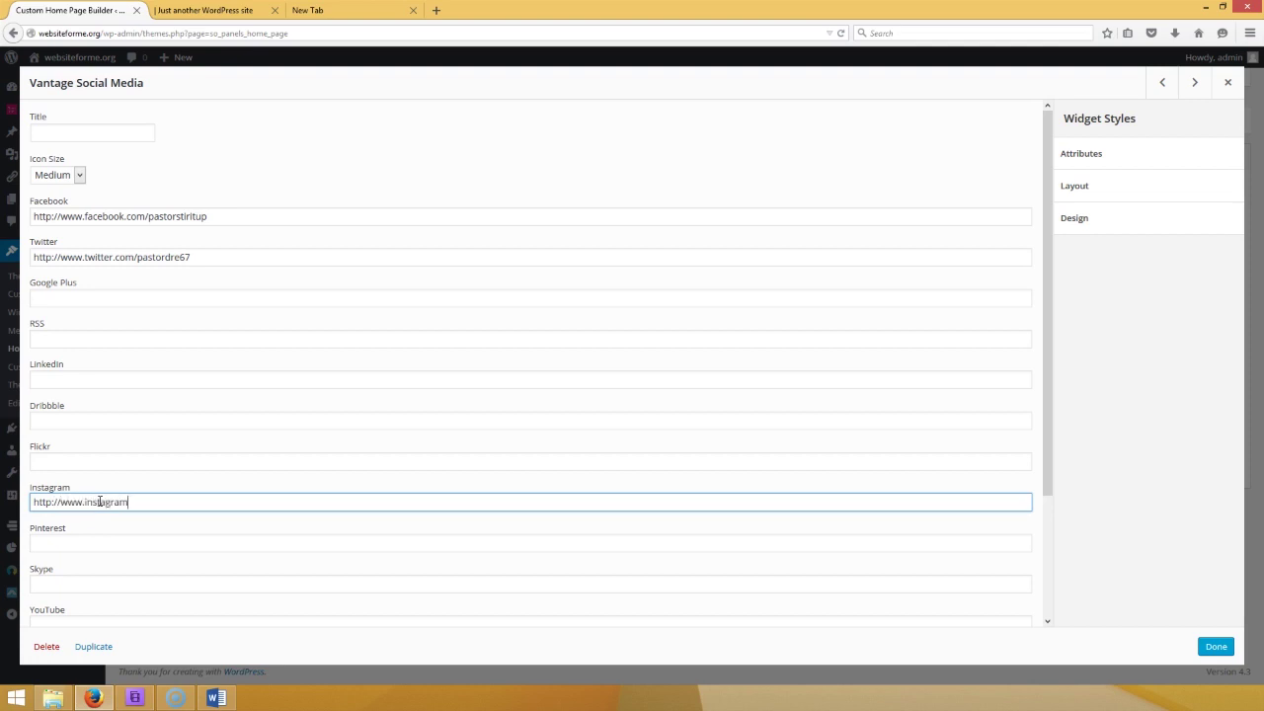
type("/pastordre67")
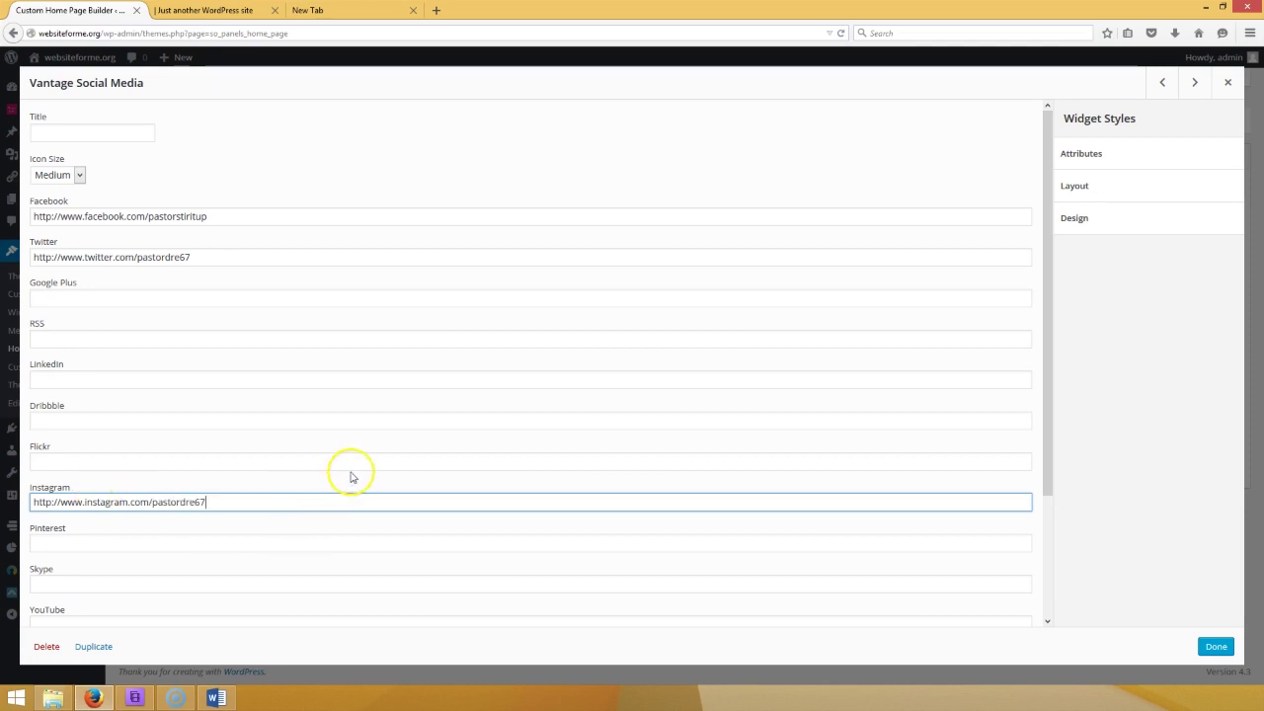
scroll(296, 533, "down", 3)
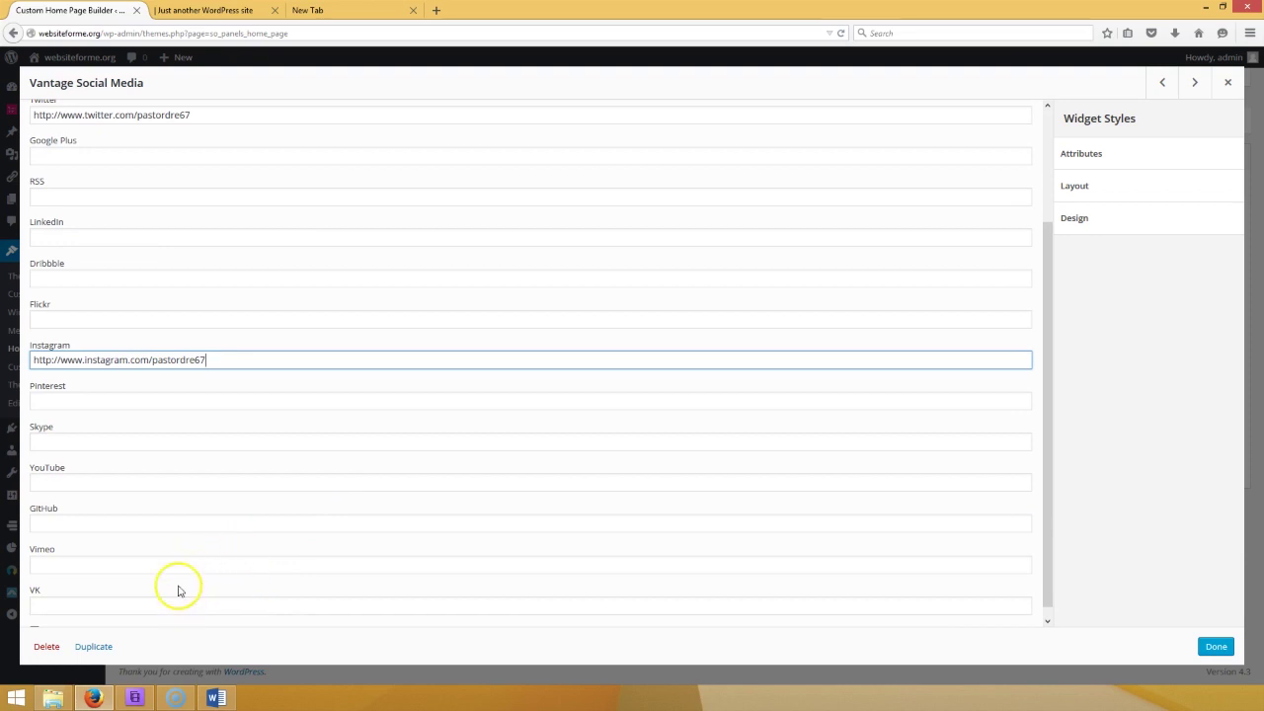
left_click(127, 486)
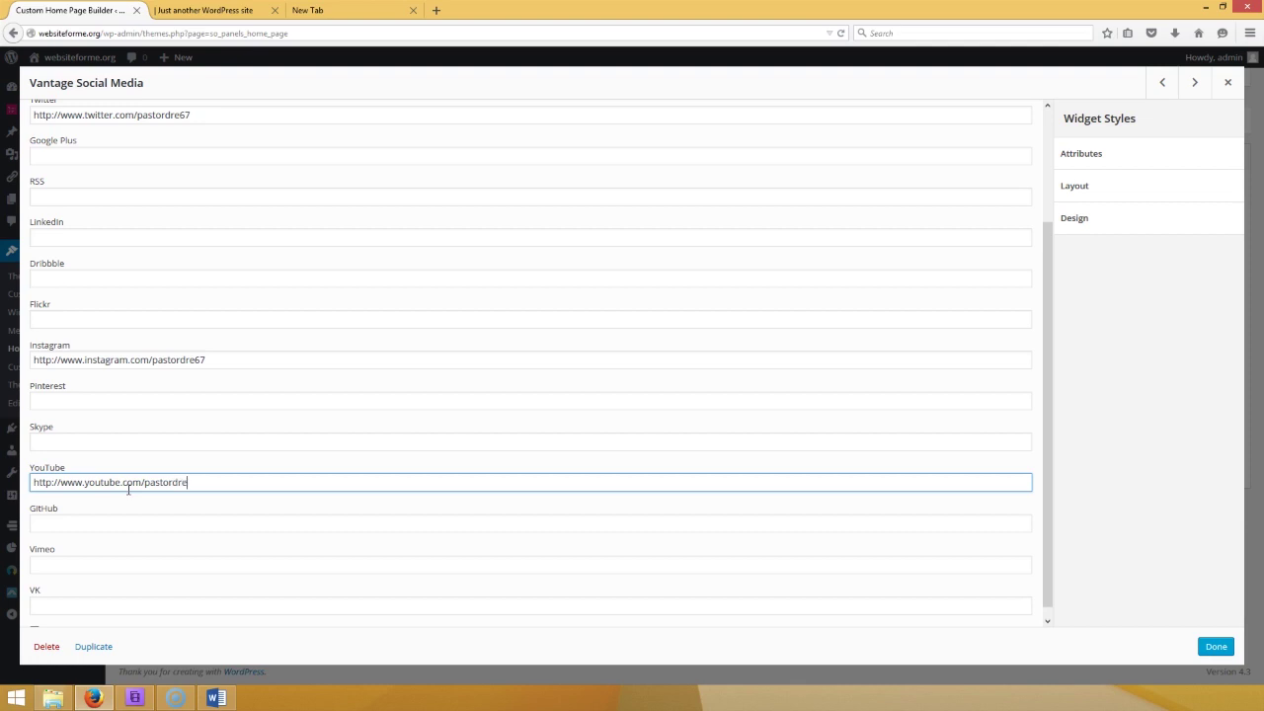
- Apply the Vantage Social Media widget settings and save the home page
left_click(1216, 646)
left_click(174, 507)
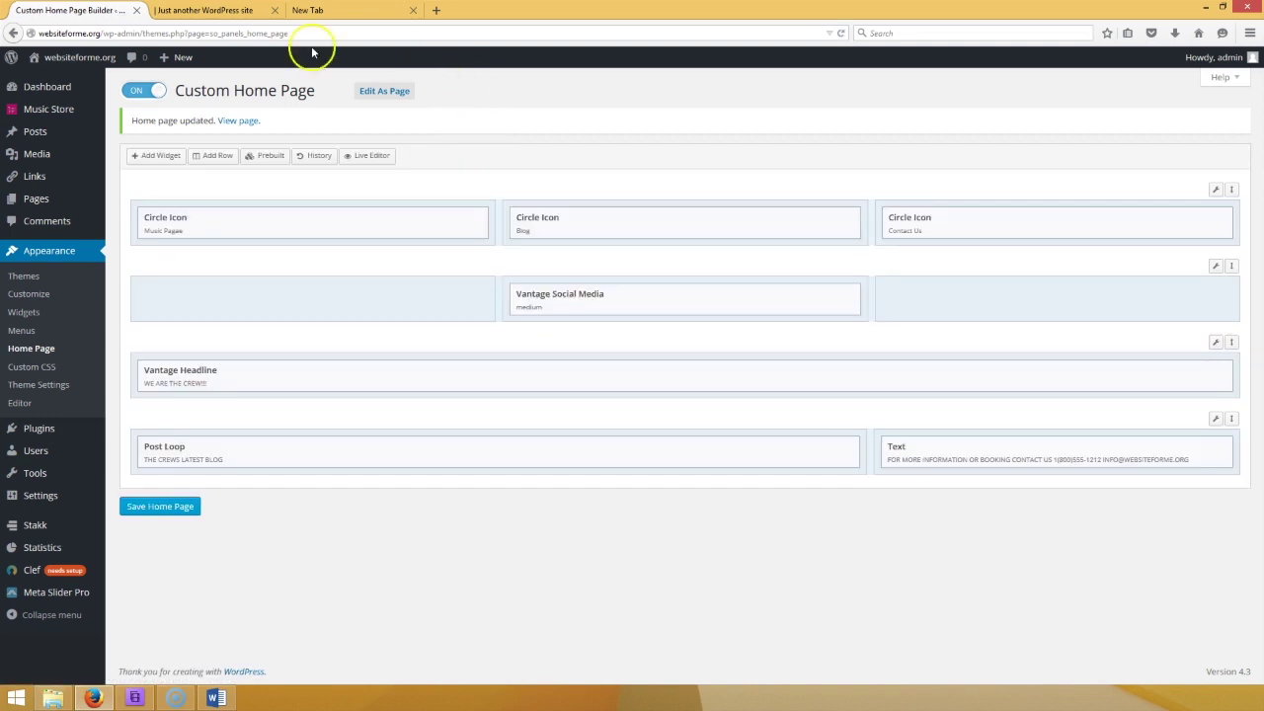
- Reload the live site to view the social media icons, test the Facebook link, and return to the home page
left_click(241, 11)
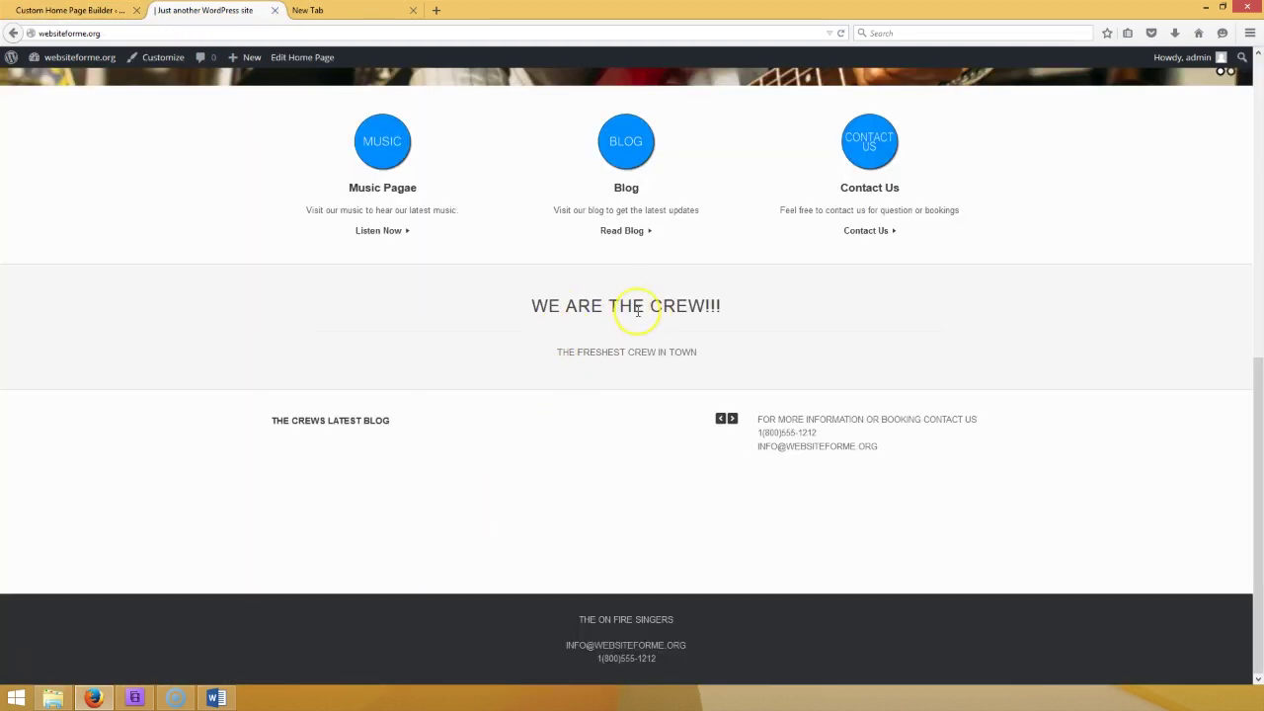
left_click(308, 10)
left_click(247, 10)
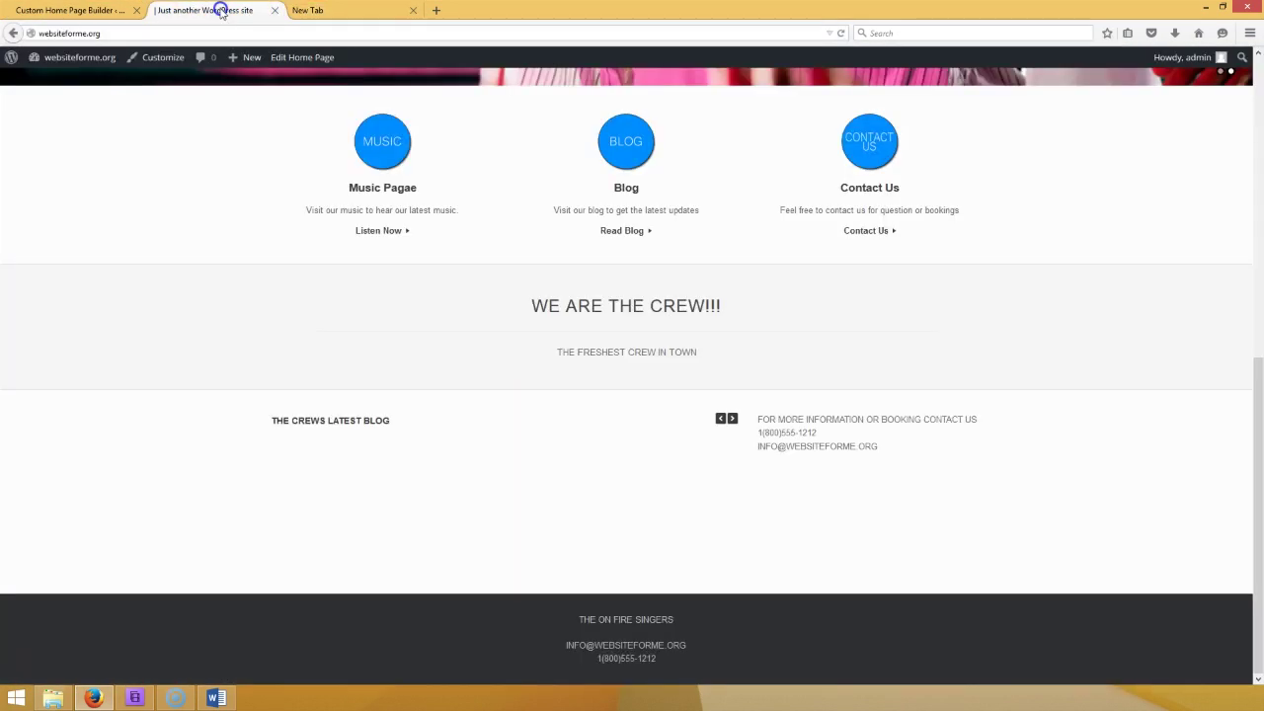
left_click(841, 33)
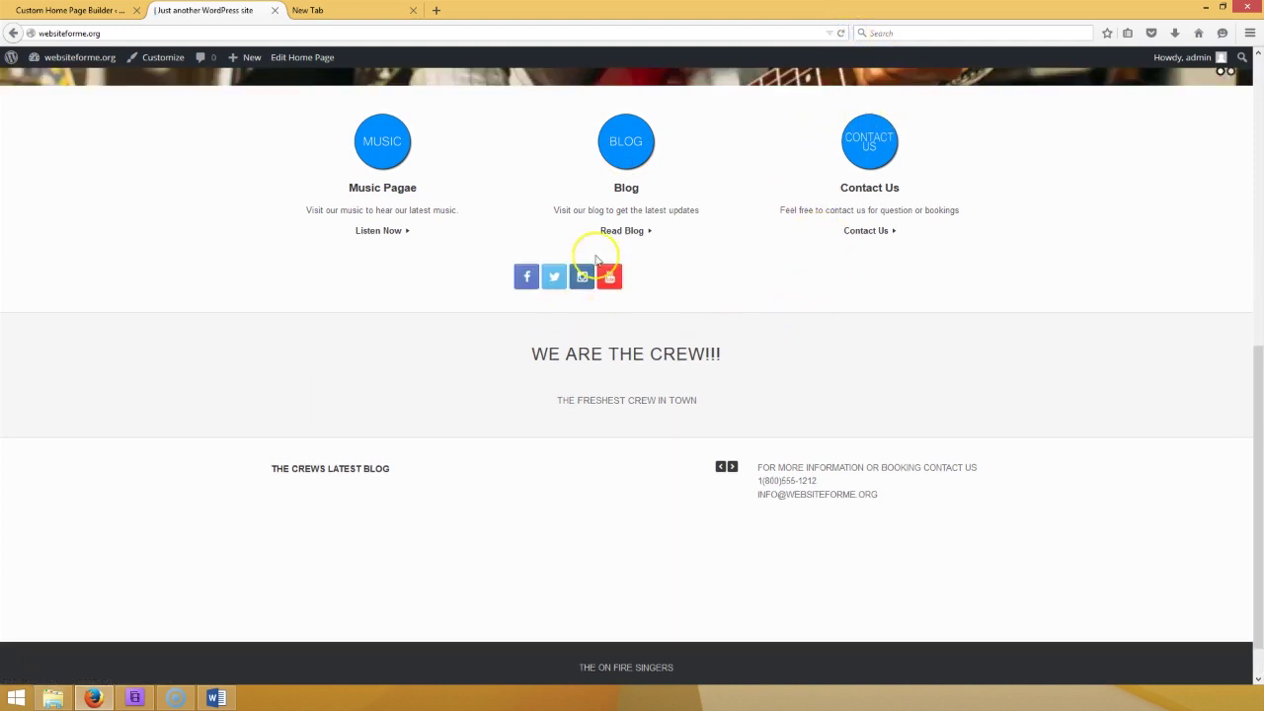
left_click(529, 281)
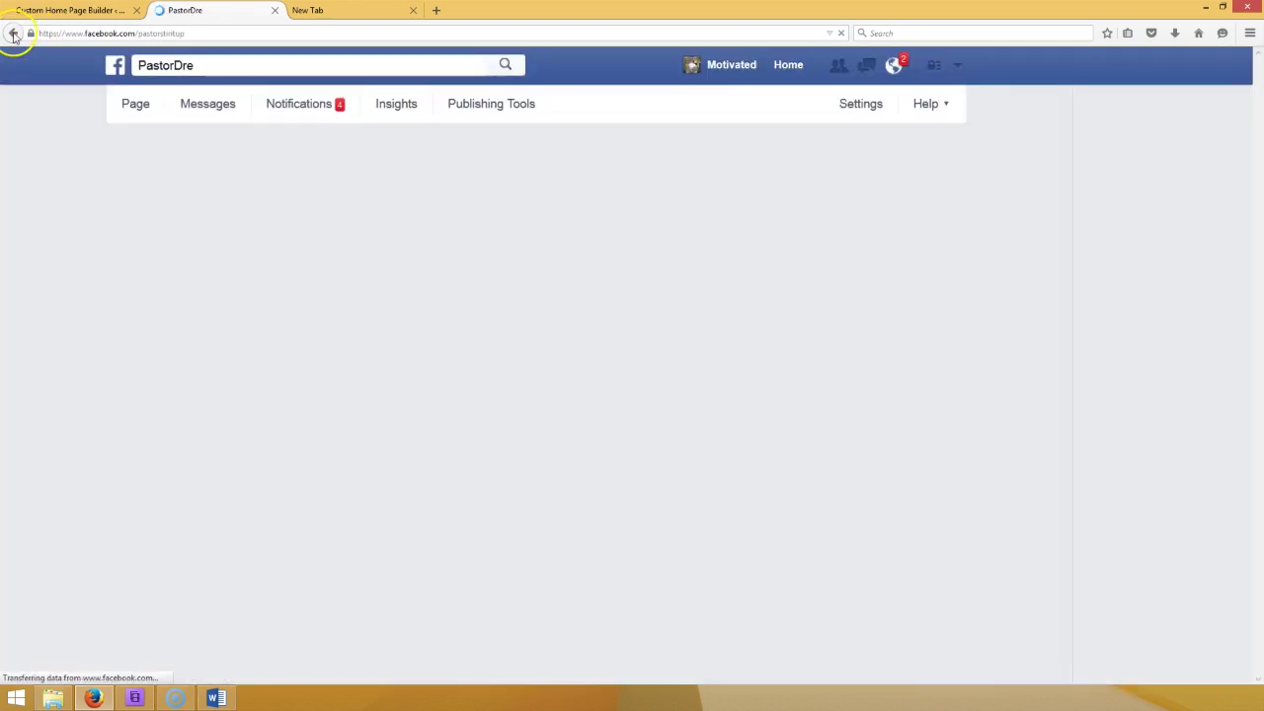
left_click(14, 33)
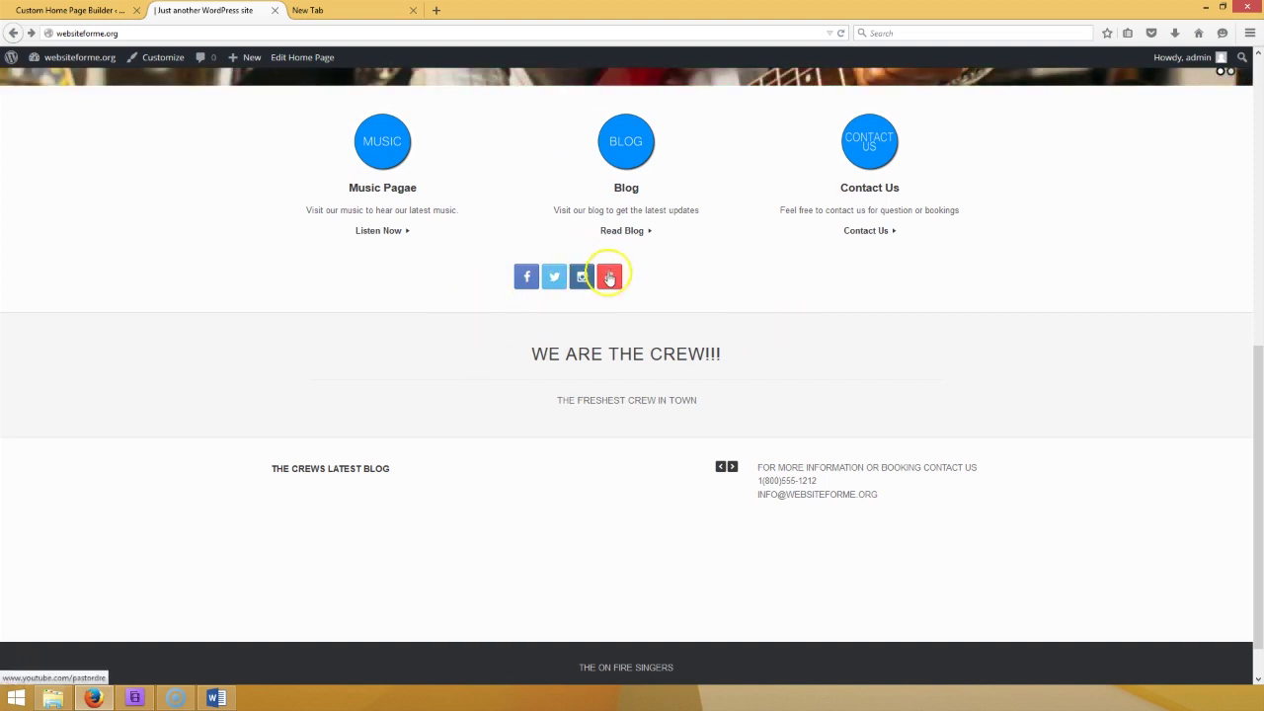
- Shift both column dividers of the social media row slightly to the right, save the home page, and check the live site
left_click(93, 11)
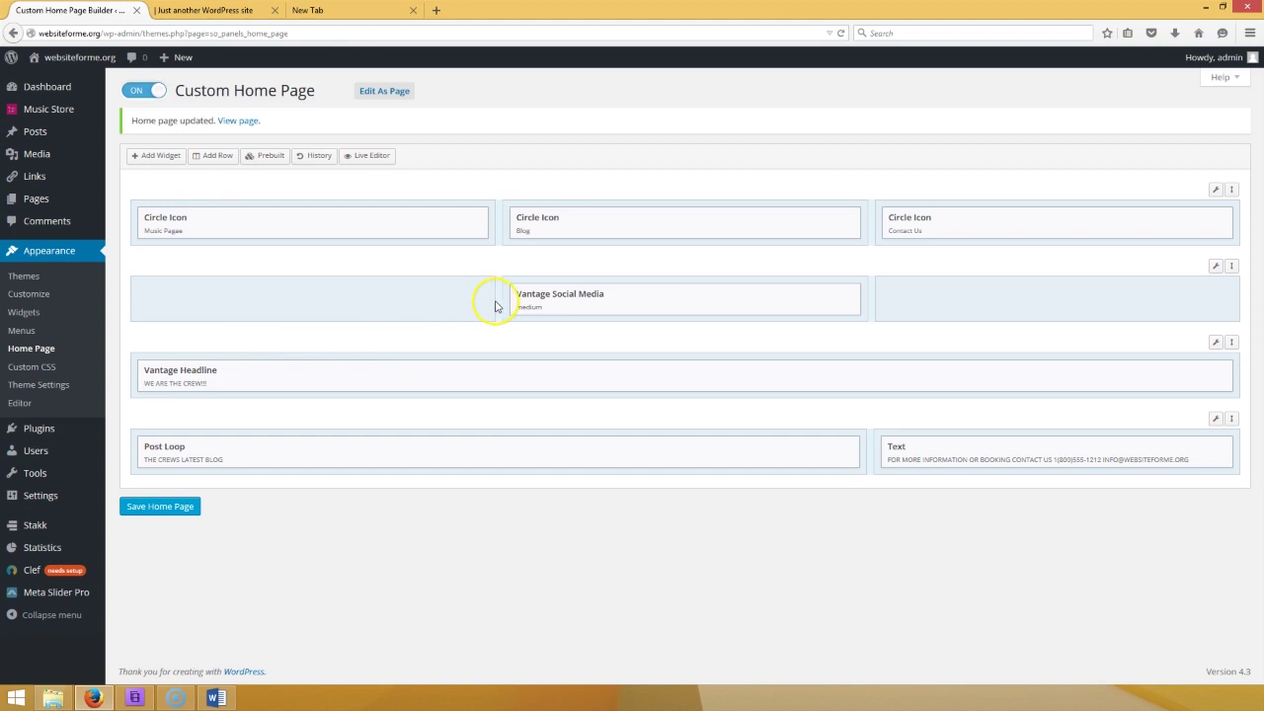
left_click_drag(502, 303, 549, 307)
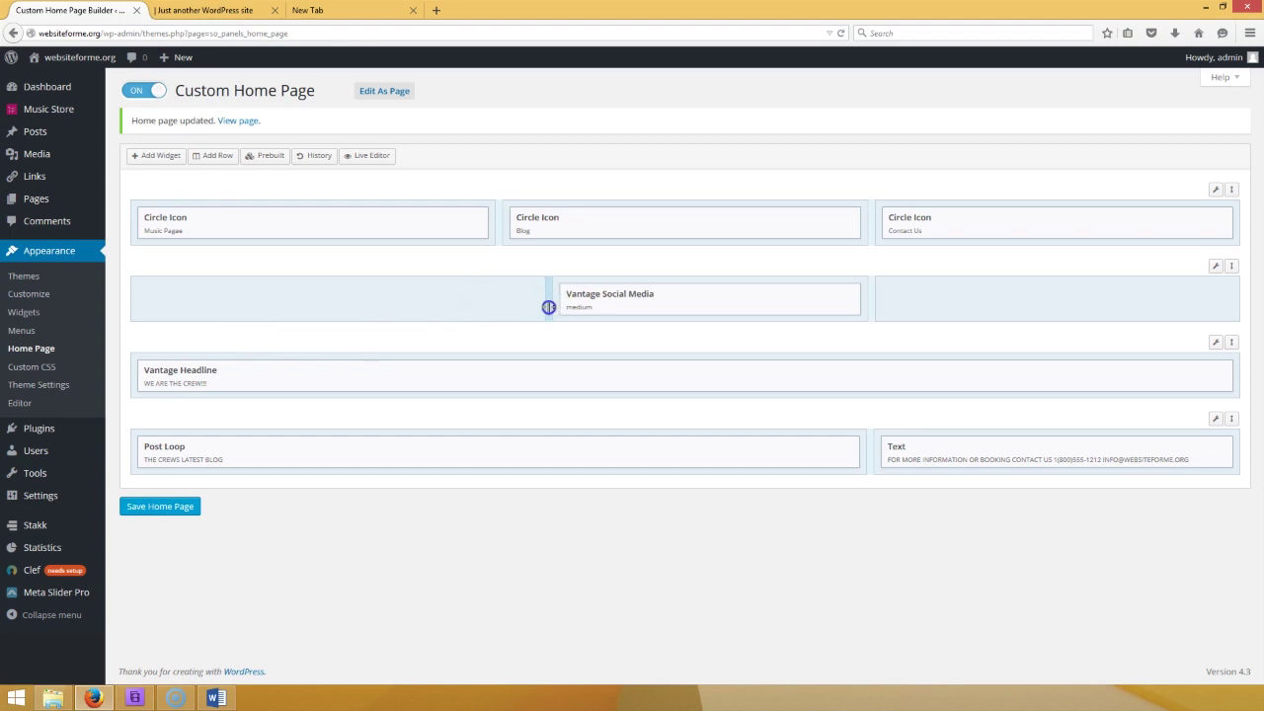
left_click_drag(869, 308, 908, 313)
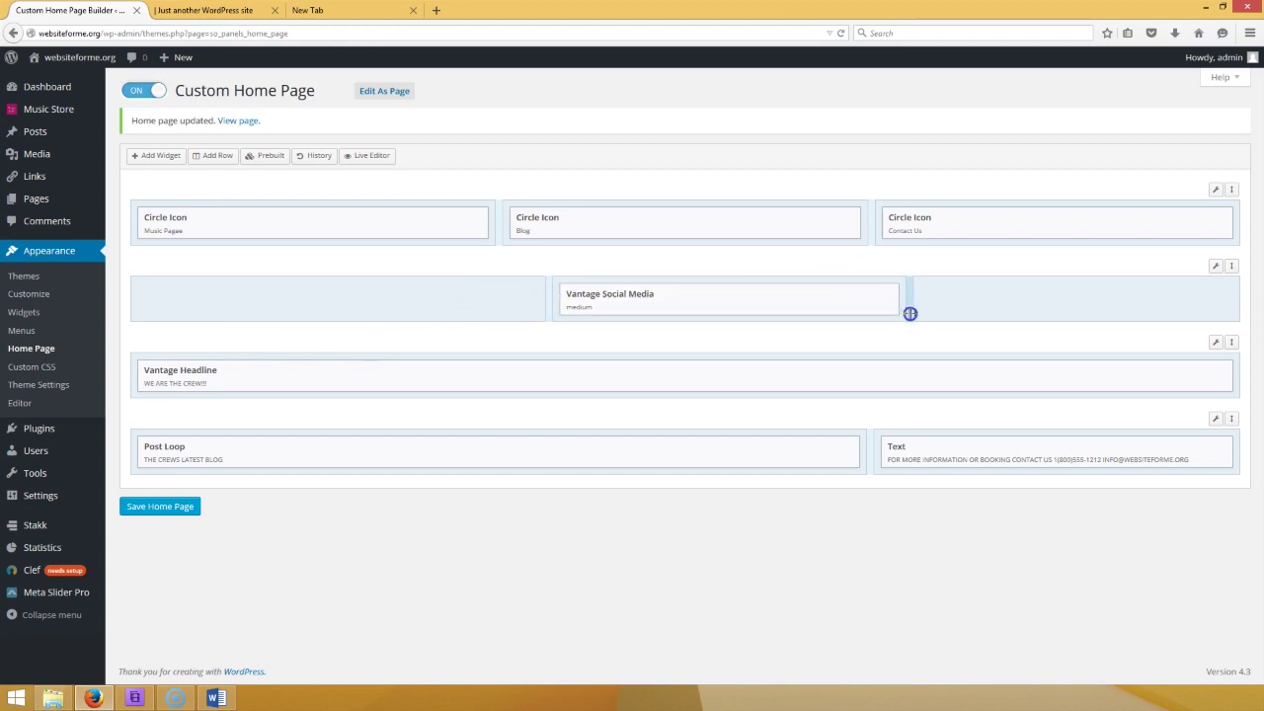
left_click(160, 508)
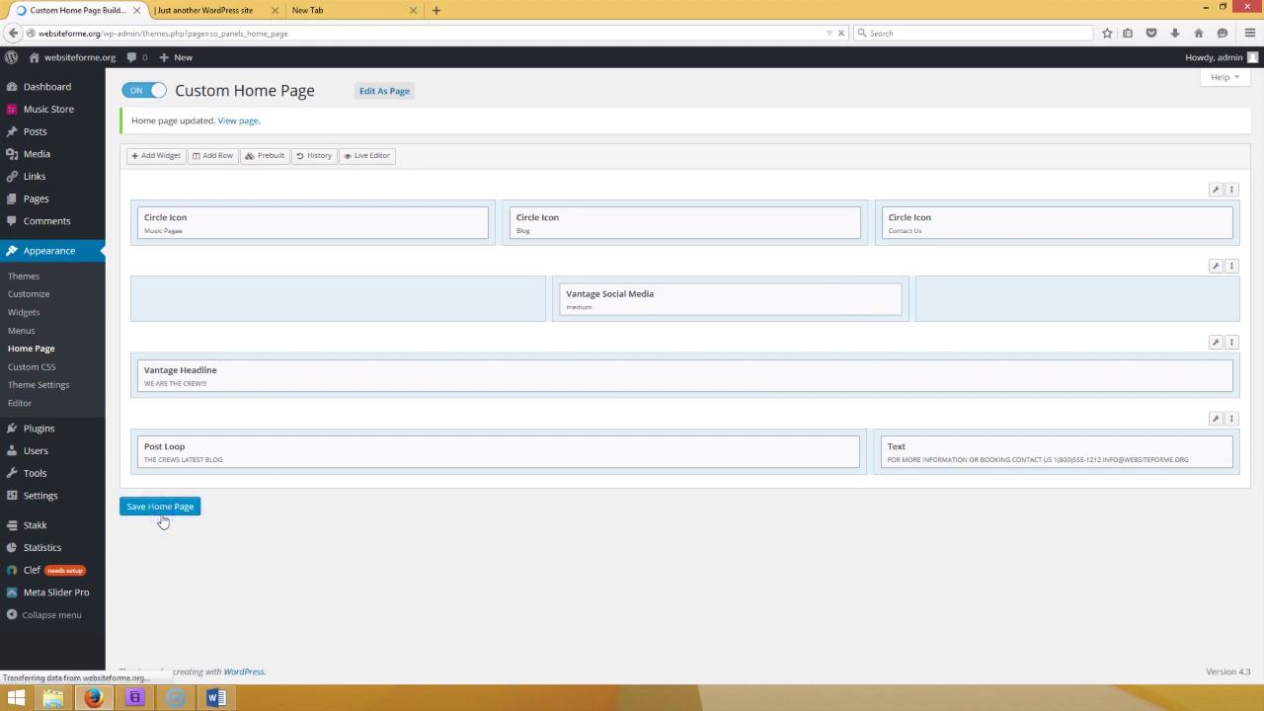
left_click(203, 10)
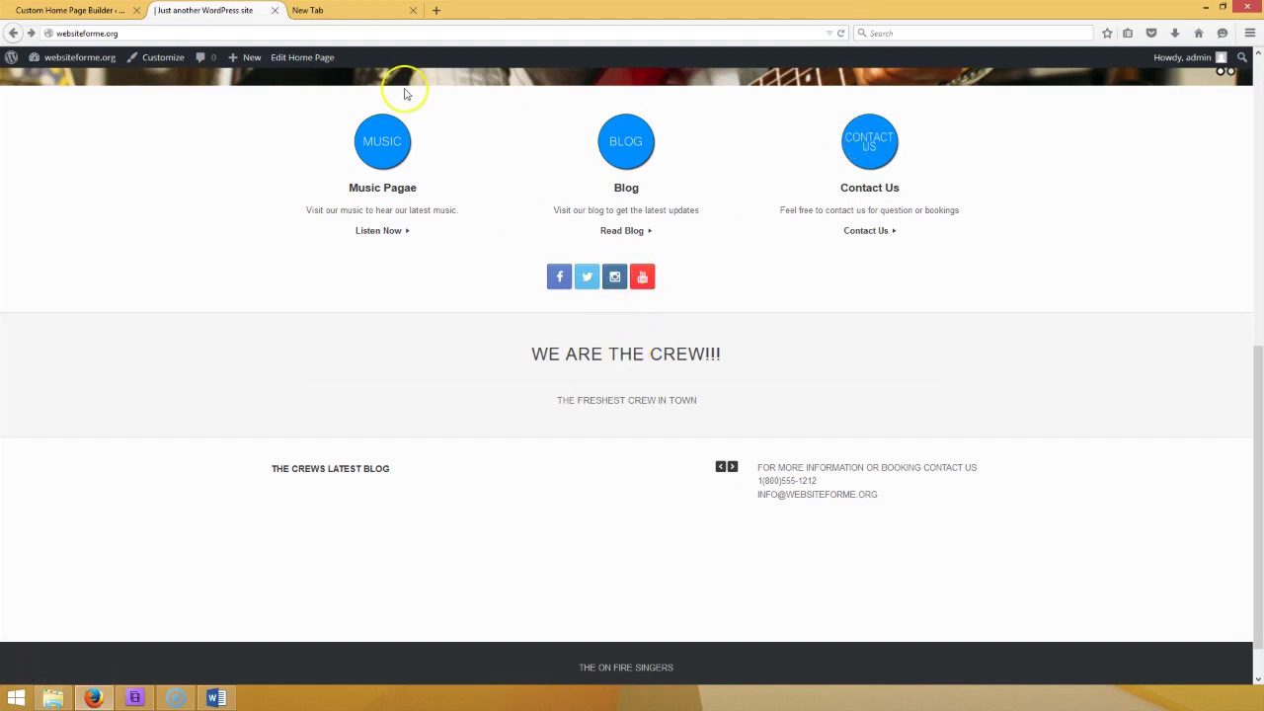
- Try moving both dividers of the social media row much farther right, then save the home page and reload the live site
left_click(50, 12)
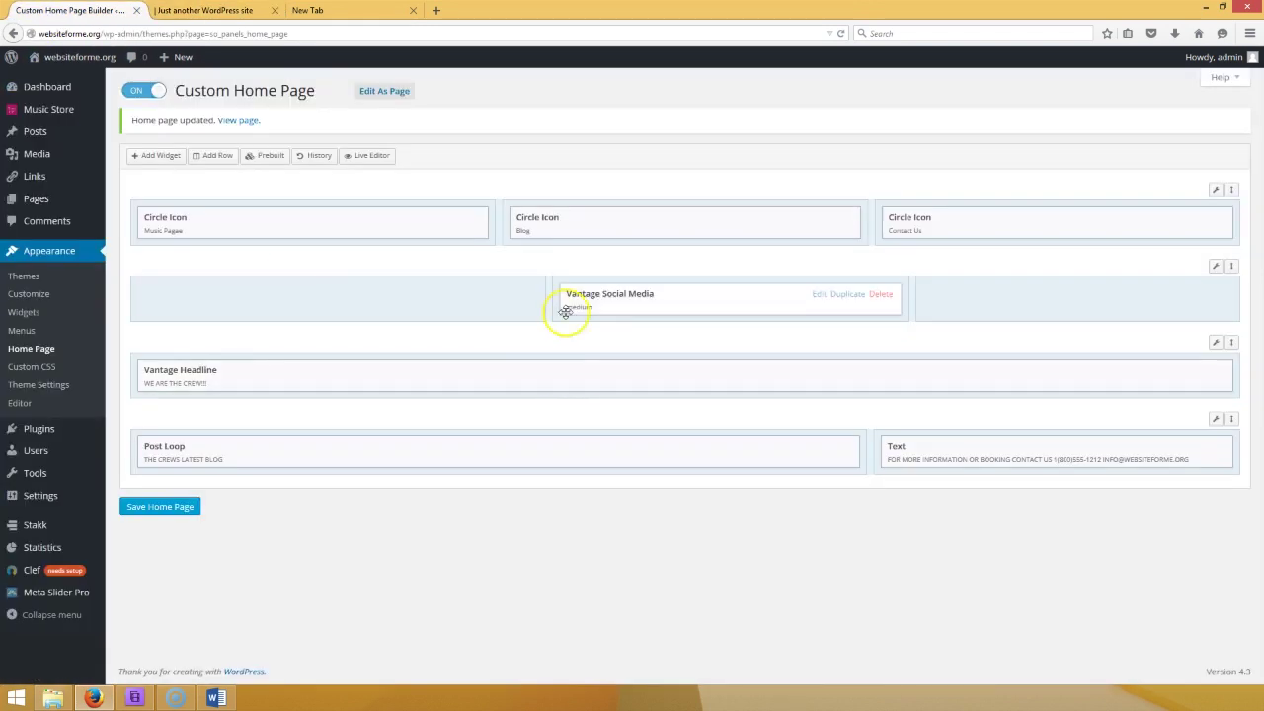
left_click_drag(549, 302, 655, 302)
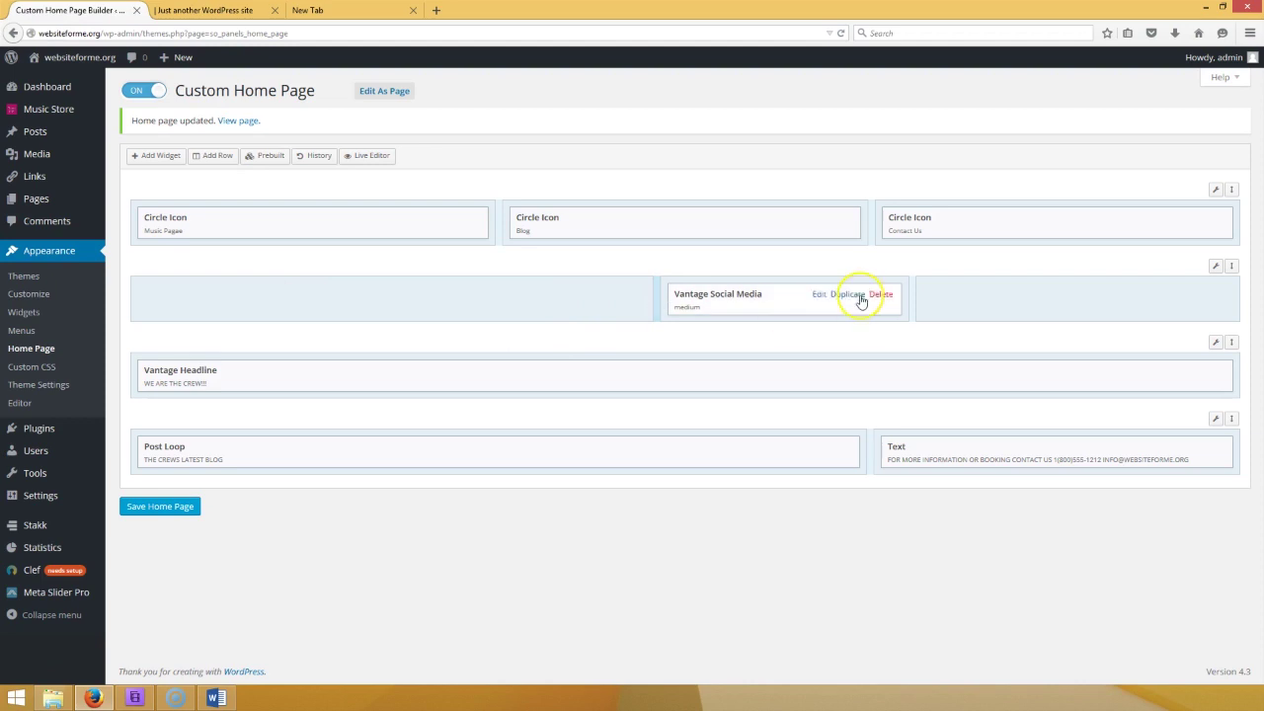
left_click_drag(913, 299, 1070, 299)
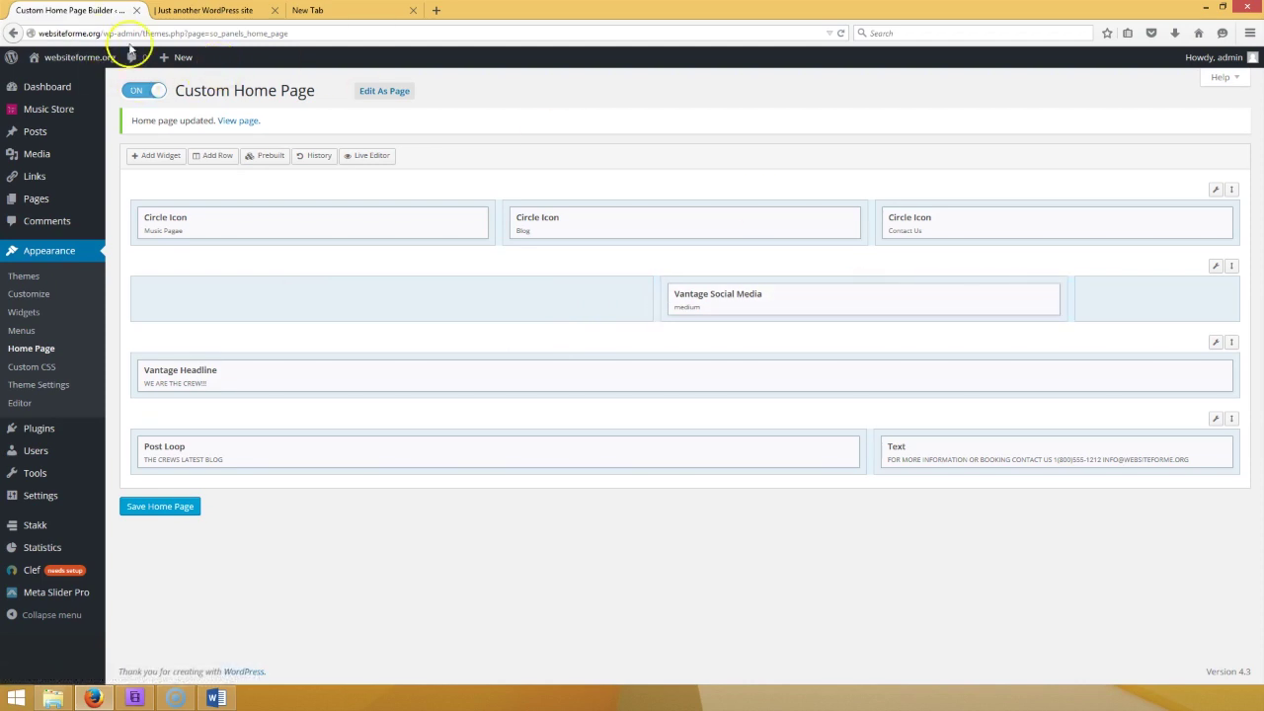
left_click(143, 508)
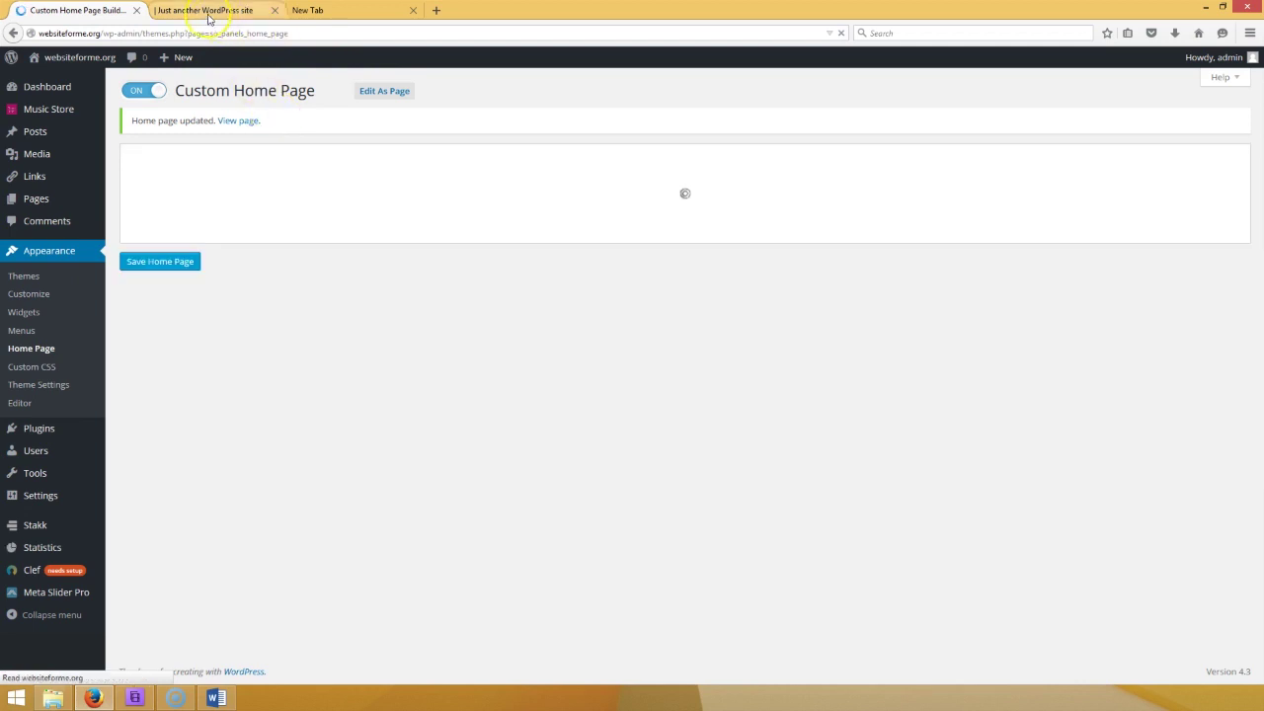
left_click(208, 12)
left_click(841, 34)
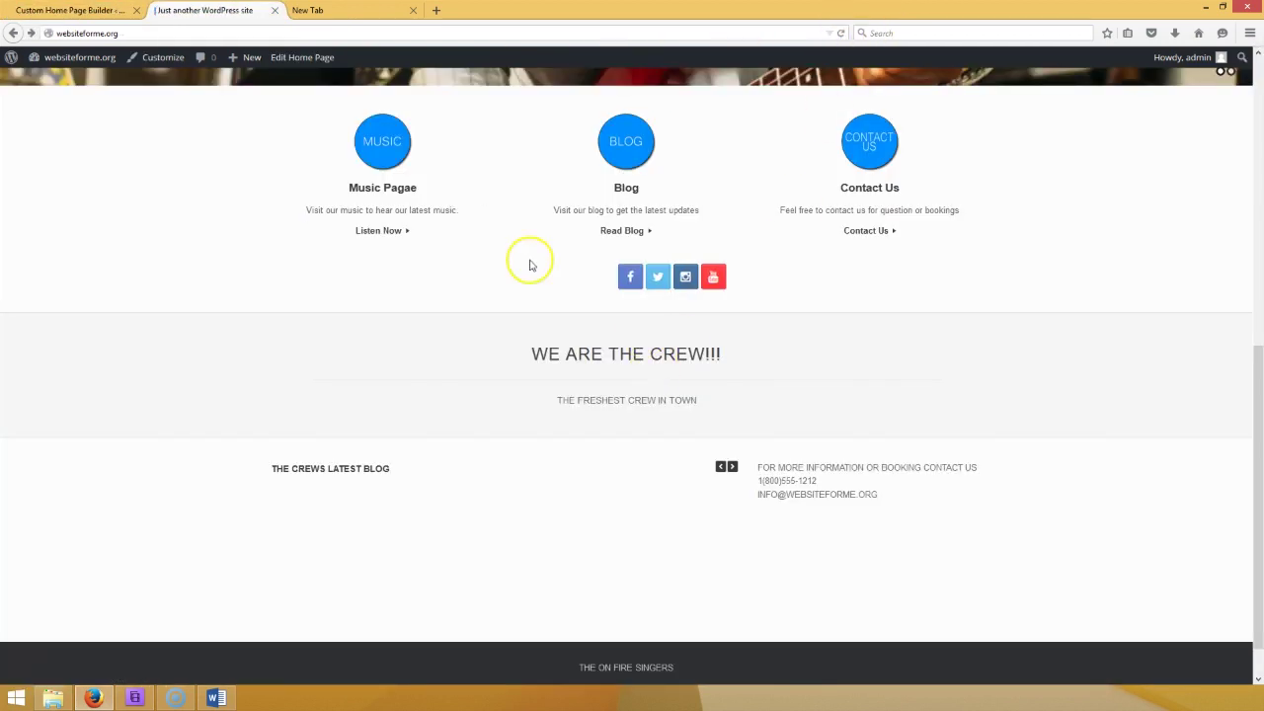
- Move both dividers of the social media row partway back to the left, save the home page, and reload the live site
left_click(35, 16)
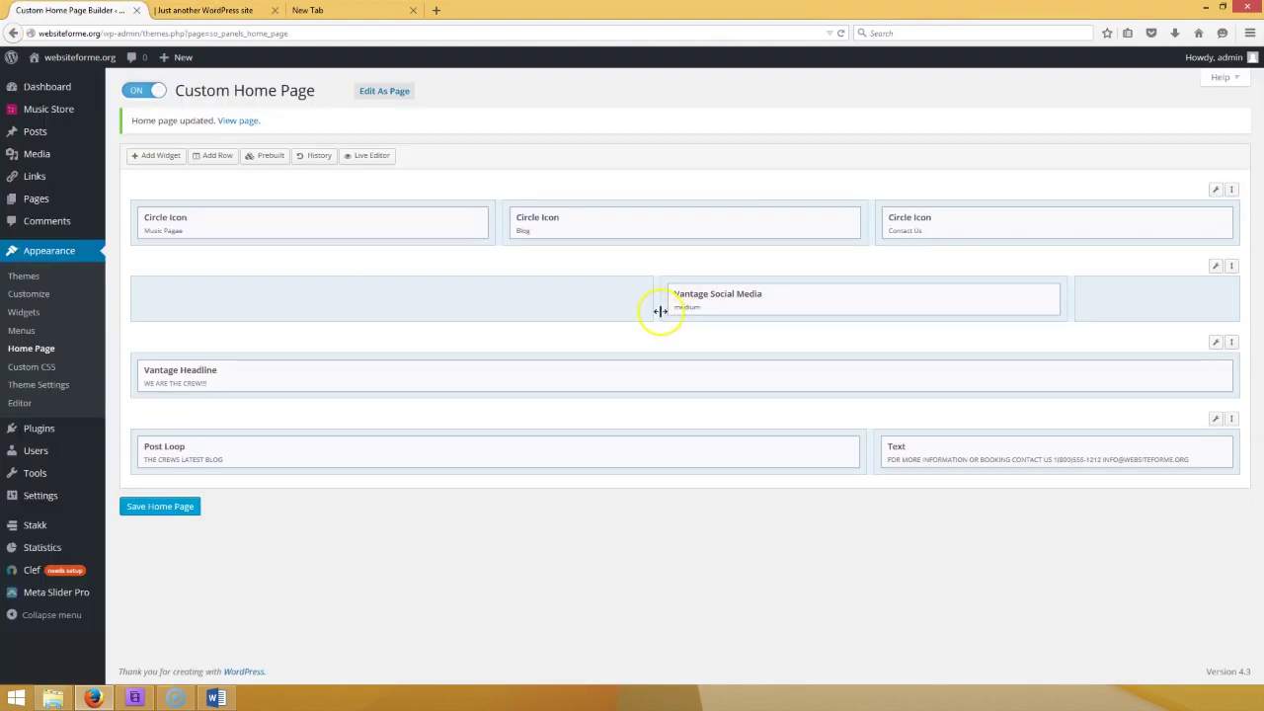
left_click_drag(651, 309, 564, 309)
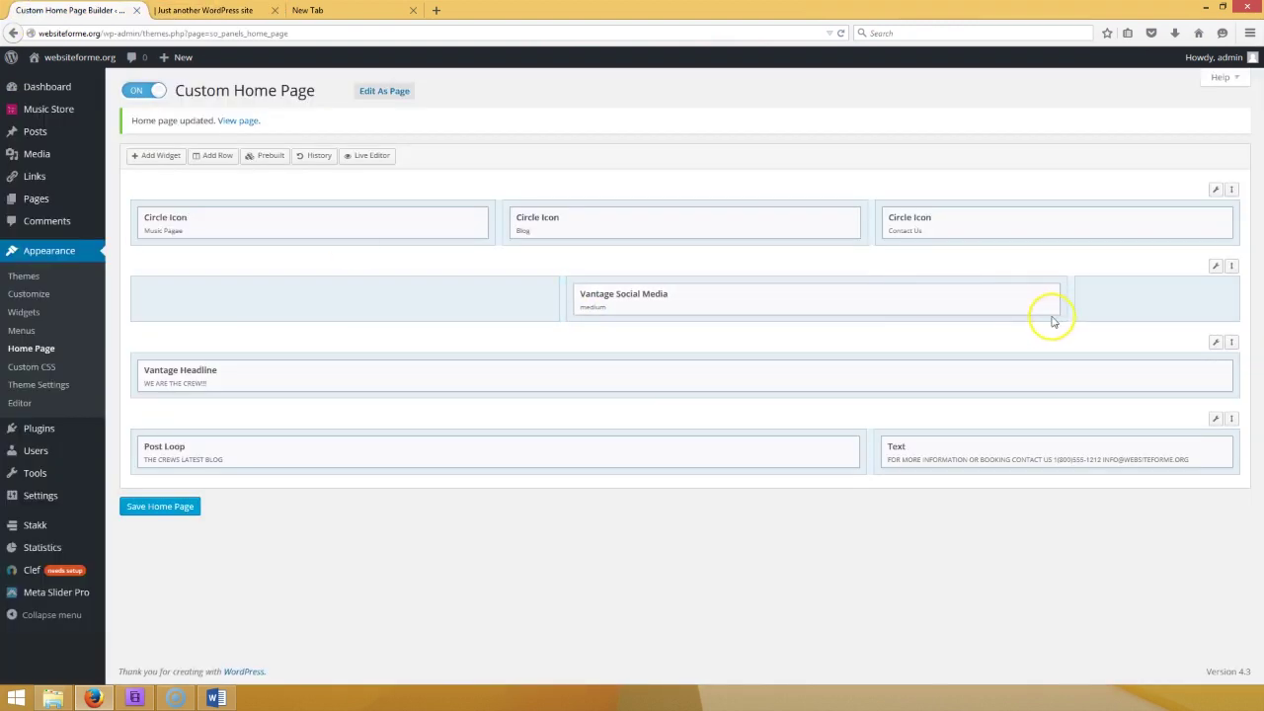
left_click_drag(1069, 313, 1004, 308)
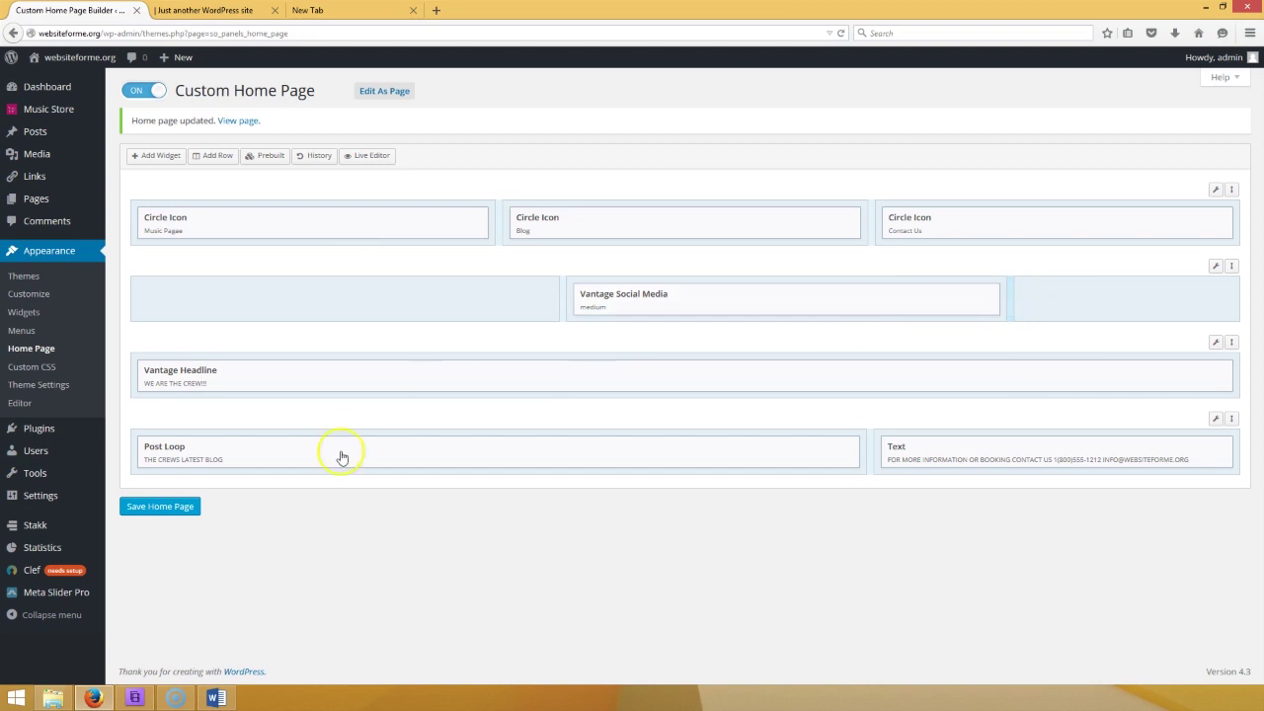
left_click(163, 507)
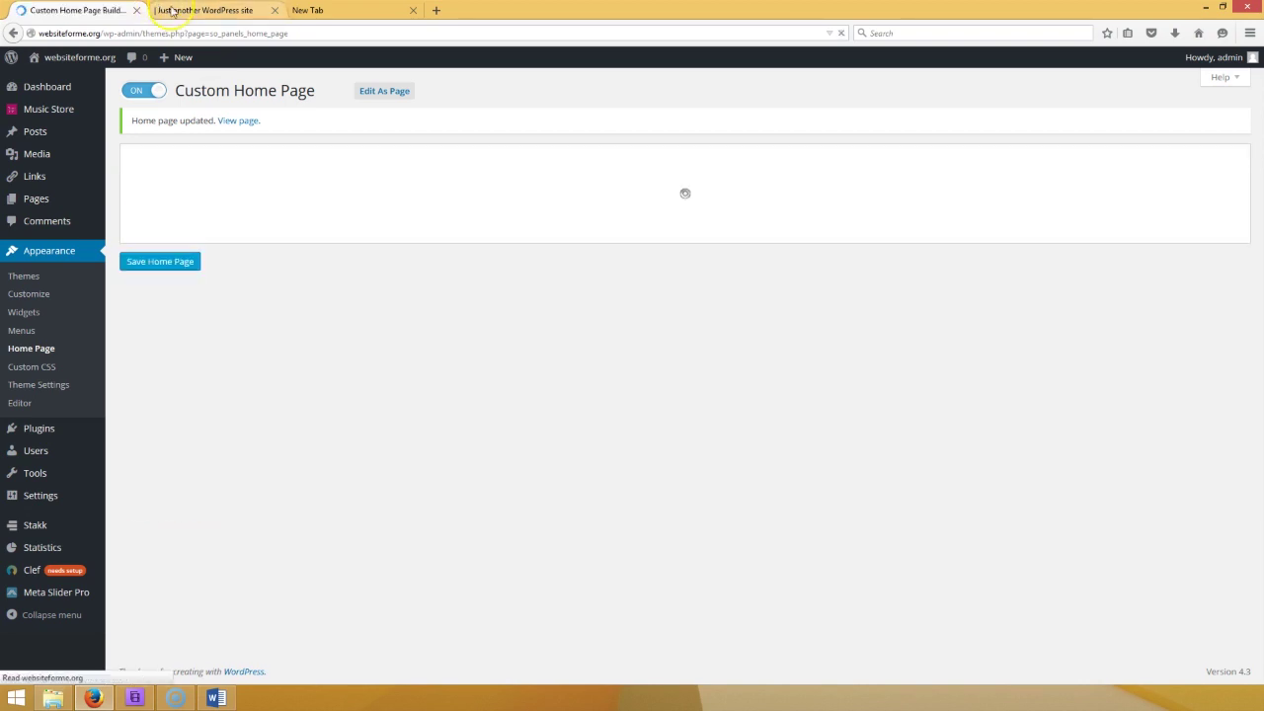
left_click(176, 12)
left_click(840, 36)
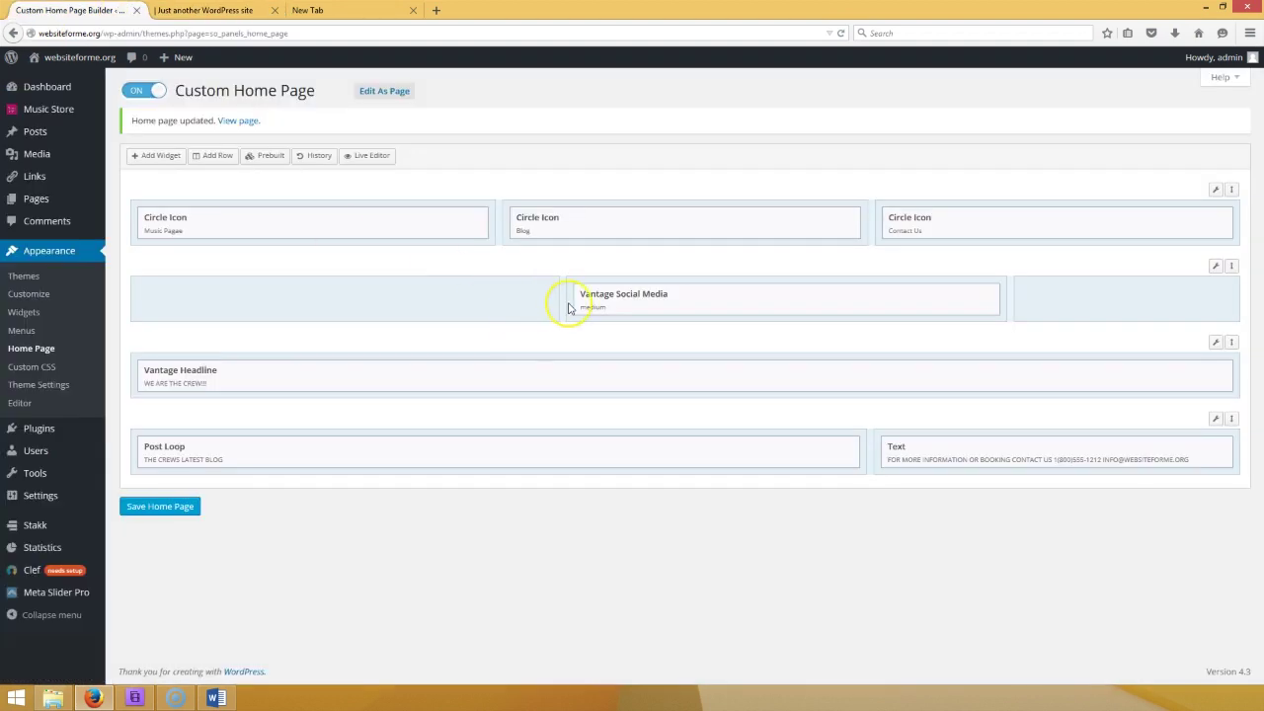
- Nudge the social media row's columns right to center the icons under Blog, save the home page, and review the reloaded site
left_click_drag(565, 302, 602, 304)
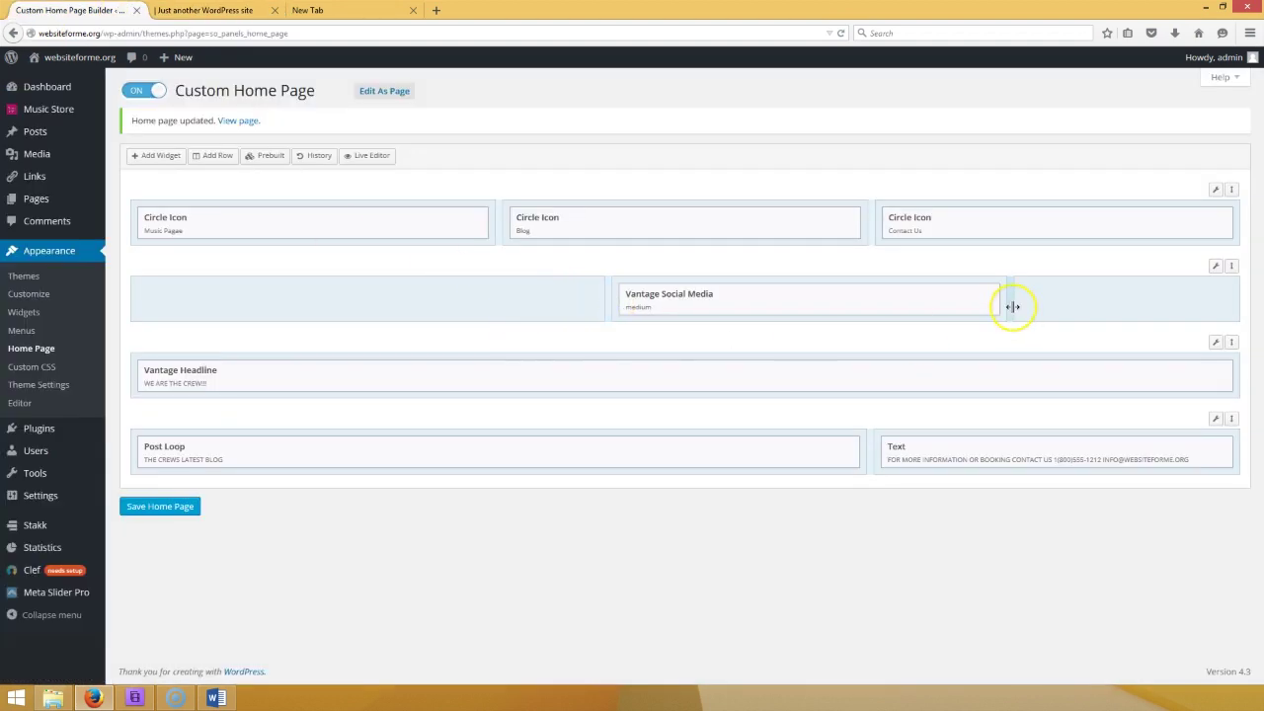
left_click(163, 507)
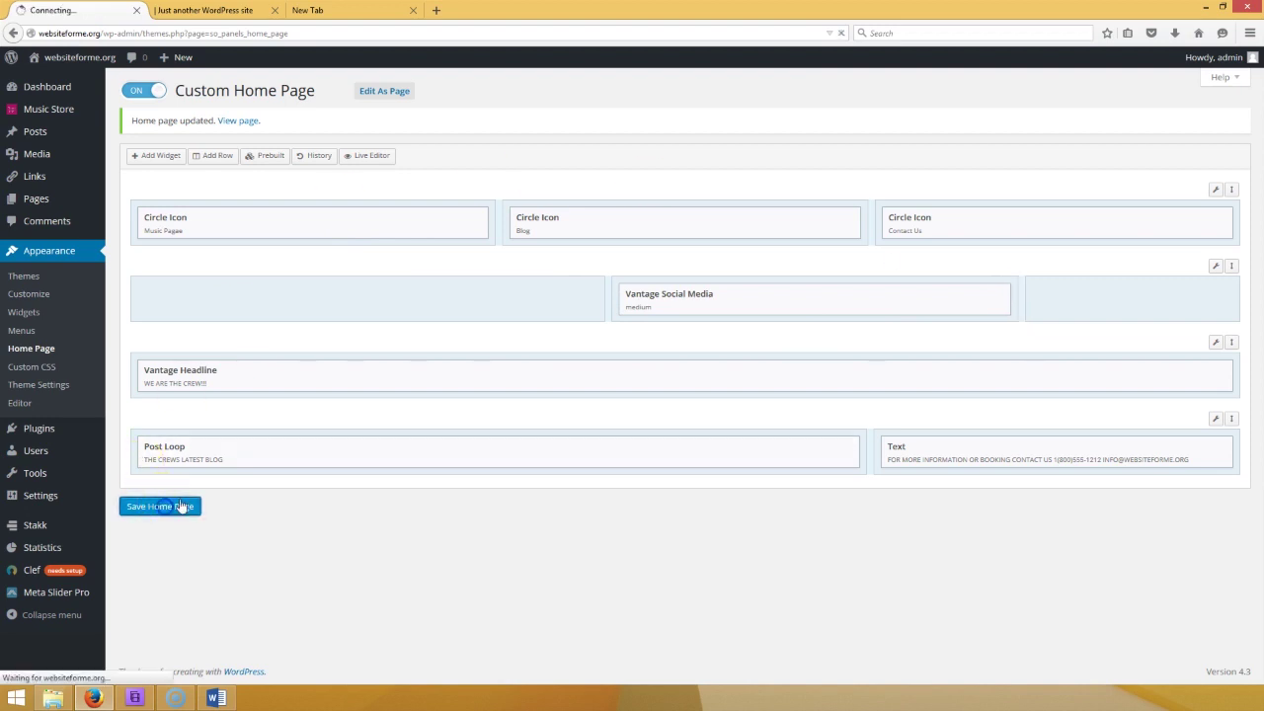
left_click(215, 9)
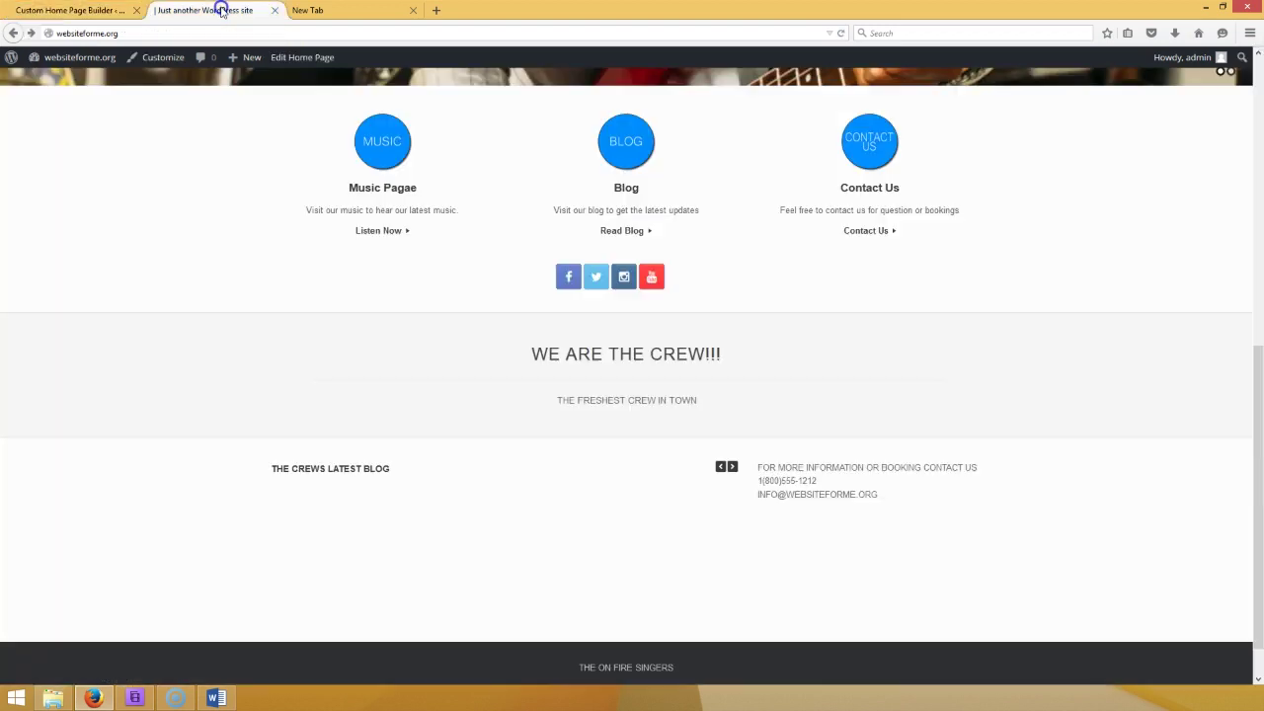
left_click(842, 34)
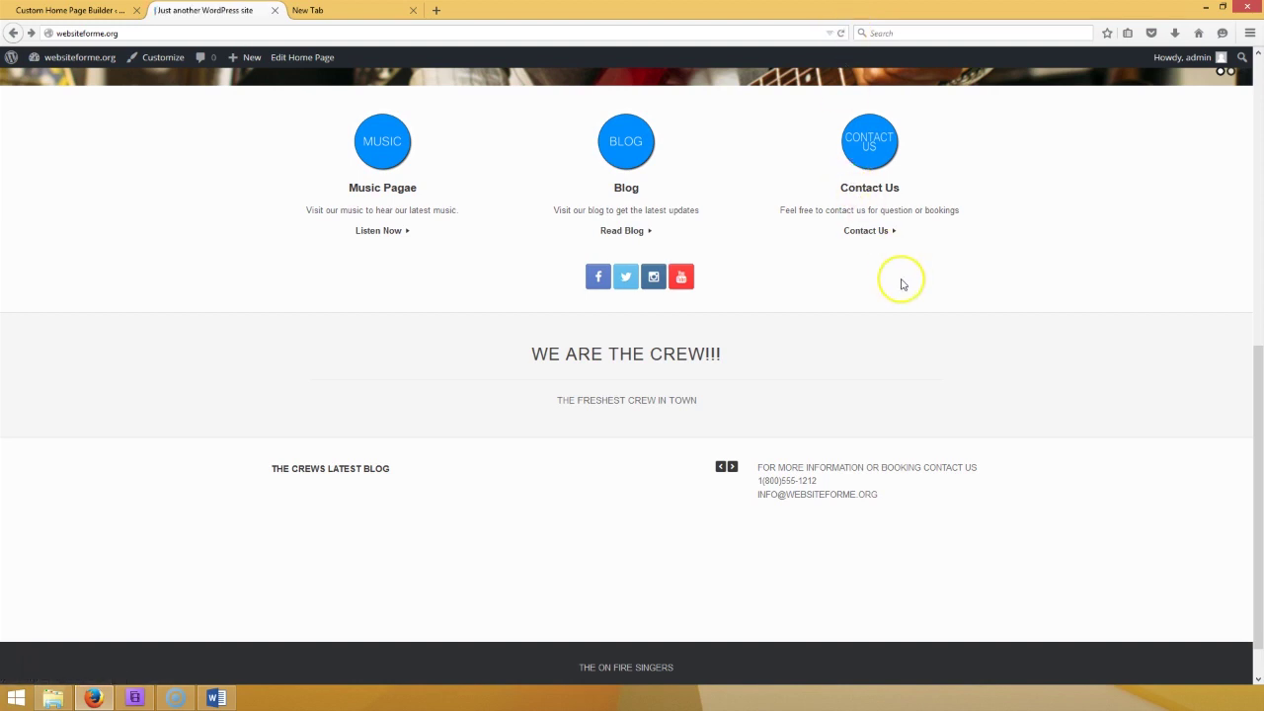
scroll(837, 302, "up", 10)
scroll(839, 305, "down", 4)
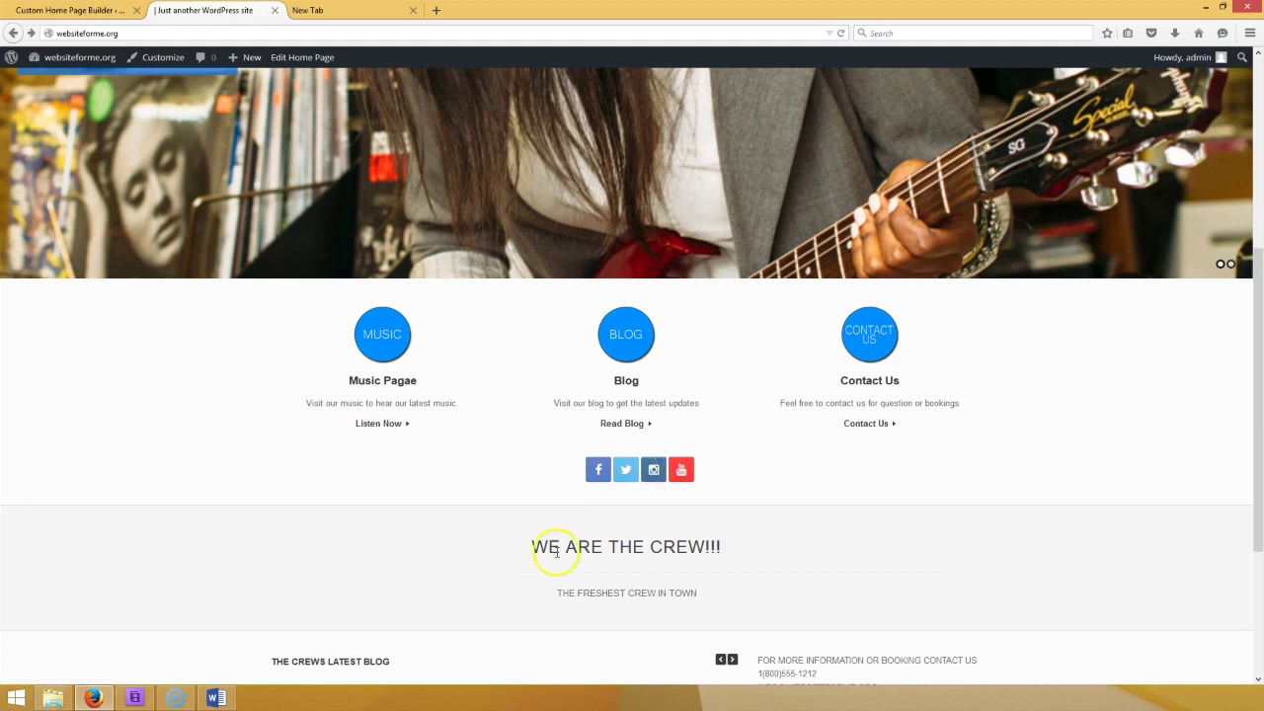
scroll(335, 553, "down", 3)
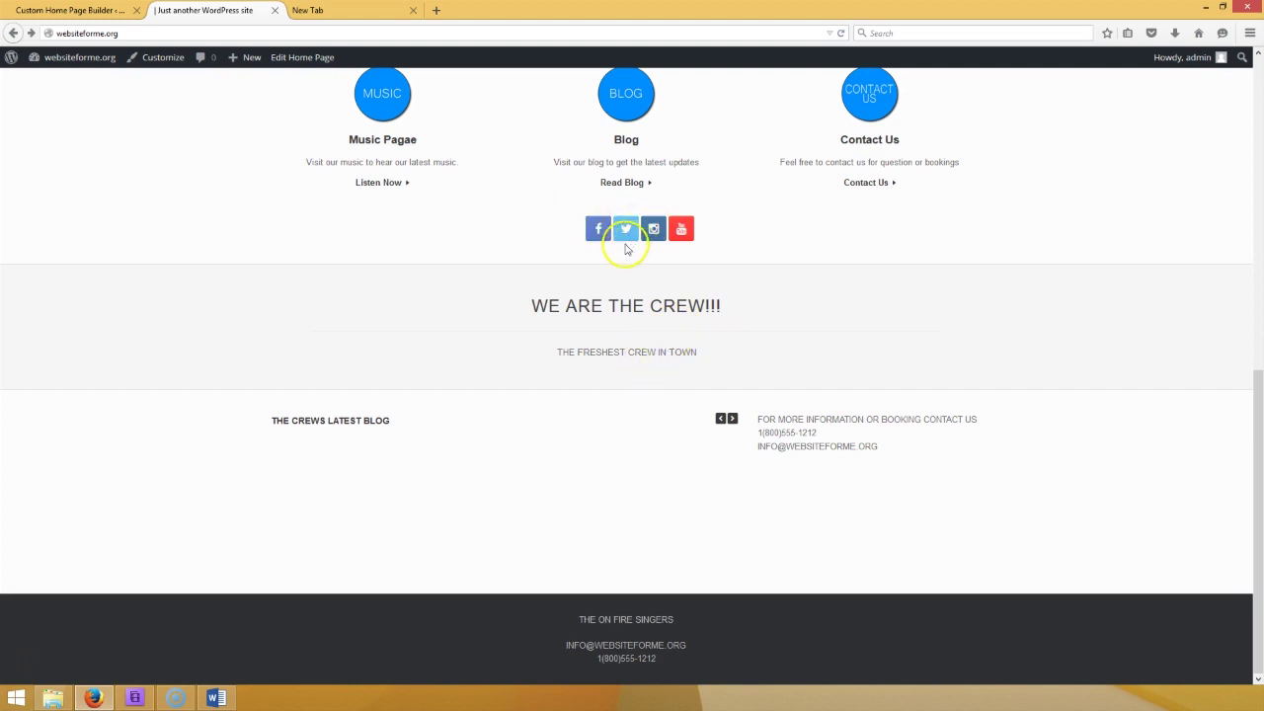
- Switch to Word to check the remaining setup tasks, then return to Firefox and view the live site's footer
left_click(77, 10)
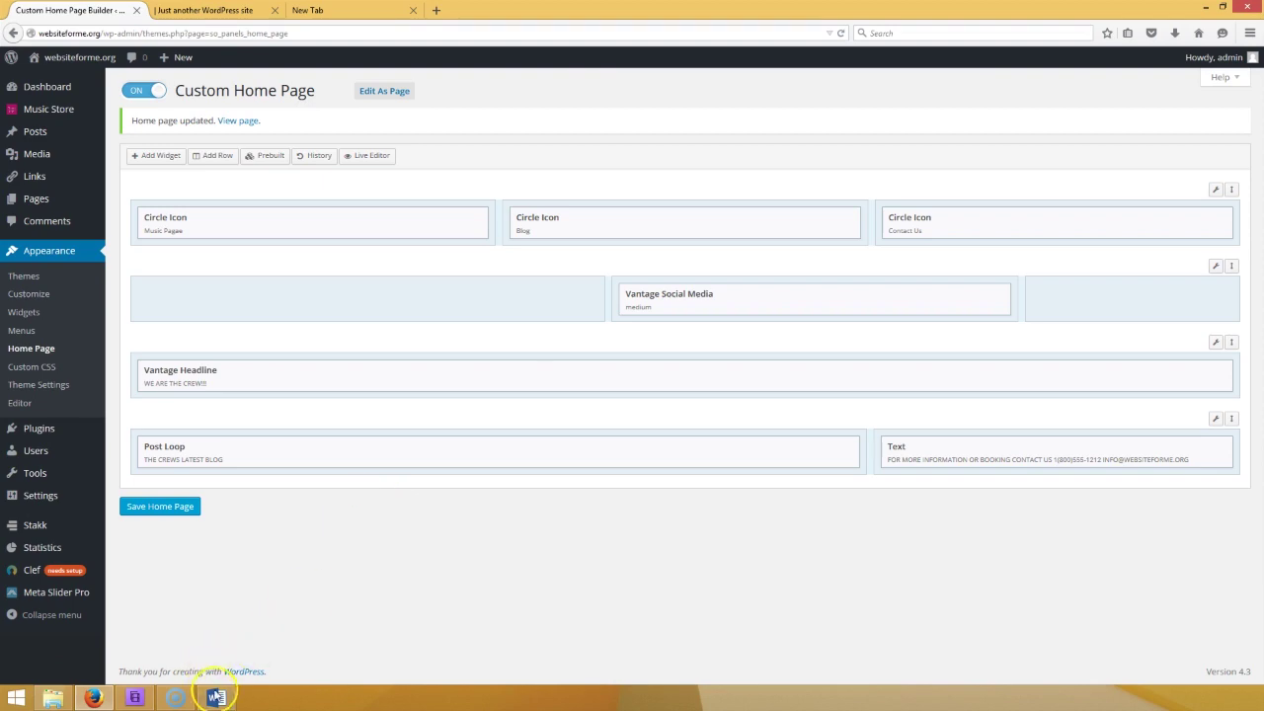
left_click(215, 698)
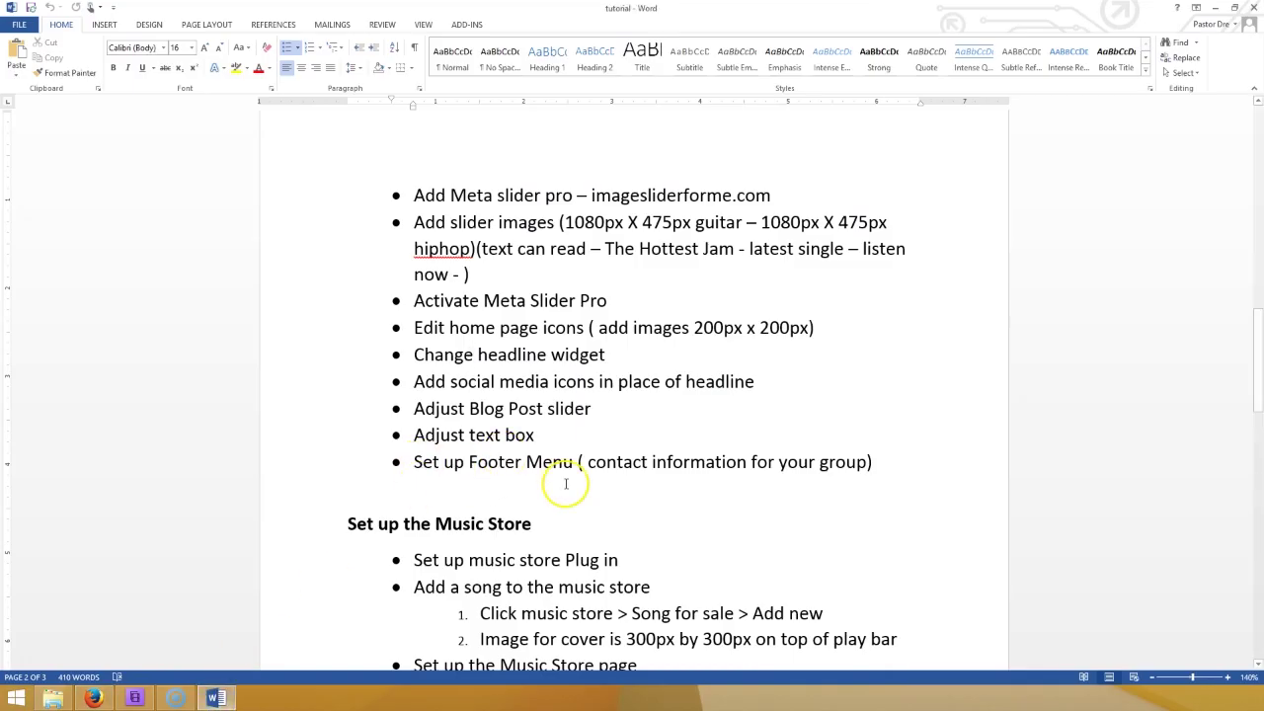
left_click(93, 699)
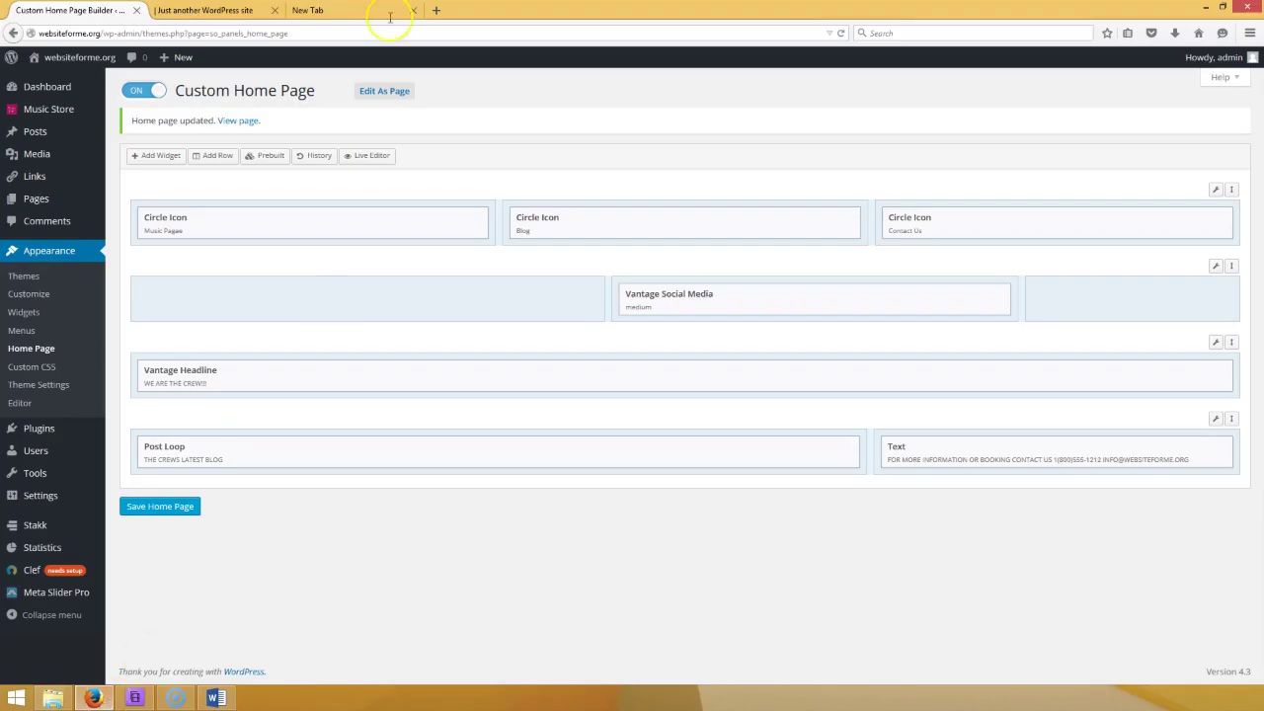
left_click(210, 12)
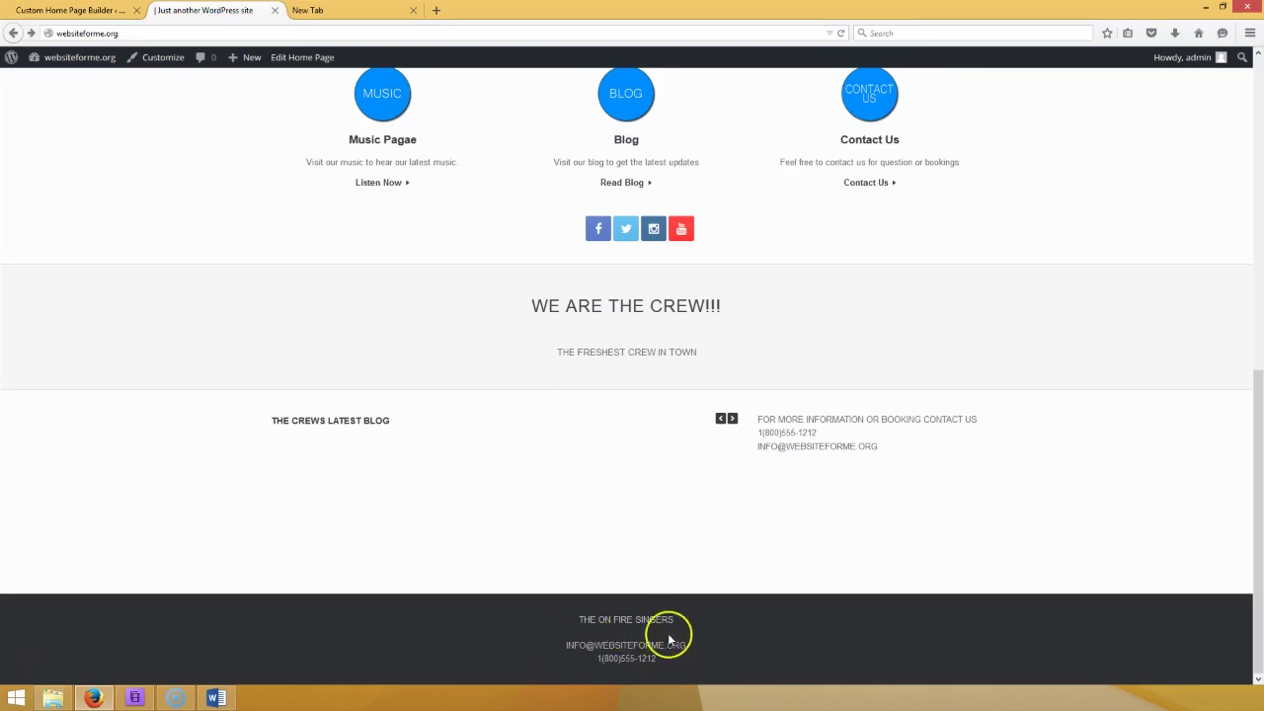
- Go to the WordPress Widgets page and open the Visual Editor widget in the Footer area
left_click(60, 12)
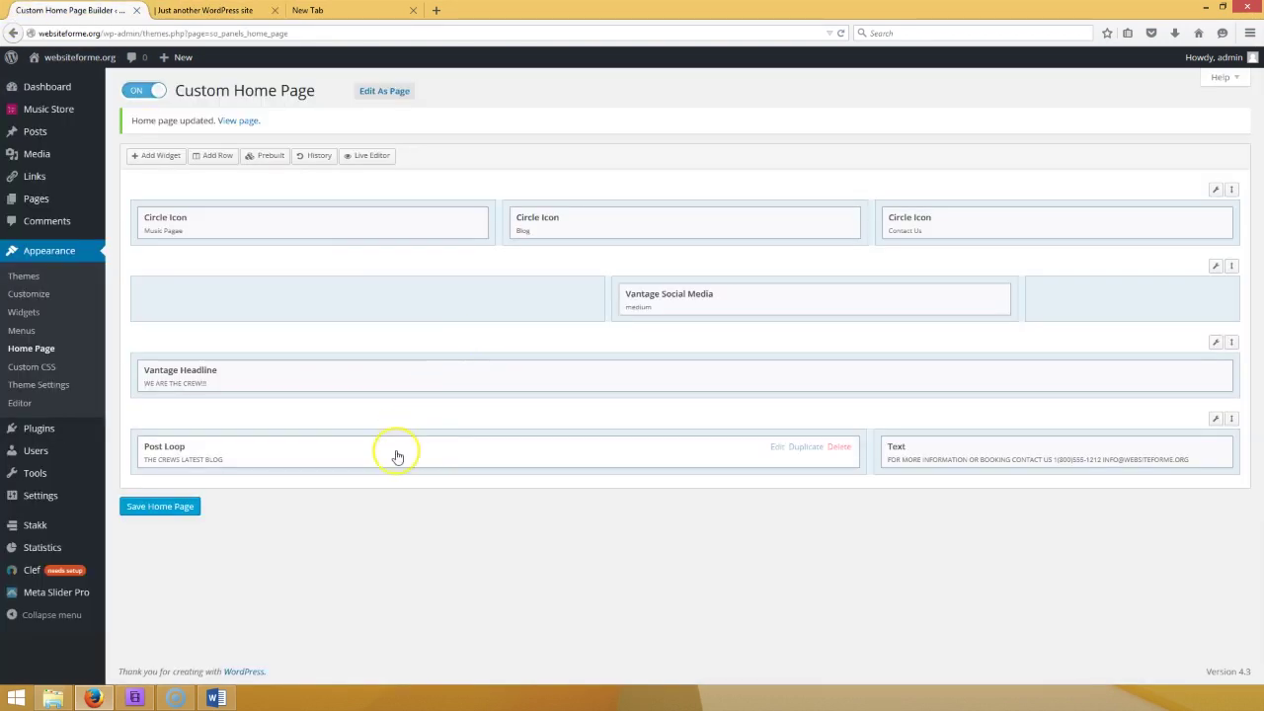
left_click(148, 508)
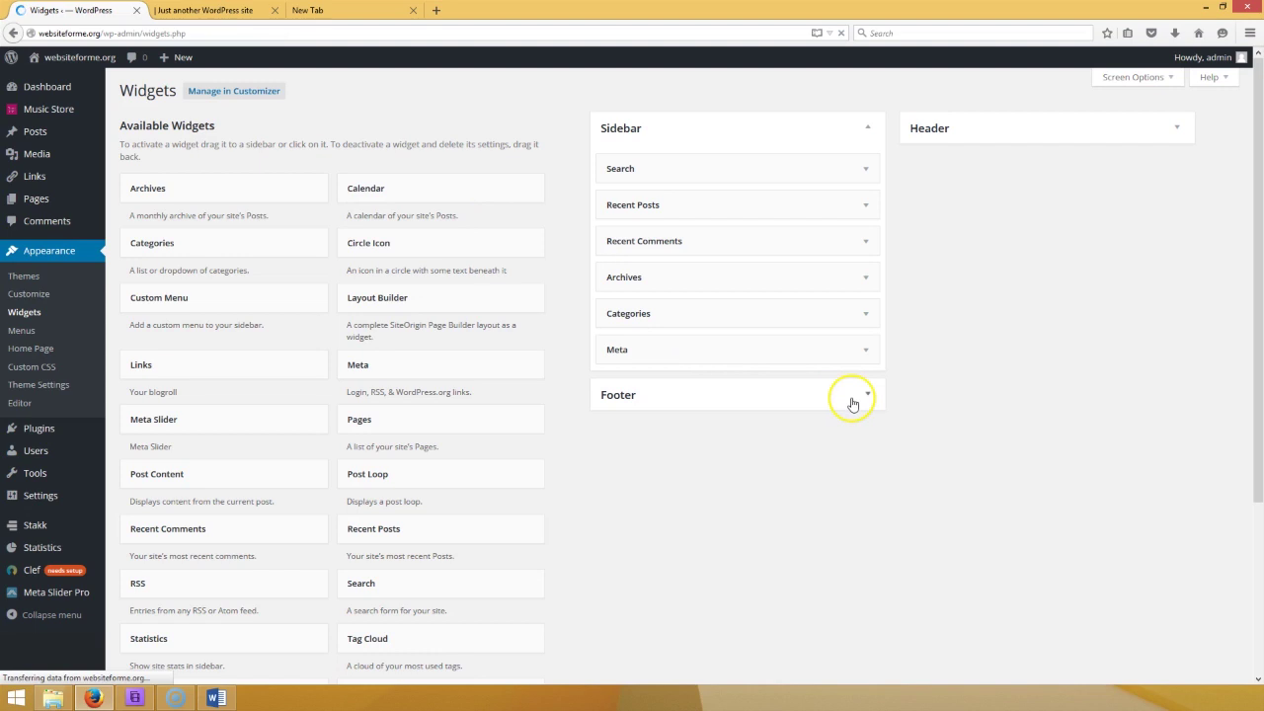
left_click(854, 402)
left_click(864, 436)
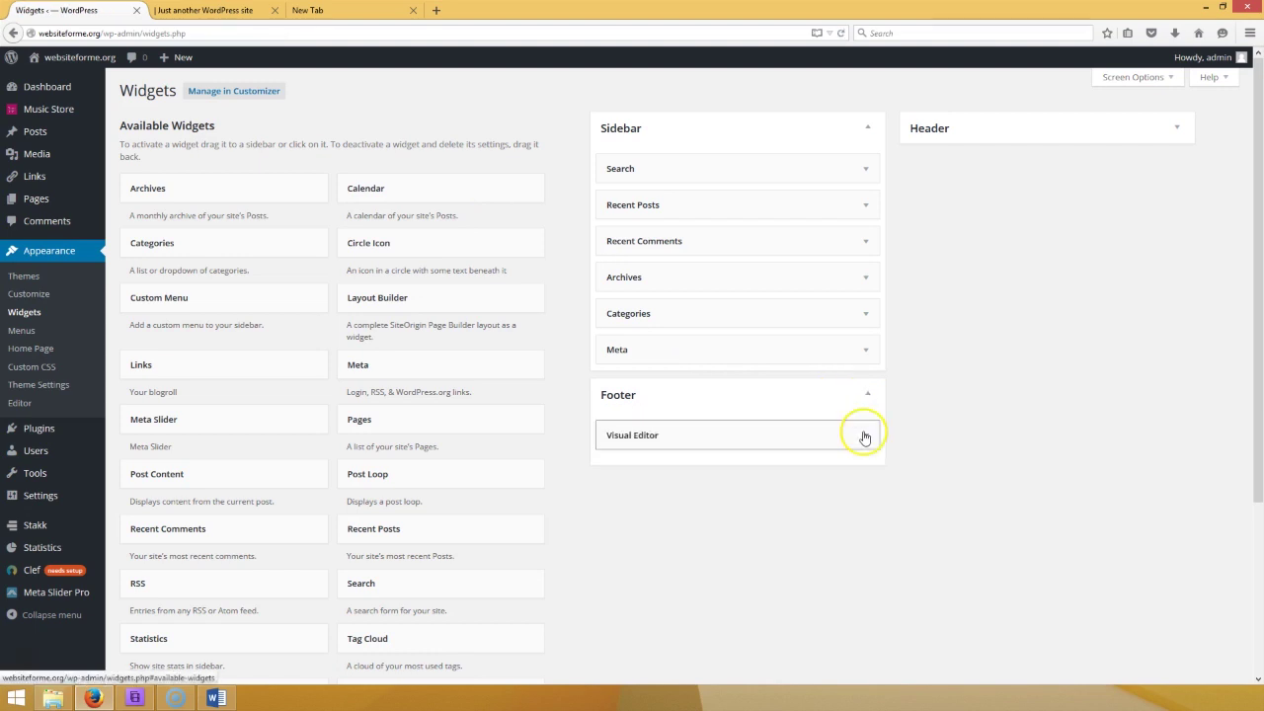
scroll(780, 459, "down", 4)
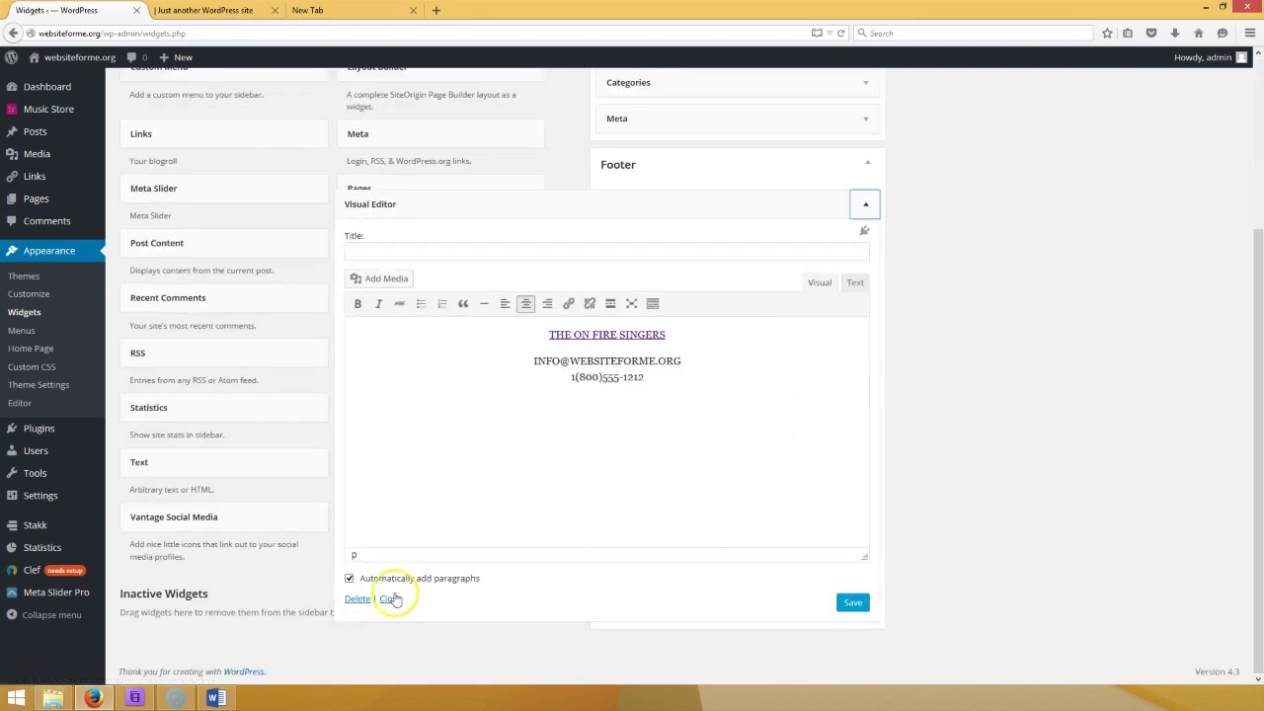
- Delete the existing Visual Editor widget from the Footer area, reload the live site to check its footer, and return to Widgets
left_click(356, 599)
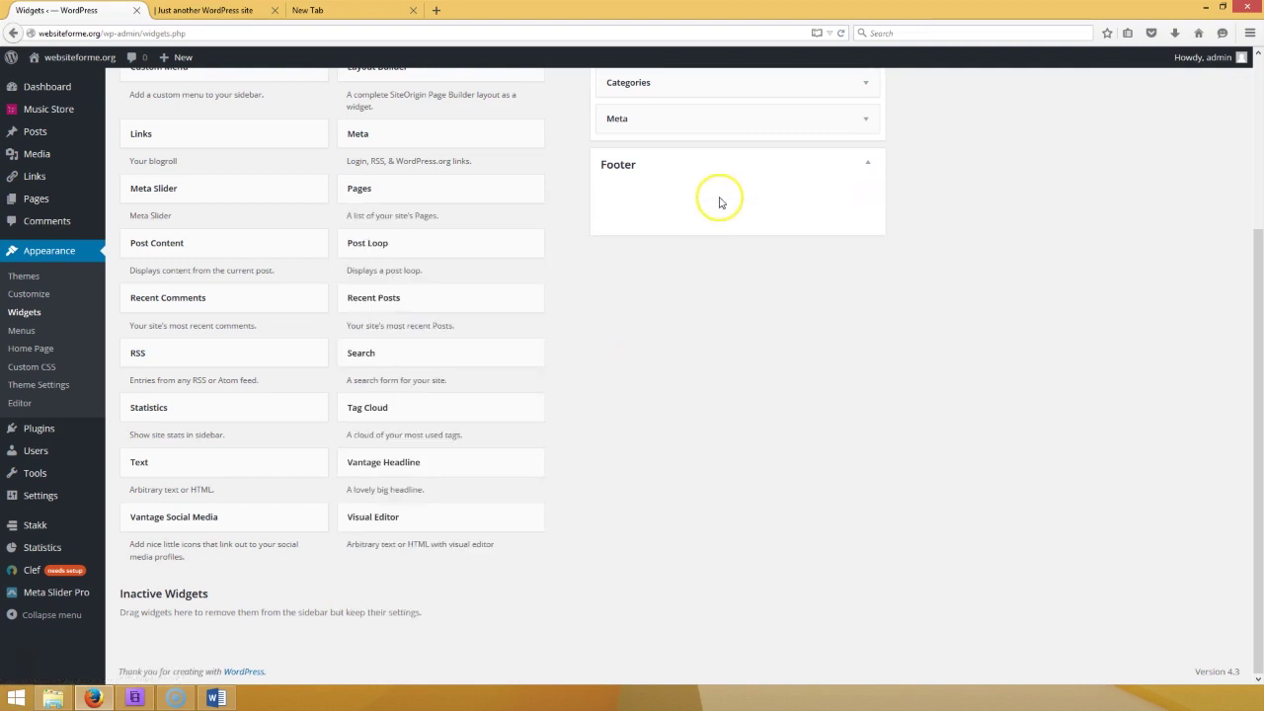
left_click(250, 11)
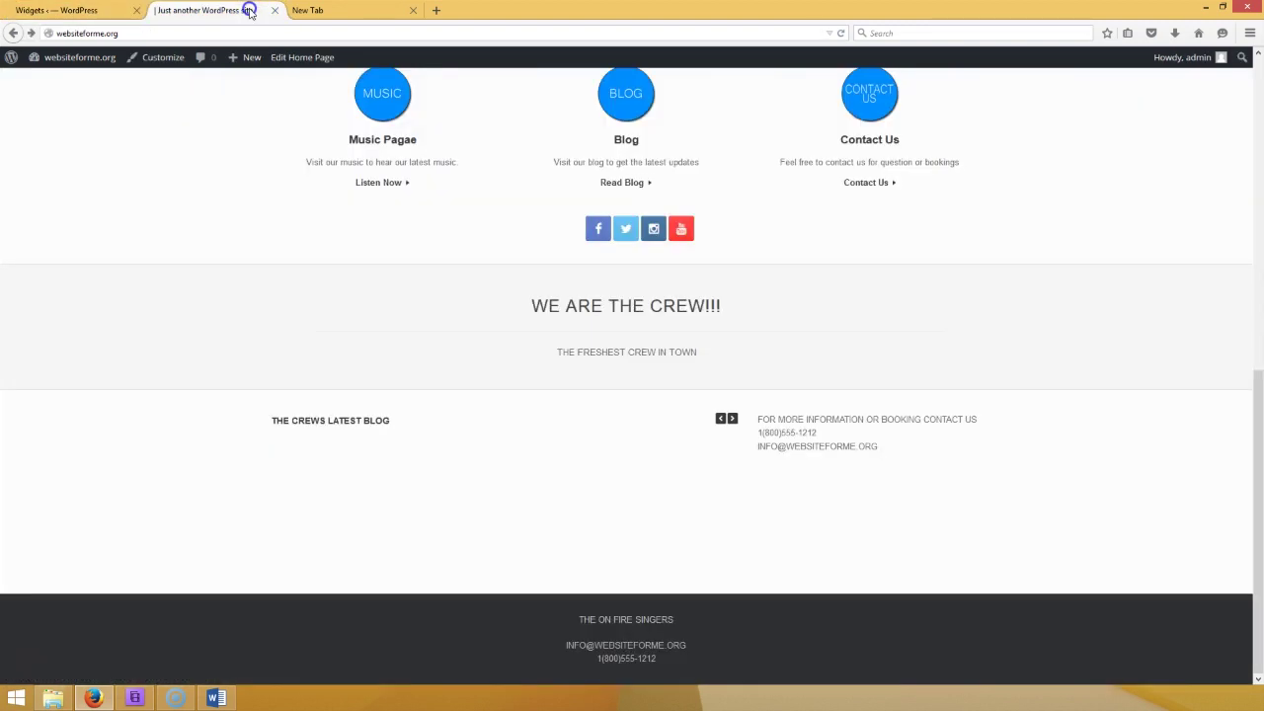
left_click(840, 32)
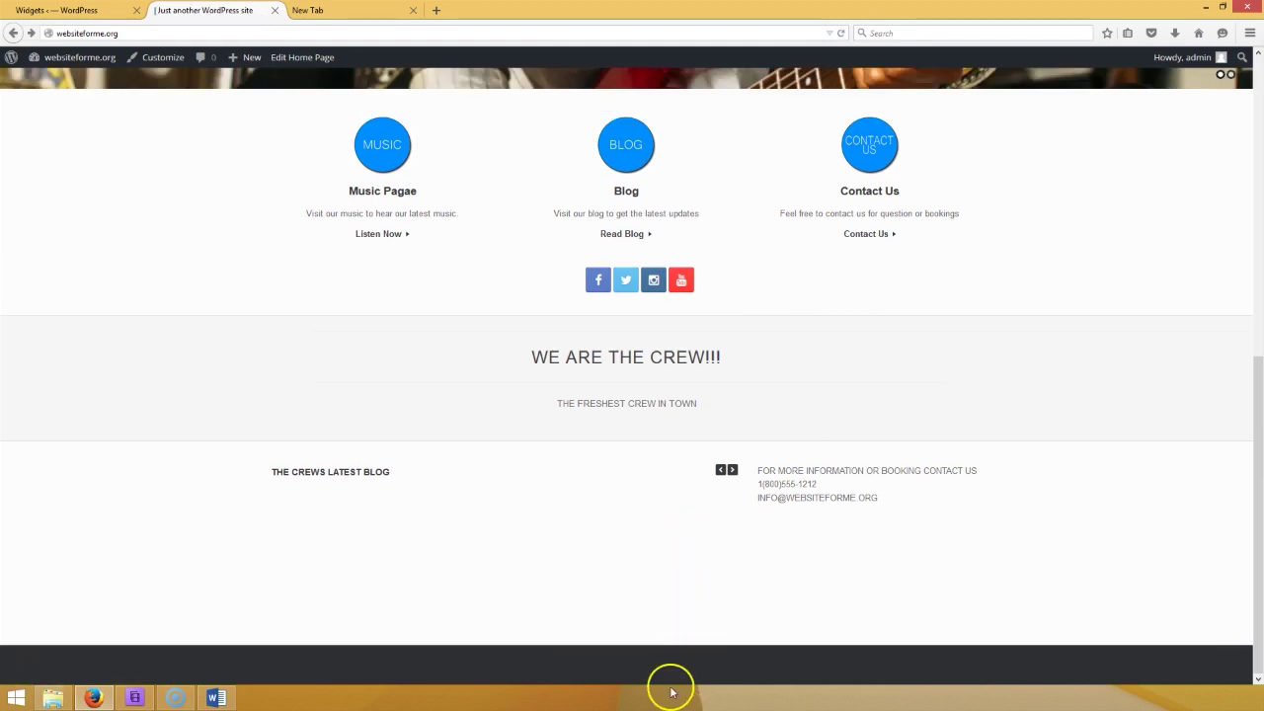
left_click(69, 10)
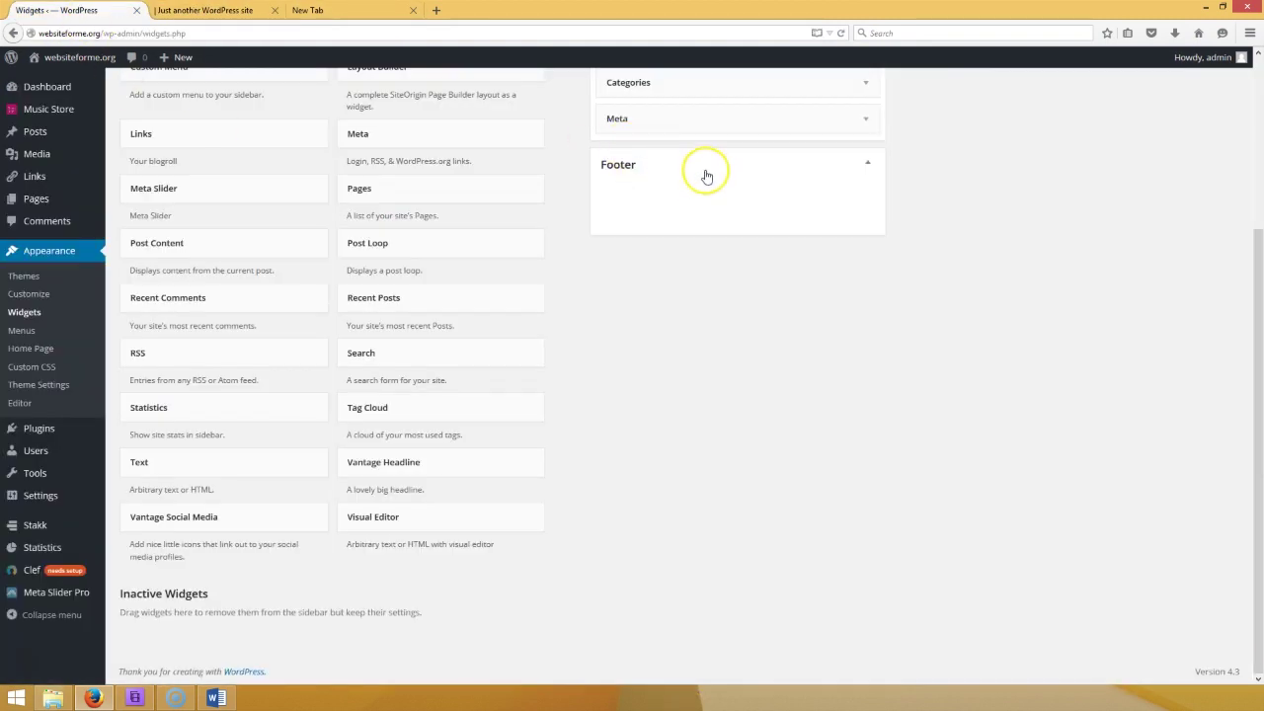
left_click_drag(391, 520, 643, 217)
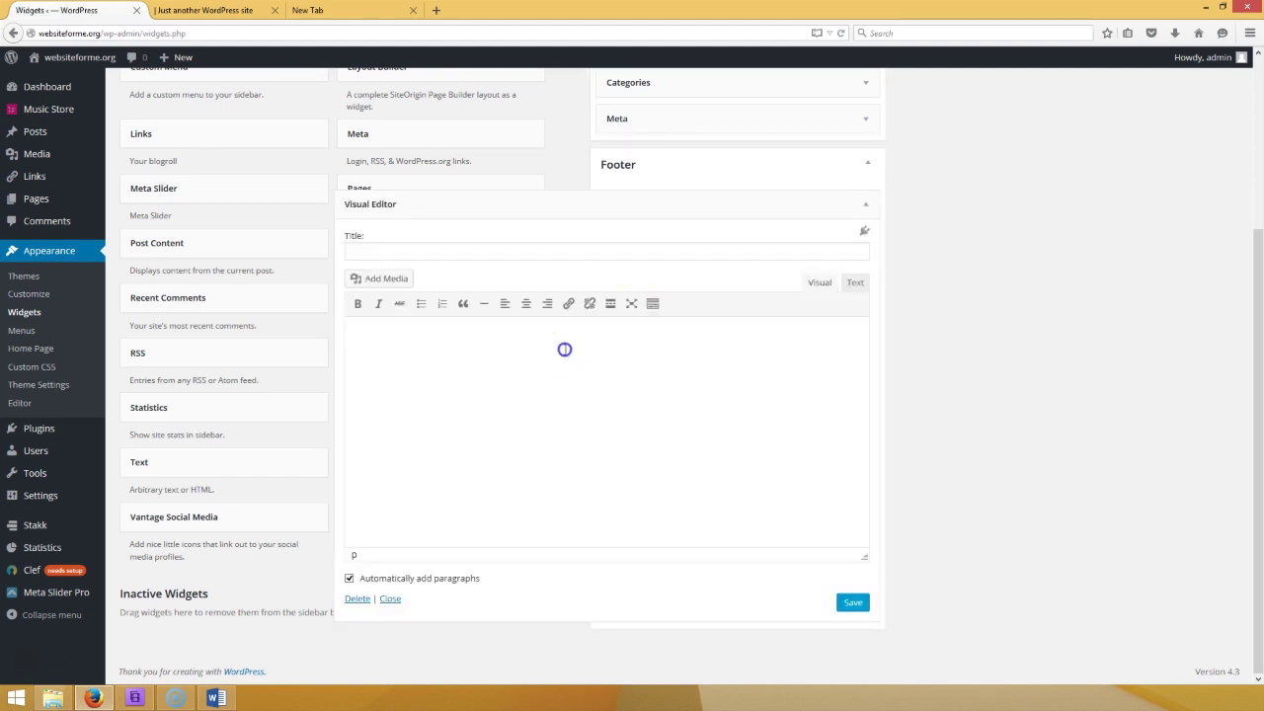
left_click(525, 304)
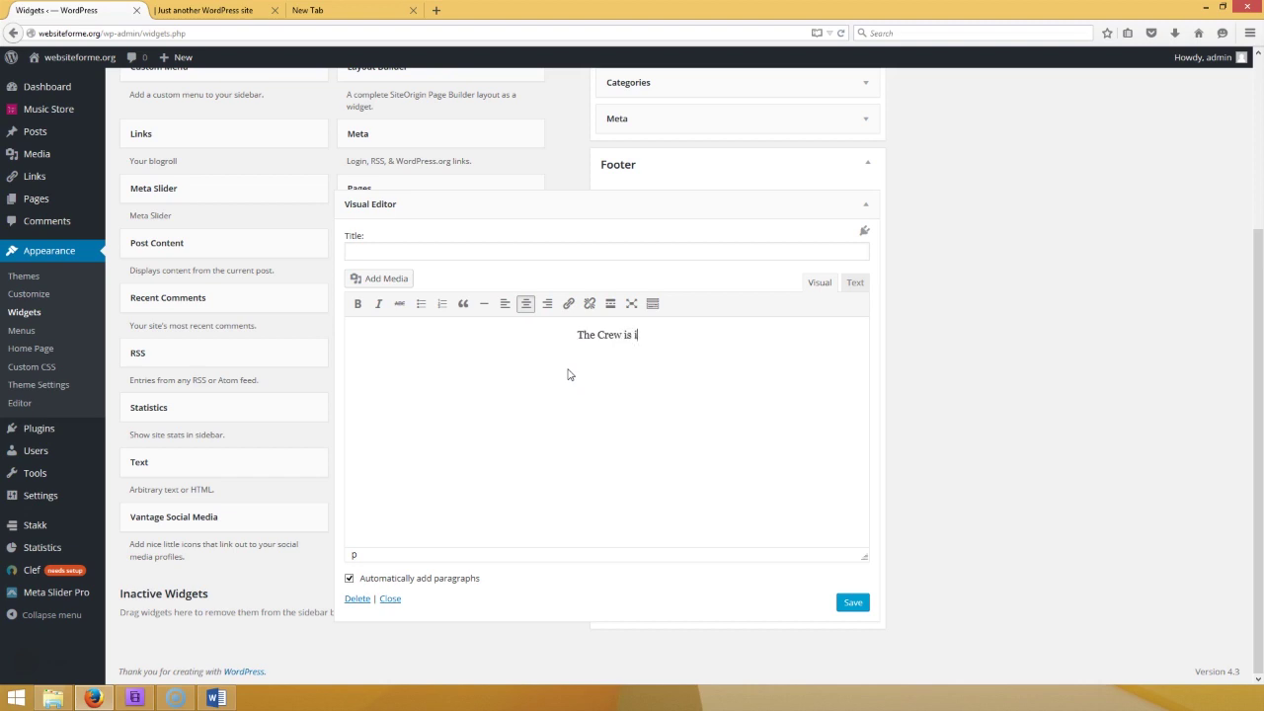
type("House")
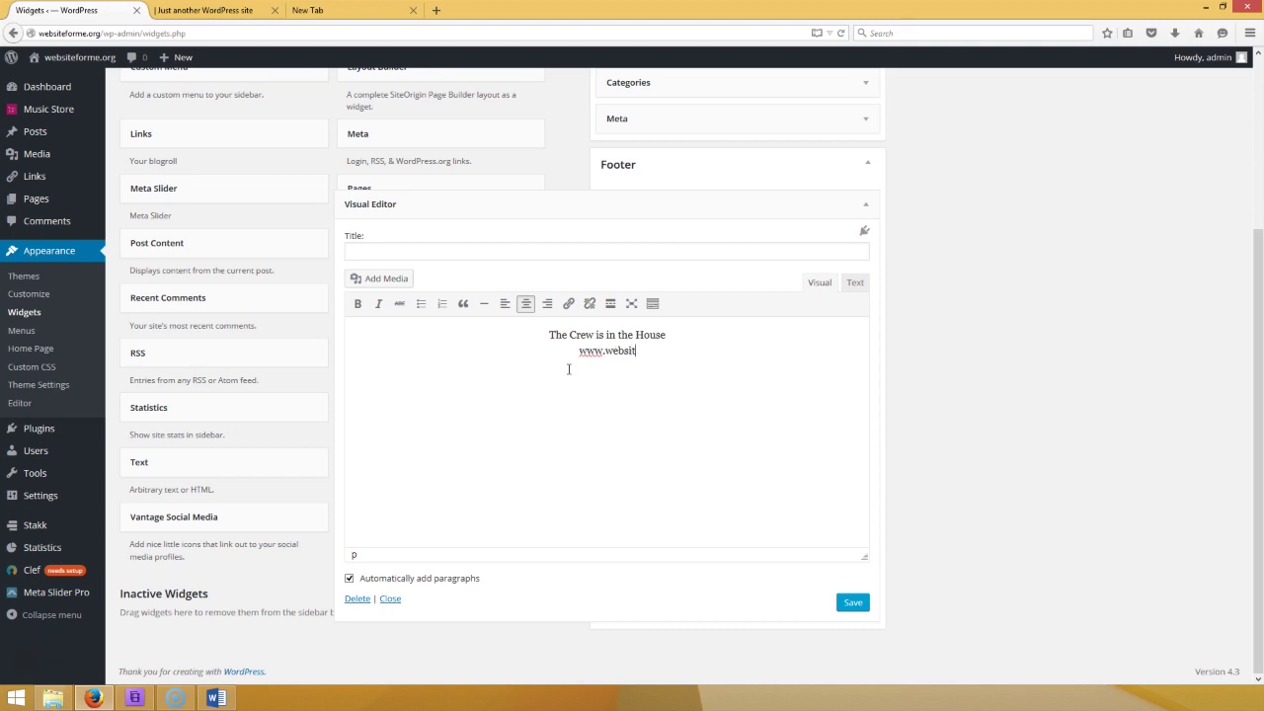
type("rg")
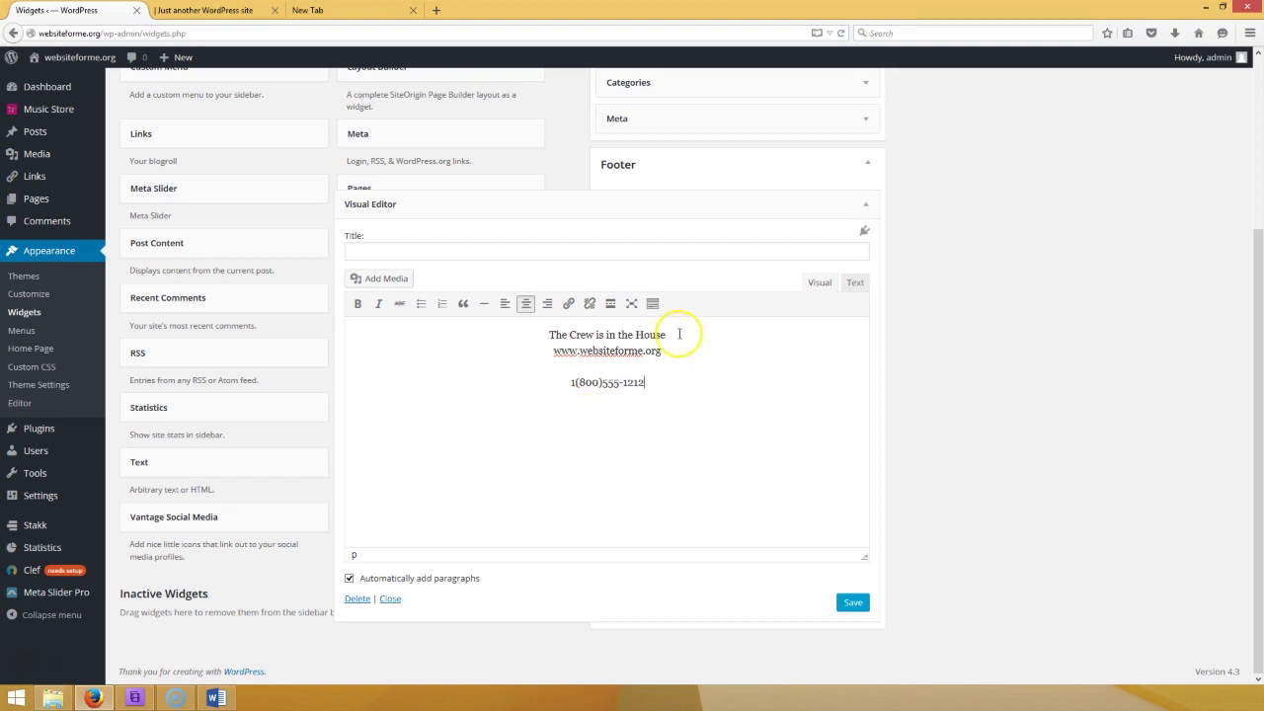
left_click_drag(676, 335, 529, 335)
left_click(357, 305)
left_click(641, 357)
left_click(672, 352)
left_click(550, 357, "shift")
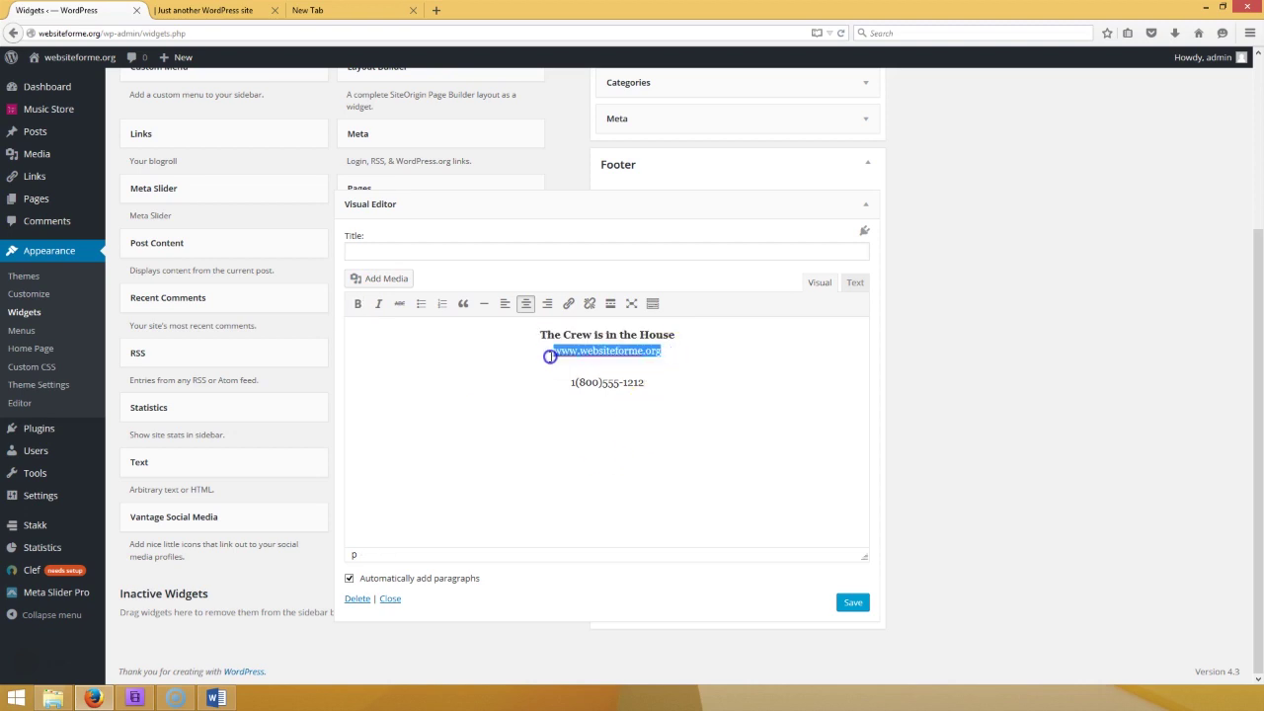
left_click(567, 304)
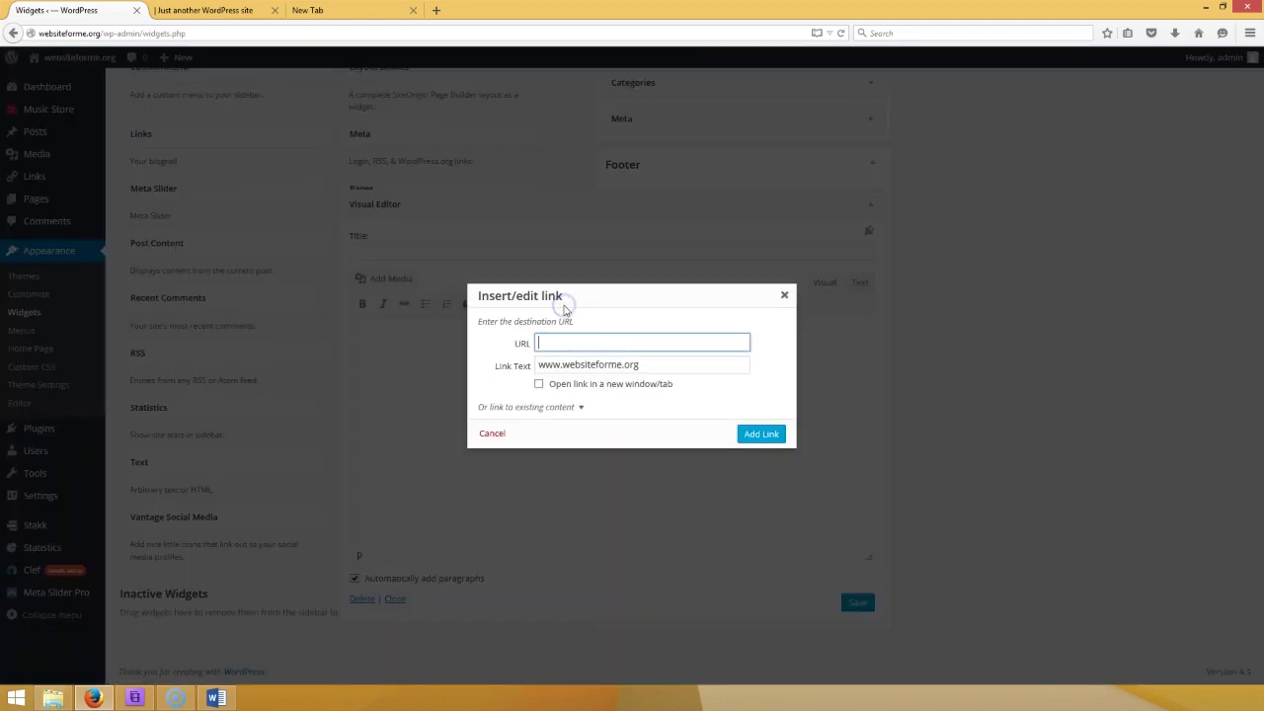
type("ht")
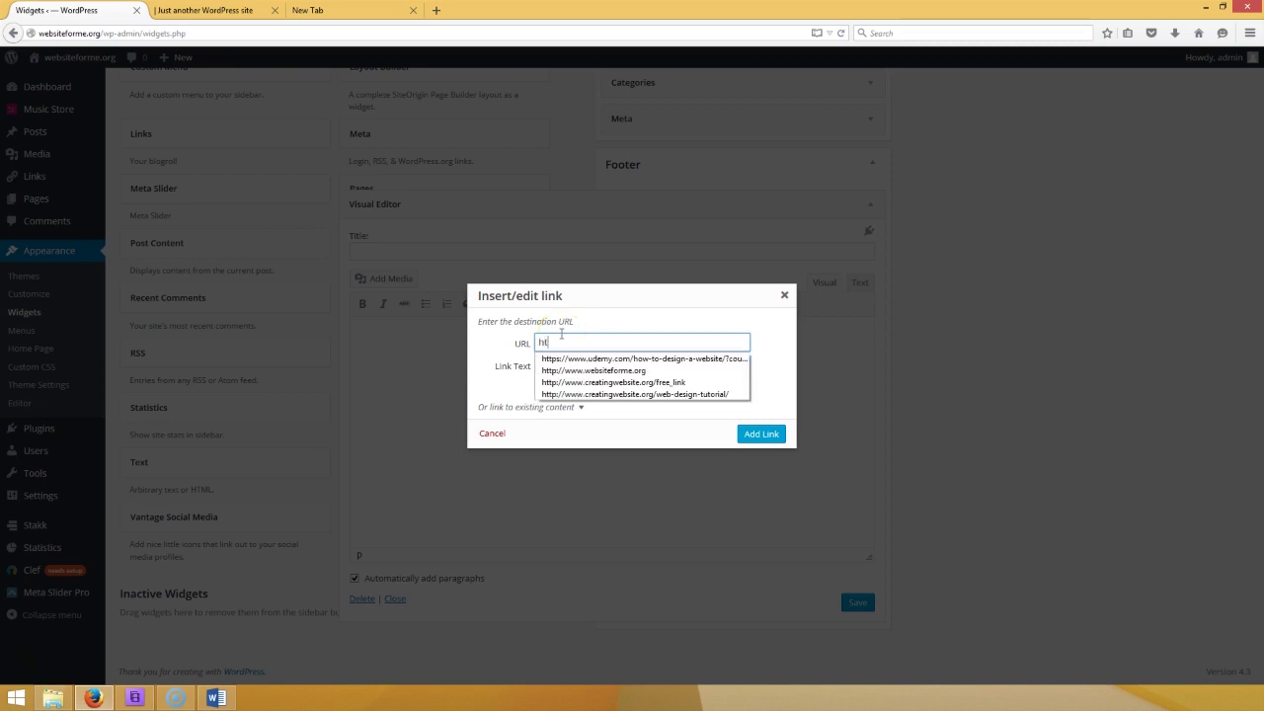
type("tp:")
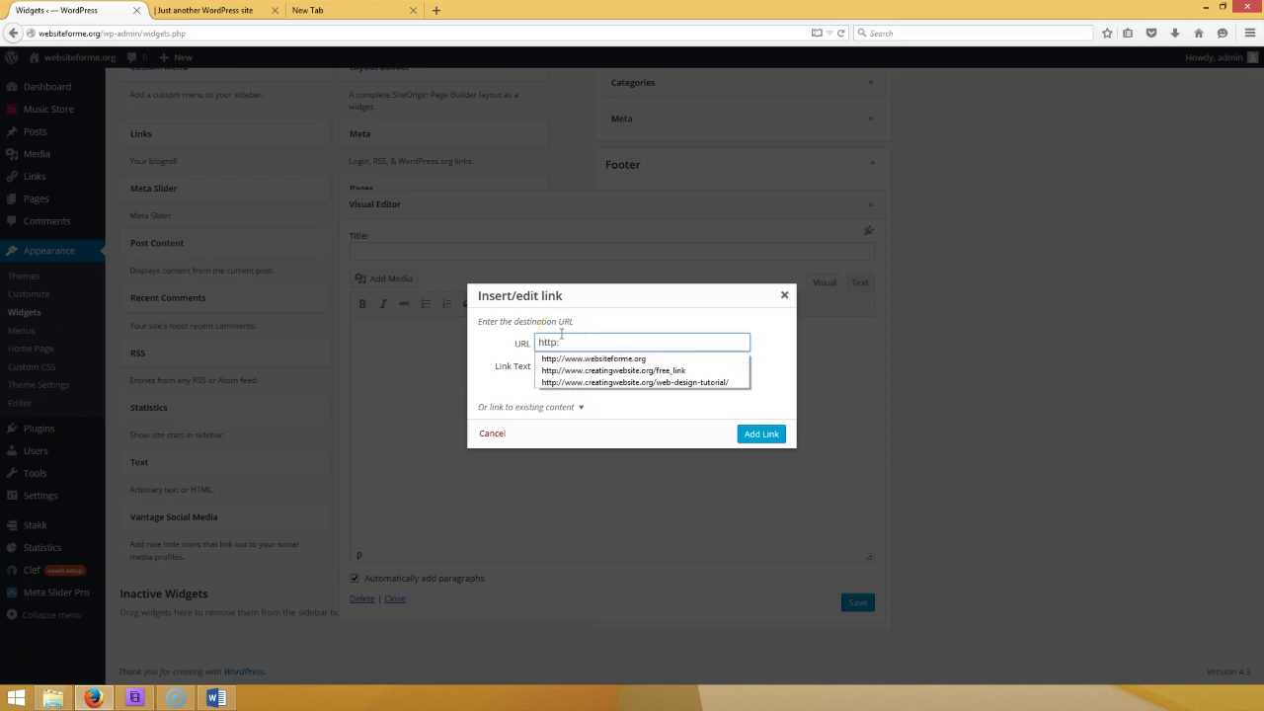
left_click(573, 357)
left_click(761, 434)
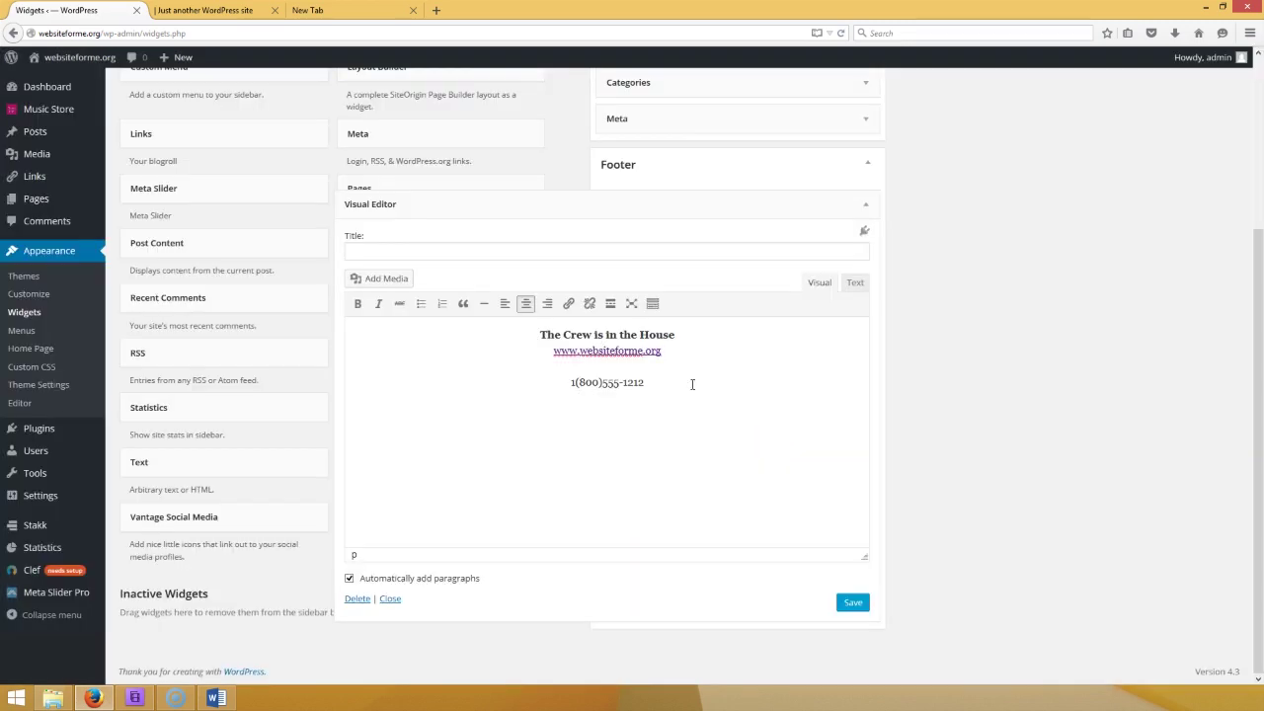
- Remove the blank line above the phone number, then save and collapse the footer widget
left_click(853, 605)
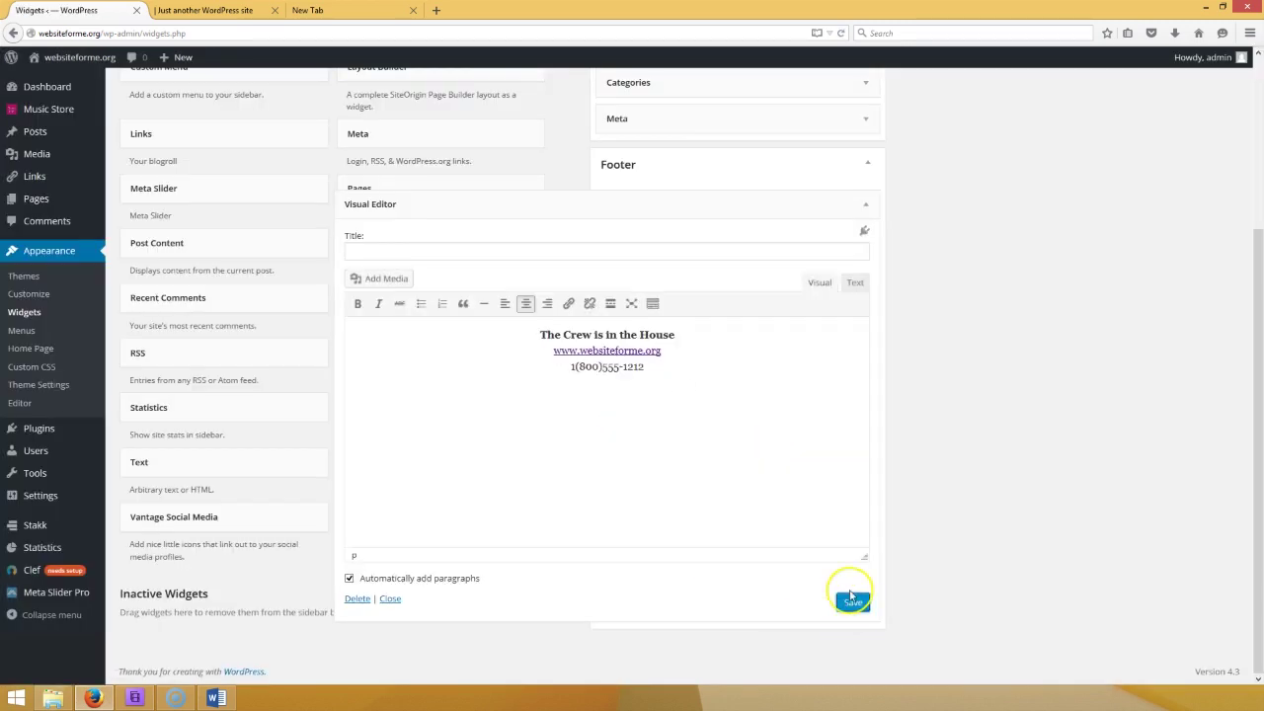
left_click(238, 18)
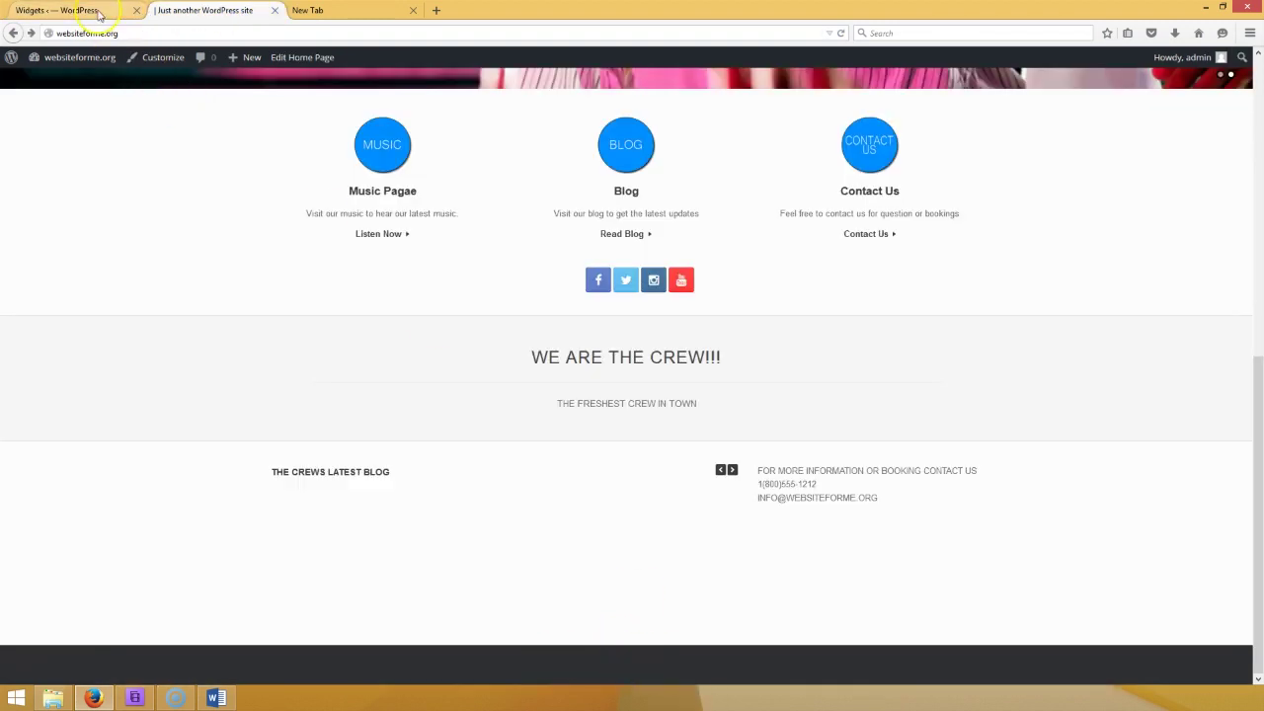
left_click(59, 10)
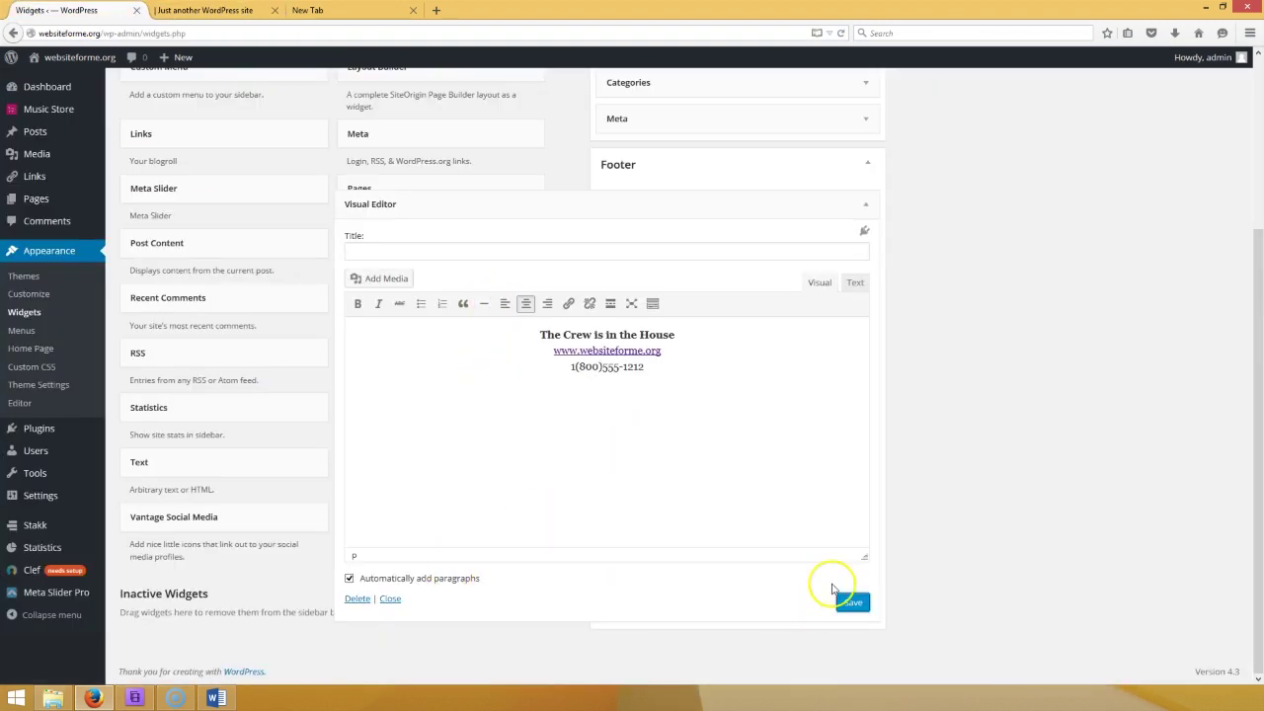
scroll(872, 496, "up", 3)
scroll(872, 496, "down", 3)
left_click(863, 603)
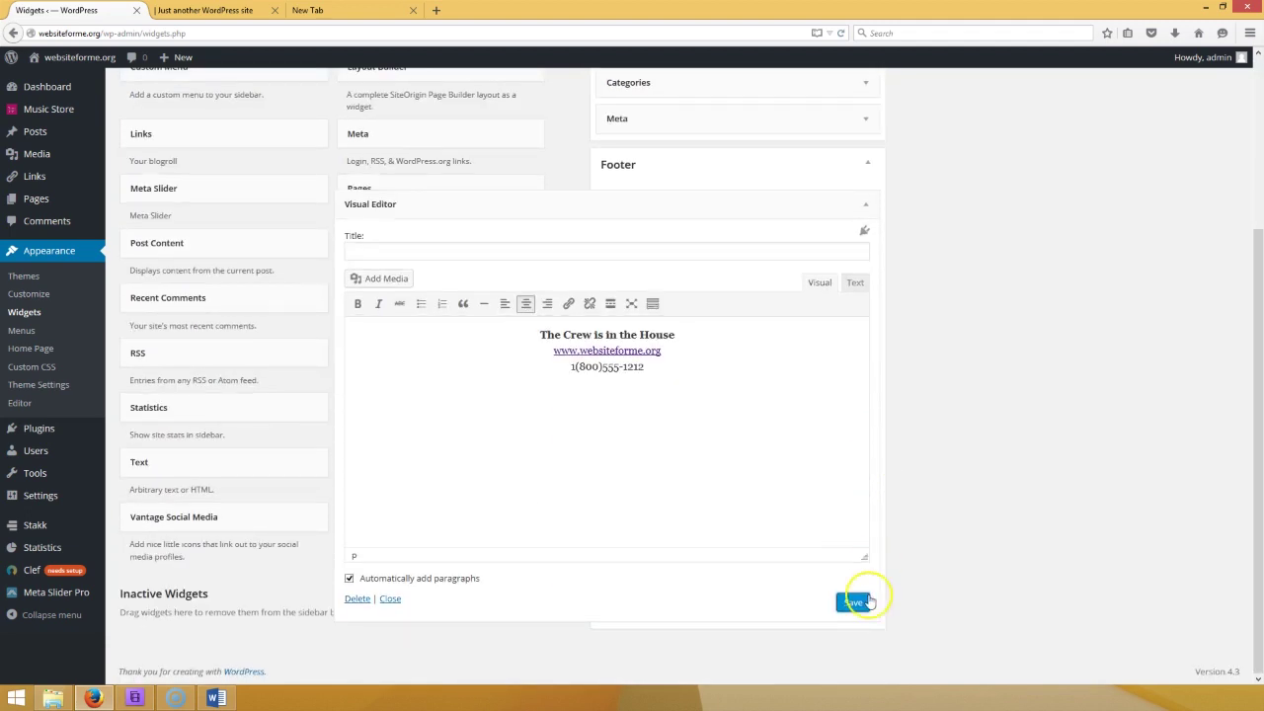
left_click(865, 205)
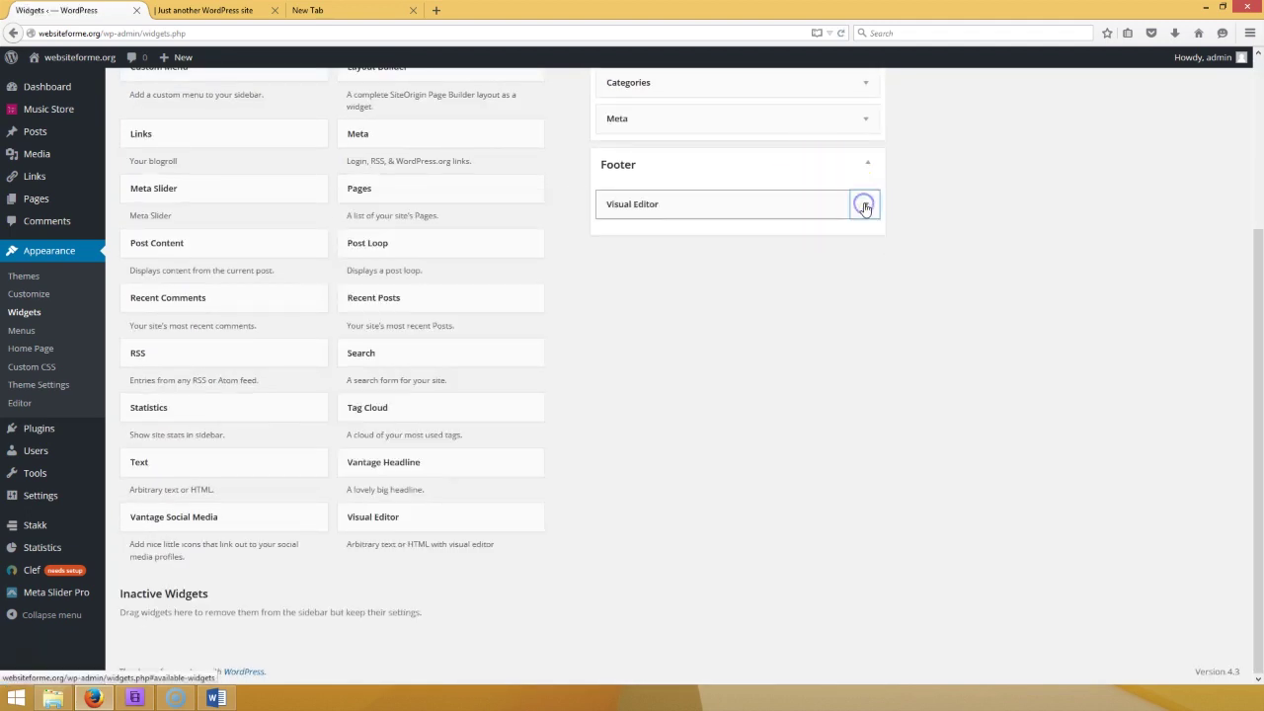
- Reload the live site, check the new footer text, and test its website link
left_click(247, 11)
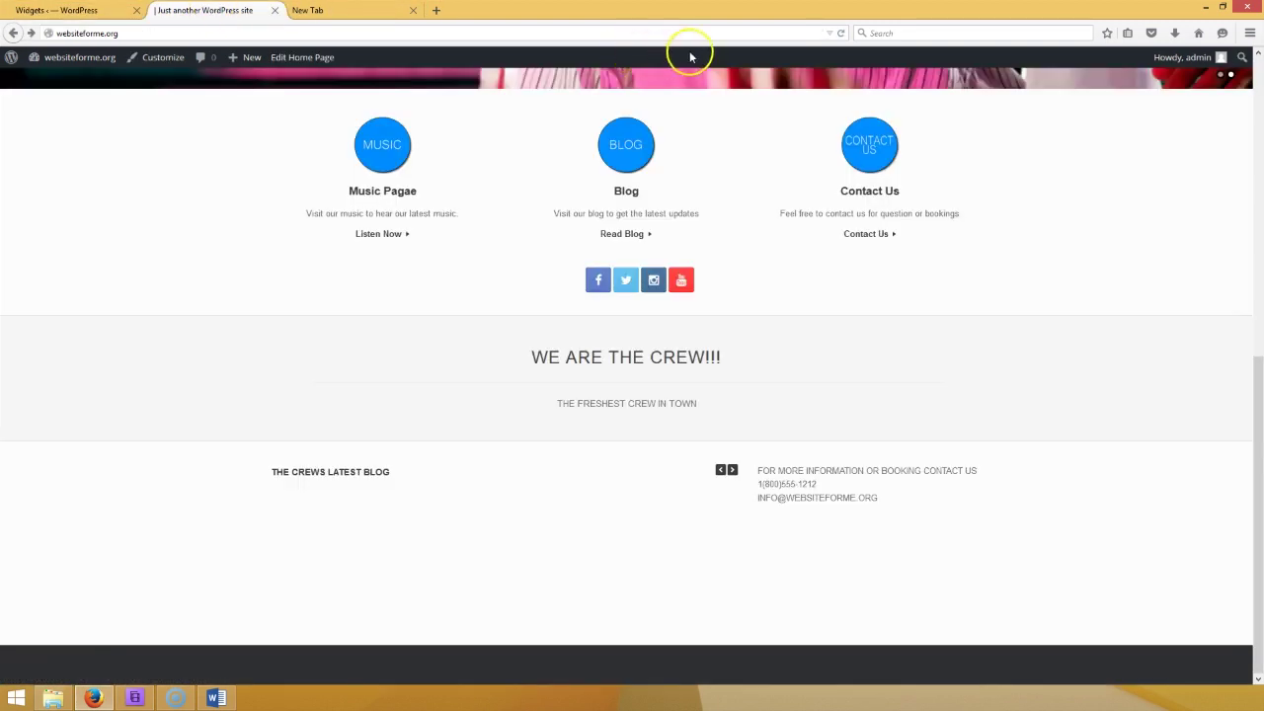
left_click(840, 34)
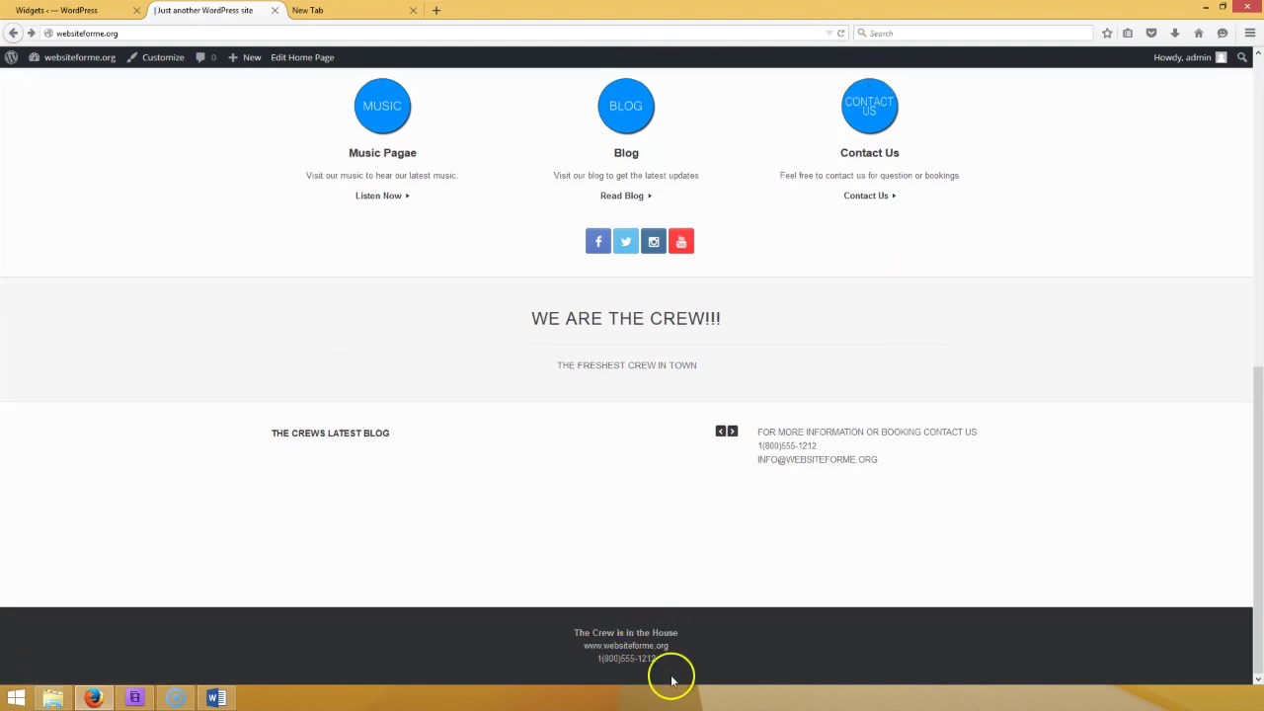
left_click(642, 648)
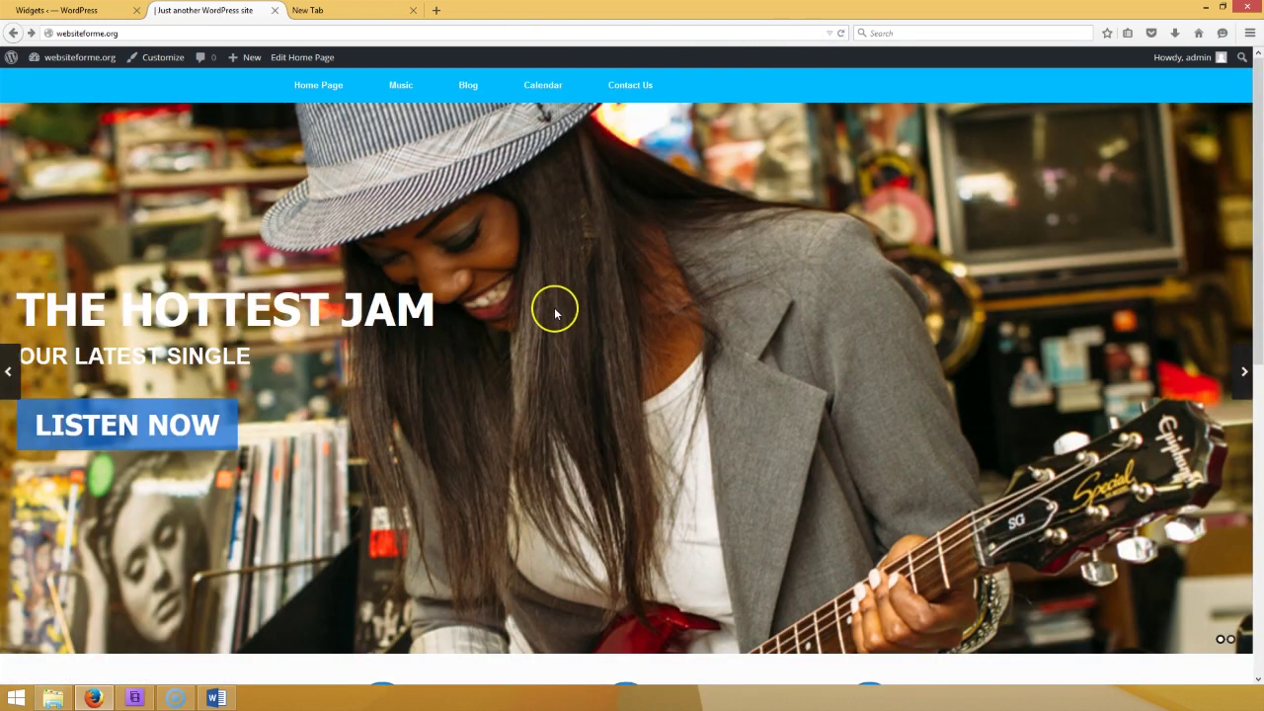
- Review the live home page from the slider down to the latest blog and booking contact sections
scroll(553, 307, "down", 10)
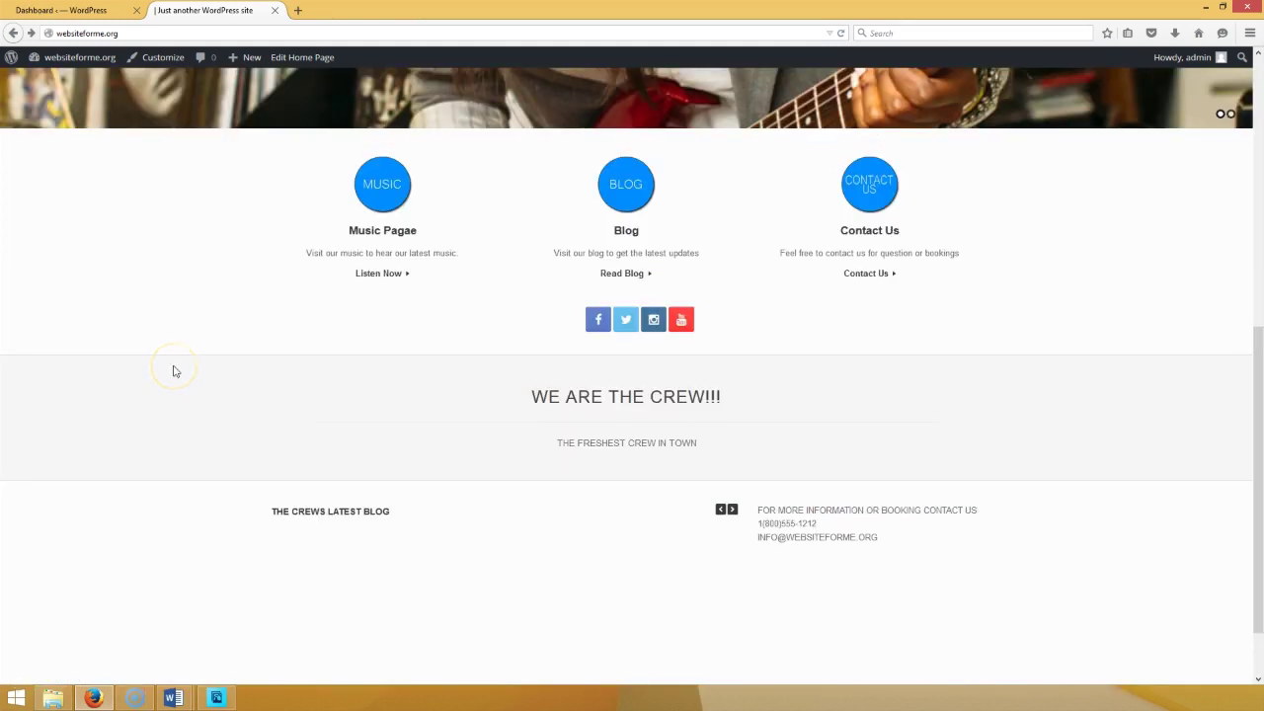
scroll(173, 371, "up", 10)
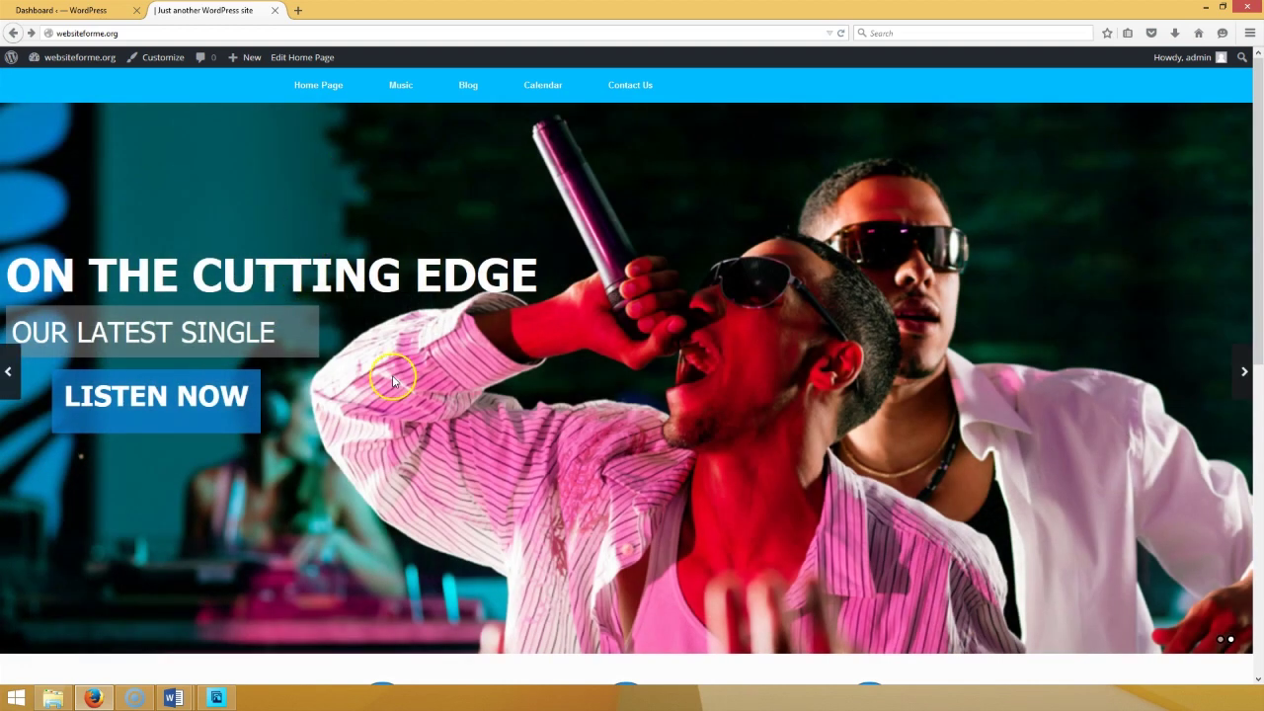
scroll(691, 340, "down", 5)
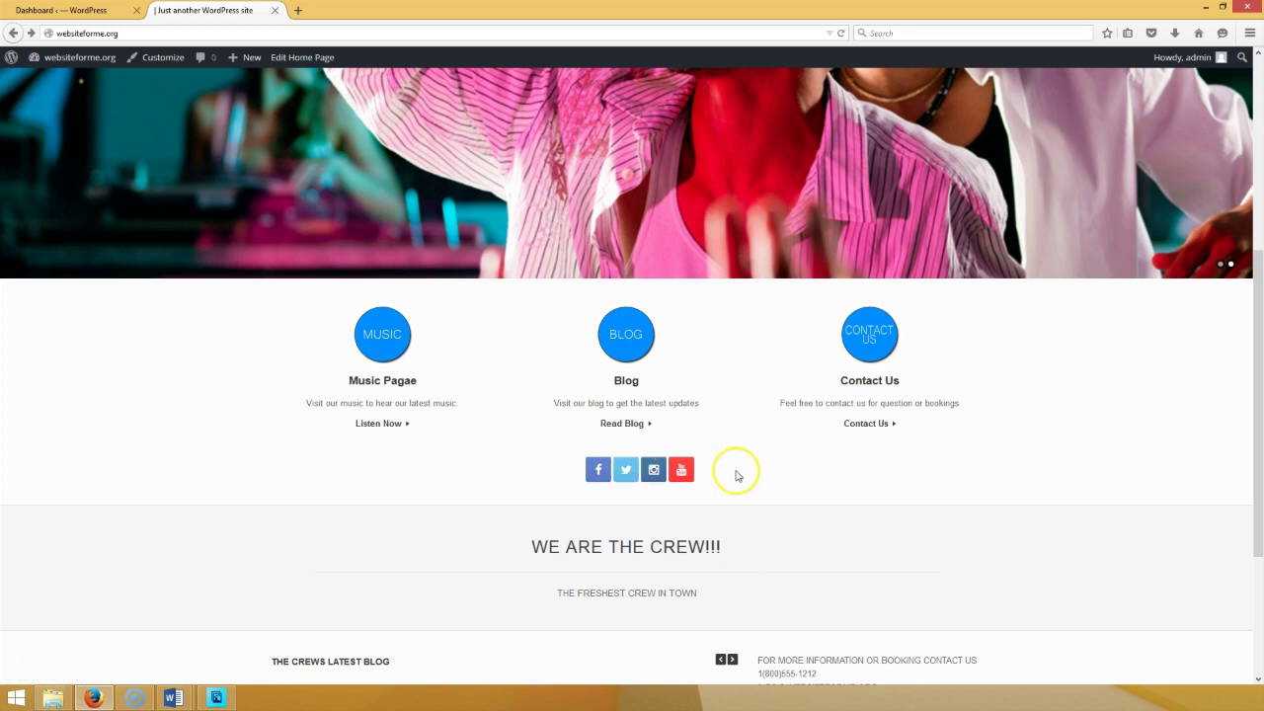
scroll(727, 484, "down", 3)
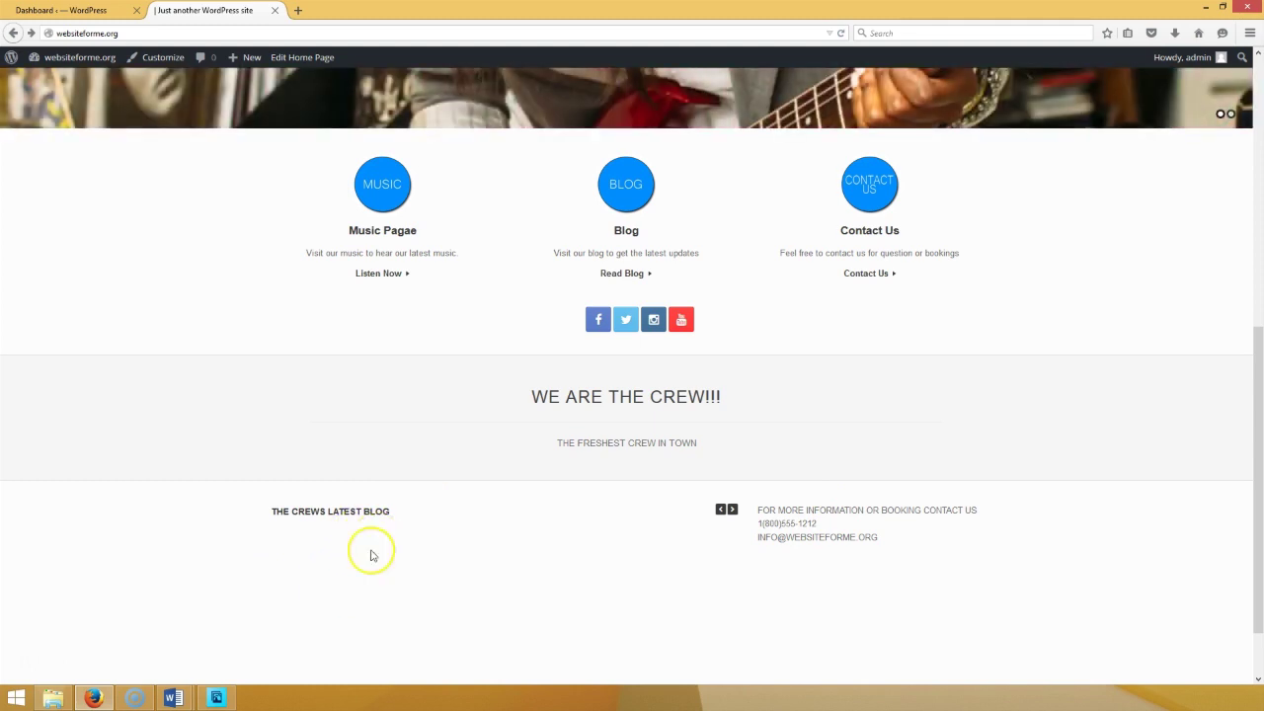
scroll(362, 540, "up", 5)
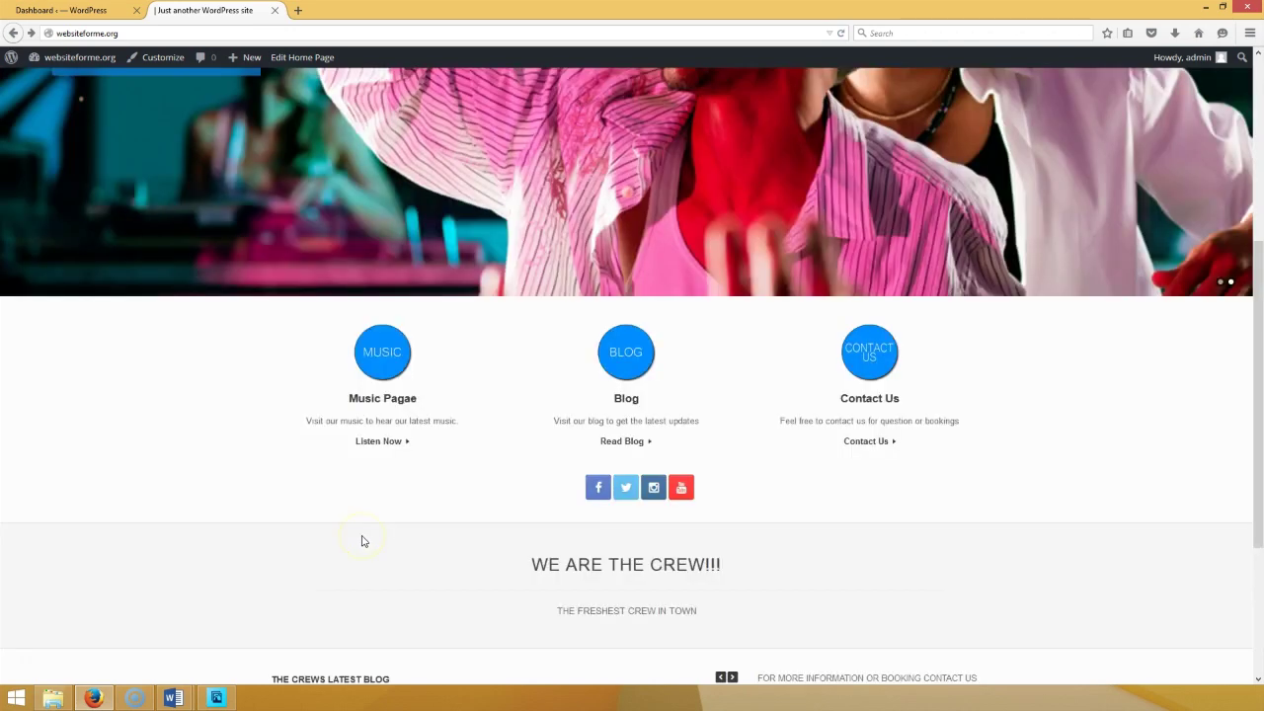
- Go to the WordPress Posts page and create a new post titled "New Single Release"
left_click(69, 12)
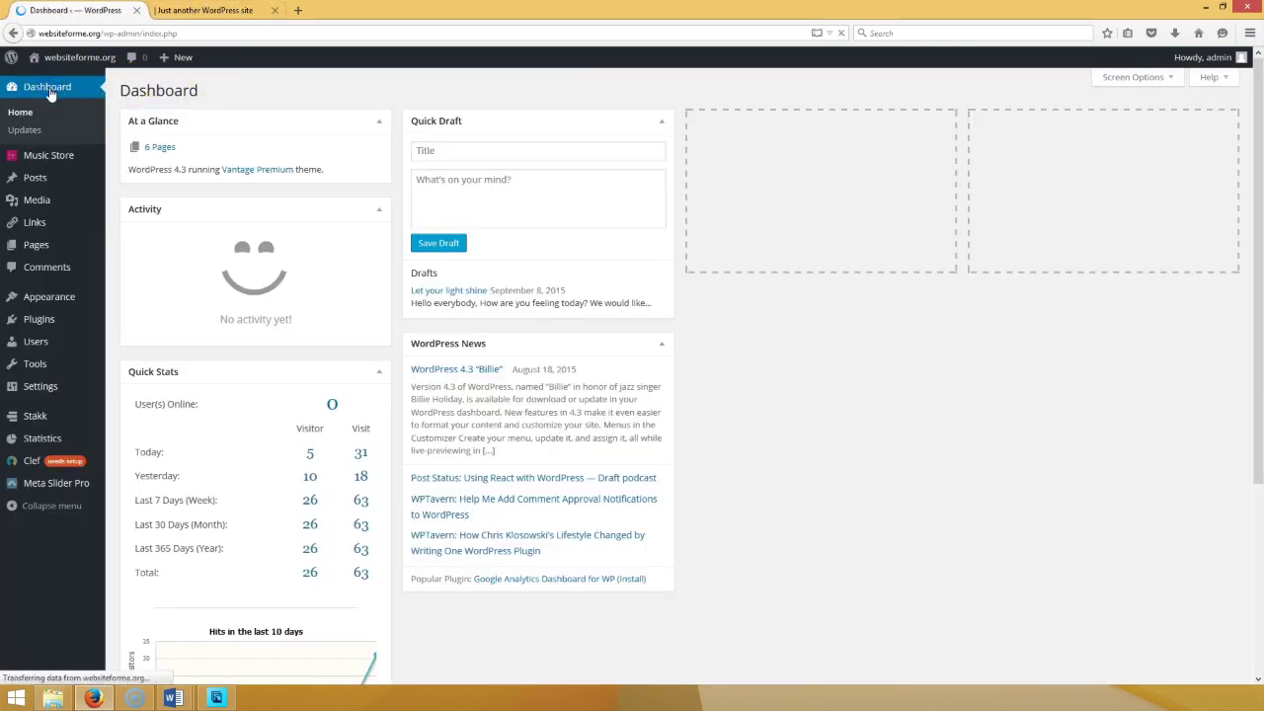
left_click(34, 179)
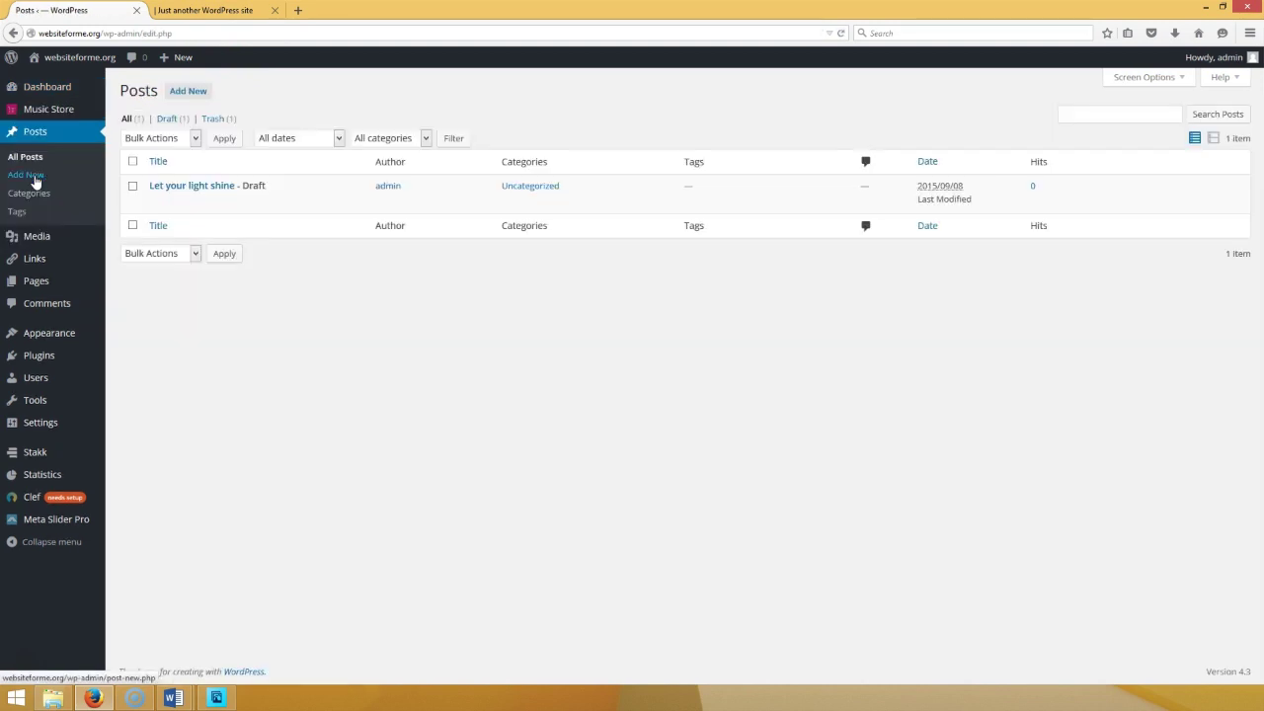
left_click(179, 97)
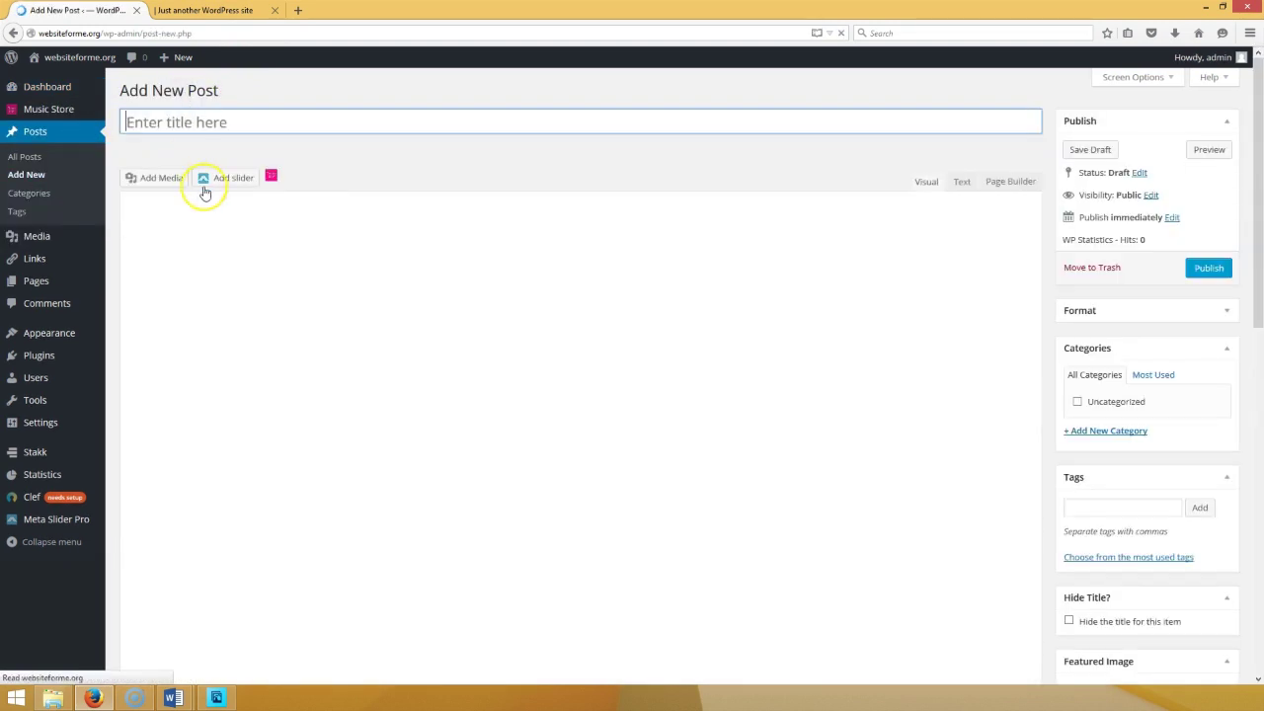
left_click(219, 124)
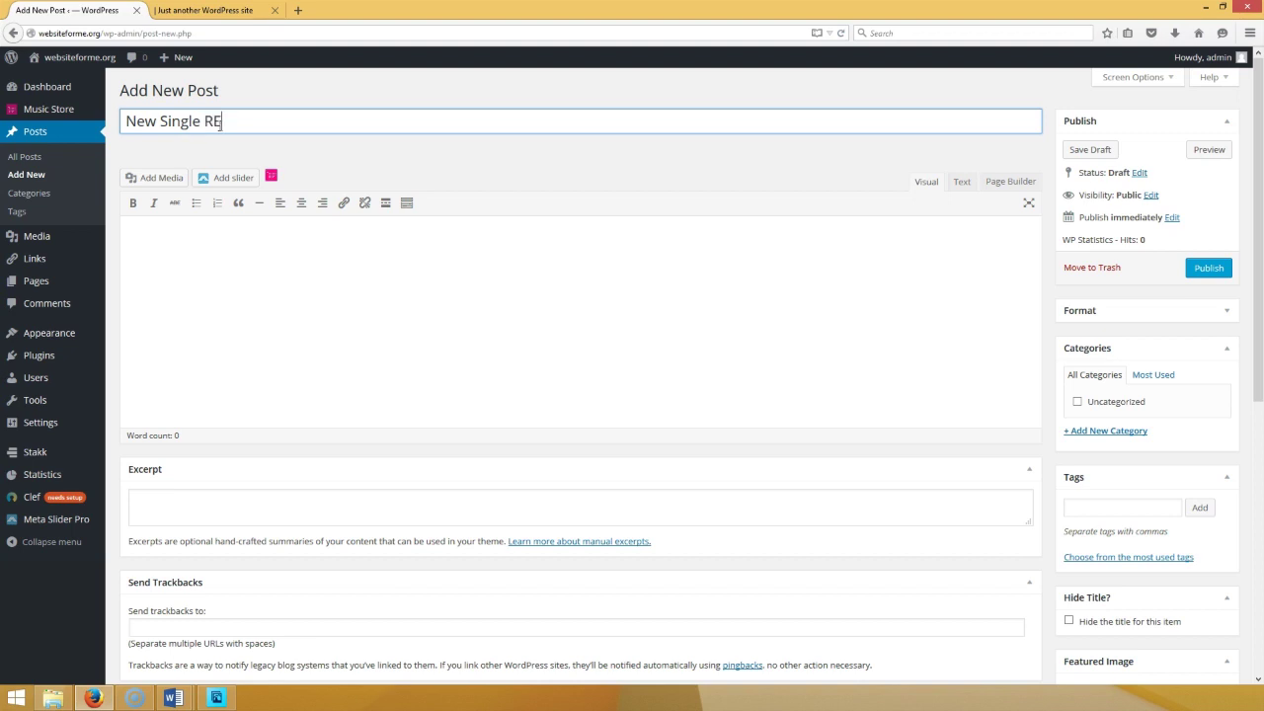
type("New Single Release")
key("Tab")
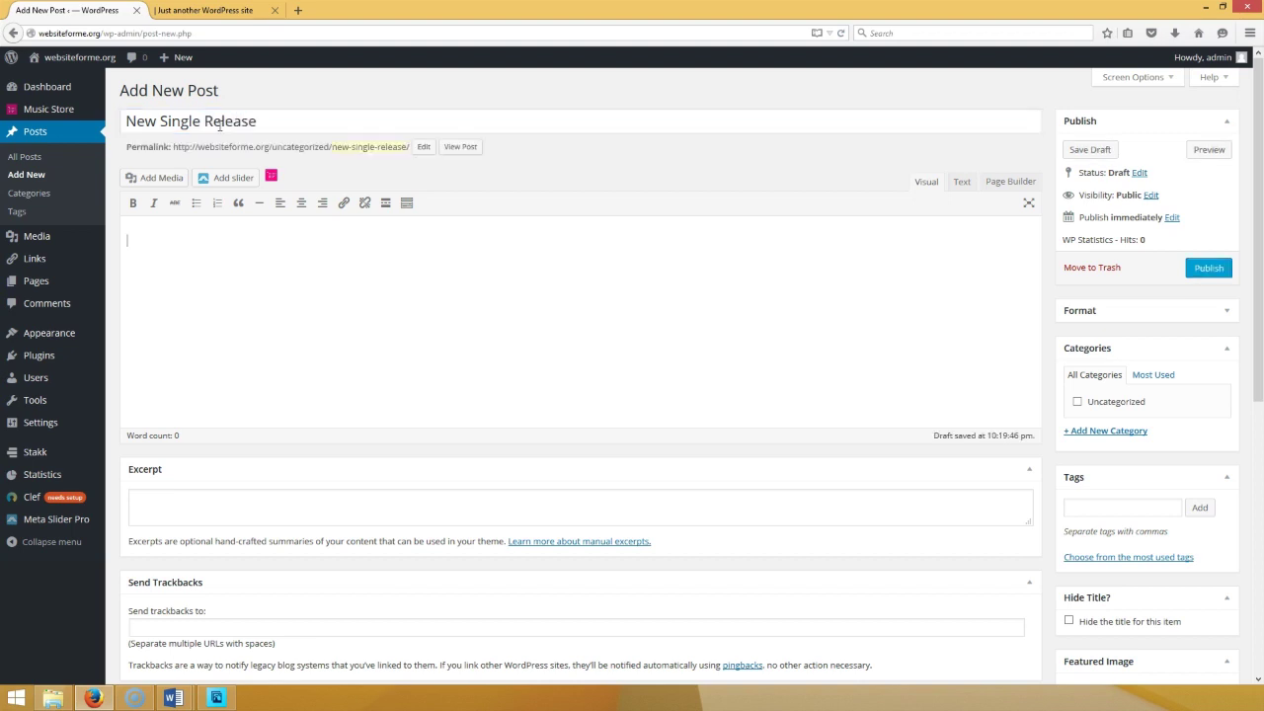
- Switch to Word, copy the full text of the "blog letter" document, and return to Firefox
left_click(217, 519)
left_click(173, 698)
left_click(273, 623)
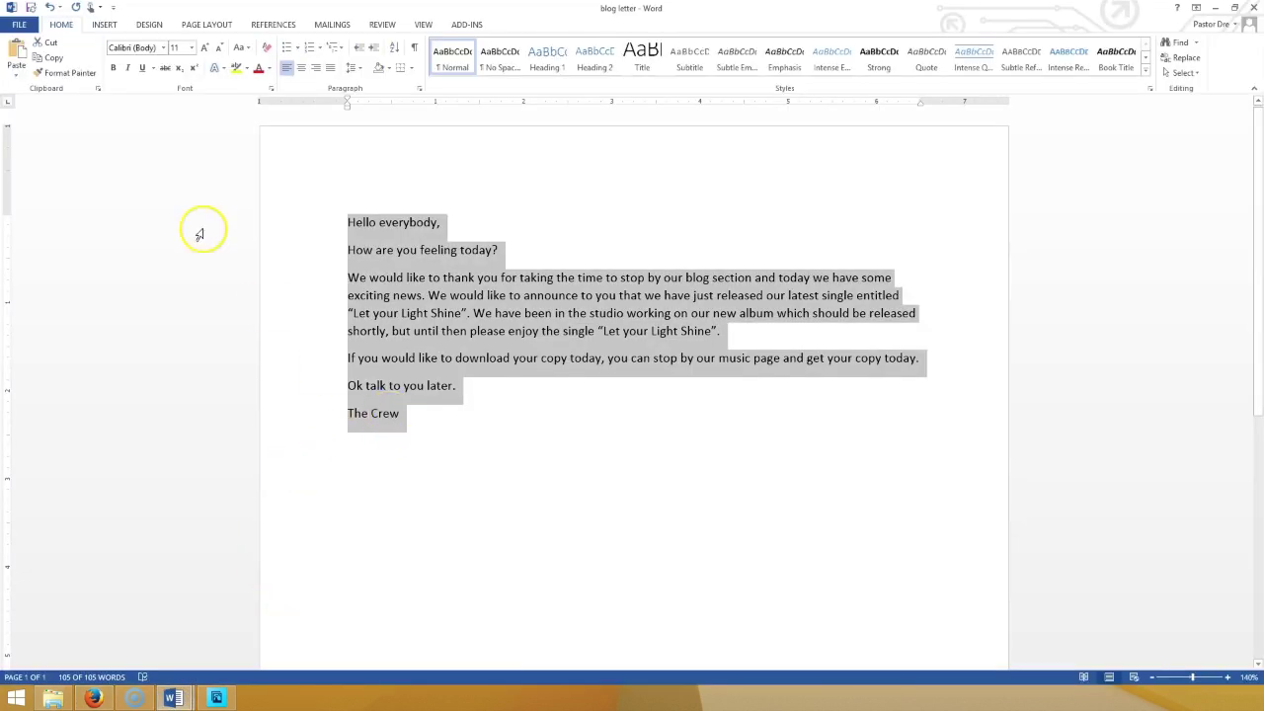
left_click(92, 698)
mouse_move(69, 238)
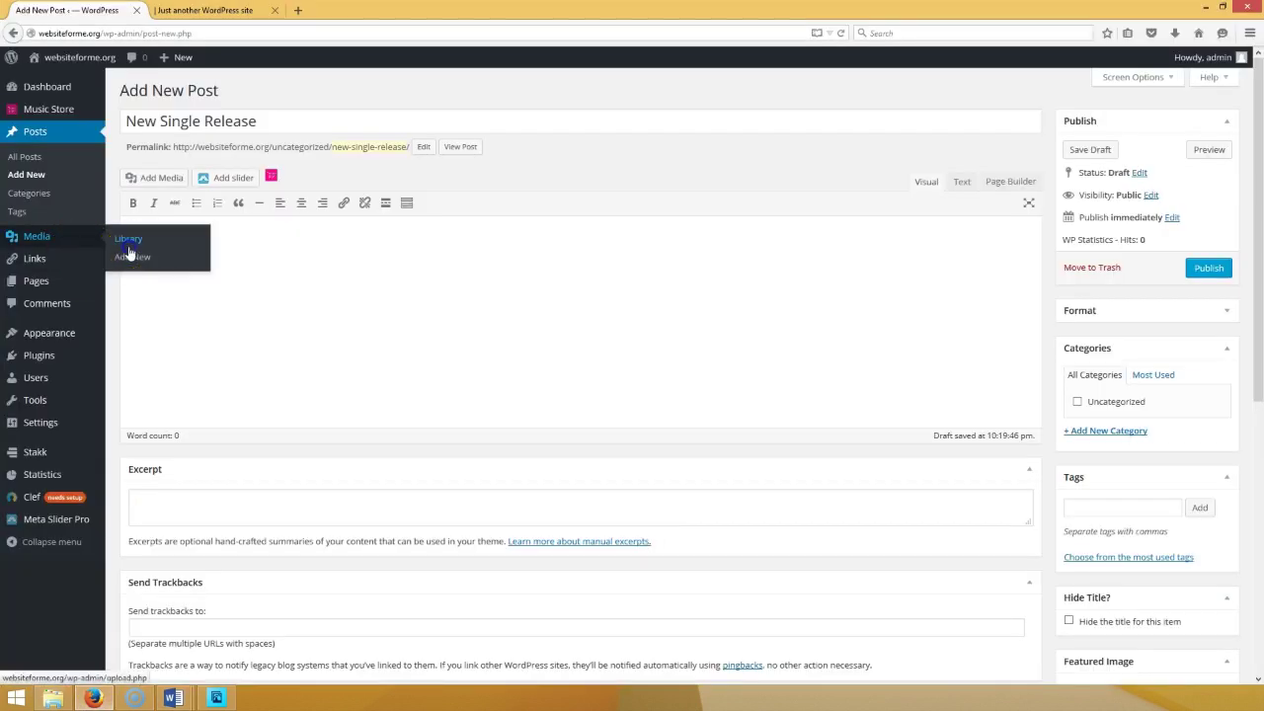
left_click(126, 241)
left_click(776, 302)
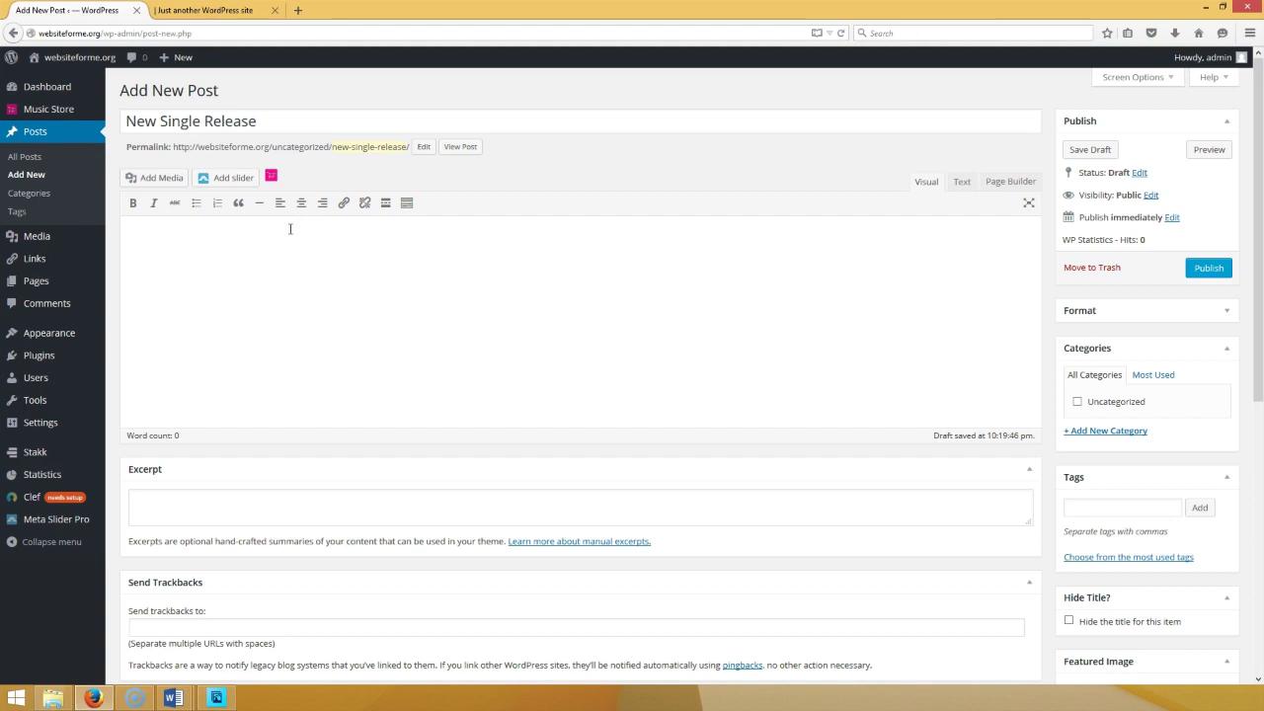
- Paste the copied blog letter, beginning "Hello everybody," and signed "The Crew", into the post's body
type("Hello everybody, How are you feeling today? We would like to thank you for taking the time to stop by our blog section and today we have some exciting news. We would like to announce to you that we have just released our latest single entitled \"Let your Light Shine\". We have been in the studio working on our new album which should be released shortly, but until then please enjoy the single \"Let your Light Shine\". If you would like to download your copy today, you can stop by our music page and get your copy today. Ok talk to you later. The Crew")
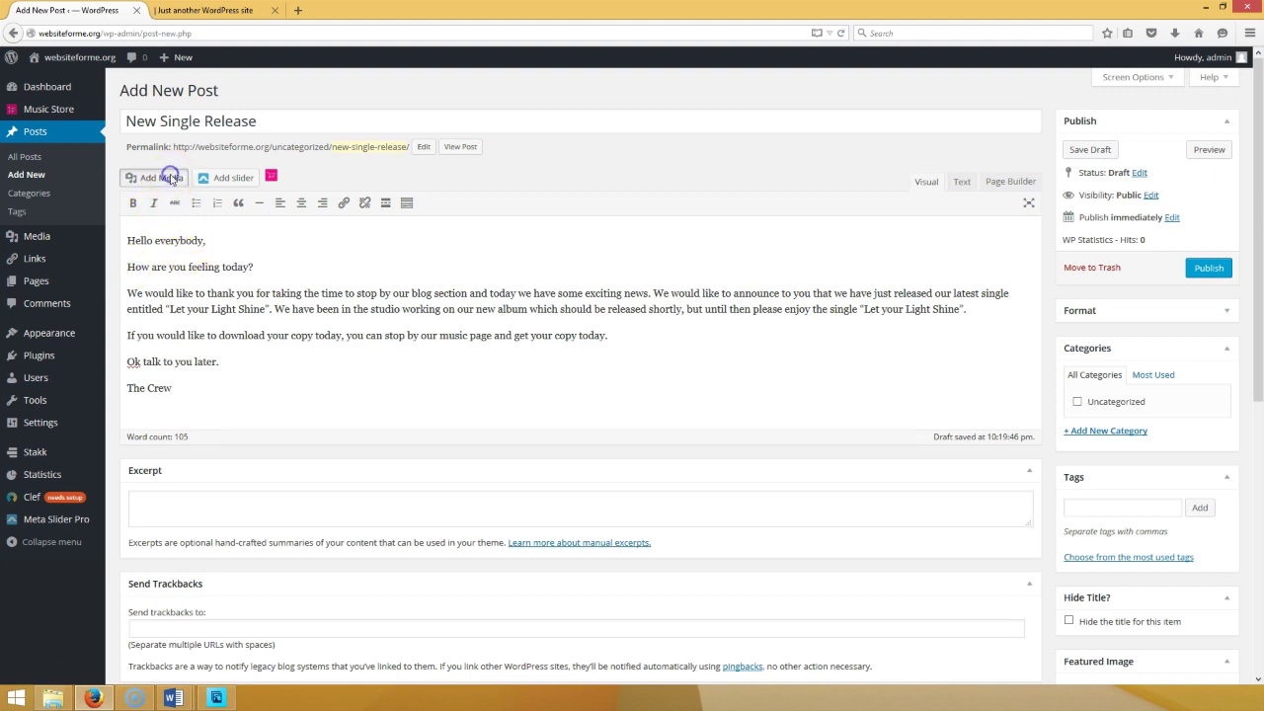
- Upload the blog-pic image and insert it into the post above "How are you feeling today?"
left_click(171, 178)
left_click(188, 111)
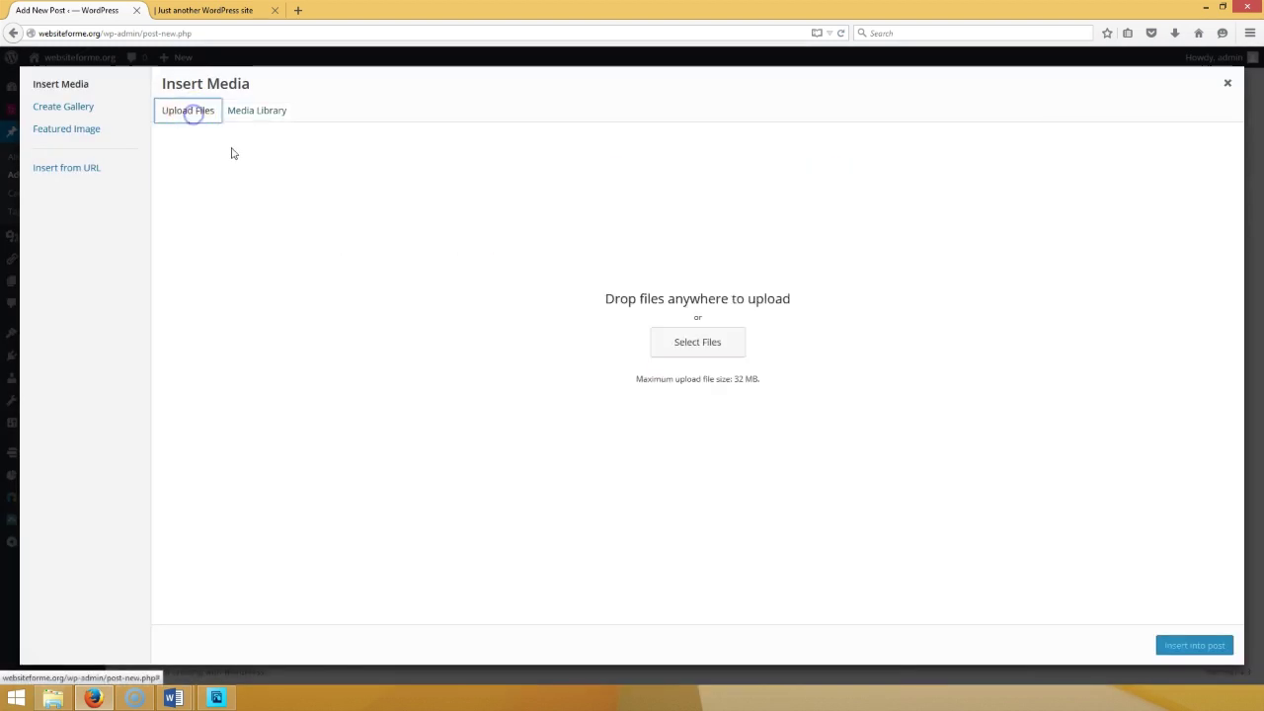
left_click(730, 353)
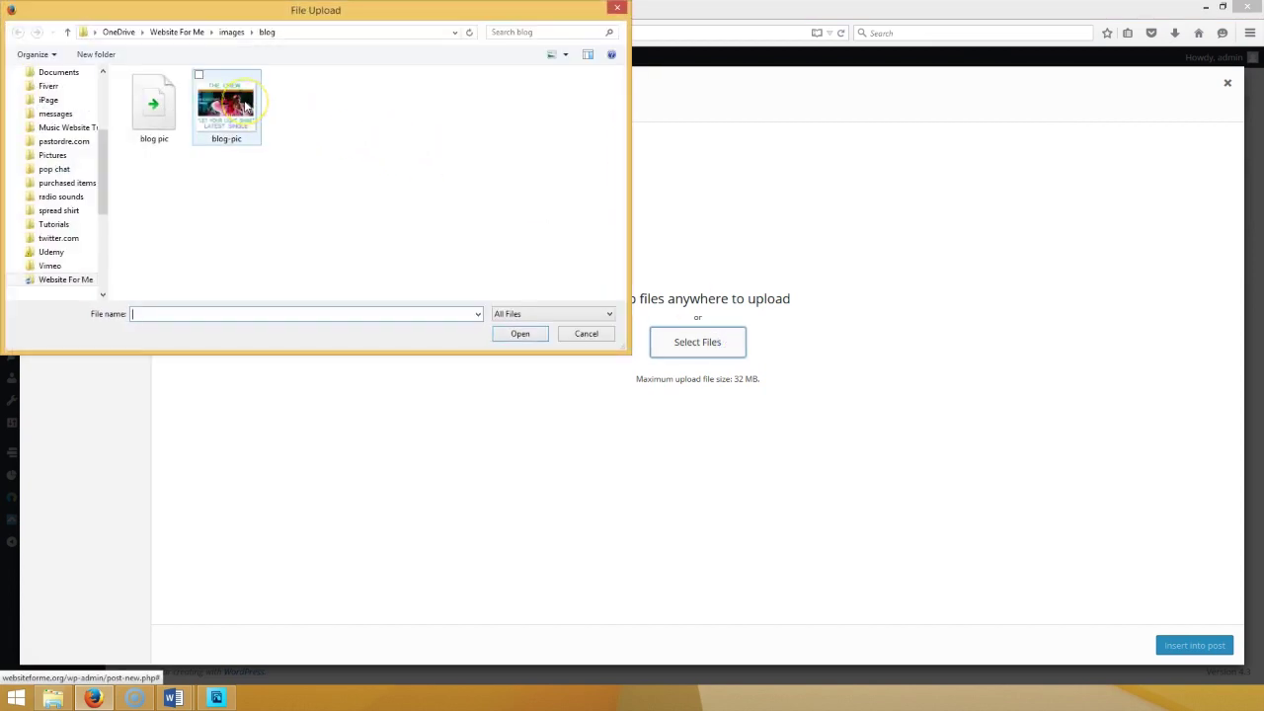
double_click(227, 111)
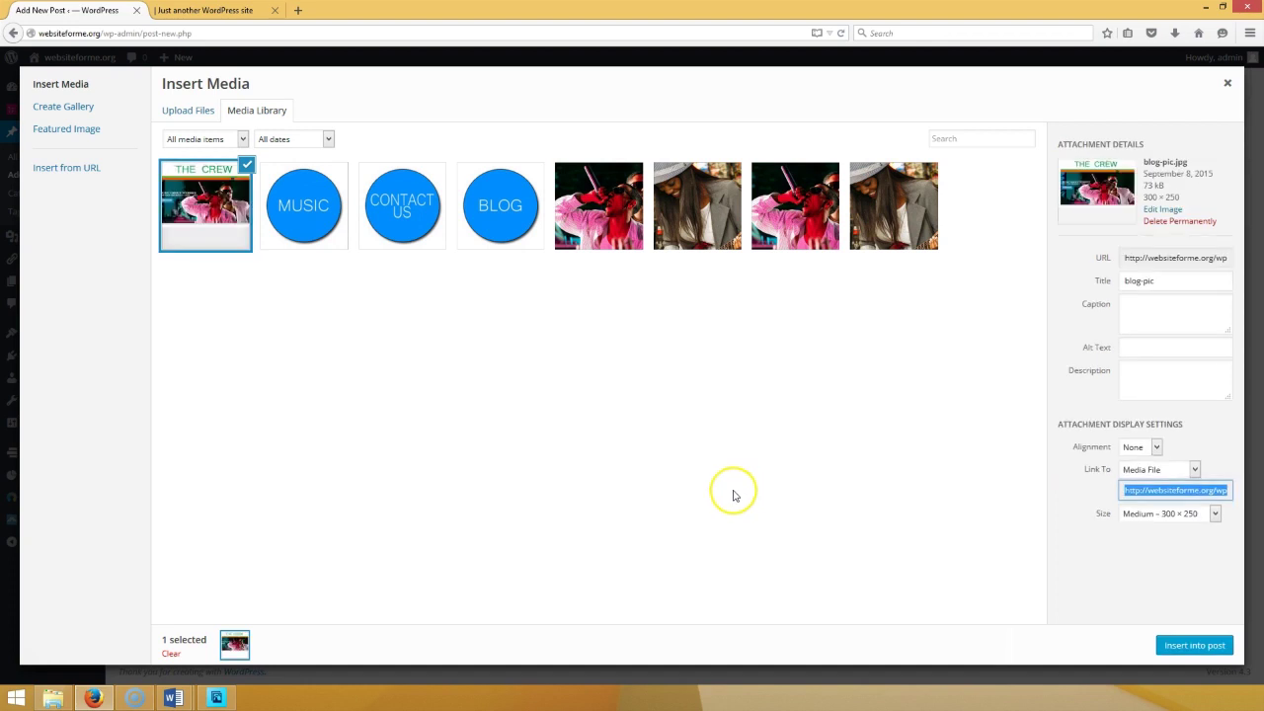
left_click(1222, 643)
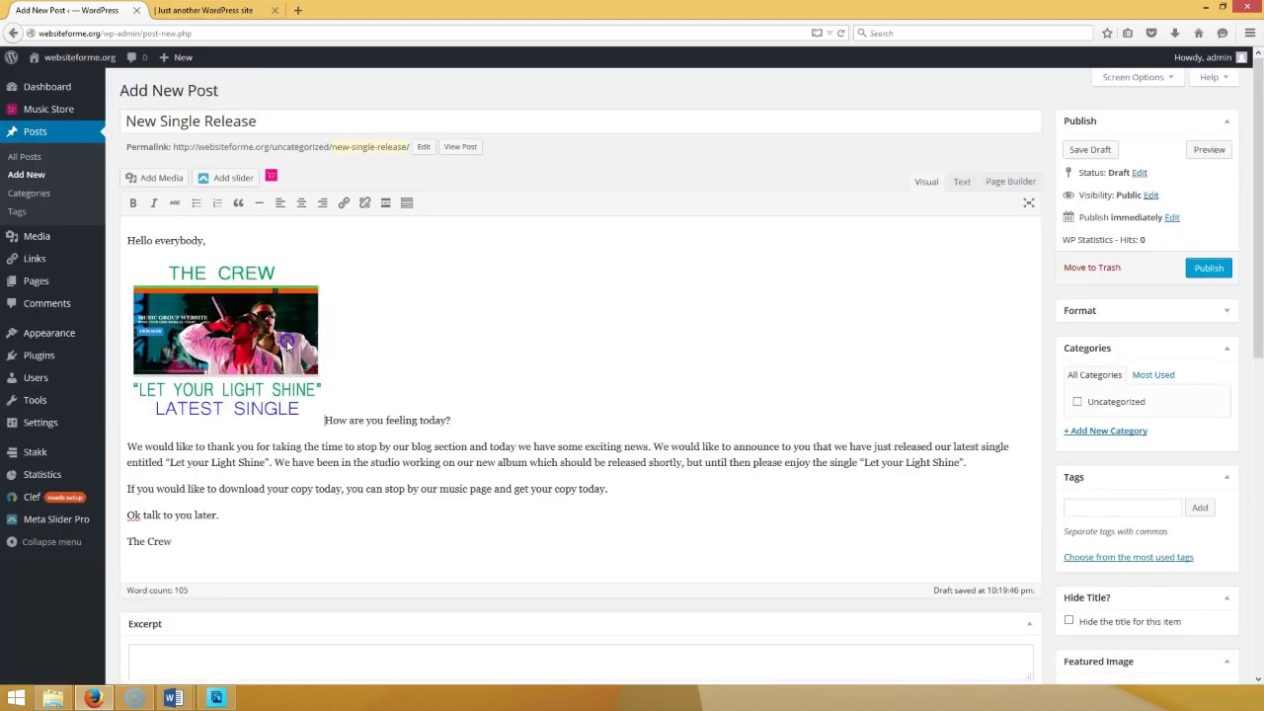
- Shrink the inserted image, try right and center alignment, and align it left so the letter's text wraps beside it
left_click(287, 341)
left_click_drag(321, 412, 265, 395)
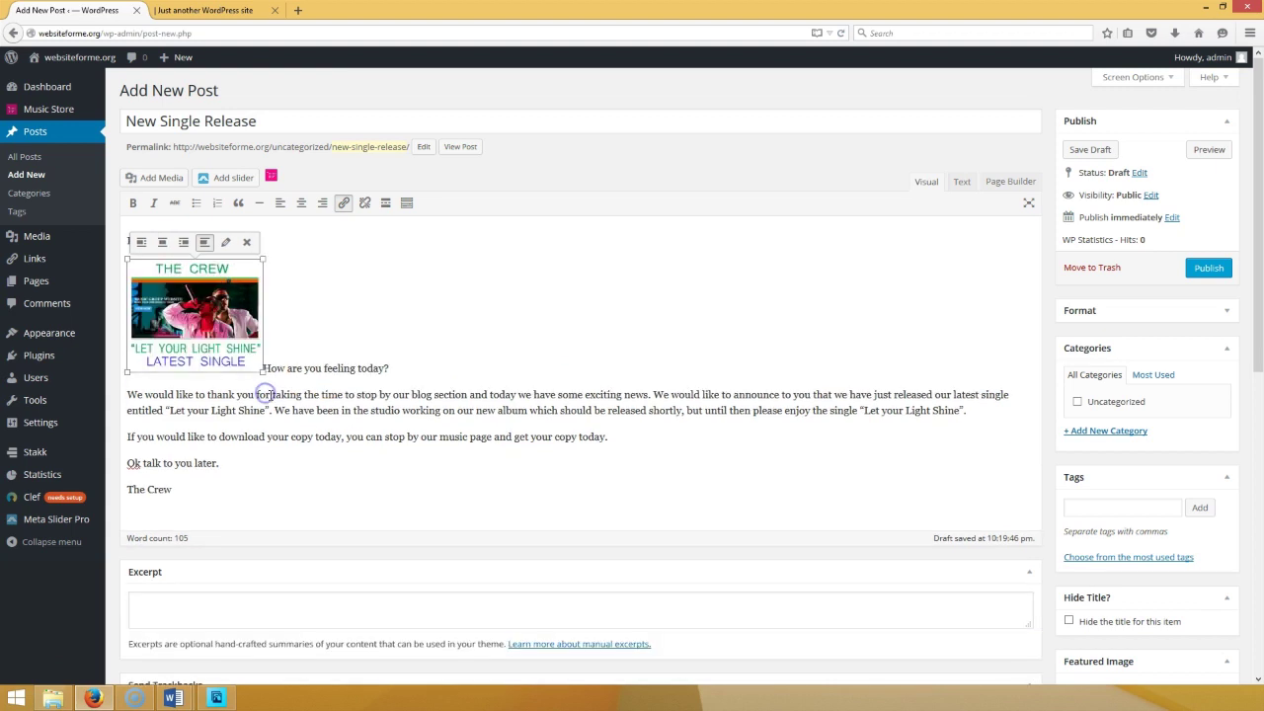
left_click(183, 242)
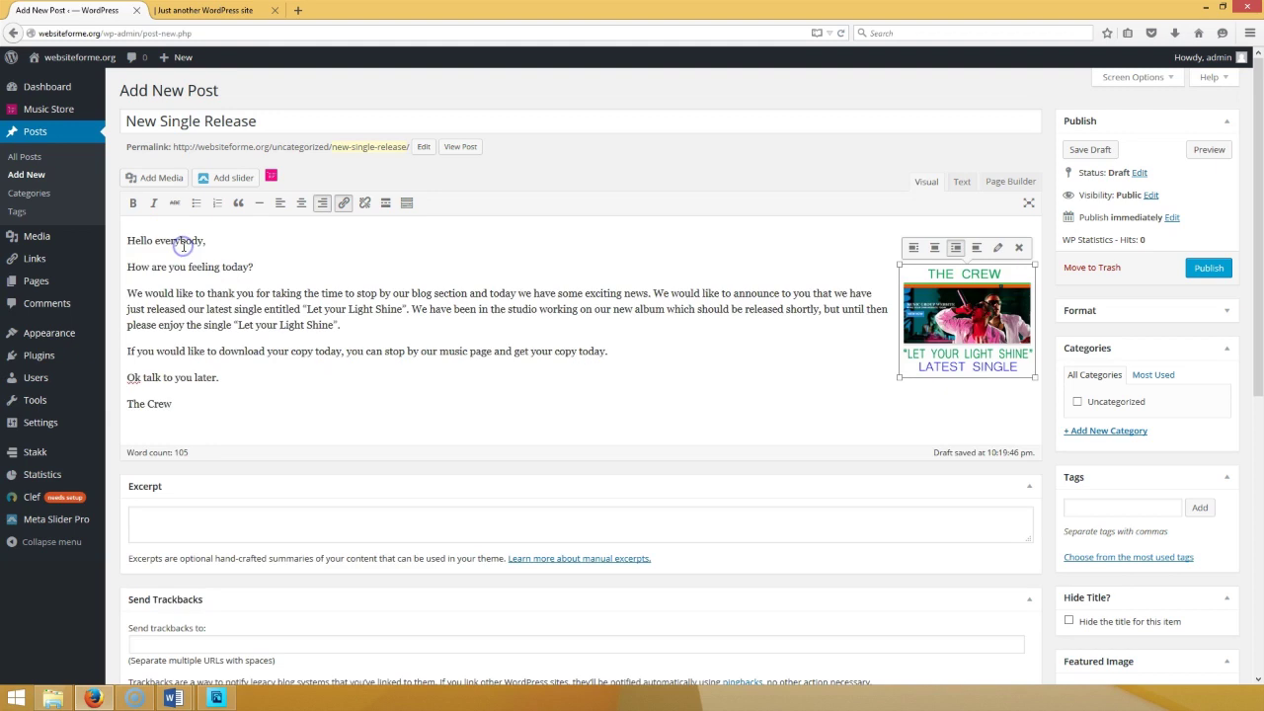
left_click(934, 247)
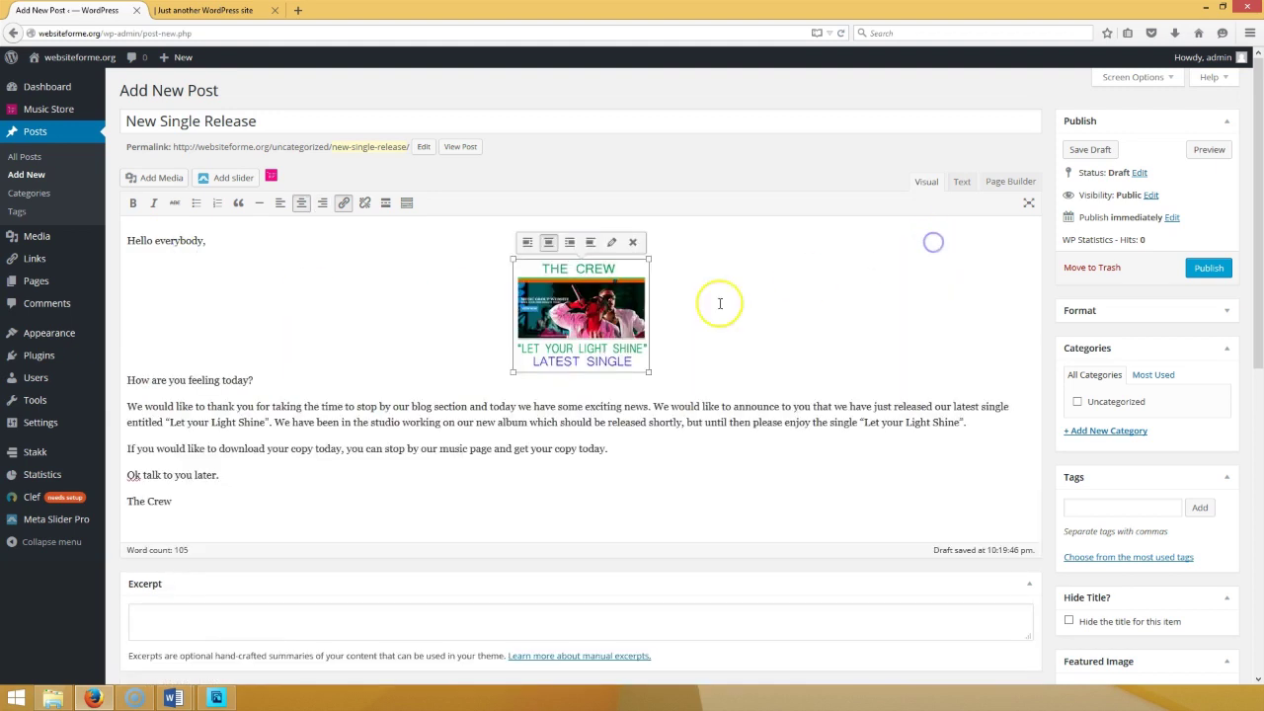
left_click(527, 242)
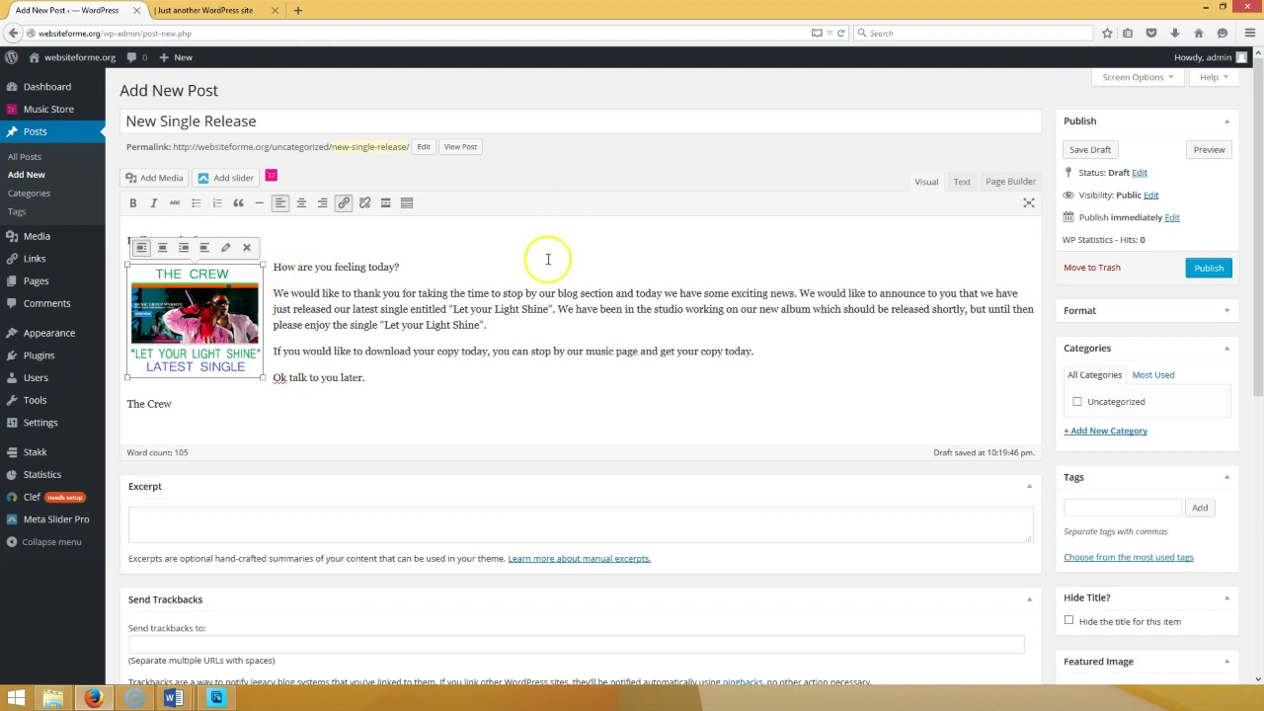
left_click(527, 299)
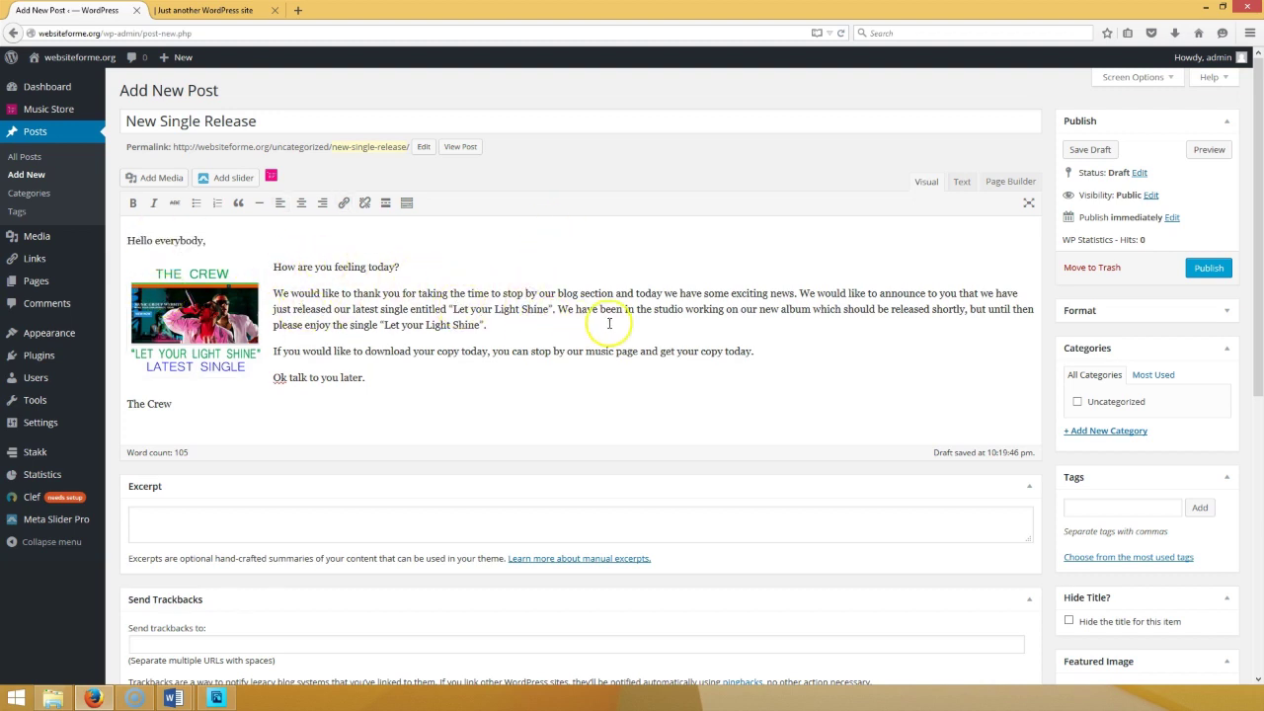
- Split the long paragraph before "We would like to announce" and "We have been in the studio", and add a line break before "If you would like to download"
left_click(800, 295)
key("Return")
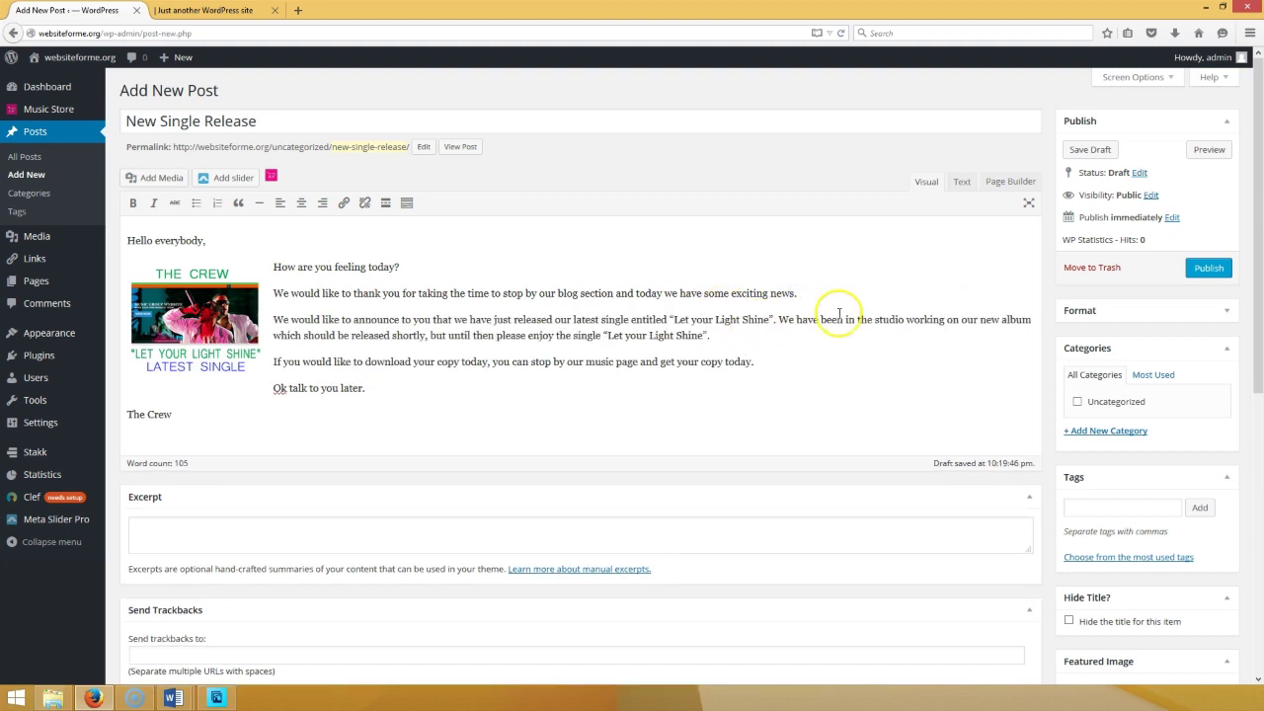
left_click(779, 320)
key("Return")
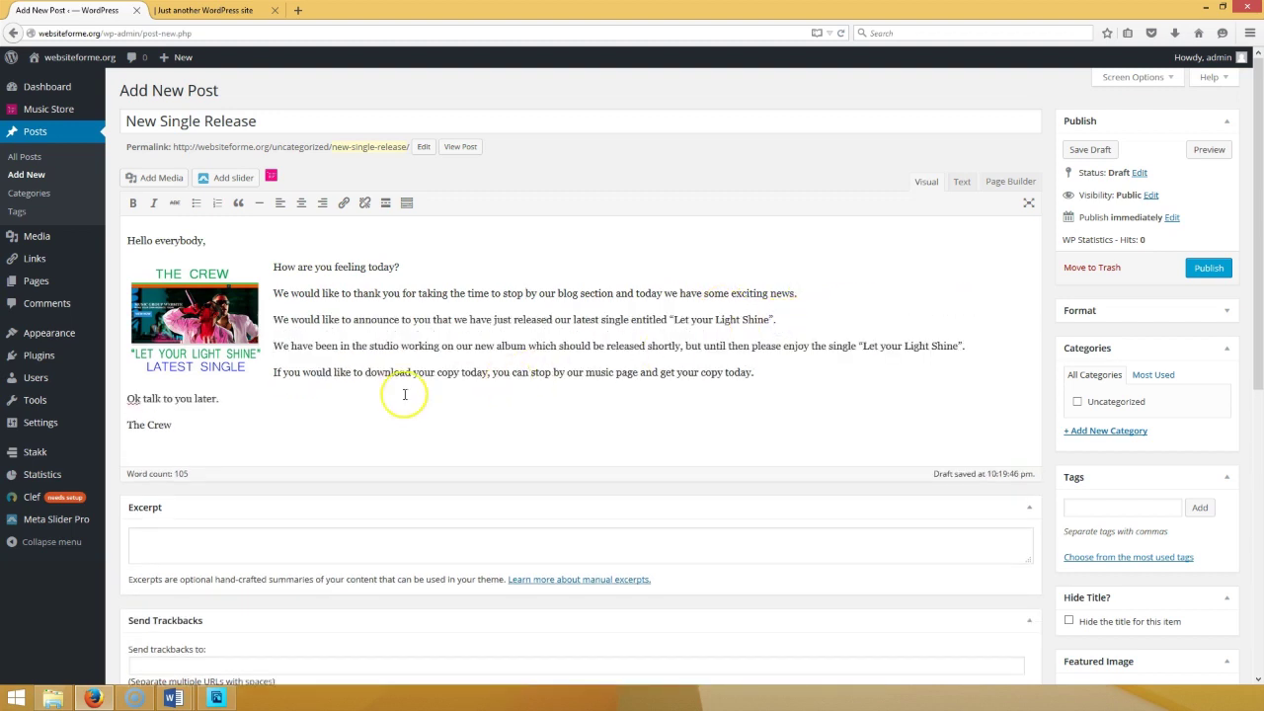
left_click(272, 374)
key("Return")
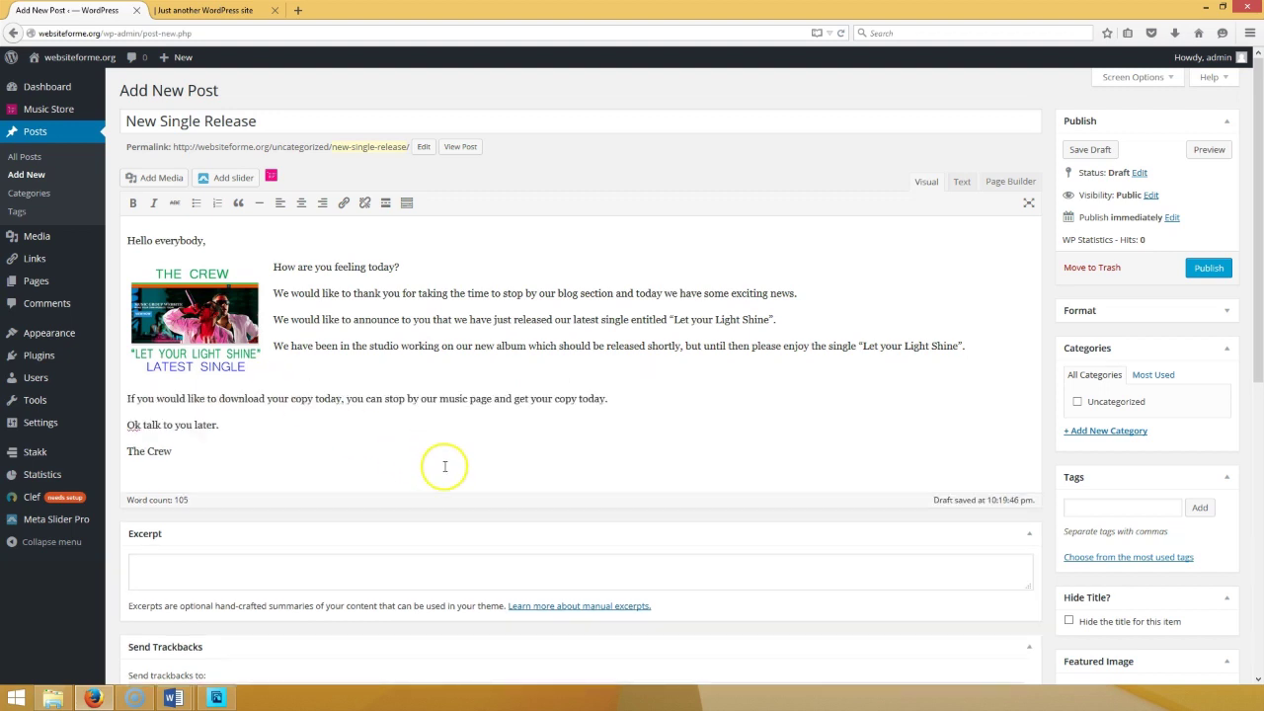
- Save the post as a draft and view it on the site, returning to the post editor
left_click(1088, 149)
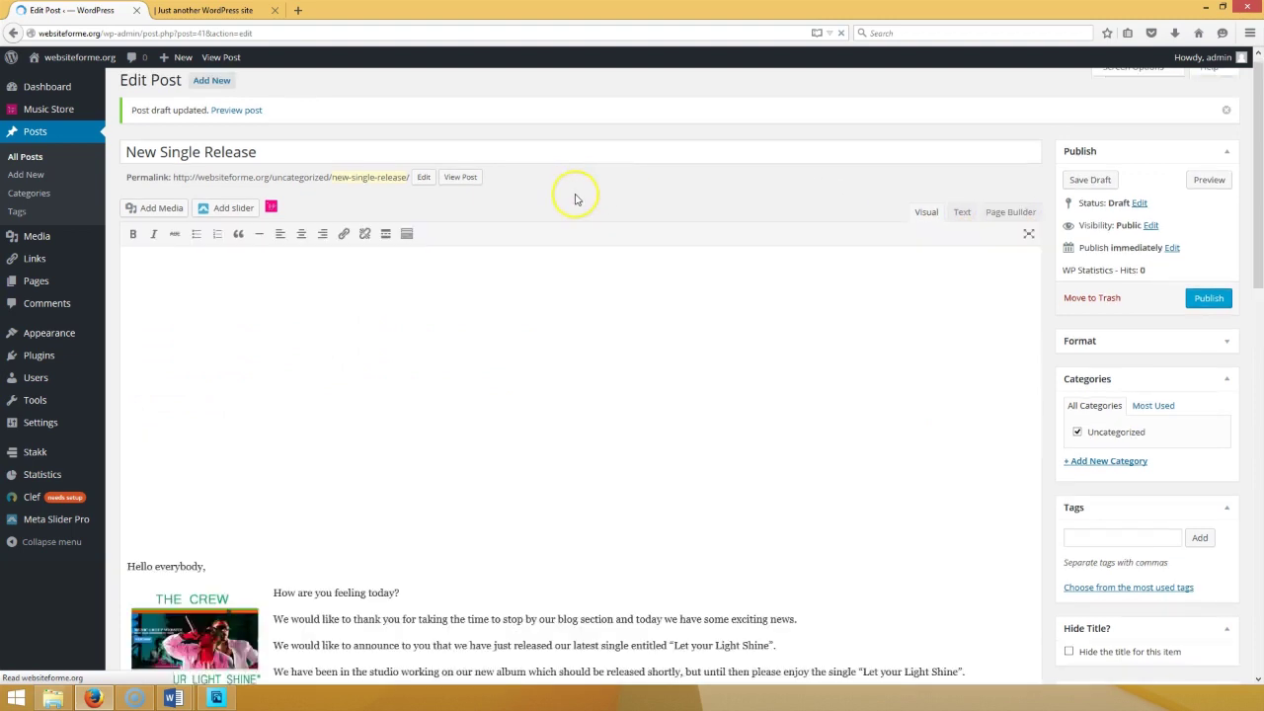
left_click(461, 176)
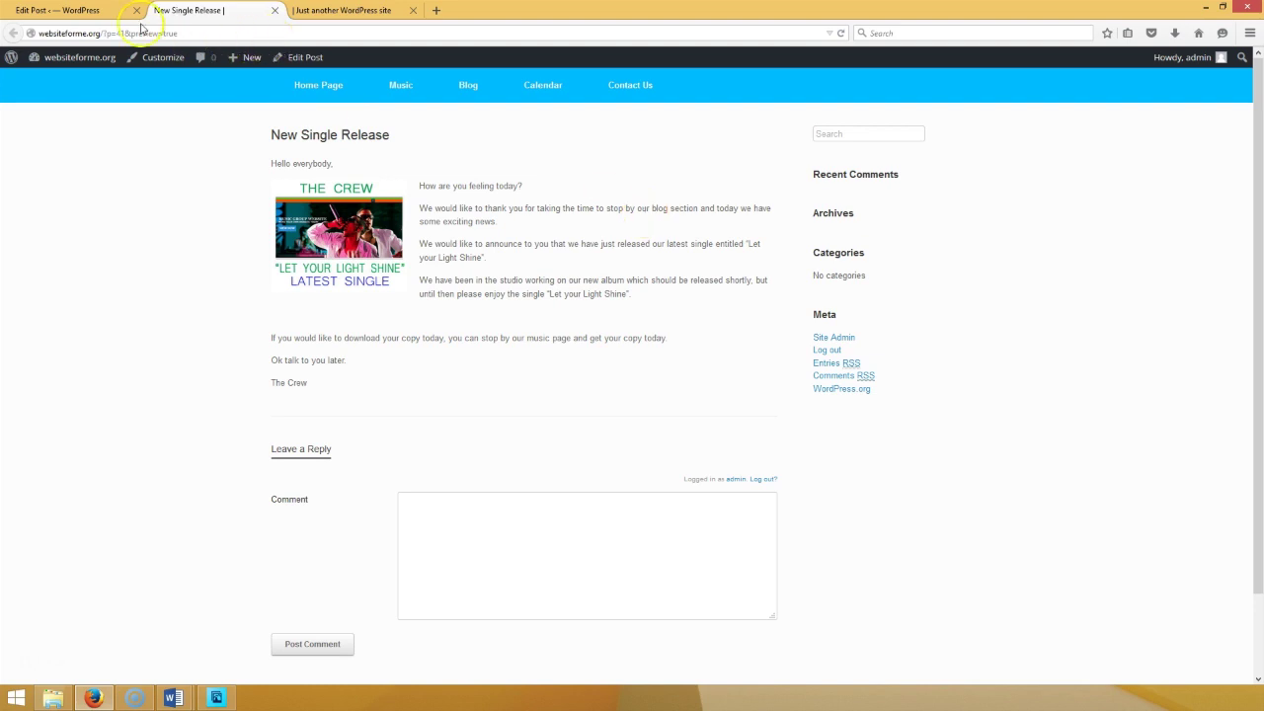
left_click(84, 10)
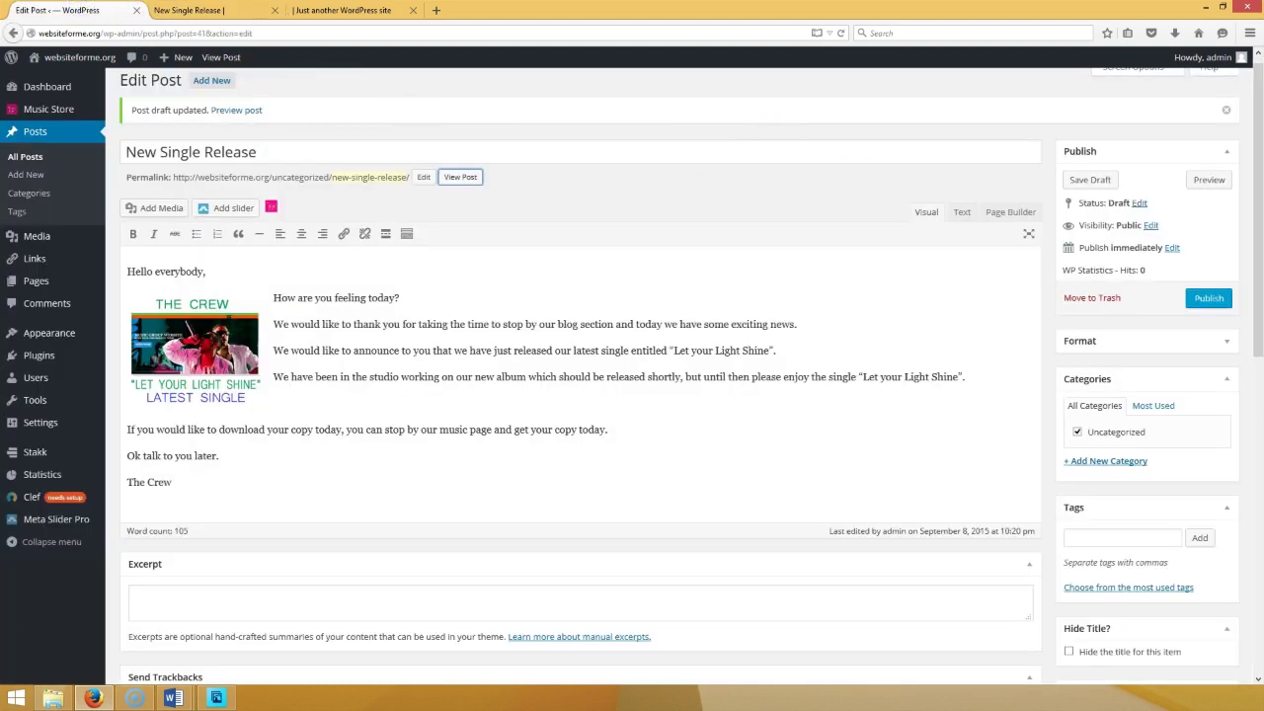
- Publish the post, and reload the live home page to check it in the latest blog section
left_click(1209, 297)
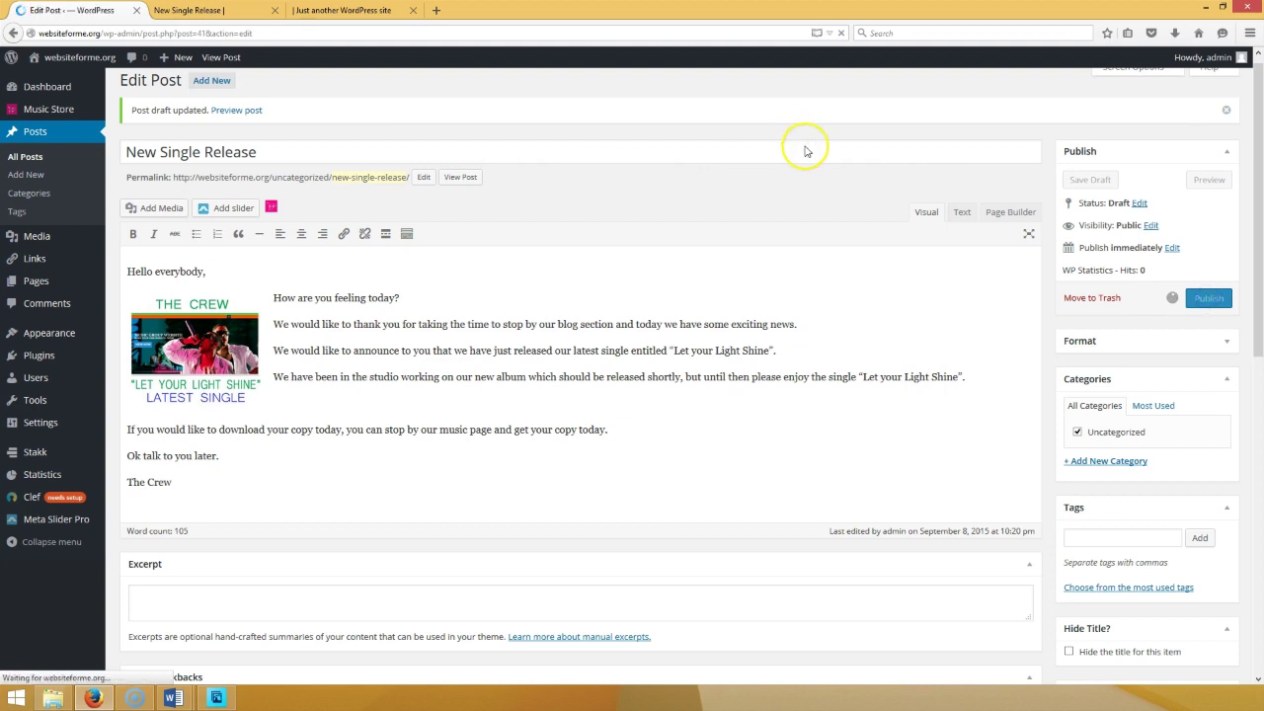
left_click(337, 11)
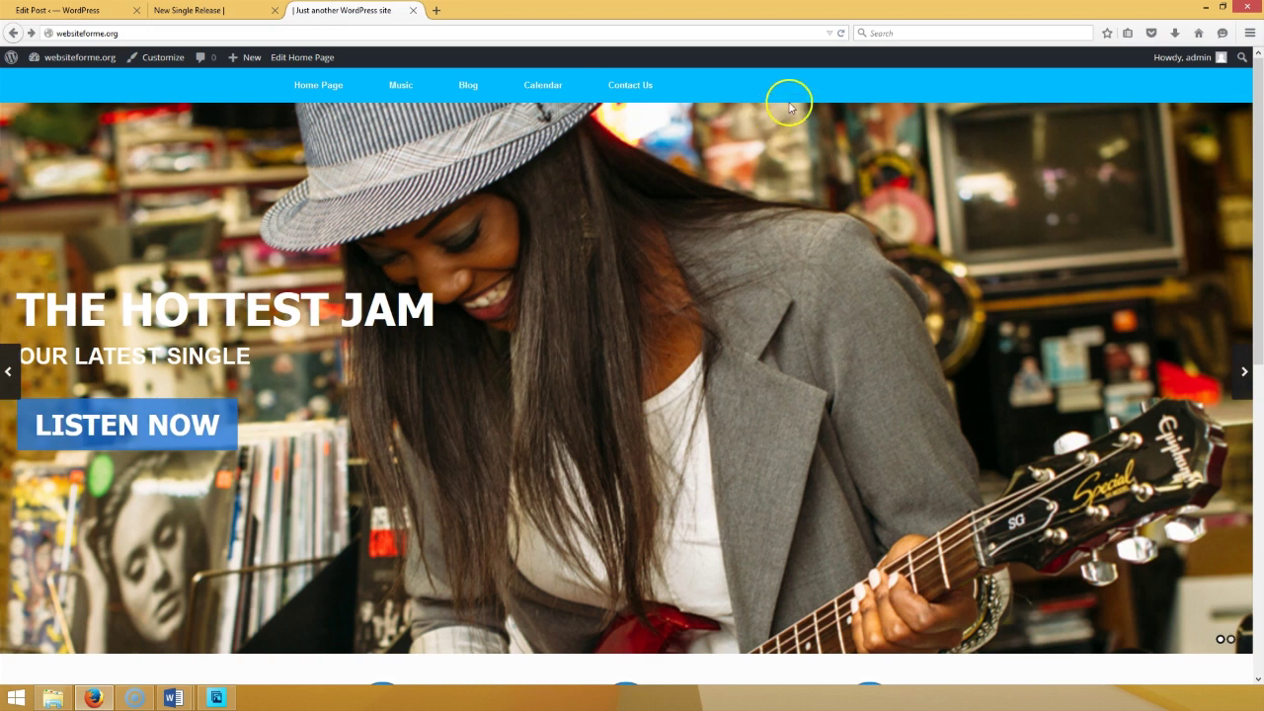
left_click(841, 33)
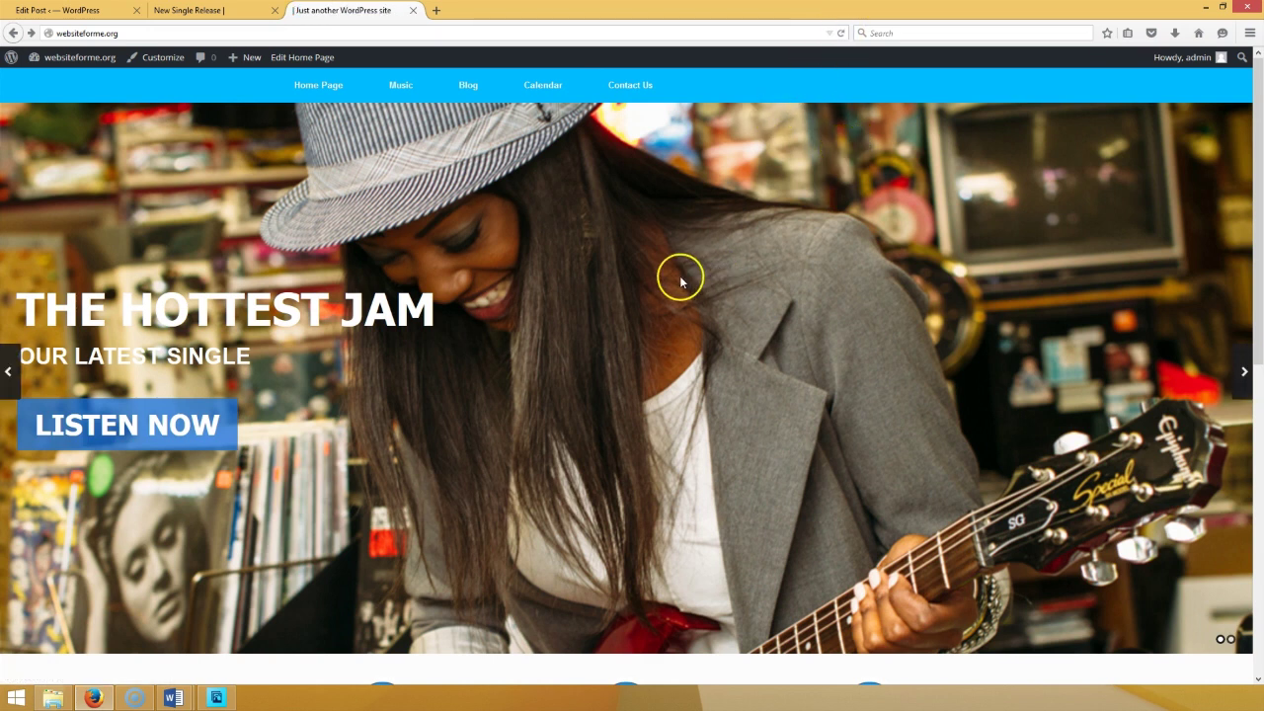
scroll(673, 315, "down", 10)
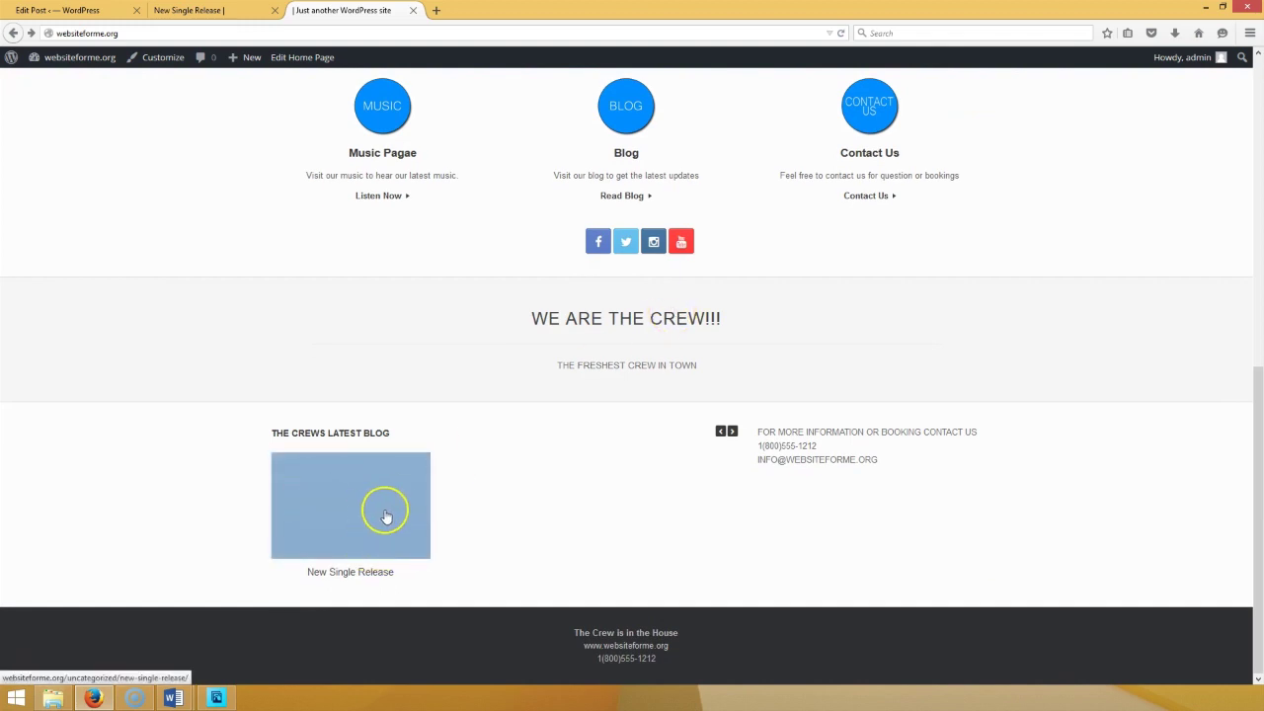
- Set blog-pic as the post's featured image and update the post
left_click(69, 9)
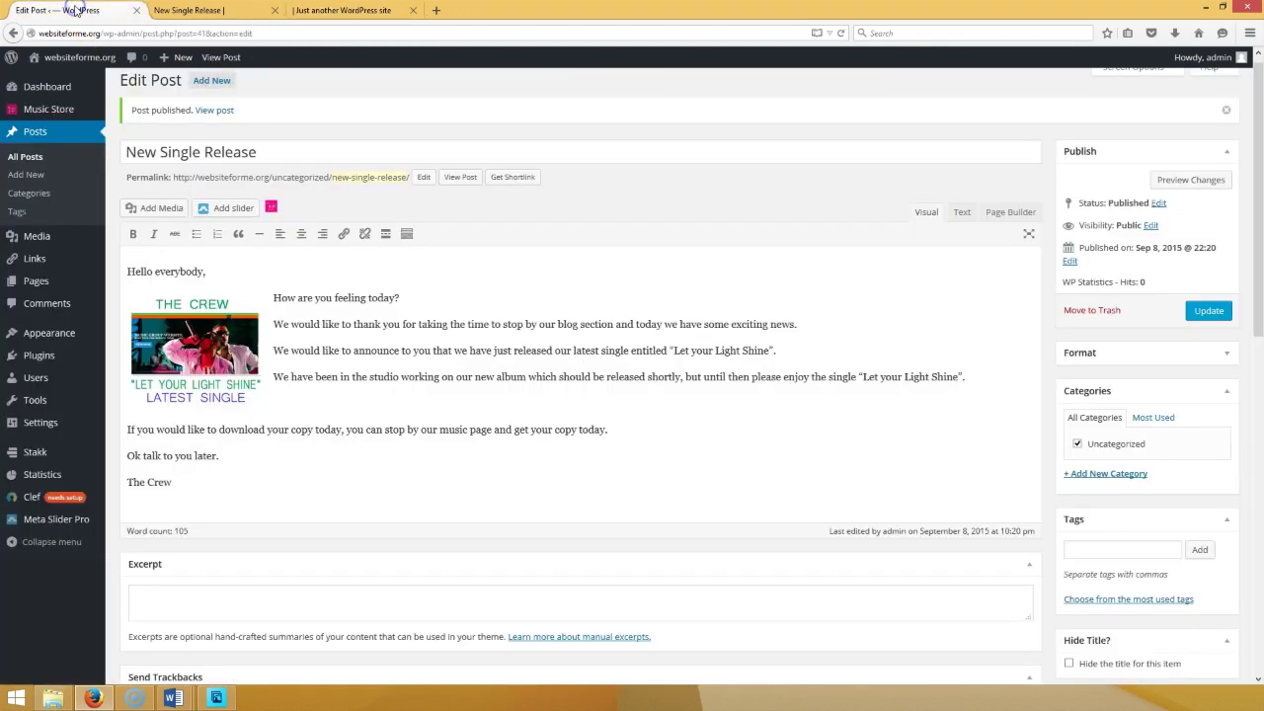
scroll(1111, 581, "down", 3)
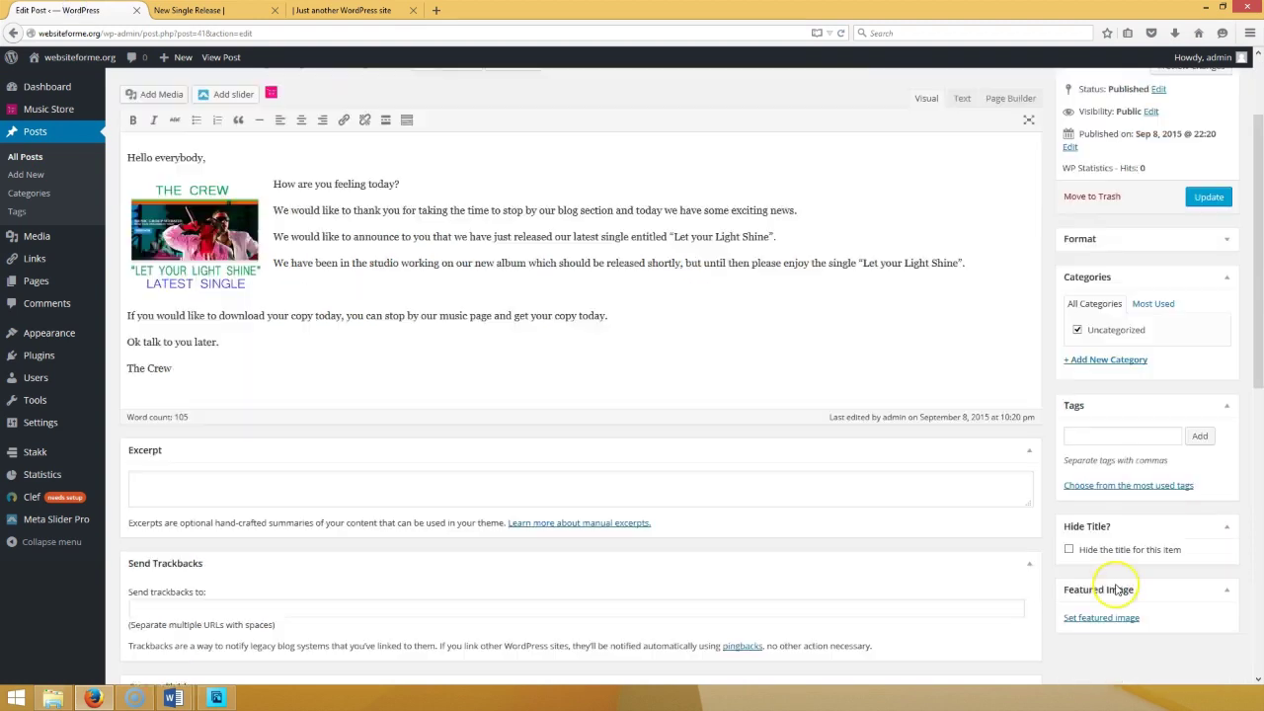
left_click(1101, 430)
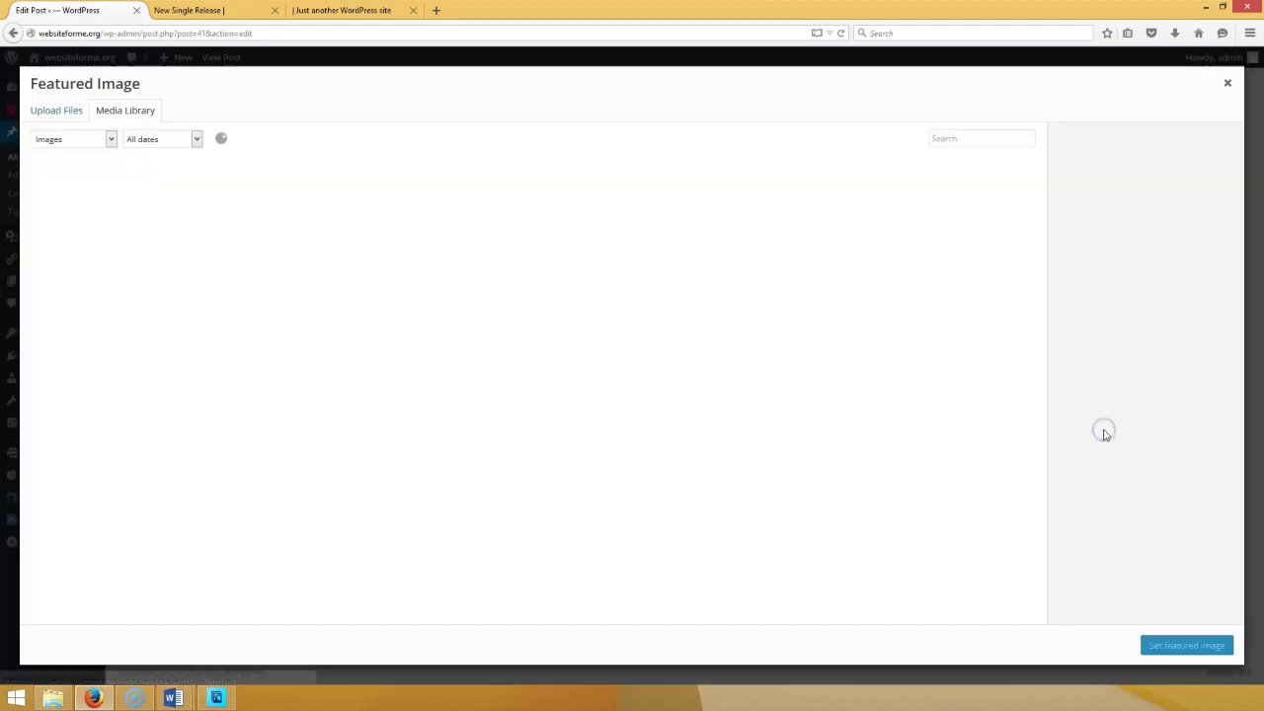
left_click(111, 209)
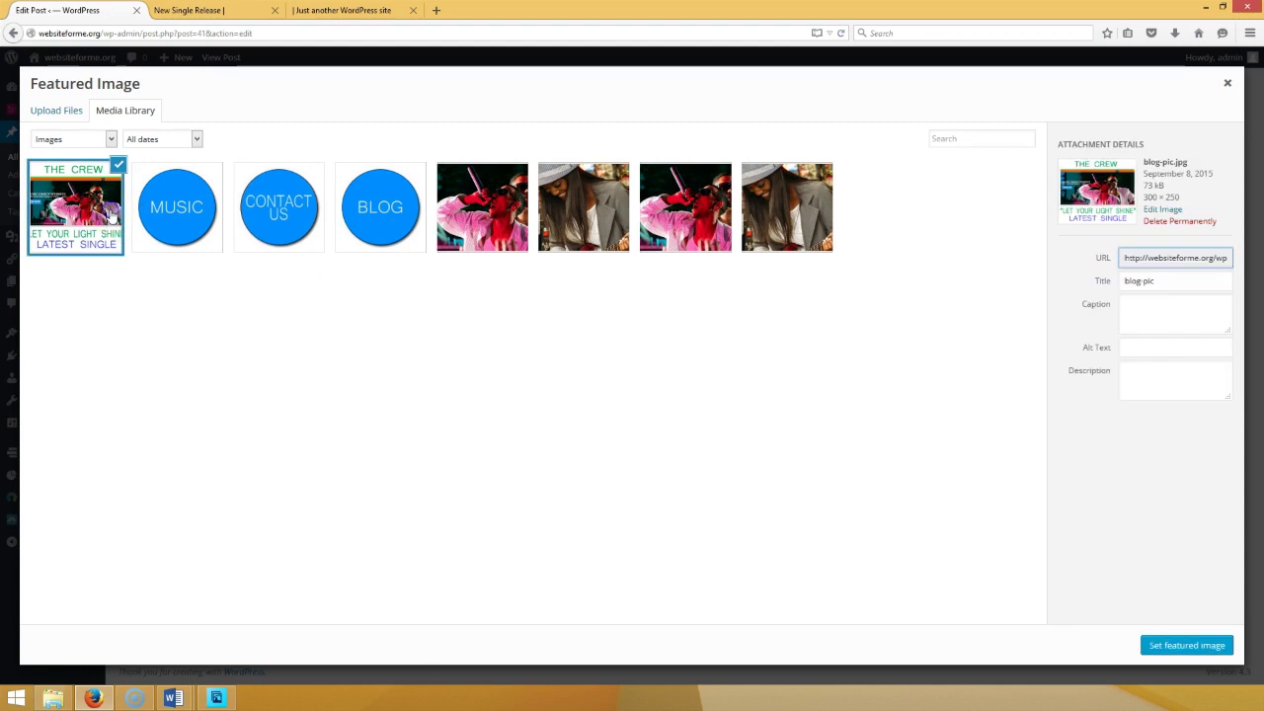
left_click(1197, 646)
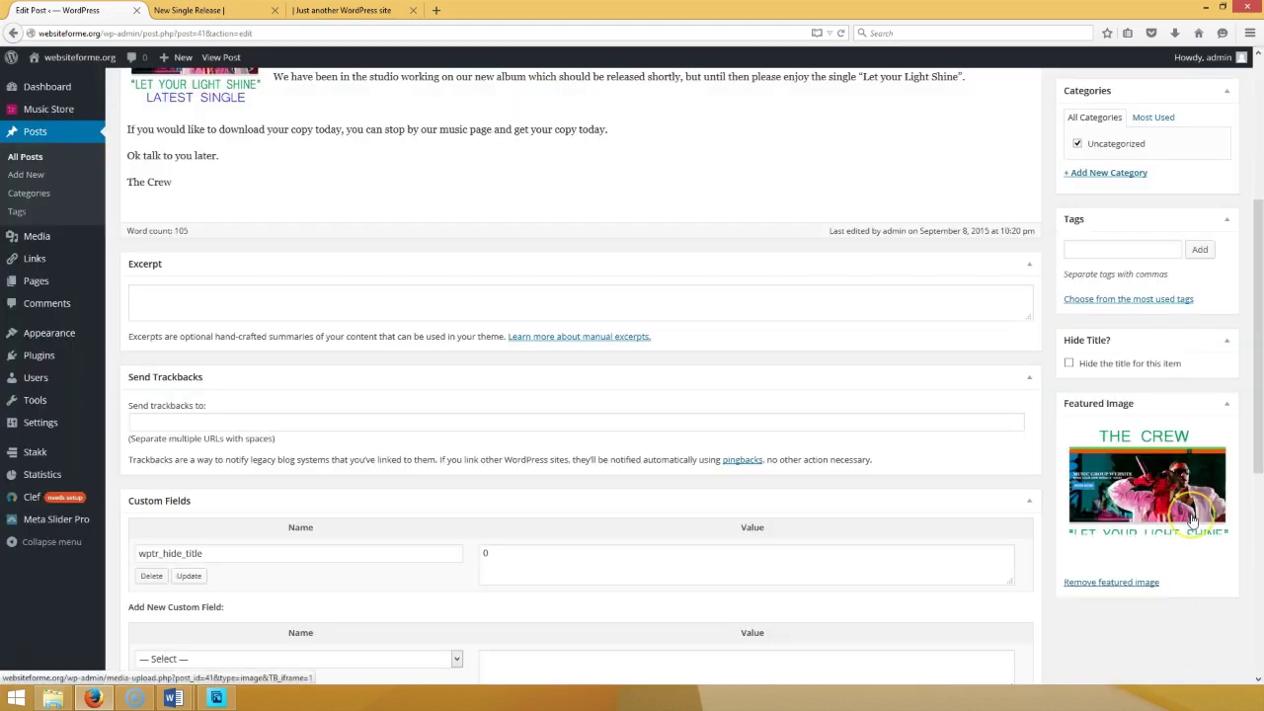
scroll(1193, 520, "up", 2)
scroll(1192, 494, "up", 3)
left_click(1209, 321)
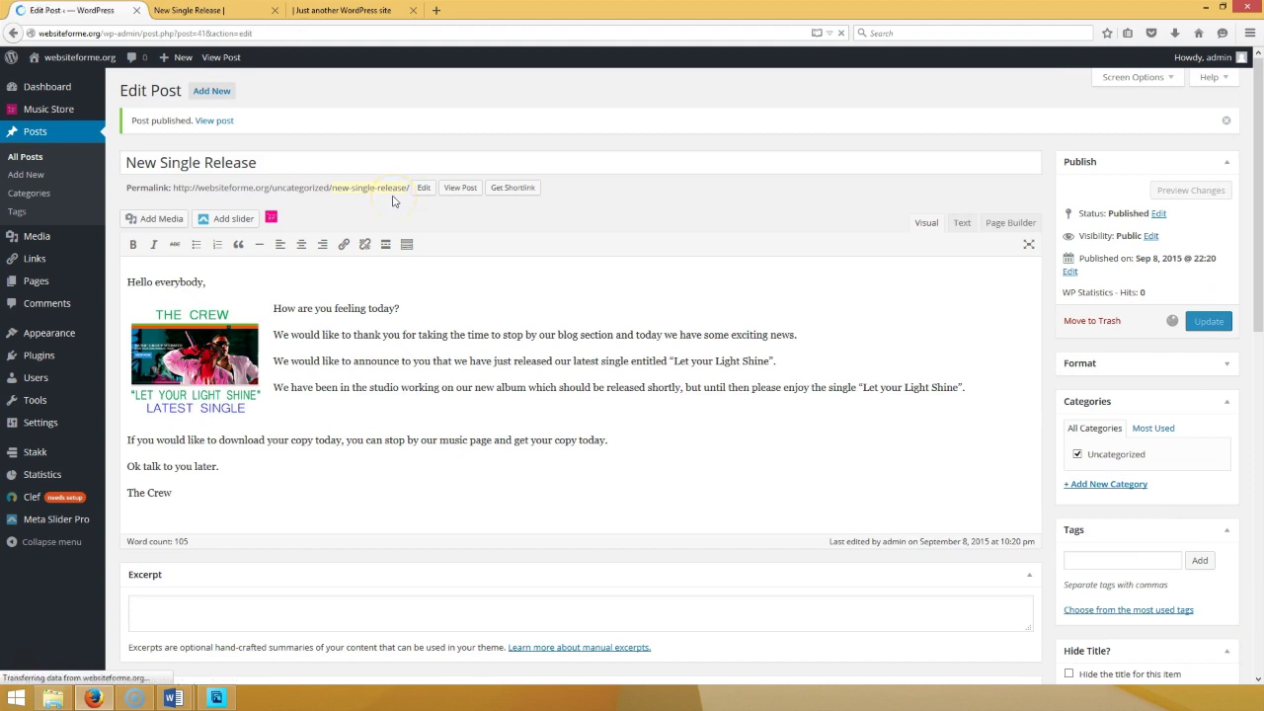
- Check the updated post from the reloaded home page's latest blog section, and view the site's Blog page
left_click(316, 12)
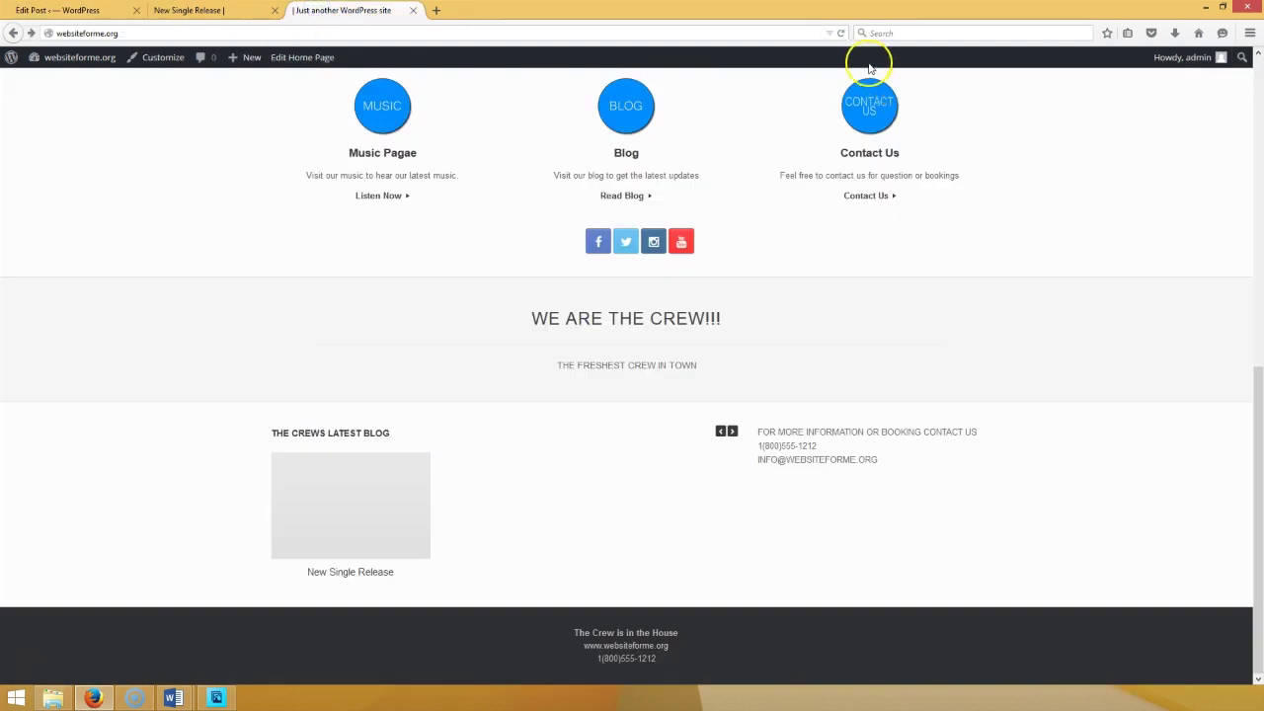
left_click(842, 33)
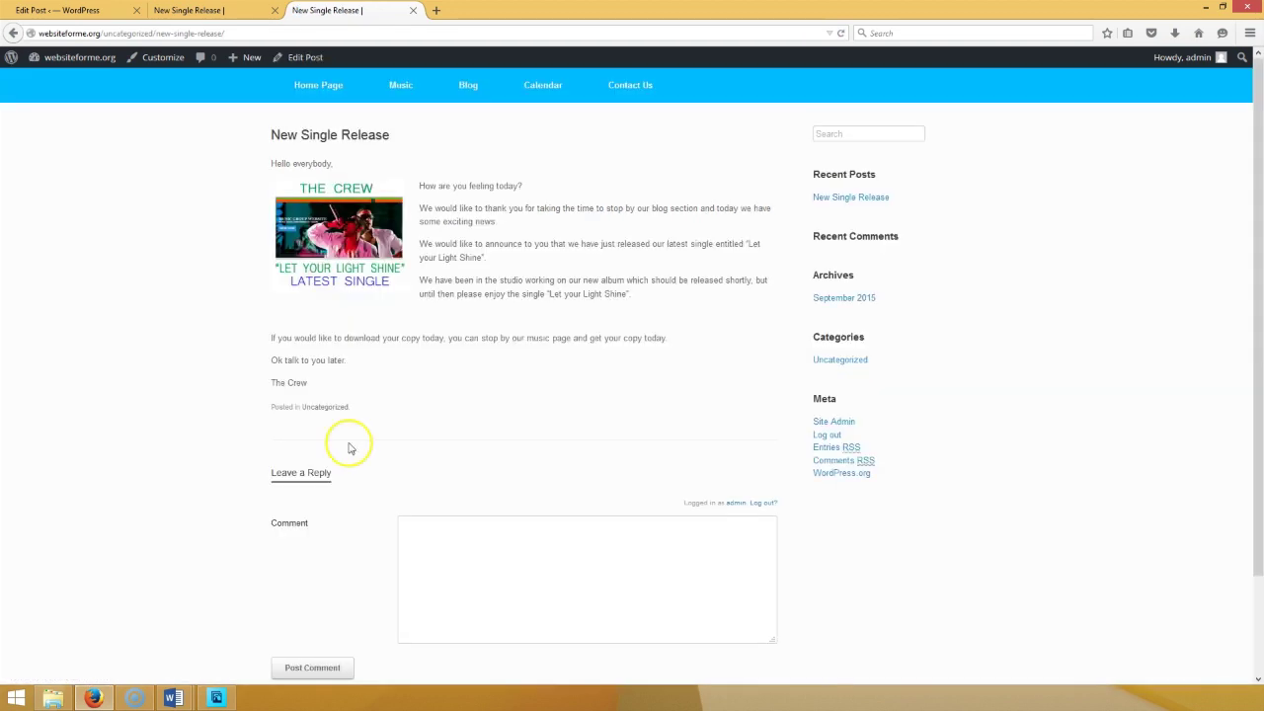
left_click(114, 10)
mouse_move(72, 89)
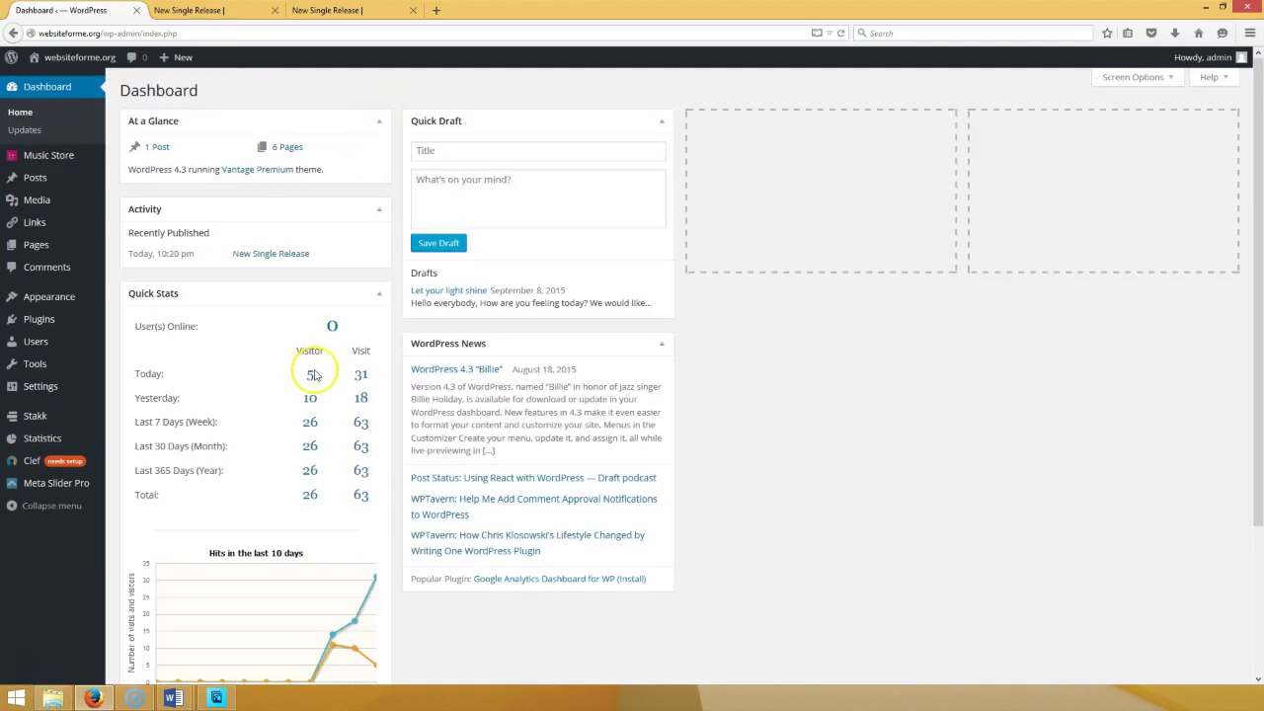
left_click(188, 9)
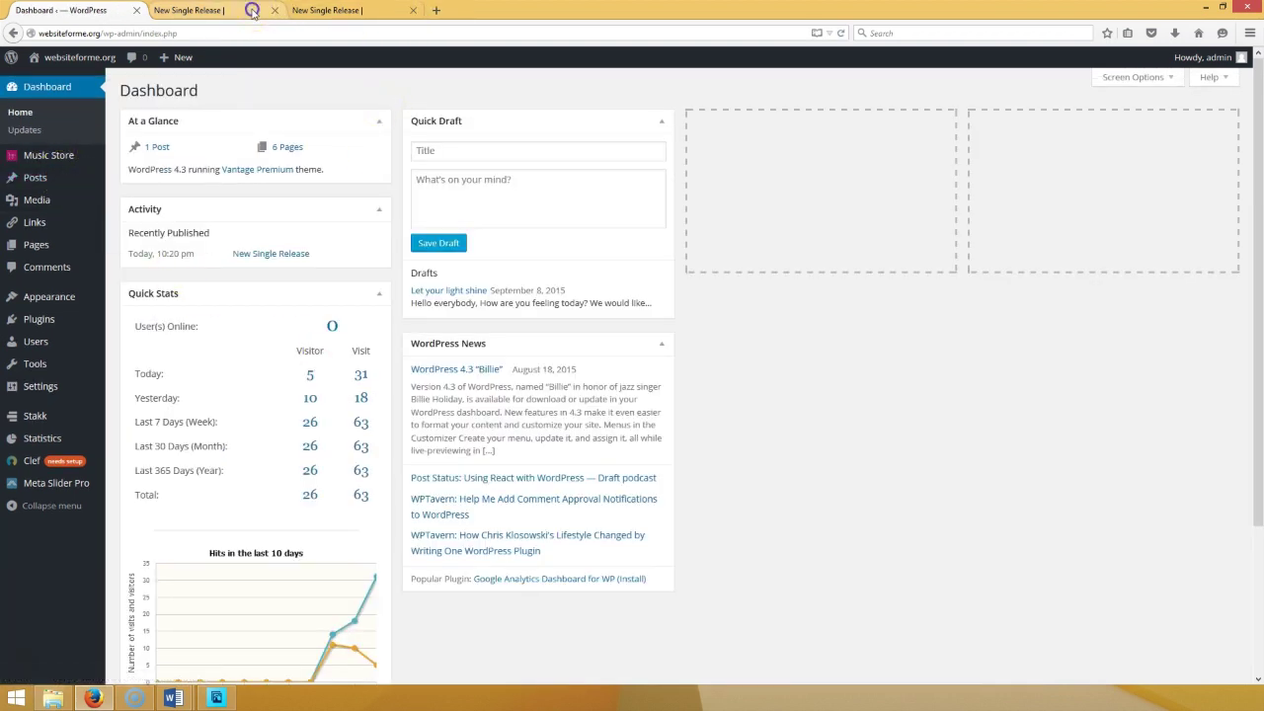
left_click(842, 33)
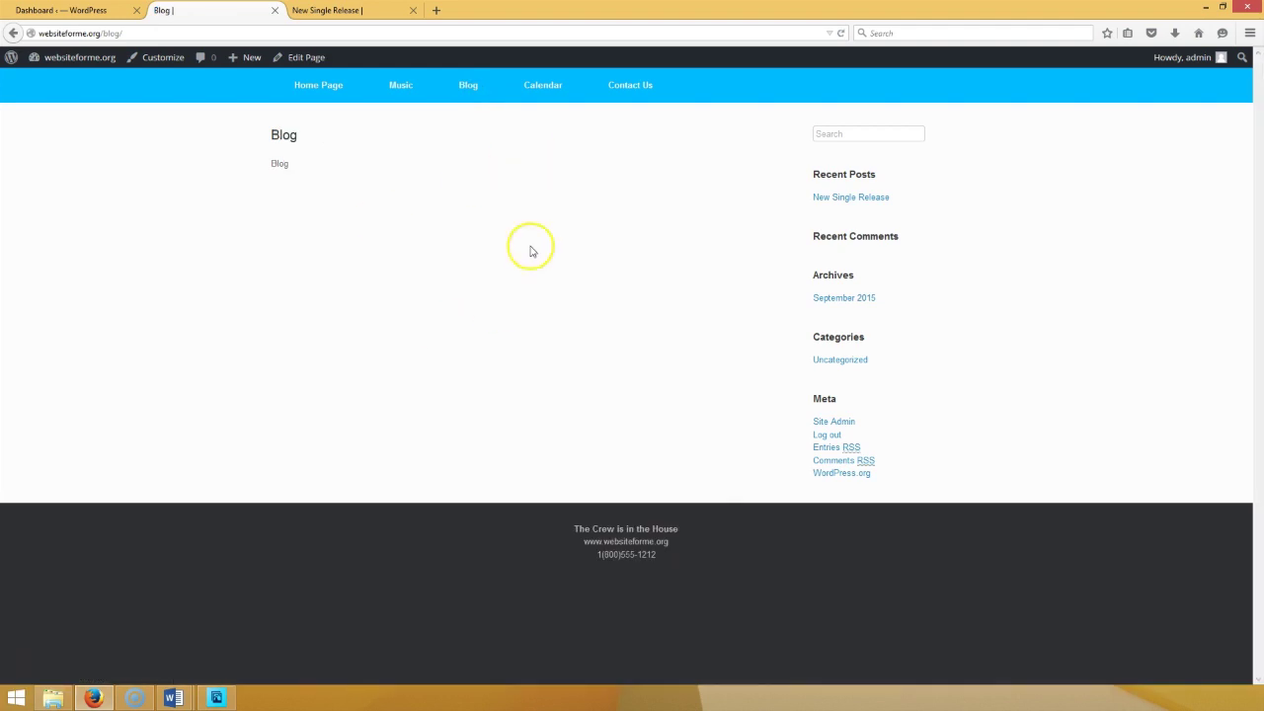
- In the Reading settings, set the posts page to Blog and save the changes
left_click(40, 10)
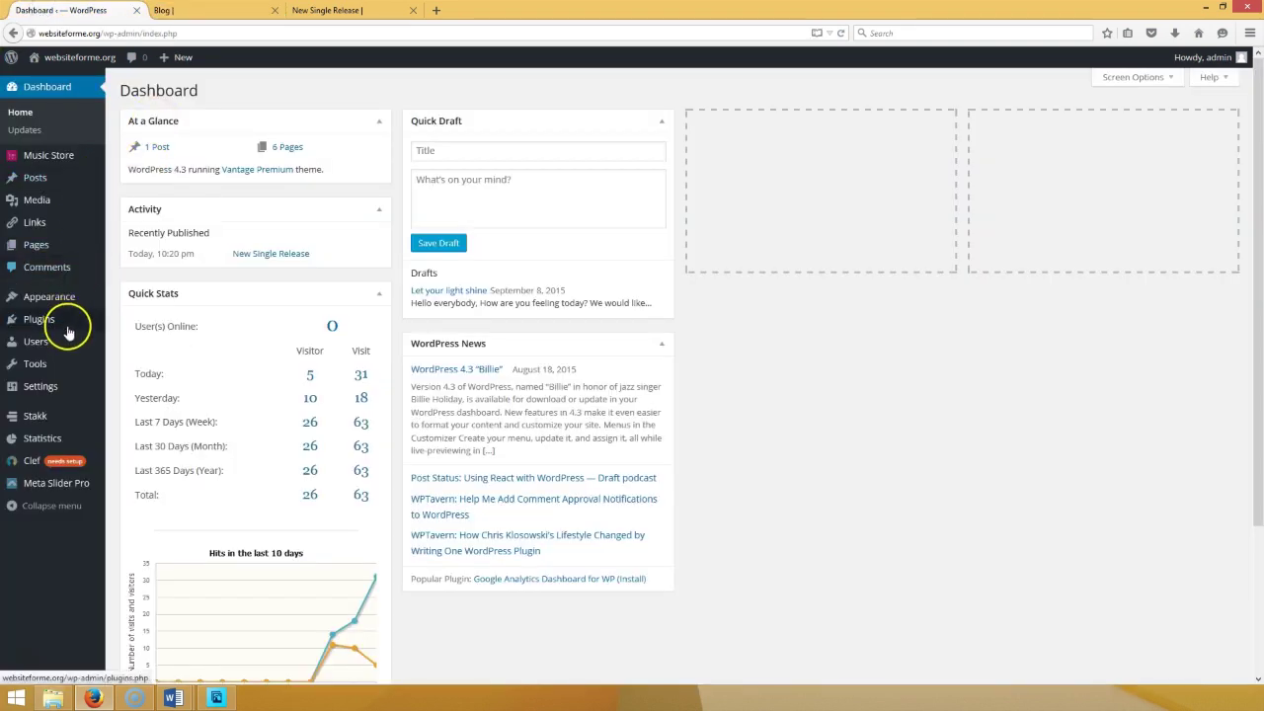
mouse_move(56, 398)
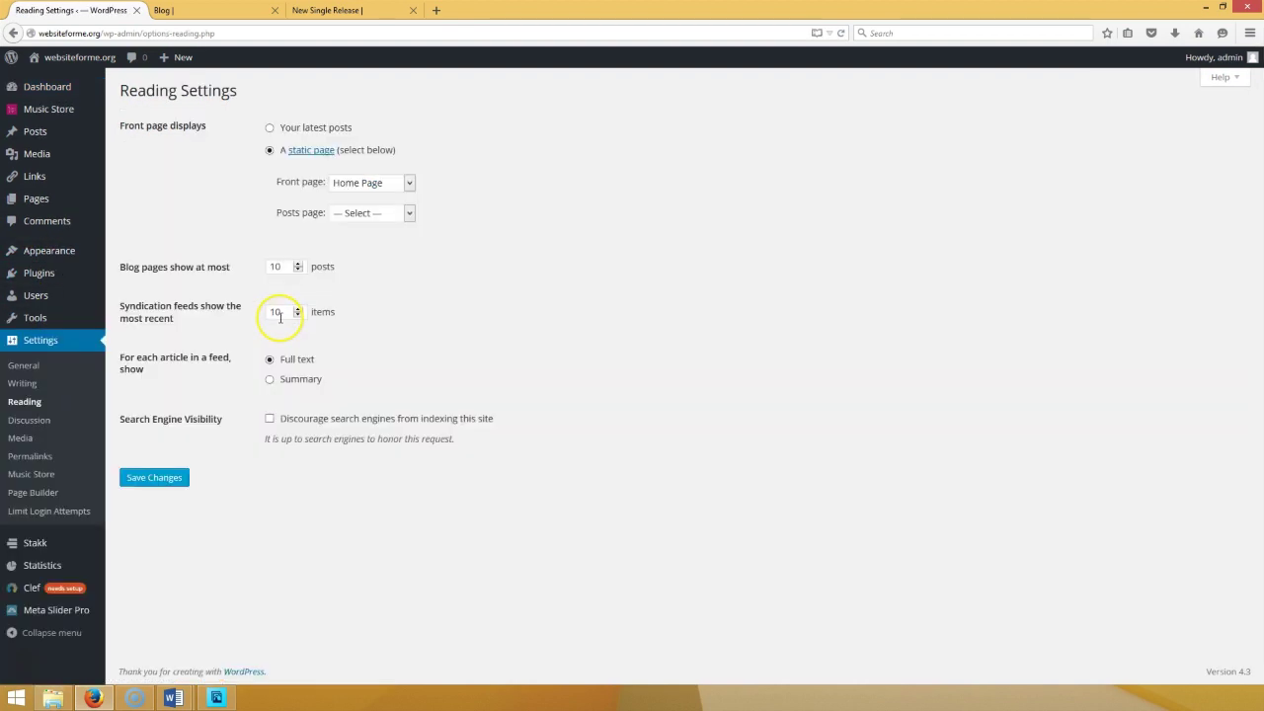
left_click(409, 213)
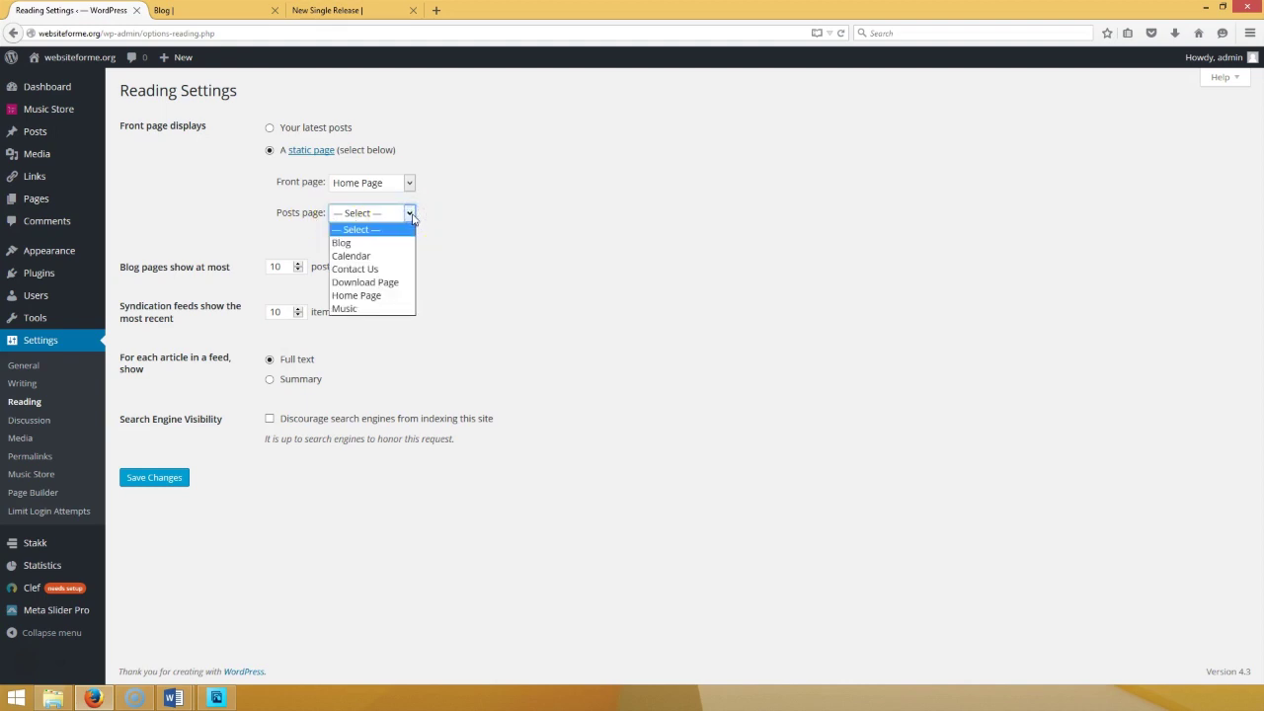
left_click(347, 244)
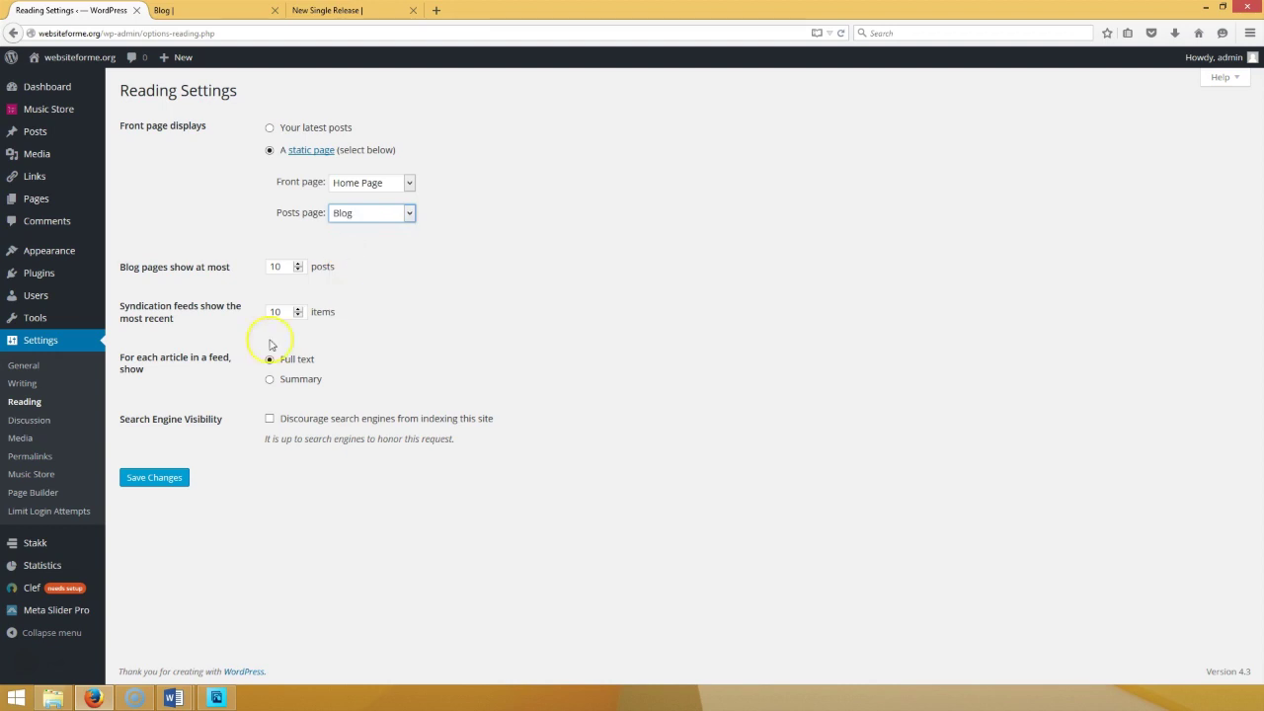
left_click(168, 480)
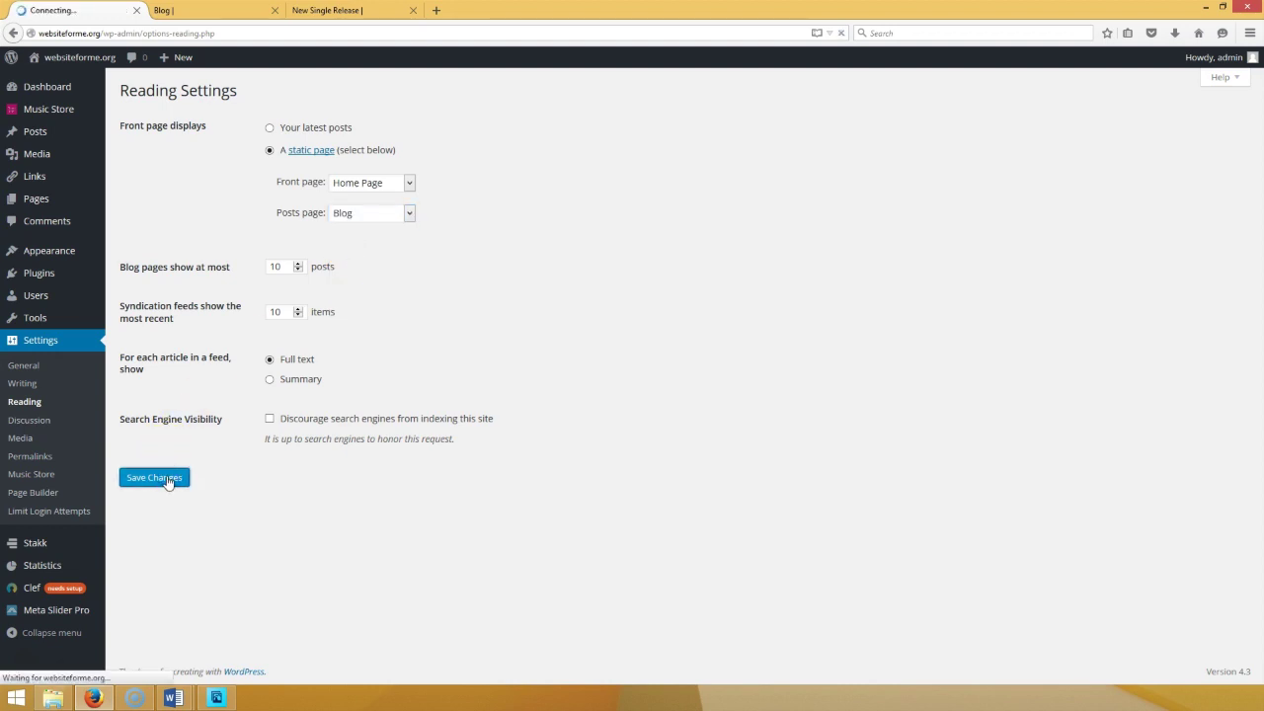
- Check the published post on the live Blog page, and view the site's home page
left_click(353, 10)
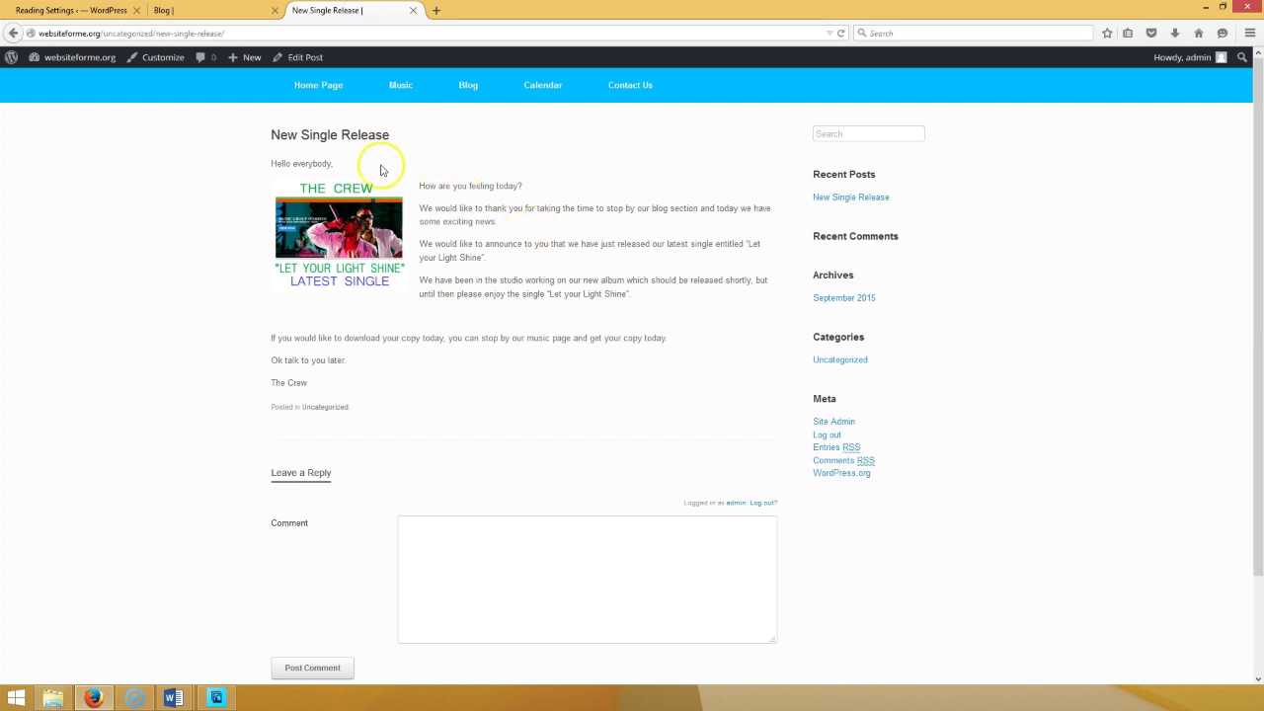
left_click(468, 84)
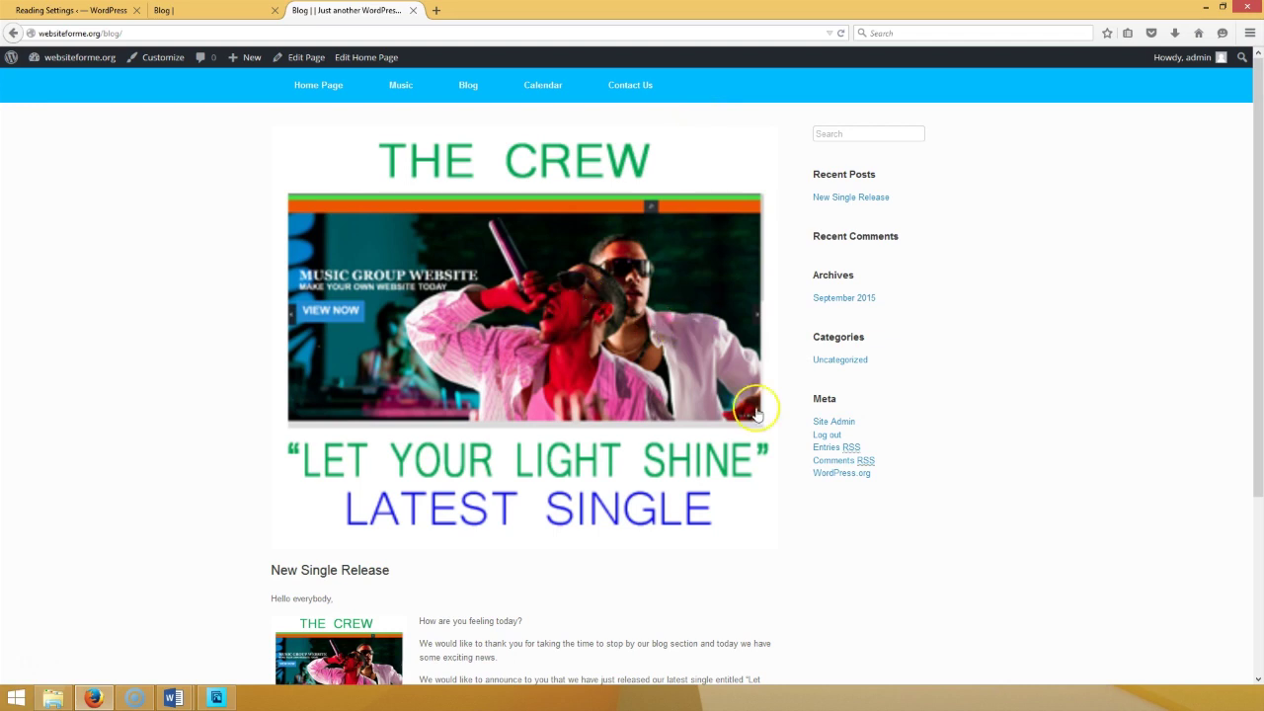
scroll(795, 425, "down", 3)
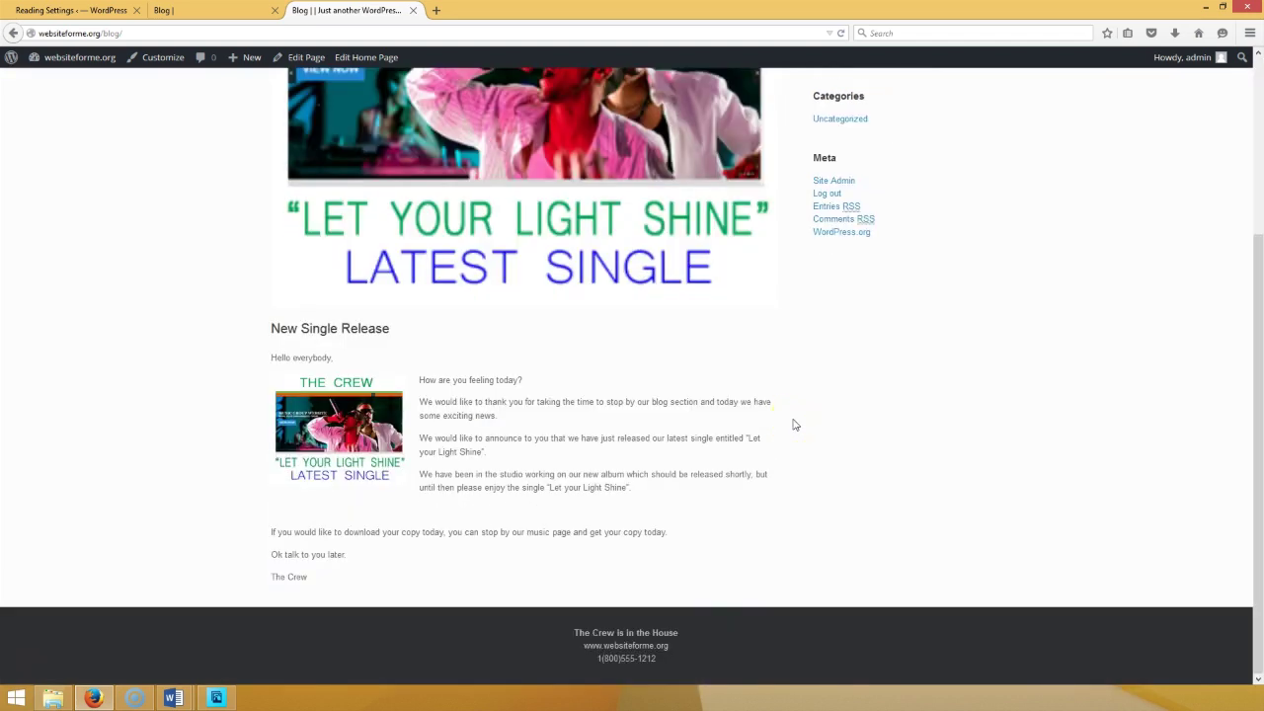
scroll(795, 424, "up", 3)
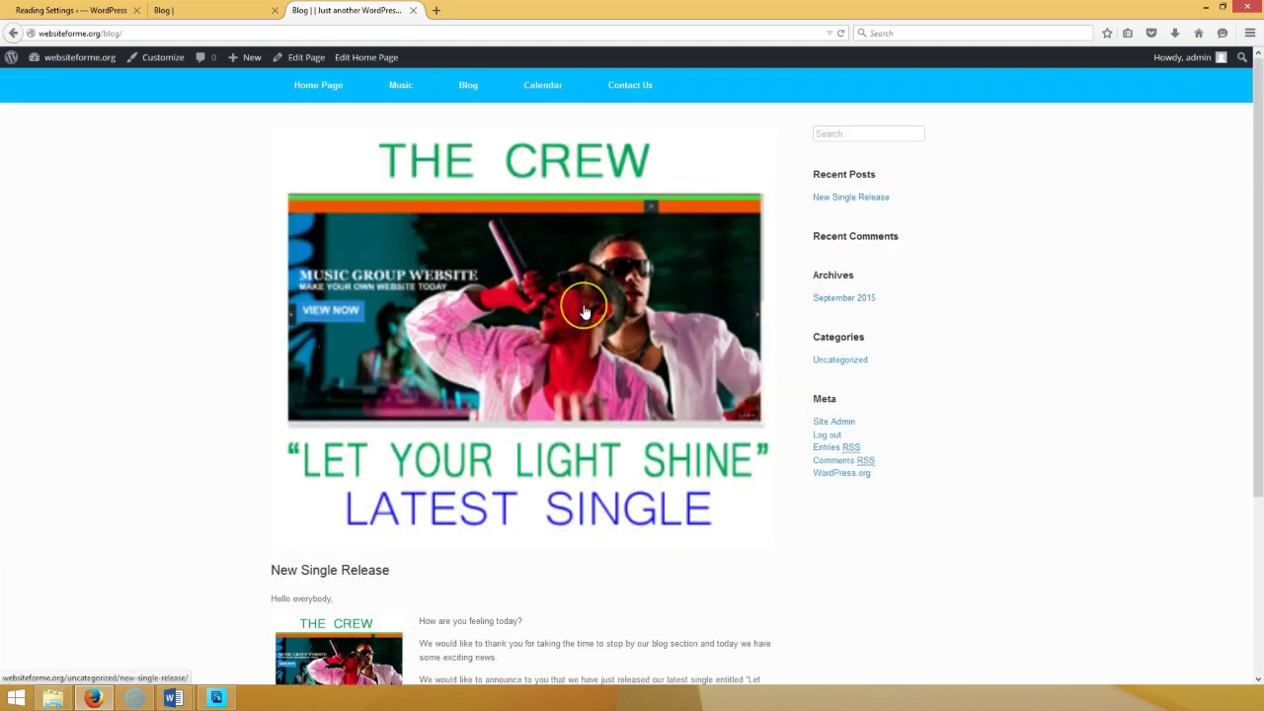
left_click(316, 86)
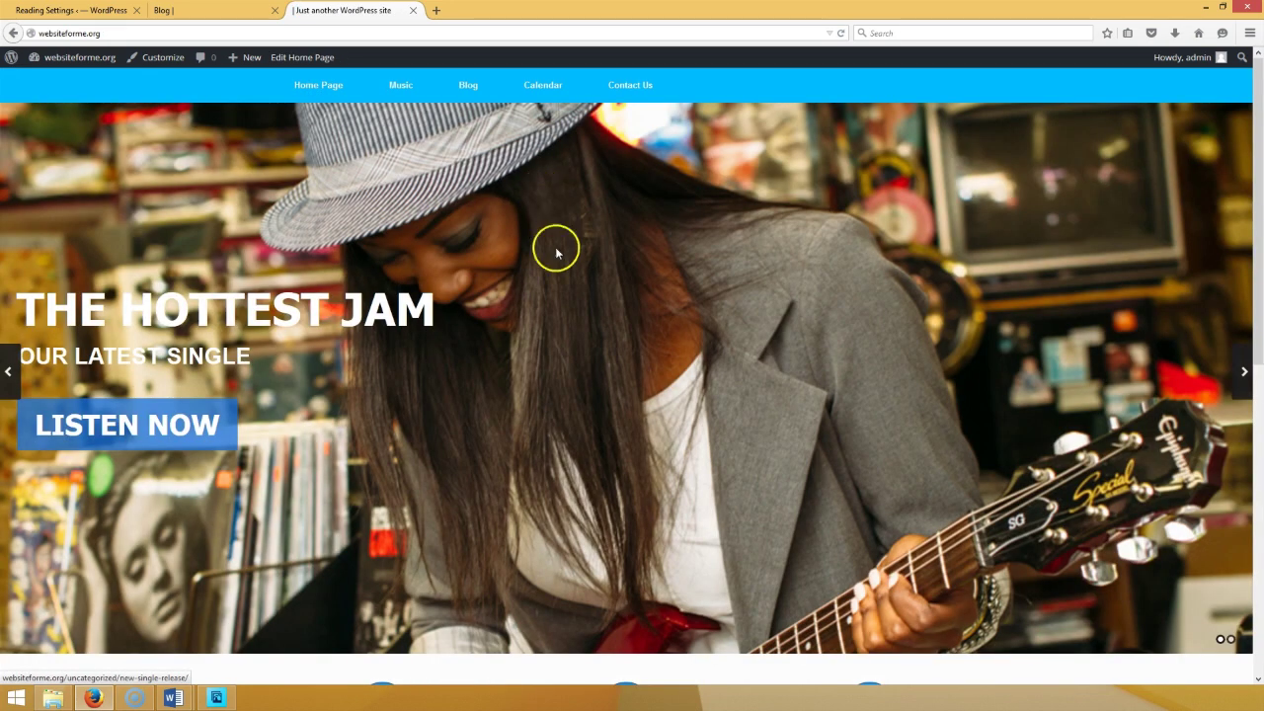
scroll(566, 285, "down", 6)
scroll(567, 291, "up", 6)
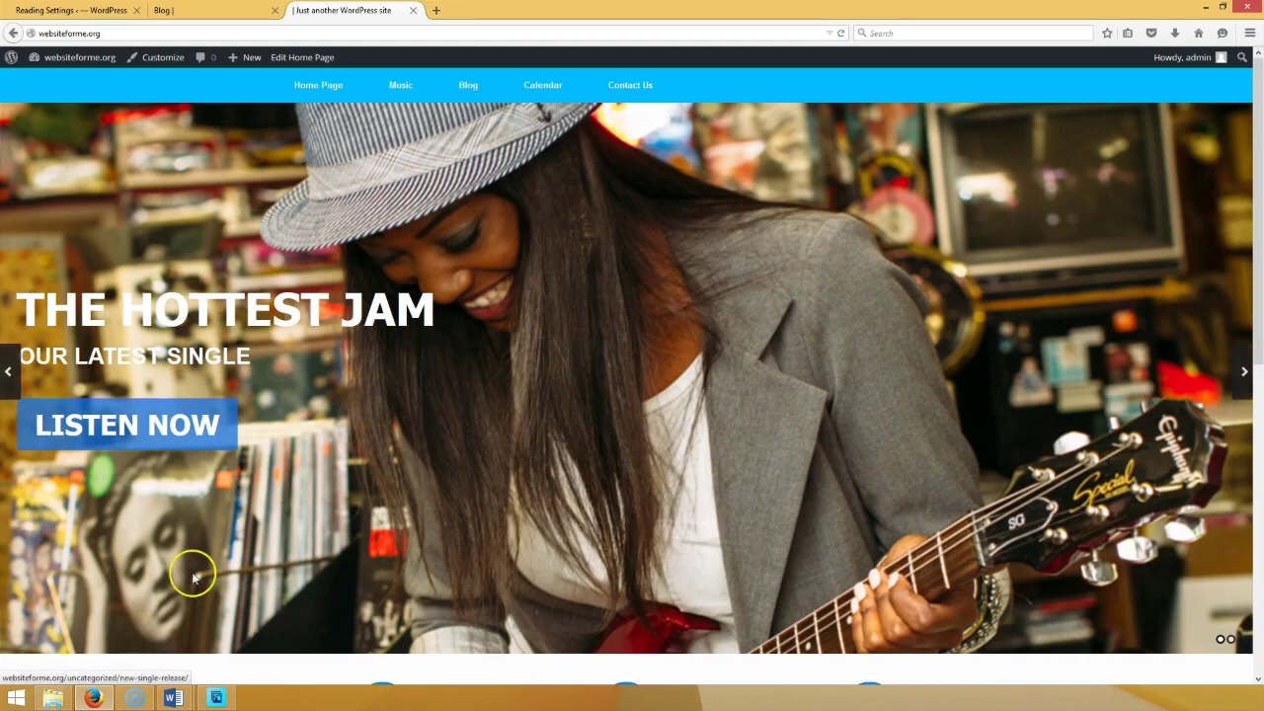
mouse_move(173, 699)
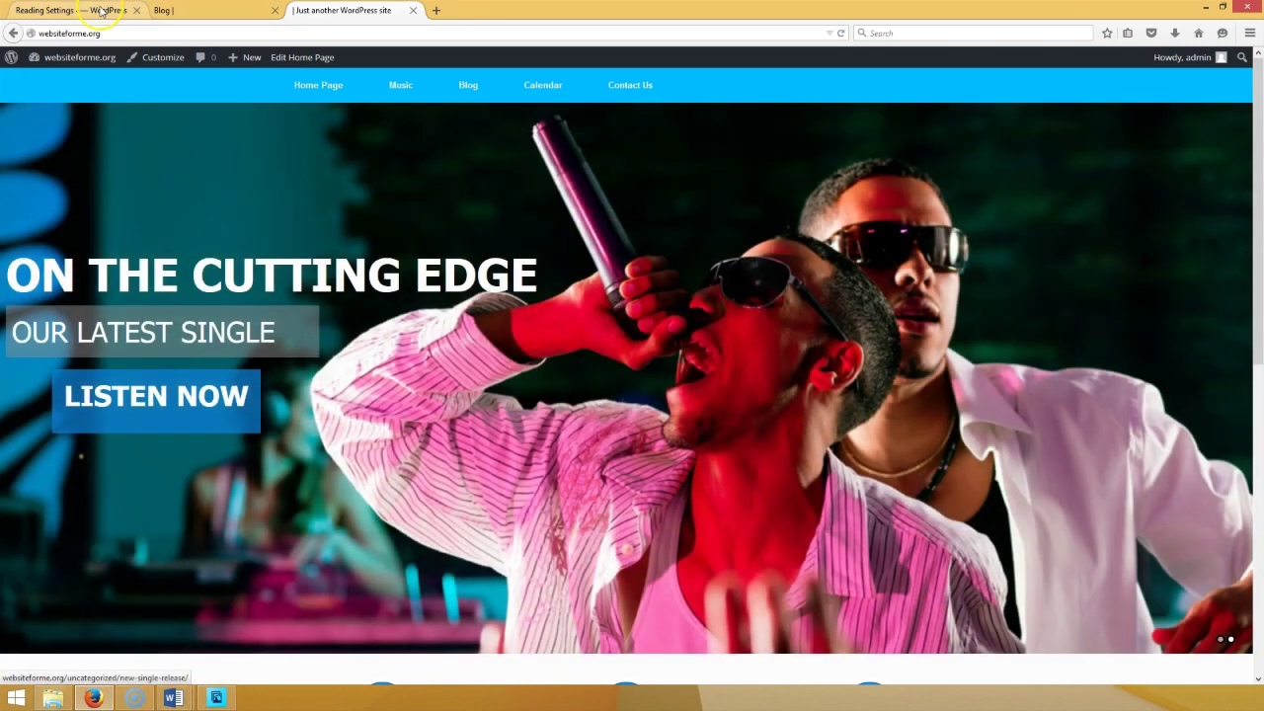
- Open the New Single Release post for editing and add the tags music, single, hiphop, band and Christian music
left_click(74, 10)
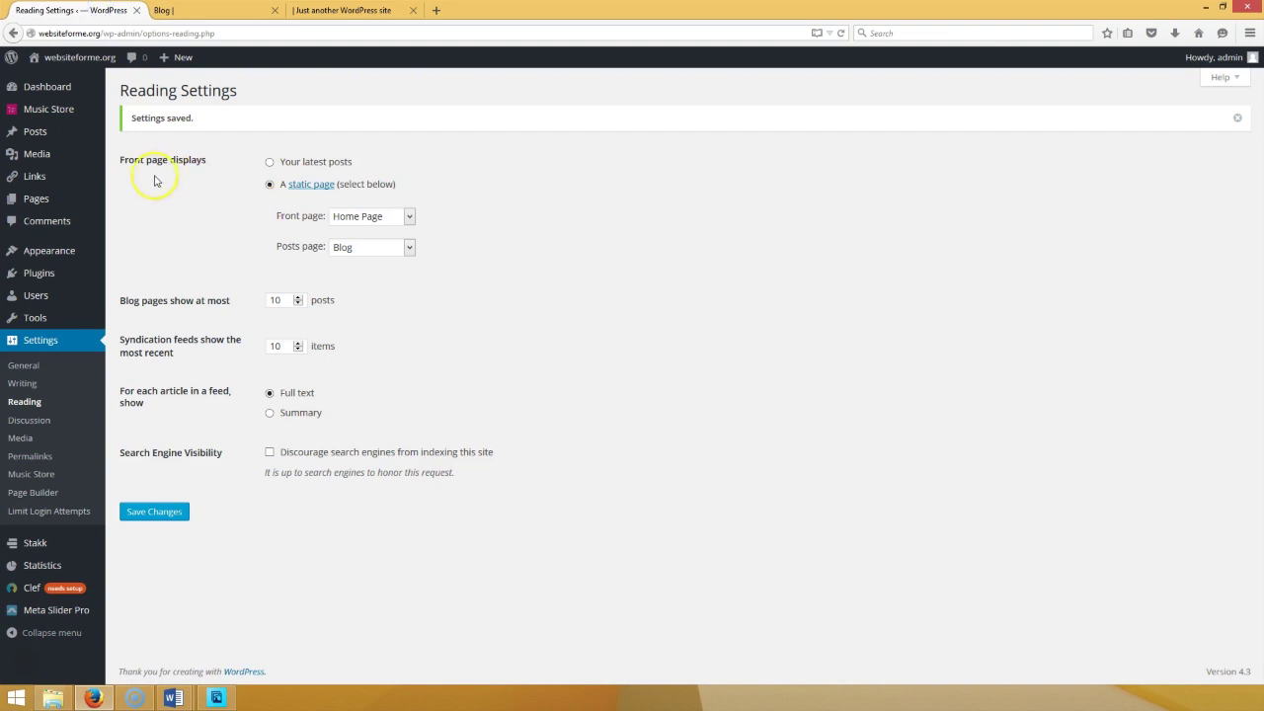
left_click(46, 86)
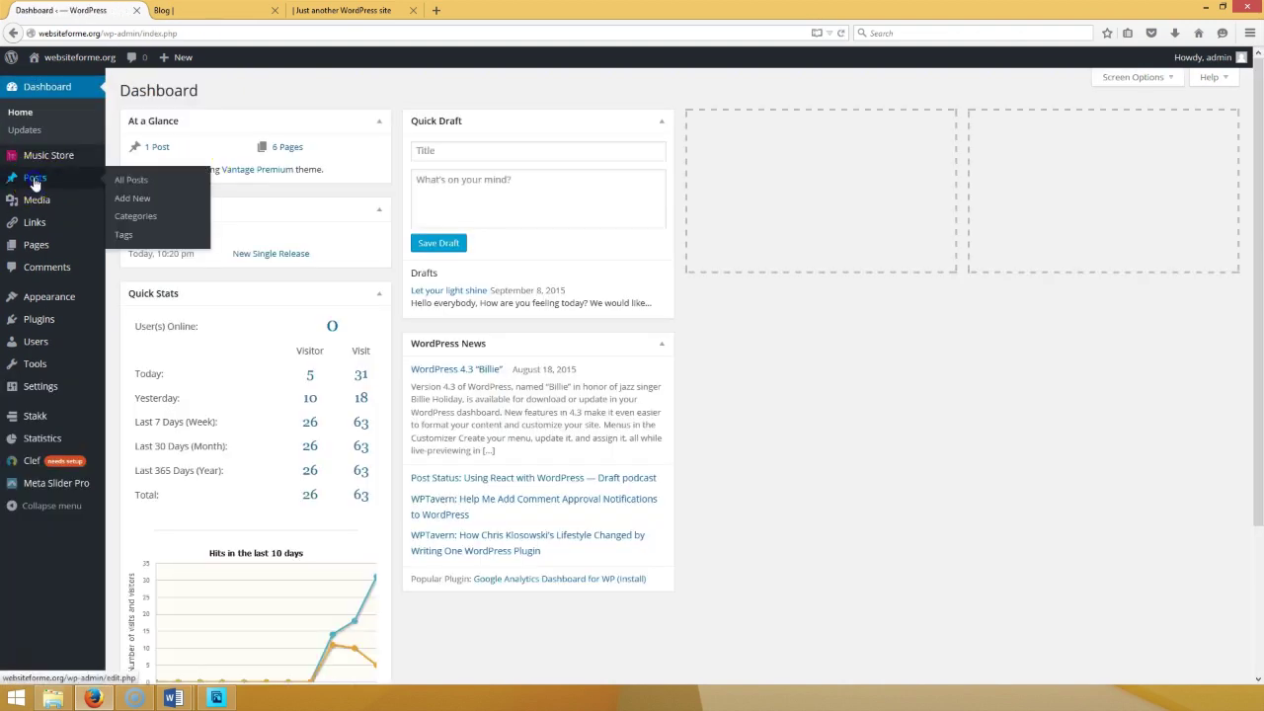
left_click(34, 180)
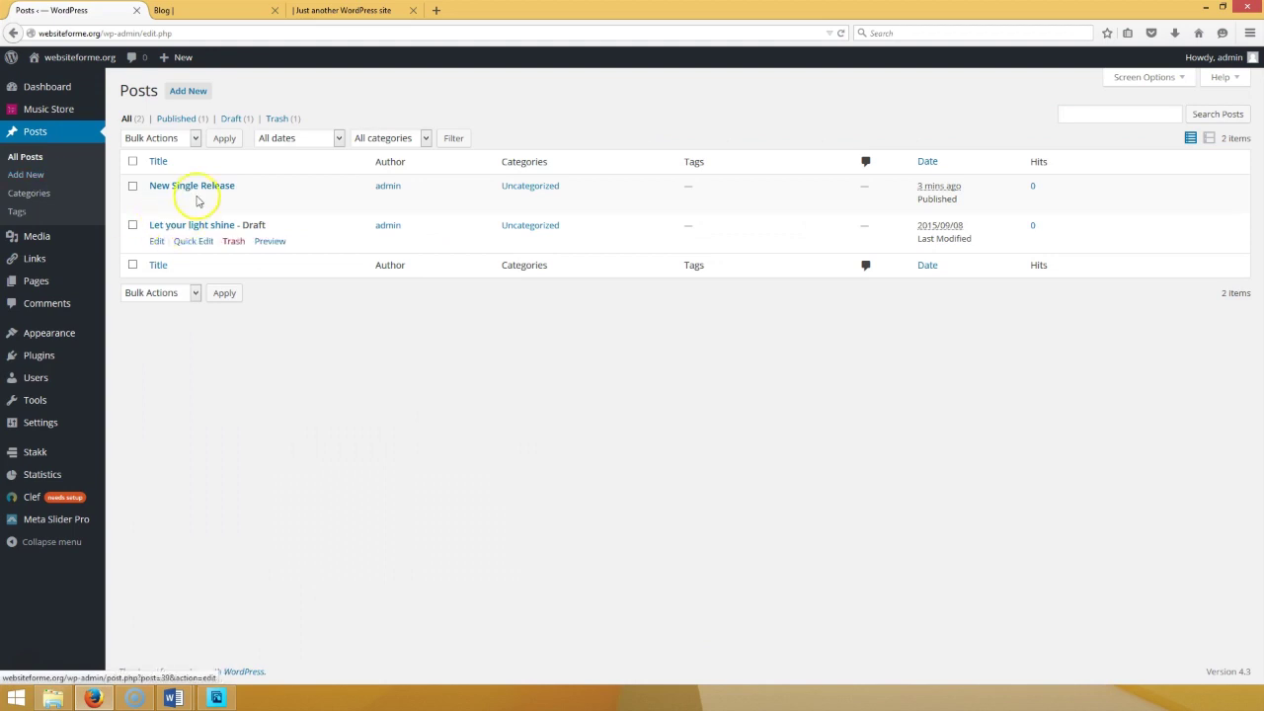
left_click(156, 203)
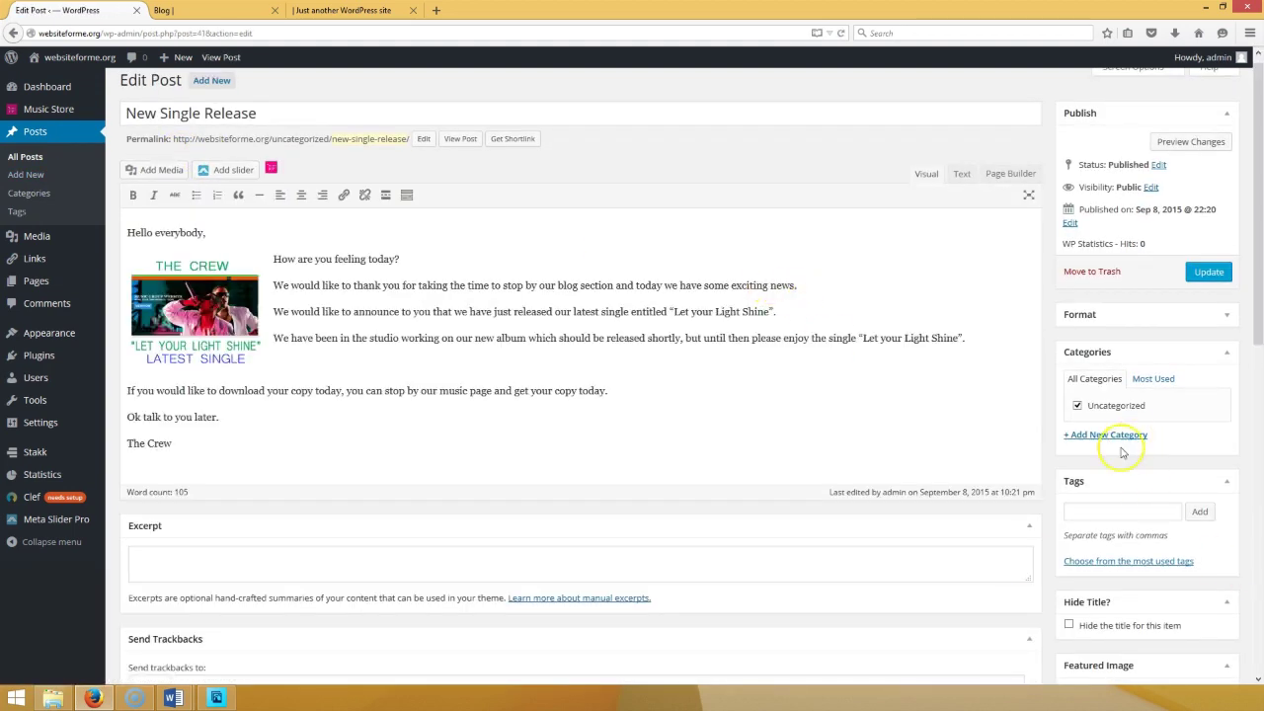
left_click(1116, 511)
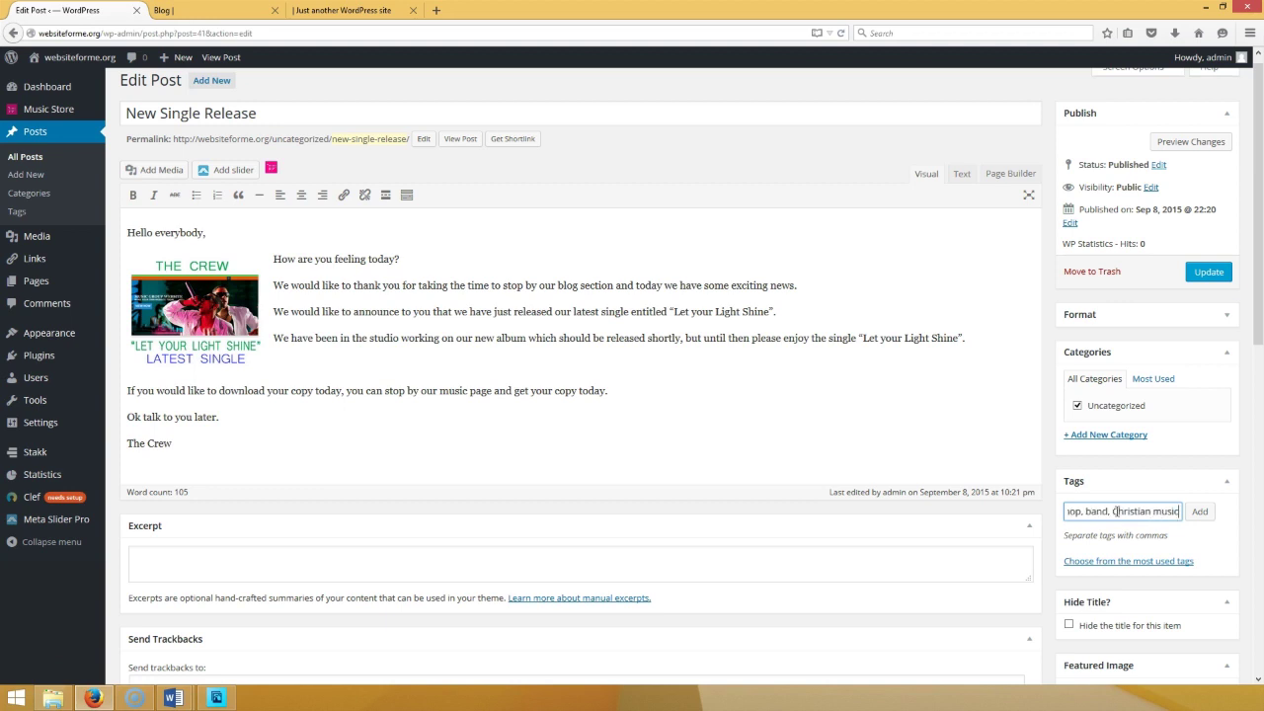
left_click(1199, 511)
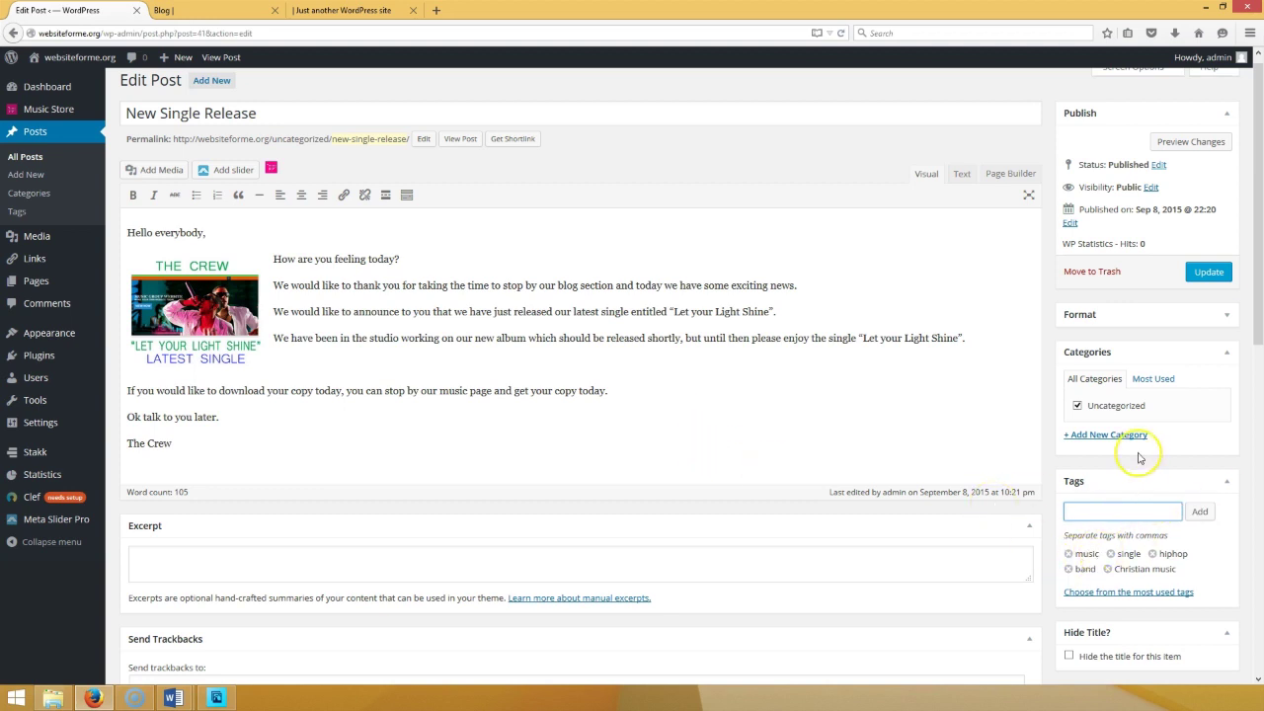
scroll(1131, 454, "down", 5)
scroll(1129, 451, "up", 4)
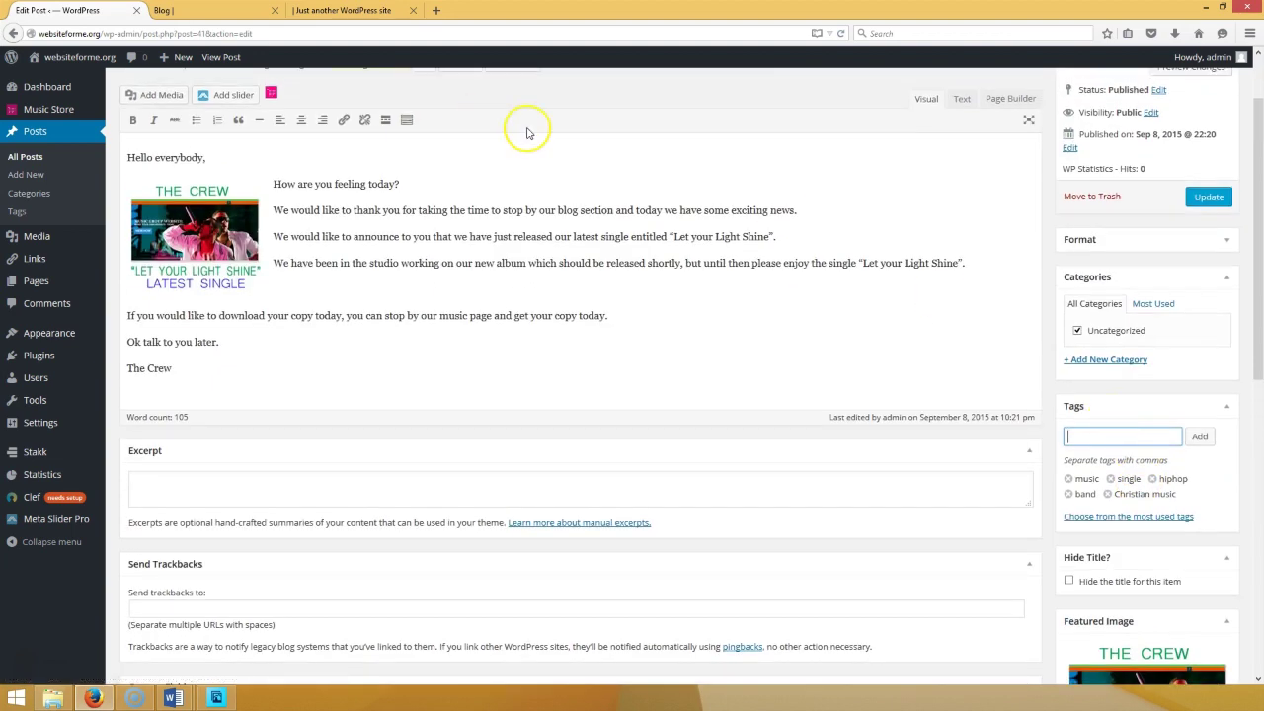
- Reload the live Blog page and open the New Single Release post from it to check it
left_click(226, 11)
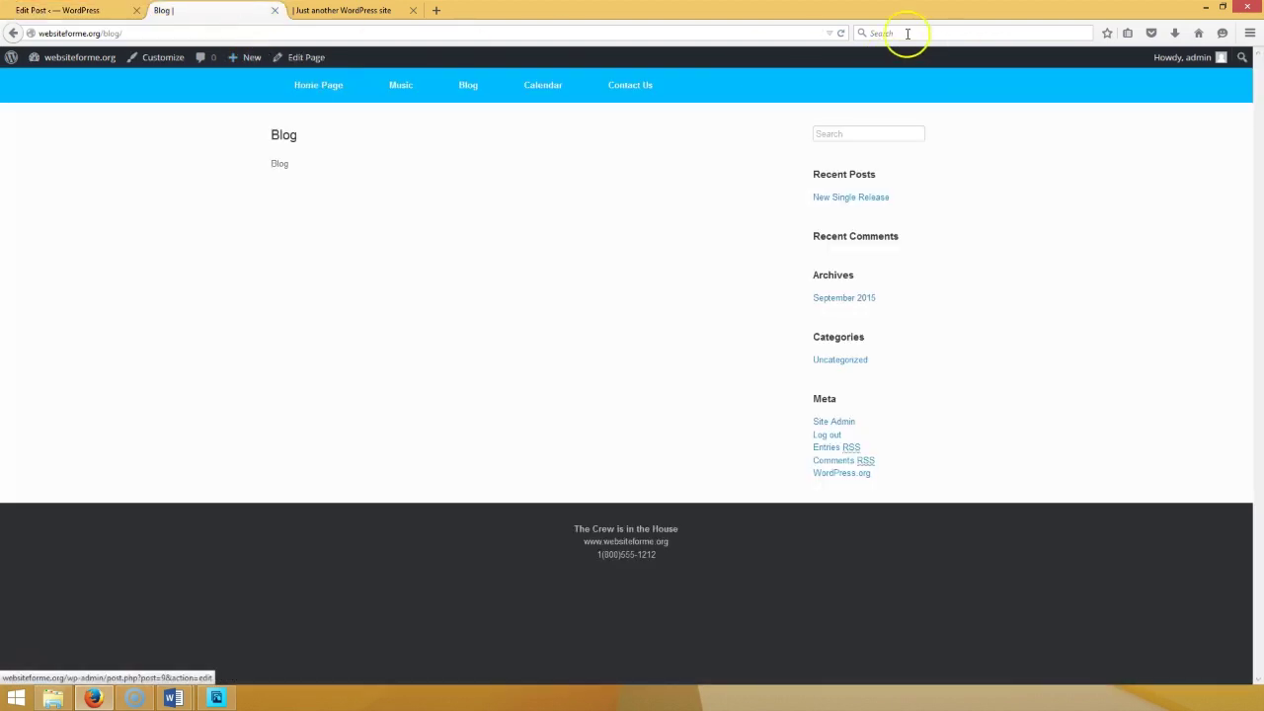
left_click(840, 33)
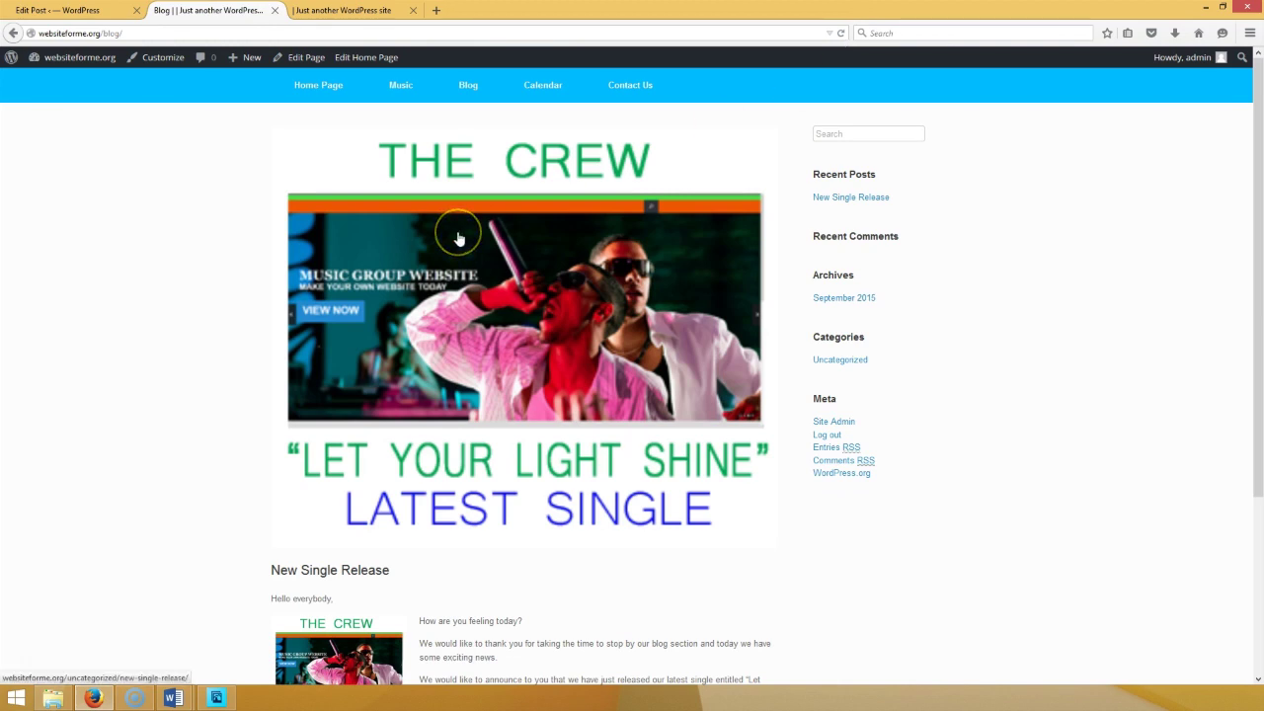
scroll(459, 237, "down", 3)
scroll(459, 239, "up", 3)
left_click(459, 85)
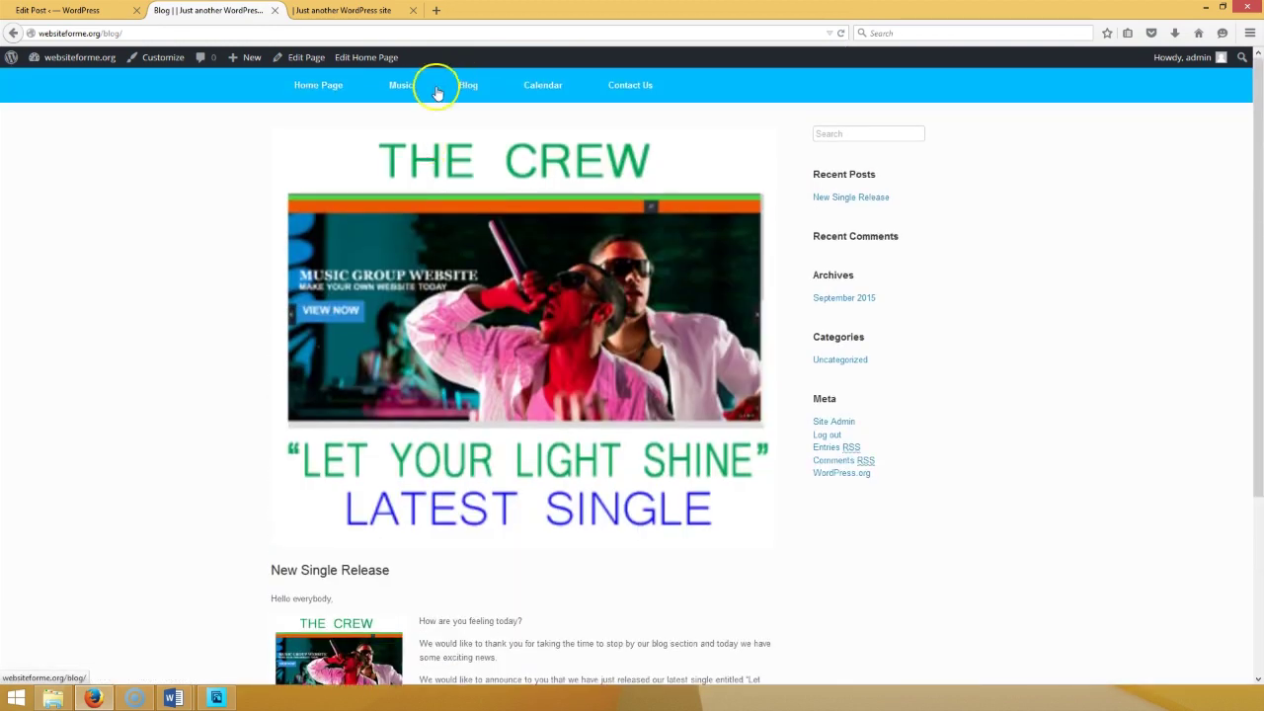
left_click(464, 276)
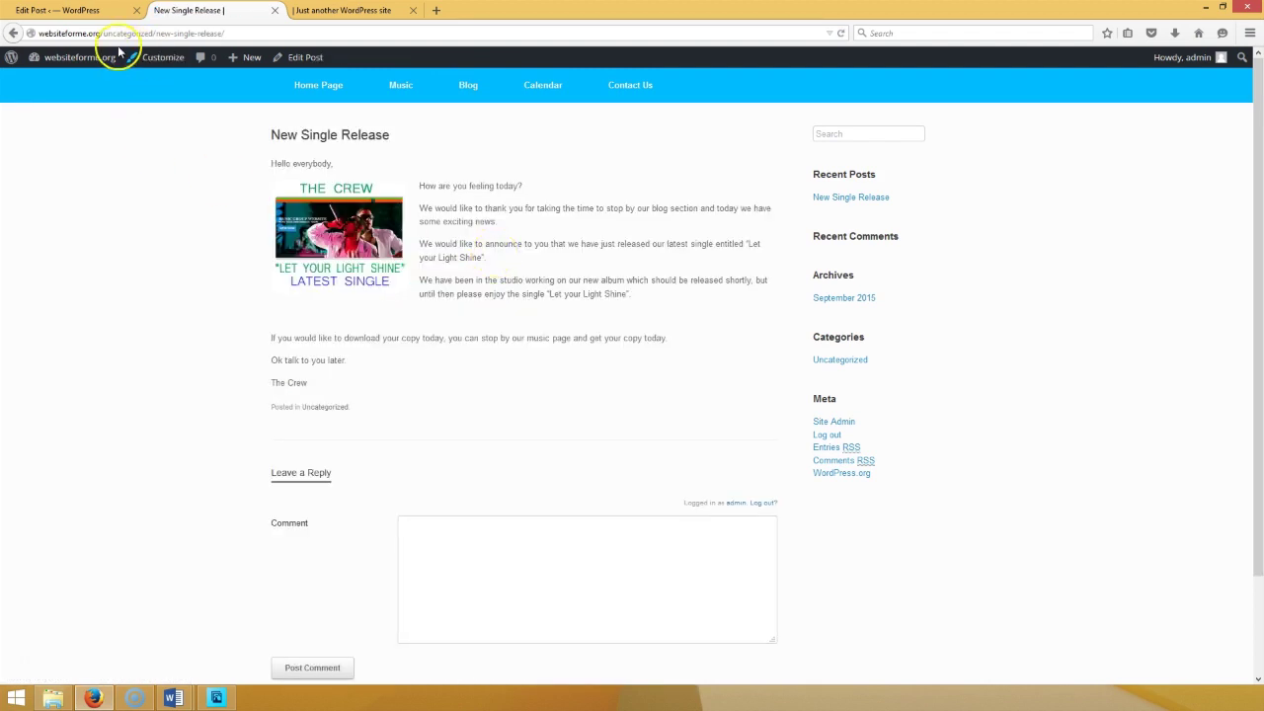
- Edit the New Single Release post, add the tags music, hiphop, christian music, rappers and band, and update it
left_click(55, 10)
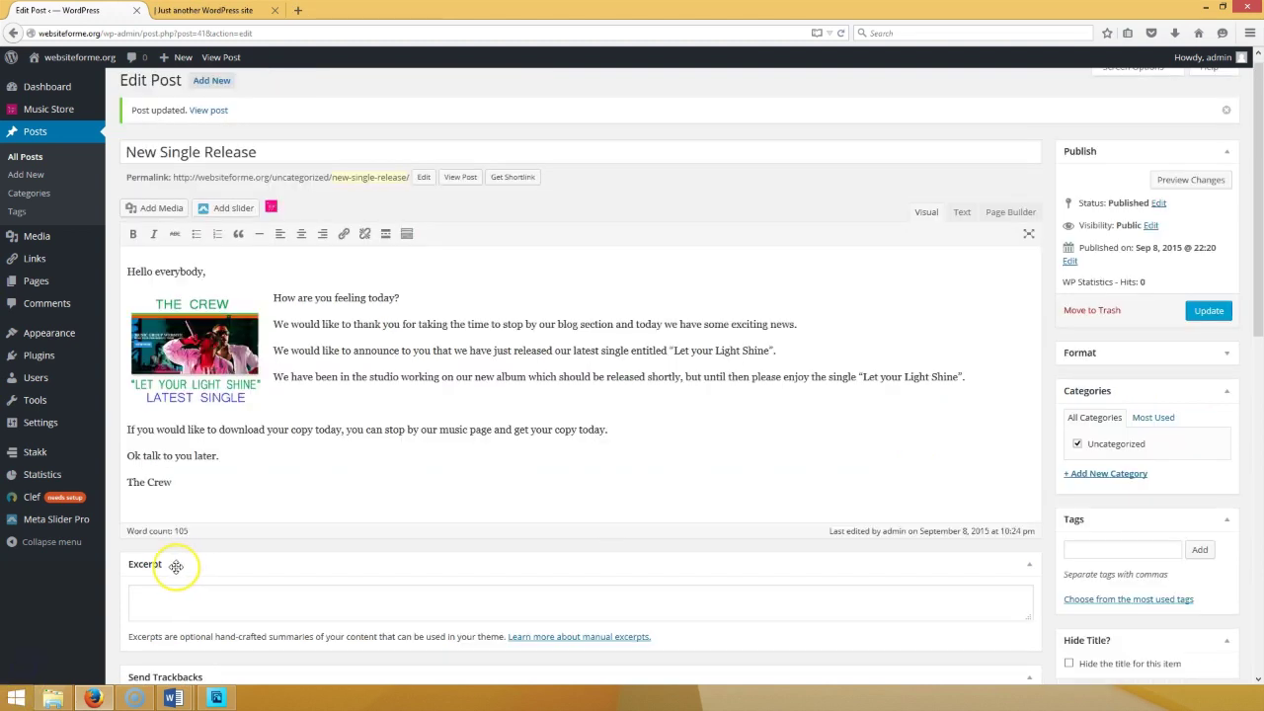
mouse_move(60, 332)
left_click(38, 99)
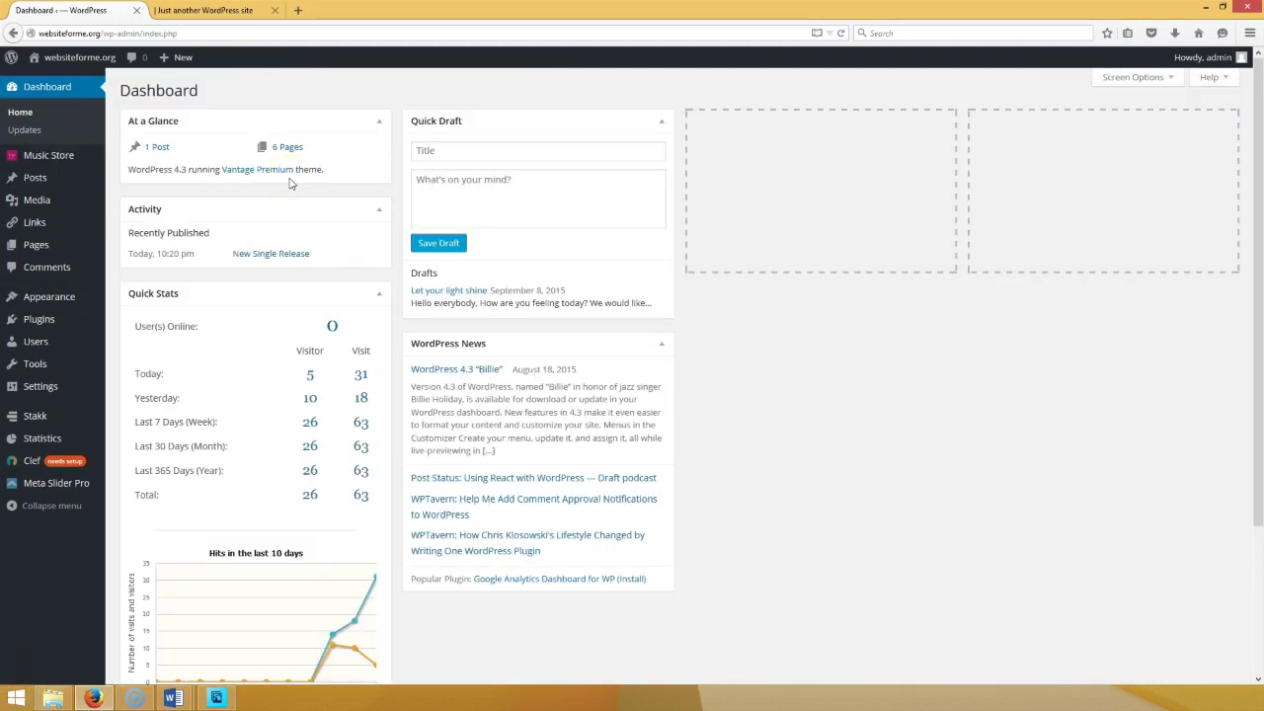
left_click(40, 179)
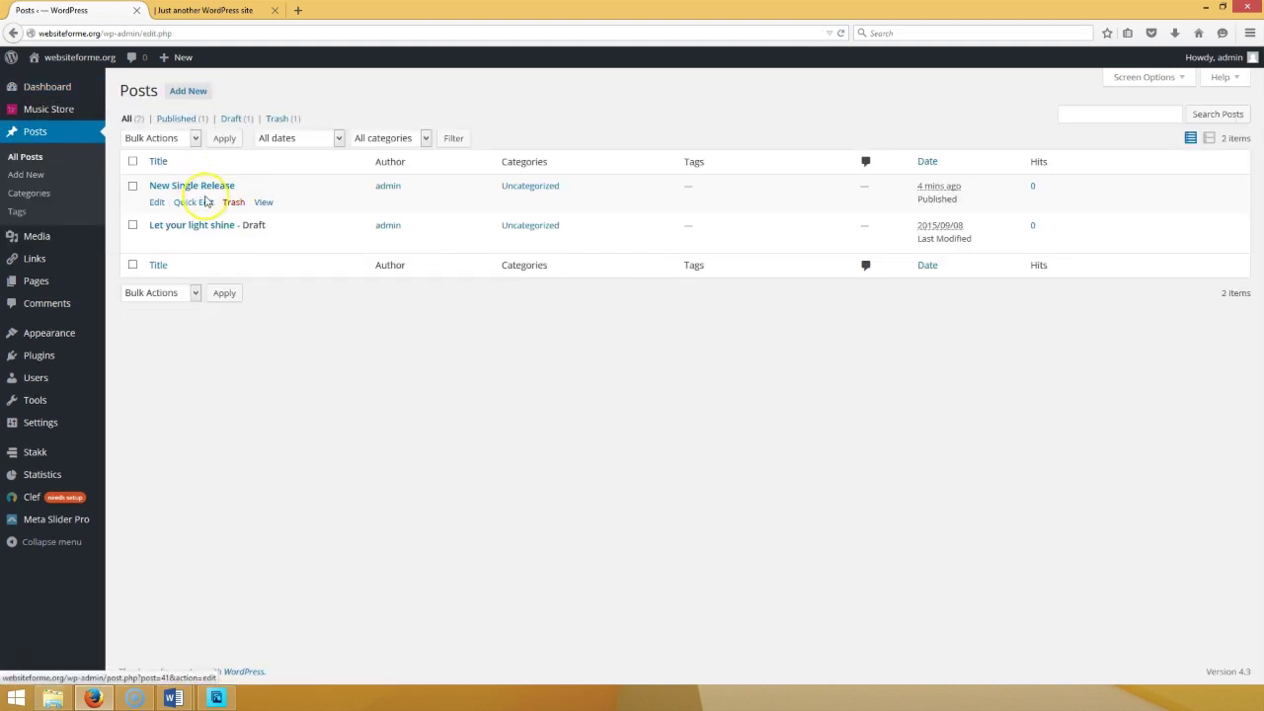
left_click(157, 202)
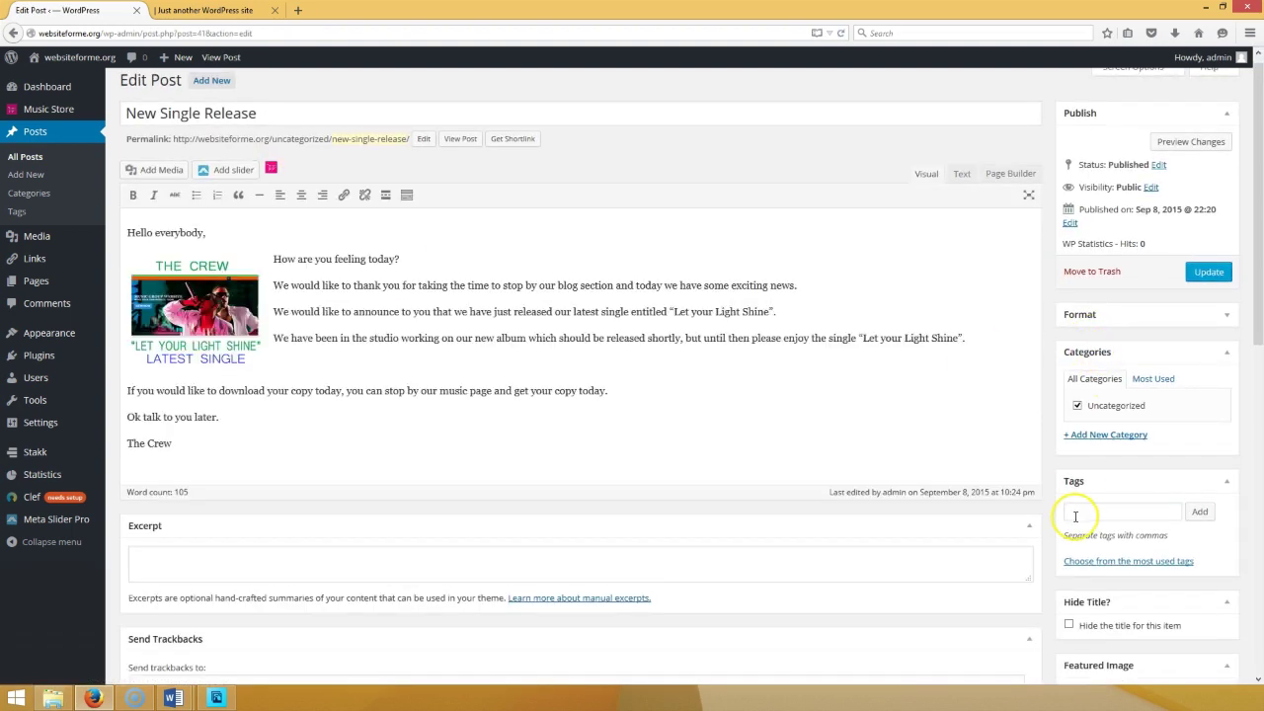
left_click(1074, 516)
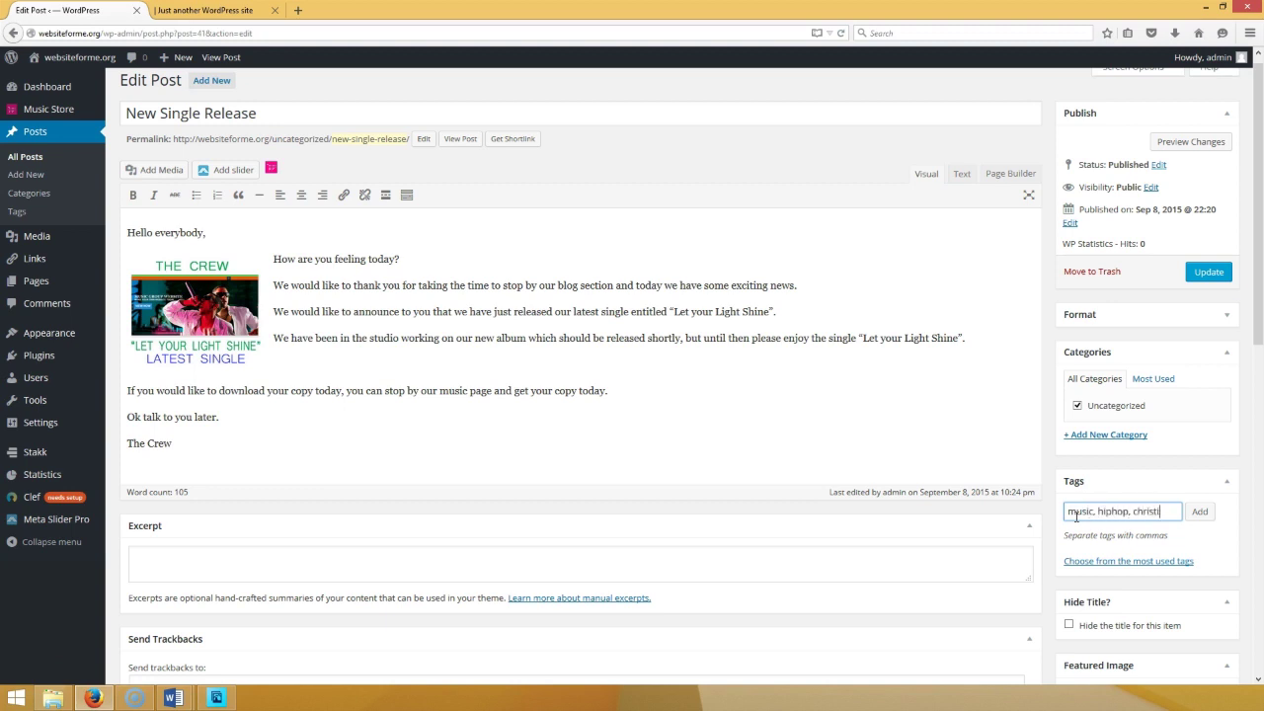
type("music, rappers, band")
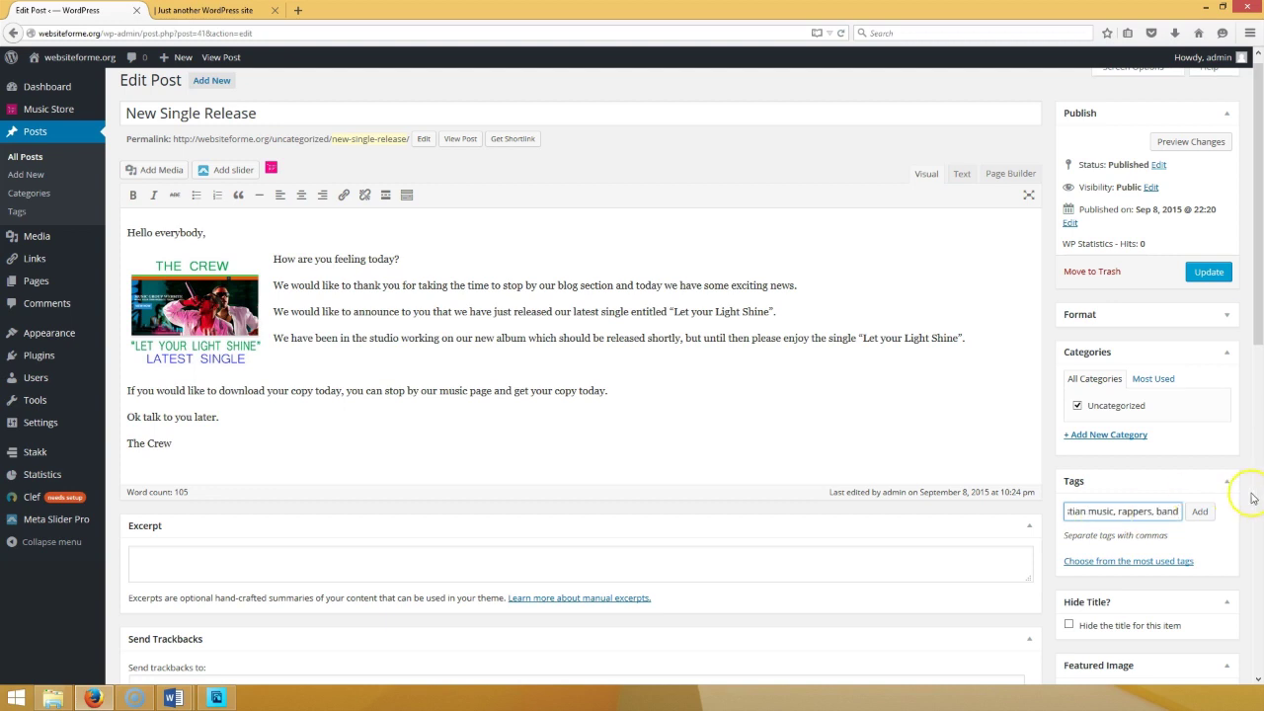
left_click(1200, 512)
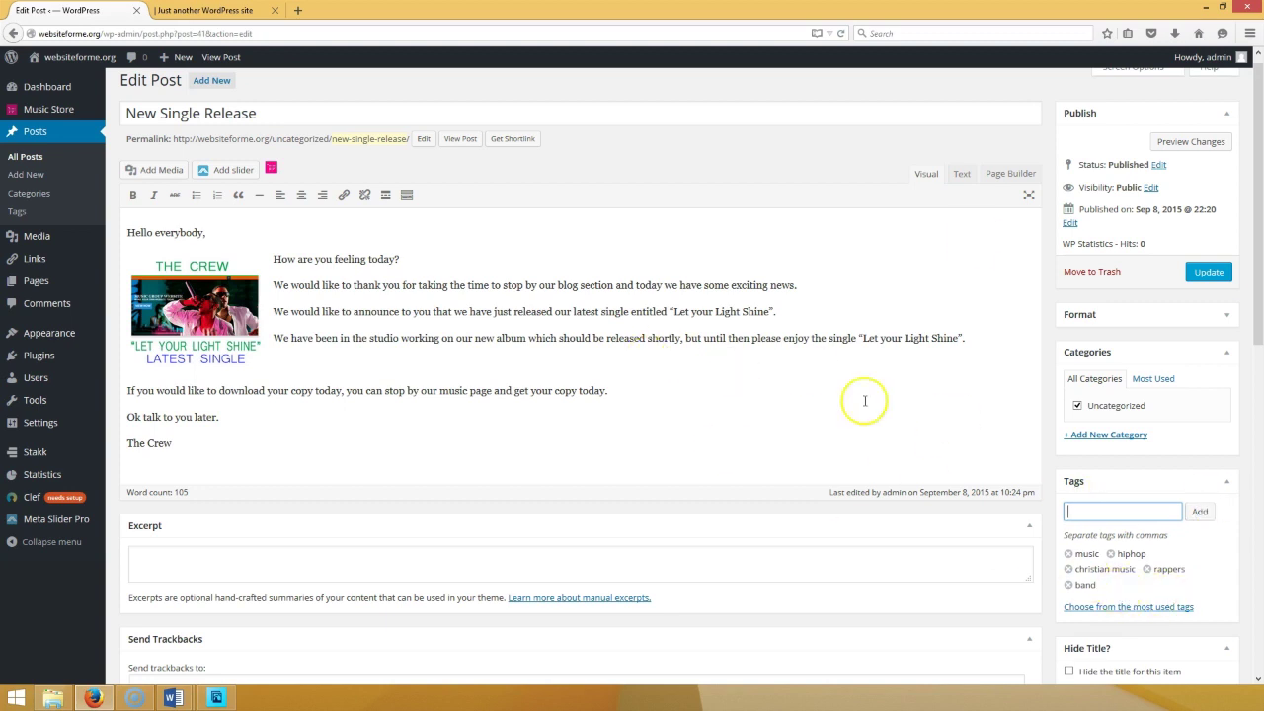
left_click(1217, 271)
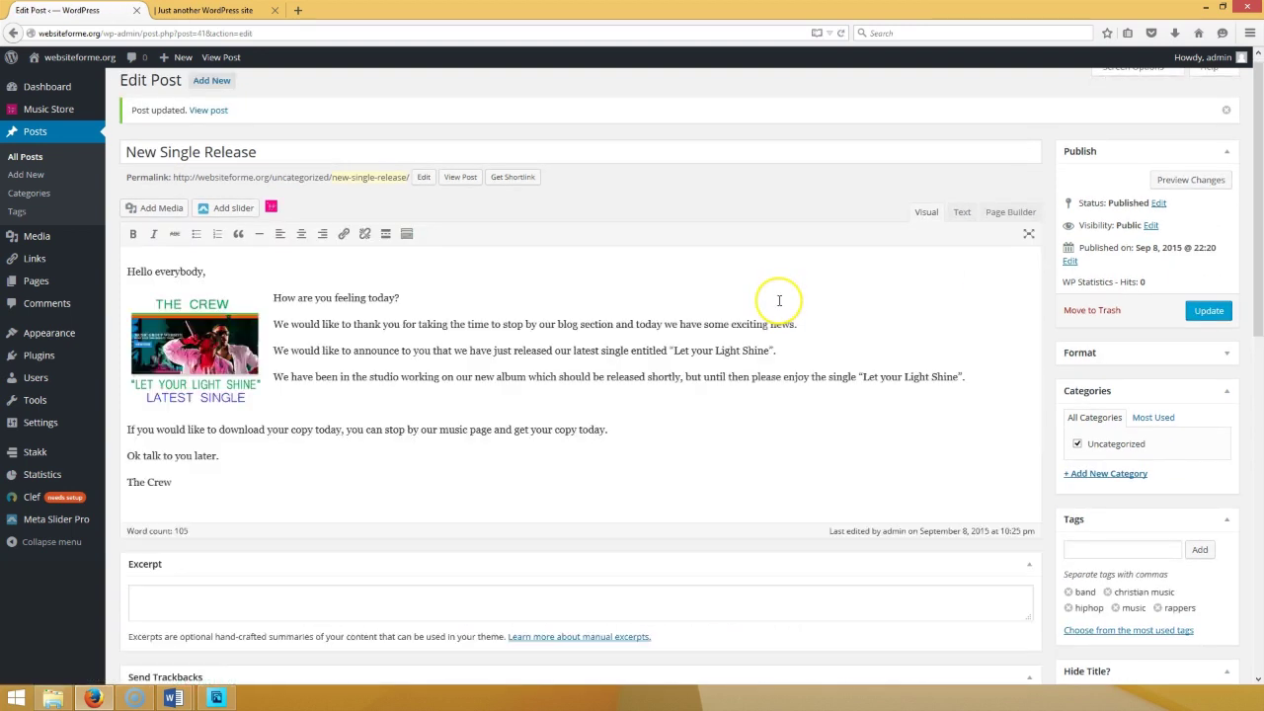
scroll(580, 418, "down", 3)
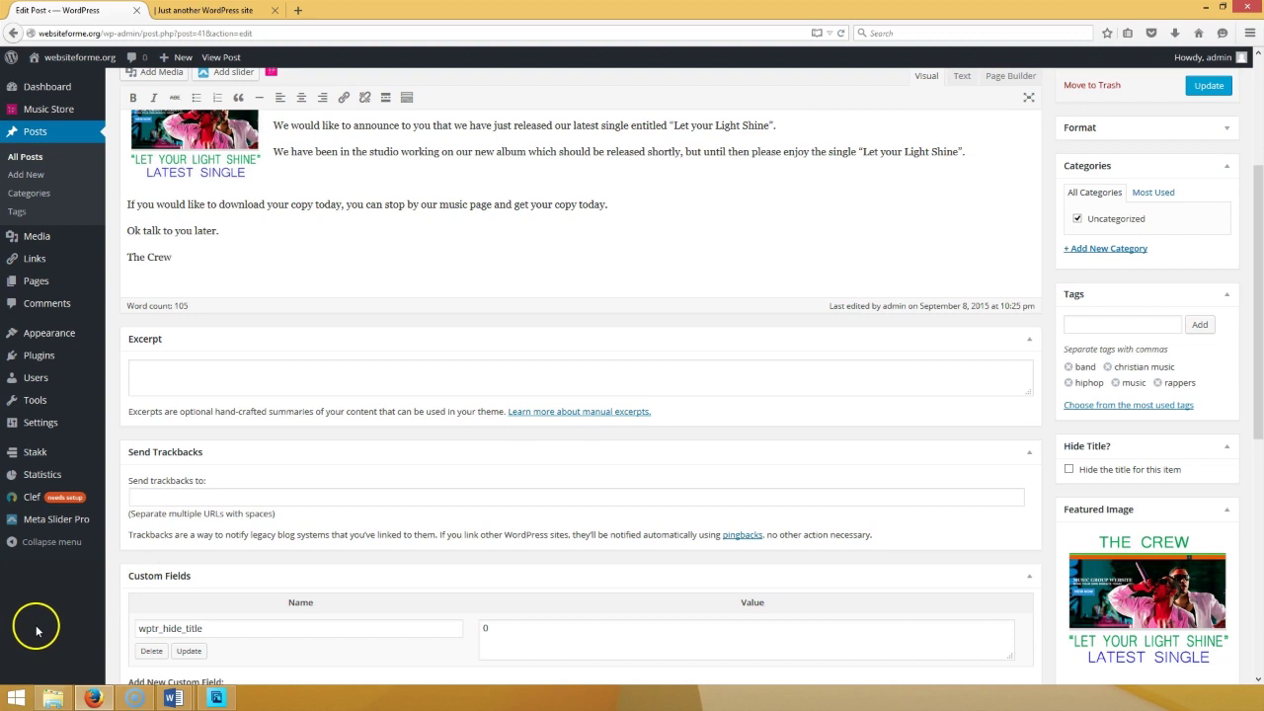
- View the live site's Calendar page, and open the Calendar page for editing in the WordPress admin
left_click(30, 659)
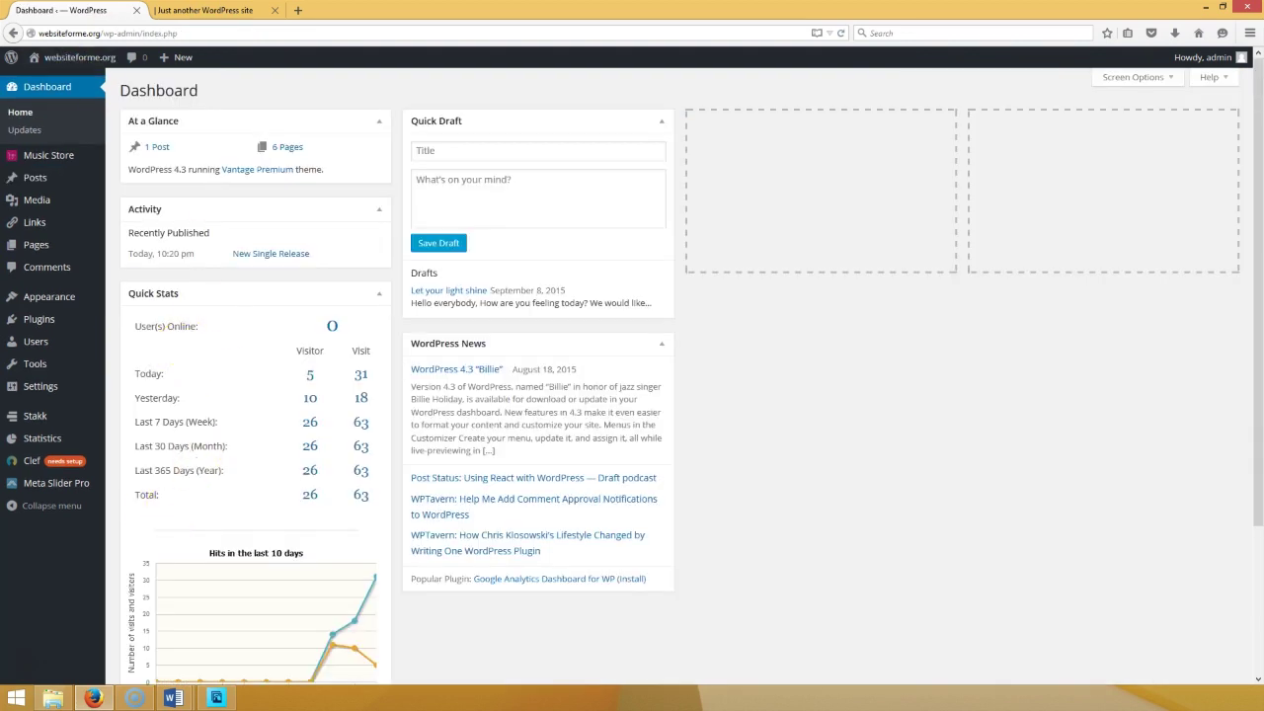
left_click(181, 11)
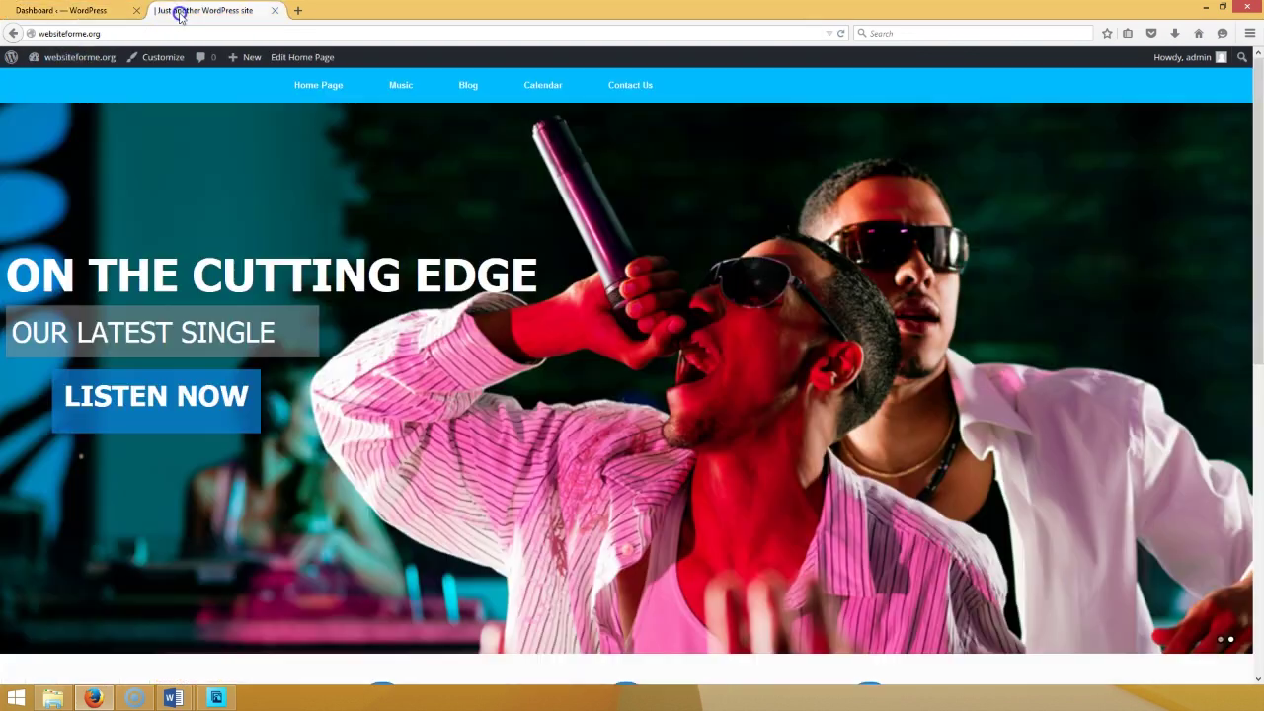
left_click(557, 85)
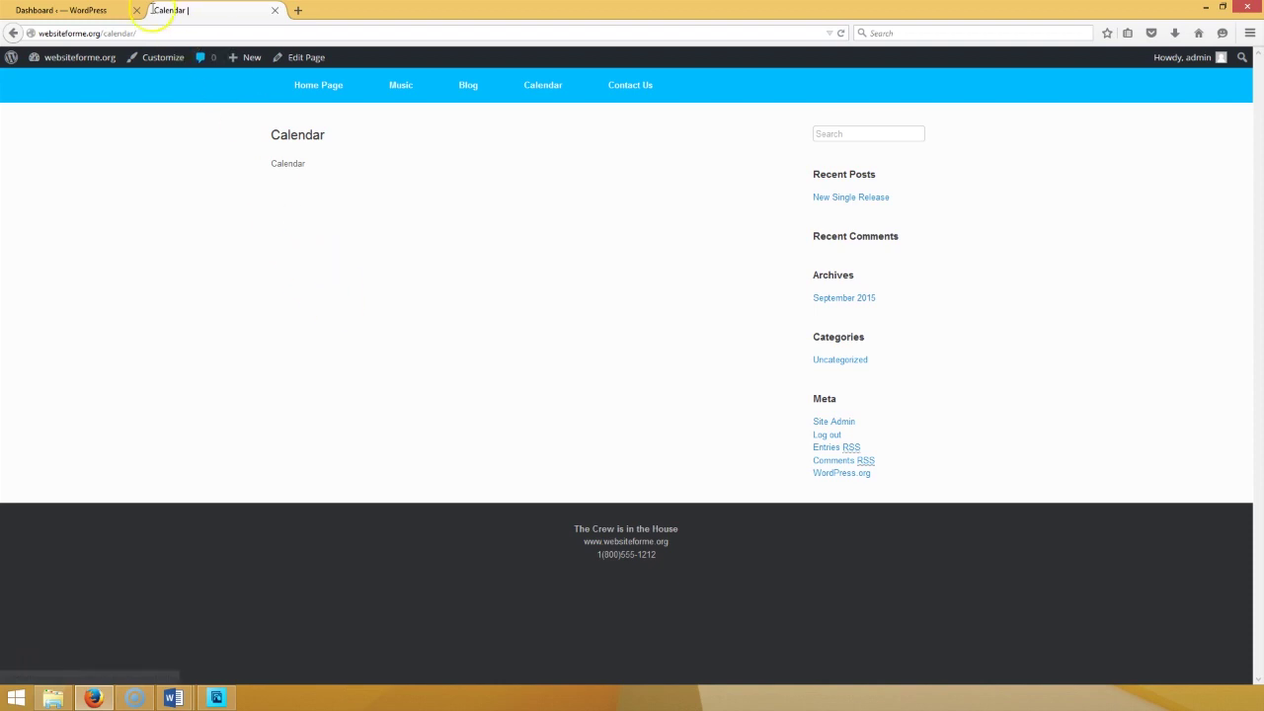
left_click(71, 11)
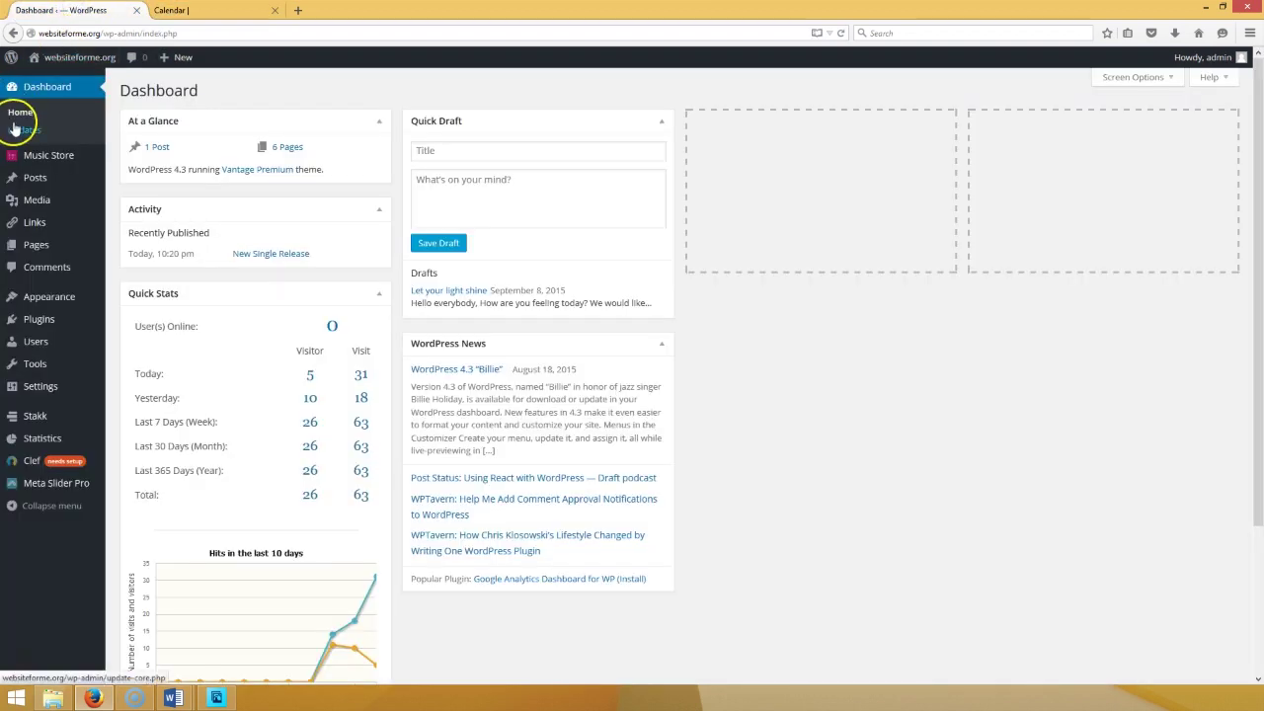
left_click(39, 254)
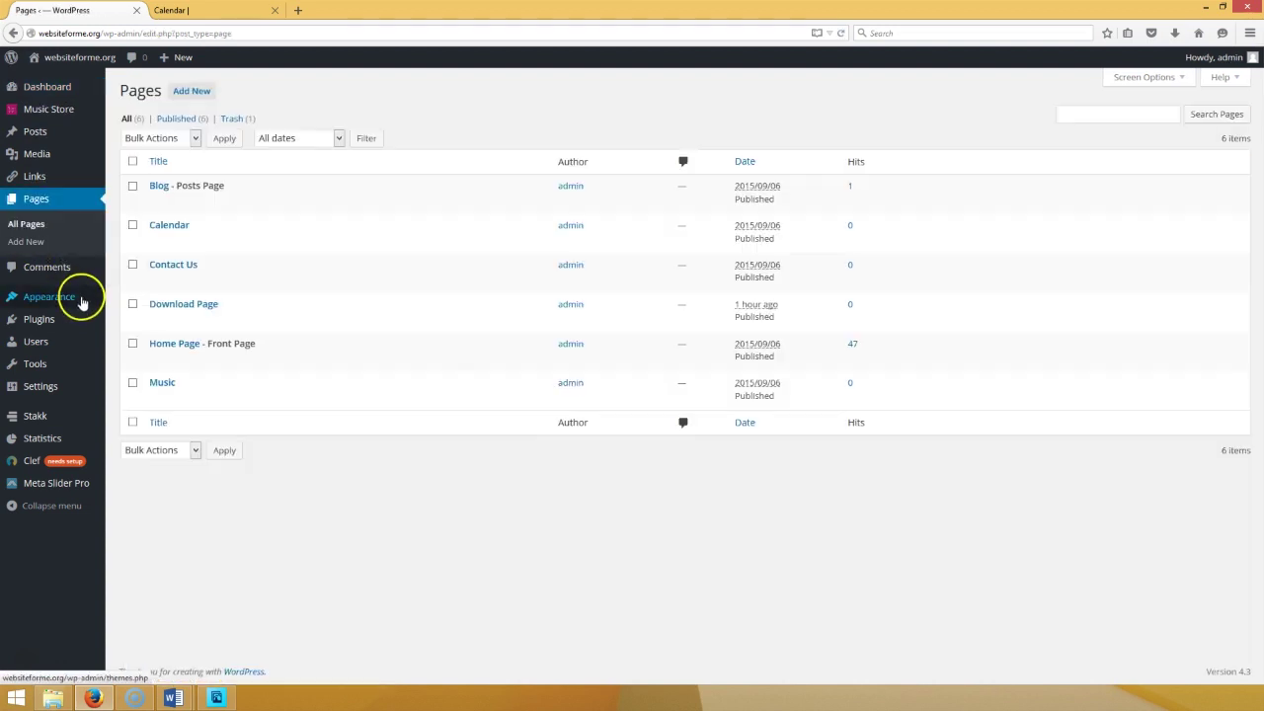
left_click(157, 242)
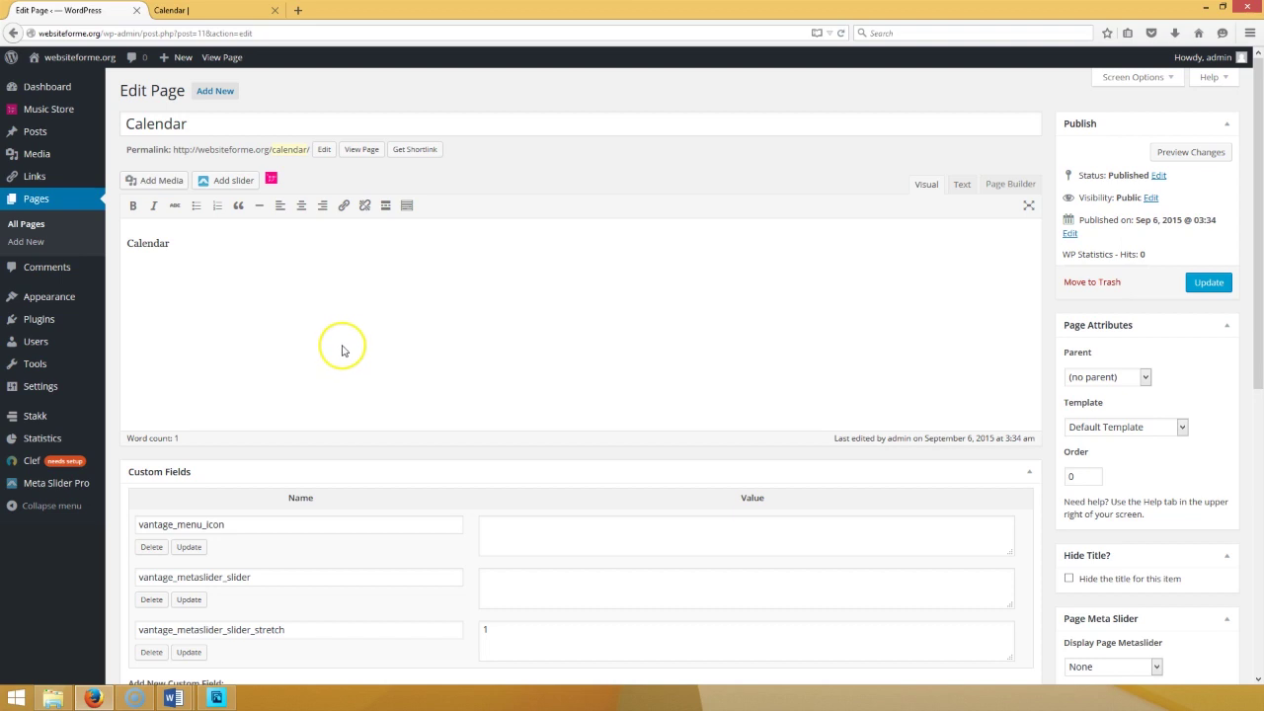
- Open google.com in a new browser tab
left_click(296, 9)
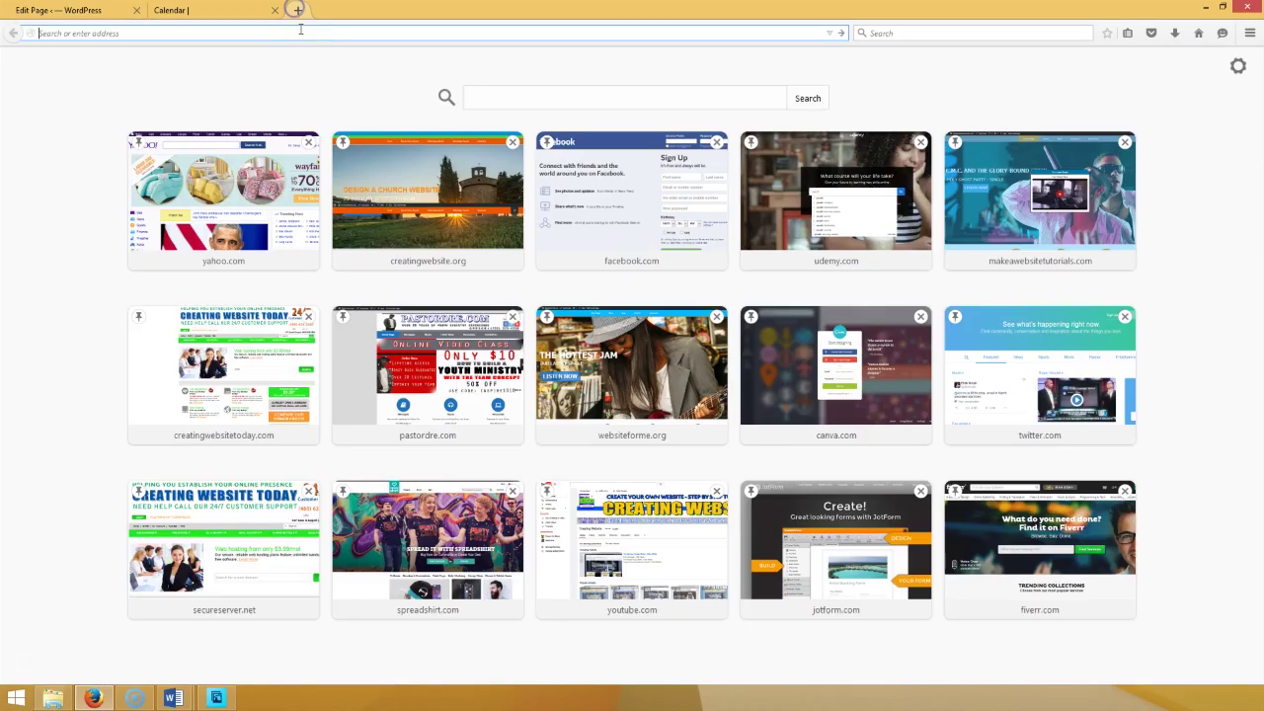
type("goo")
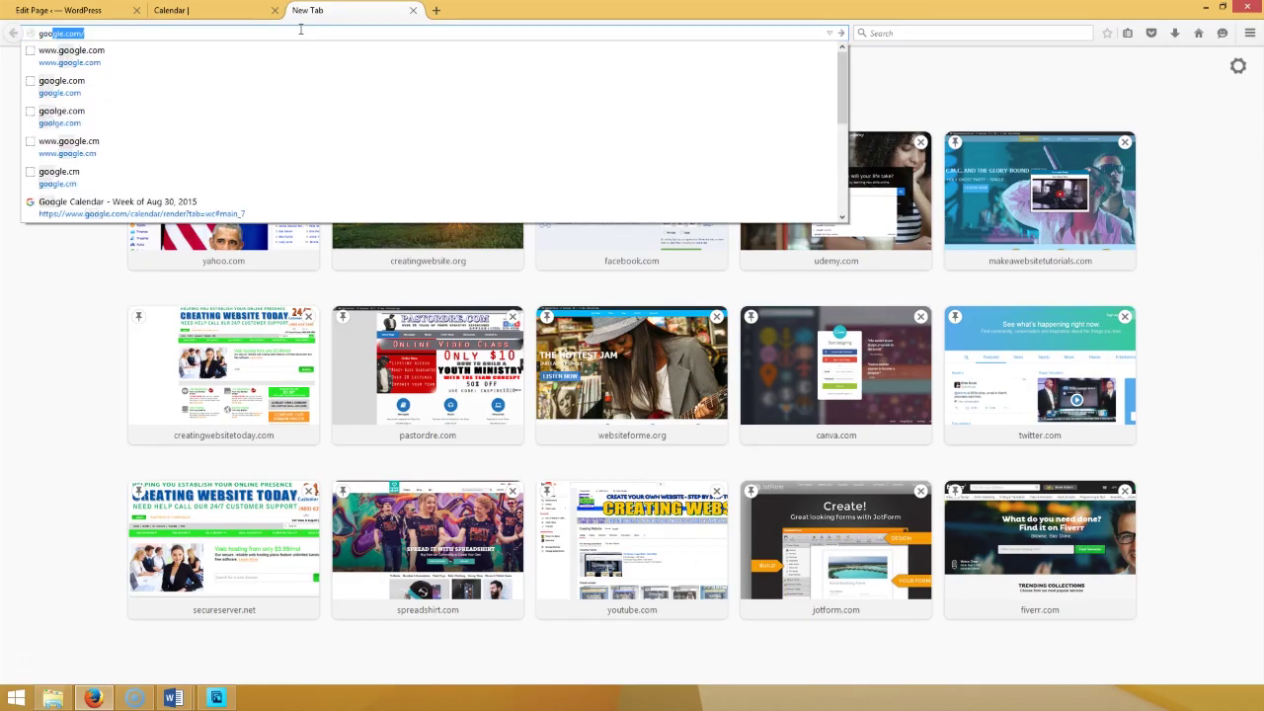
- Go to google.com in the new browser tab and open Google Calendar
type("gle.com")
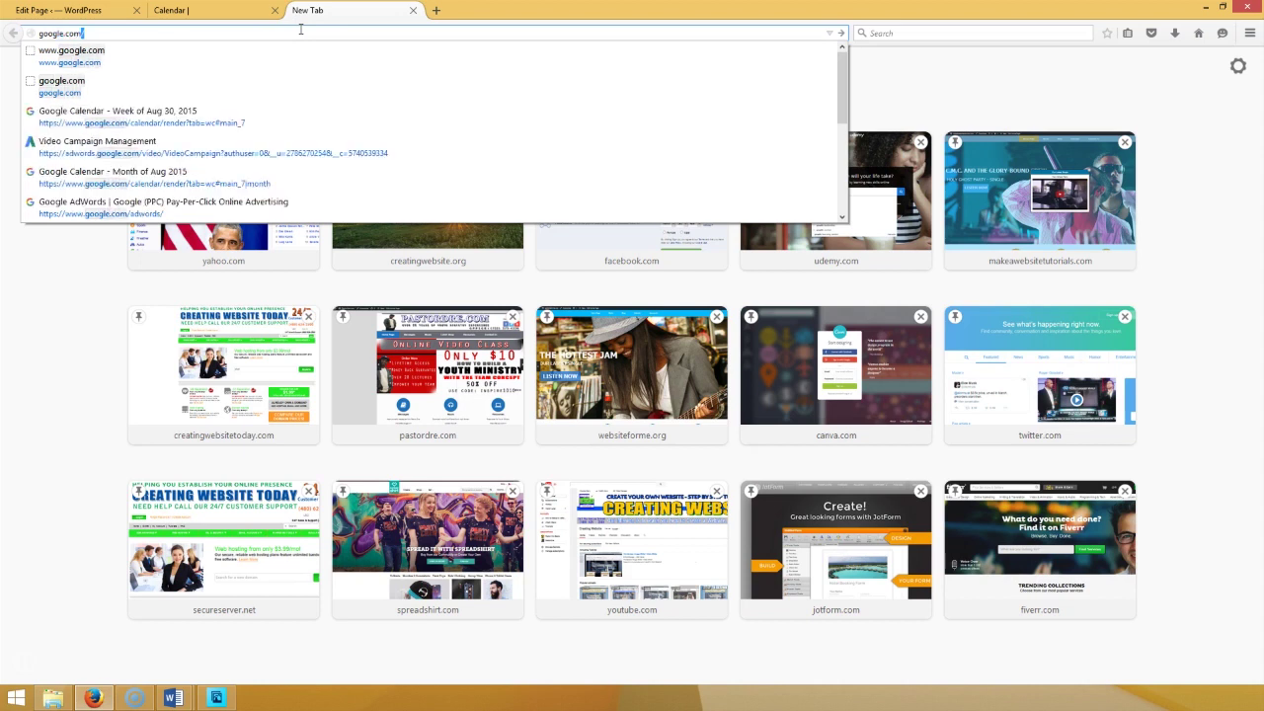
key("Return")
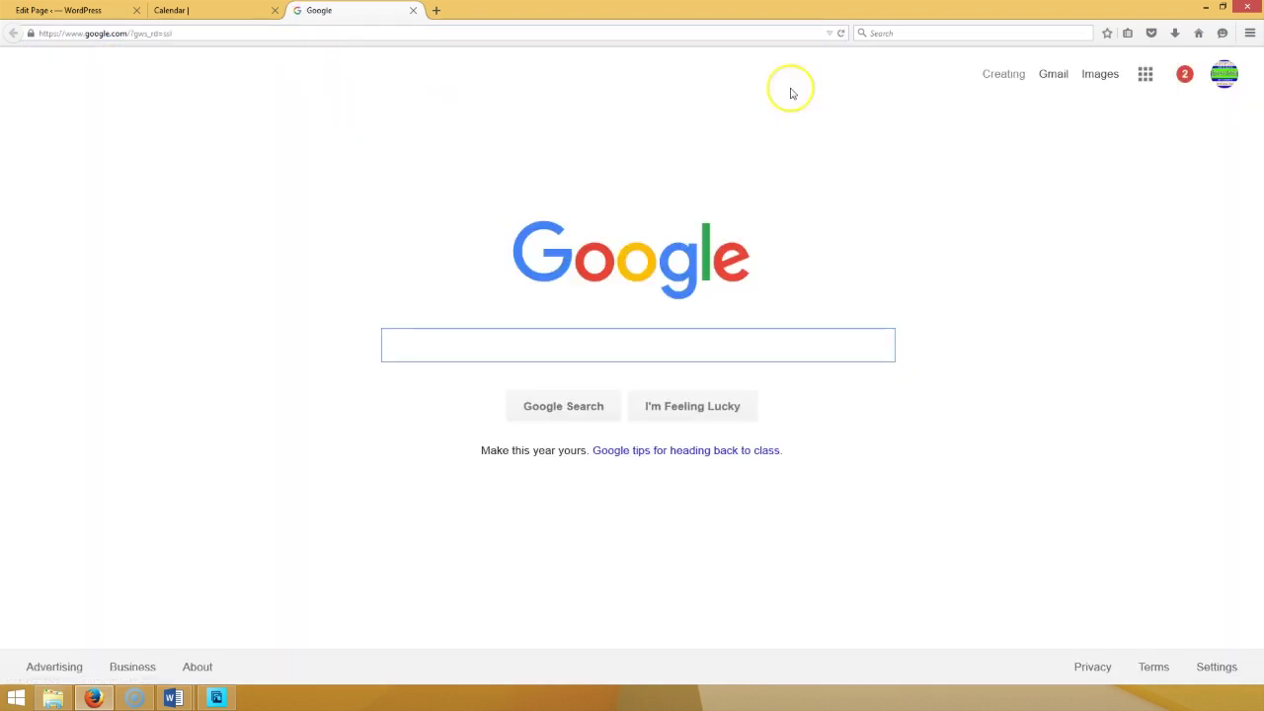
left_click(1146, 77)
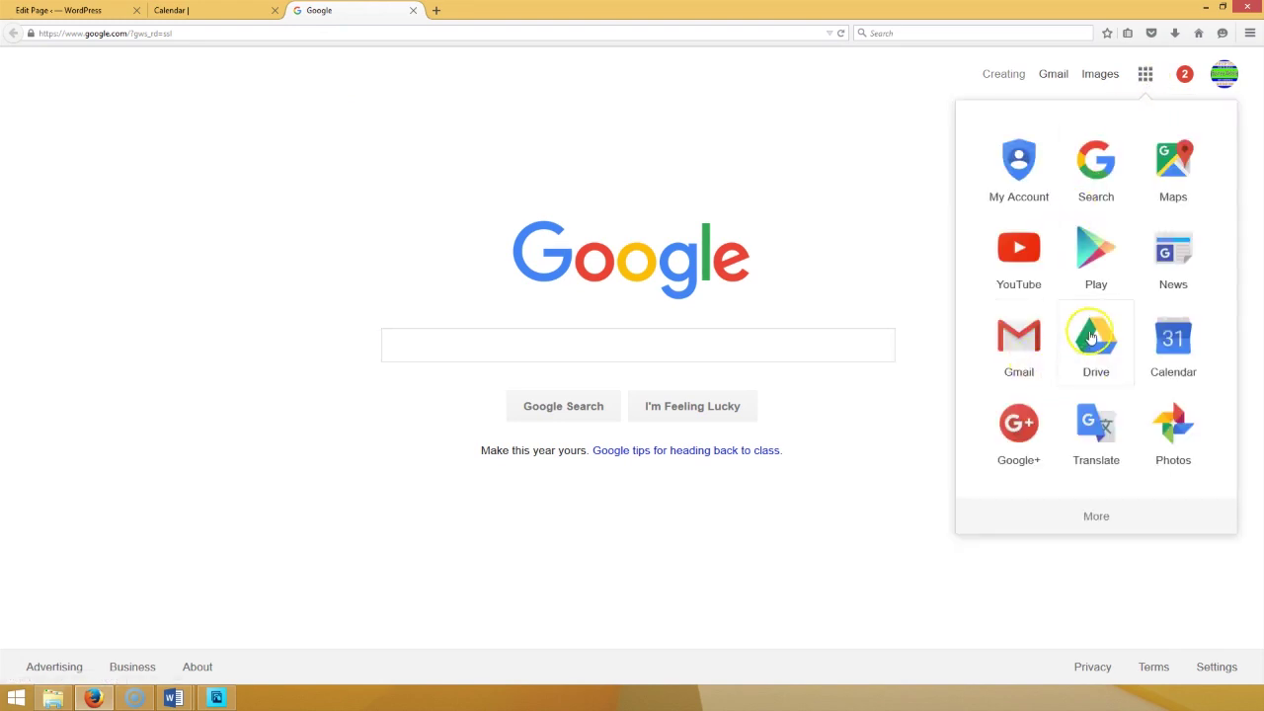
left_click(1185, 335)
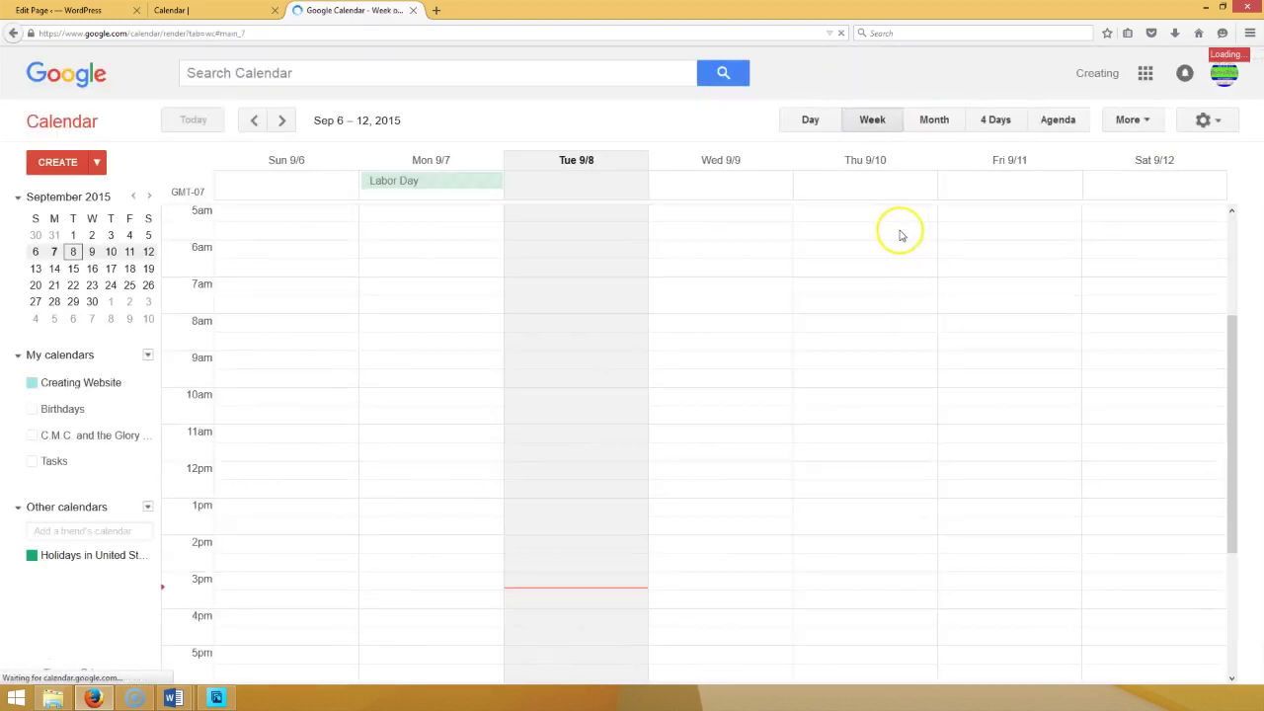
- Start a new calendar named "The Crews Calendar" with the description "The Crews Calendar for bookings and information"
left_click(91, 412)
left_click(99, 431)
left_click(99, 423)
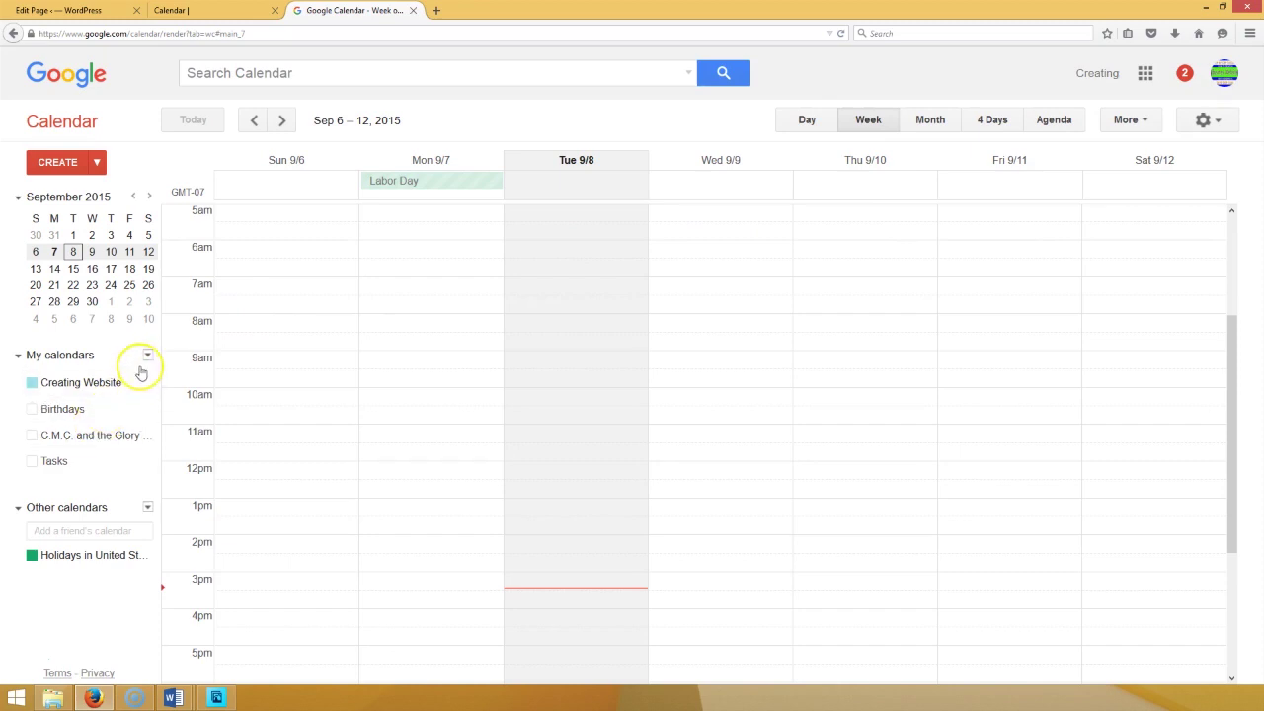
left_click(147, 357)
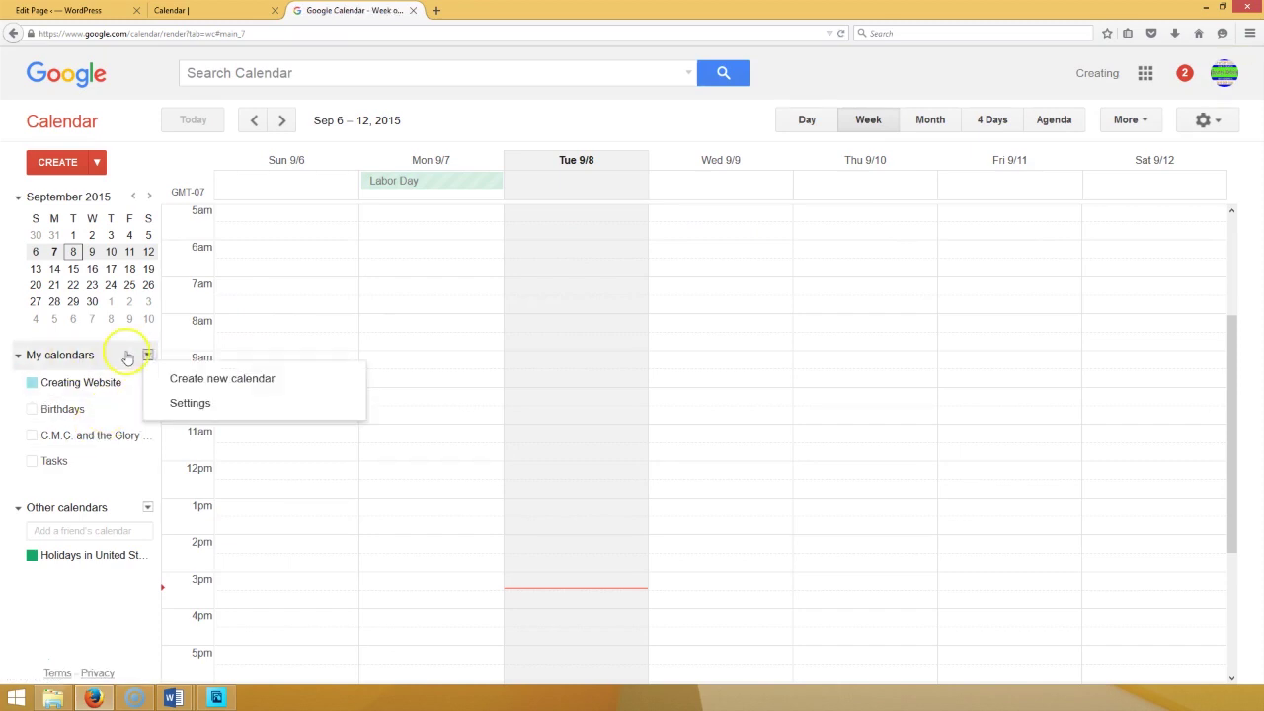
left_click(182, 380)
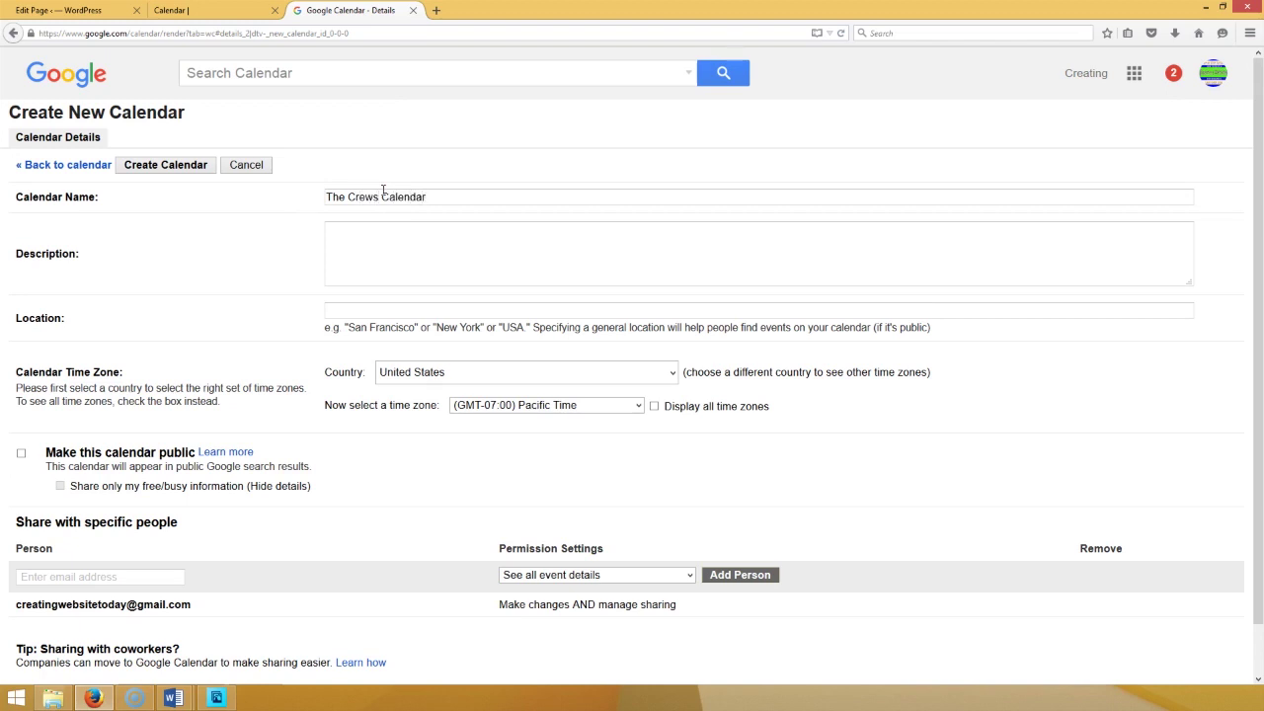
left_click(420, 245)
type("The crews Calendar for bookings and information")
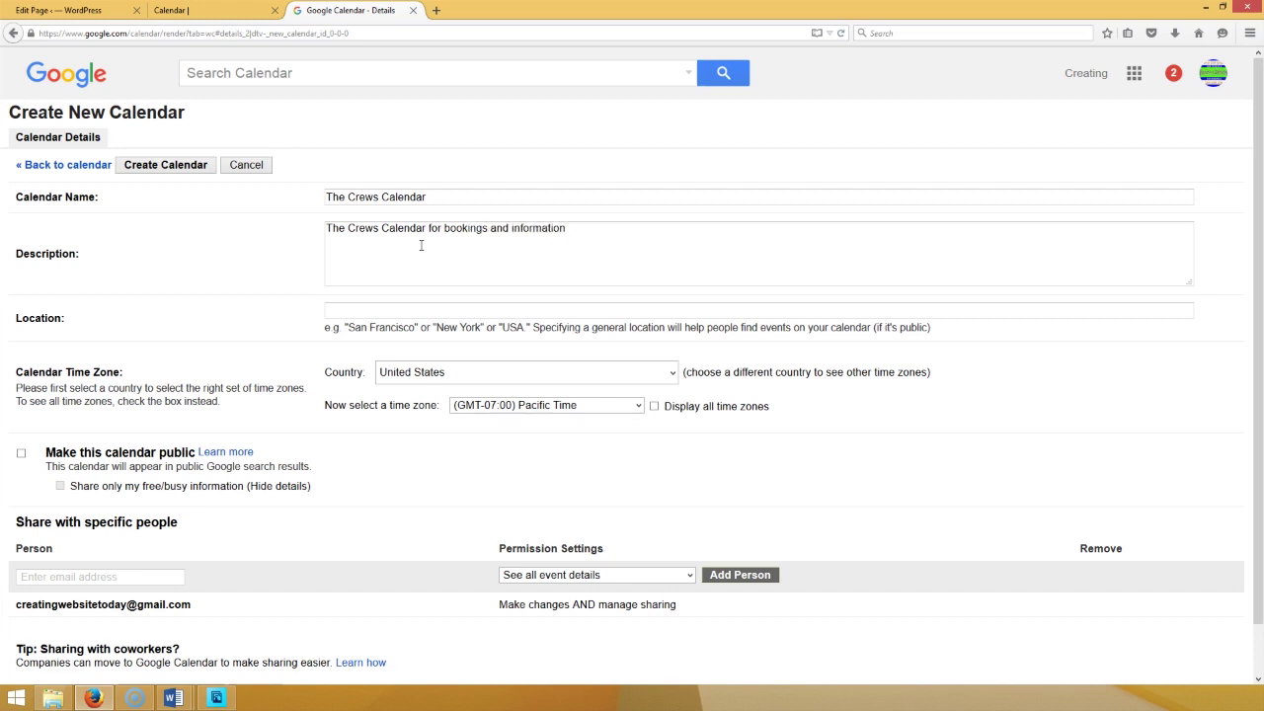
- Review the new calendar's location, public and sharing options, and create the calendar with them left at their defaults
left_click(381, 314)
left_click(233, 452)
left_click(175, 485)
scroll(197, 486, "down", 1)
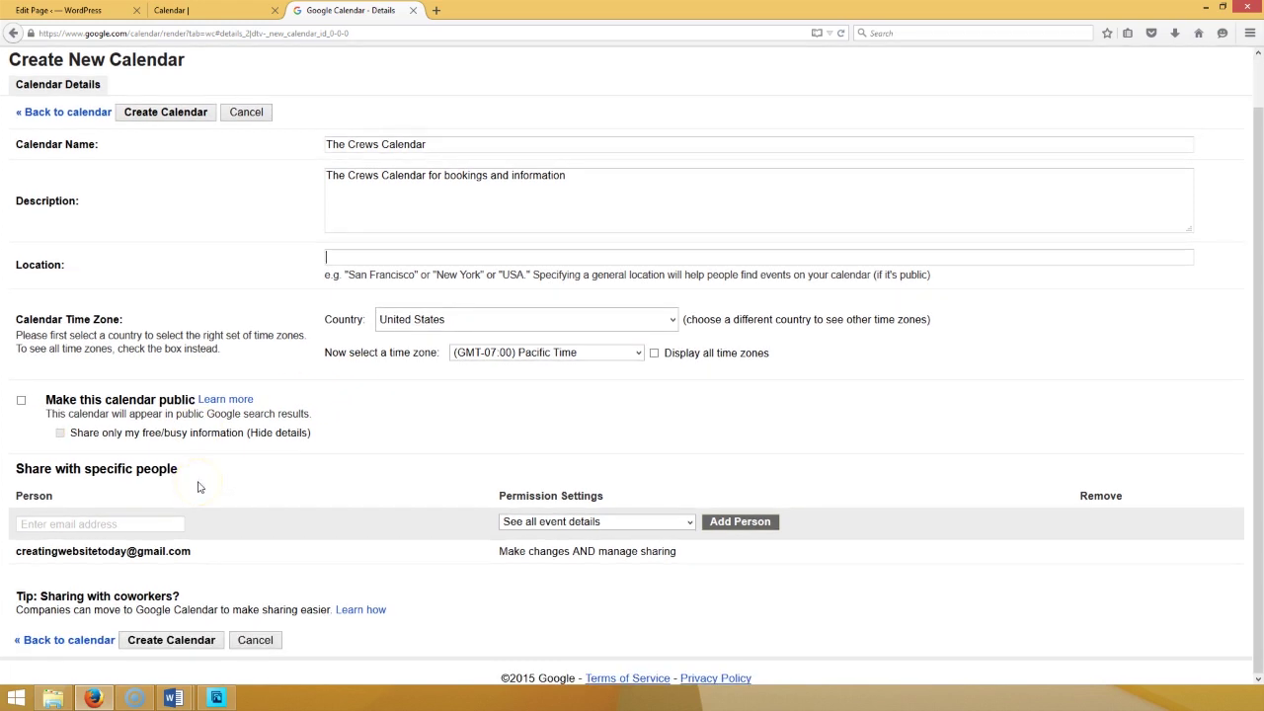
scroll(237, 348, "up", 1)
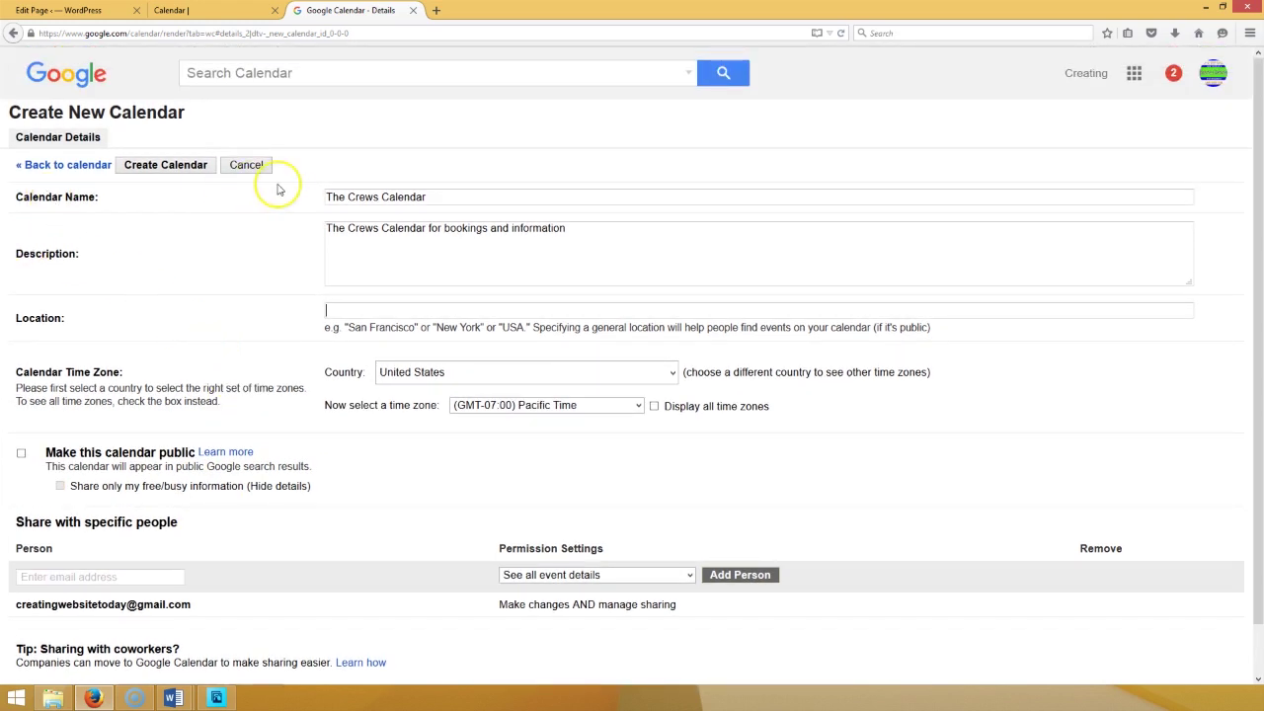
scroll(302, 400, "down", 1)
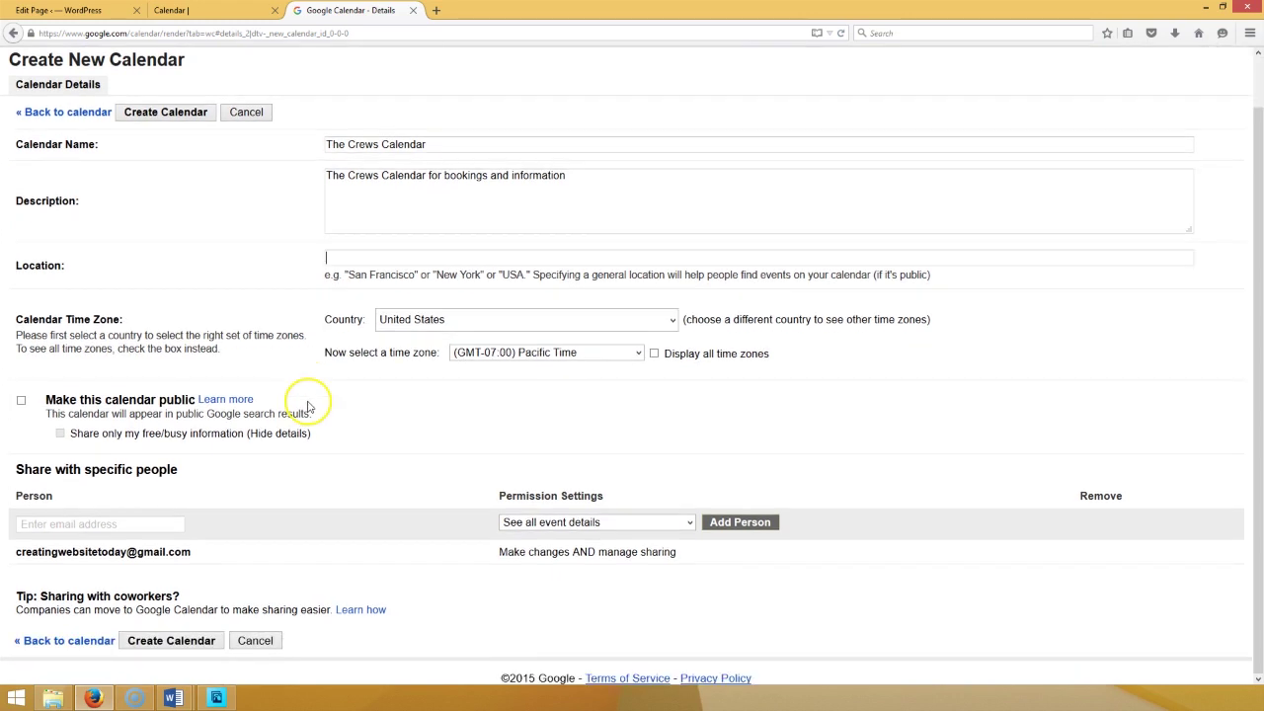
left_click(172, 639)
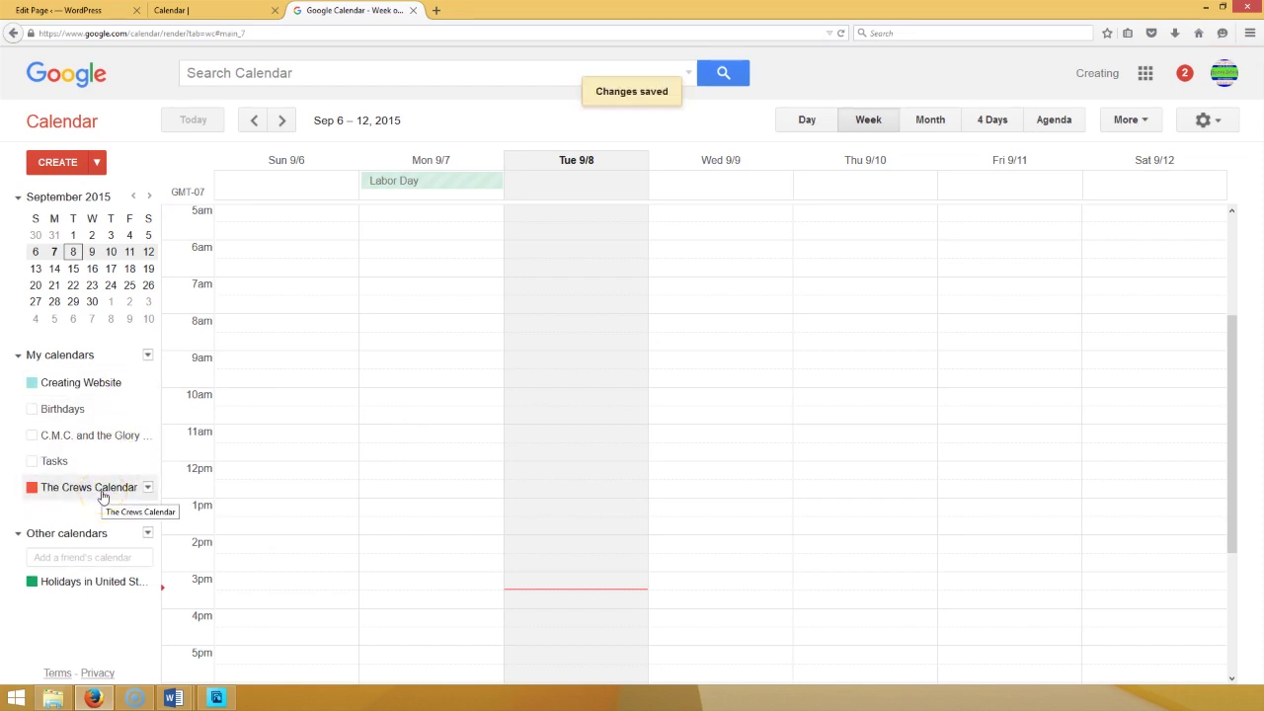
- Show the calendar by month and create the event "The Crew live in Concert" on Friday, September 11 in The Crews Calendar
left_click(953, 119)
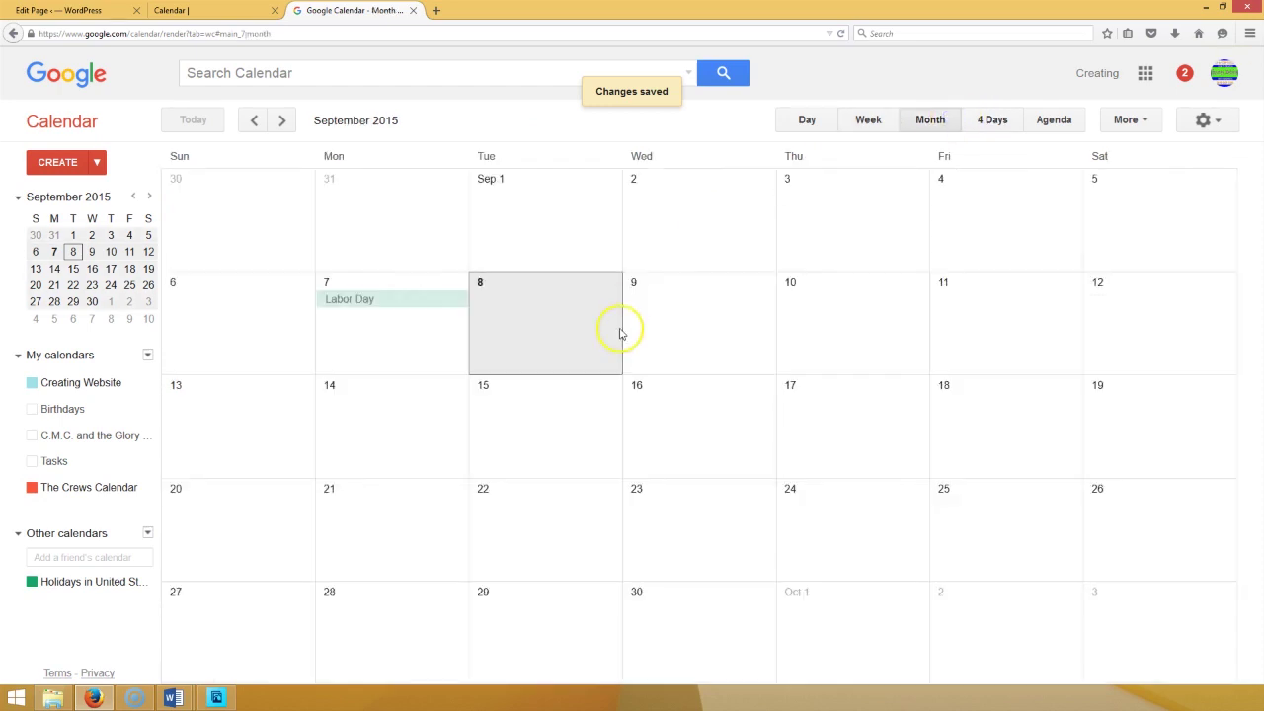
left_click(530, 297)
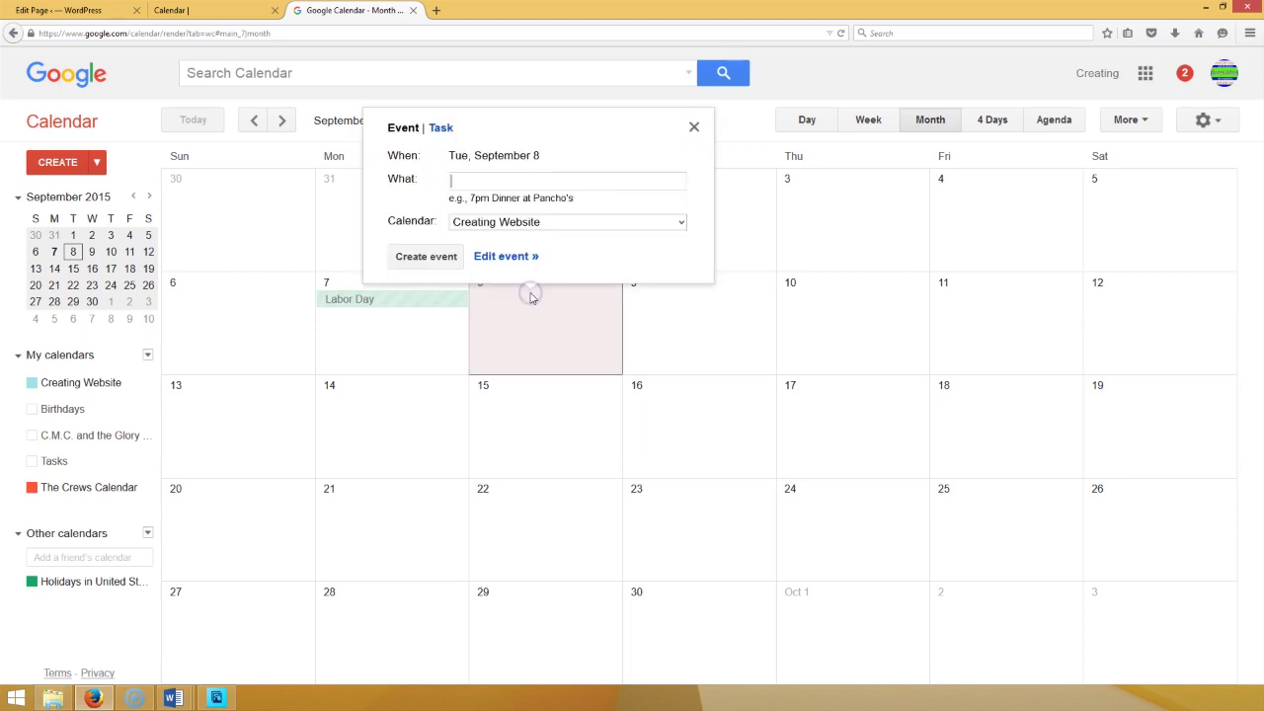
left_click(711, 300)
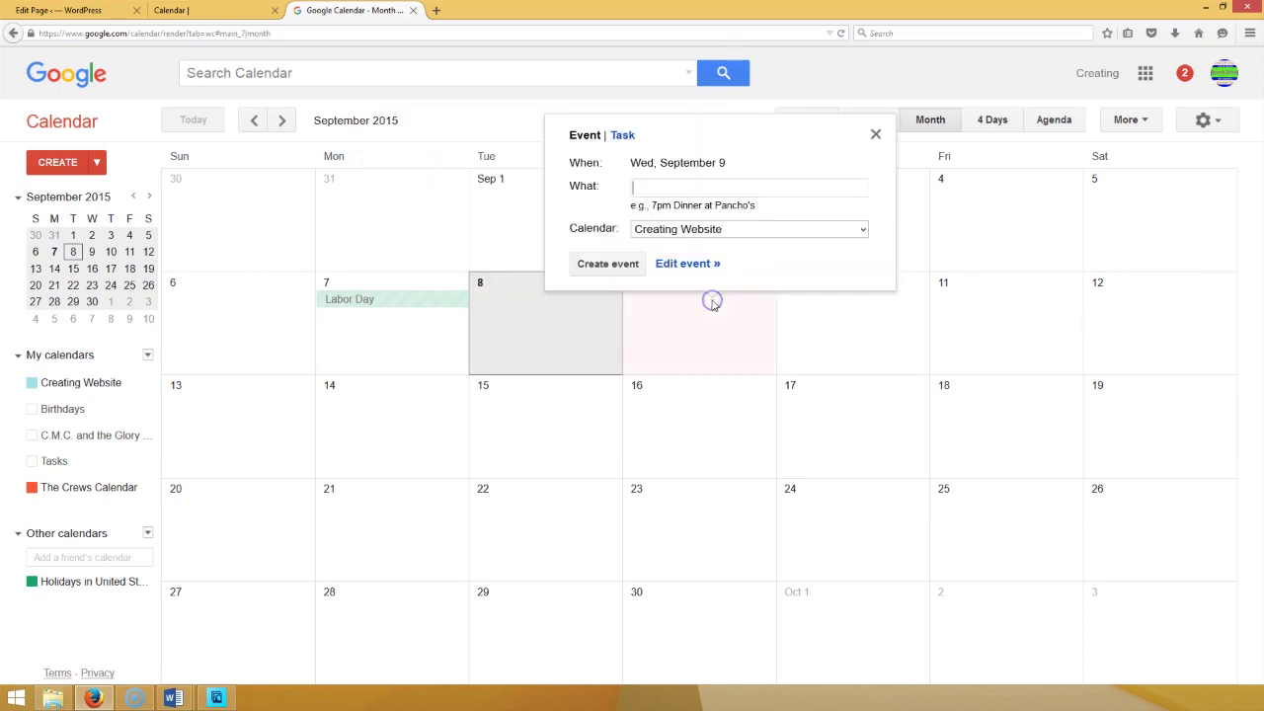
left_click(979, 309)
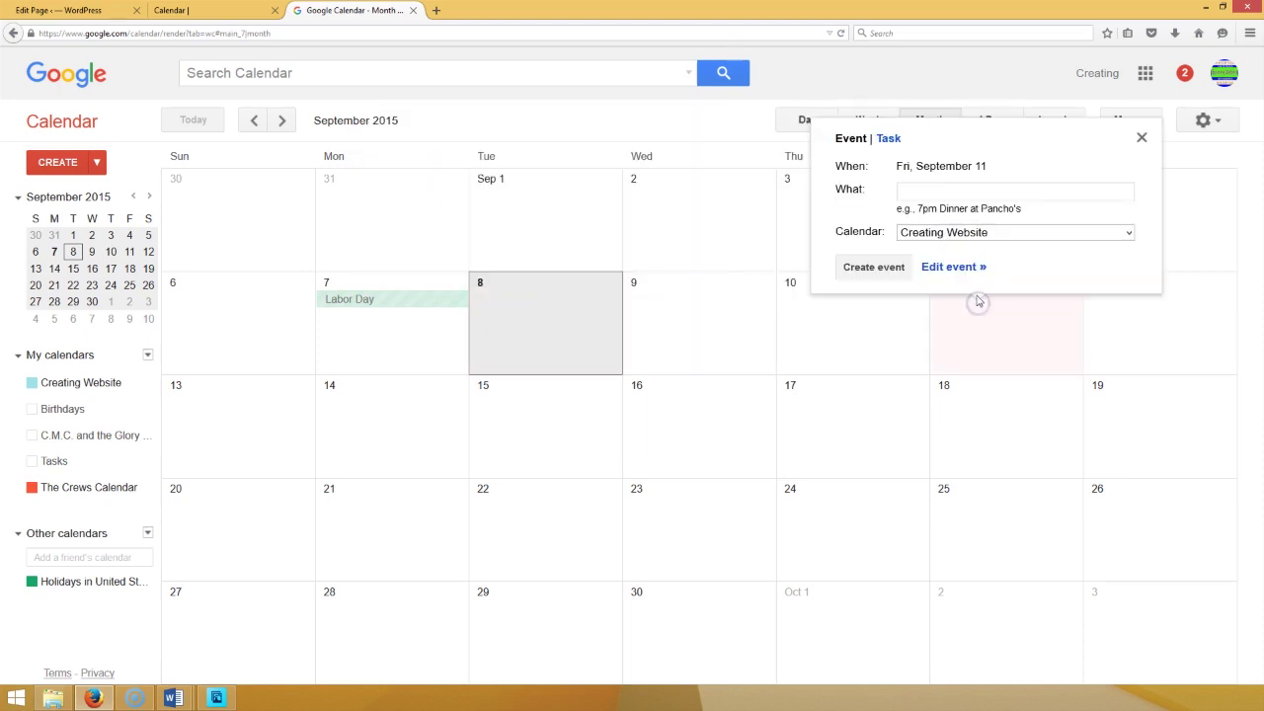
left_click(950, 195)
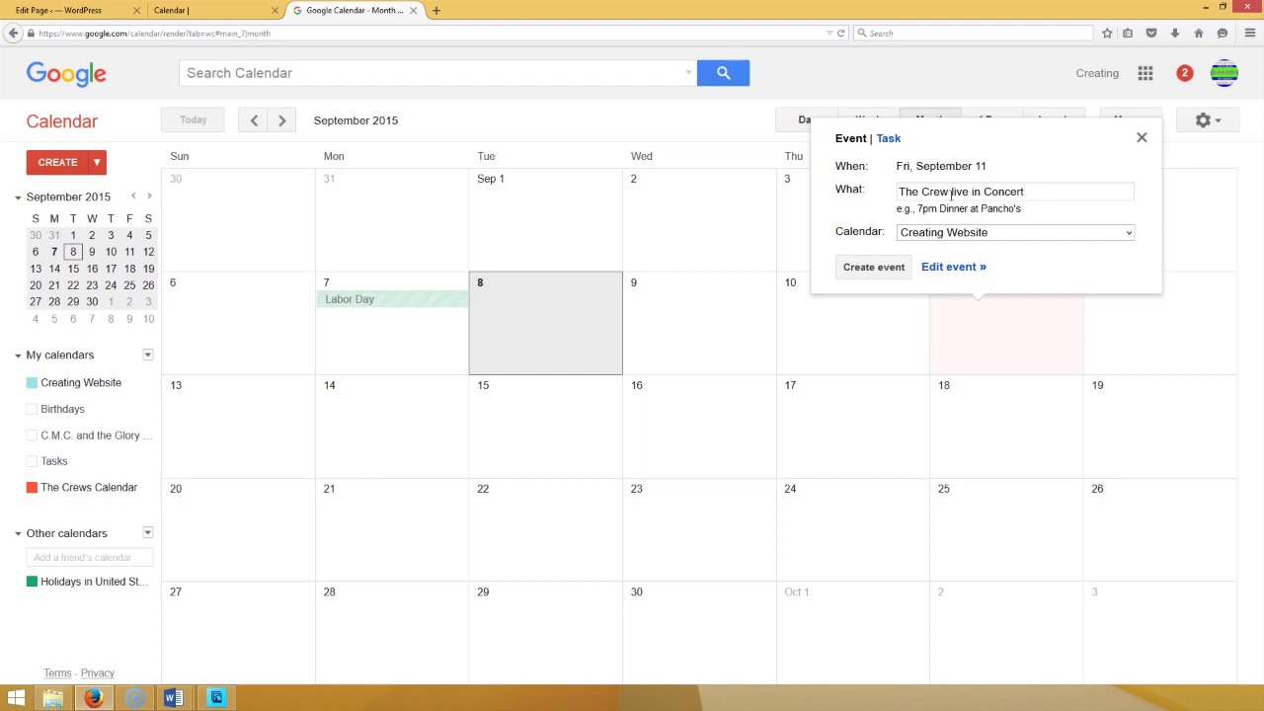
left_click(1127, 234)
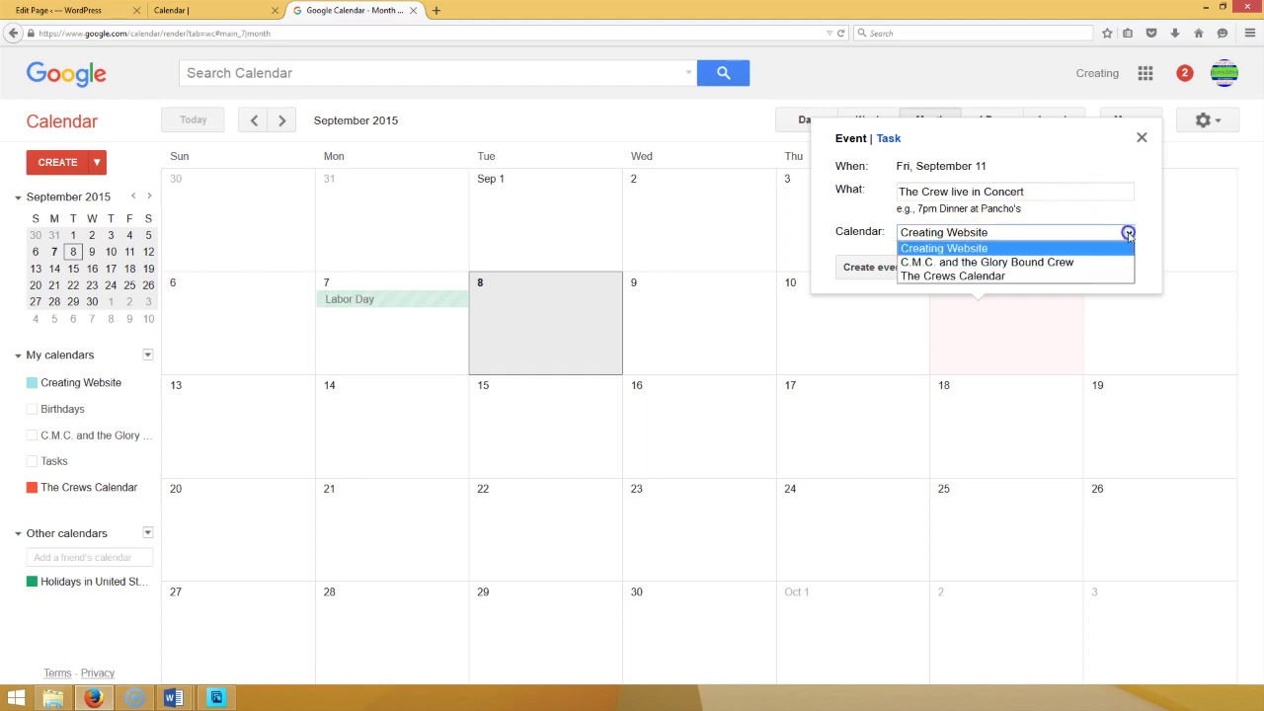
left_click(1062, 277)
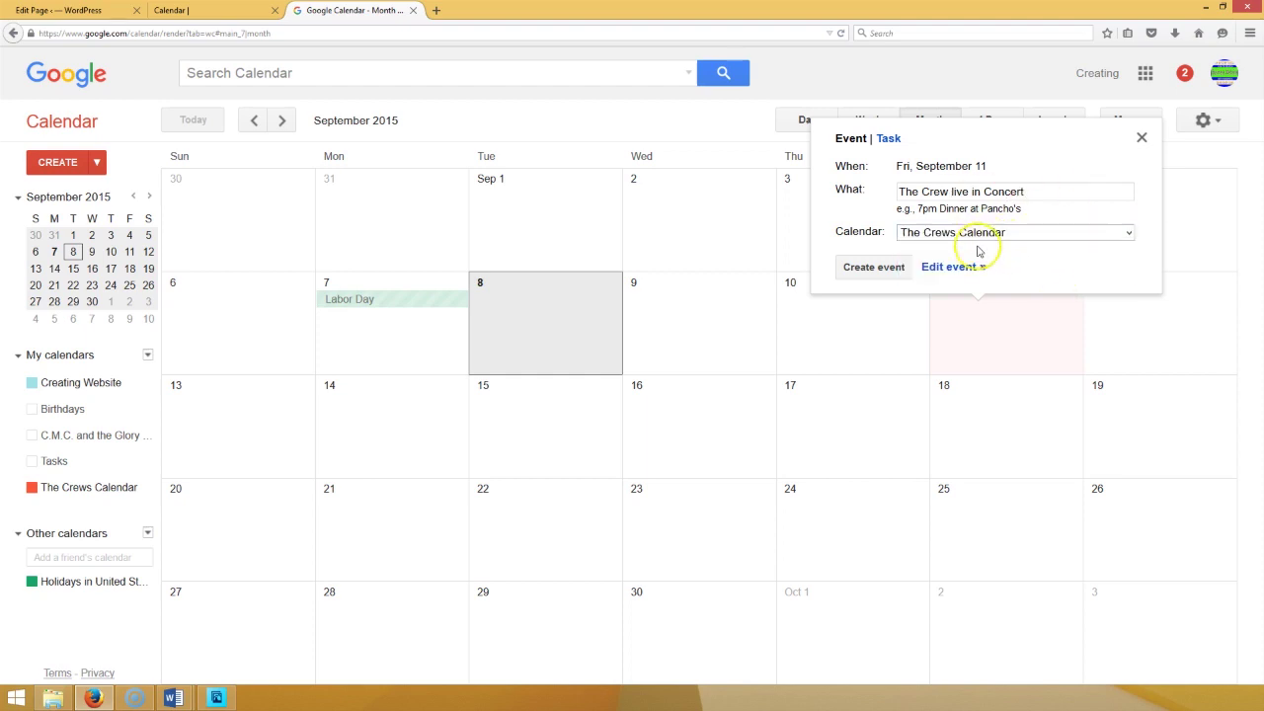
left_click(875, 267)
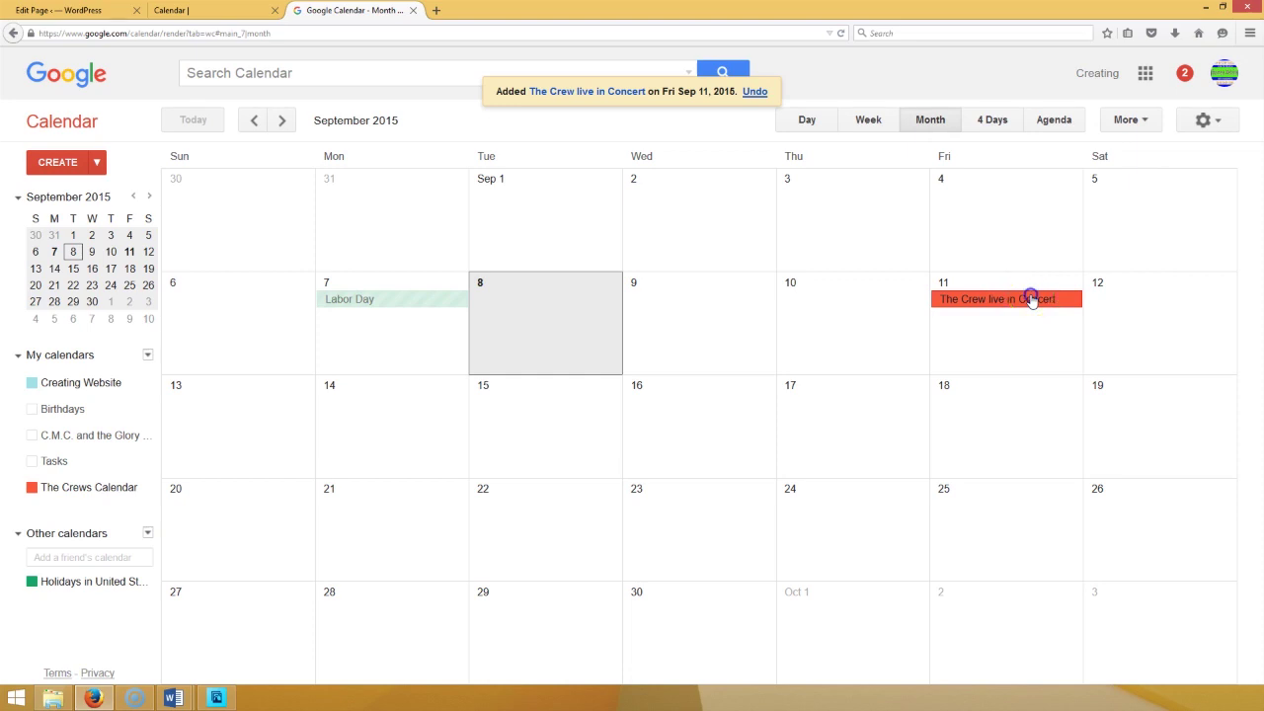
- Describe the concert event as "The Crew Live in Concert" at "Victory Outreach Church in San Diego" with the venue's street address and phone number, and save it
left_click(1032, 299)
left_click(1134, 265)
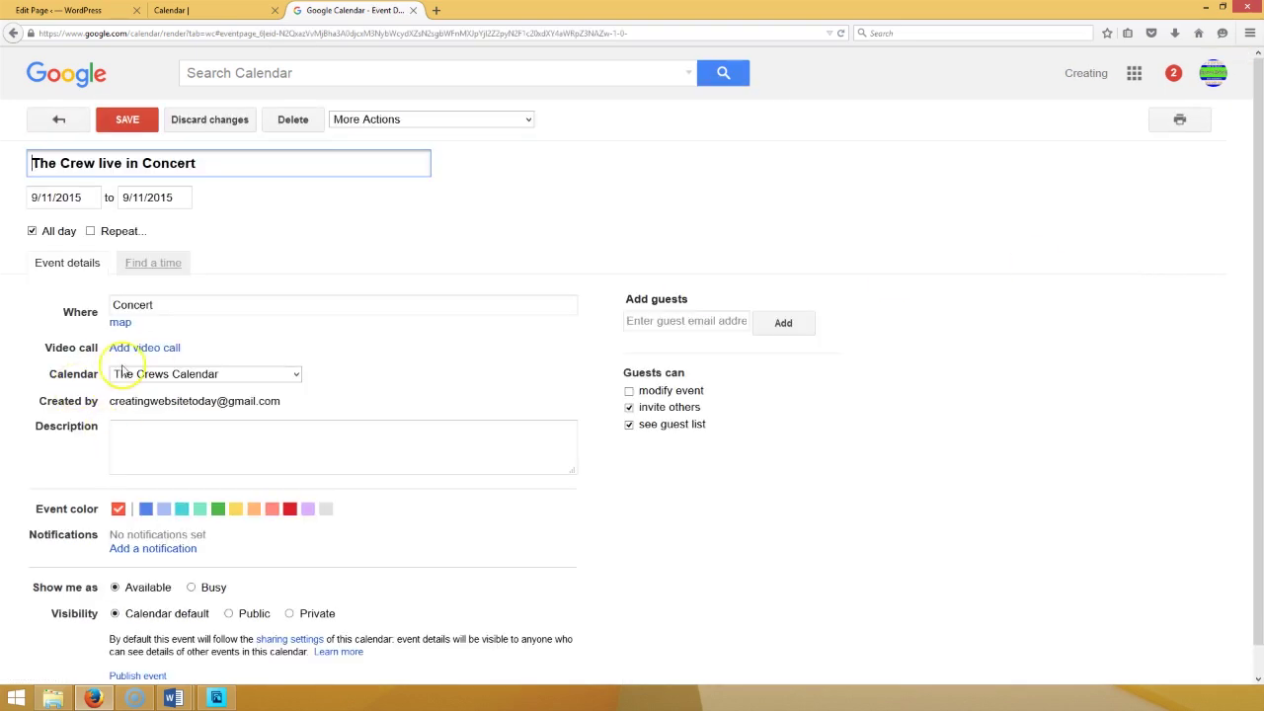
left_click(125, 433)
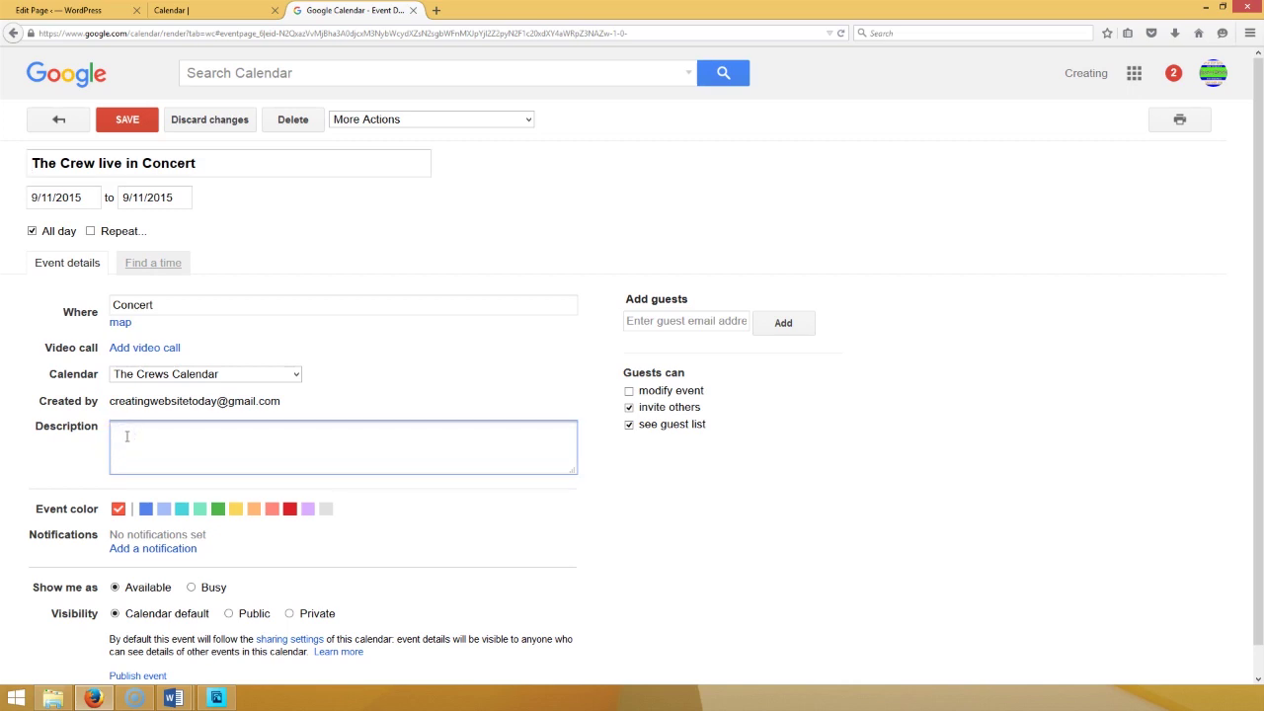
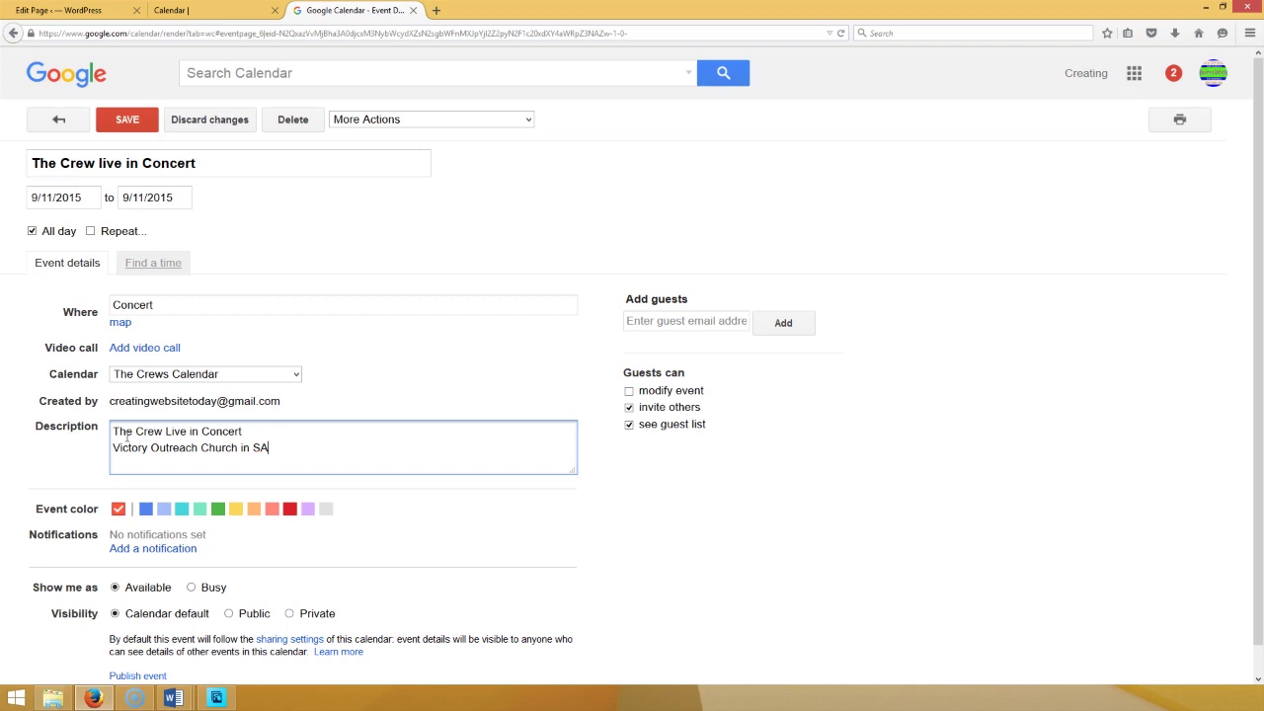
key("Return")
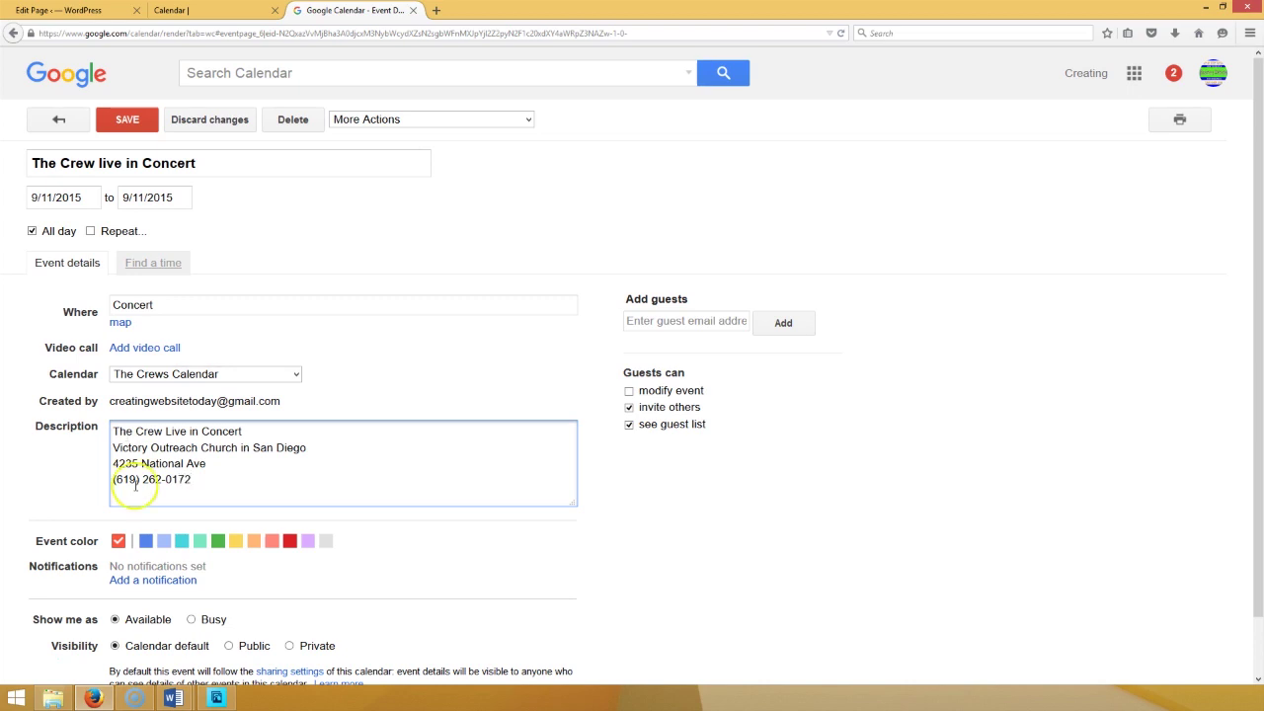
scroll(221, 476, "down", 1)
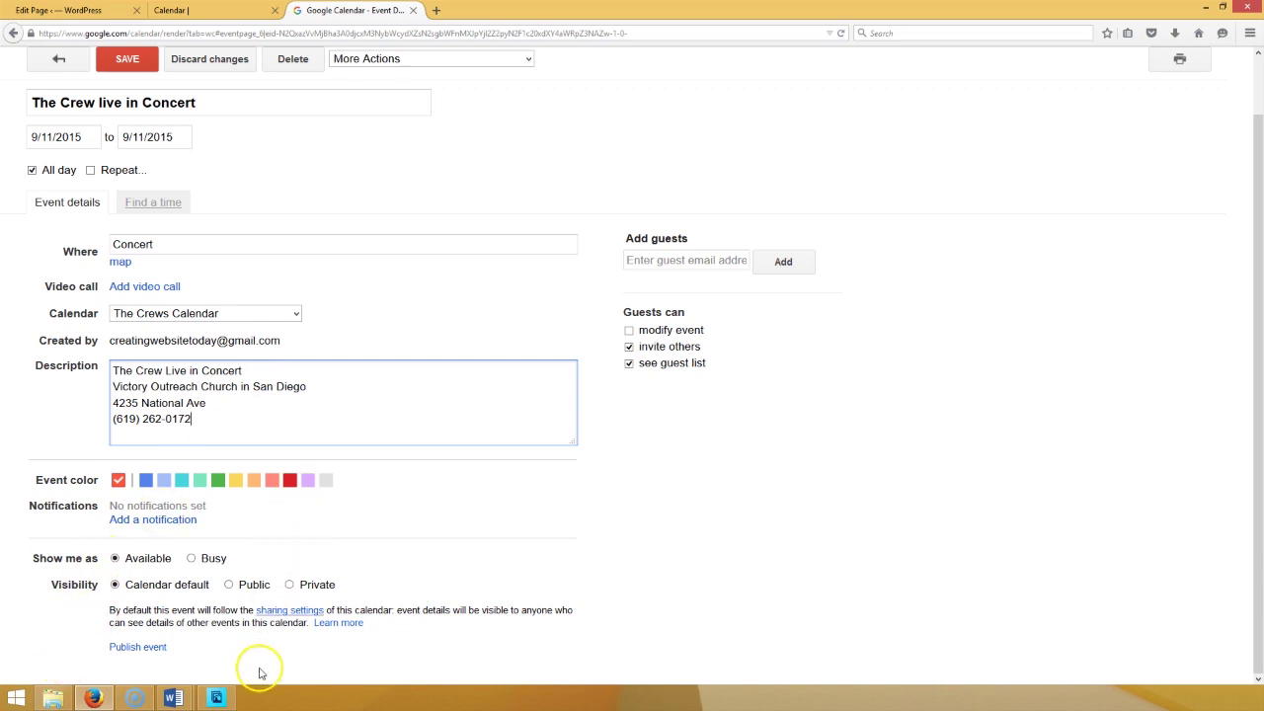
scroll(225, 487, "up", 1)
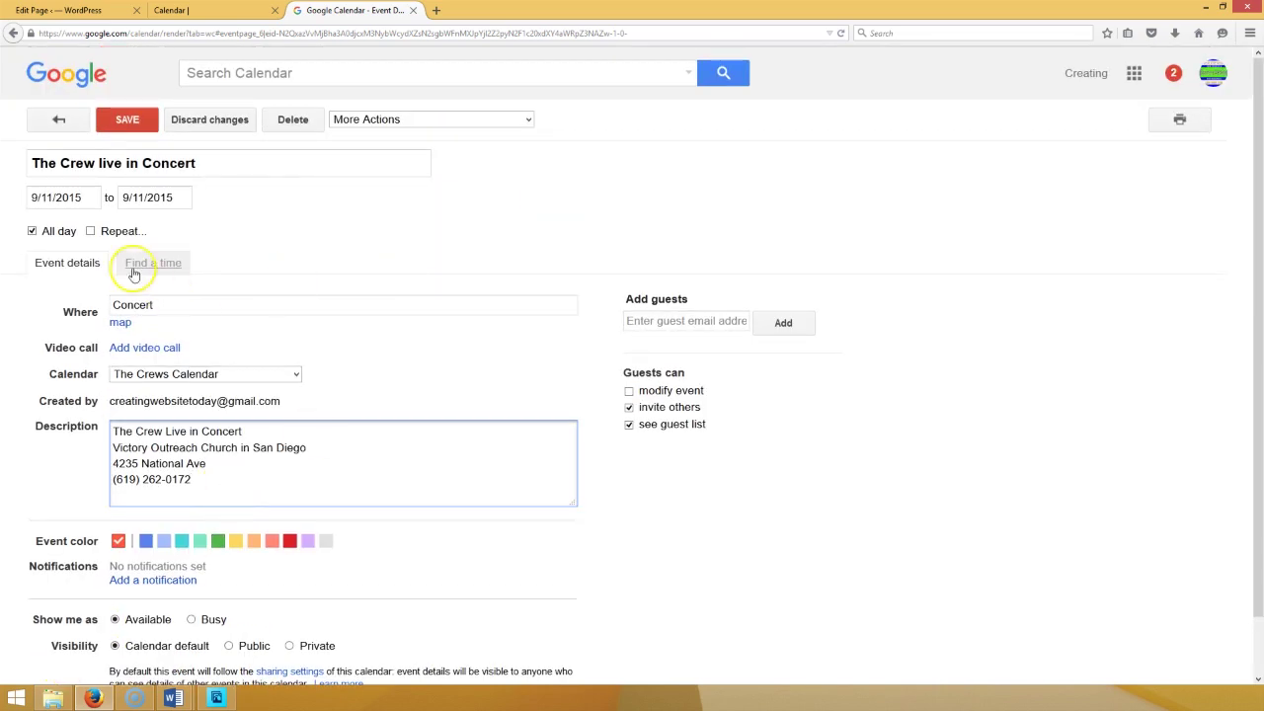
left_click(122, 41)
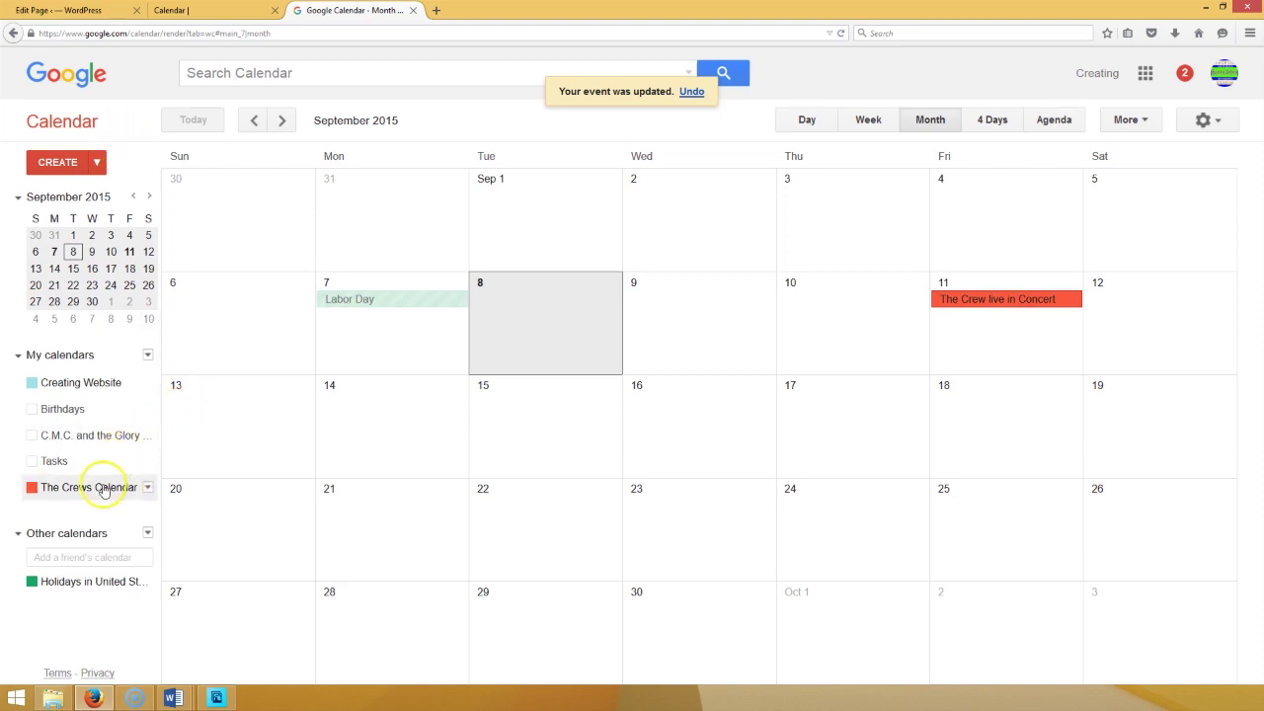
- View the website's Calendar page and return to The Crews Calendar in Google Calendar
left_click(146, 488)
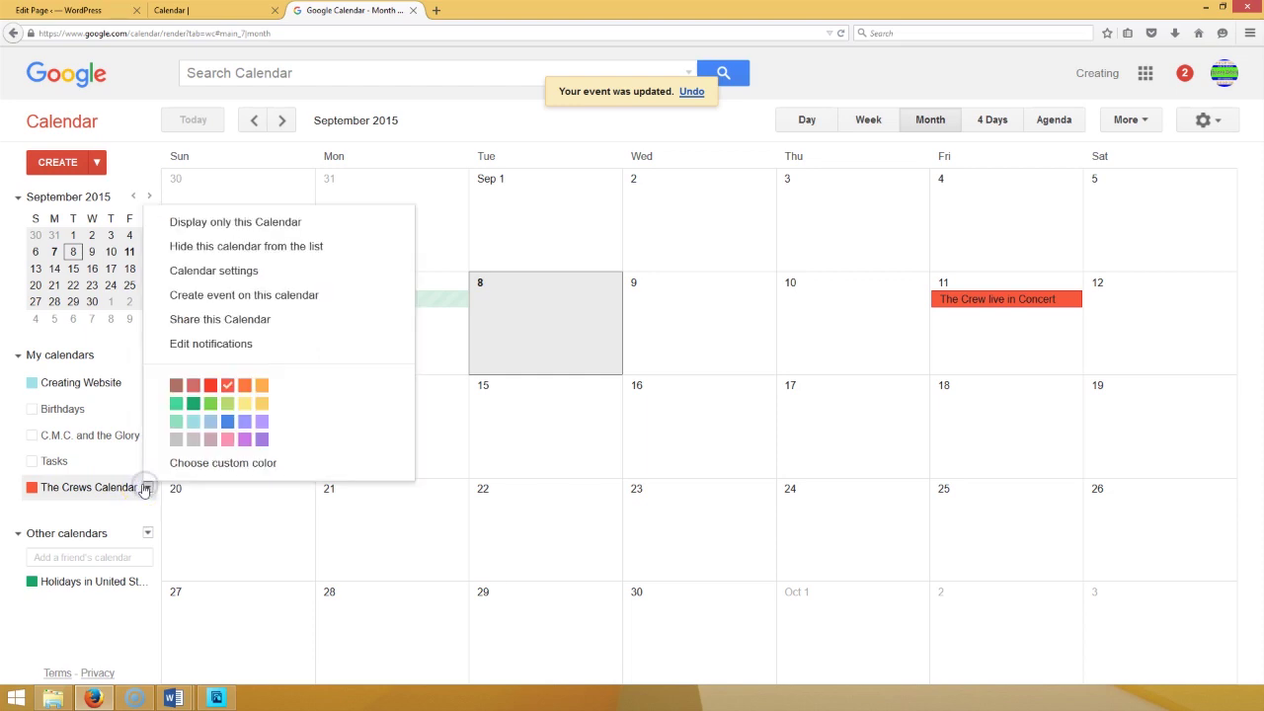
left_click(203, 10)
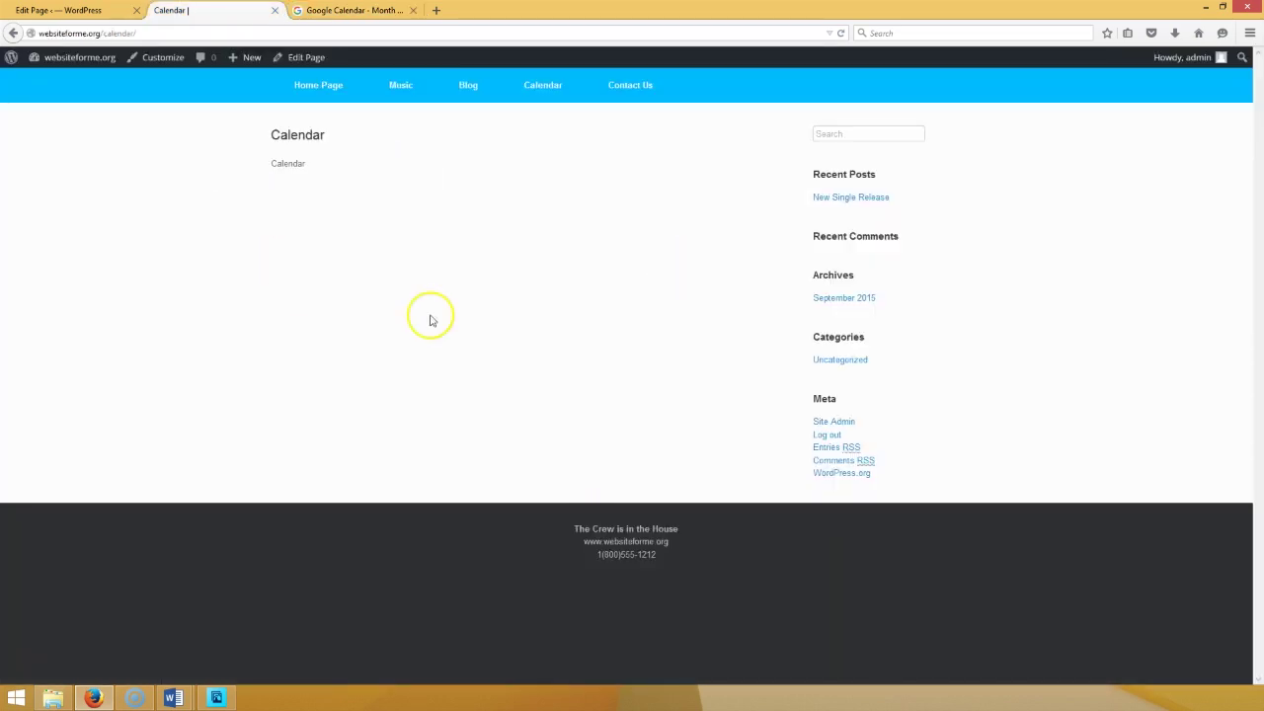
left_click(361, 10)
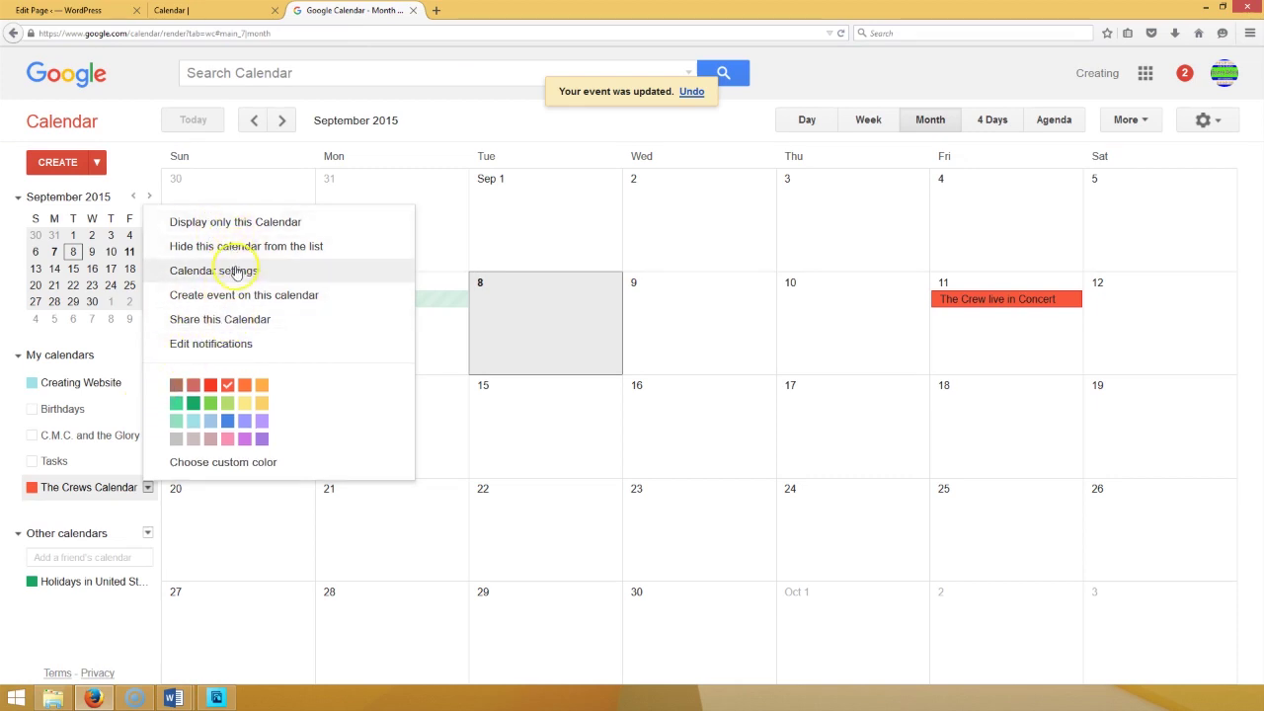
left_click(49, 488)
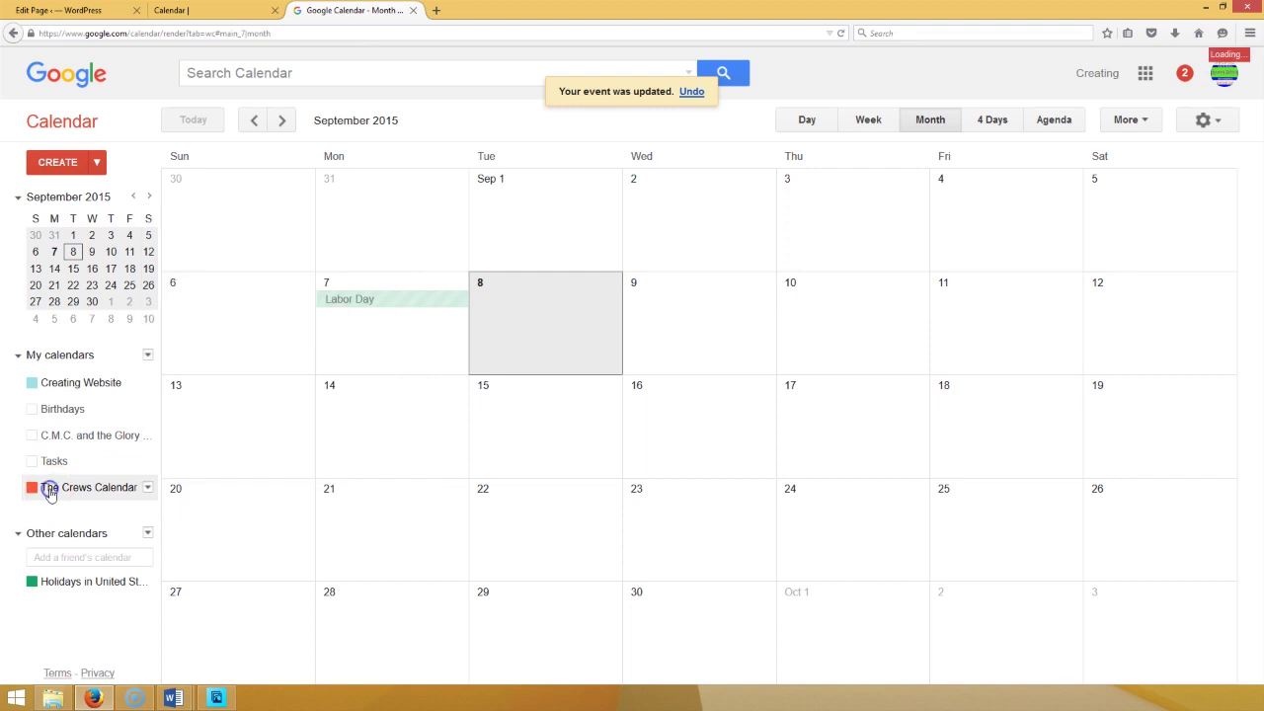
- Copy the complete iframe embed code from the settings of The Crews Calendar
left_click(147, 486)
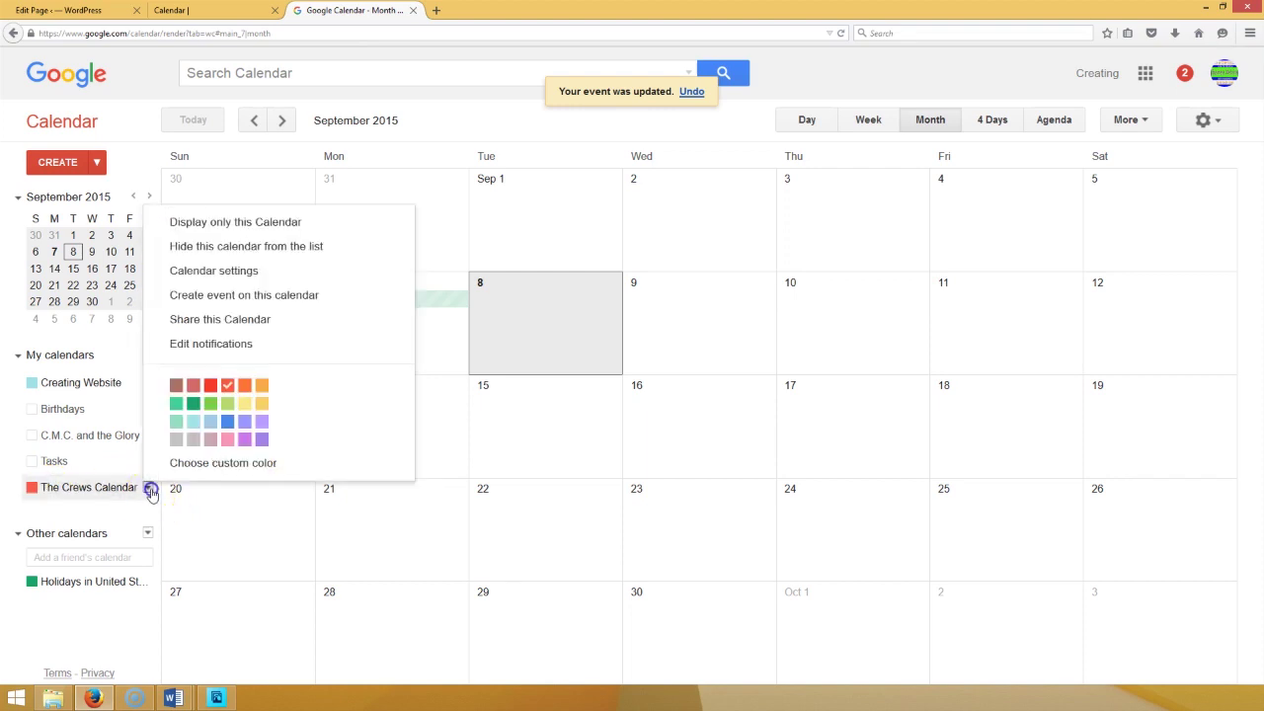
left_click(234, 271)
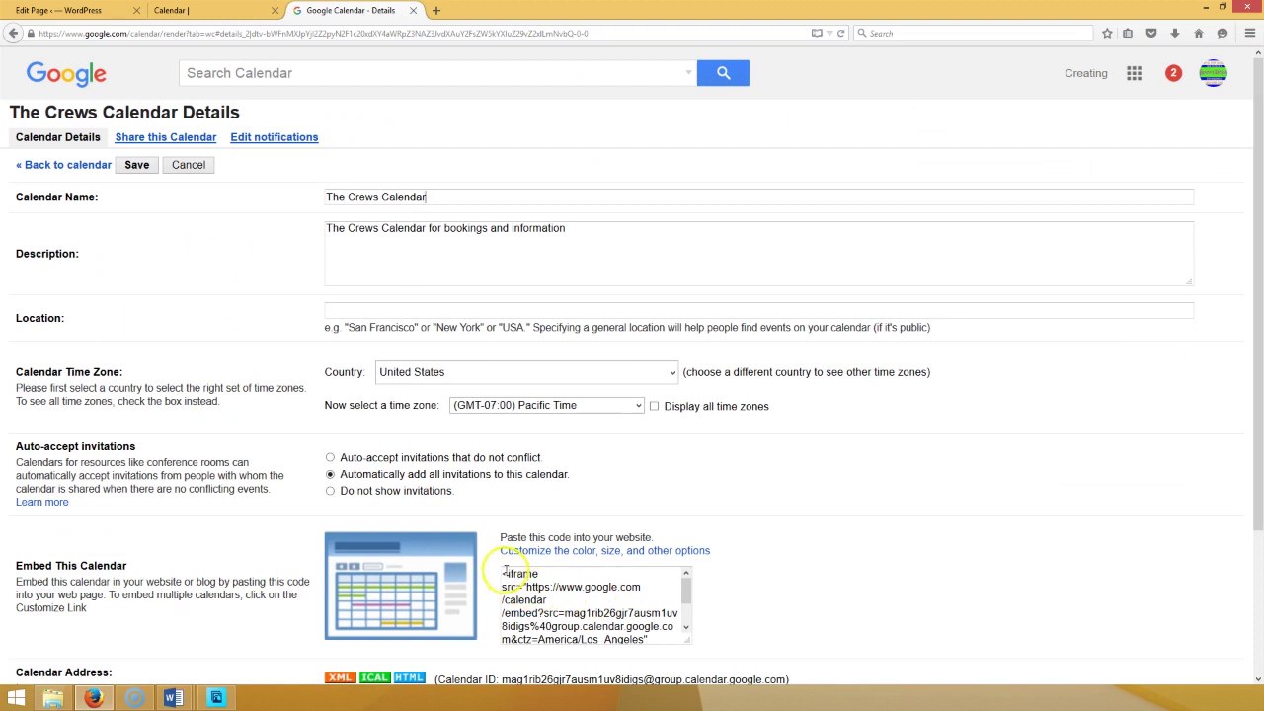
left_click_drag(503, 573, 624, 655)
right_click(644, 636)
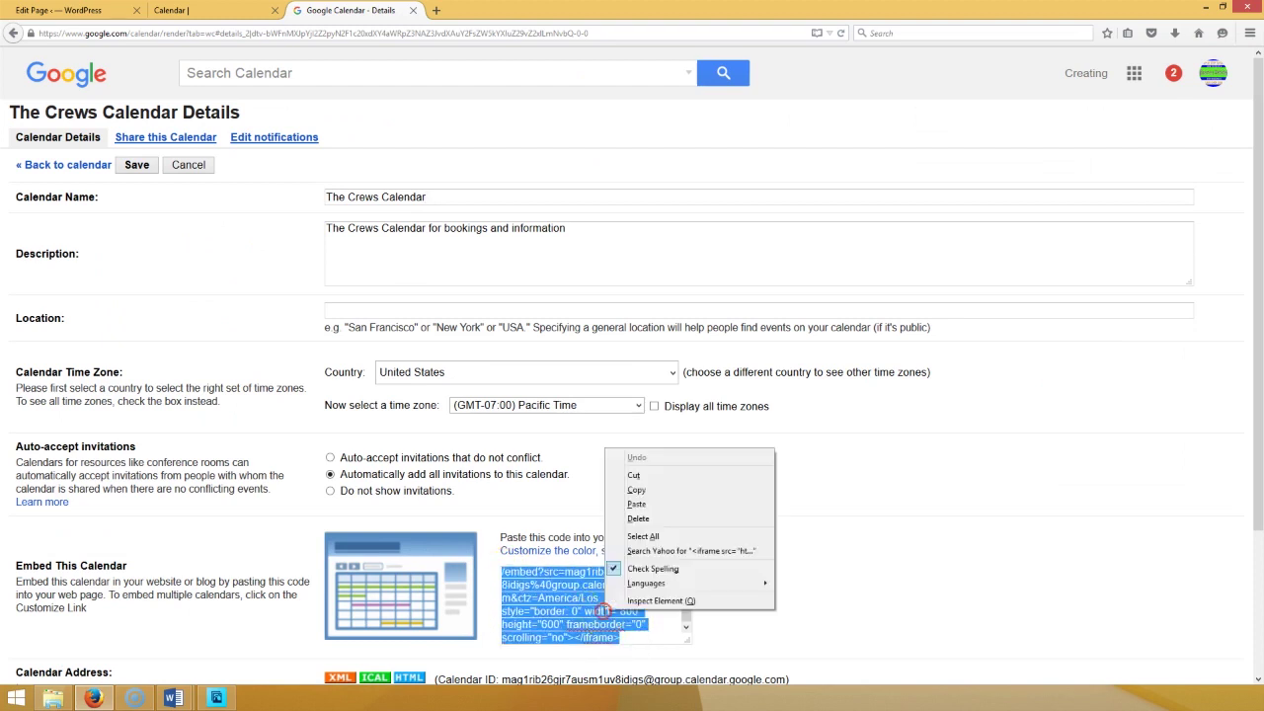
left_click(637, 489)
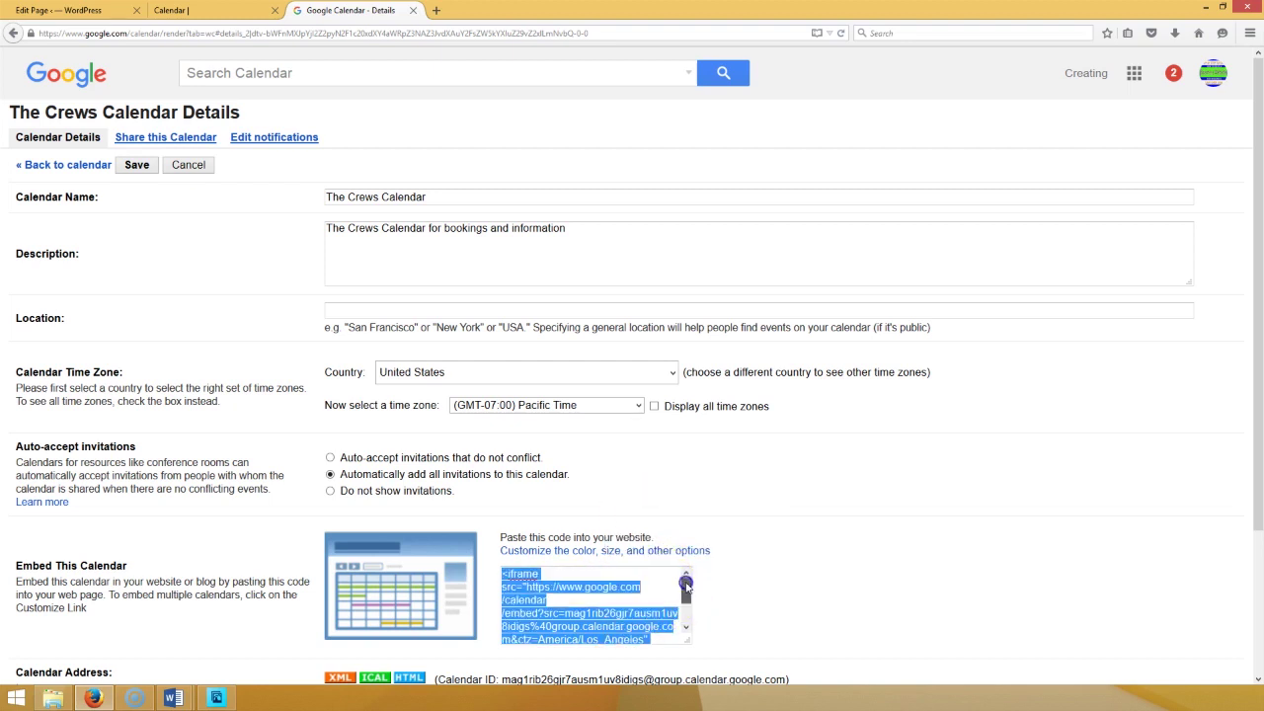
- Replace the body text of the WordPress Calendar page with the copied Google Calendar iframe code in the HTML text view
left_click(185, 10)
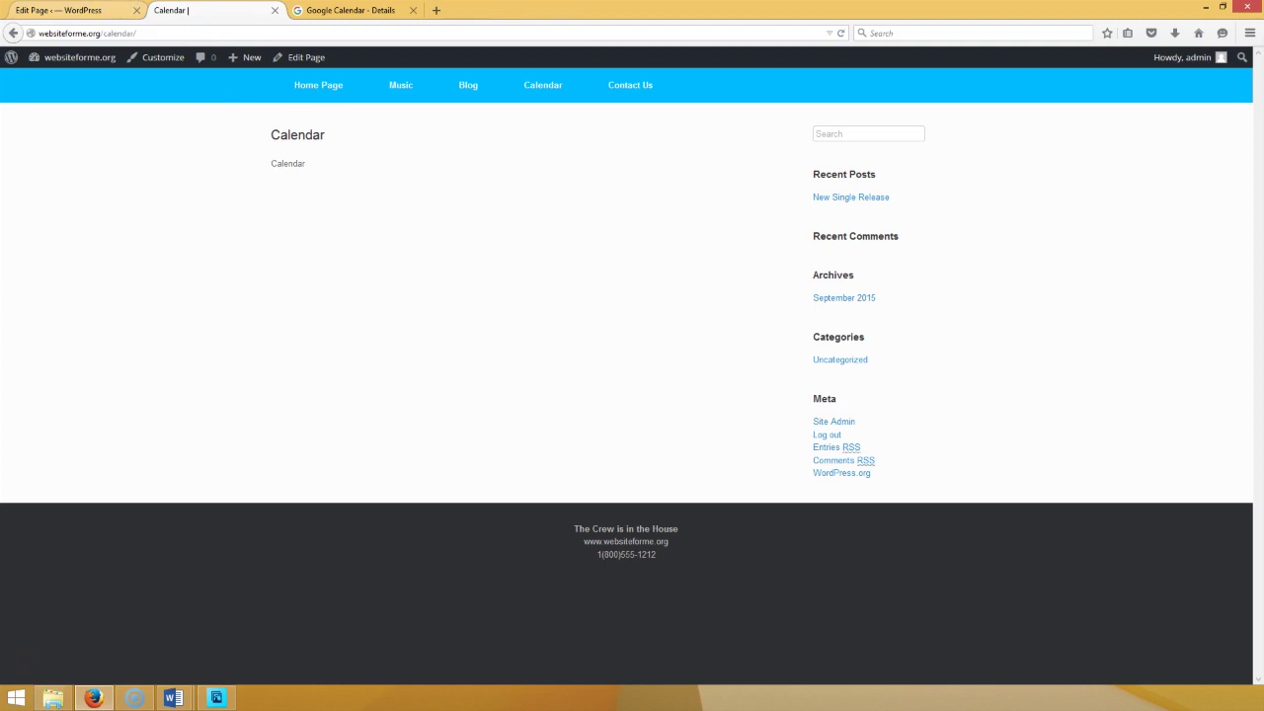
left_click(59, 10)
left_click_drag(171, 243, 116, 244)
key("BackSpace")
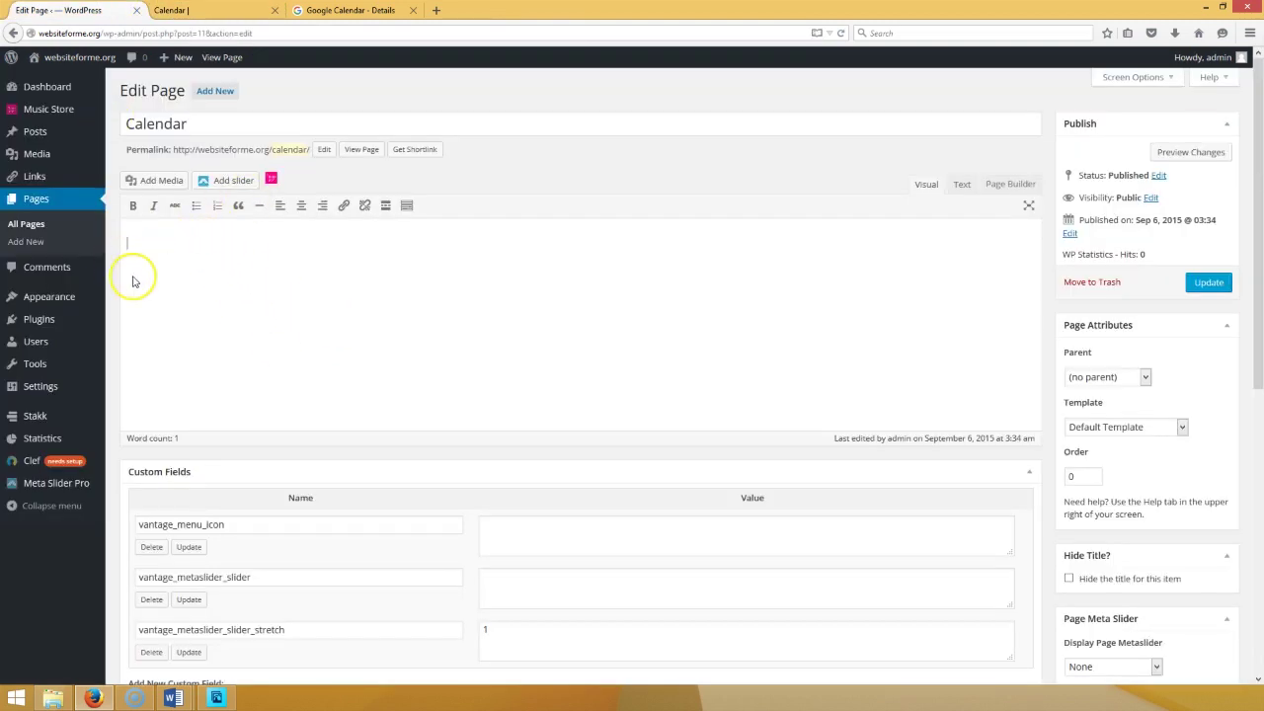
left_click(961, 186)
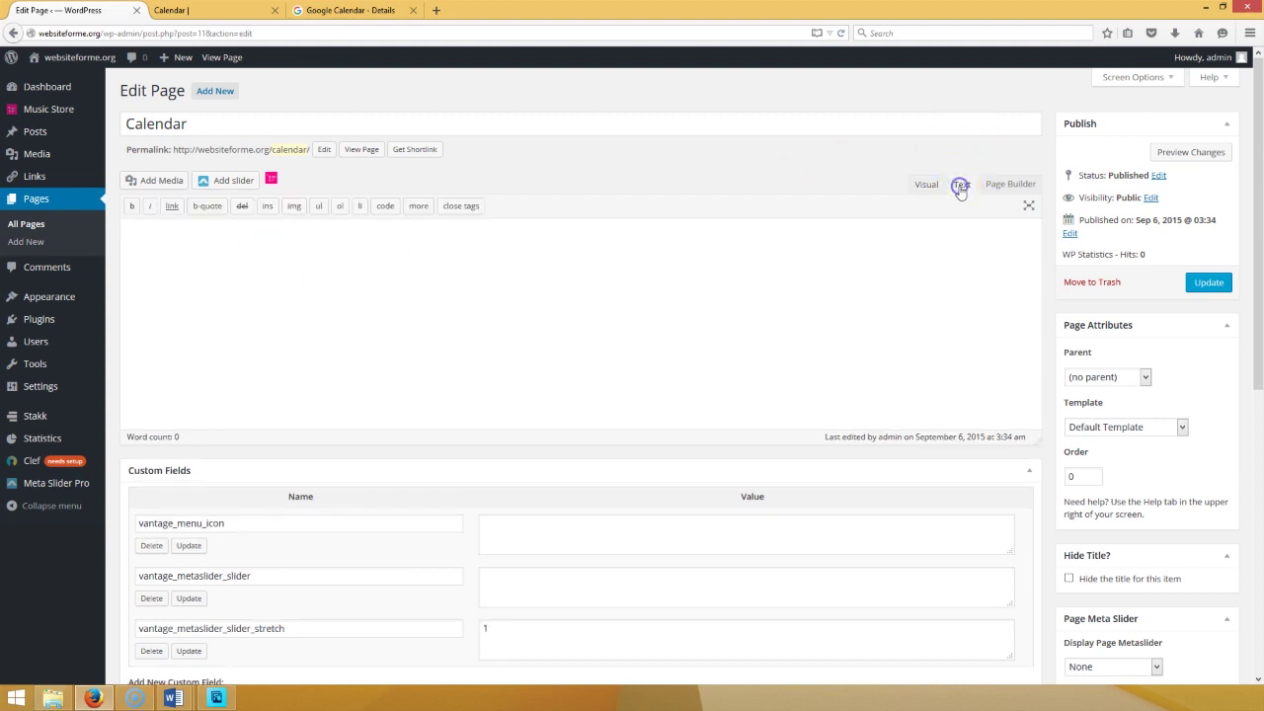
left_click(347, 250)
key("ctrl+v")
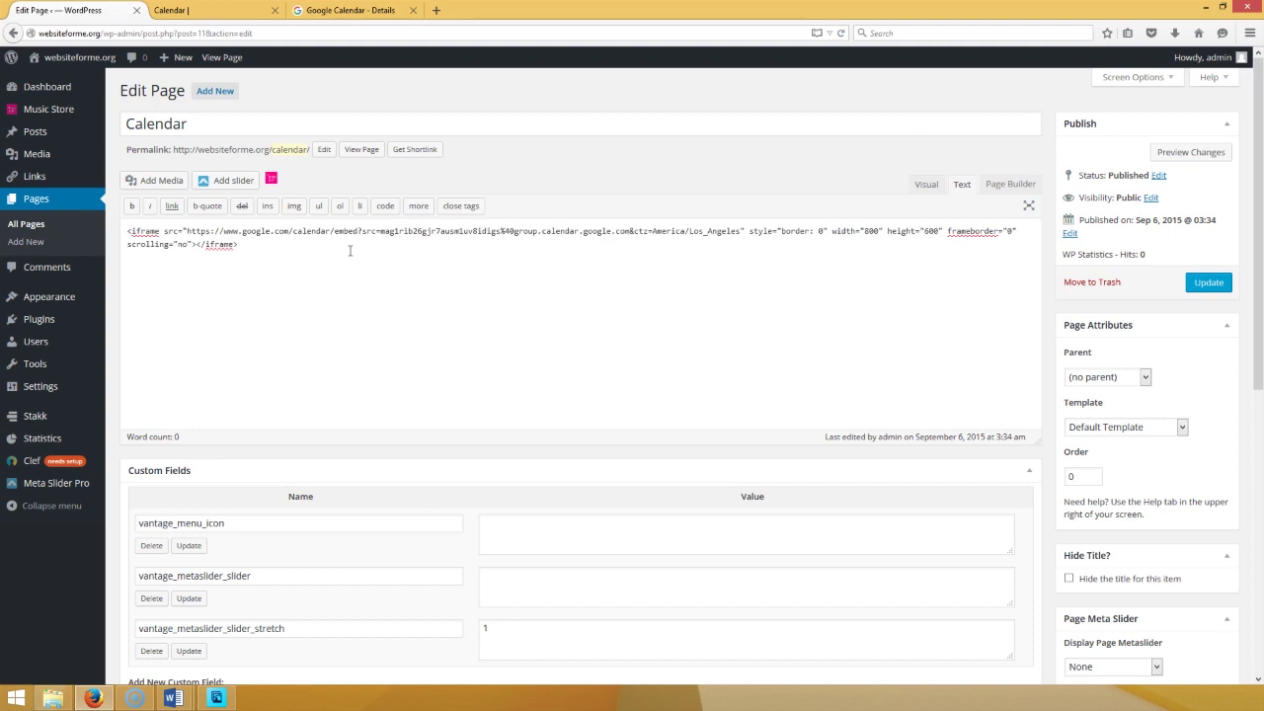
- Center the embedded calendar in the visual view of the Calendar page and update the page
left_click(927, 186)
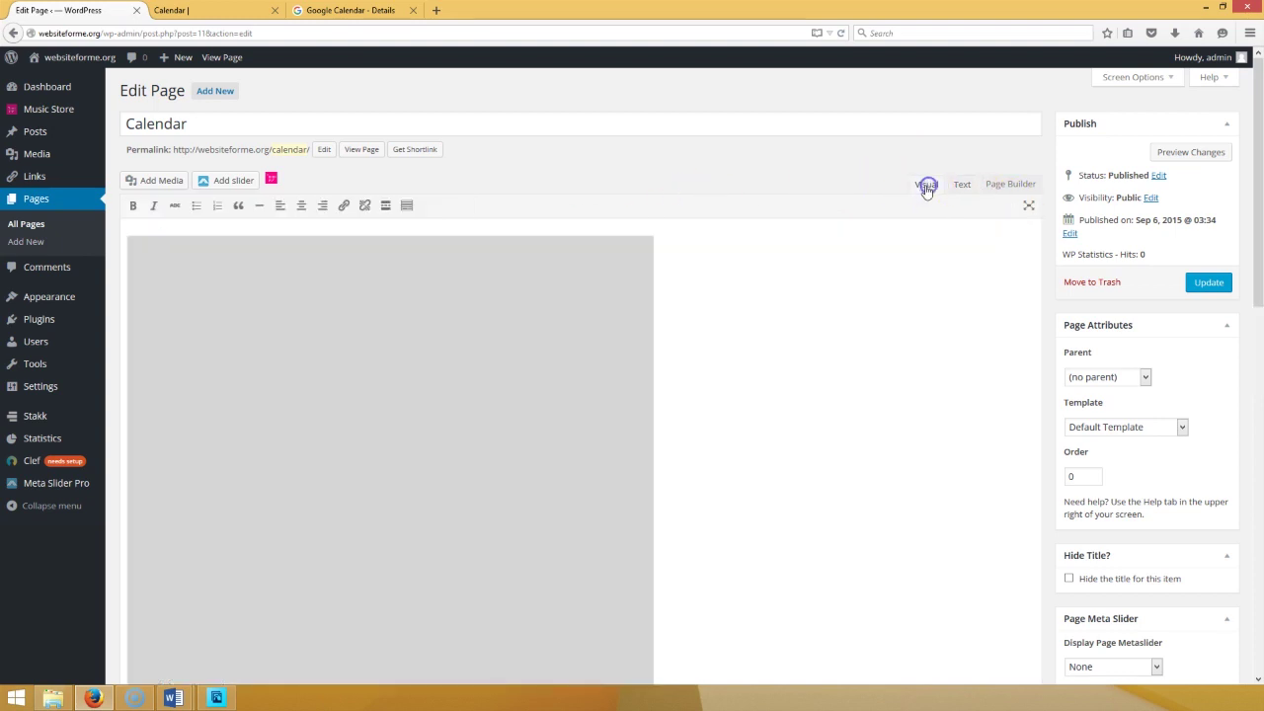
left_click(544, 352)
left_click(300, 207)
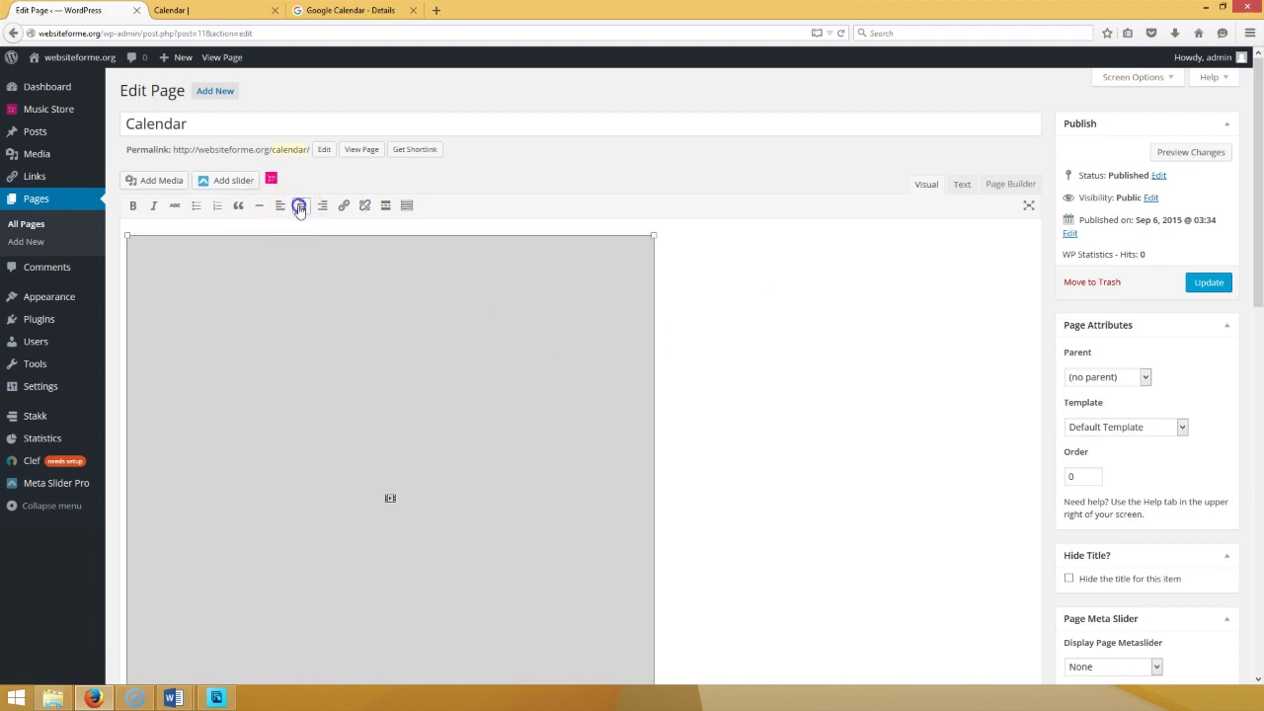
left_click(1211, 283)
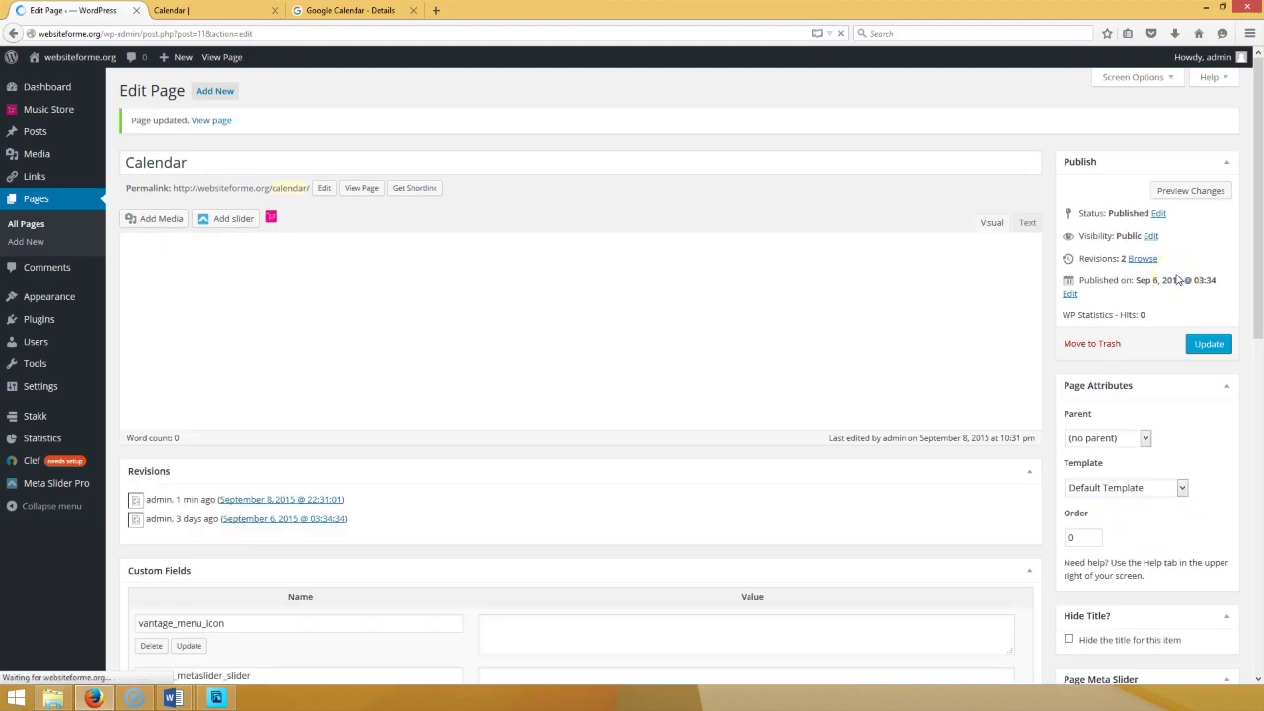
- View the website's updated Calendar page and check the details of the concert event on September 11
left_click(227, 12)
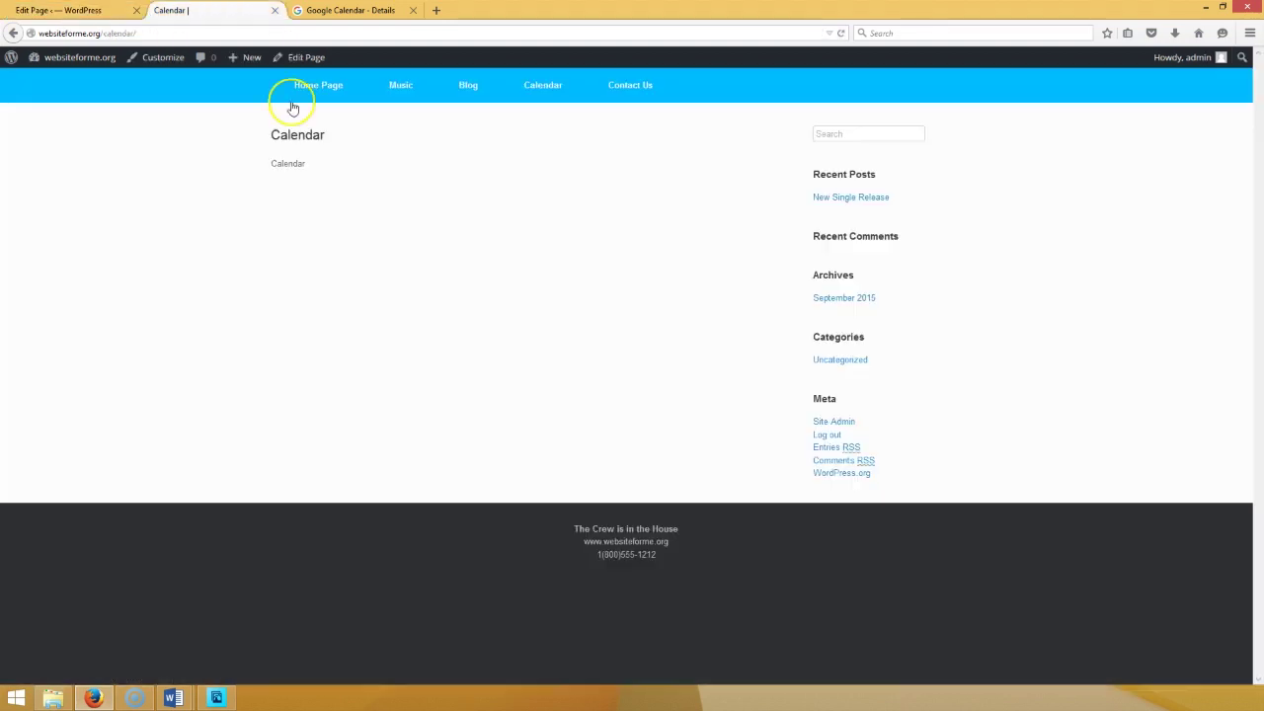
left_click(553, 87)
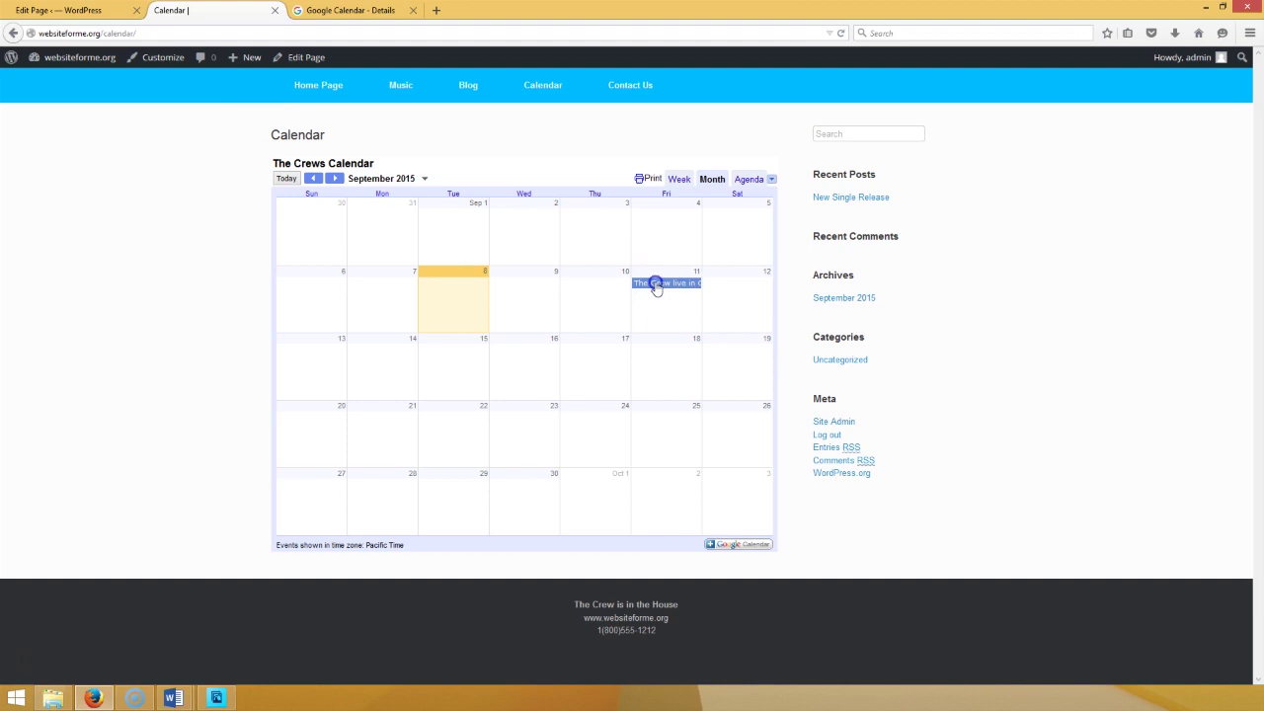
left_click(657, 284)
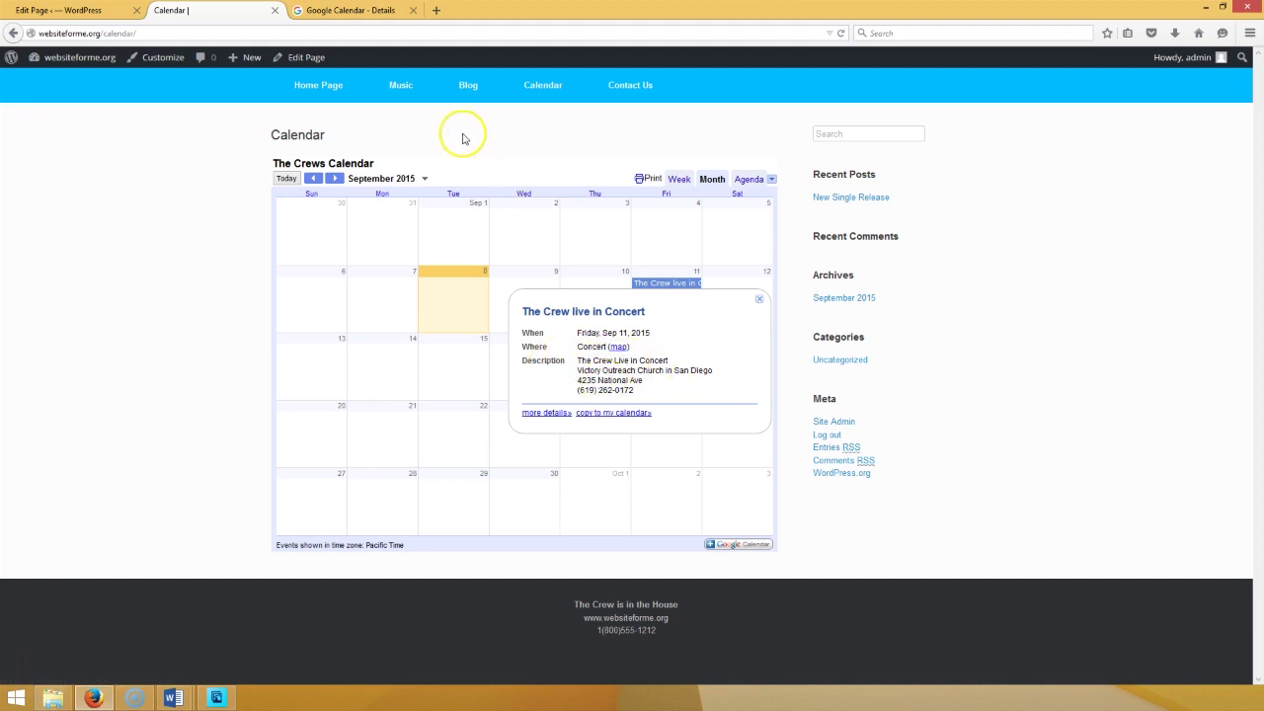
left_click(101, 13)
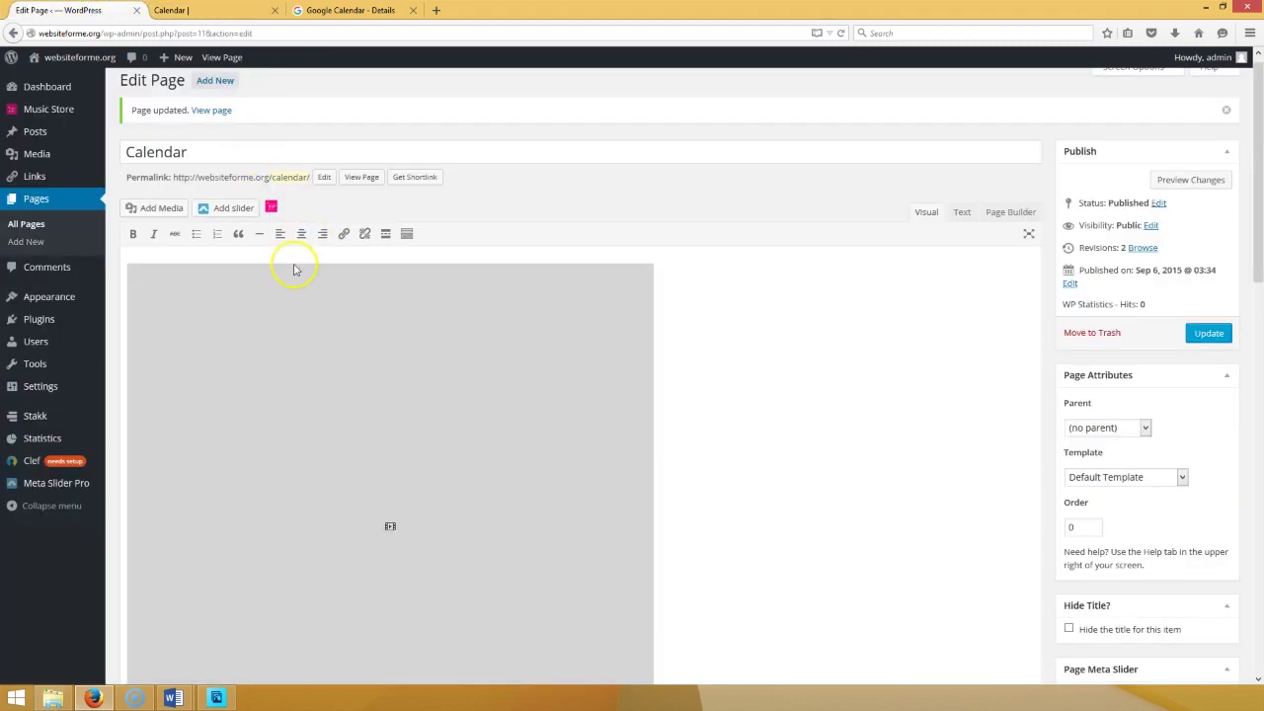
left_click(233, 9)
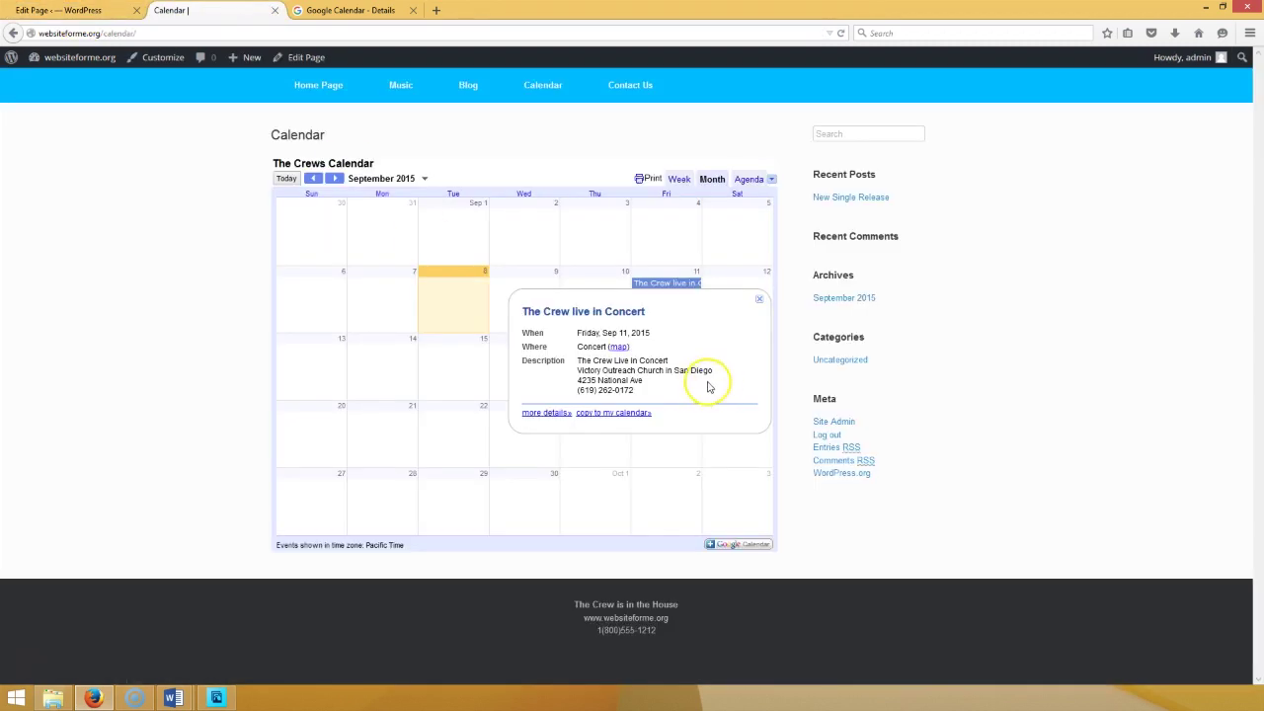
left_click(437, 391)
- Open the Contact Us page for editing from the WordPress list of pages
left_click(101, 10)
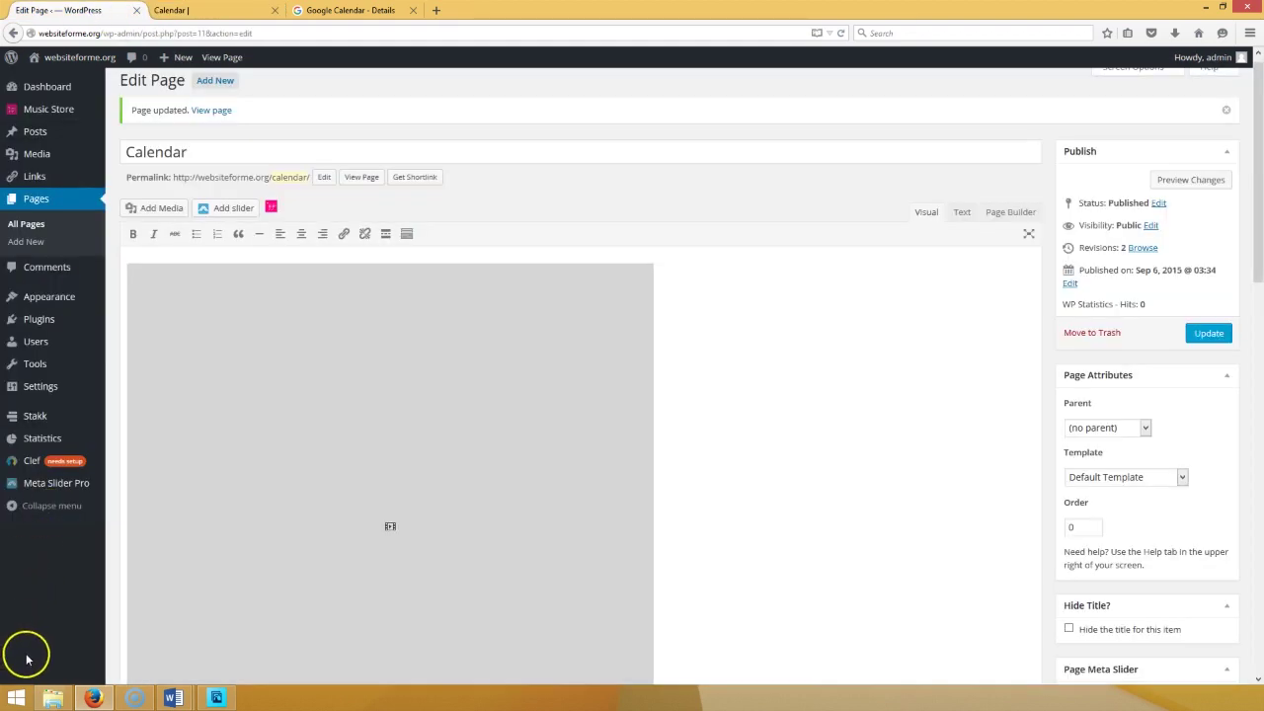
left_click(30, 666)
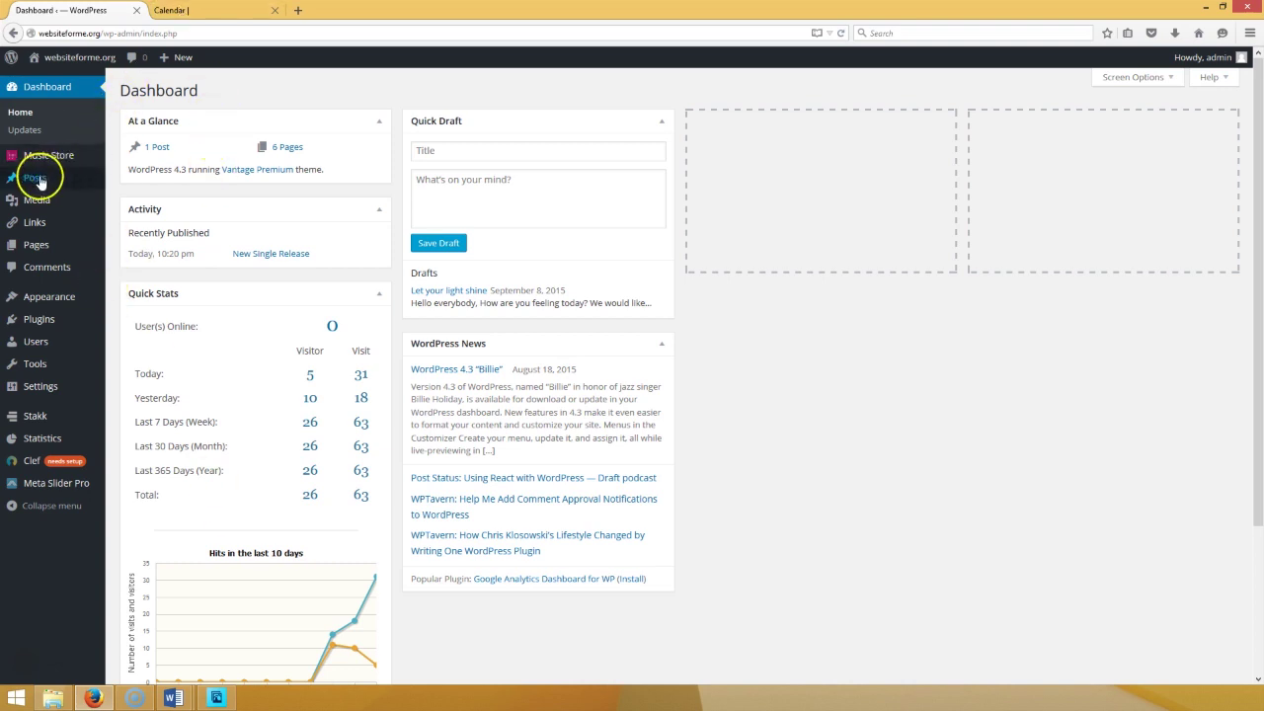
left_click(36, 244)
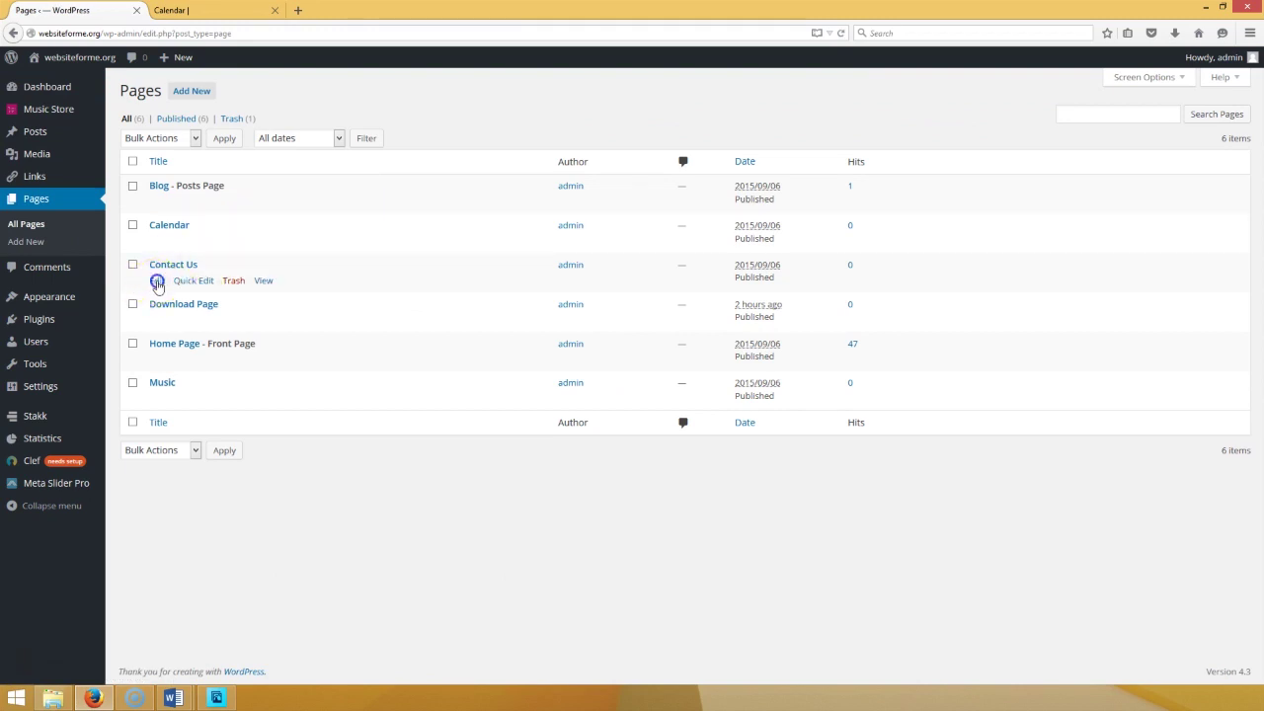
left_click(156, 281)
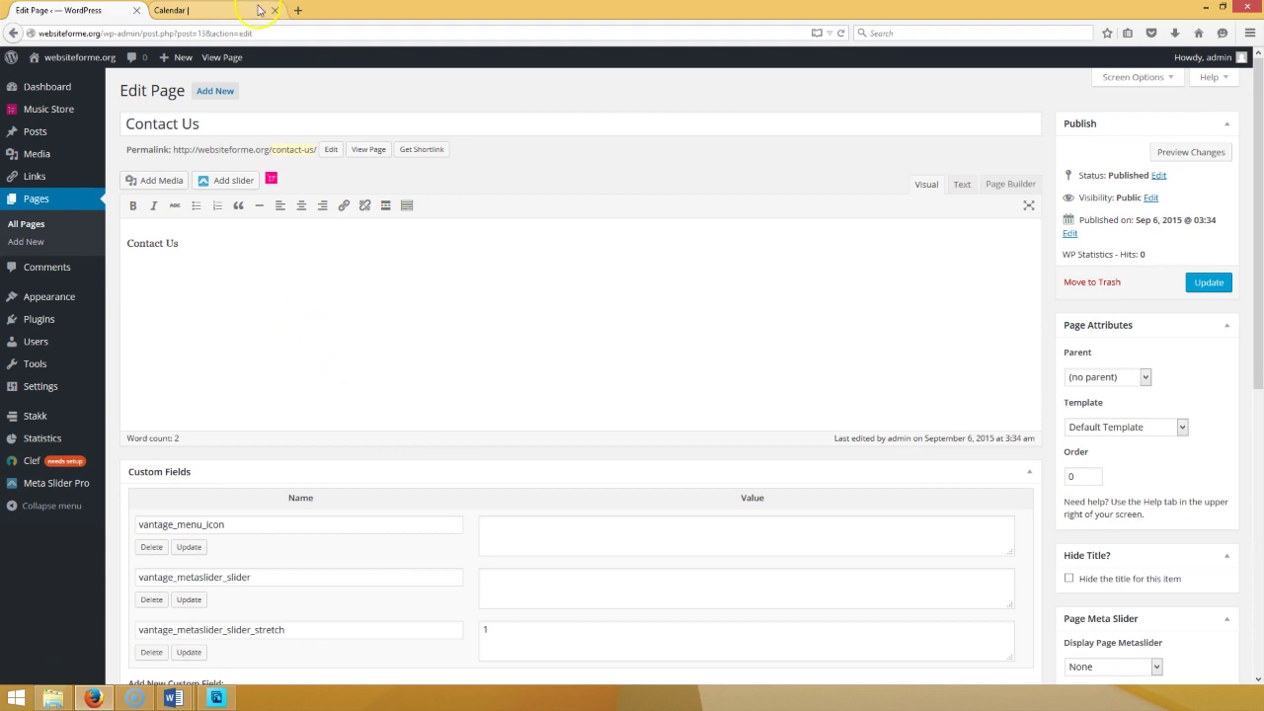
- Open jotform.com in a new browser tab
left_click(297, 10)
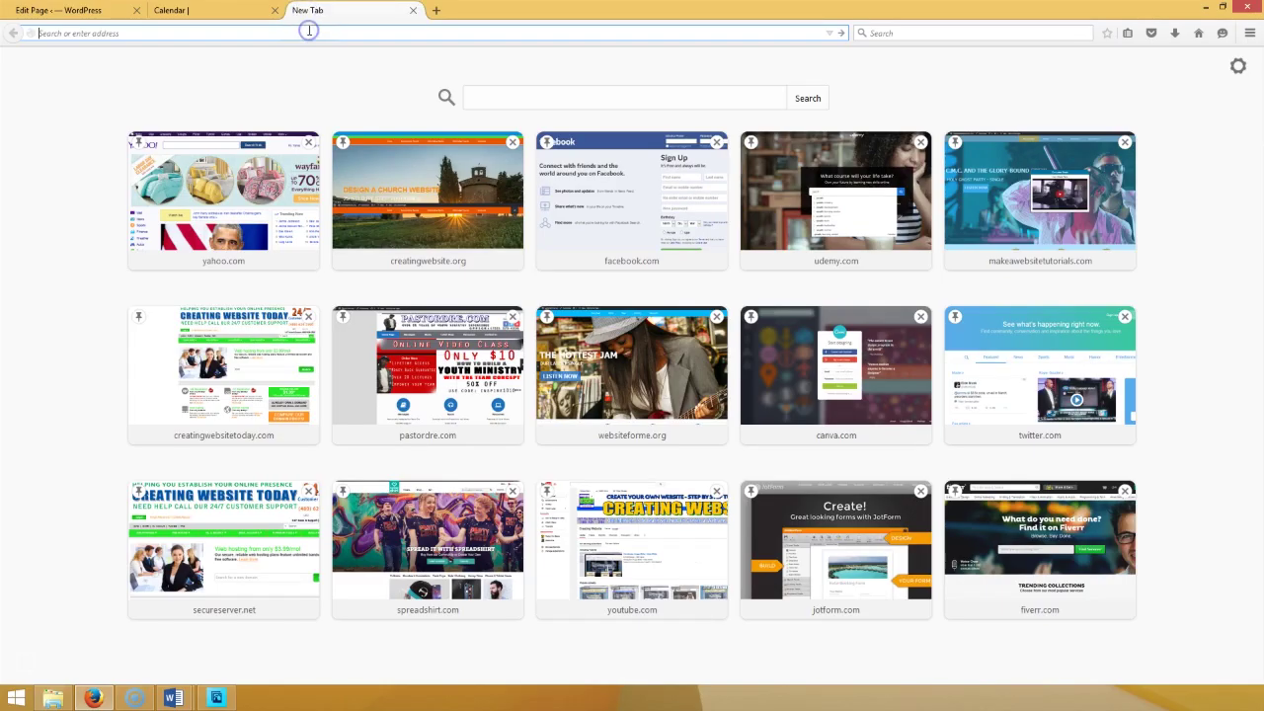
type("jotfrom")
type("m.com/")
key("Return")
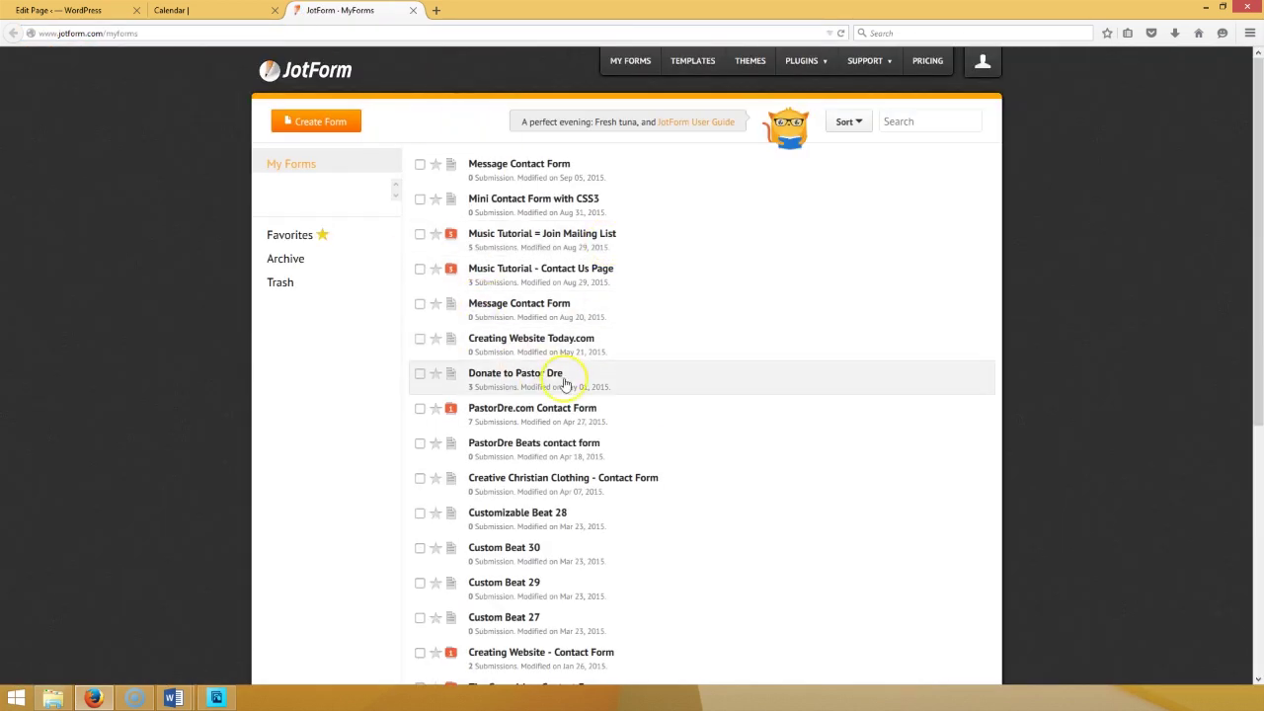
- Examine JotForm's pricing plans, the existing Message Contact Form and the available form templates, and return to the list of forms
left_click(914, 63)
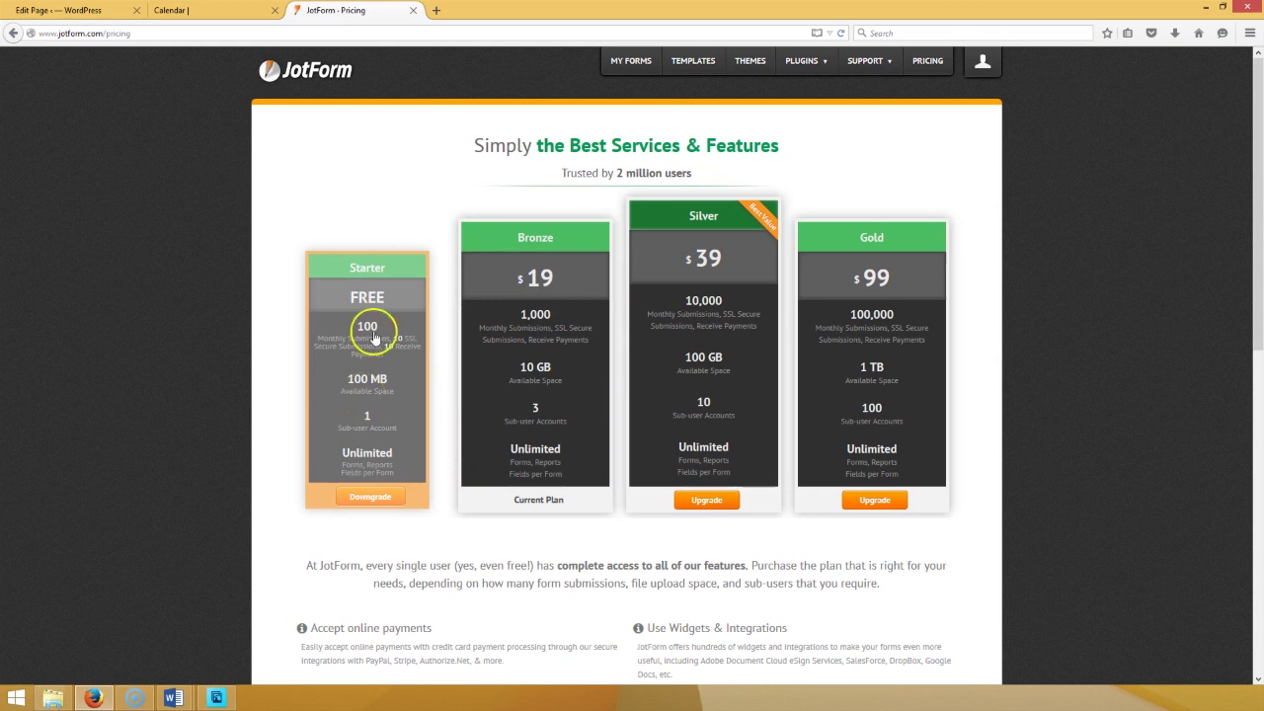
left_click(632, 60)
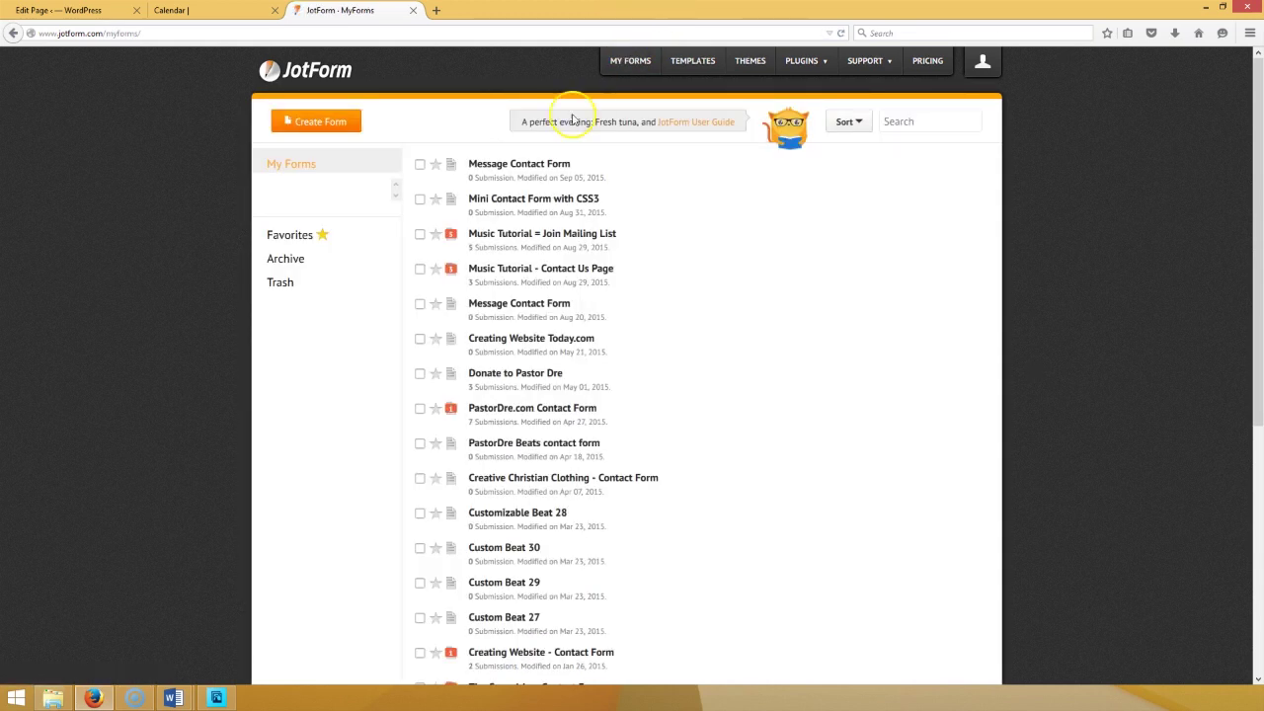
left_click(538, 174)
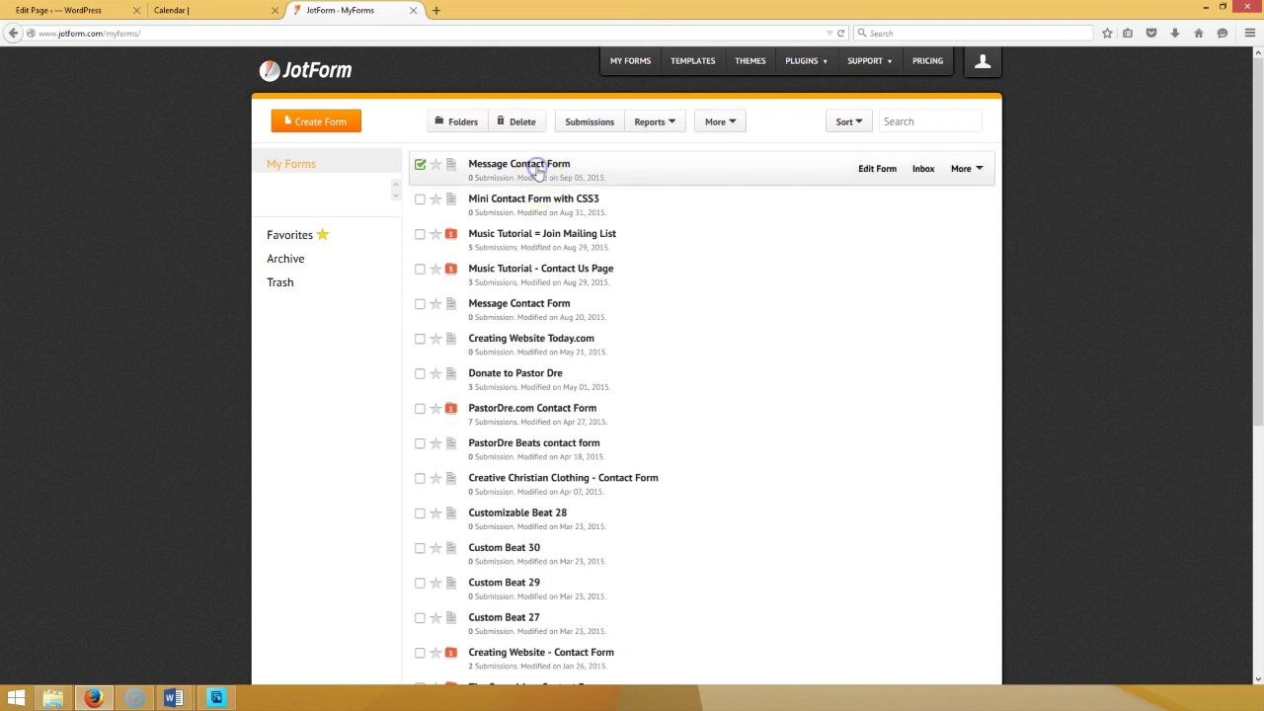
left_click(888, 171)
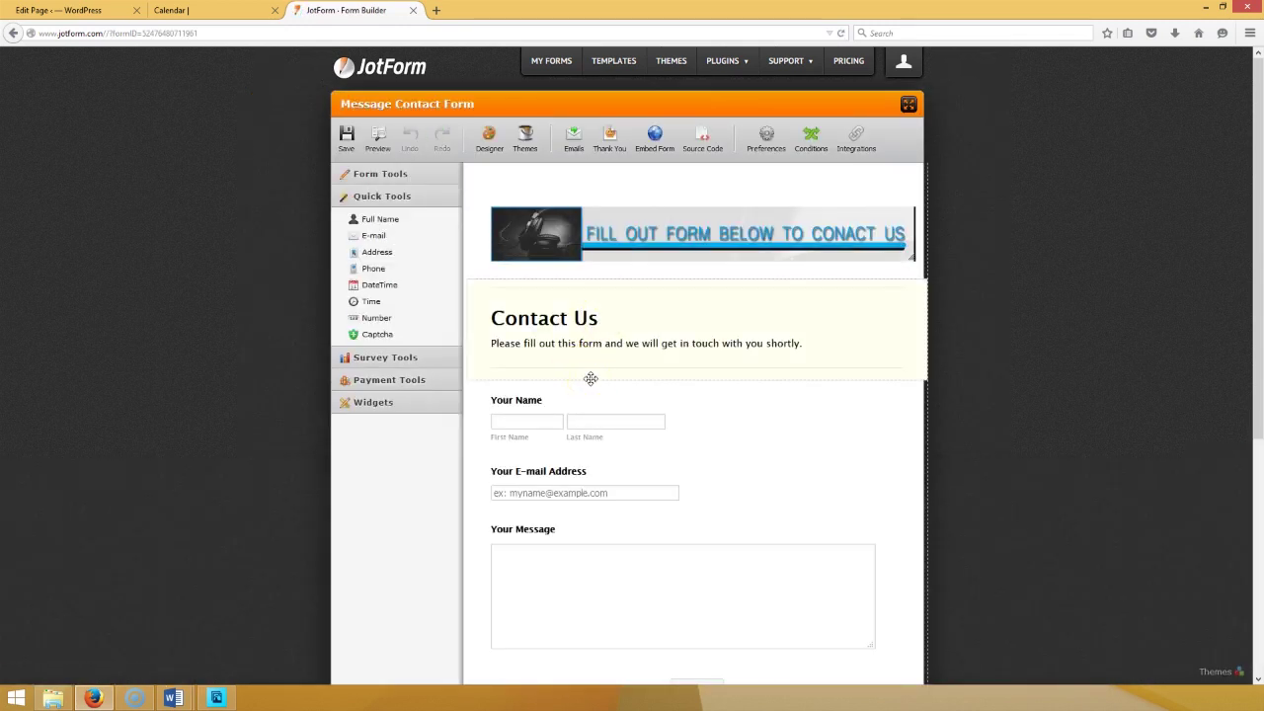
left_click(598, 65)
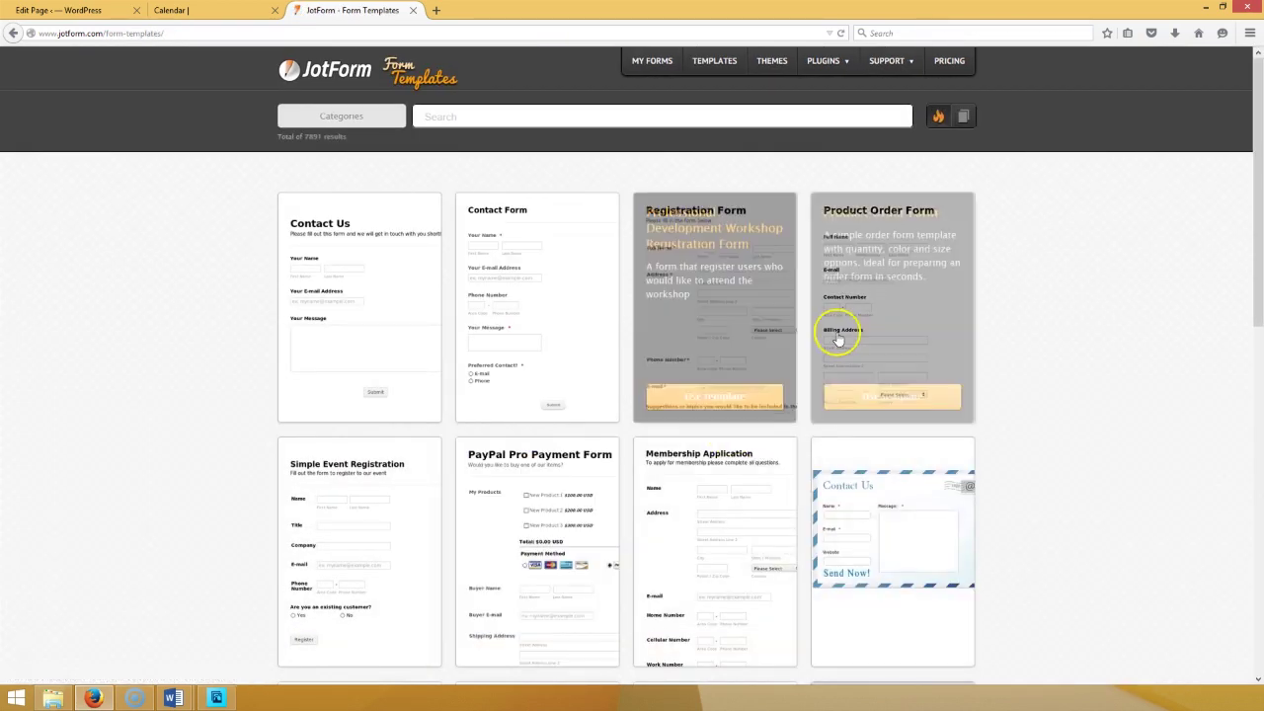
mouse_move(855, 480)
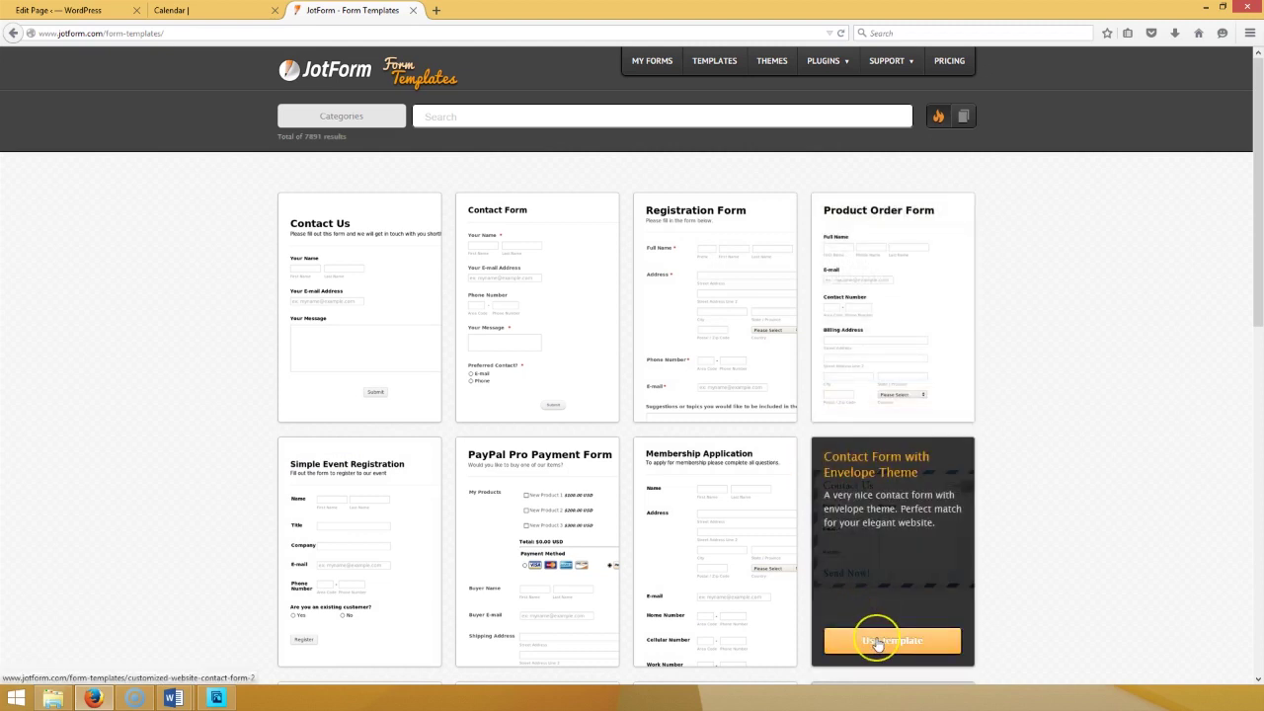
left_click(635, 69)
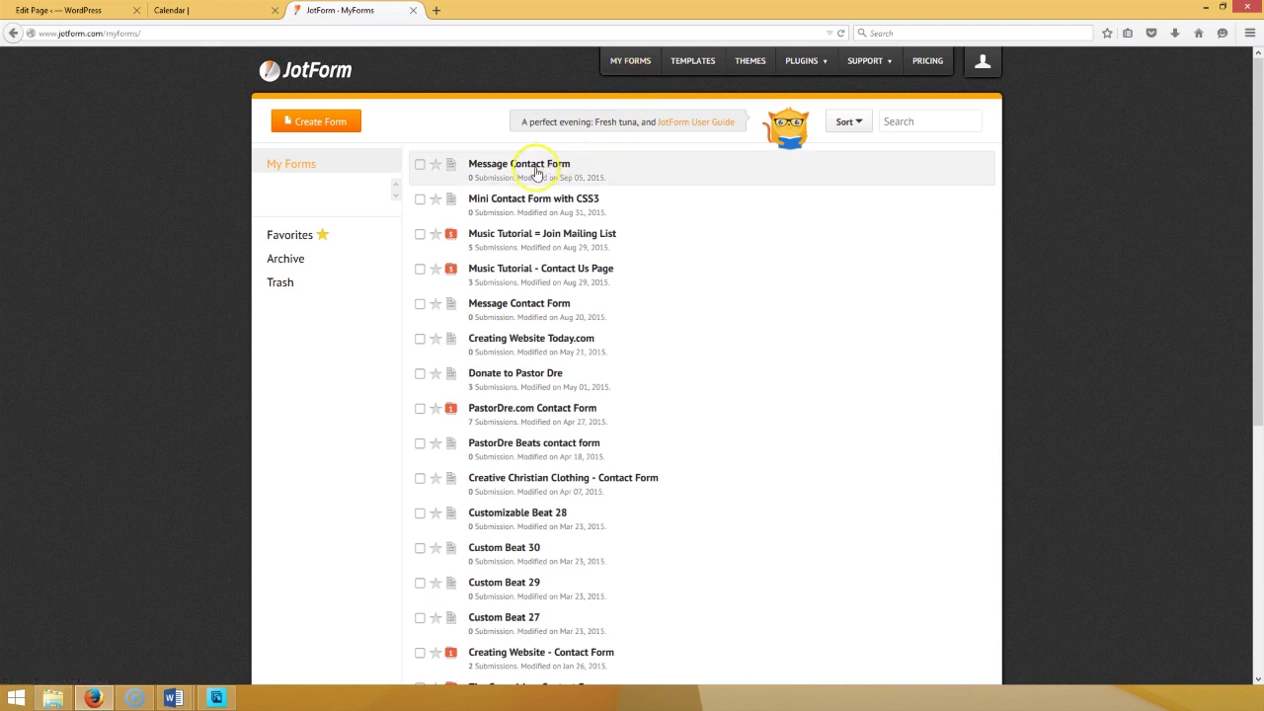
- Open the first Message Contact Form for editing and delete the banner image above its Contact Us heading
left_click(535, 170)
left_click(879, 169)
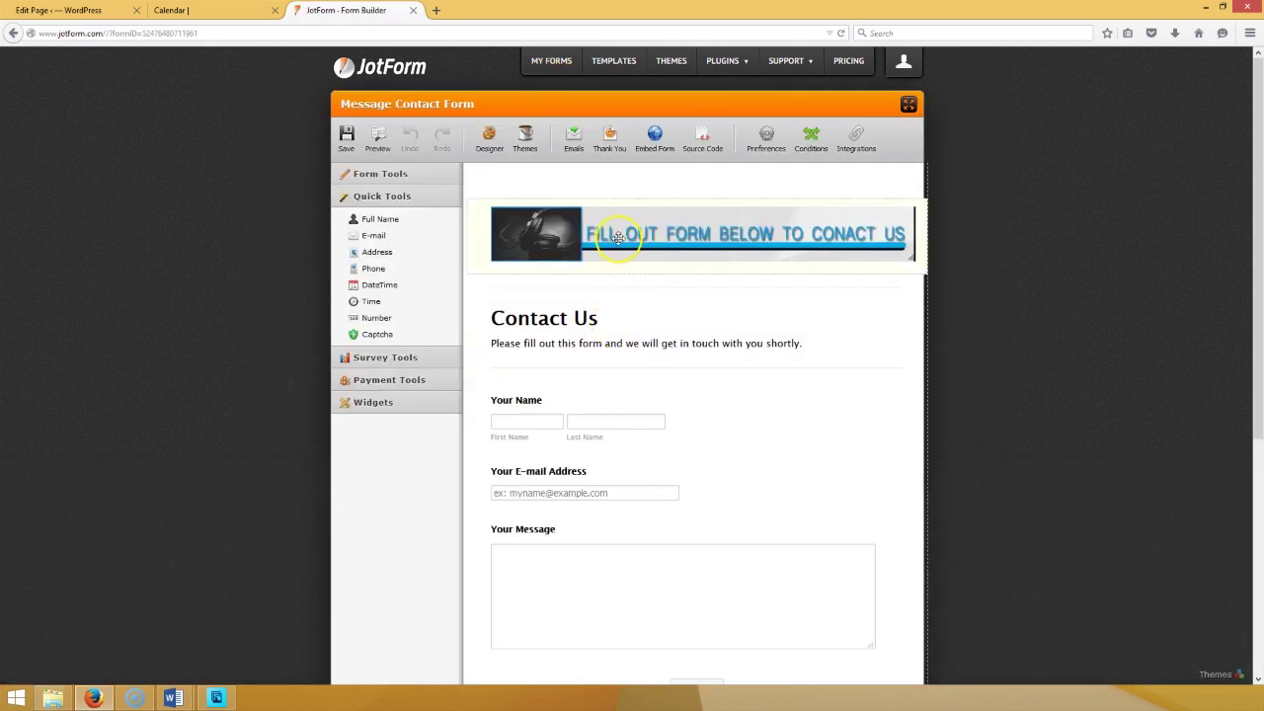
left_click(620, 253)
left_click(918, 192)
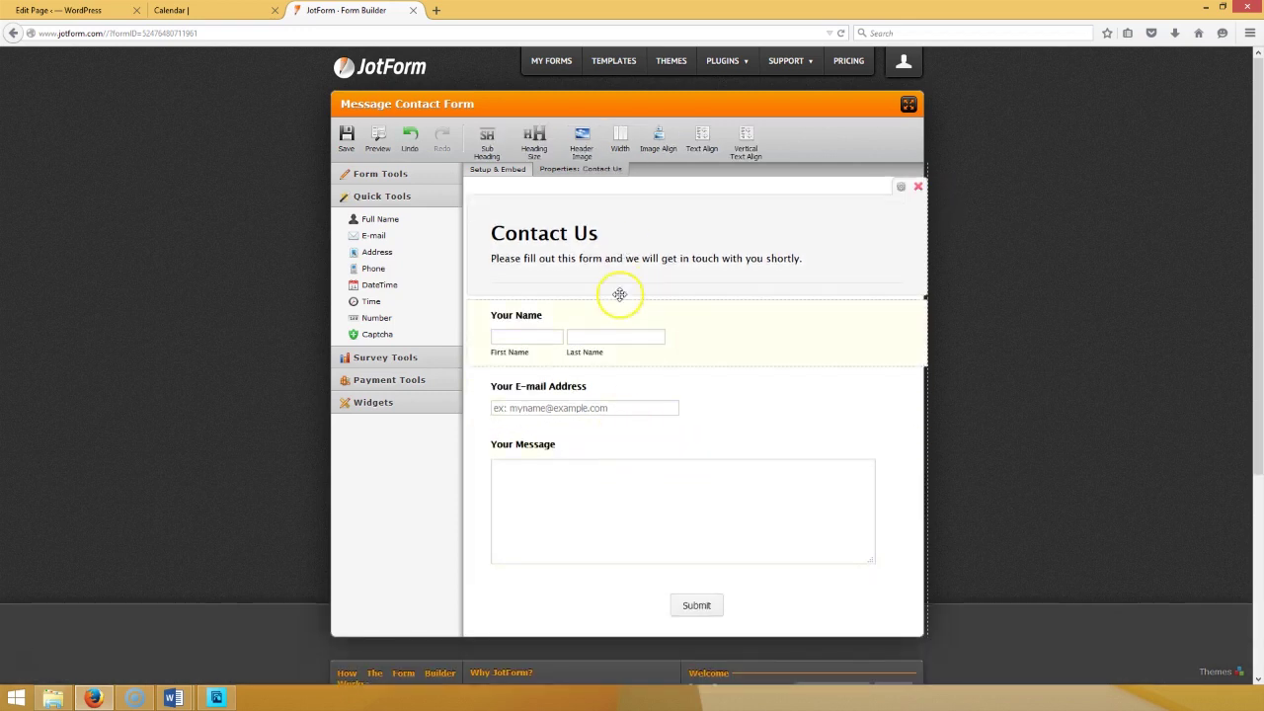
- Add an image element below the form's Contact Us heading and choose to upload an image file for it
left_click(422, 173)
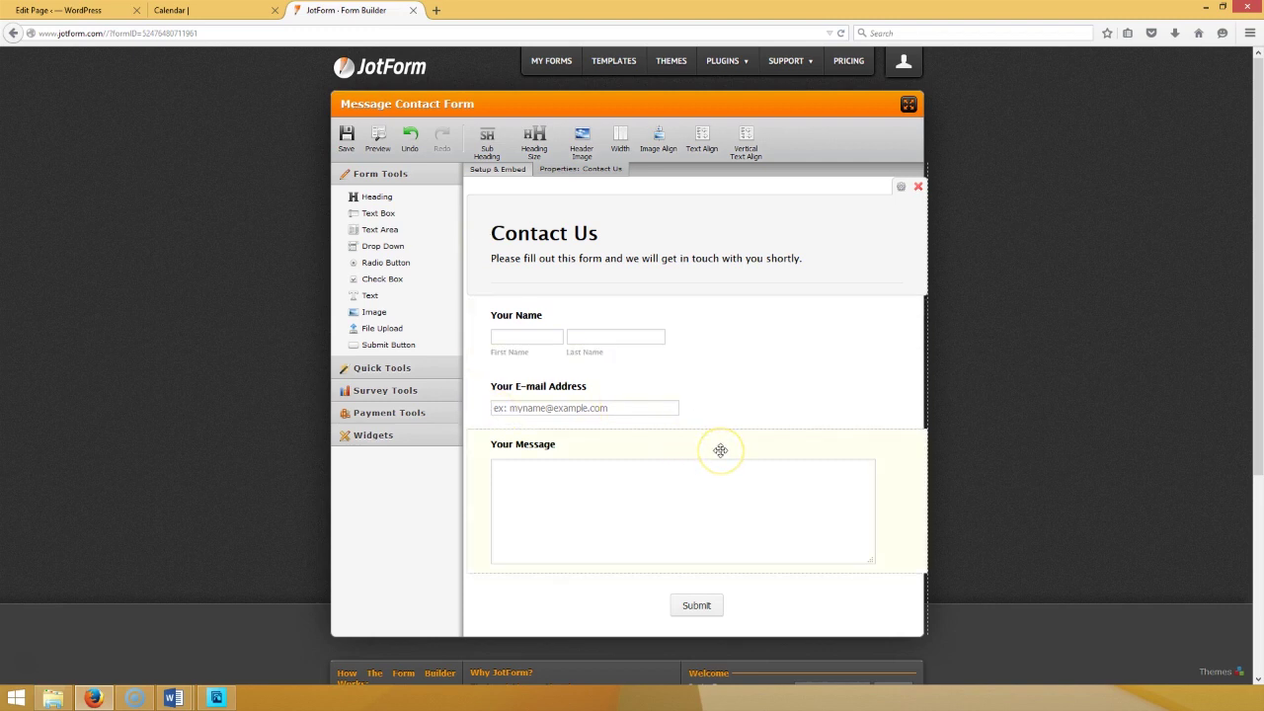
left_click(512, 337)
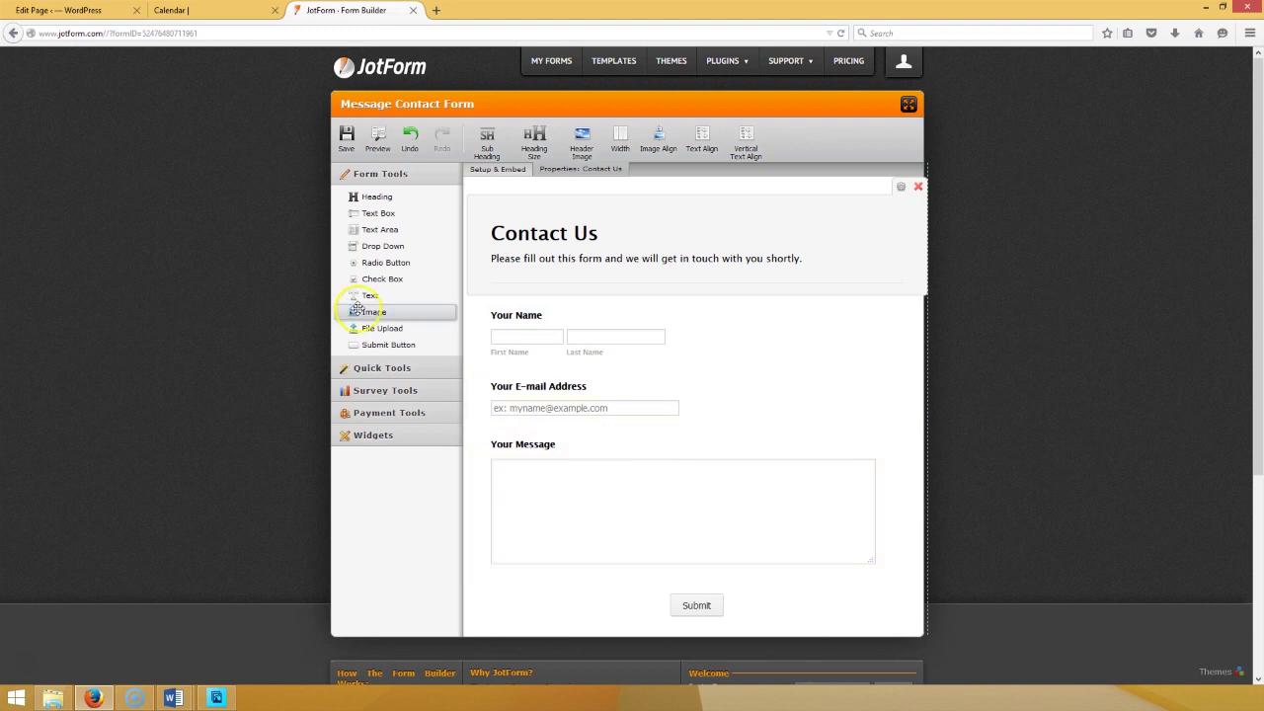
left_click(392, 242)
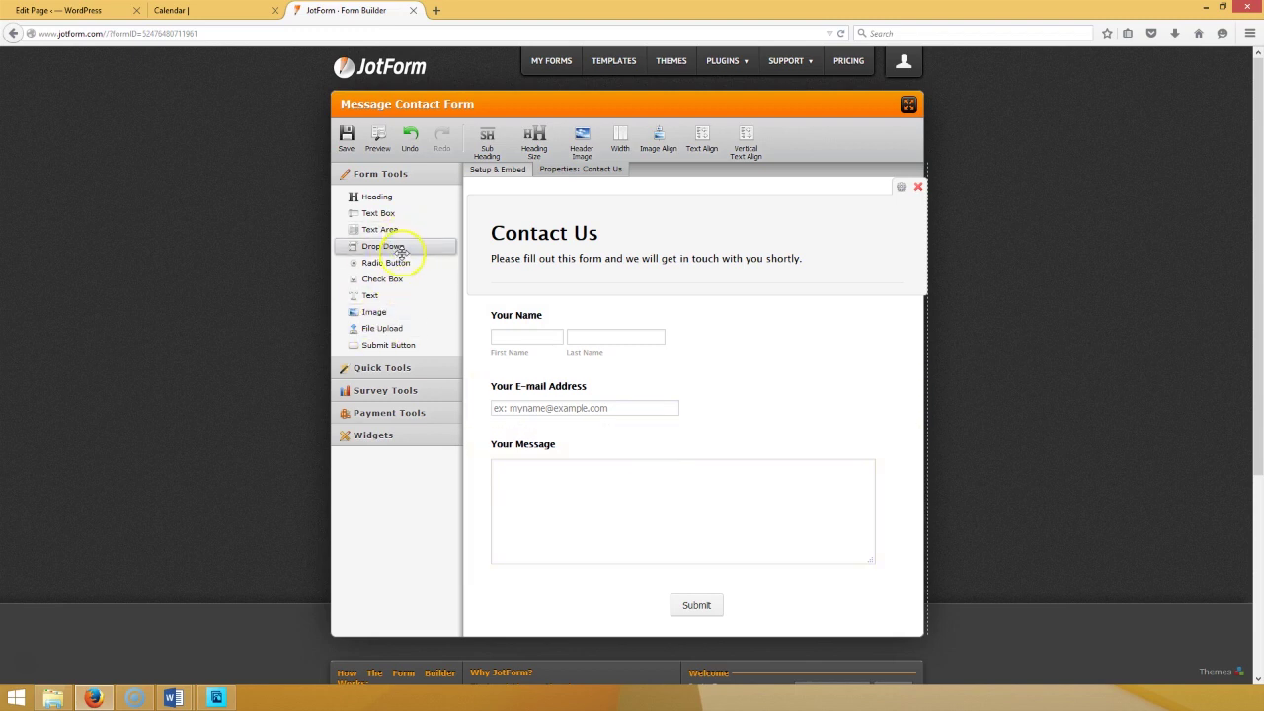
left_click(398, 316)
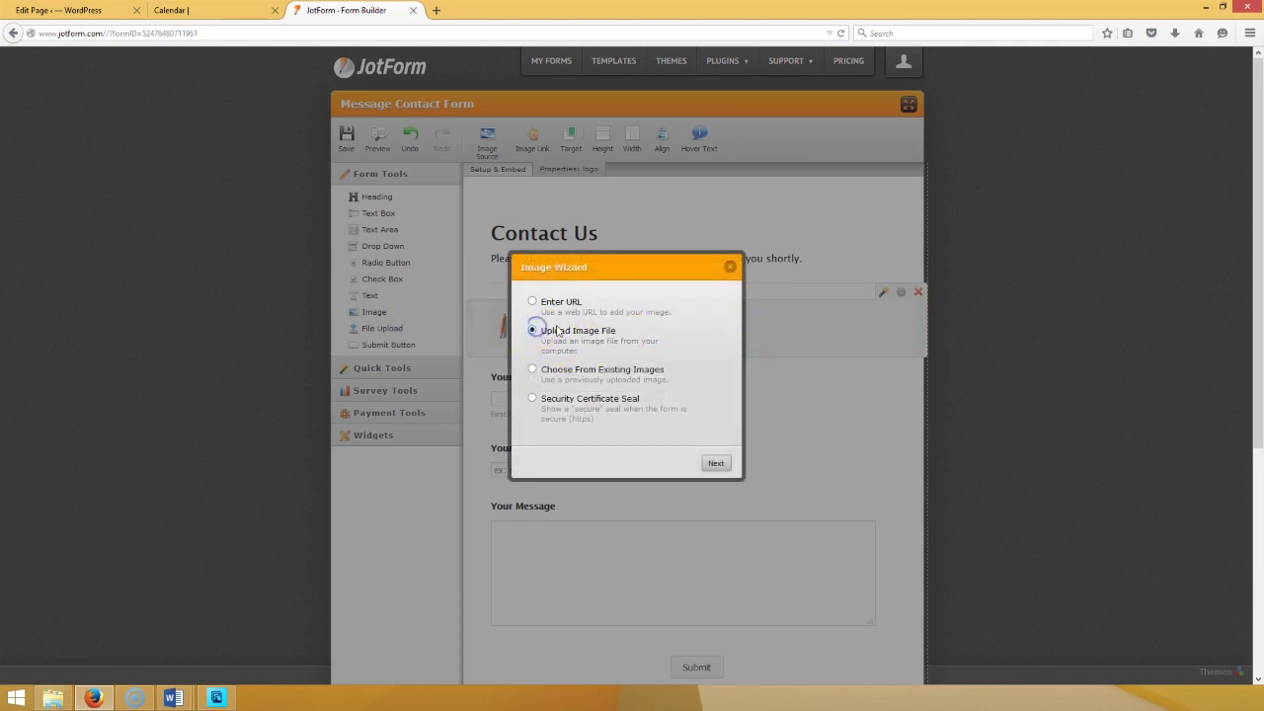
left_click(716, 463)
- Upload header.jpg from the jot form images folder as the picture for the form's image element
left_click(678, 366)
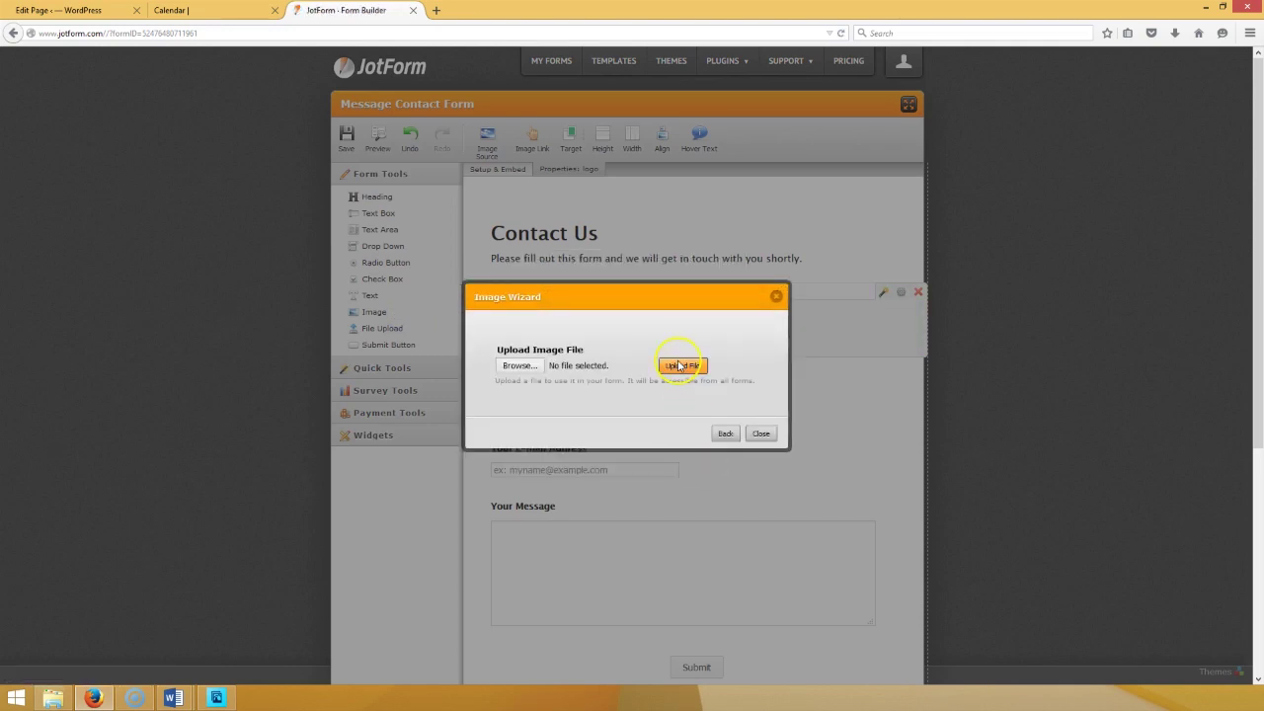
left_click(514, 365)
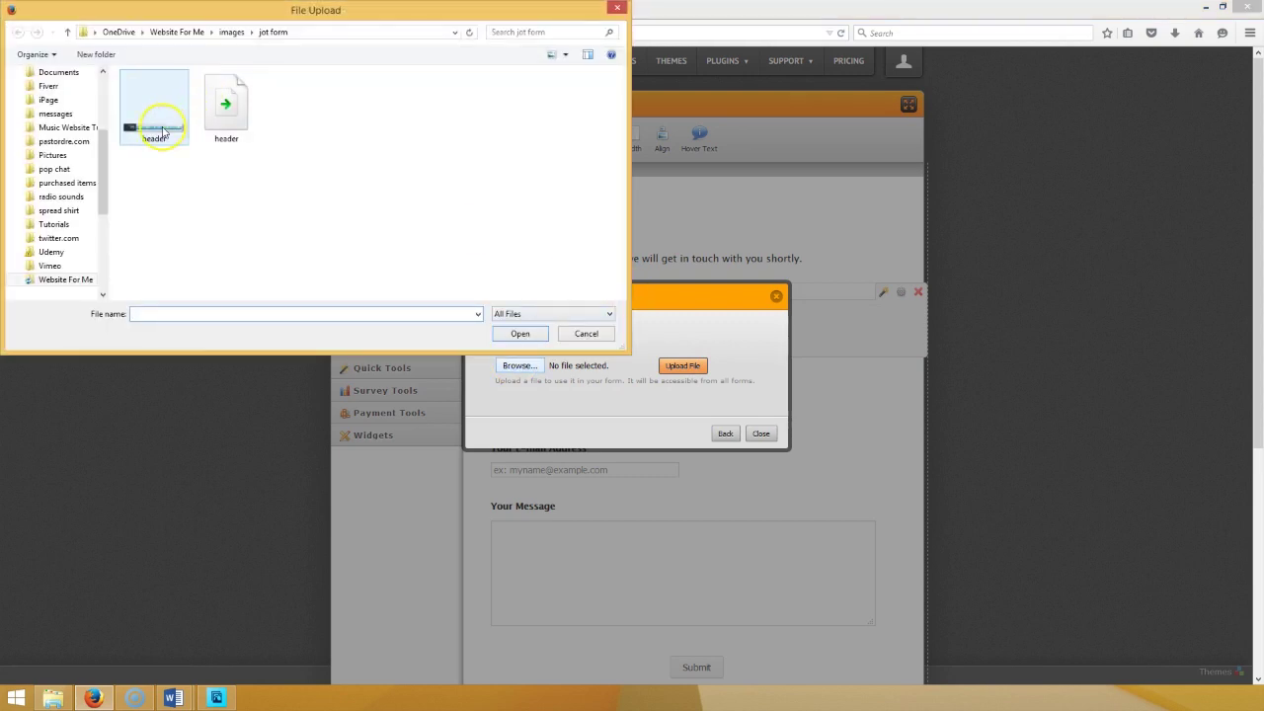
left_click(229, 33)
double_click(158, 134)
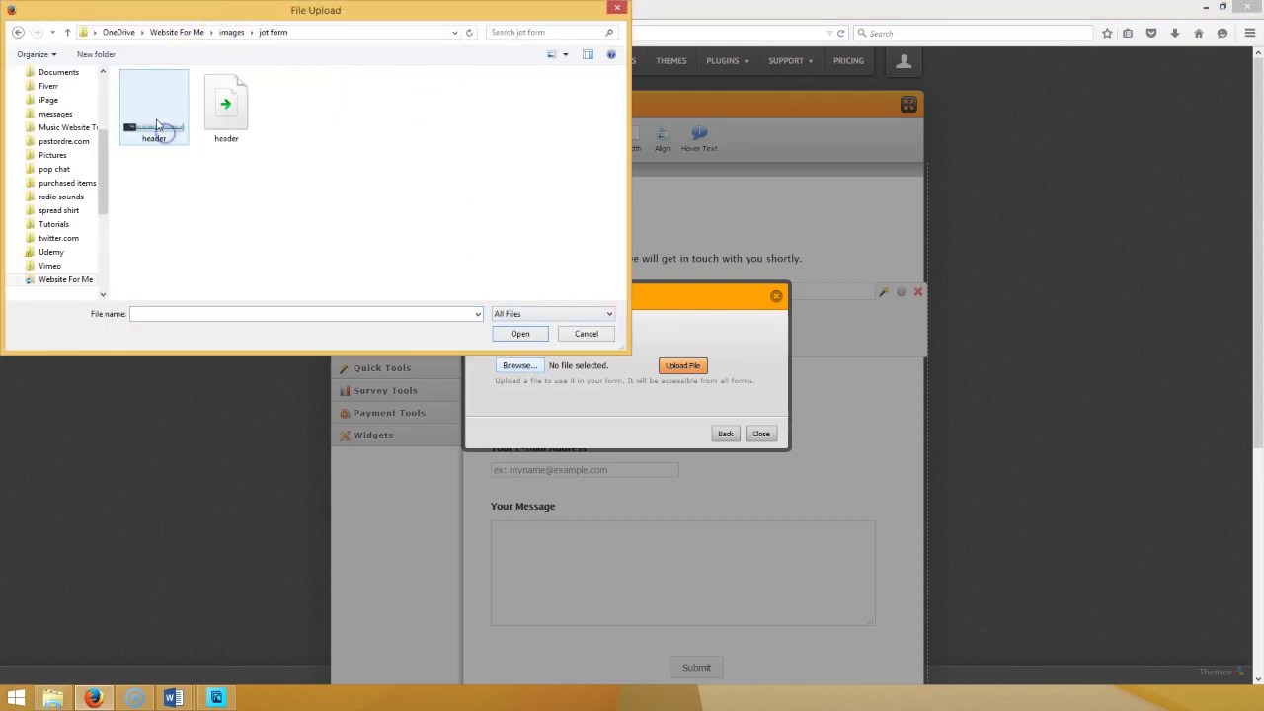
double_click(162, 126)
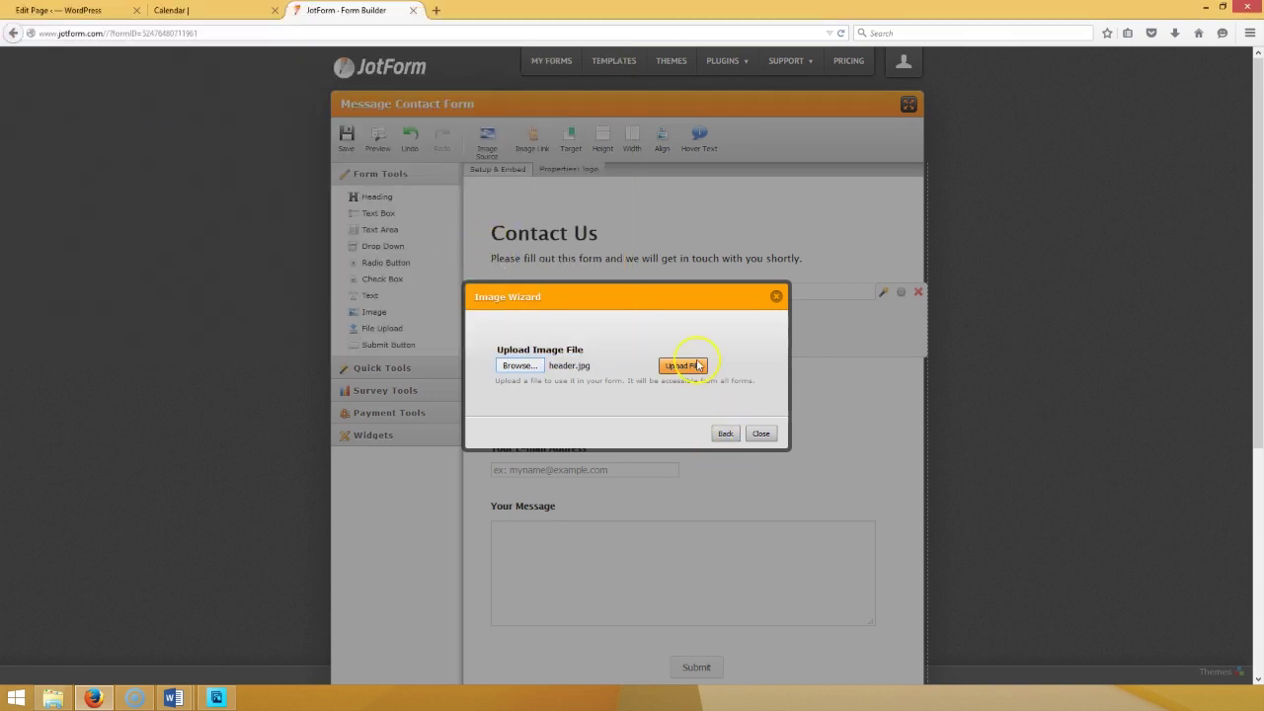
left_click(695, 366)
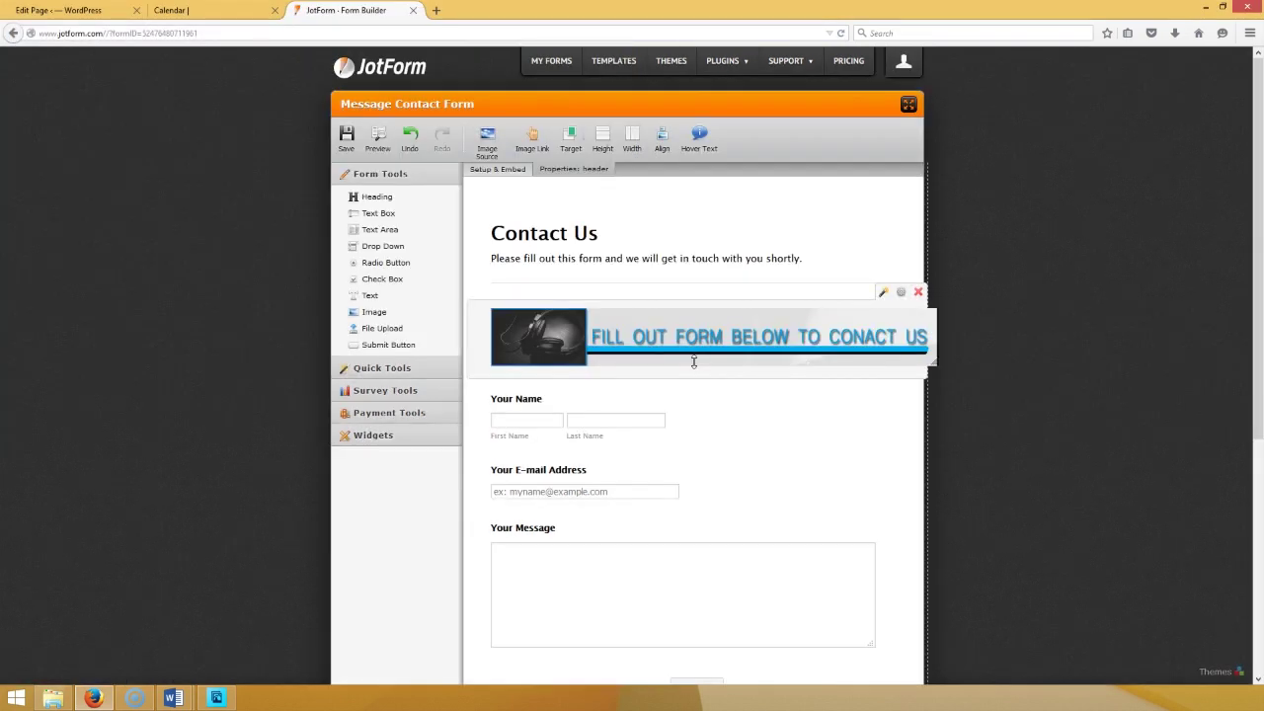
- Move the header image above the Contact Us heading and shrink it to fit within the form's width
left_click_drag(707, 337, 707, 233)
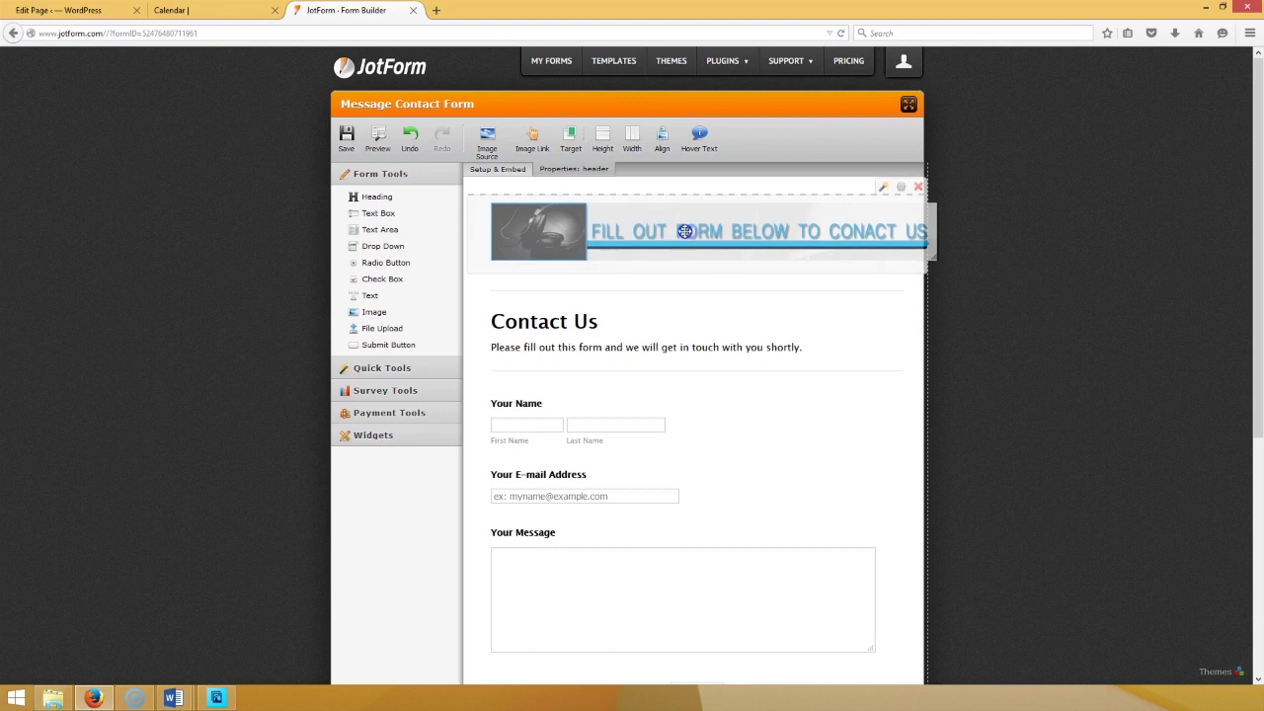
left_click_drag(937, 254, 899, 252)
left_click(895, 216)
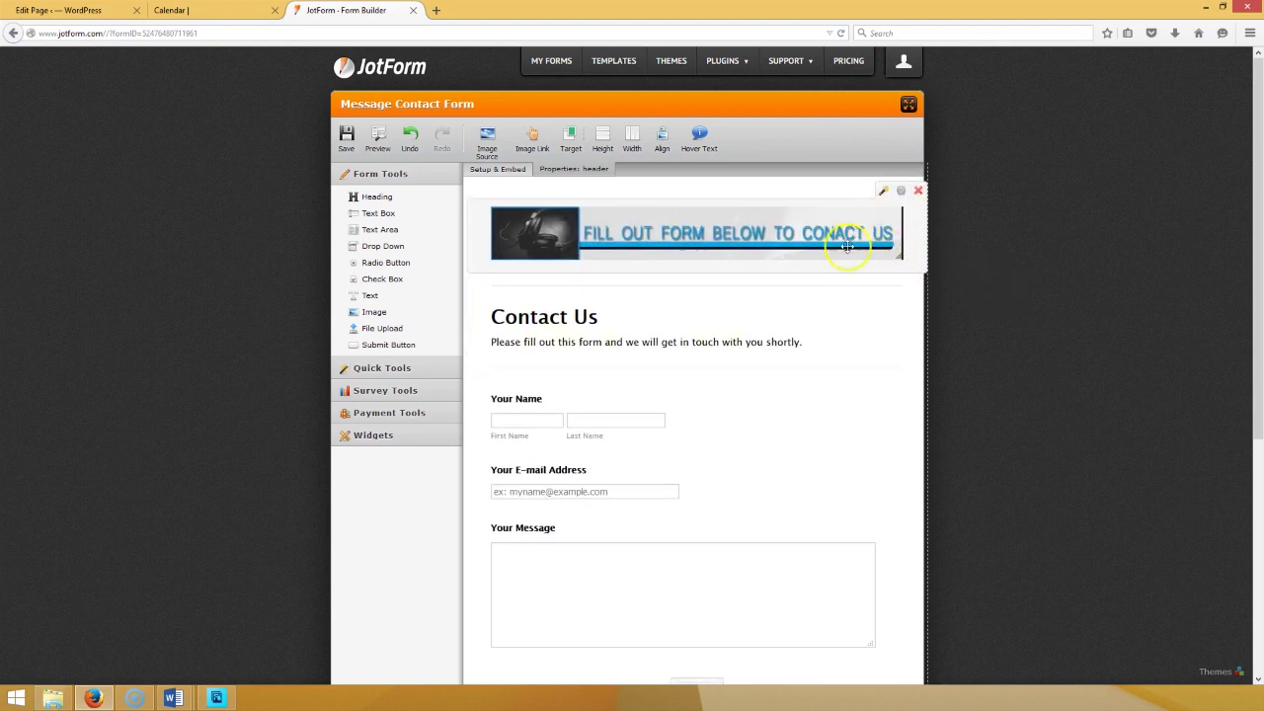
- Check the inline editing of the Contact Us heading and its subheading, and select the name and e-mail fields
left_click(818, 330)
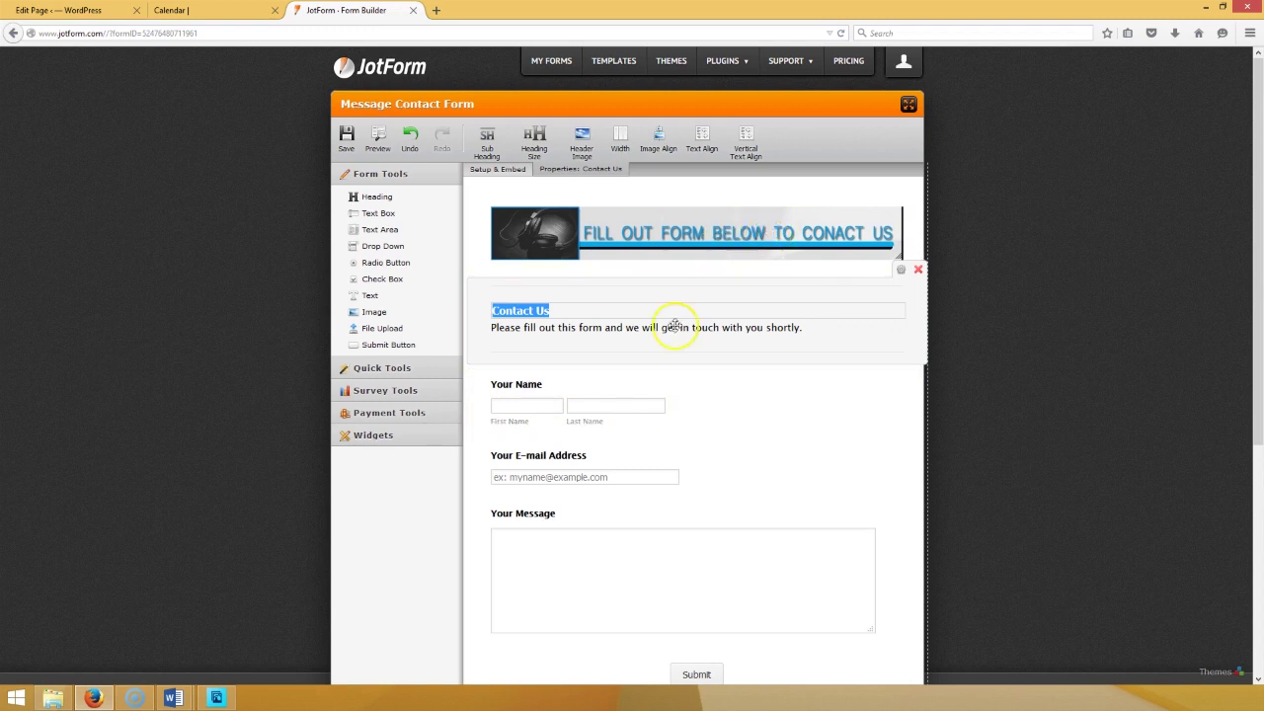
left_click(637, 313)
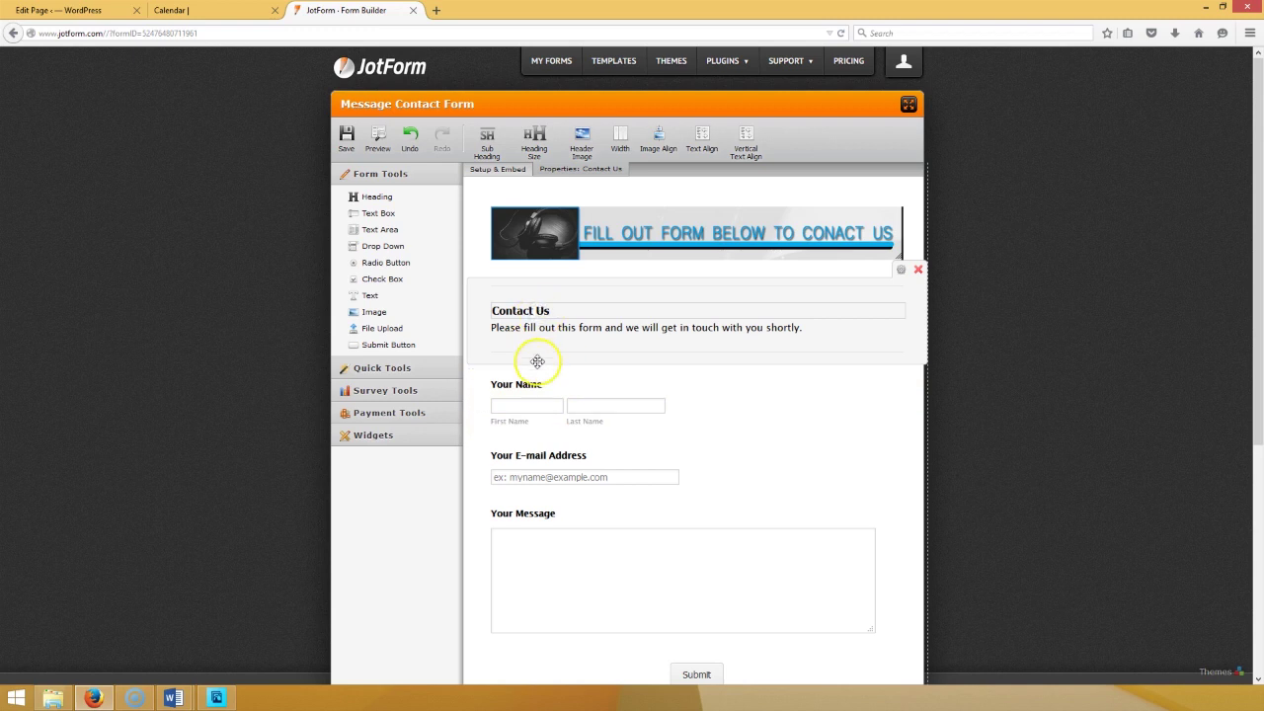
left_click(543, 325)
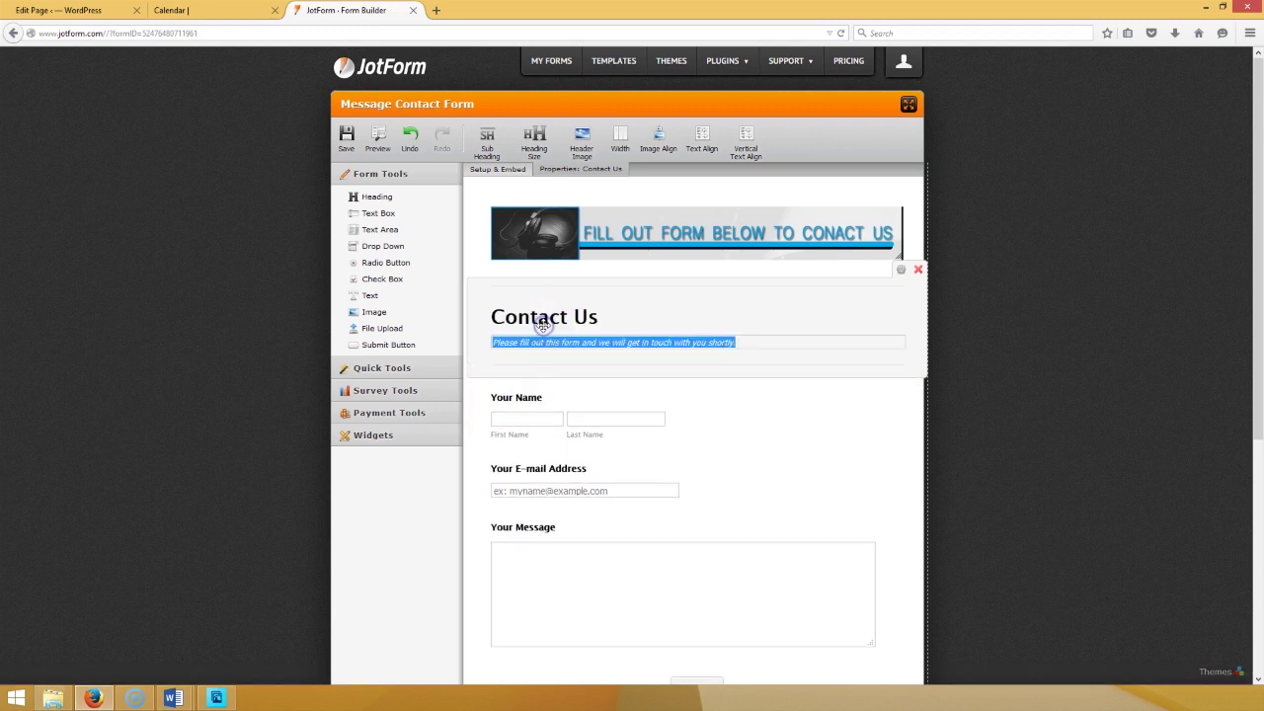
left_click(533, 398)
left_click(533, 476)
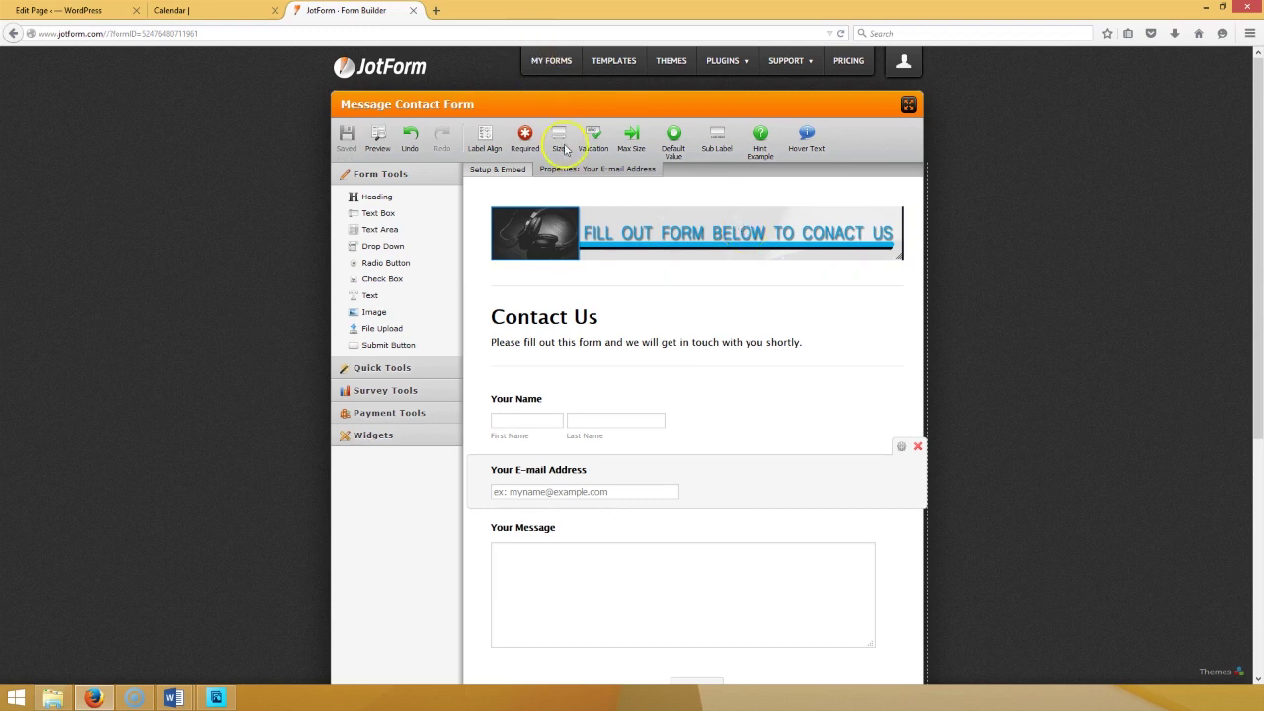
- Open the form's embed options and copy the complete Embed script code
left_click(496, 170)
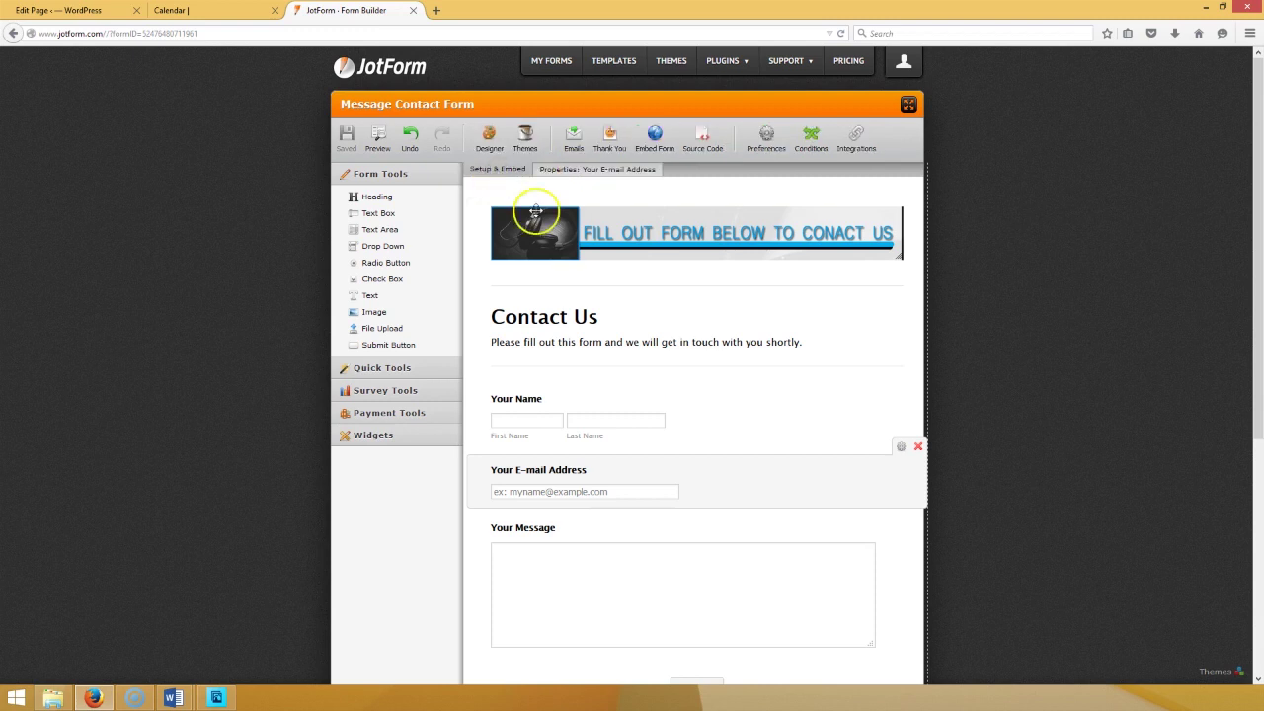
left_click(658, 136)
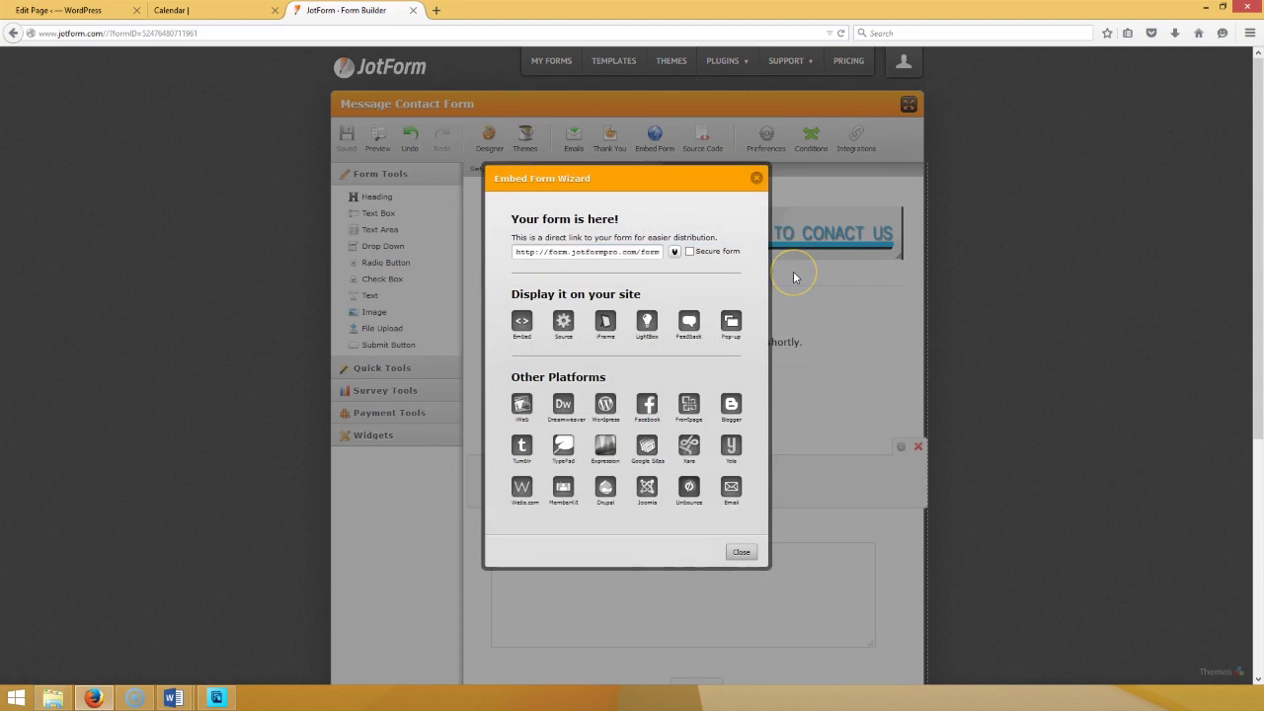
left_click(524, 322)
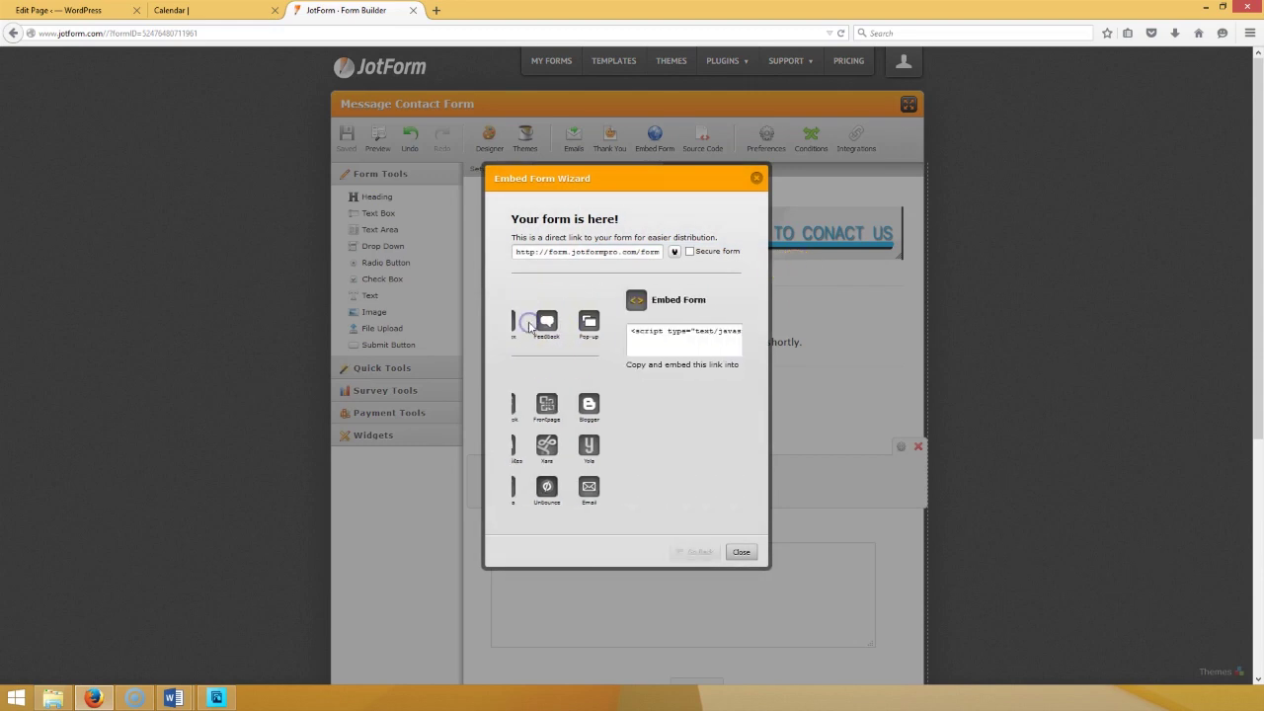
mouse_move(516, 330)
left_mouse_down()
mouse_move(800, 305)
mouse_move(512, 327)
left_mouse_up()
left_click_drag(596, 330, 799, 315)
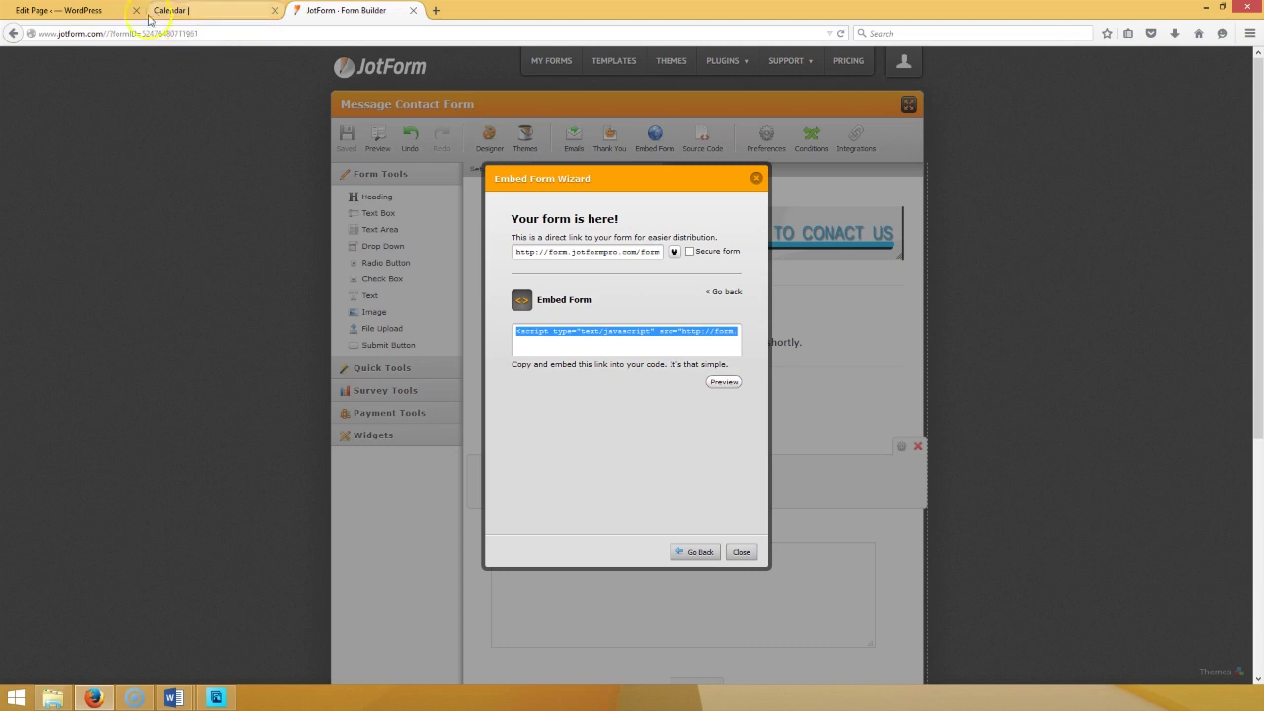
- In the WordPress editor, replace the Contact Us page's existing text with the copied JotForm script in Text mode
left_click(94, 10)
left_click_drag(179, 243, 136, 237)
key("BackSpace")
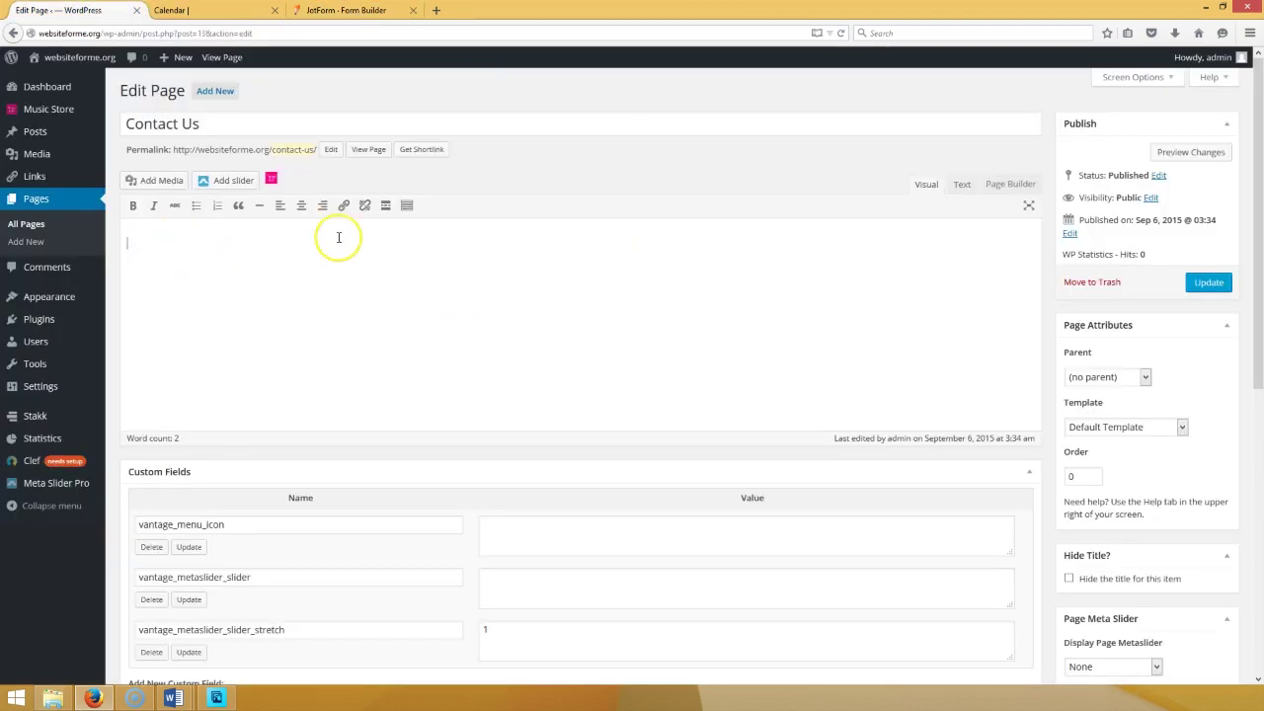
left_click(961, 185)
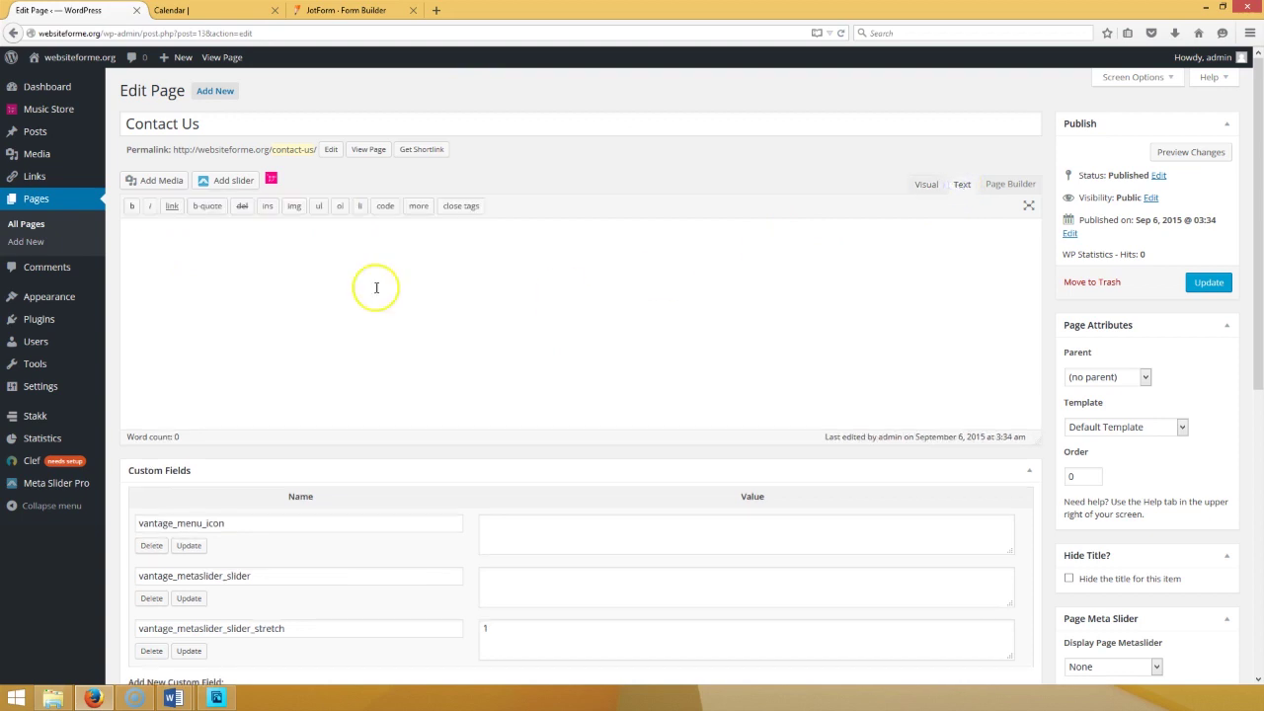
right_click(332, 261)
left_click(363, 317)
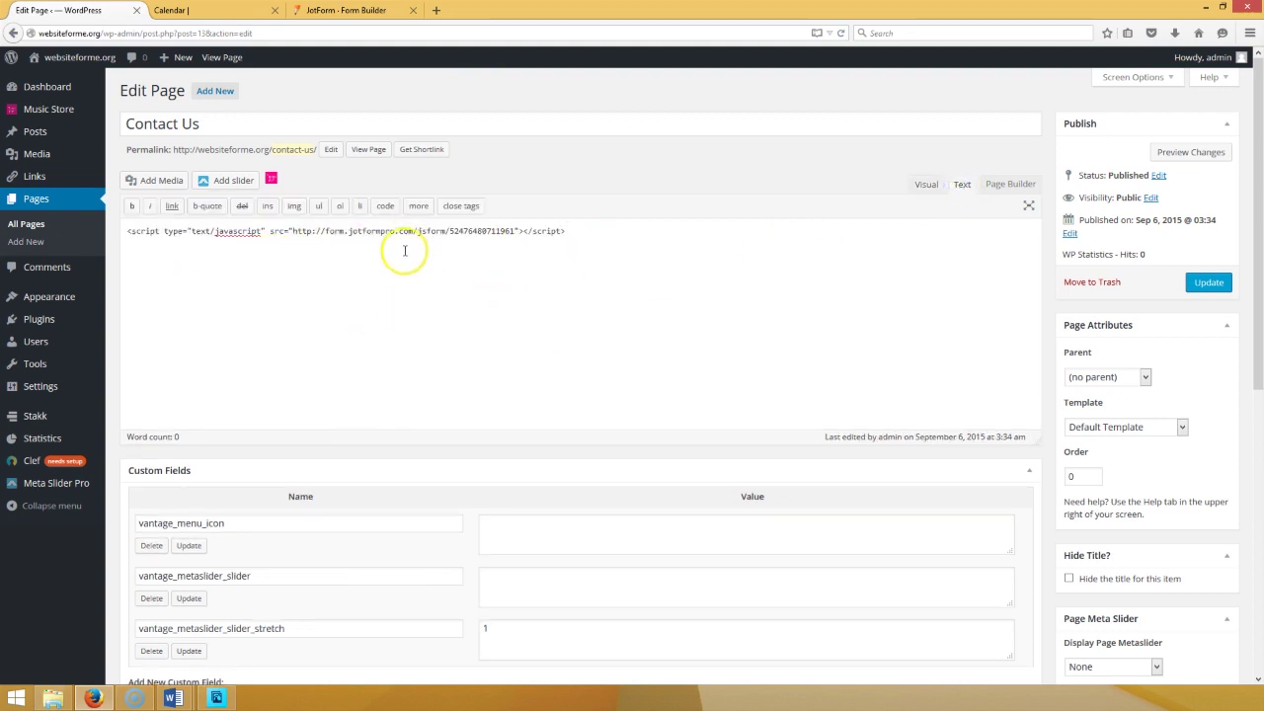
- Recheck the embed code in JotForm, return the WordPress editor to Visual mode and update the Contact Us page
left_click(324, 10)
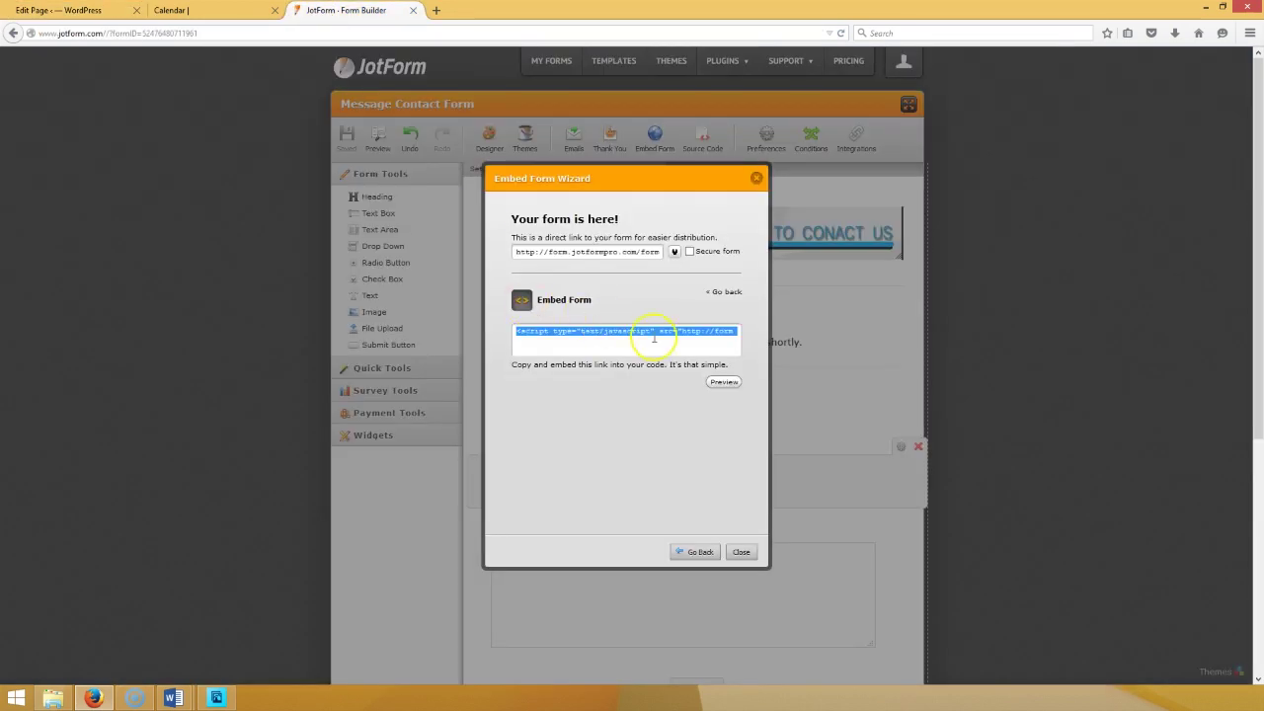
left_click(64, 11)
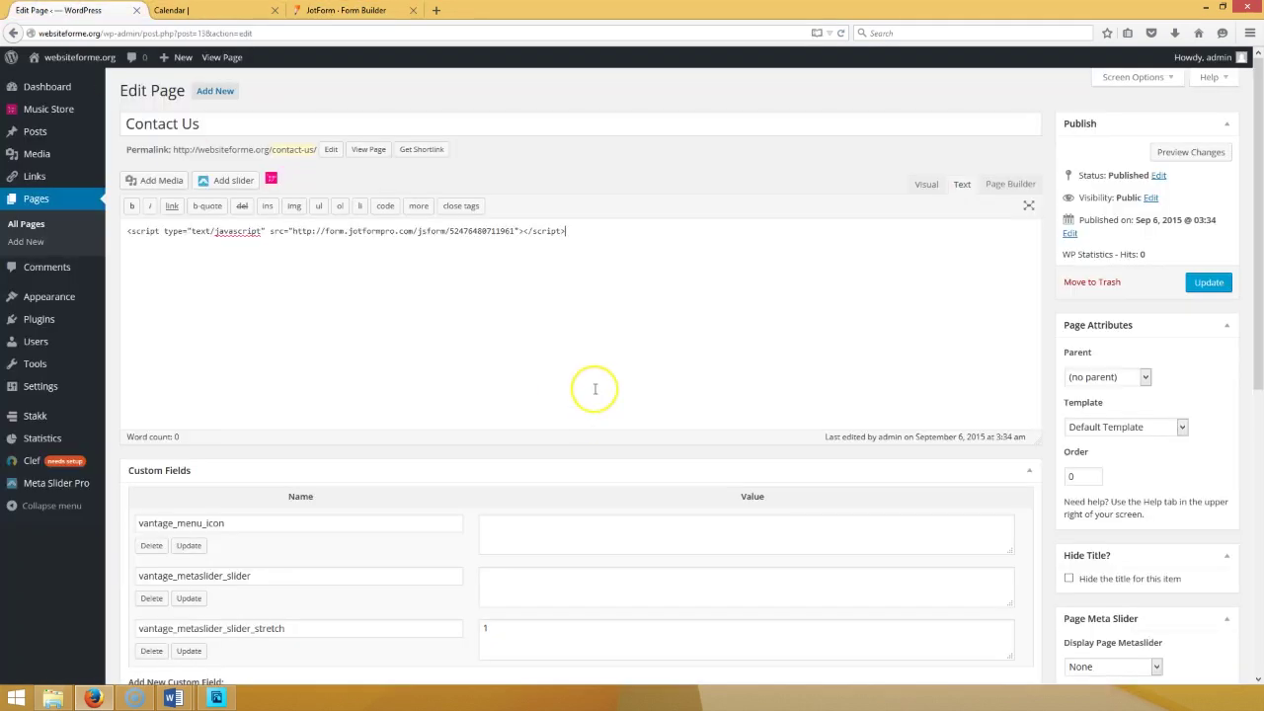
left_click(928, 184)
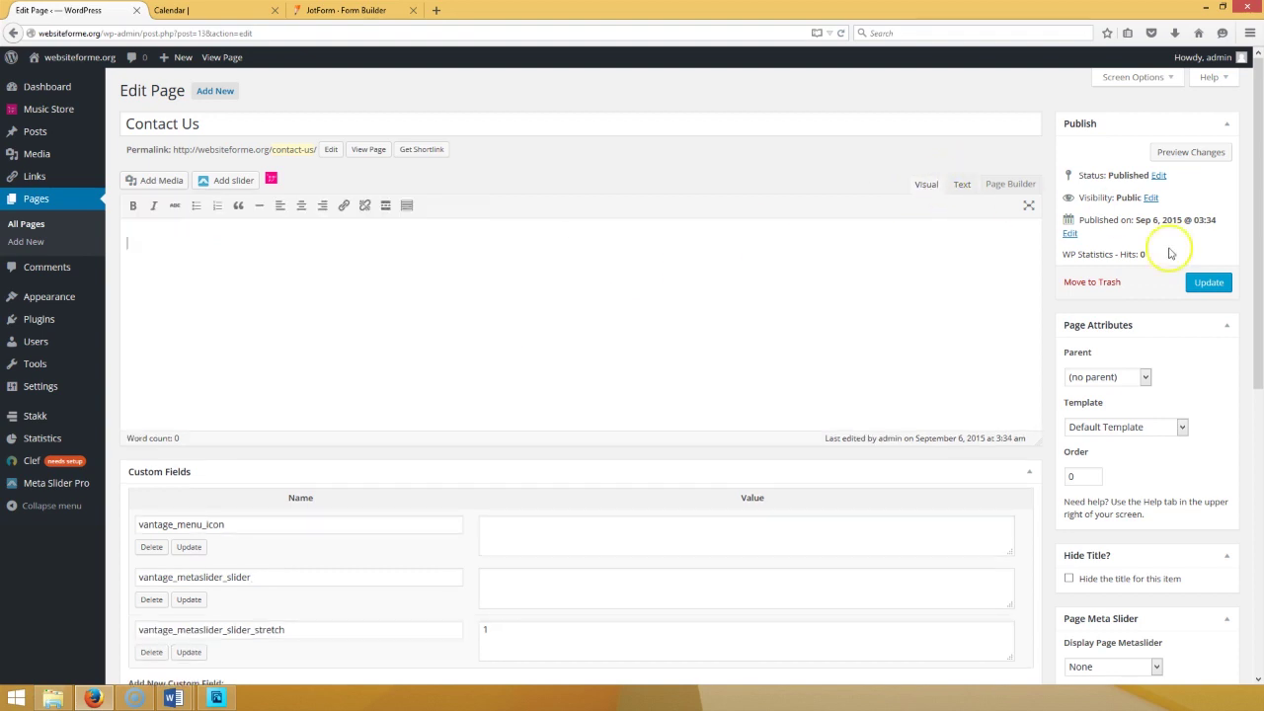
left_click(1209, 283)
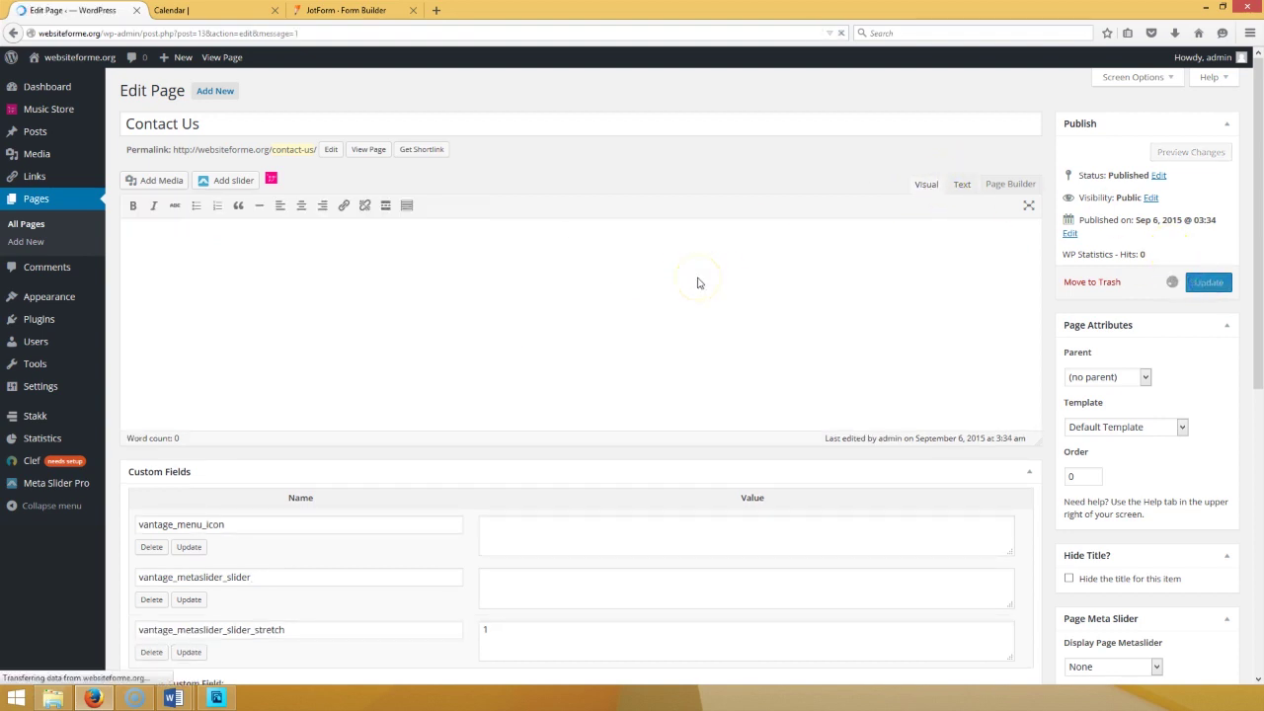
- Open the live site's Contact Us page and examine the embedded form
left_click(242, 10)
left_click(622, 83)
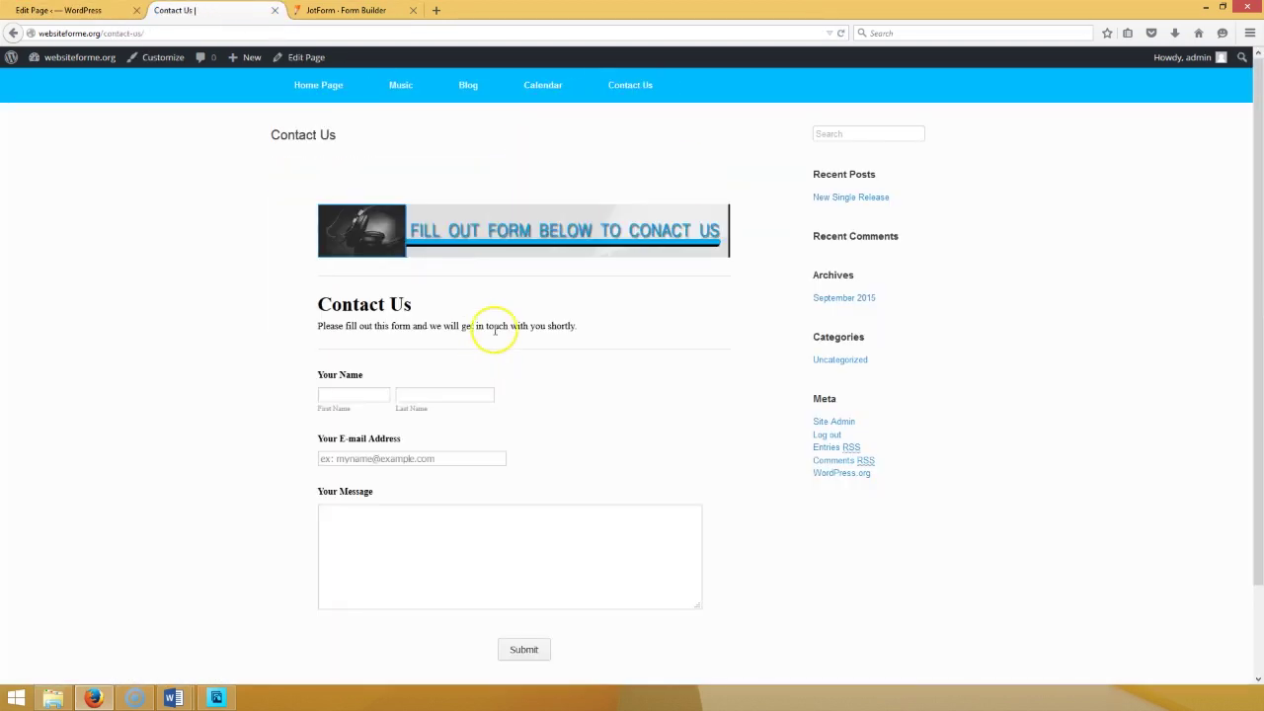
scroll(496, 331, "down", 2)
scroll(498, 333, "up", 2)
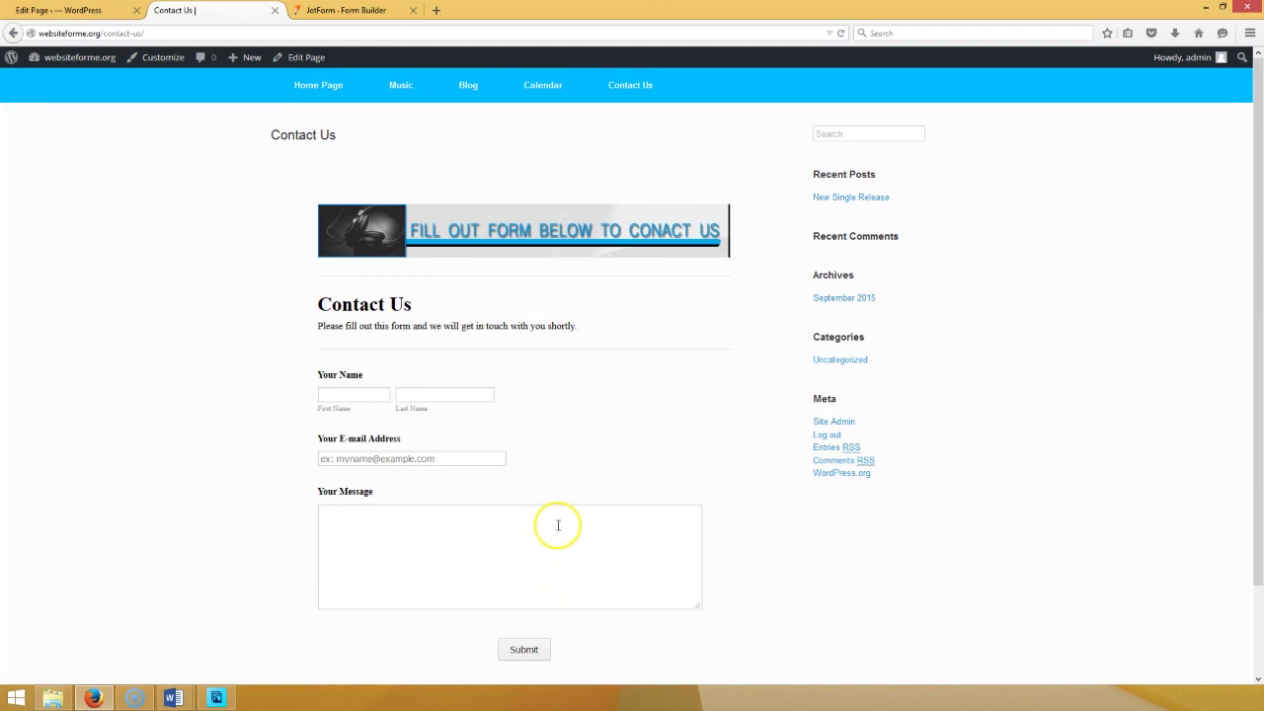
- Return to JotForm, close the embed wizard, and examine the form layout and the available payment tools
left_click(370, 11)
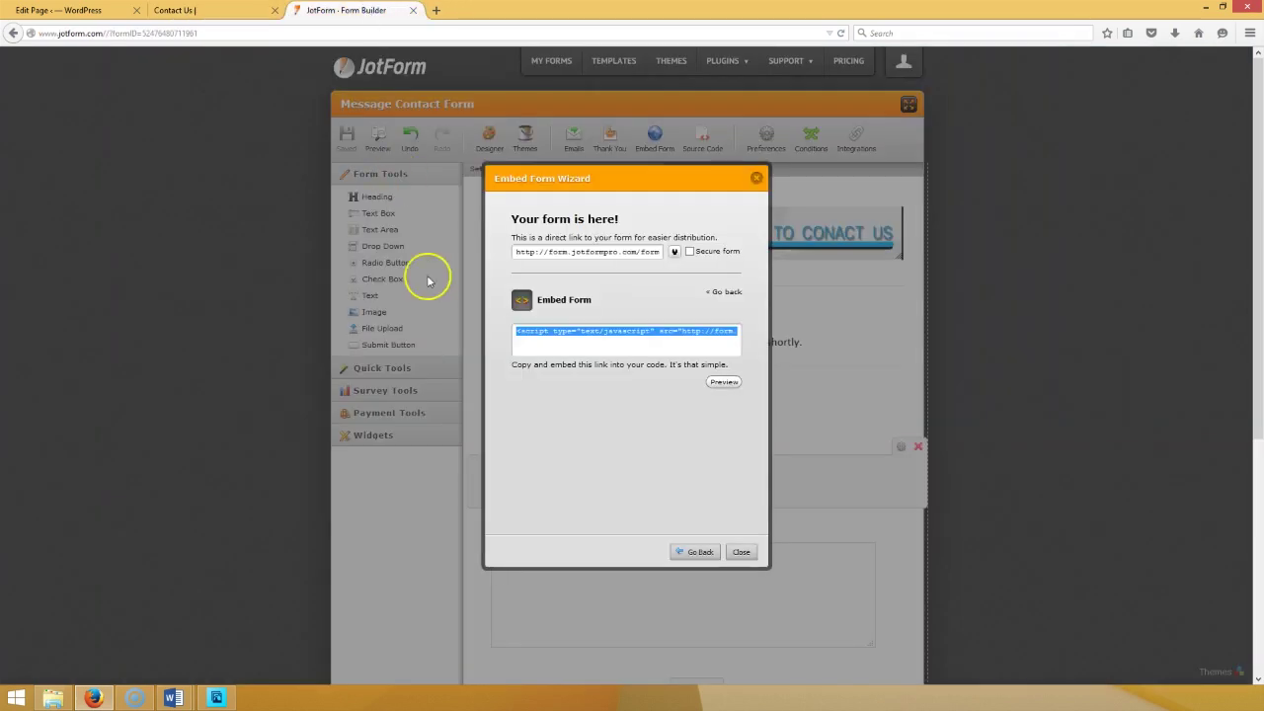
left_click(756, 177)
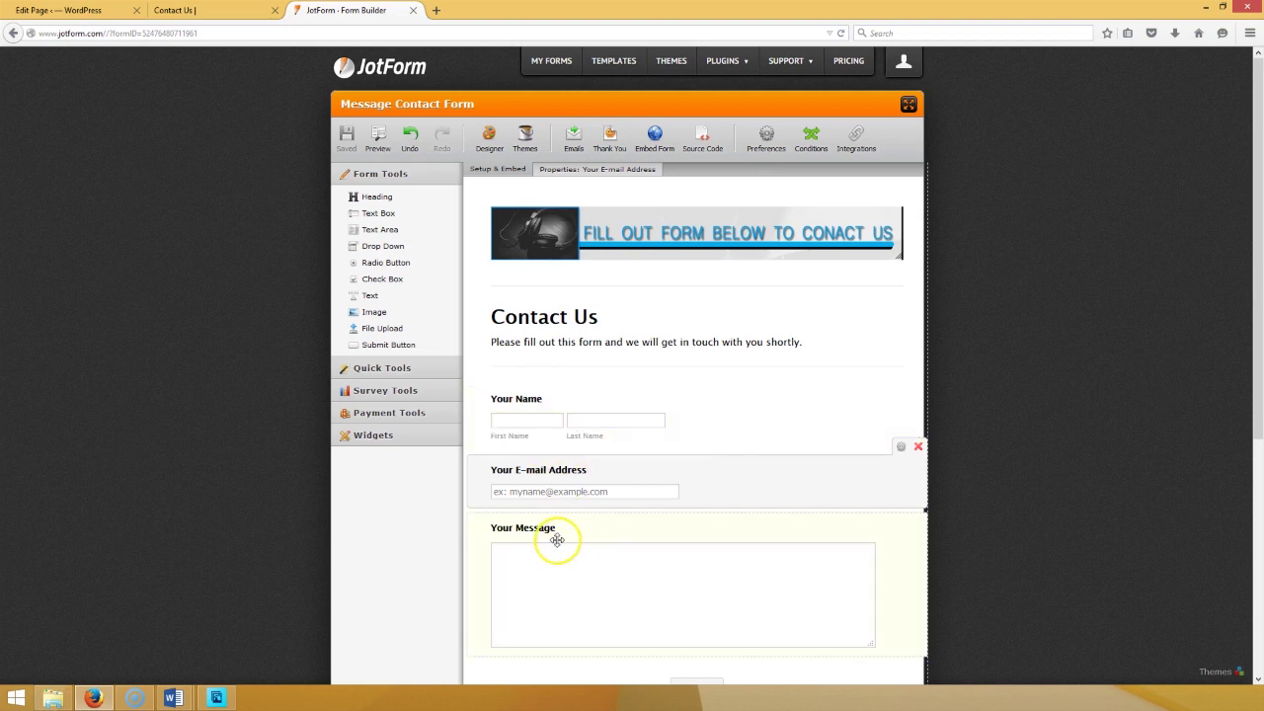
scroll(635, 458, "down", 3)
scroll(666, 337, "up", 3)
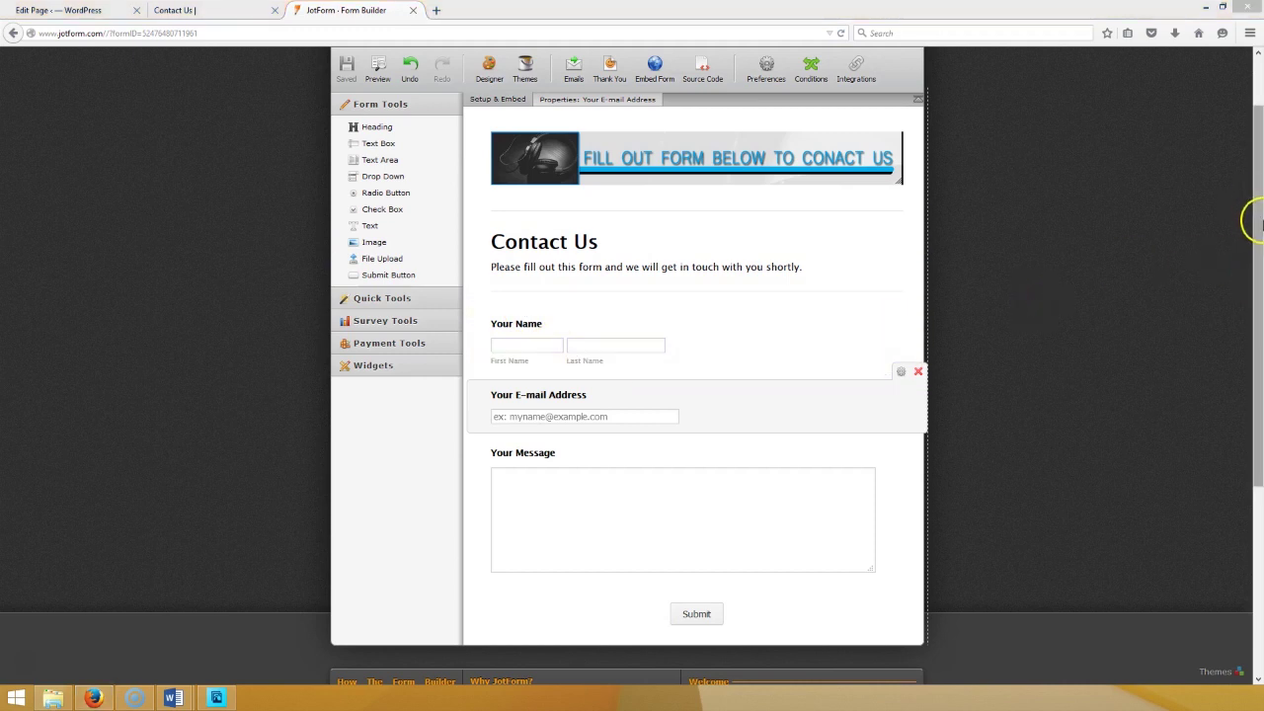
scroll(1259, 212, "up", 2)
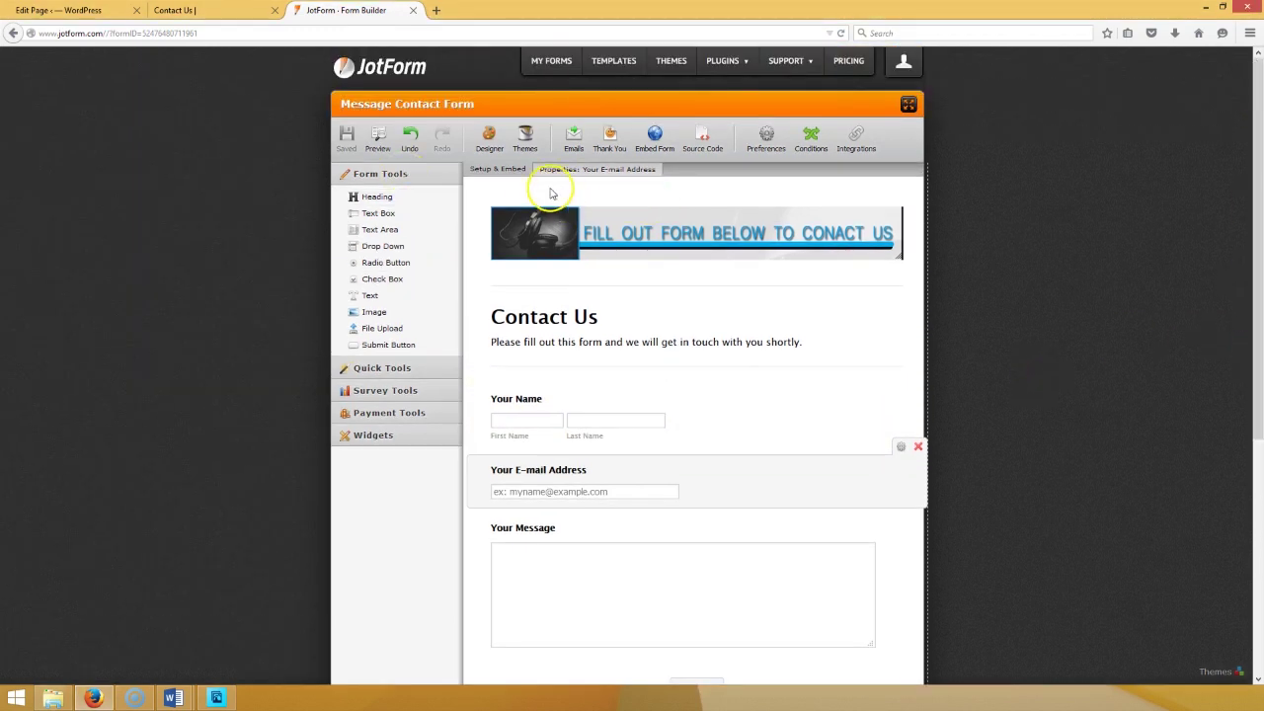
left_click(419, 417)
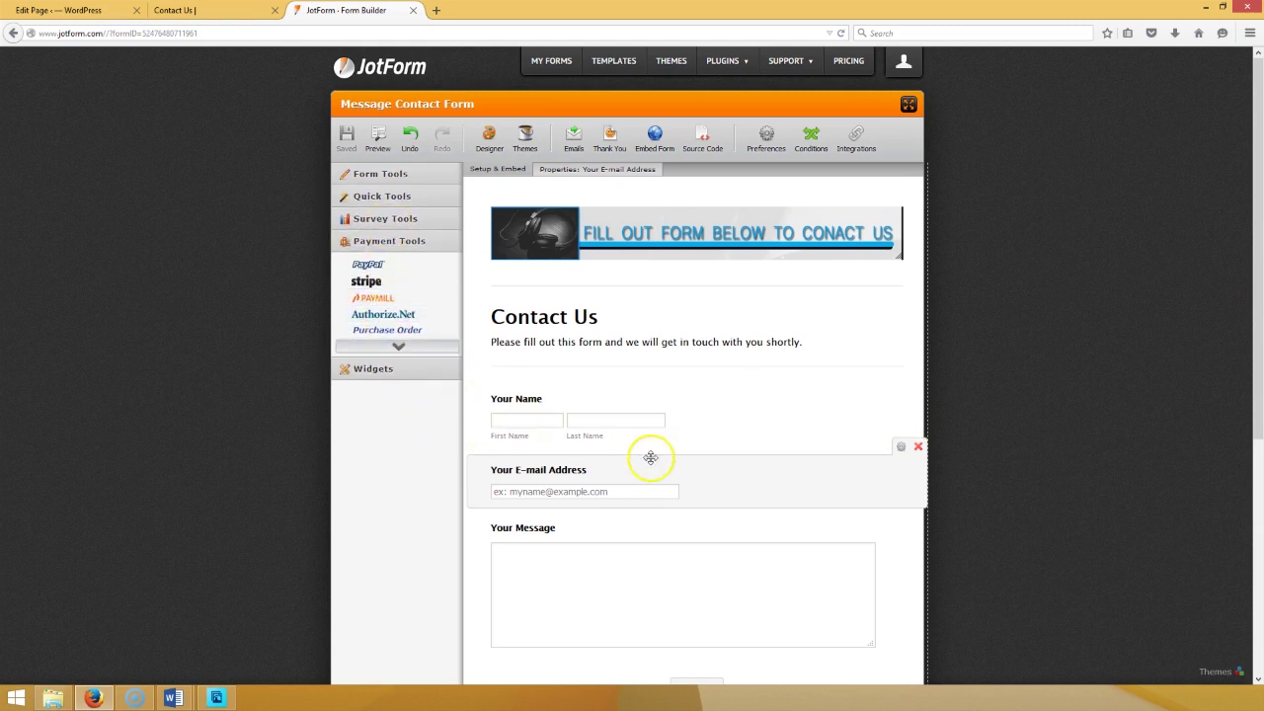
left_click(419, 243)
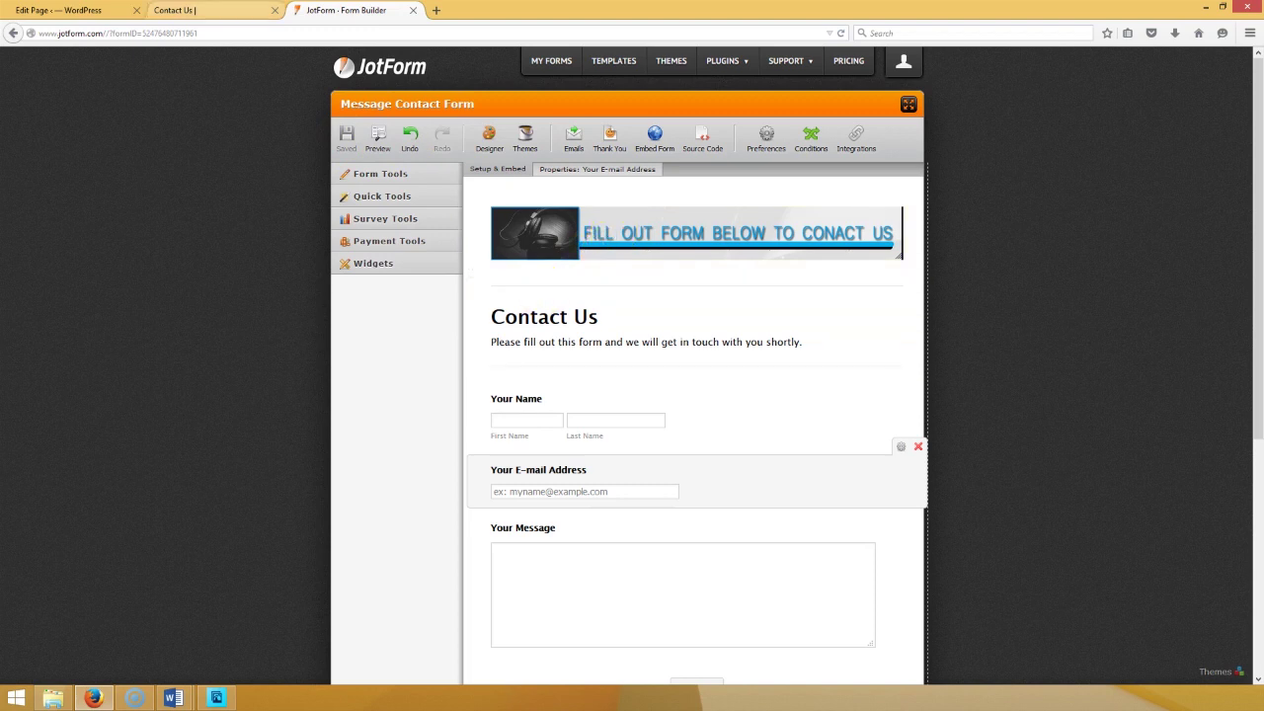
- Set the WordPress Contact Us page to hide its title and update the page
left_click(187, 10)
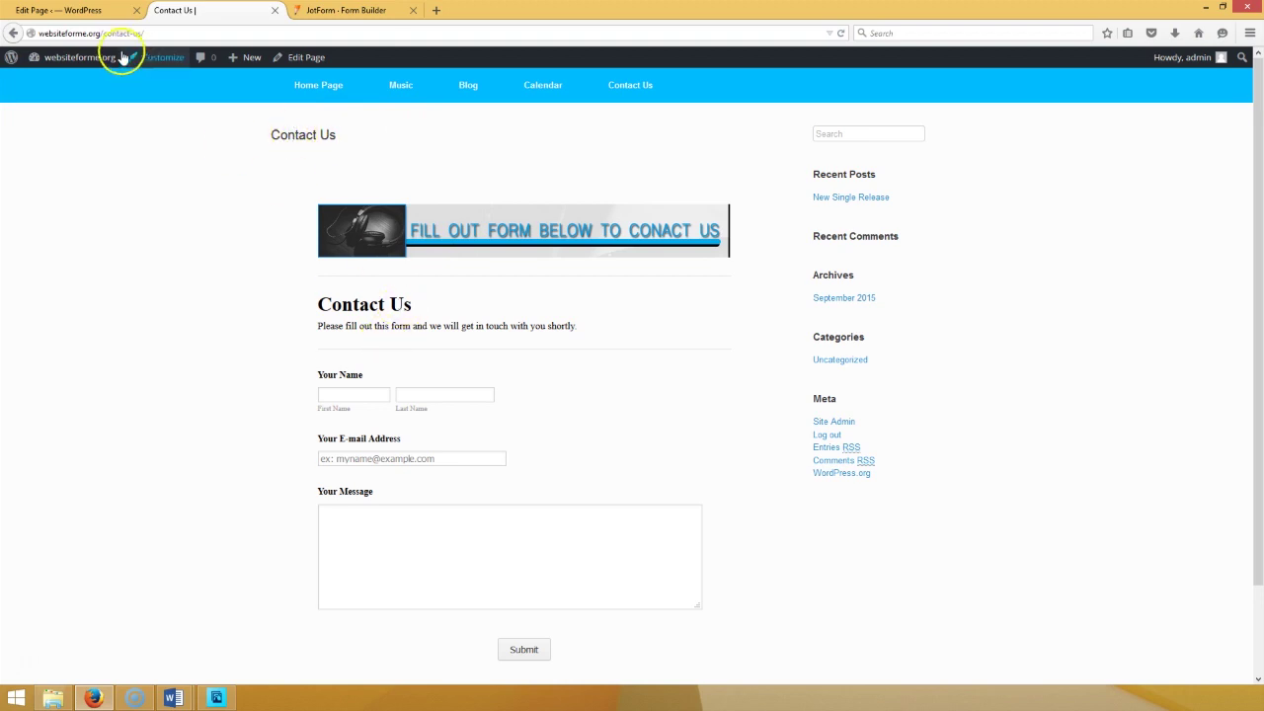
left_click(59, 10)
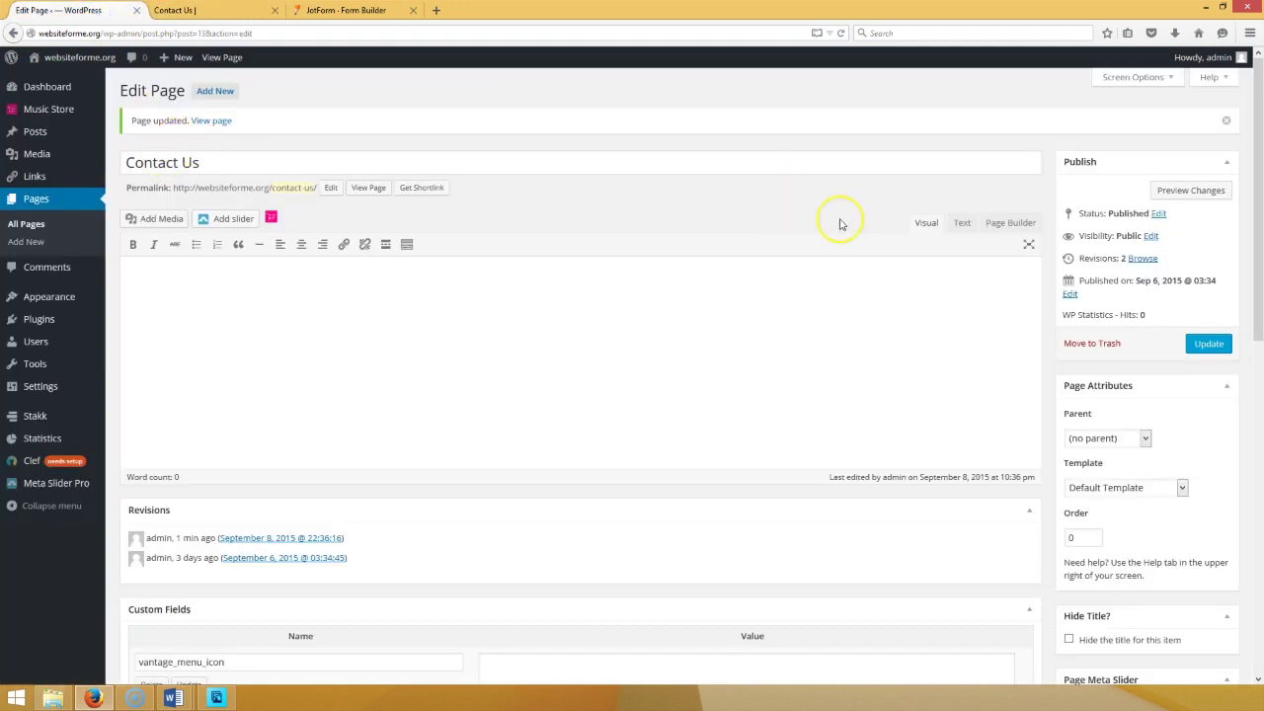
scroll(1219, 545, "down", 3)
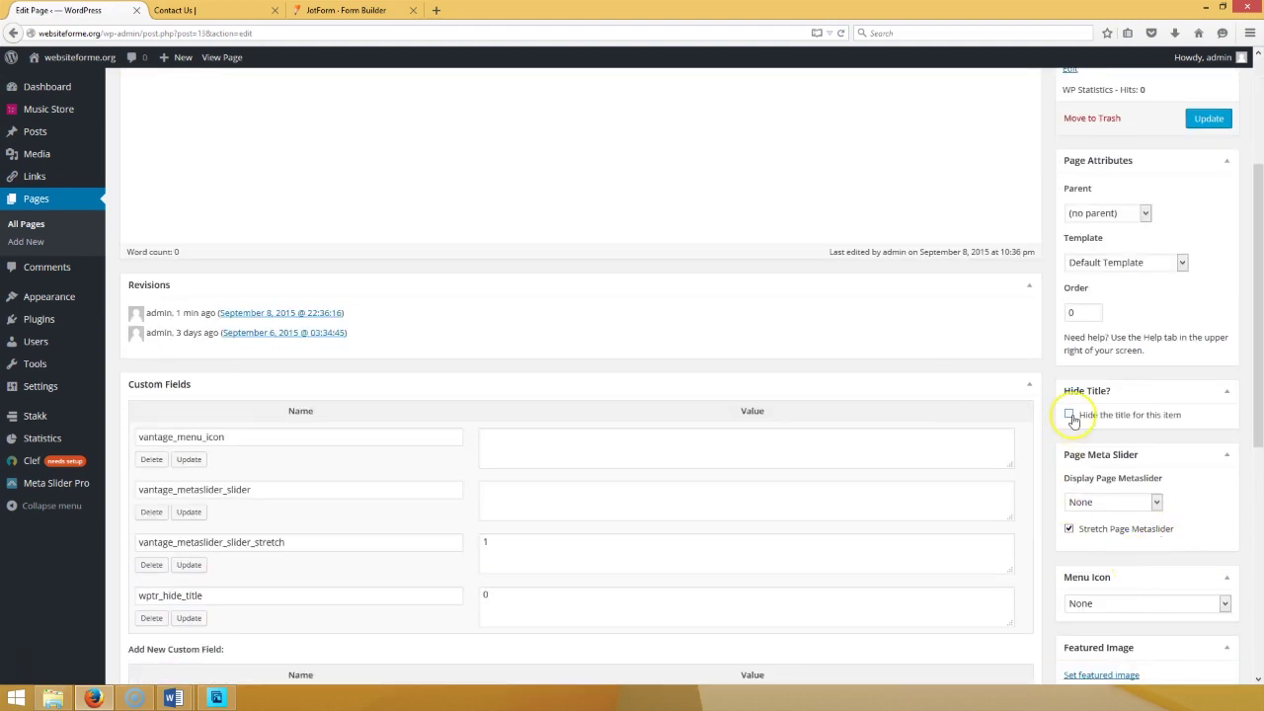
left_click(1225, 120)
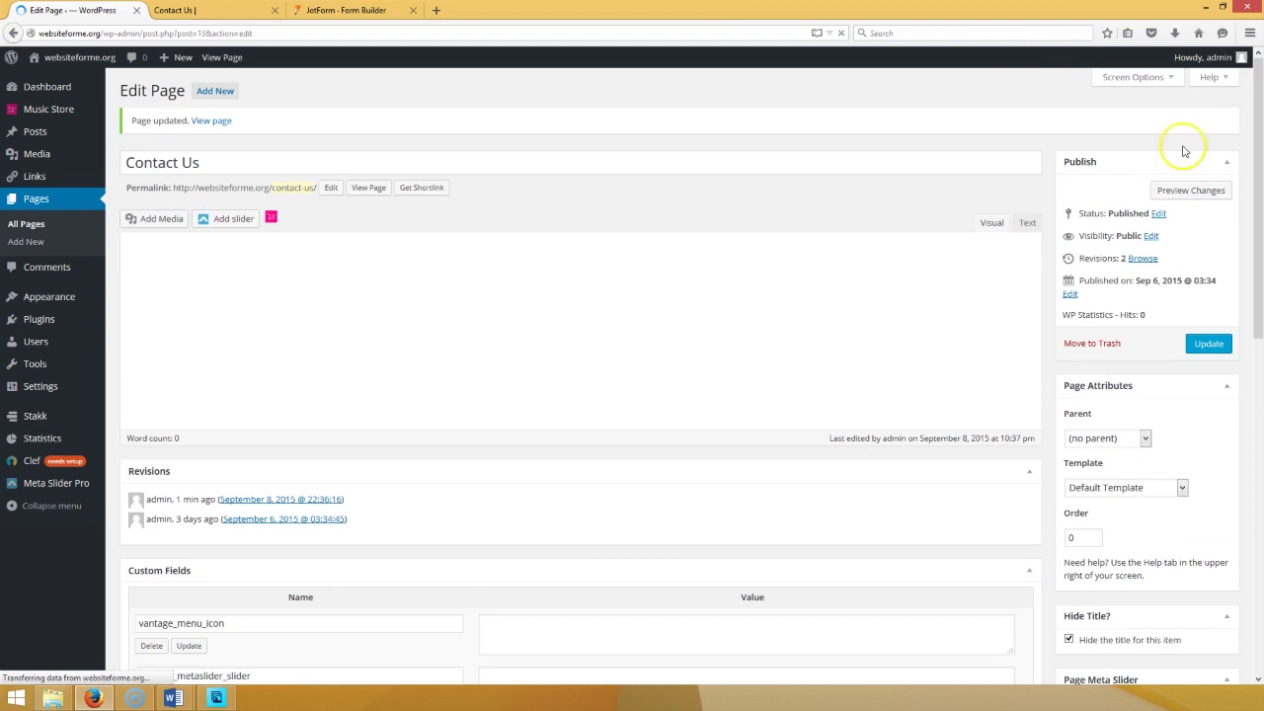
- Delete the &nbsp; line above the form script in the Contact Us page's HTML, update the page and reload its live version
left_click(960, 223)
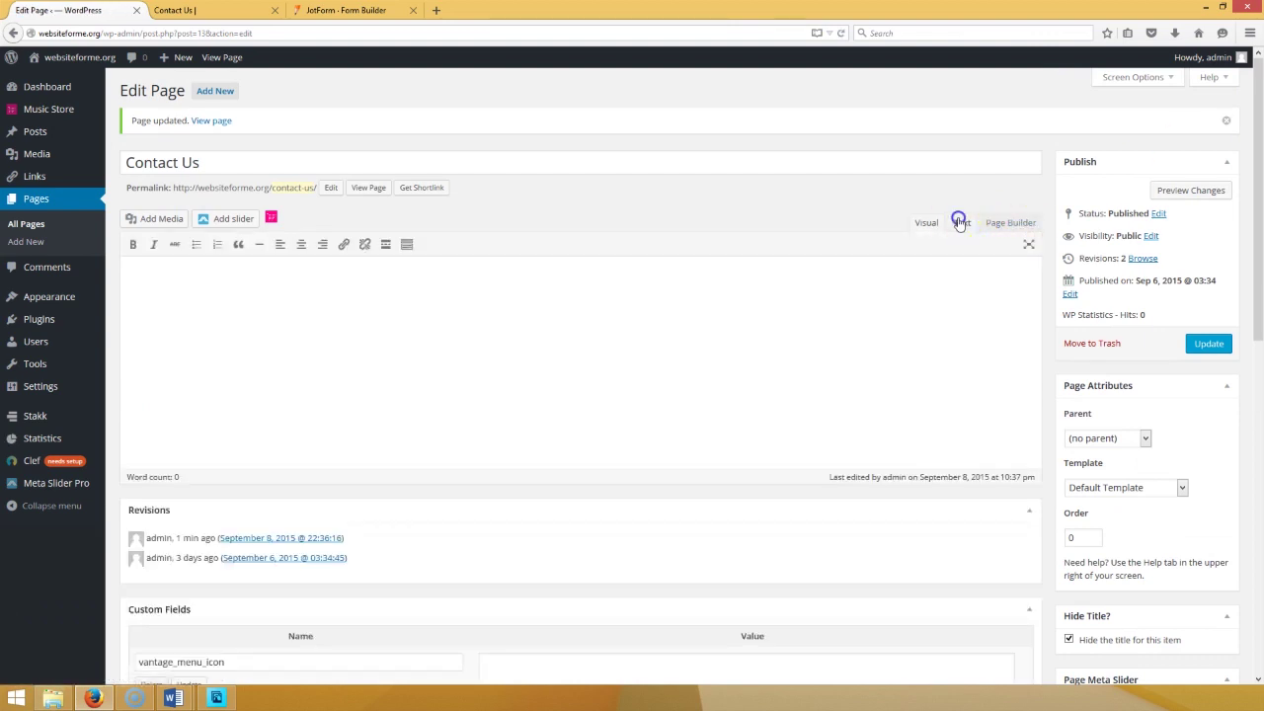
left_click(183, 266)
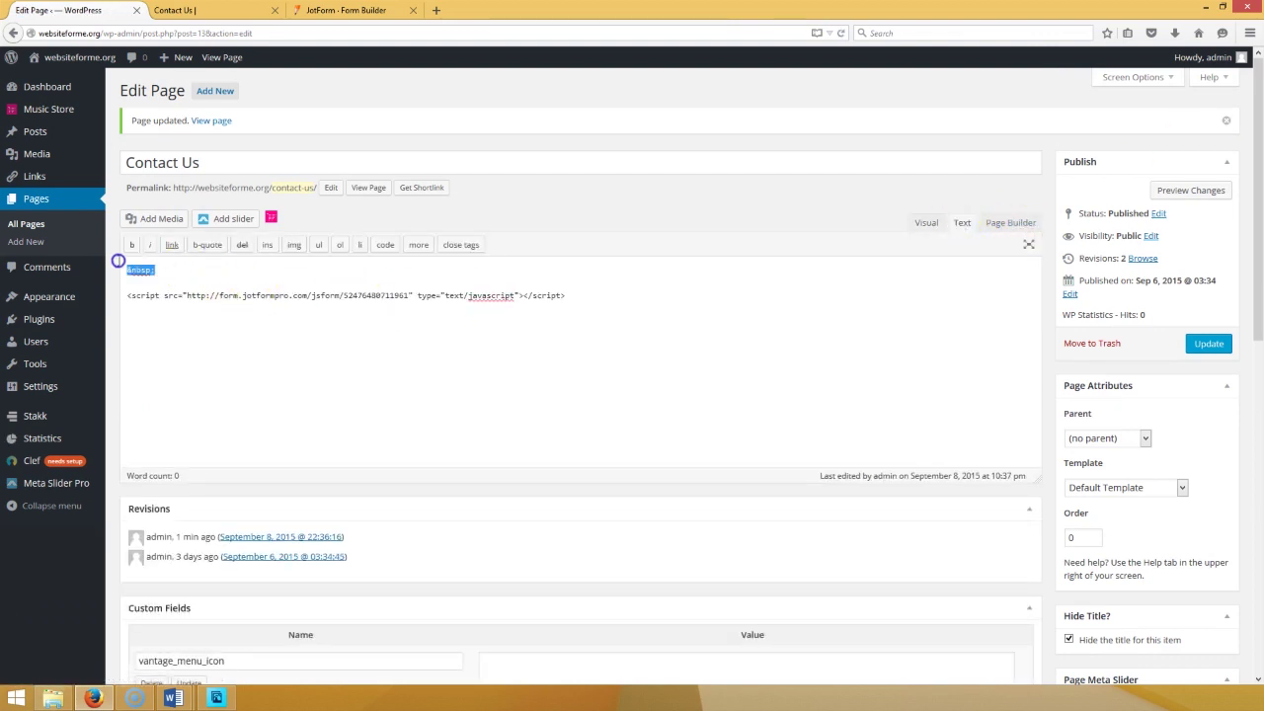
left_click(150, 13)
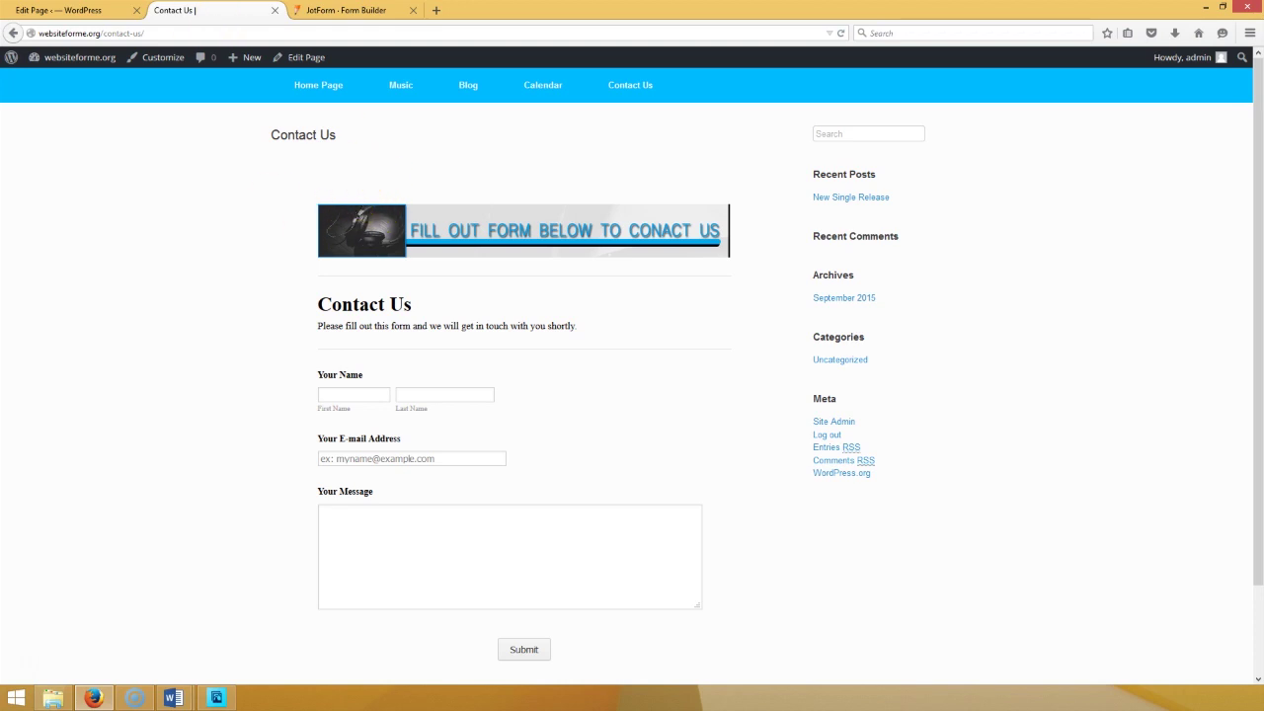
left_click(109, 14)
double_click(178, 274)
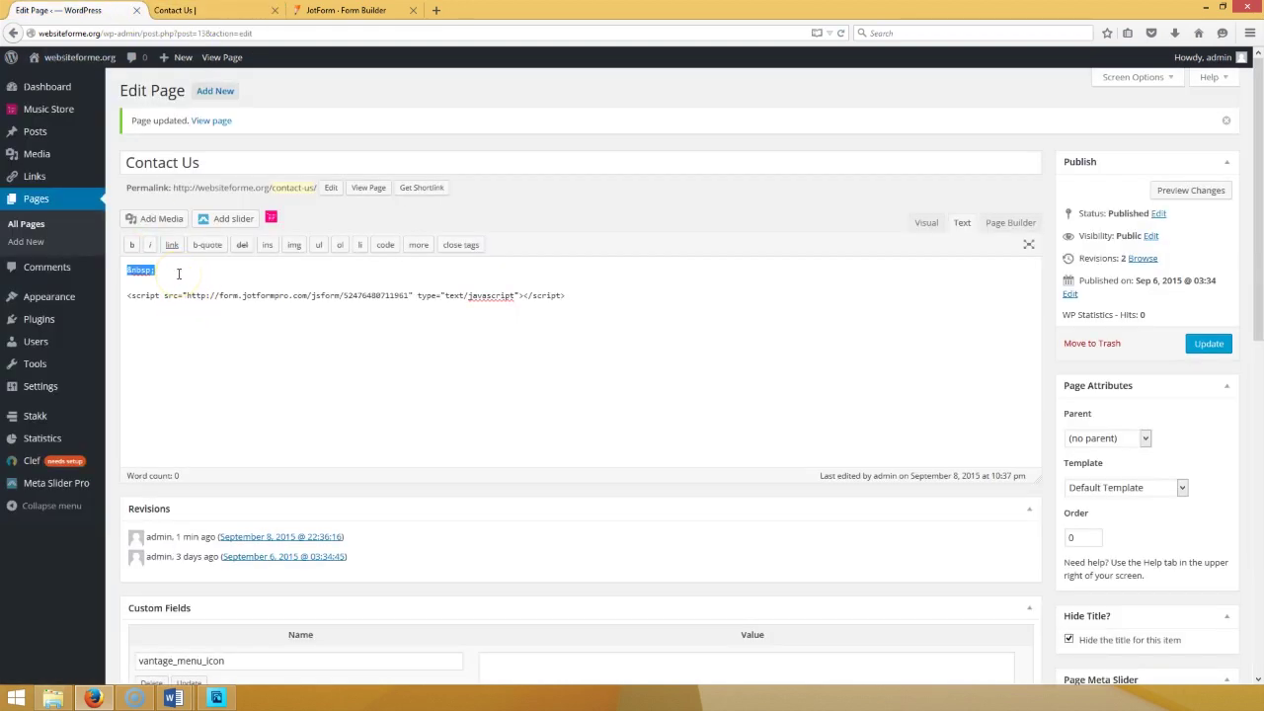
key("Delete")
key("Delete")
left_click(181, 272)
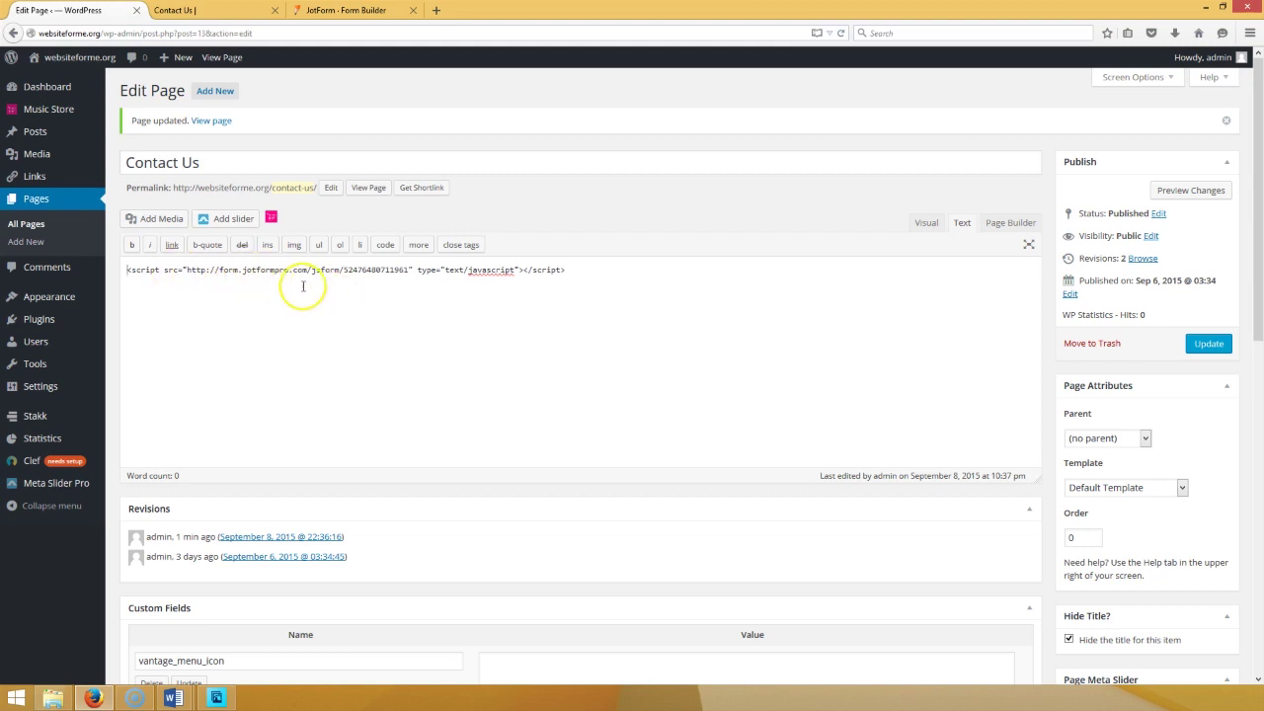
left_click(1205, 344)
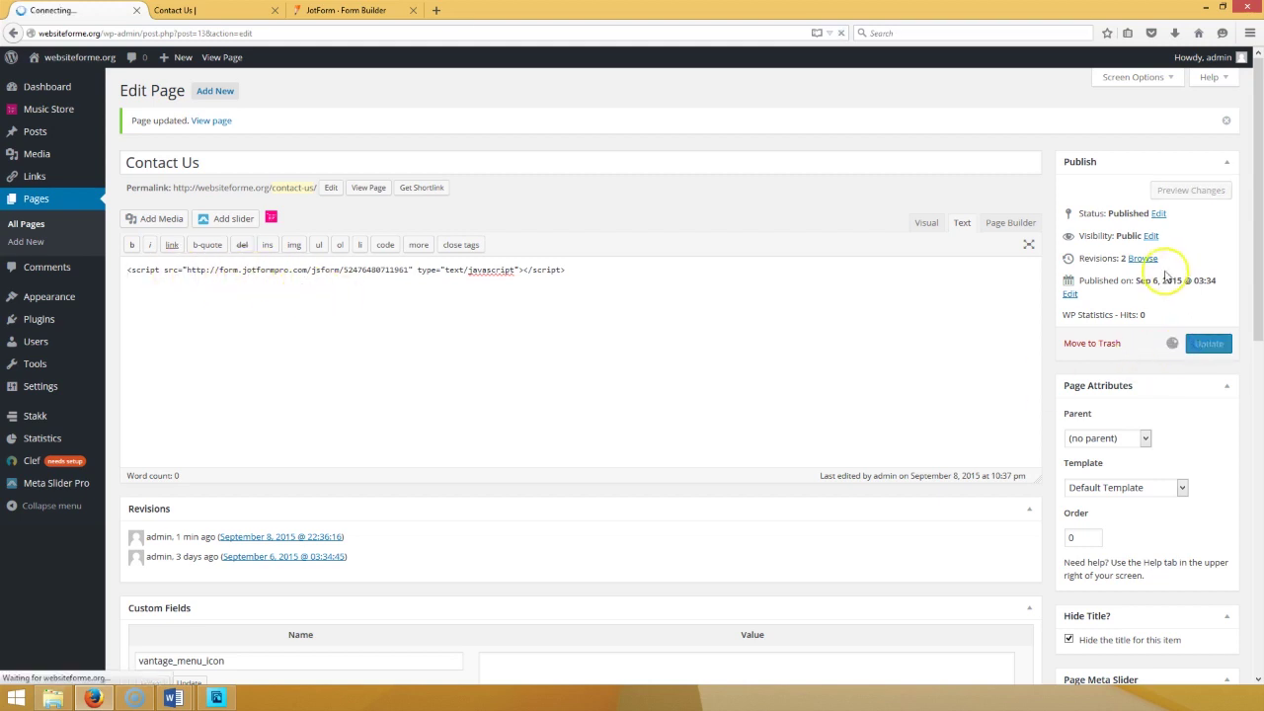
left_click(219, 13)
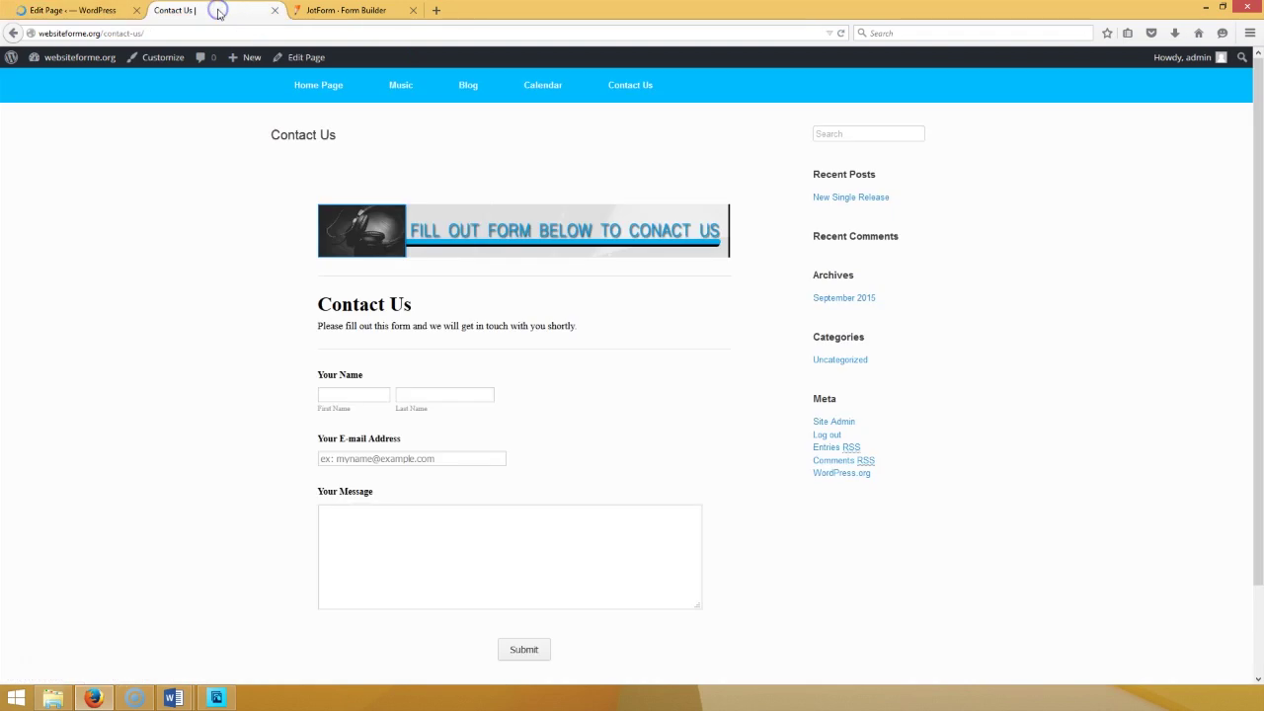
left_click(840, 33)
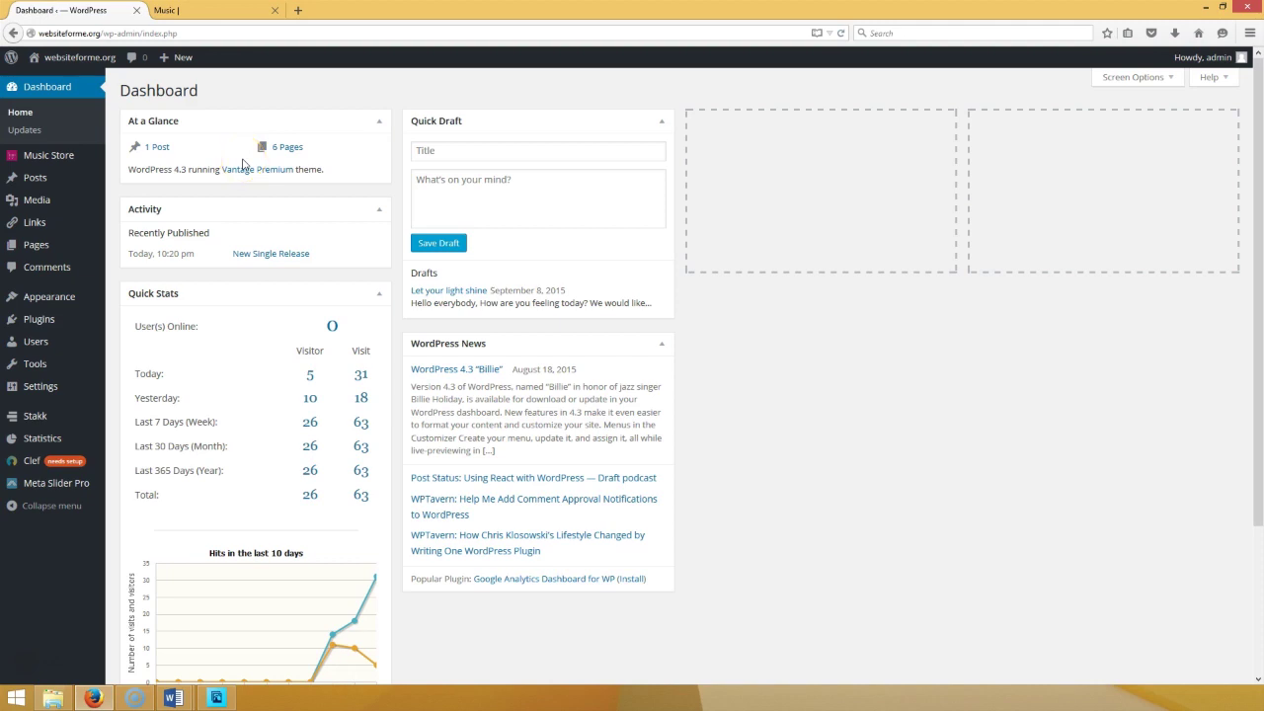
- Review the live site's home page slides and lower sections, and examine the Blog, Calendar, Contact Us and Music pages
left_click(219, 11)
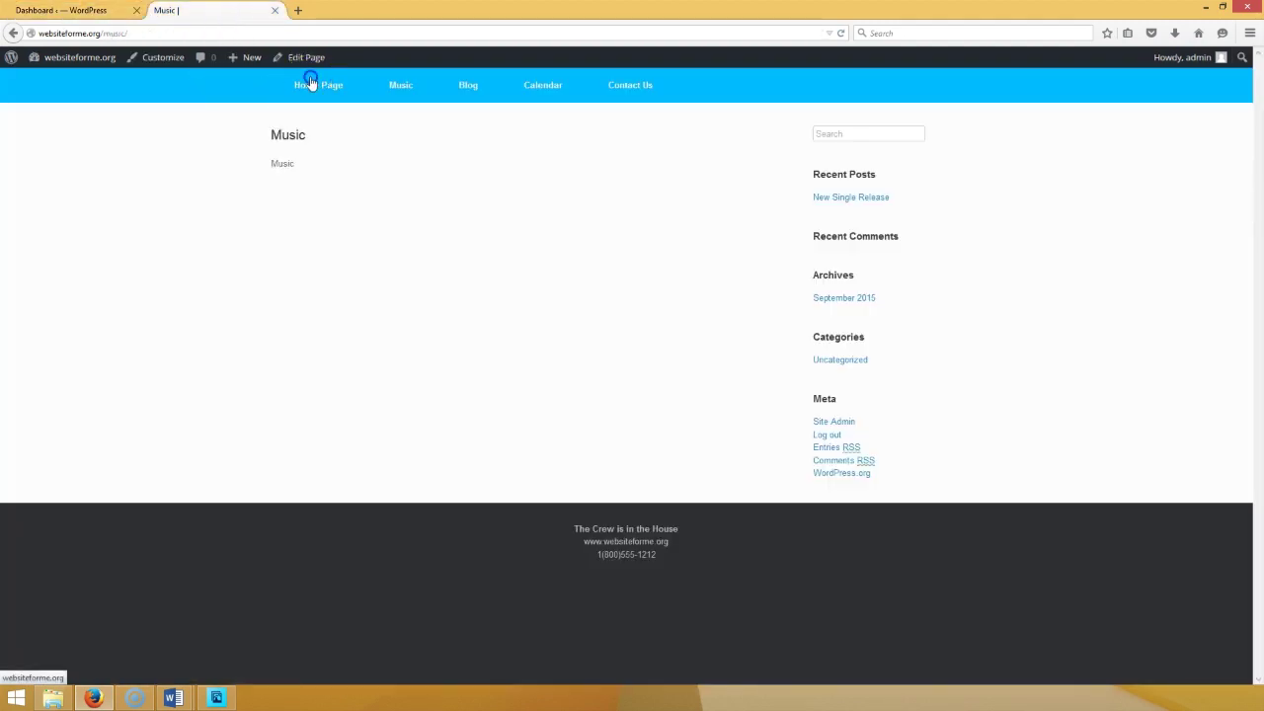
left_click(310, 84)
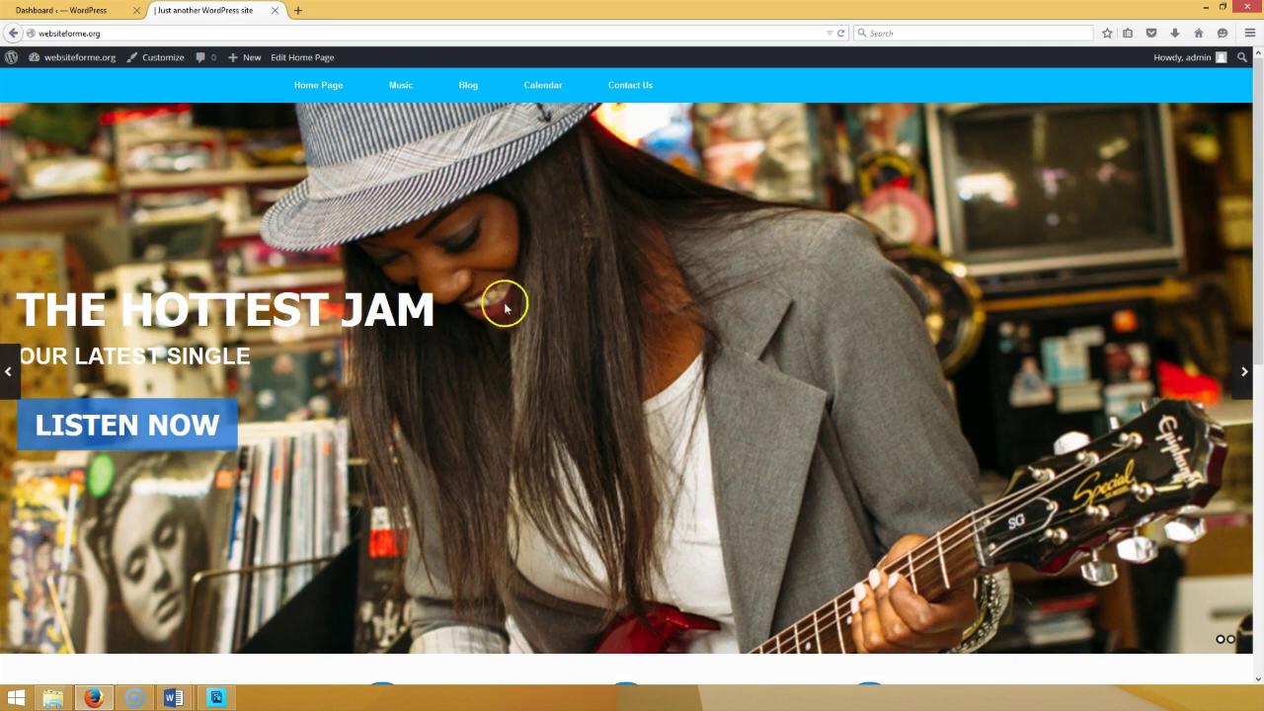
left_click(1245, 375)
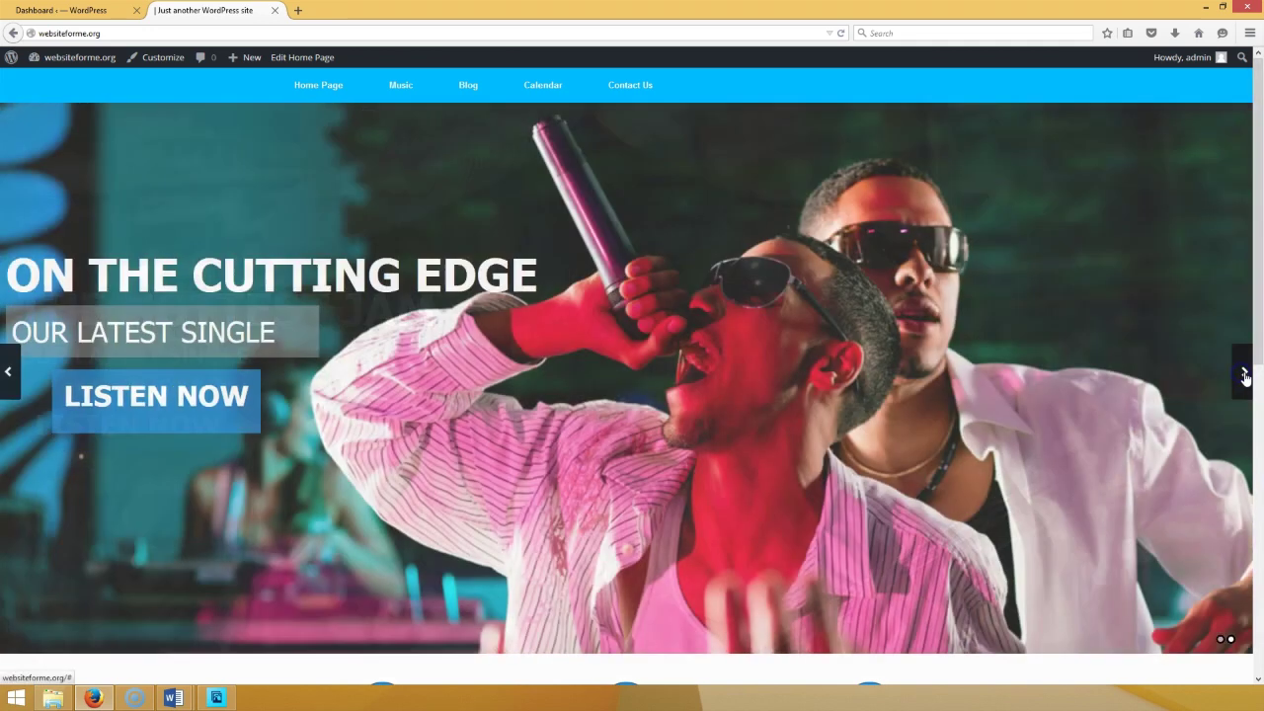
left_click(1246, 376)
scroll(922, 350, "down", 6)
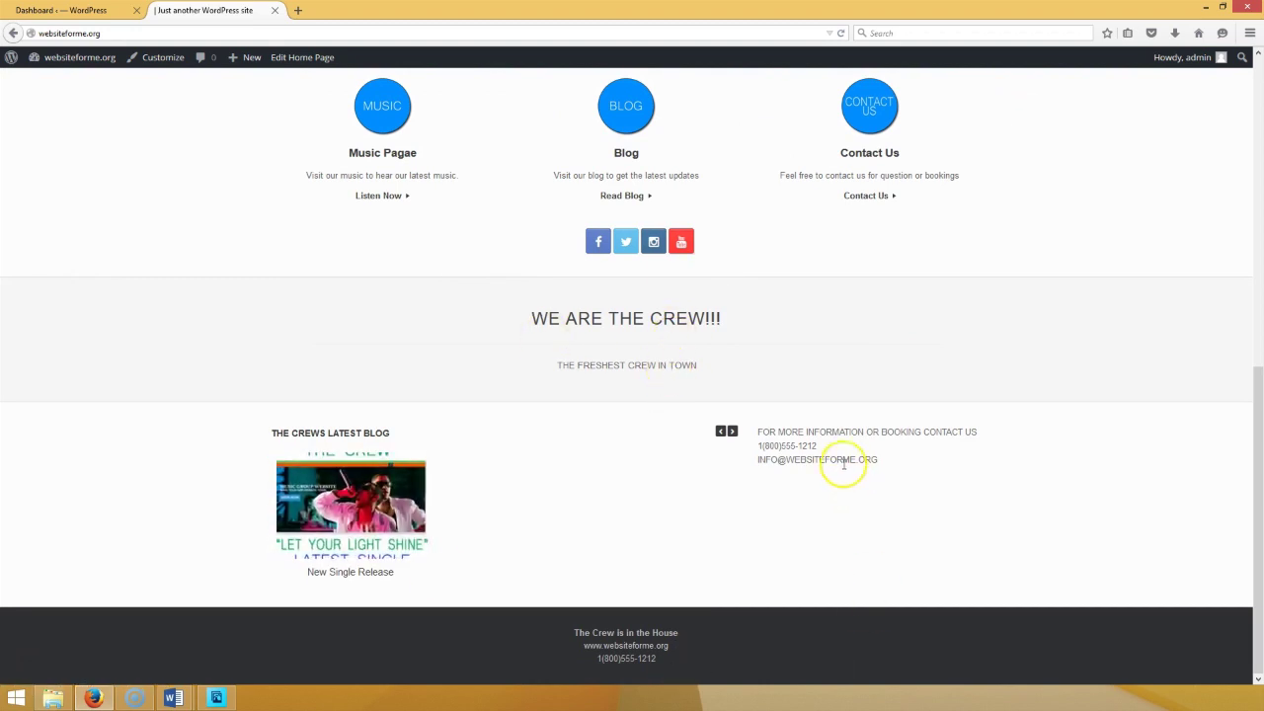
scroll(643, 279, "up", 8)
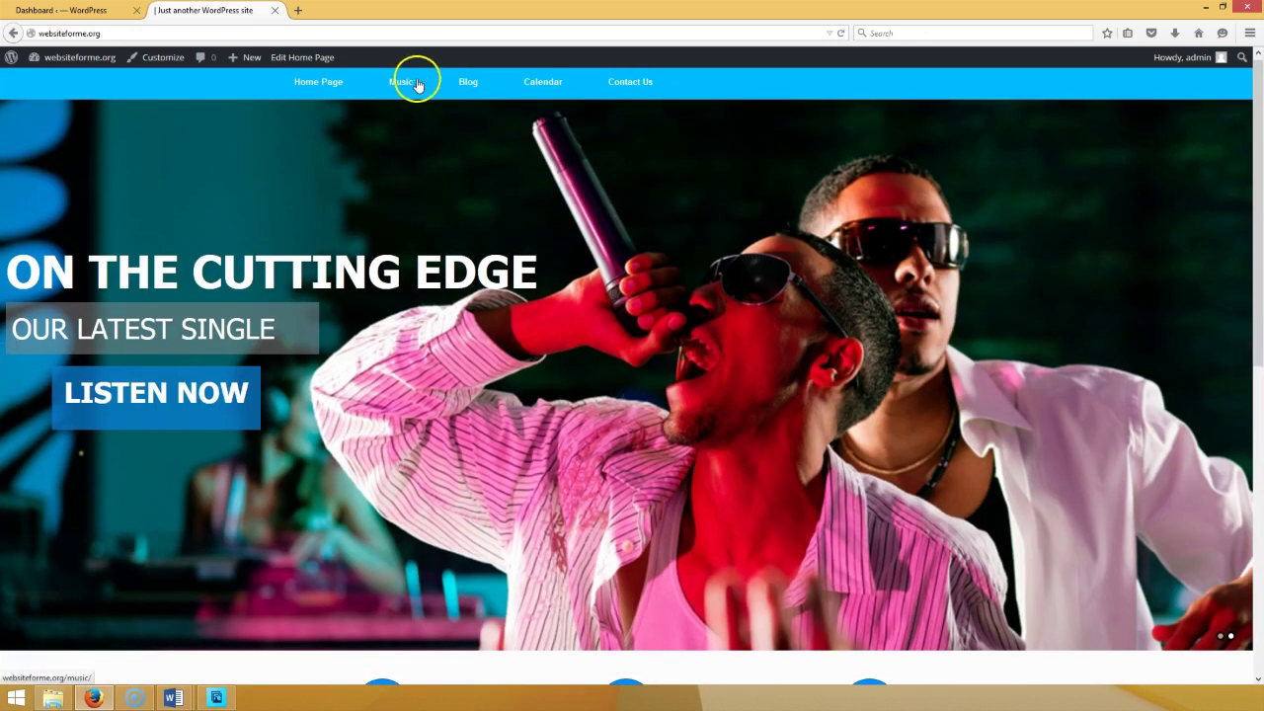
left_click(464, 81)
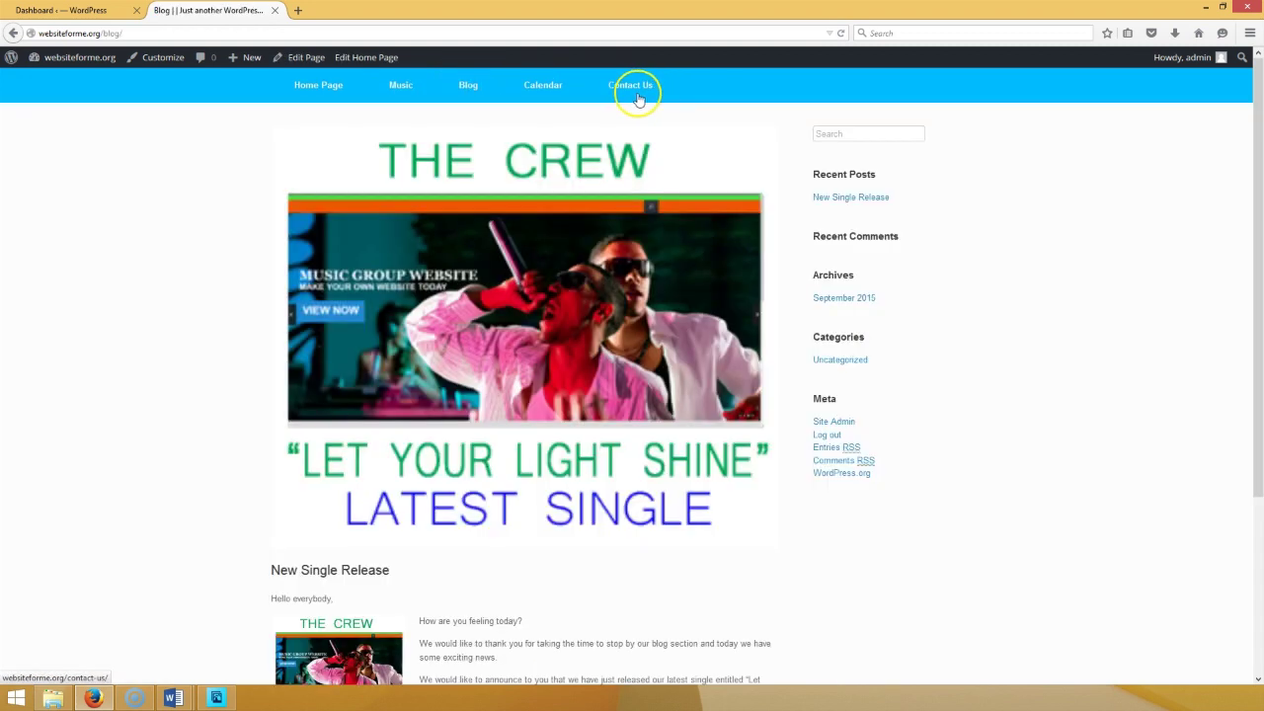
left_click(555, 87)
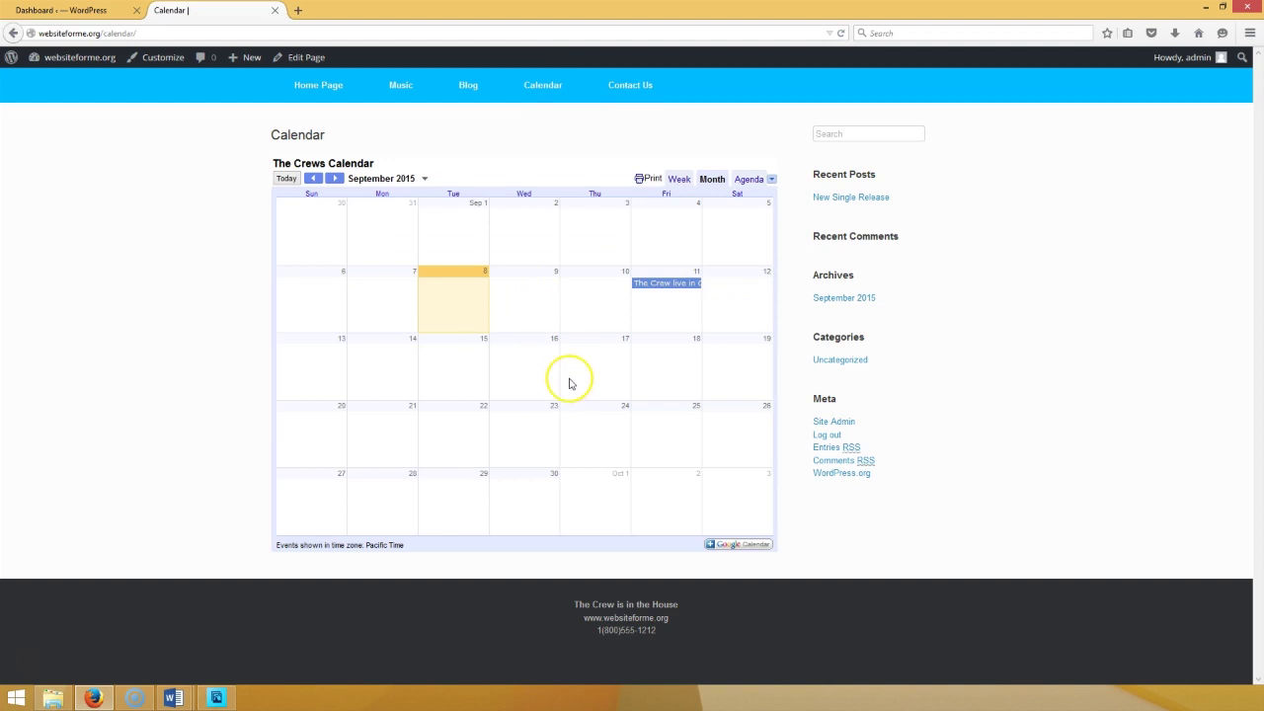
left_click(628, 87)
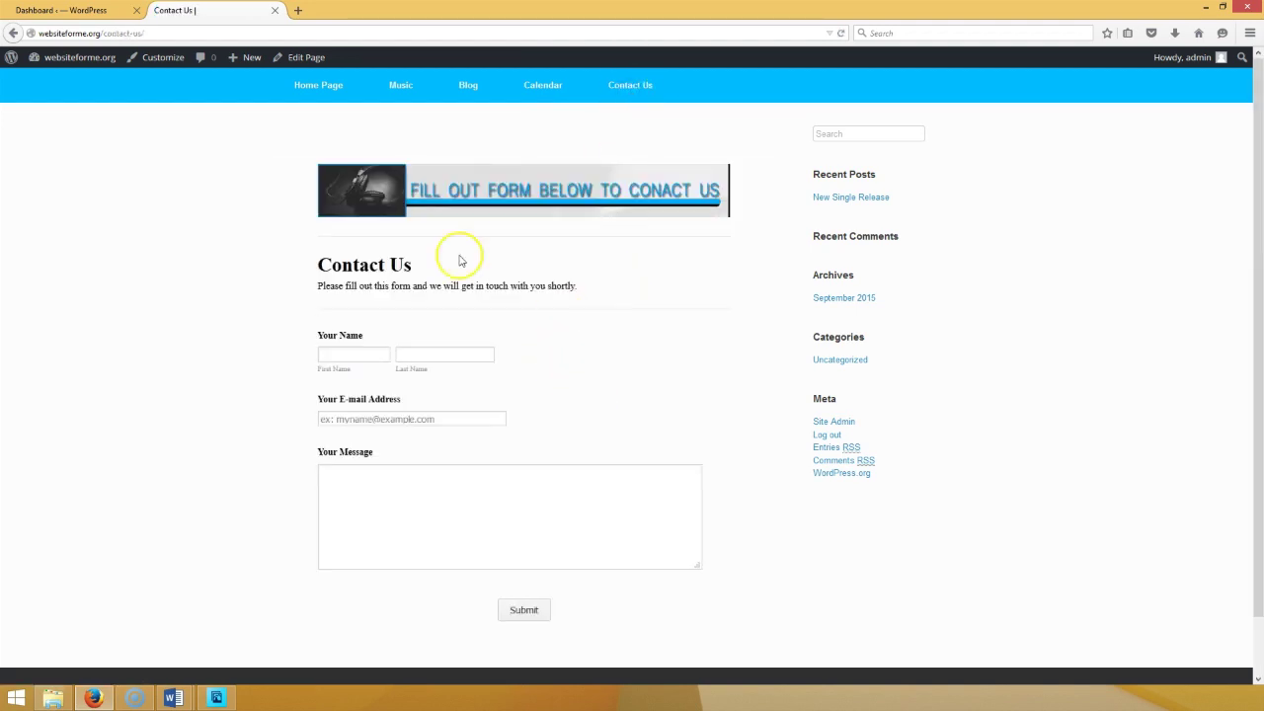
left_click(400, 86)
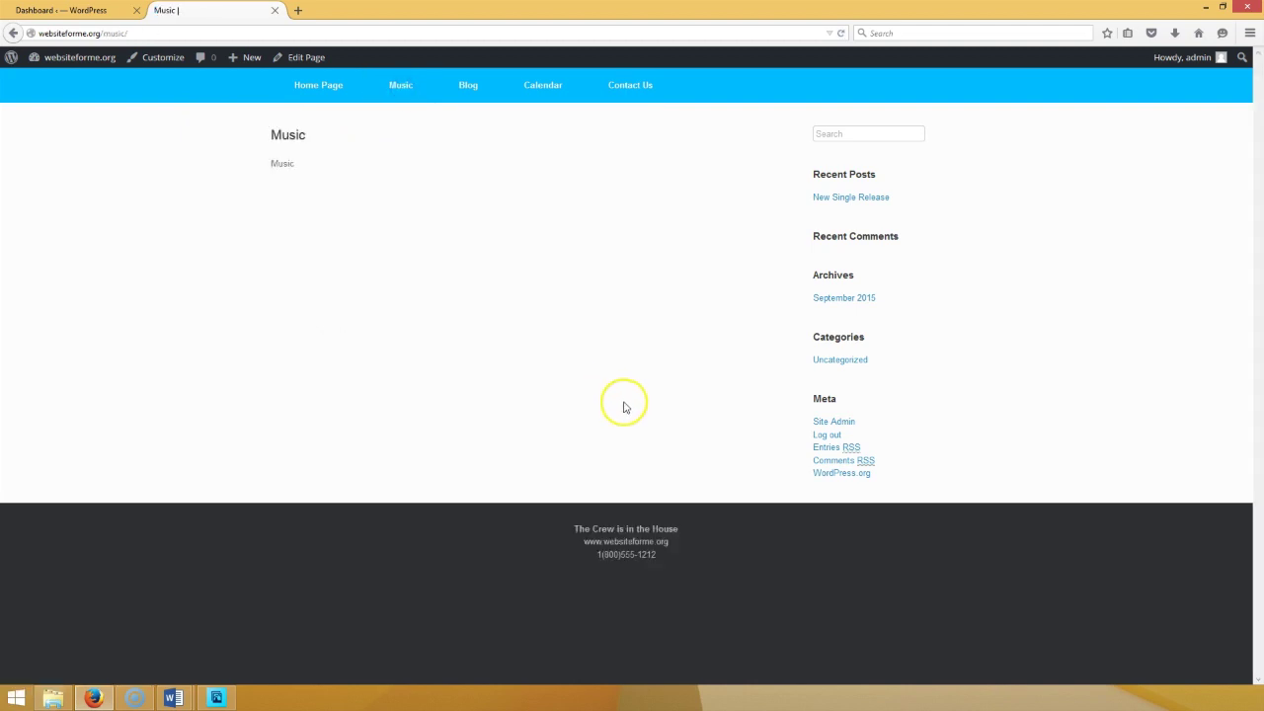
- Open the Music Store's store settings from the WordPress dashboard and enter the store owner's PayPal email in the PayPal payment configuration
left_click(55, 11)
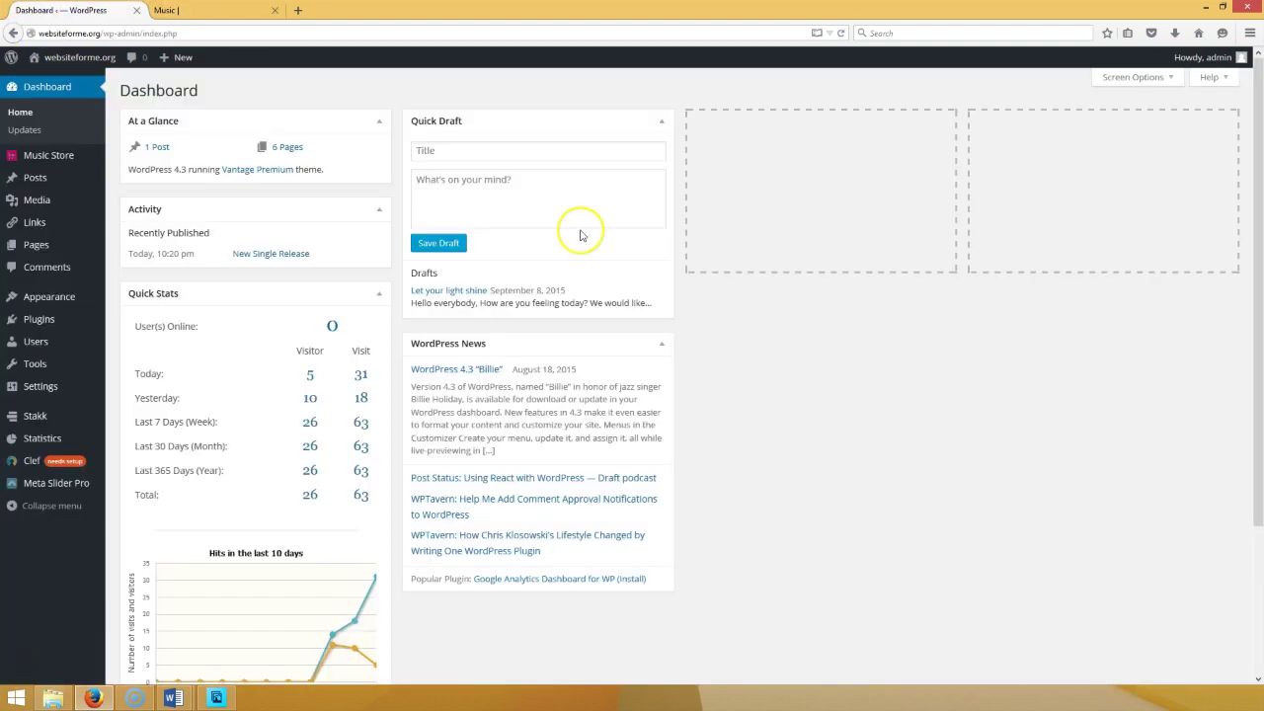
mouse_move(65, 158)
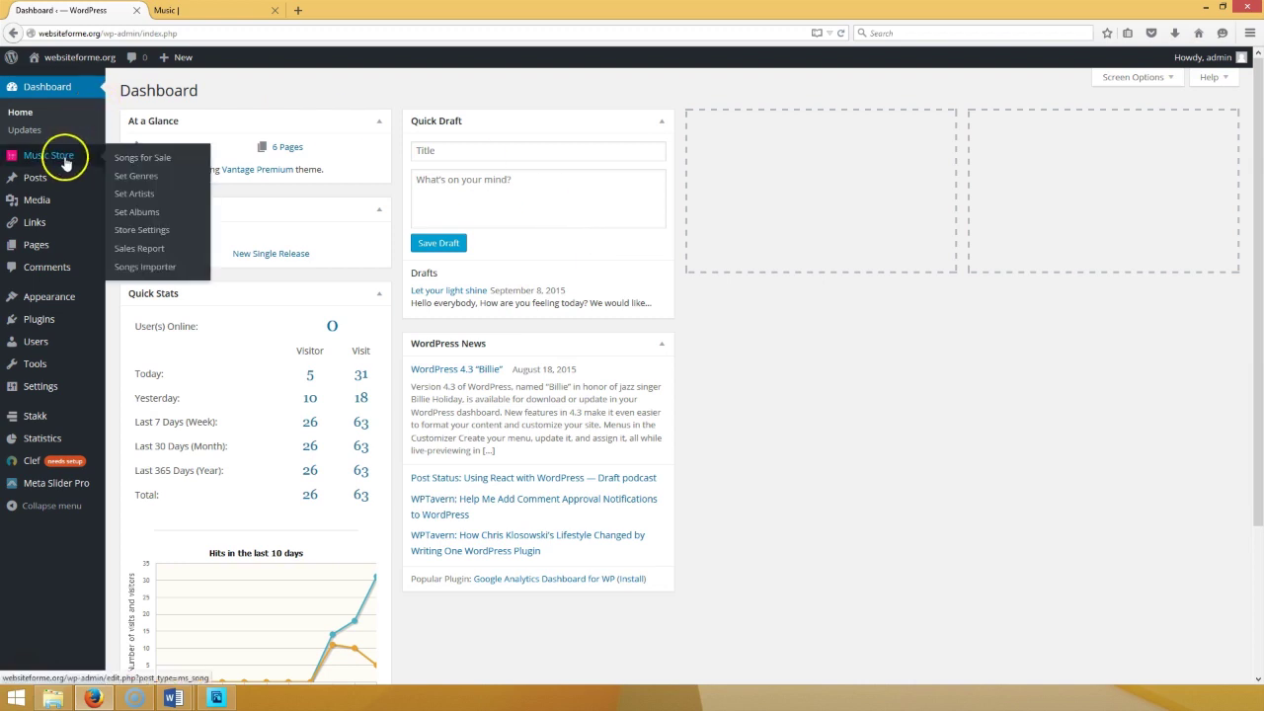
left_click(176, 233)
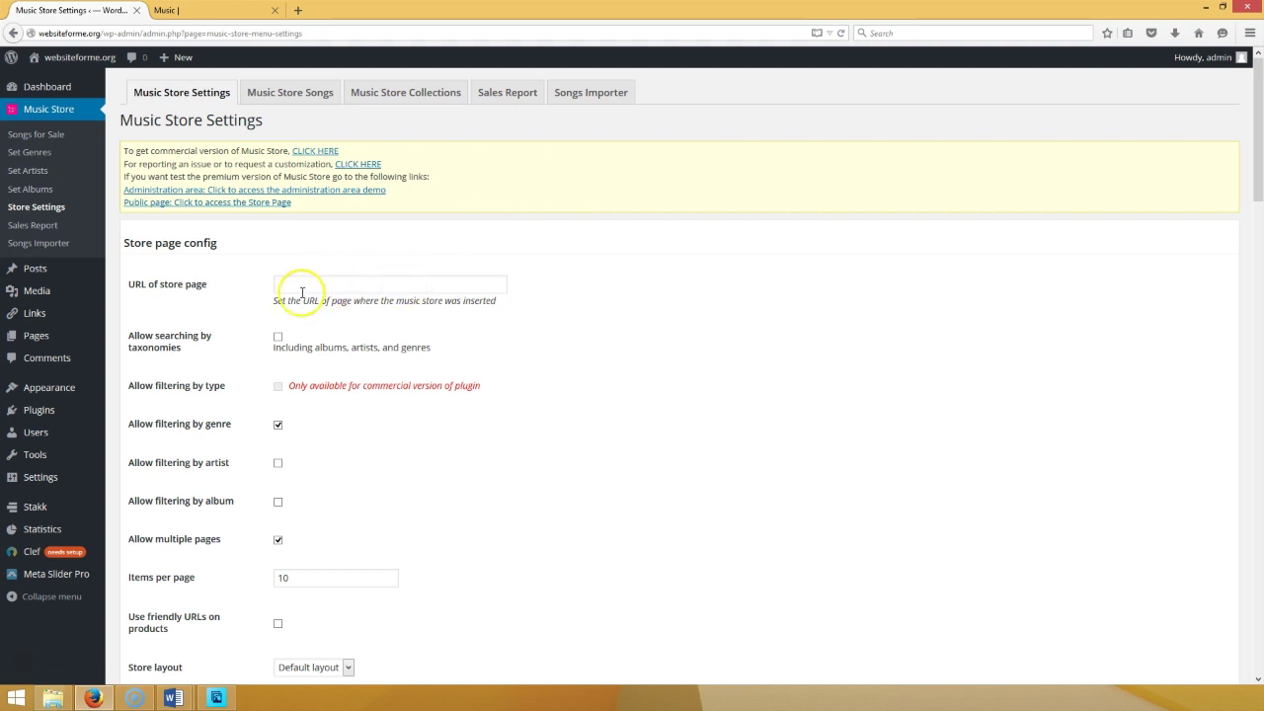
scroll(301, 294, "down", 3)
scroll(303, 298, "down", 9)
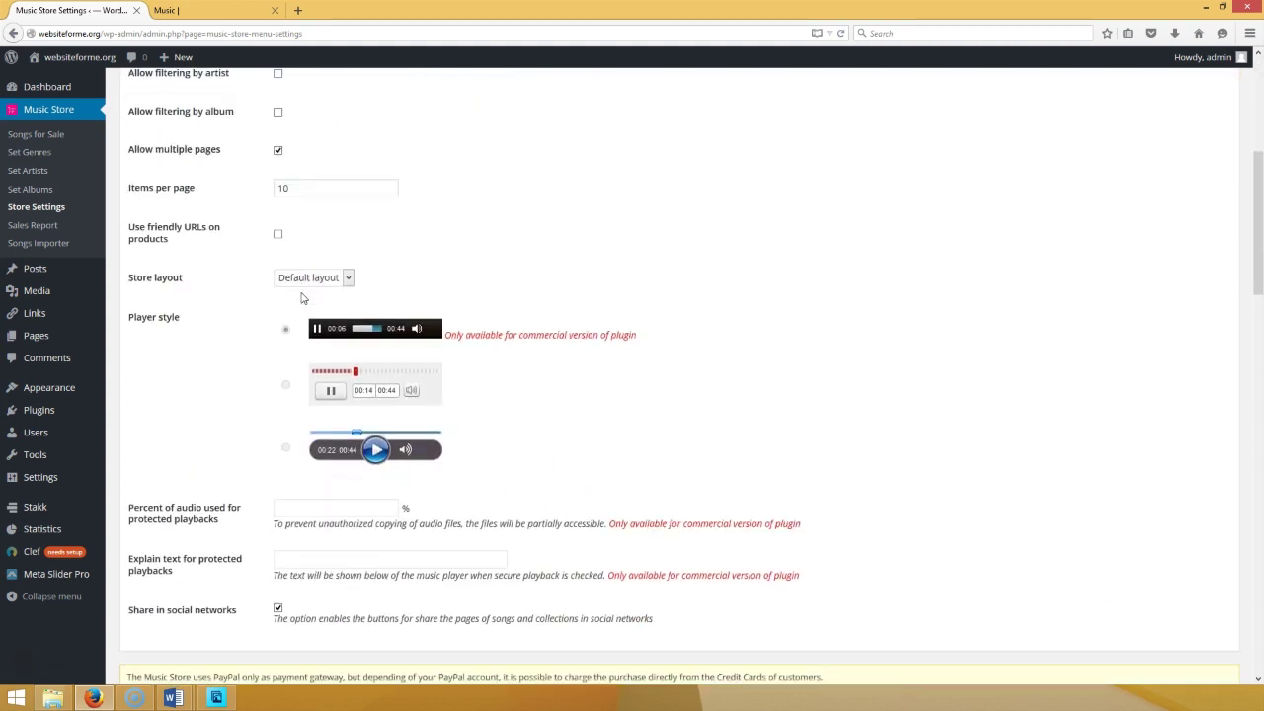
scroll(303, 299, "down", 4)
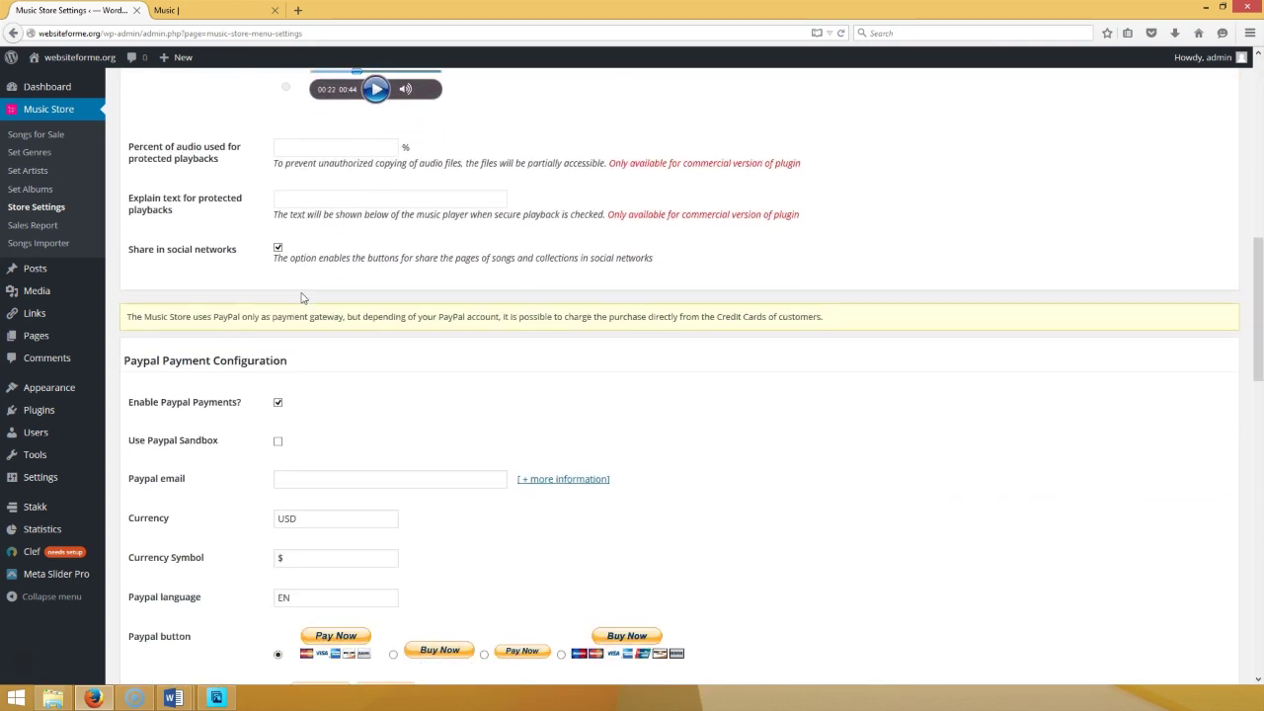
left_click(308, 326)
type("cmc")
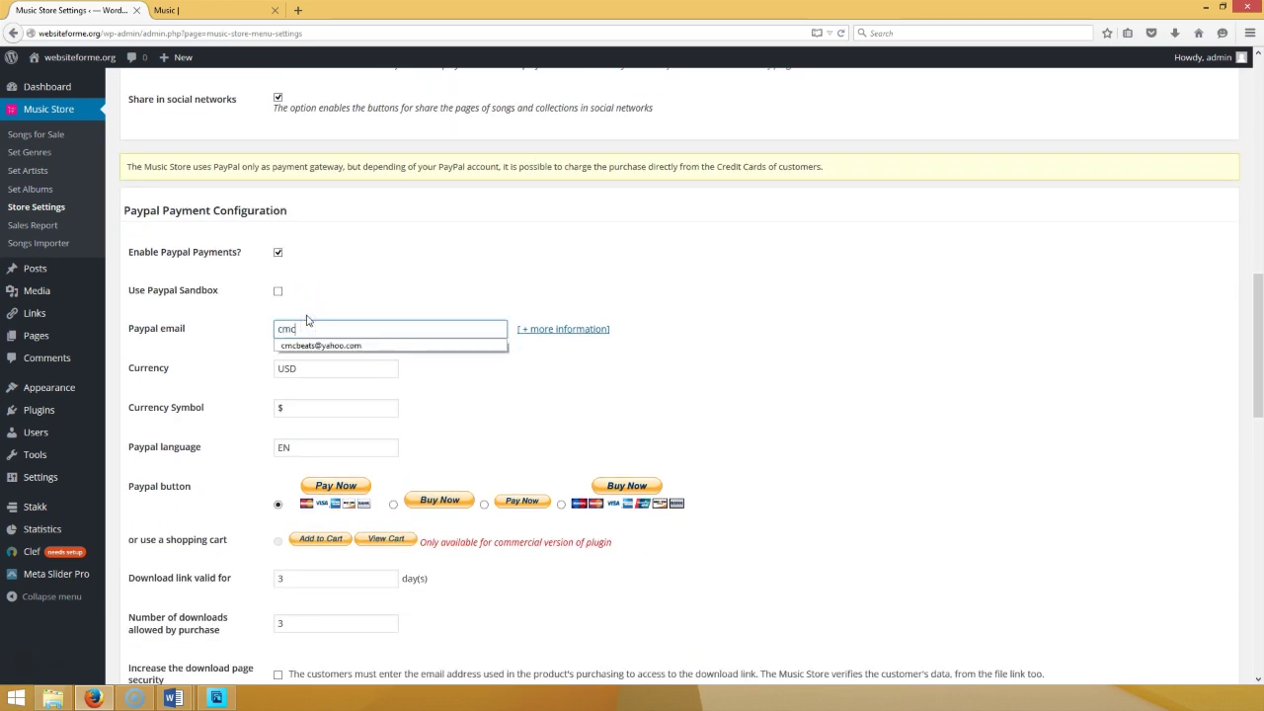
left_click(313, 347)
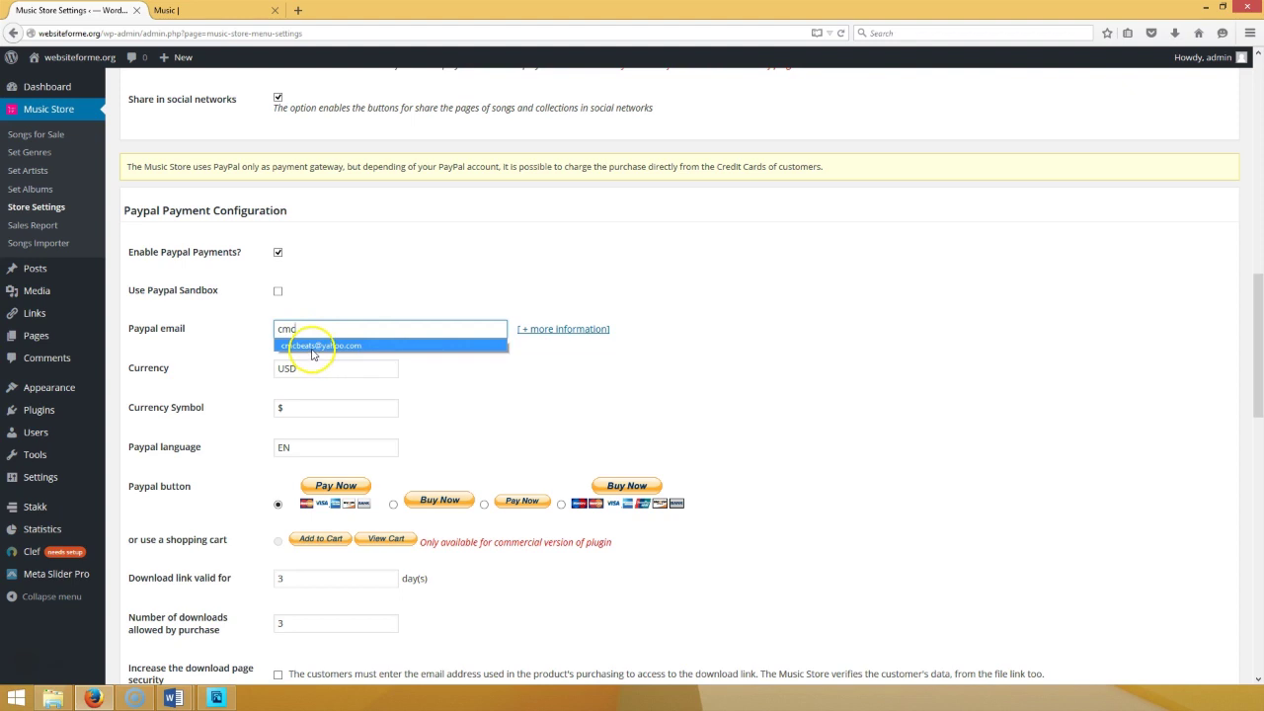
- Examine the PayPal button options, the download link validity and the number of downloads allowed by purchase
scroll(361, 489, "down", 2)
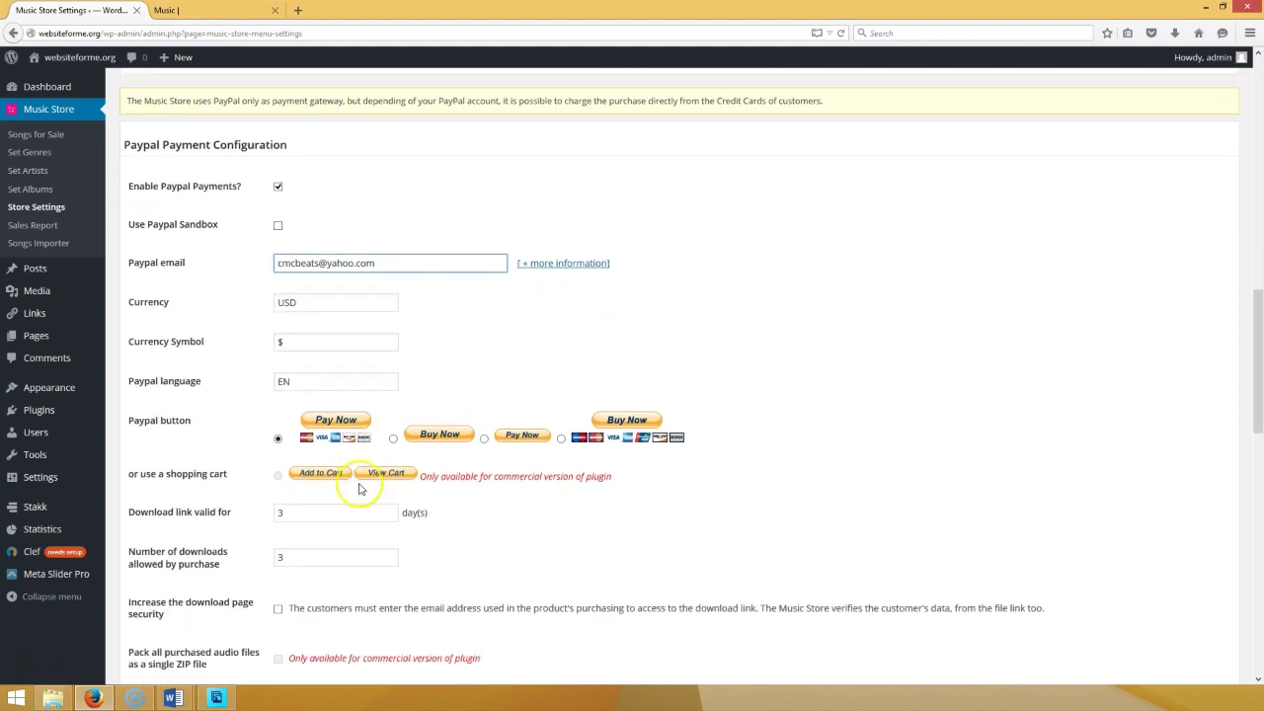
scroll(361, 488, "down", 5)
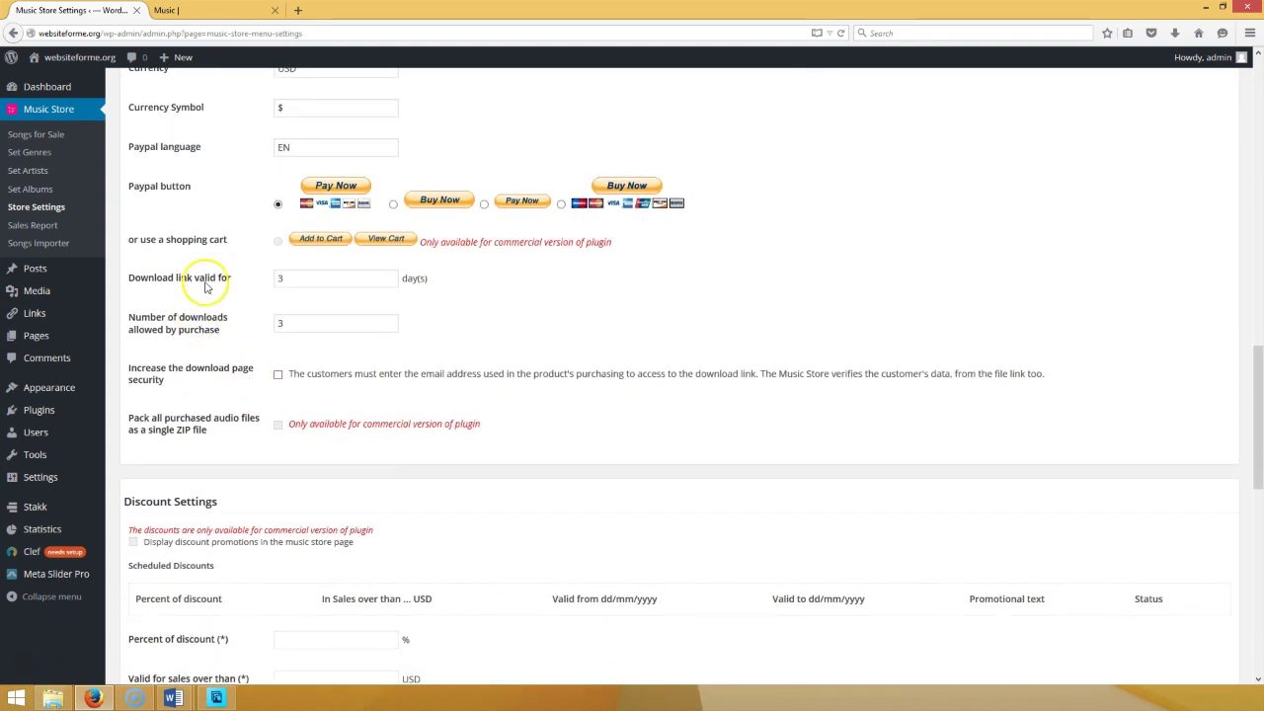
left_click(309, 270)
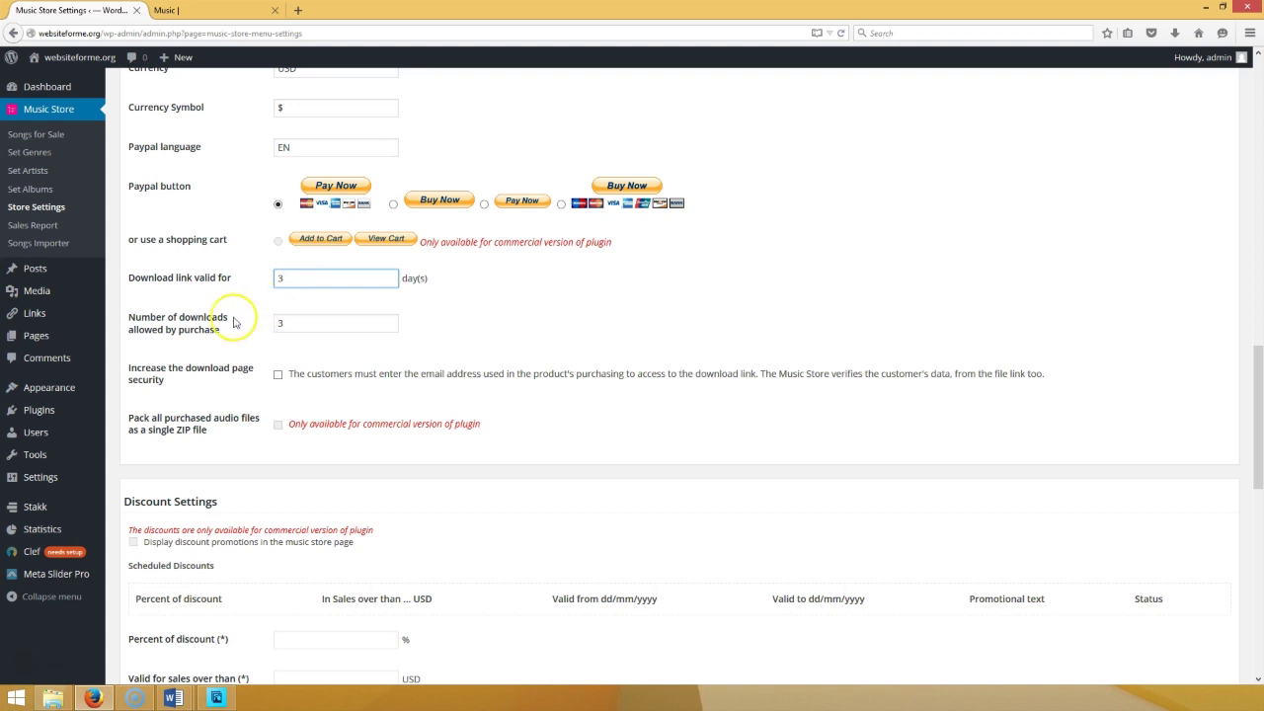
left_click(281, 324)
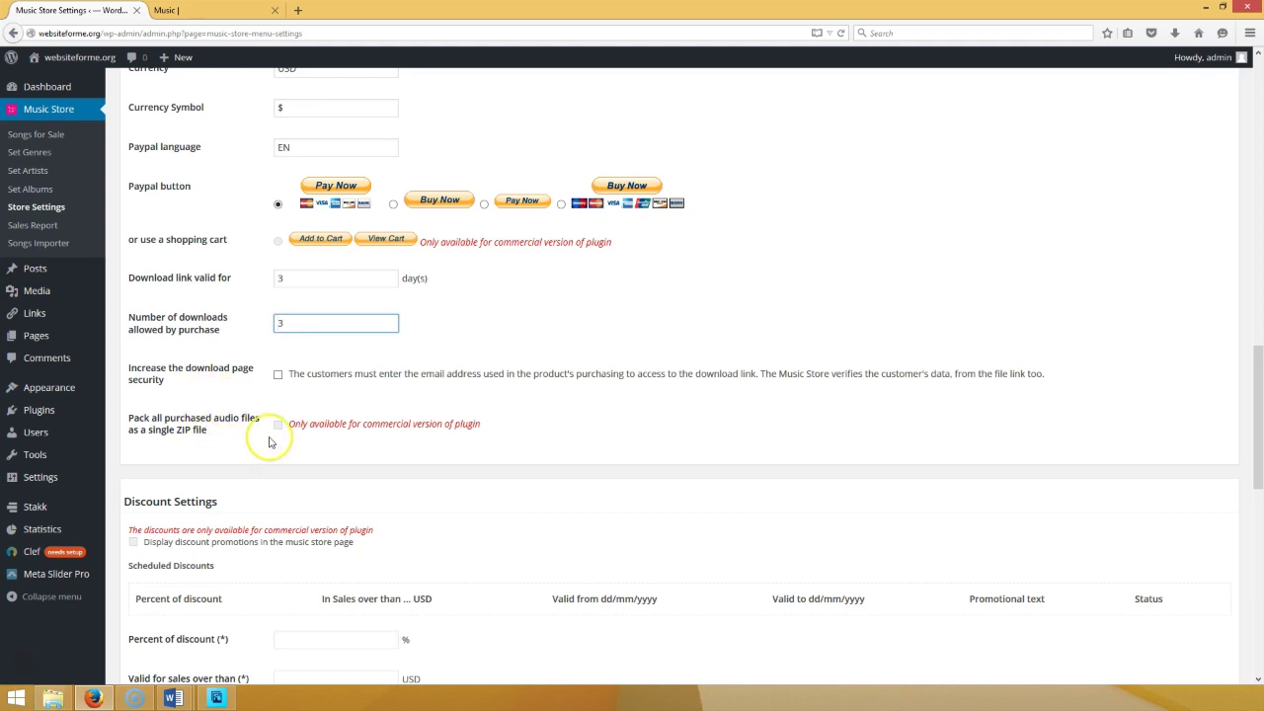
- Replace the placeholder in the notification "from" email setting with the website's info email address
scroll(267, 437, "down", 1)
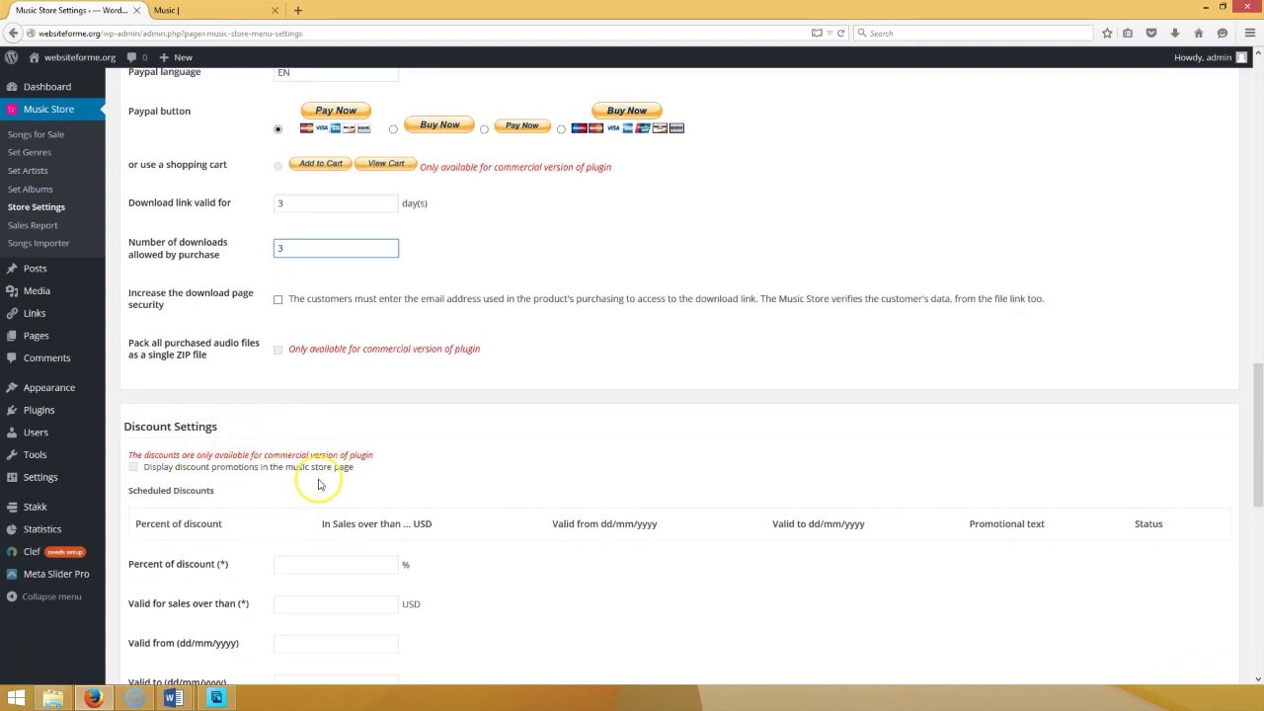
scroll(297, 499, "down", 7)
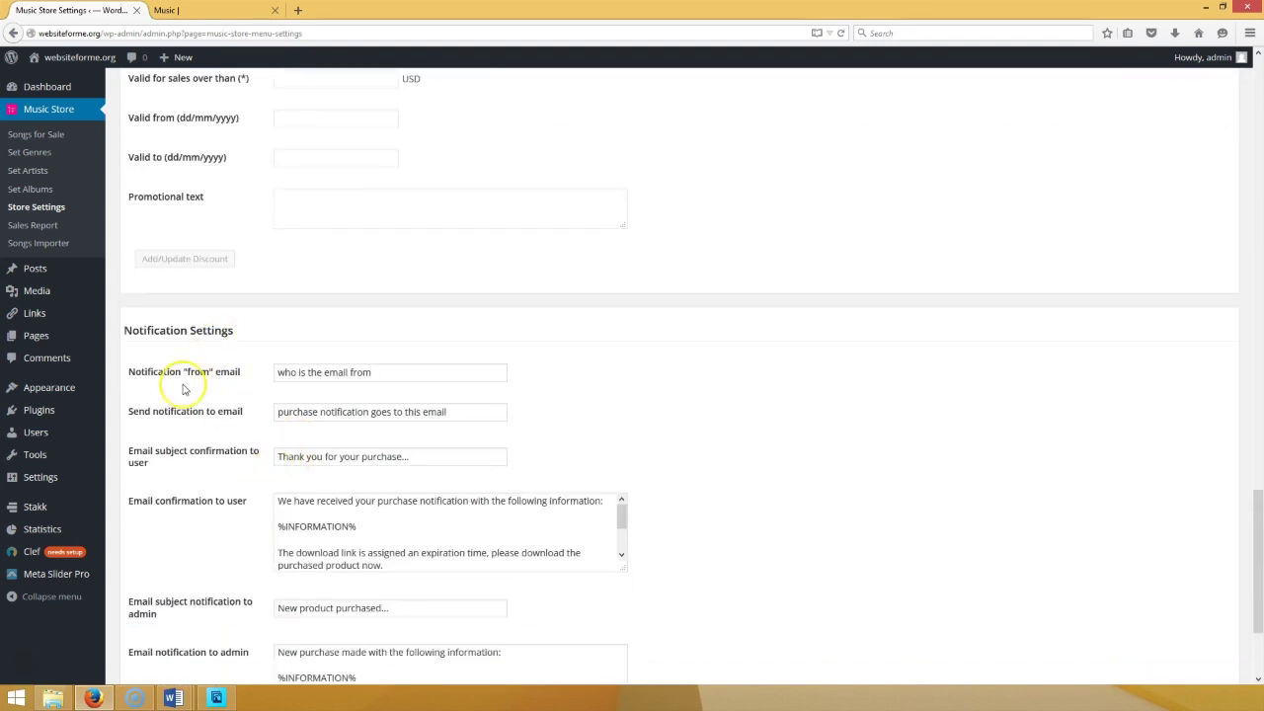
left_click(316, 372)
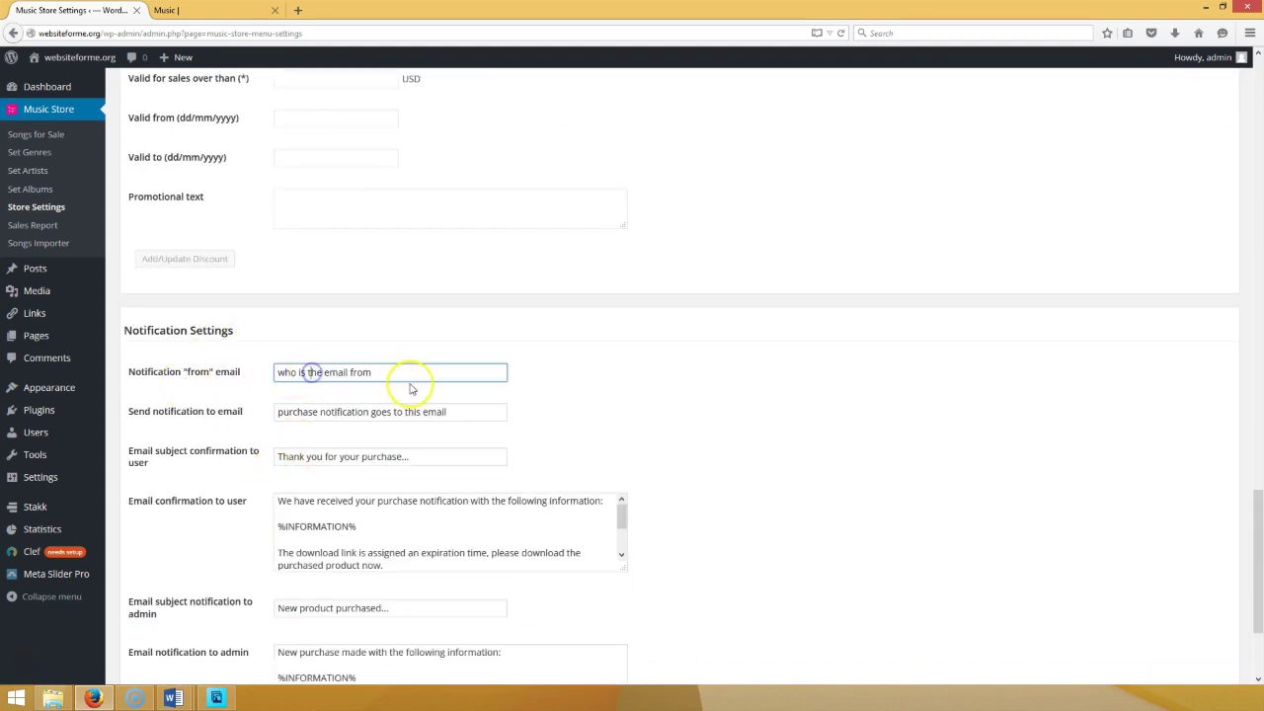
left_click_drag(401, 378, 247, 378)
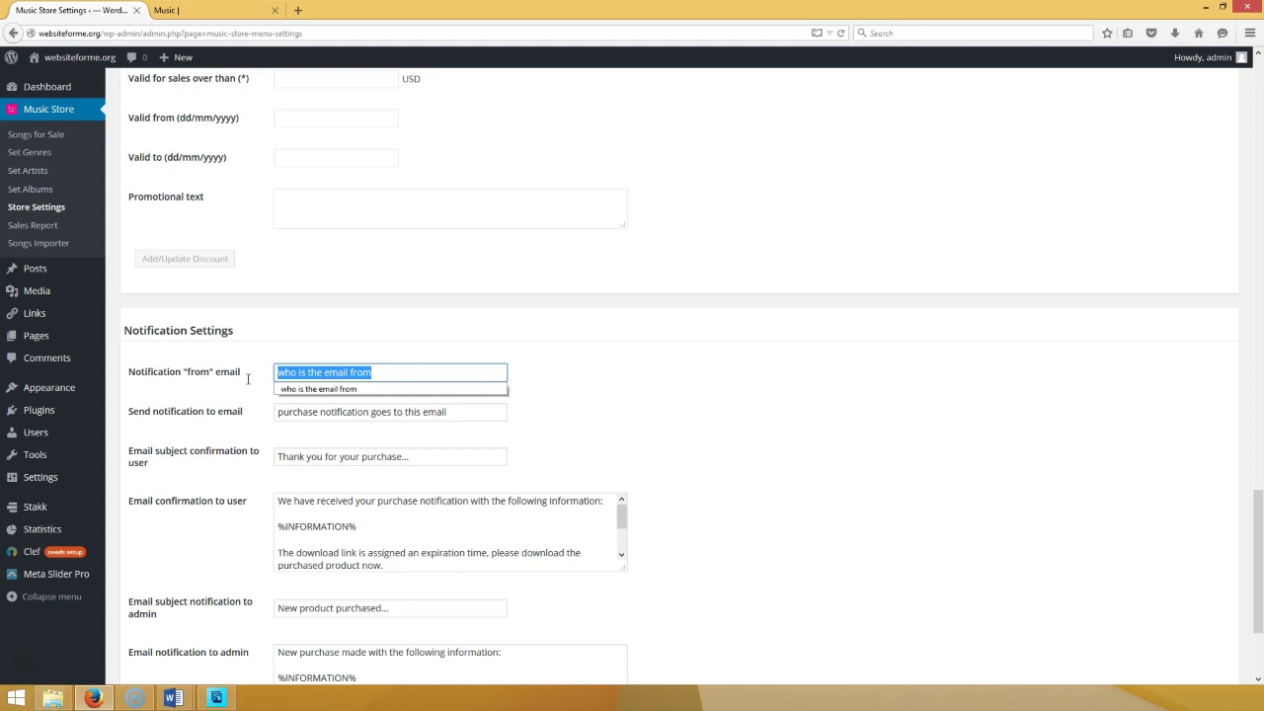
type("web")
key("BackSpace")
key("BackSpace")
key("BackSpace")
type("in")
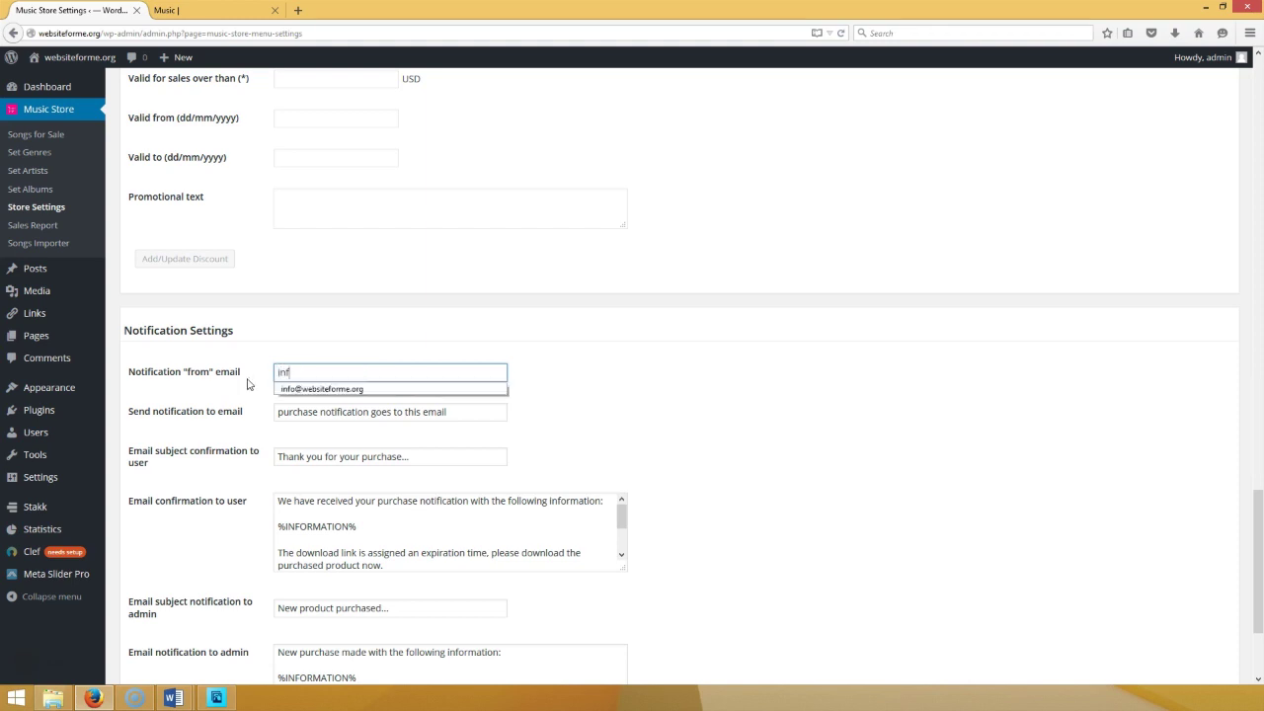
type("f")
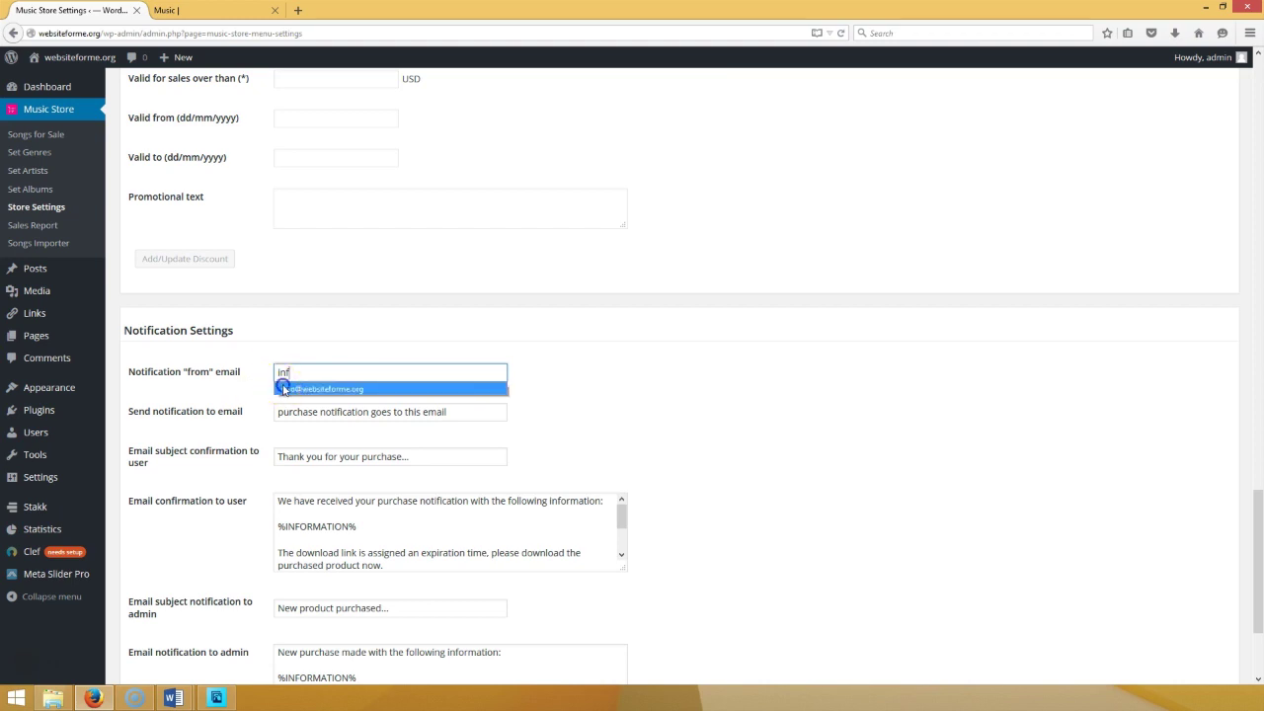
left_click(319, 388)
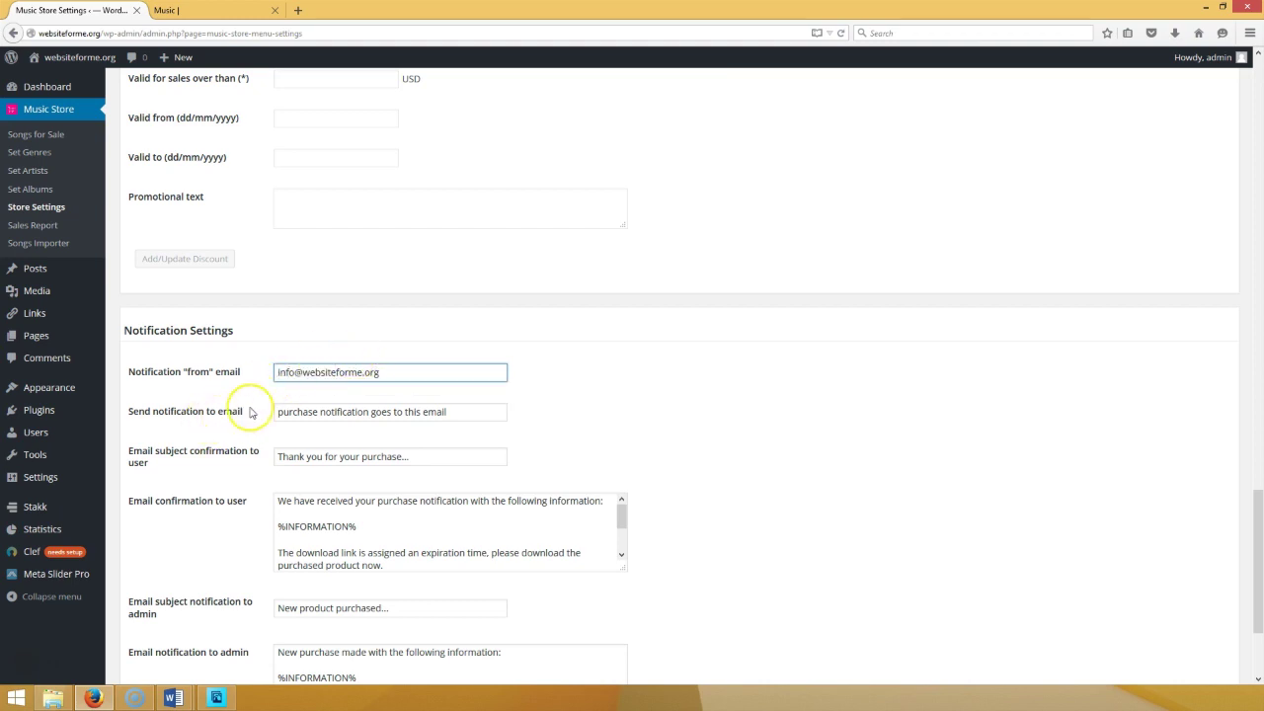
- Replace the placeholder in the "Send notification to email" setting with the website's info email address
left_click(375, 413)
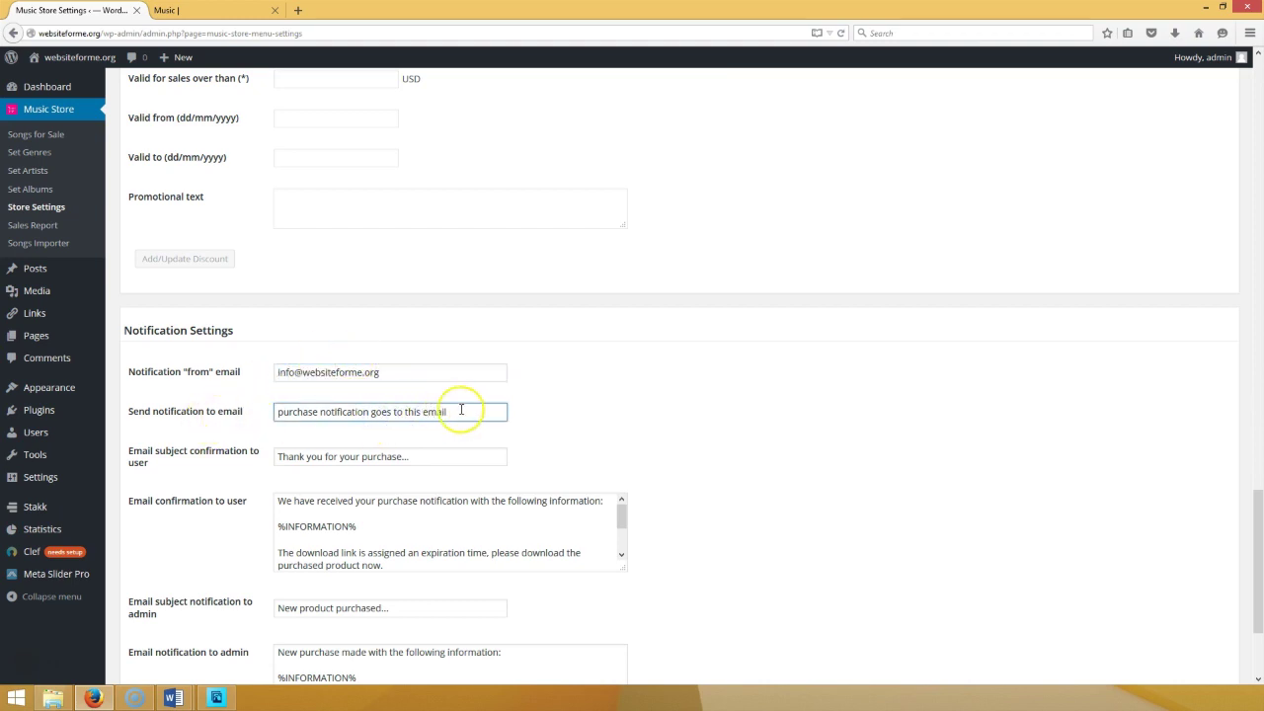
left_click_drag(446, 412, 261, 415)
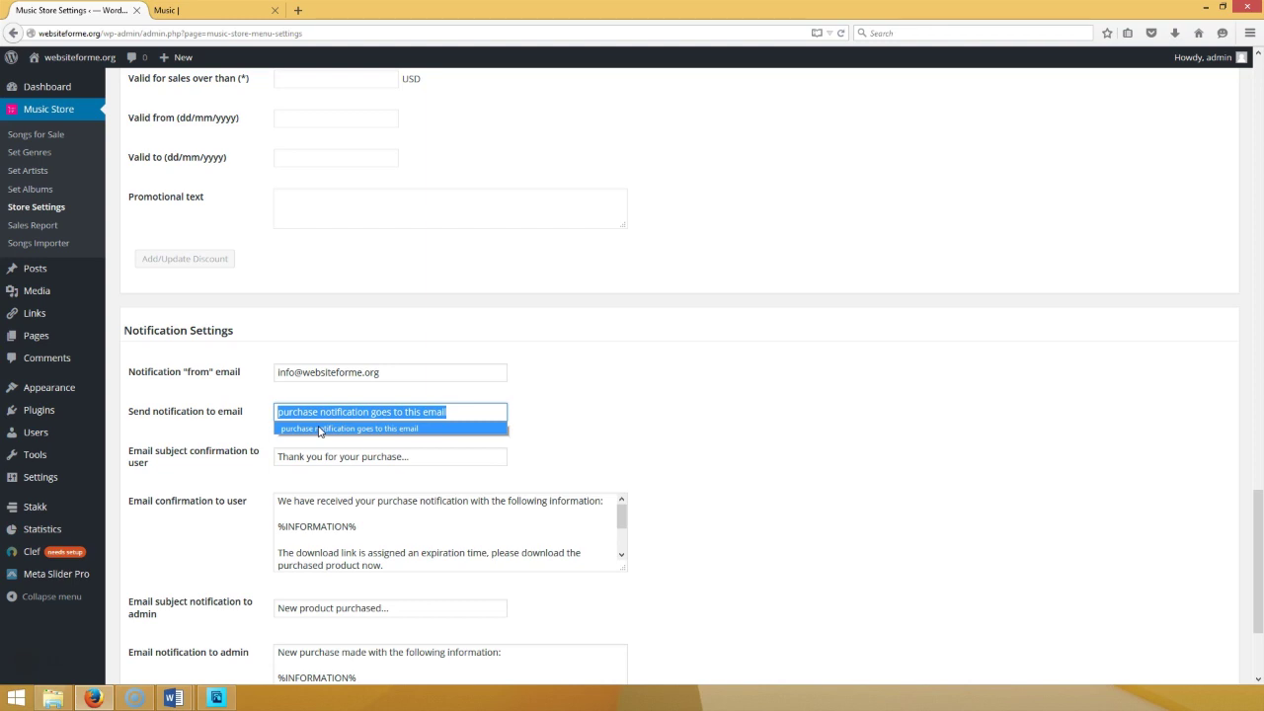
type("inf")
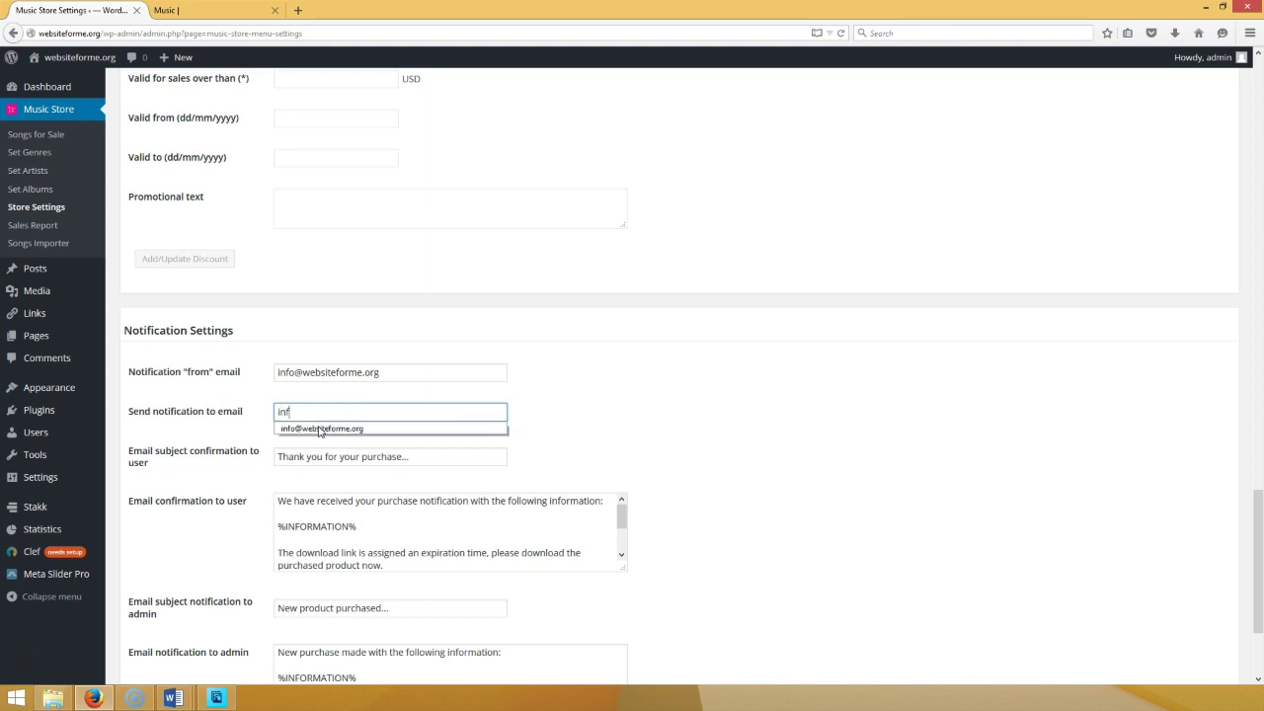
type("or")
key("BackSpace")
left_click(318, 428)
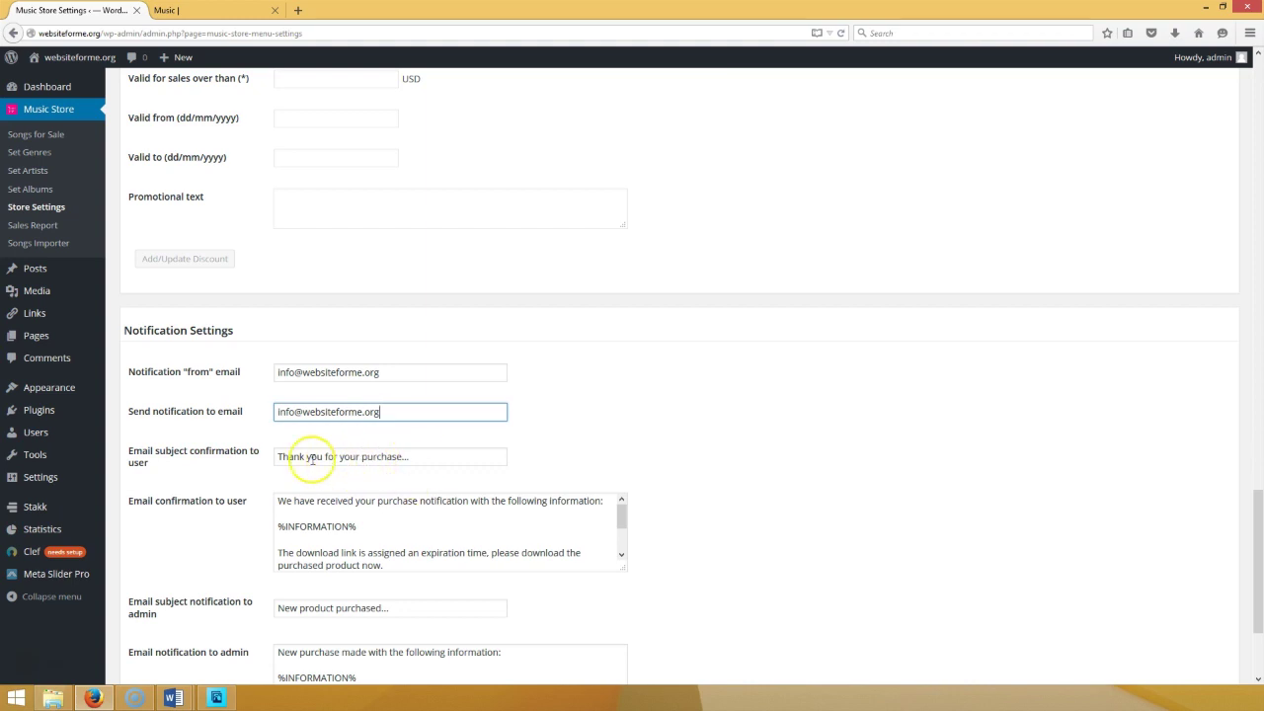
- Review the email texts for the user confirmation and the admin notification, and save the Music Store settings
left_click(389, 457)
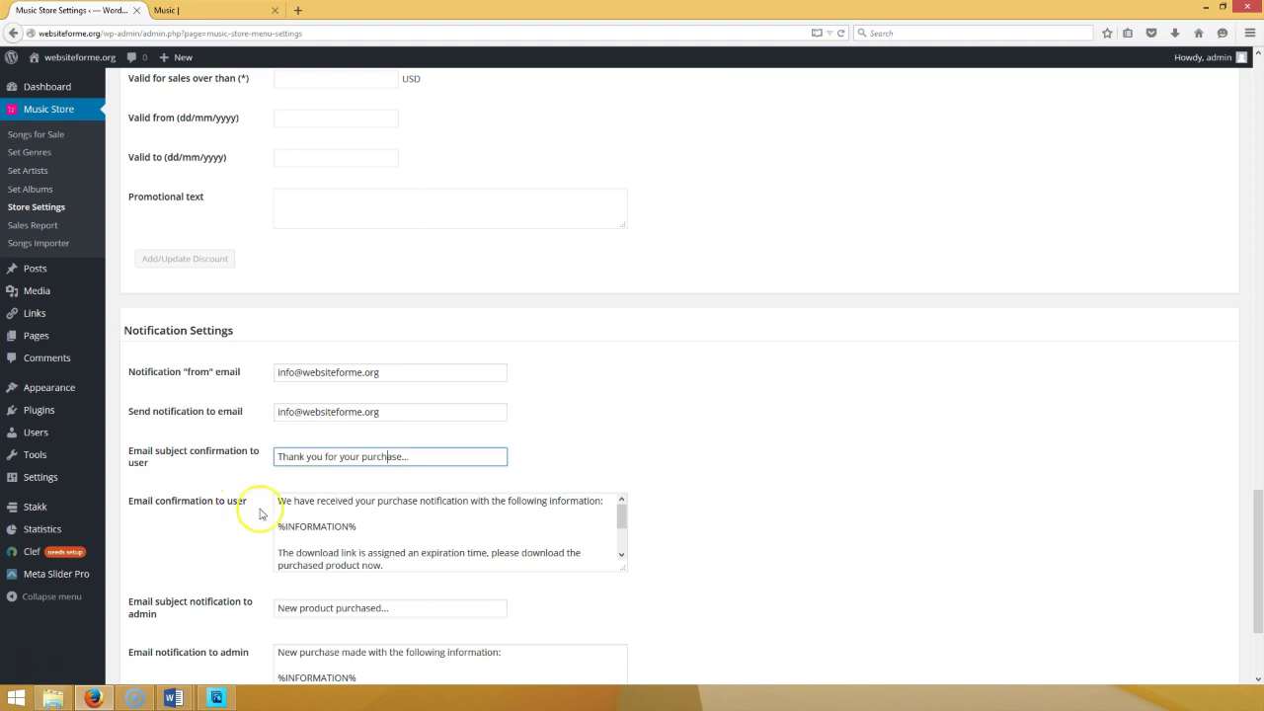
mouse_move(623, 516)
left_mouse_down()
mouse_move(623, 550)
mouse_move(618, 500)
left_mouse_up()
left_click(303, 607)
scroll(424, 553, "down", 3)
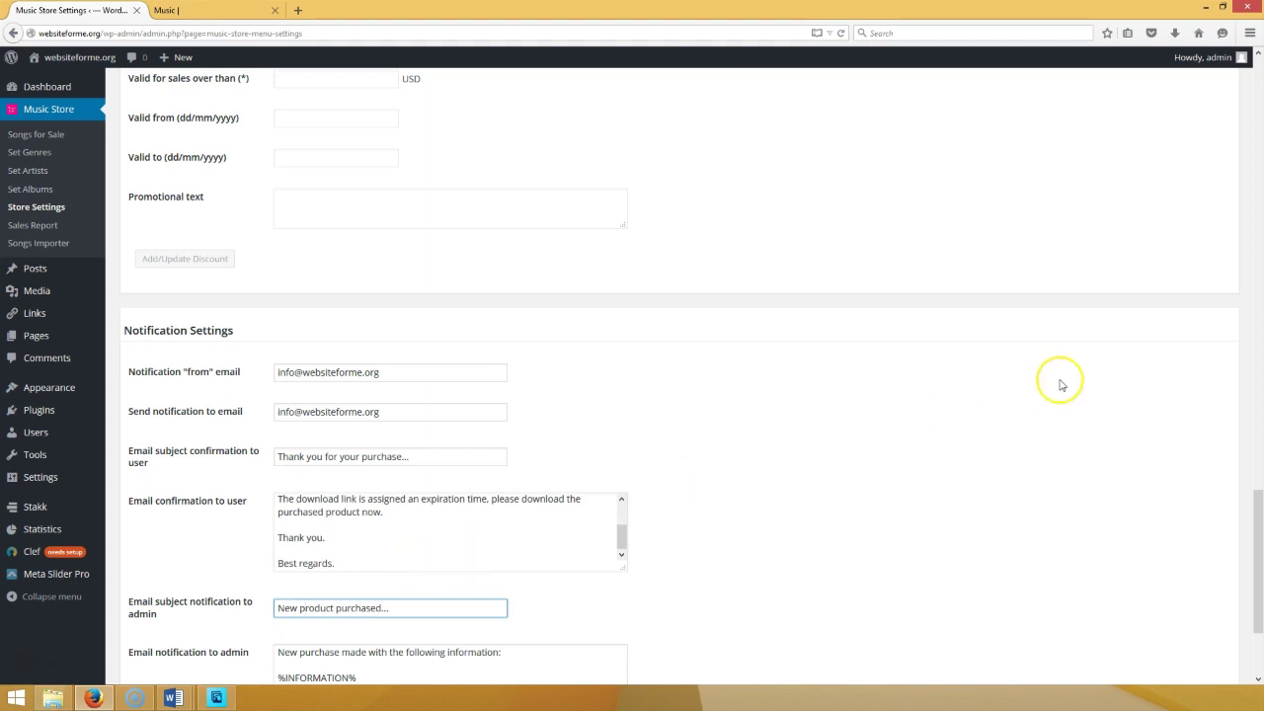
left_click_drag(1256, 504, 1256, 546)
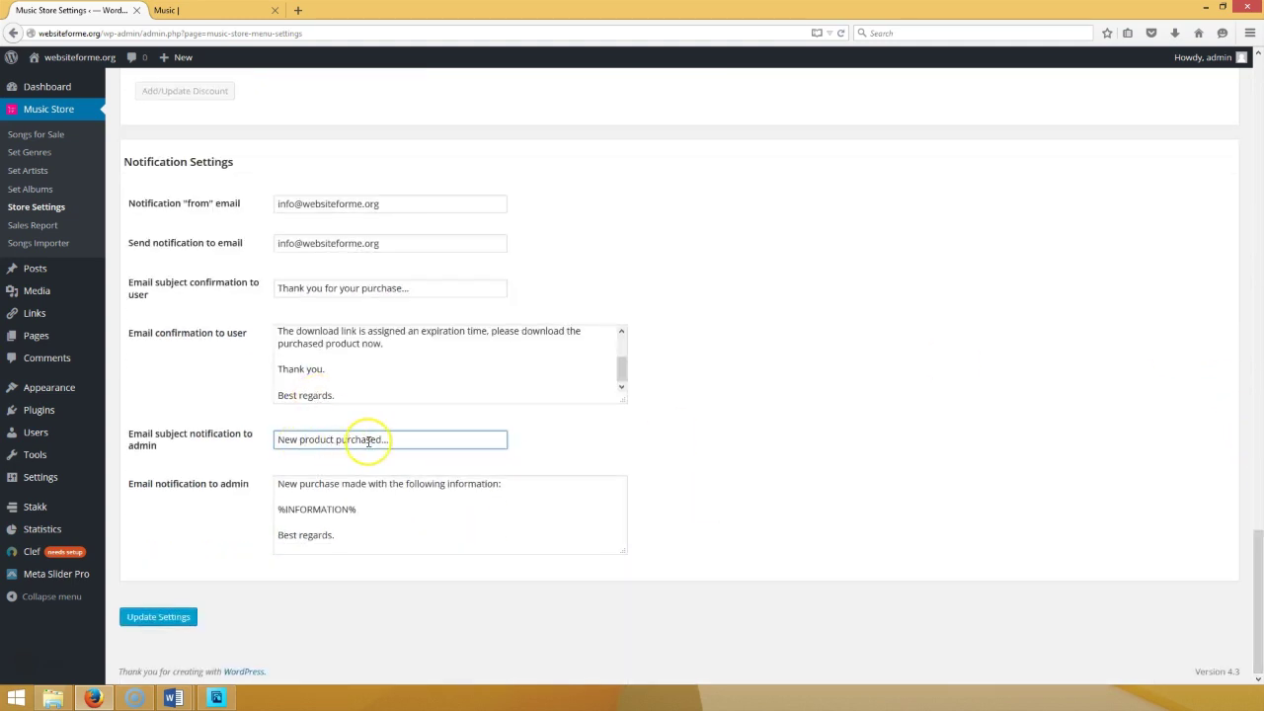
left_click(373, 512)
scroll(373, 510, "up", 1)
scroll(372, 510, "down", 1)
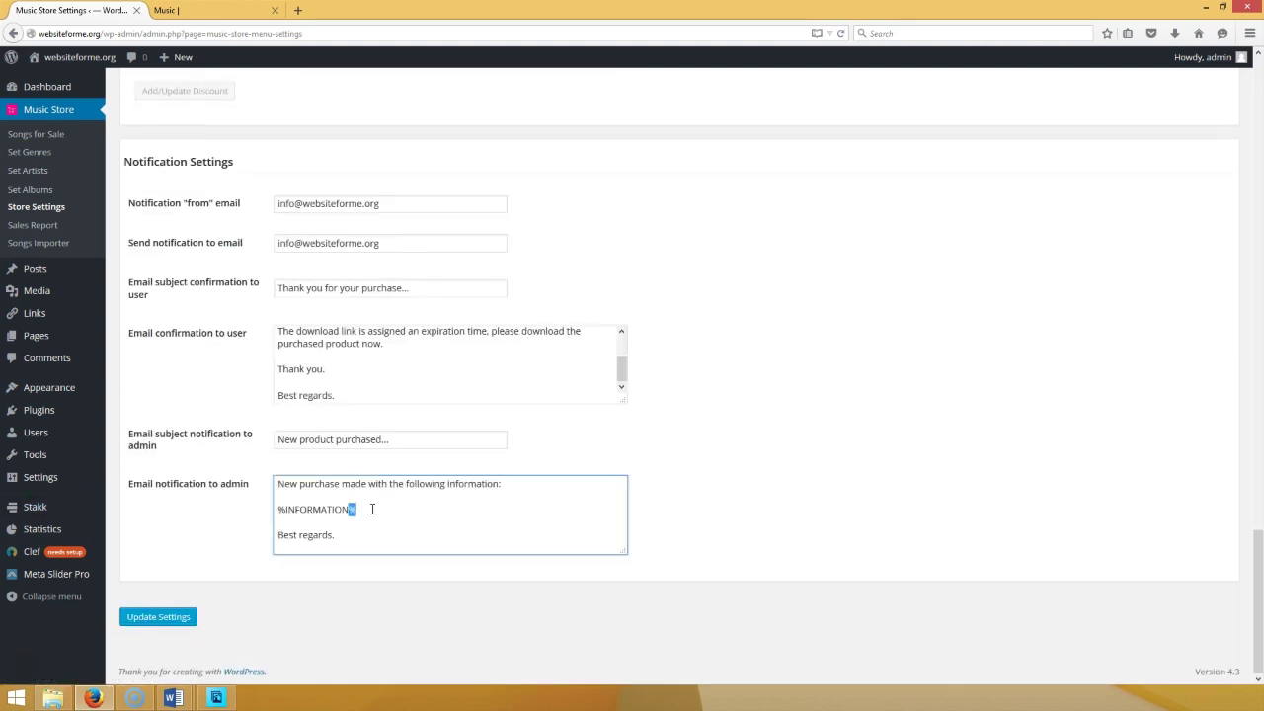
left_click(179, 622)
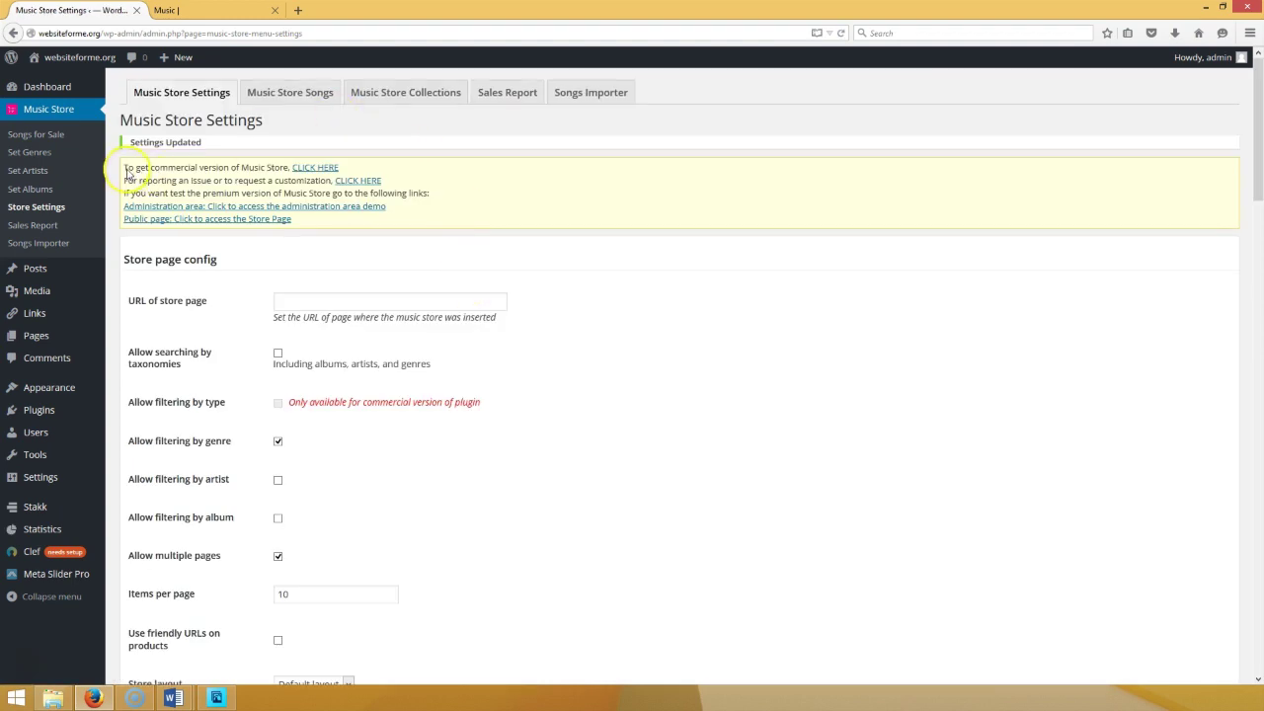
- Add a new song for sale titled "Holy Ghost Party" with the description 'Hey everyone check out our latest single entitle "Holy Ghost Party"'
left_click(49, 135)
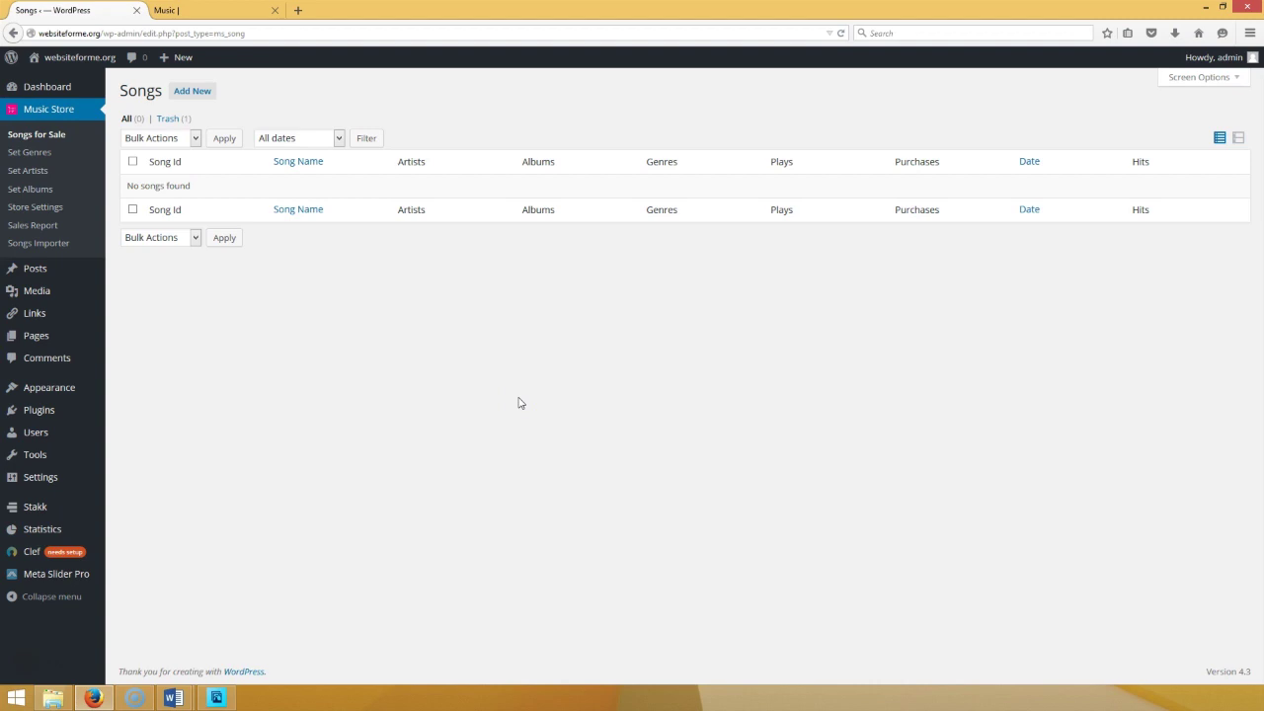
left_click(189, 91)
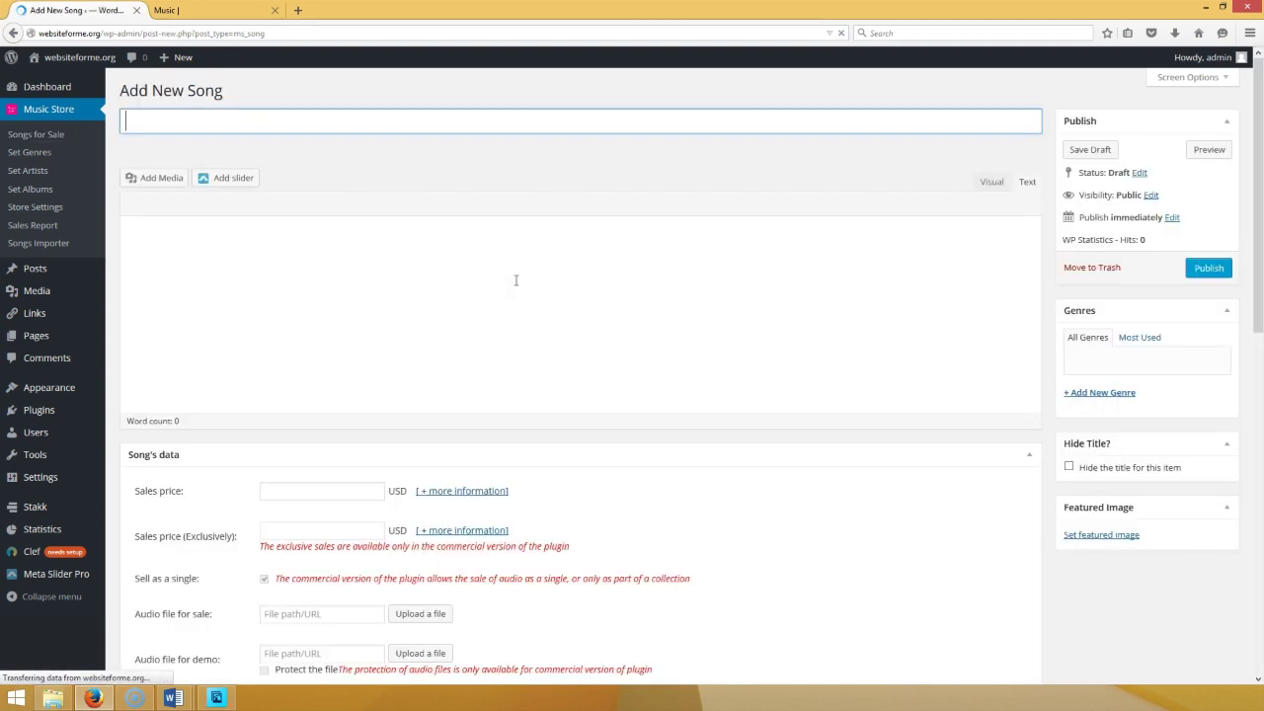
left_click(337, 118)
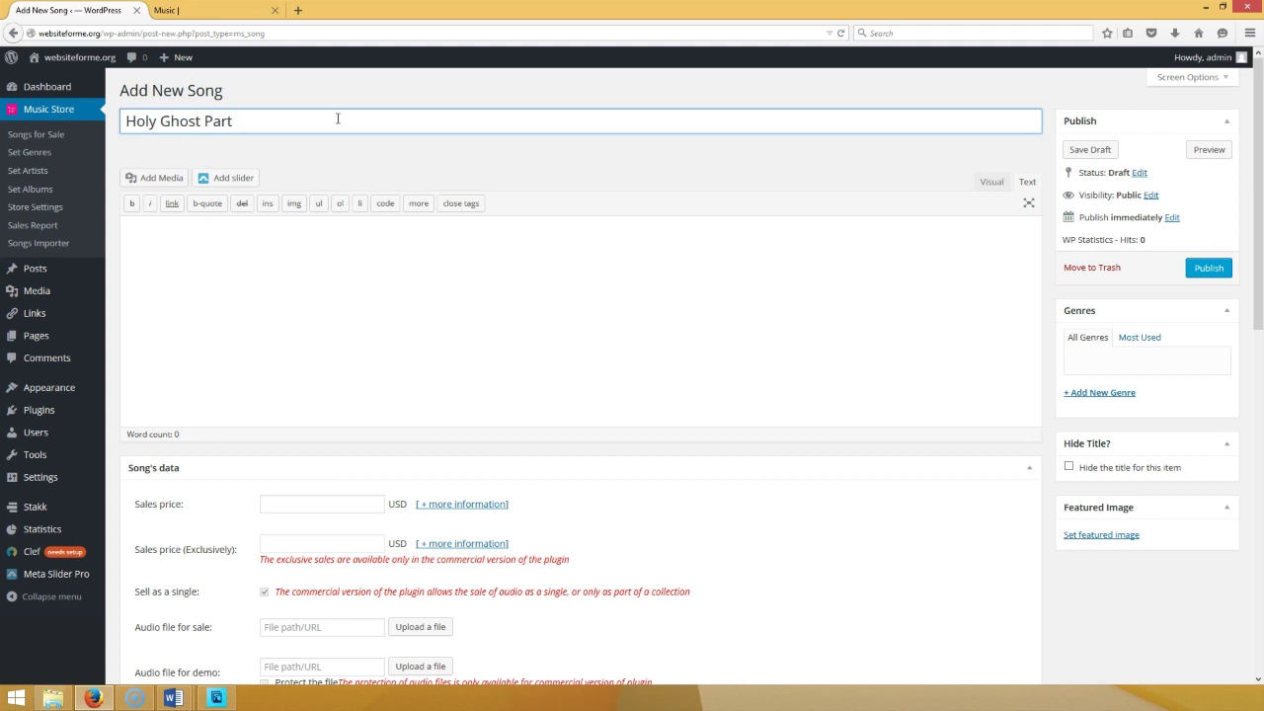
key("Tab")
type("Hey")
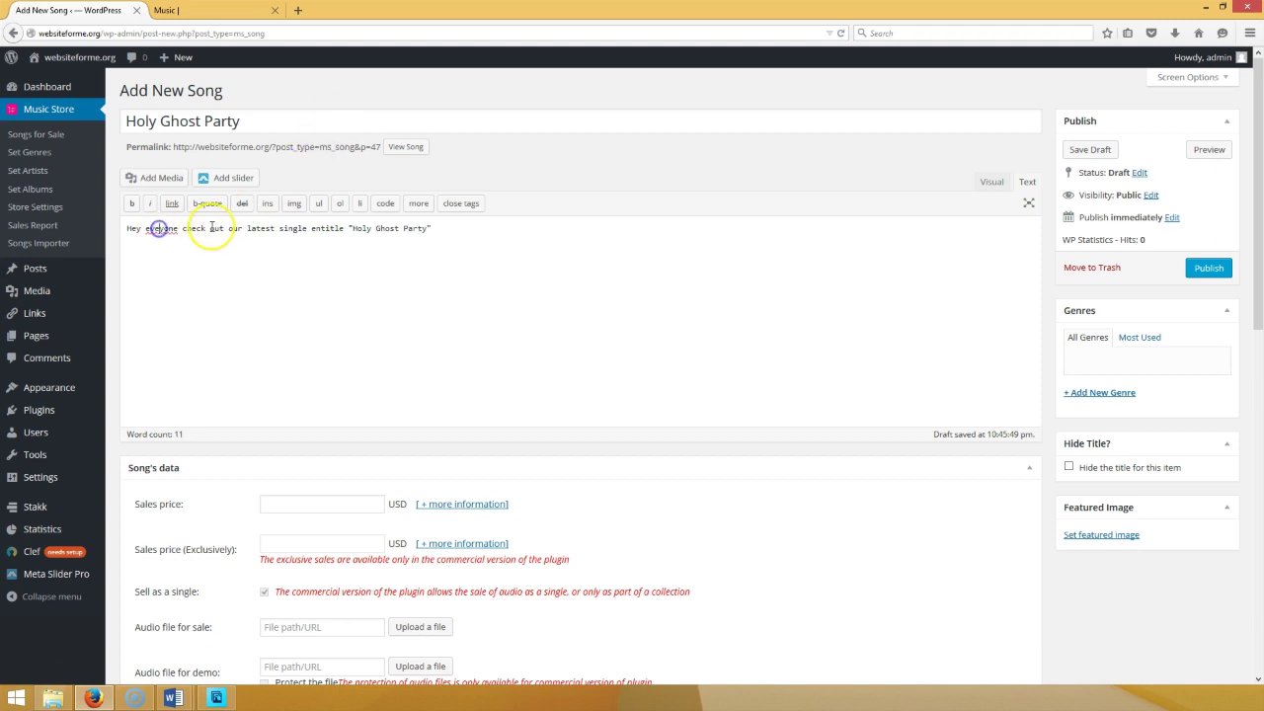
type("r")
left_click(479, 258)
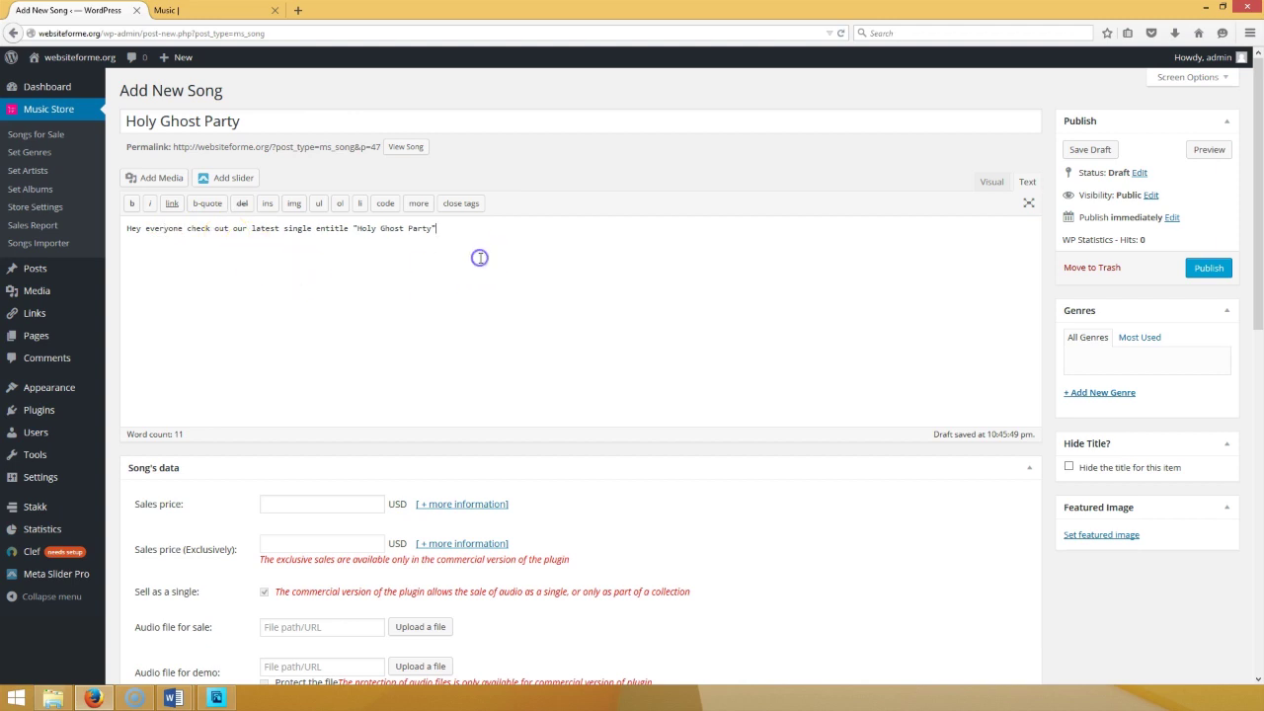
- Set the song's sales price to .99 USD
left_click(295, 505)
left_click(310, 517)
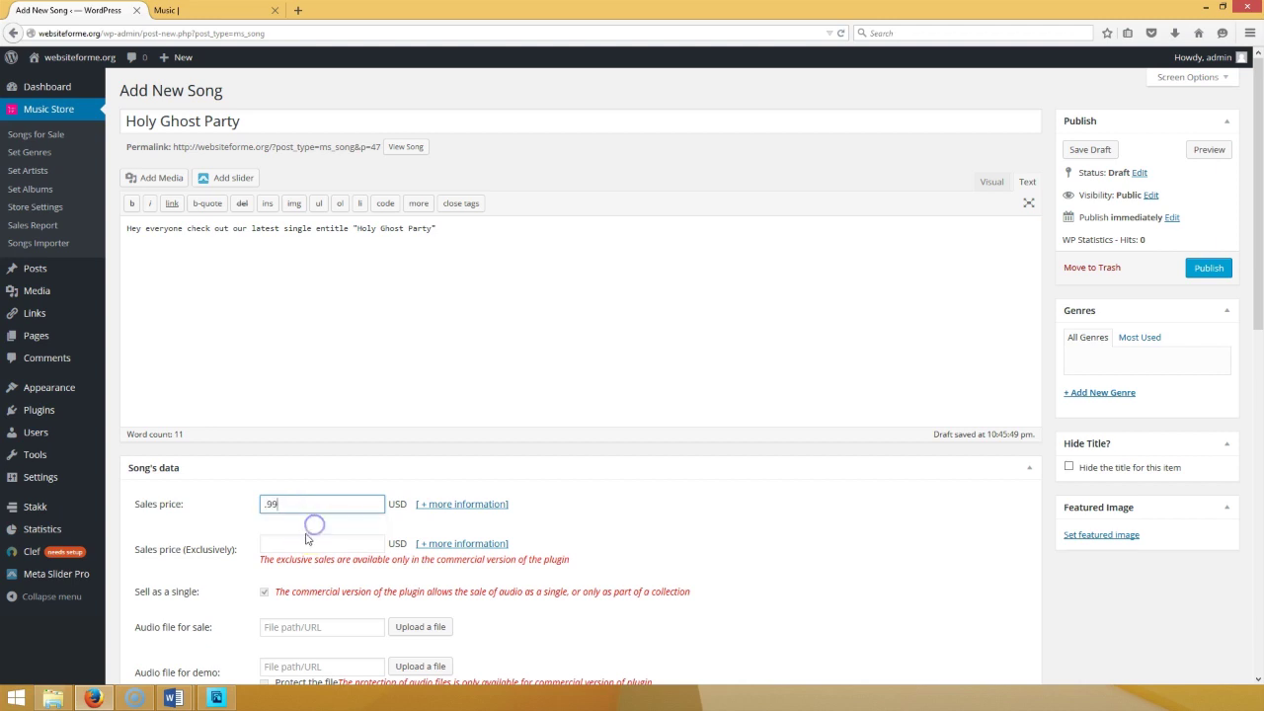
left_click(304, 544)
scroll(303, 545, "down", 3)
left_click(314, 461)
left_click(369, 440)
left_click(377, 532)
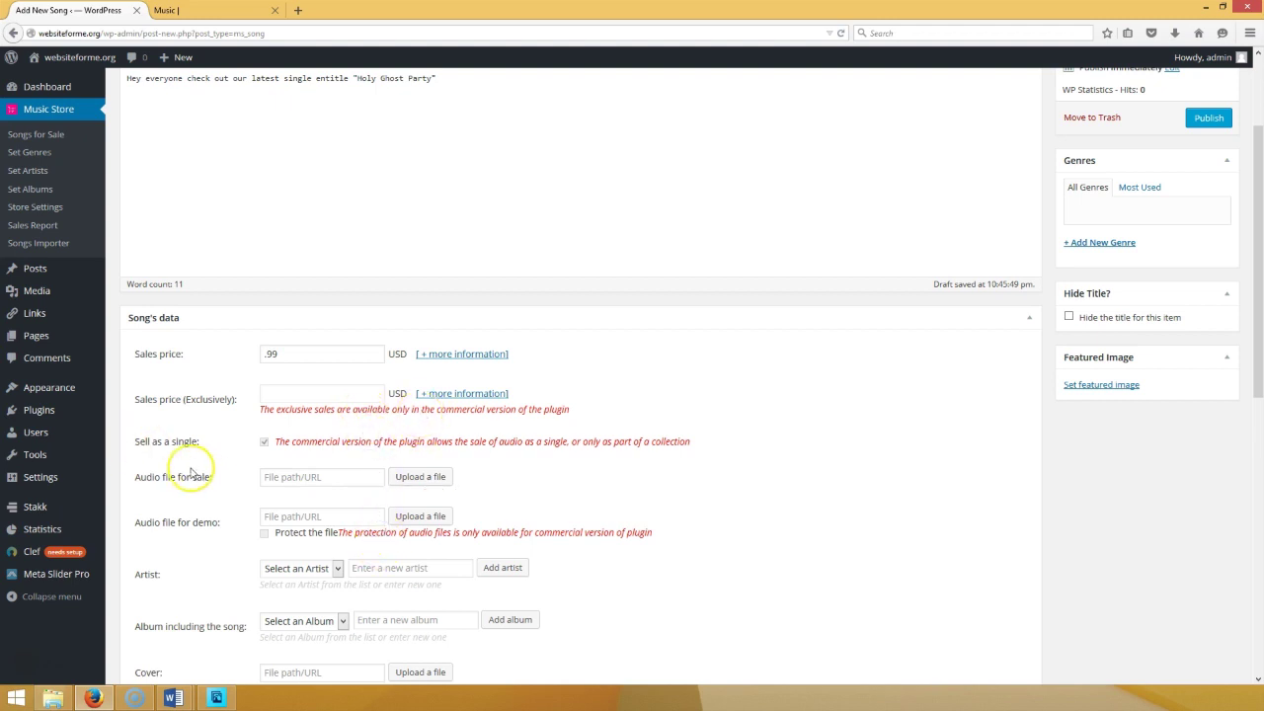
- Upload the full Holy Ghost Party.mp3 from the Website For Me music folder through the audio file for sale setting
left_click(421, 476)
left_click(56, 115)
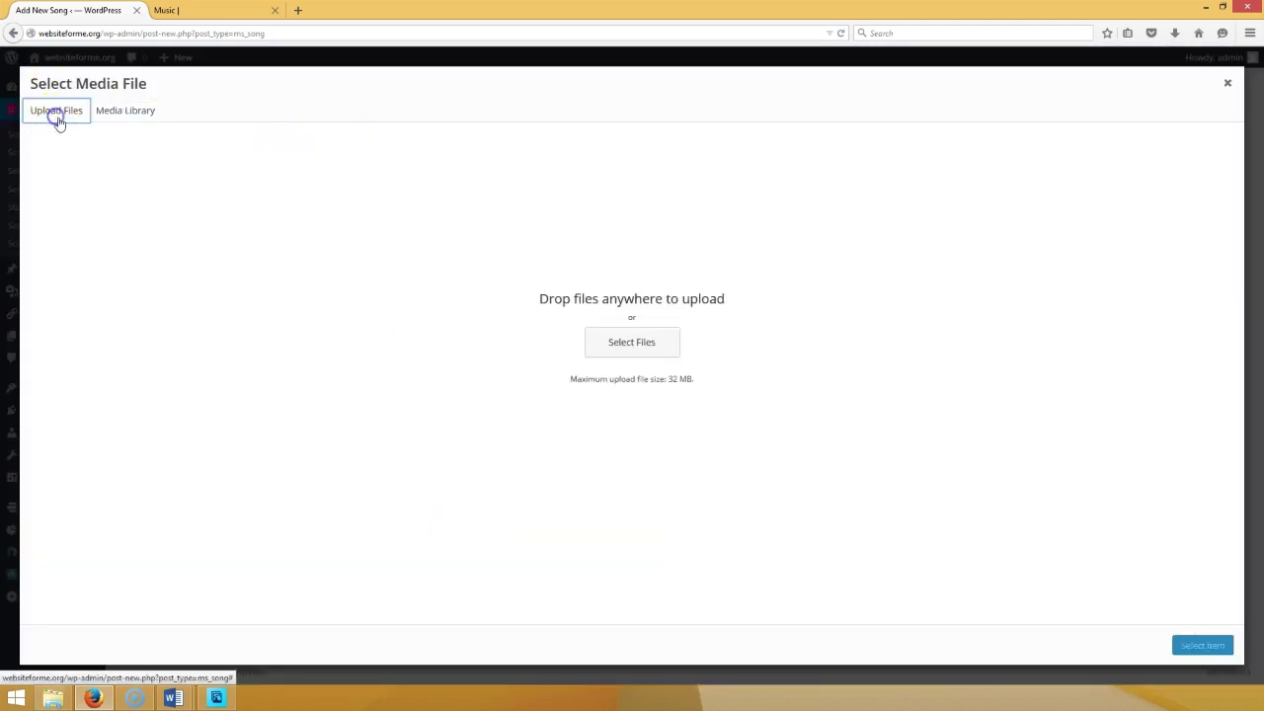
left_click(633, 347)
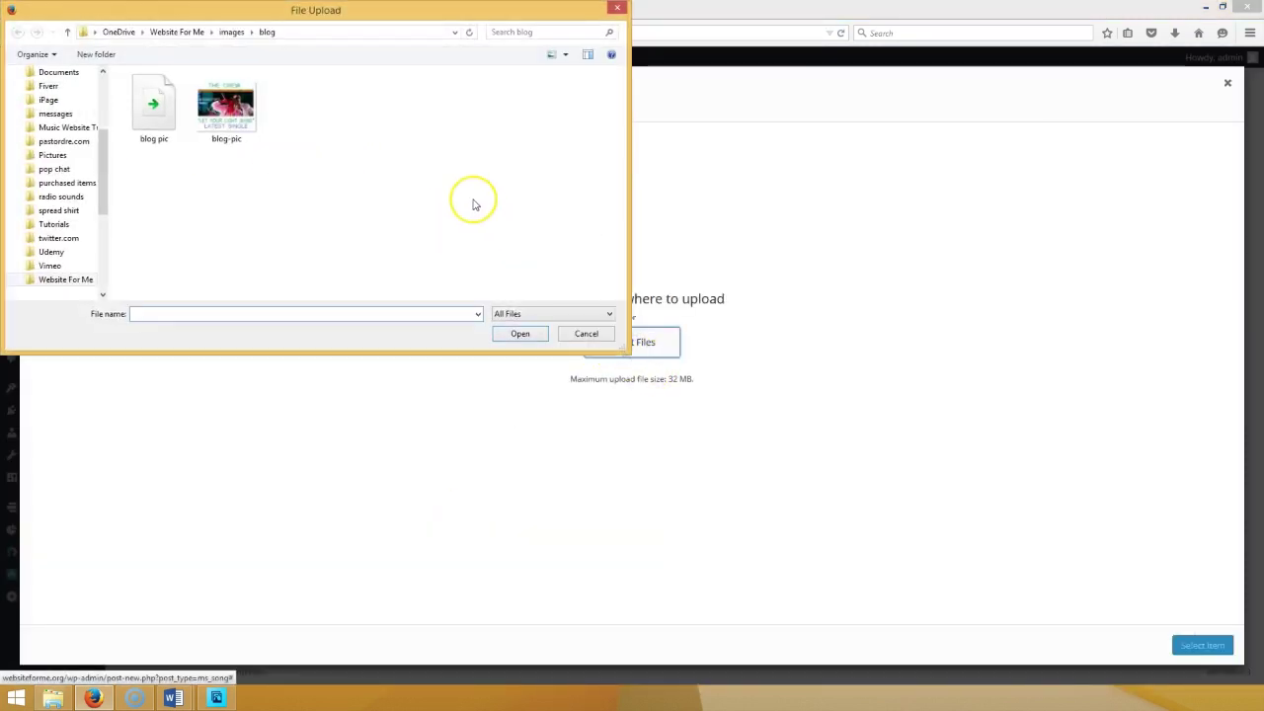
left_click(183, 32)
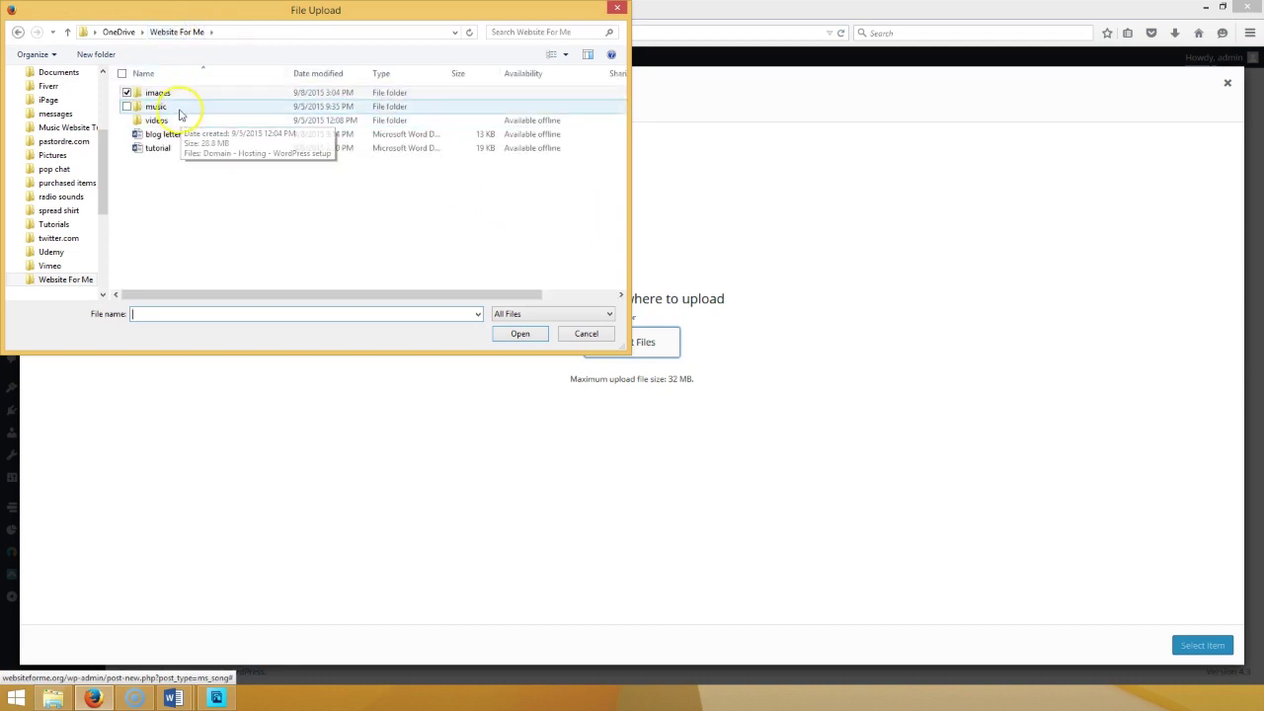
double_click(182, 108)
left_click(172, 137)
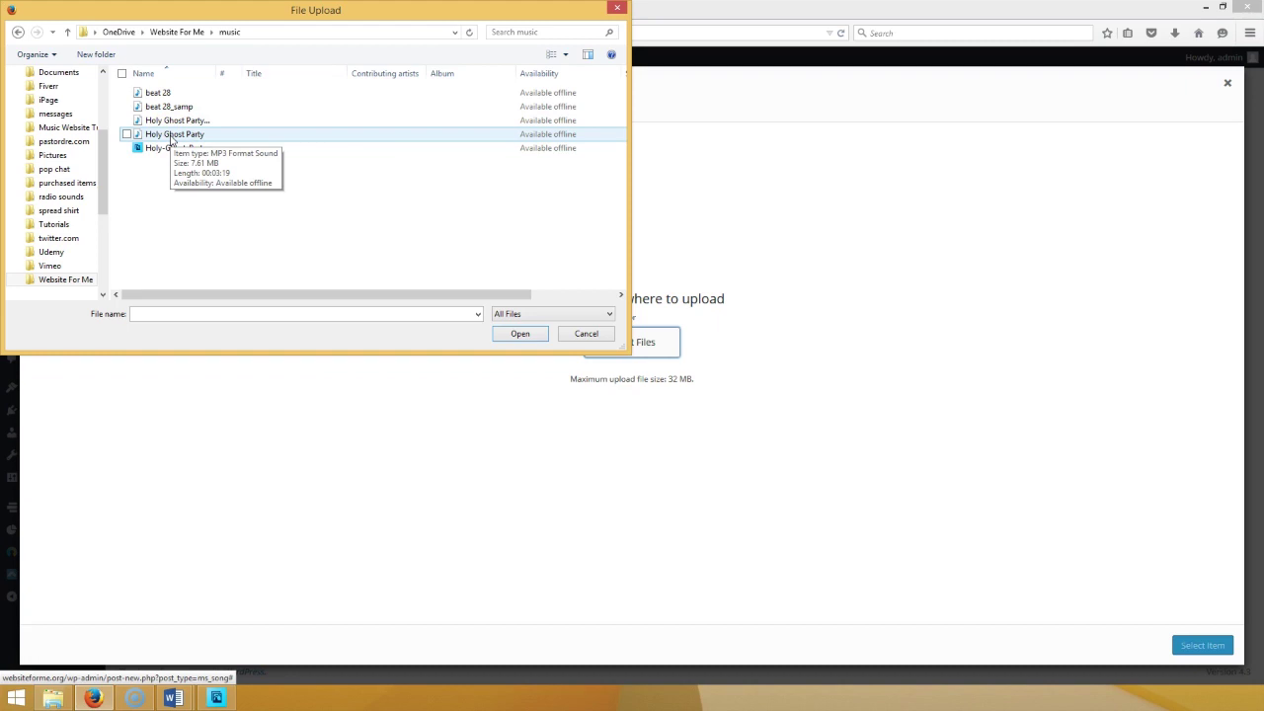
double_click(170, 138)
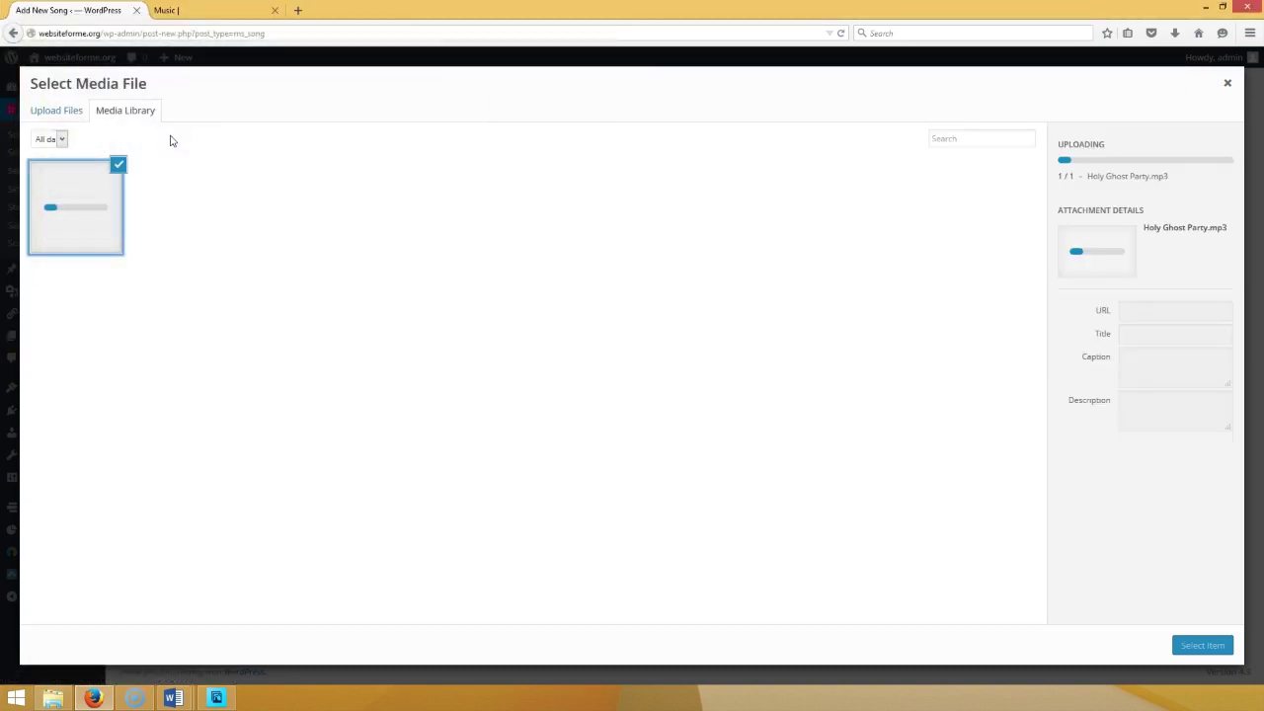
- Upload the Holy Ghost Party Clip audio file from the same music folder to the media library
left_click(65, 107)
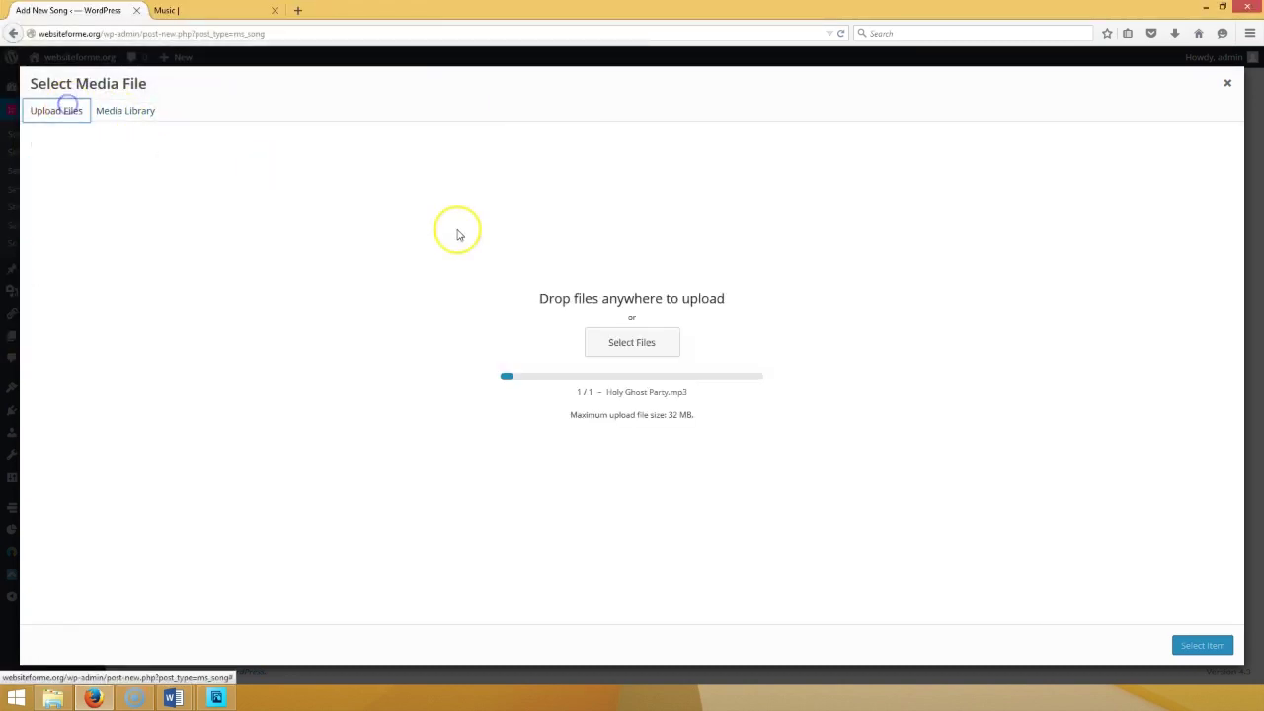
left_click(611, 341)
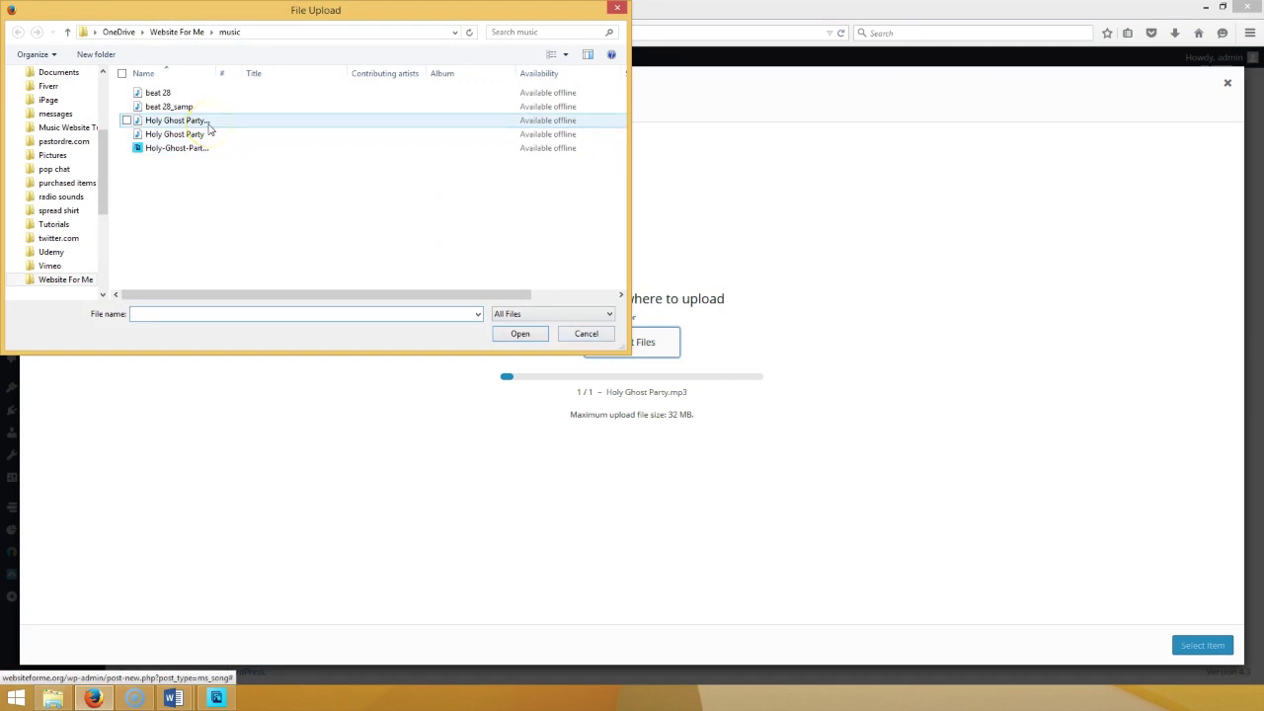
double_click(207, 124)
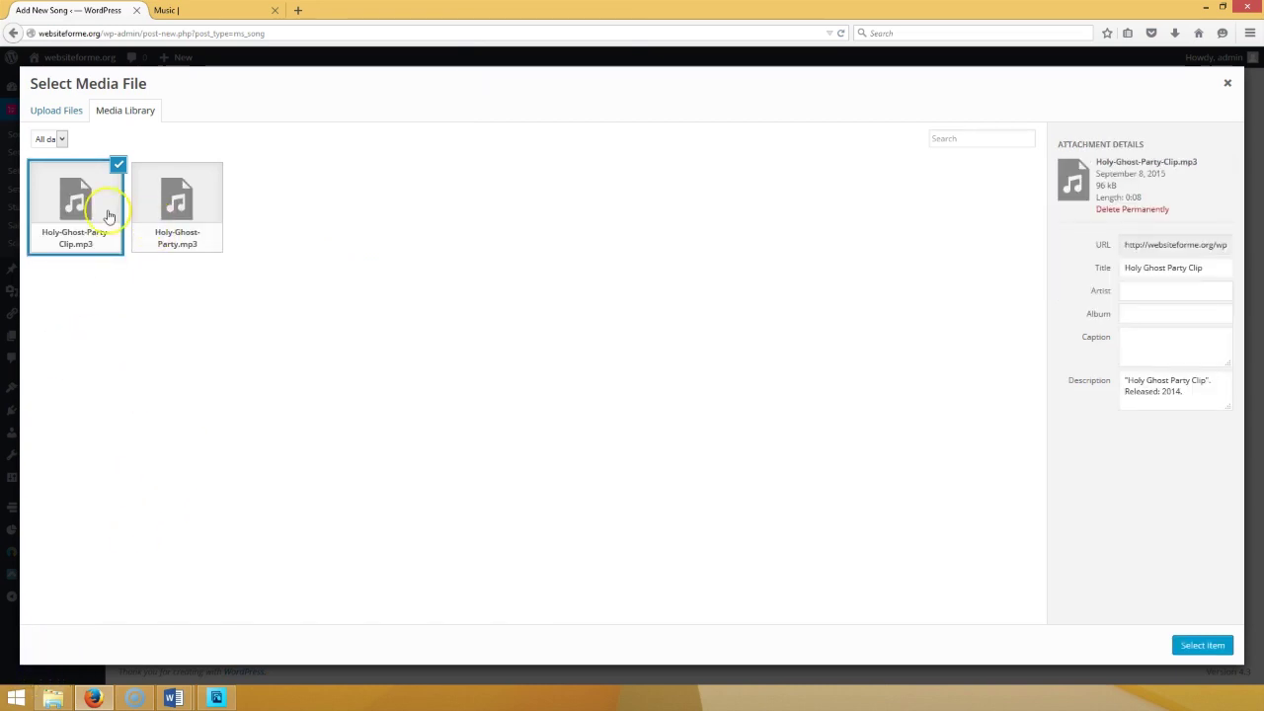
- Assign Holy-Ghost-Party.mp3 from the media library as the song's audio file for sale
left_click(199, 215)
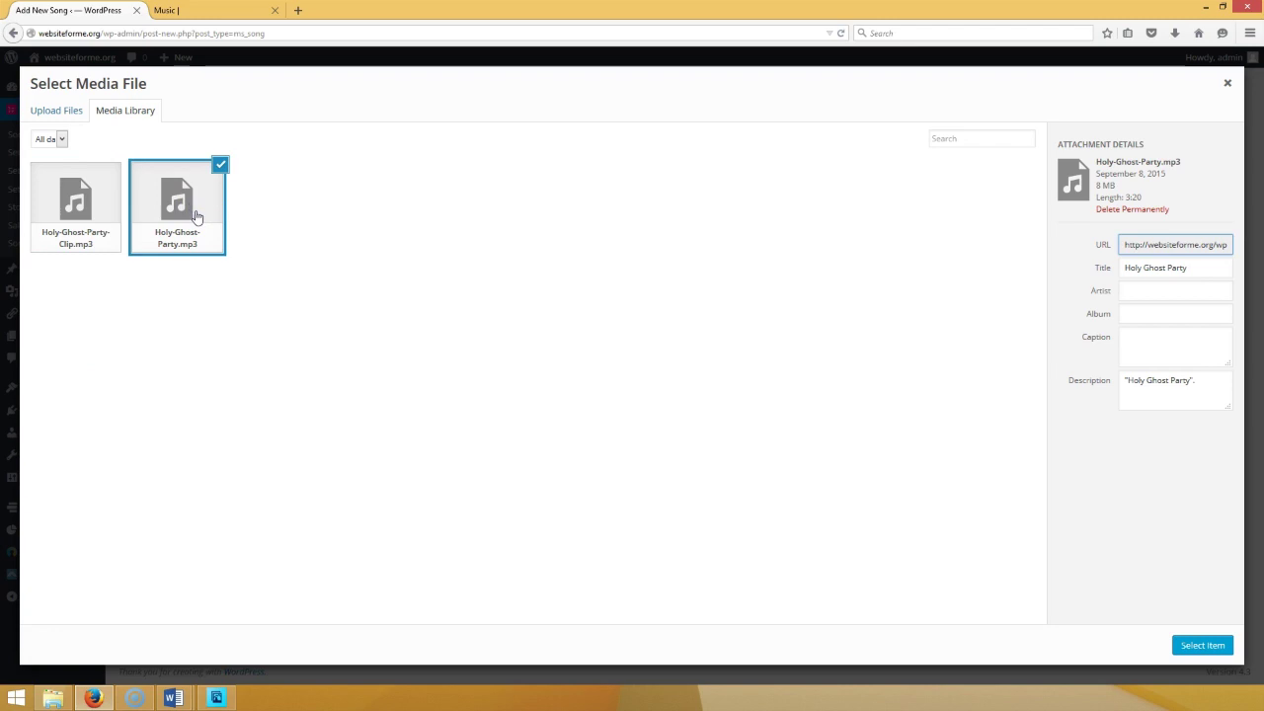
left_click(197, 214)
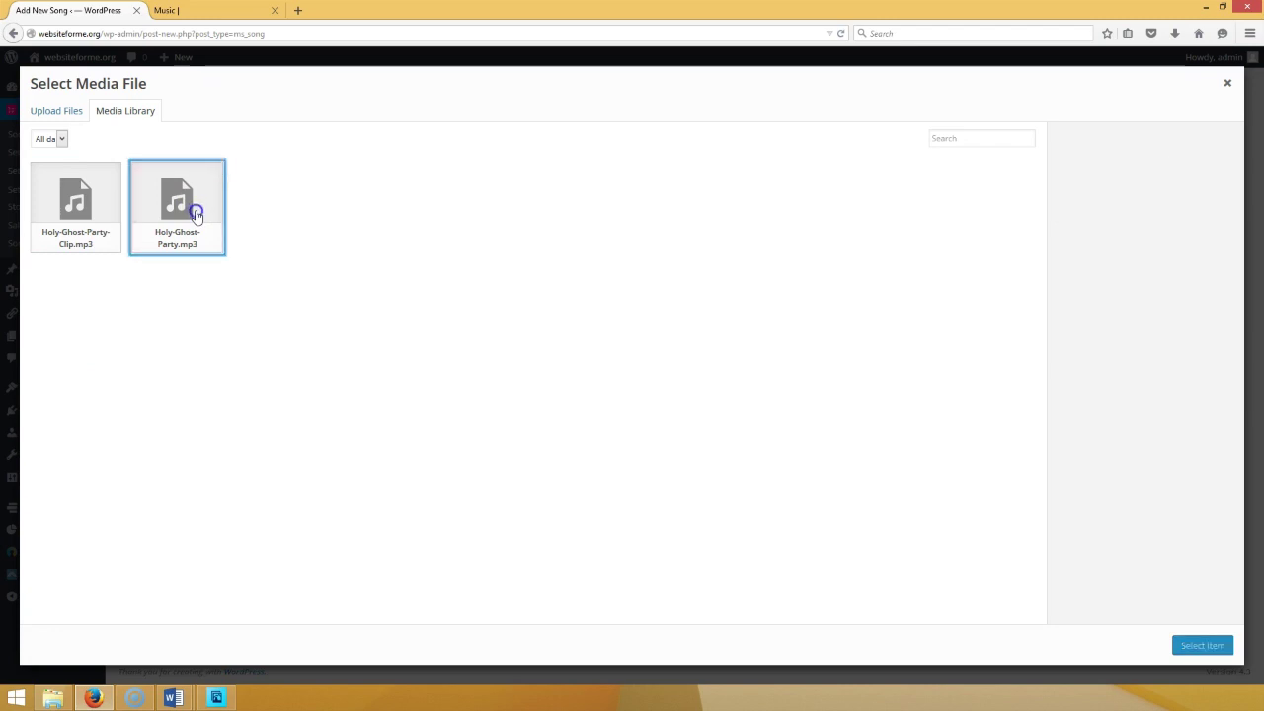
left_click(196, 215)
left_click(1201, 645)
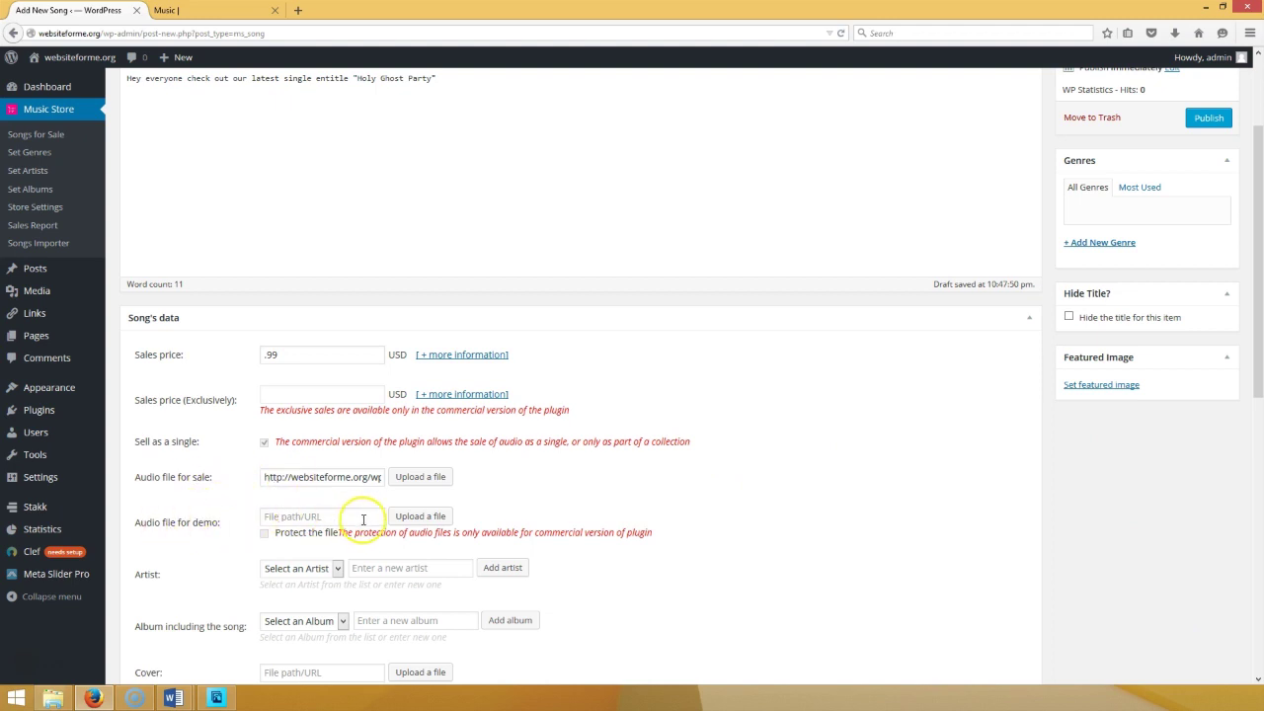
- Assign Holy-Ghost-Party-Clip.mp3 from the media library as the song's audio file for demo
left_click(407, 516)
left_click(74, 205)
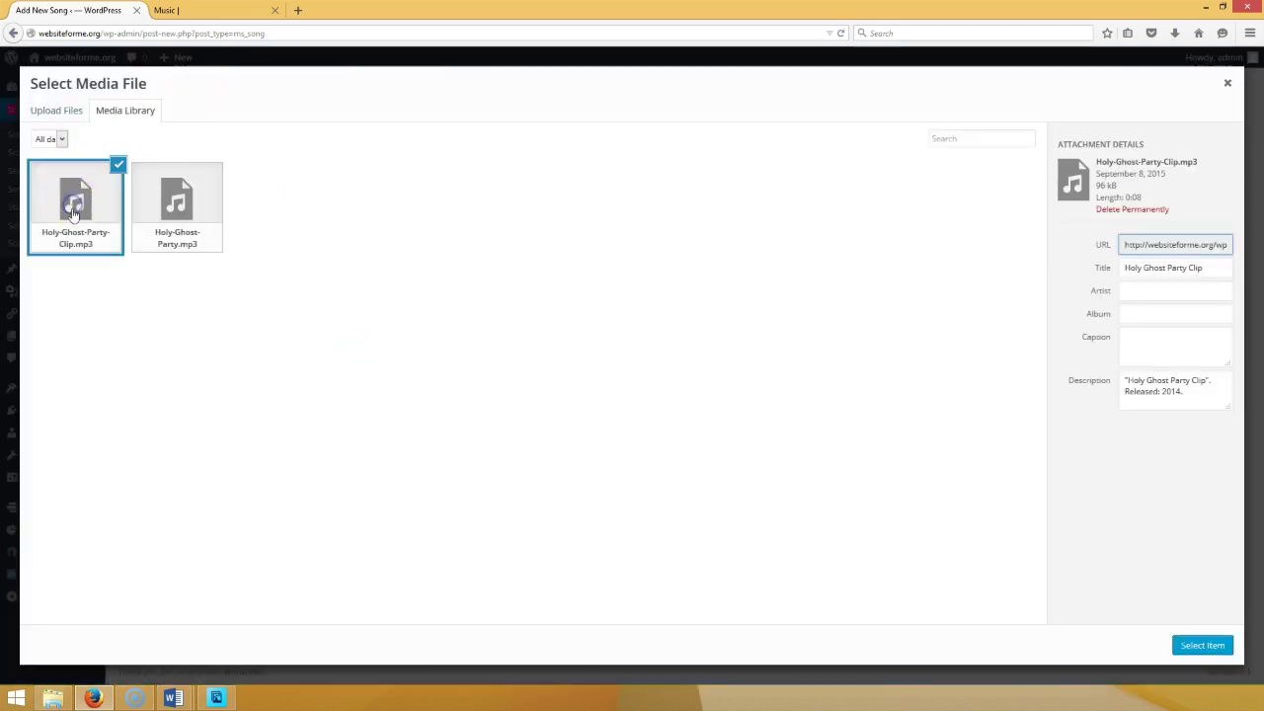
left_click(1225, 648)
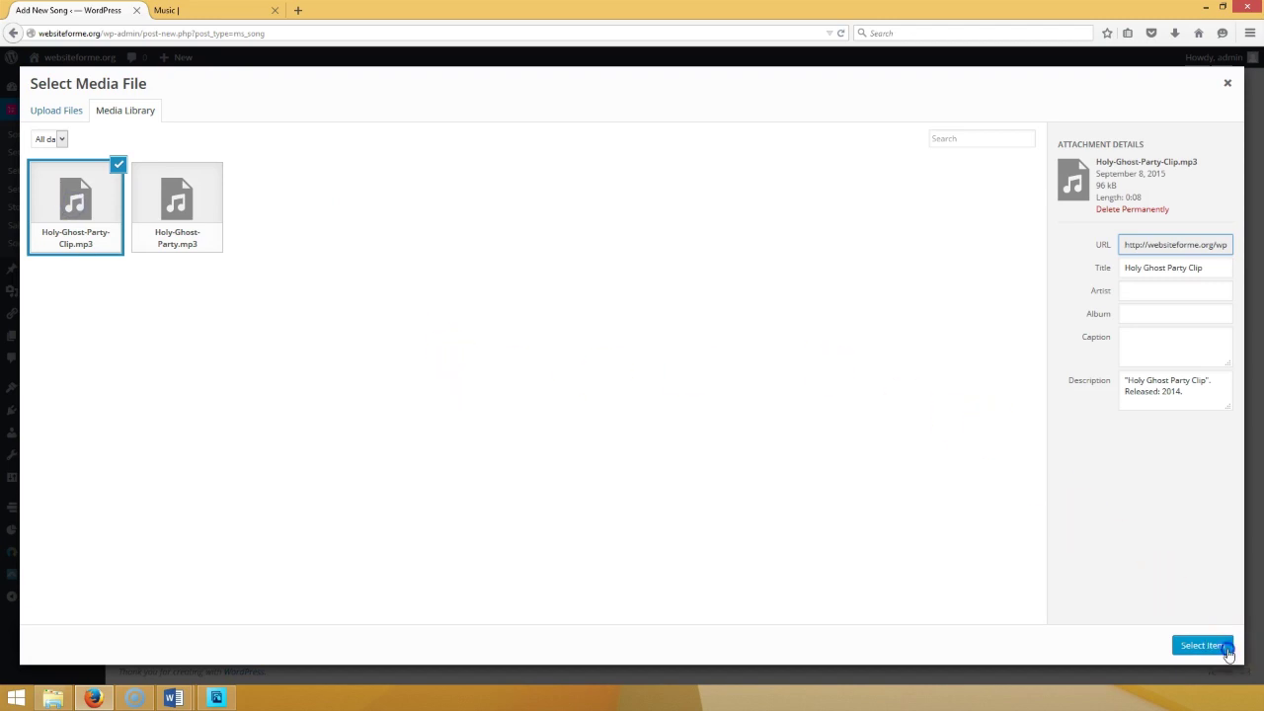
- Add "The Crew" as the song's artist and also as the album including the song
scroll(422, 517, "down", 3)
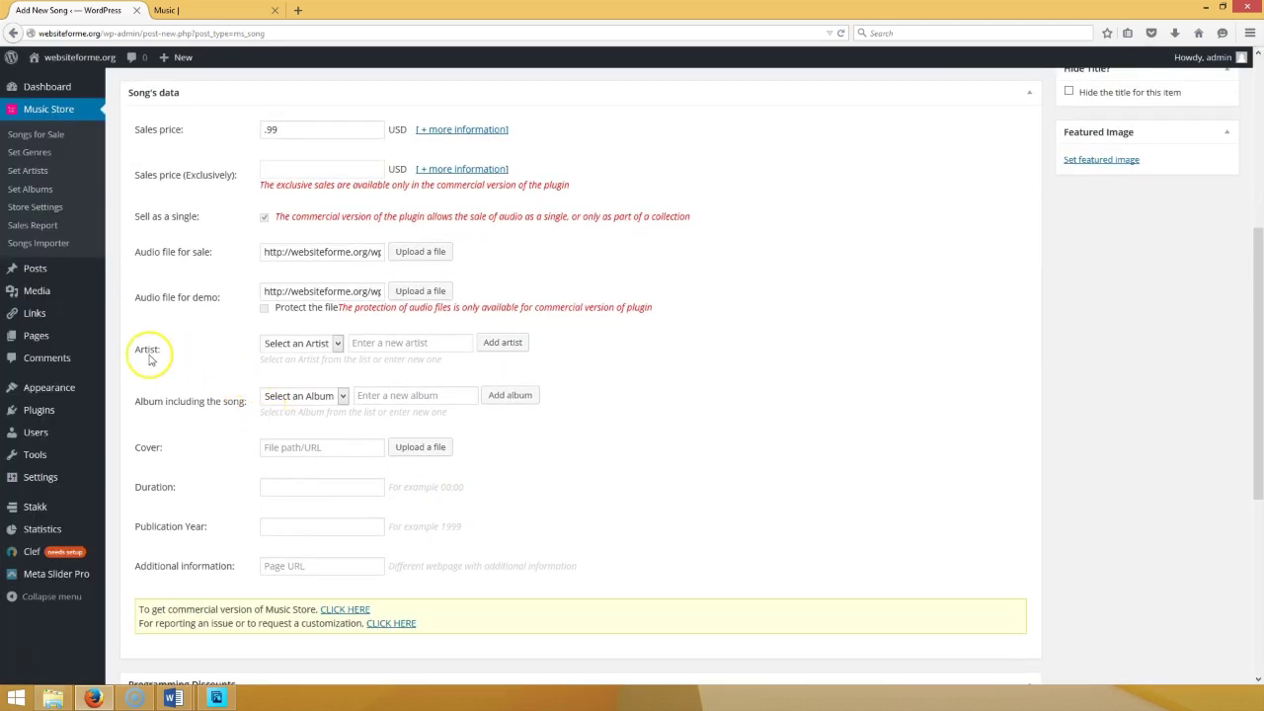
left_click(356, 343)
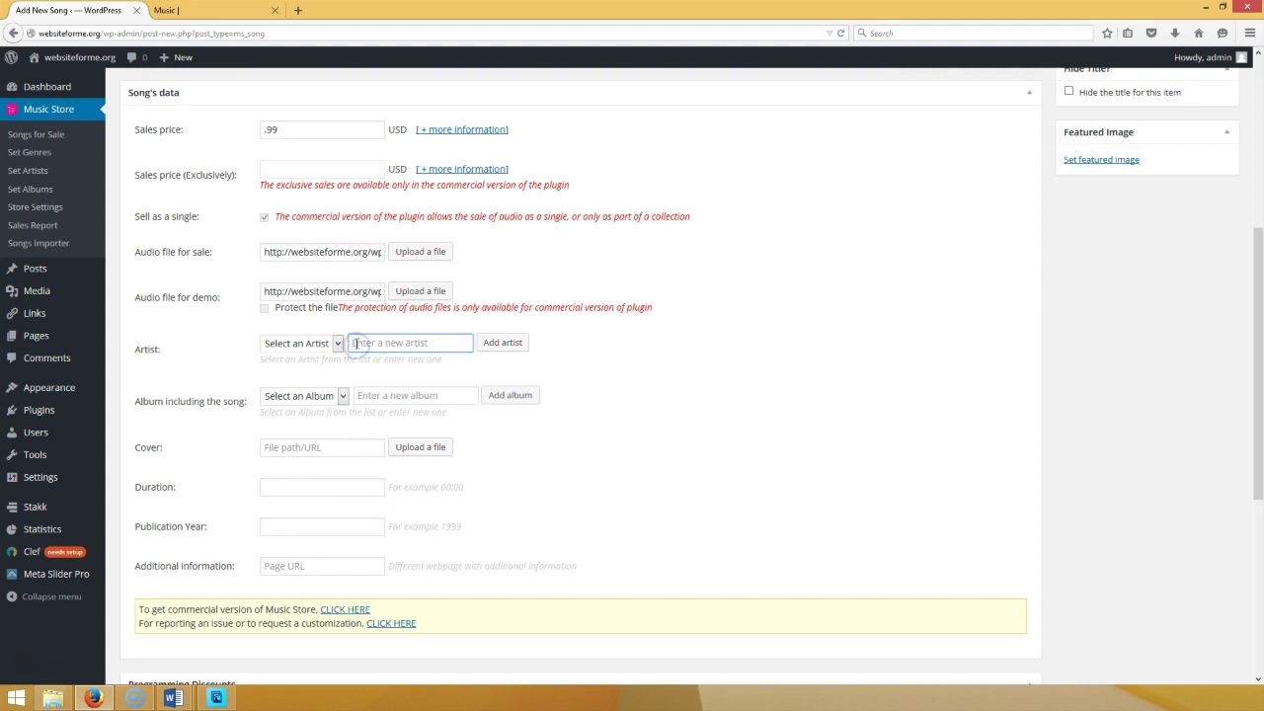
type("The Crew")
left_click(503, 343)
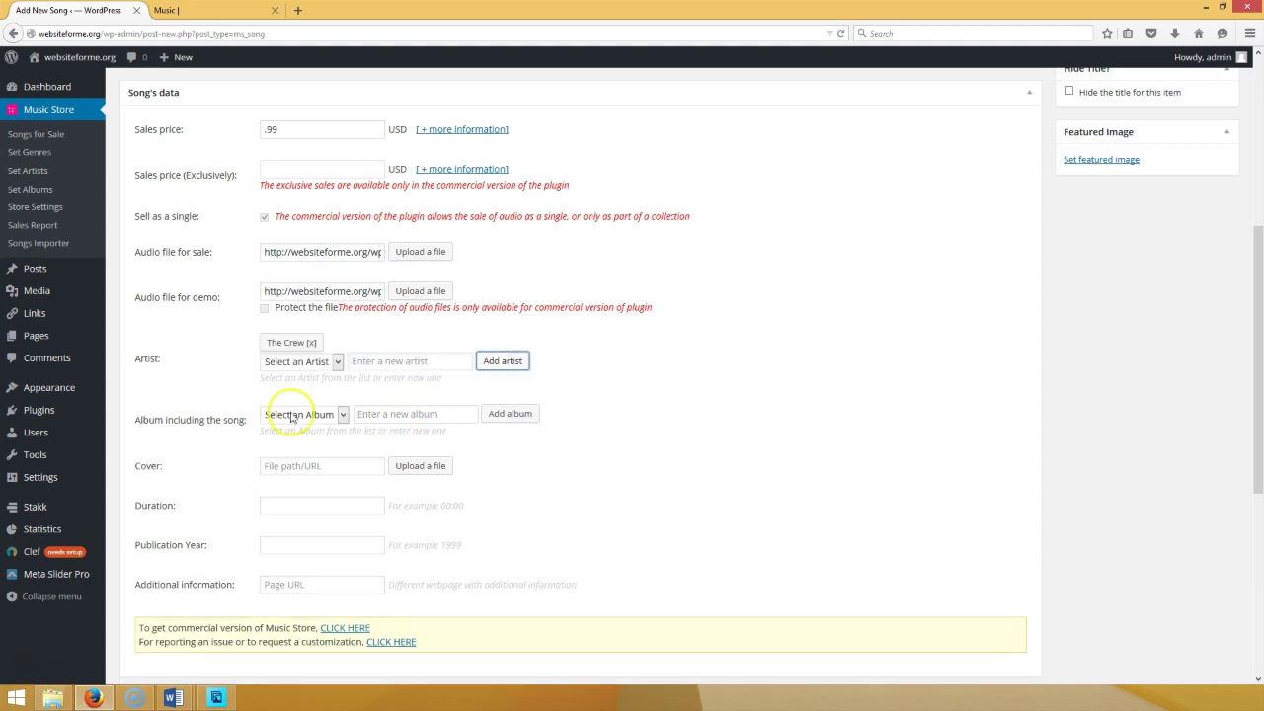
left_click(363, 413)
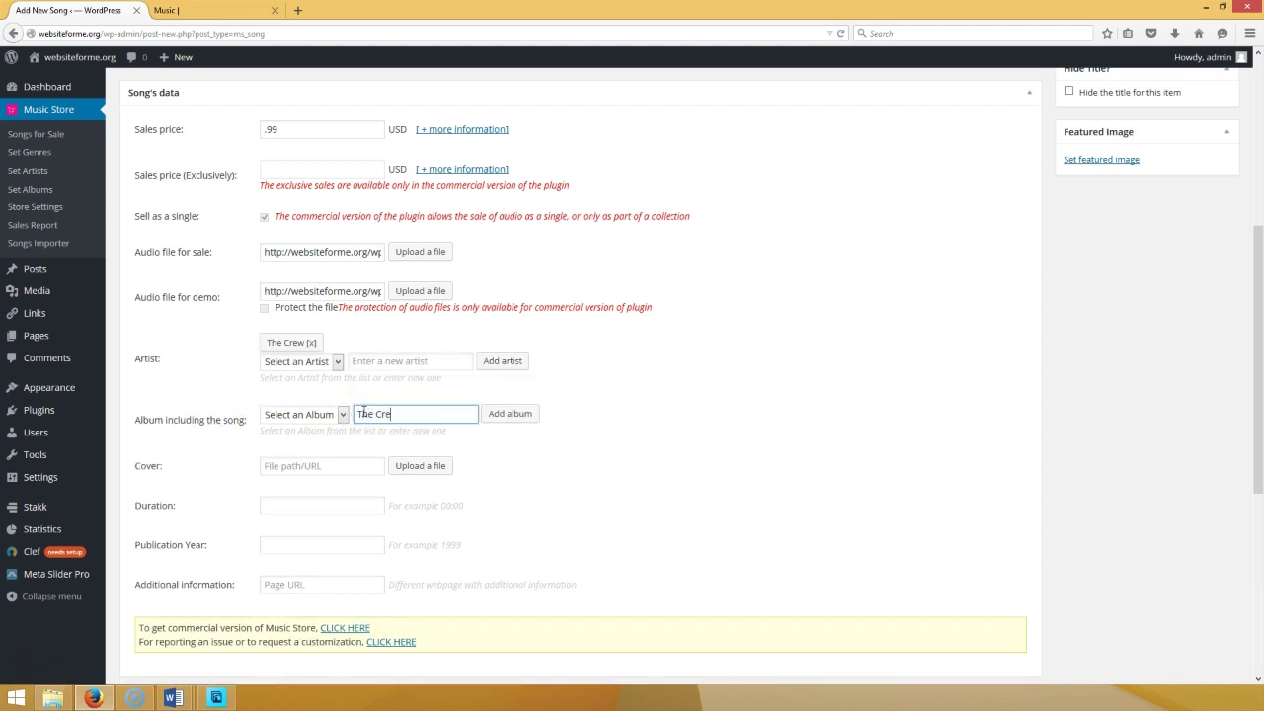
type("The Crew")
scroll(445, 465, "up", 1)
left_click(531, 497)
- Upload the album-cover image from the images > music store folder and assign it as the song's cover
scroll(781, 528, "down", 3)
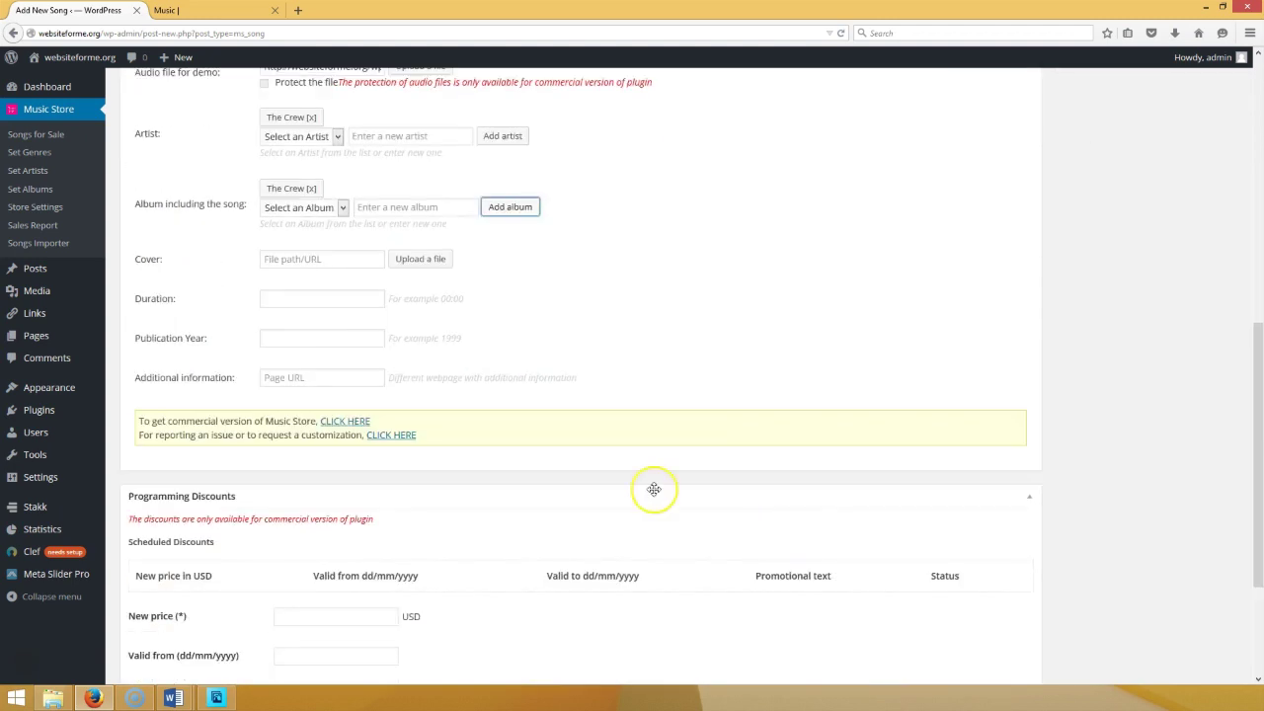
left_click(419, 258)
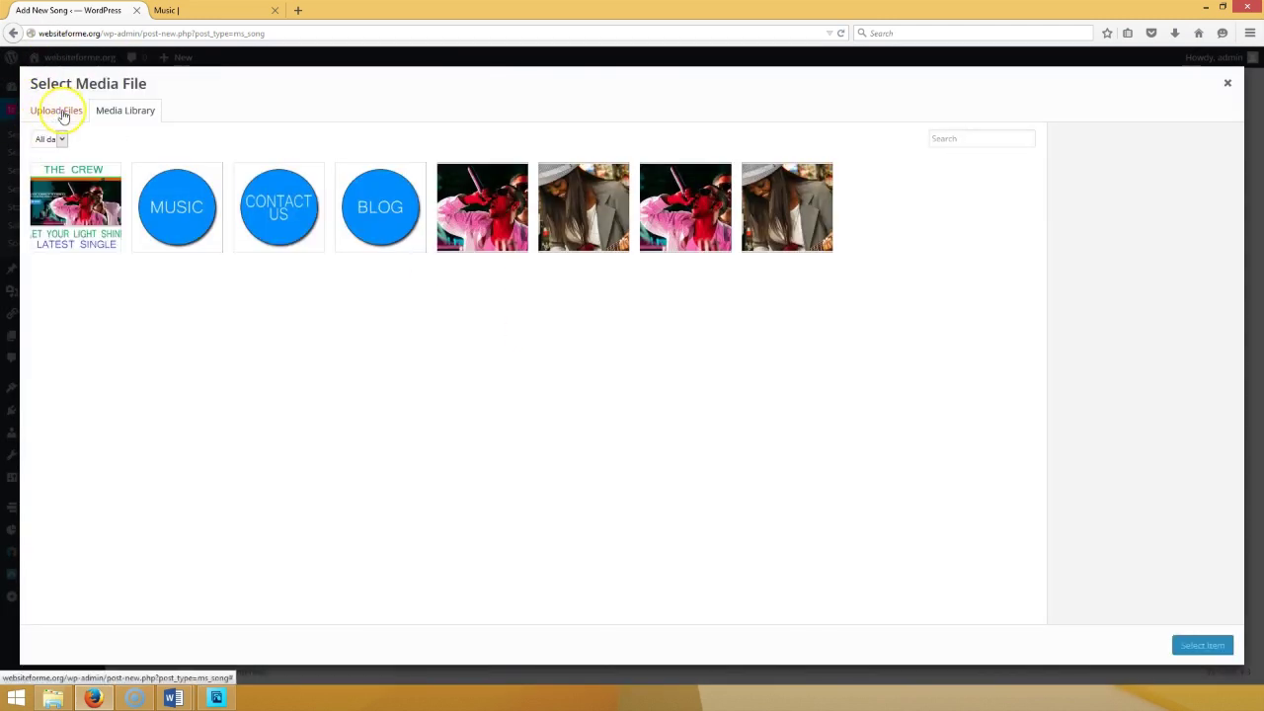
left_click(59, 110)
left_click(643, 345)
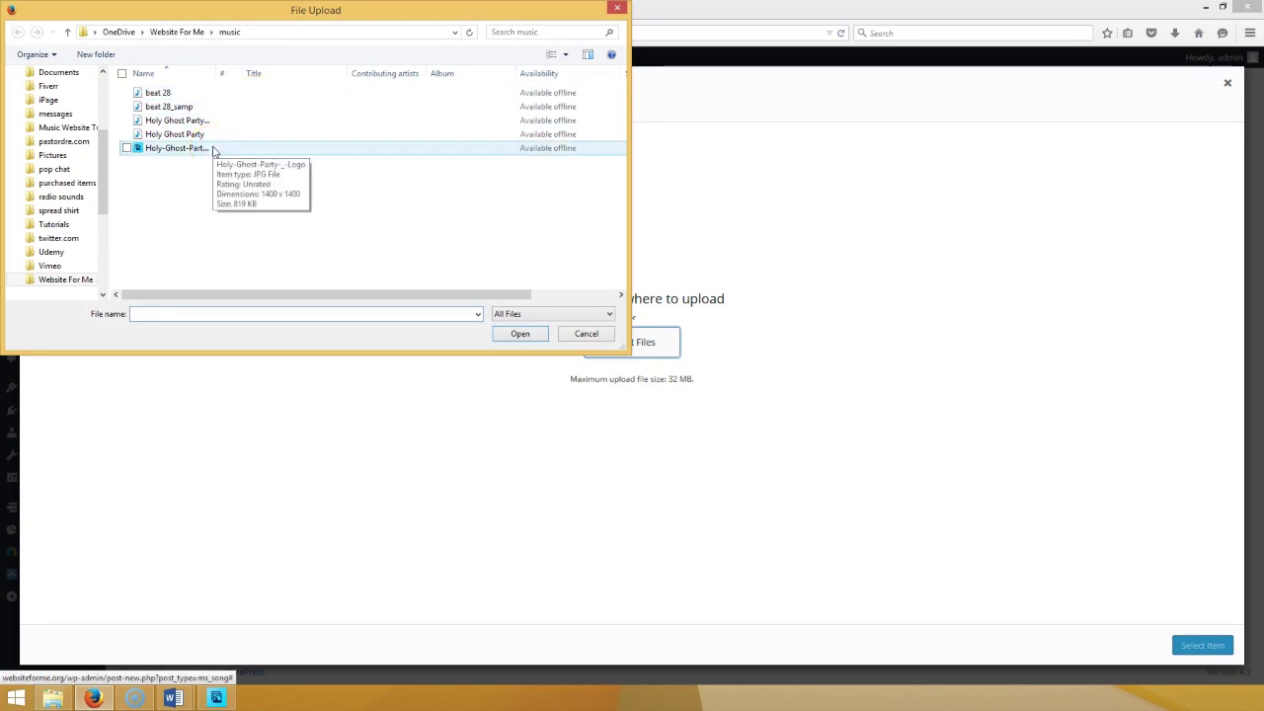
left_click(180, 32)
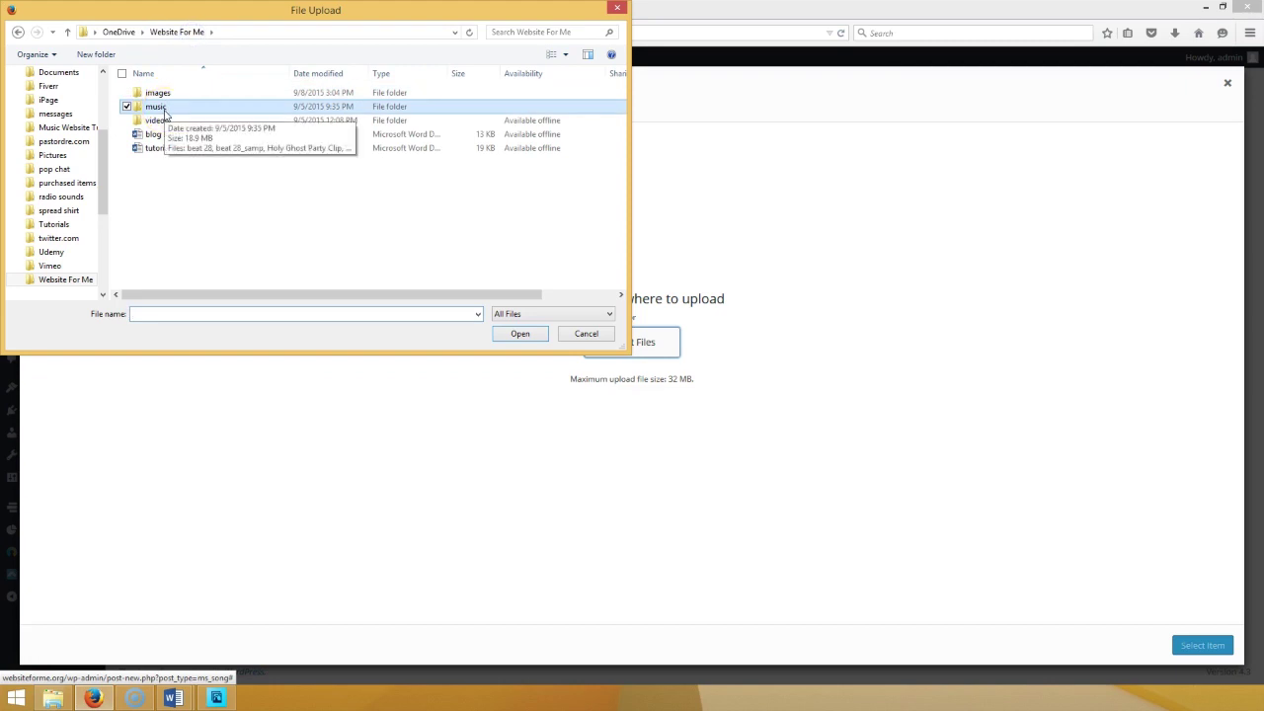
double_click(158, 93)
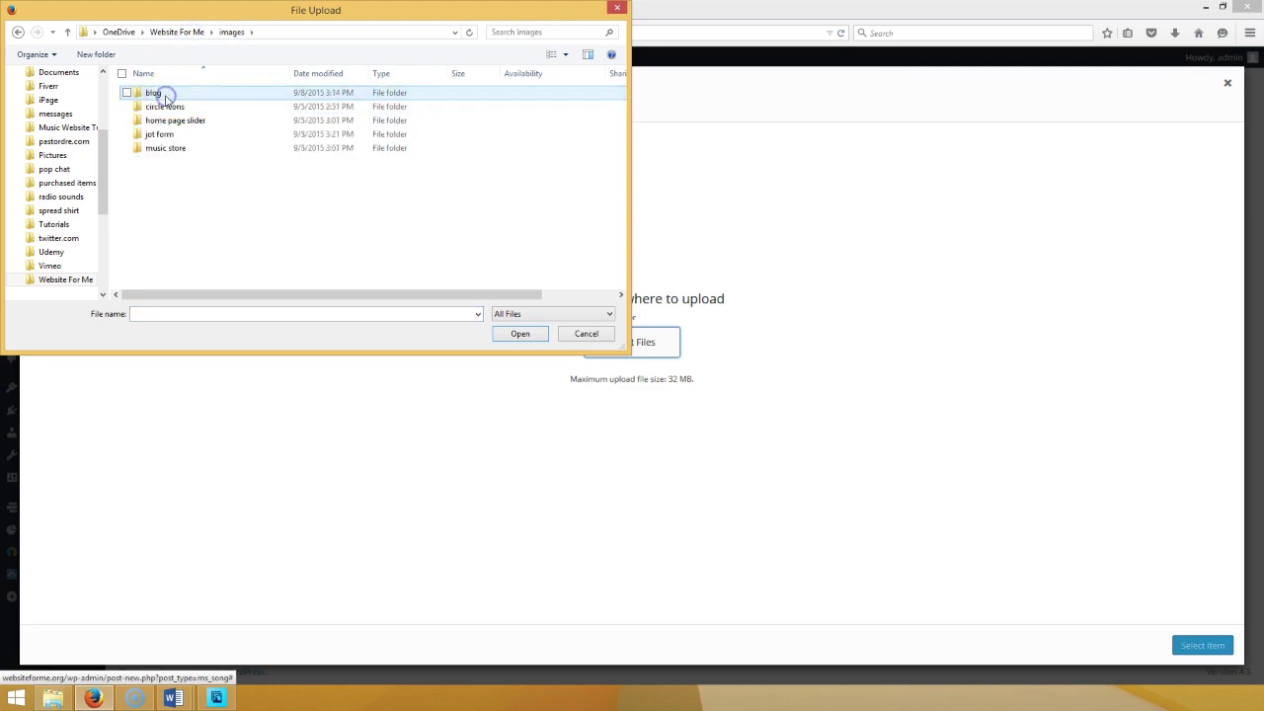
left_click(165, 149)
double_click(165, 149)
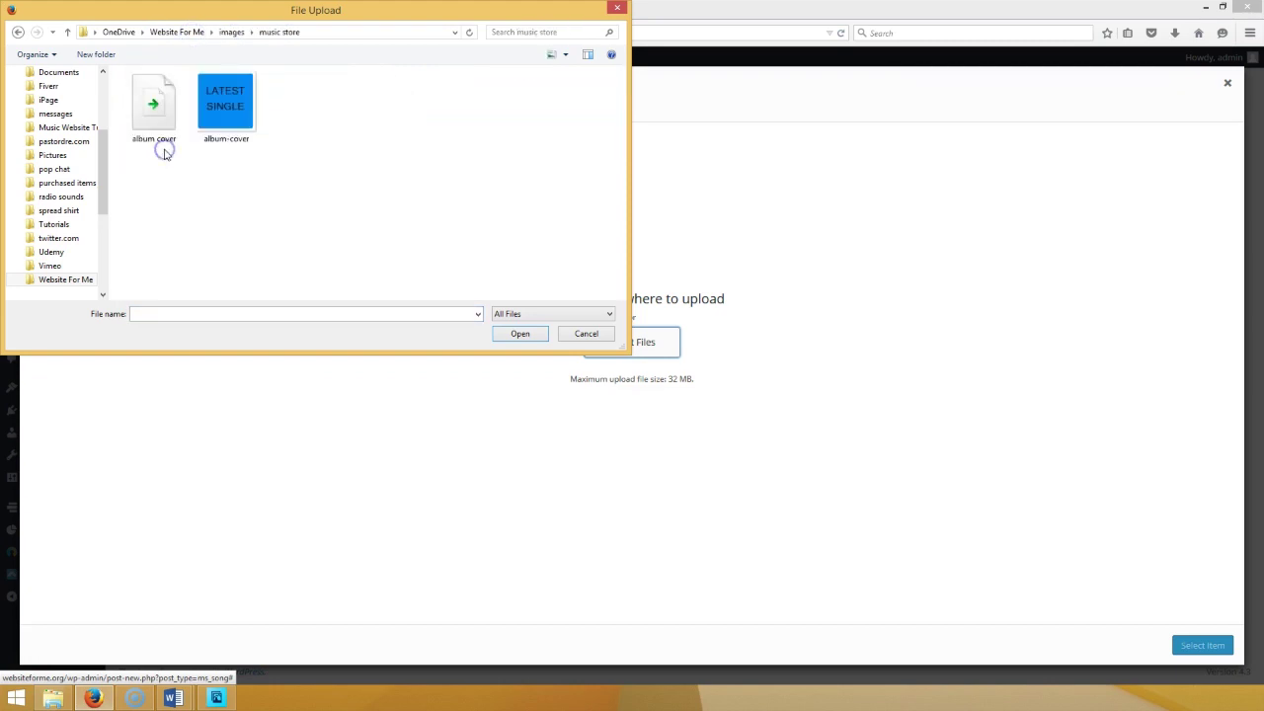
double_click(227, 102)
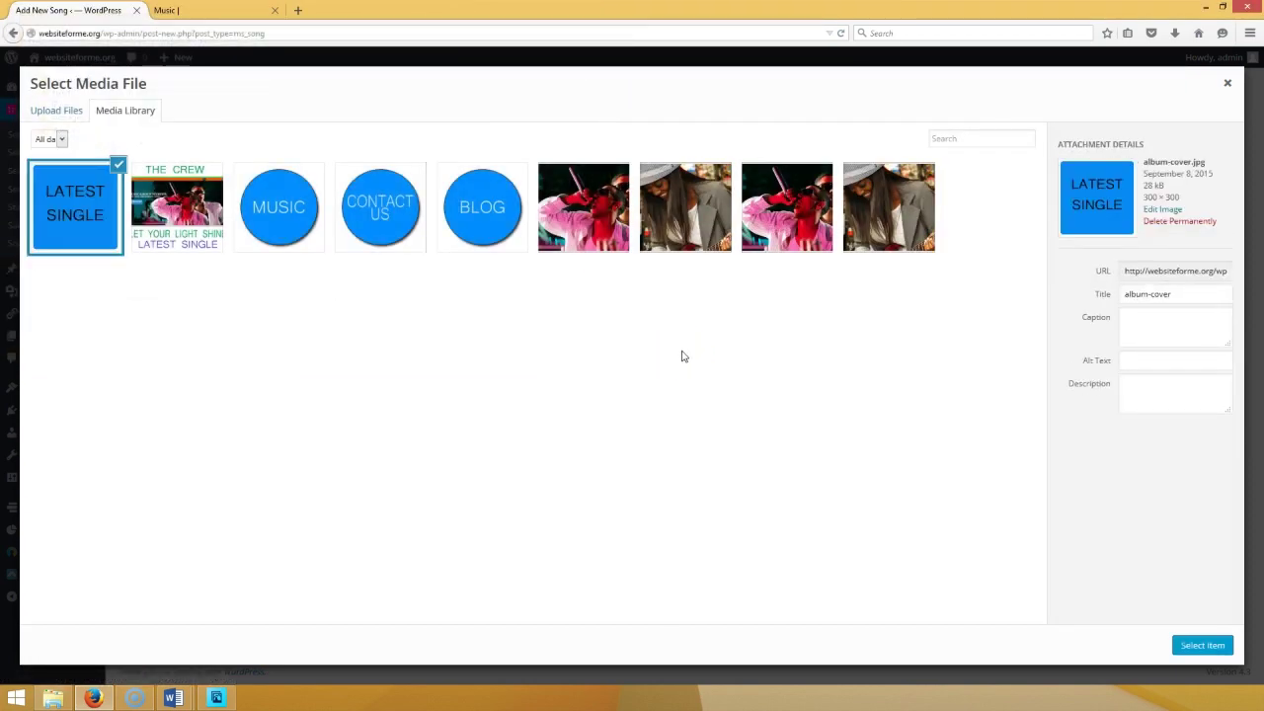
left_click(1212, 648)
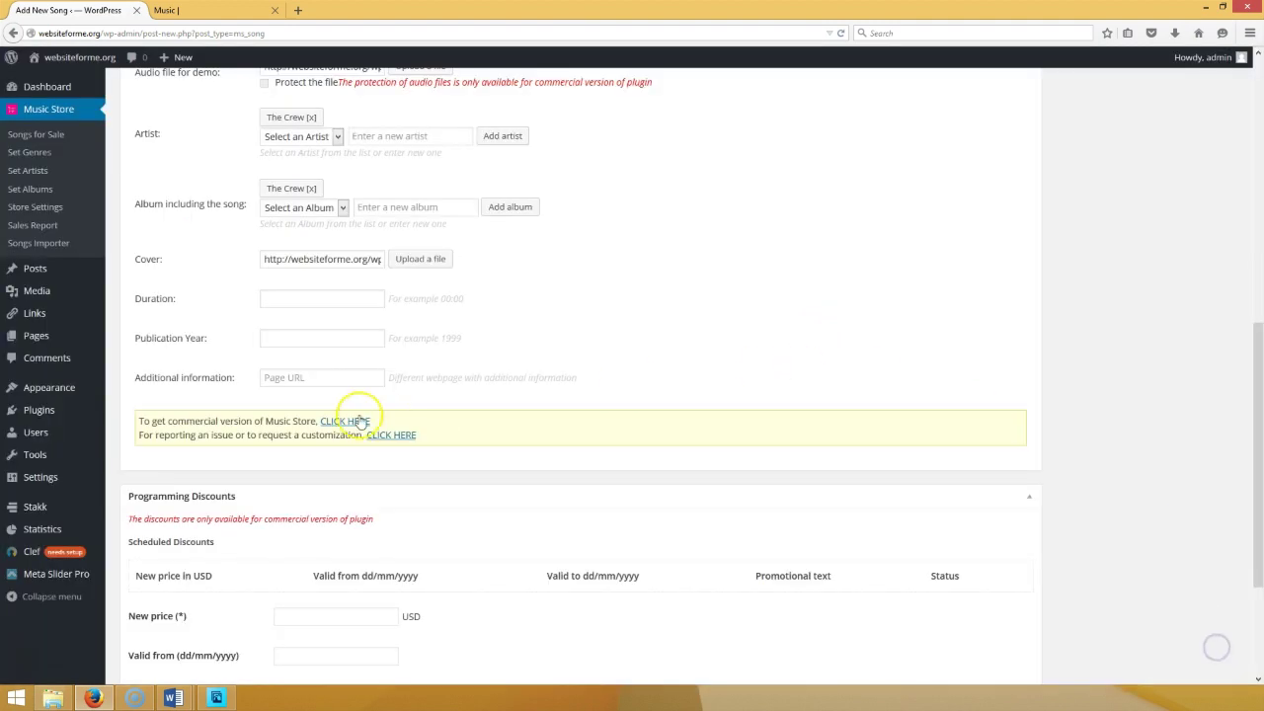
- Set the song's duration to 3:12
left_click(285, 295)
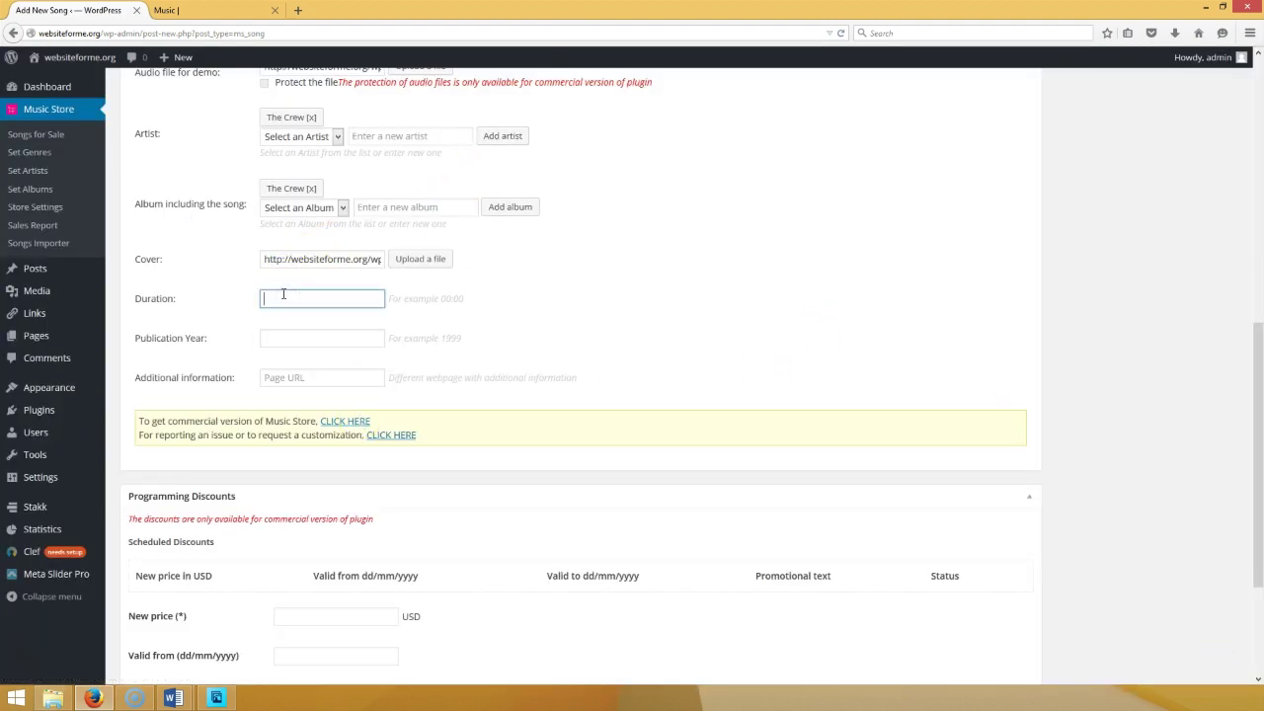
type("3;1")
key("BackSpace")
key("BackSpace")
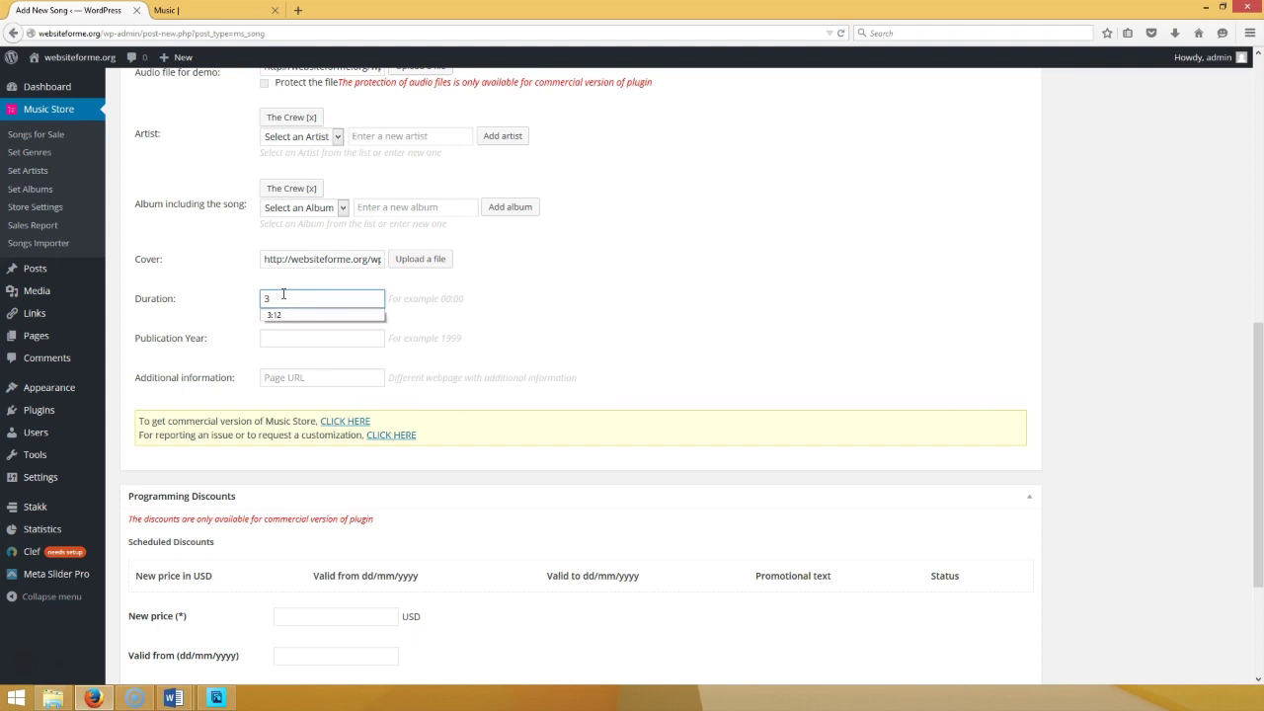
left_click(282, 314)
- Set the song's publication year to 2008
left_click(279, 341)
type("2")
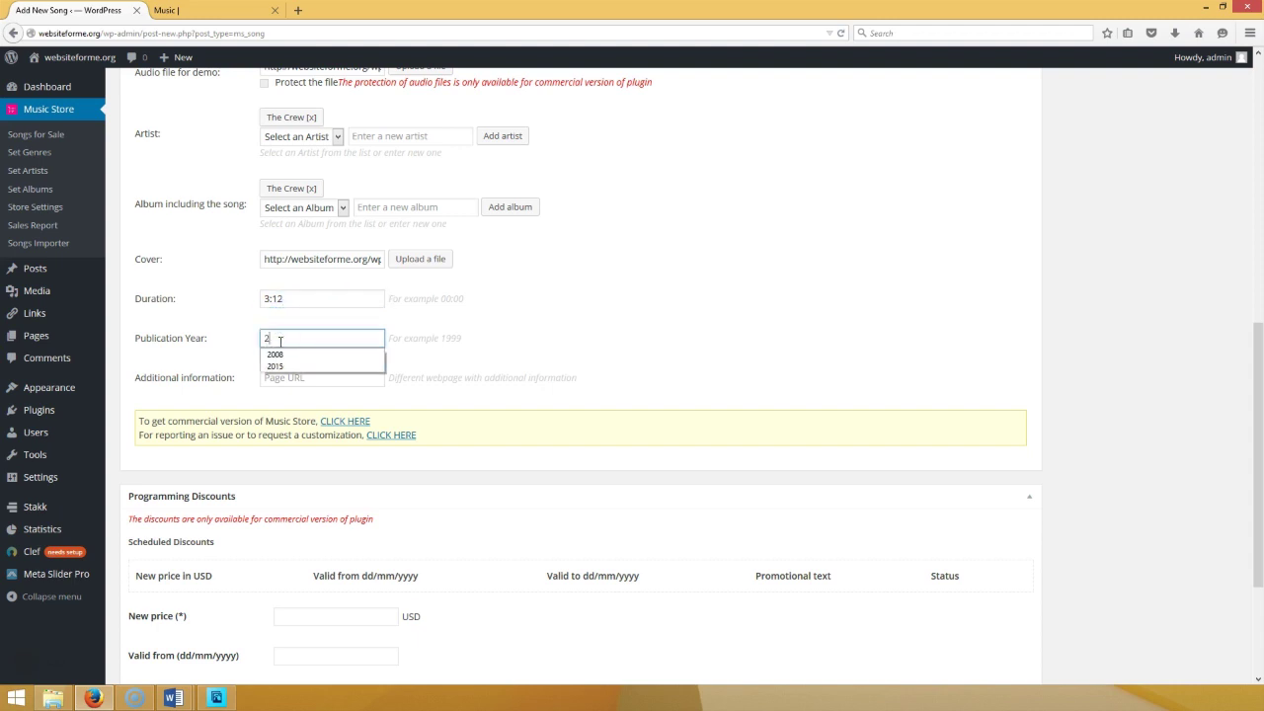
type("00")
type("6")
key("BackSpace")
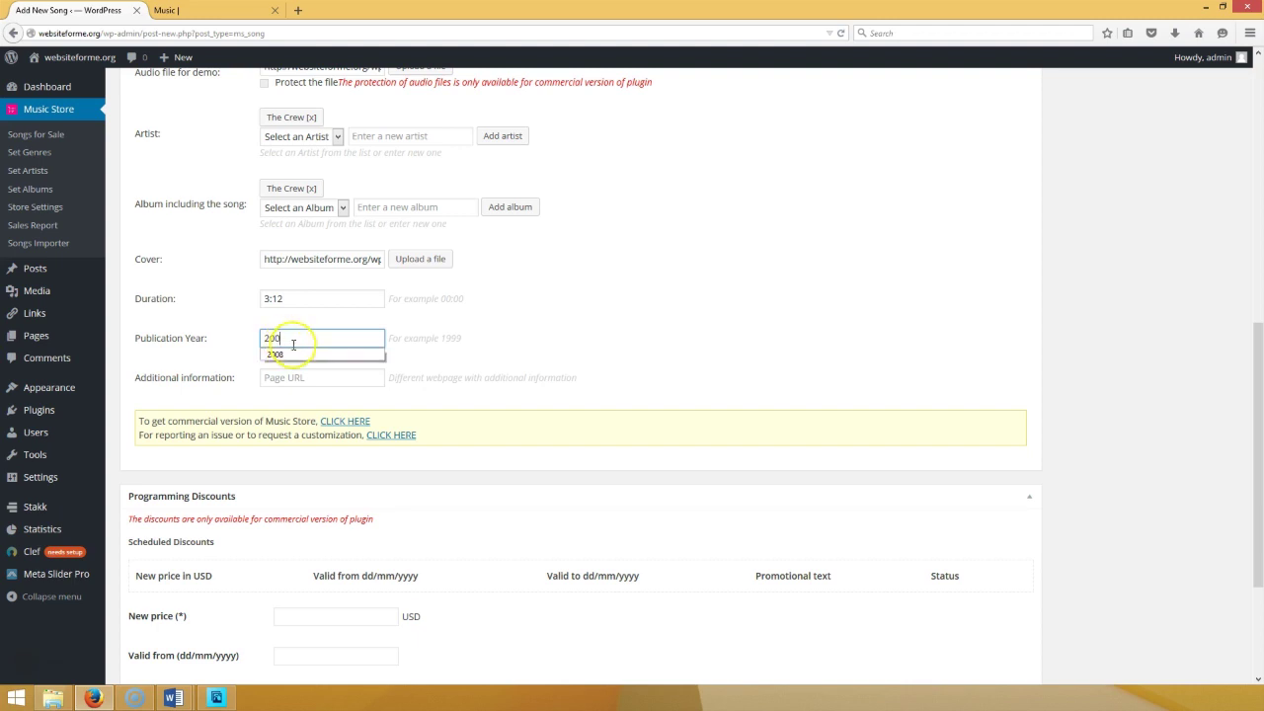
left_click(310, 361)
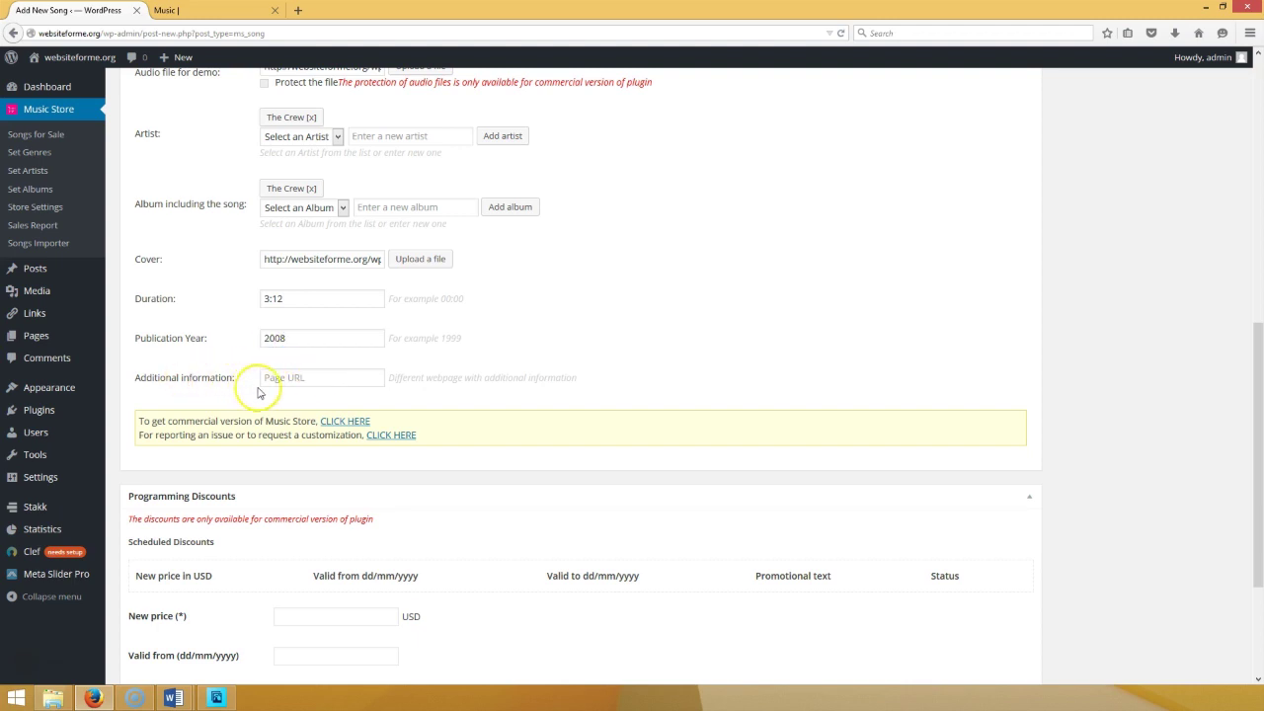
- Leave the additional information URL empty and publish the song
left_click(298, 379)
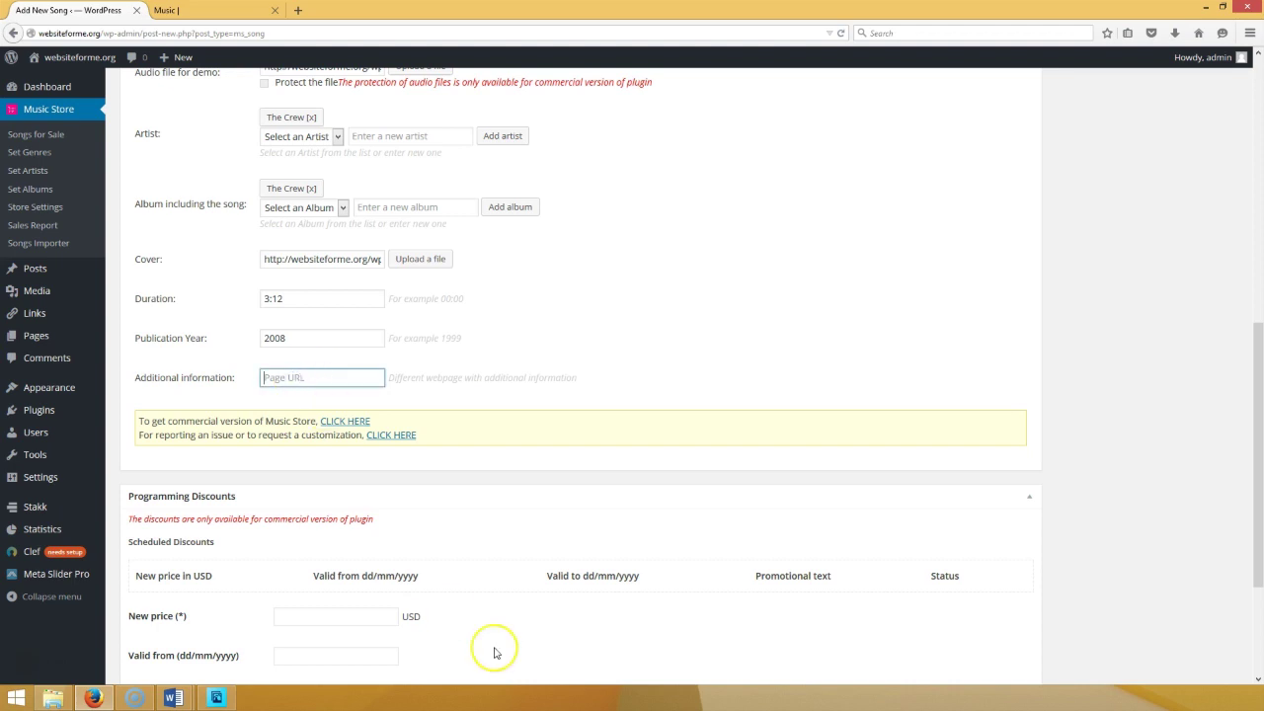
scroll(567, 527, "down", 4)
scroll(718, 548, "up", 10)
left_click(1206, 268)
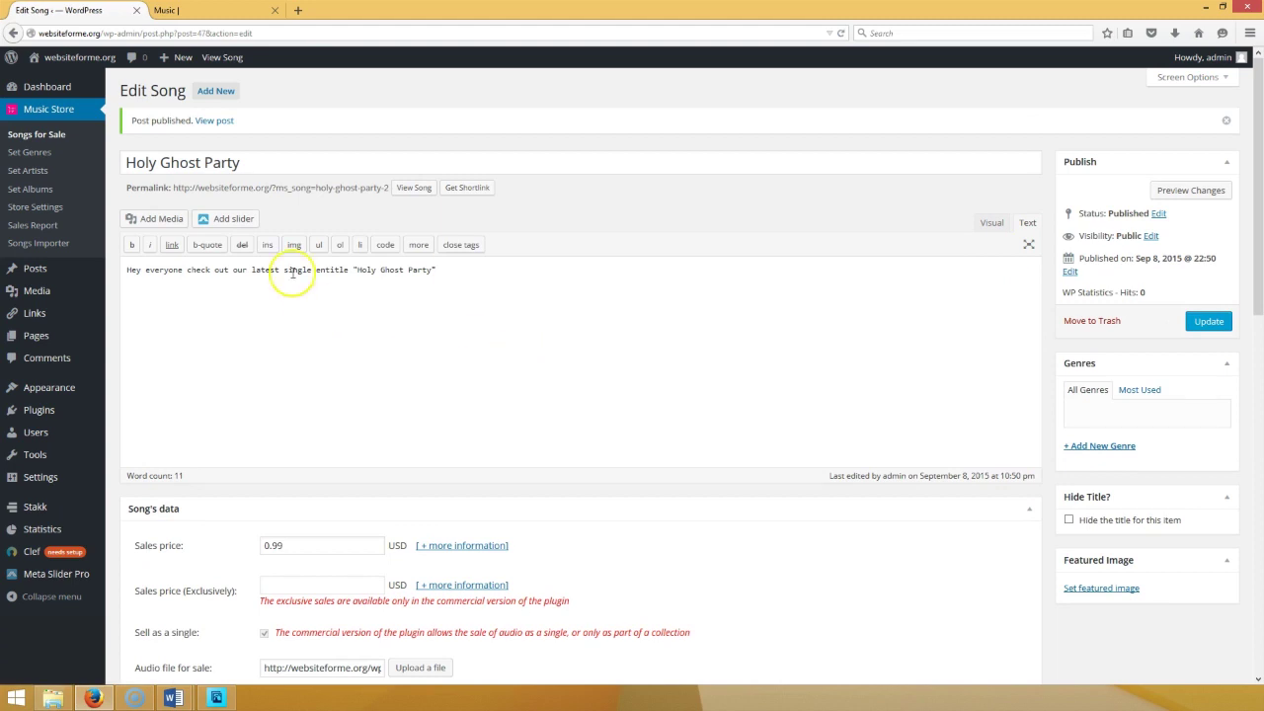
- View the published song's page with its demo clip playing, and check the site's live Music page
left_click(413, 188)
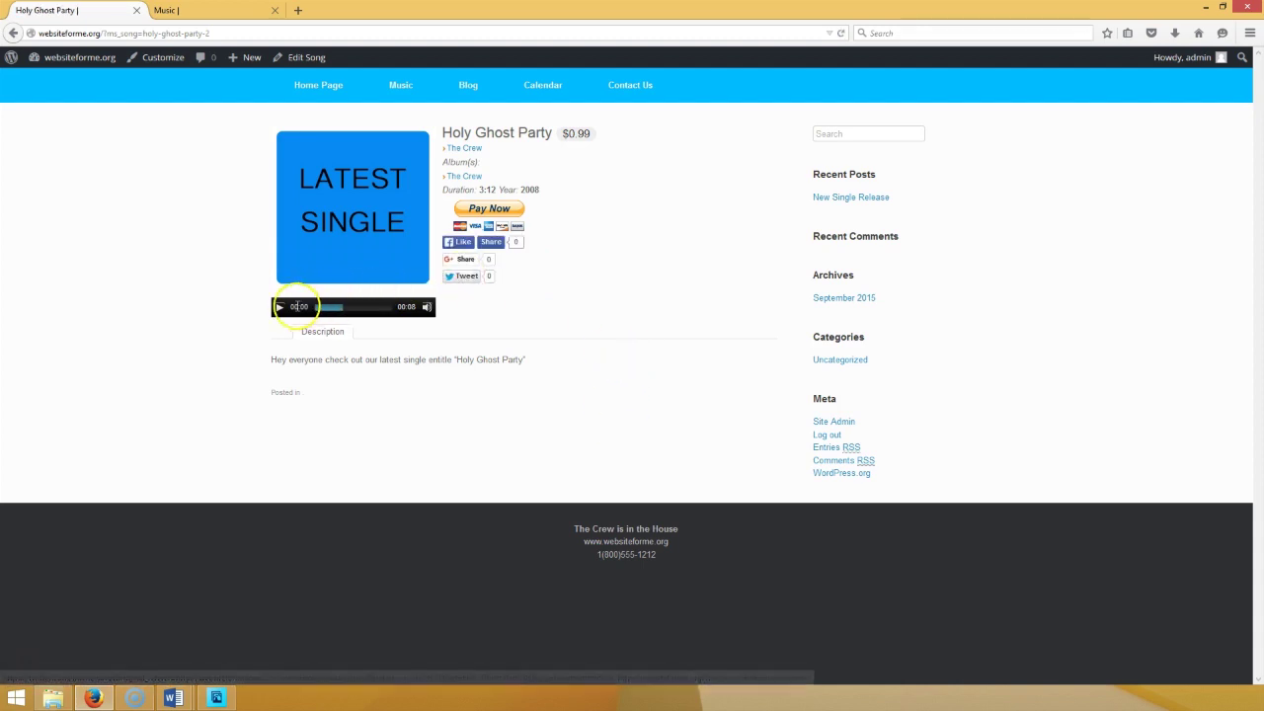
left_click(281, 308)
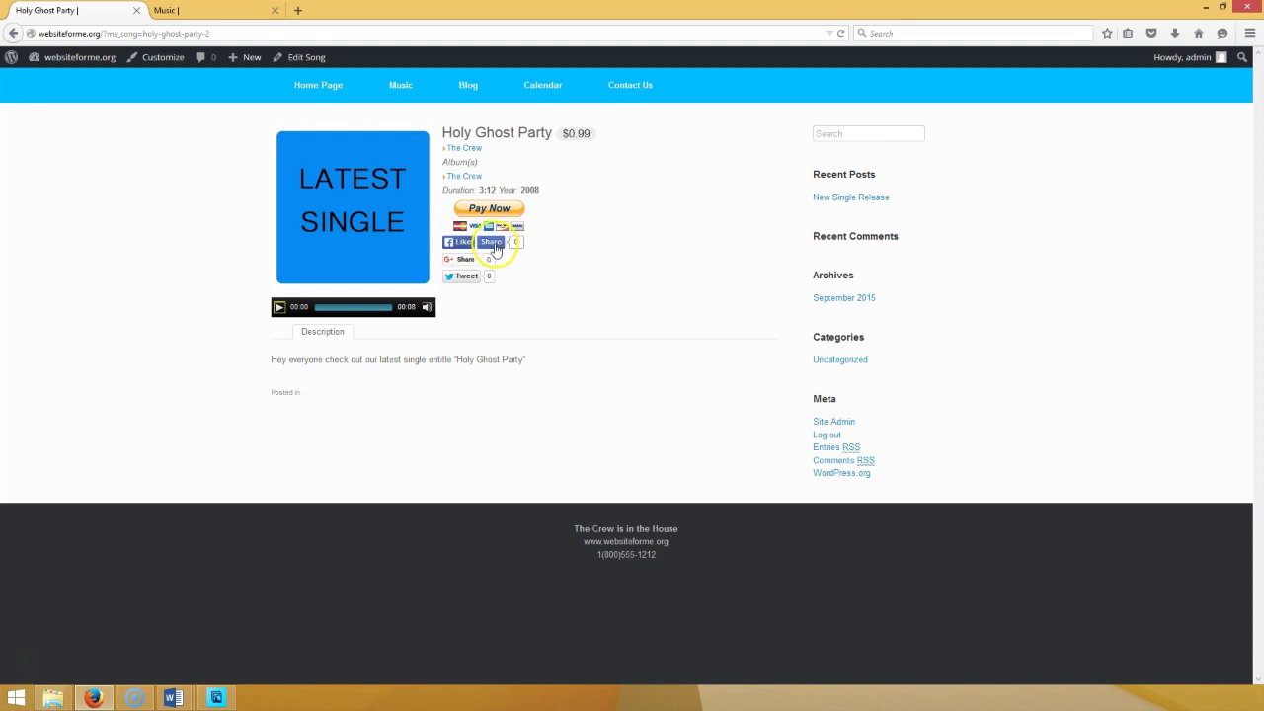
left_click(150, 13)
left_click(418, 85)
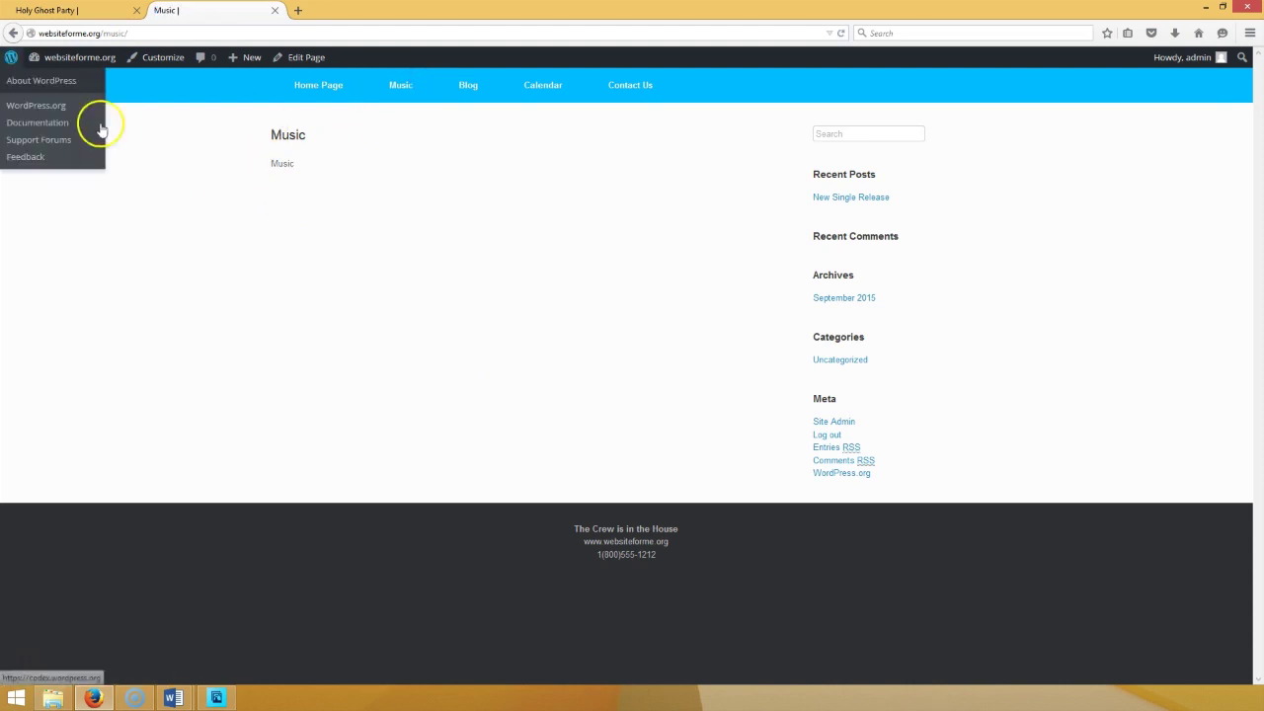
- Replace the Music page's body text with the [music_store] shortcode, keeping 1 column and unfiltered results, and update the page
left_click(77, 12)
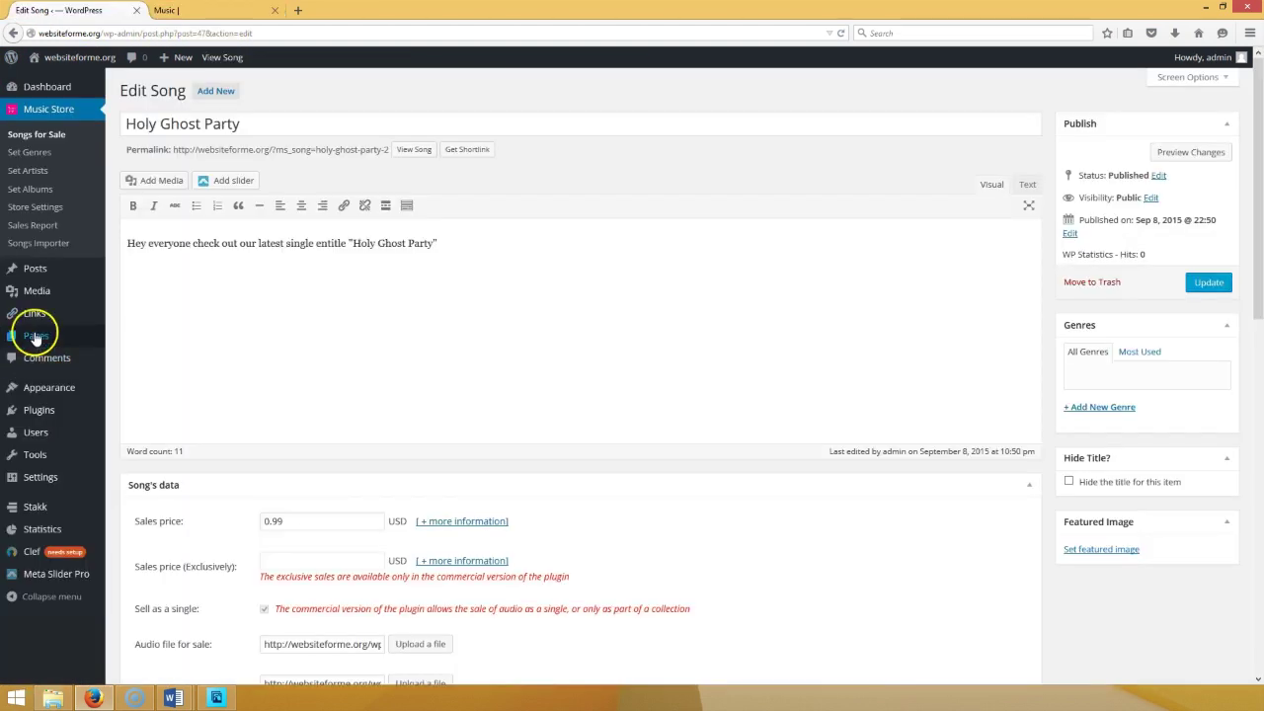
left_click(34, 337)
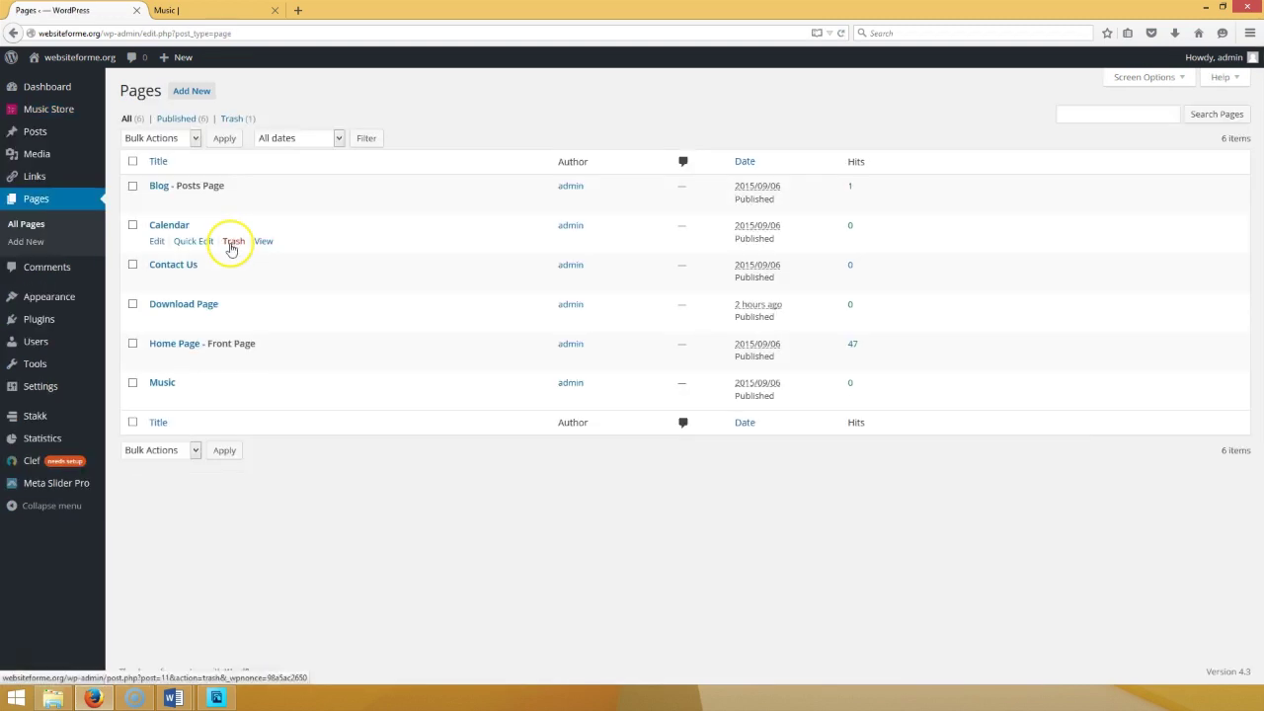
left_click(156, 399)
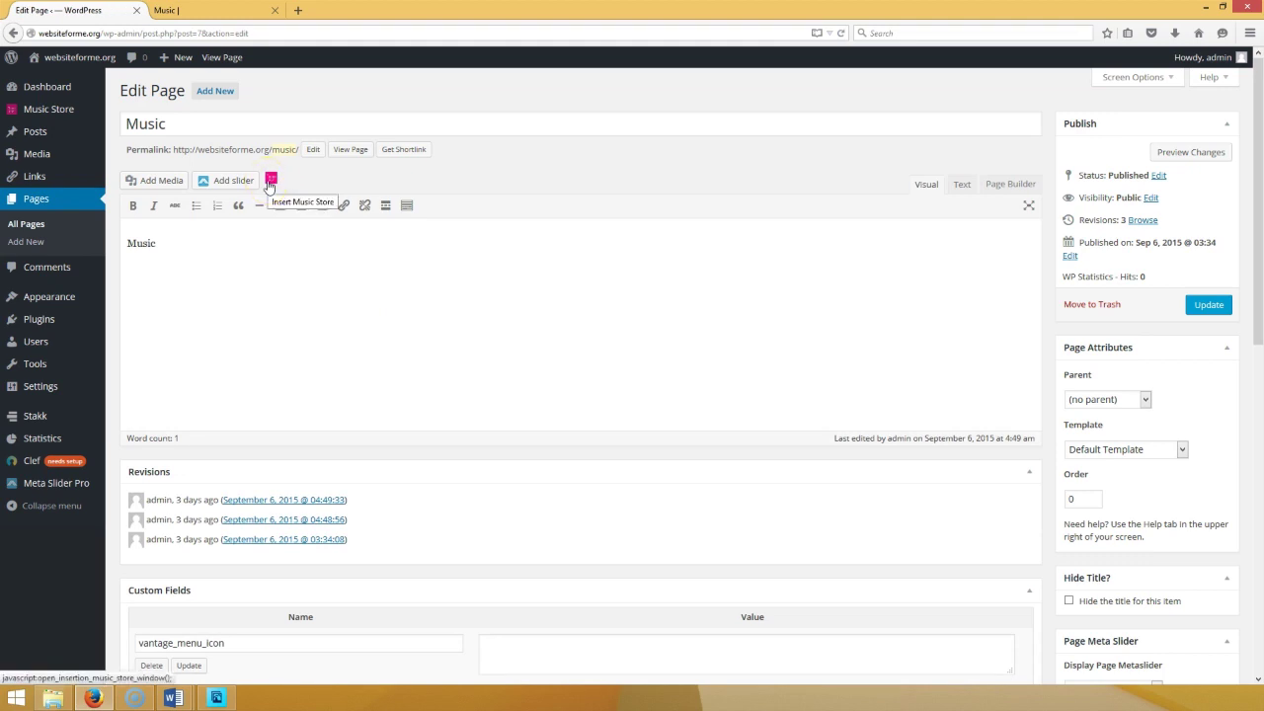
left_click(271, 180)
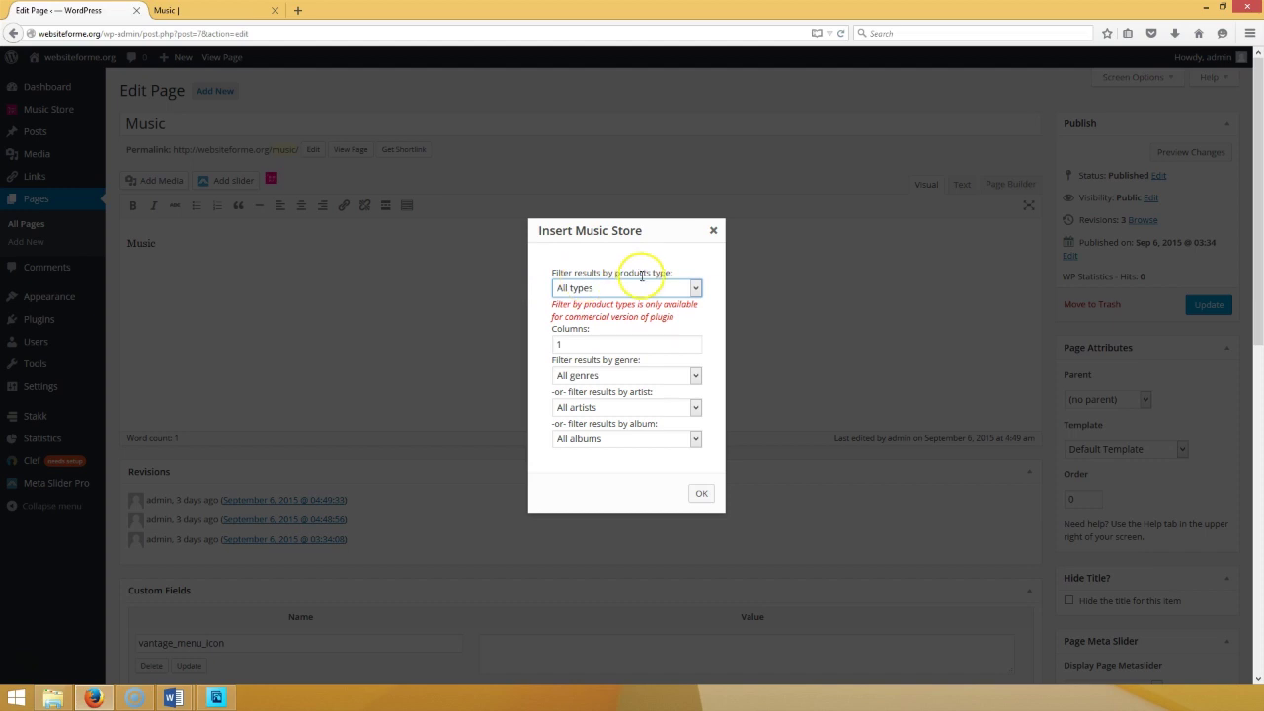
left_click(700, 291)
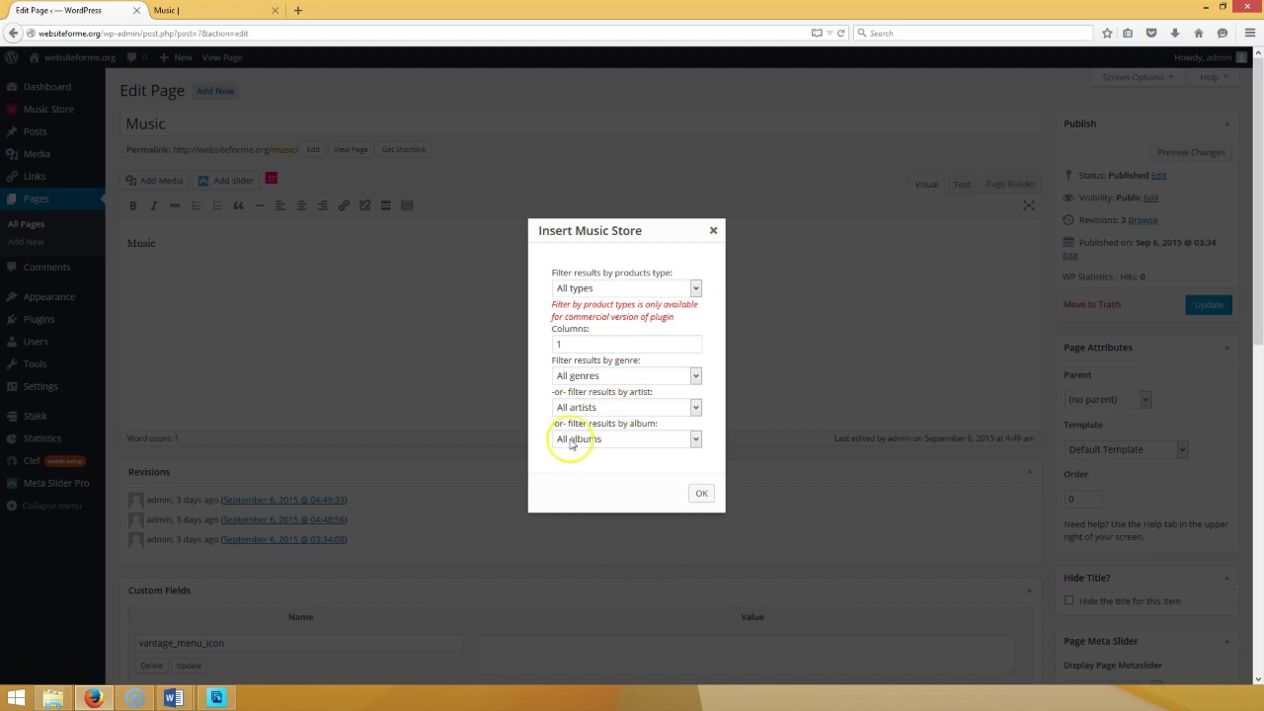
left_click(701, 493)
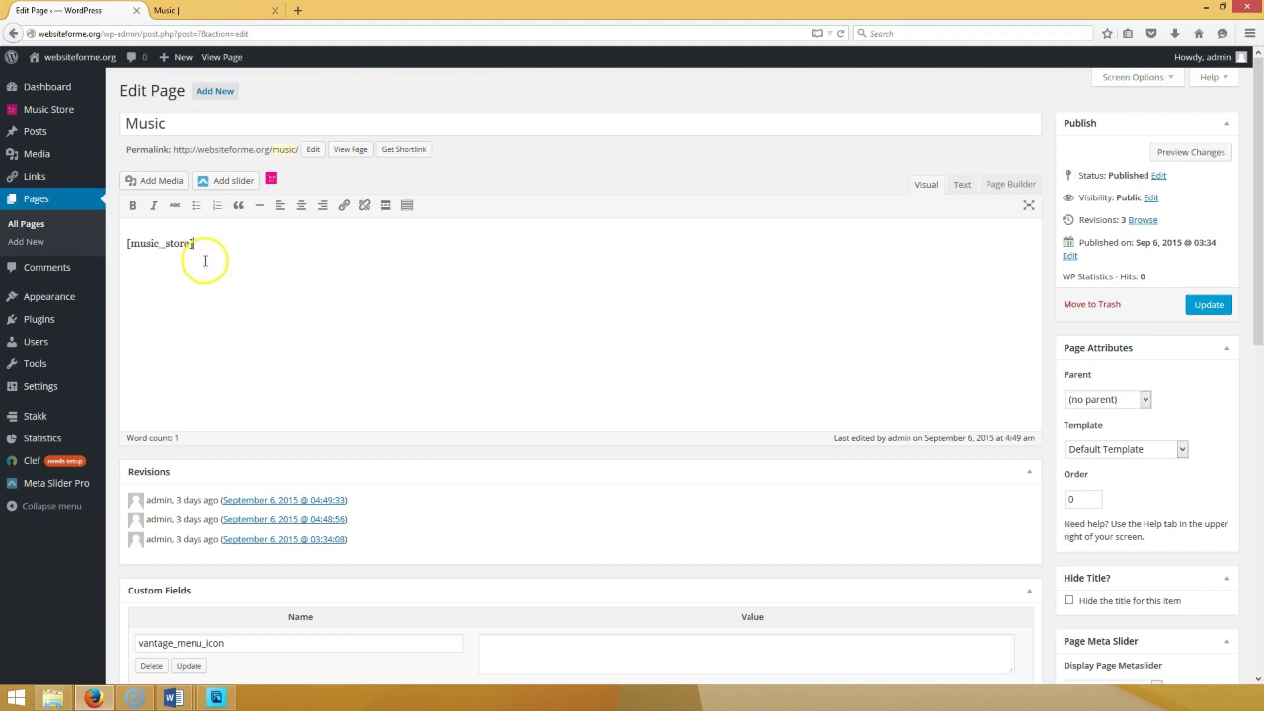
left_click(1206, 304)
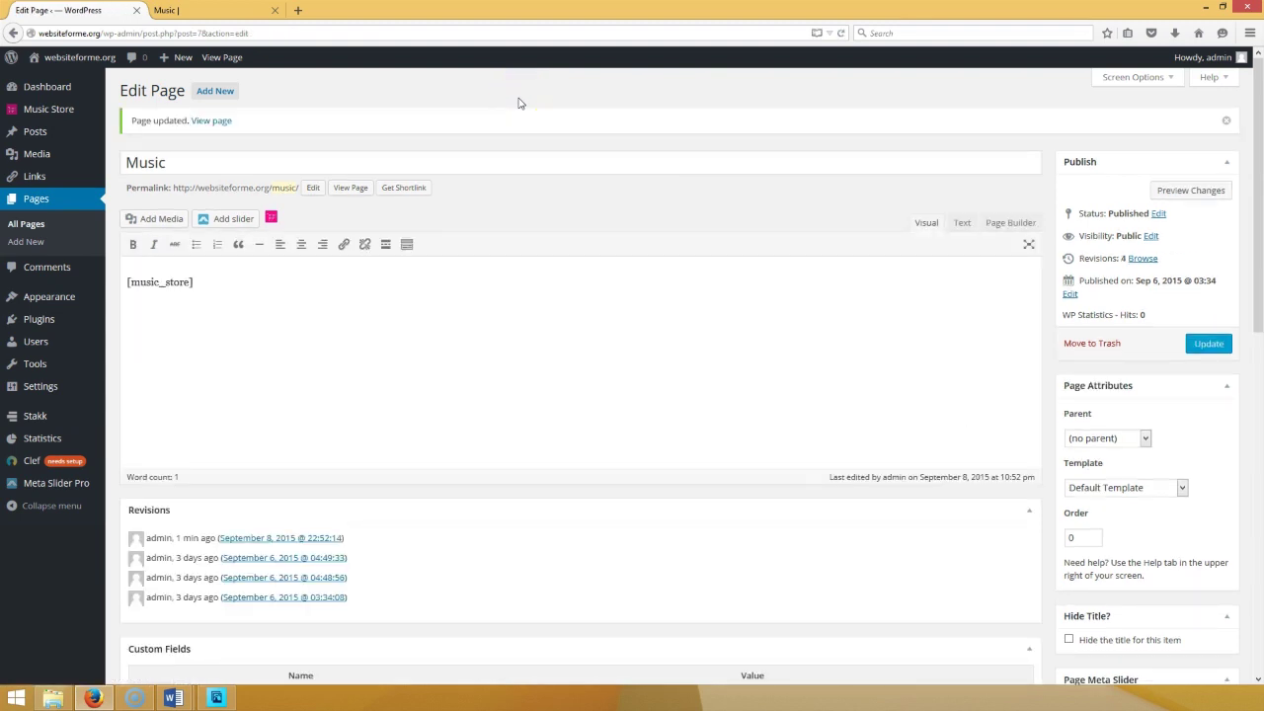
- Check the music store on the live Music page and the admin list of songs for sale
left_click(166, 10)
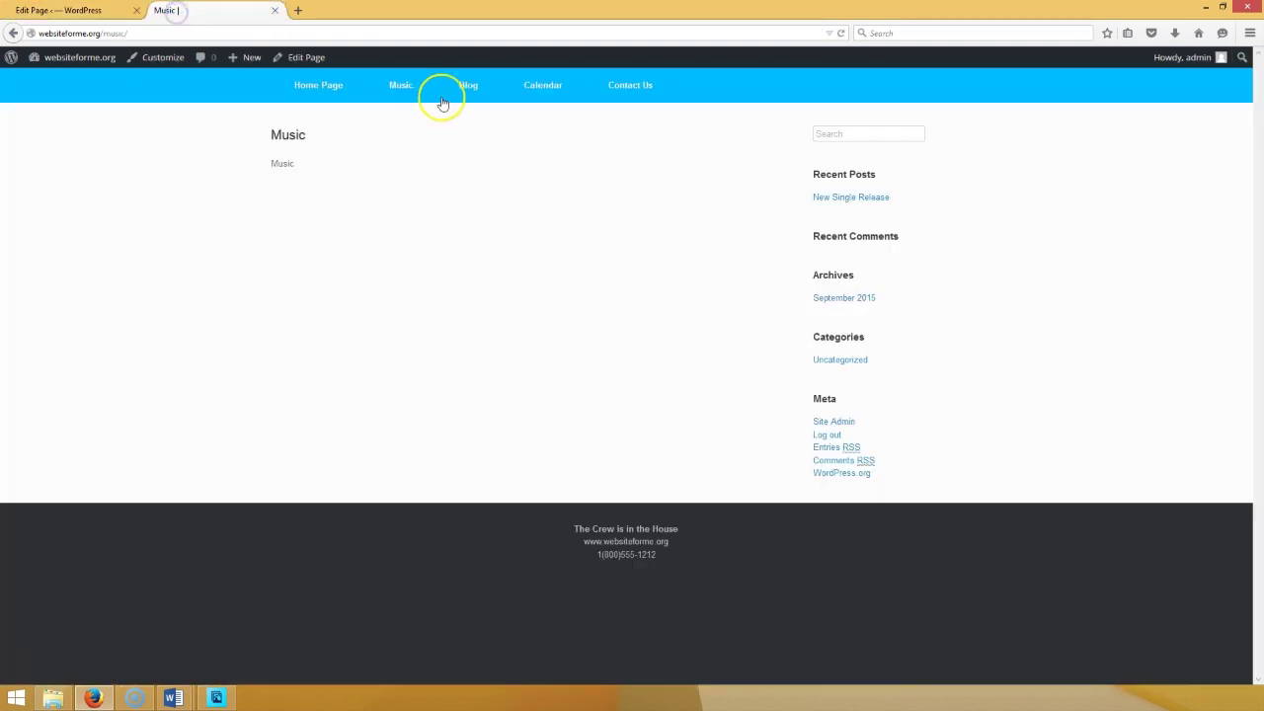
left_click(383, 79)
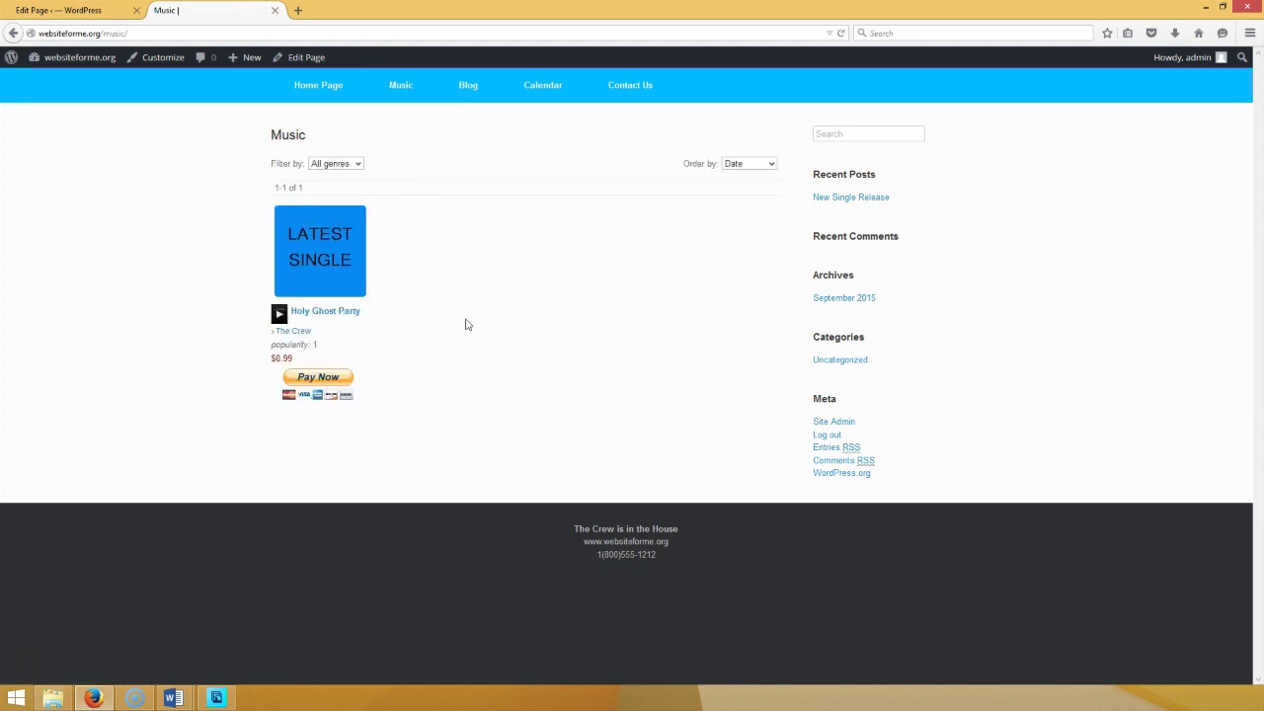
left_click(75, 10)
left_click(30, 115)
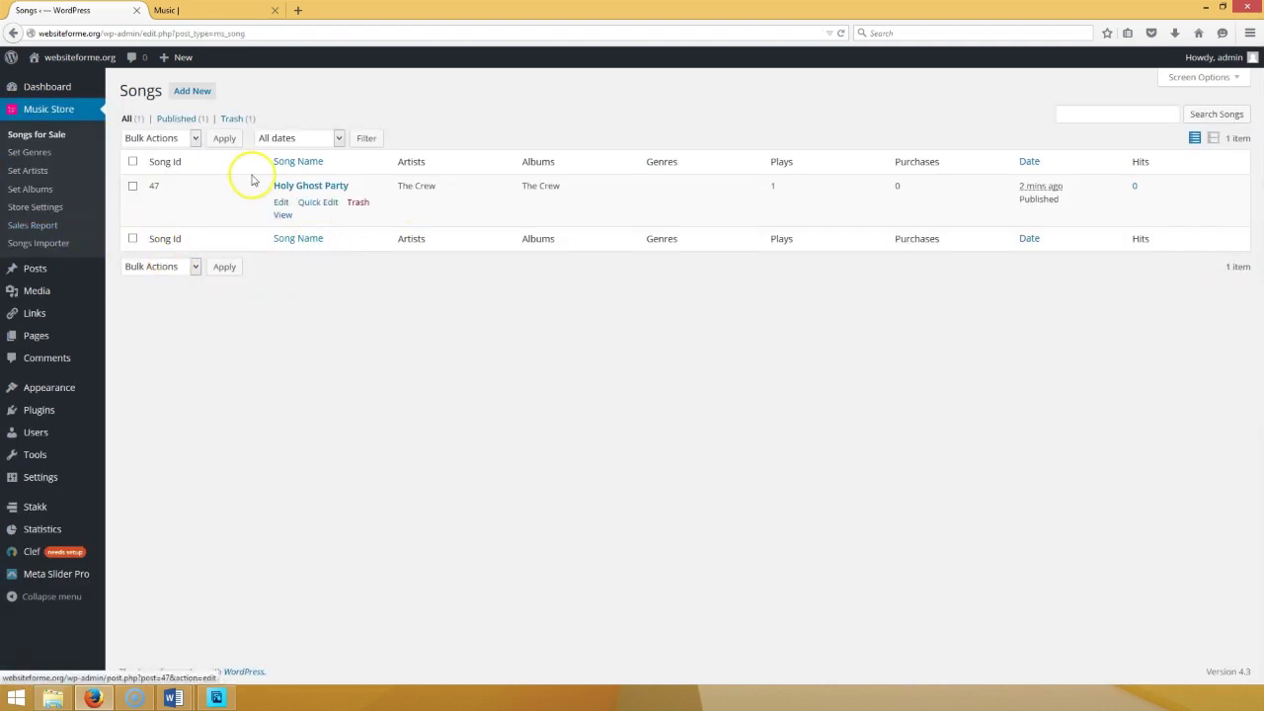
- Return to the live Music page and view the Holy Ghost Party song's product page
left_click(218, 13)
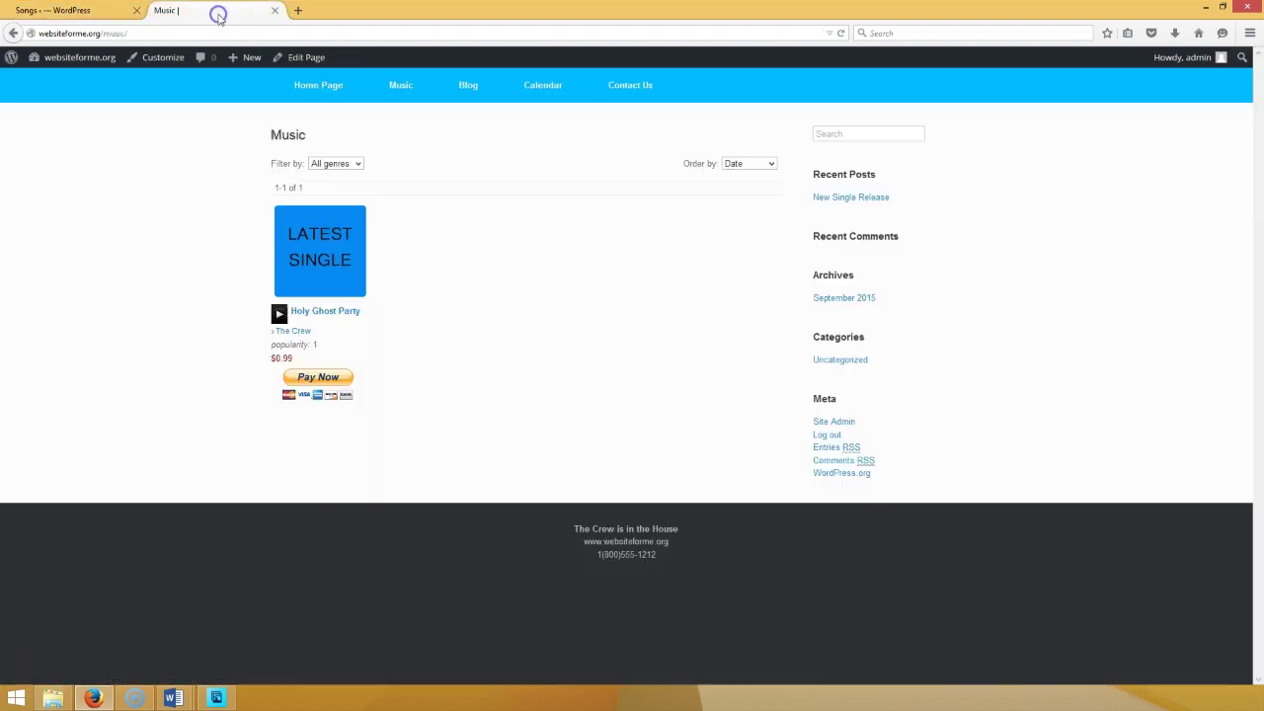
left_click(413, 87)
left_click(333, 411)
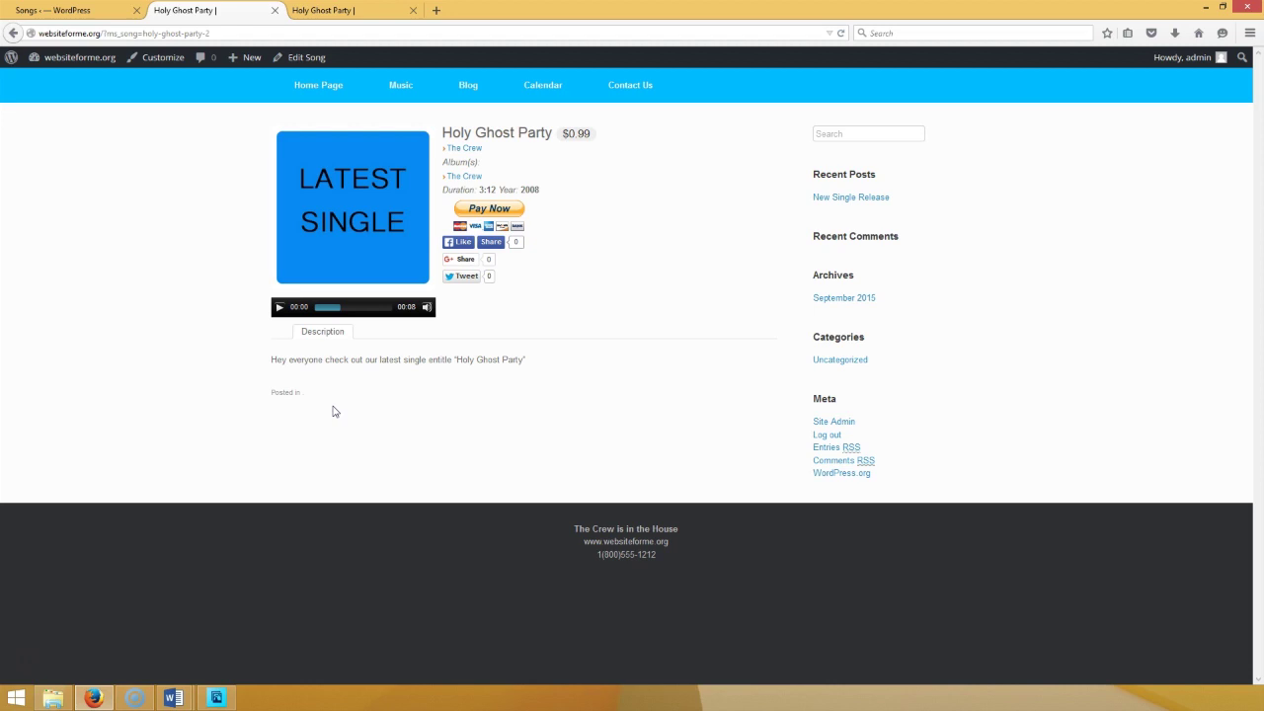
left_click(403, 465)
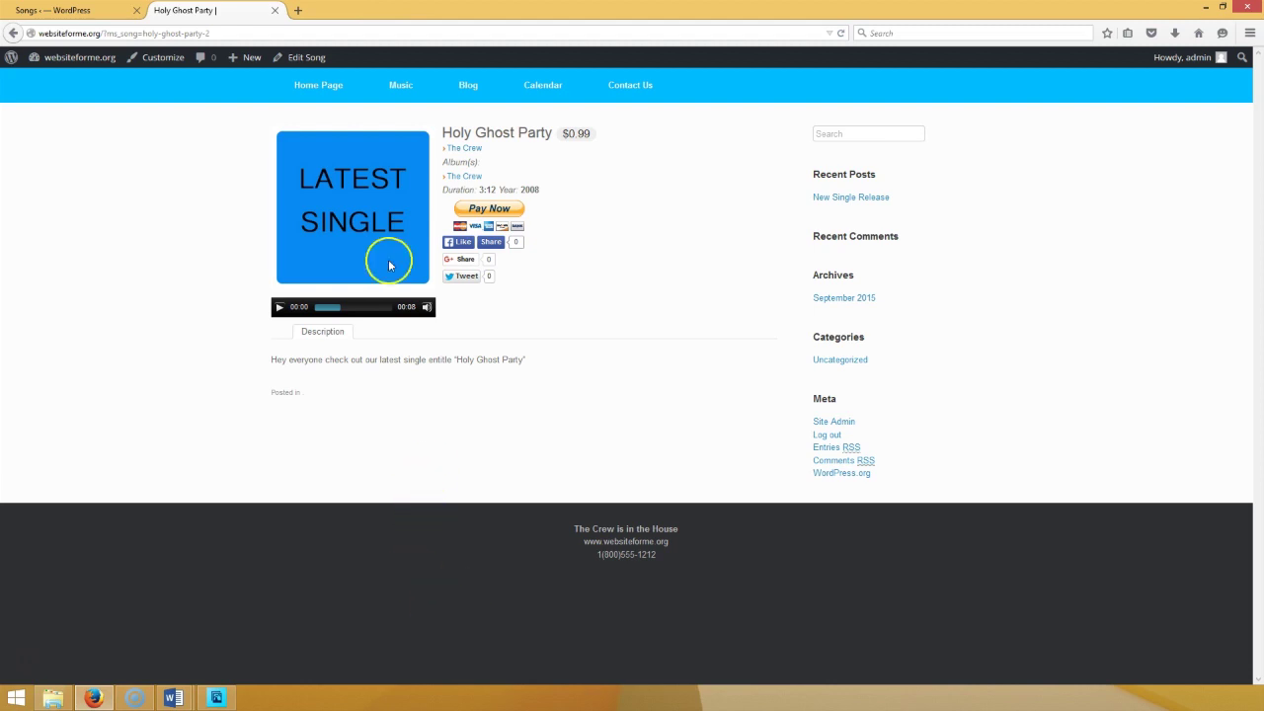
- Review the site's home page from the slider down to the latest blog section and footer
left_click(320, 87)
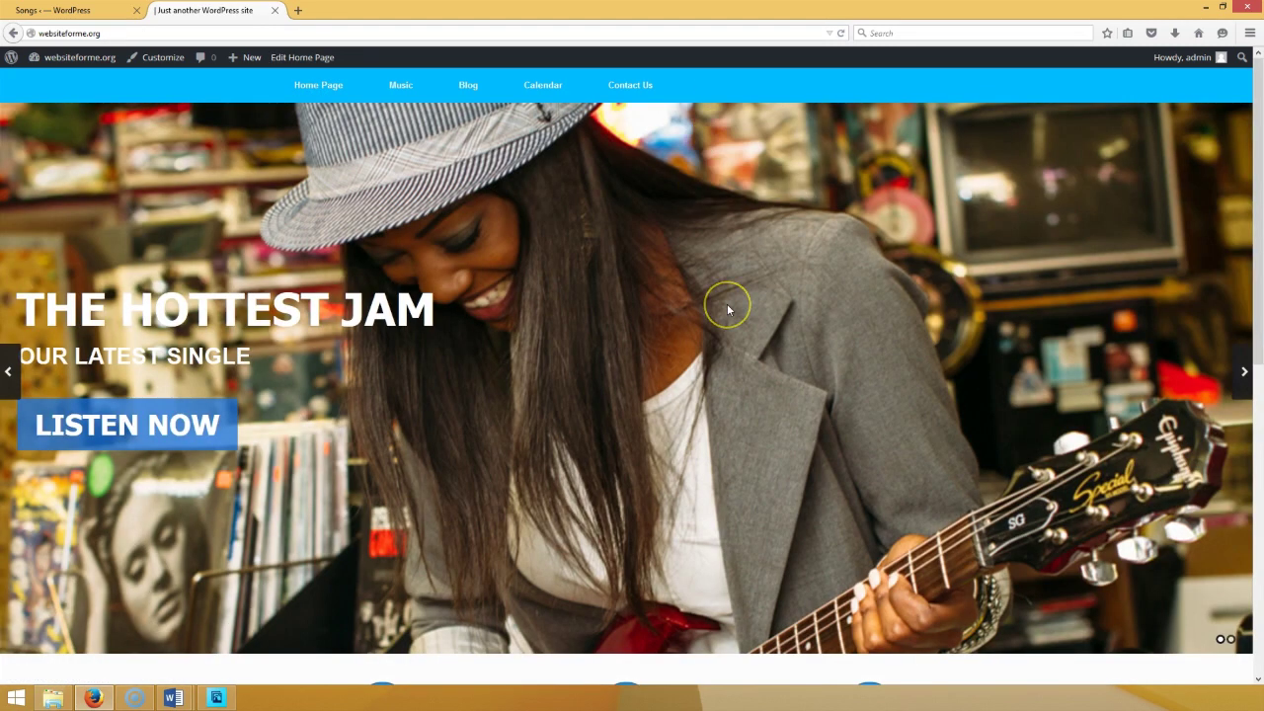
scroll(726, 303, "down", 3)
scroll(727, 309, "down", 3)
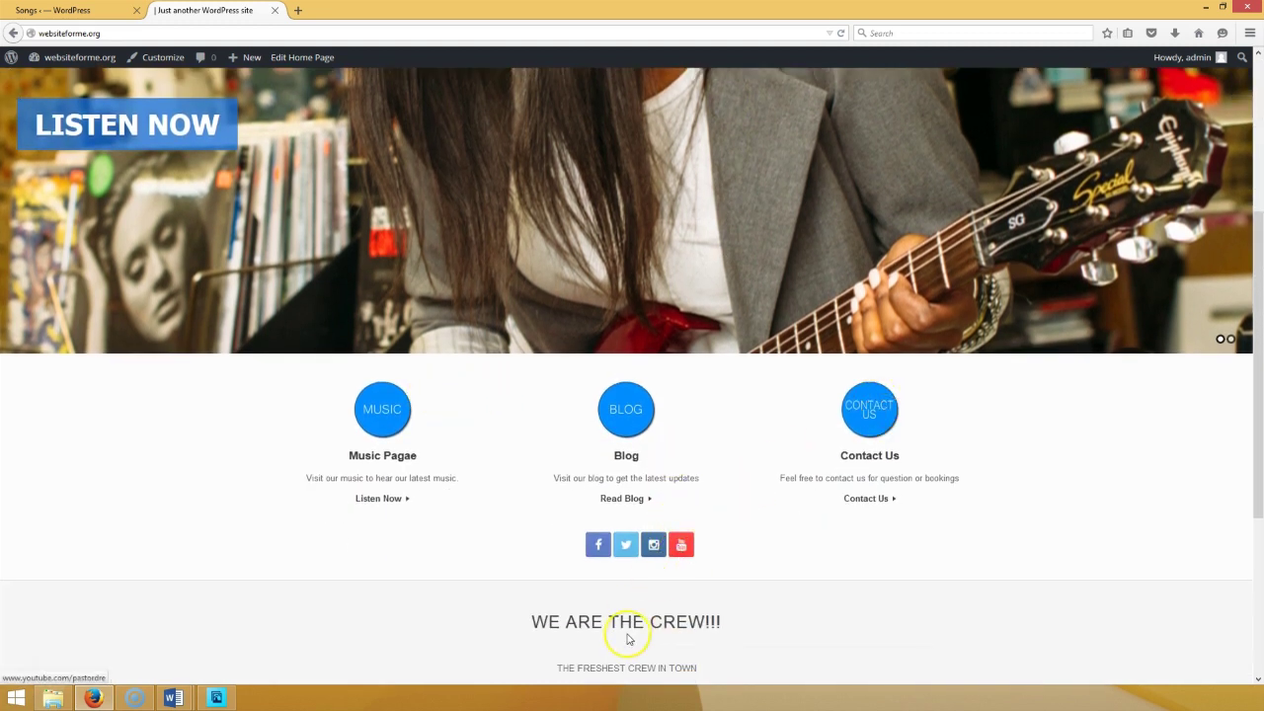
scroll(632, 632, "down", 3)
scroll(488, 598, "down", 2)
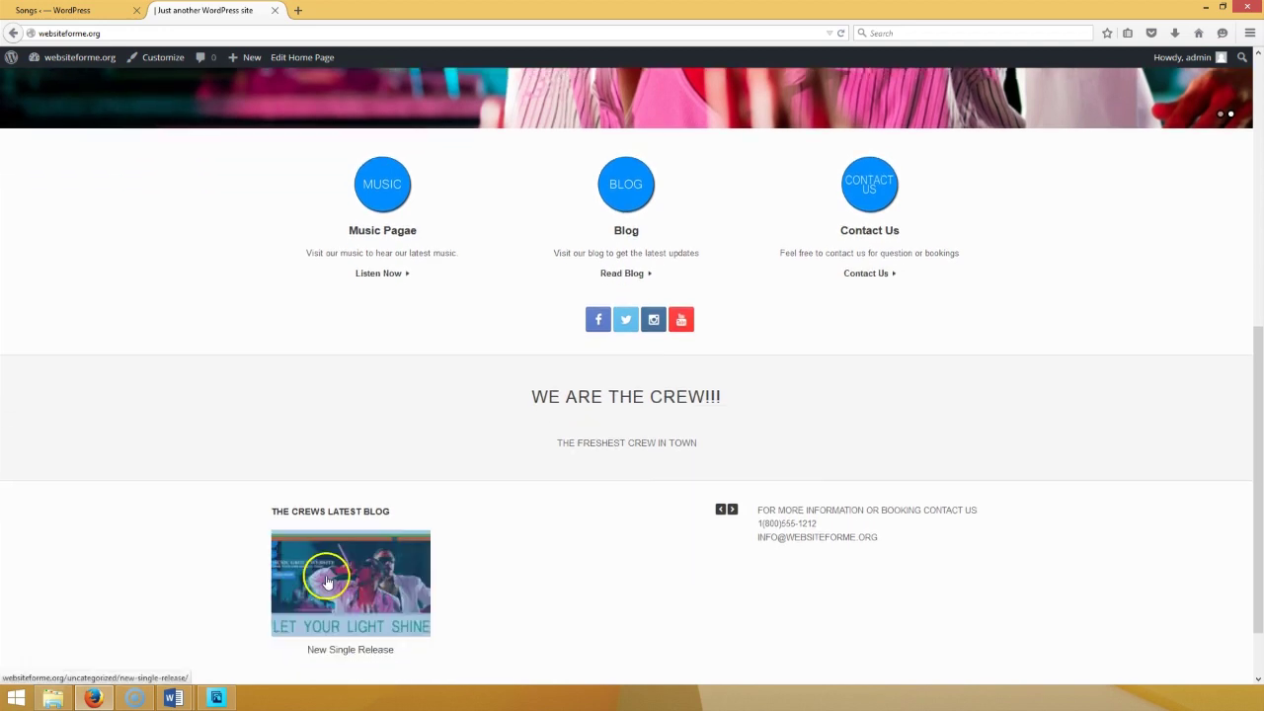
scroll(818, 533, "down", 3)
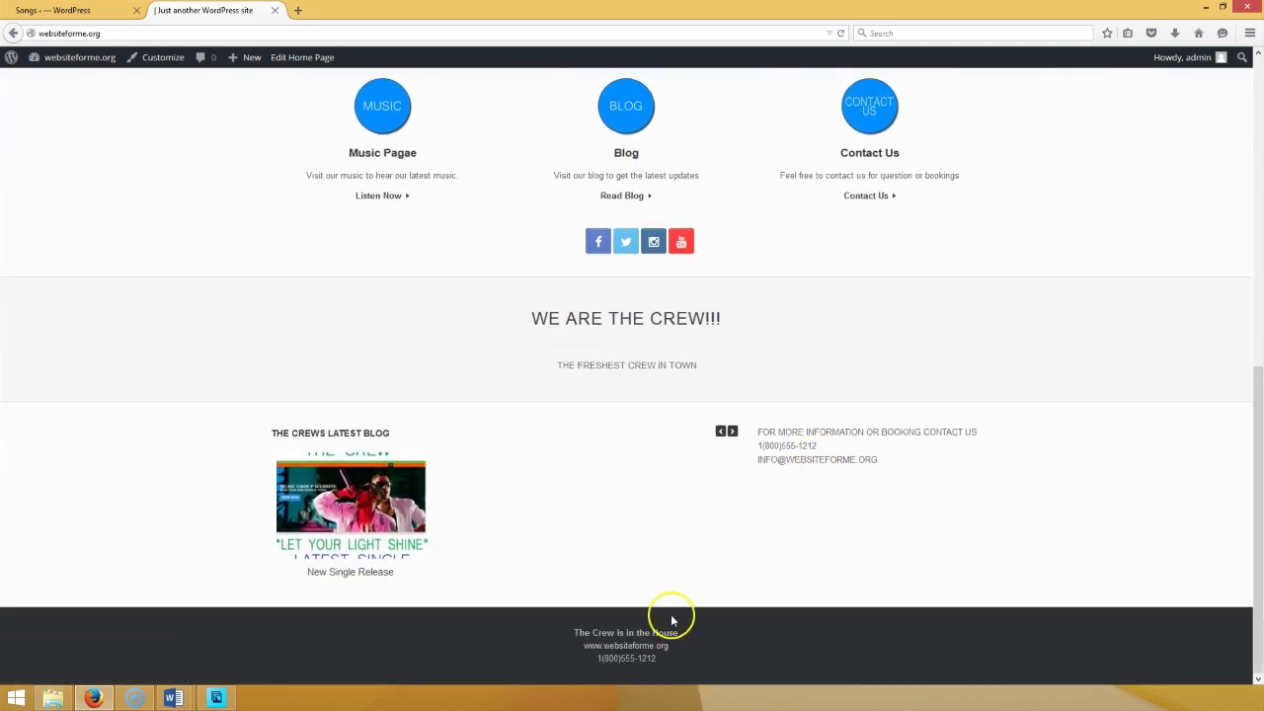
- Review the live site's Music page with its song listing and the Blog page with the New Single Release post
left_click(672, 624)
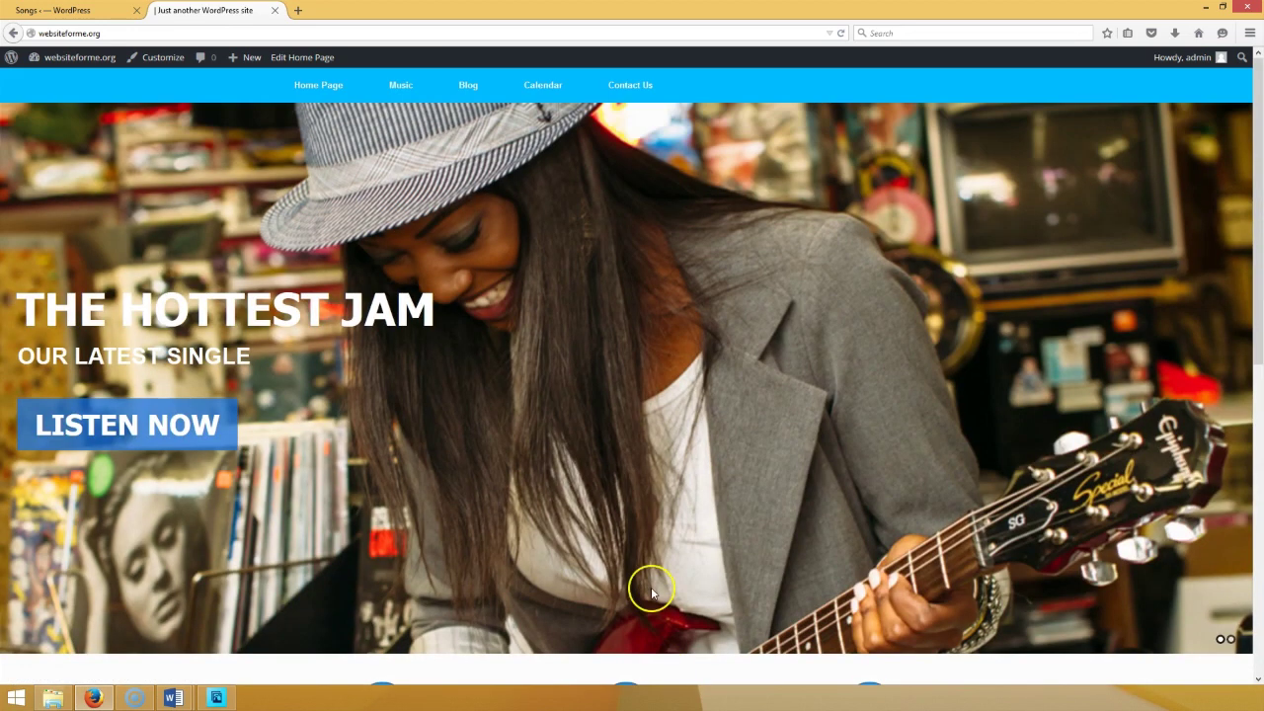
left_click(399, 85)
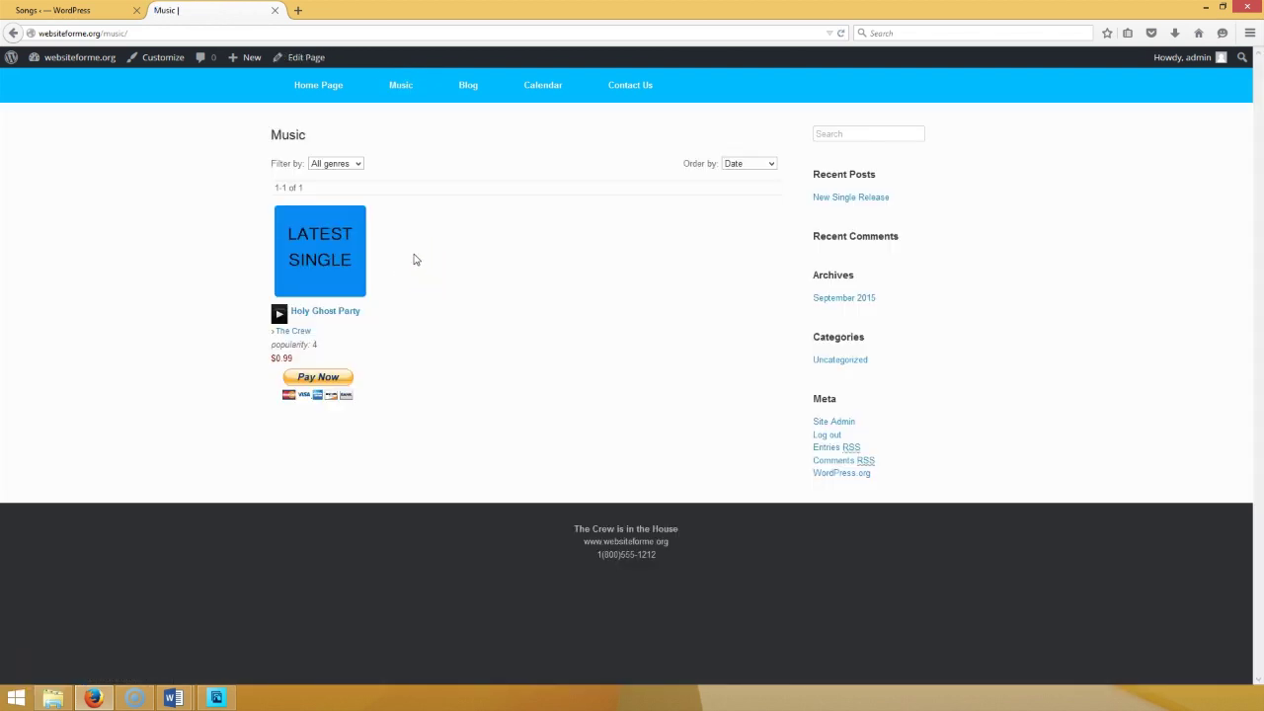
left_click(478, 91)
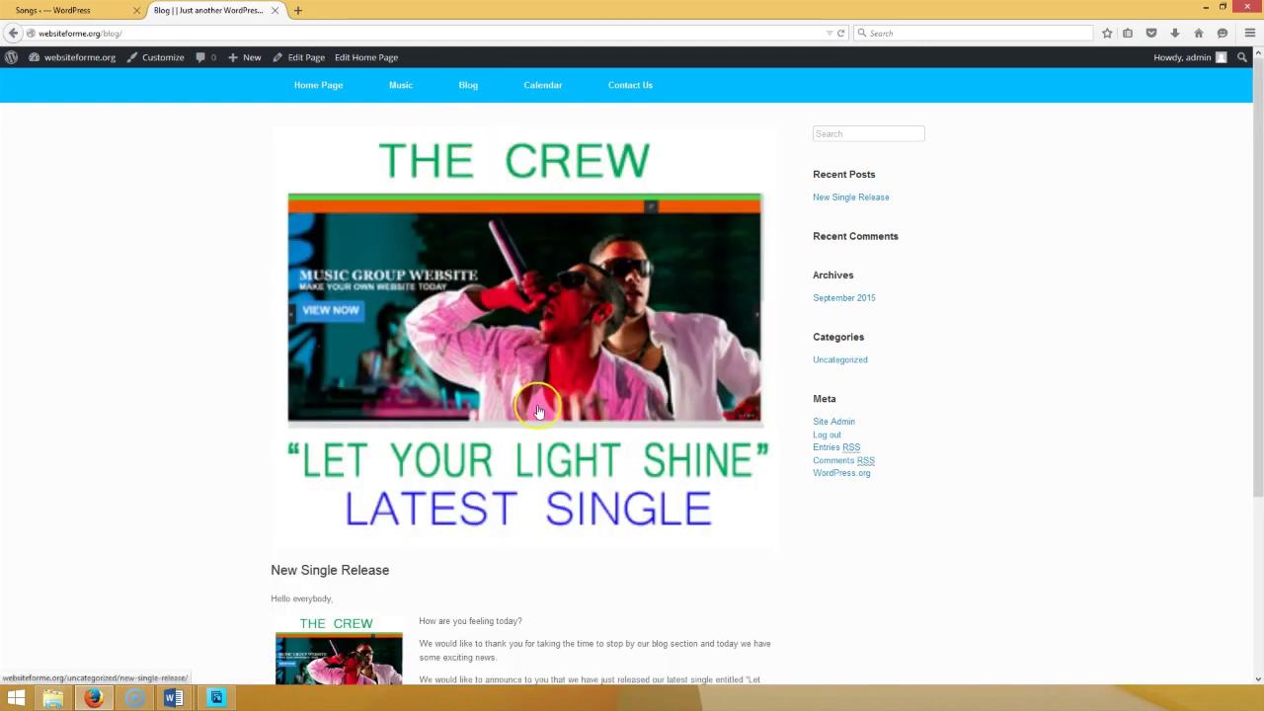
scroll(538, 411, "down", 5)
scroll(533, 442, "up", 5)
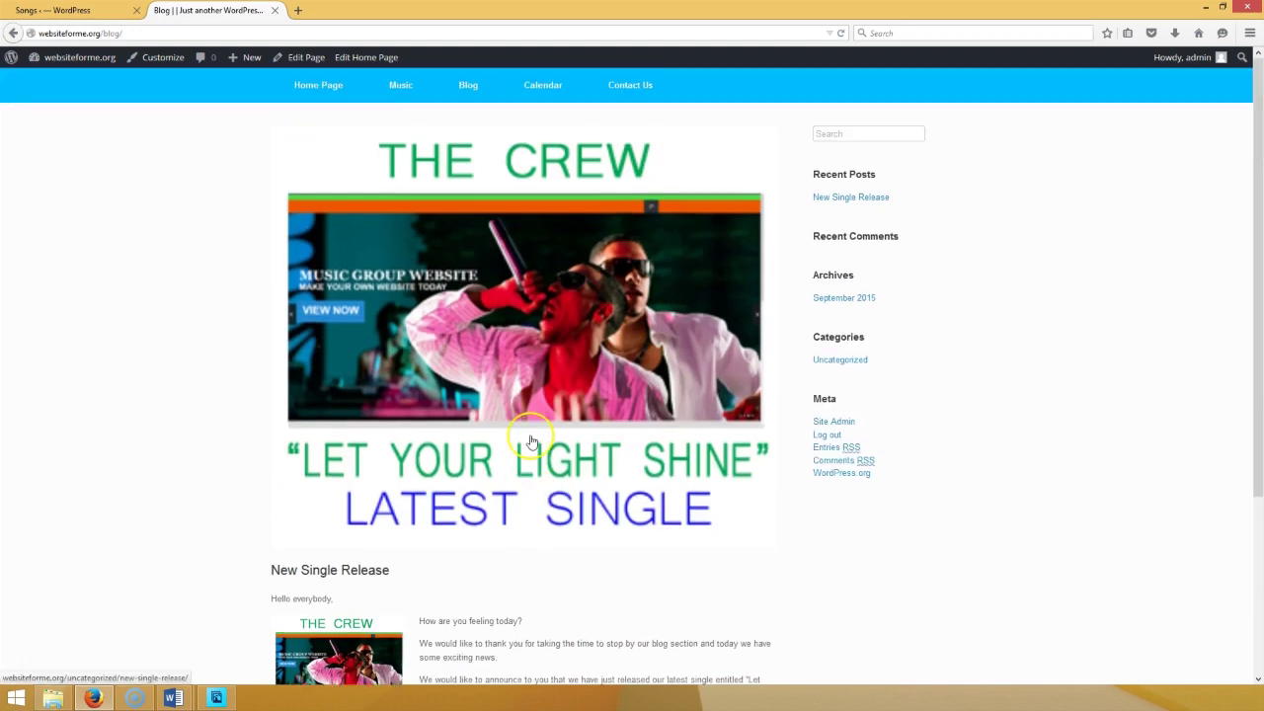
- Review the live Calendar page and the Contact Us page with its name, e-mail and message form
left_click(544, 83)
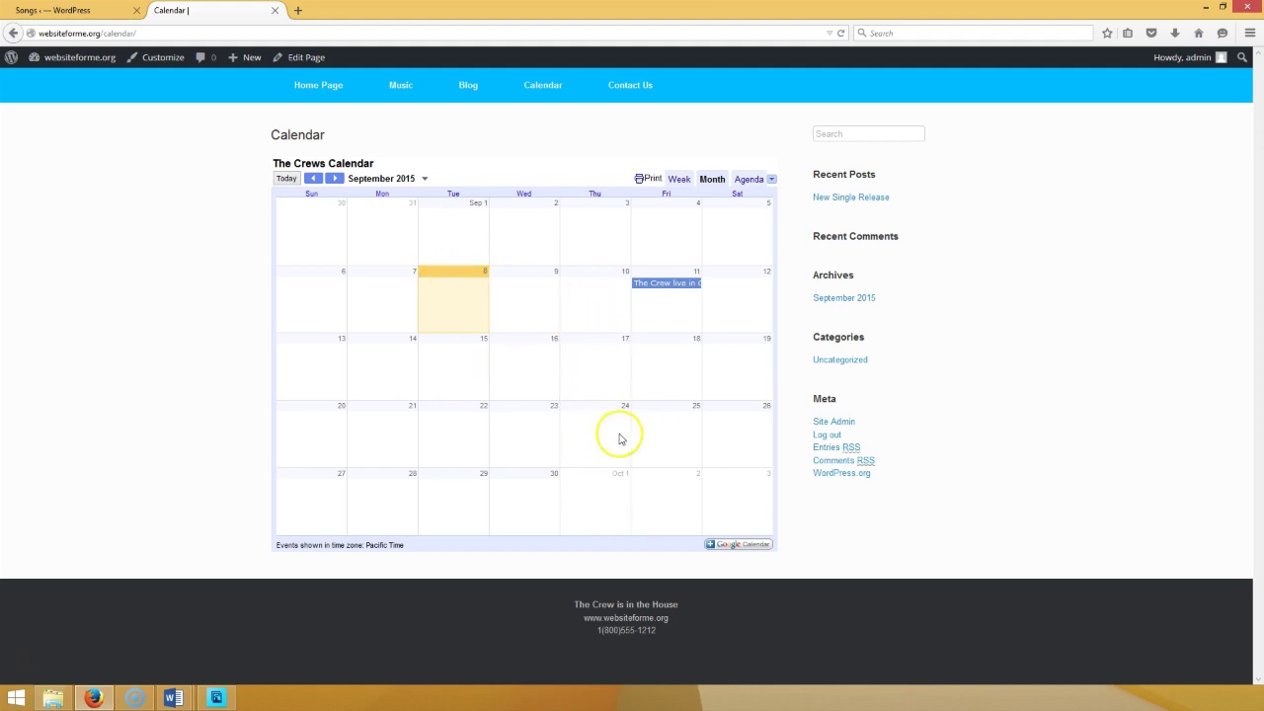
left_click(640, 89)
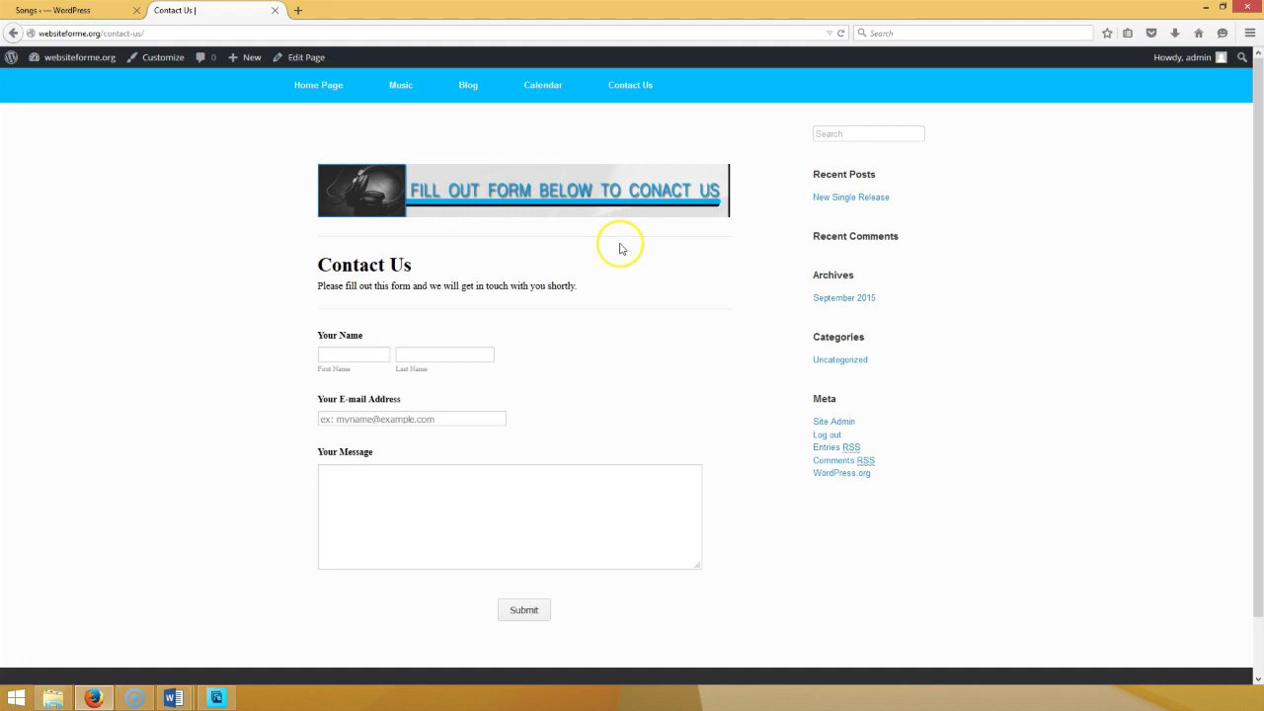
left_click(405, 470)
left_click(421, 419)
- Return to the live home page and review it from the slider down to the footer
left_click(308, 86)
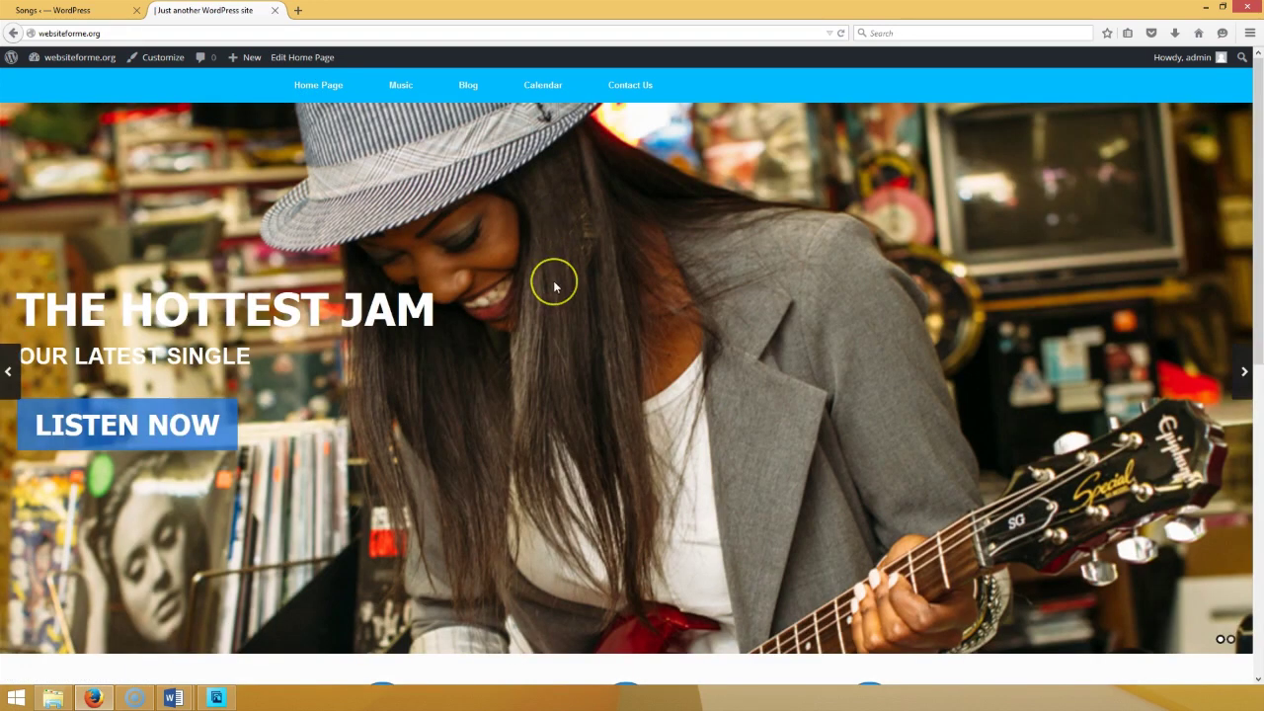
scroll(553, 284, "down", 10)
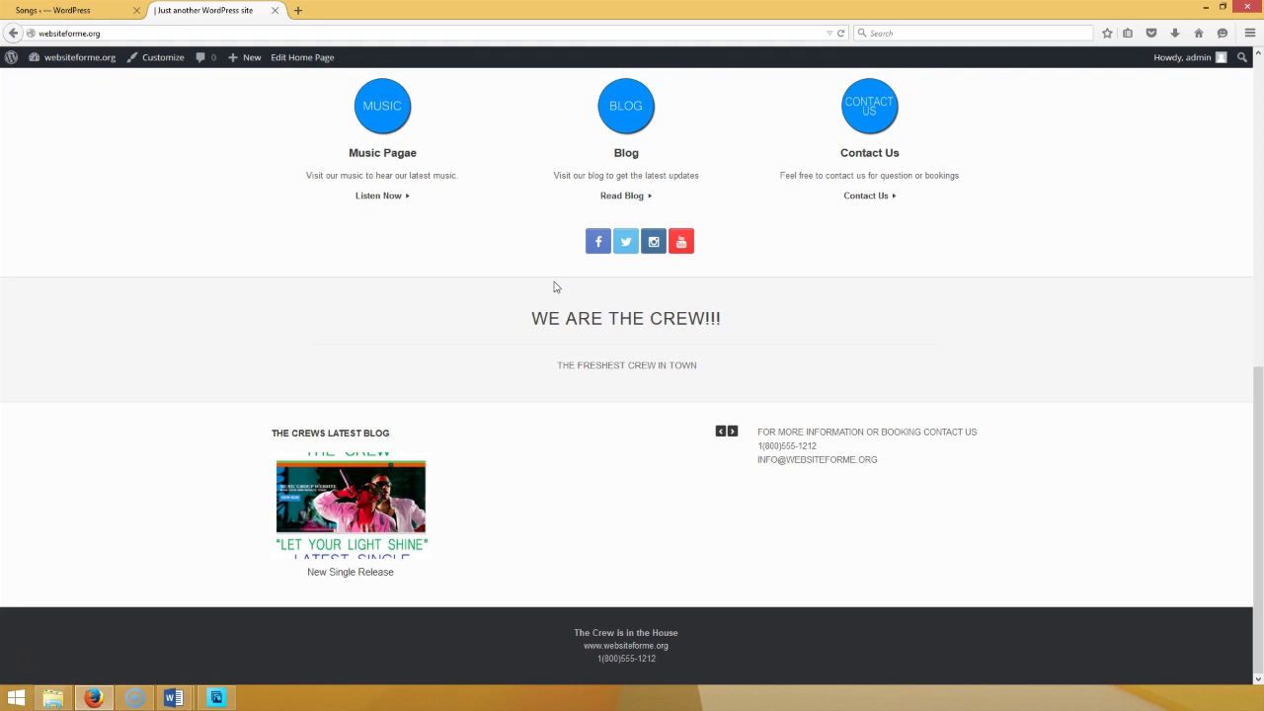
left_click(548, 439)
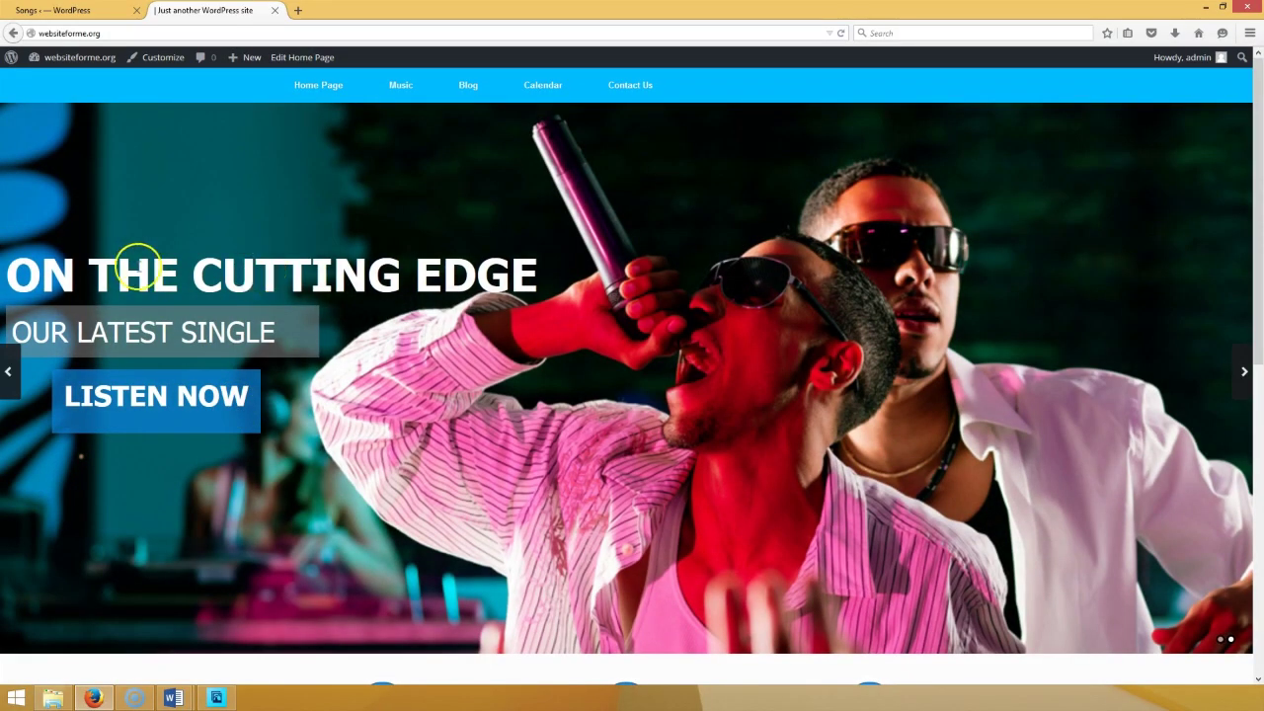
- Check the Stakk entry in the WordPress admin and open stakkplugin.com in a new browser tab
left_click(81, 10)
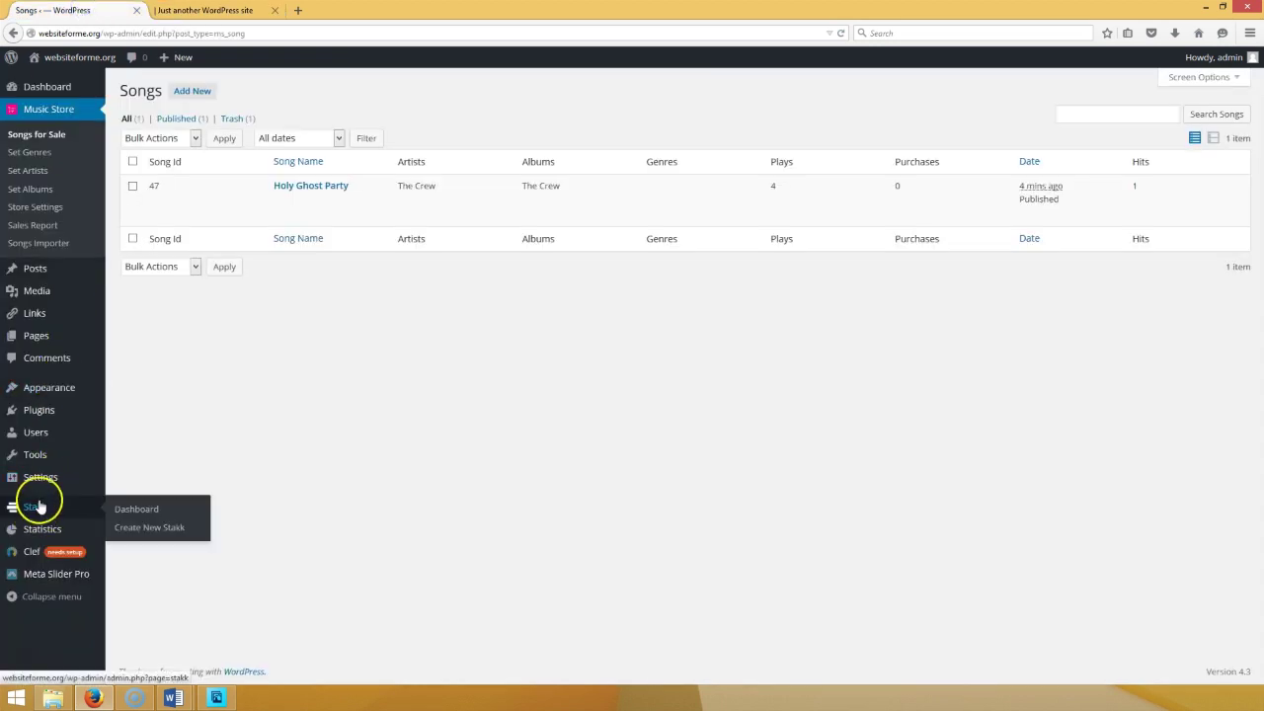
left_click(297, 10)
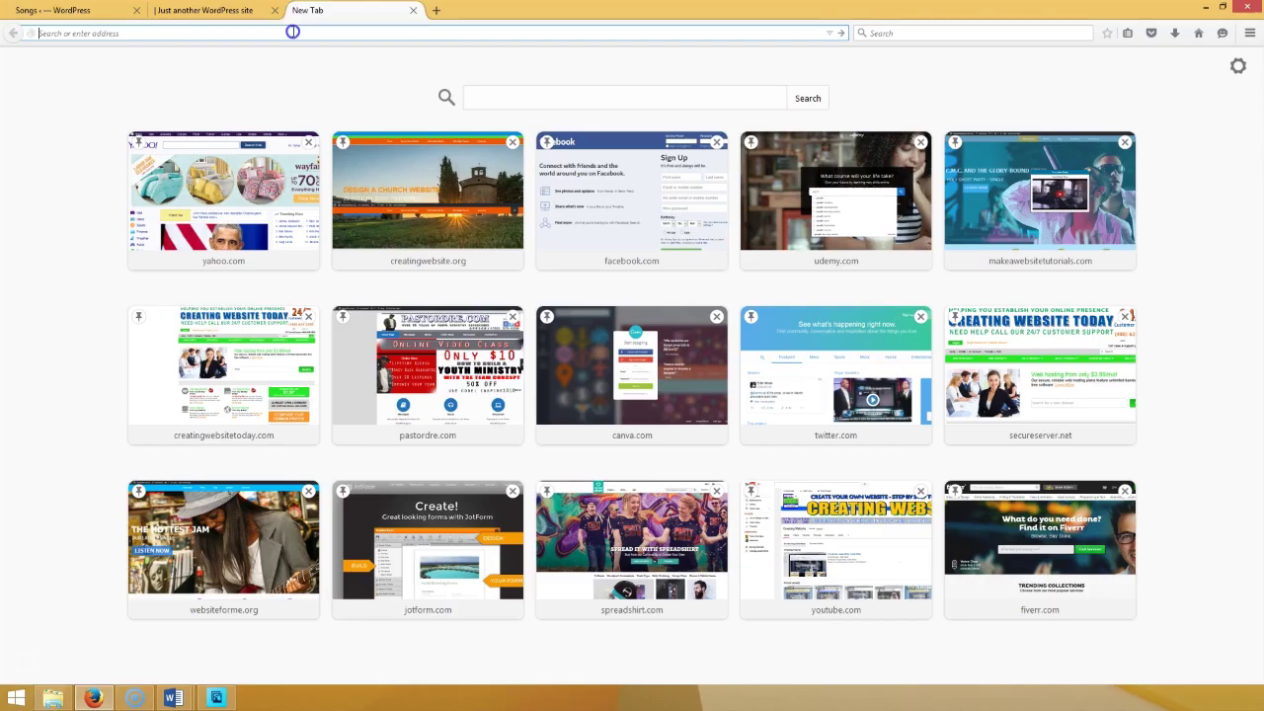
type("stak")
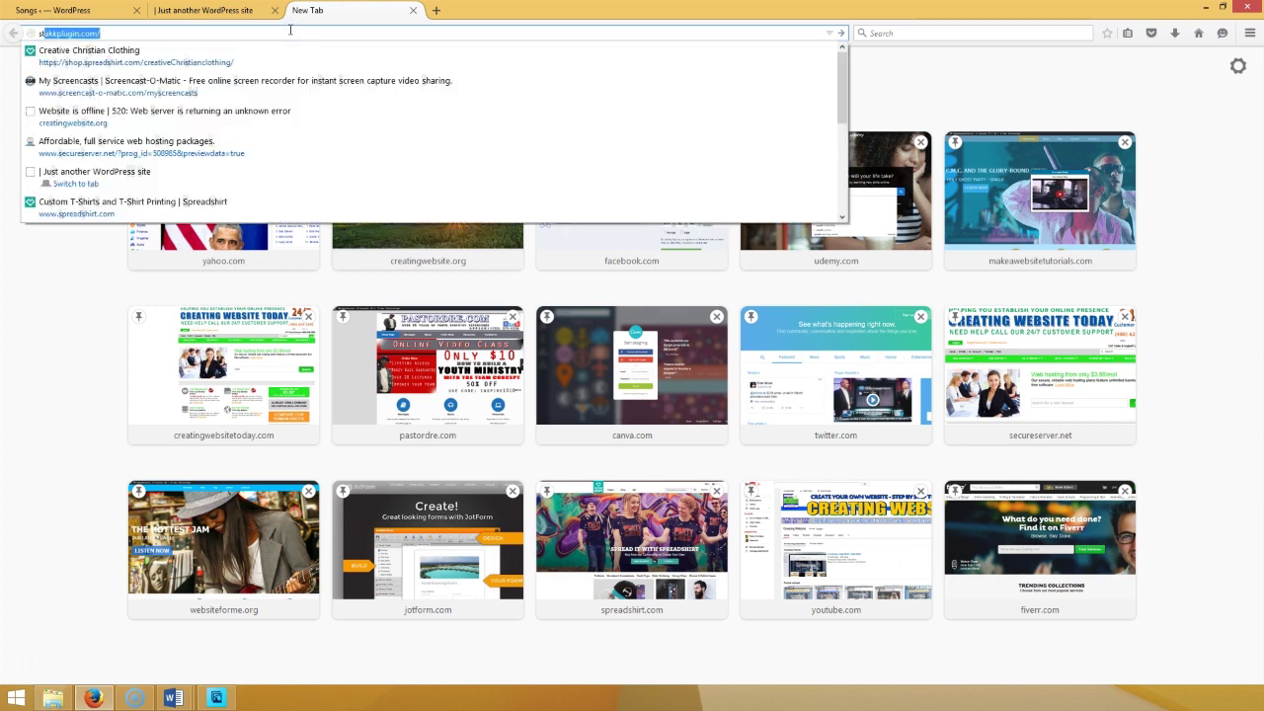
type("k")
key("Return")
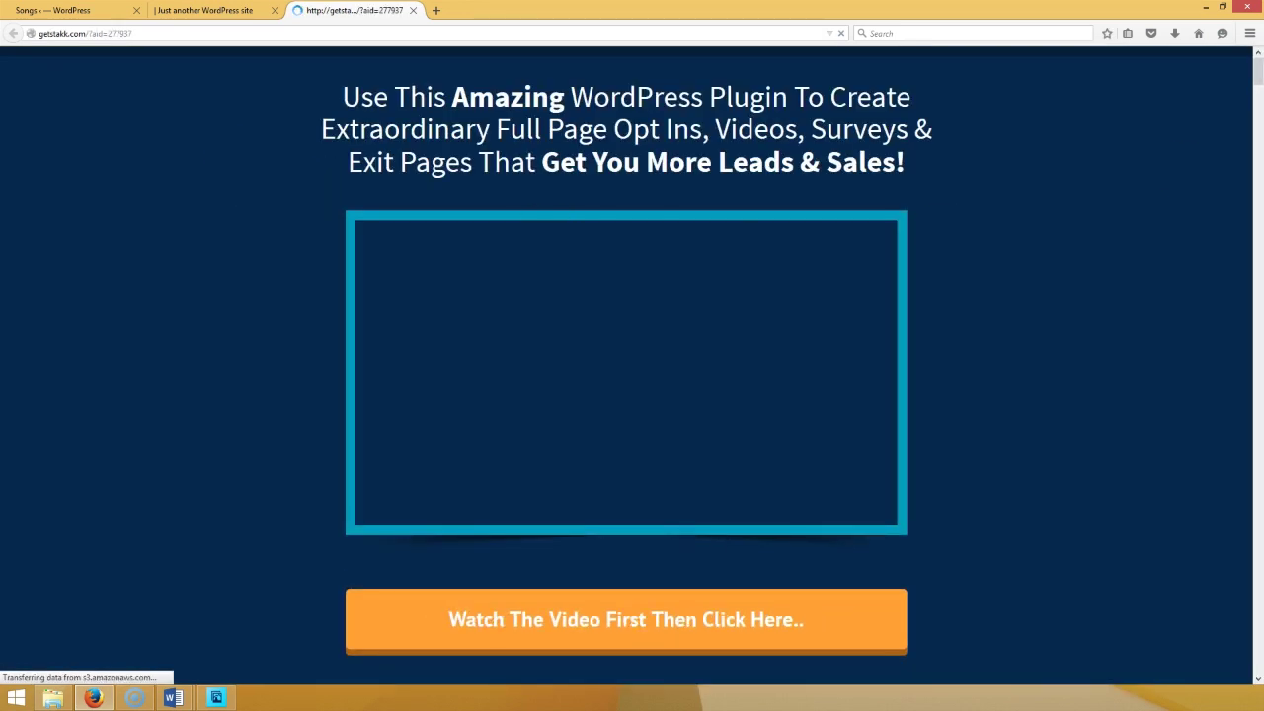
- Review the Stakk sales page down to its license options and view the checkout for the Single Site License
scroll(1241, 63, "down", 6)
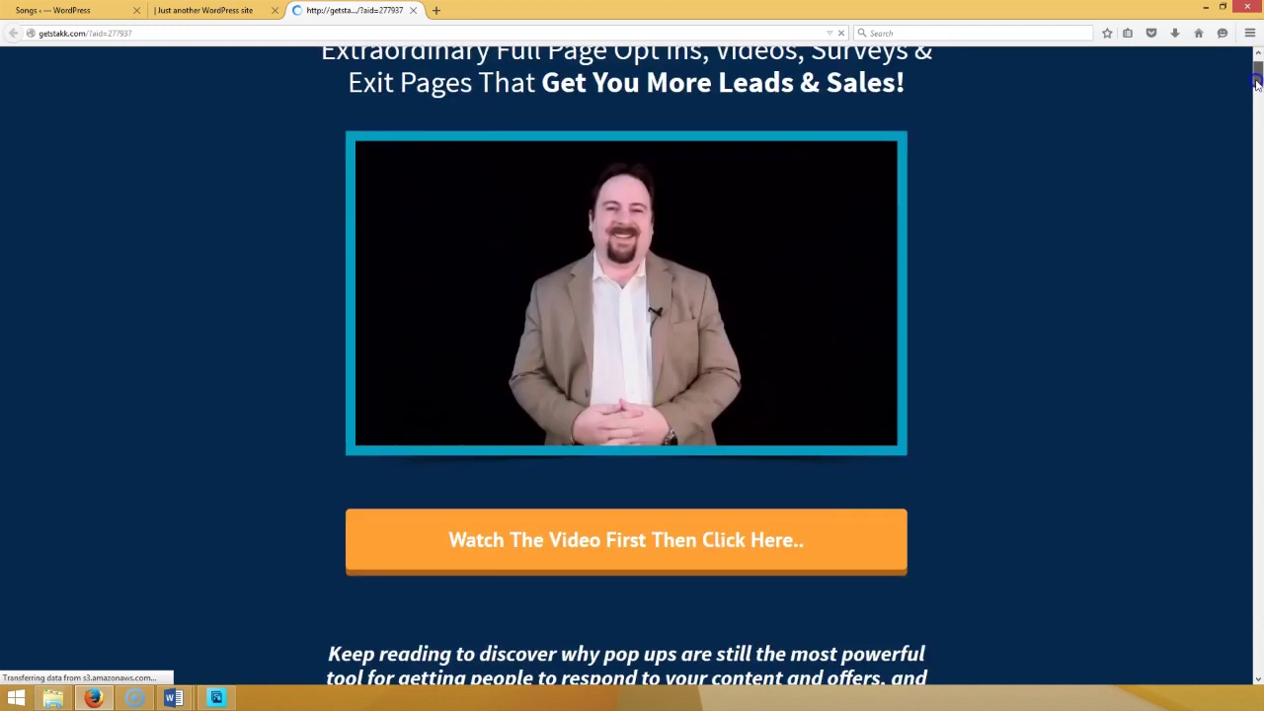
scroll(857, 303, "up", 6)
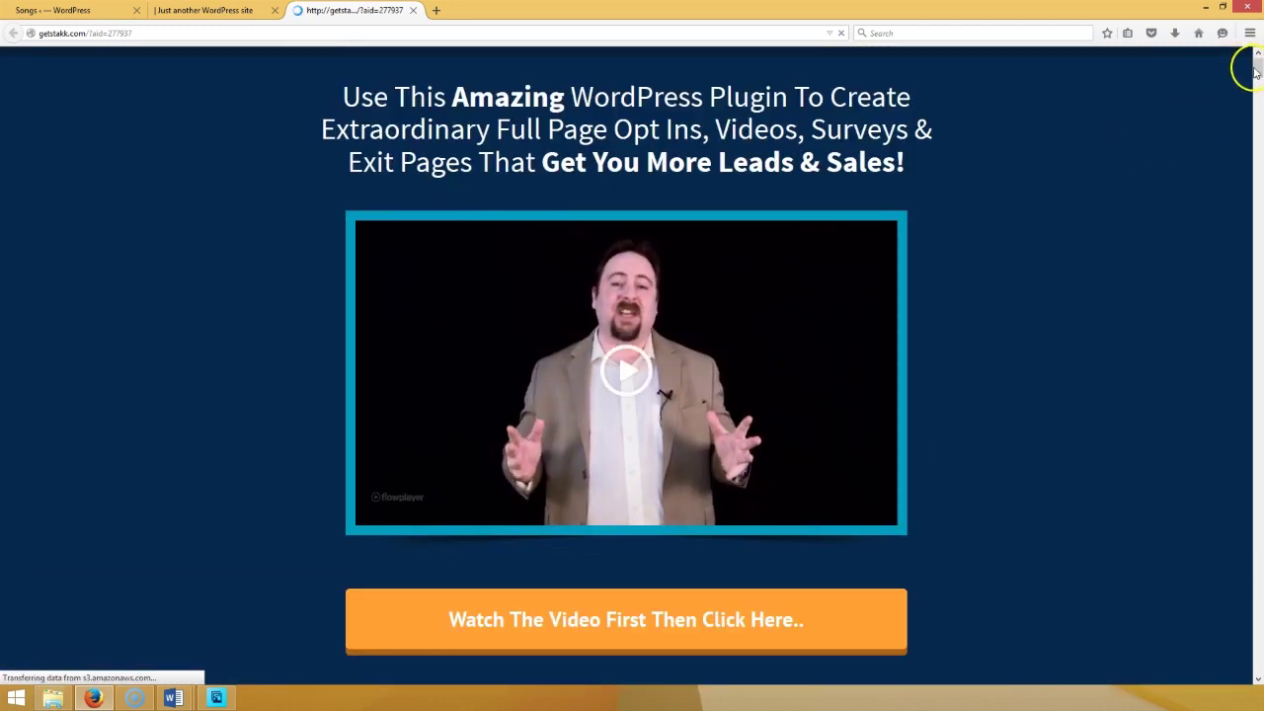
scroll(1250, 70, "down", 10)
scroll(632, 365, "down", 20)
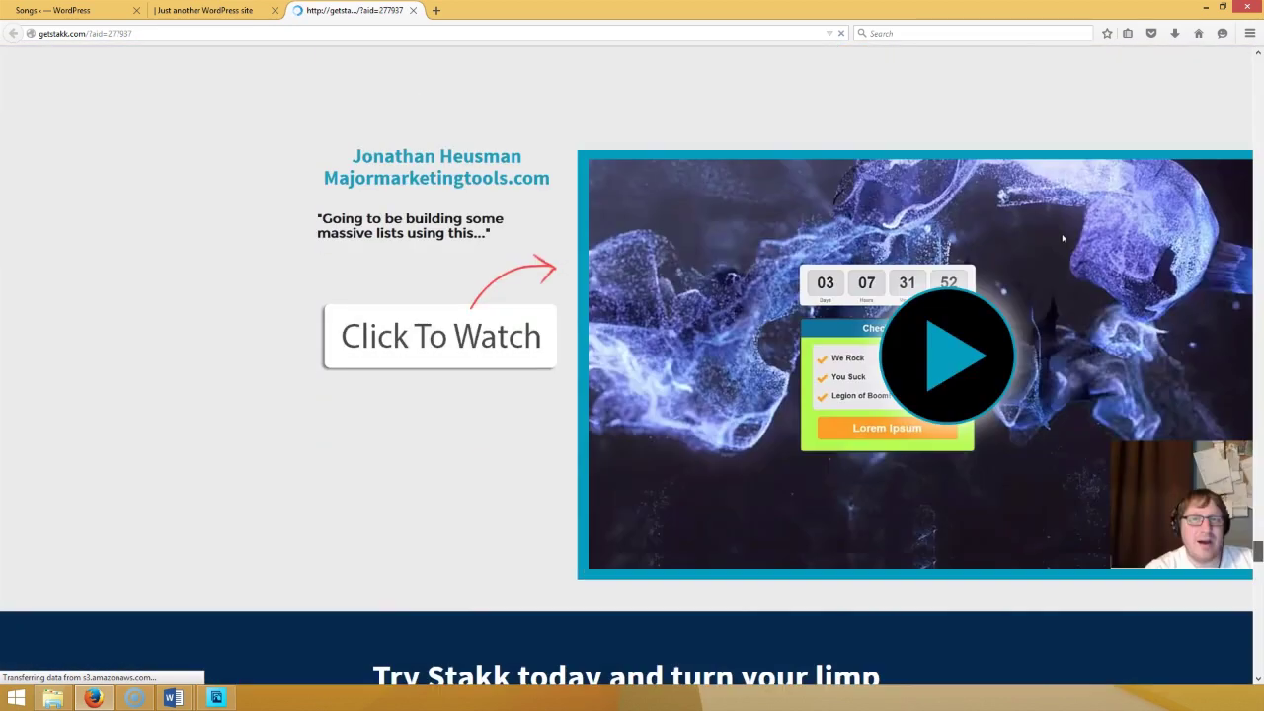
scroll(1094, 652, "down", 3)
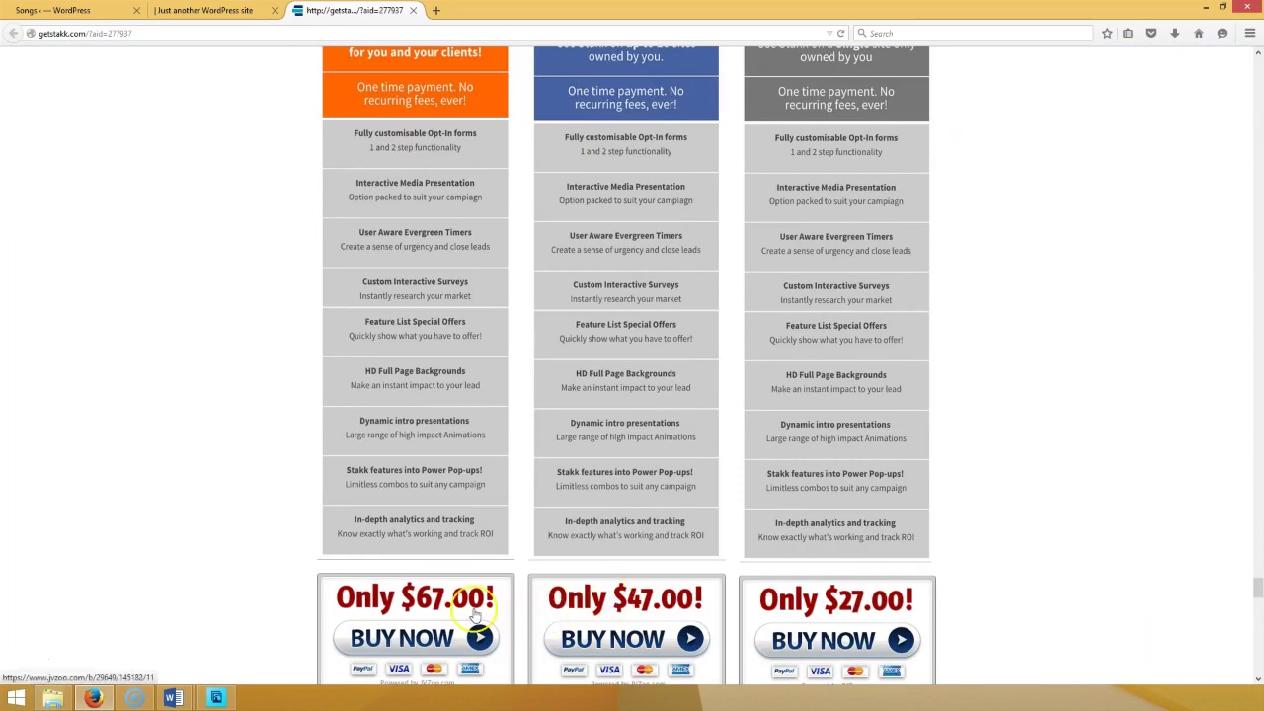
scroll(928, 101, "up", 1)
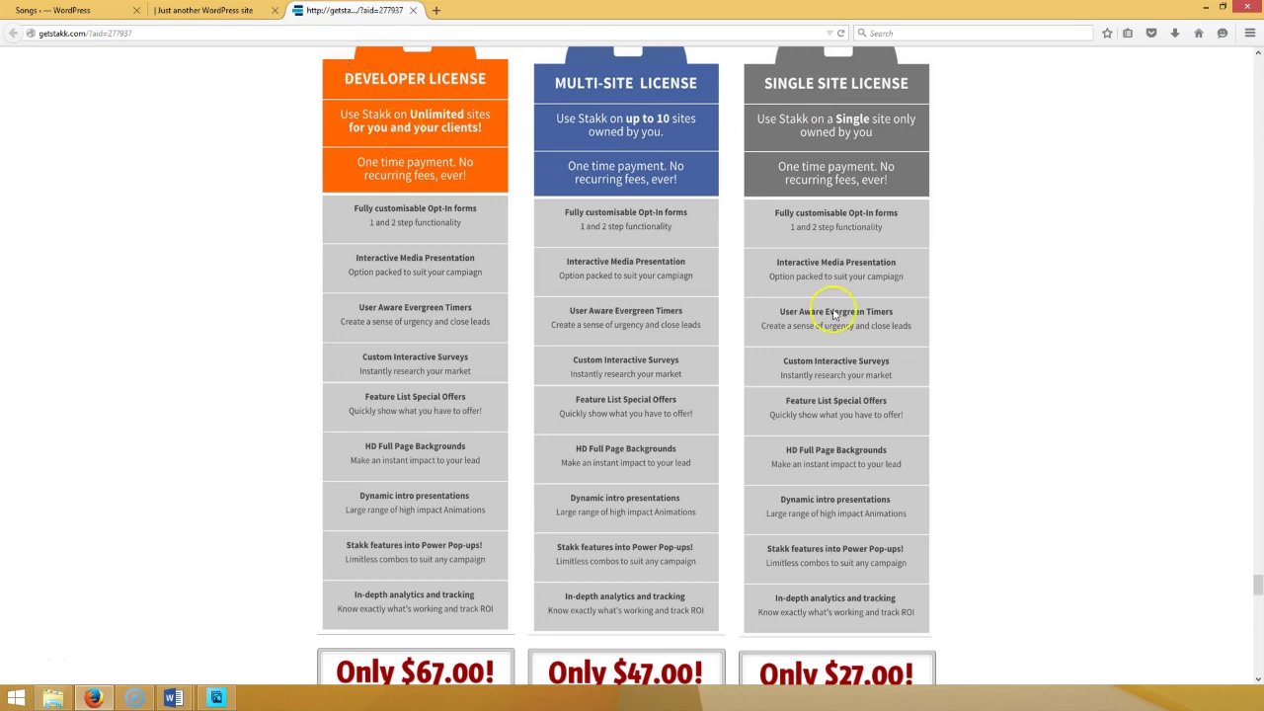
scroll(830, 415, "down", 3)
left_click(861, 567)
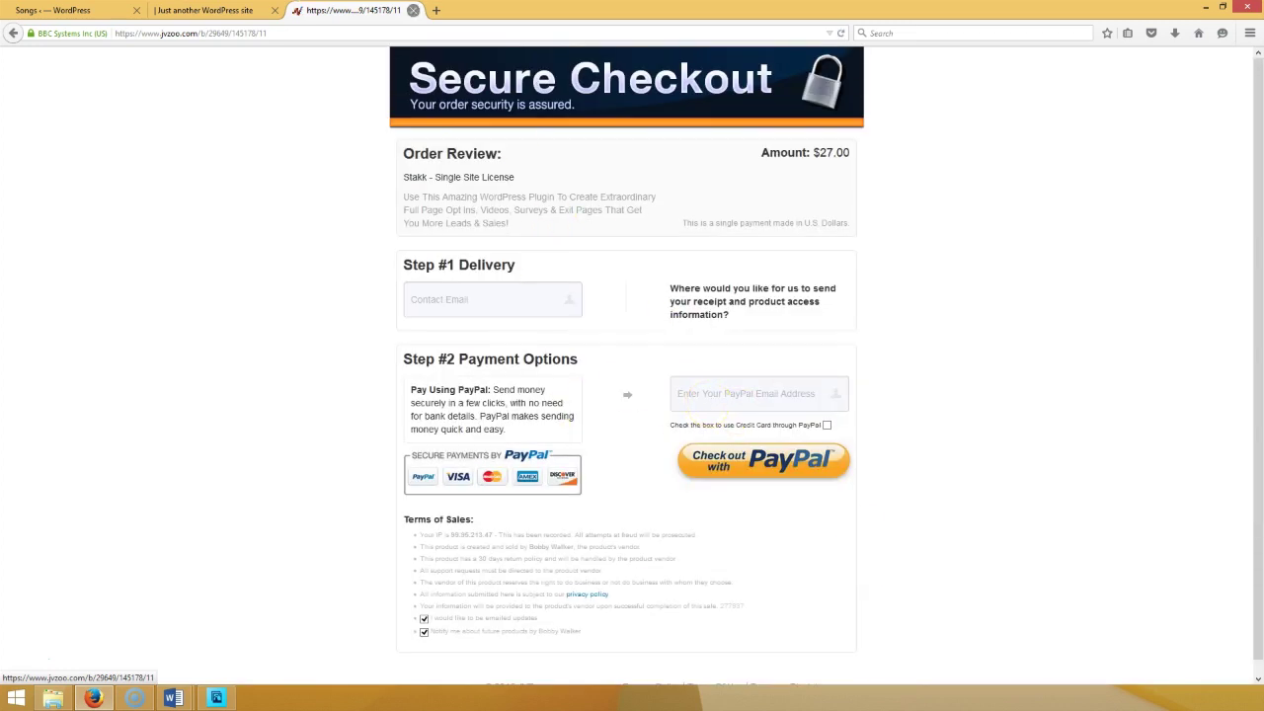
- Return to the WordPress admin and open the upload form for adding a new plugin in .zip format
left_click(97, 12)
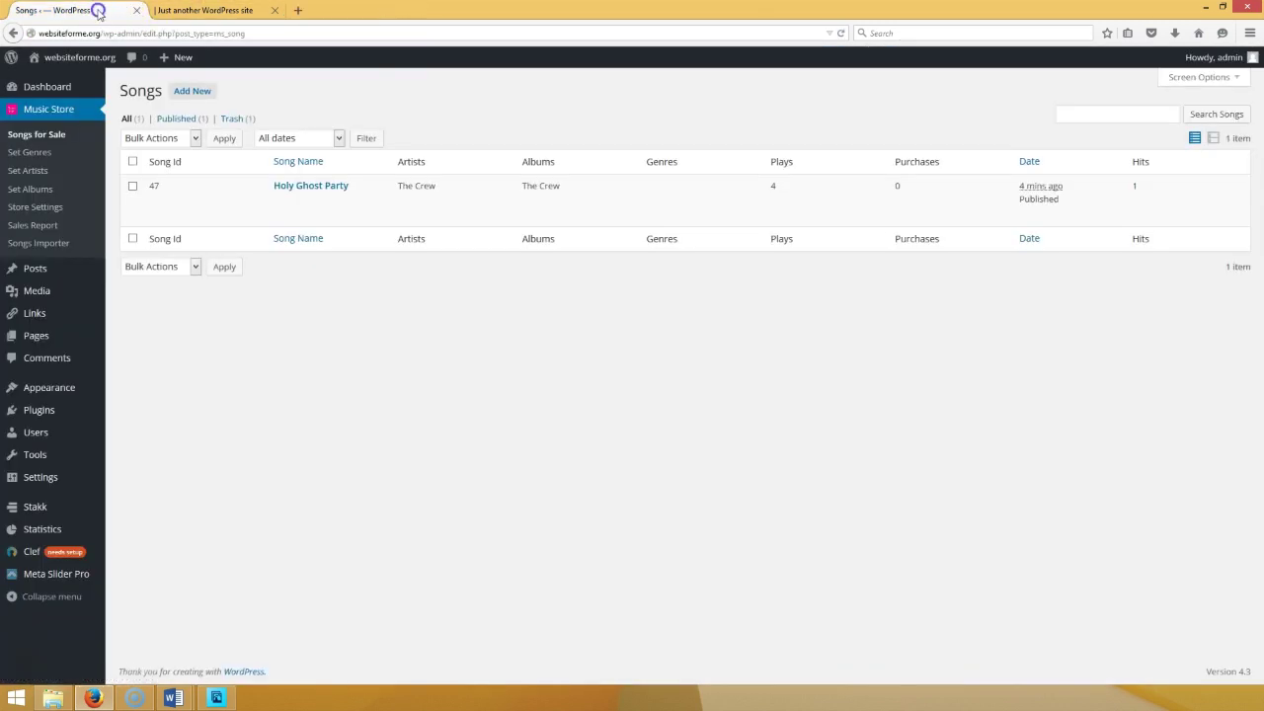
left_click(154, 409)
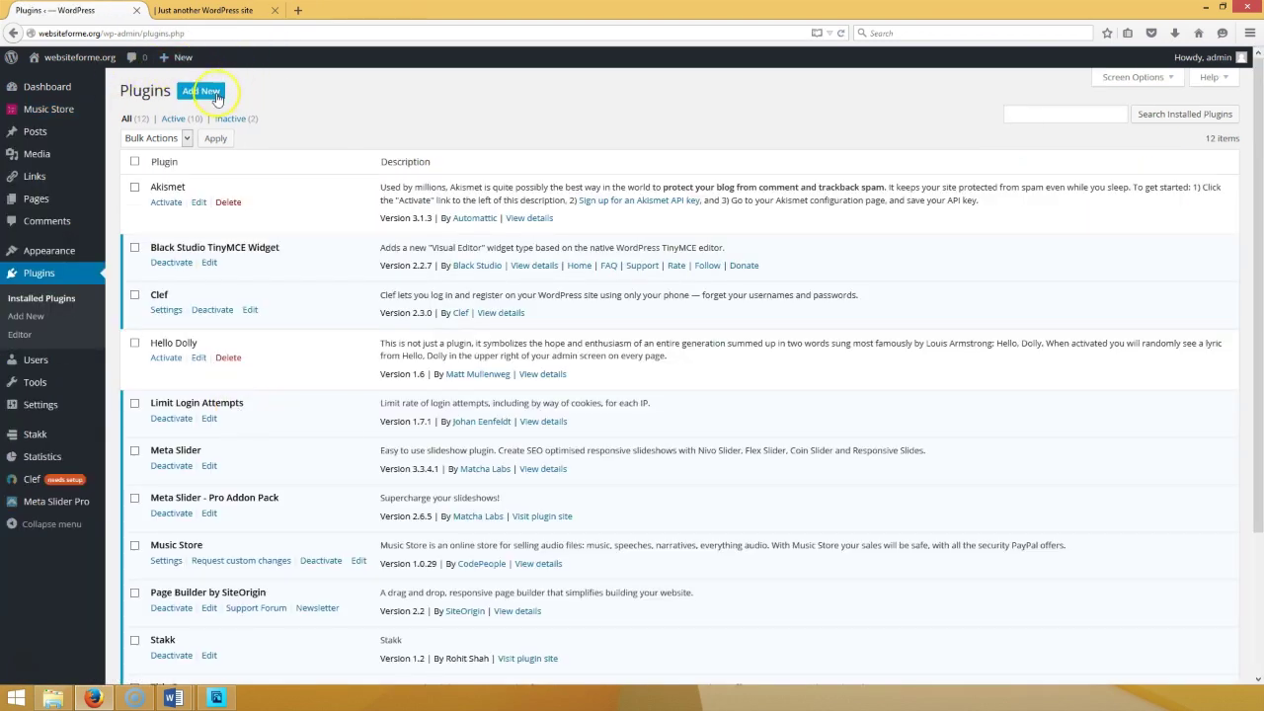
left_click(214, 95)
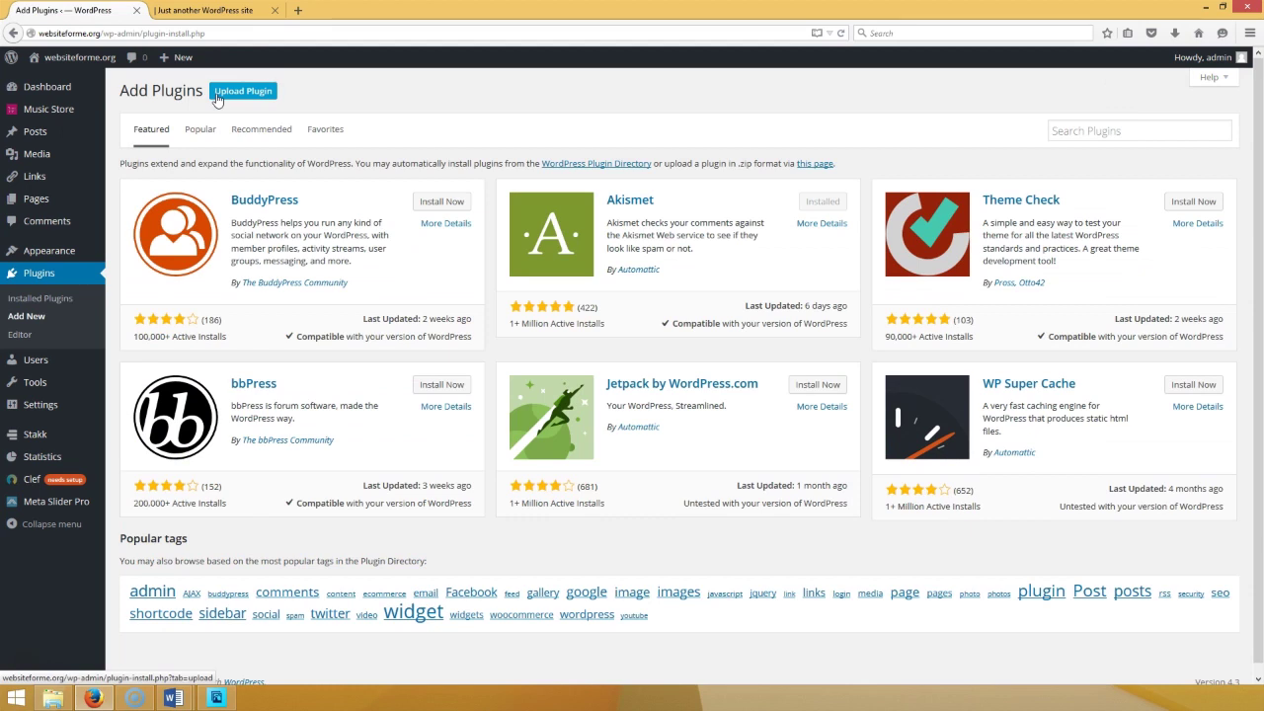
left_click(241, 101)
left_click(42, 316)
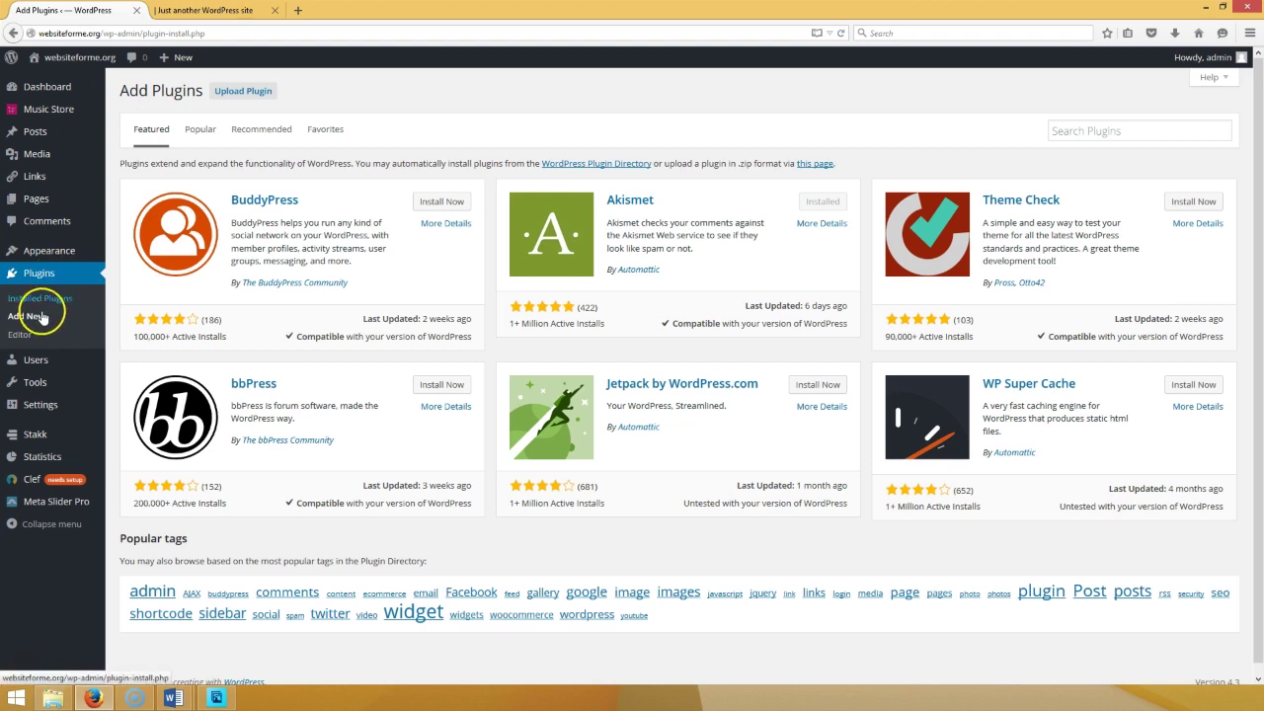
left_click(254, 96)
- Look through the plugin zip files in OneDrive's Developer PlugINs folder and cancel the file selection
left_click(601, 208)
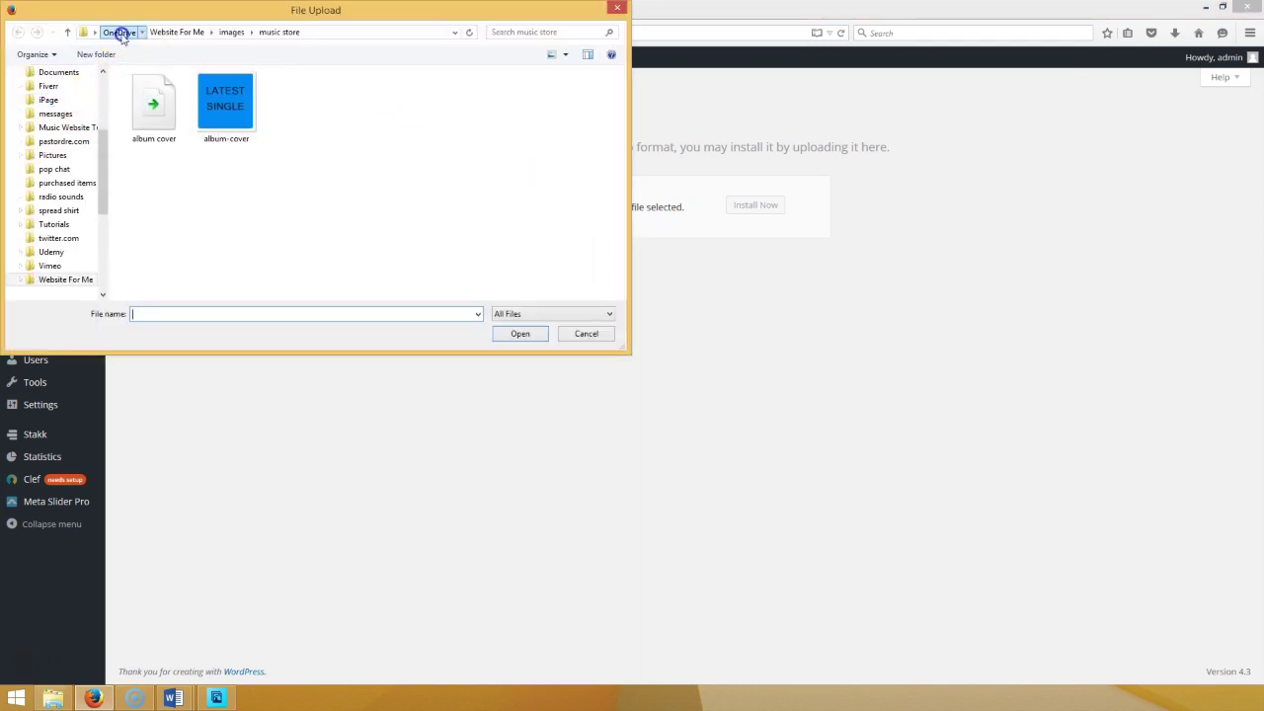
left_click(117, 32)
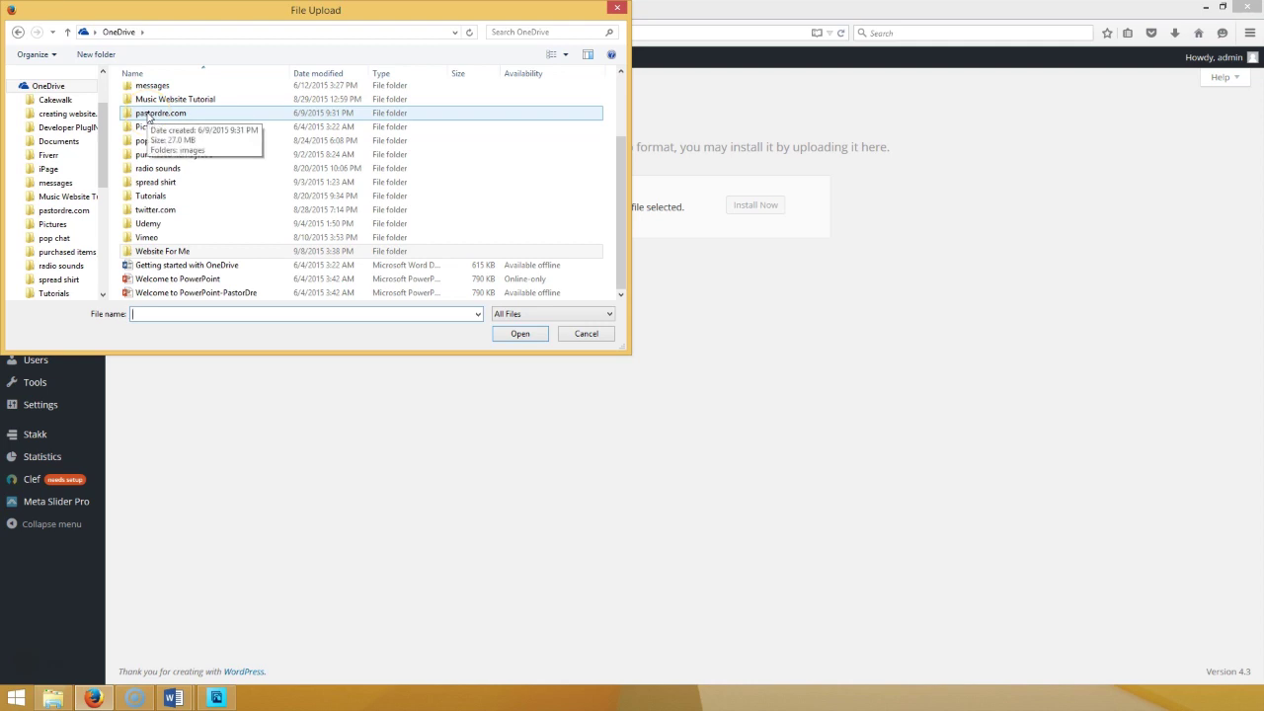
scroll(149, 116, "up", 2)
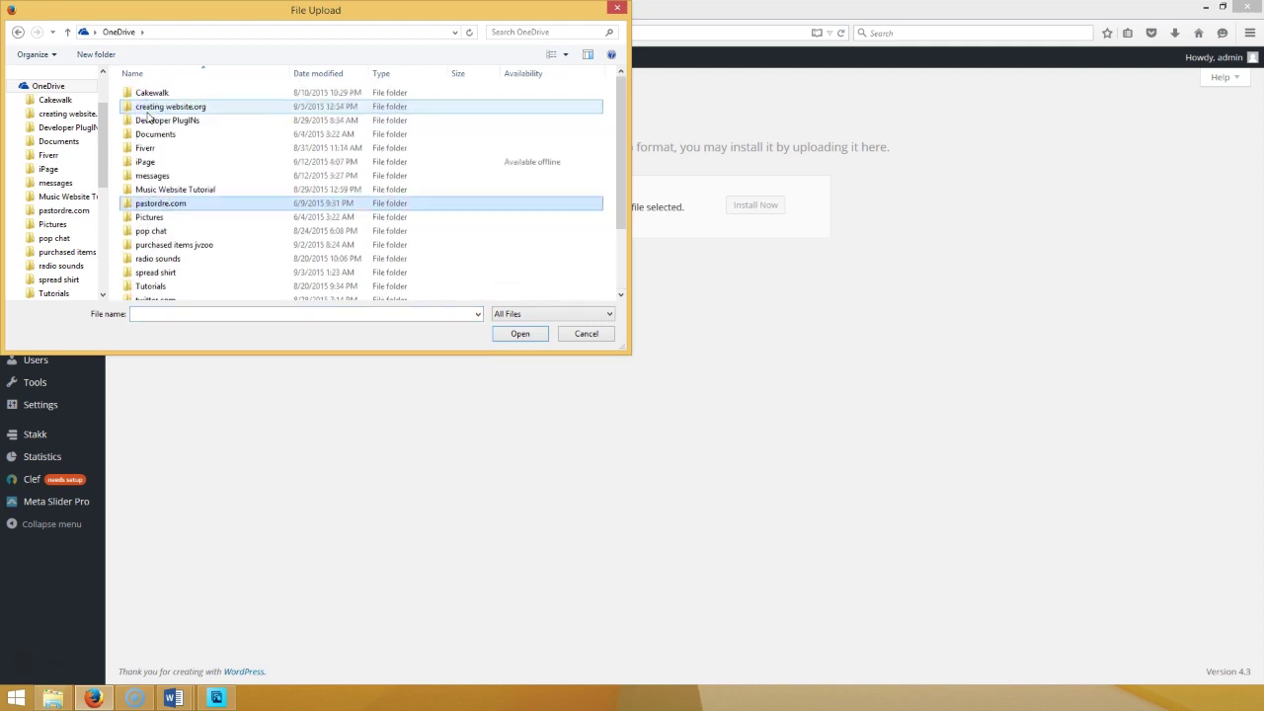
double_click(156, 120)
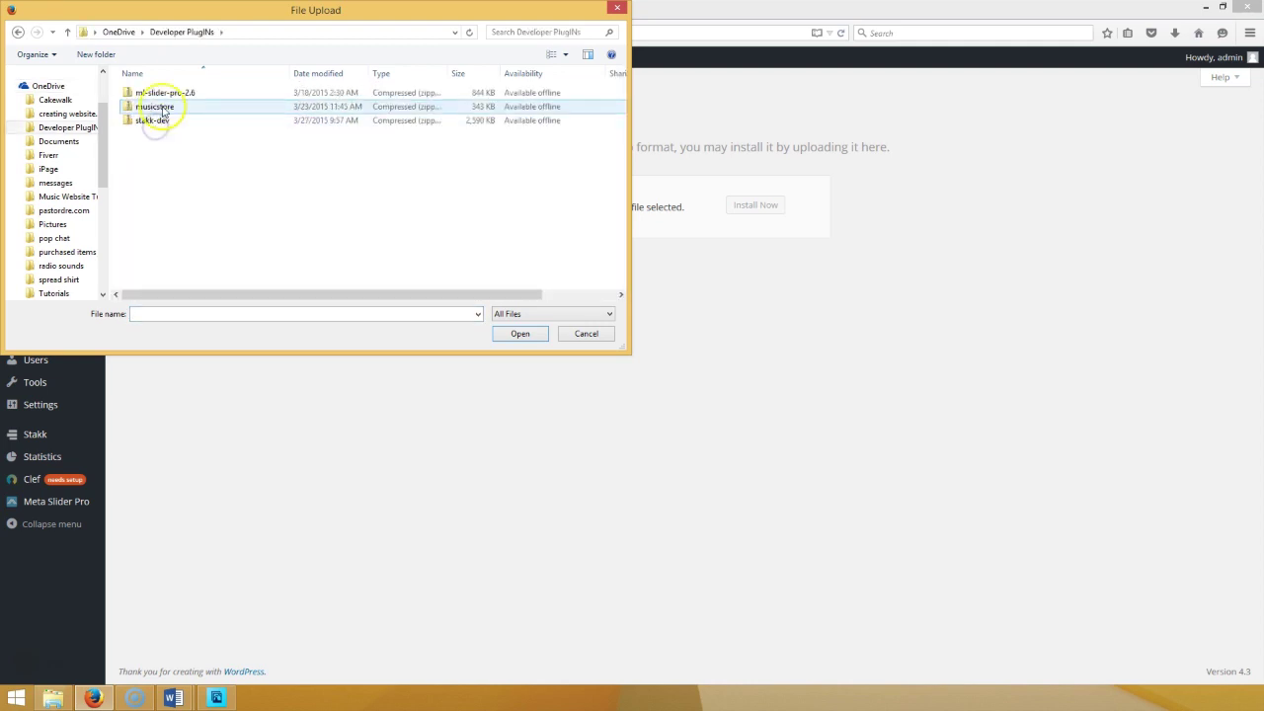
left_click(587, 334)
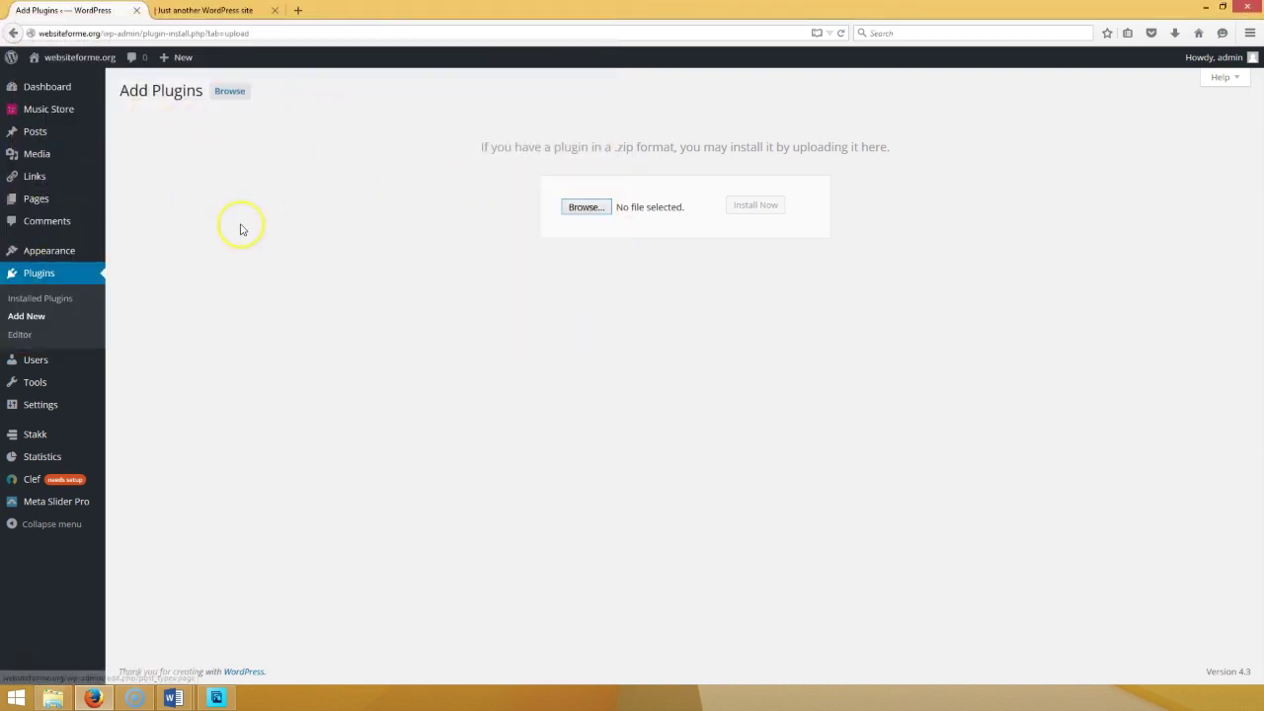
- Start a new Stakk from the plugin's dashboard and look through its Opt In, Media, Timer and Survey settings
left_click(35, 440)
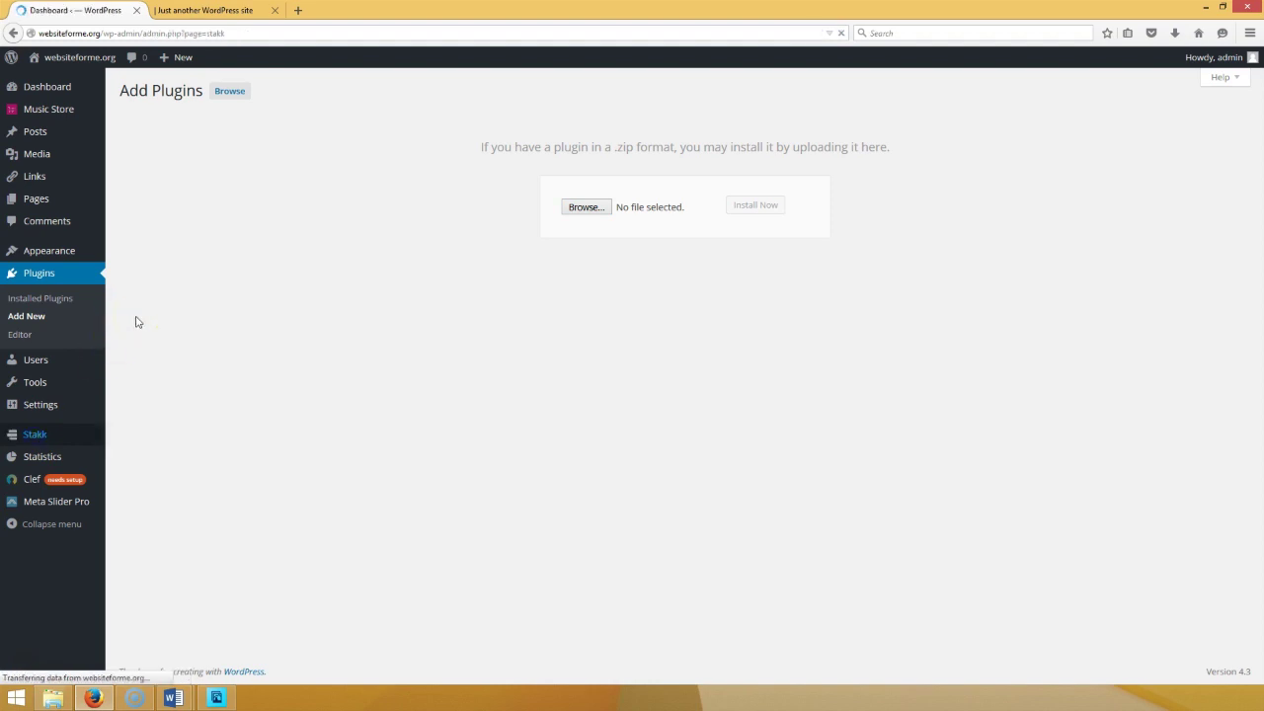
left_click(221, 149)
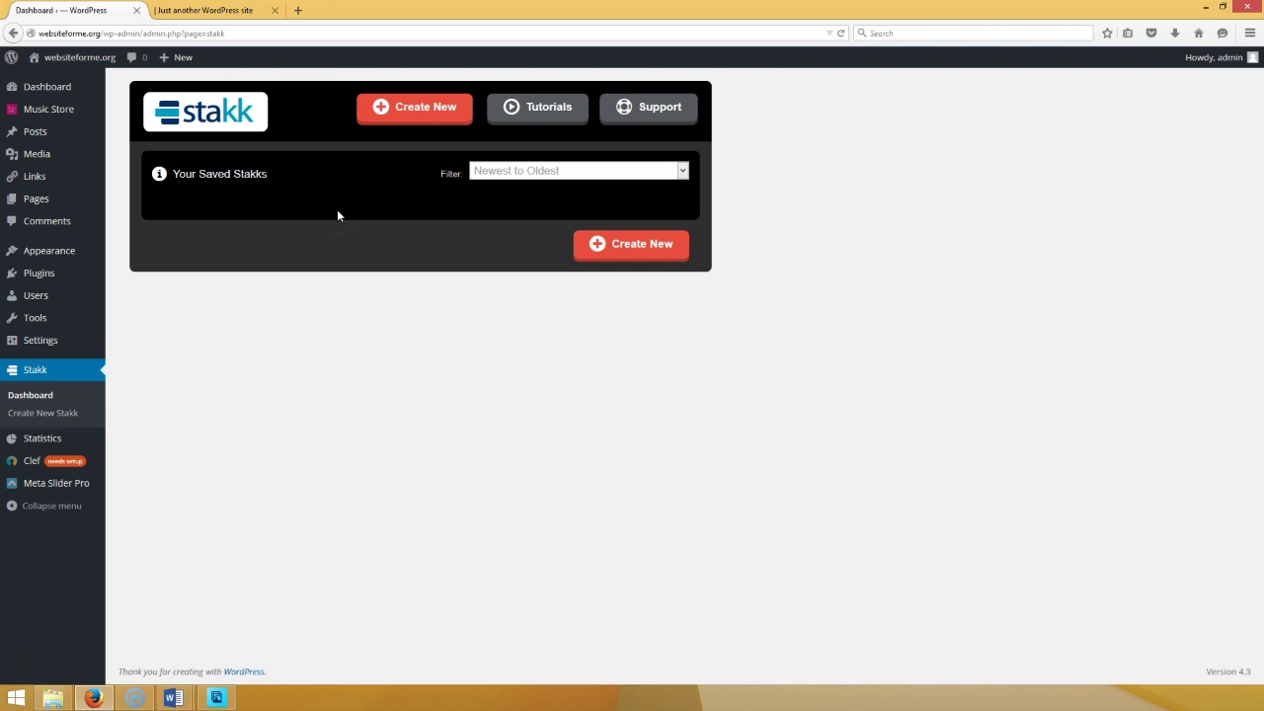
left_click(405, 110)
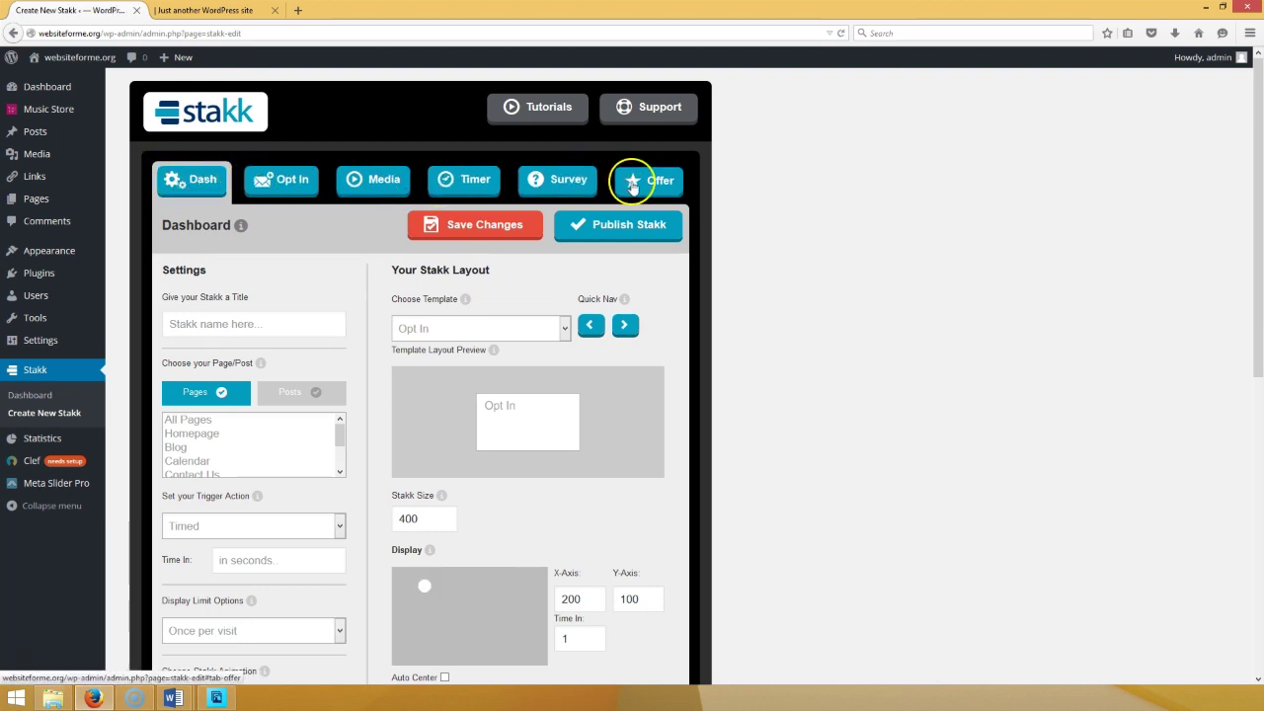
left_click(284, 182)
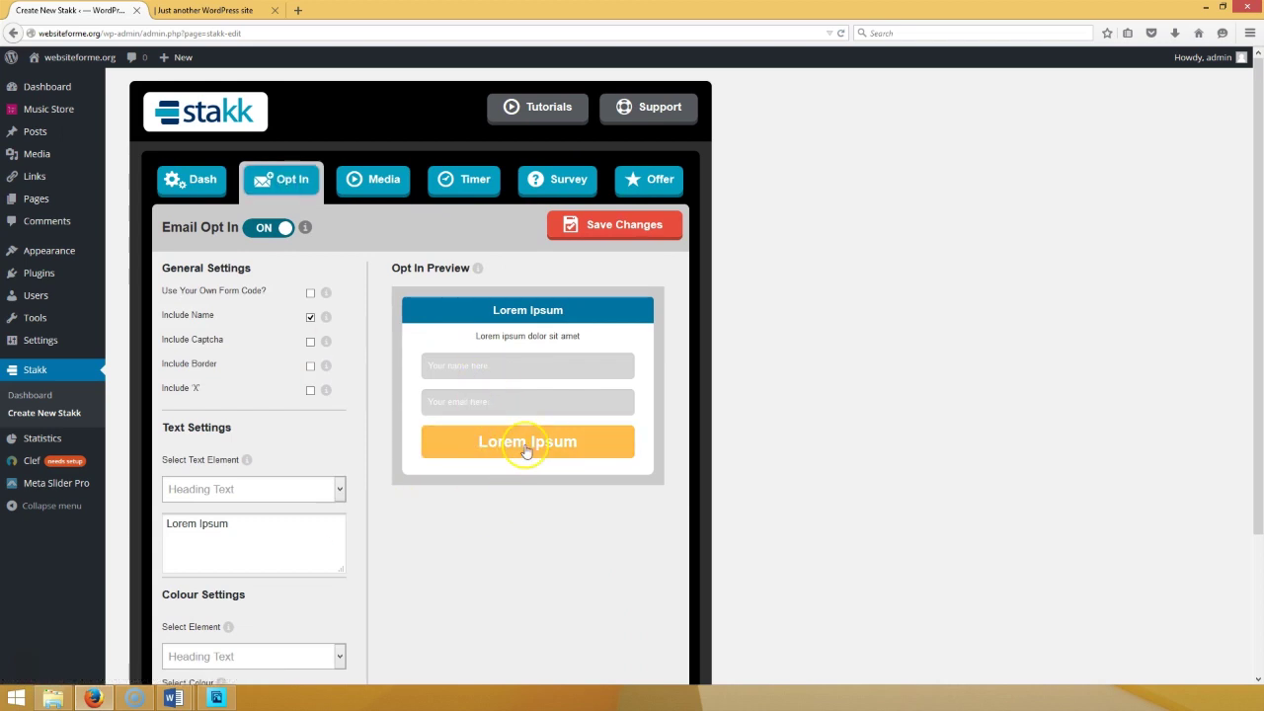
left_click(389, 191)
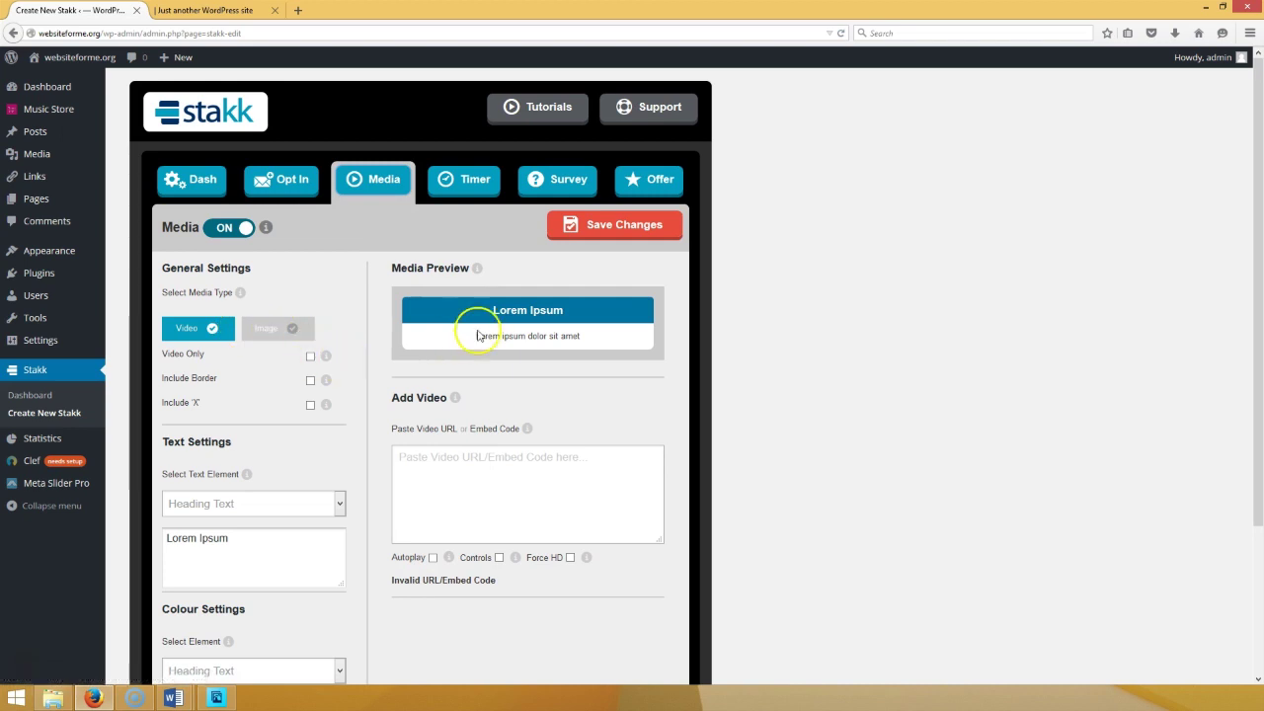
left_click(460, 185)
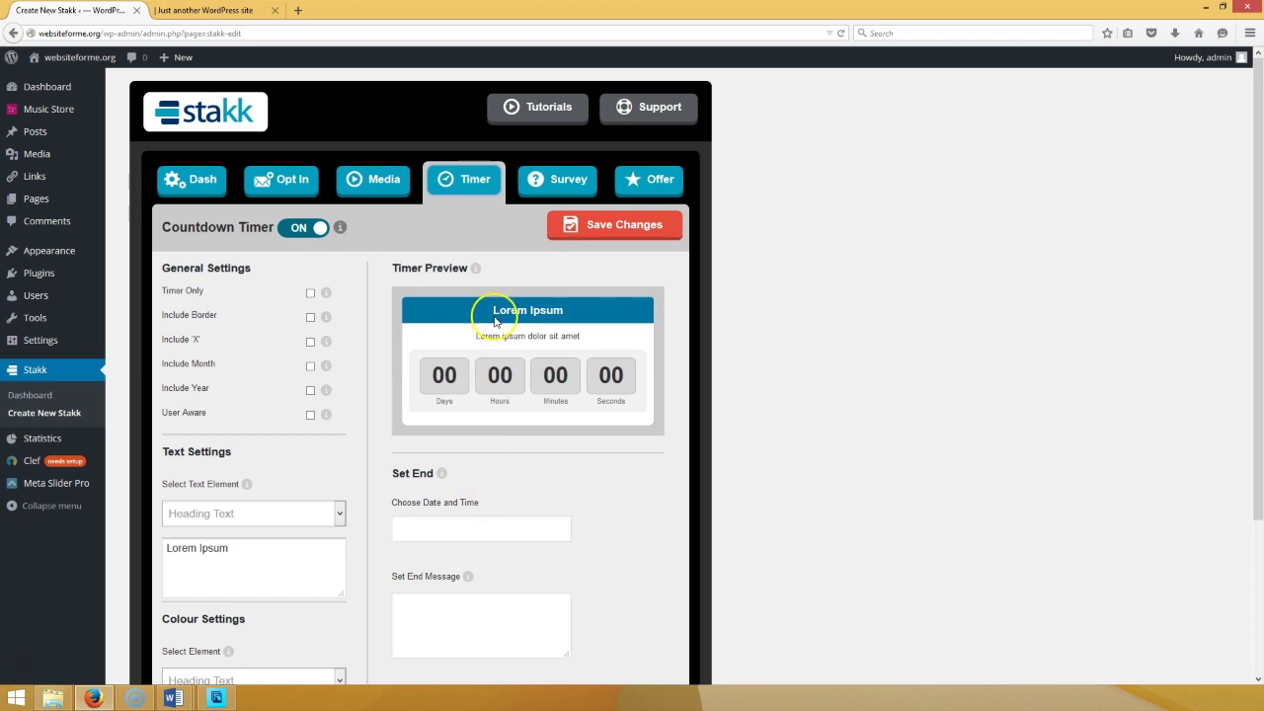
left_click(541, 184)
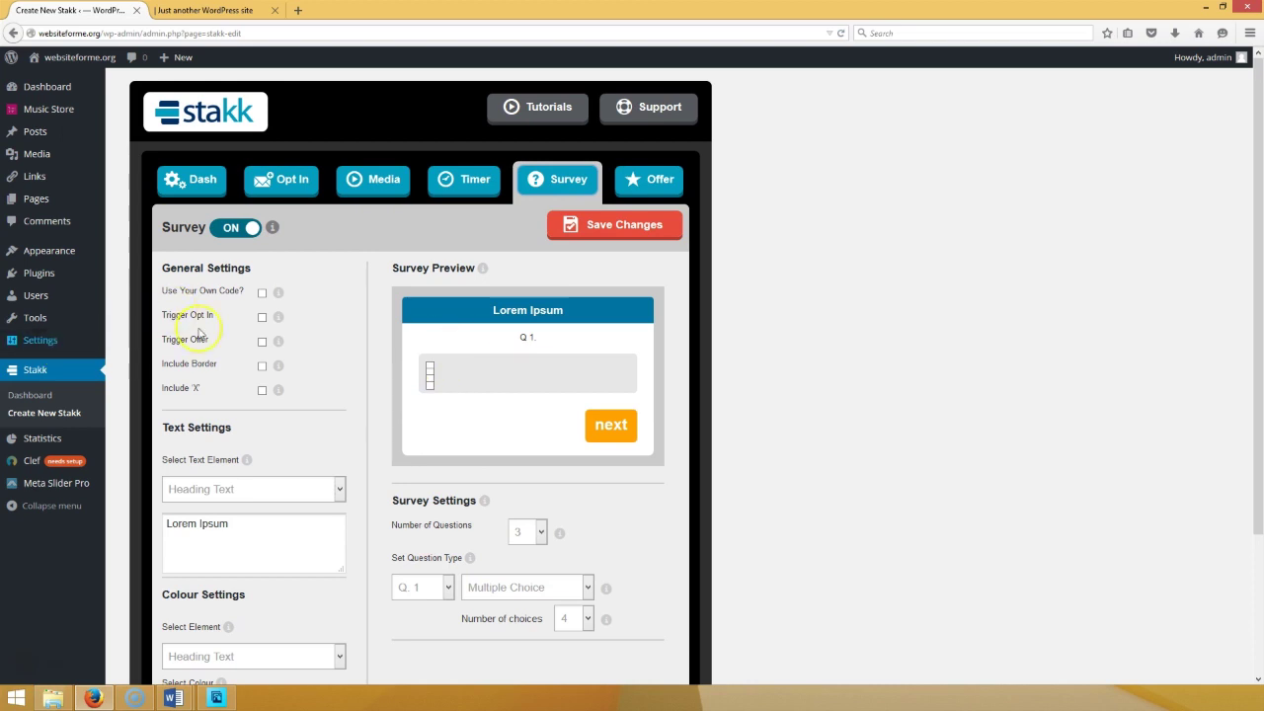
- View the Offer settings, return to the Stakk's dashboard, title it New Release and assign it to the Homepage
left_click(661, 188)
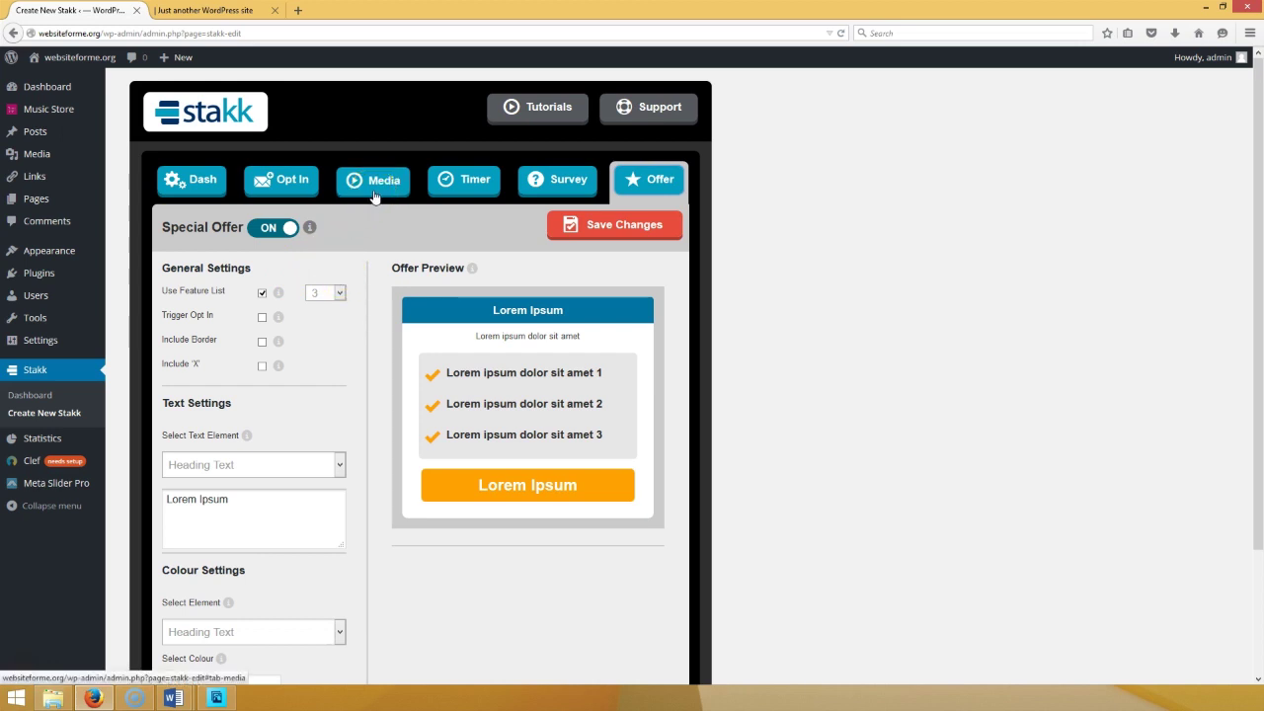
left_click(194, 183)
left_click(251, 314)
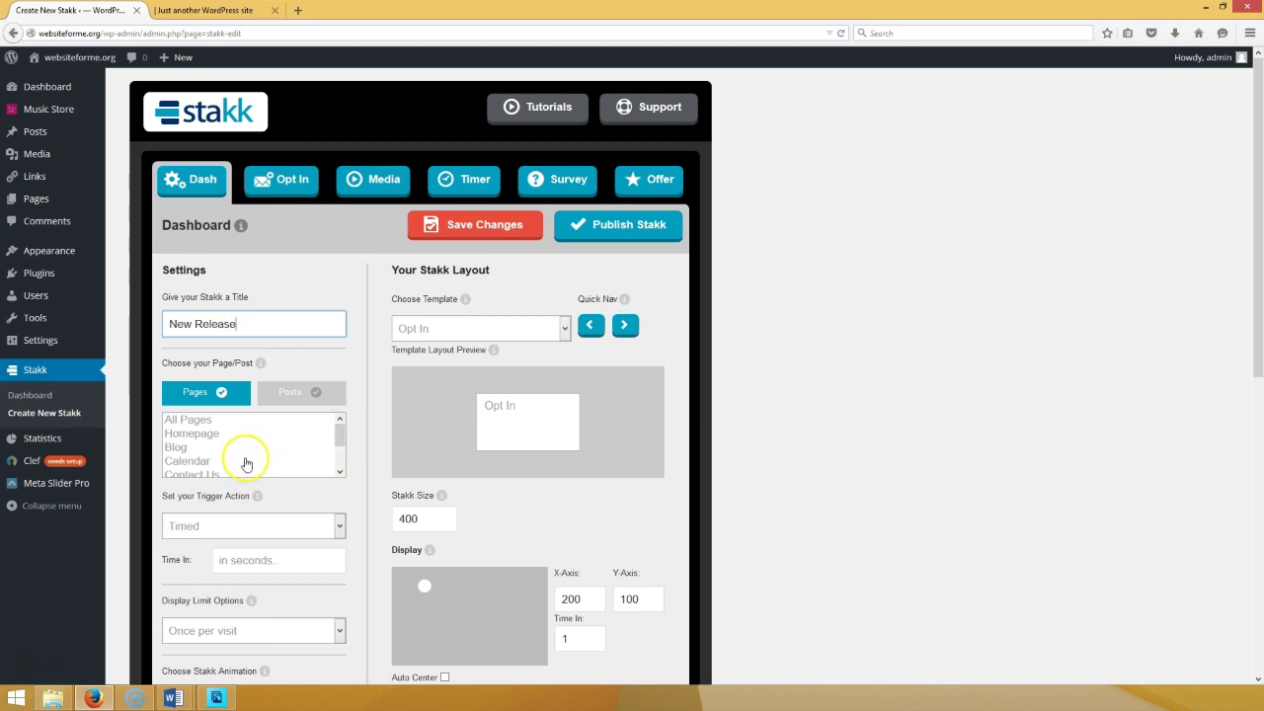
left_click(339, 434)
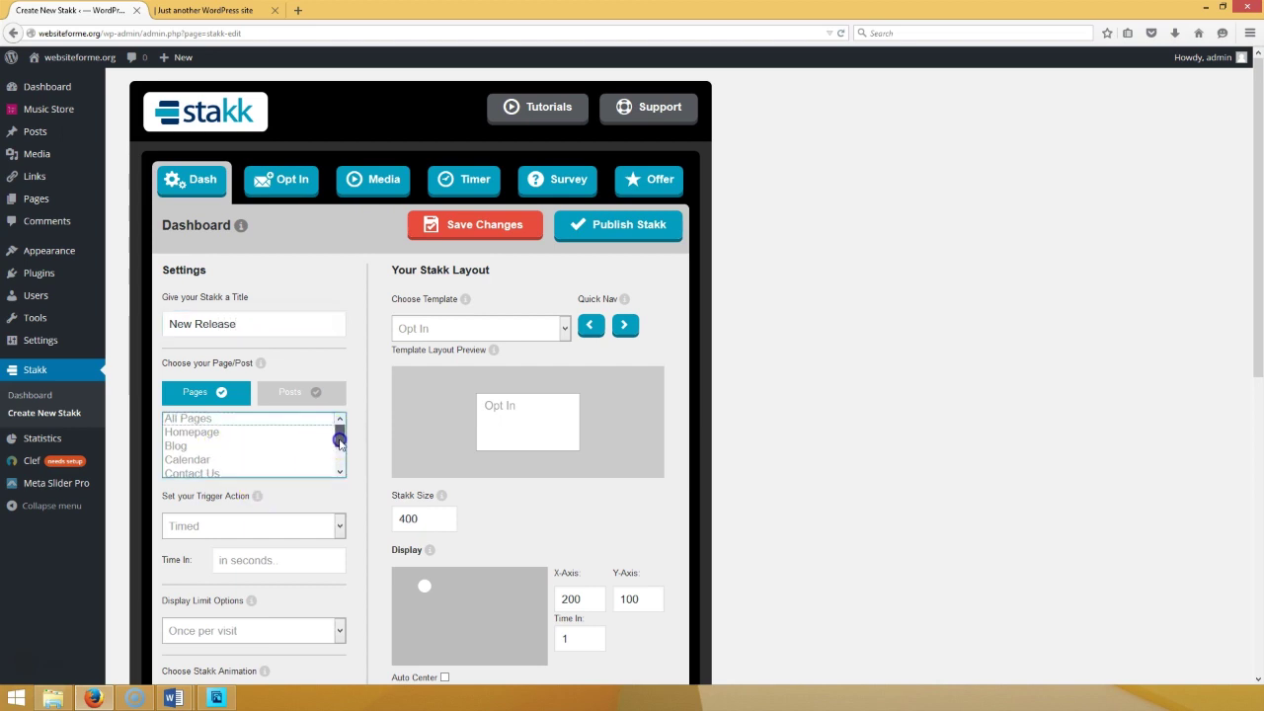
left_click(197, 437)
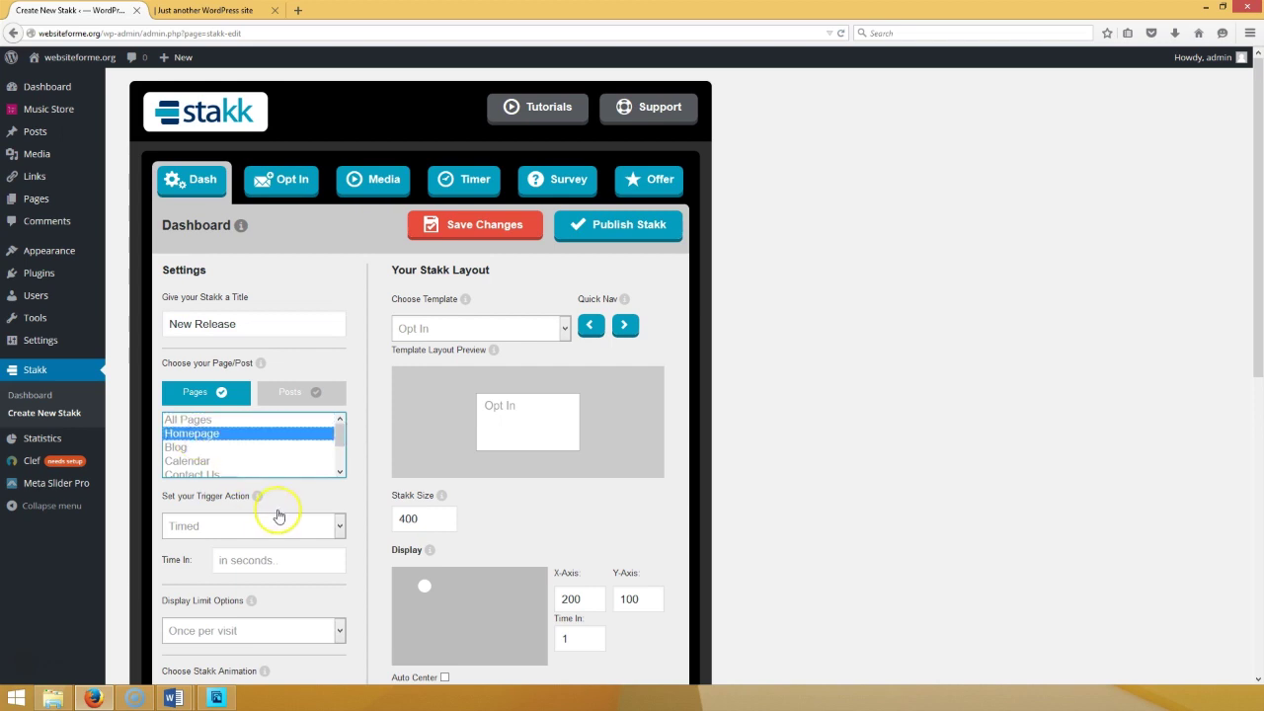
- Set the Stakk's trigger action to Timed + Scroll % with a time of 7 seconds and a scroll percentage of 68
left_click(325, 528)
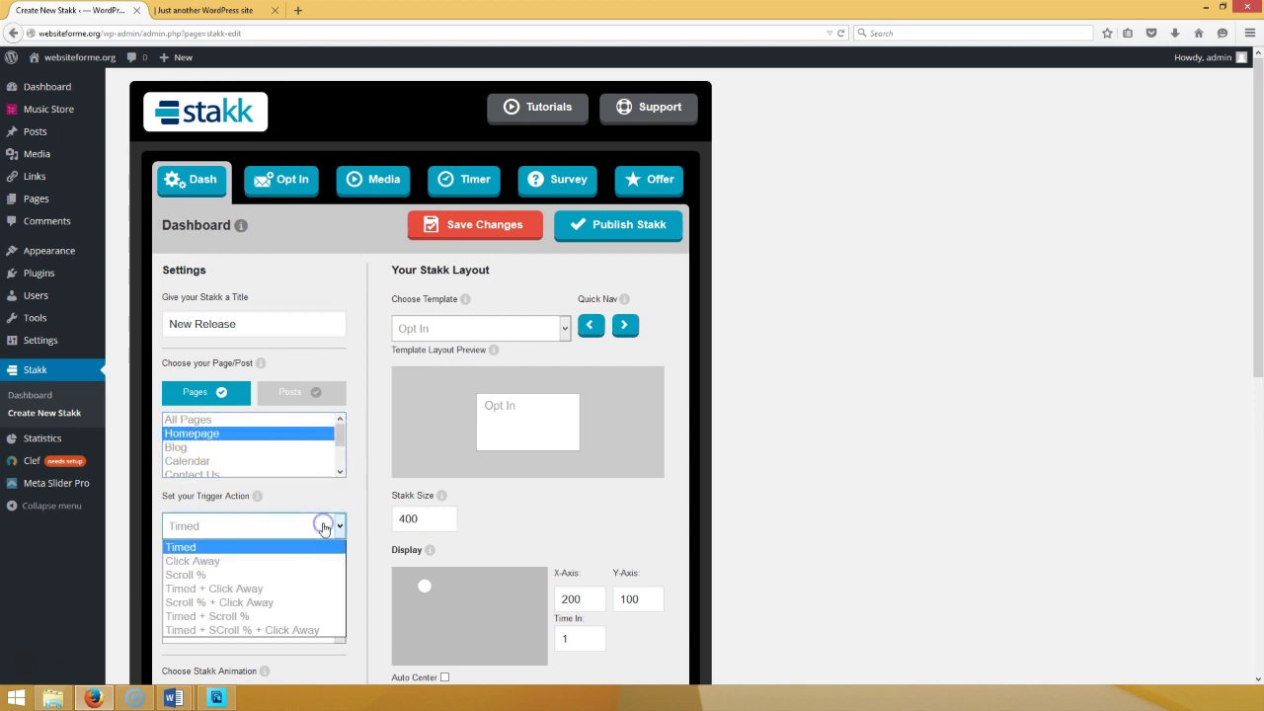
left_click(242, 563)
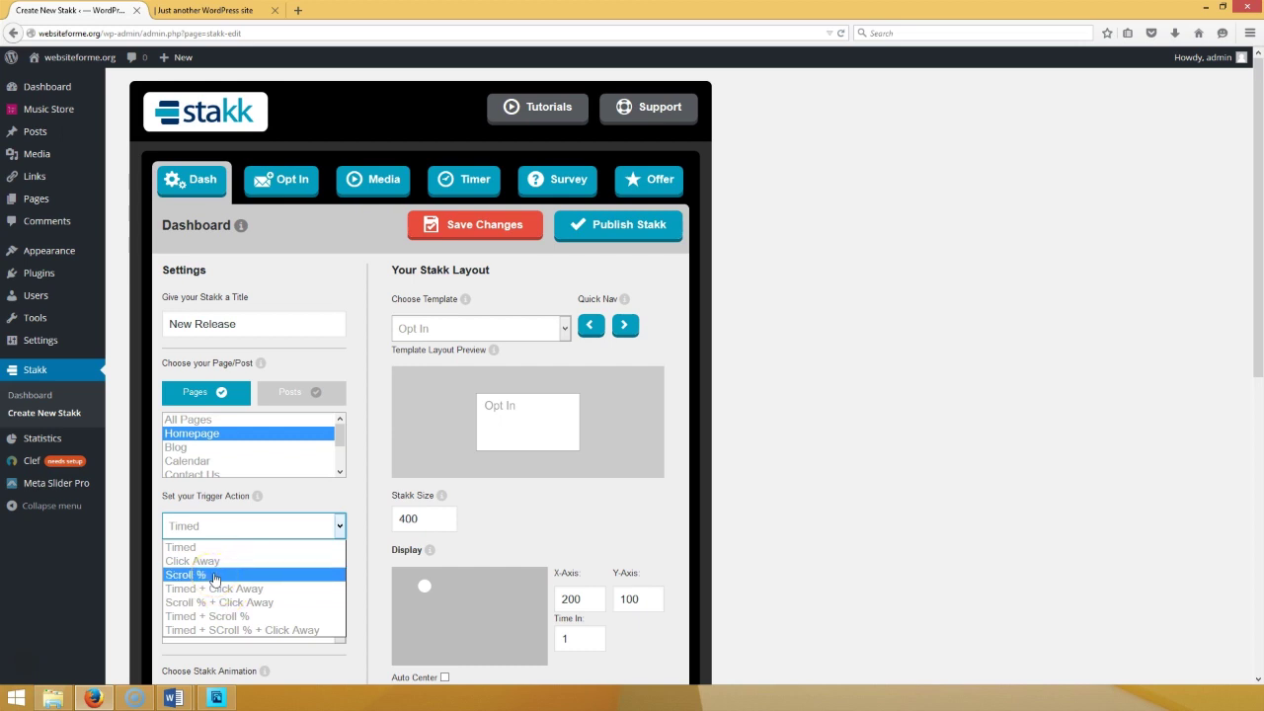
left_click(247, 589)
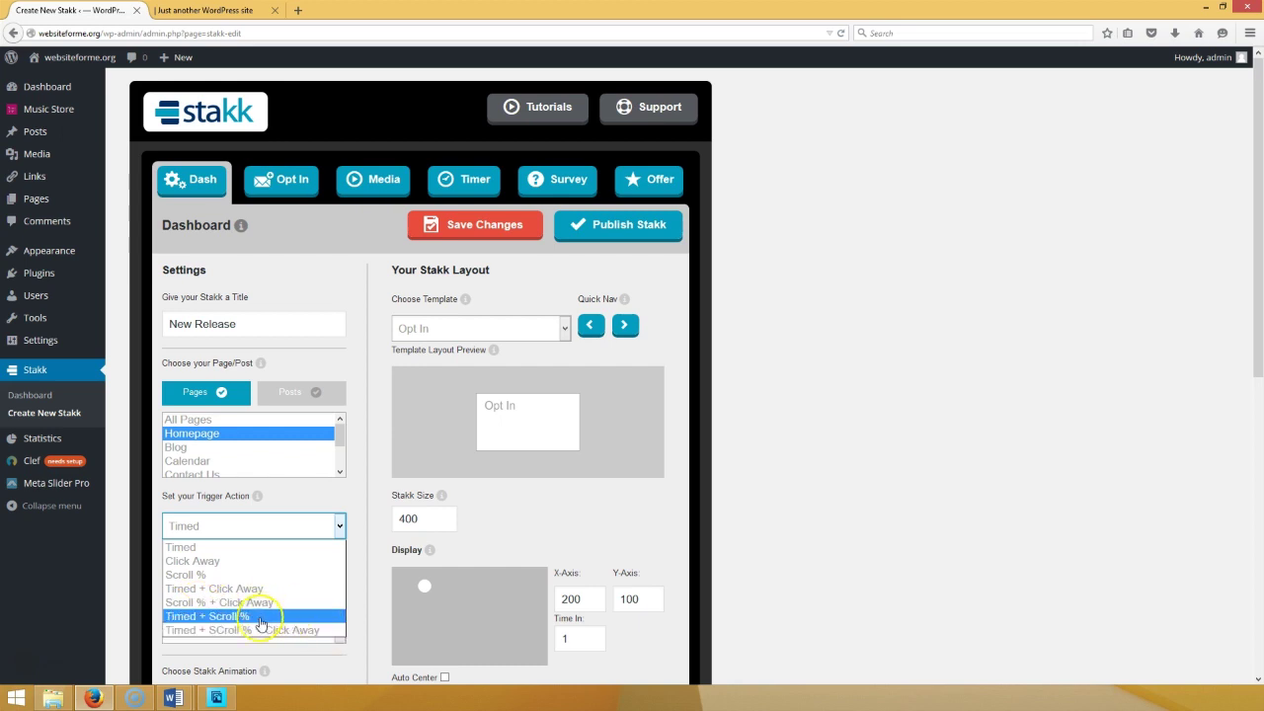
left_click(243, 590)
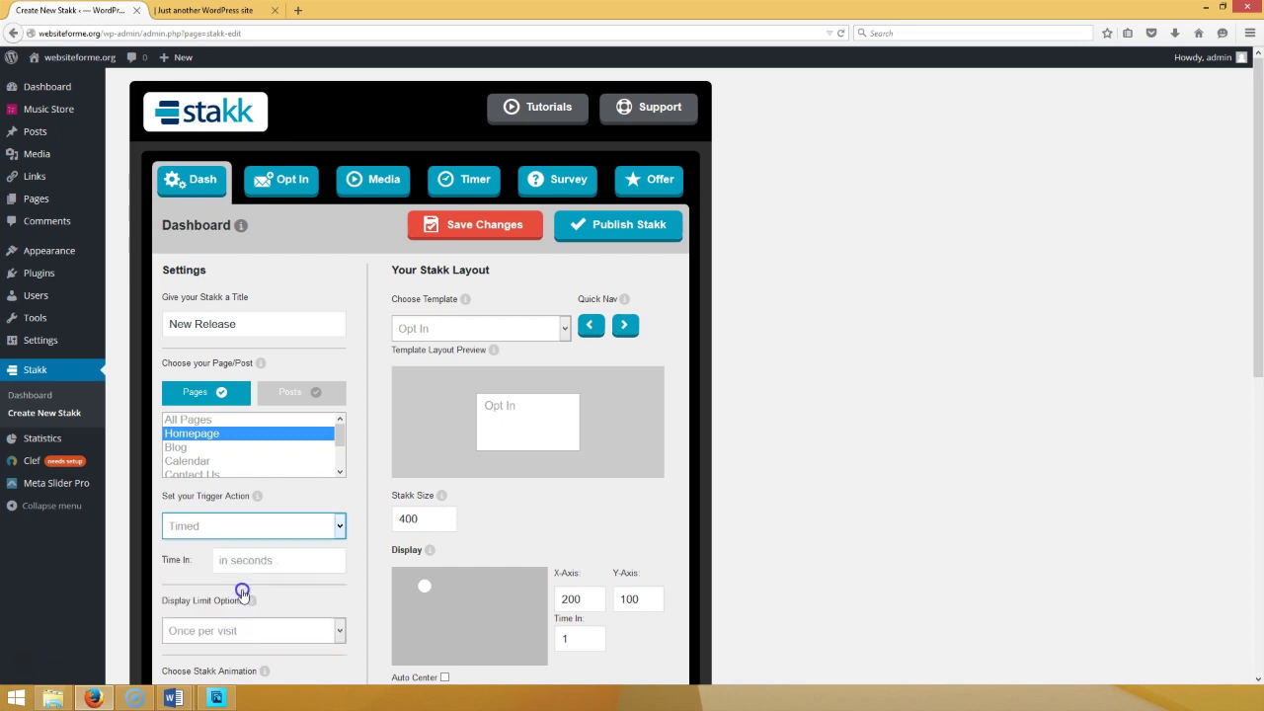
left_click(339, 528)
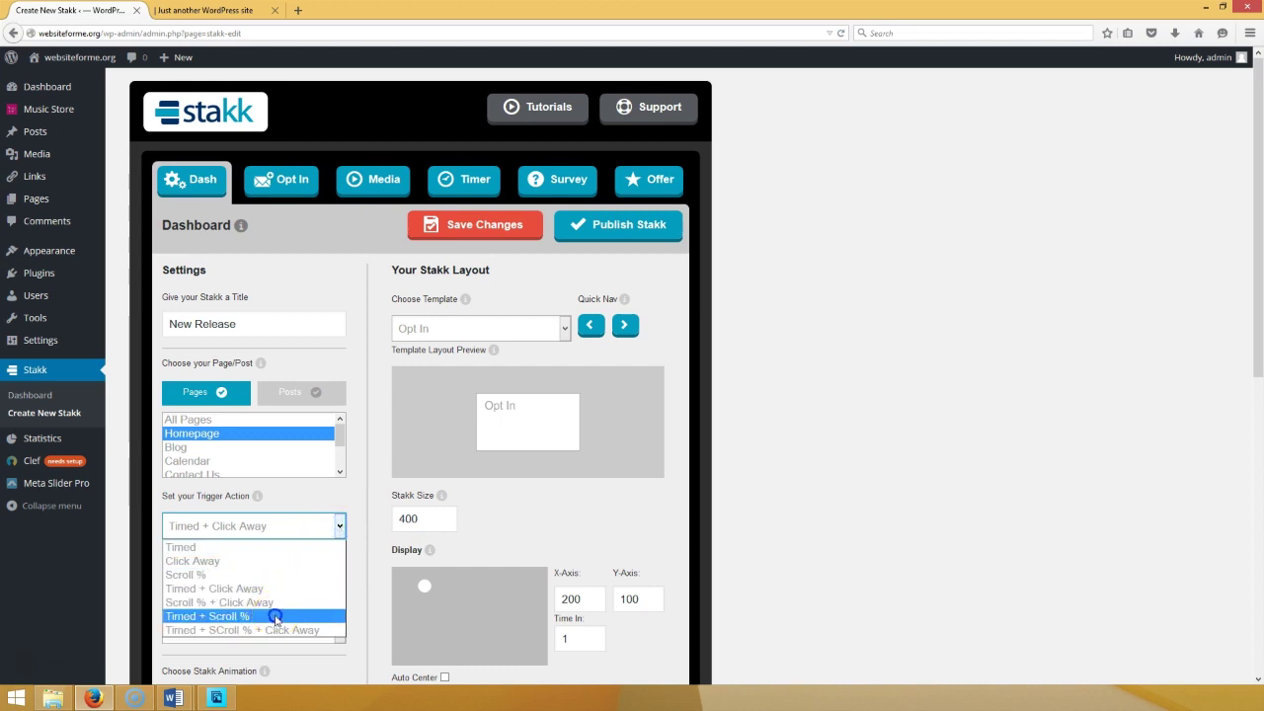
left_click(275, 616)
left_click(271, 561)
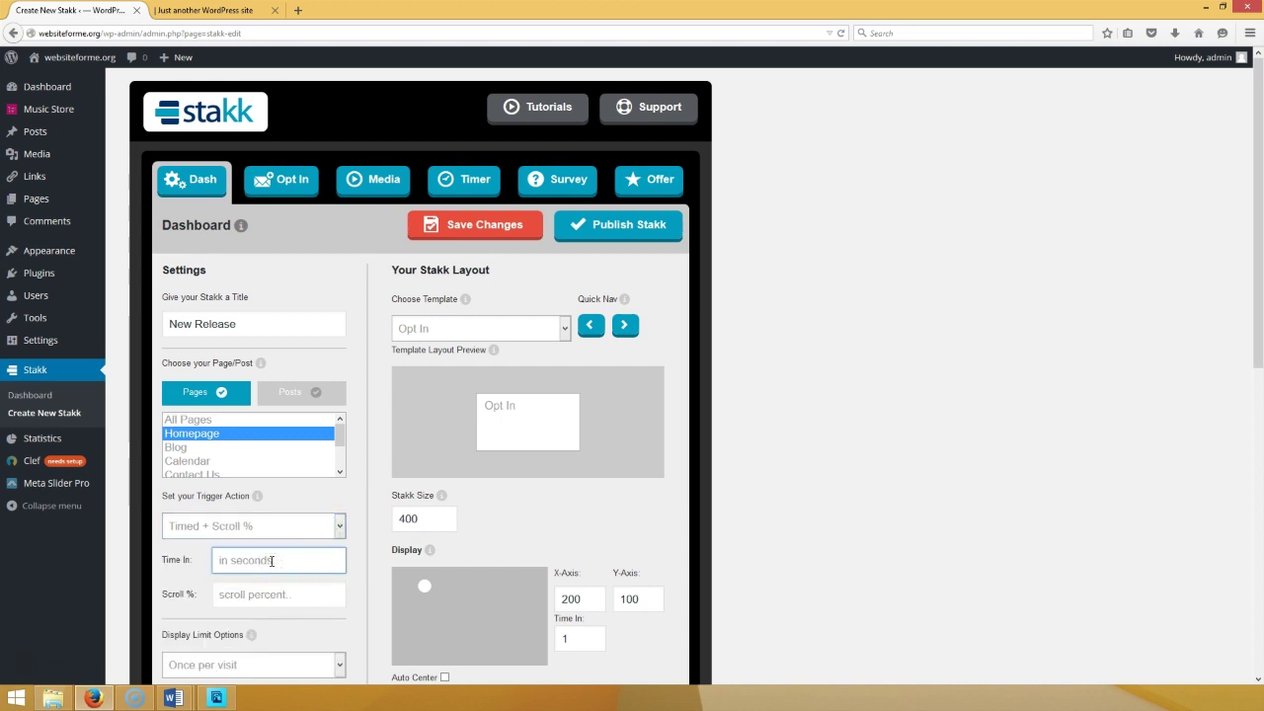
left_click(294, 602)
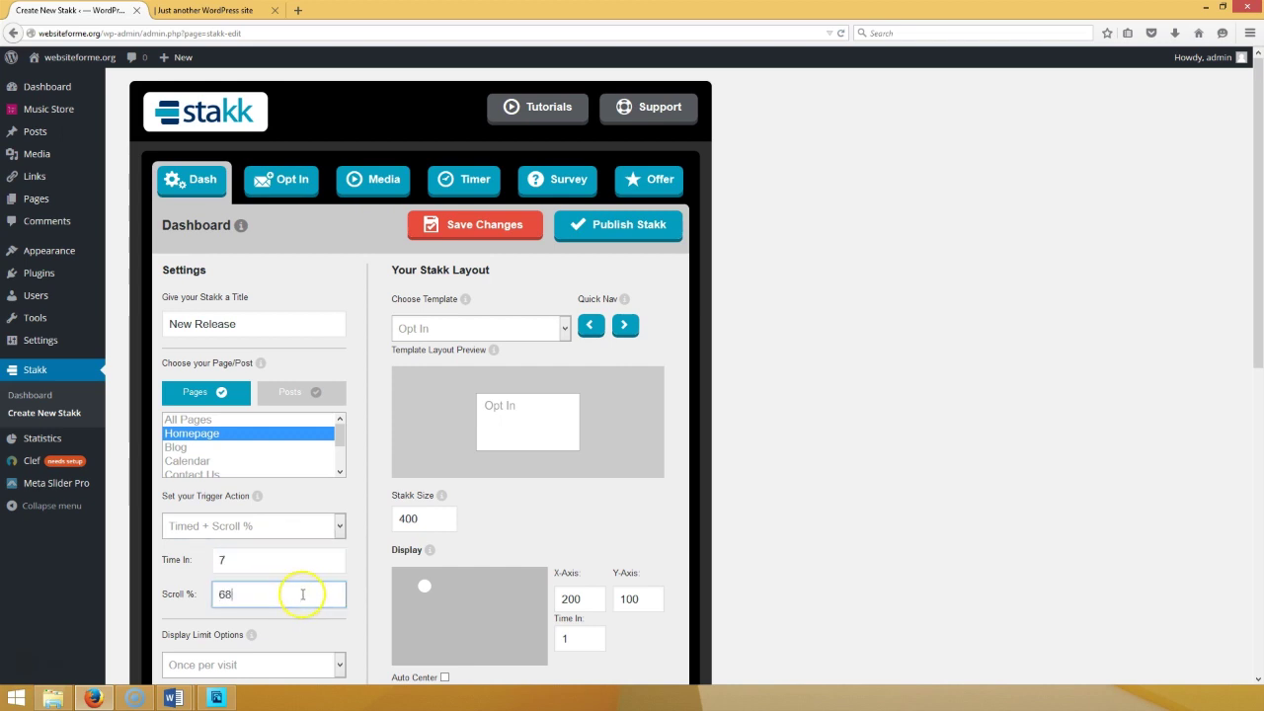
- Look through the display limit and Stakk animation options, keeping Once per visit and Swing
scroll(293, 531, "down", 3)
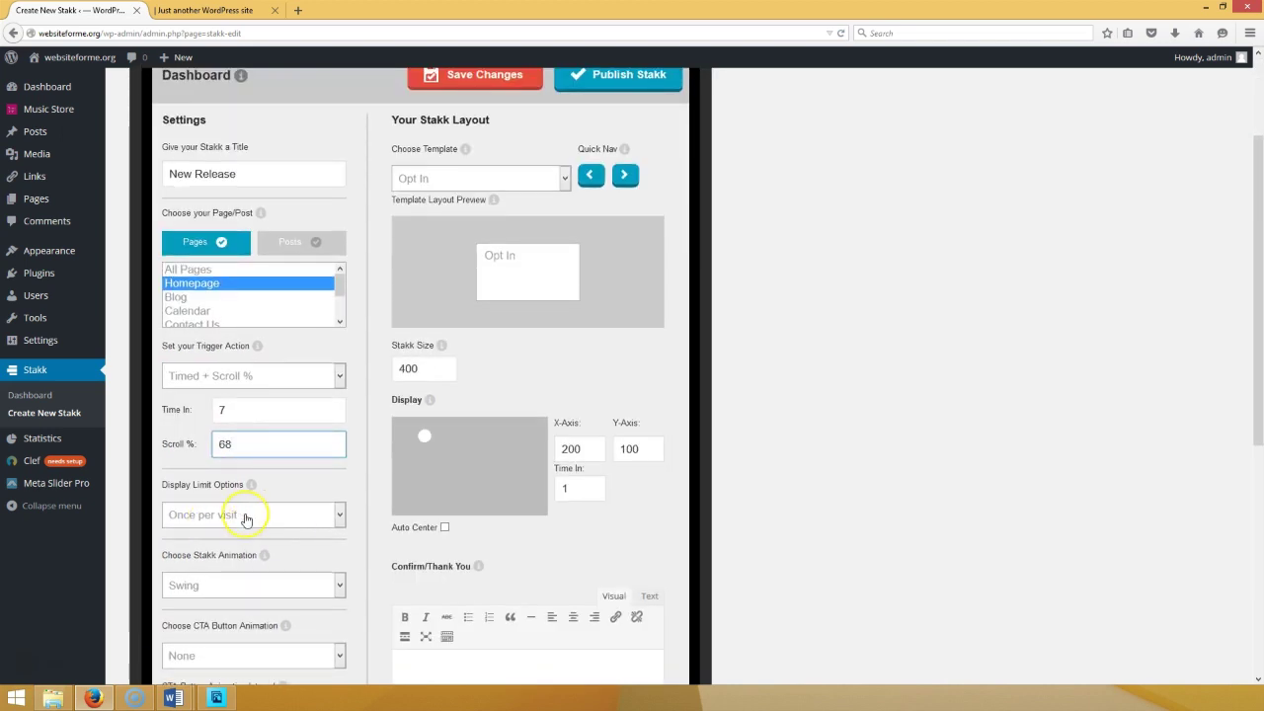
left_click(337, 516)
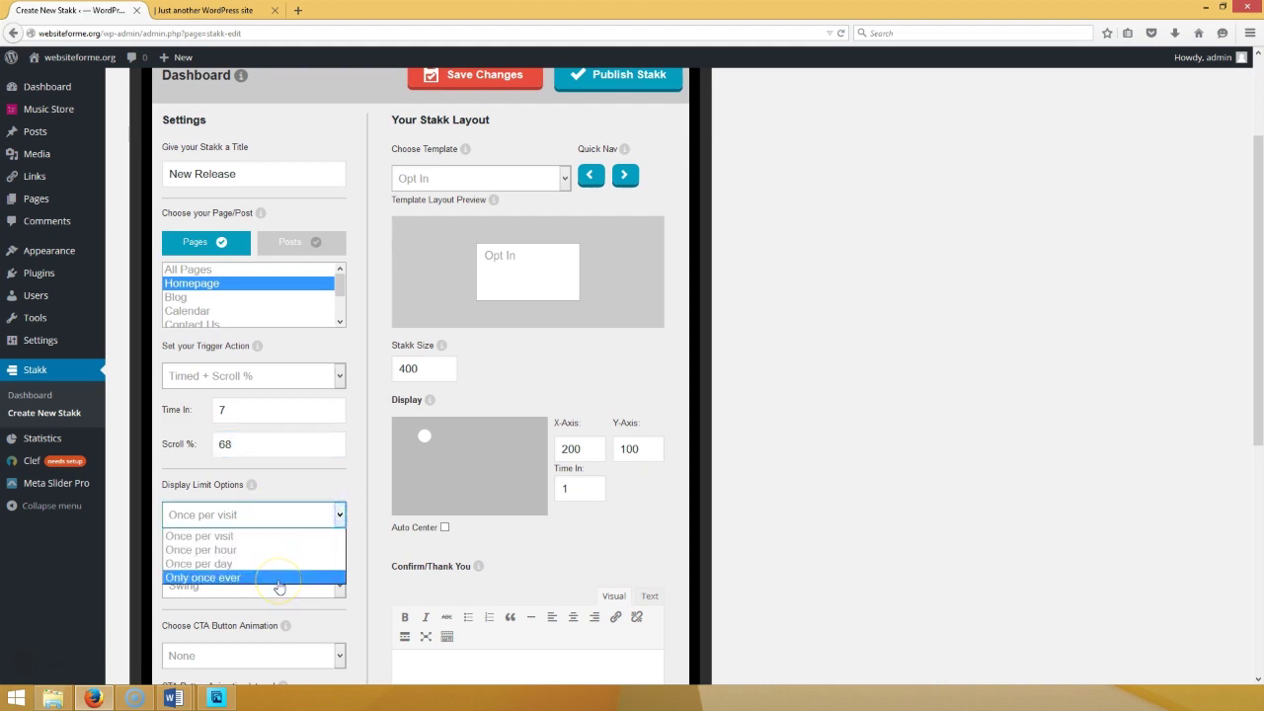
left_click(267, 536)
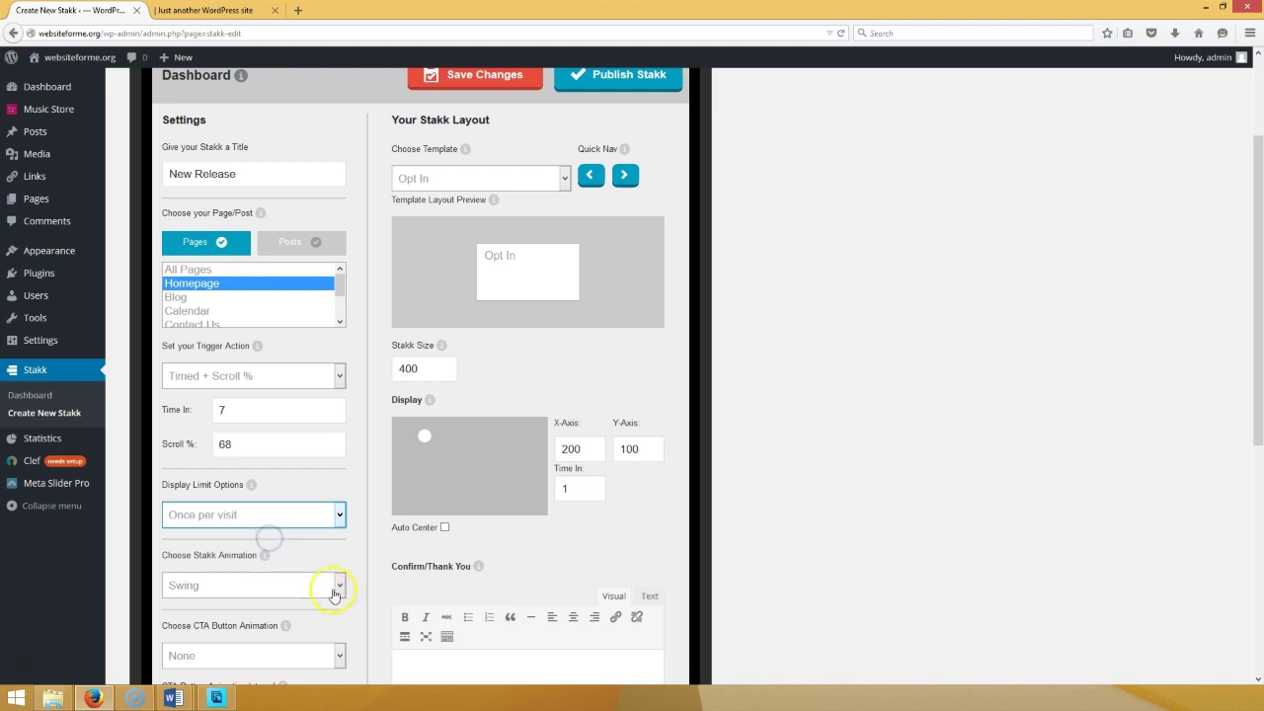
left_click(338, 587)
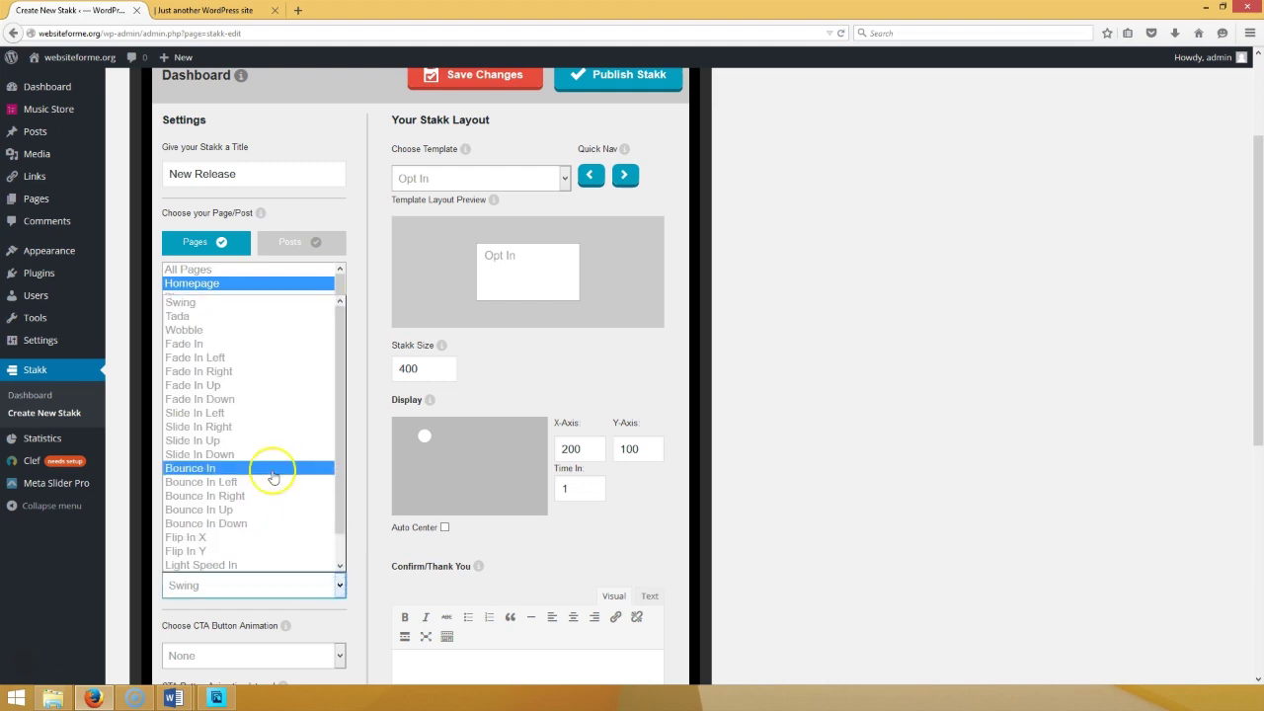
left_click(338, 587)
- Switch the Stakk's background type to Video and copy the URL of the YouTube video "Lecrae - All I Need Is You"
scroll(334, 547, "down", 4)
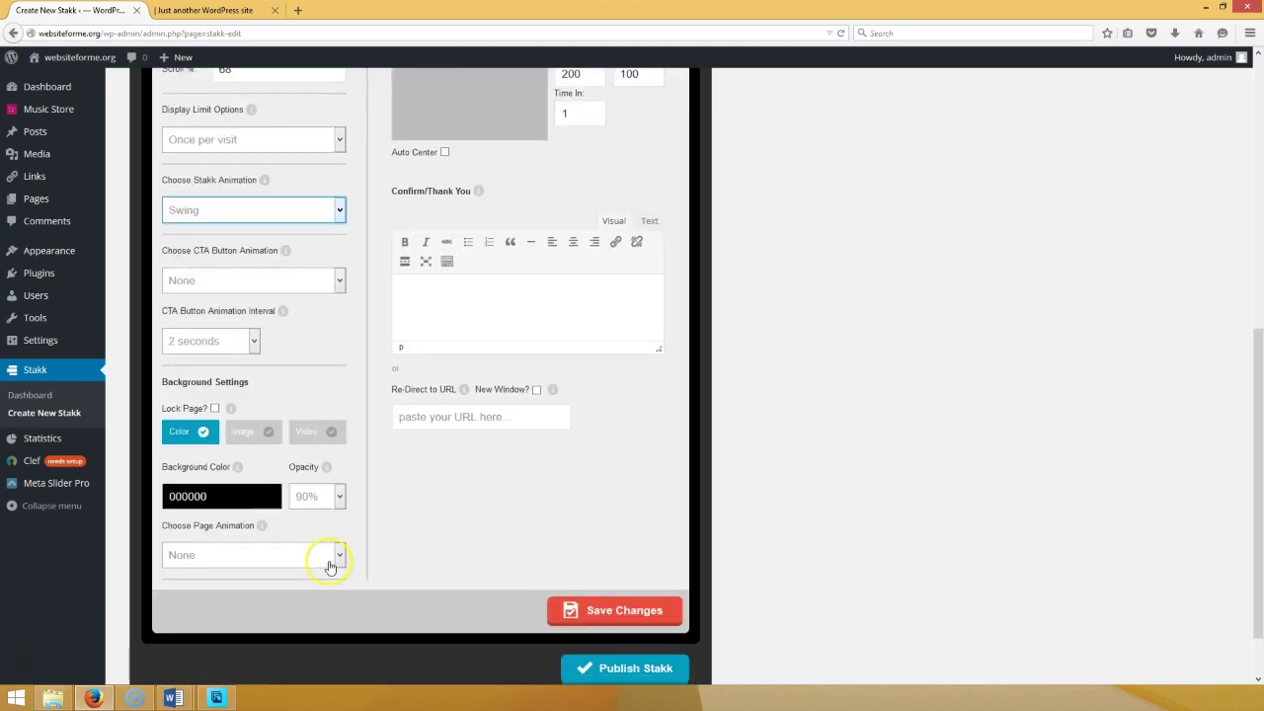
scroll(404, 457, "up", 2)
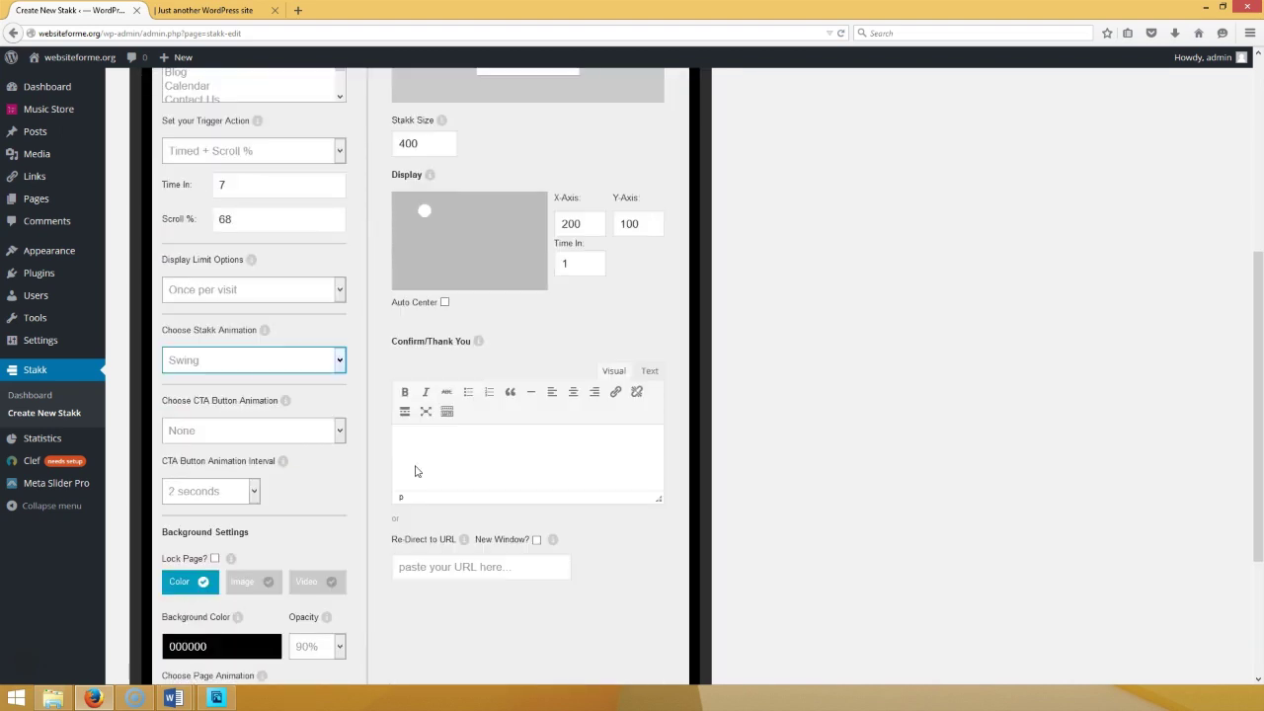
left_click(301, 588)
scroll(300, 580, "down", 5)
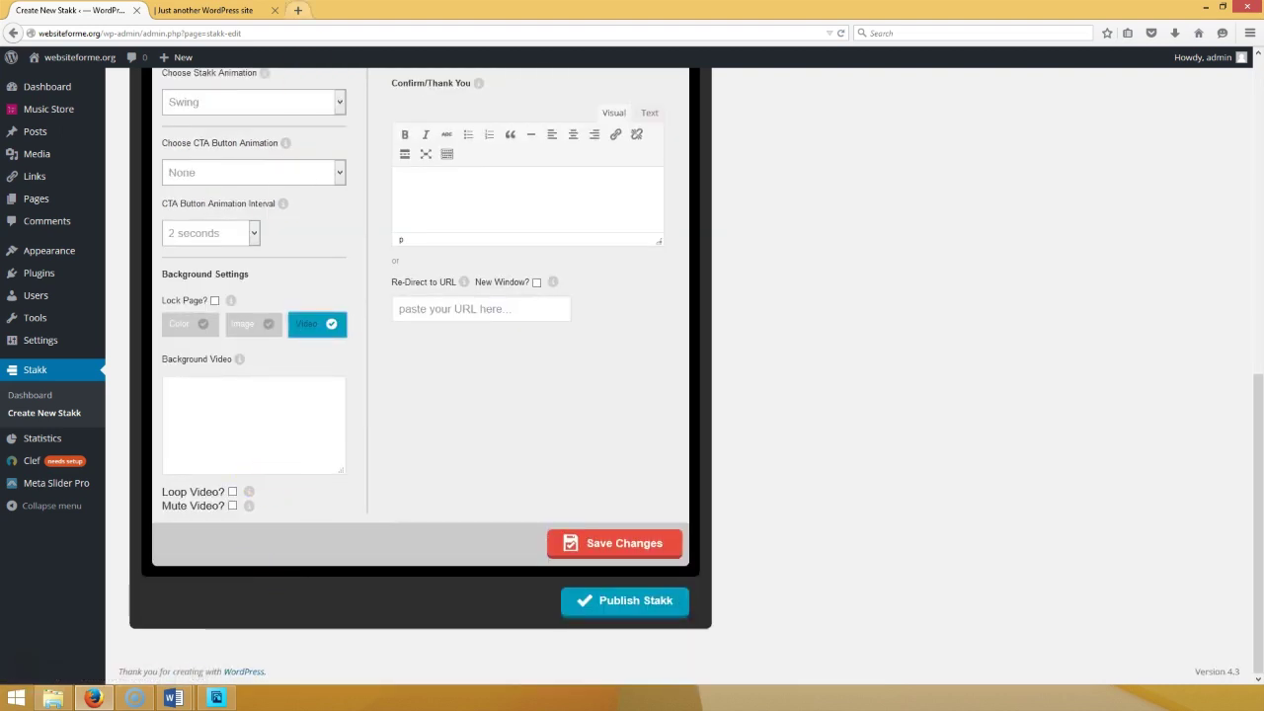
left_click(305, 12)
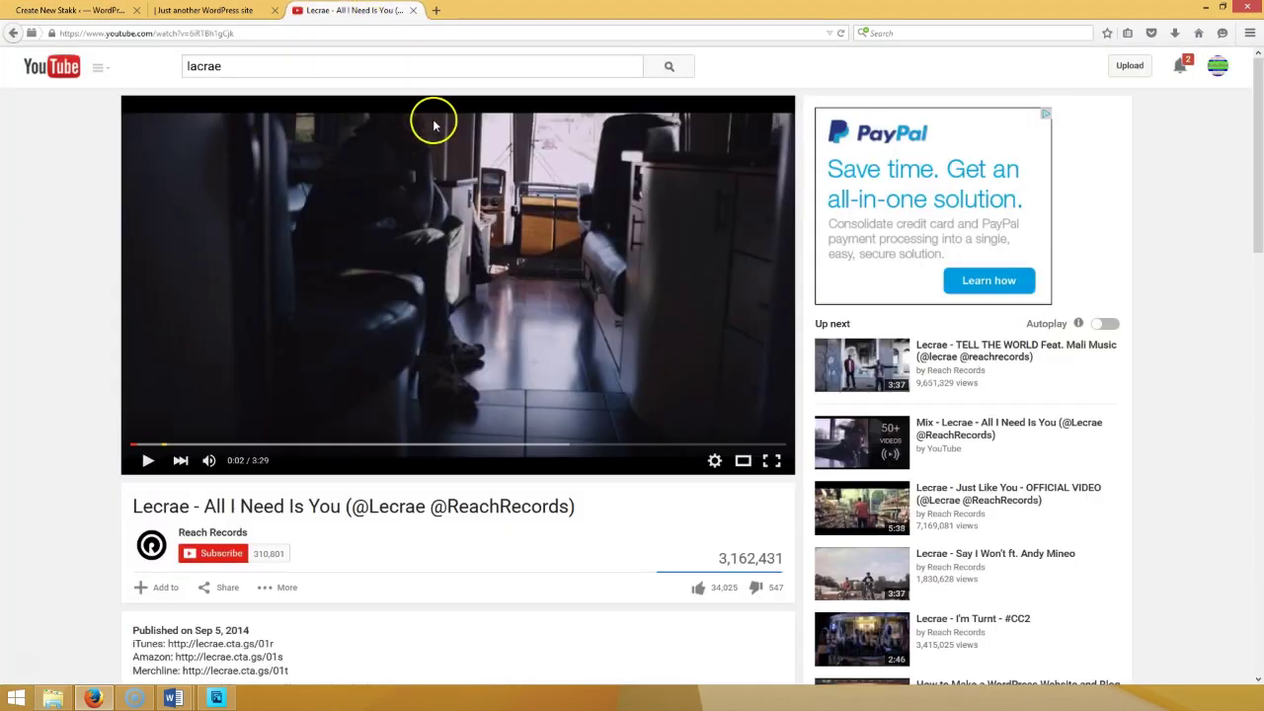
left_click(212, 30)
right_click(213, 32)
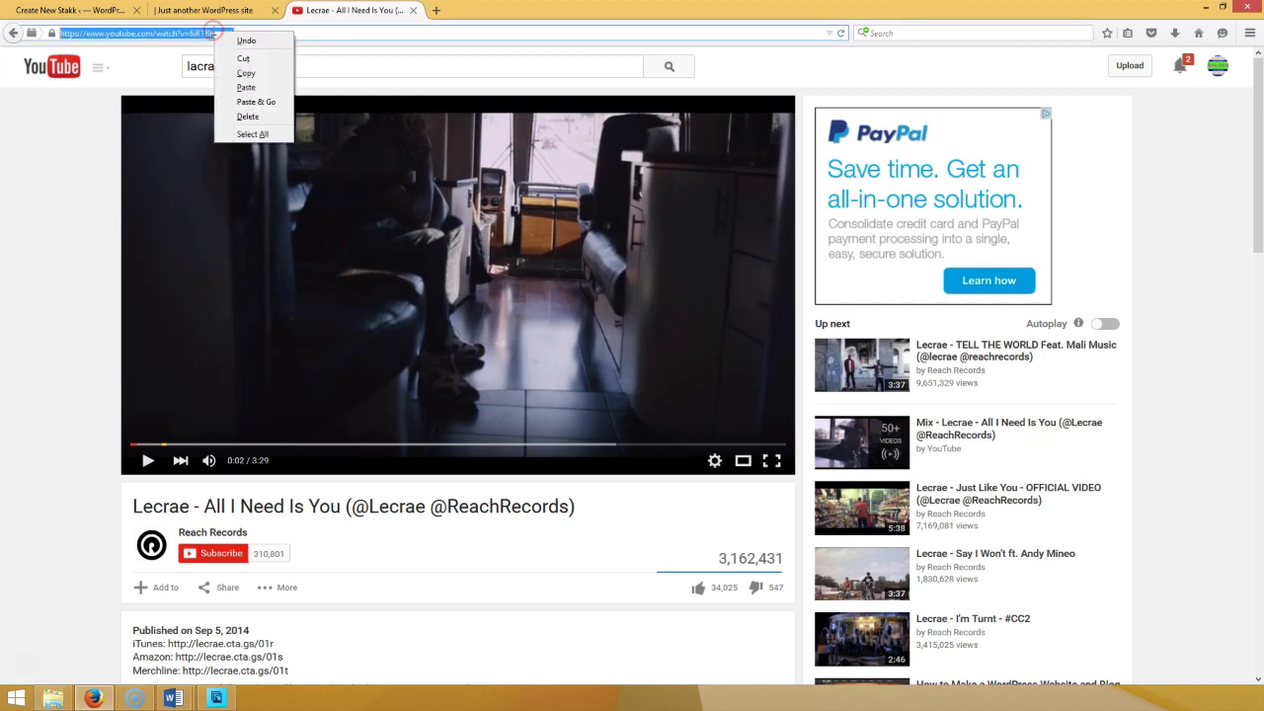
left_click(245, 74)
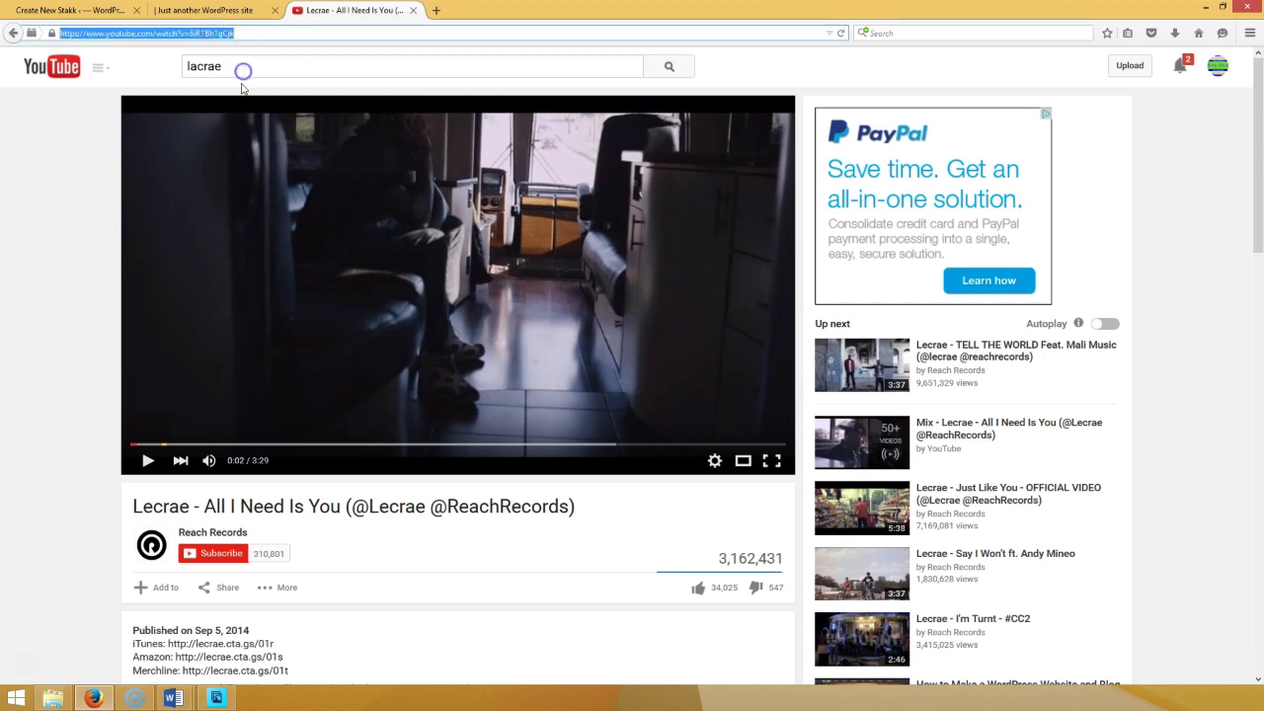
left_click(147, 460)
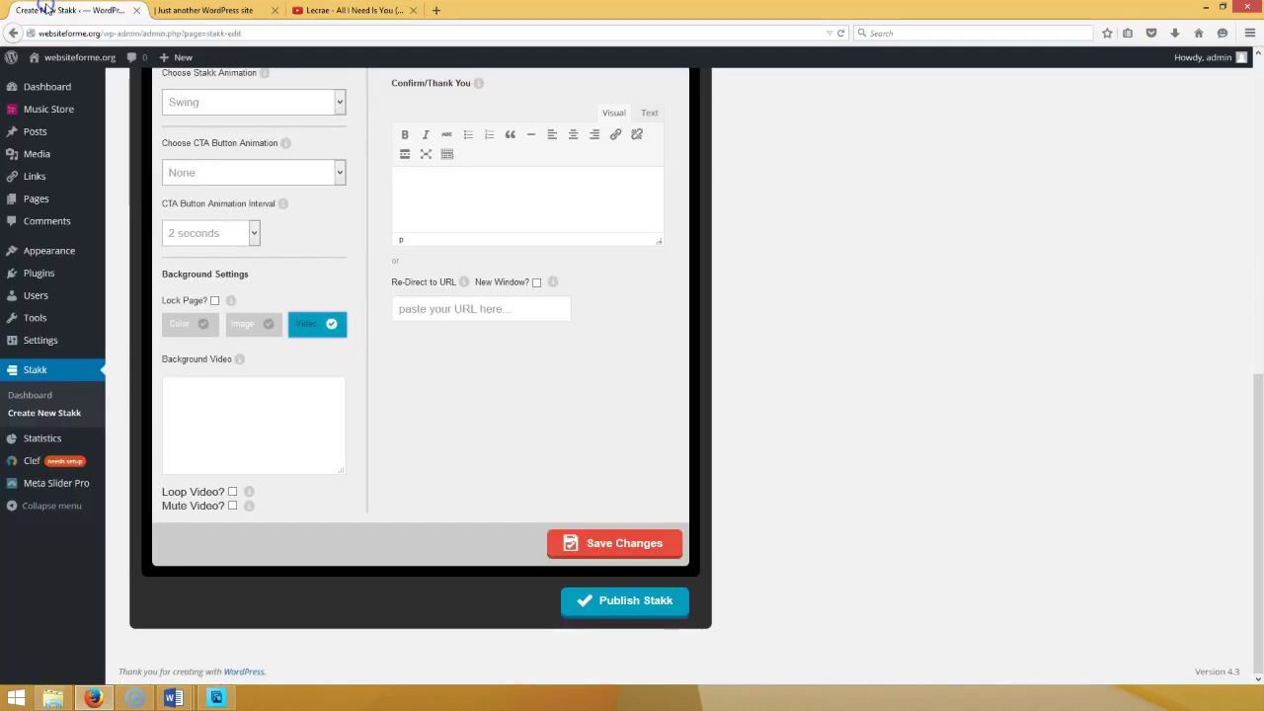
- Return to the Stakk, paste the copied YouTube link as its background video and try to save the changes
left_click(44, 10)
left_click(191, 393)
right_click(192, 393)
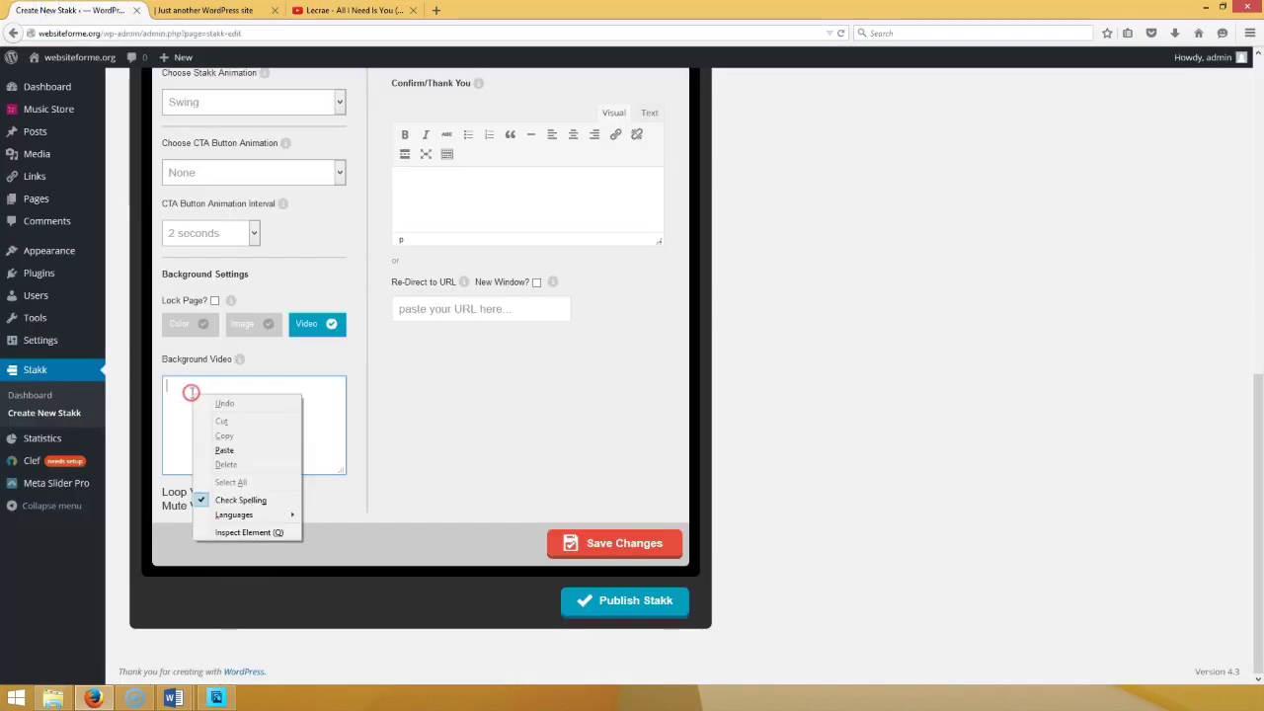
left_click(226, 446)
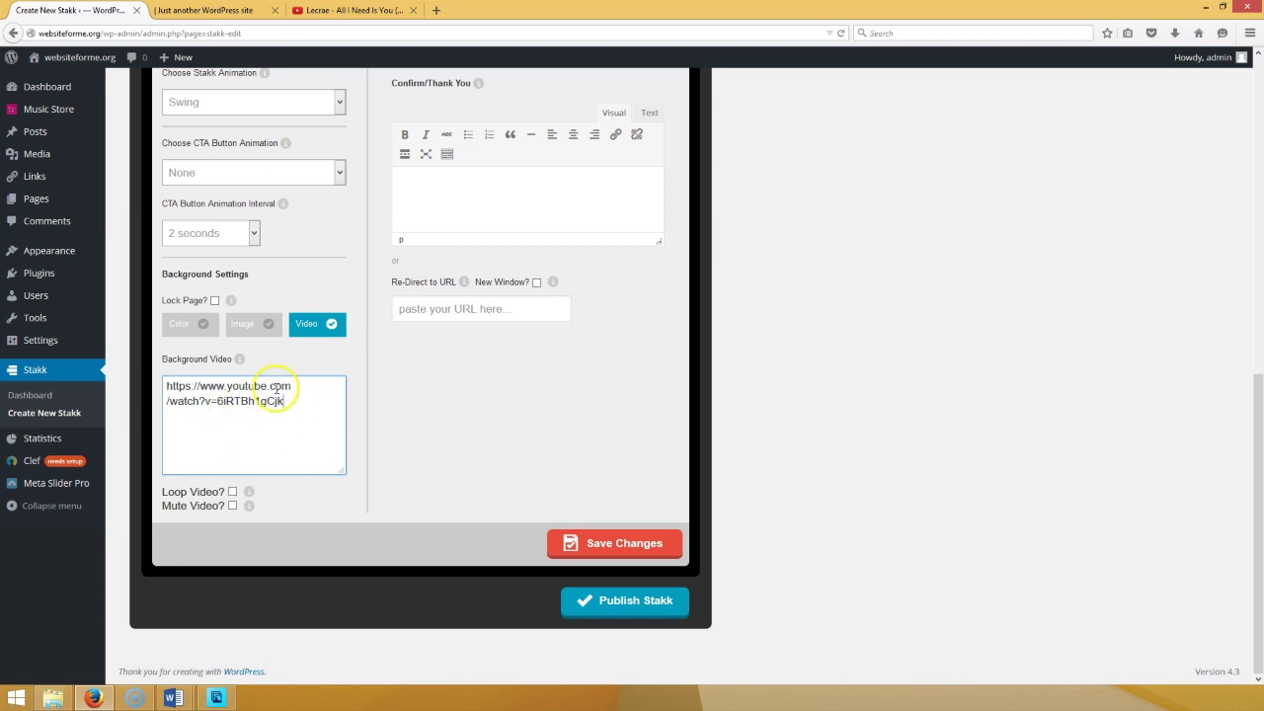
left_click(577, 544)
- Apply the Media template to the Stakk layout, enable Auto Center for its display, and save the changes
scroll(534, 302, "up", 2)
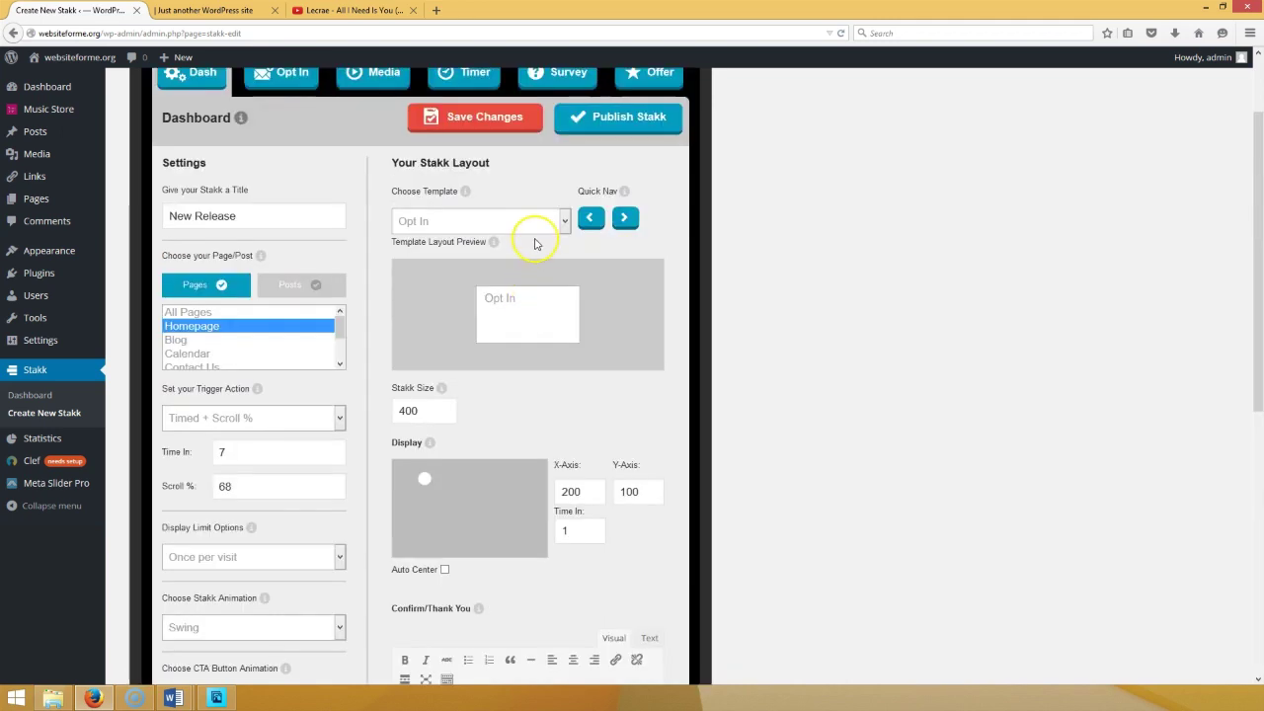
left_click(565, 222)
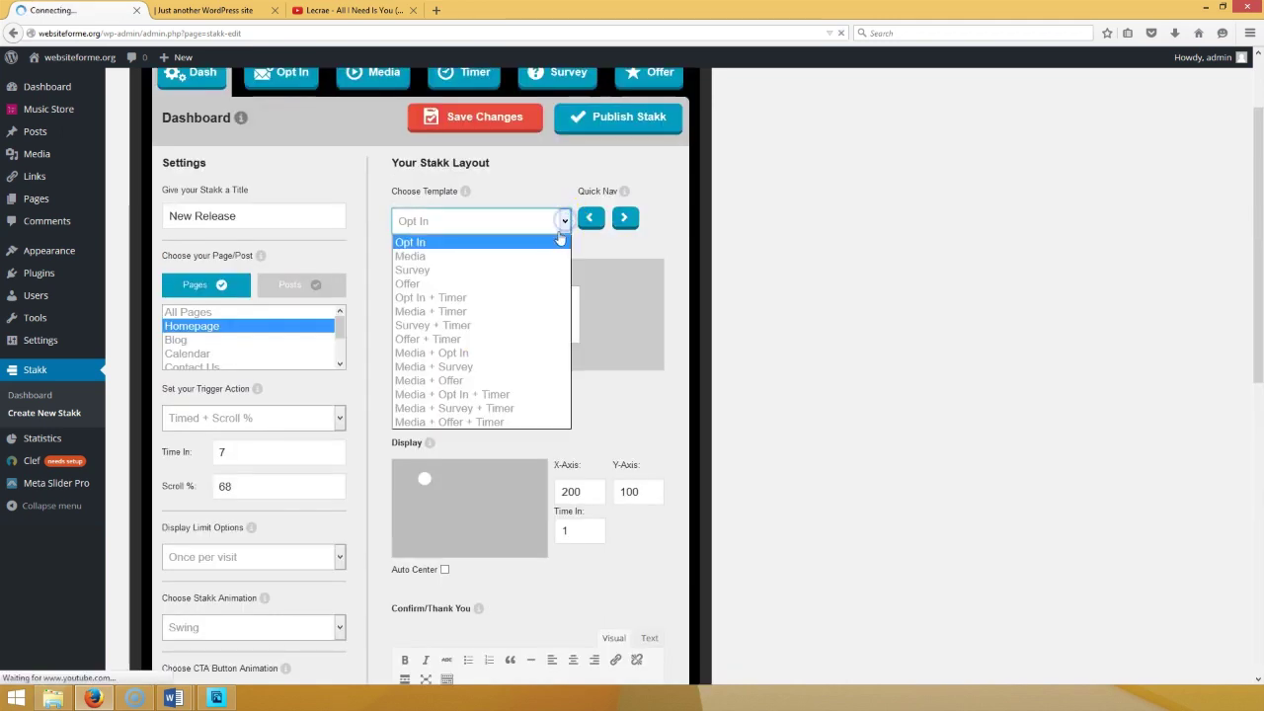
left_click(545, 255)
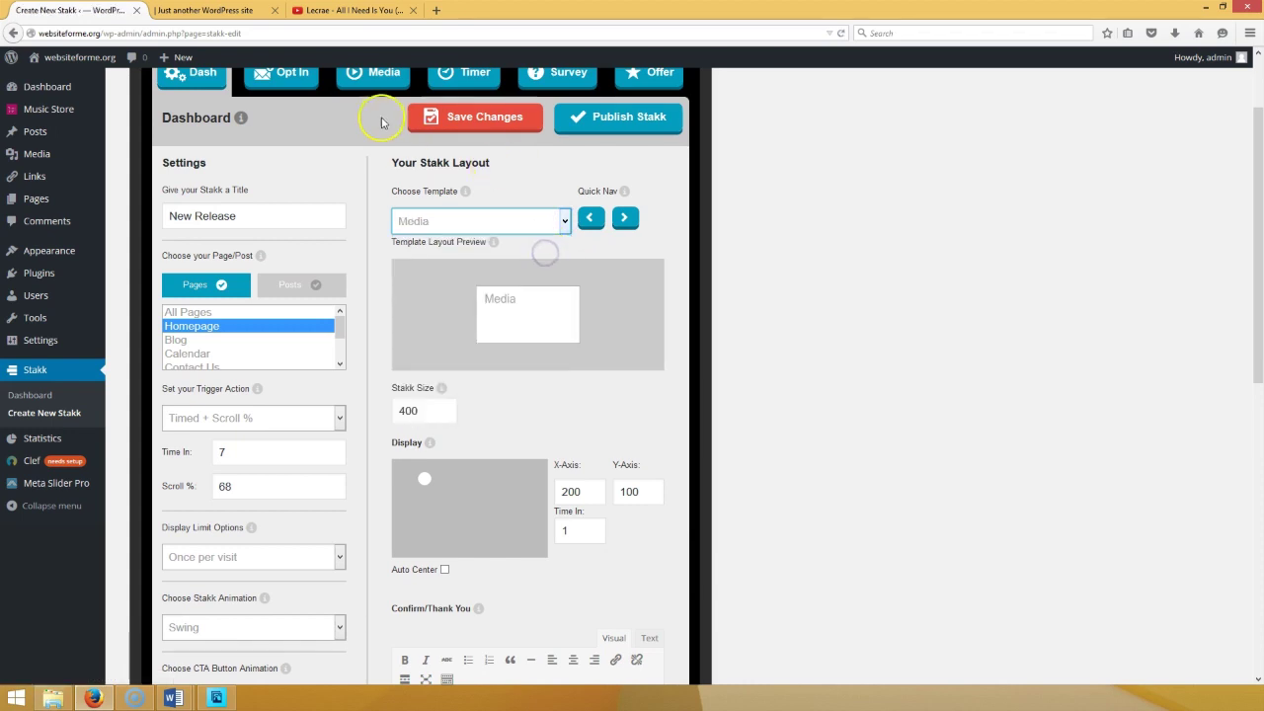
scroll(375, 119, "up", 1)
scroll(632, 528, "down", 1)
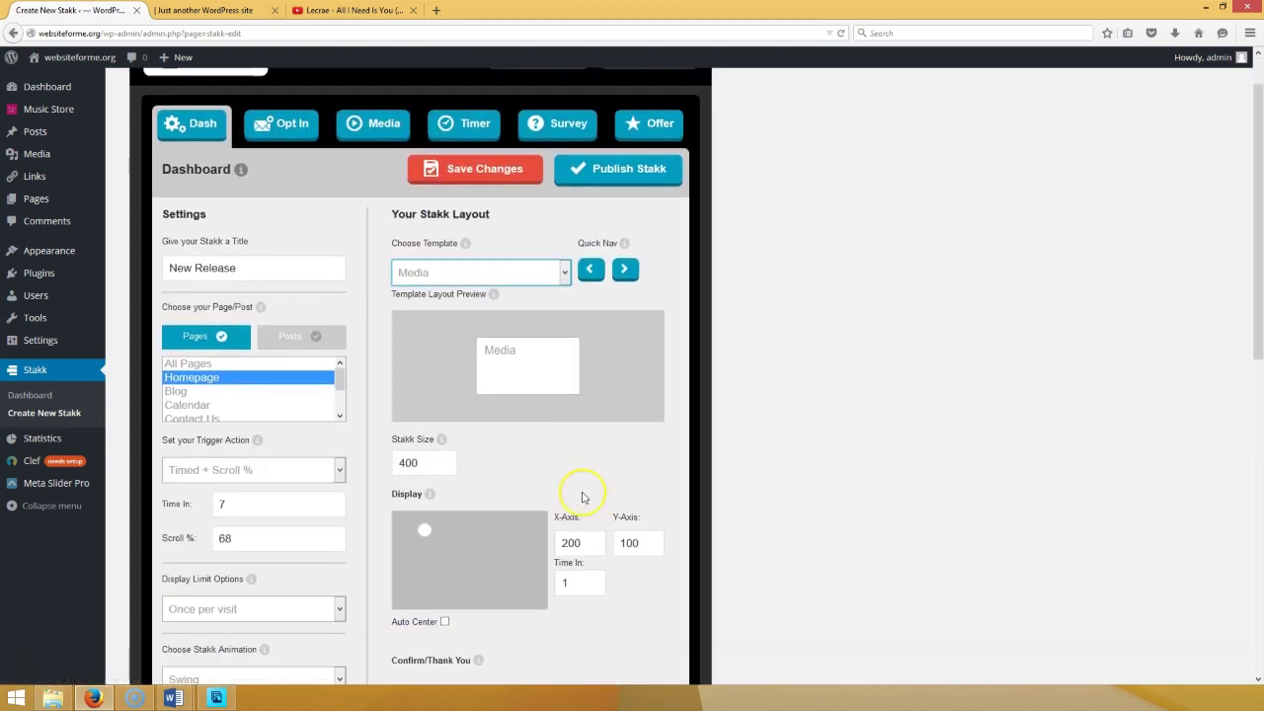
left_click(422, 512)
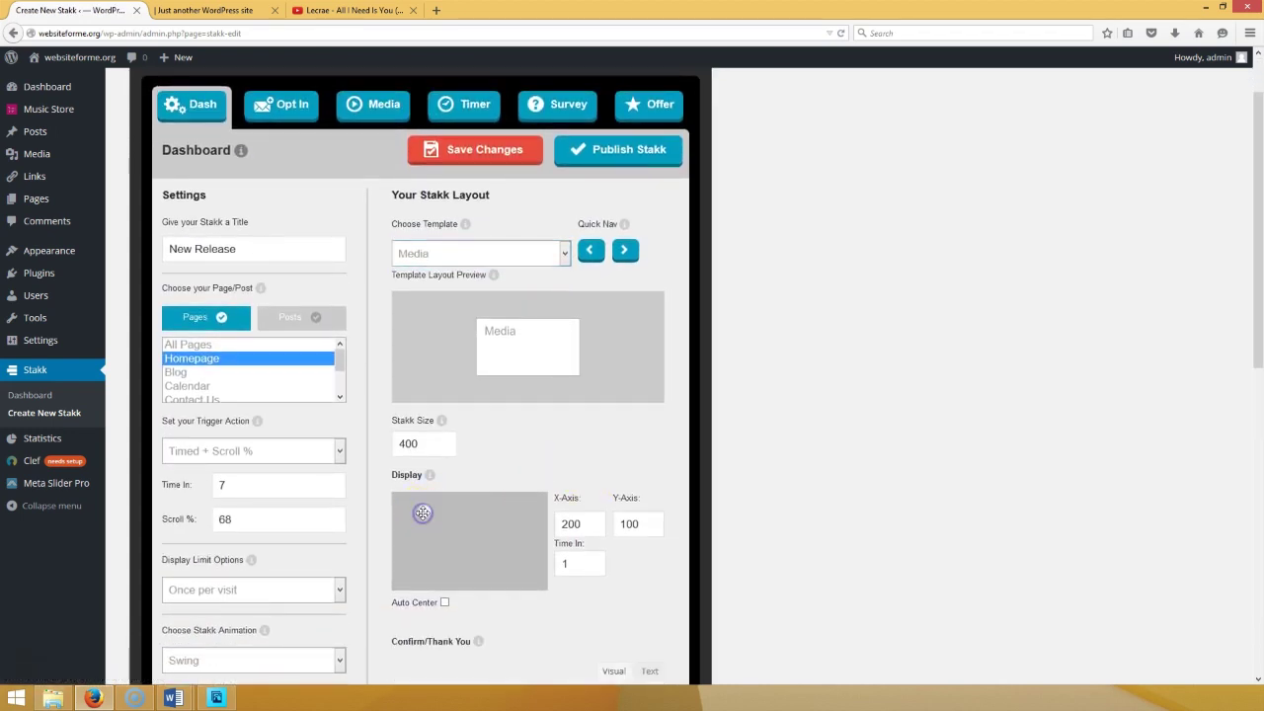
left_click(443, 602)
scroll(474, 494, "down", 4)
scroll(470, 534, "down", 3)
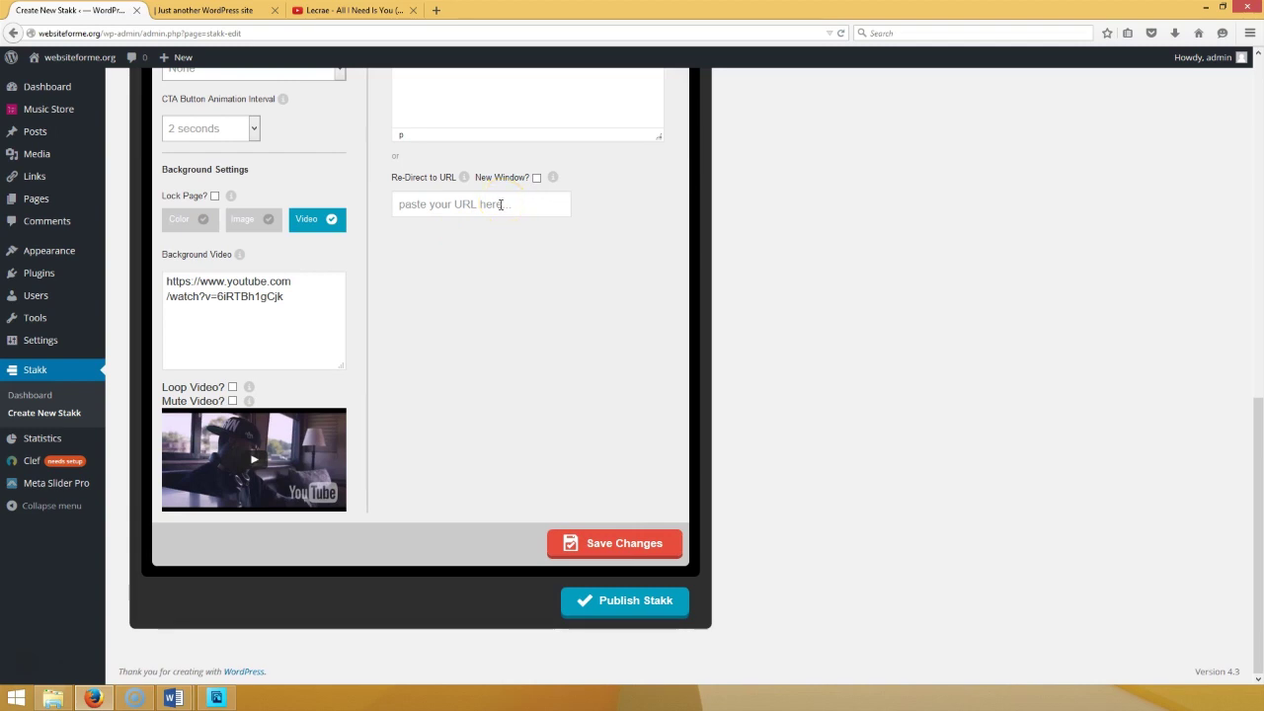
left_click(625, 543)
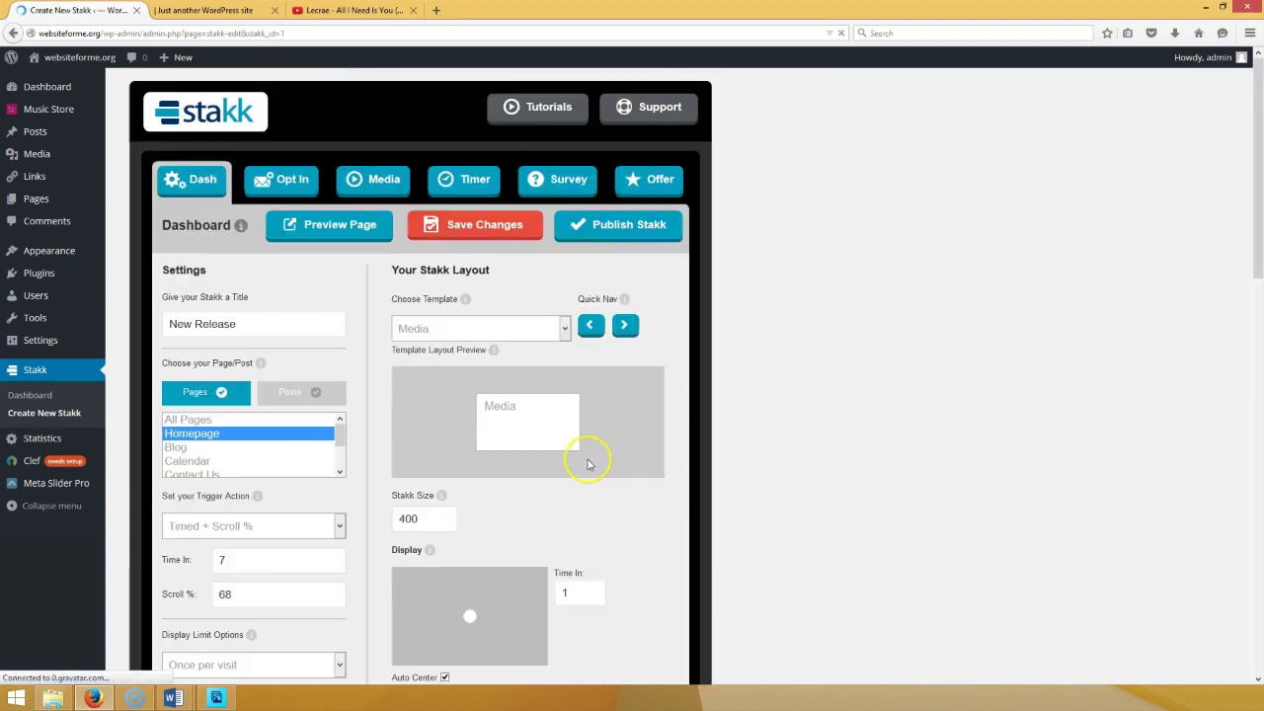
- Review the saved dashboard settings and restrict the Stakk's media to Video Only
scroll(286, 463, "down", 2)
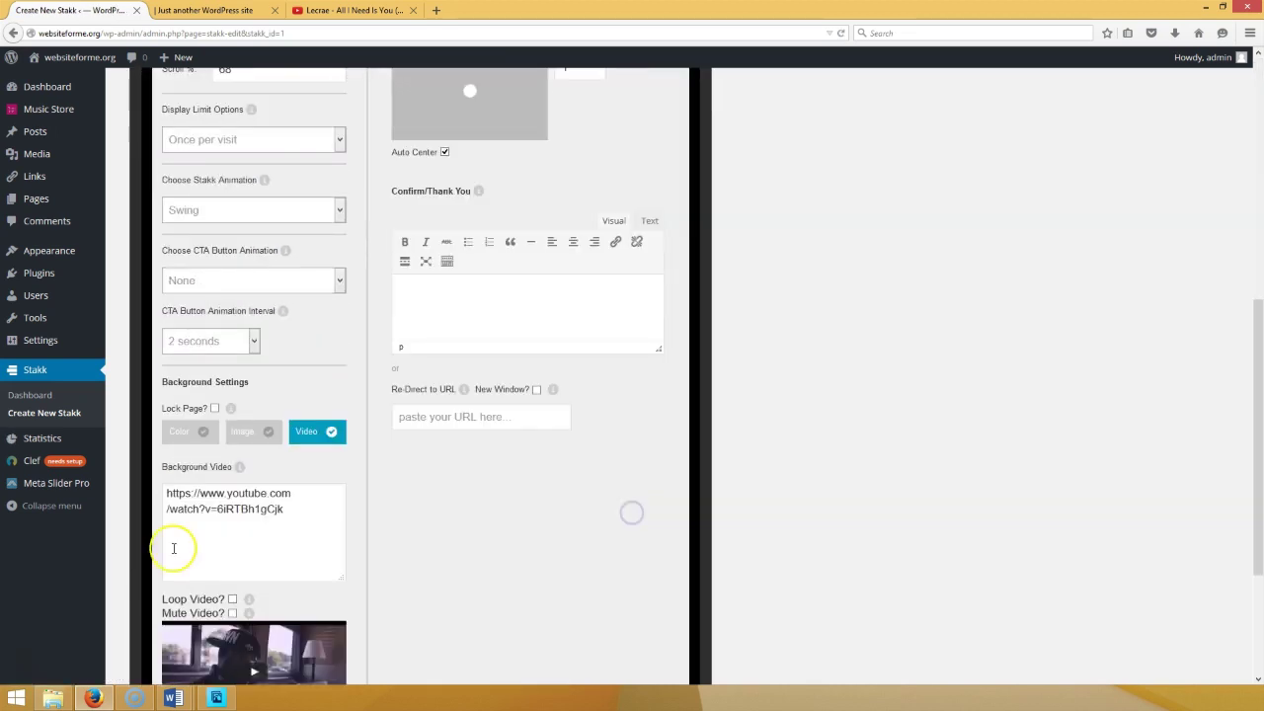
scroll(334, 553, "up", 10)
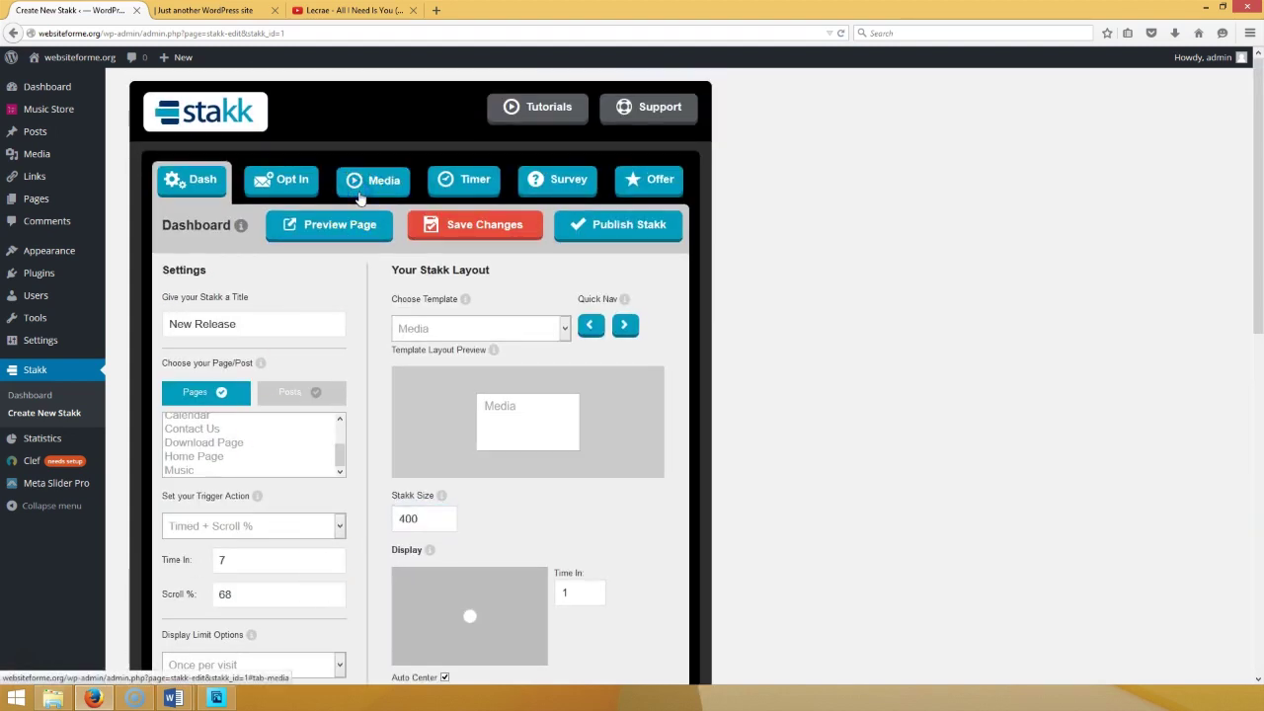
left_click(381, 184)
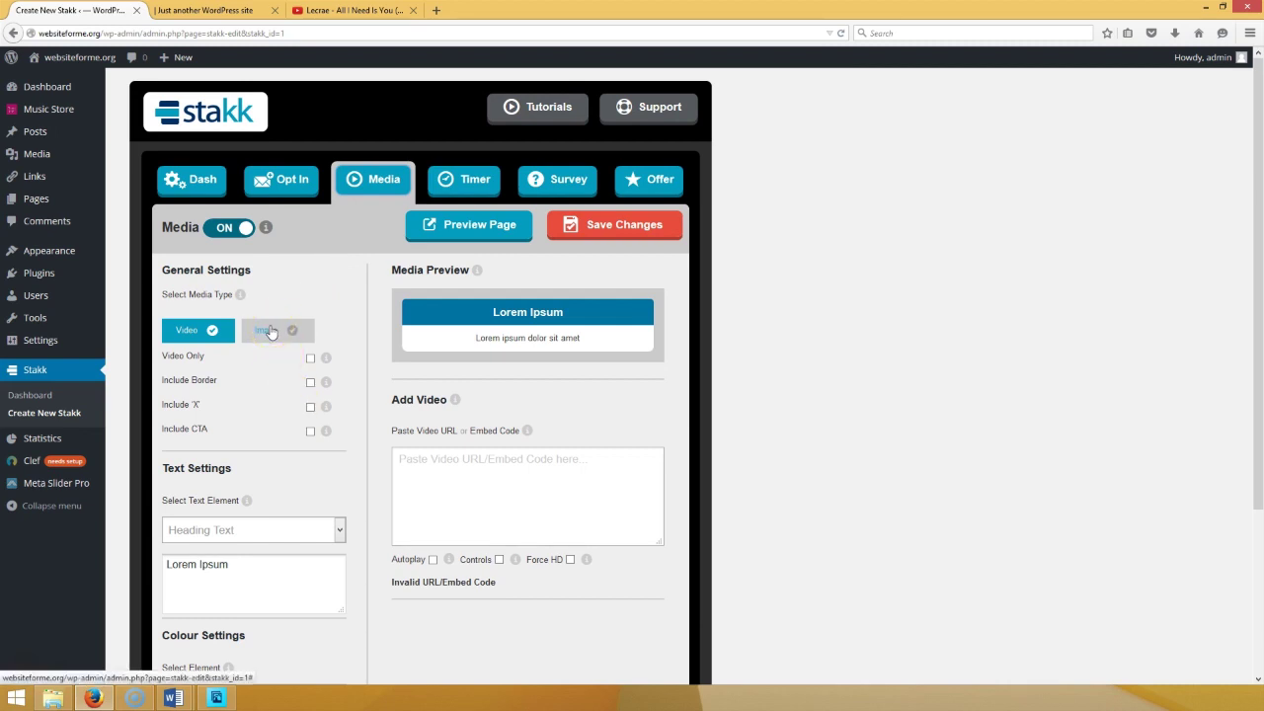
left_click(309, 358)
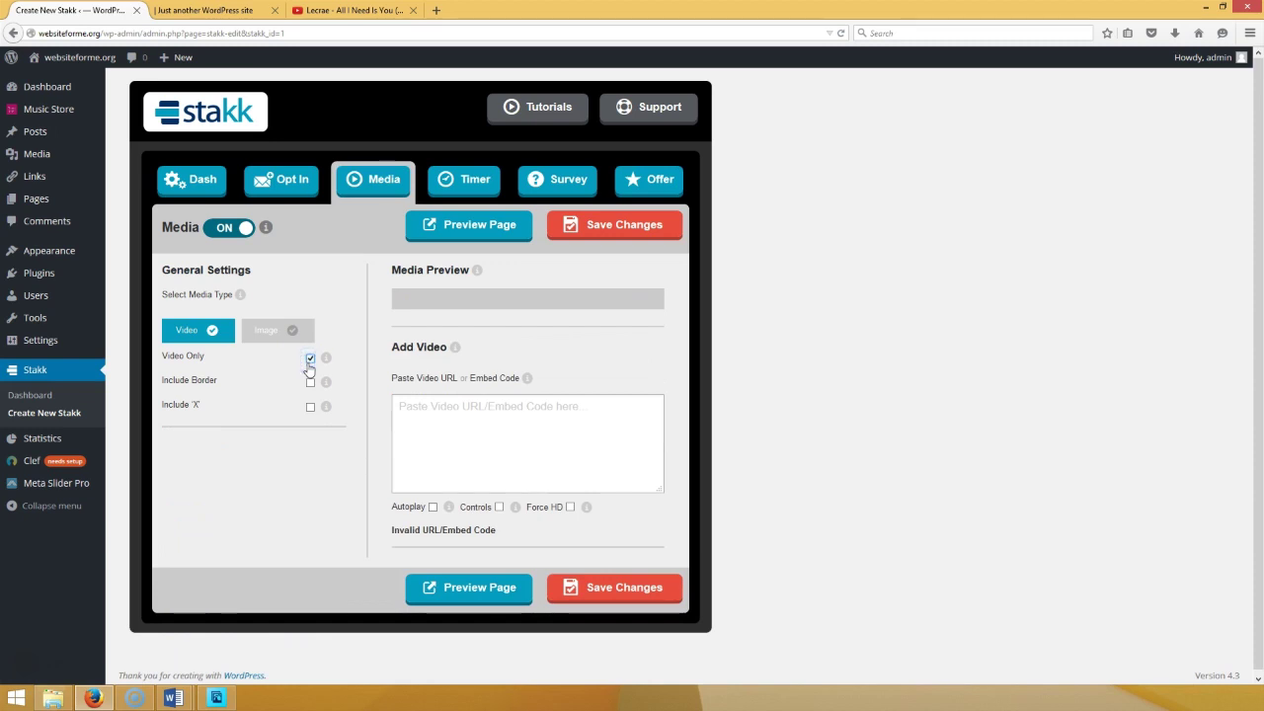
left_click(433, 408)
type("https://www.youtube.com/watch?v=6iRTBh1gCjk")
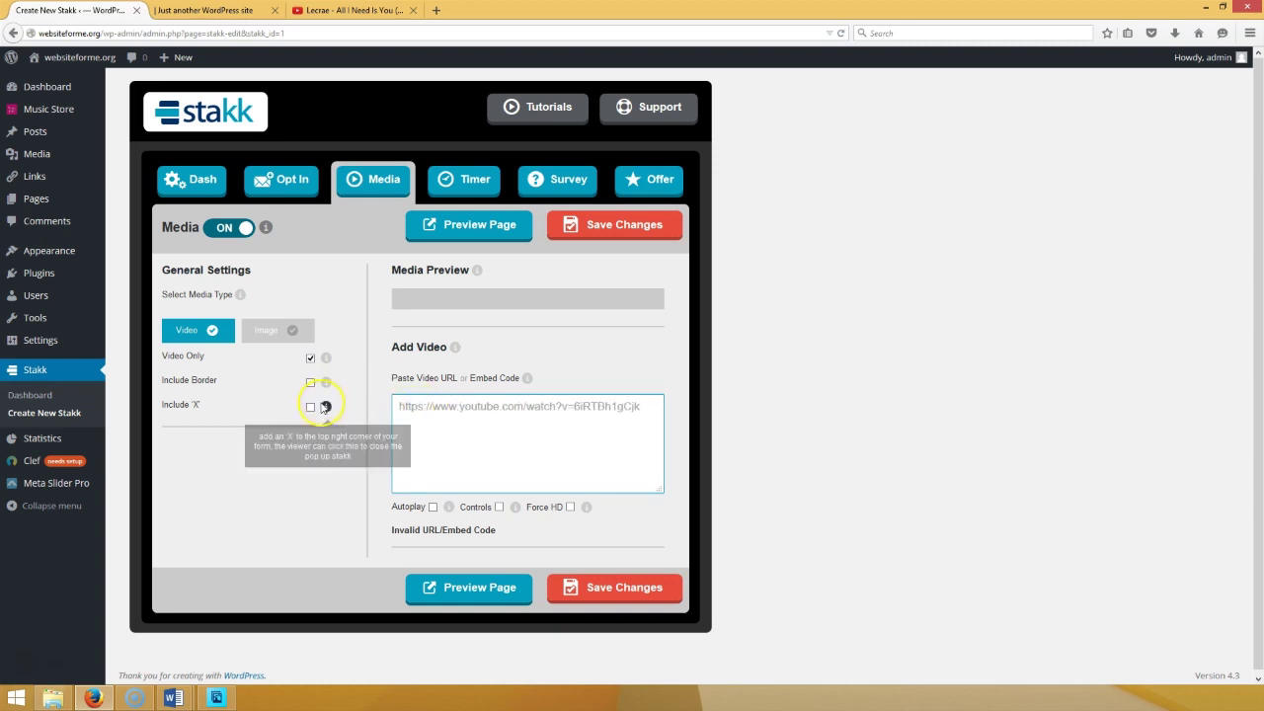
left_click(310, 406)
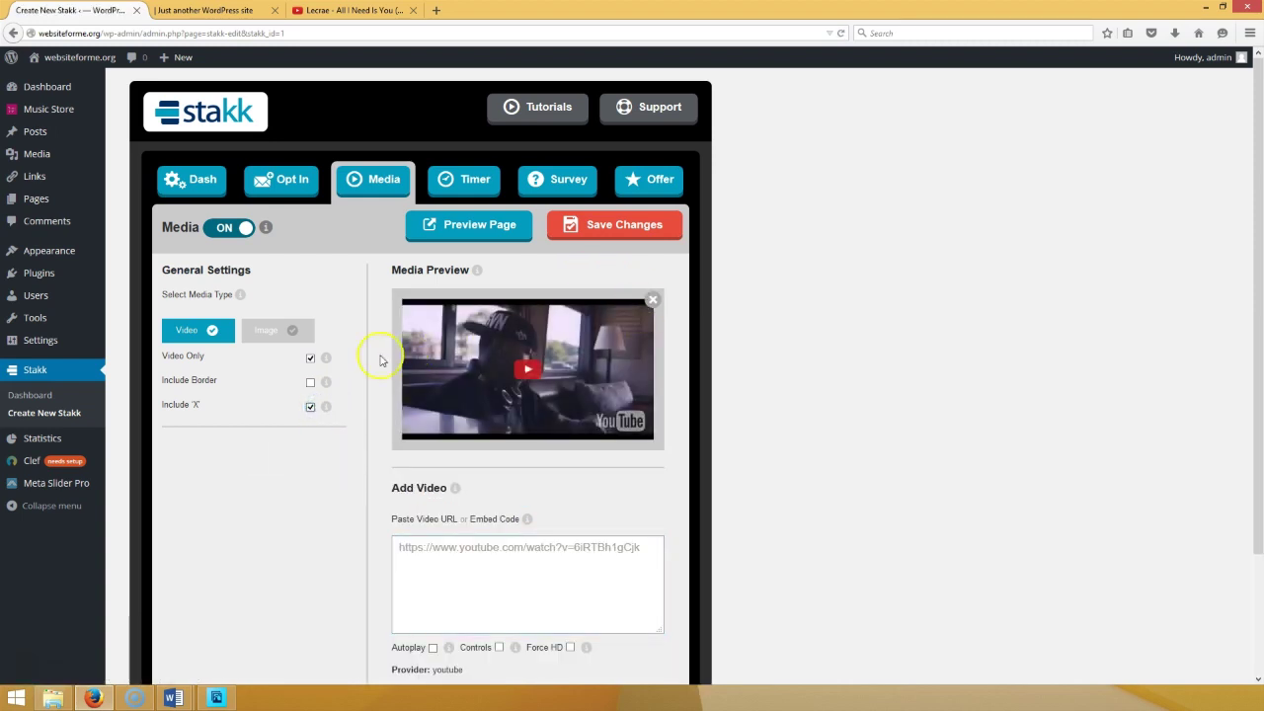
left_click(312, 384)
- Enable Autoplay, Controls and Force HD for the media video and save the changes
scroll(442, 526, "down", 3)
left_click(431, 503)
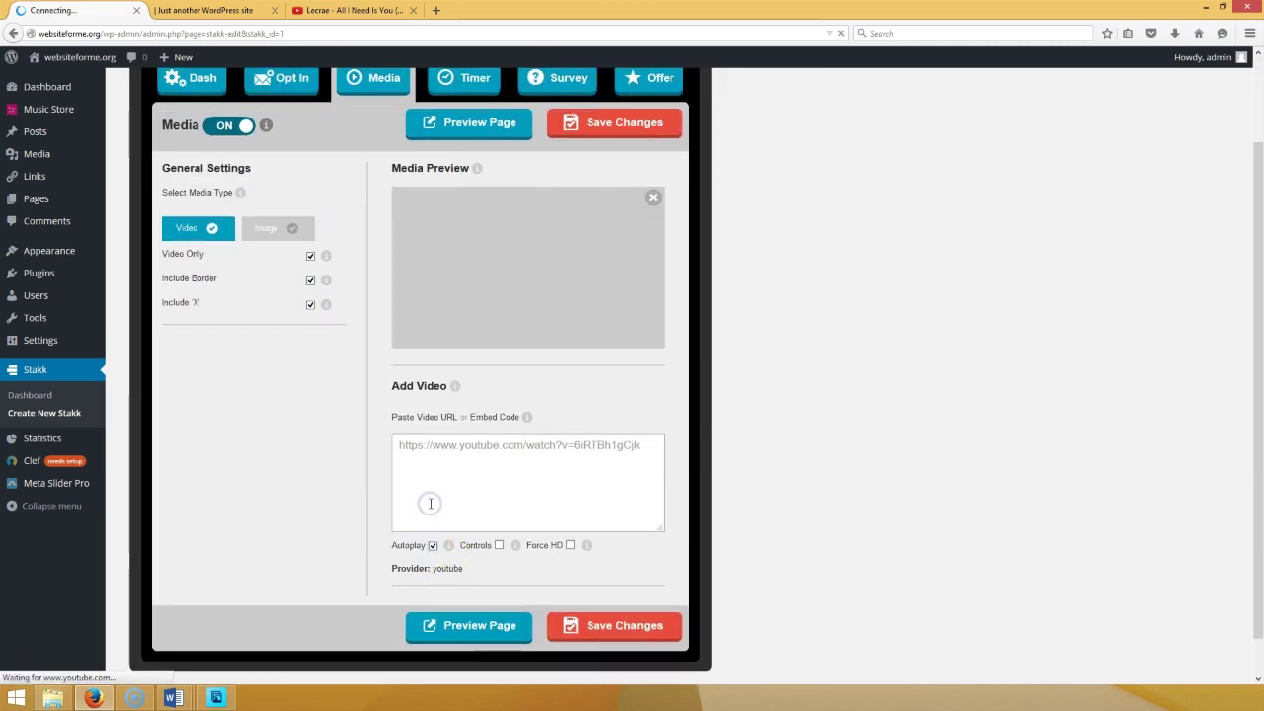
left_click(497, 546)
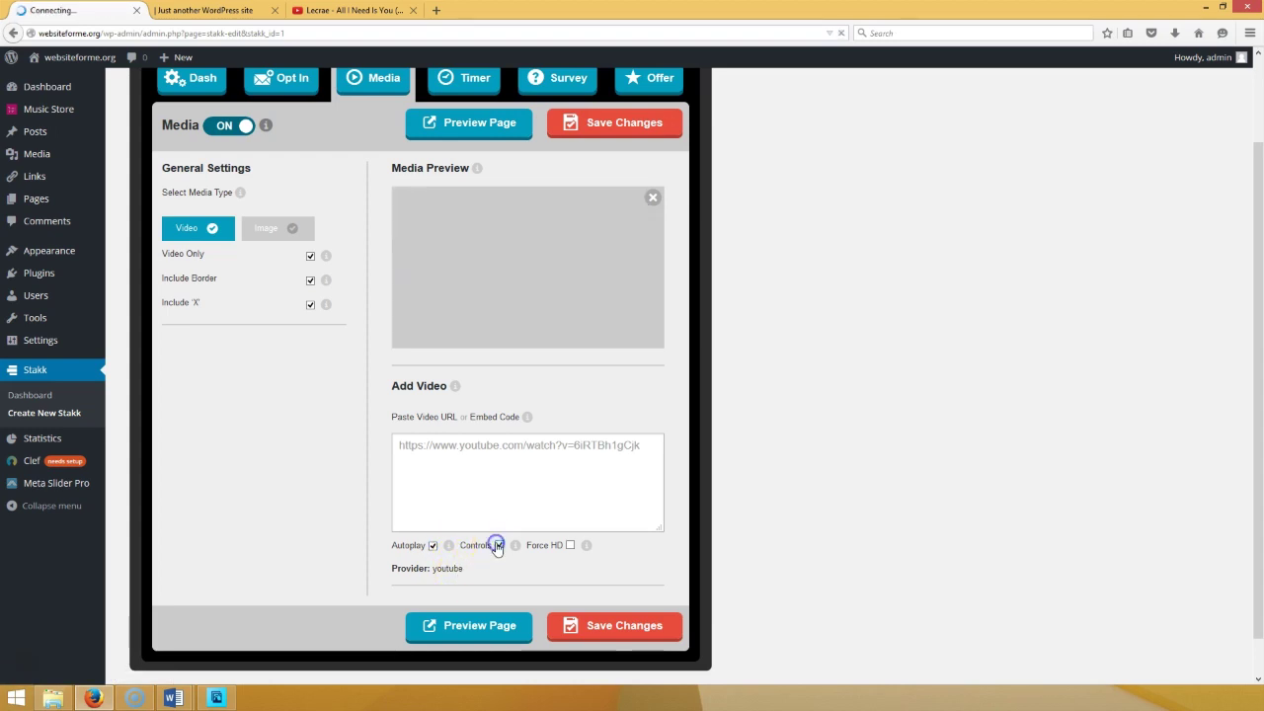
left_click(566, 545)
left_click(595, 626)
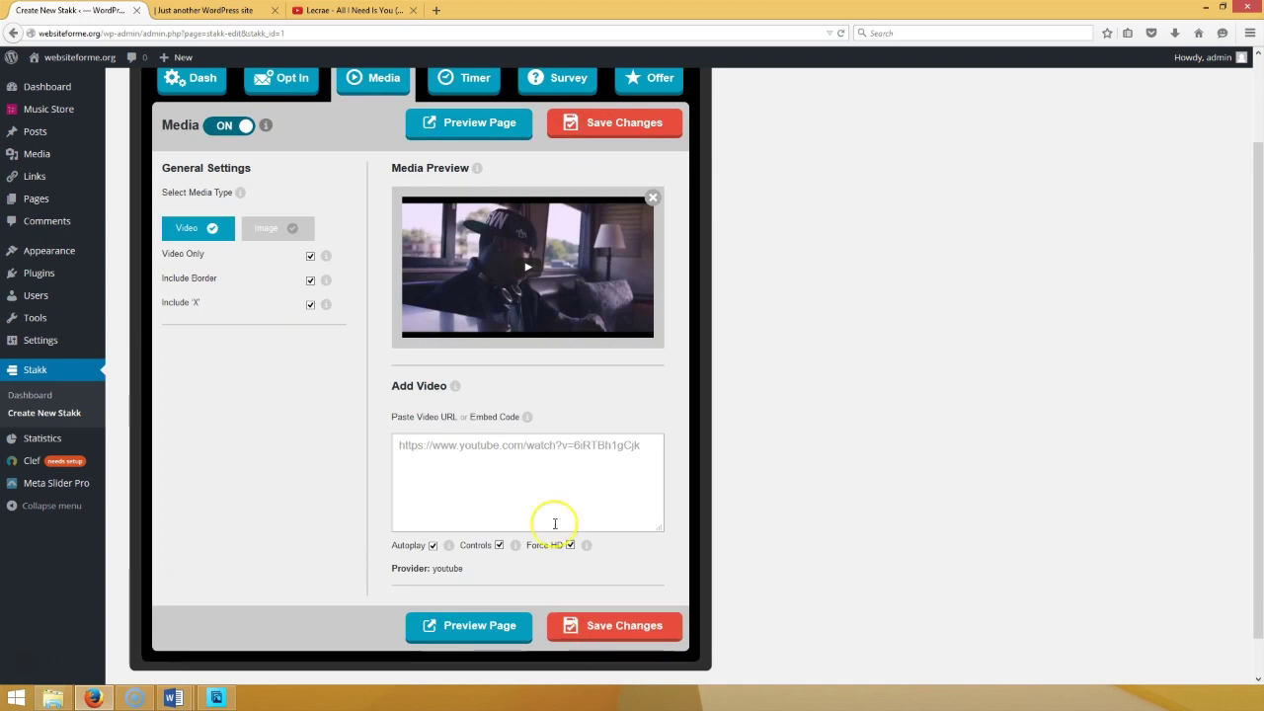
- Preview the homepage to check the pop-up video over its video background, and close the duplicate preview
left_click(515, 125)
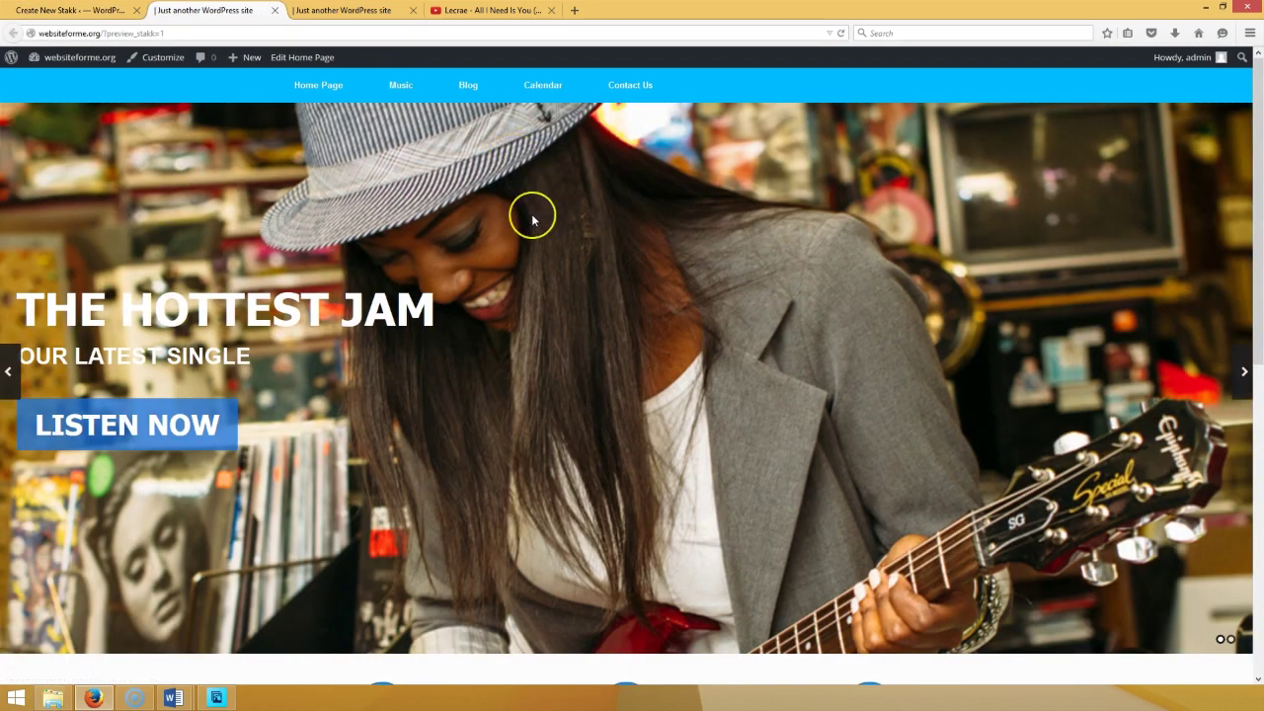
scroll(533, 220, "down", 6)
left_click(544, 223)
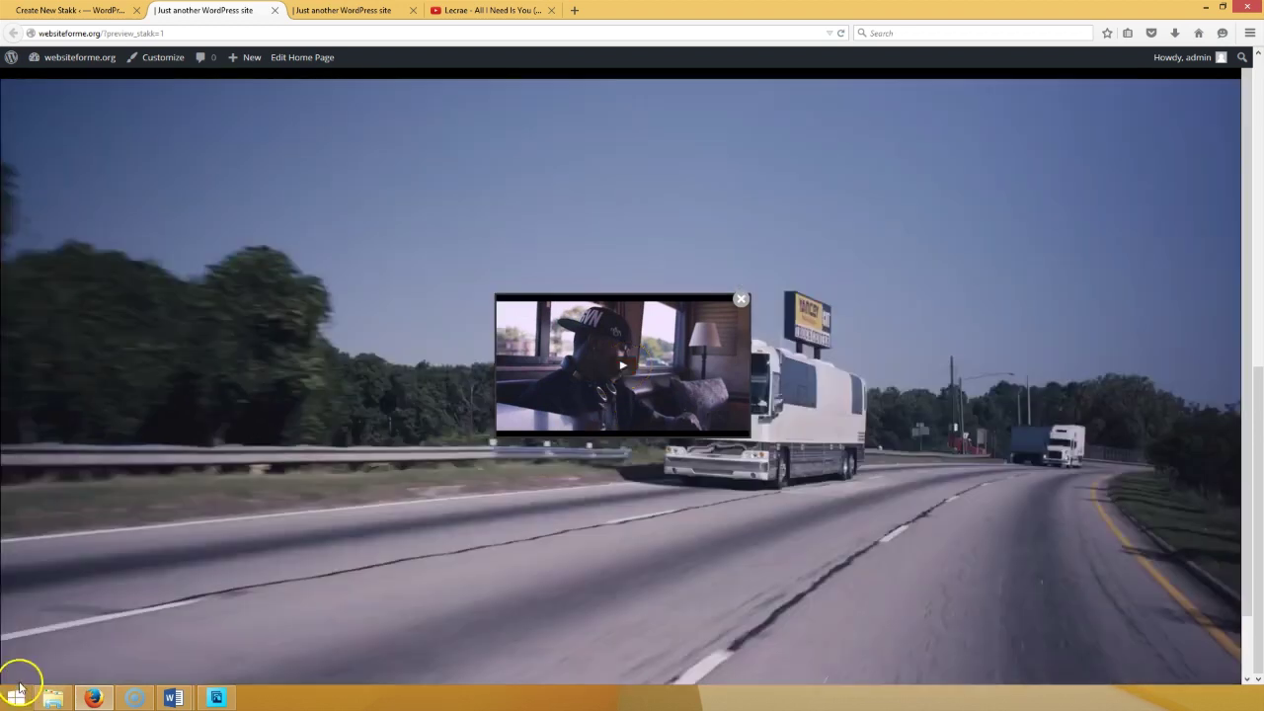
key("ctrl+w")
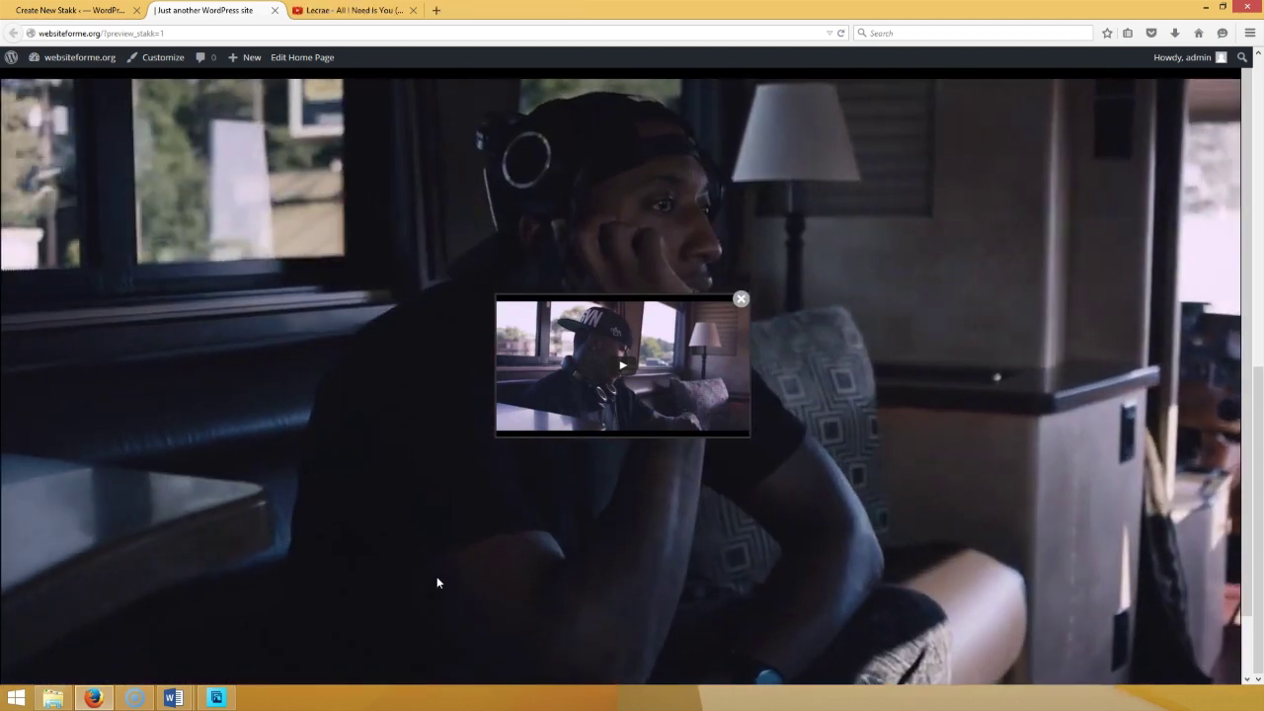
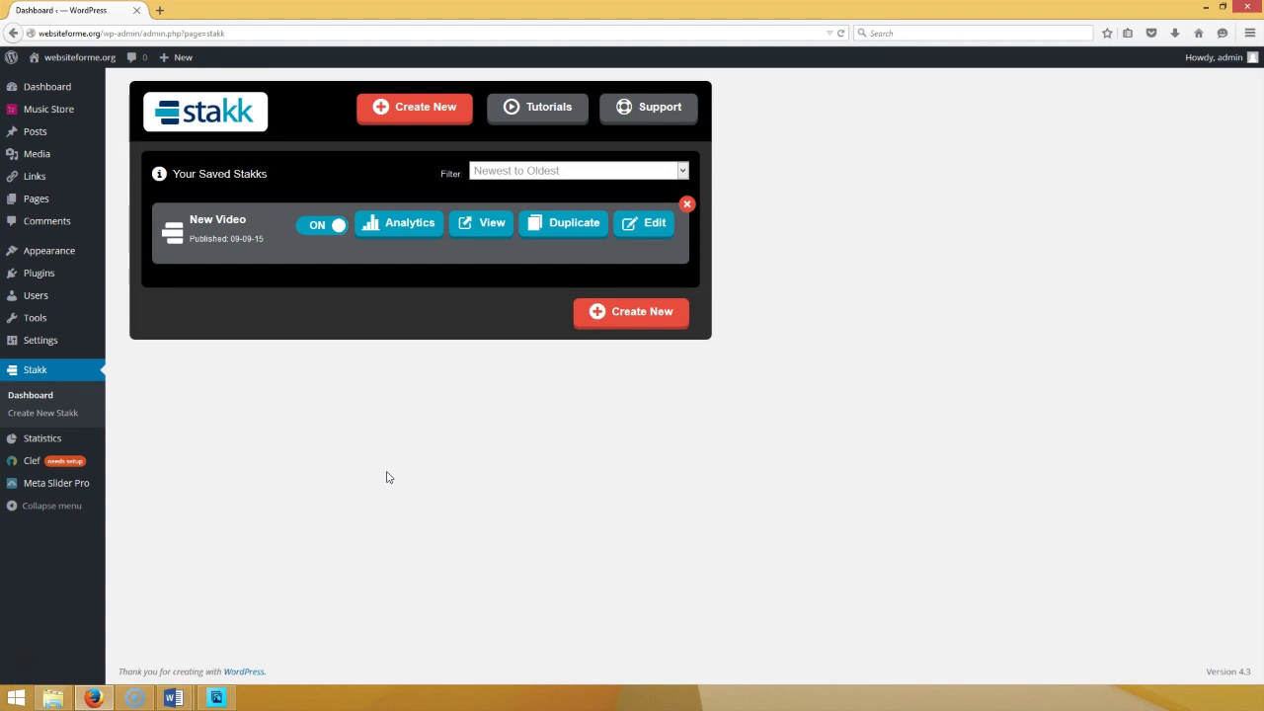
- Open the saved "New Video" Stakk for editing and go to its Countdown Timer settings, trying Timer Only on and off
mouse_move(75, 91)
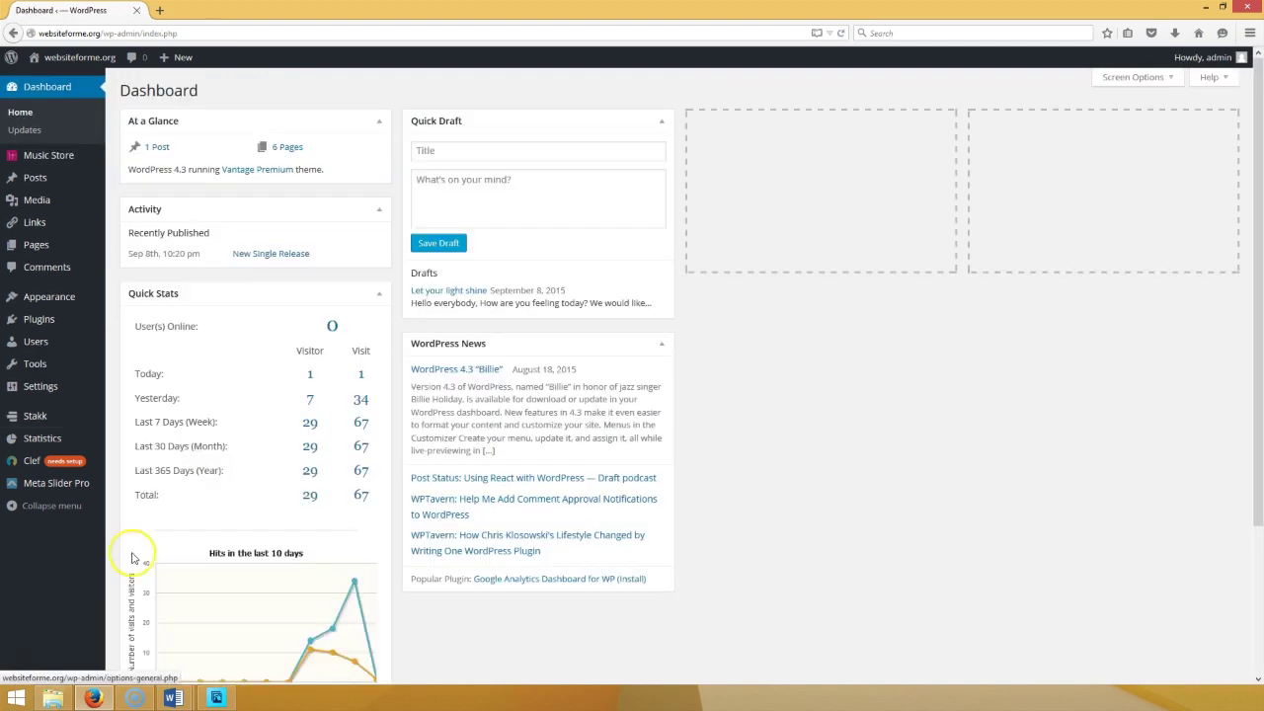
left_click(45, 417)
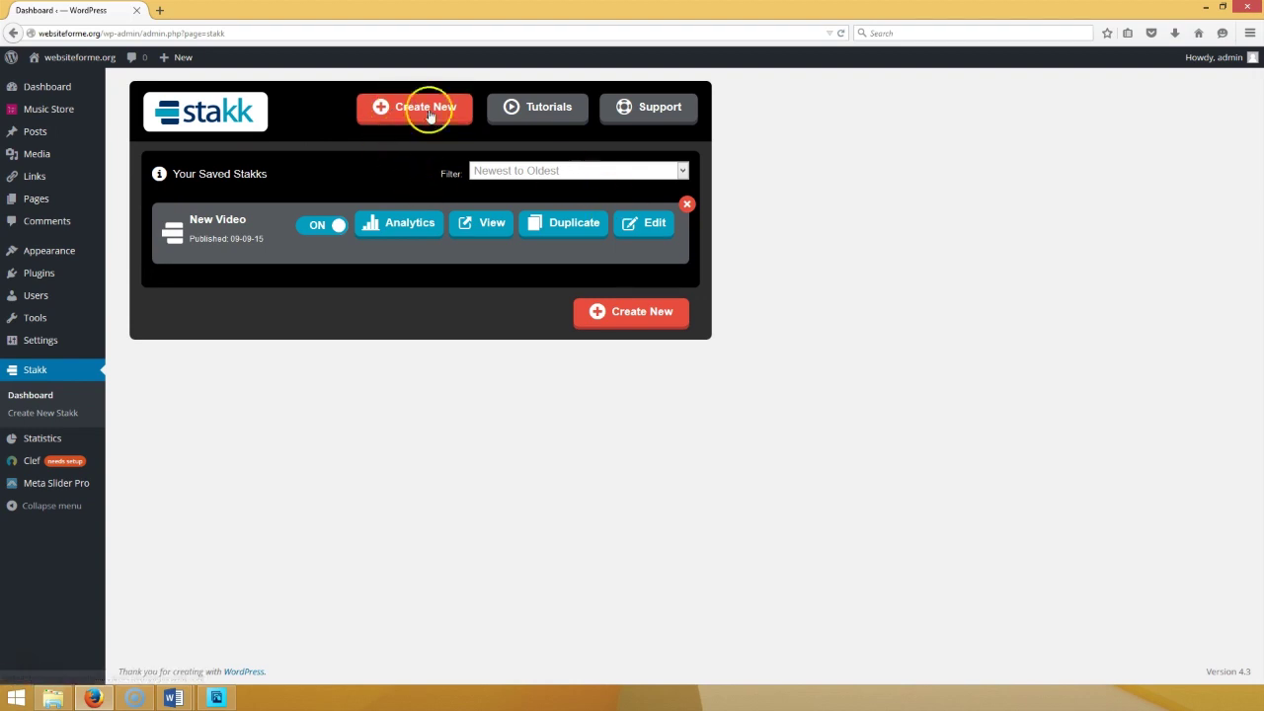
left_click(658, 231)
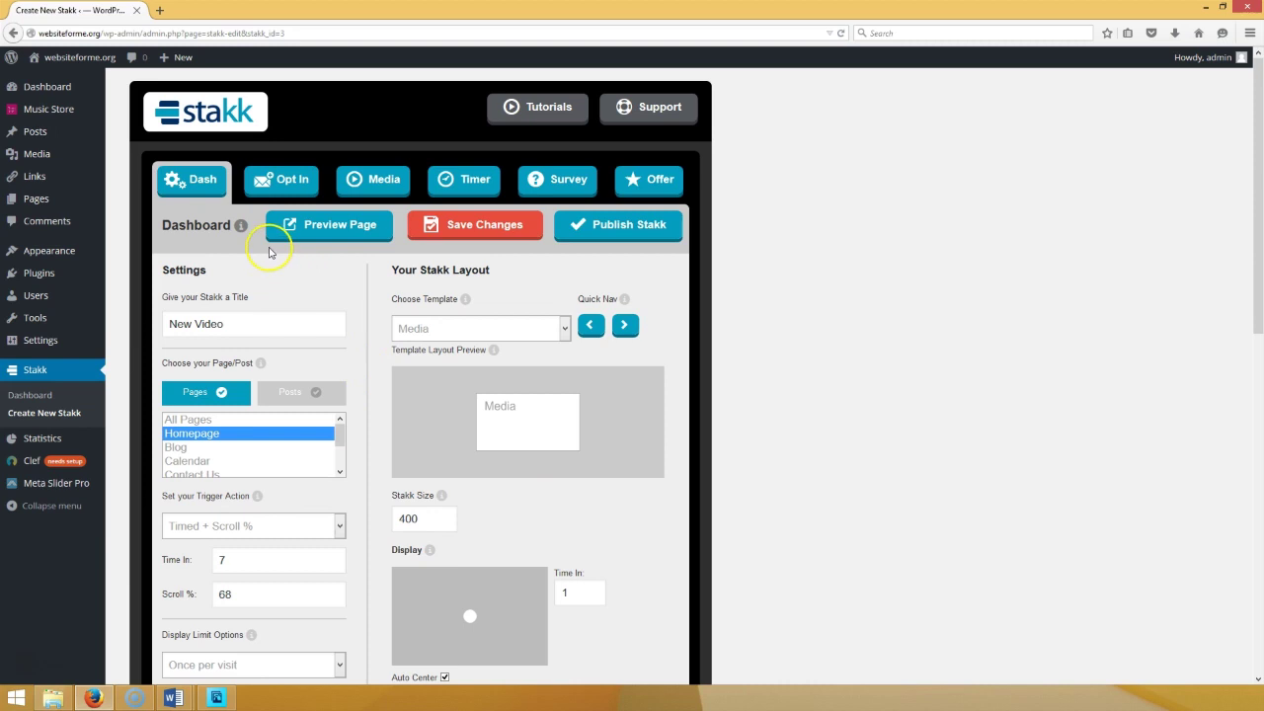
left_click(445, 182)
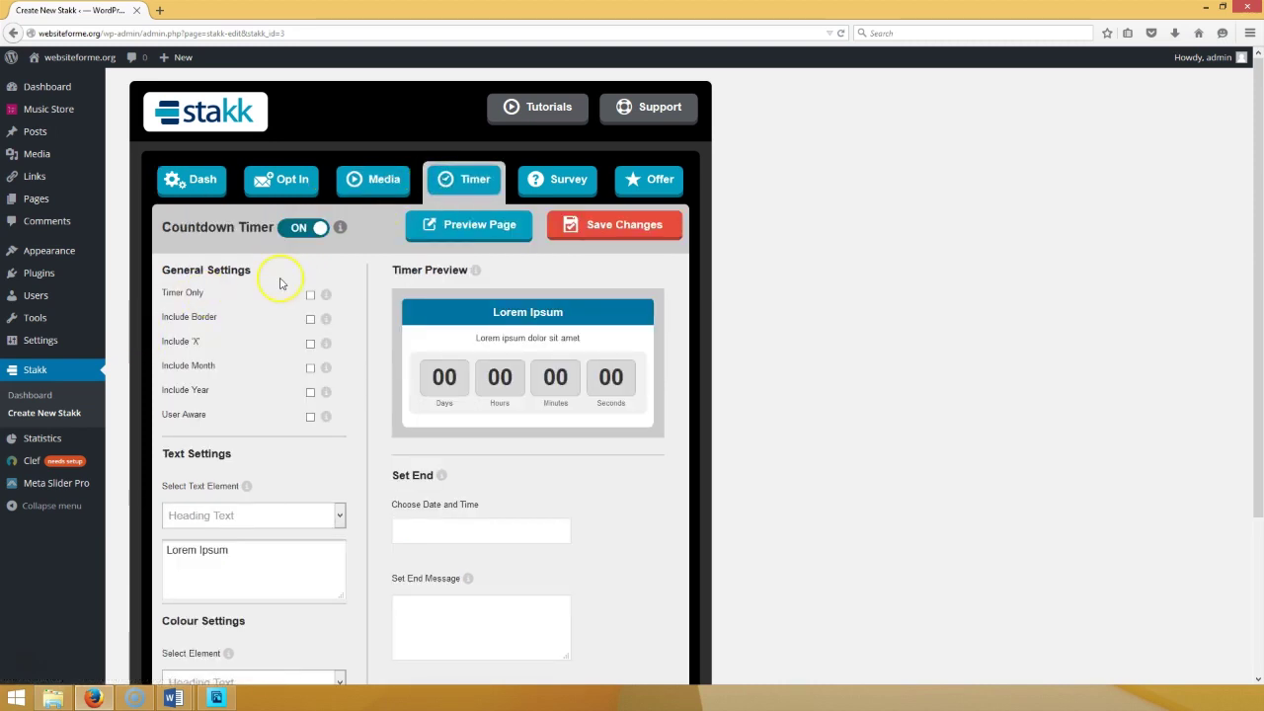
left_click(309, 293)
left_click(309, 293)
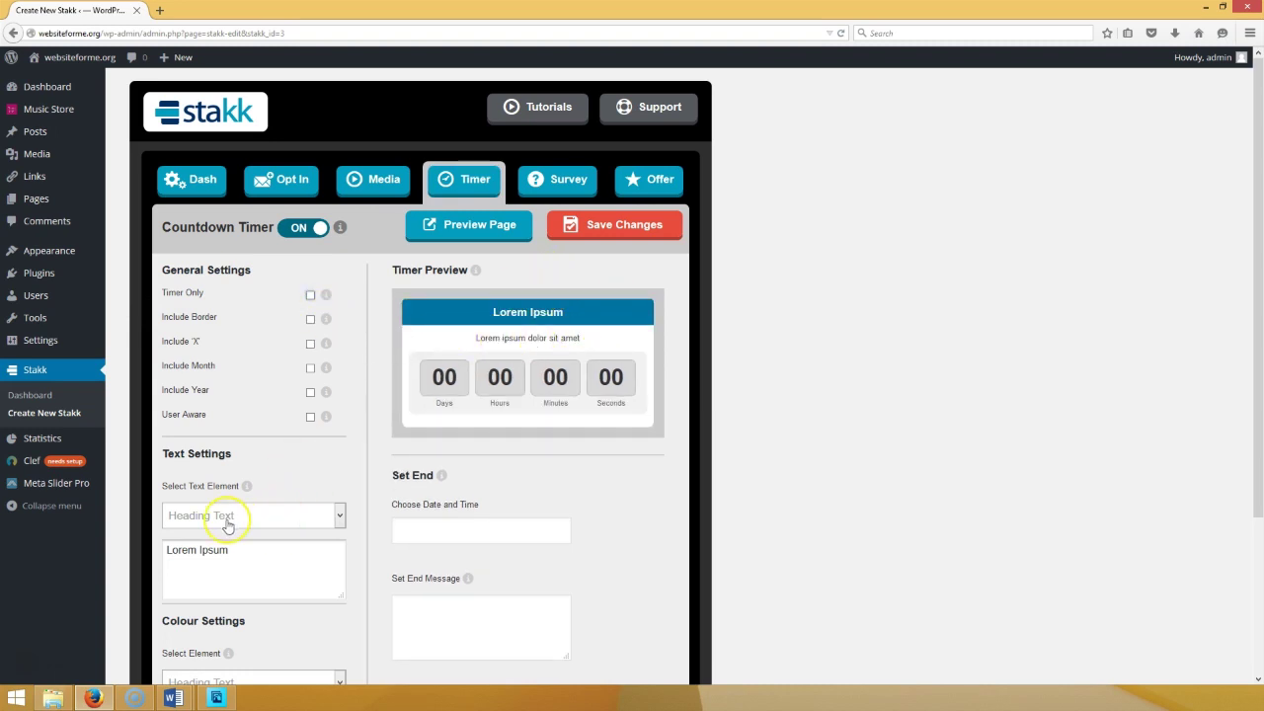
- Replace the countdown timer's heading text with "New Video Release"
left_click_drag(223, 552, 149, 539)
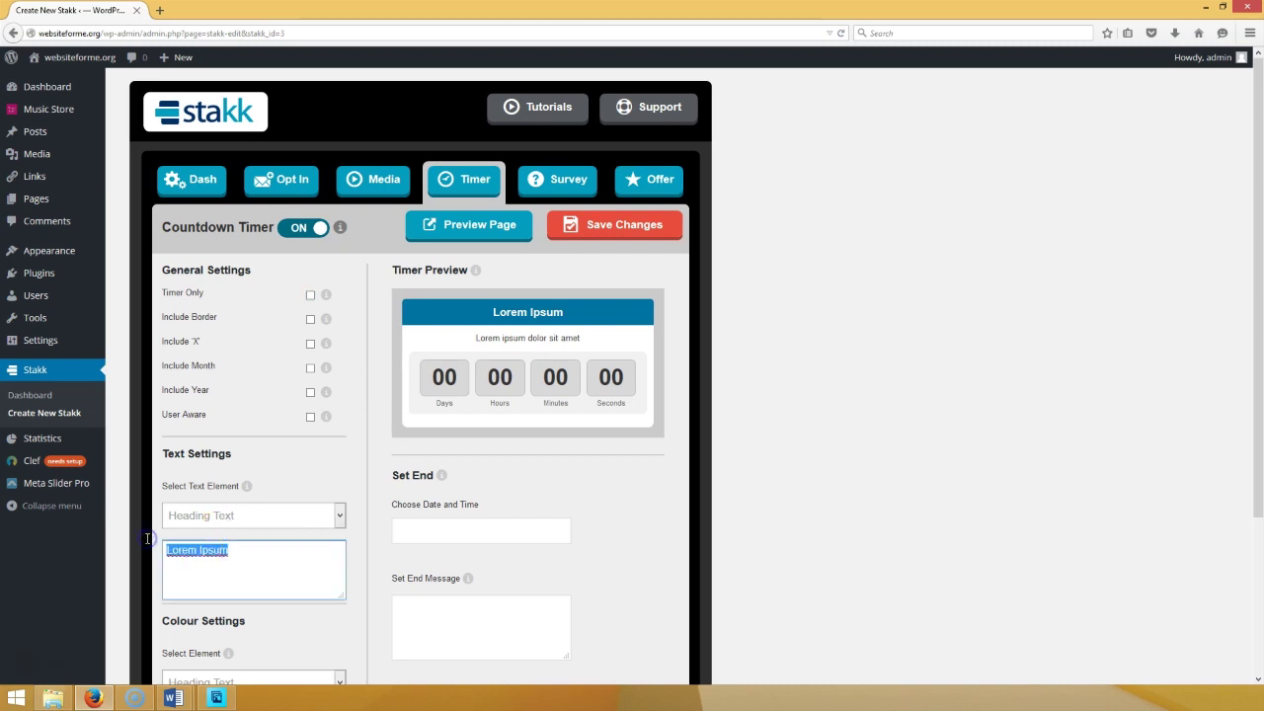
type("new")
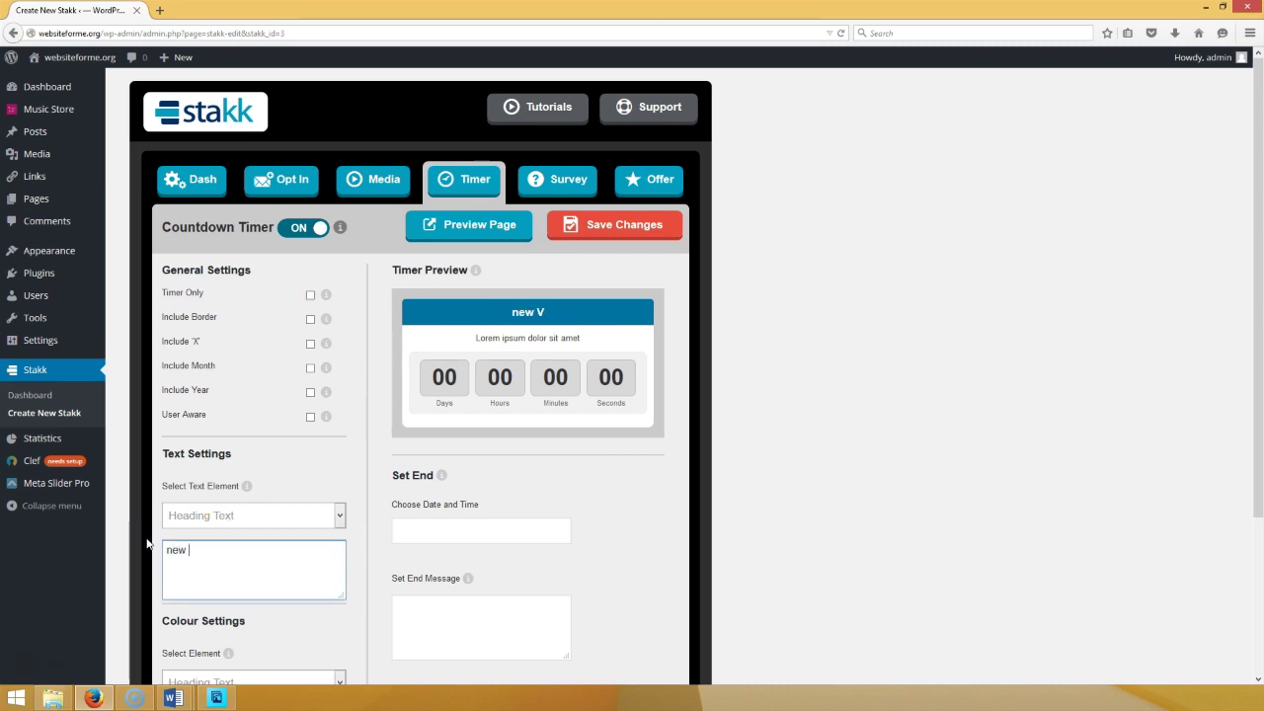
type("New Video Release")
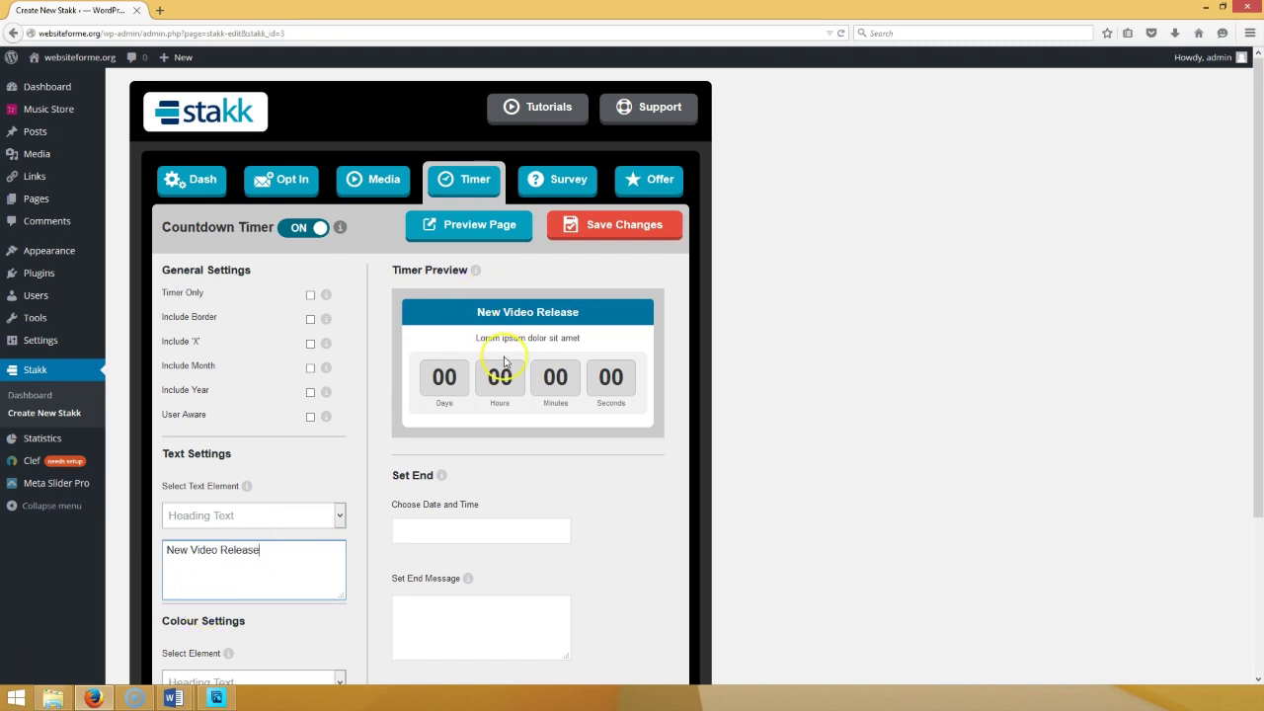
- Replace the countdown timer's sub heading text with "HOT OFF THE PRESS"
left_click(340, 515)
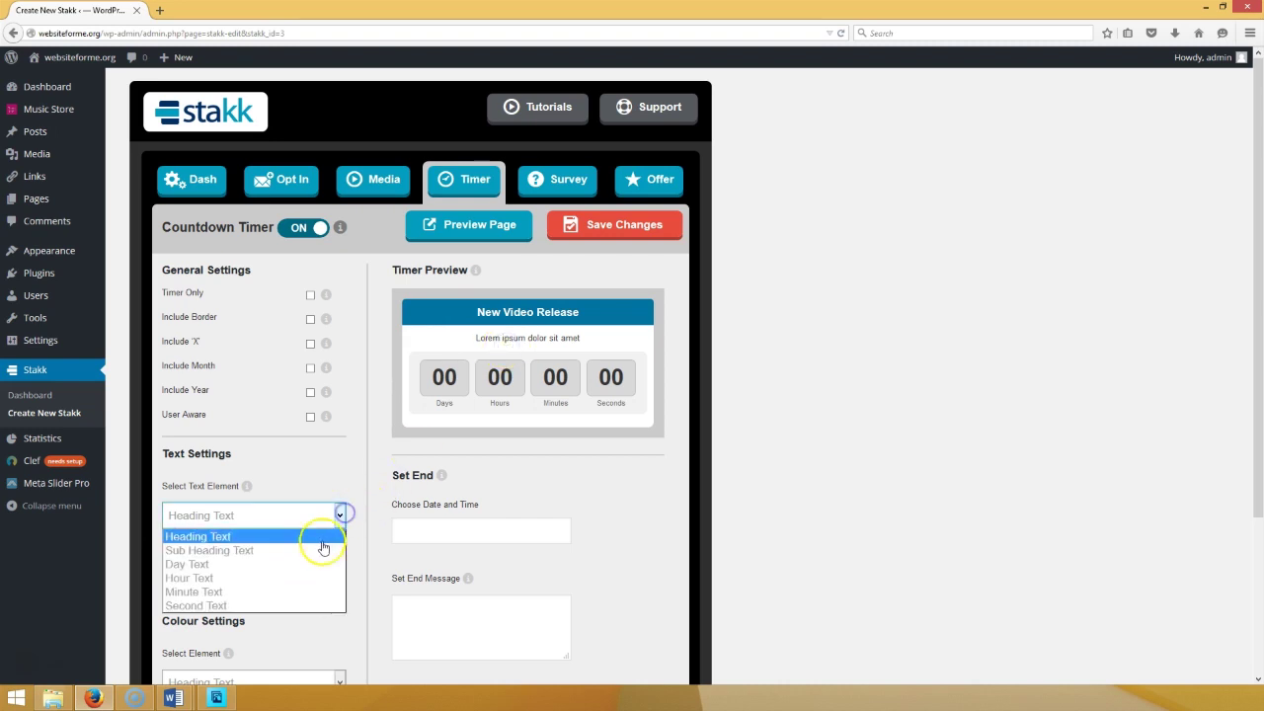
left_click(321, 549)
left_click_drag(295, 550, 166, 550)
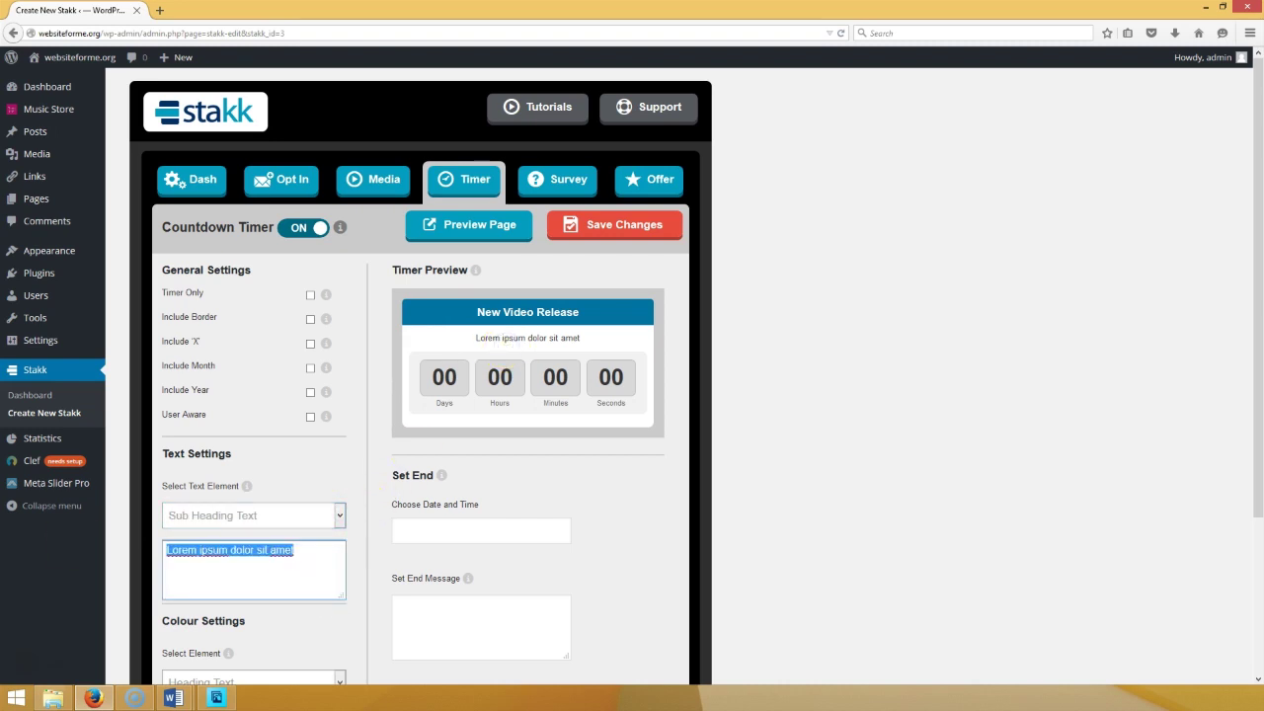
type("OT")
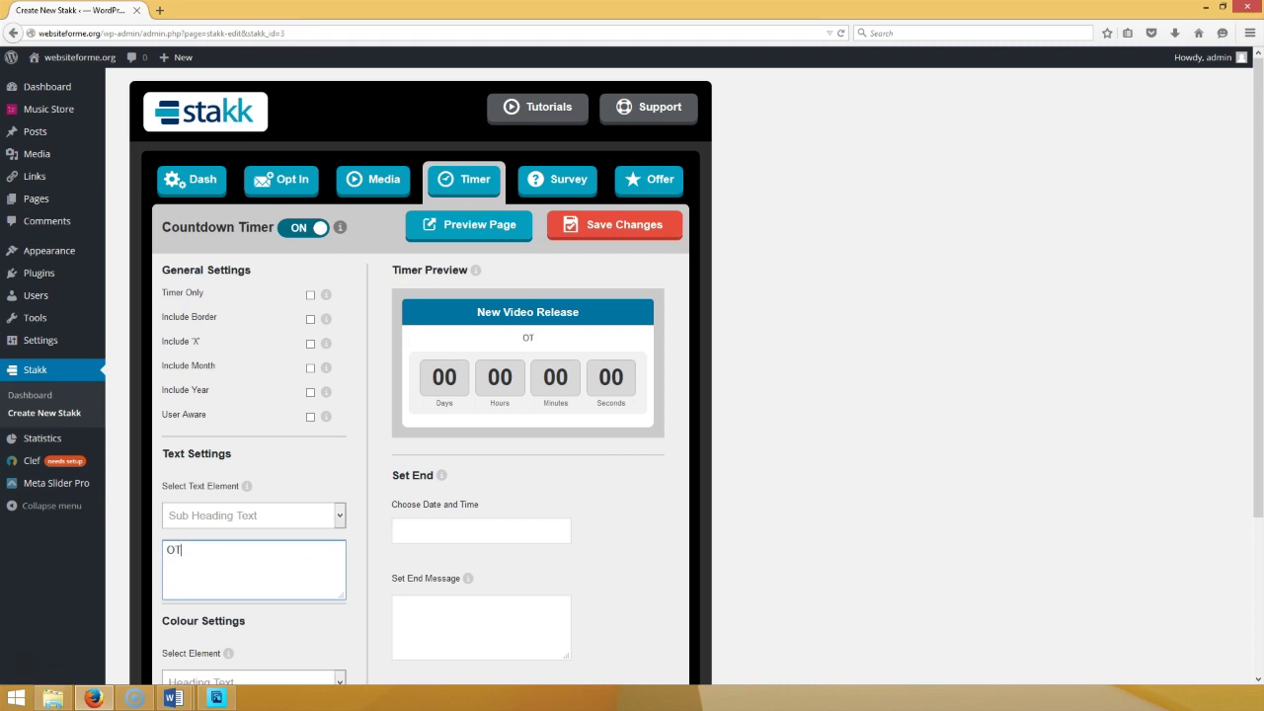
key("BackSpace")
key("BackSpace")
type("HOT OFF THE PRESS")
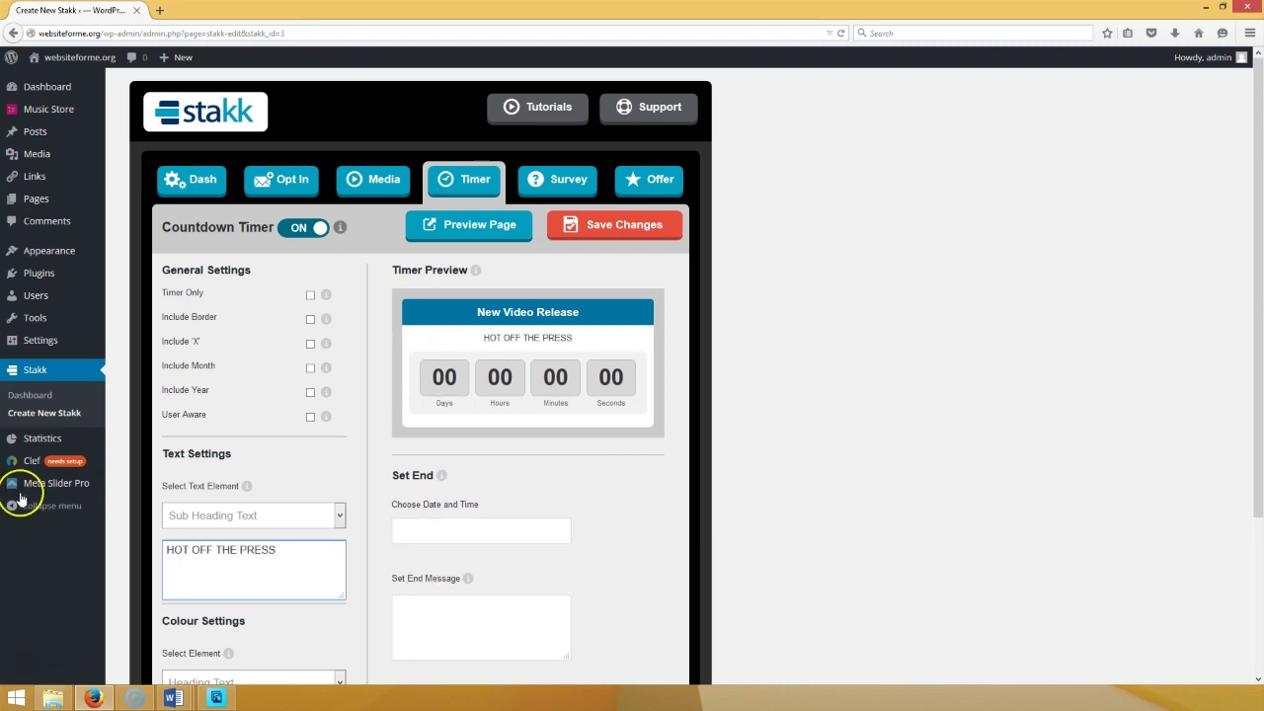
- Change the timer's heading text colour to light green, 7EFF70
scroll(277, 622, "down", 4)
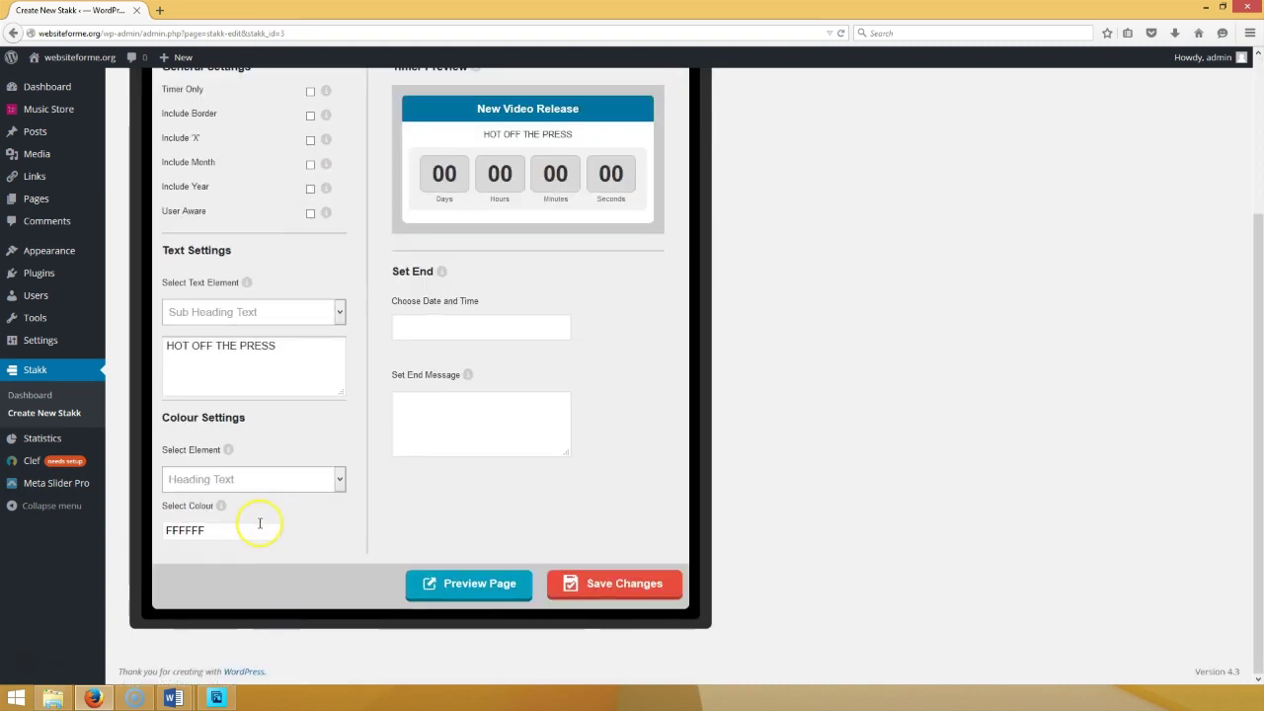
left_click(256, 532)
mouse_move(251, 565)
left_mouse_down()
mouse_move(234, 586)
mouse_move(207, 575)
left_mouse_up()
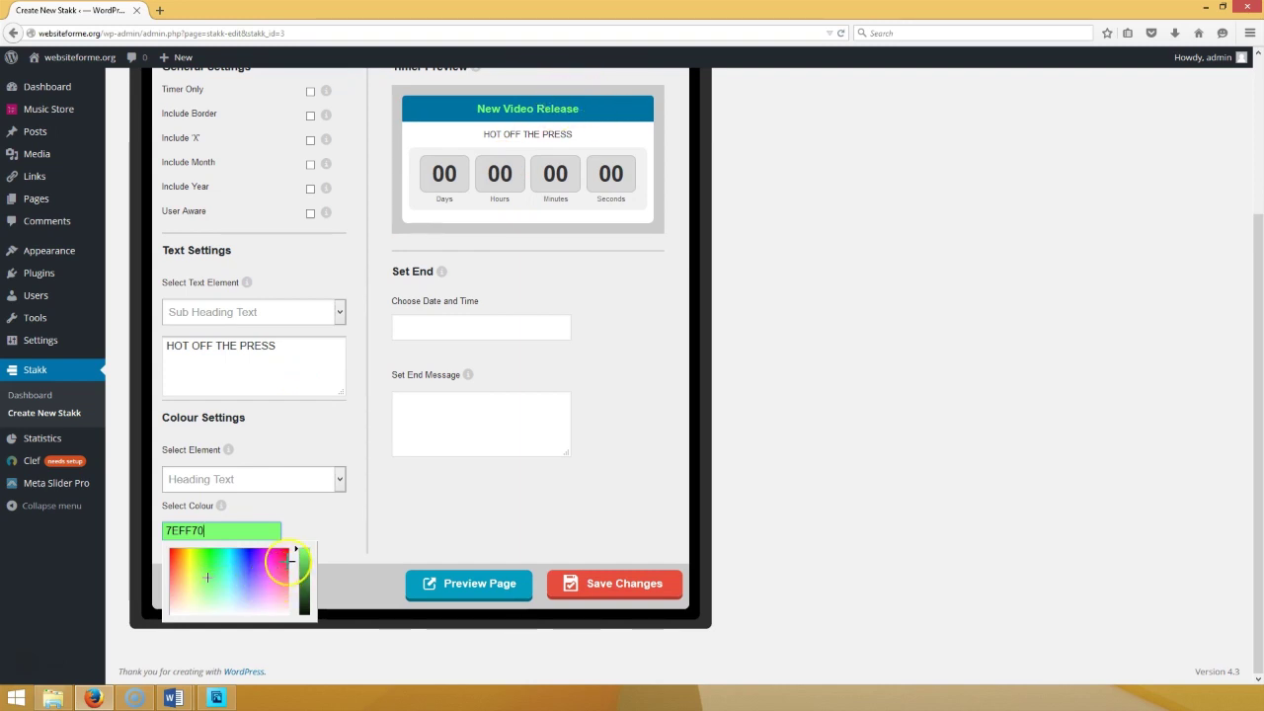
left_click(294, 531)
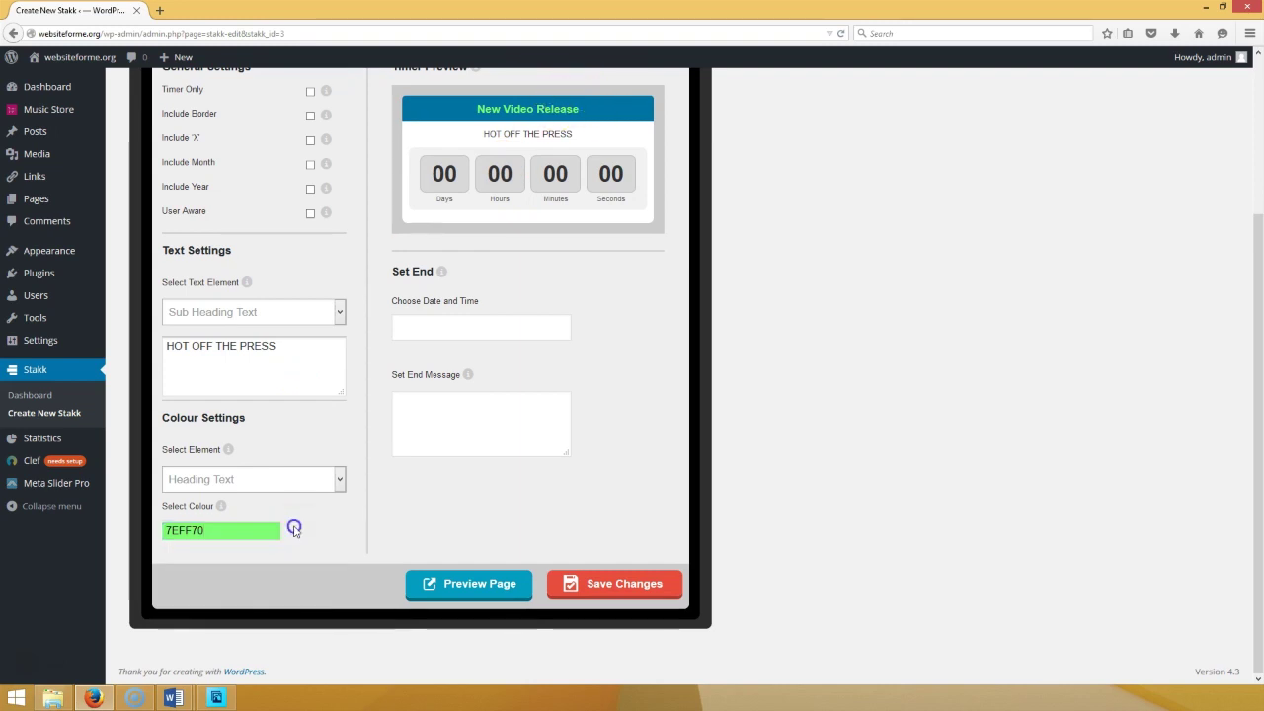
scroll(328, 465, "up", 3)
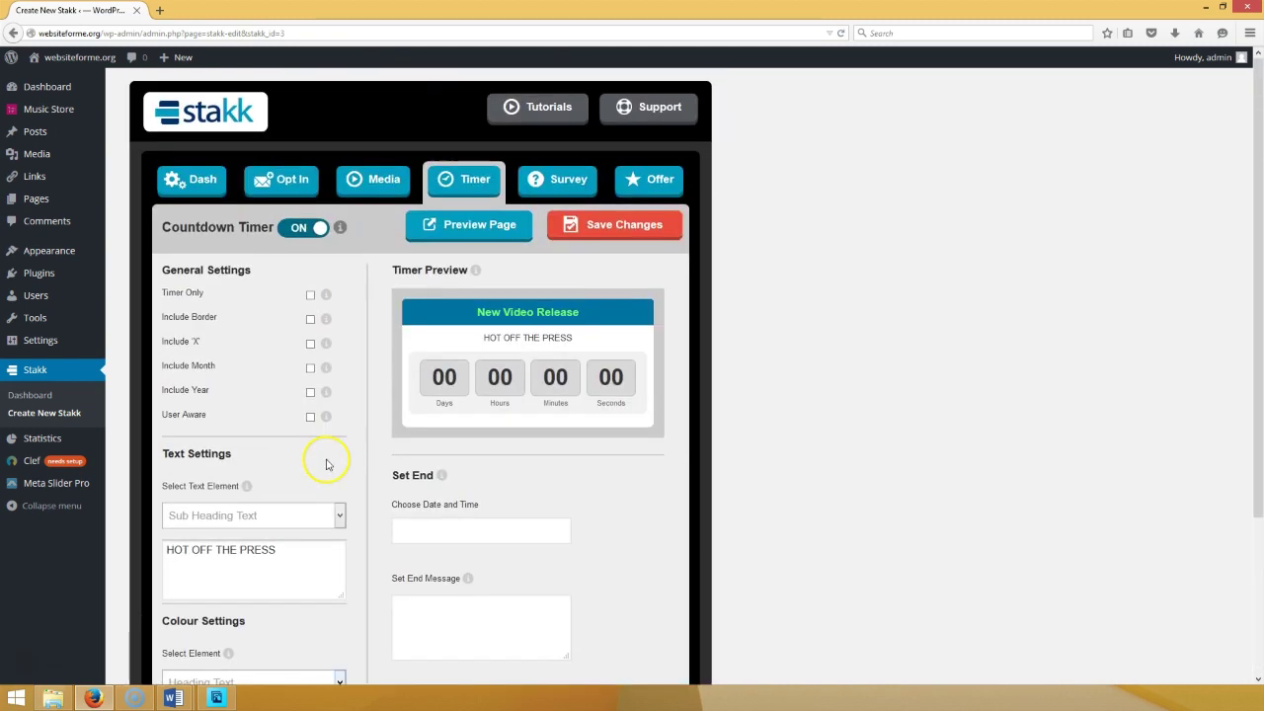
- Set the countdown's end to 09/11/2015 09:00:00 and save the changes
scroll(410, 405, "down", 2)
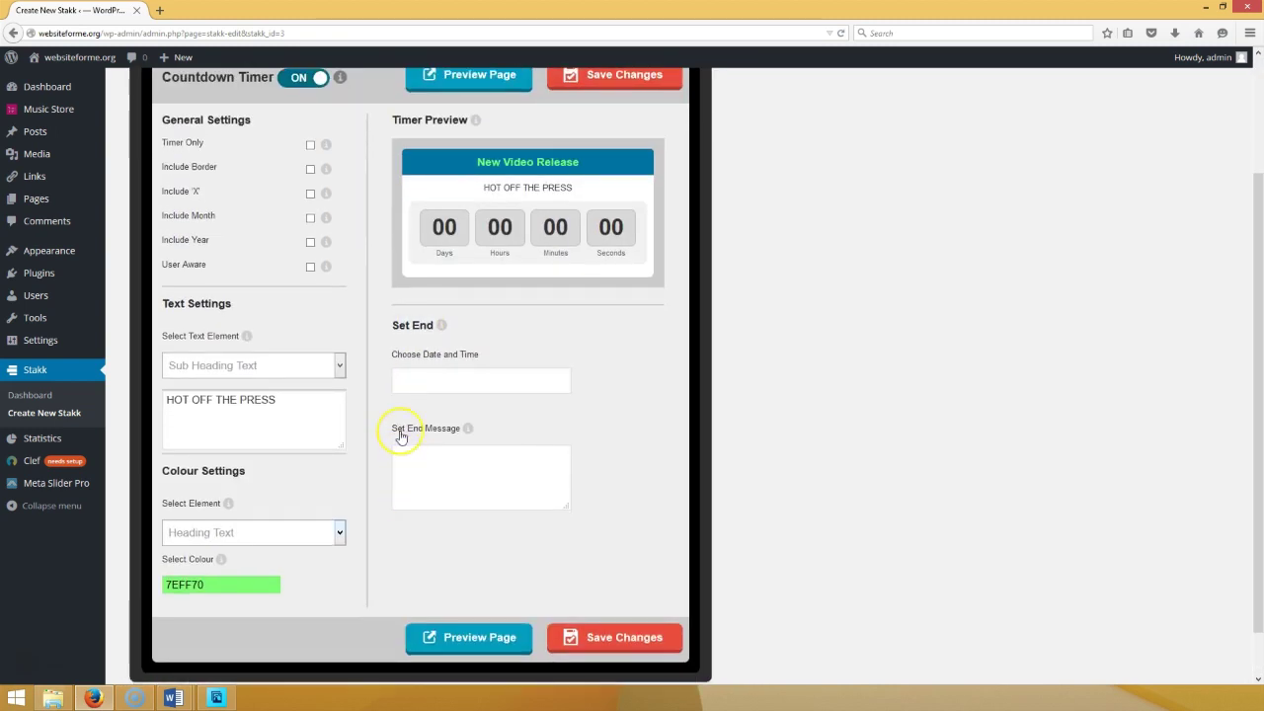
left_click(395, 384)
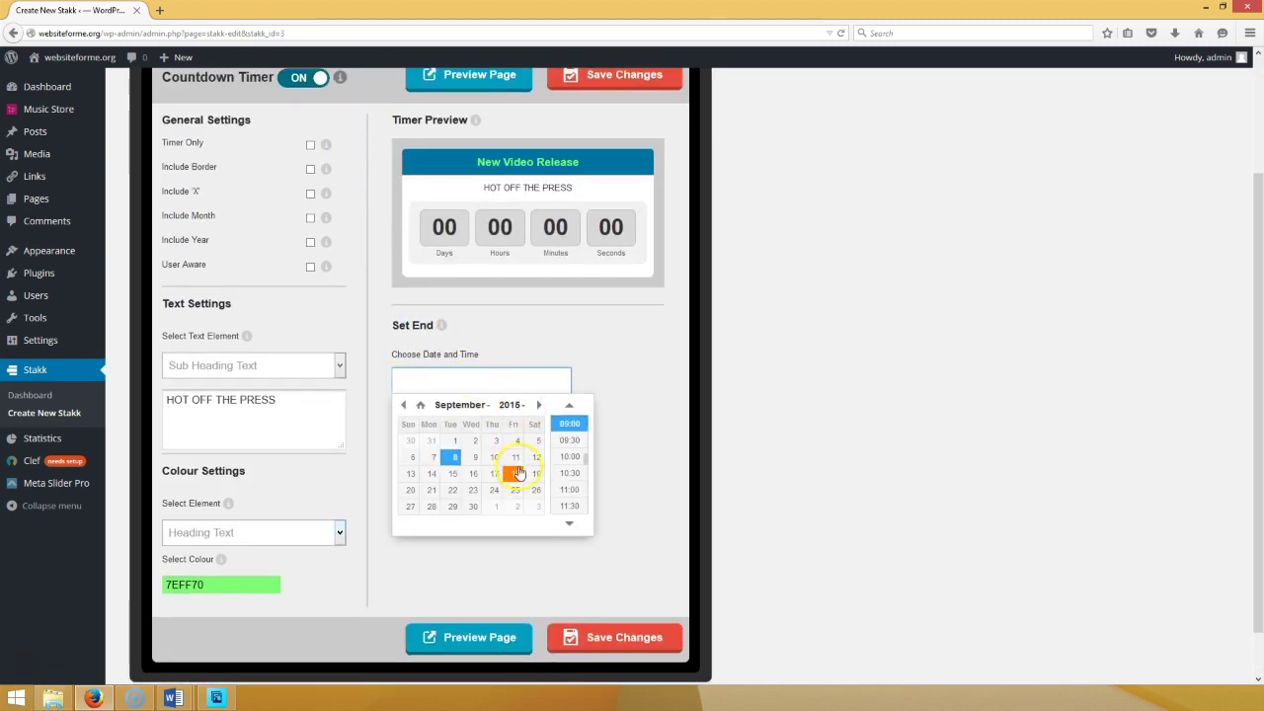
left_click(516, 458)
left_click(548, 383)
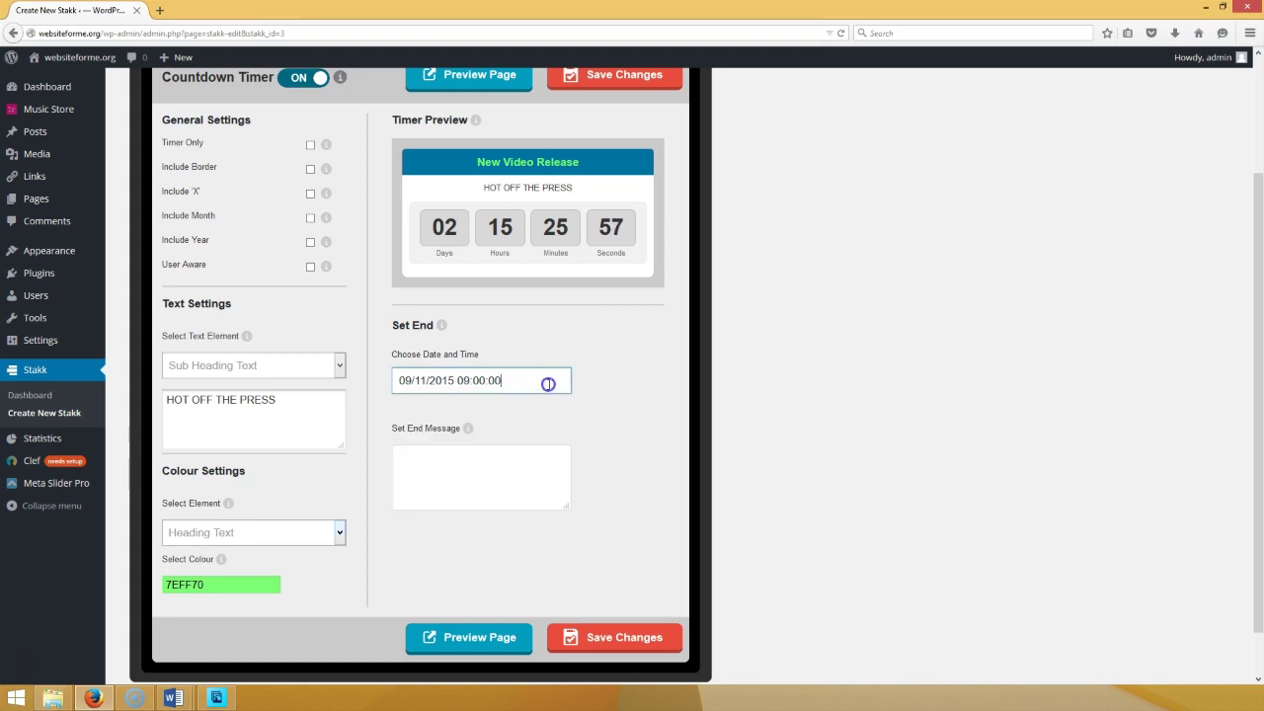
left_click(681, 627)
scroll(361, 143, "up", 3)
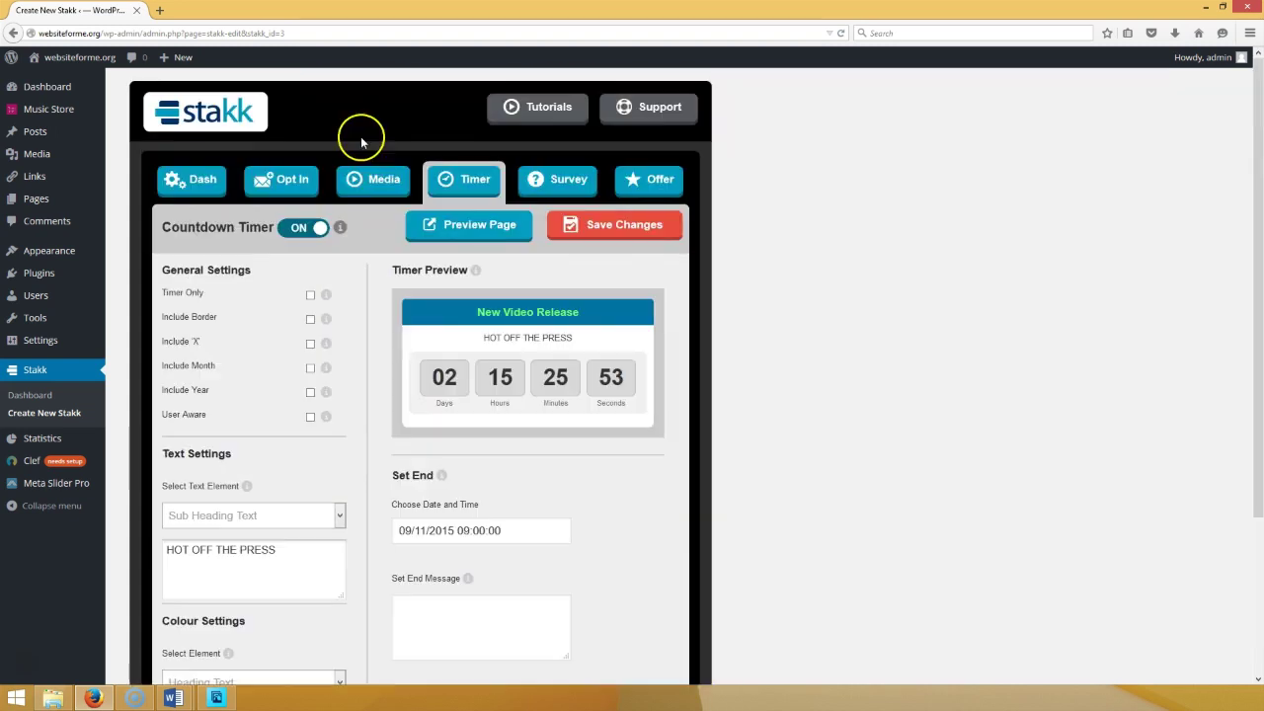
- Apply the Media + Timer template to the Stakk layout on its dashboard and save the changes
left_click(198, 180)
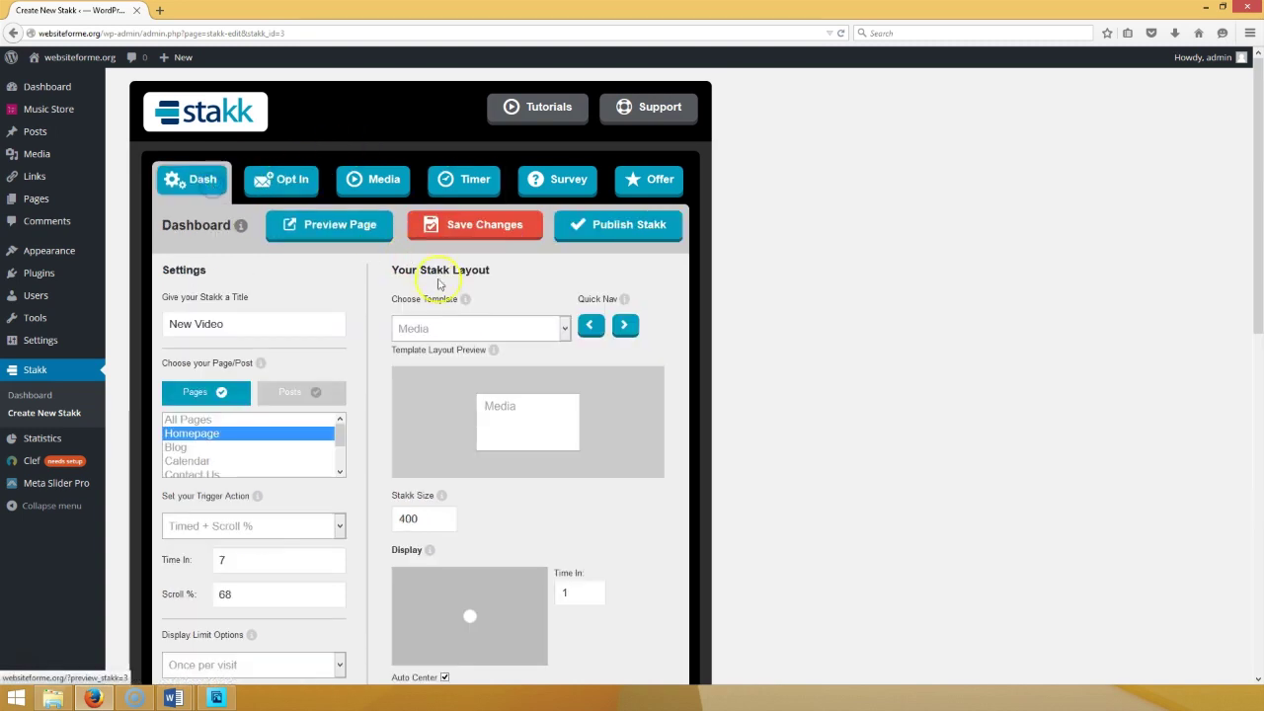
left_click(505, 332)
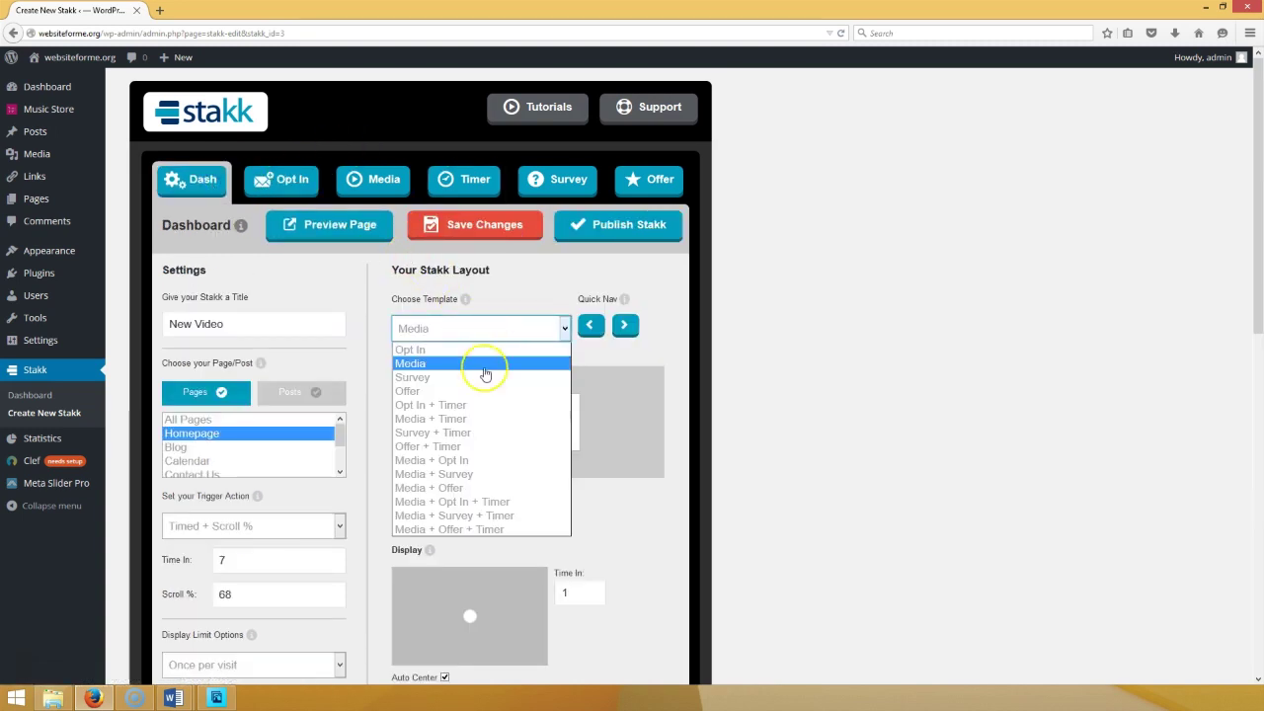
left_click(484, 418)
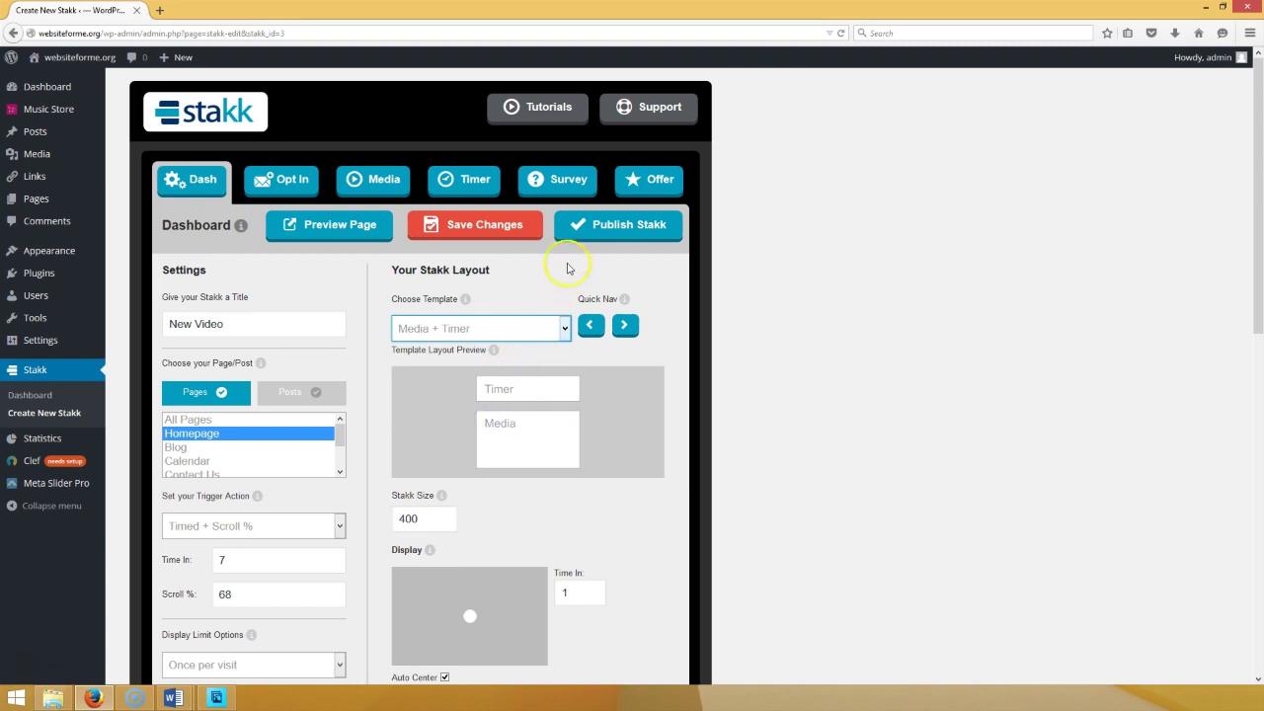
left_click(504, 225)
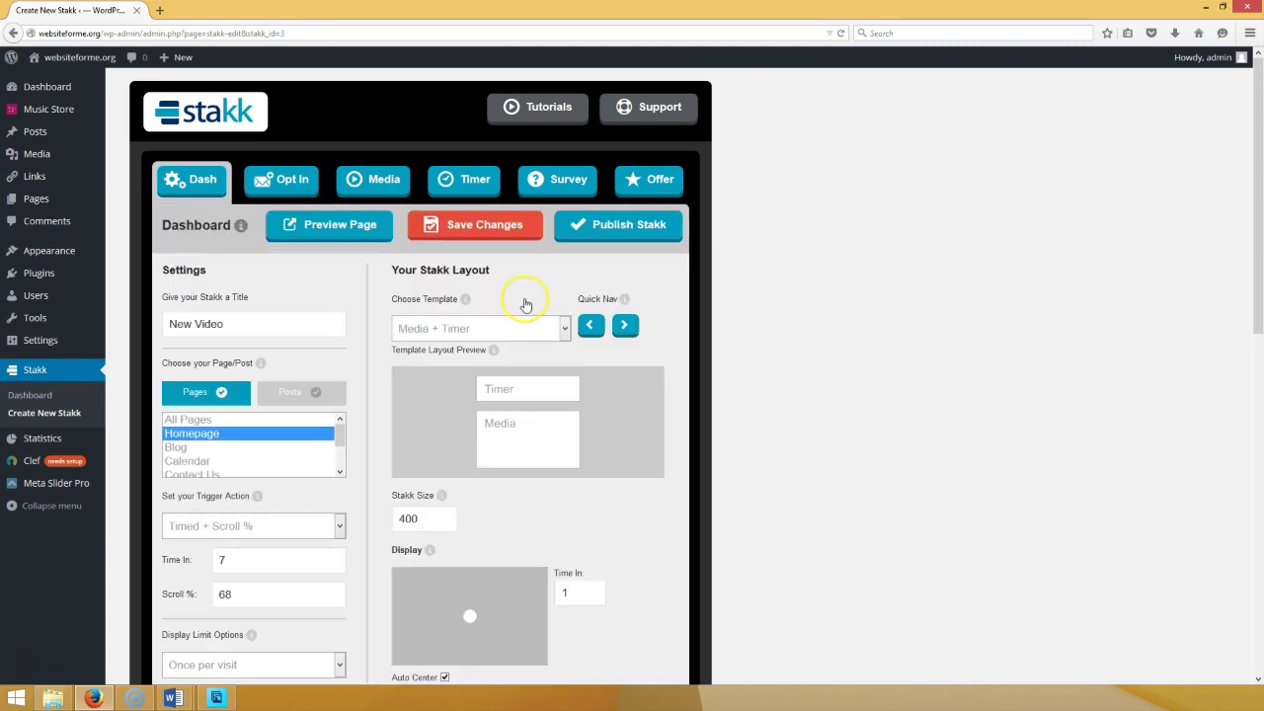
- Open websiteforme.org in a new tab, view the pop-up with the timer and video on the homepage, and dismiss it
left_click(159, 10)
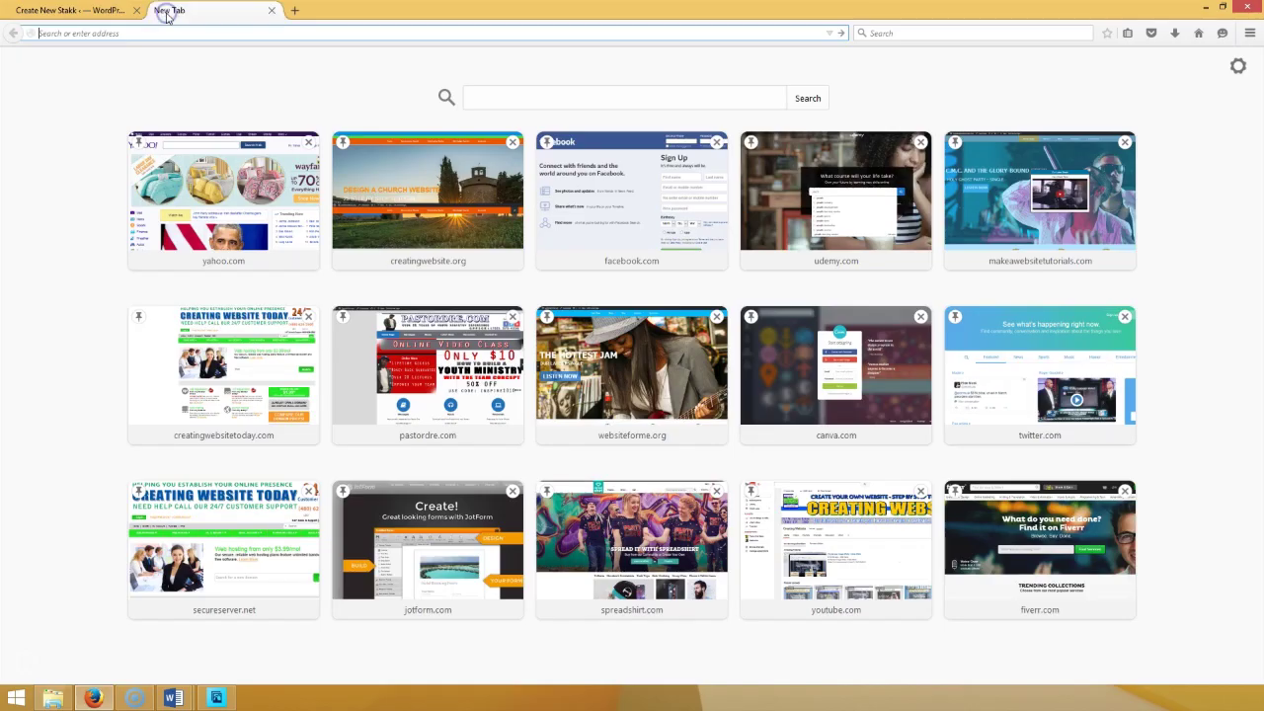
type("we")
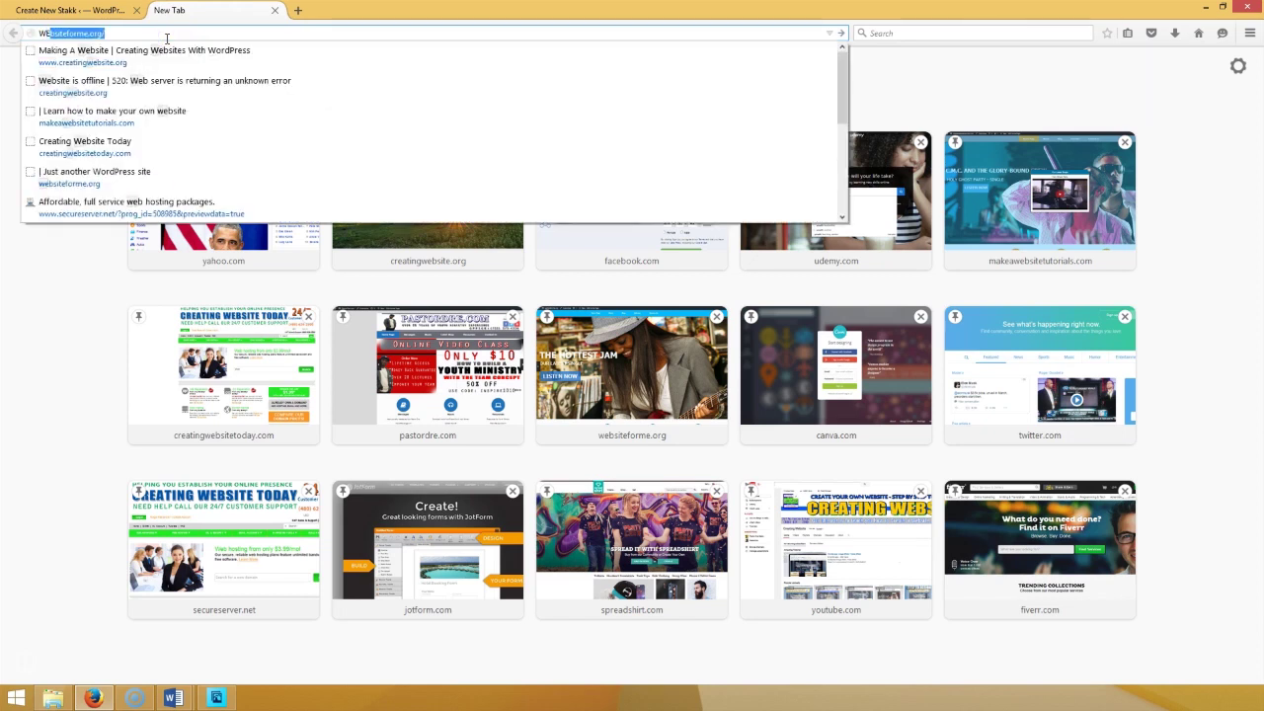
key("Return")
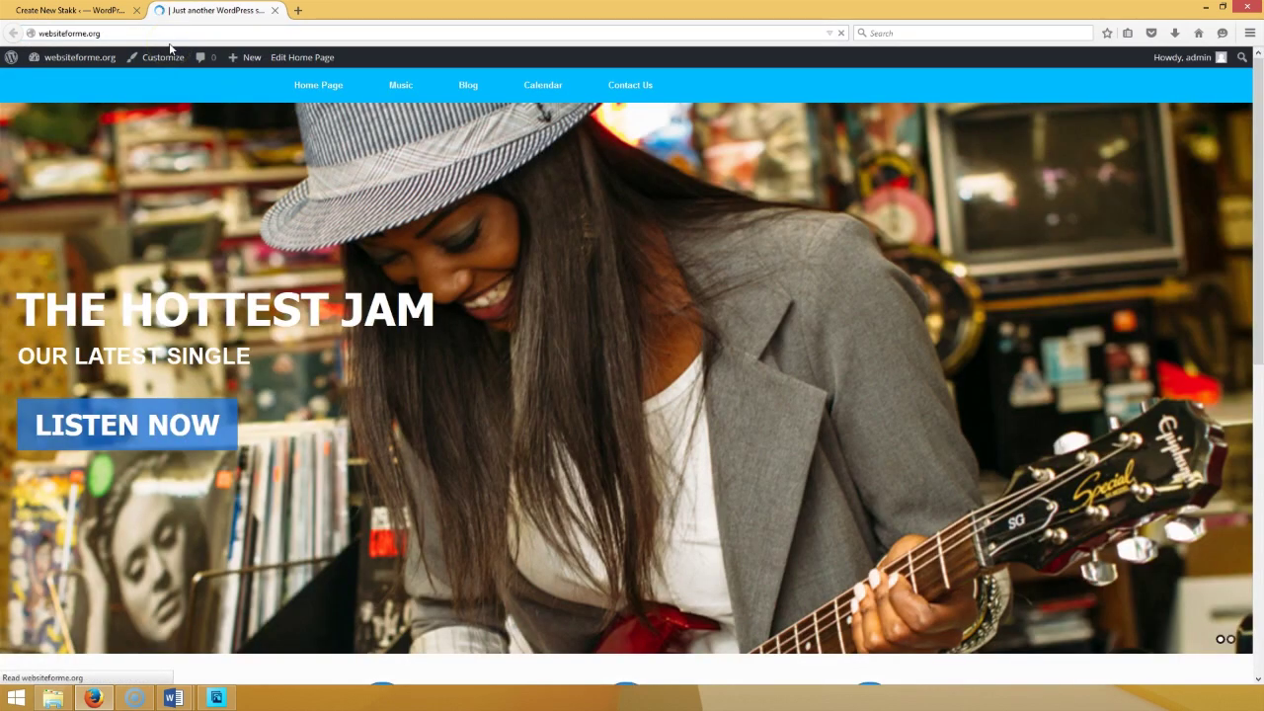
scroll(379, 216, "down", 10)
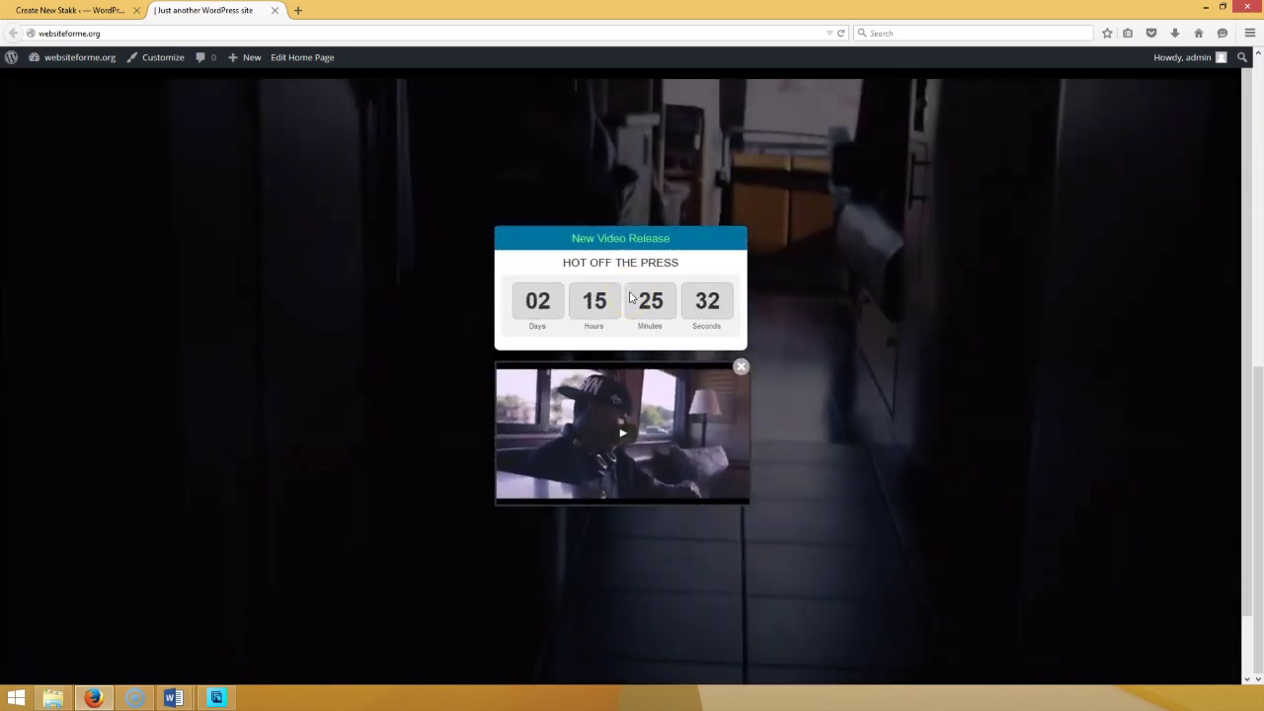
left_click(308, 438)
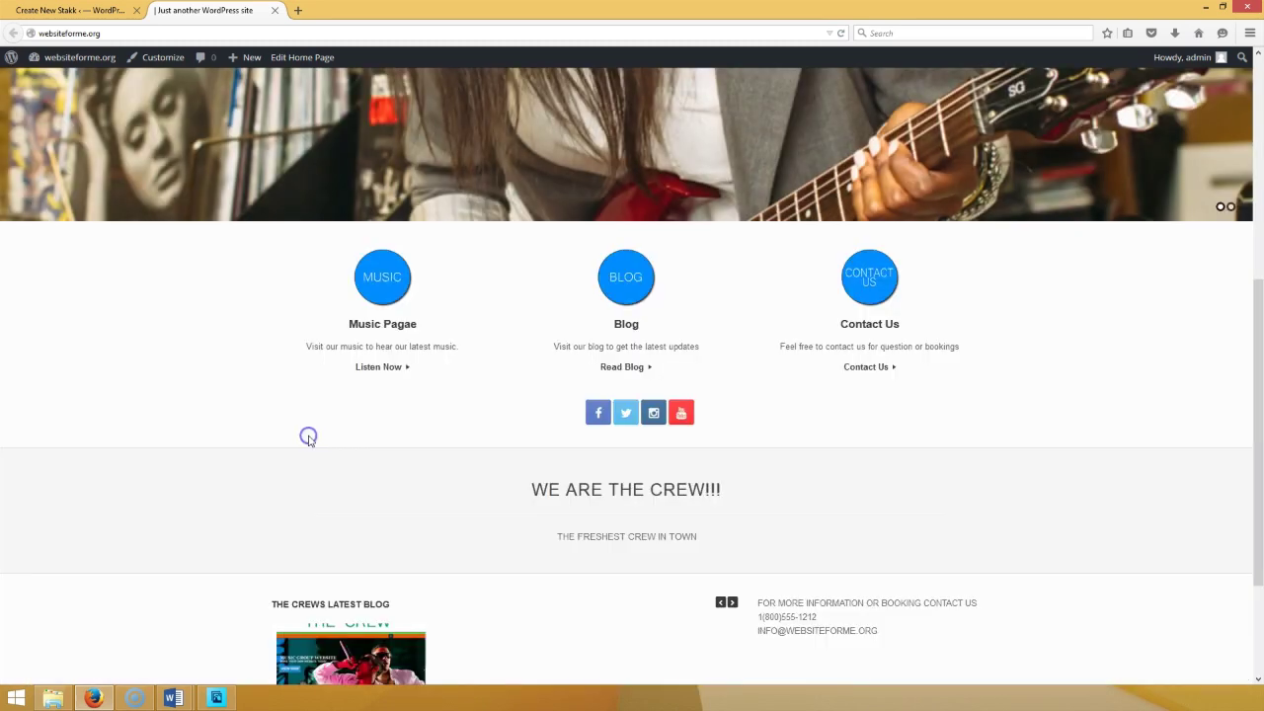
scroll(253, 350, "up", 5)
- Switch the Stakk's background setting from video to image and upload blog-pic.jpg from the computer
left_click(57, 12)
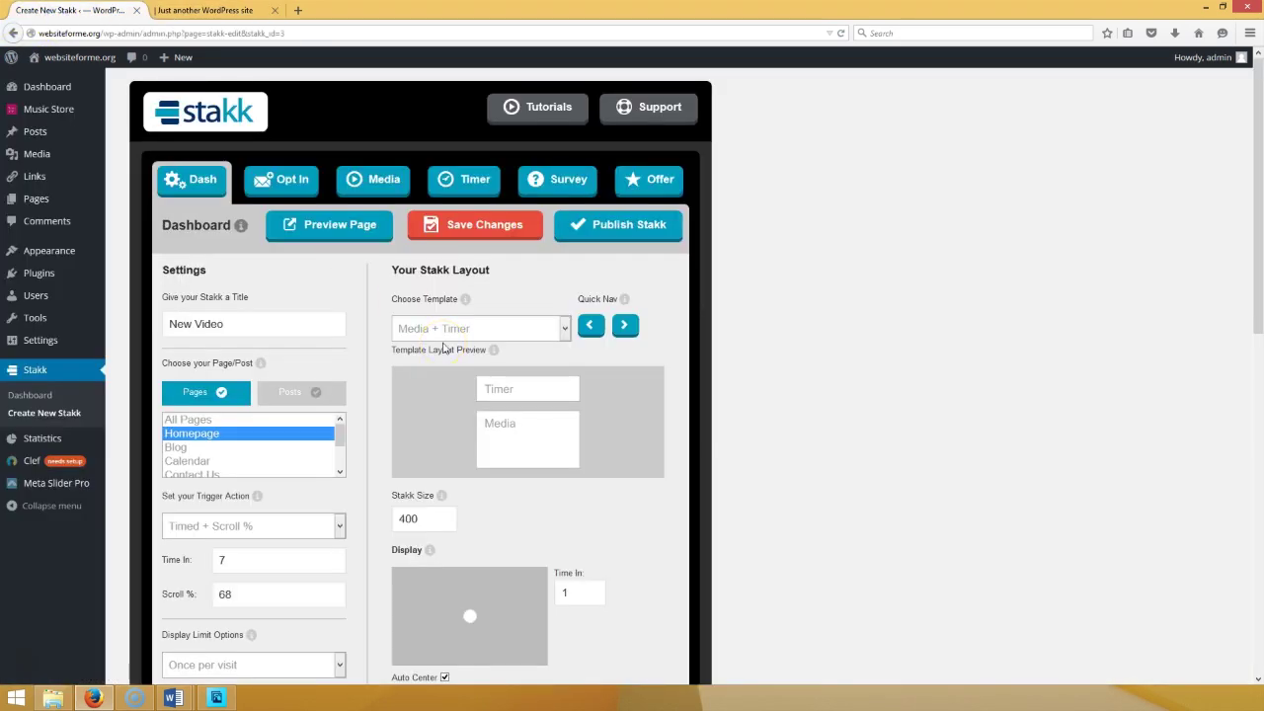
scroll(457, 424, "down", 10)
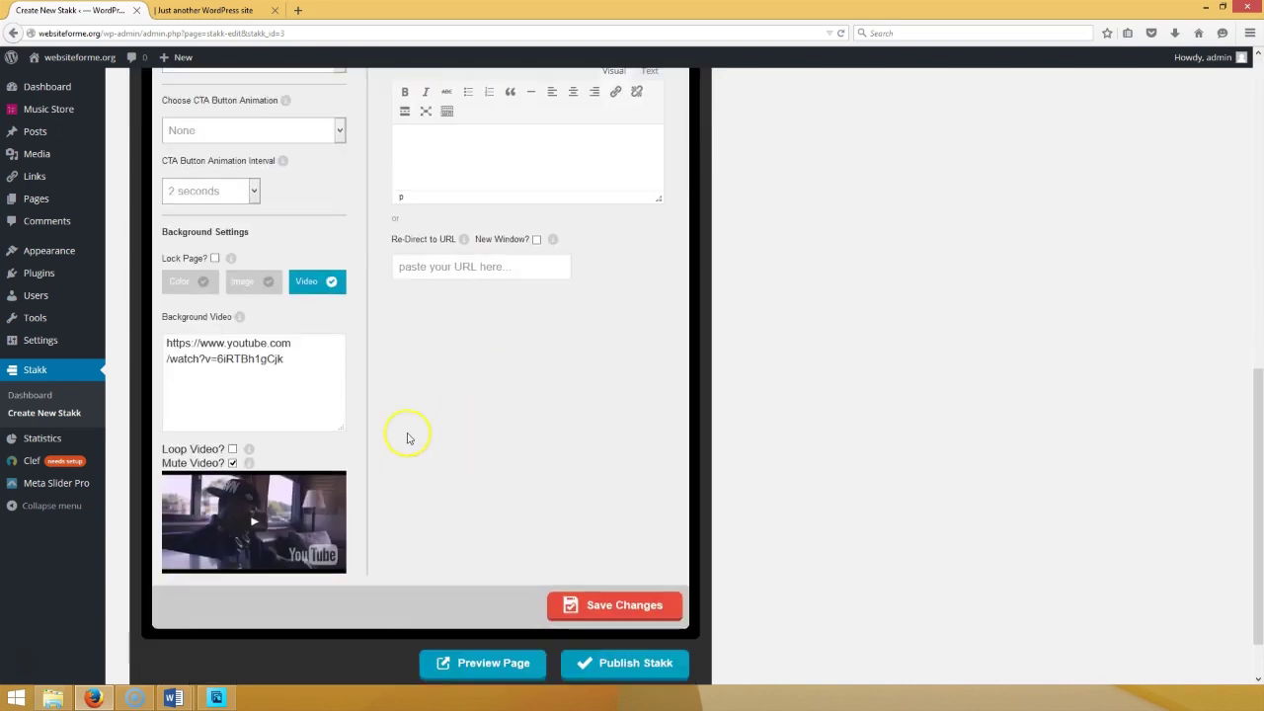
left_click(253, 282)
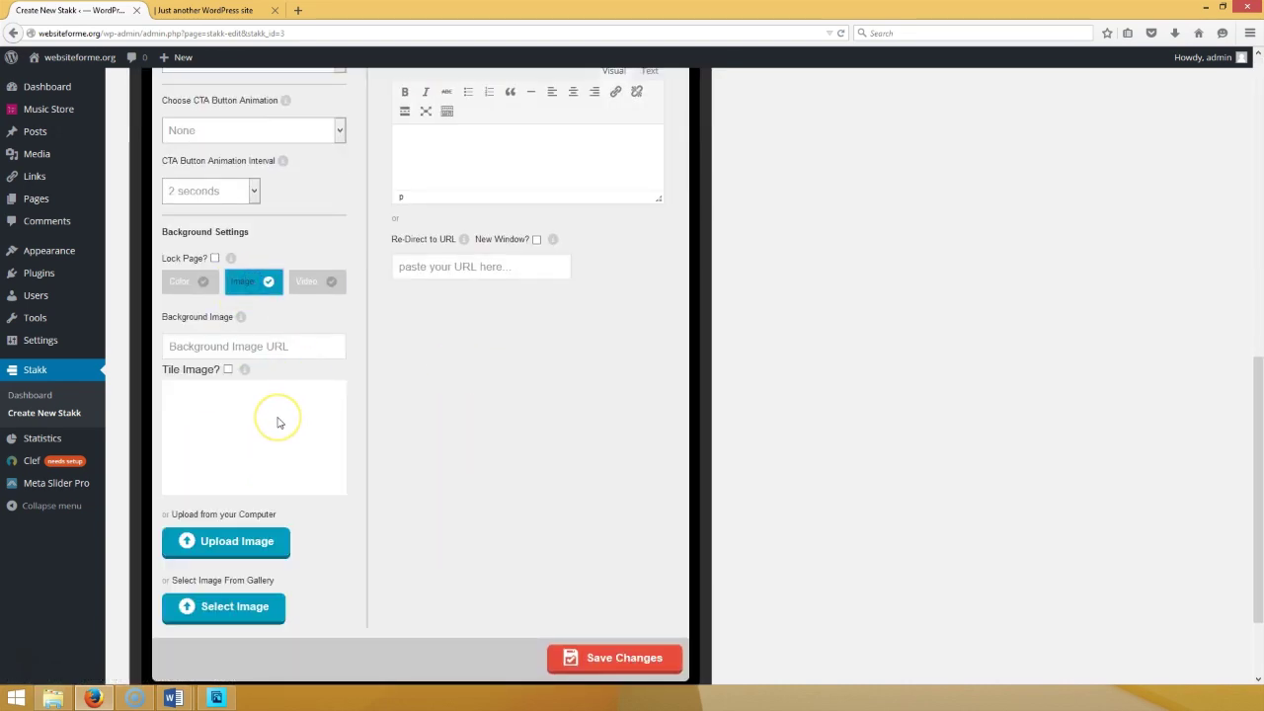
left_click(226, 543)
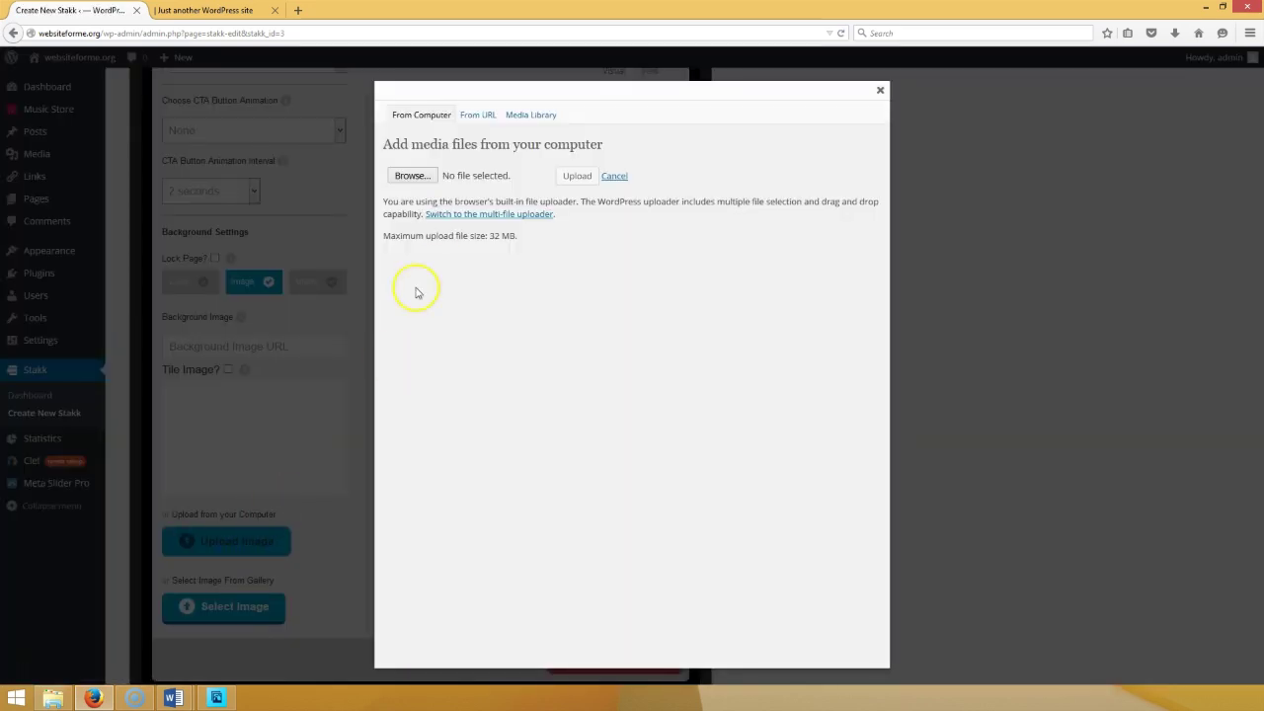
left_click(426, 176)
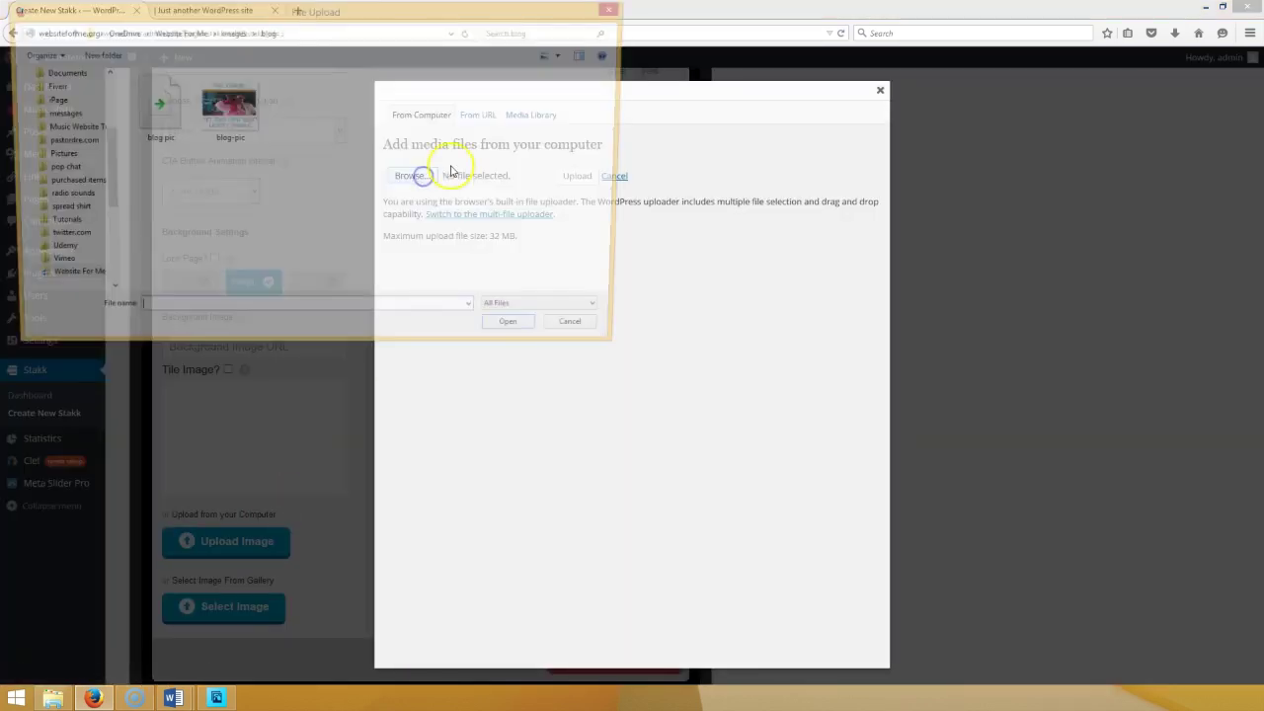
double_click(243, 109)
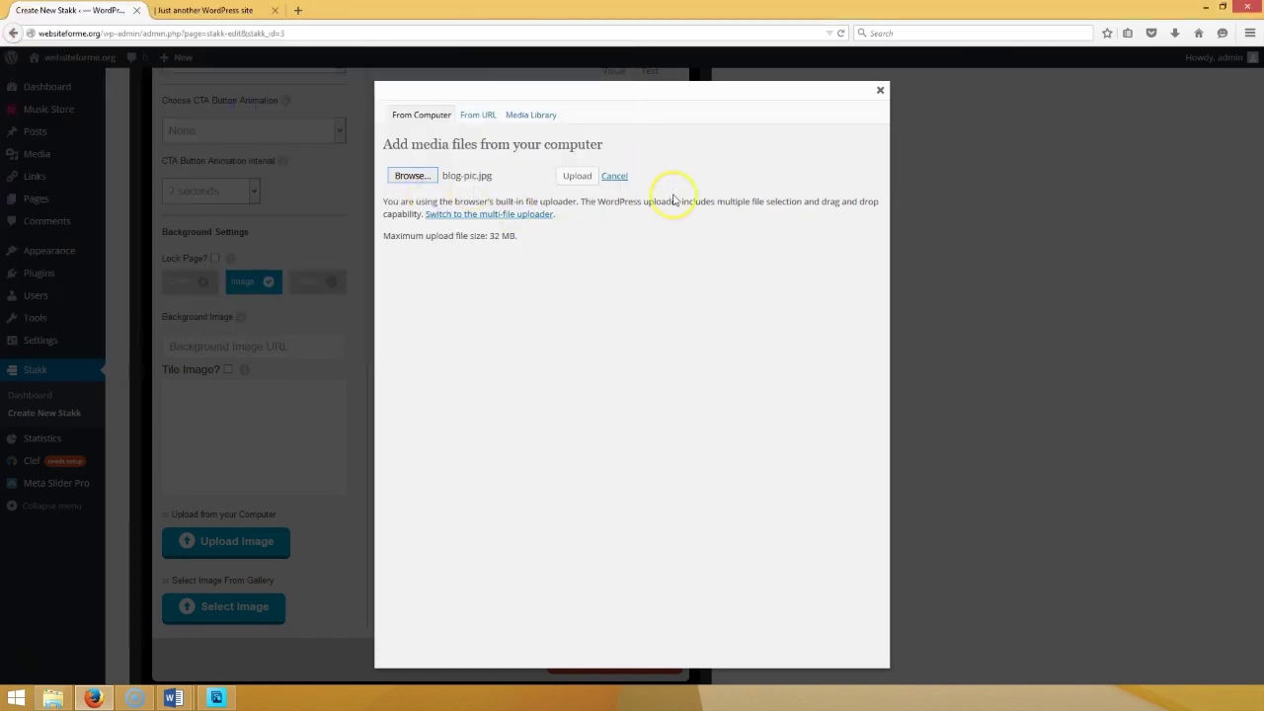
left_click(577, 176)
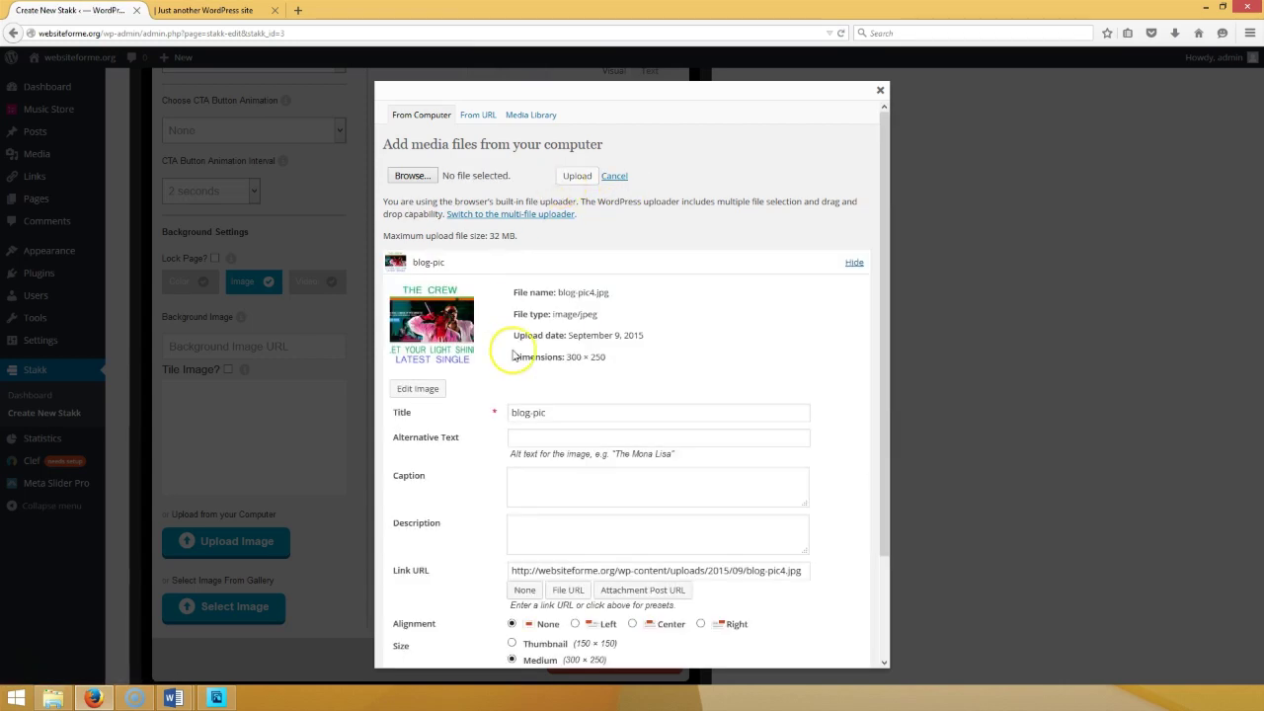
- Insert the uploaded blog-pic image as the Stakk's background, tile it, and save the changes
scroll(534, 356, "down", 2)
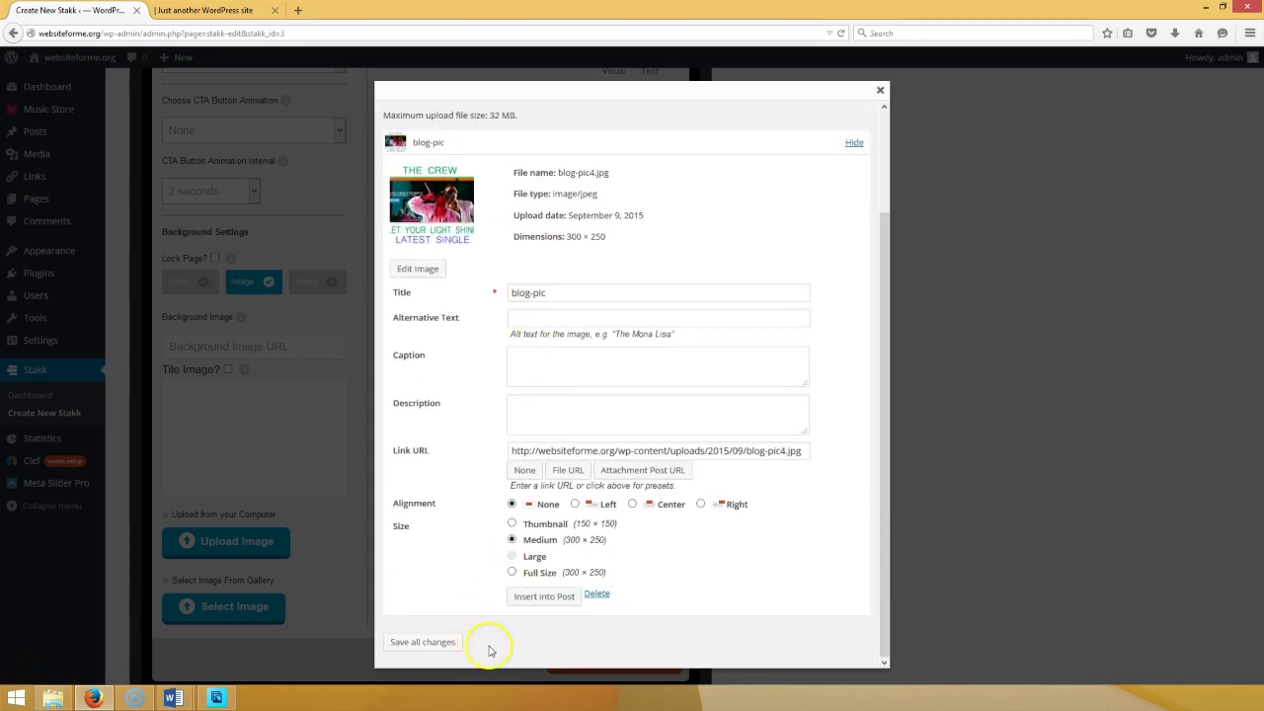
left_click(542, 596)
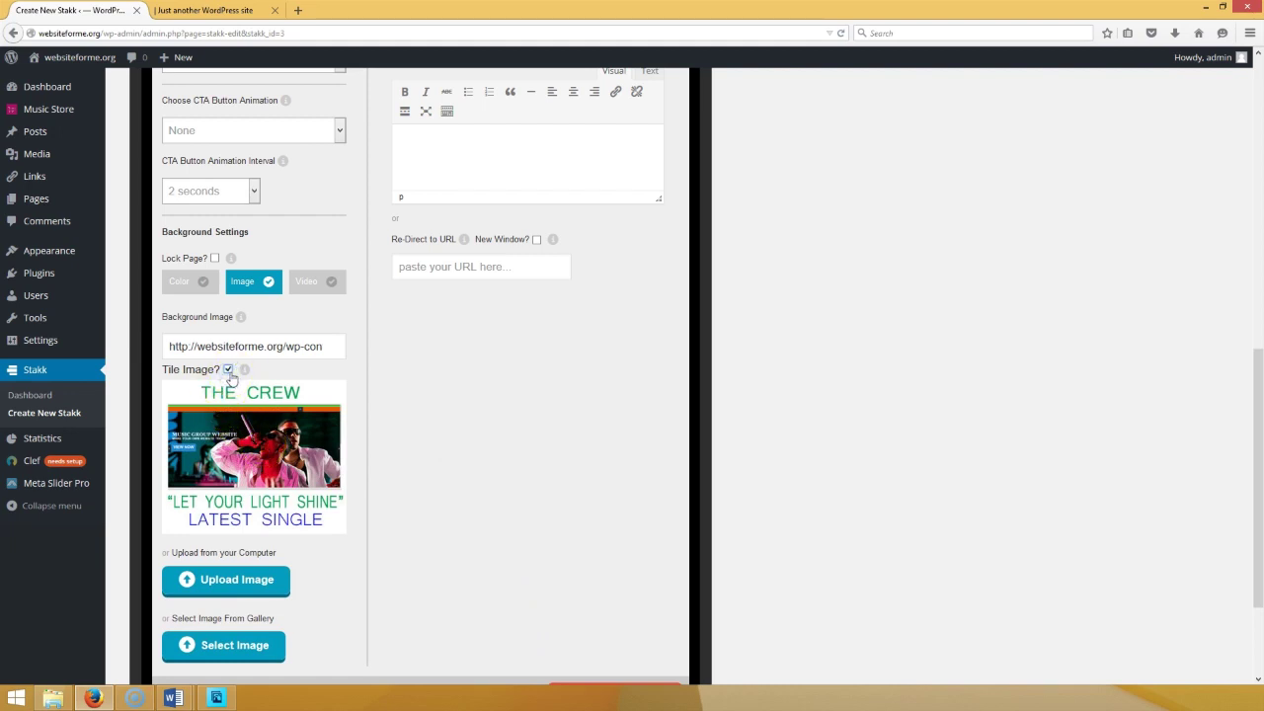
scroll(541, 606, "down", 3)
left_click(656, 543)
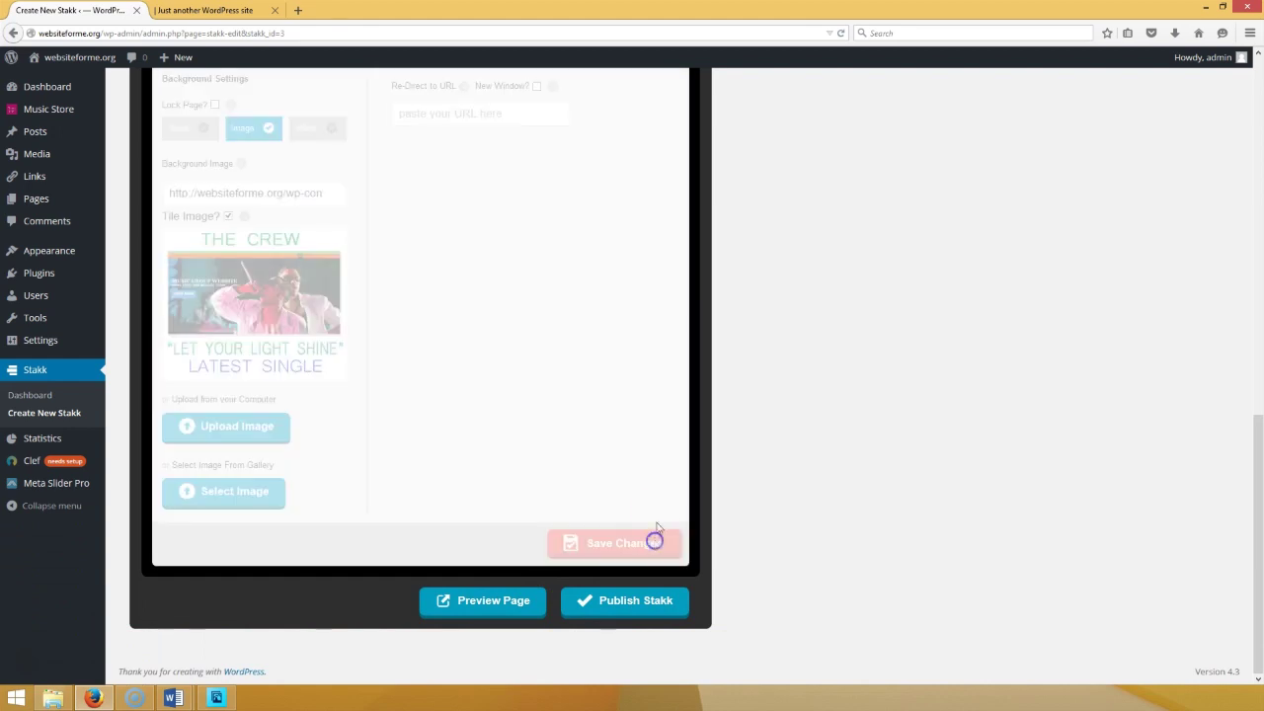
- Reload the site's homepage, examine the pop-up over its tiled background, and play and pause its video
left_click(242, 12)
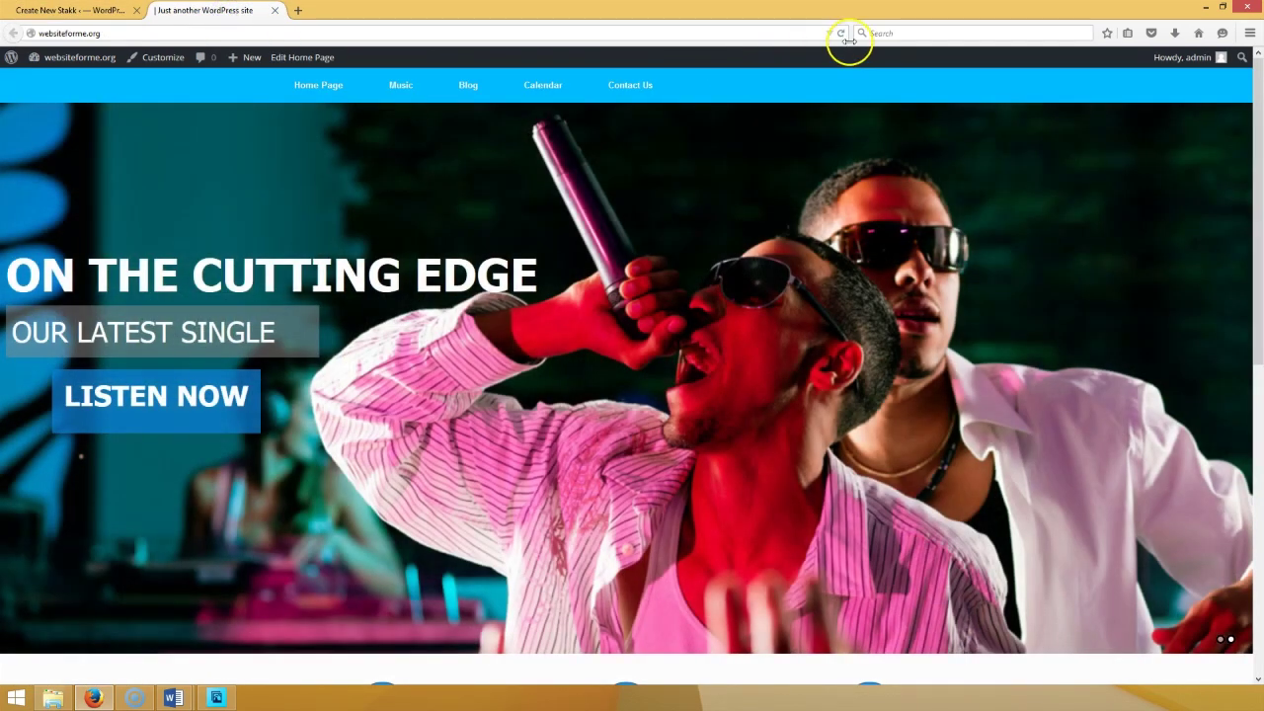
left_click(842, 35)
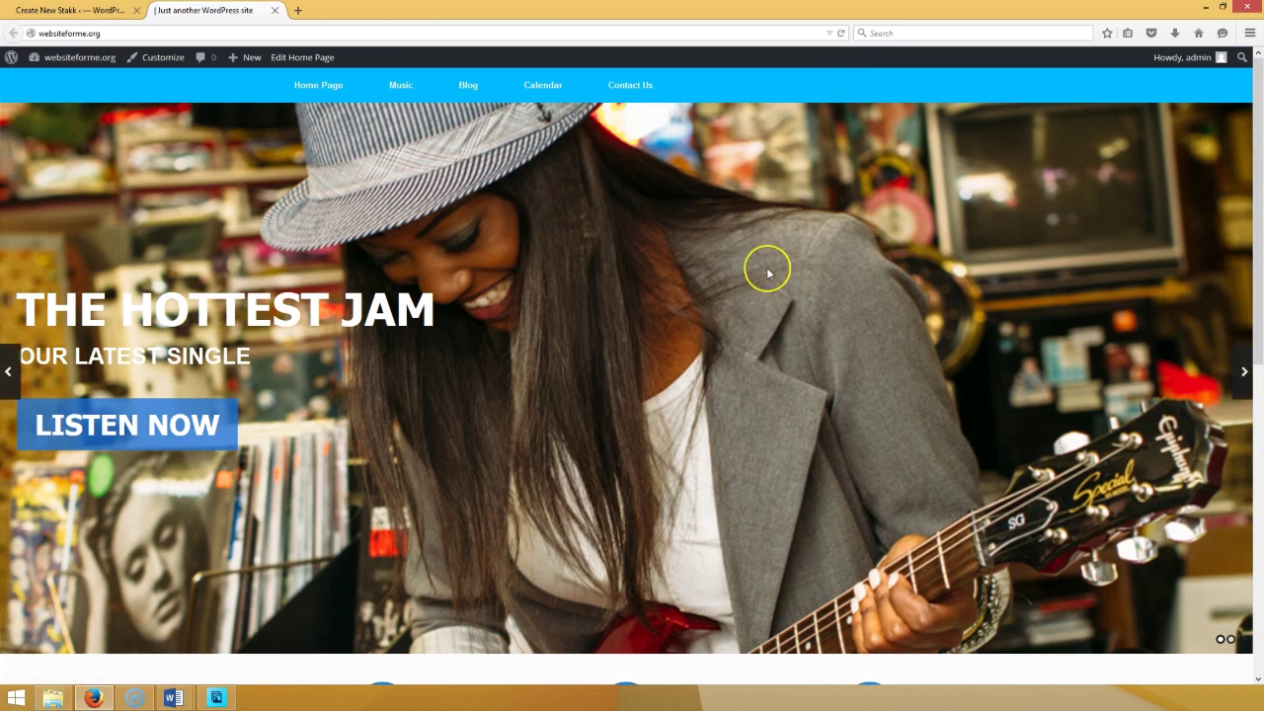
scroll(767, 267, "down", 5)
scroll(769, 274, "down", 5)
left_click(279, 201)
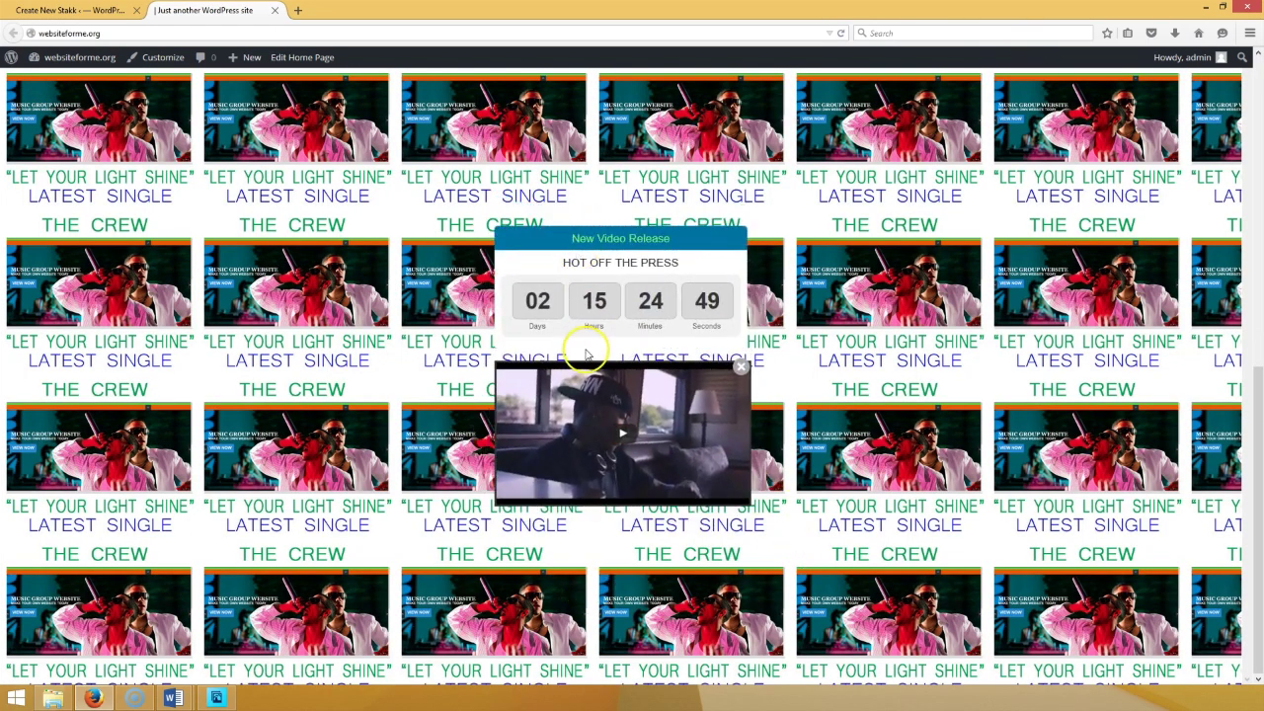
left_click(623, 437)
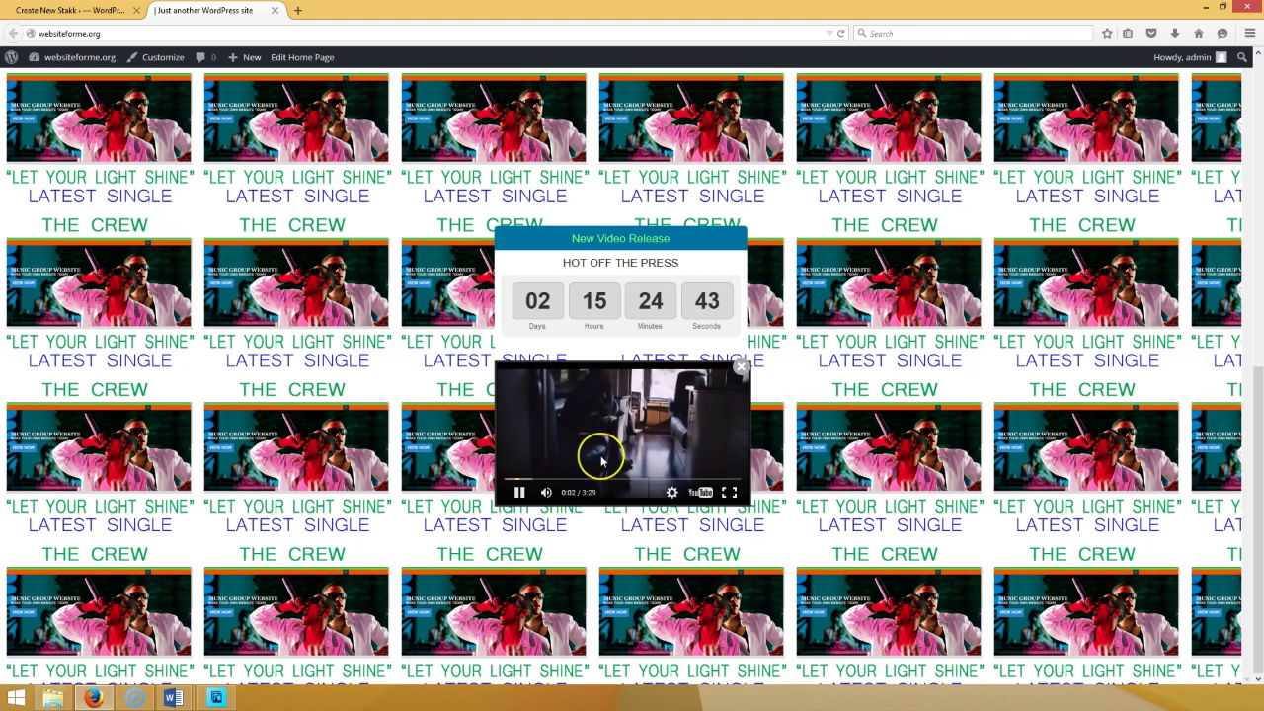
left_click(520, 492)
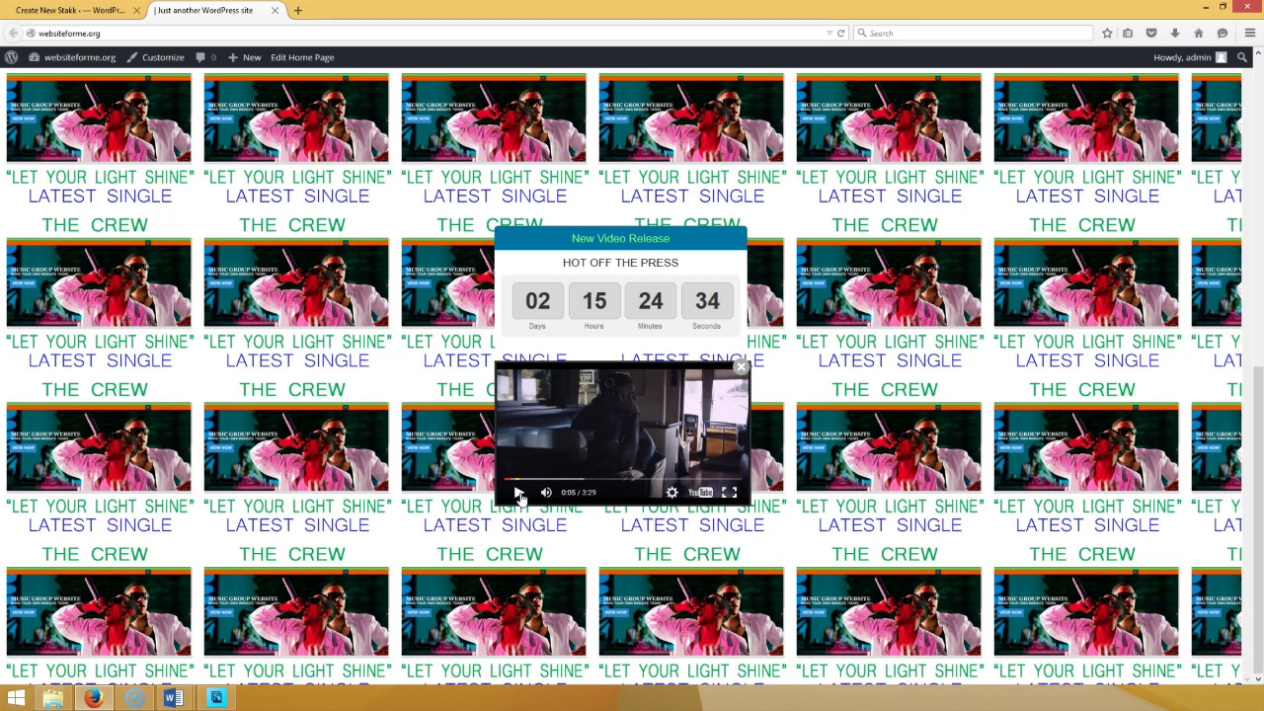
left_click(437, 305)
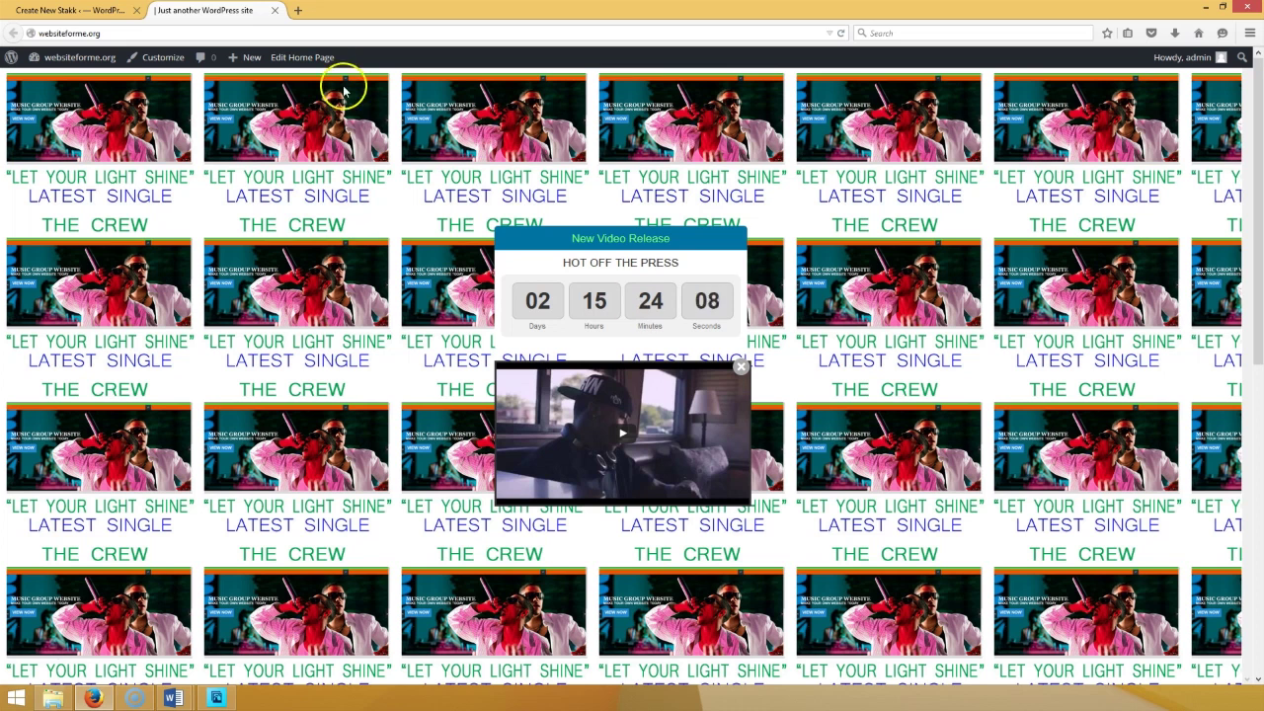
left_click(274, 10)
scroll(395, 234, "up", 10)
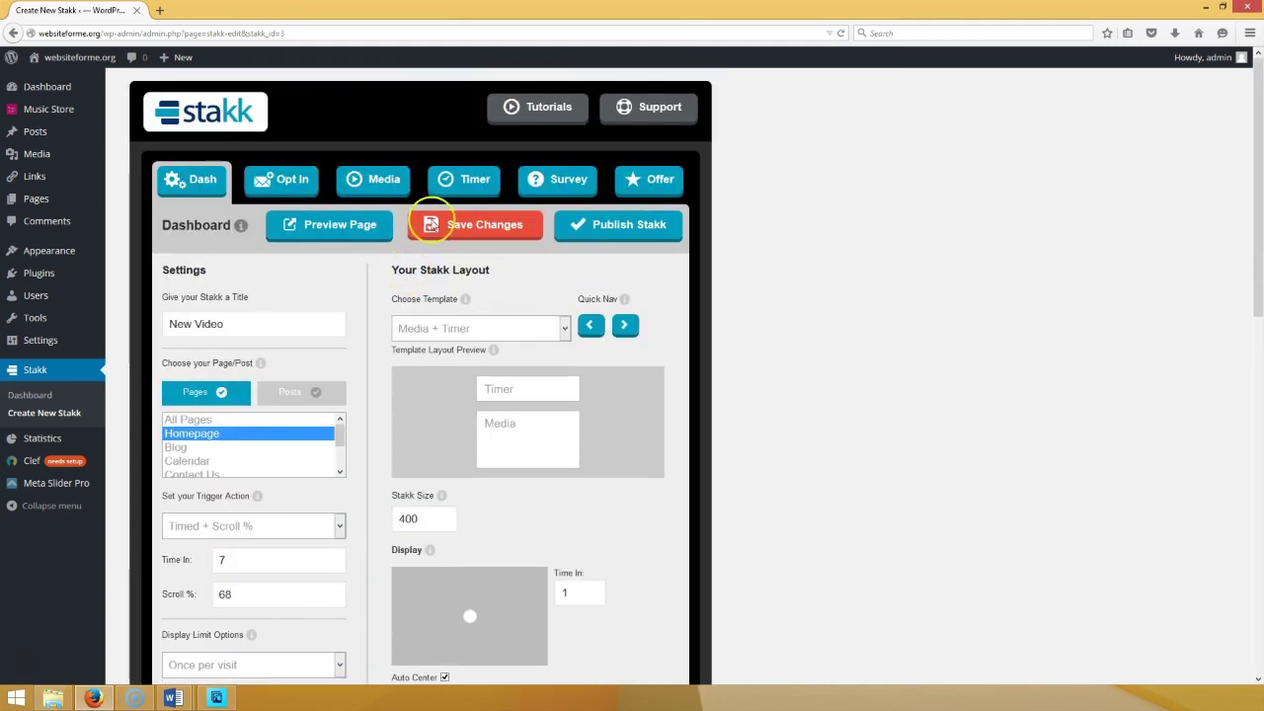
left_click(464, 180)
left_click(383, 181)
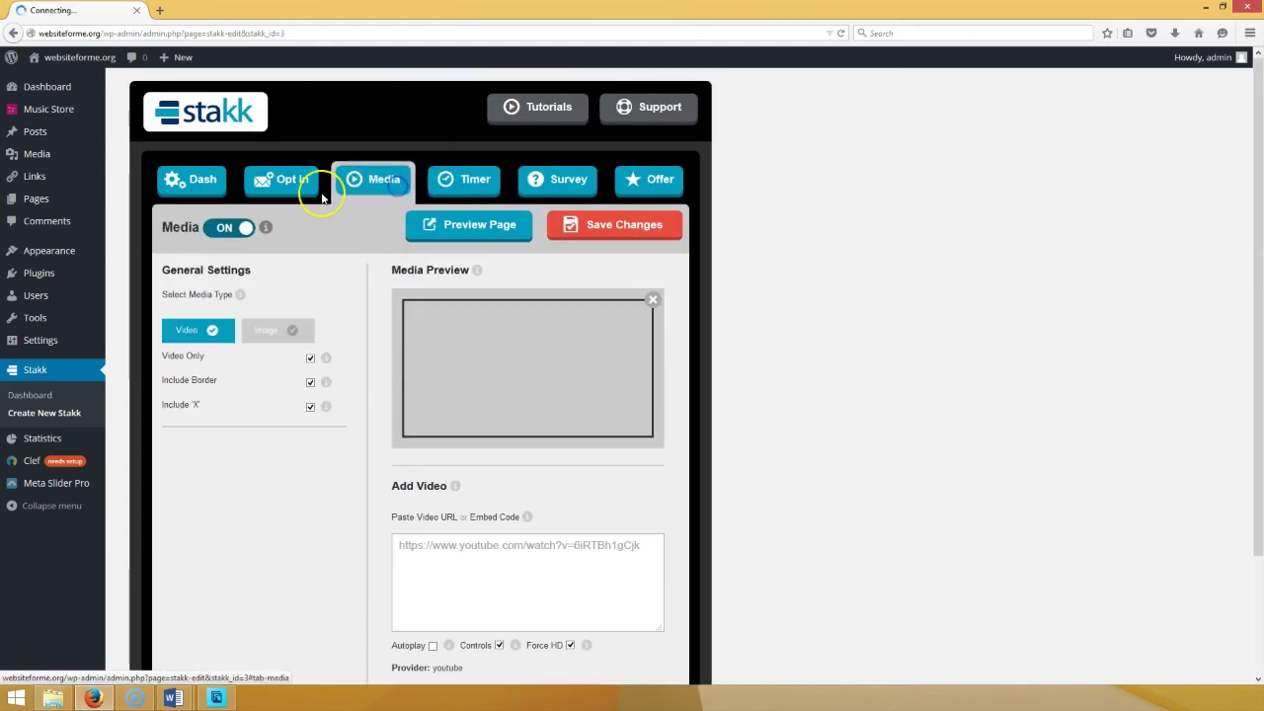
left_click(276, 178)
left_click(310, 294)
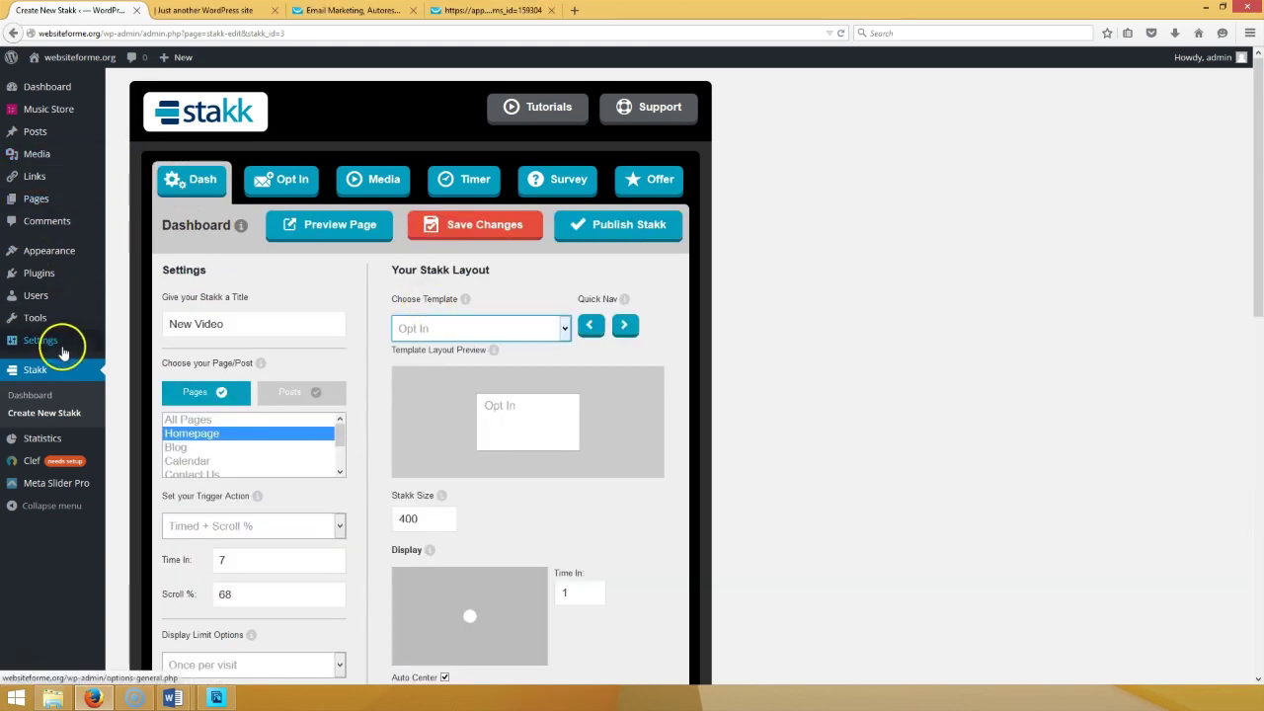
- Reopen the New Video Stakk for editing from the saved Stakks and set its layout template to Opt In
left_click(52, 340)
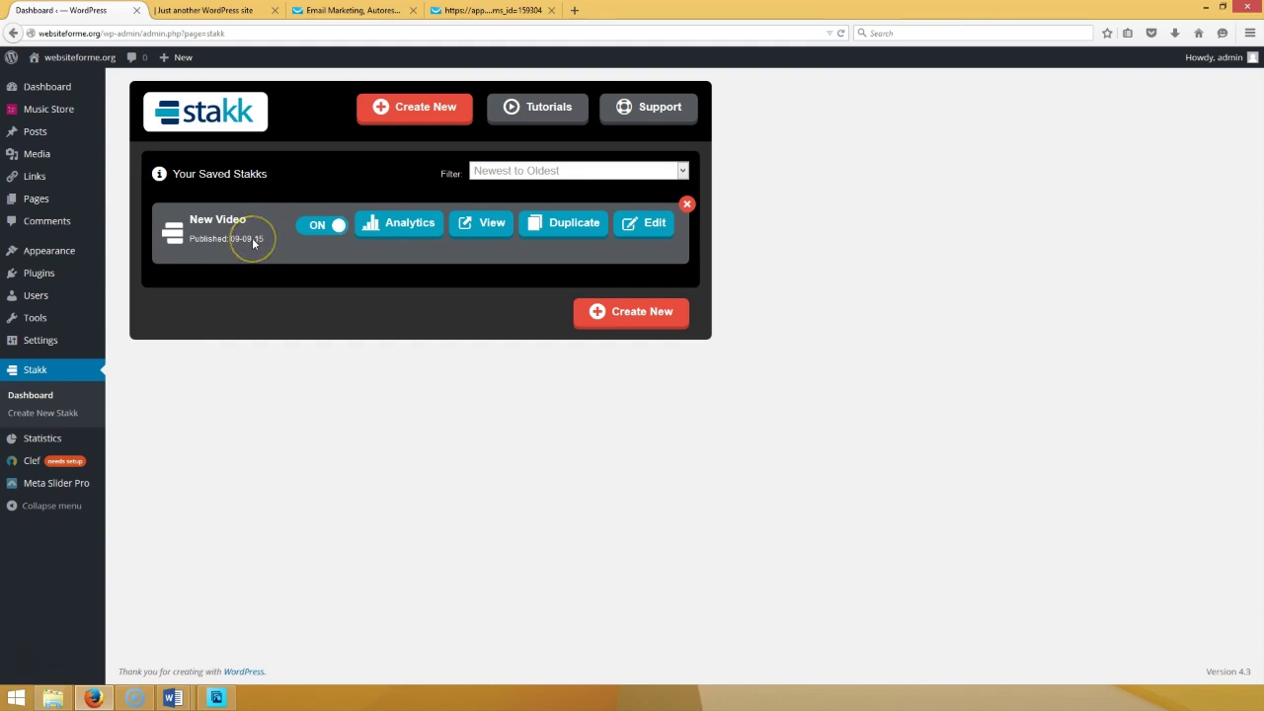
left_click(646, 232)
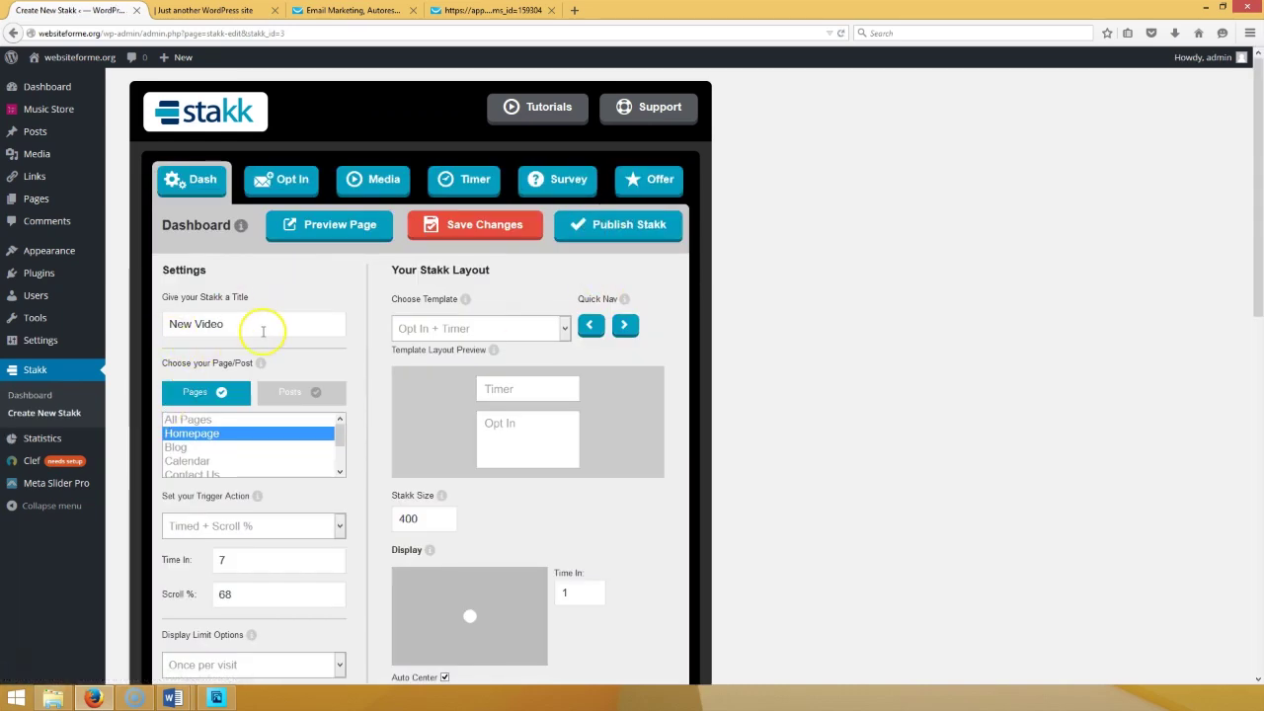
left_click(225, 330)
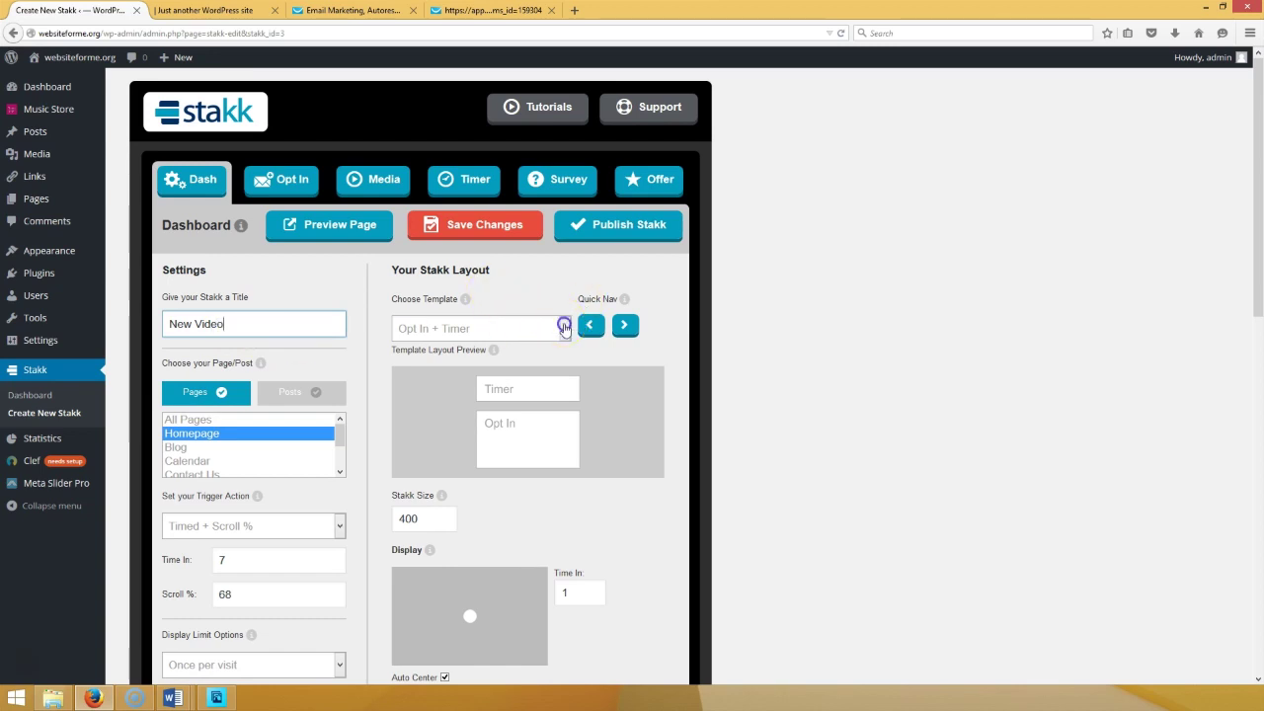
left_click(559, 328)
left_click(523, 349)
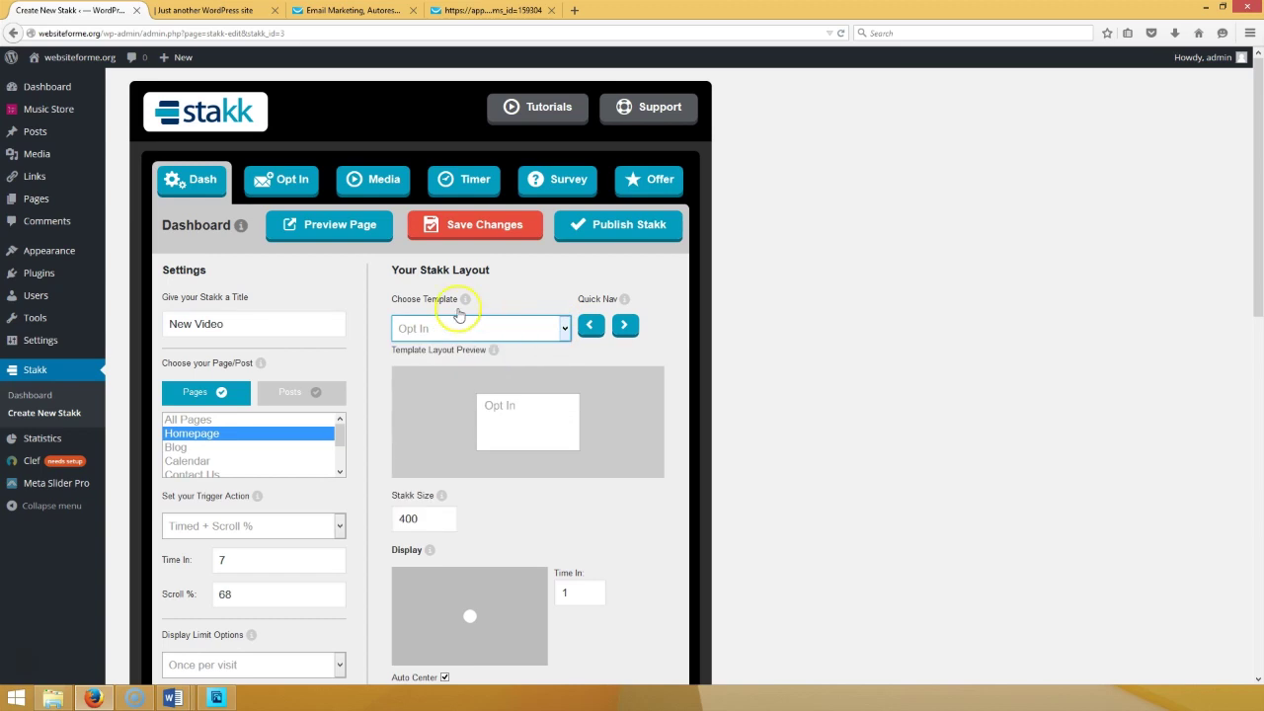
- Disable the use of your own form code in the email opt-in settings to get the built-in form
left_click(286, 184)
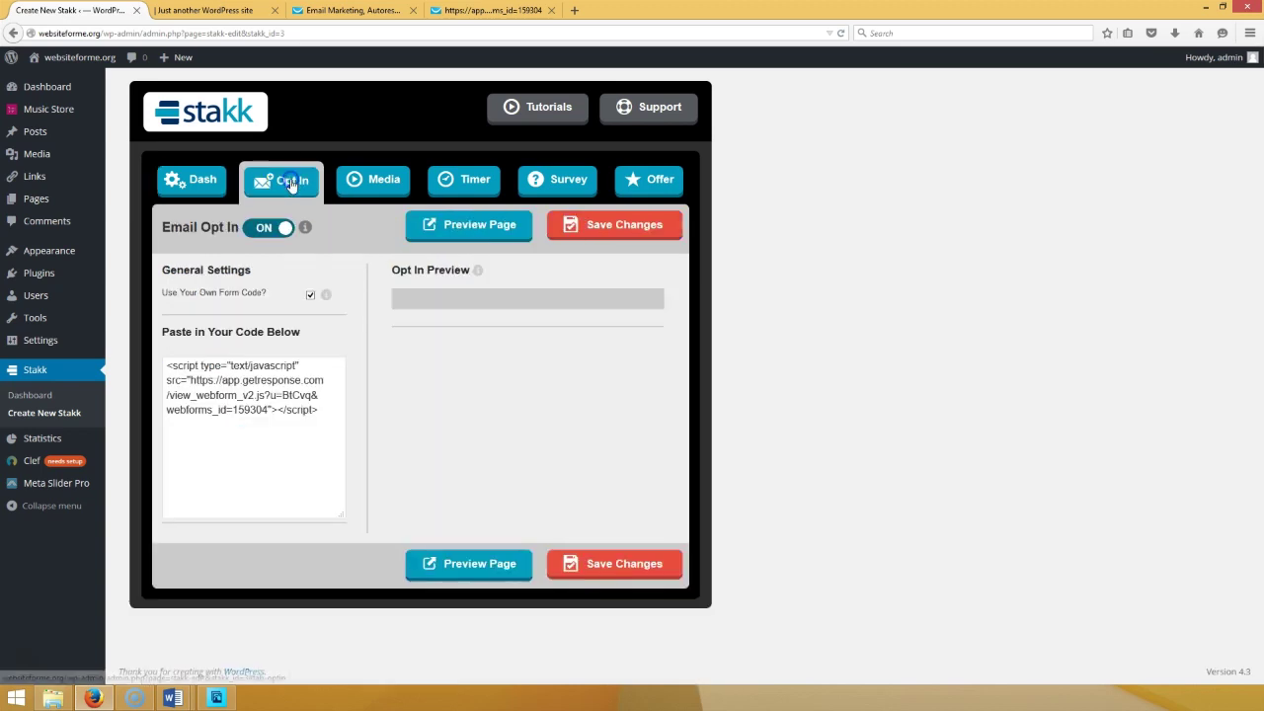
left_click(311, 294)
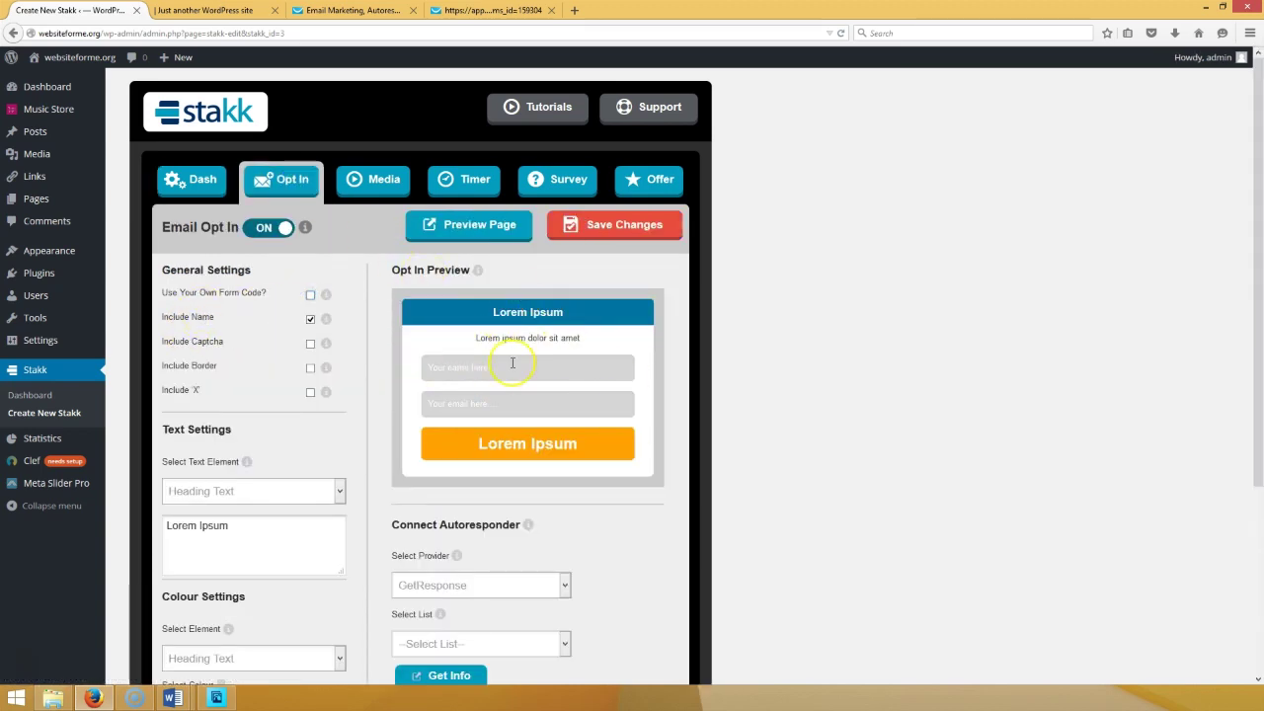
left_click(477, 408)
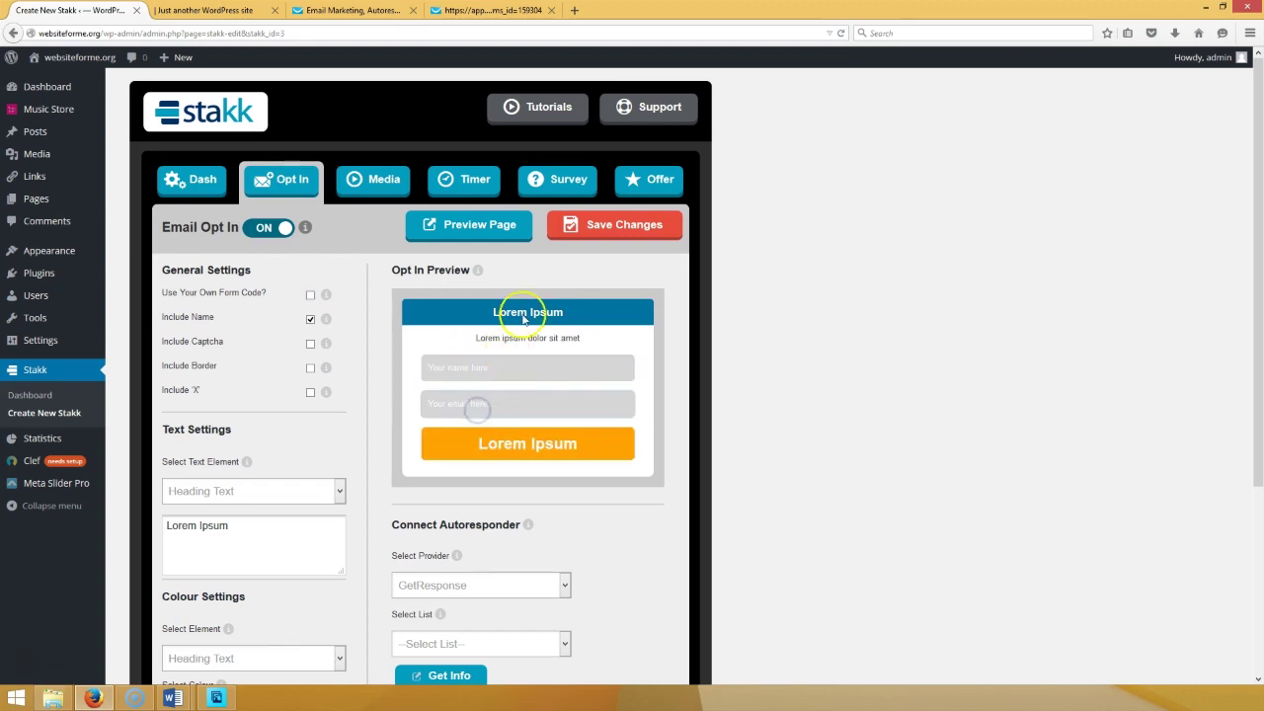
- Replace the opt-in form's heading text with "Join Now"
left_click(213, 489)
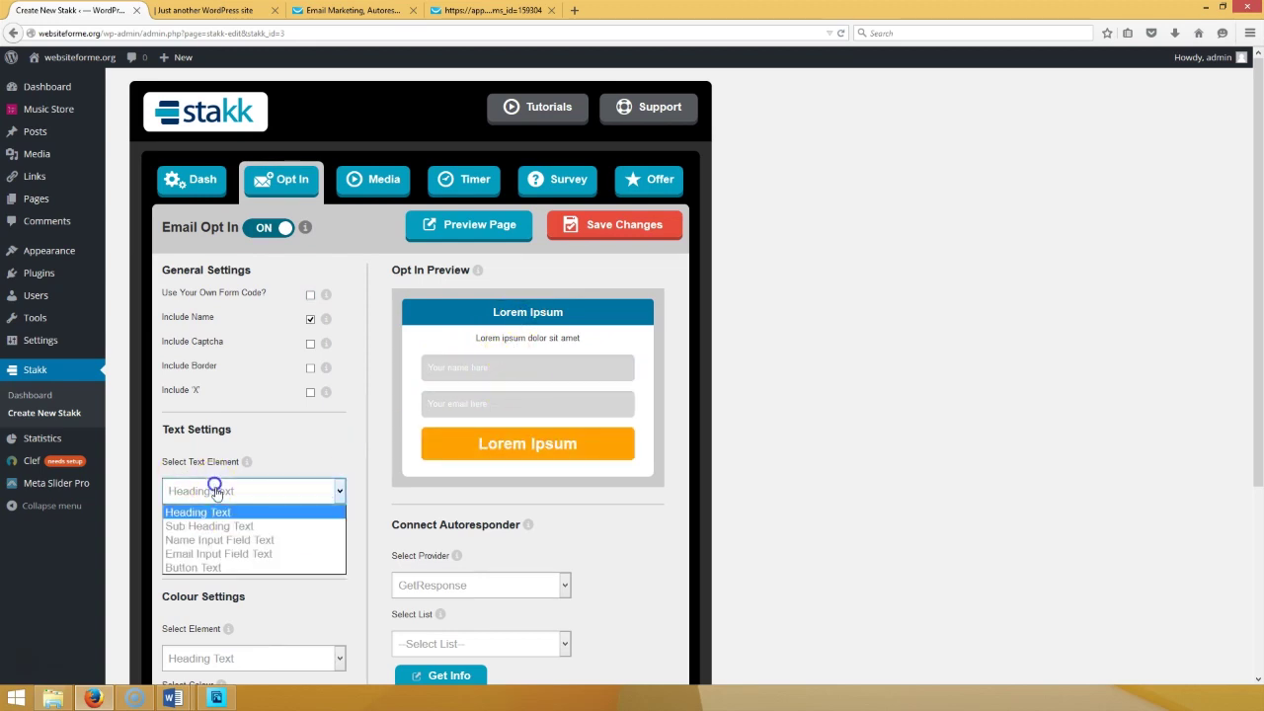
left_click(228, 510)
left_click_drag(233, 526, 146, 505)
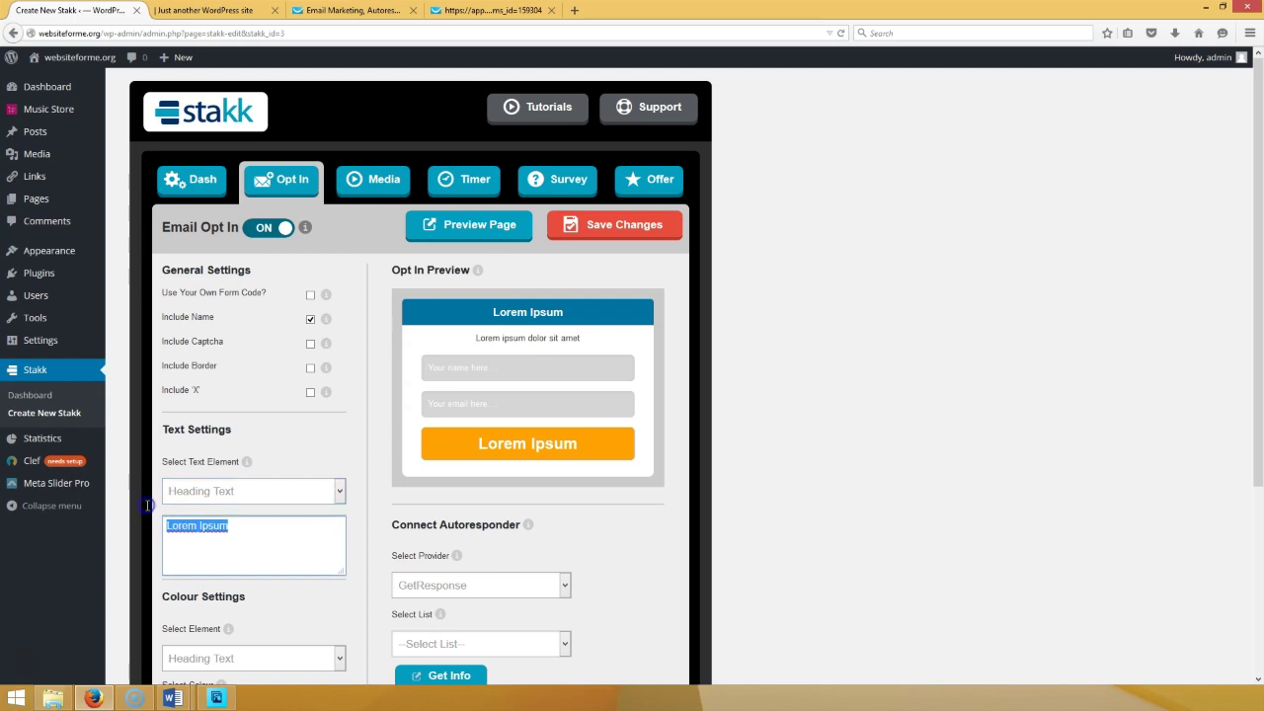
type("Join Now")
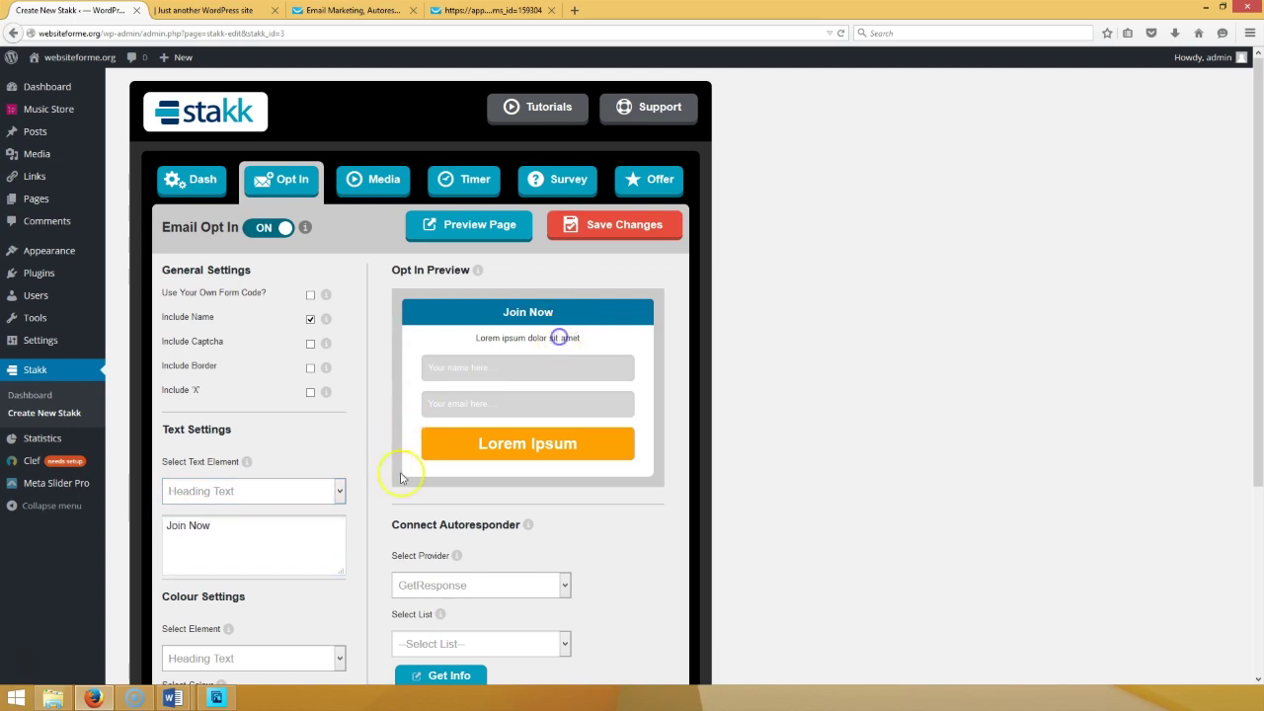
- Replace the opt-in form's sub heading text with "Join today and get FREE mp3 download"
left_click(333, 493)
left_click(318, 525)
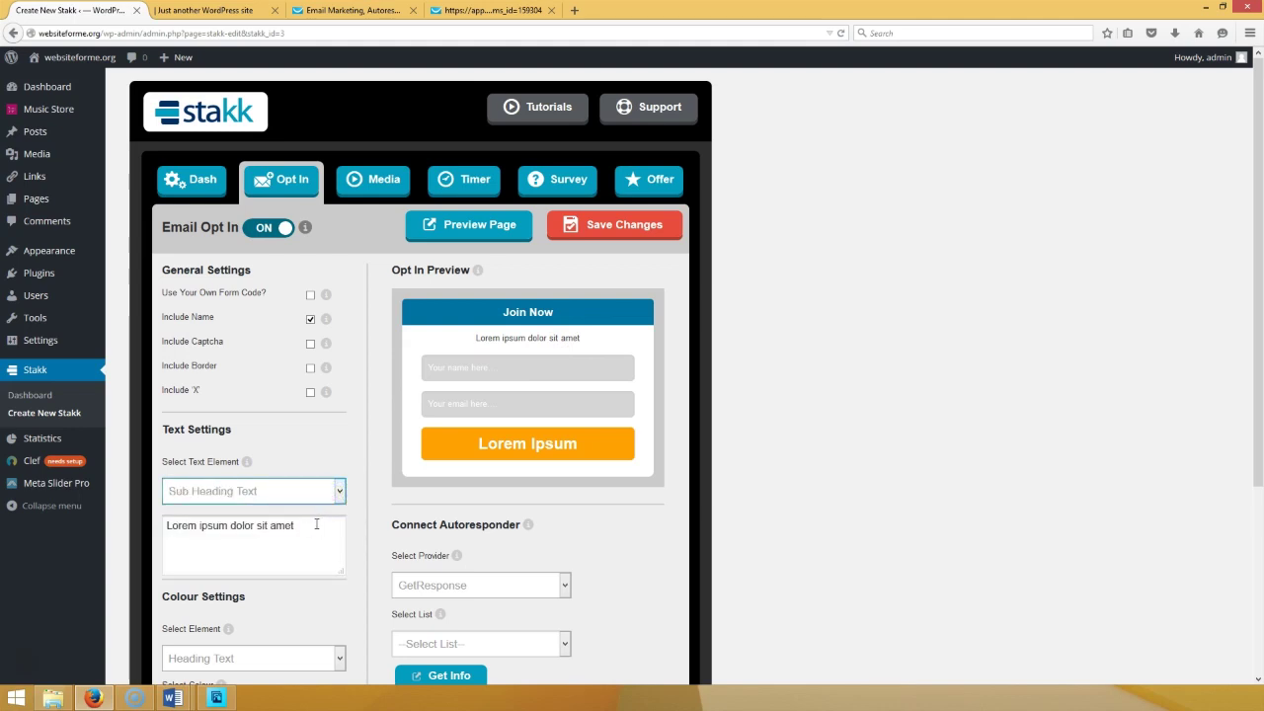
left_click_drag(316, 524, 156, 520)
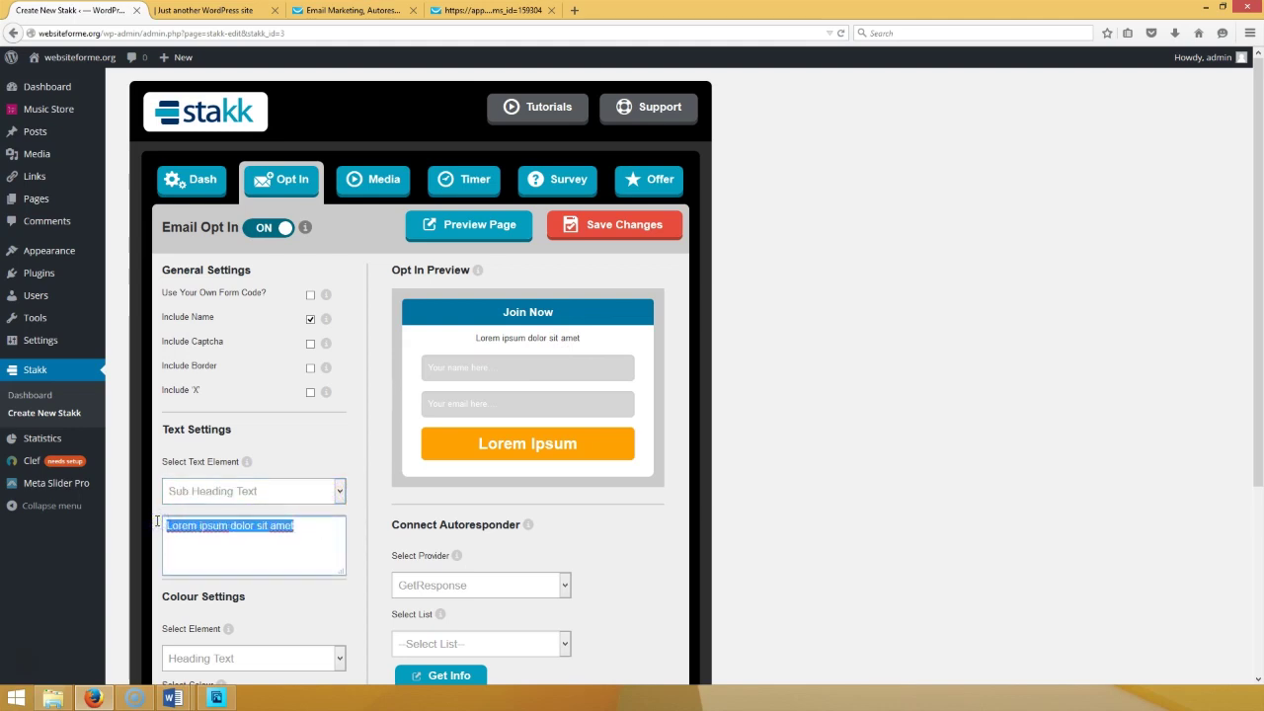
type("Join today a")
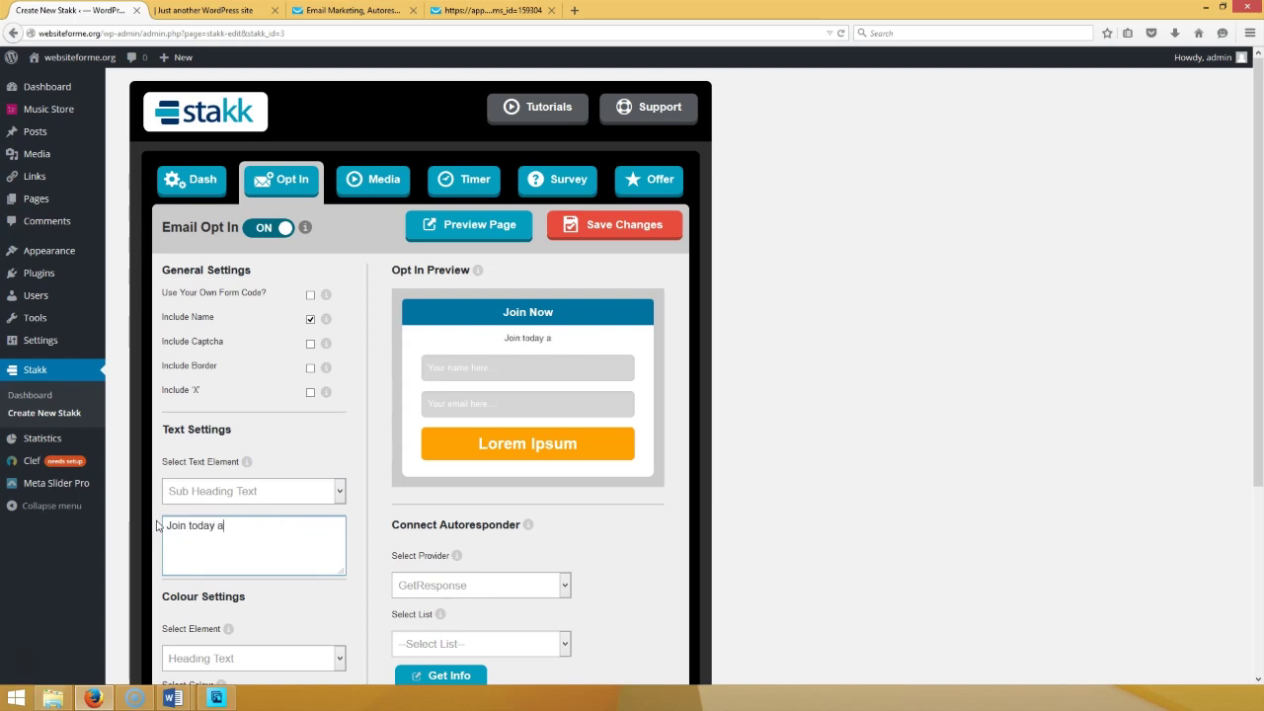
type("nd get F")
key("Return")
type("R")
key("BackSpace")
key("BackSpace")
type("REE mp3 download")
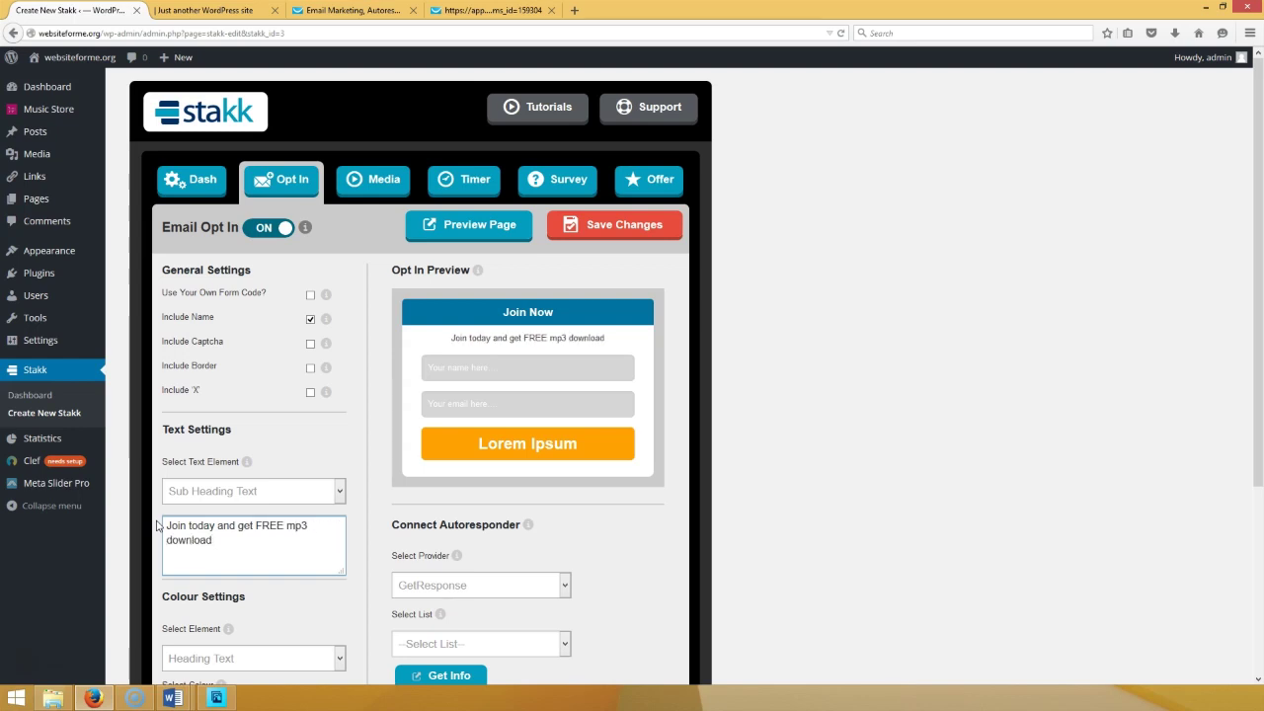
- Replace the opt-in form's button text with "Download Now"
left_click(339, 491)
left_click(288, 566)
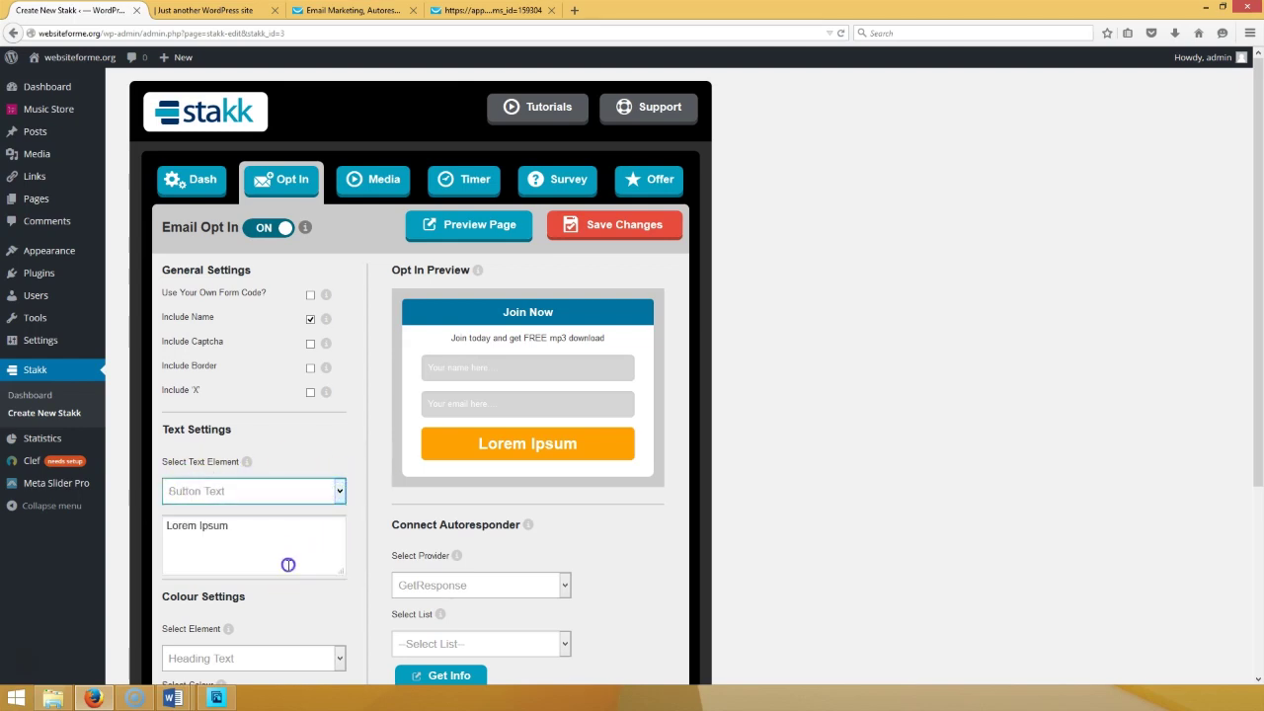
left_click_drag(263, 539, 133, 520)
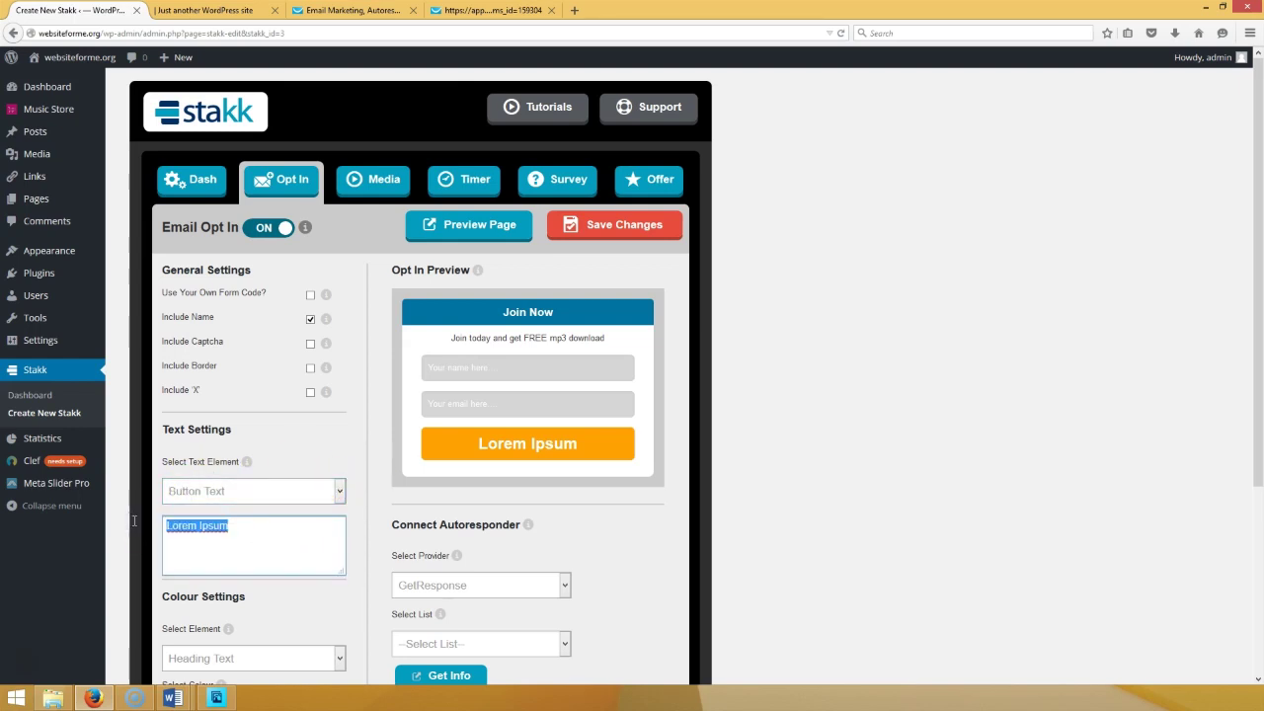
type("Download n")
key("BackSpace")
type("Now")
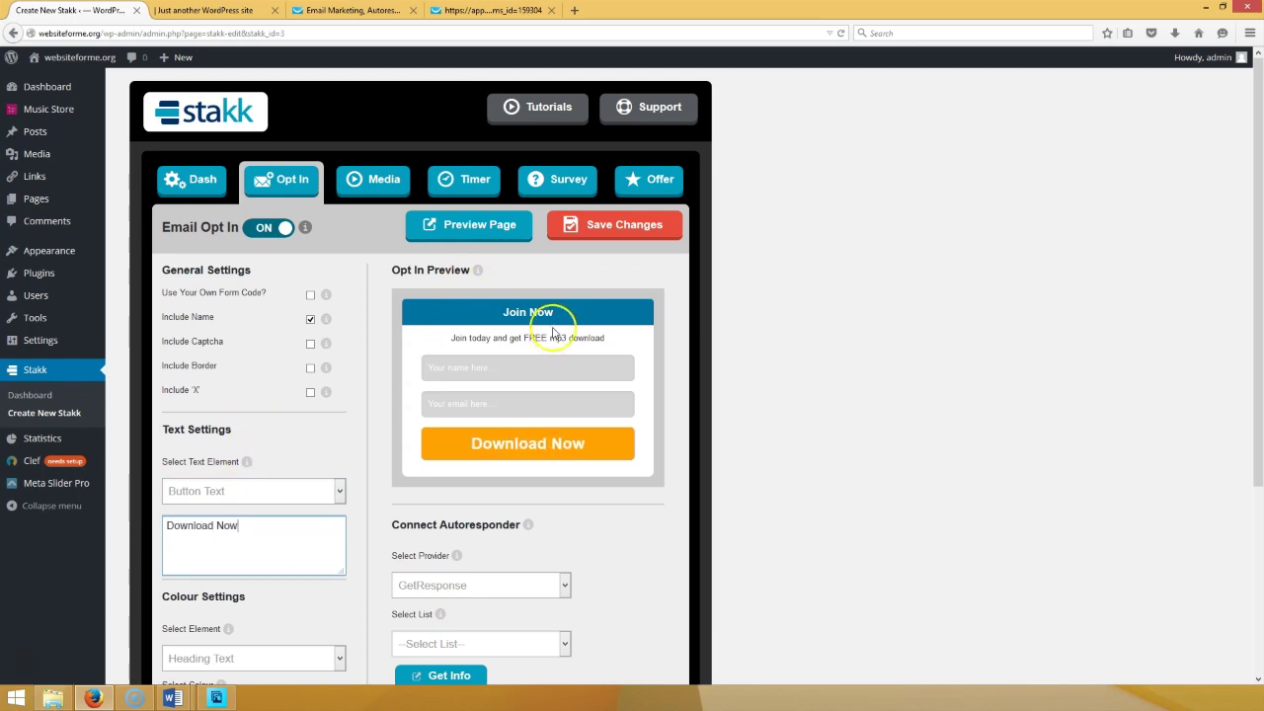
left_click(285, 530)
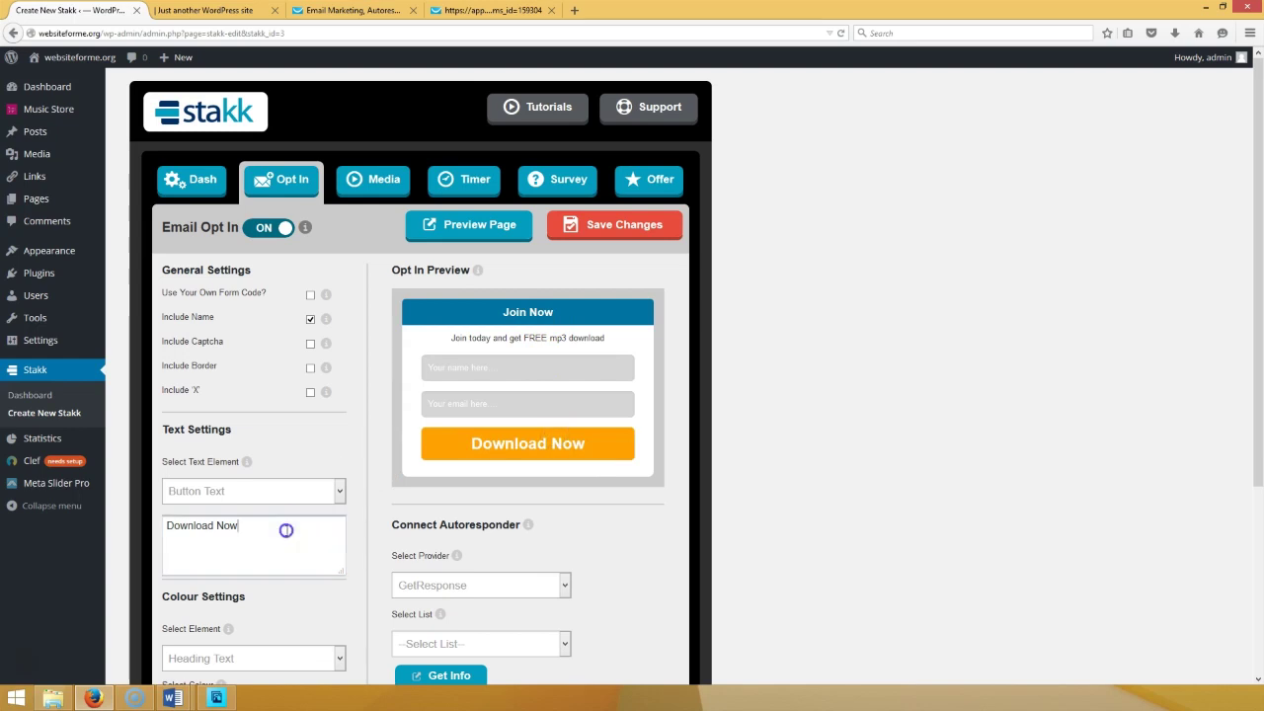
- Set the opt-in form's heading text colour to light green, 4AFF6E
scroll(345, 592, "down", 3)
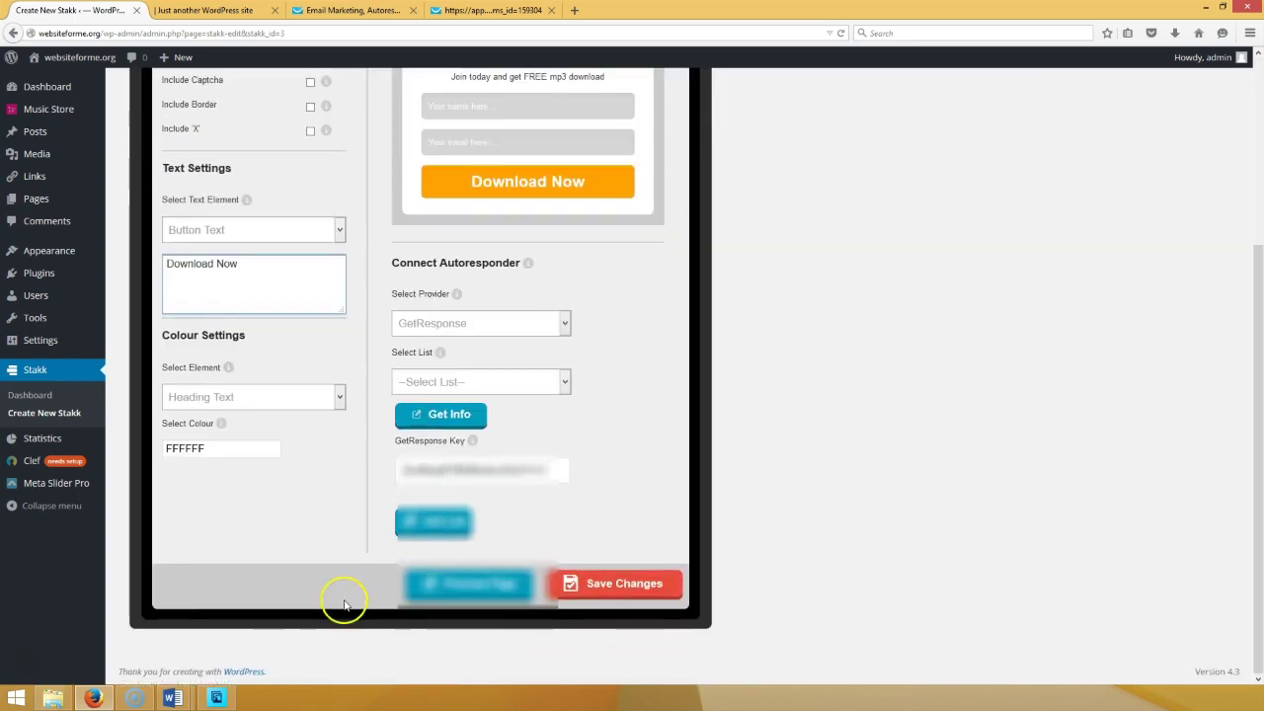
left_click(246, 451)
left_click_drag(246, 491, 211, 485)
scroll(306, 425, "up", 3)
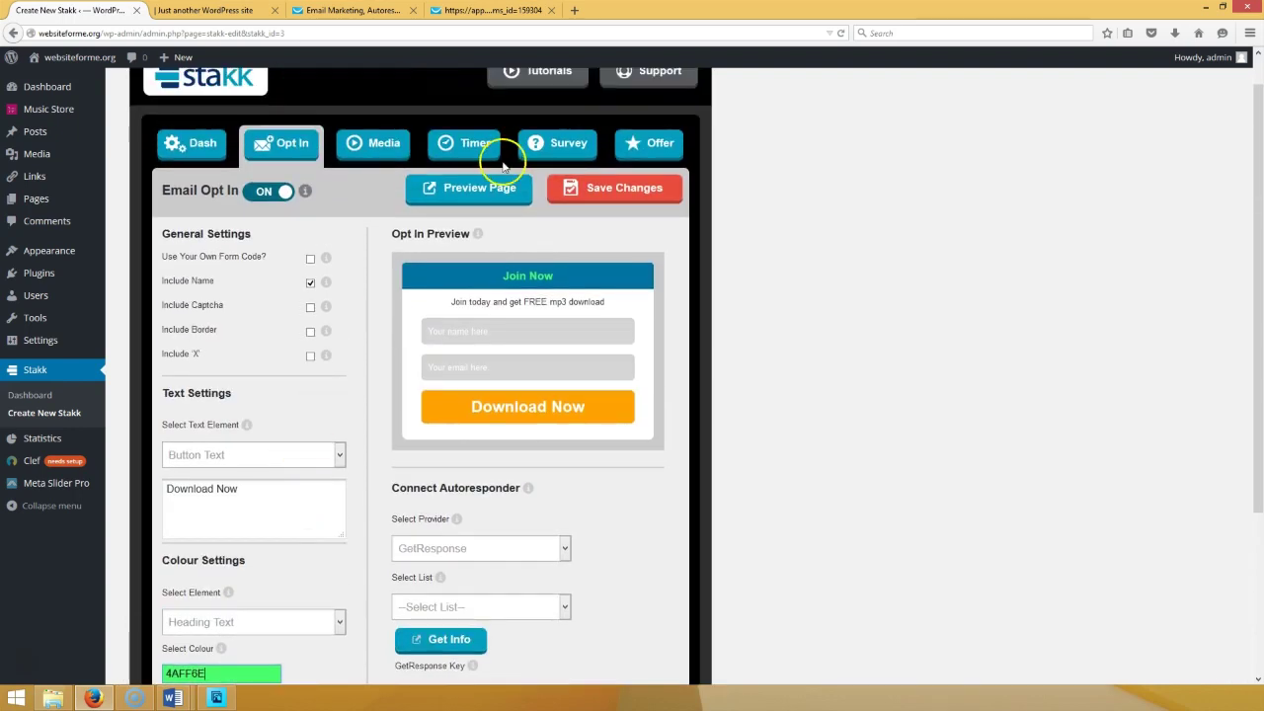
- Set the opt-in form's button background colour to bright green, 0FFF1F, and save the changes
left_click(331, 627)
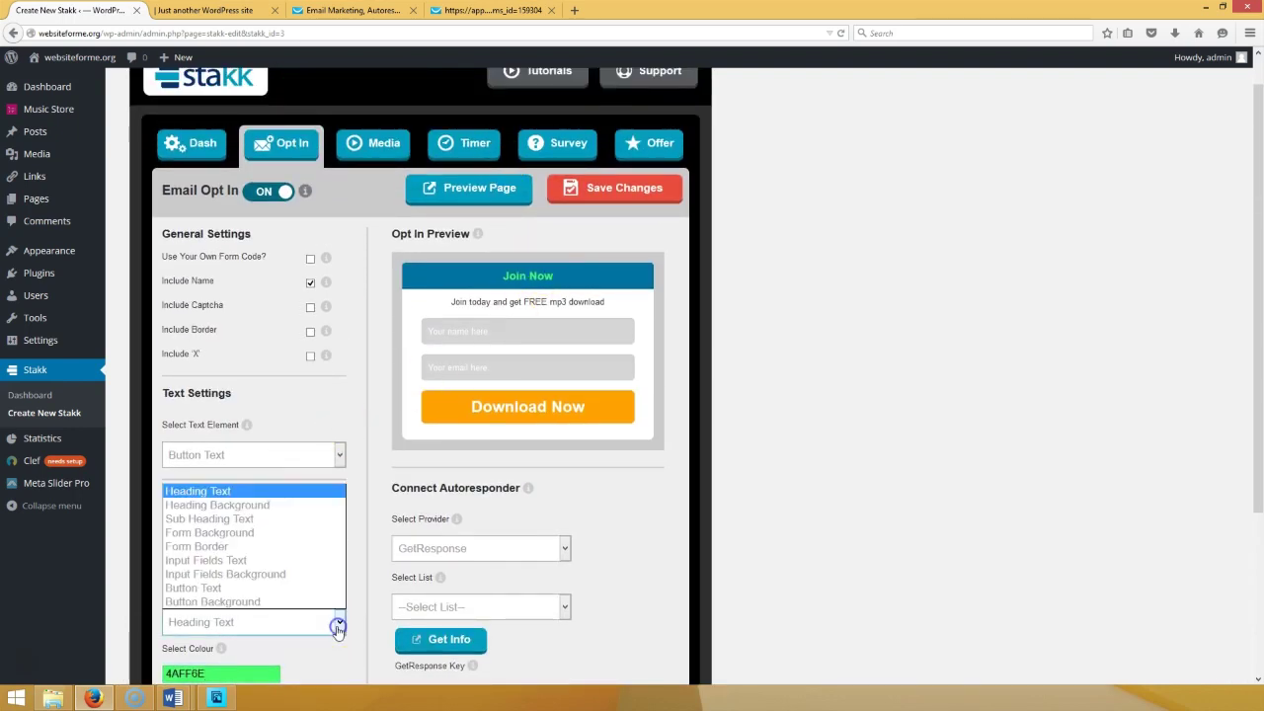
left_click(301, 602)
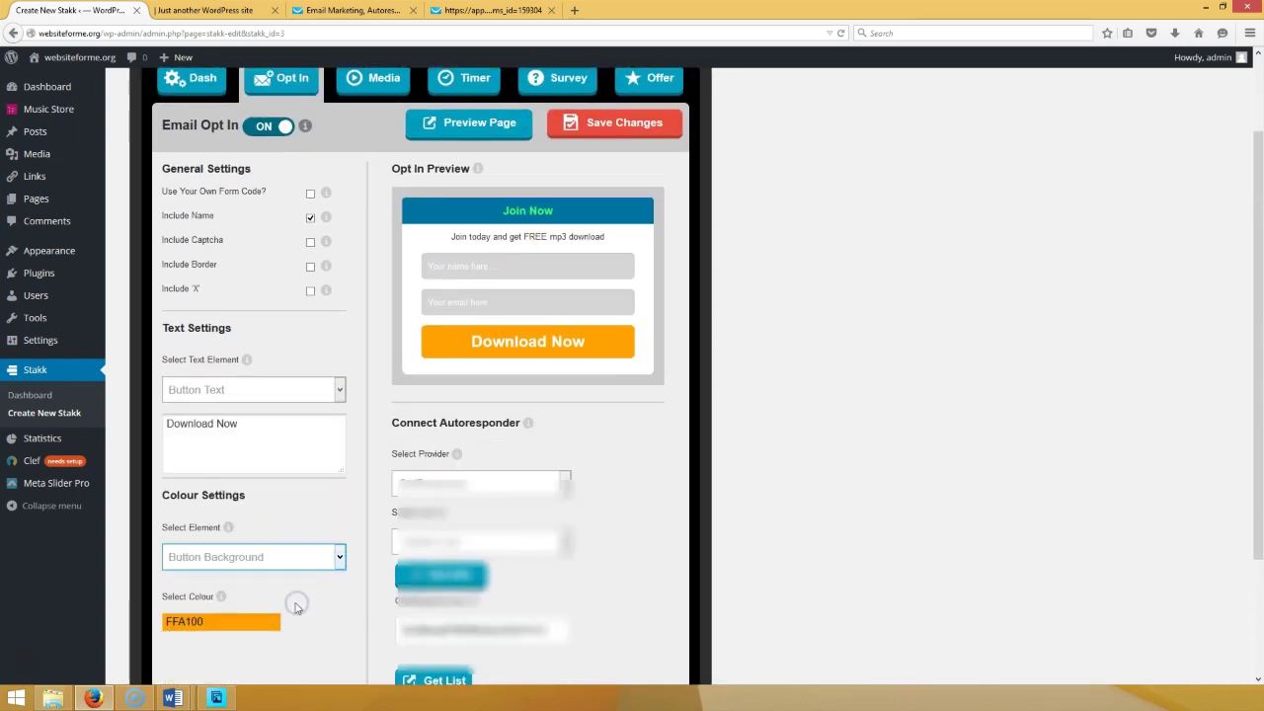
scroll(286, 513, "down", 3)
left_click(245, 541)
left_click_drag(243, 571, 210, 559)
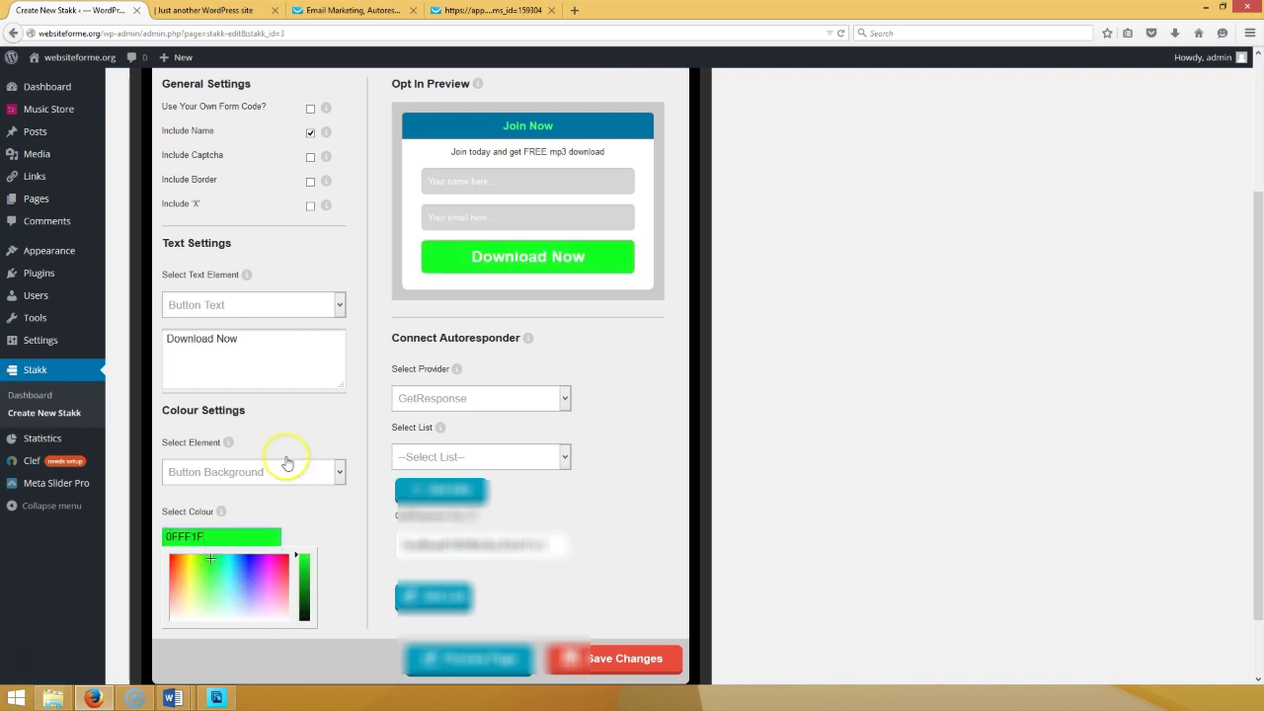
left_click(563, 658)
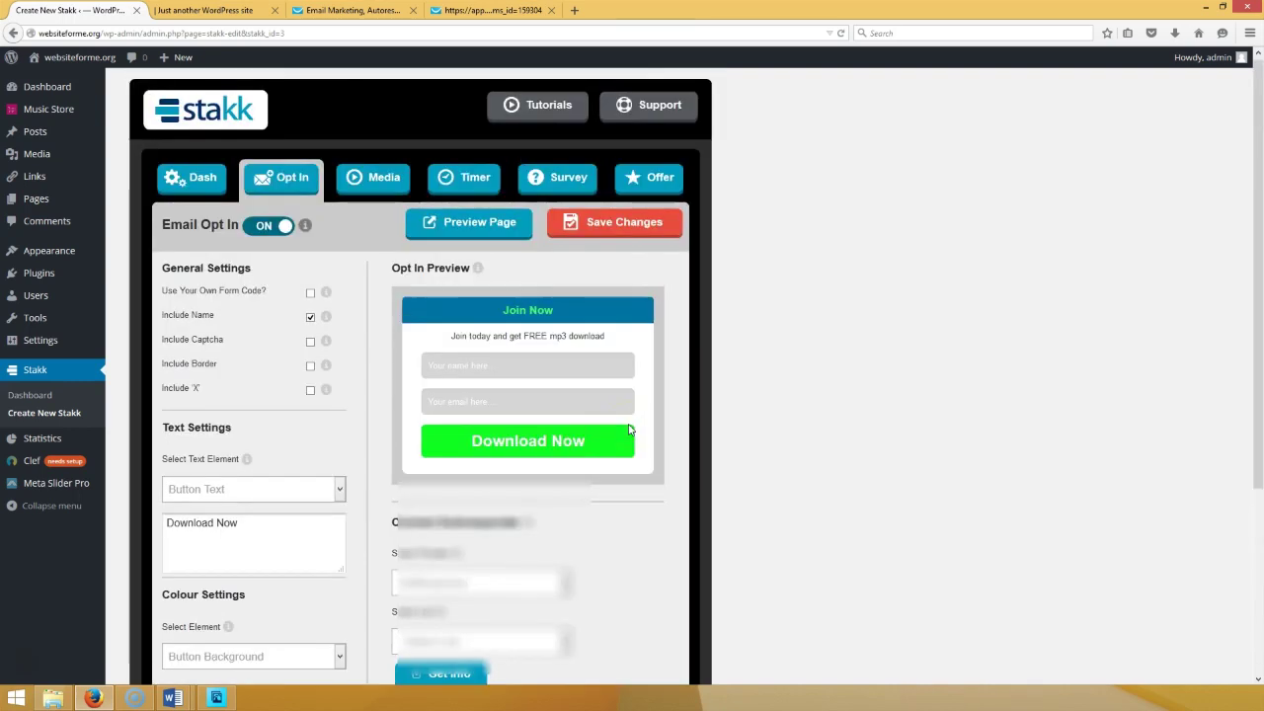
- Connect the opt-in form to the GetResponse autoresponder with the creatingwebsitehomepage list and save the changes
scroll(626, 429, "down", 5)
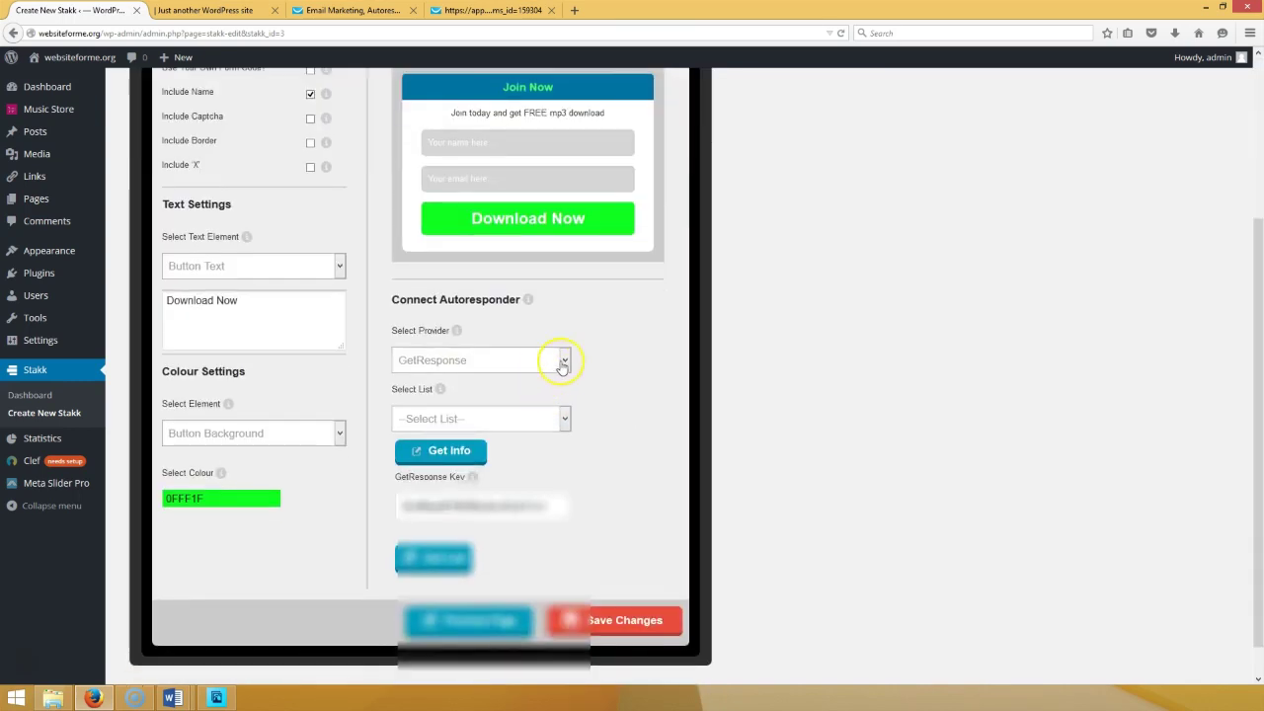
left_click(564, 360)
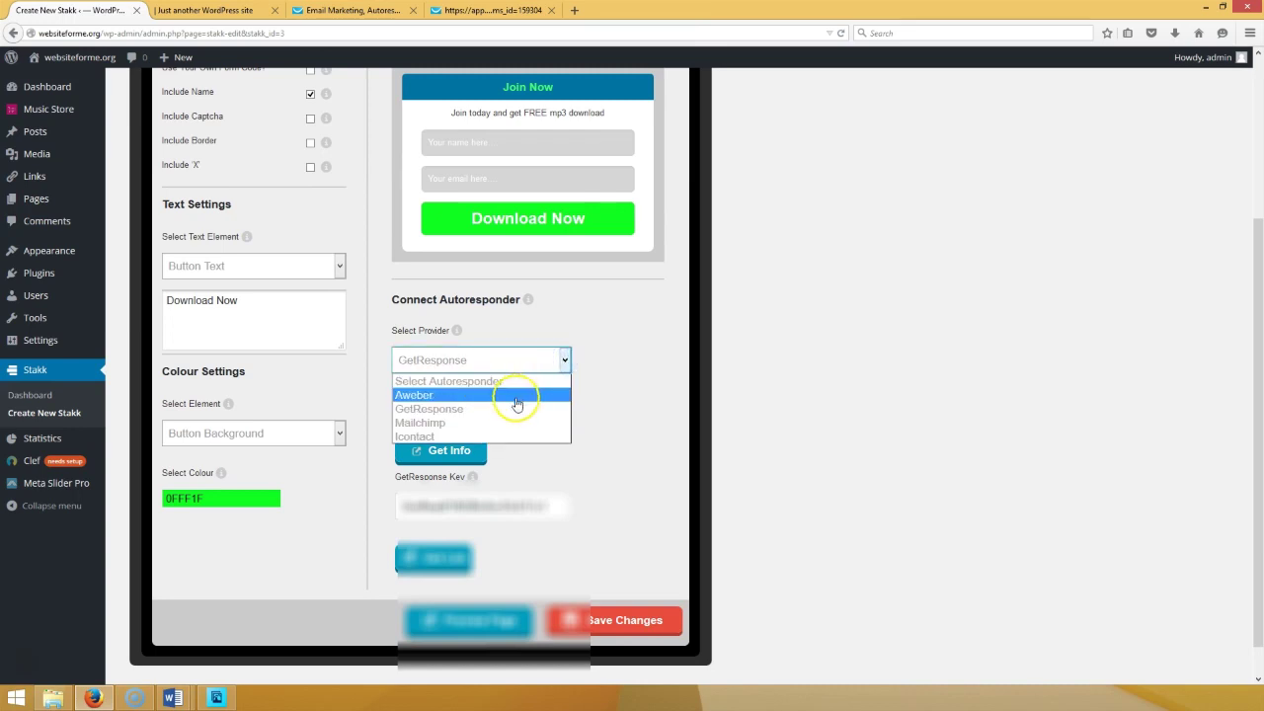
left_click(518, 408)
left_click(564, 419)
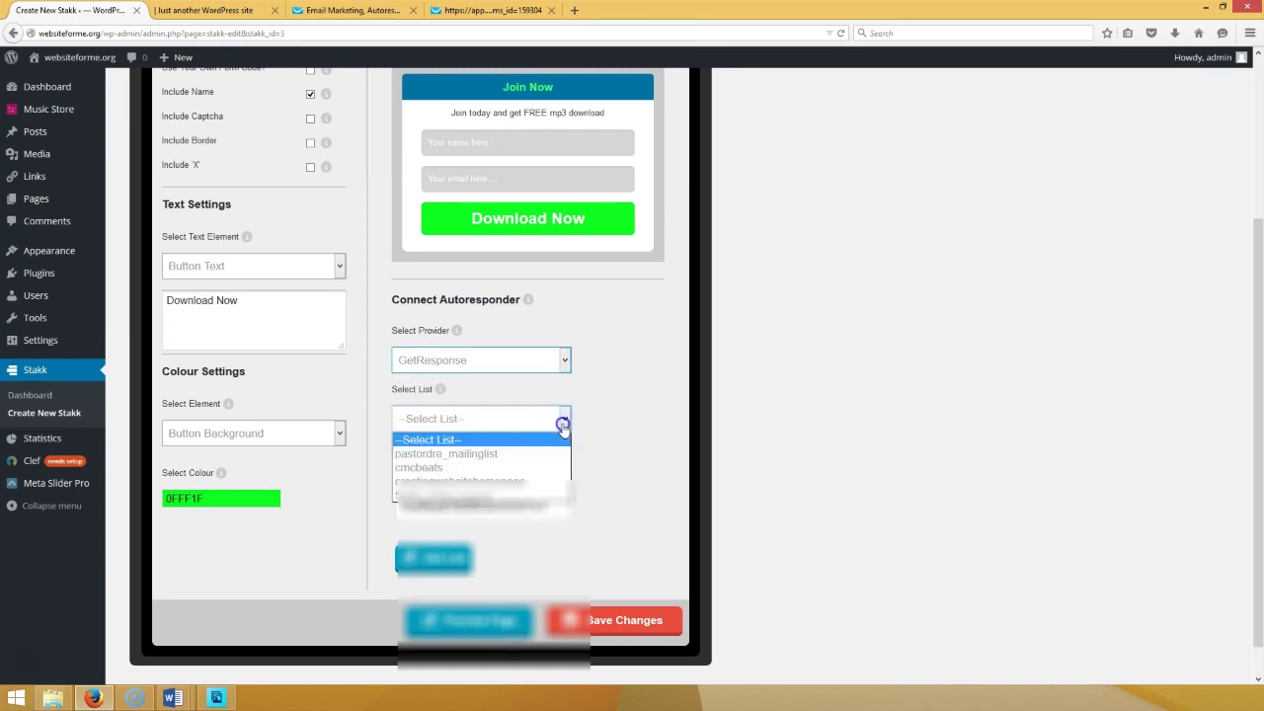
left_click(533, 484)
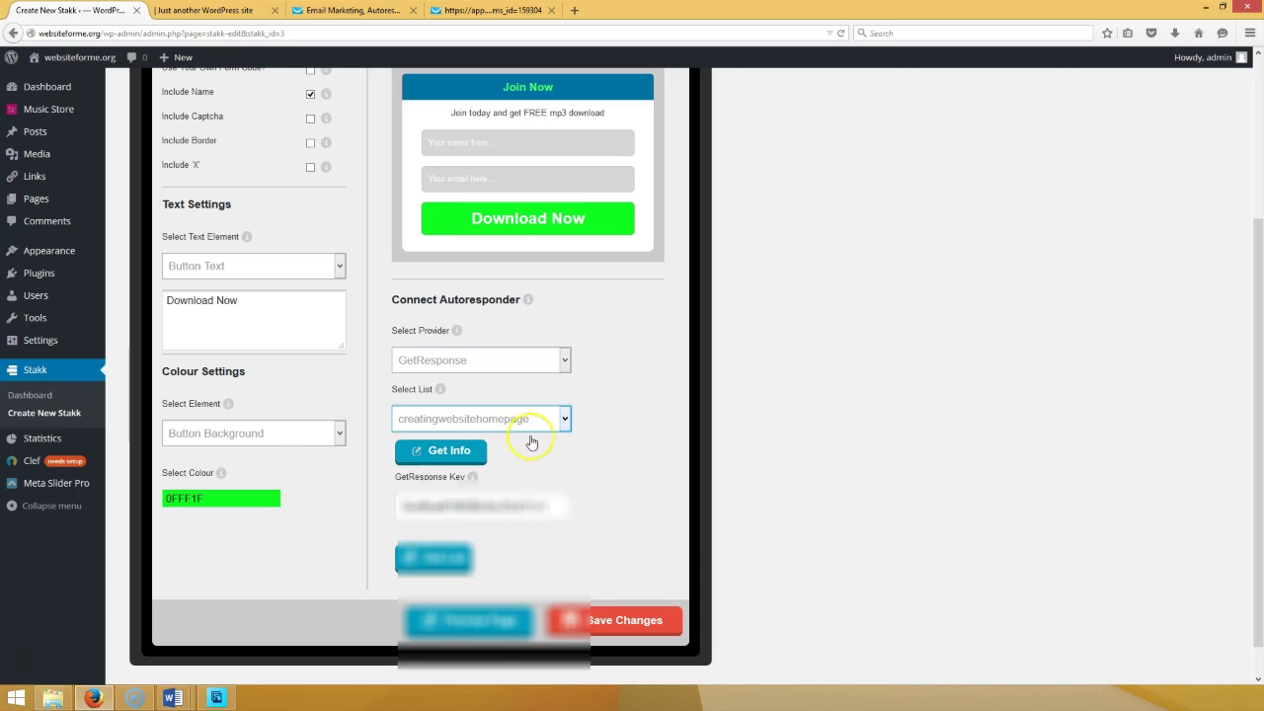
left_click(604, 624)
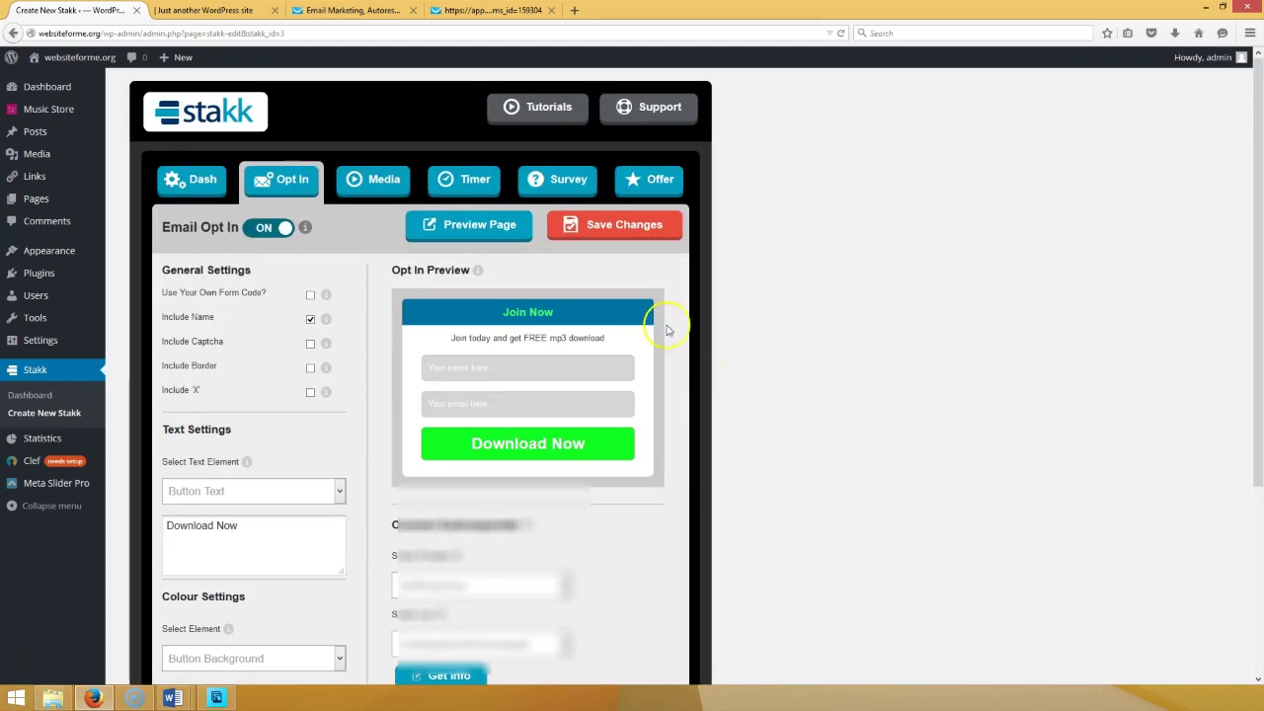
- Preview the Stakk page and trigger the opt-in pop-up to check how the form looks
left_click(504, 228)
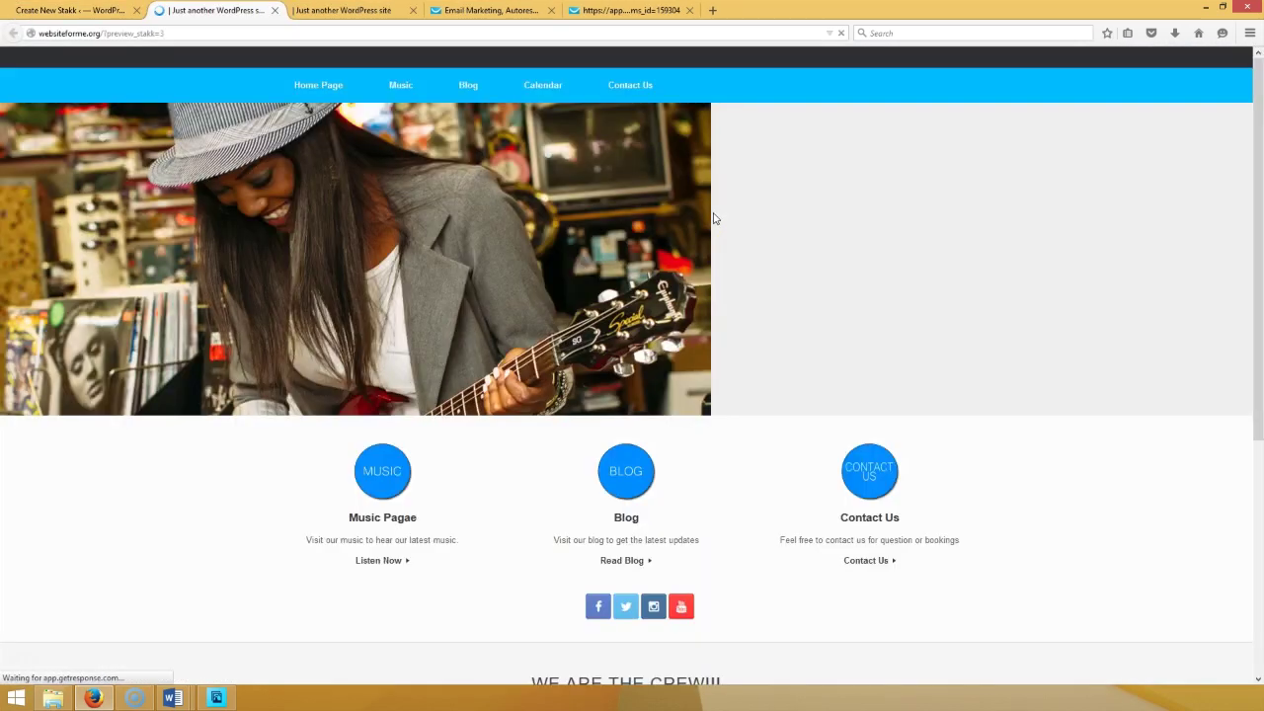
scroll(685, 397, "down", 3)
scroll(684, 397, "down", 5)
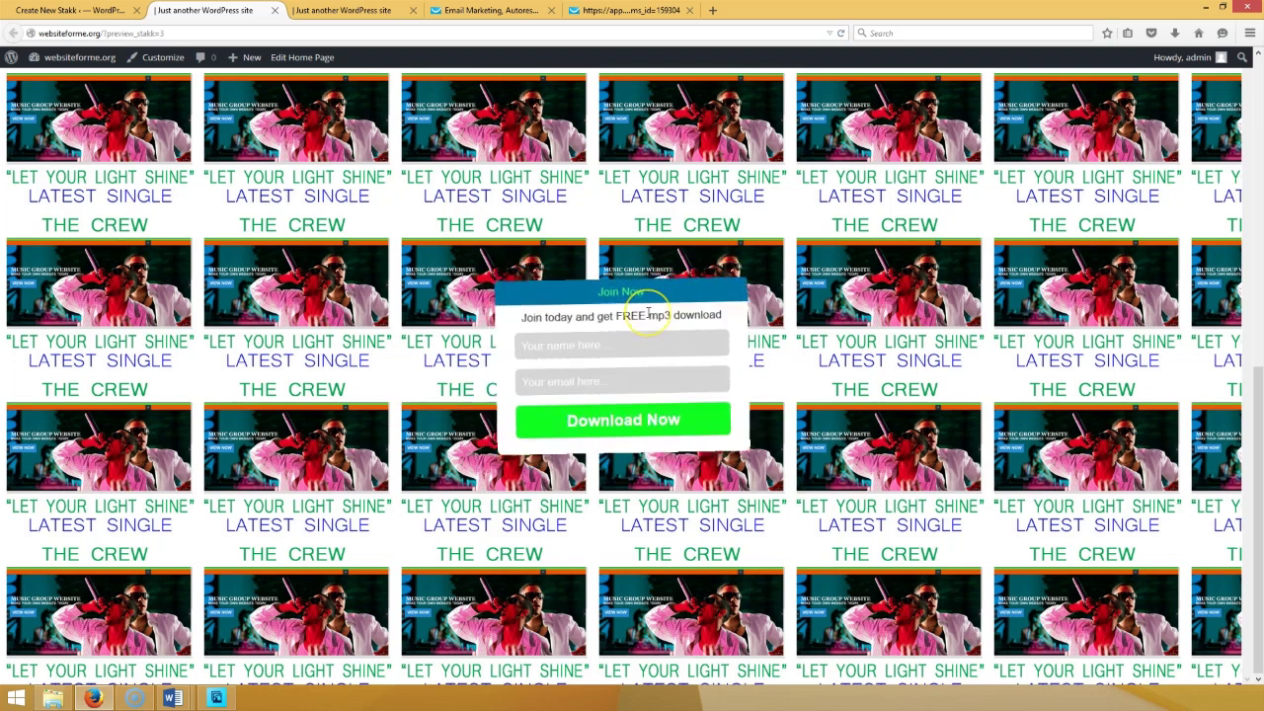
left_click(549, 435)
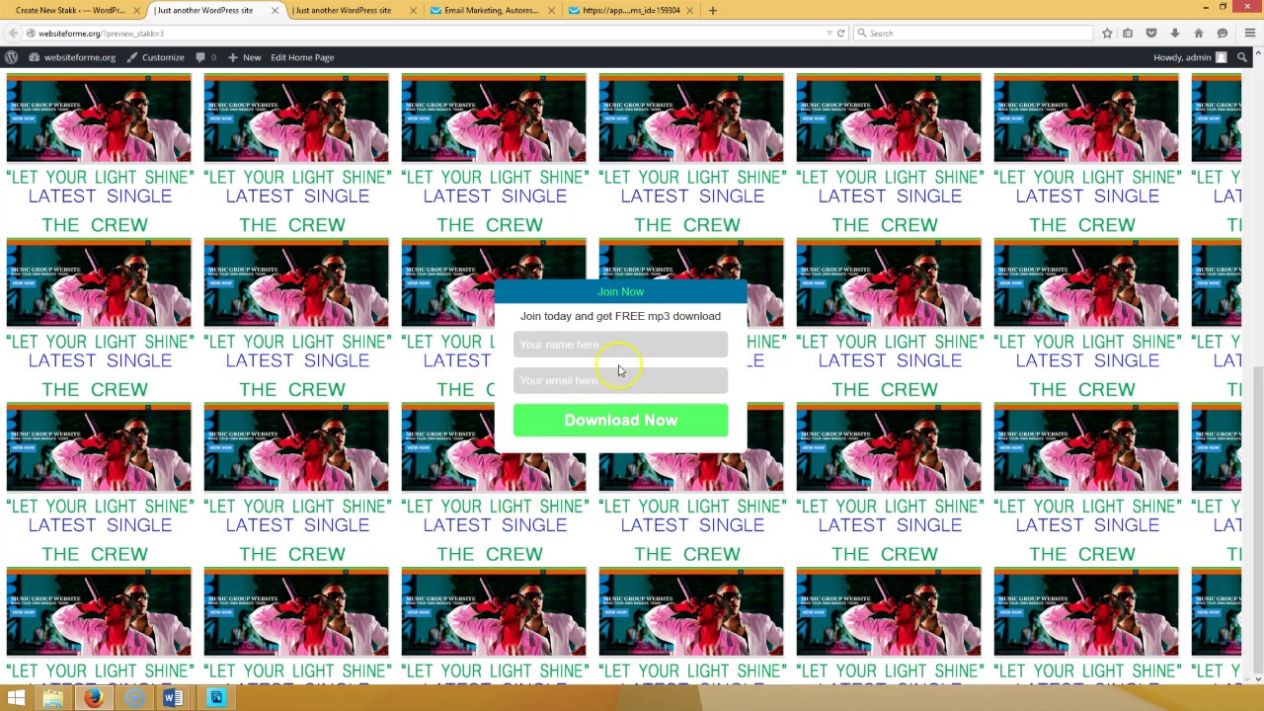
- Return to the Stakk's general dashboard settings and turn off tiling for the background image
left_click(40, 12)
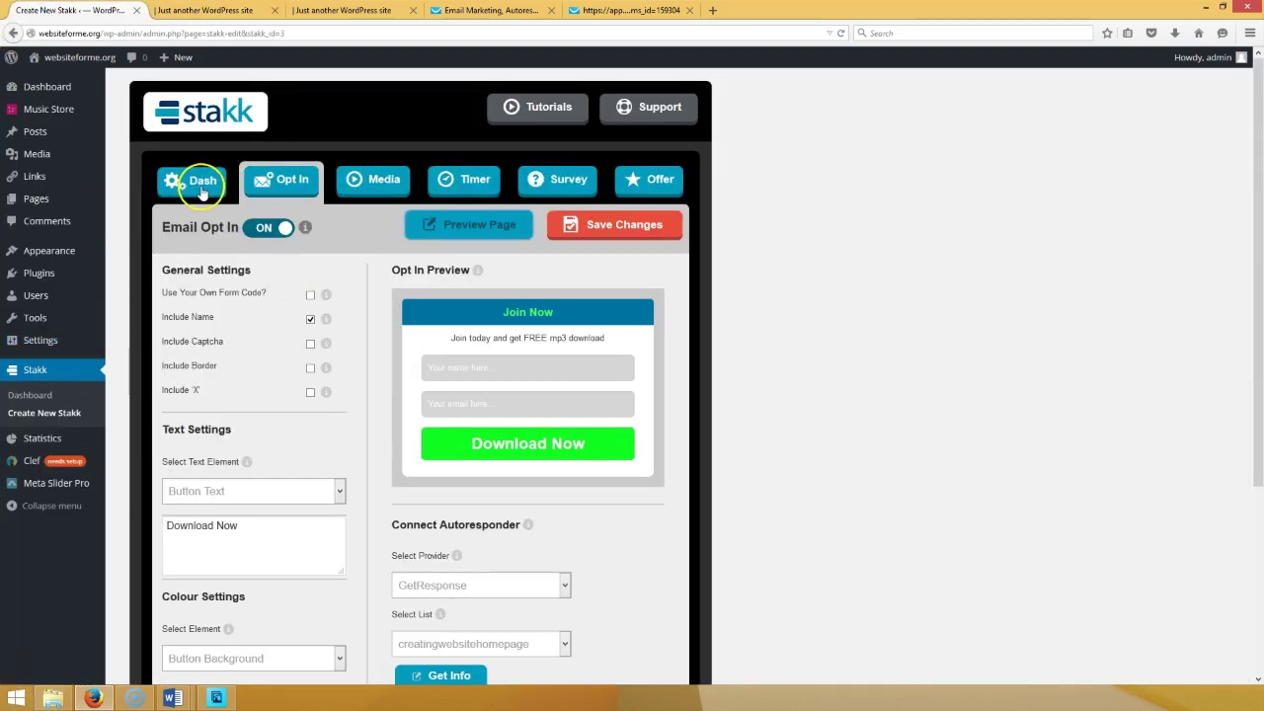
left_click(190, 180)
scroll(256, 464, "down", 3)
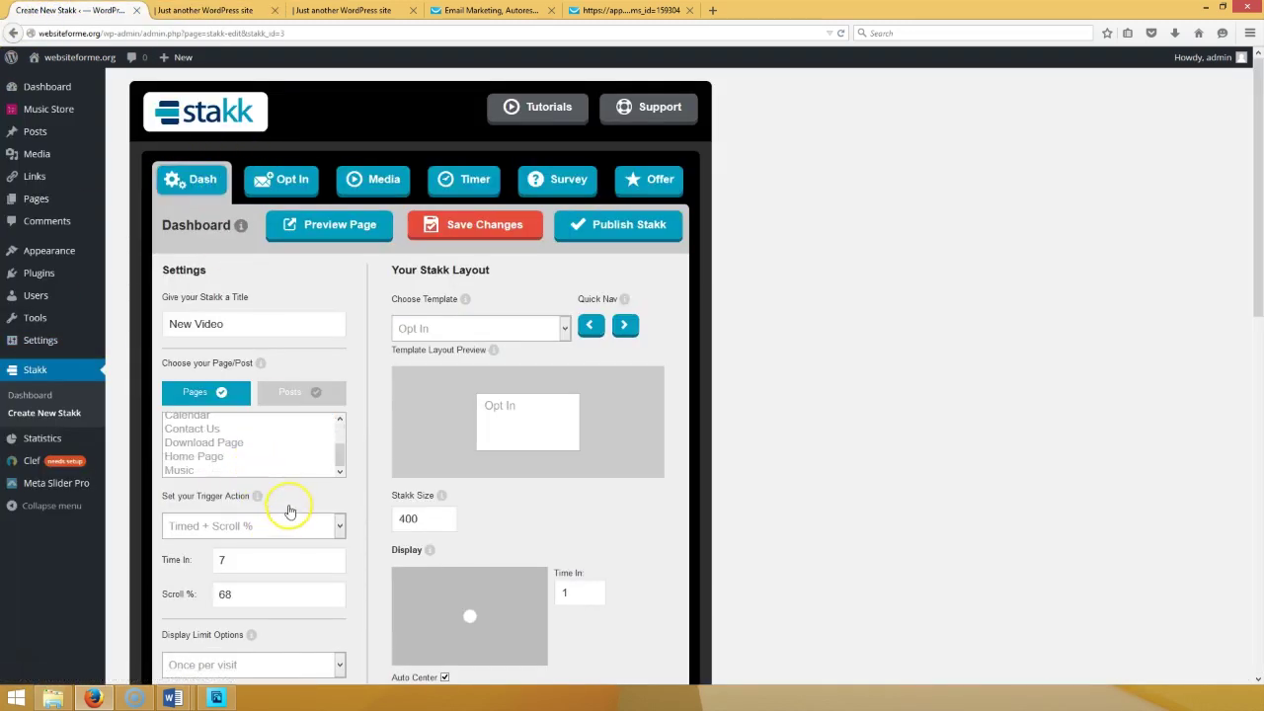
scroll(626, 524, "down", 10)
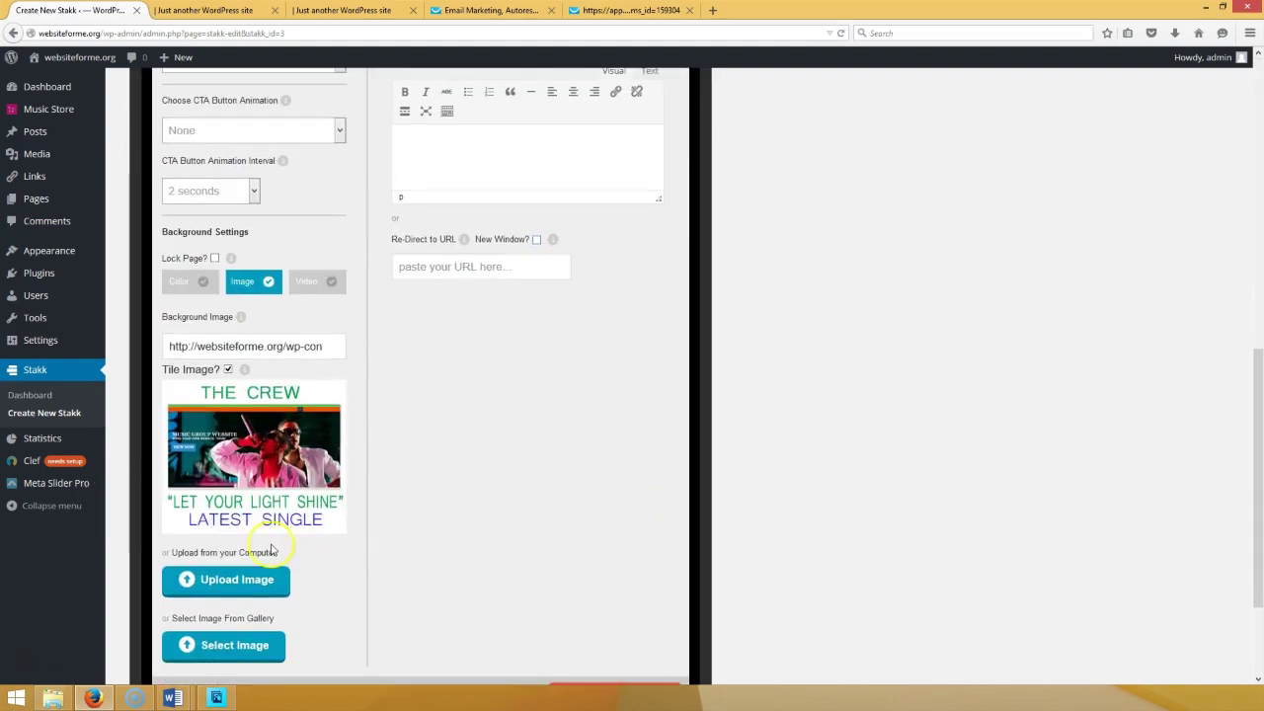
left_click(228, 369)
- Switch the Stakk background to a solid green colour, 3BFF5B, at 30% opacity and save the changes
scroll(238, 618, "up", 3)
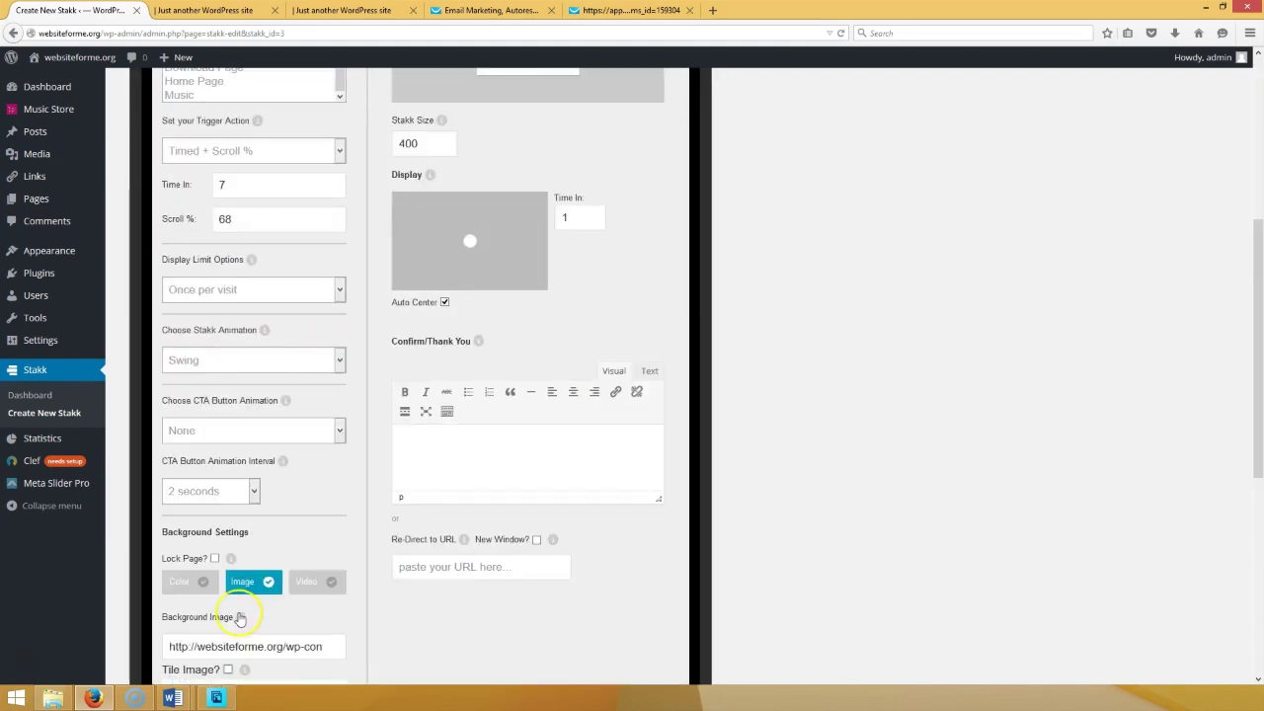
scroll(240, 536, "down", 2)
left_click(181, 358)
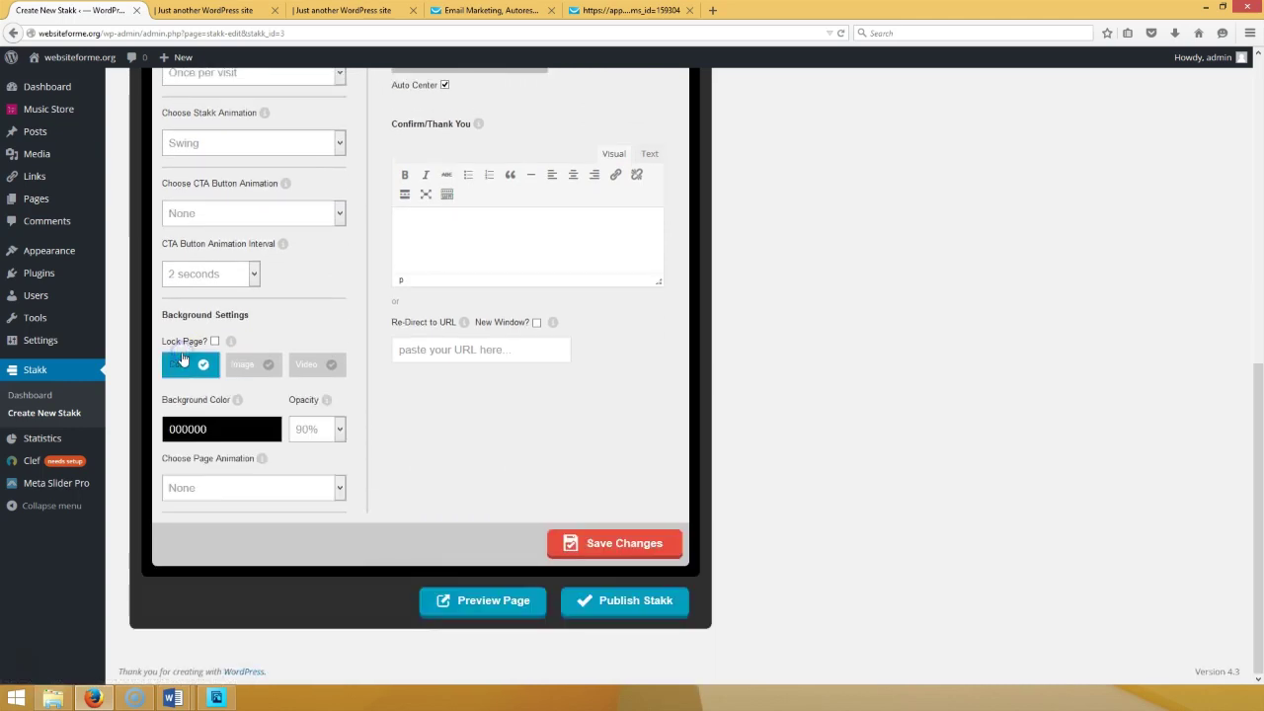
left_click(237, 429)
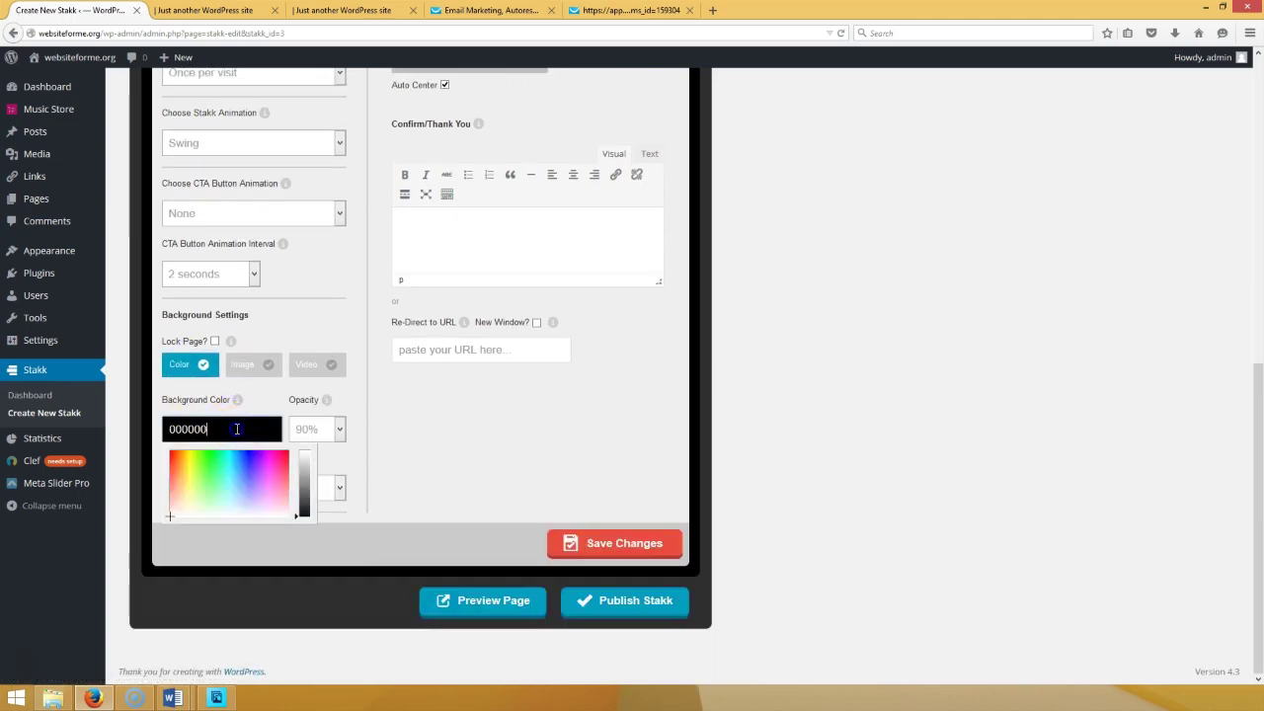
left_click(213, 466)
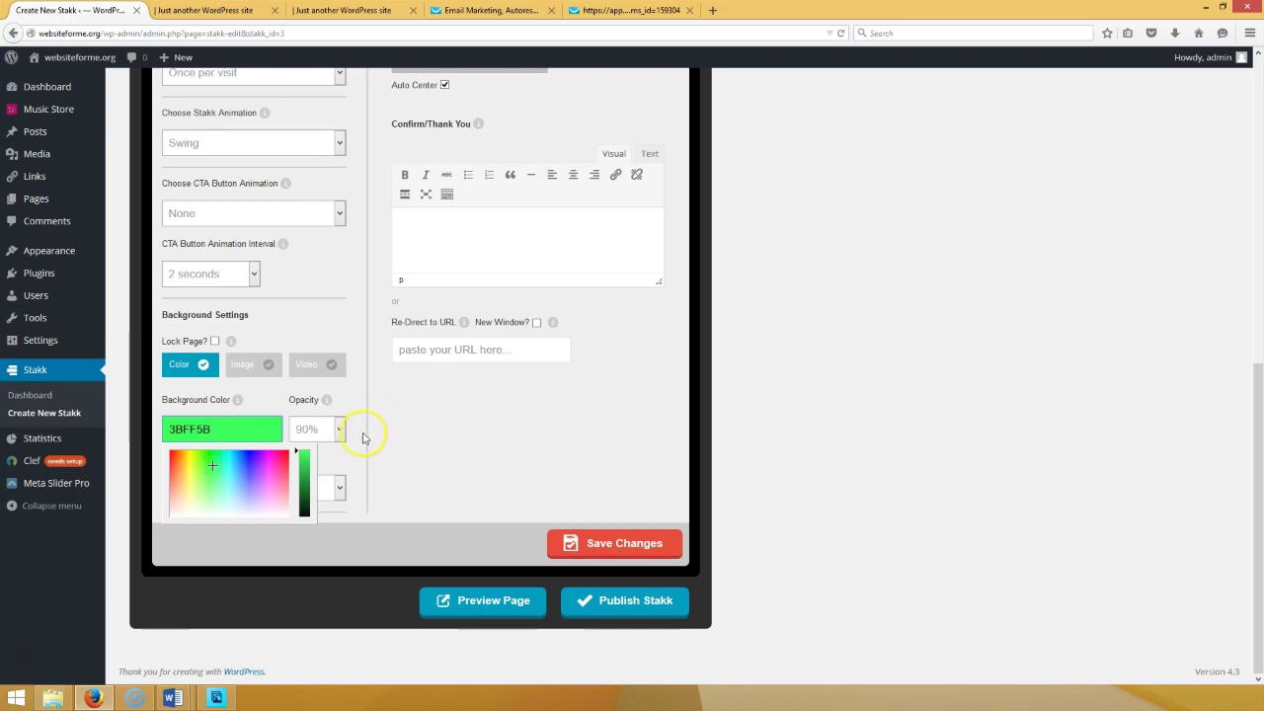
left_click(341, 431)
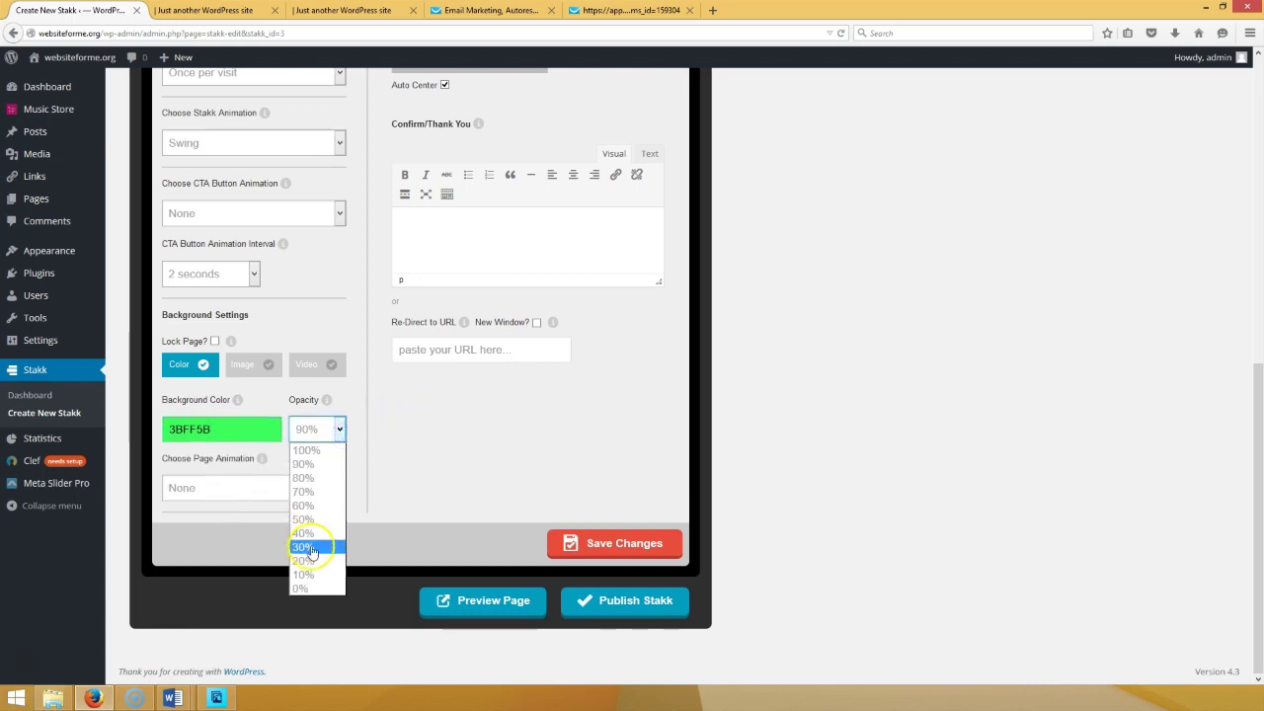
left_click(308, 544)
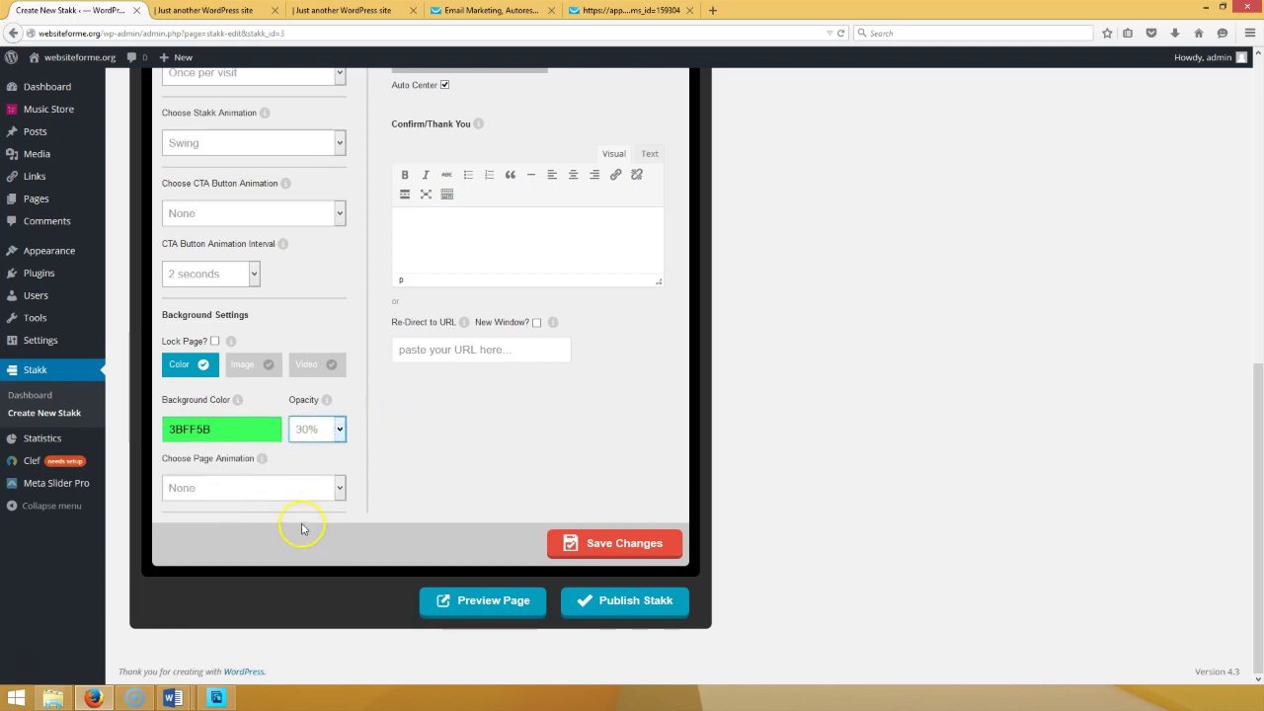
left_click(601, 545)
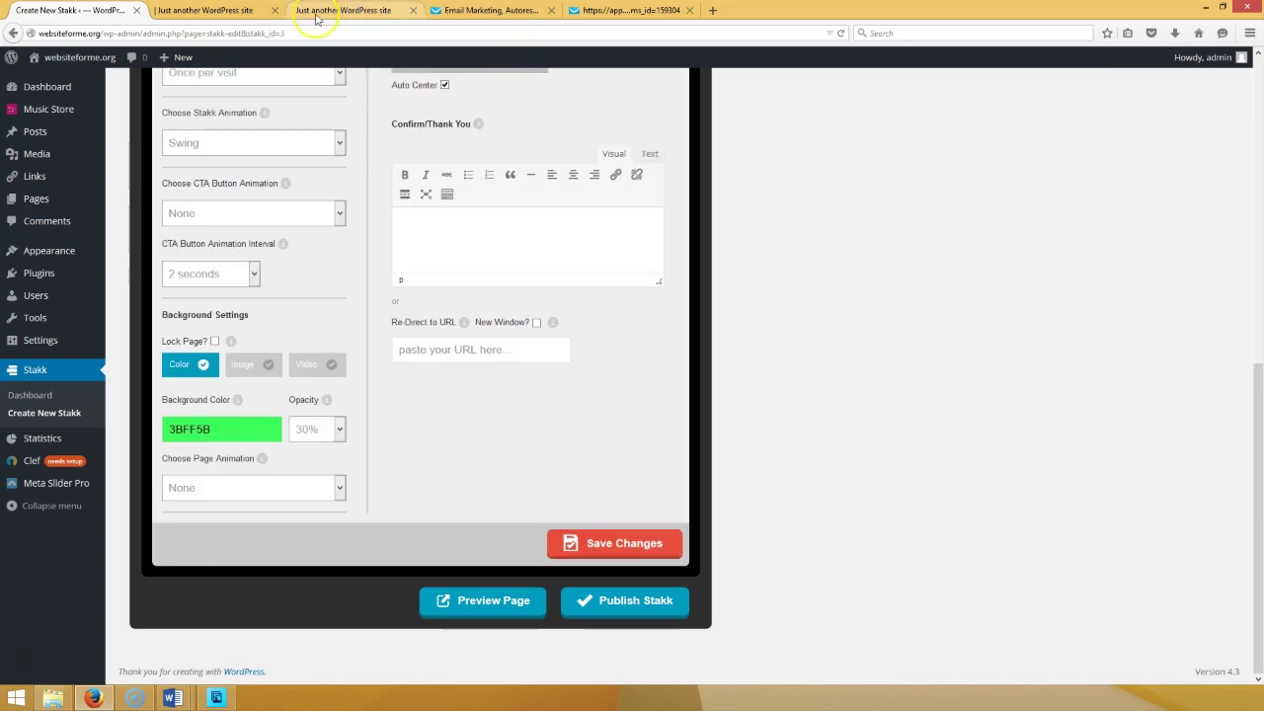
- Reload the open Stakk preview page to check the new background behind the opt-in pop-up
left_click(316, 10)
left_click(840, 32)
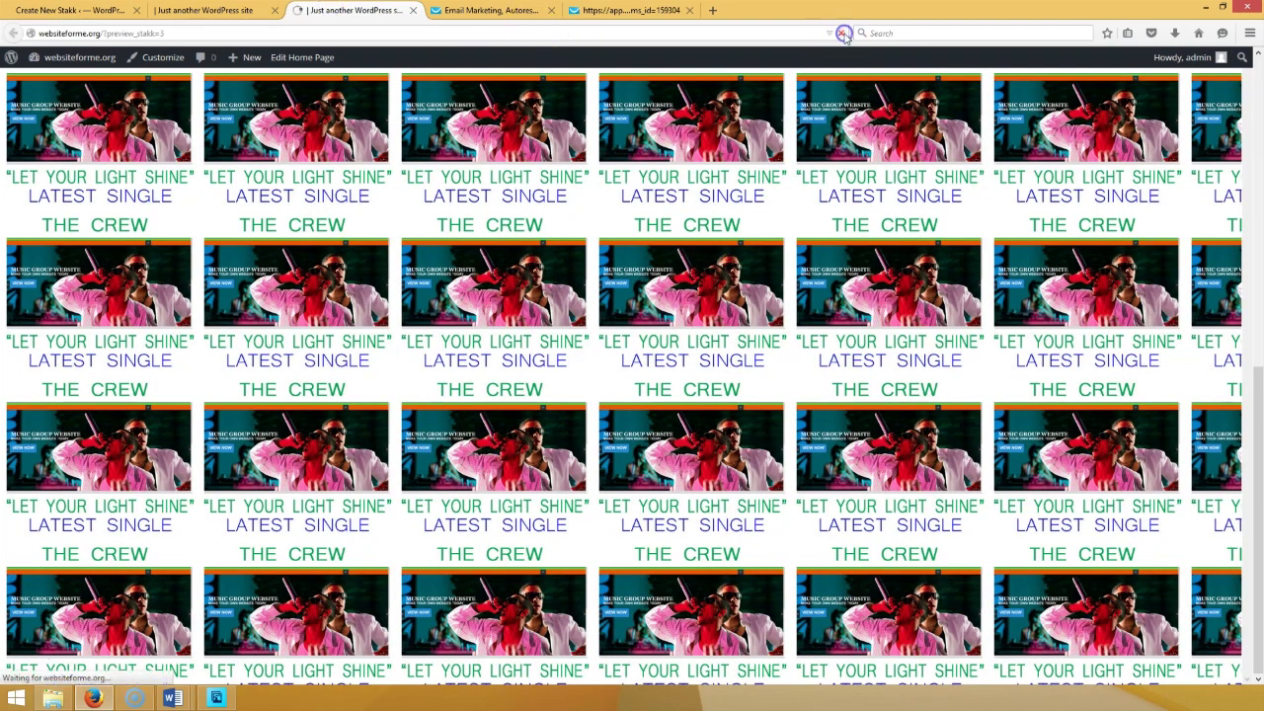